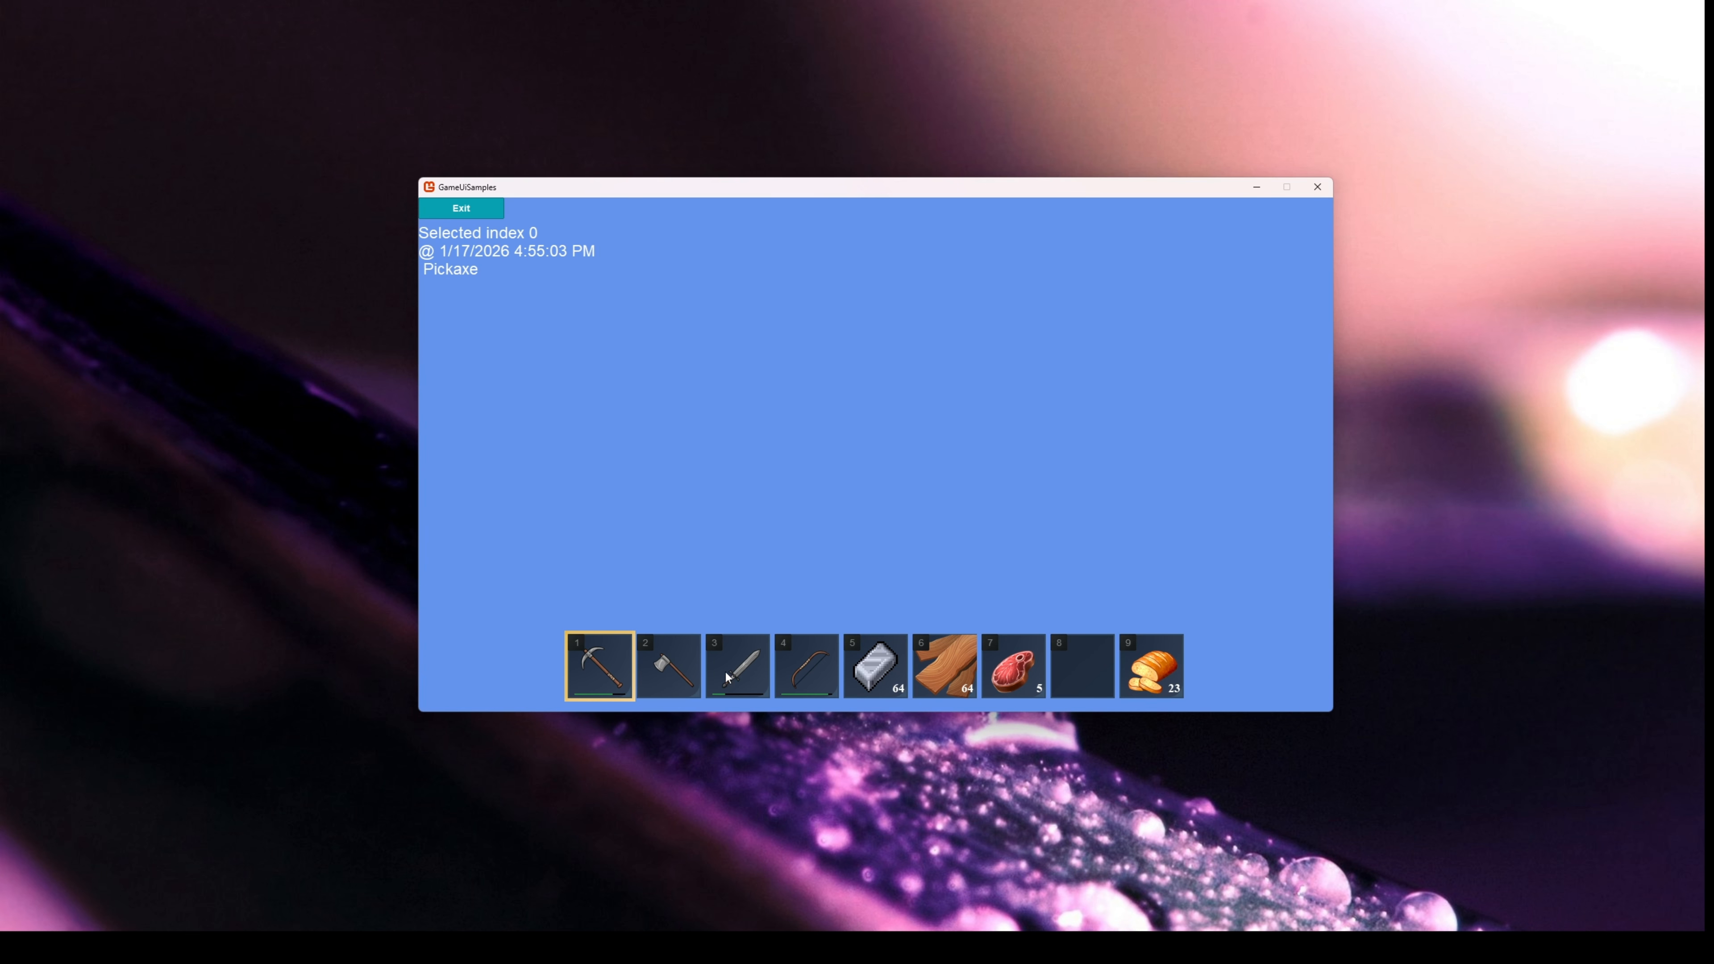
- Cycle through the hotbar slots and select the sword, axe, iron ingot and meat slots individually
{"action": "scroll", "coordinate": [698, 654], "scroll_direction": "down", "scroll_amount": 5}
{"action": "scroll", "coordinate": [984, 668], "scroll_direction": "down", "scroll_amount": 3}
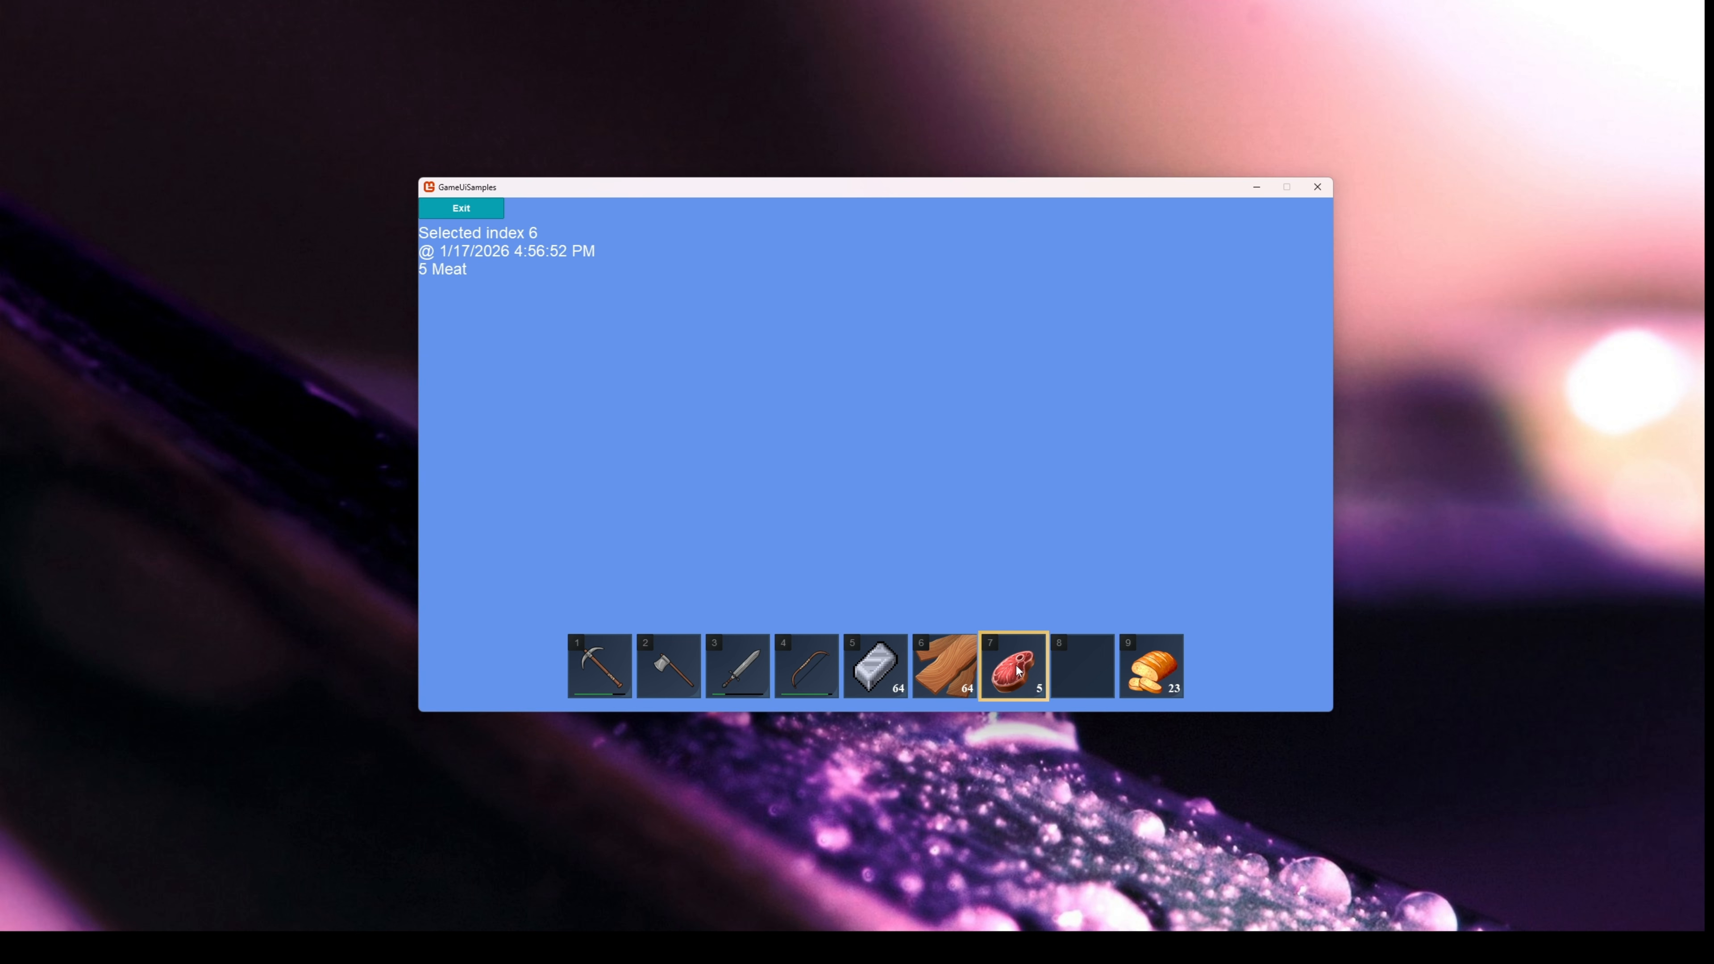
{"action": "scroll", "coordinate": [613, 670], "scroll_direction": "down", "scroll_amount": 2}
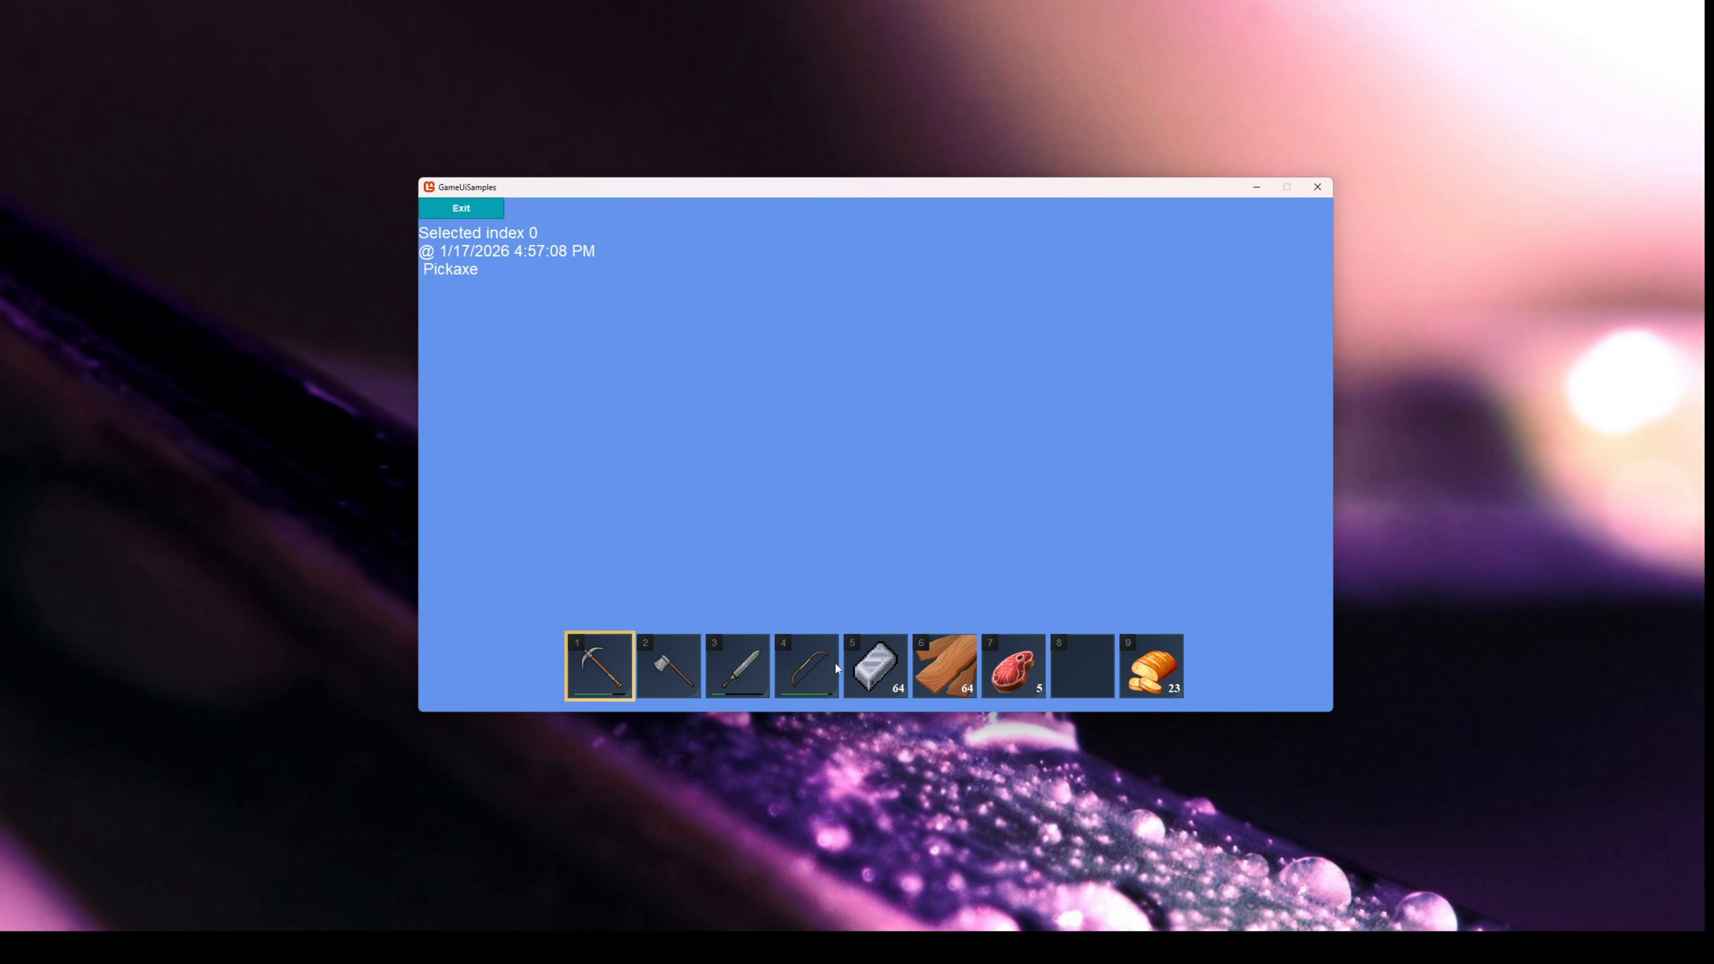
{"action": "left_click", "coordinate": [735, 668]}
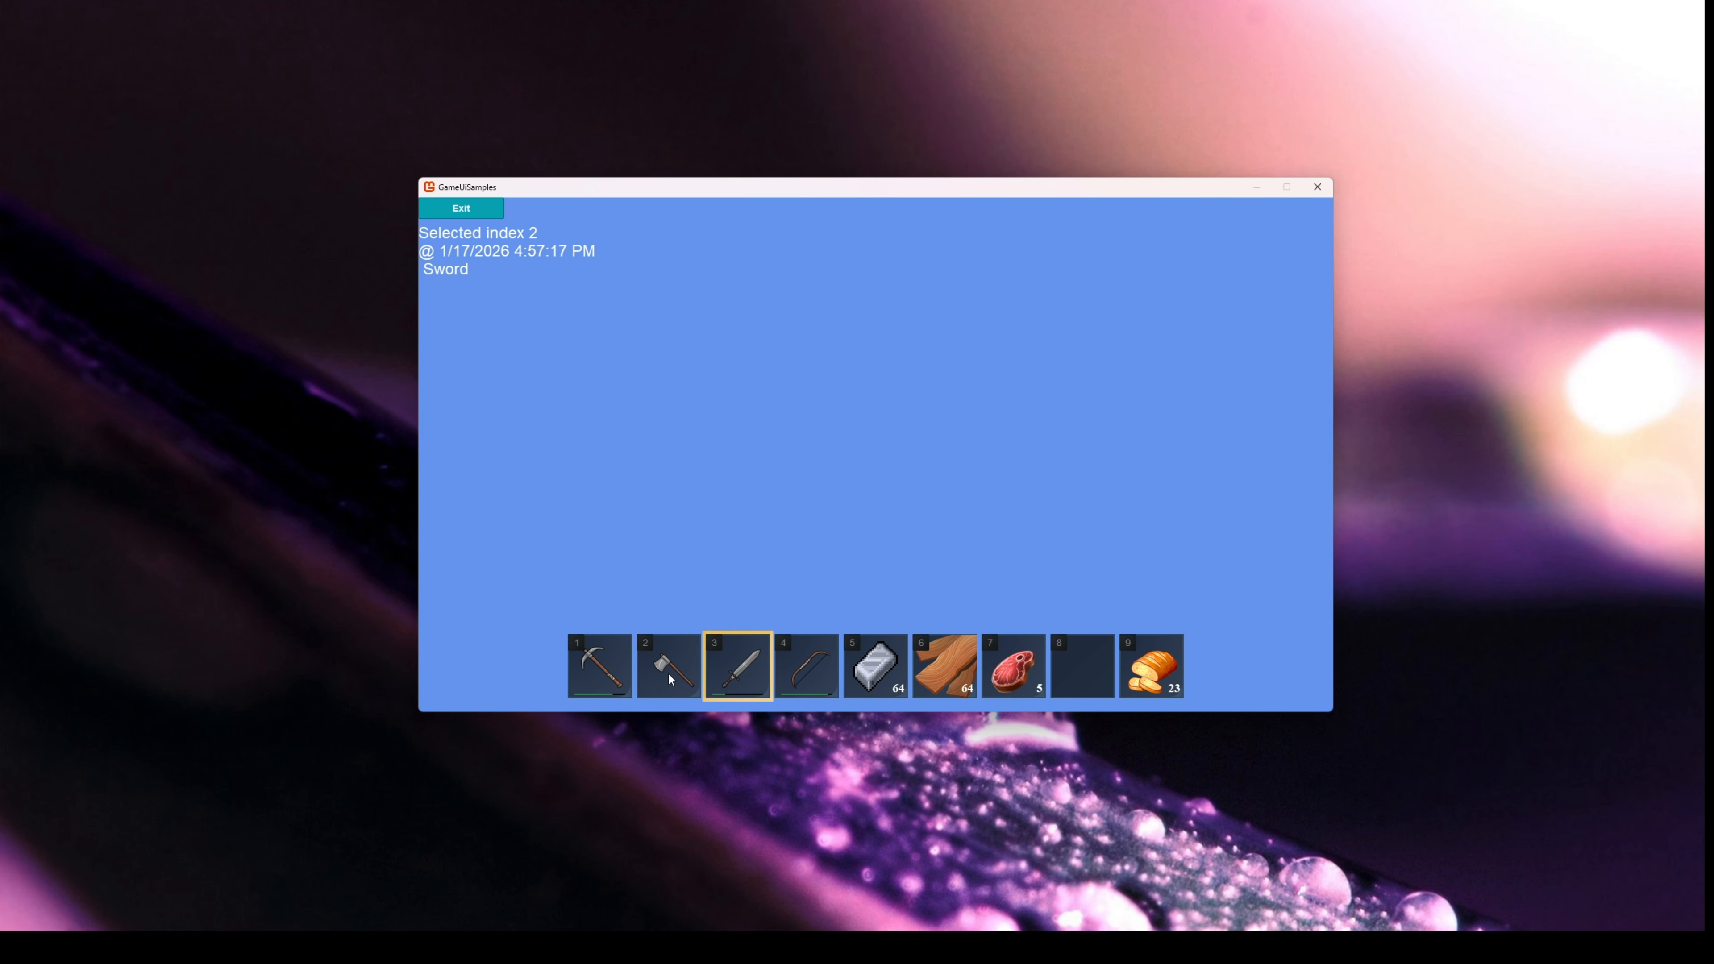
{"action": "left_click", "coordinate": [689, 675]}
{"action": "left_click", "coordinate": [875, 668]}
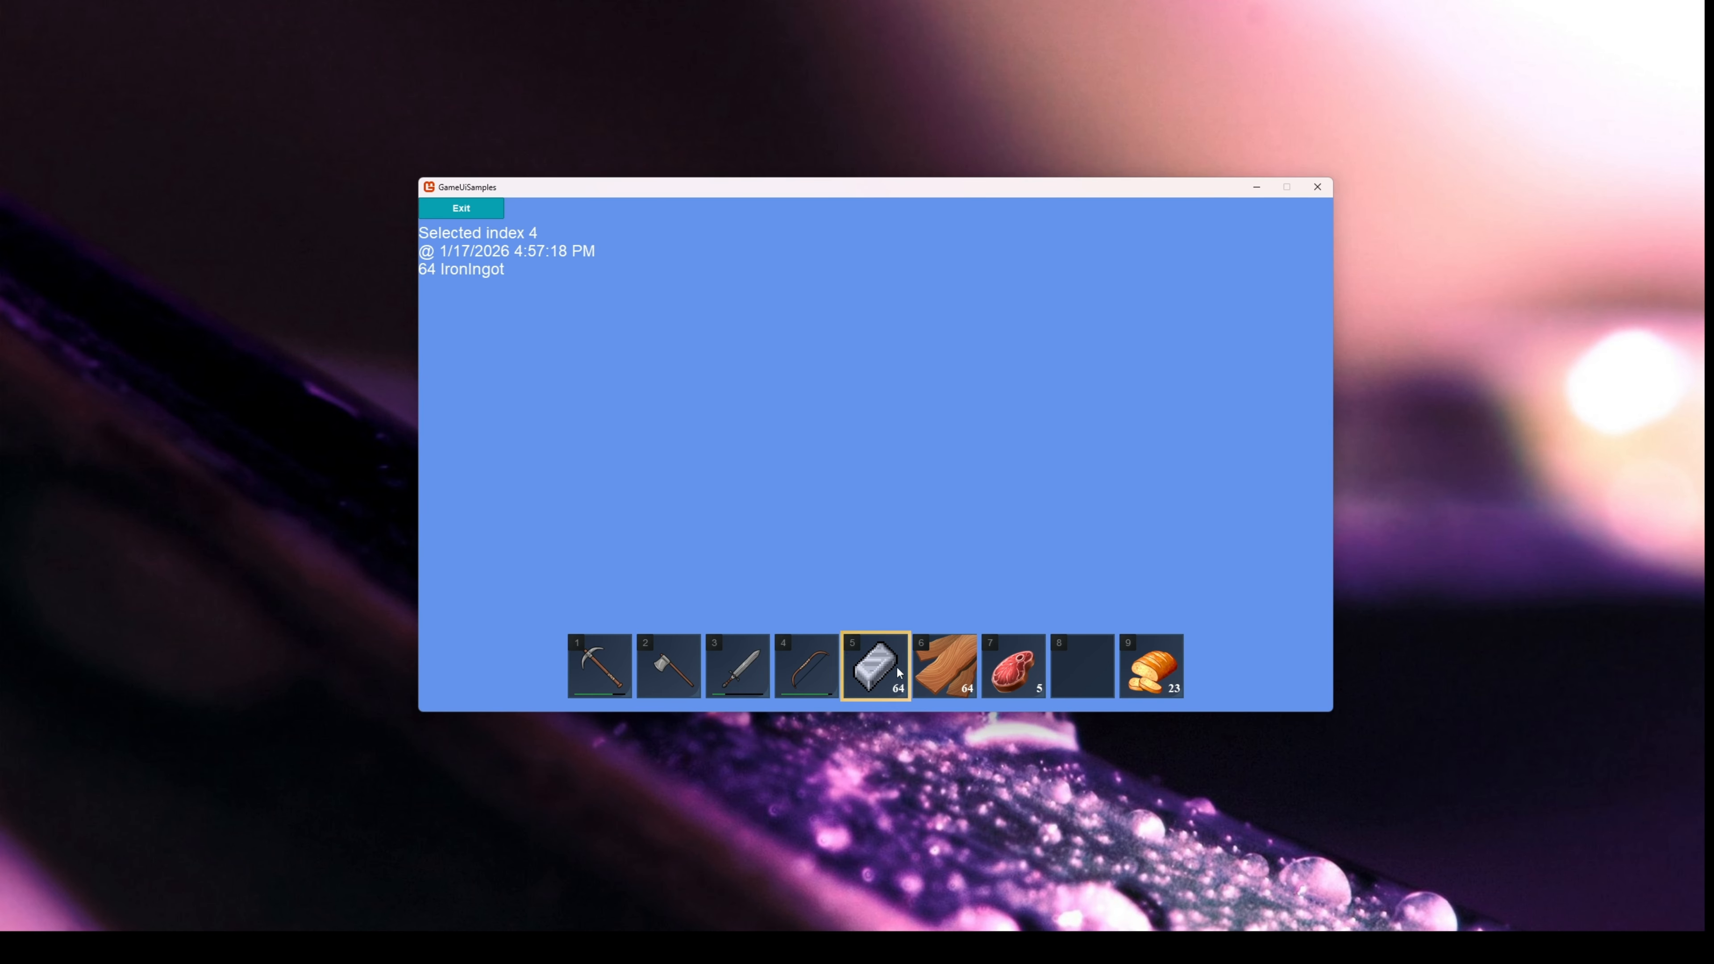
{"action": "left_click", "coordinate": [1000, 673]}
- Switch the hotbar selection to slots 6, 1, 2 and 3, and cycle onward through the following slots
{"action": "key", "text": "6"}
{"action": "key", "text": "1"}
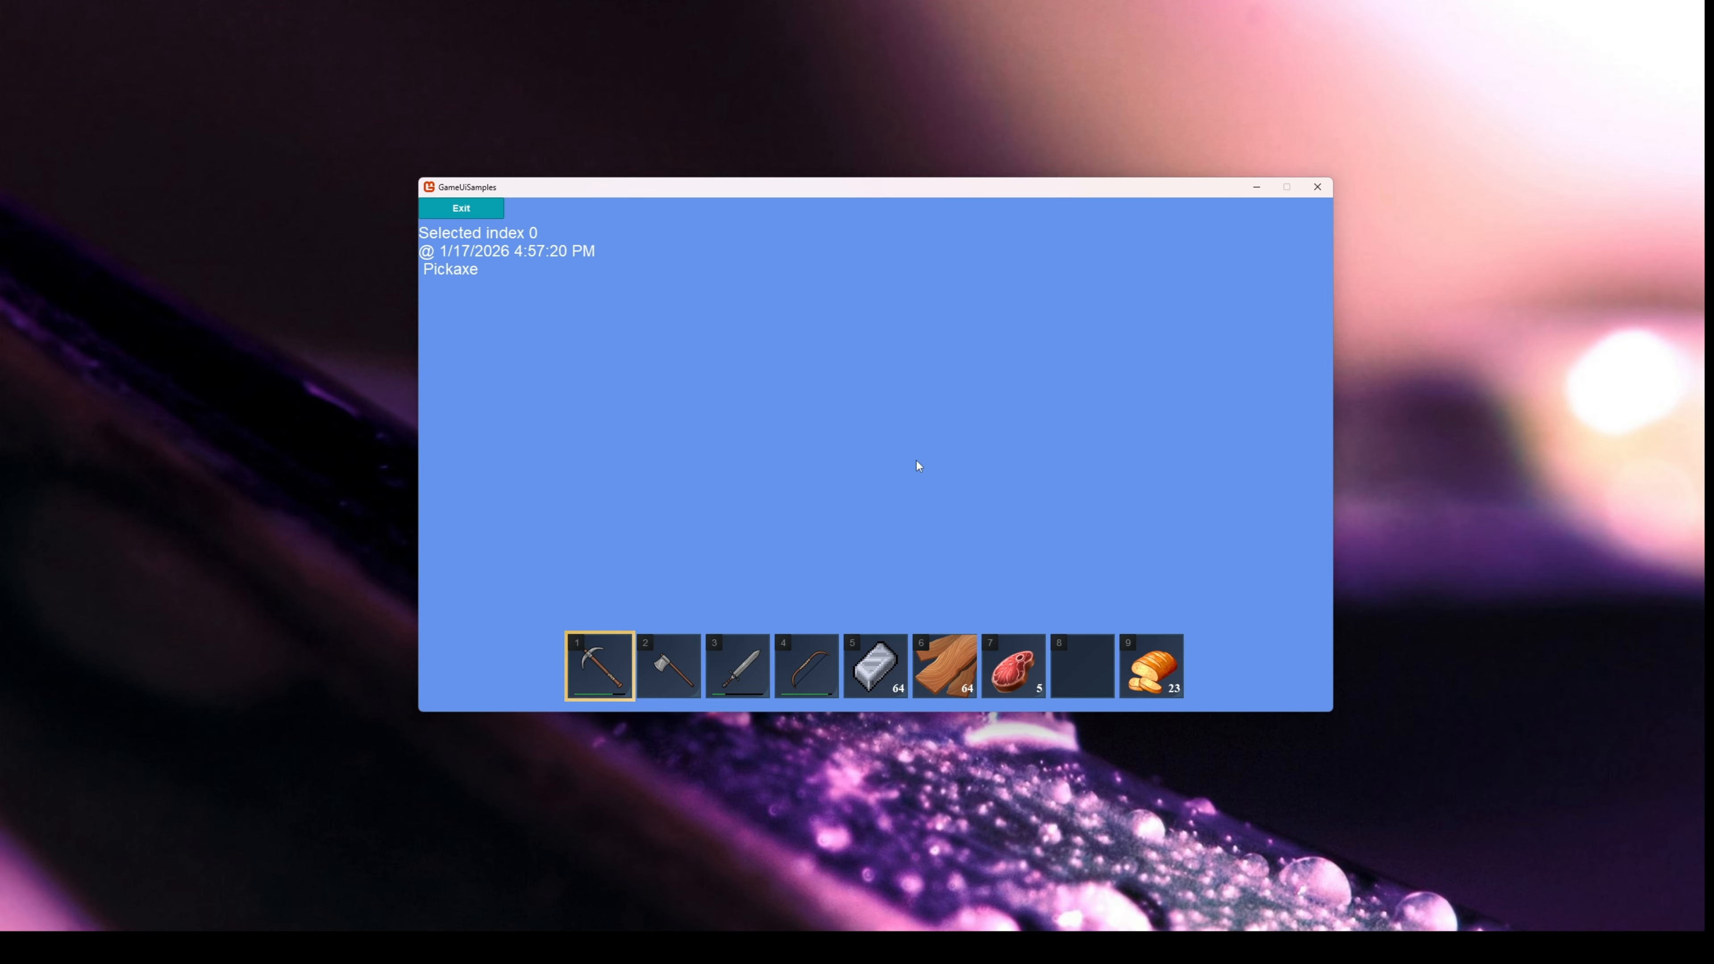
{"action": "key", "text": "2"}
{"action": "key", "text": "3"}
{"action": "scroll", "coordinate": [916, 466], "scroll_direction": "down", "scroll_amount": 6}
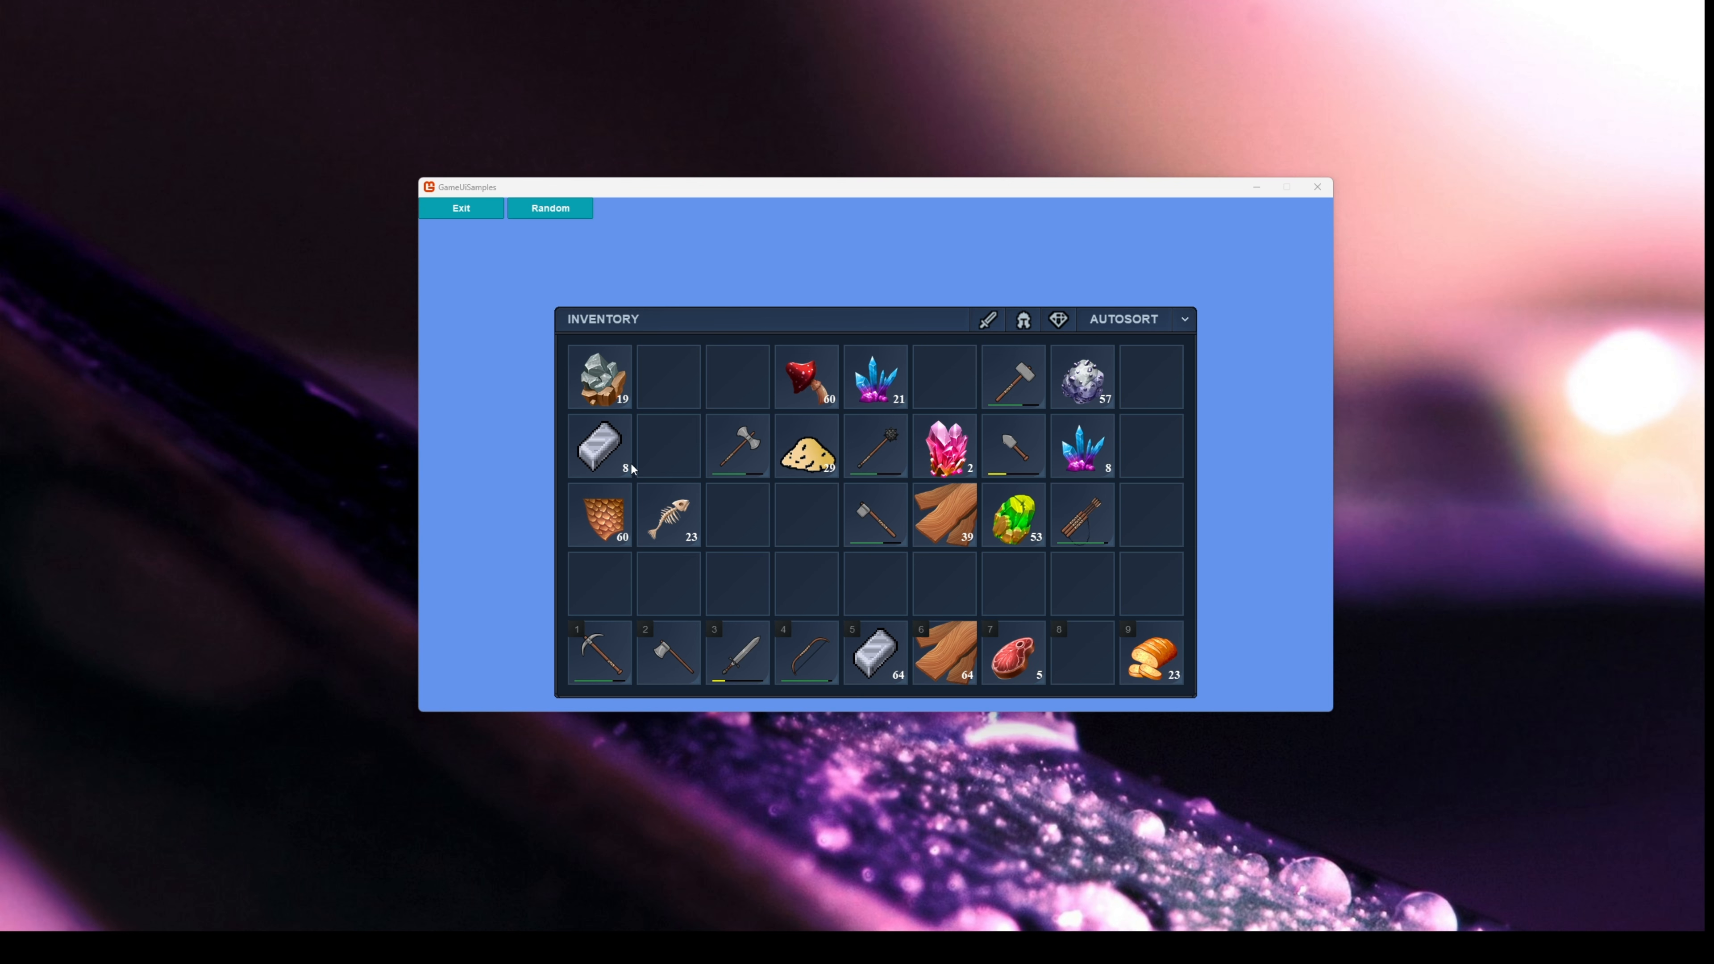
- Rearrange the inventory items, swapping the hotbar's iron ingots, wood, meat and bread with items in the third row
{"action": "left_click", "coordinate": [623, 387]}
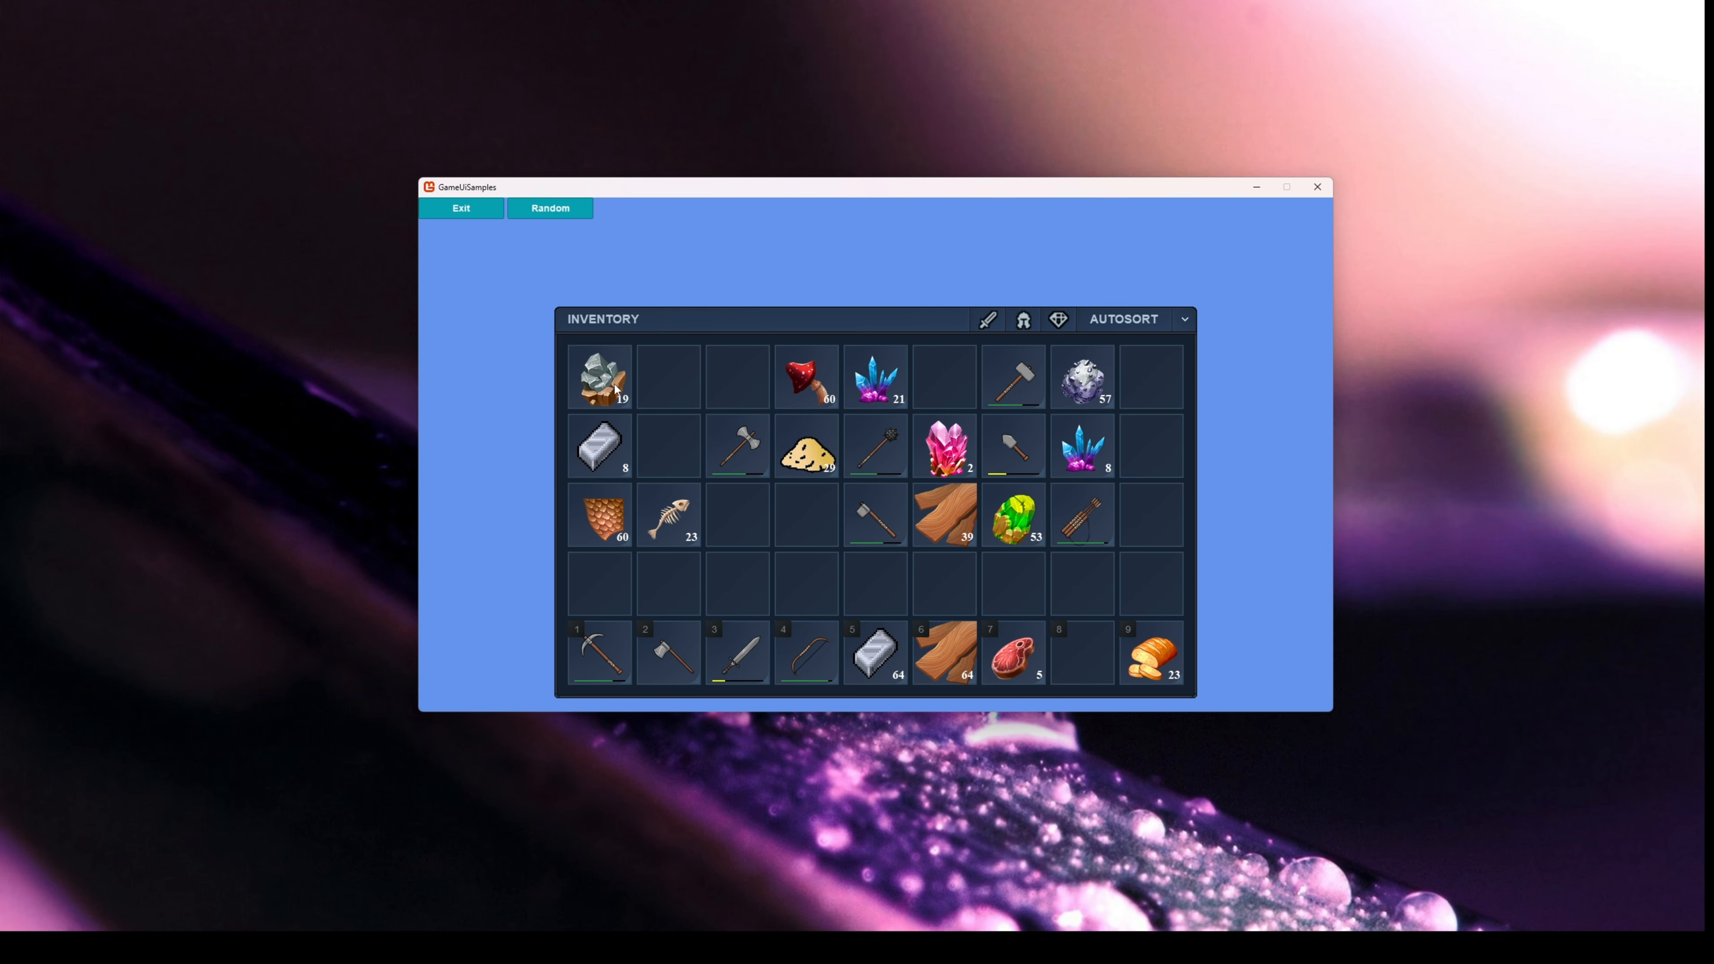
{"action": "left_click_drag", "start_coordinate": [616, 388], "coordinate": [737, 382]}
{"action": "left_click_drag", "start_coordinate": [738, 446], "coordinate": [666, 652]}
{"action": "left_click_drag", "start_coordinate": [875, 652], "coordinate": [875, 516]}
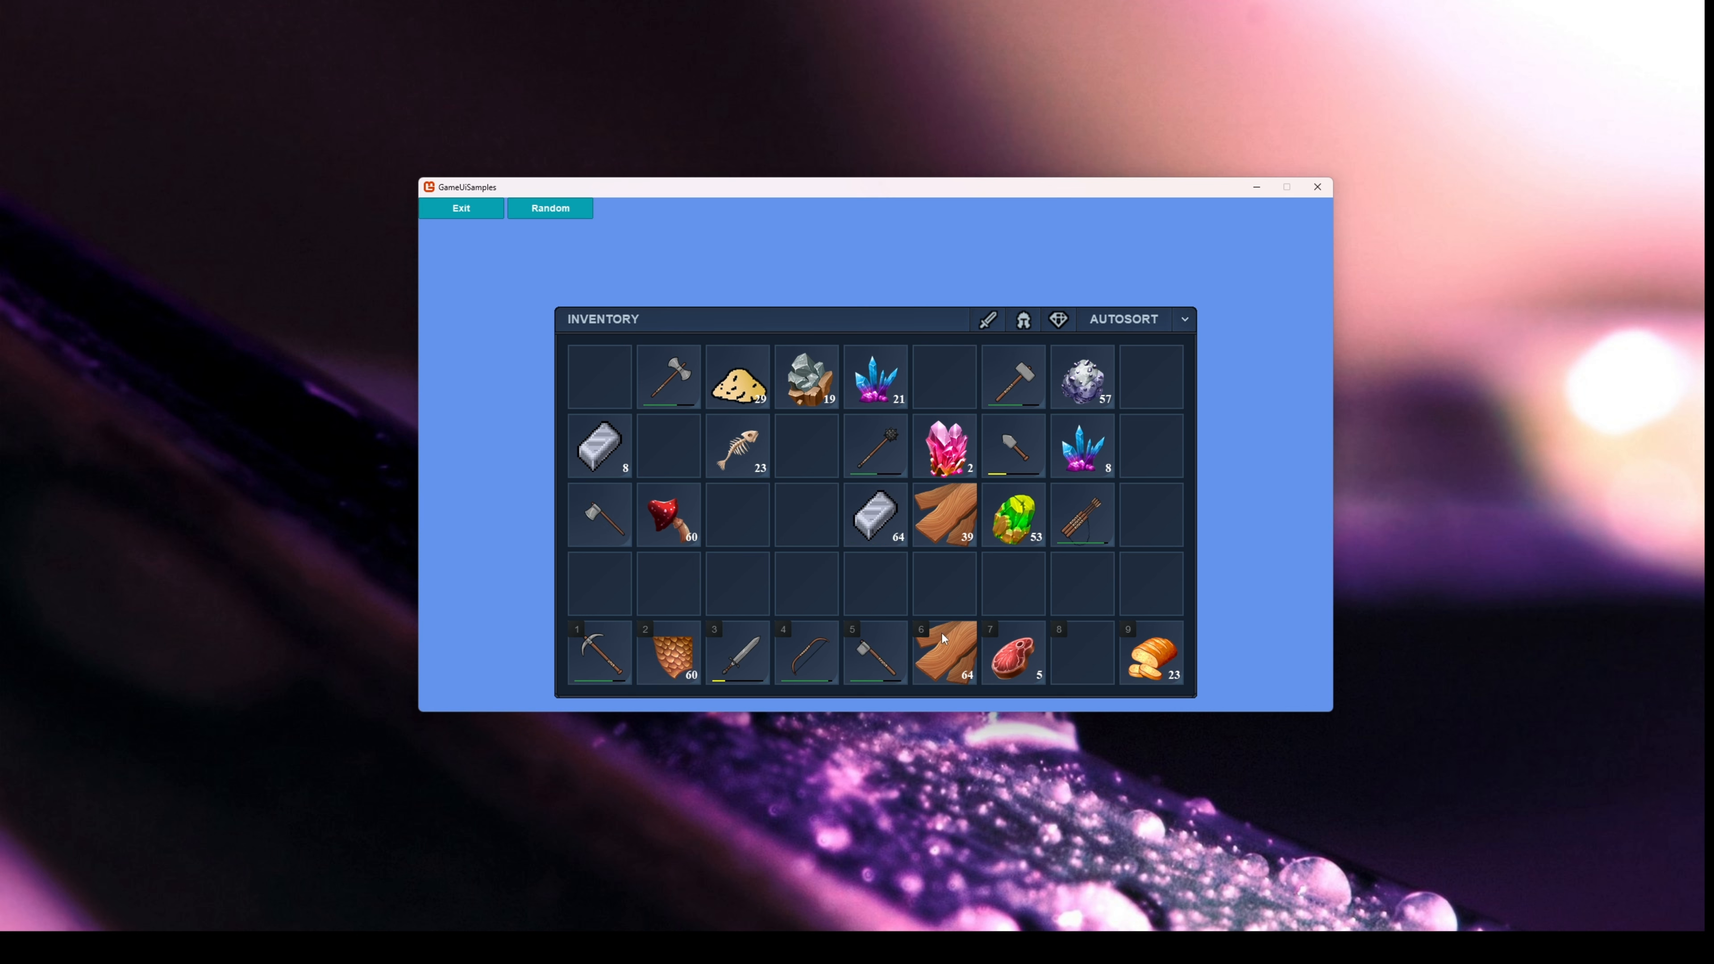
{"action": "left_click_drag", "start_coordinate": [941, 632], "coordinate": [1013, 517]}
{"action": "left_click_drag", "start_coordinate": [1150, 652], "coordinate": [1083, 516]}
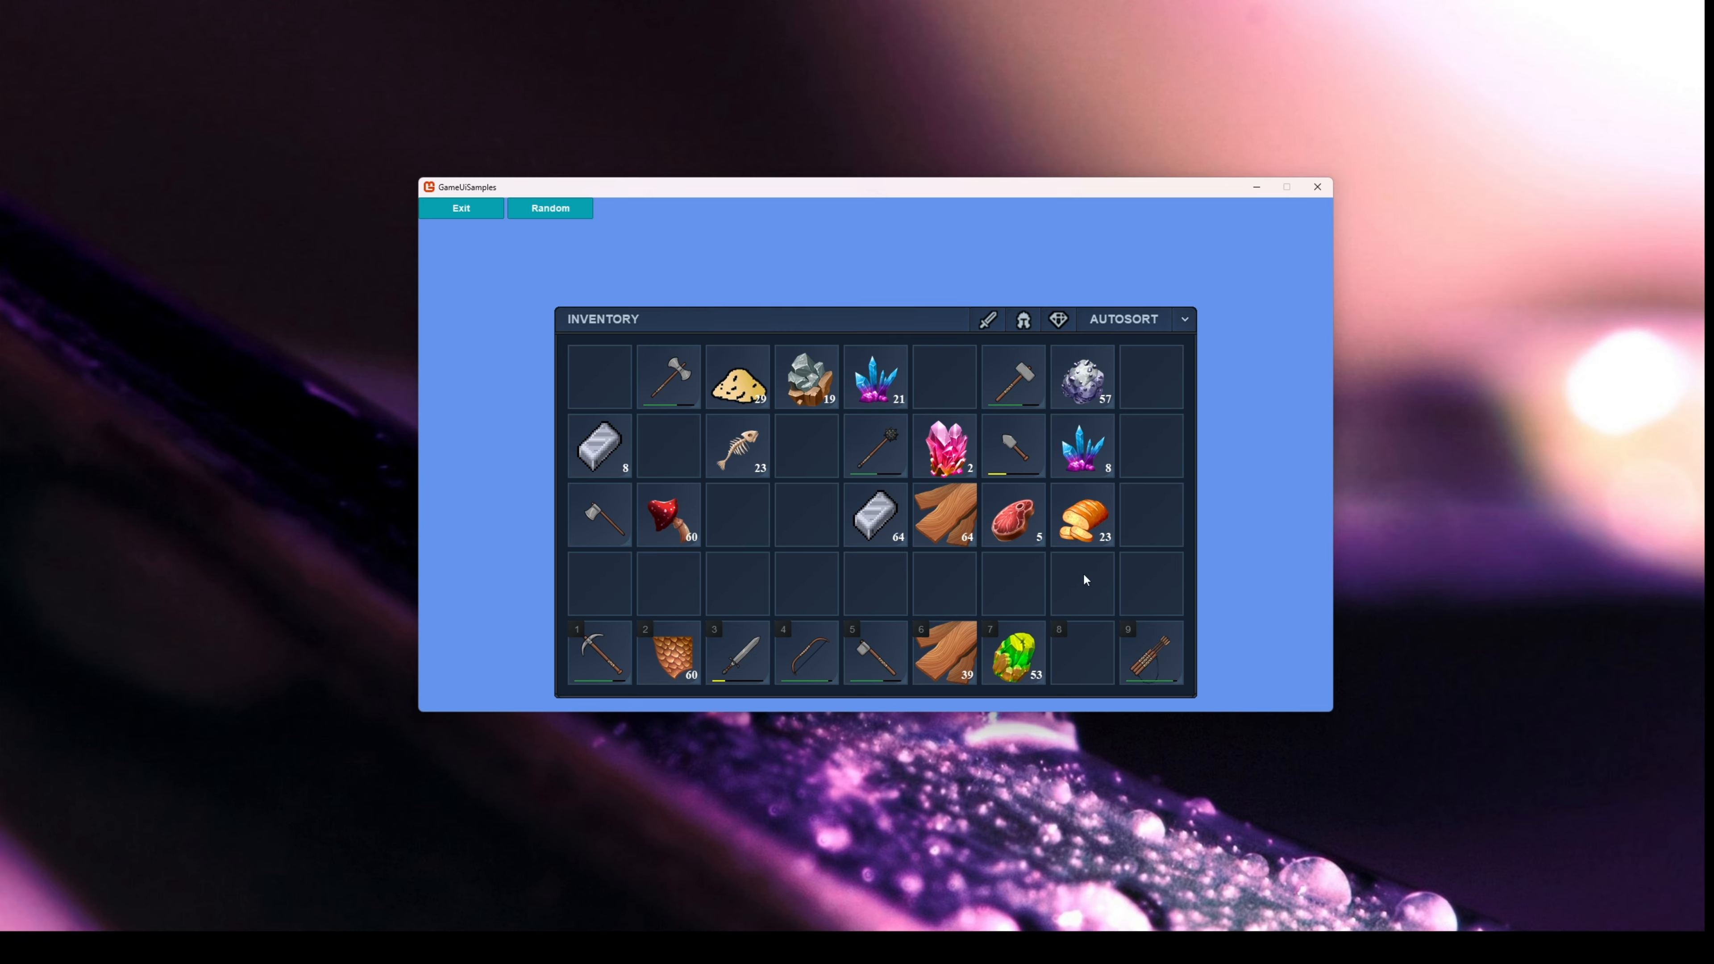
- Move the stack of 8 blue crystals to hotbar slot 8, and the silver ore, shovel and fishbone into the fourth row
{"action": "left_click_drag", "start_coordinate": [1081, 445], "coordinate": [1085, 647]}
{"action": "mouse_move", "coordinate": [1082, 378]}
{"action": "left_mouse_down"}
{"action": "mouse_move", "coordinate": [1038, 581]}
{"action": "mouse_move", "coordinate": [1014, 585]}
{"action": "left_mouse_up"}
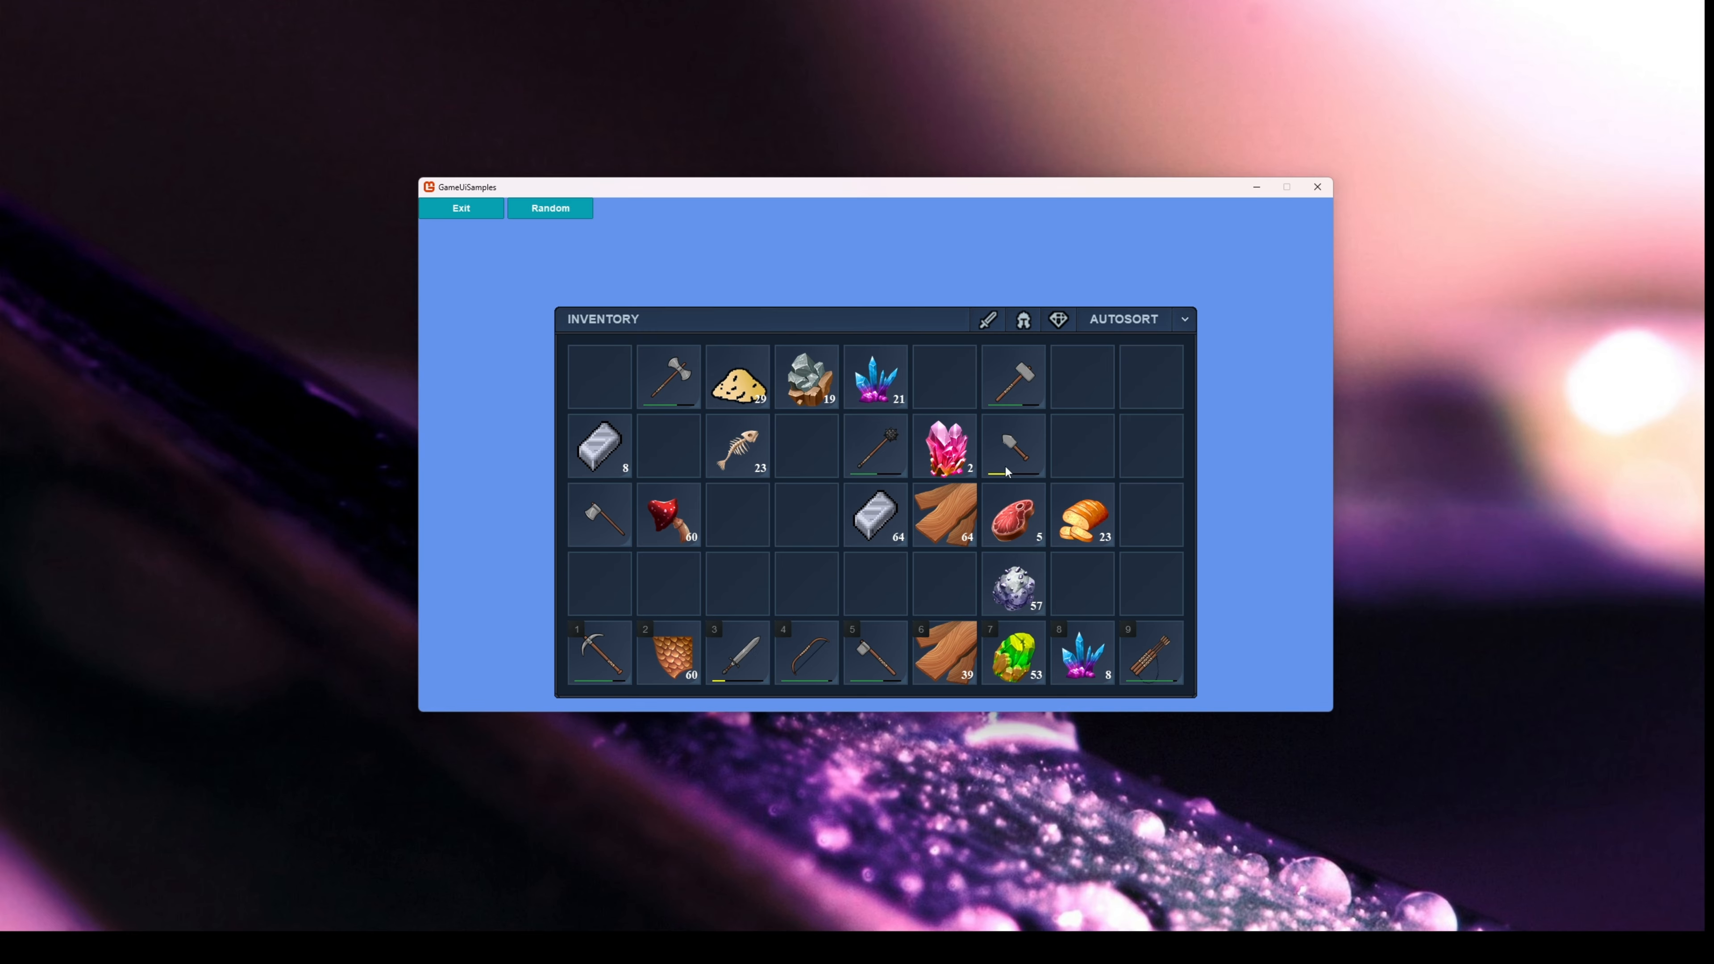
{"action": "left_click_drag", "start_coordinate": [1014, 450], "coordinate": [945, 585]}
{"action": "left_click_drag", "start_coordinate": [738, 446], "coordinate": [729, 573]}
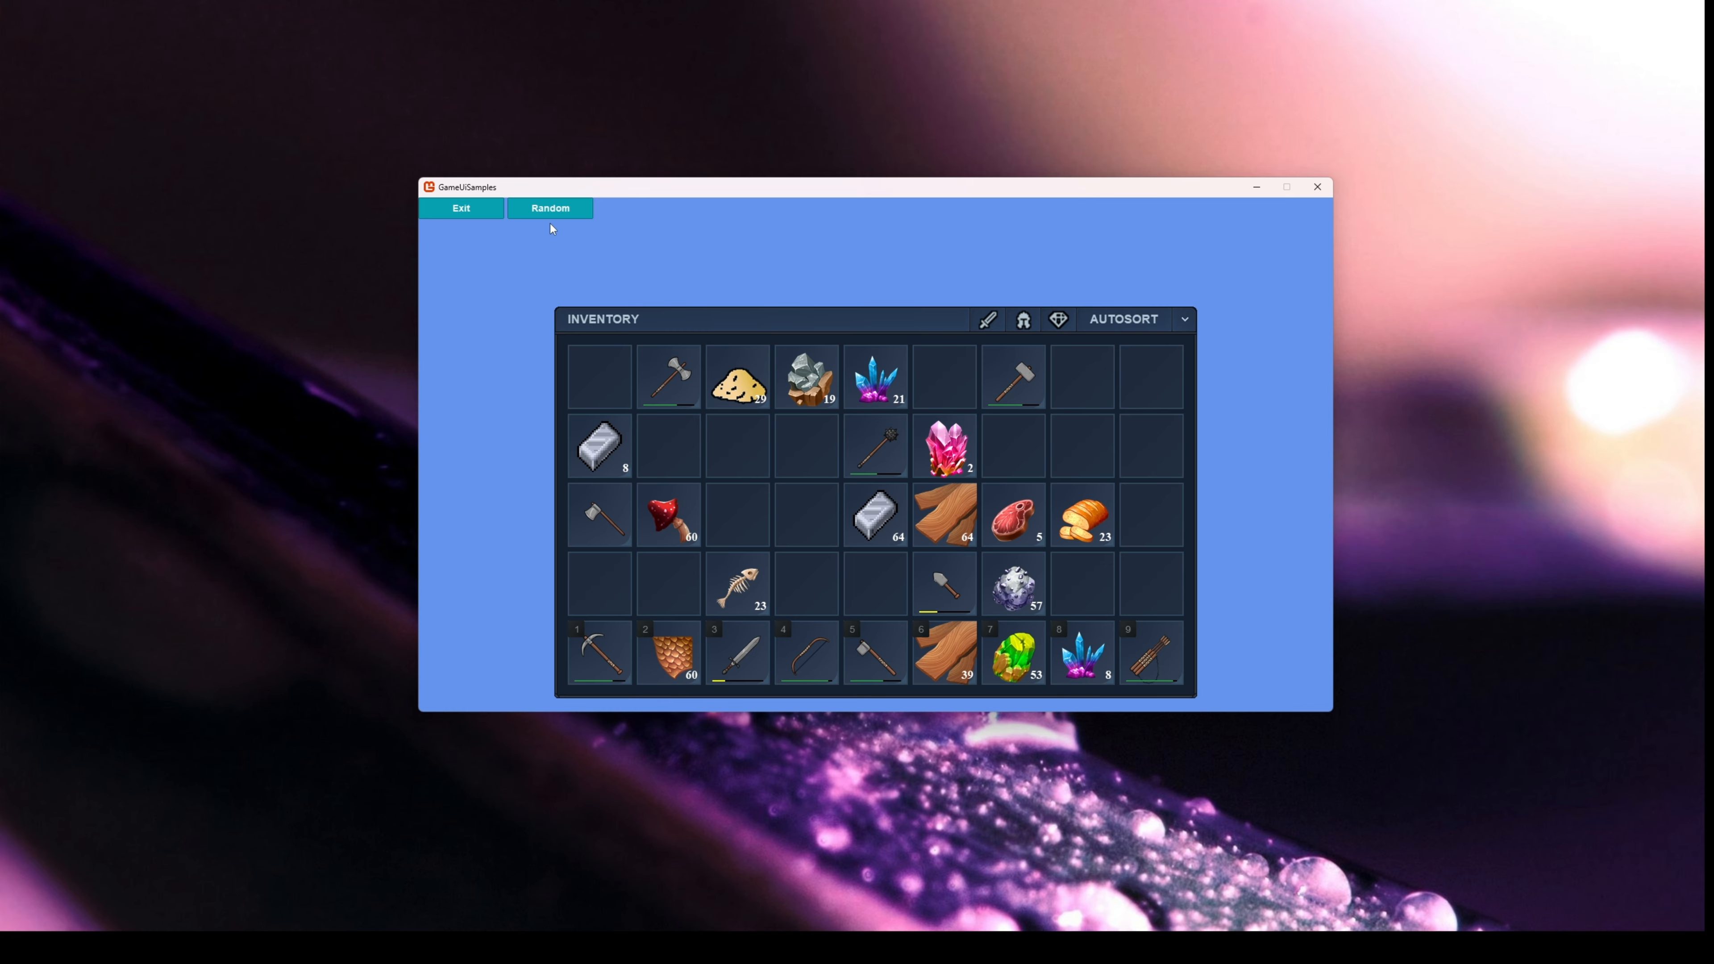
- Randomize the inventory contents several times in a row
{"action": "left_click", "coordinate": [551, 209]}
{"action": "left_click", "coordinate": [551, 210]}
{"action": "left_click", "coordinate": [551, 210]}
{"action": "left_click", "coordinate": [551, 209]}
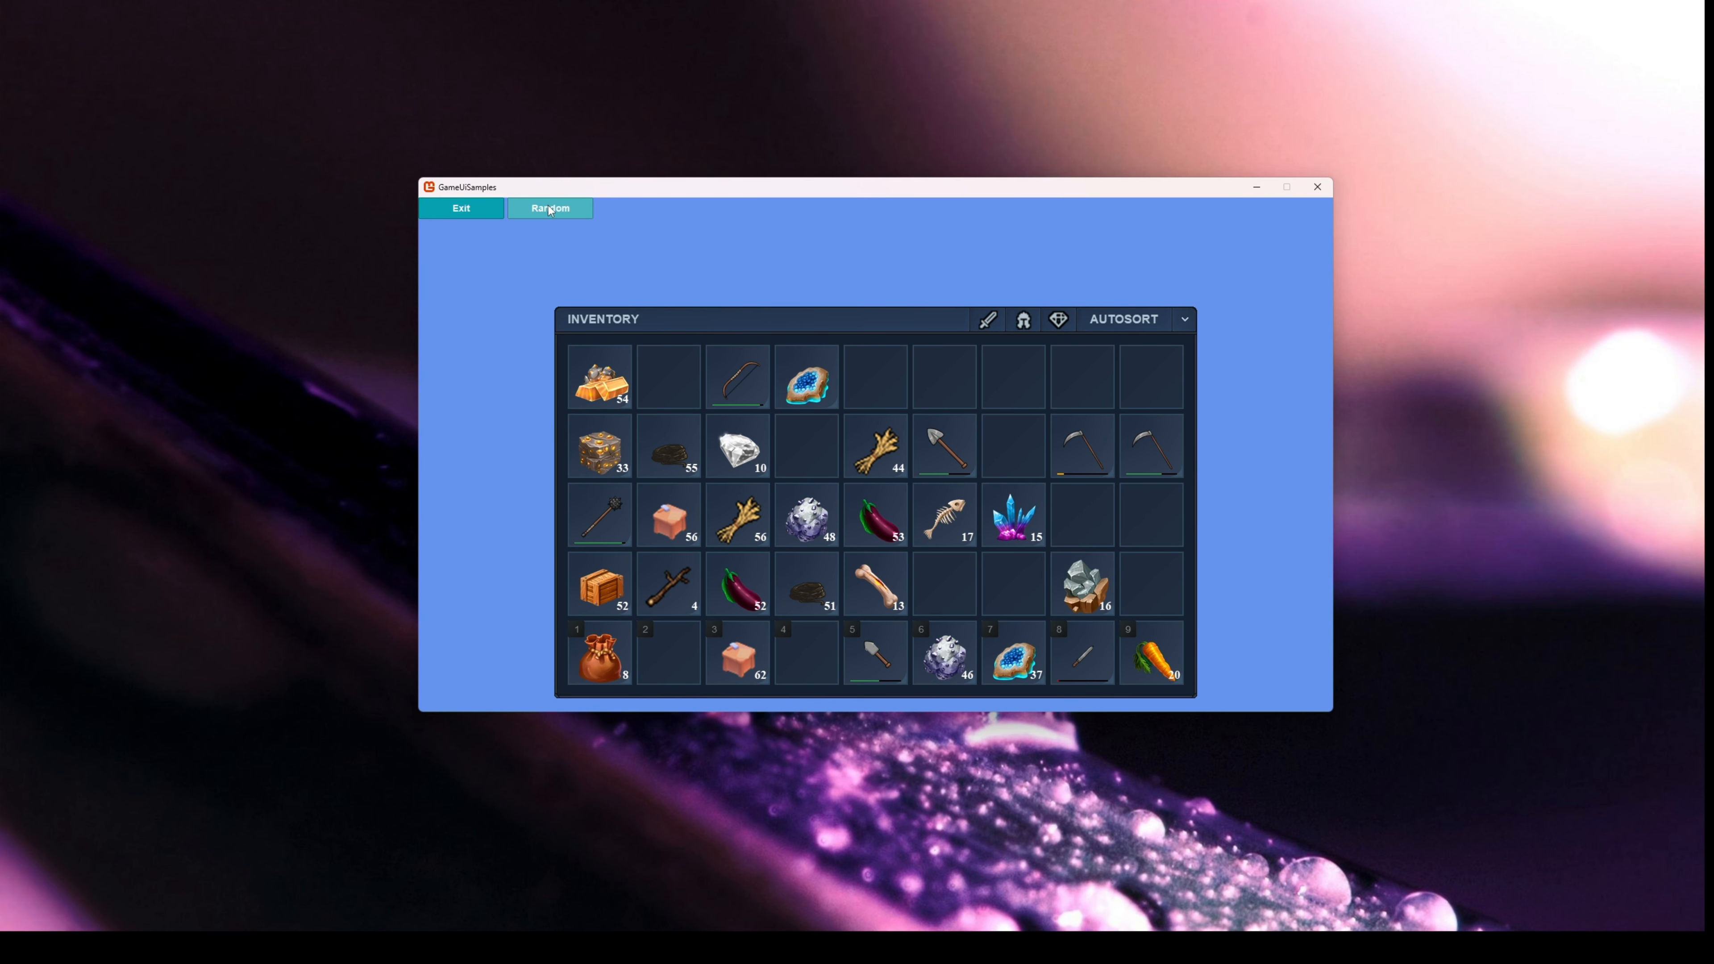
{"action": "left_click", "coordinate": [551, 209]}
{"action": "left_click", "coordinate": [550, 211]}
{"action": "left_click", "coordinate": [552, 213]}
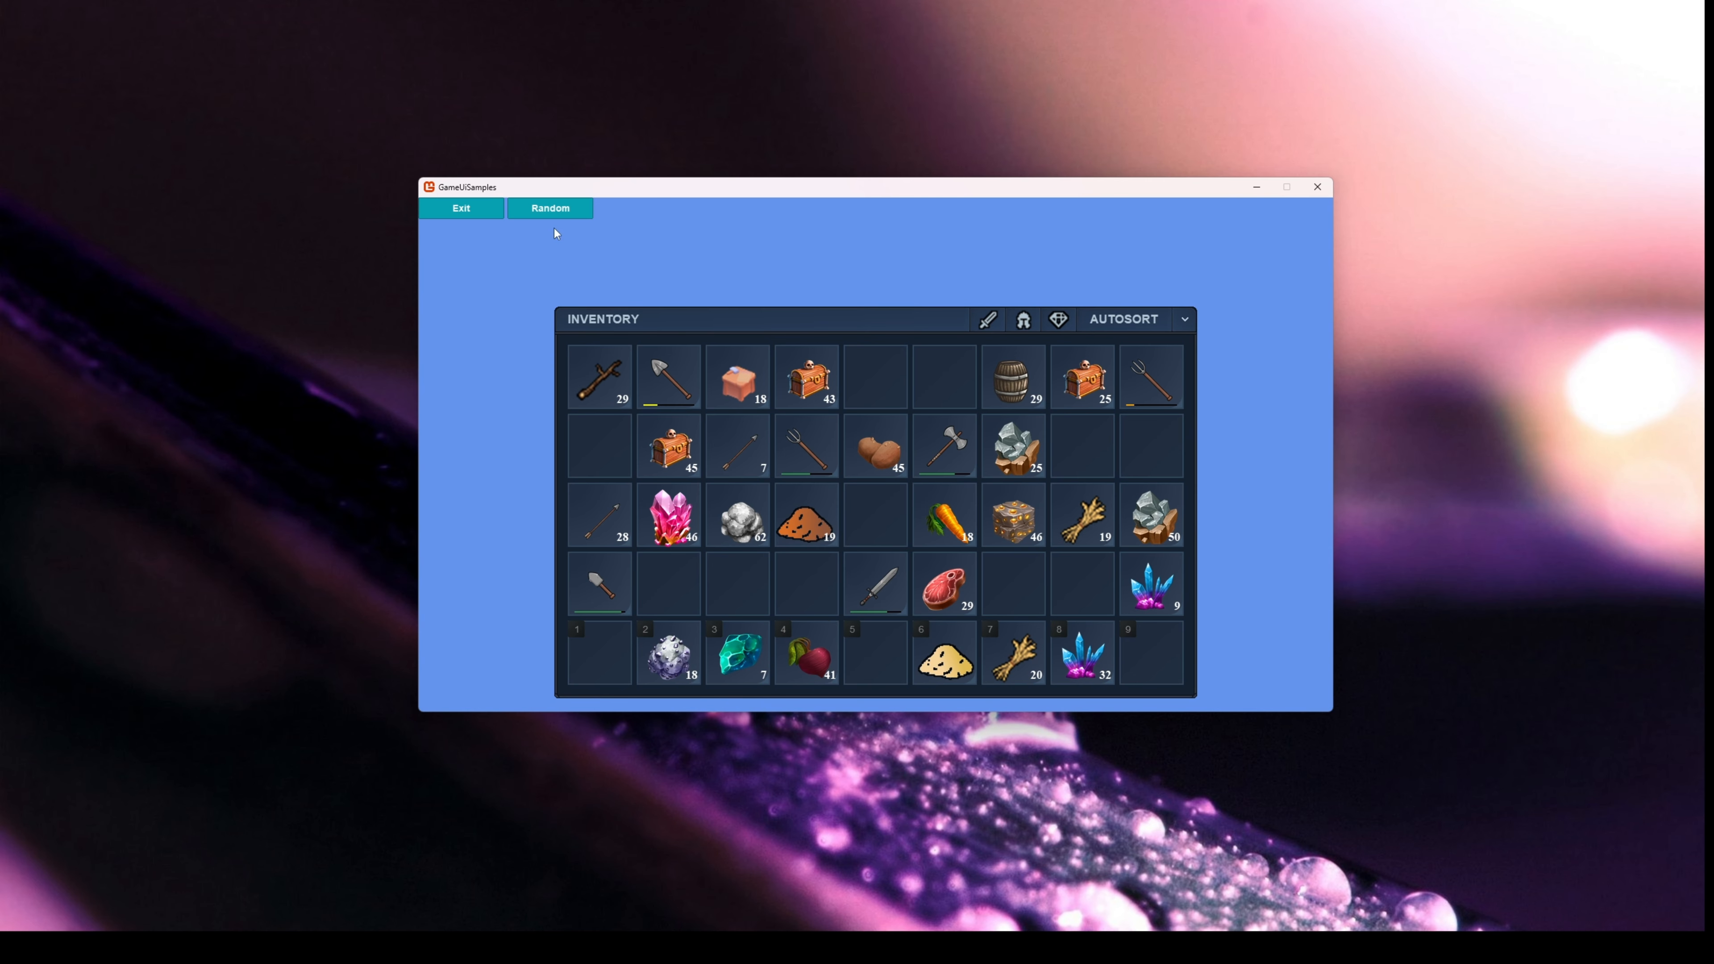
{"action": "left_click", "coordinate": [554, 213]}
- Try moving several items between slots in the second, third and fourth inventory rows, randomizing the contents again between and after the moves
{"action": "left_click_drag", "start_coordinate": [665, 448], "coordinate": [683, 514]}
{"action": "left_click_drag", "start_coordinate": [739, 451], "coordinate": [676, 513]}
{"action": "left_click_drag", "start_coordinate": [605, 451], "coordinate": [685, 524]}
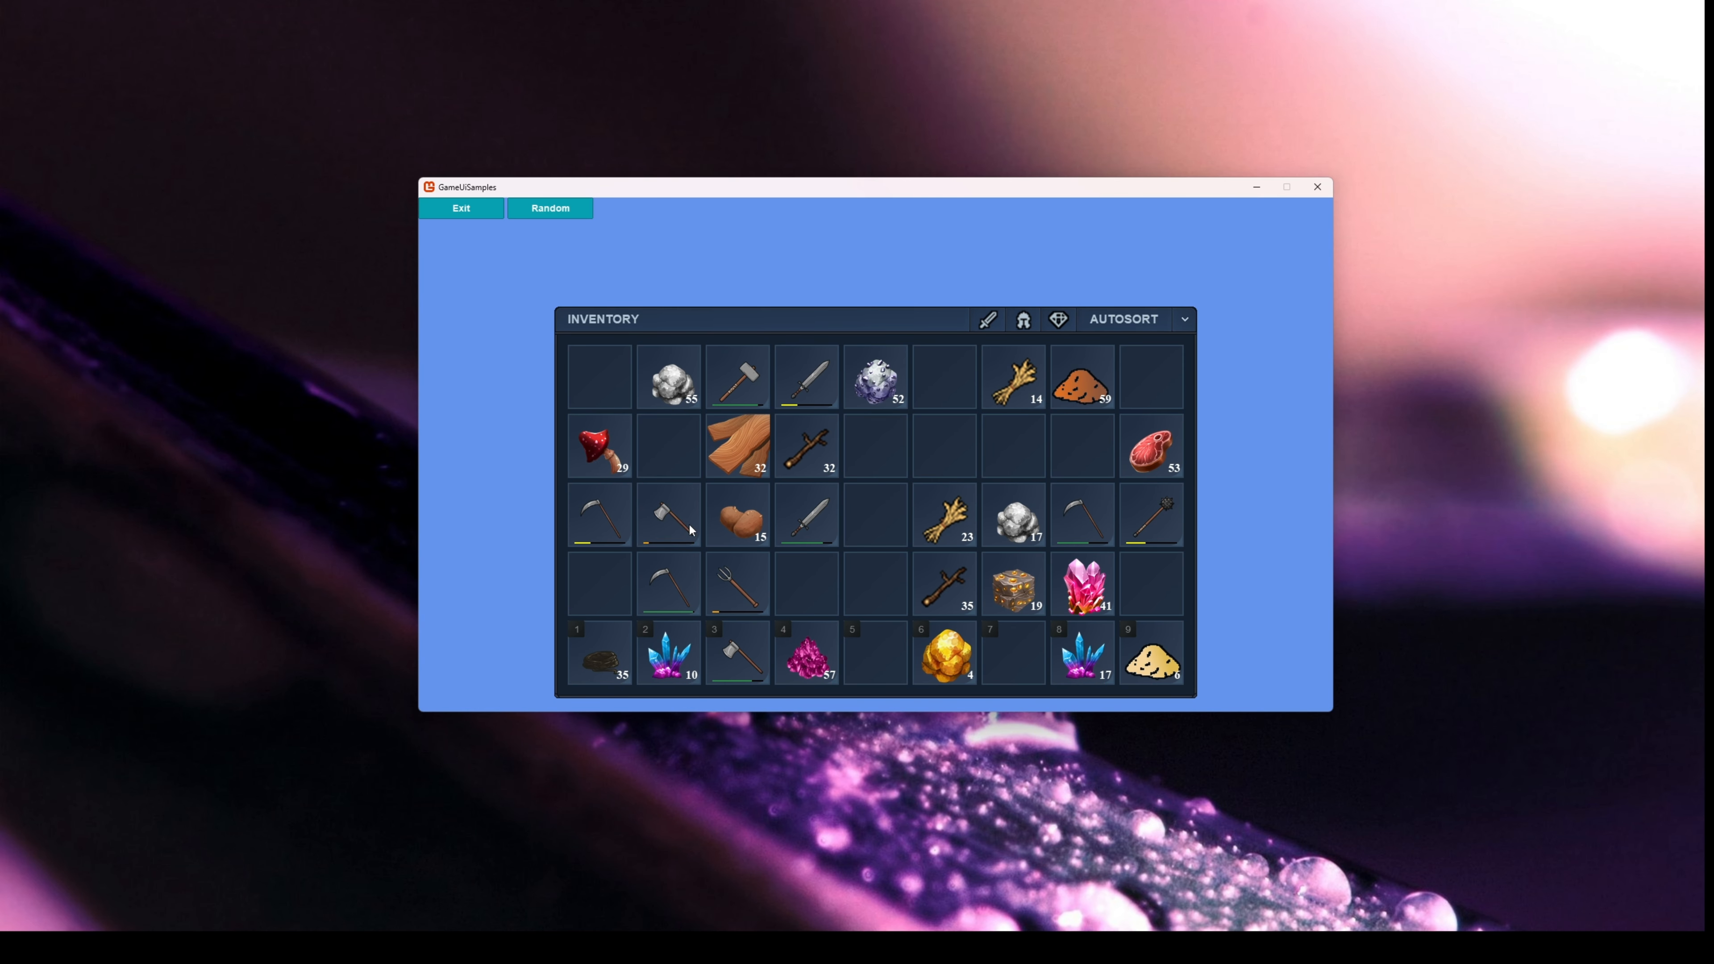
{"action": "left_click", "coordinate": [565, 215]}
{"action": "left_click_drag", "start_coordinate": [738, 381], "coordinate": [740, 444]}
{"action": "left_click_drag", "start_coordinate": [798, 513], "coordinate": [668, 446]}
{"action": "left_click_drag", "start_coordinate": [739, 584], "coordinate": [807, 447]}
{"action": "left_click", "coordinate": [551, 208]}
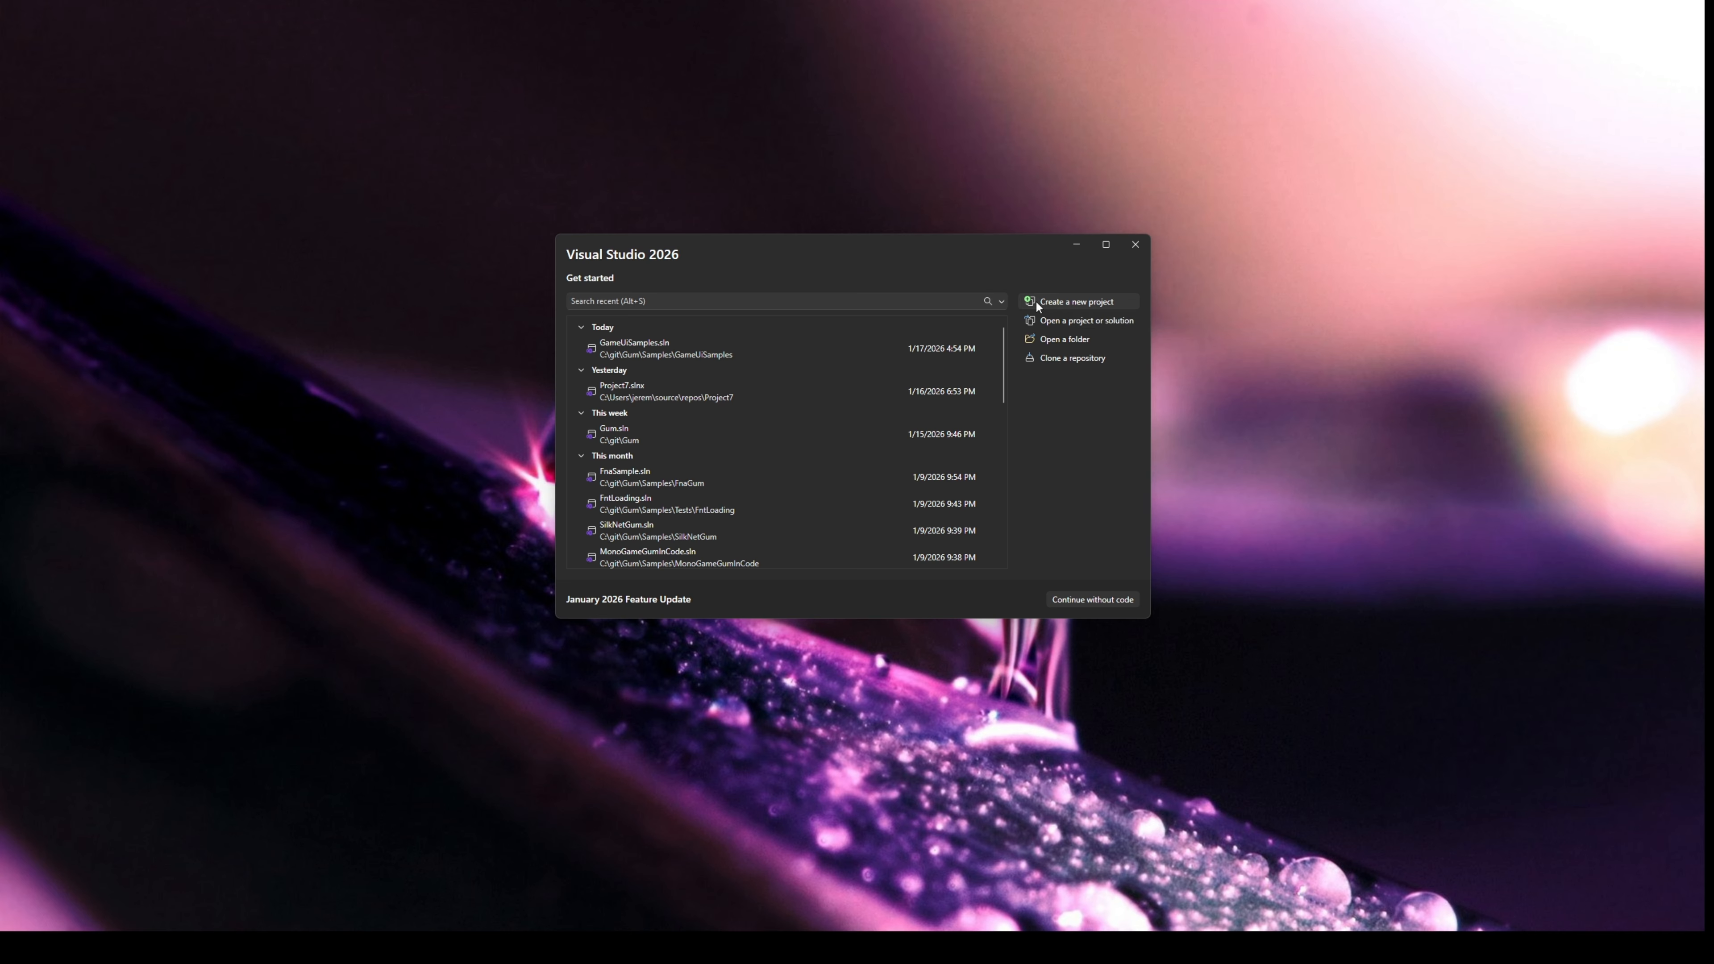
- In Visual Studio, create a MonoGame Cross-Platform Desktop Application project named HytaleHotbar and test-run the empty game
{"action": "left_click", "coordinate": [1054, 299]}
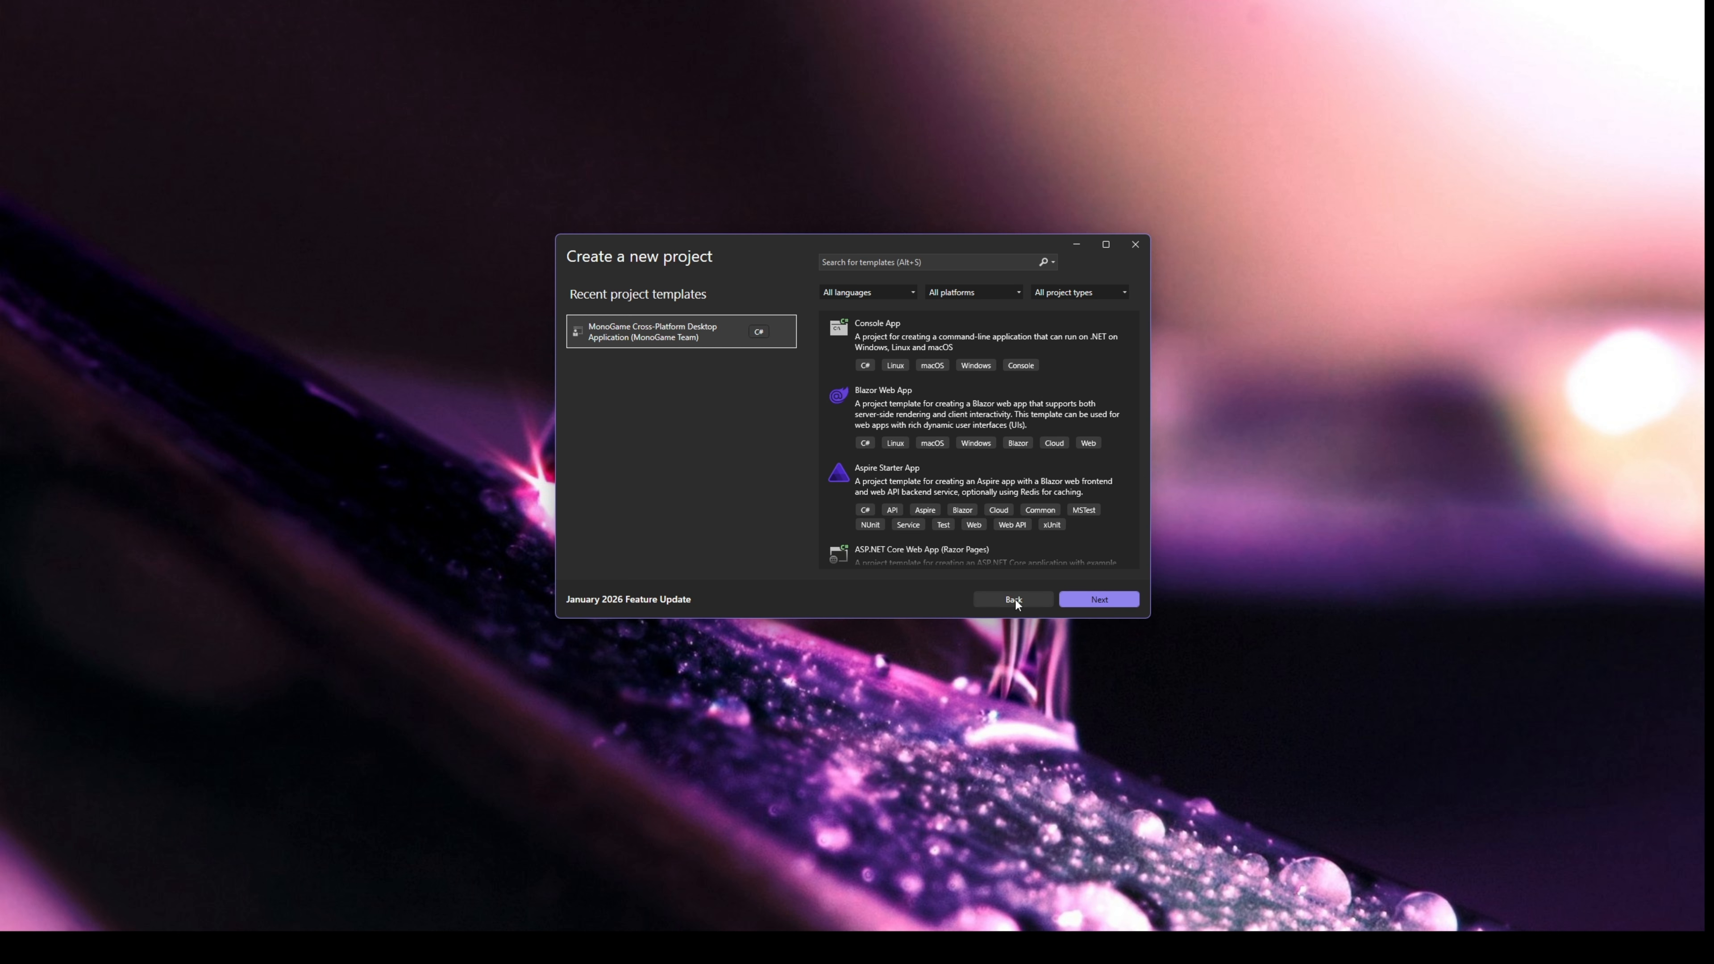
{"action": "left_click", "coordinate": [1099, 599]}
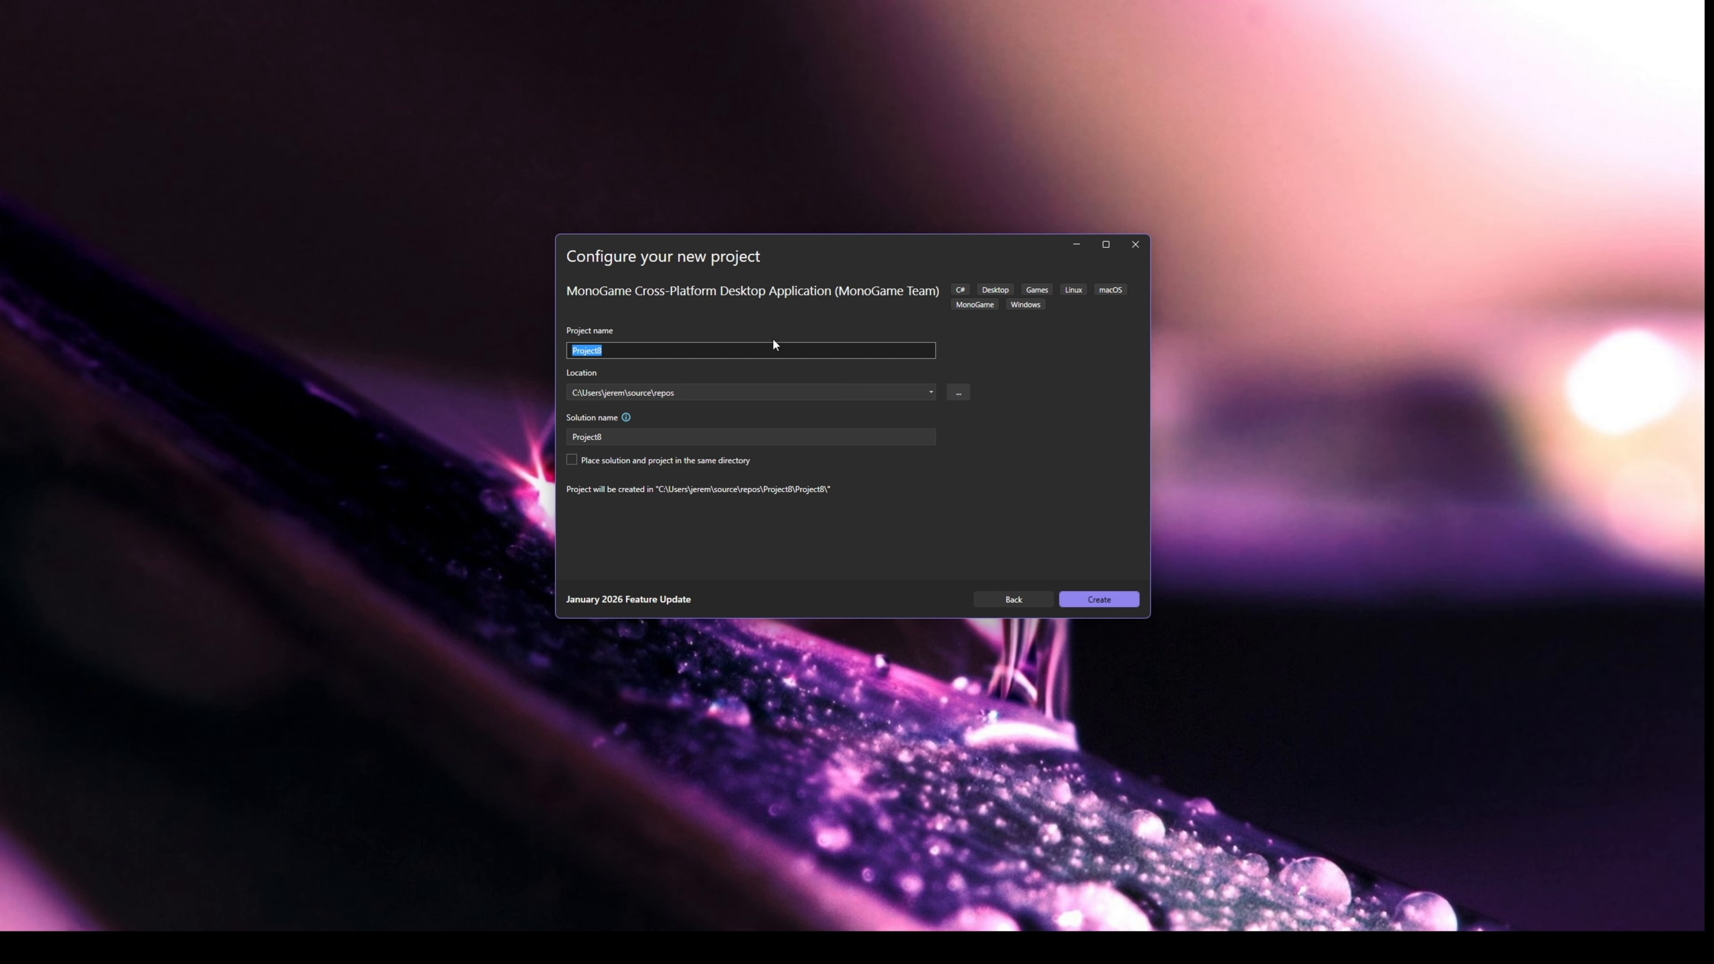
{"action": "type", "text": "HytaleHotbar"}
{"action": "left_click", "coordinate": [1092, 599]}
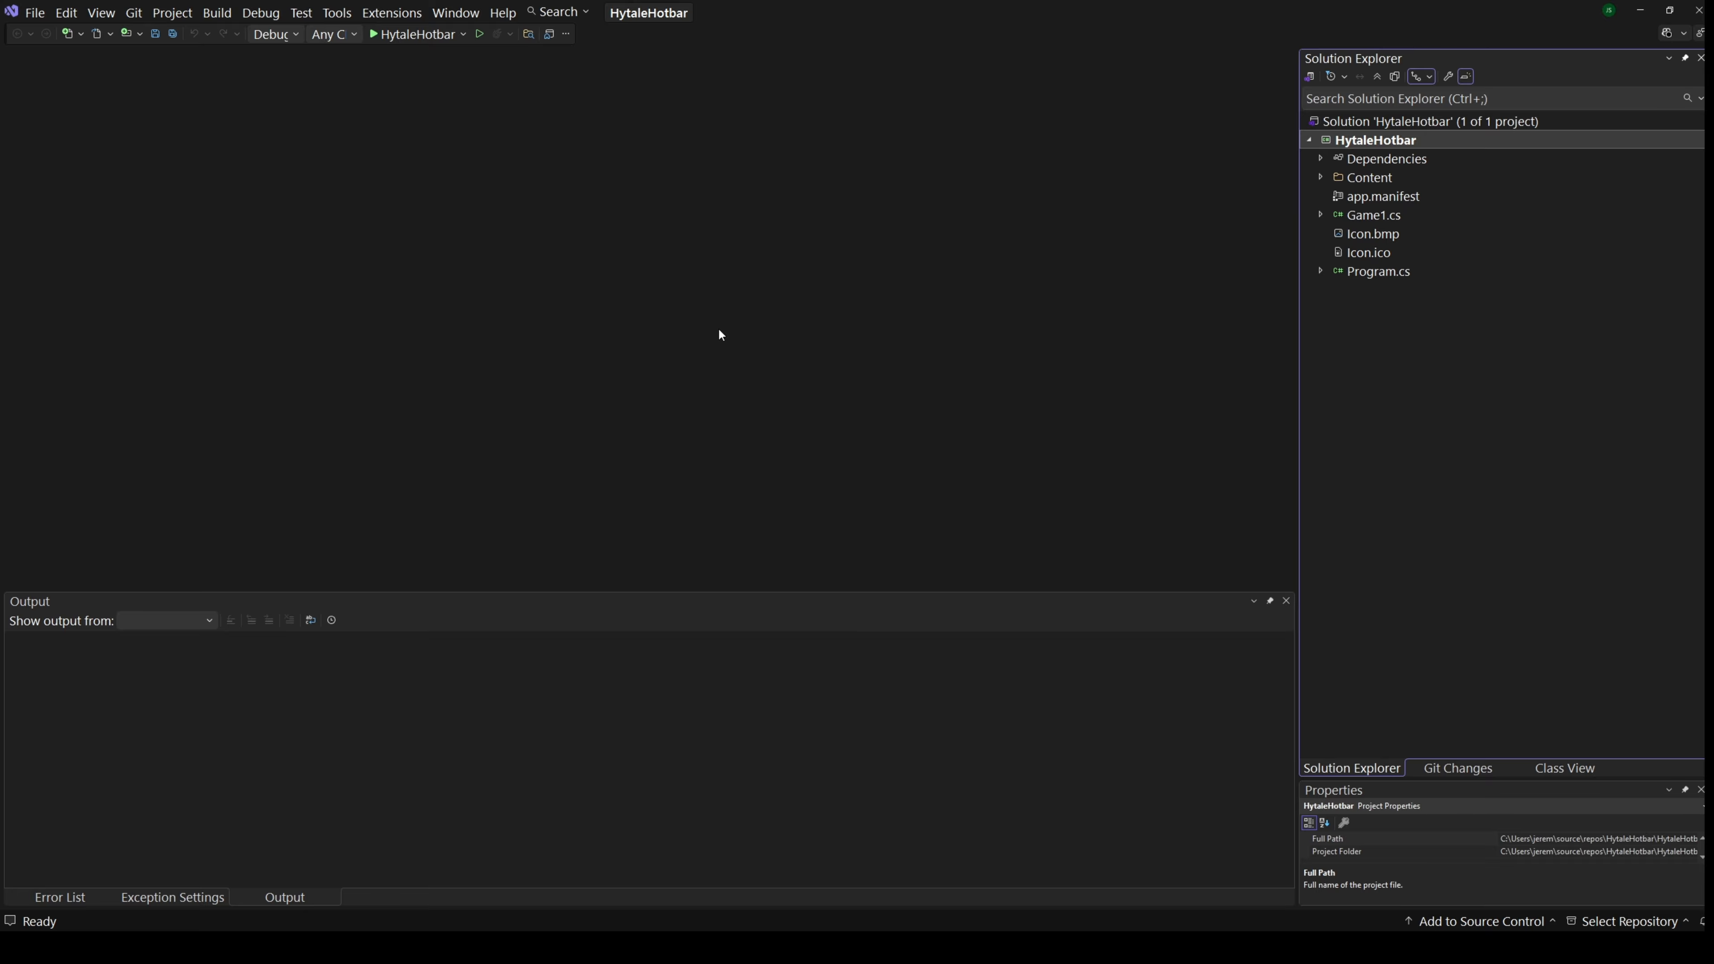
{"action": "left_click", "coordinate": [456, 32]}
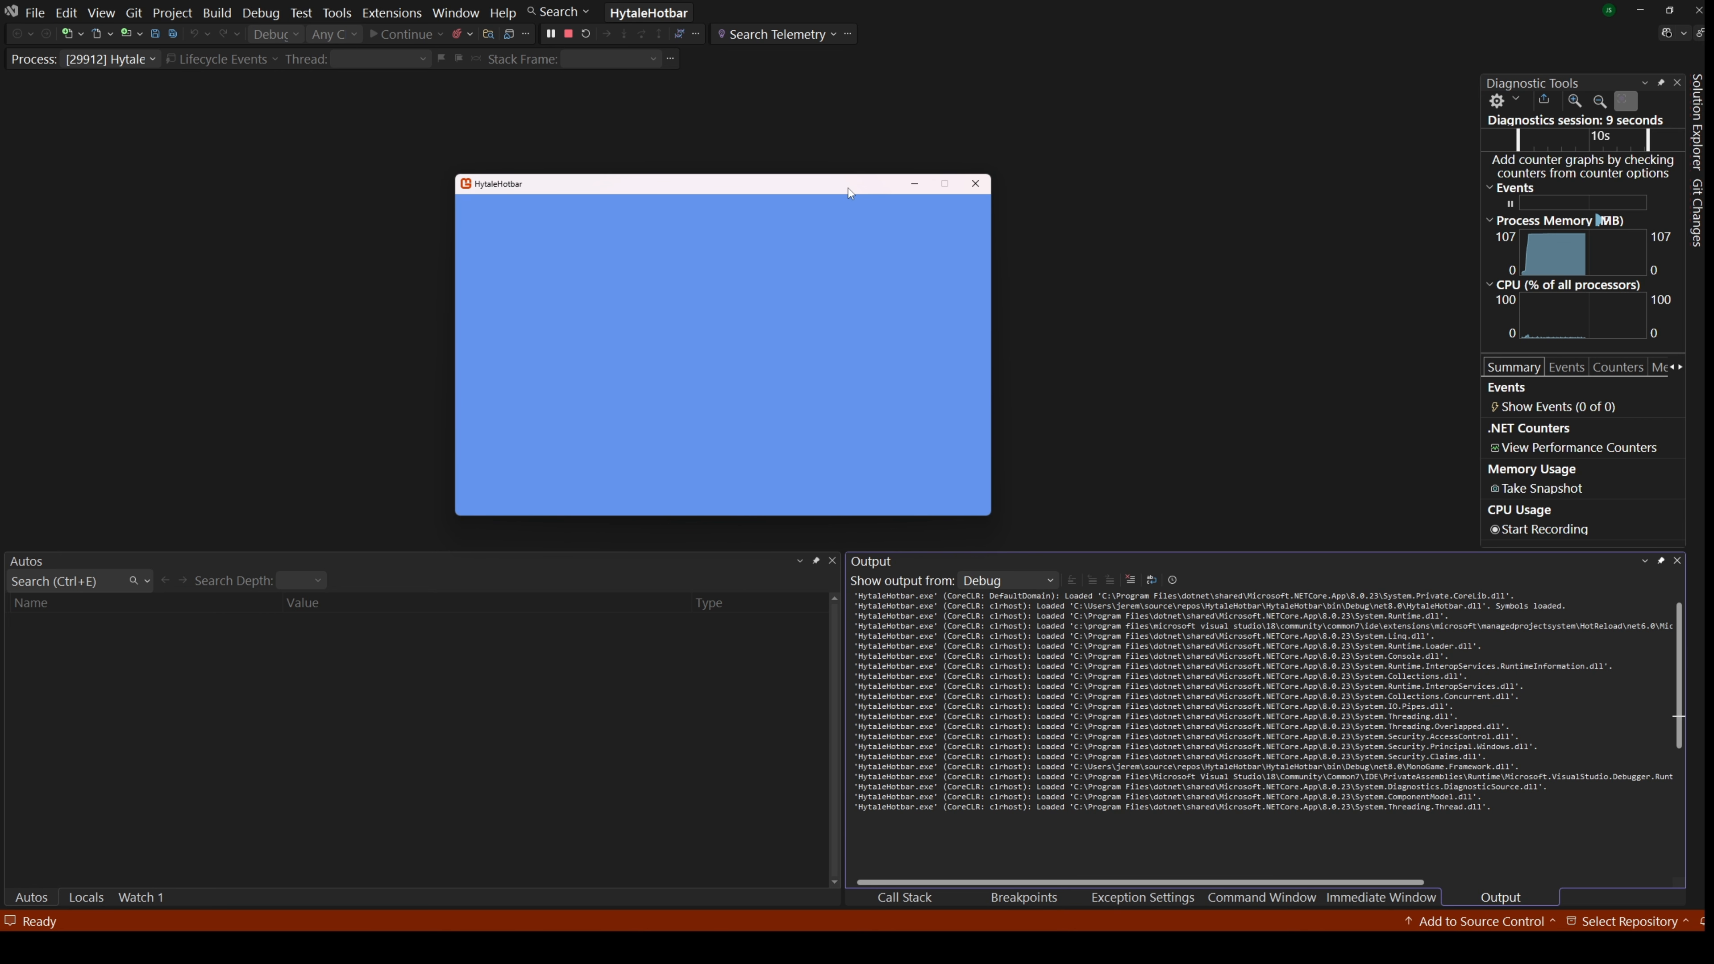
{"action": "left_click", "coordinate": [973, 188]}
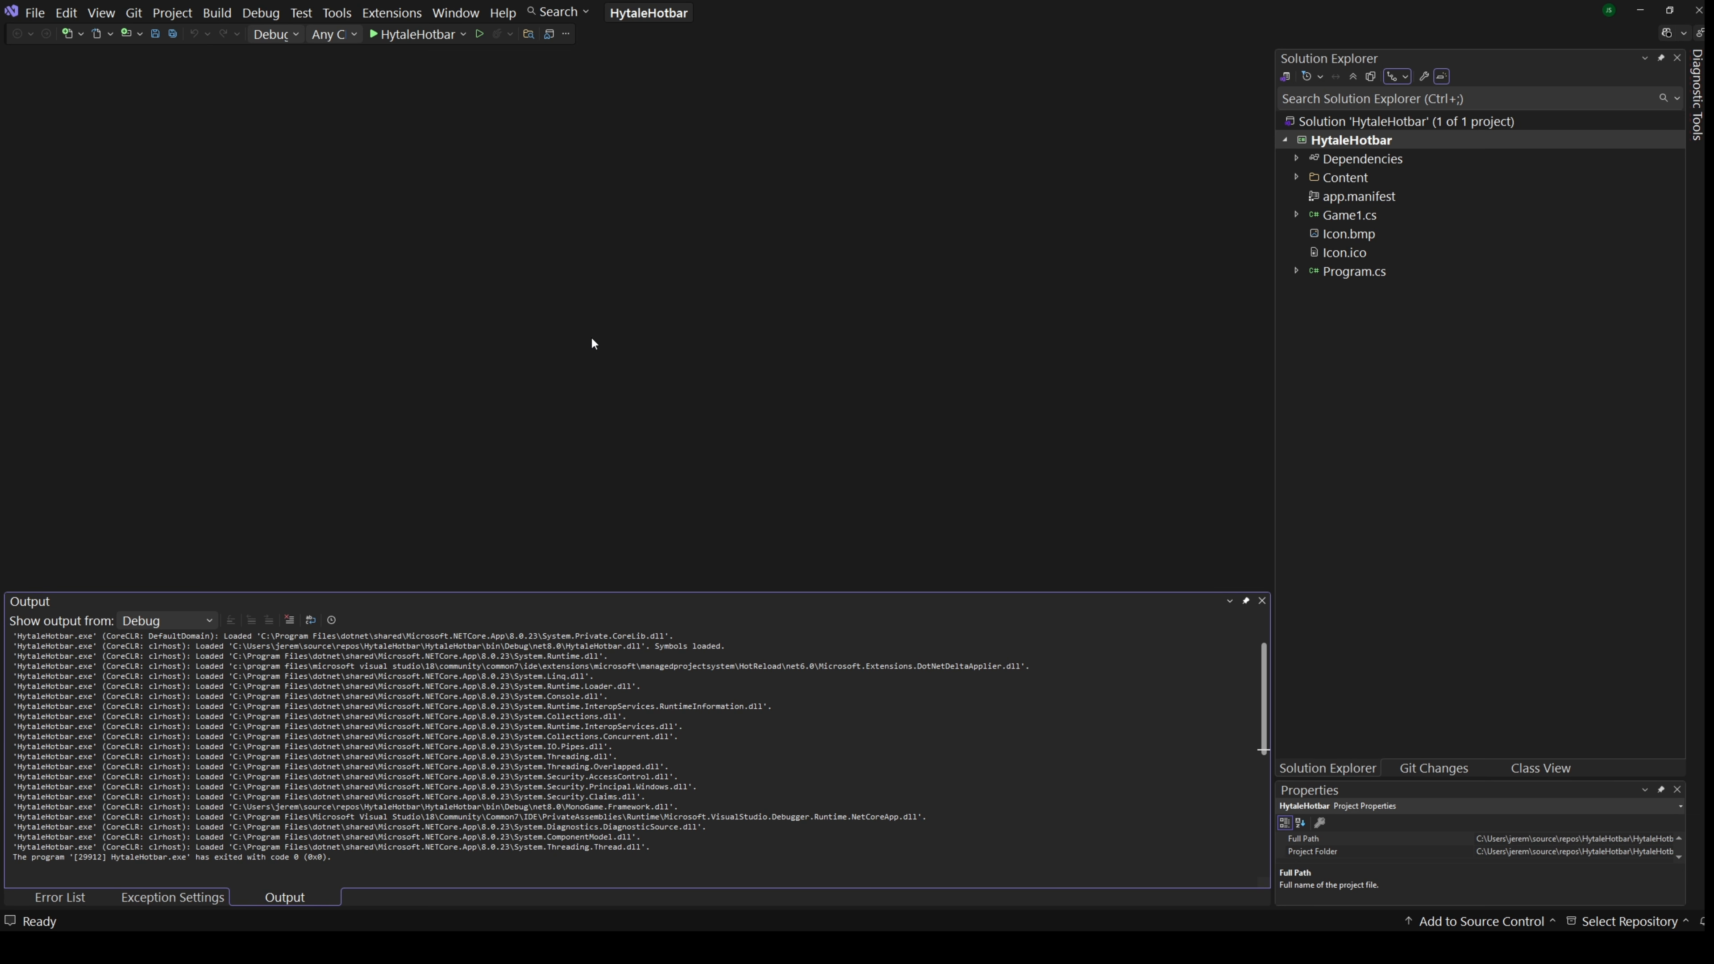
- Open the solution's NuGet package management and search the available packages for gum.monogame
{"action": "left_click", "coordinate": [336, 12]}
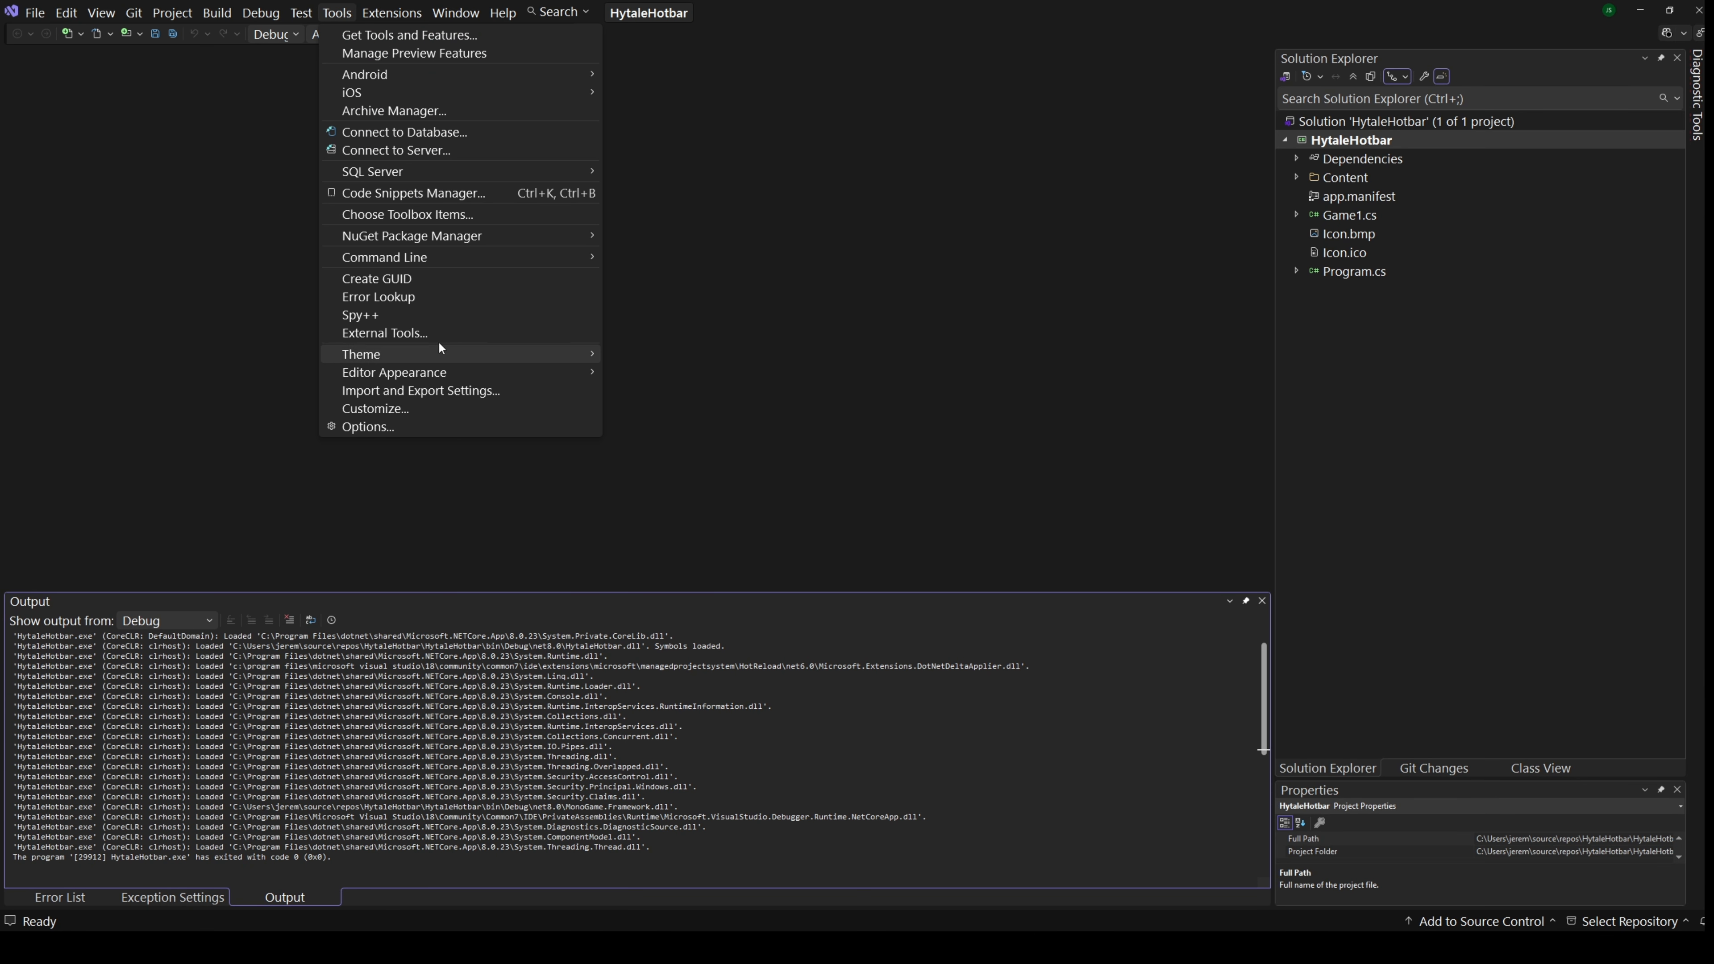
{"action": "mouse_move", "coordinate": [476, 233]}
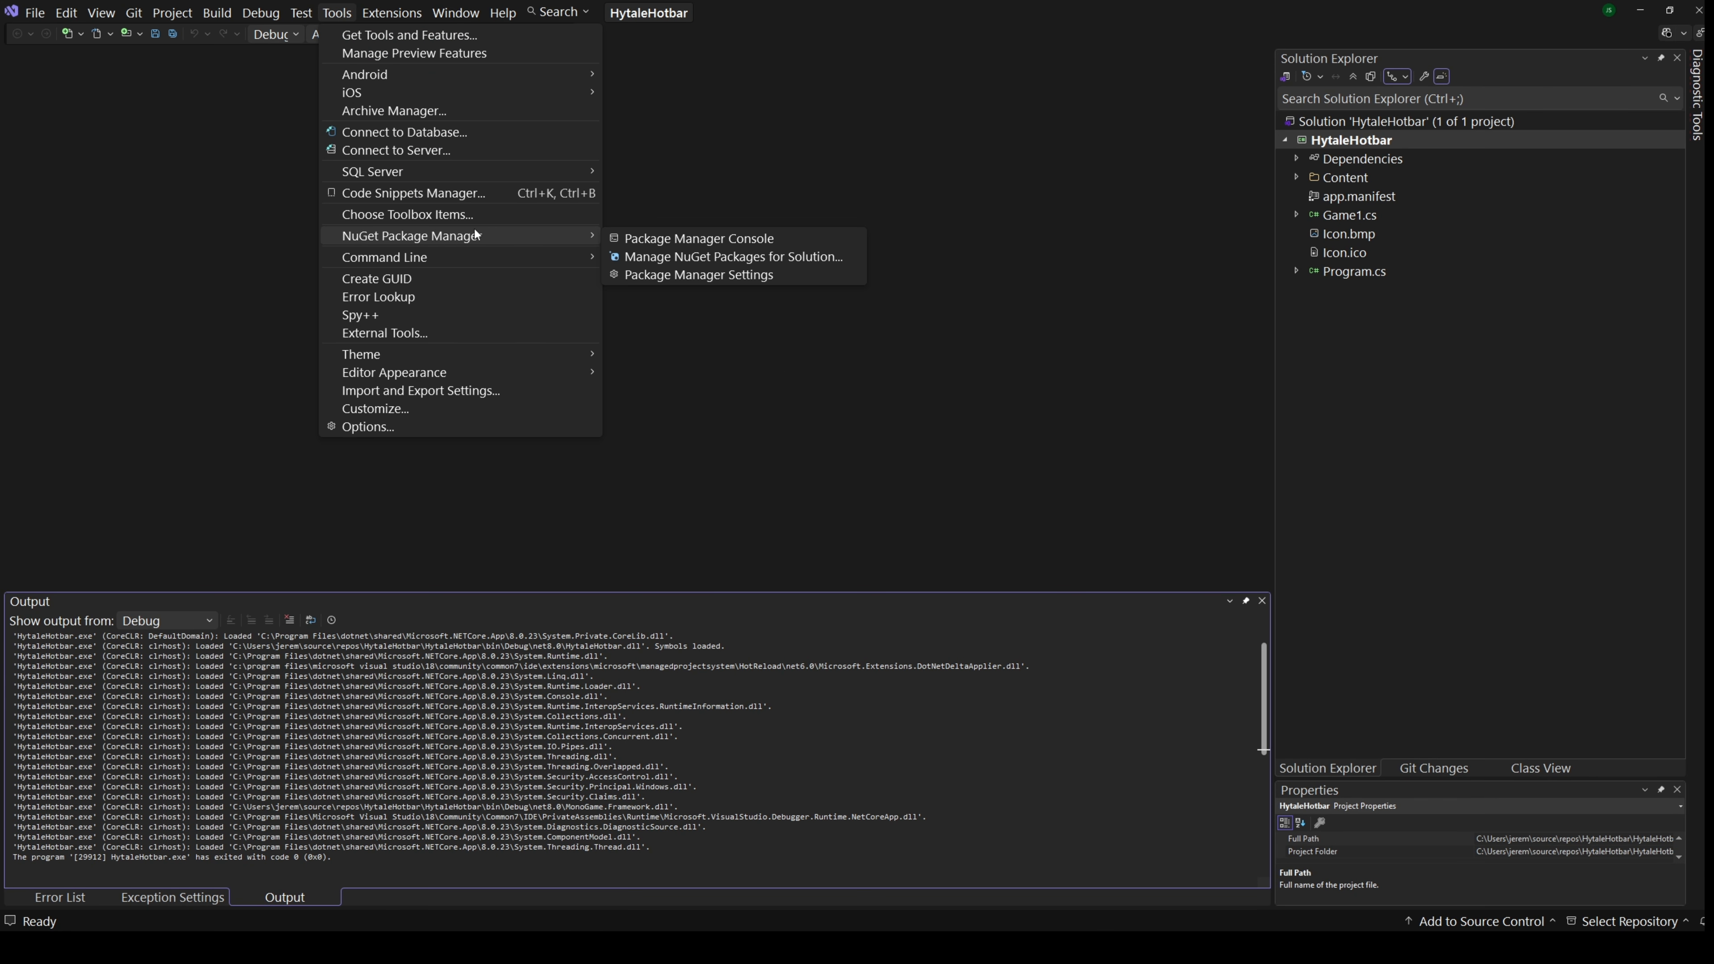
{"action": "left_click", "coordinate": [782, 259]}
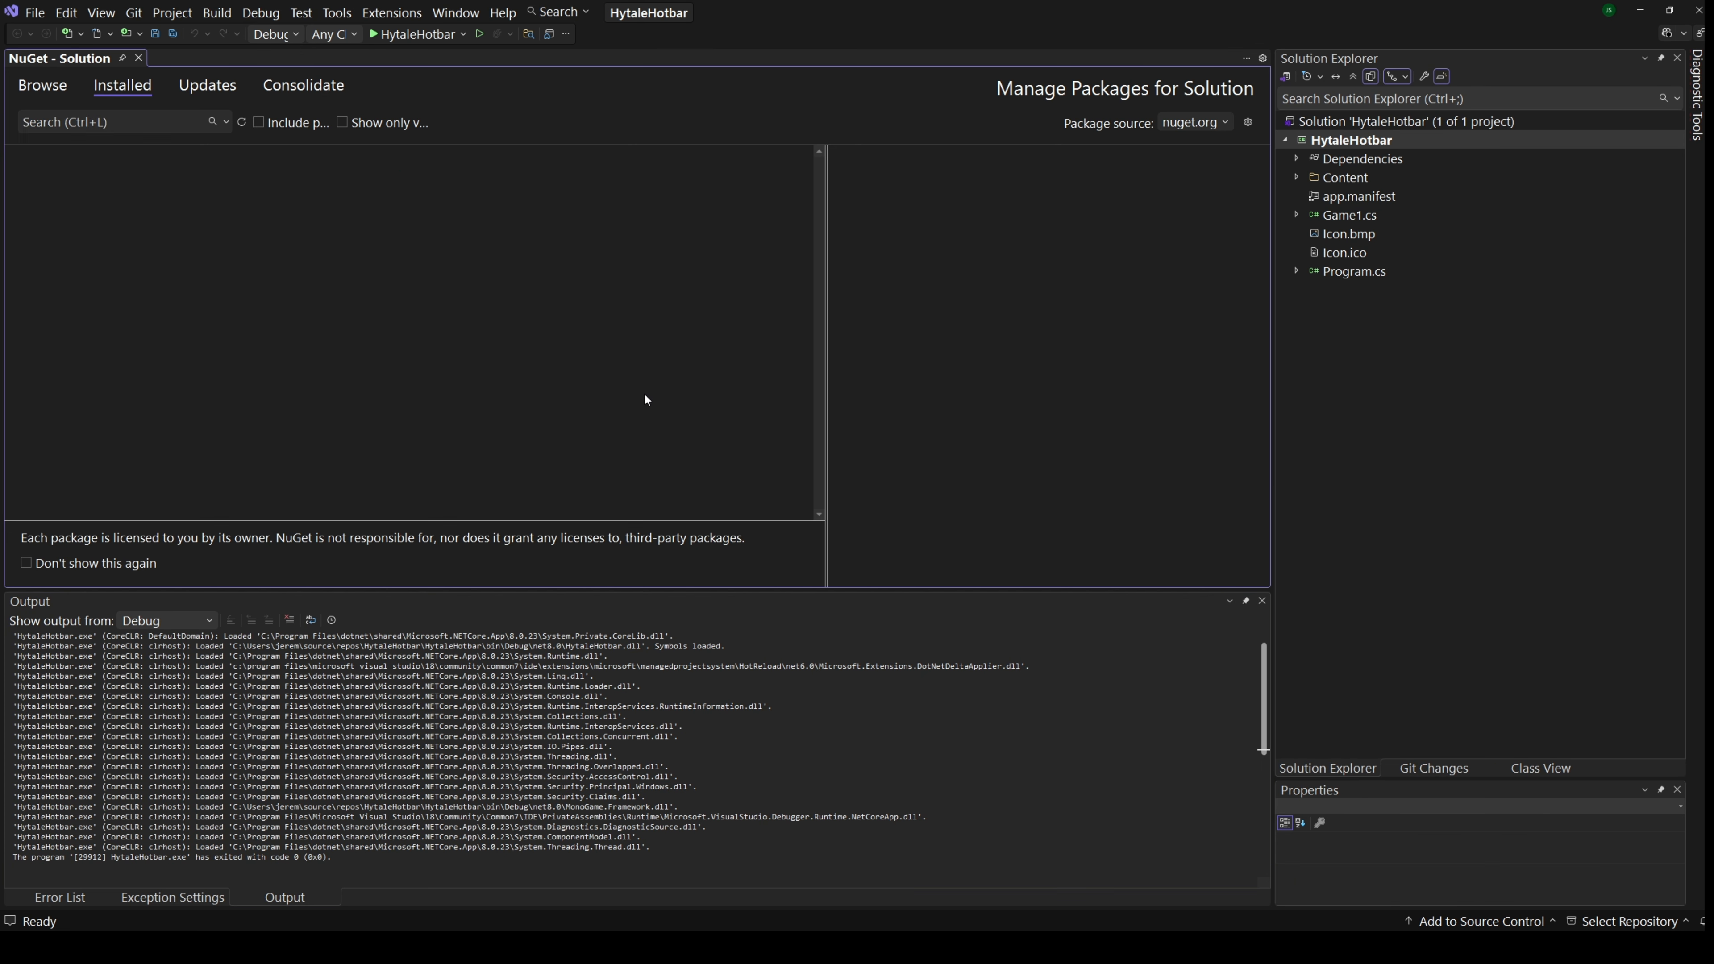
{"action": "left_click", "coordinate": [30, 88]}
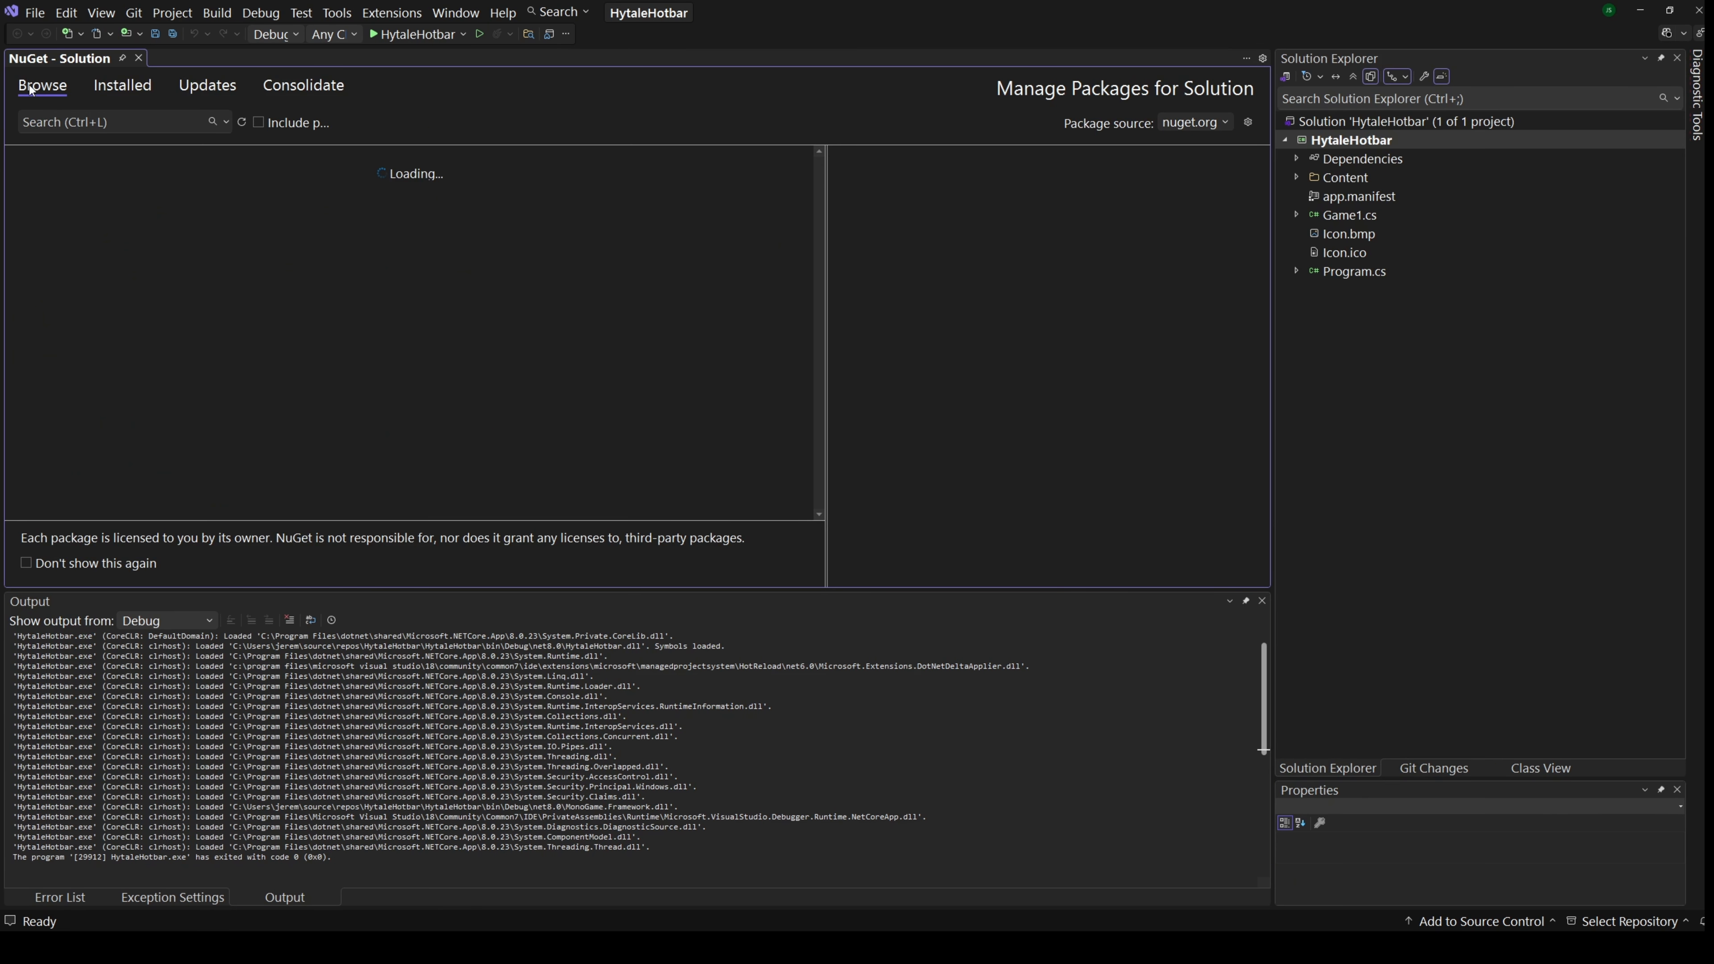
{"action": "left_click", "coordinate": [99, 121]}
{"action": "type", "text": "gum.mono"}
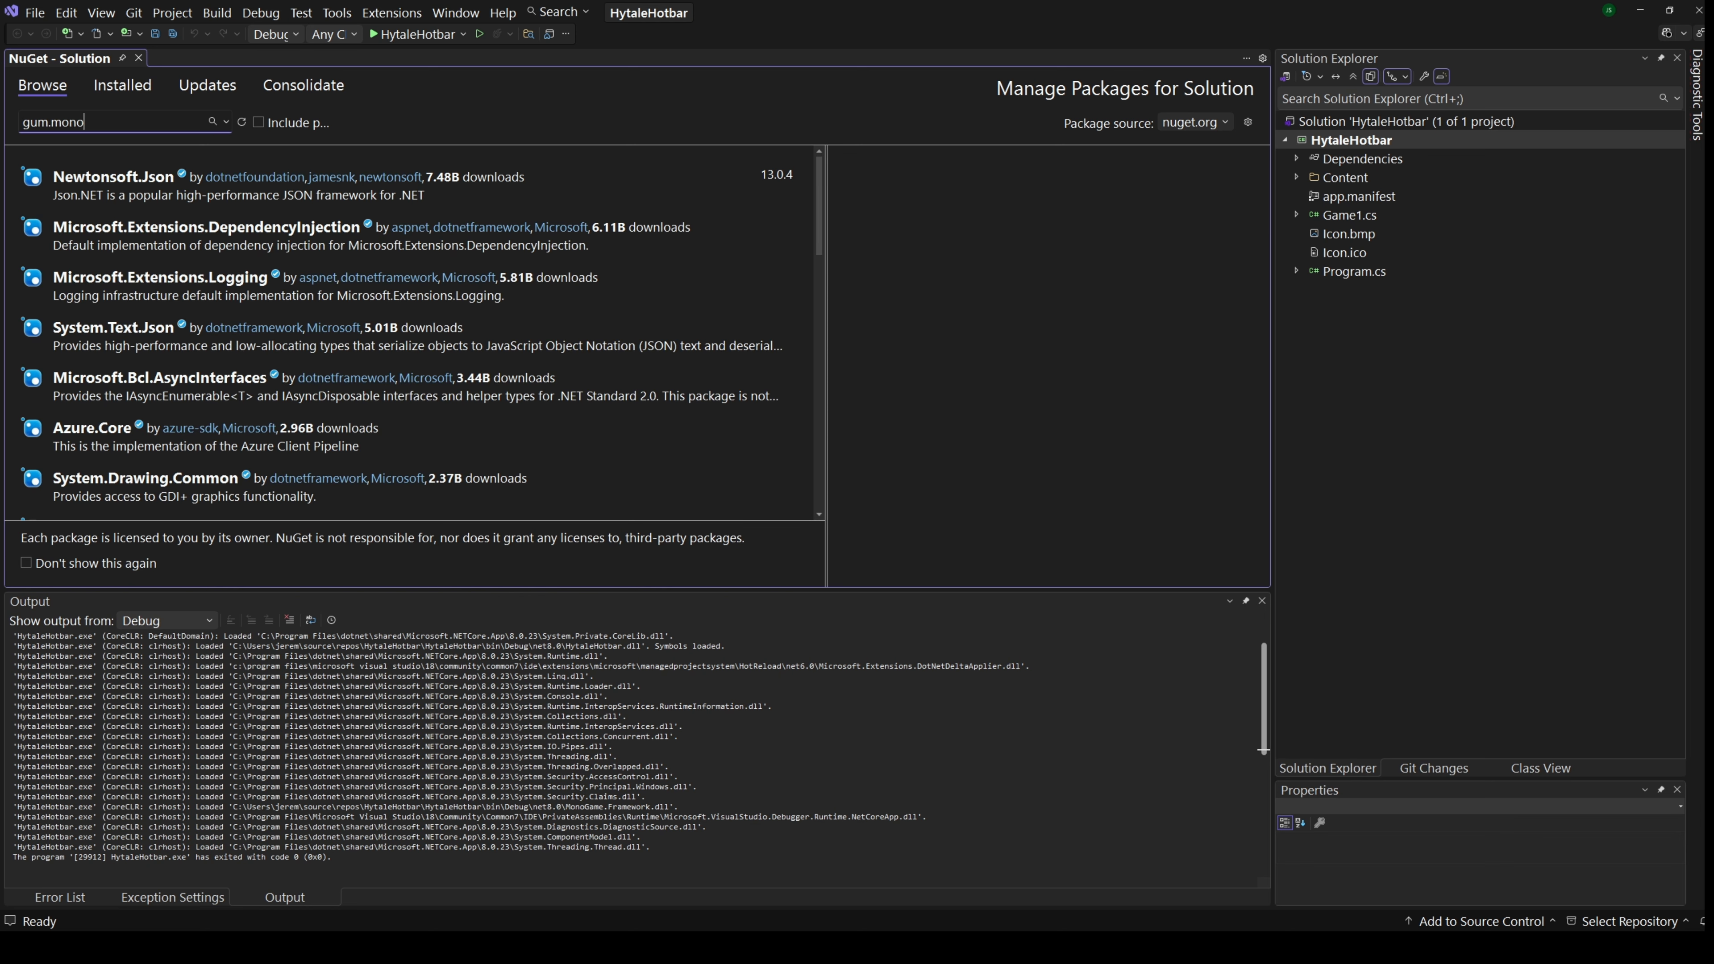
{"action": "type", "text": "game"}
- Install Gum.MonoGame 2026.1.12.1 into the HytaleHotbar project and test-run the game again
{"action": "left_click", "coordinate": [65, 192]}
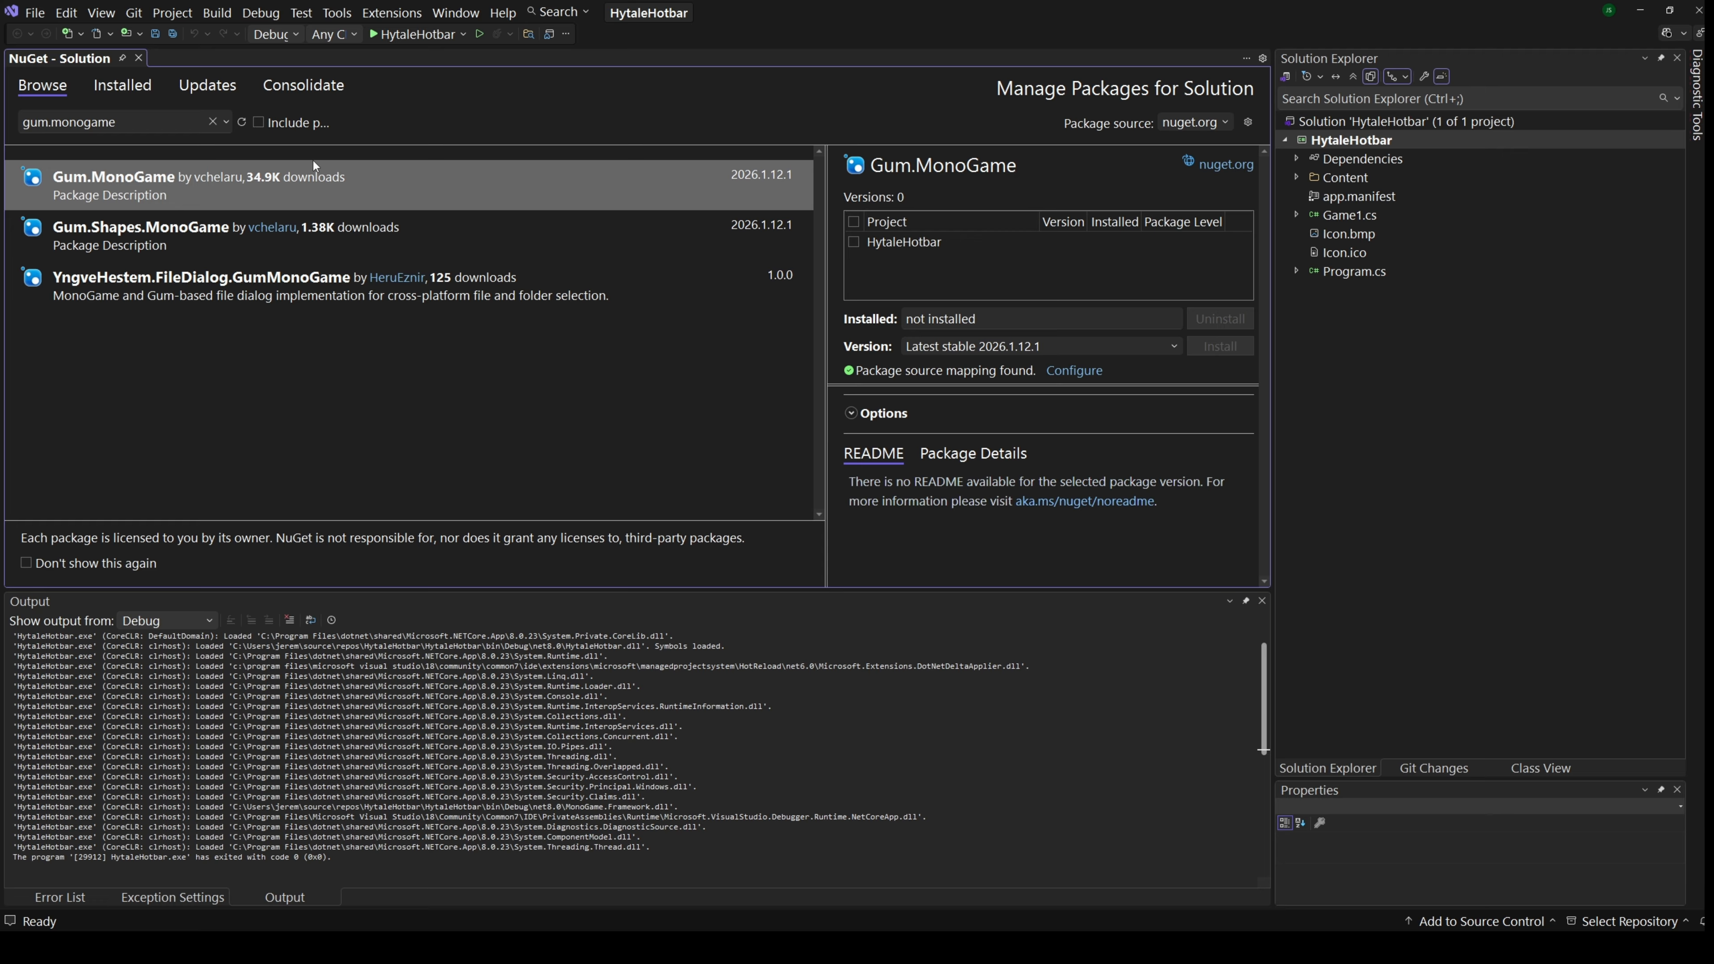
{"action": "left_click", "coordinate": [854, 242]}
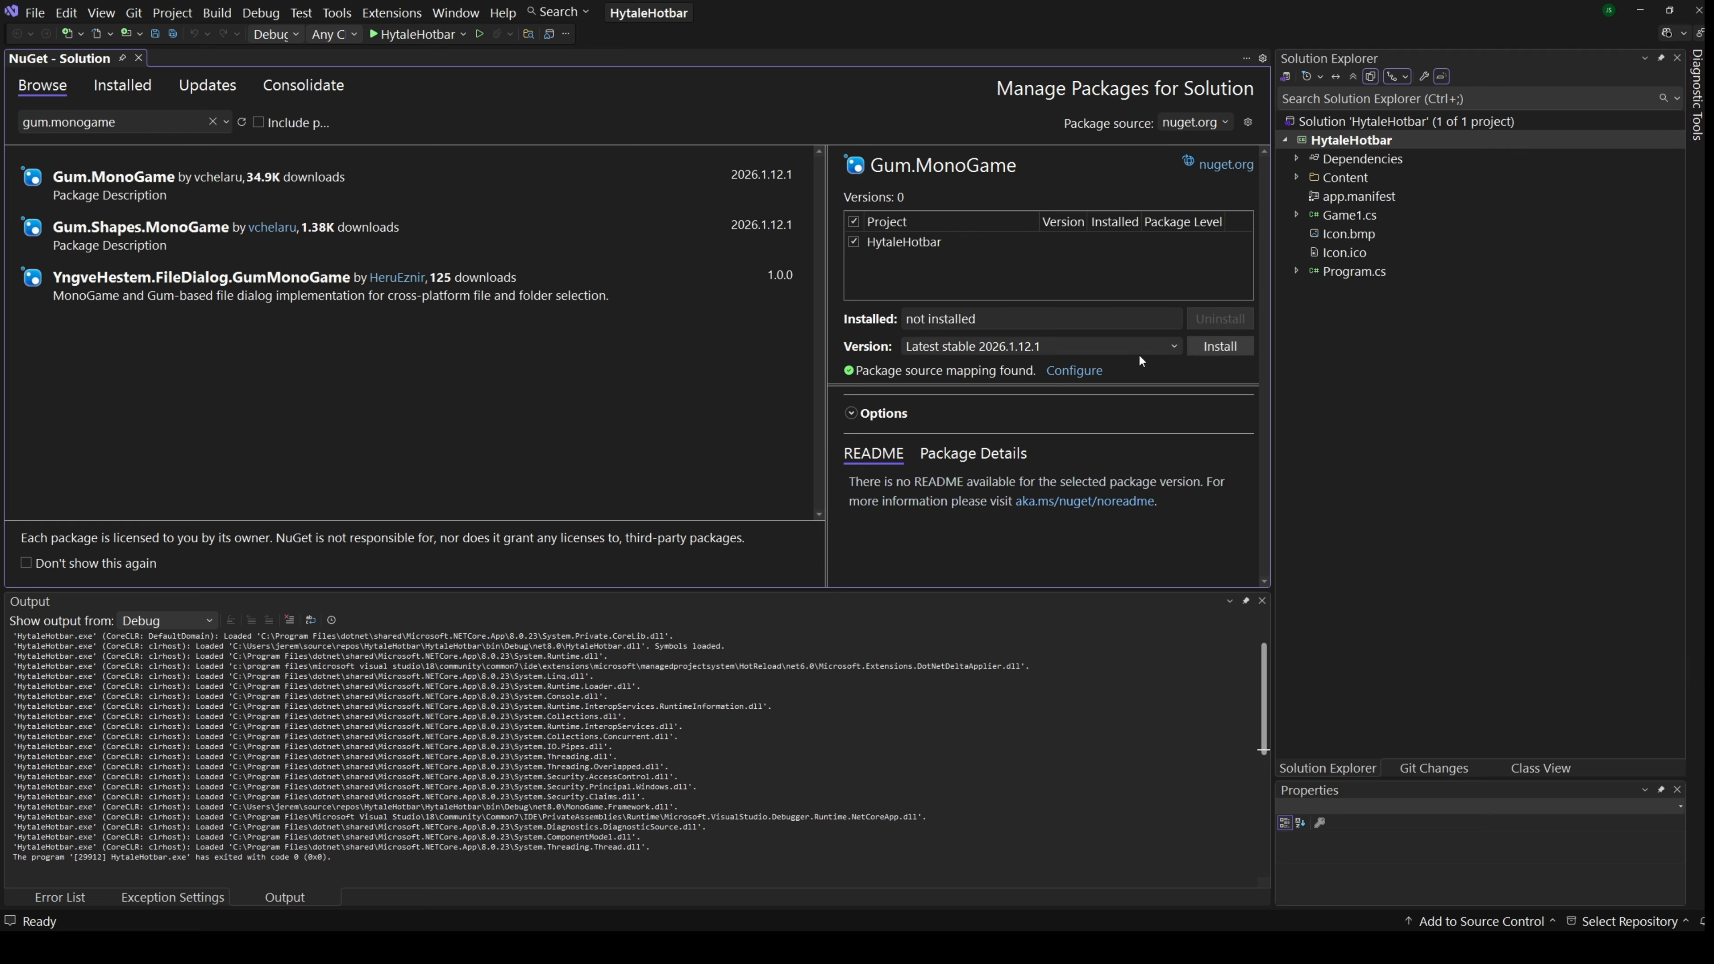
{"action": "left_click", "coordinate": [1216, 349]}
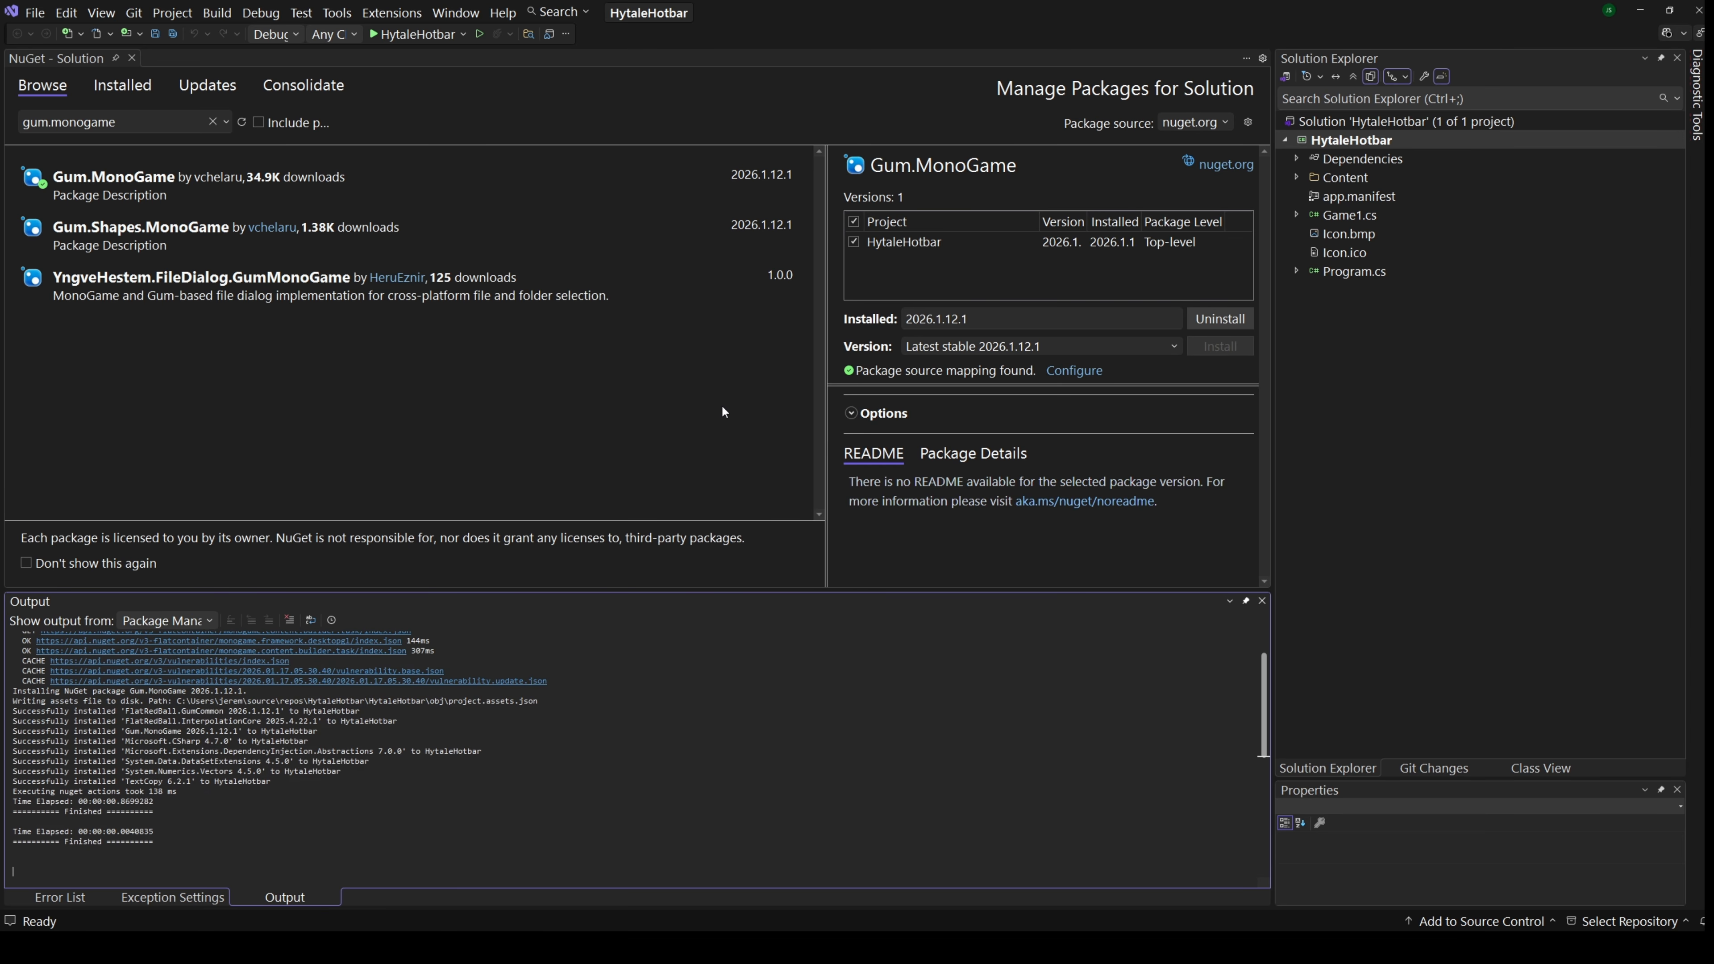
{"action": "left_click", "coordinate": [132, 58]}
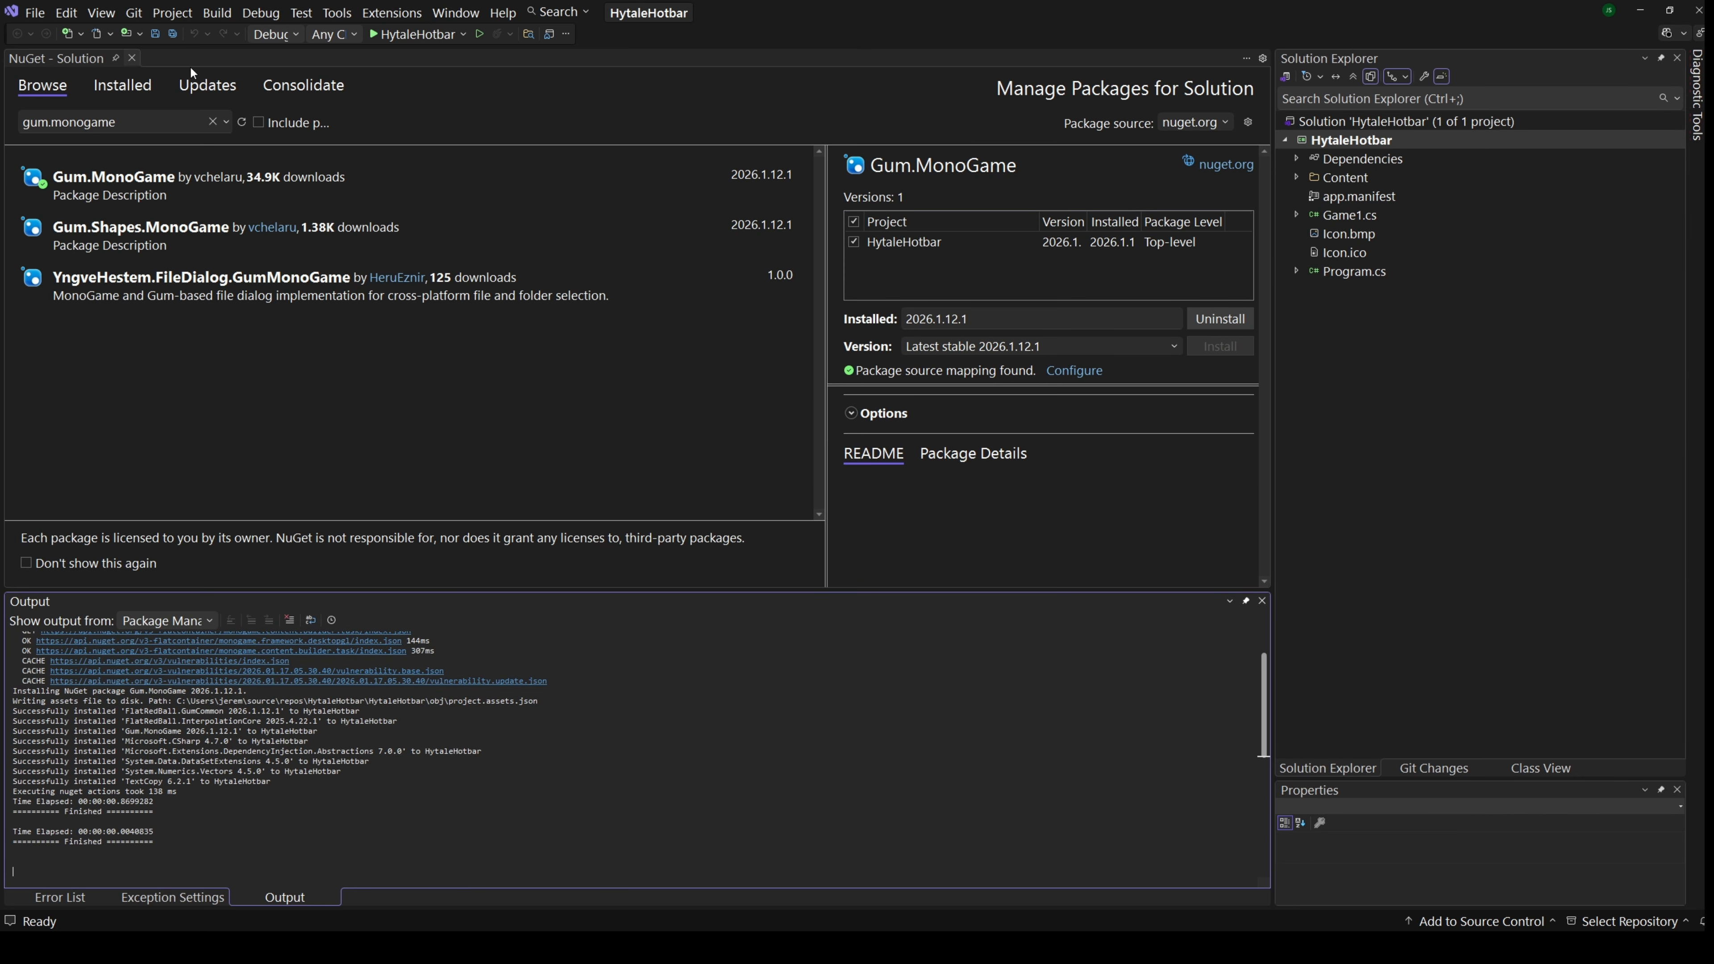
{"action": "left_click", "coordinate": [418, 34]}
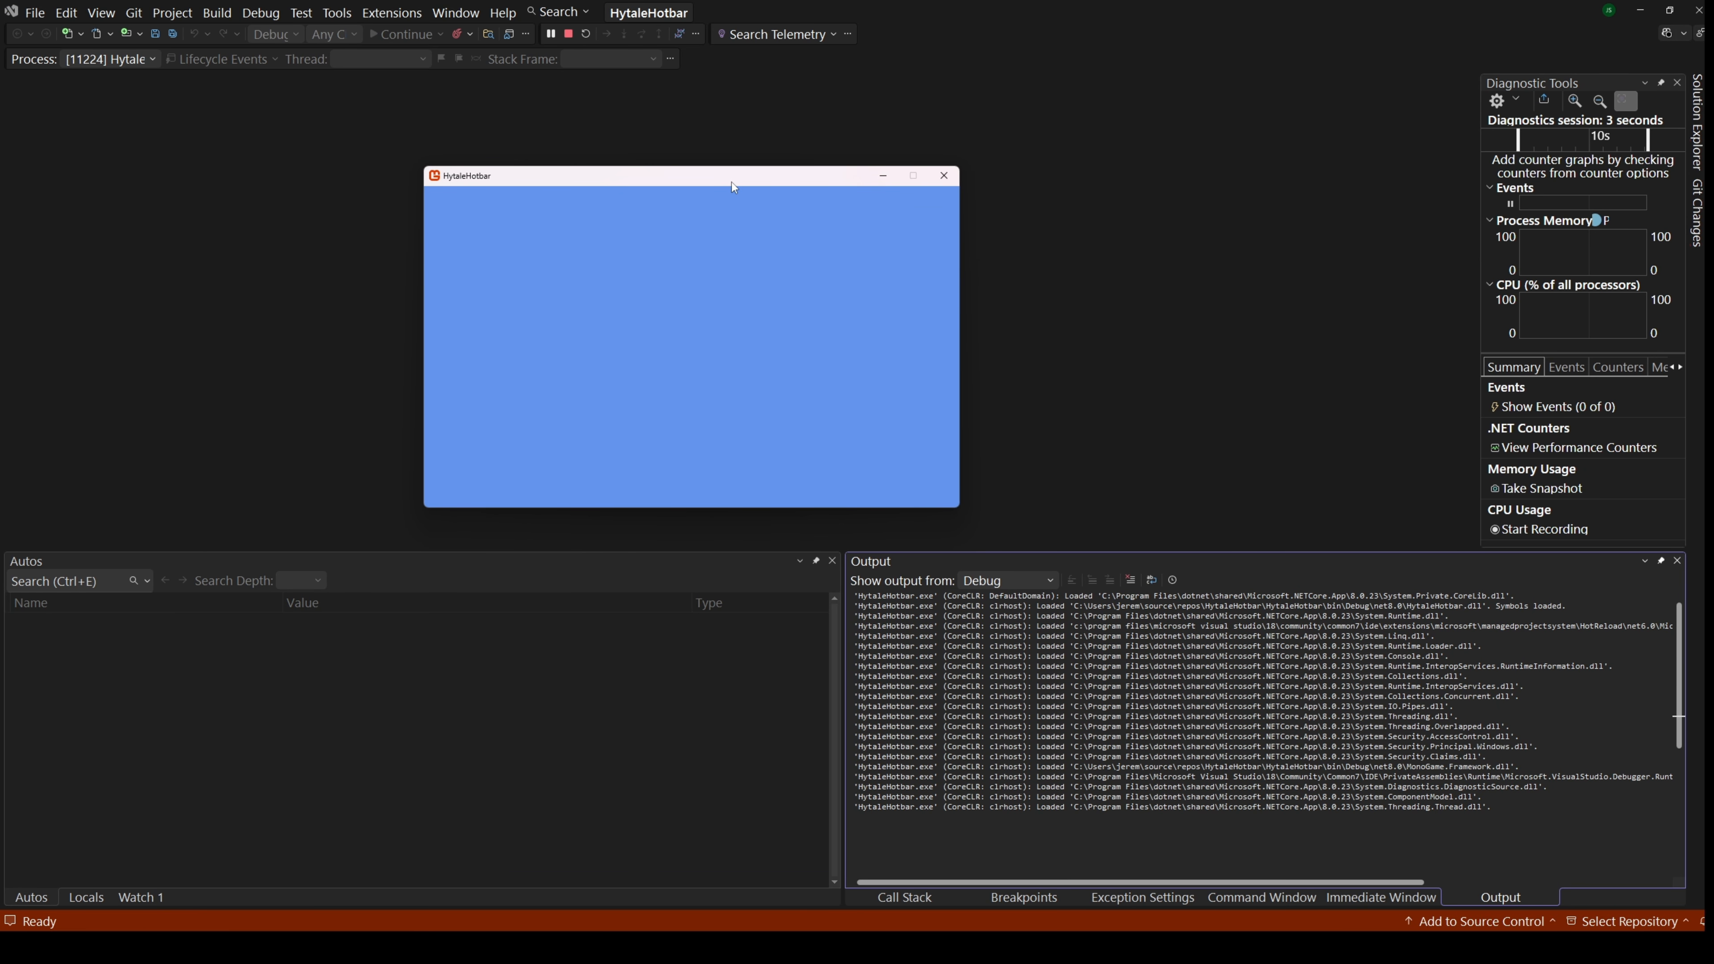
{"action": "key", "text": "Escape"}
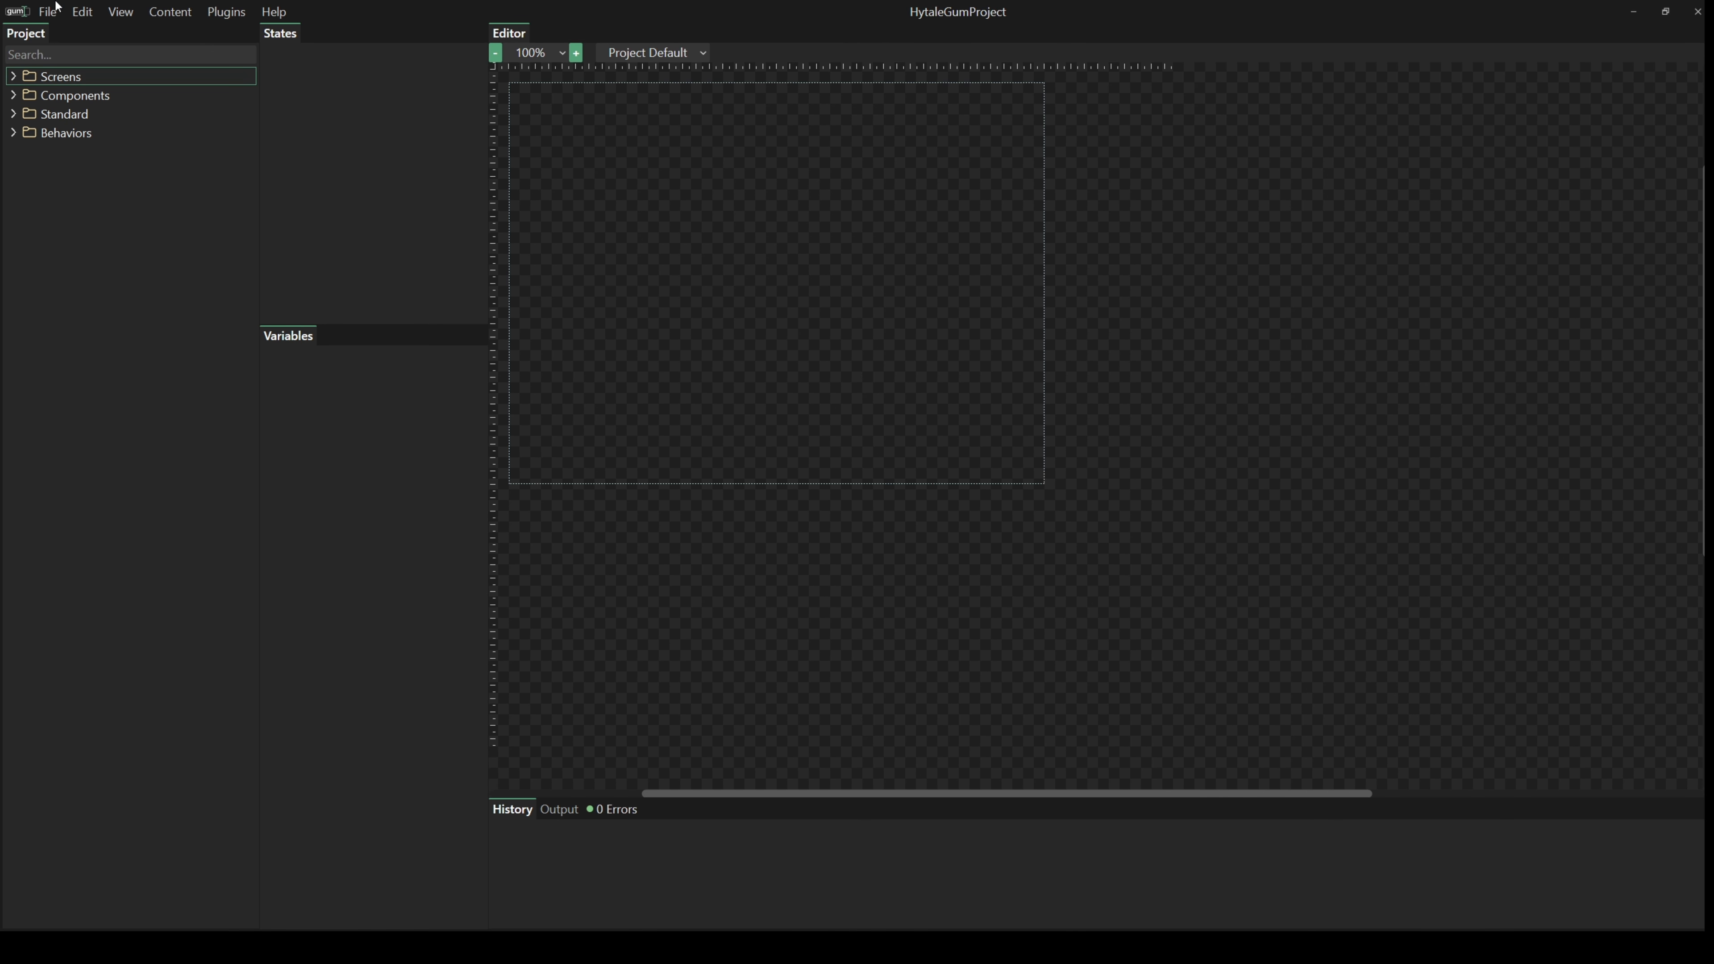
- Create a new Gum project named HytaleGumProject, saved in a new HytaleGumProject folder inside the inner HytaleHotbar project folder's Content directory
{"action": "left_click", "coordinate": [47, 12]}
{"action": "left_click", "coordinate": [48, 12]}
{"action": "left_click", "coordinate": [48, 12]}
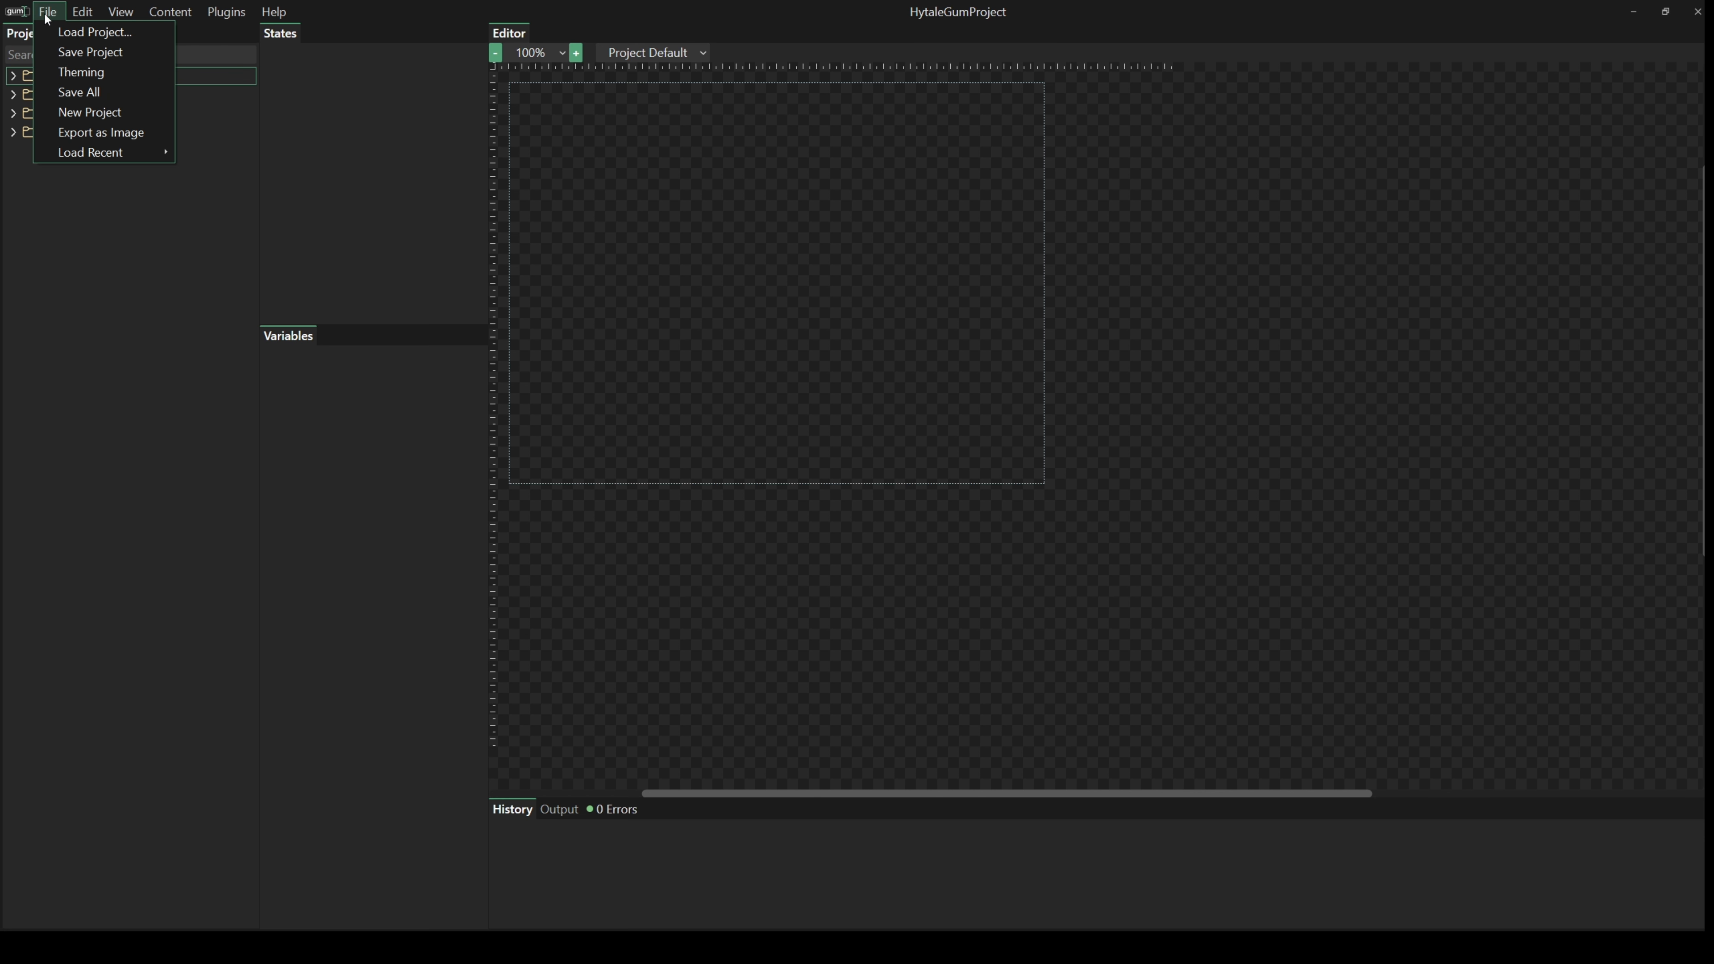
{"action": "left_click", "coordinate": [90, 112]}
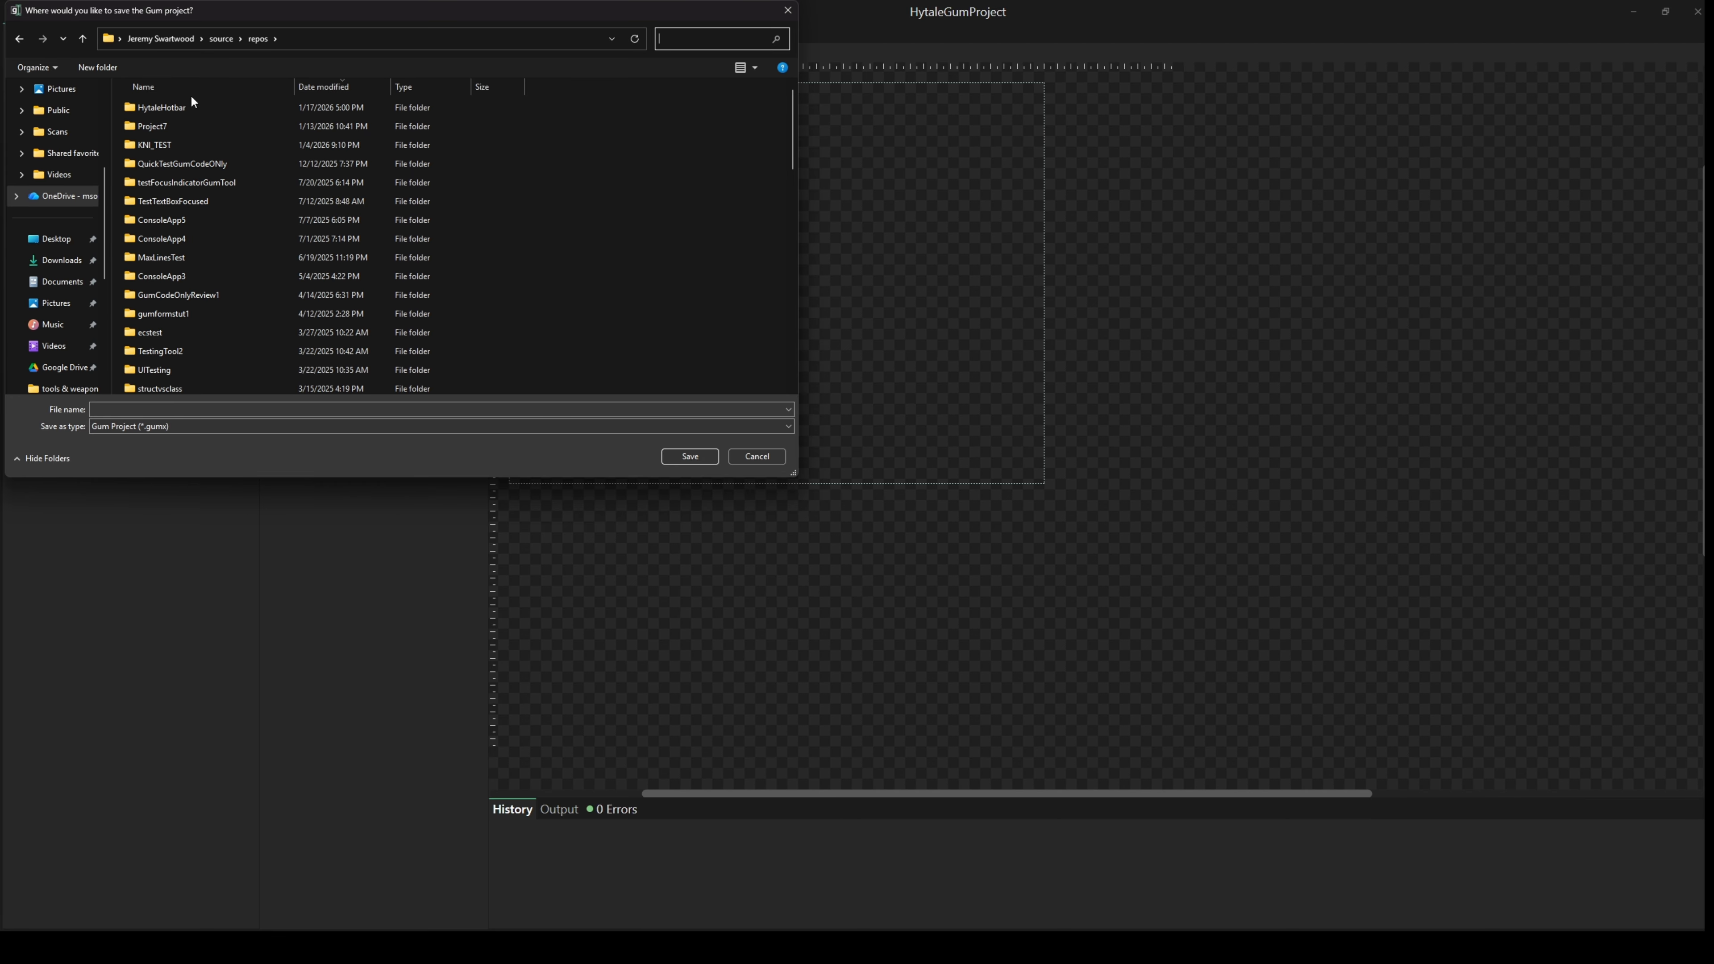
{"action": "double_click", "coordinate": [173, 109]}
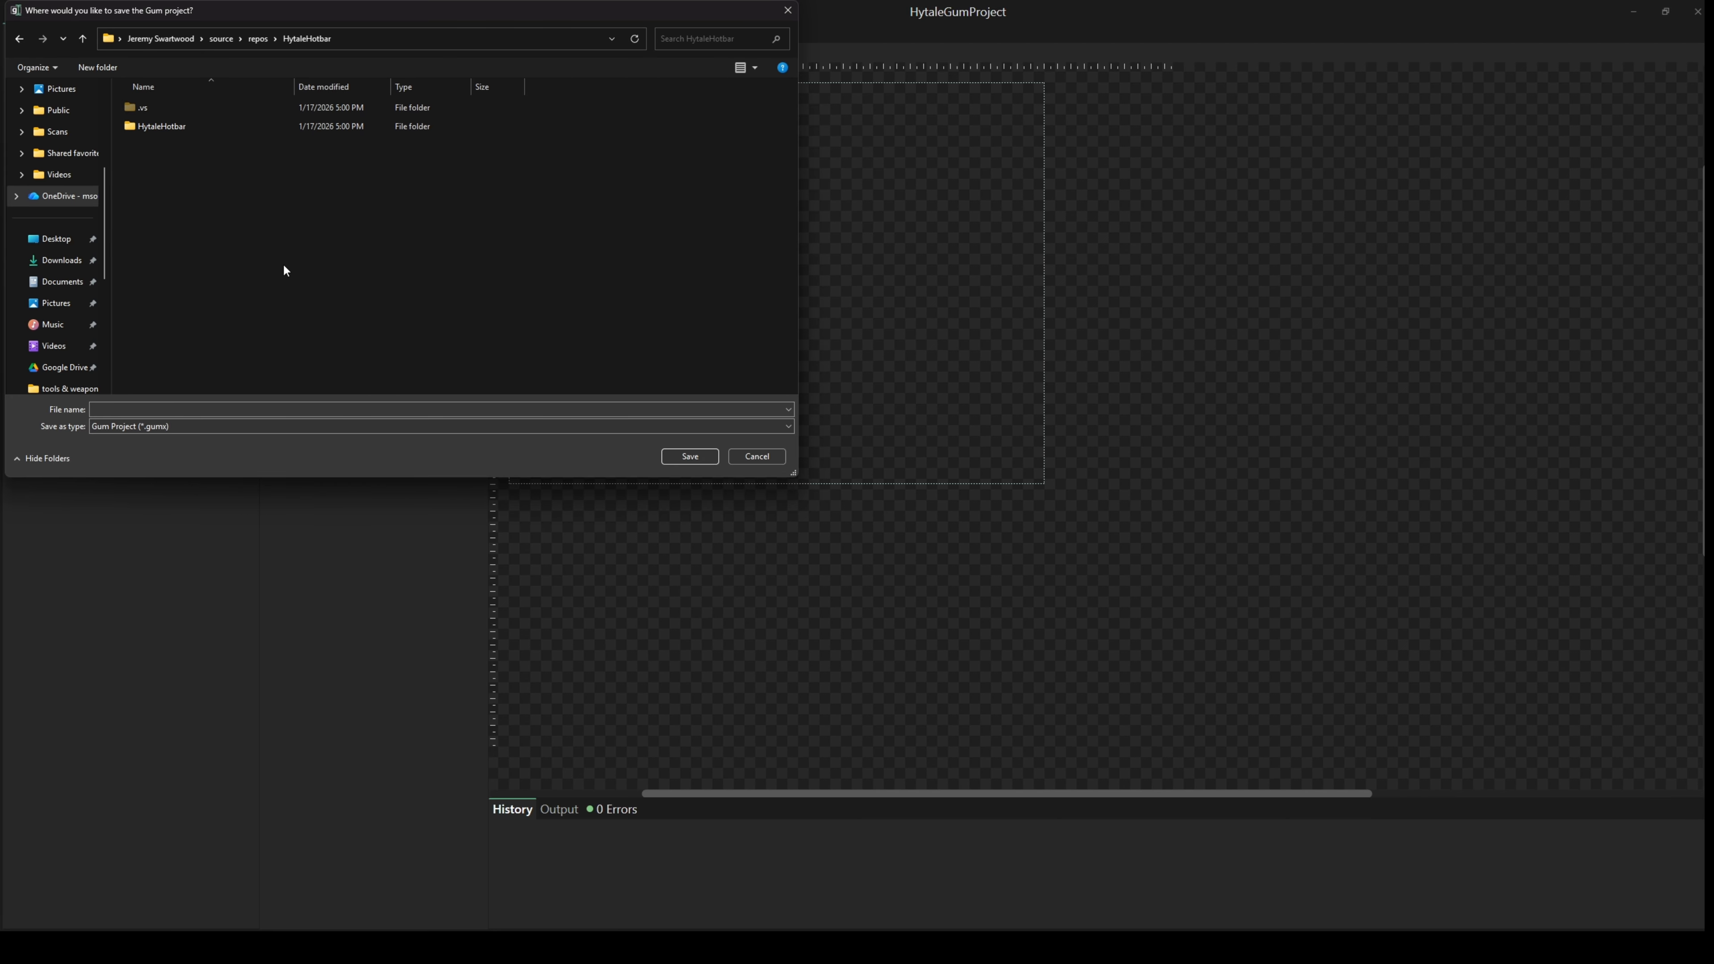
{"action": "double_click", "coordinate": [142, 127]}
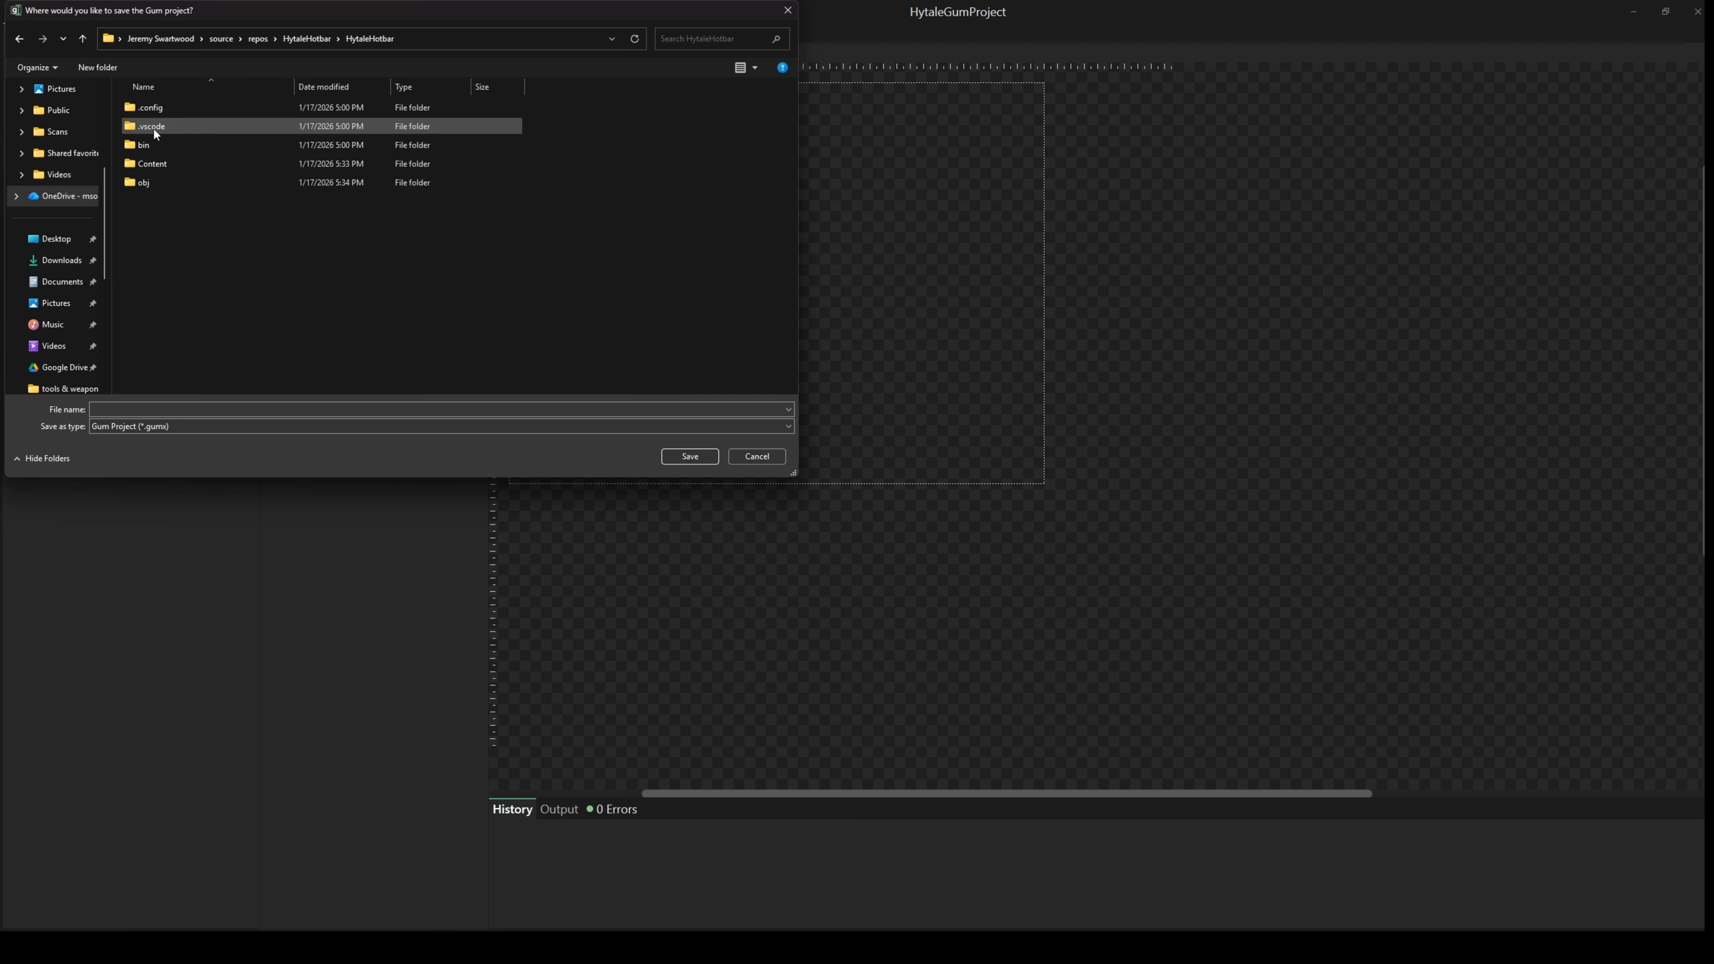
{"action": "double_click", "coordinate": [161, 165]}
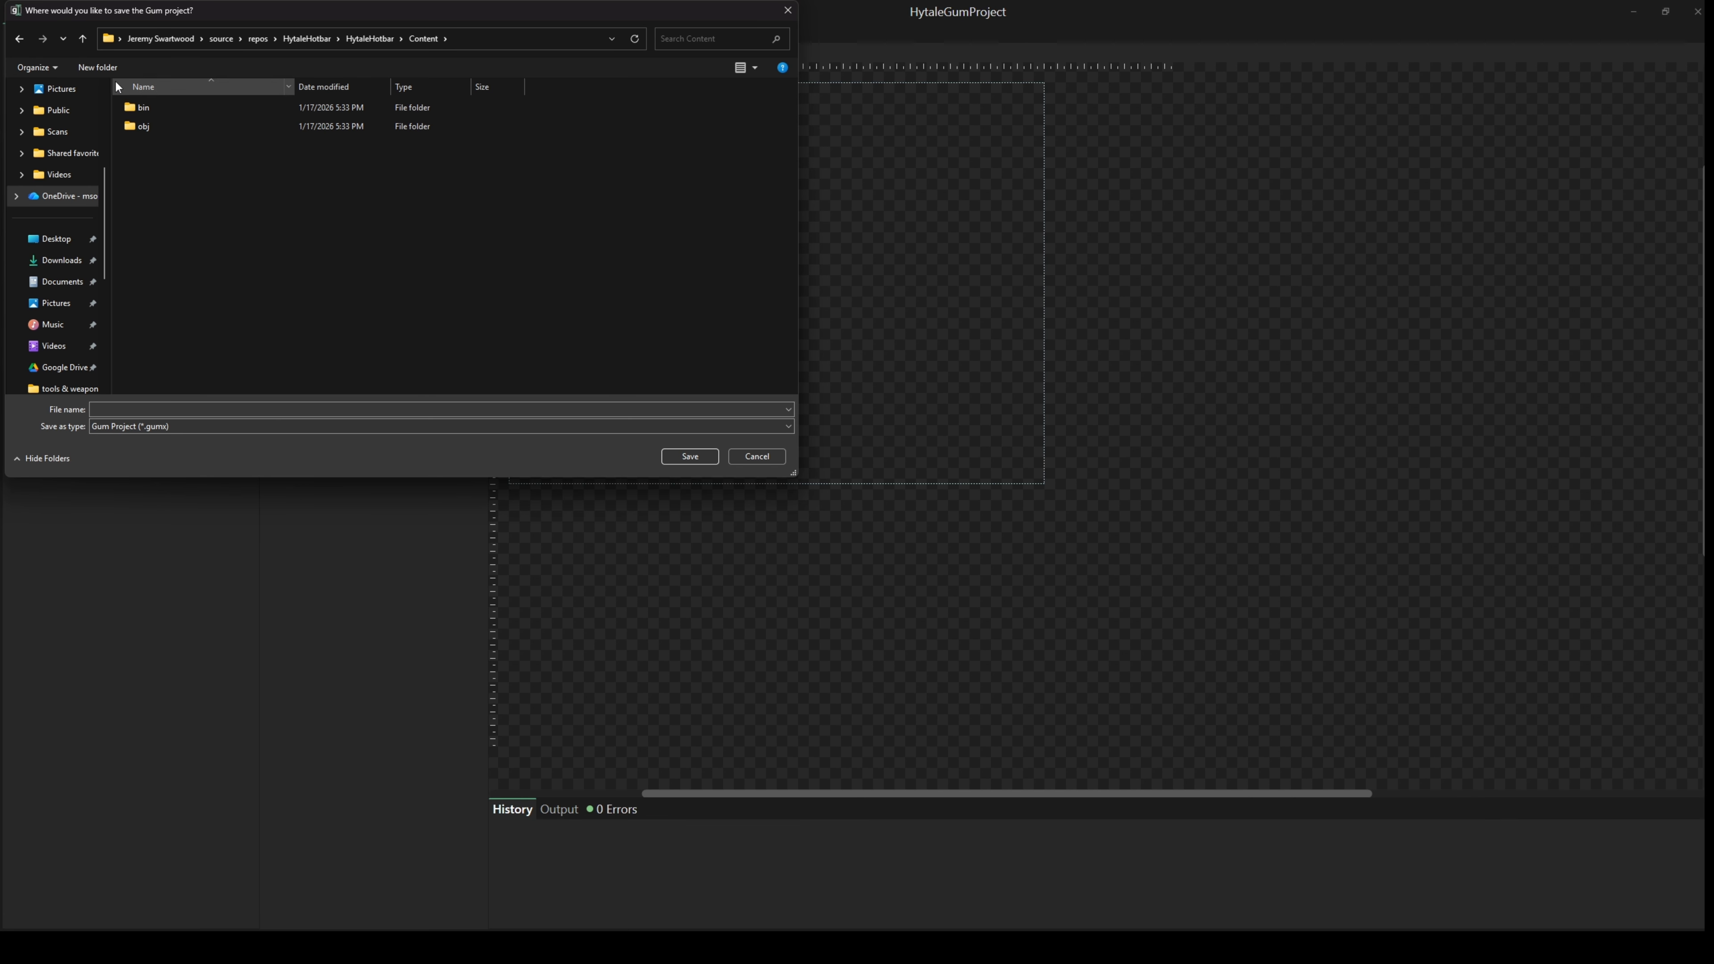
{"action": "left_click", "coordinate": [97, 67]}
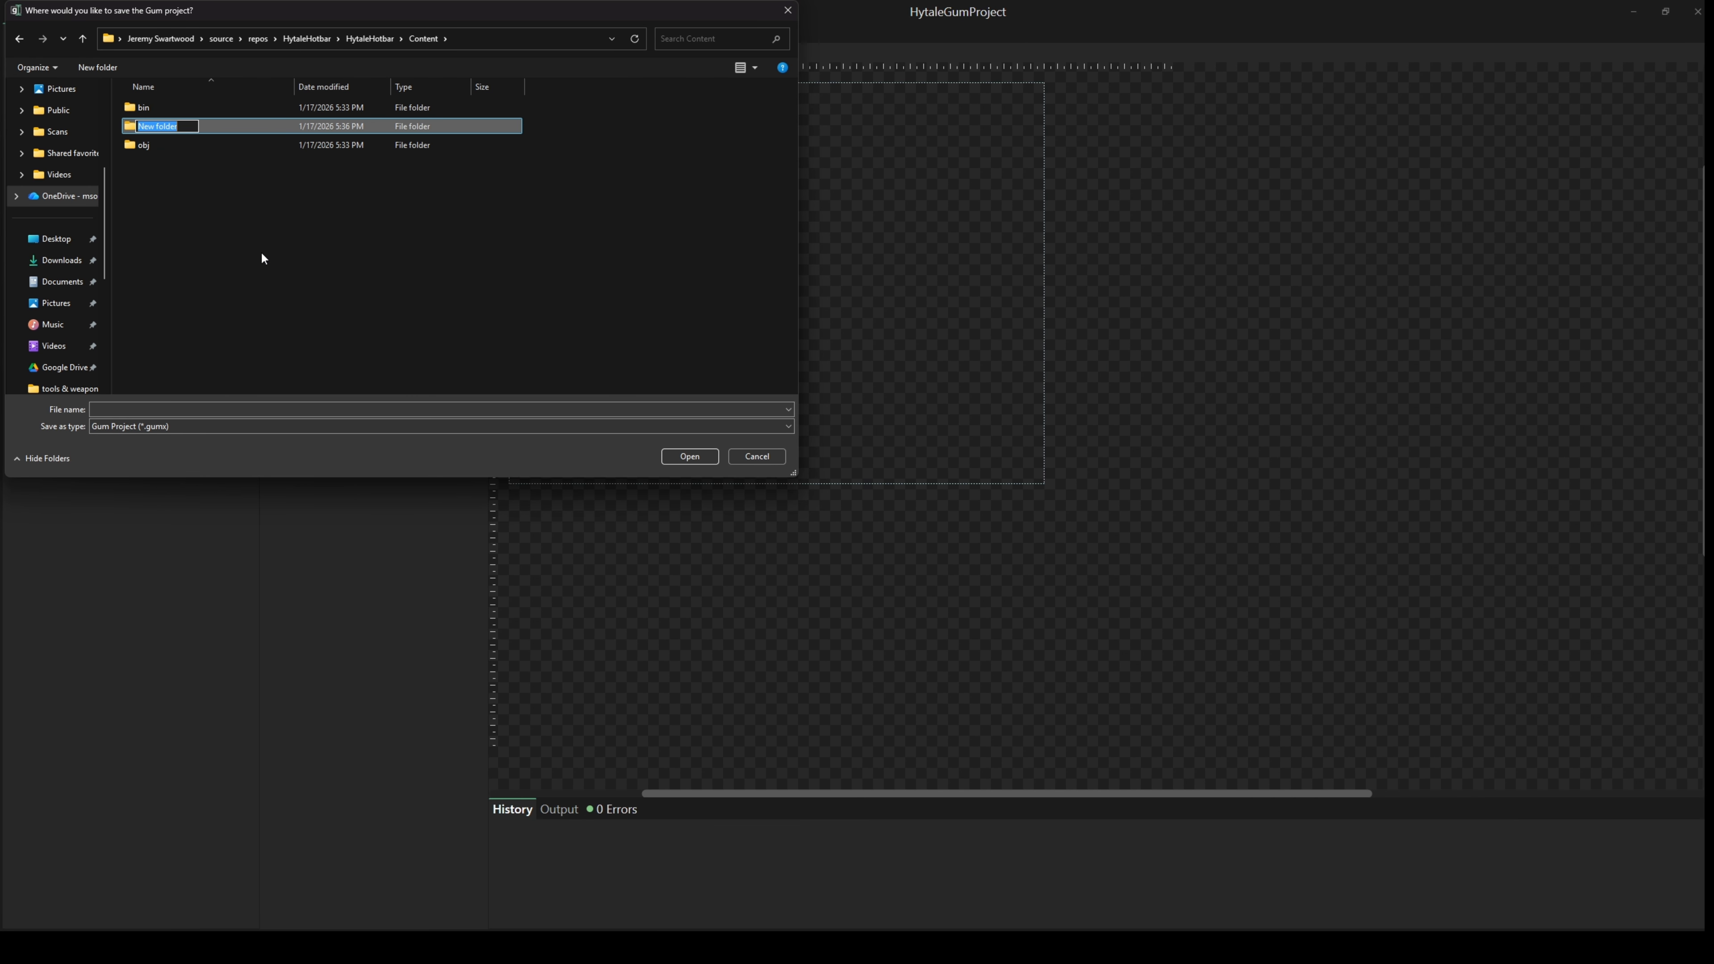
{"action": "type", "text": "HytaleGumProject"}
{"action": "key", "text": "Return"}
{"action": "key", "text": "Return"}
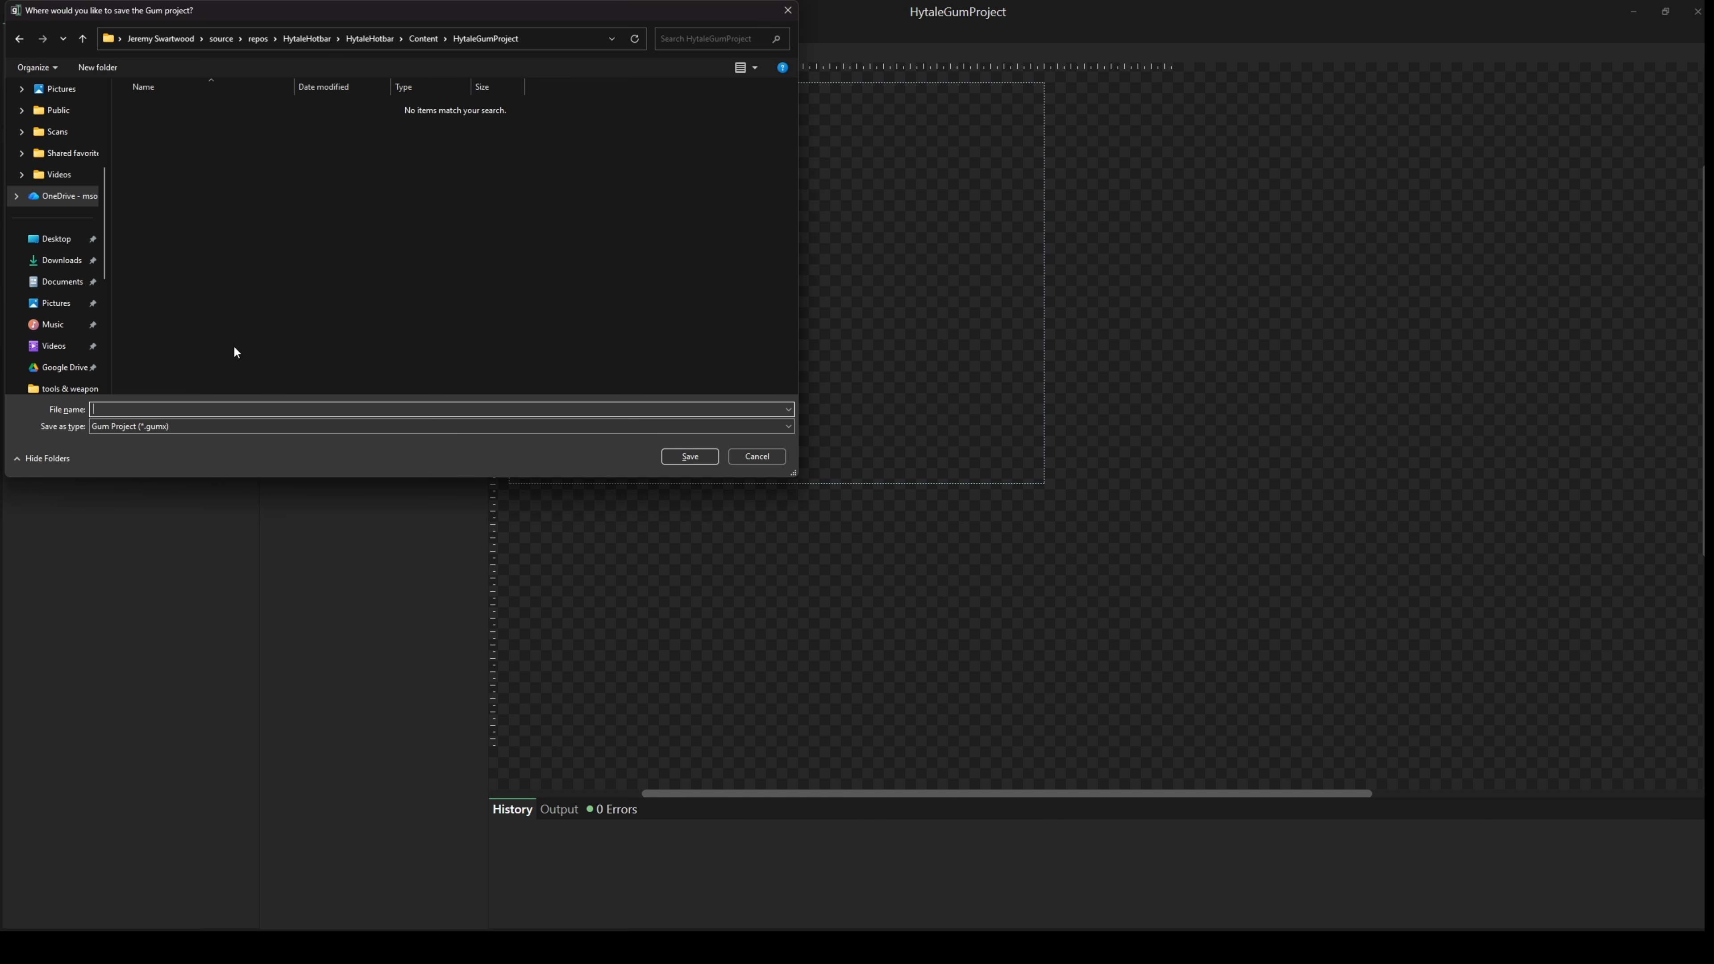
{"action": "type", "text": "HytaleGumProject"}
{"action": "left_click", "coordinate": [688, 457]}
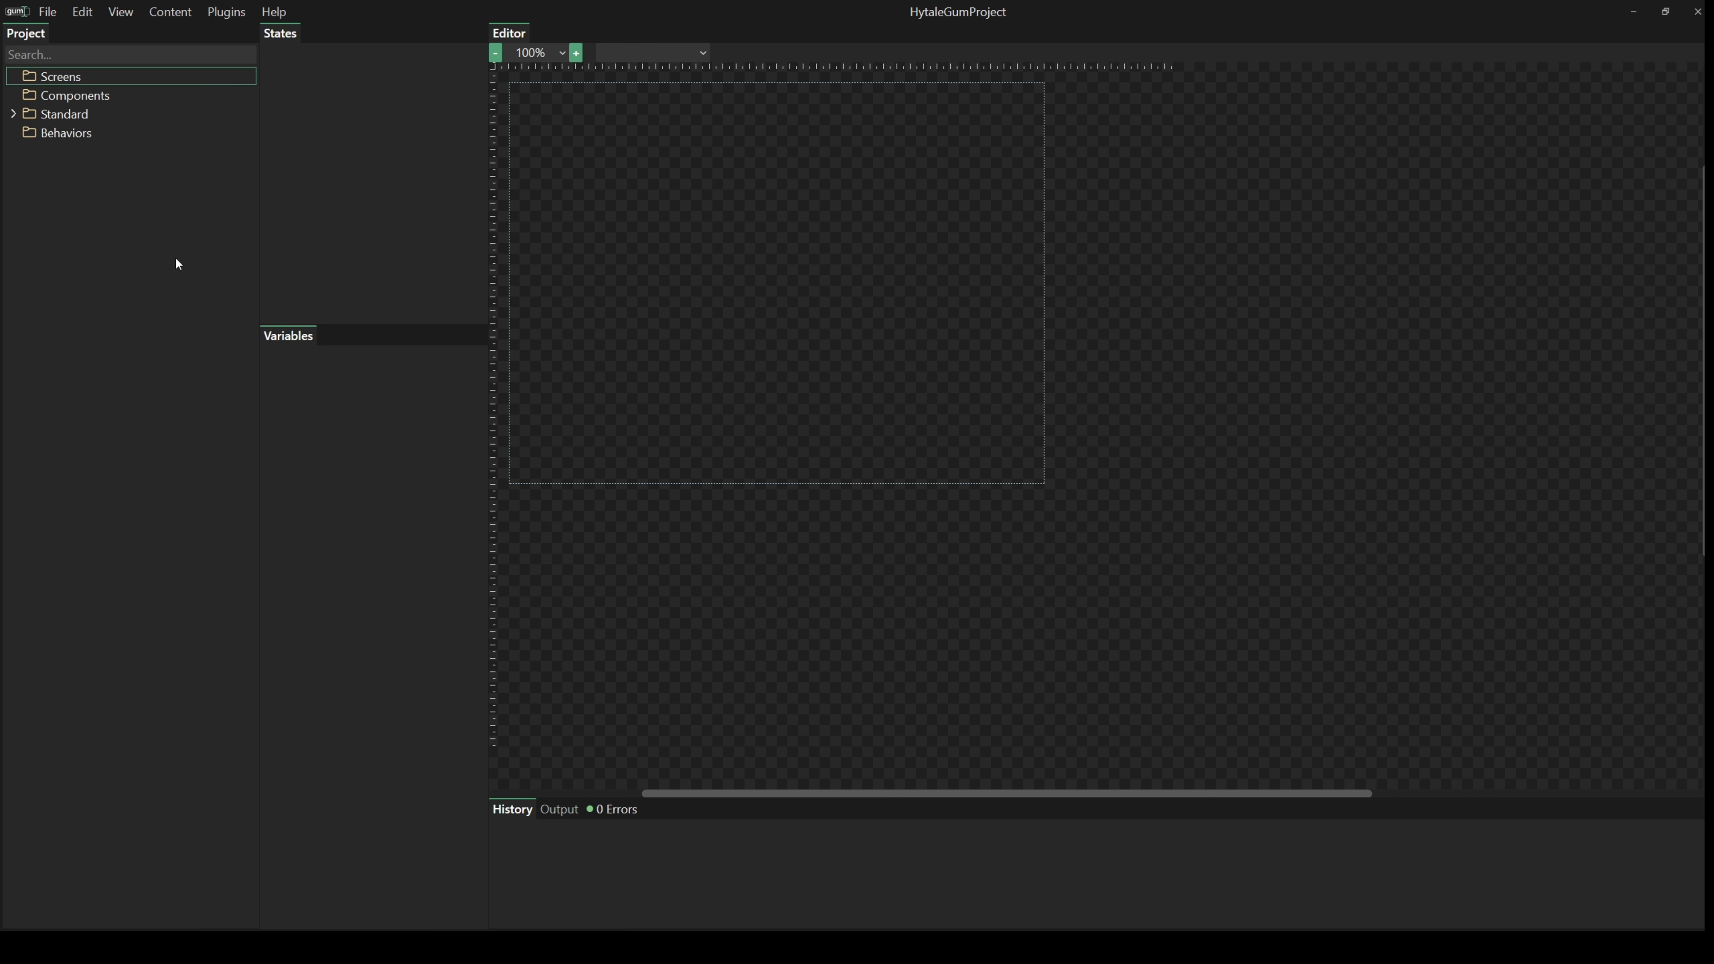
- Add the Forms components to the Gum project without including DemoScreenGum
{"action": "left_click", "coordinate": [171, 11]}
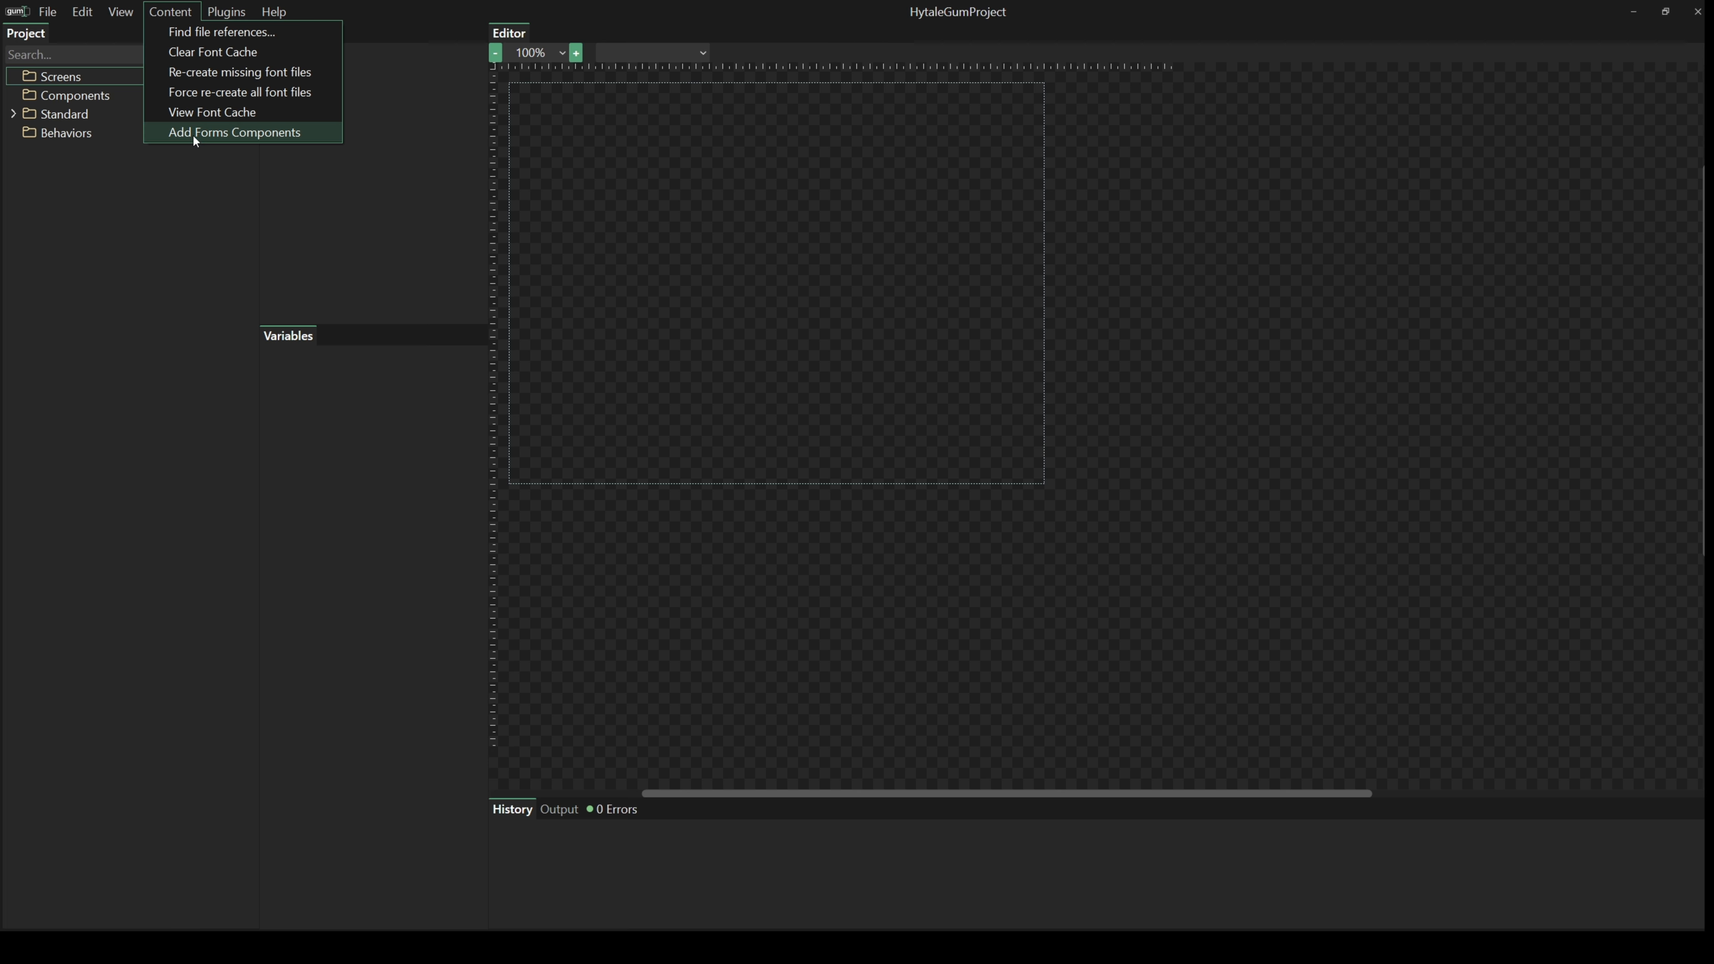
{"action": "left_click", "coordinate": [238, 137]}
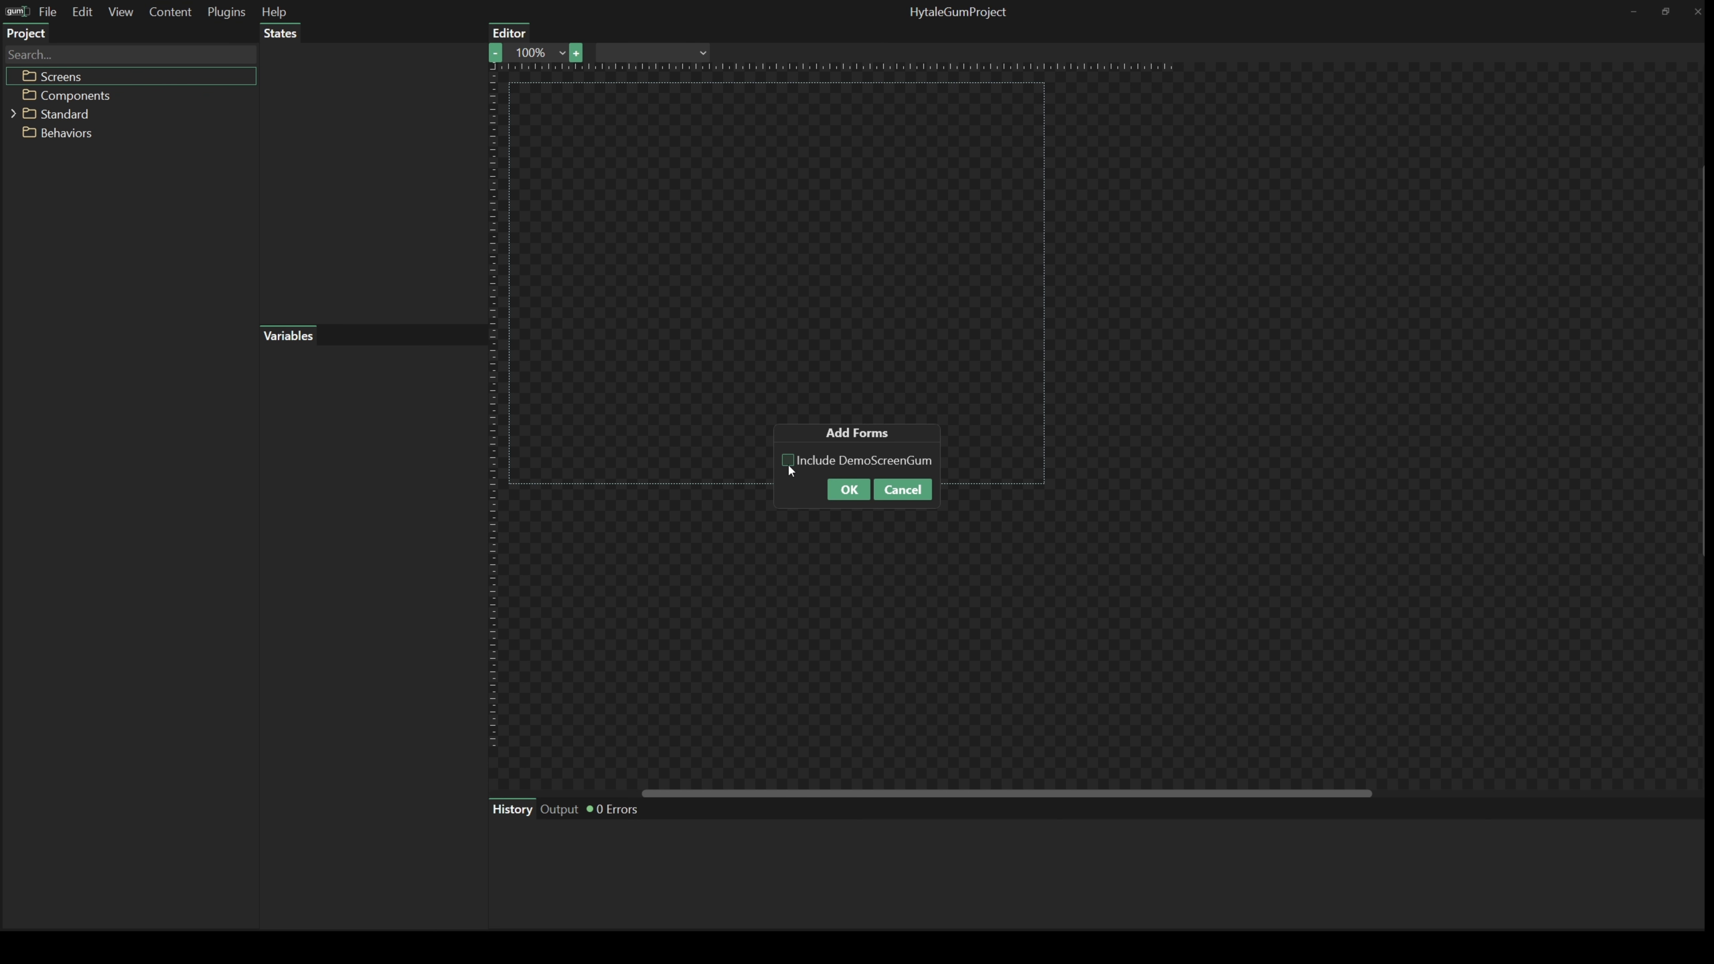
{"action": "left_click", "coordinate": [849, 492]}
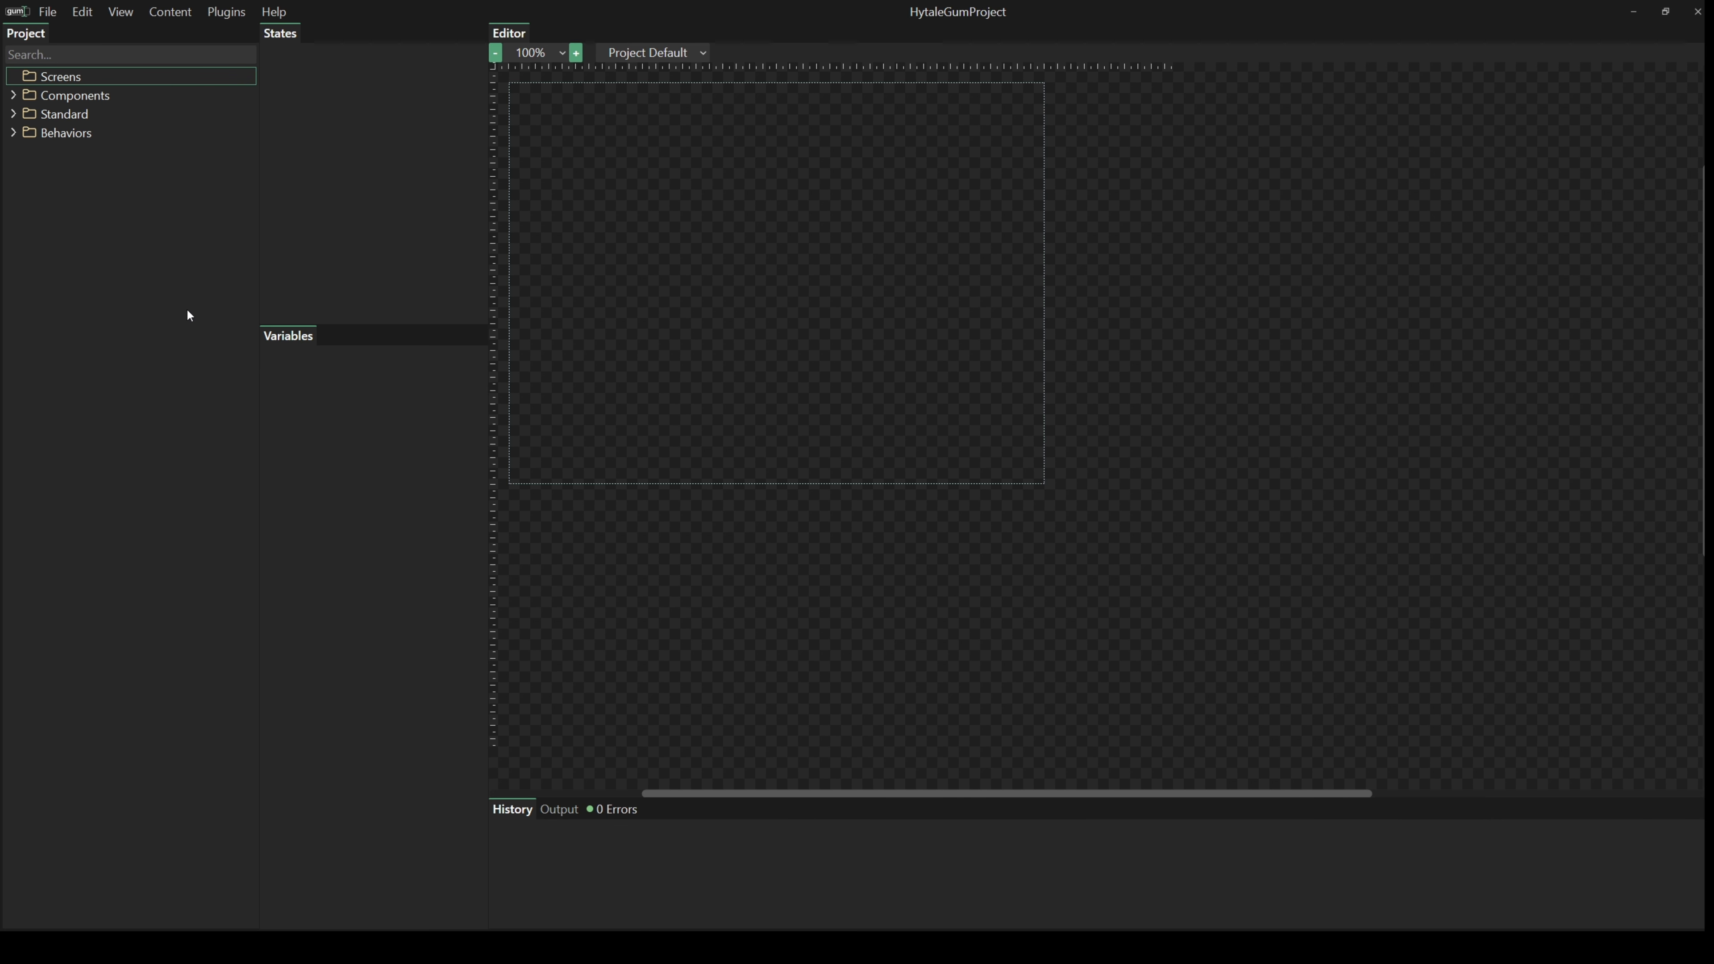
- Examine the contents of the project's Components, Standard and Behaviors folders, collapsing the Standard and Behaviors folders again
{"action": "left_click", "coordinate": [13, 96]}
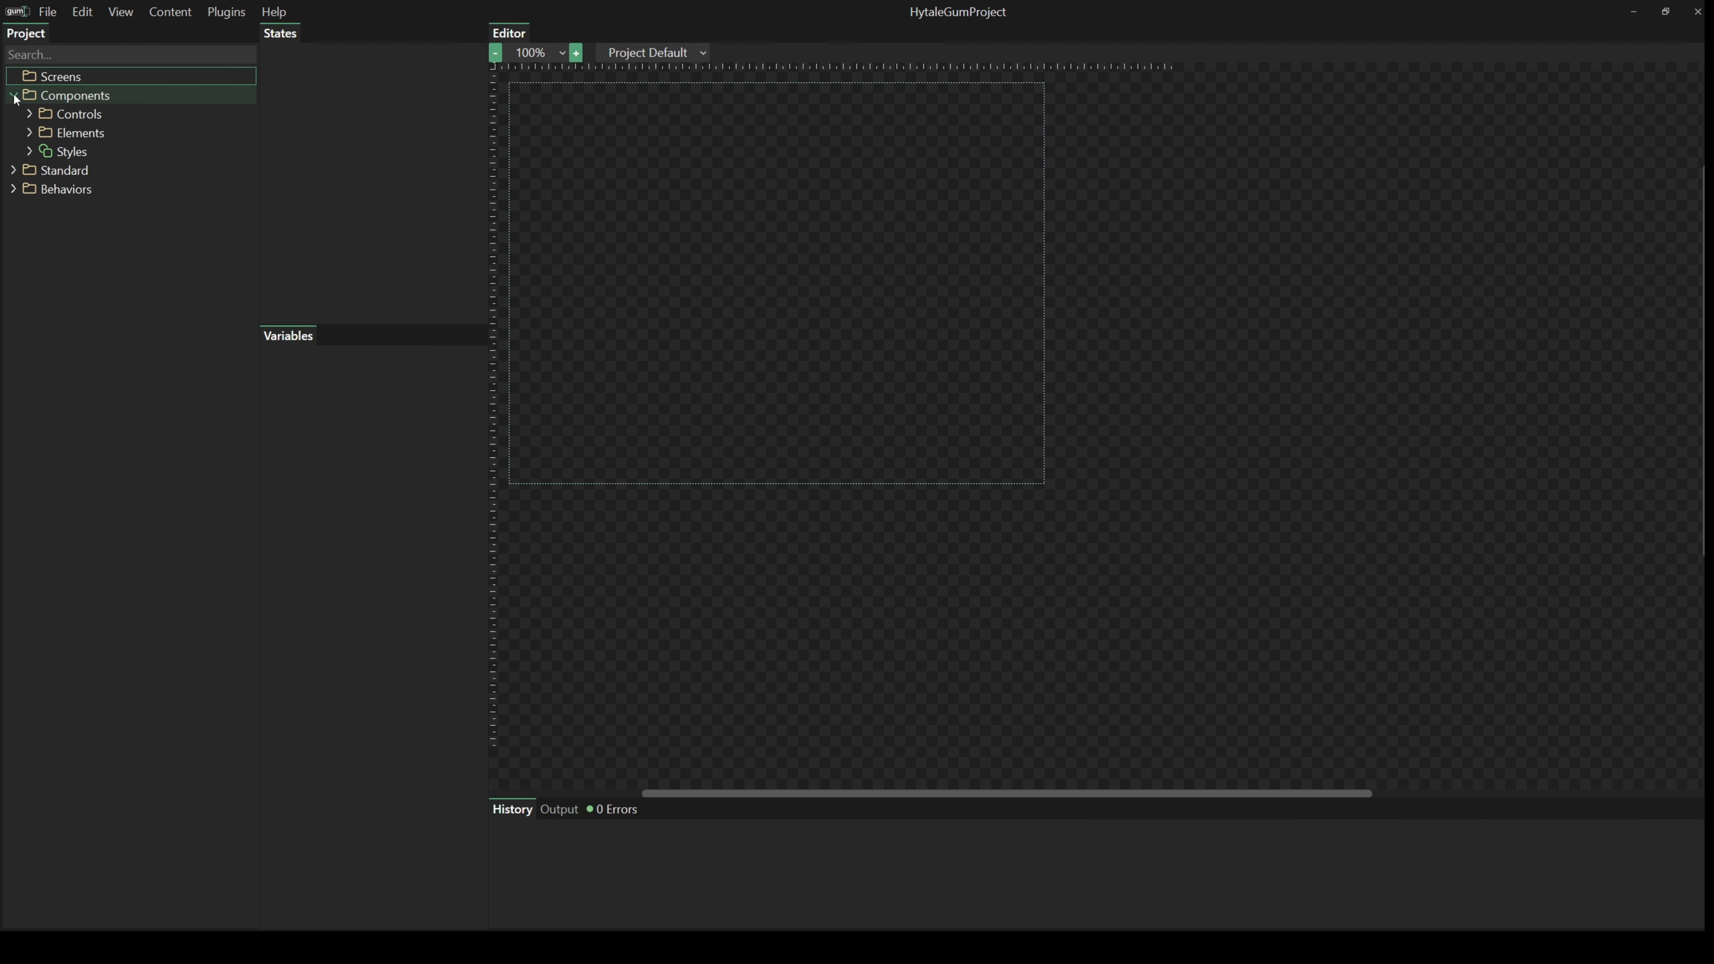
{"action": "left_click", "coordinate": [29, 115]}
{"action": "left_click", "coordinate": [29, 114]}
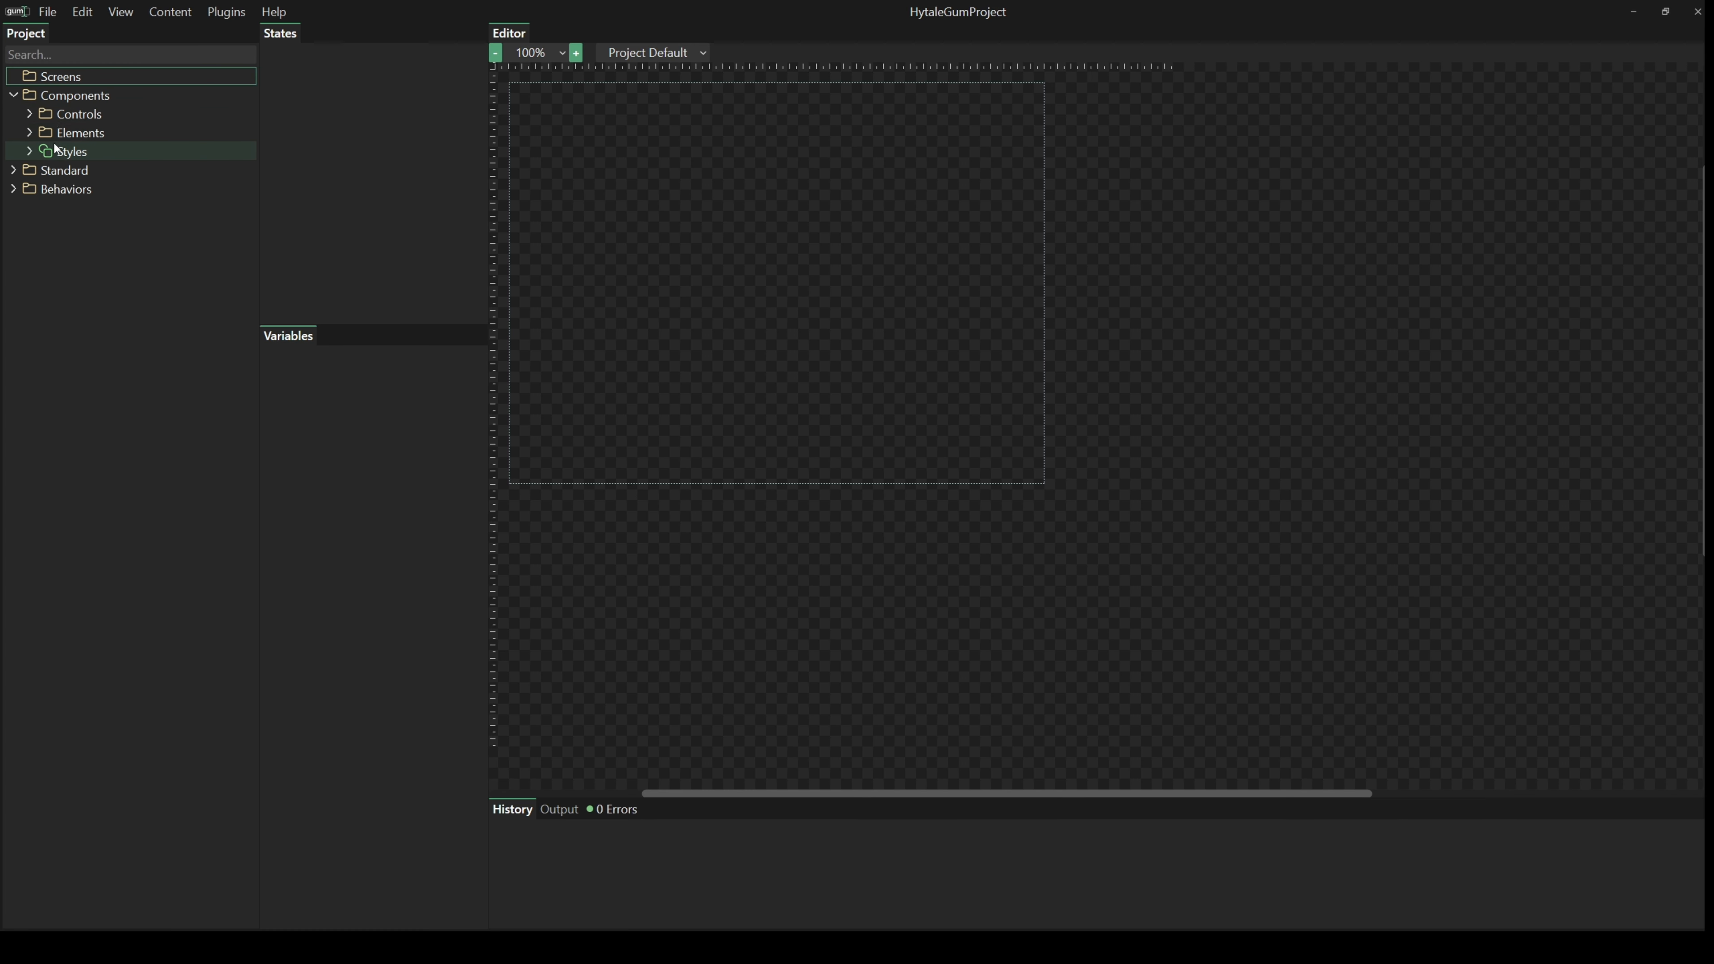
{"action": "left_click", "coordinate": [12, 170]}
{"action": "left_click", "coordinate": [14, 340]}
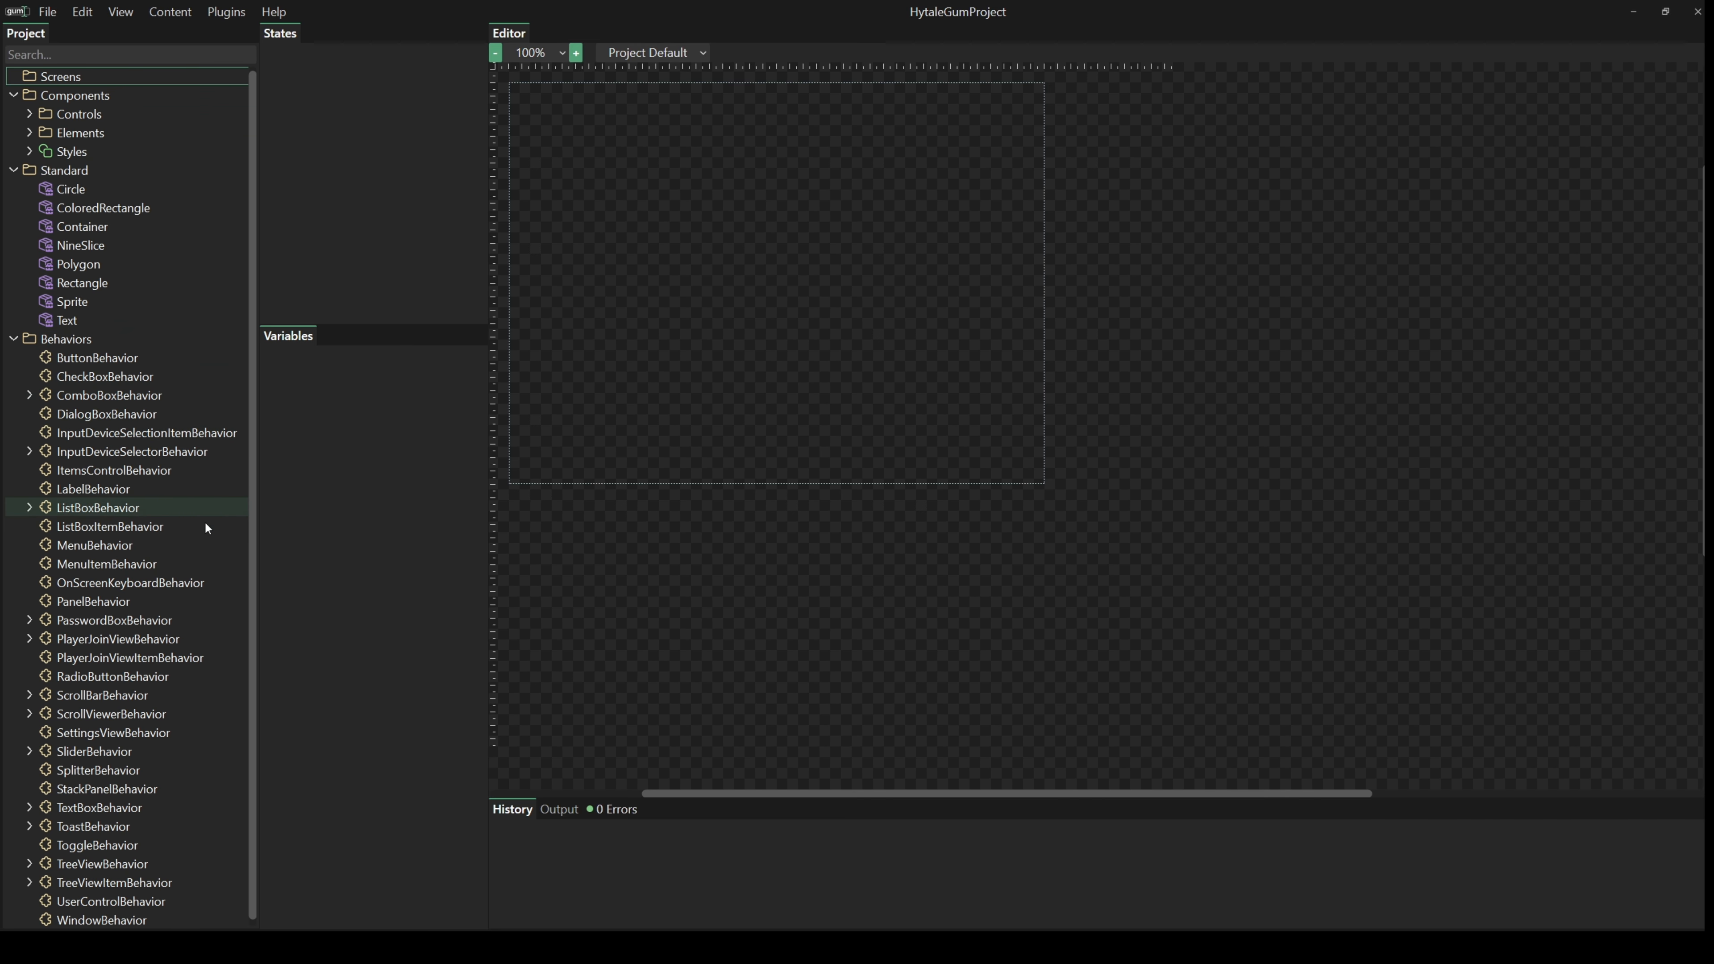
{"action": "left_click", "coordinate": [13, 339]}
{"action": "double_click", "coordinate": [77, 171]}
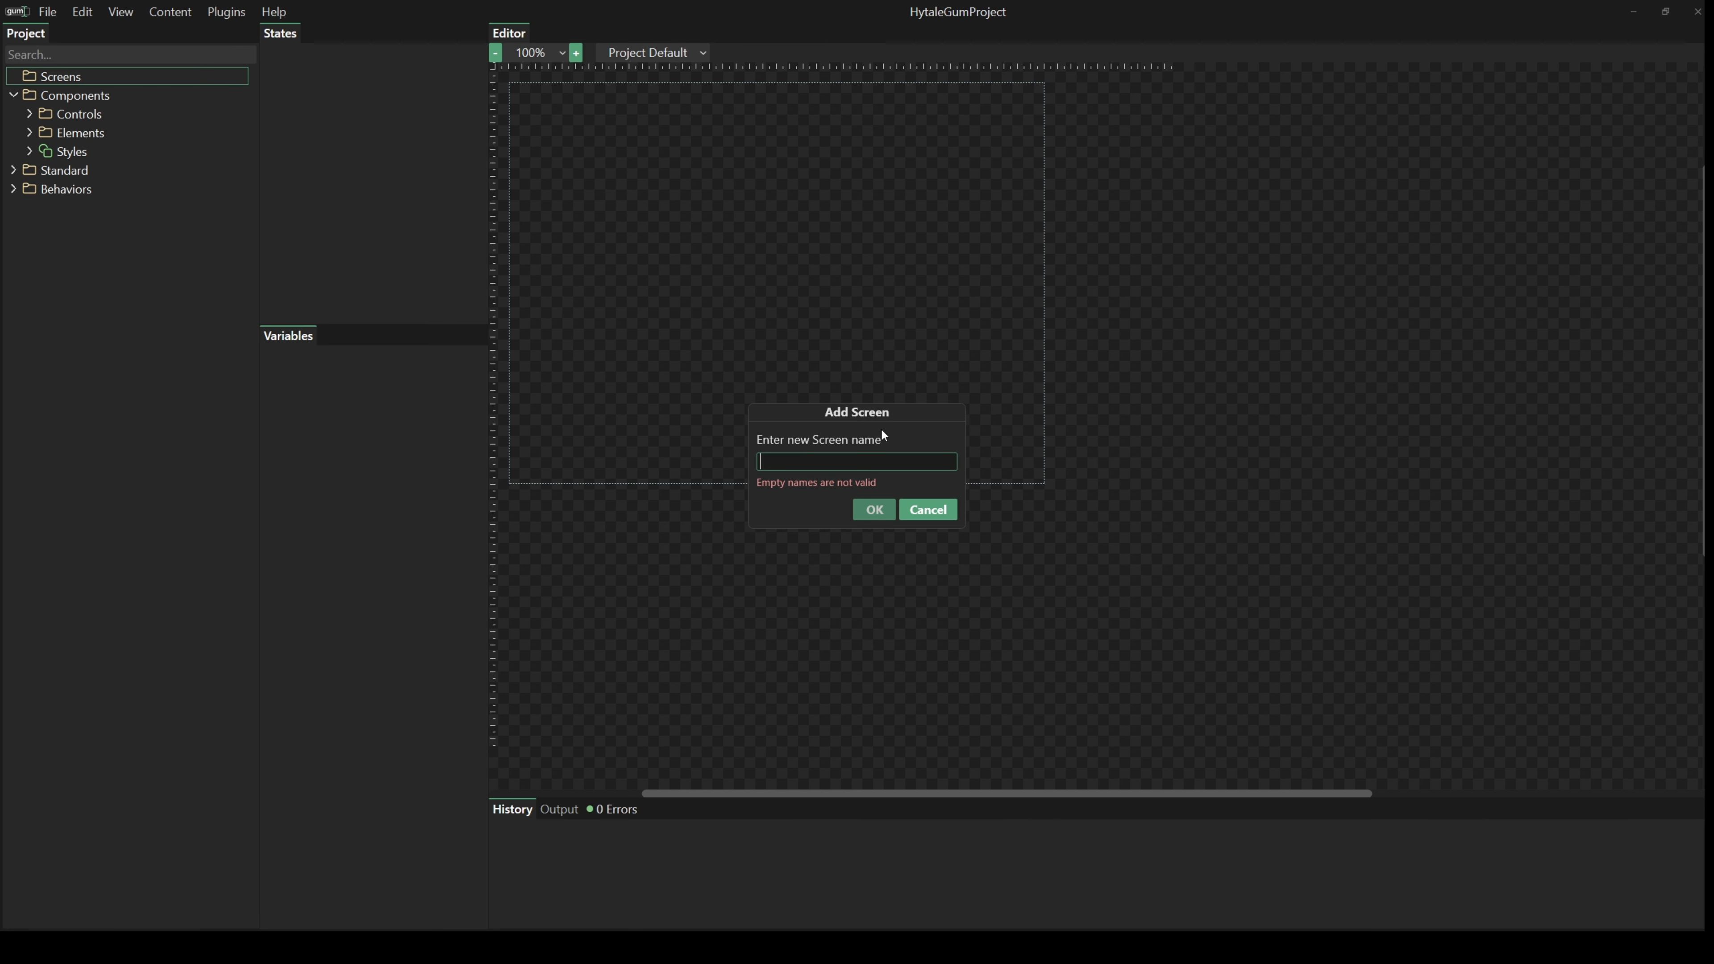
- Add a new screen named HotbarScreen to the Gum project
{"action": "type", "text": "HotbarScreen"}
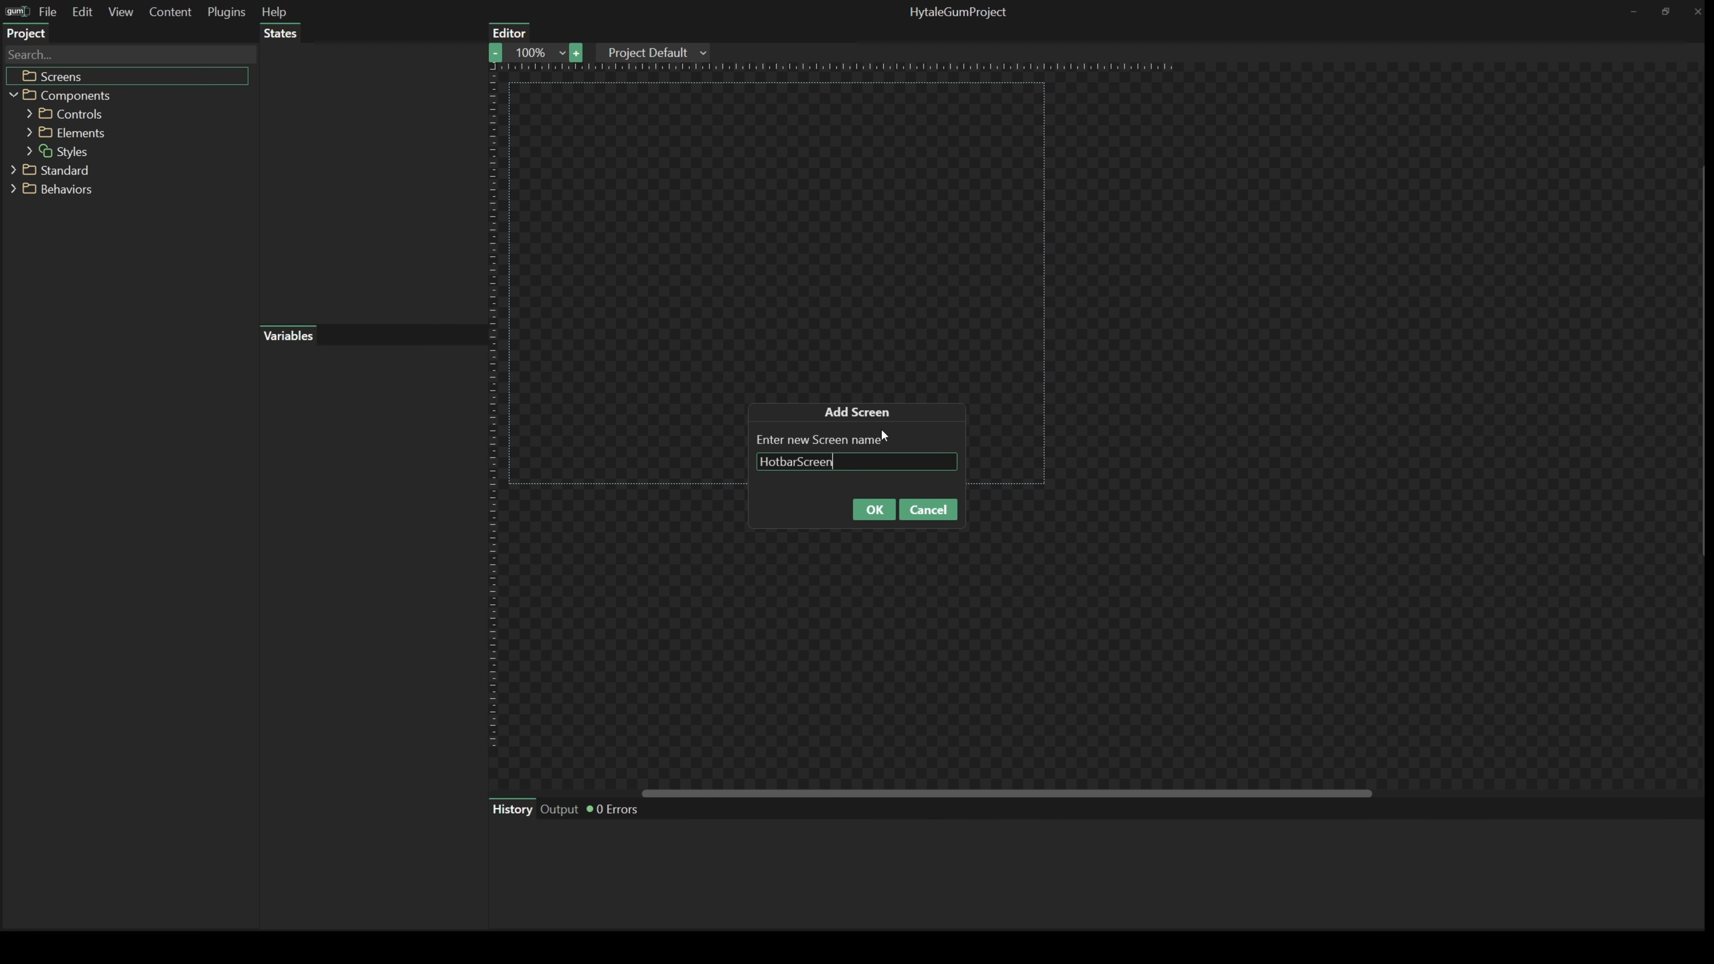
{"action": "key", "text": "Return"}
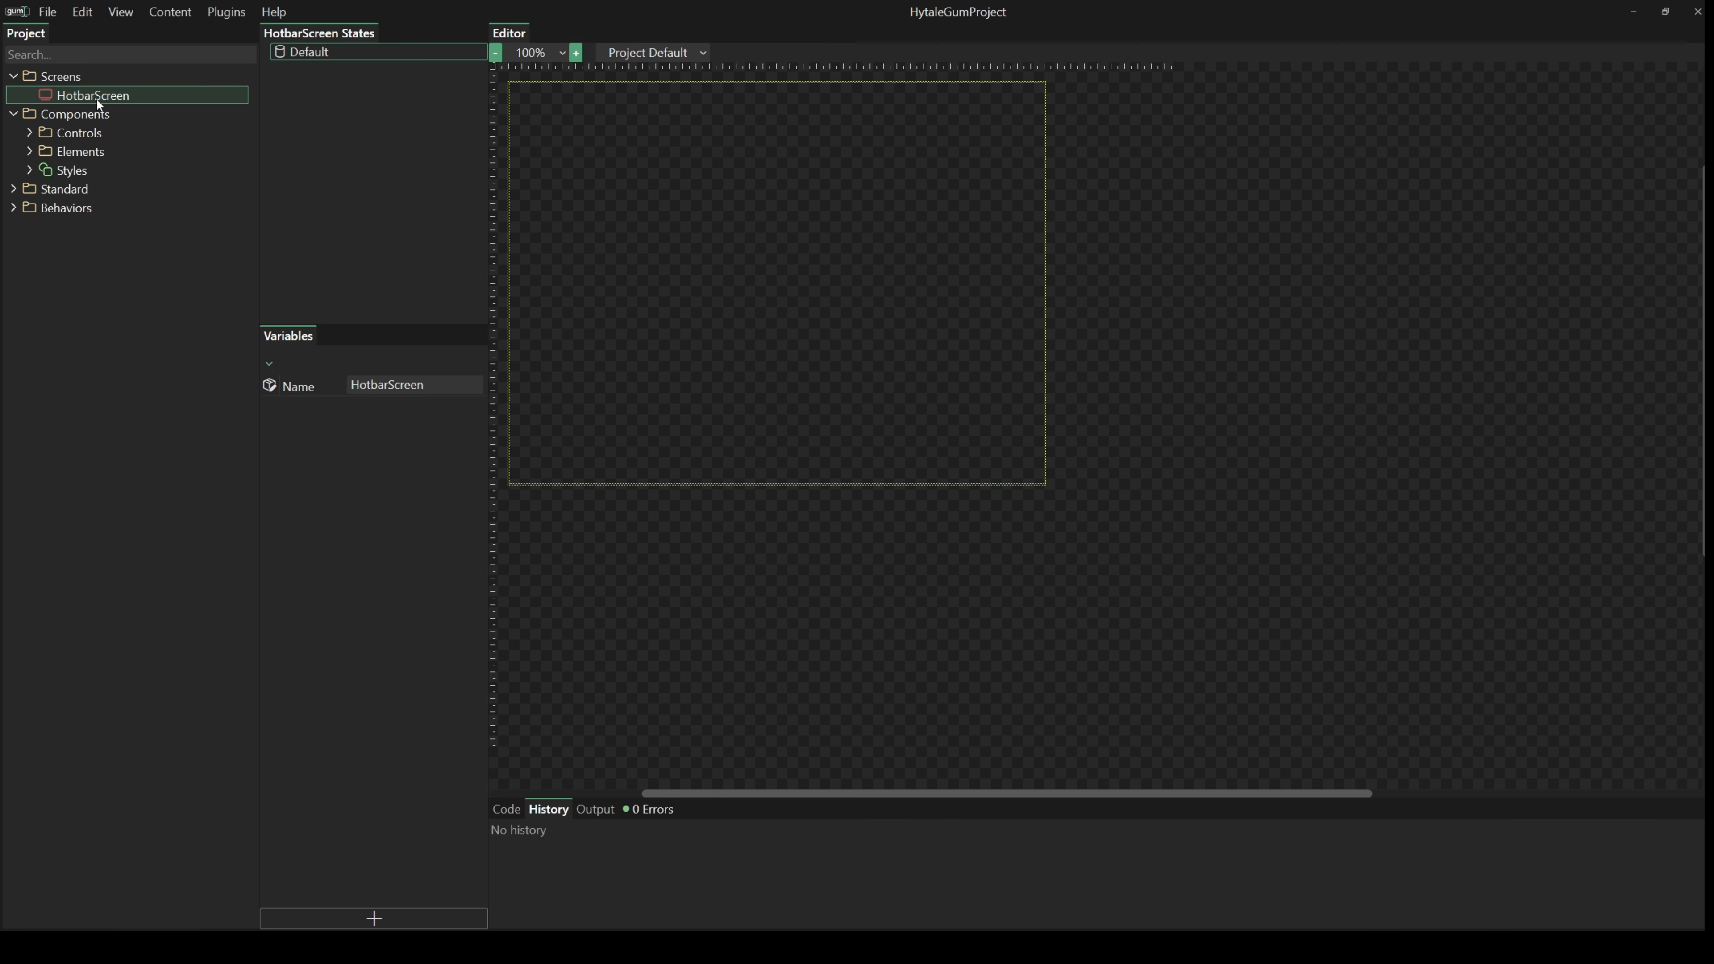
- Set up code generation automatically for the Gum project and generate the code for HotbarScreen
{"action": "left_click", "coordinate": [507, 813]}
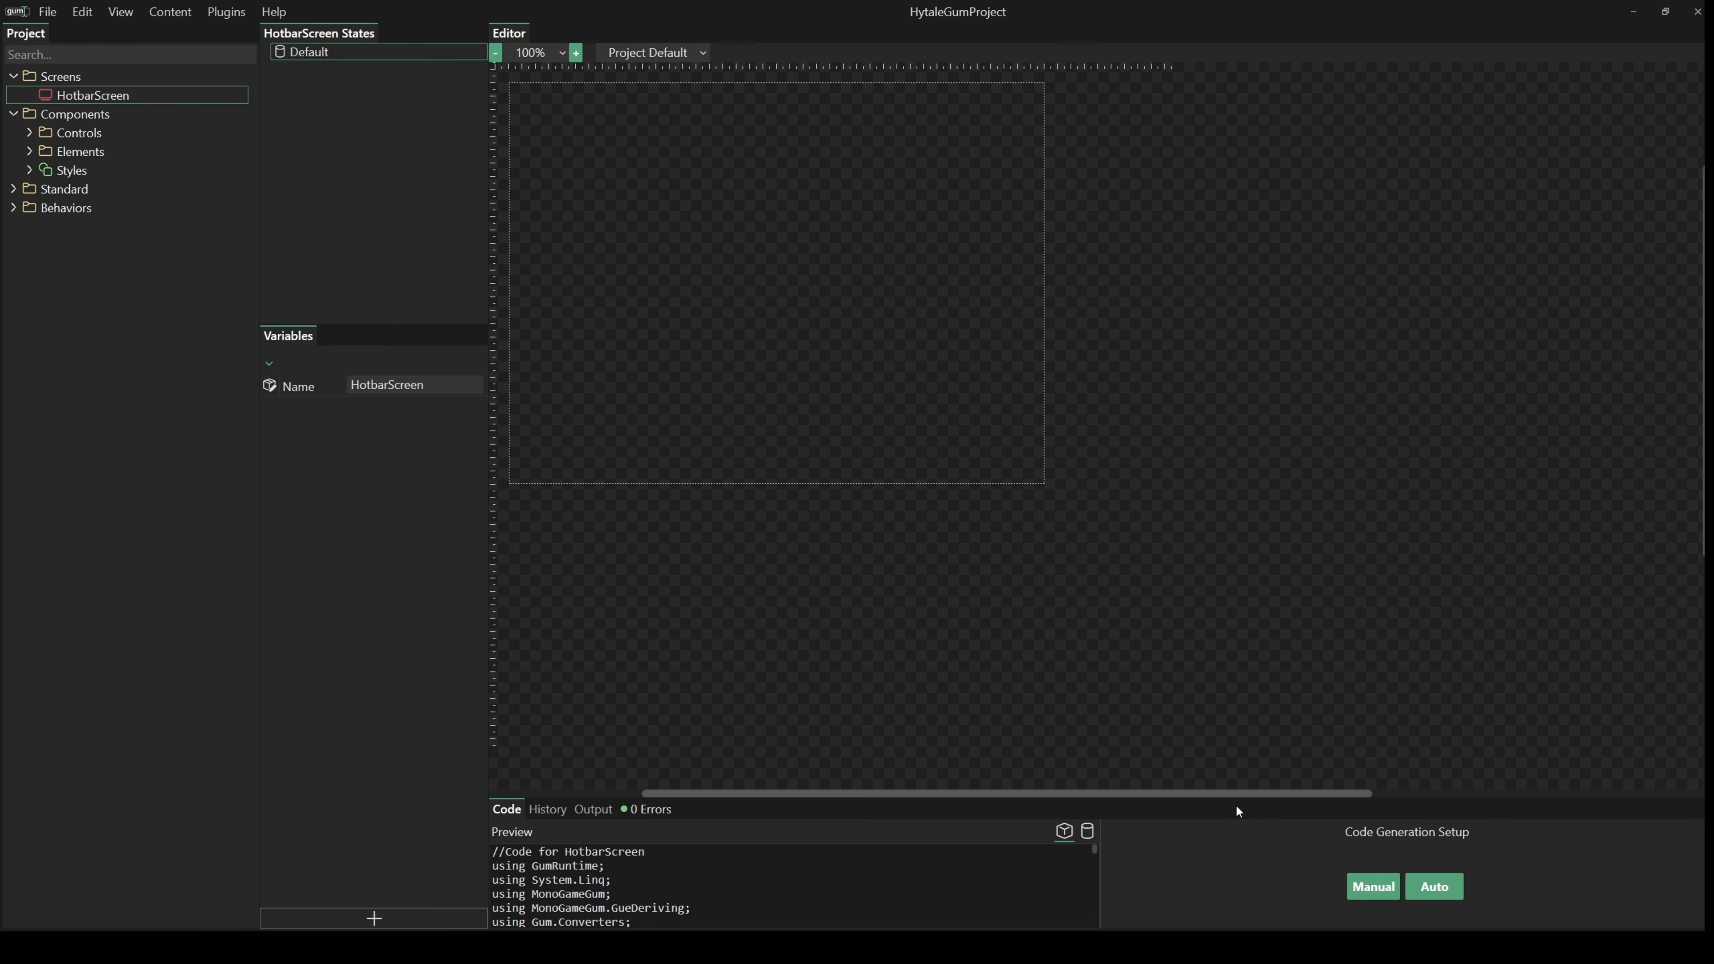
{"action": "left_click_drag", "start_coordinate": [1236, 807], "coordinate": [1323, 414]}
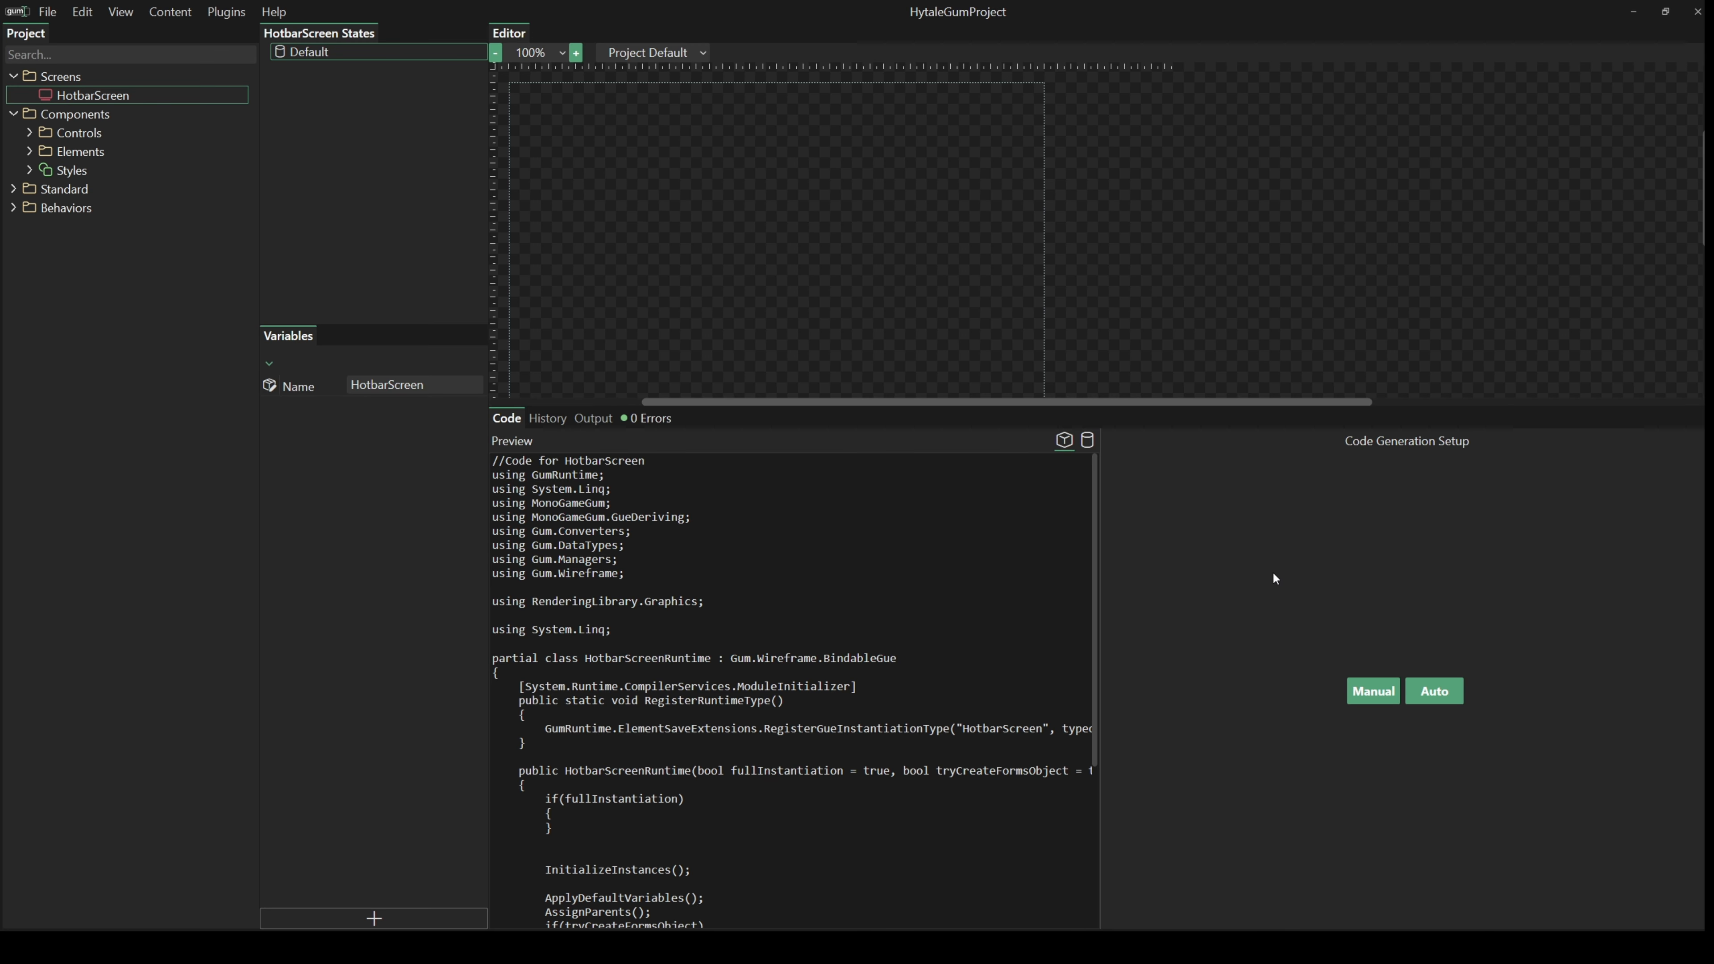
{"action": "left_click", "coordinate": [1431, 693]}
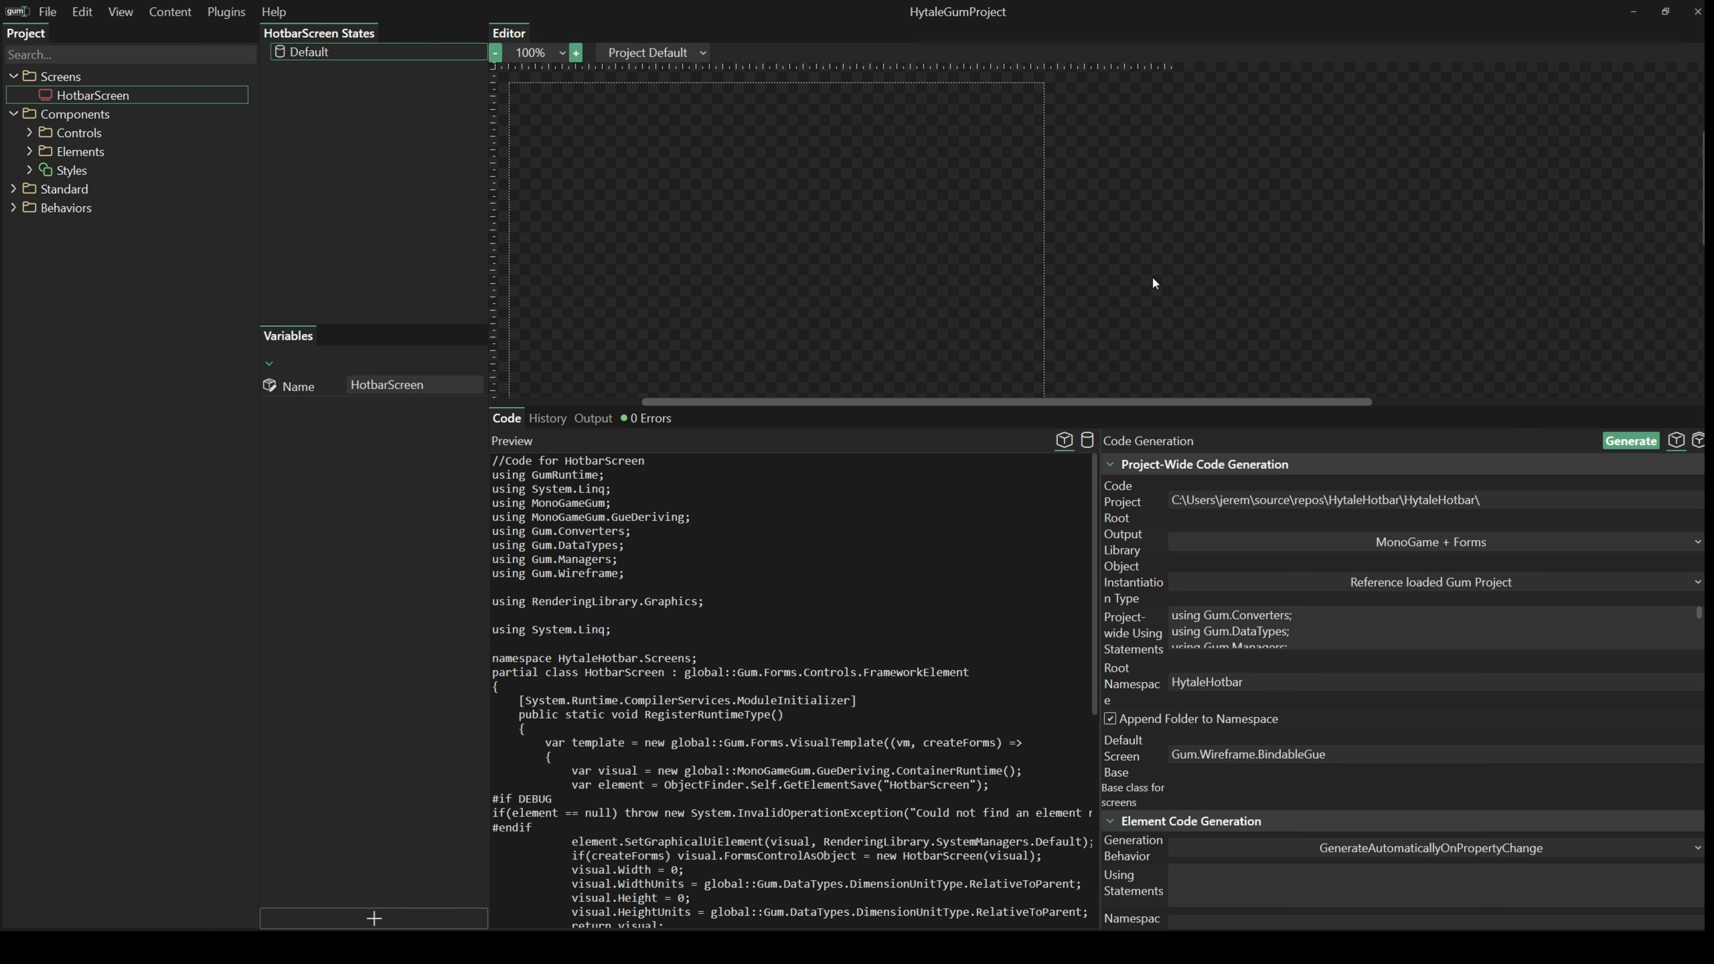
{"action": "left_click", "coordinate": [1631, 441]}
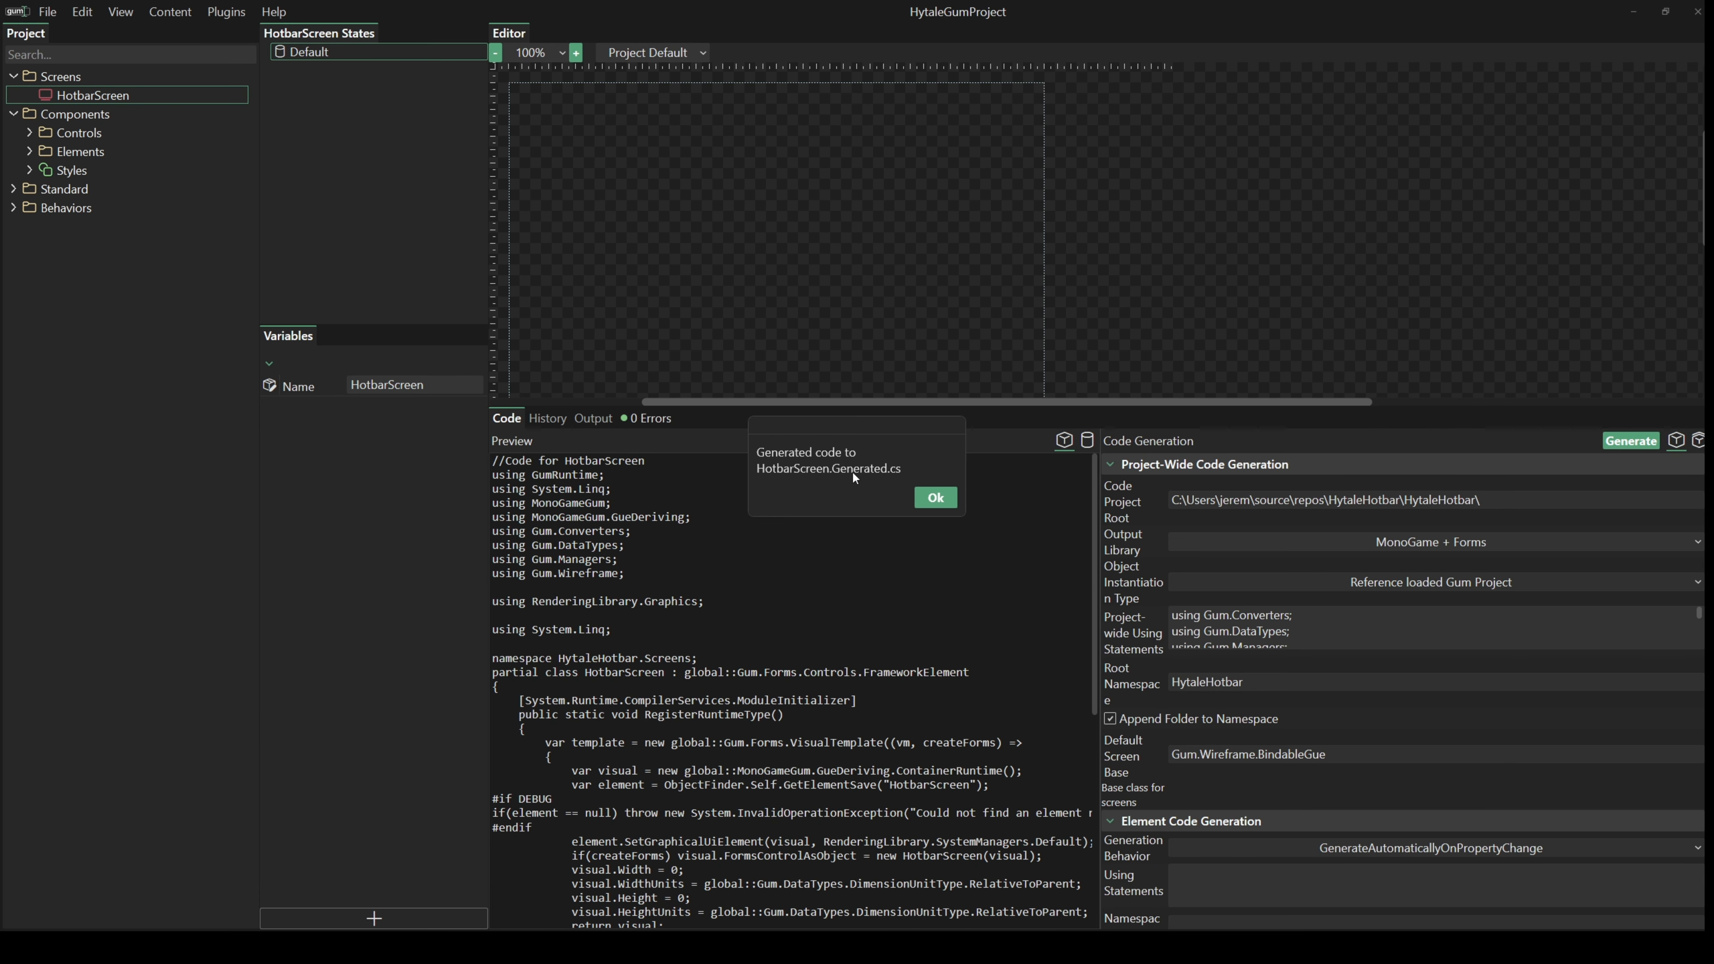
{"action": "left_click", "coordinate": [935, 497]}
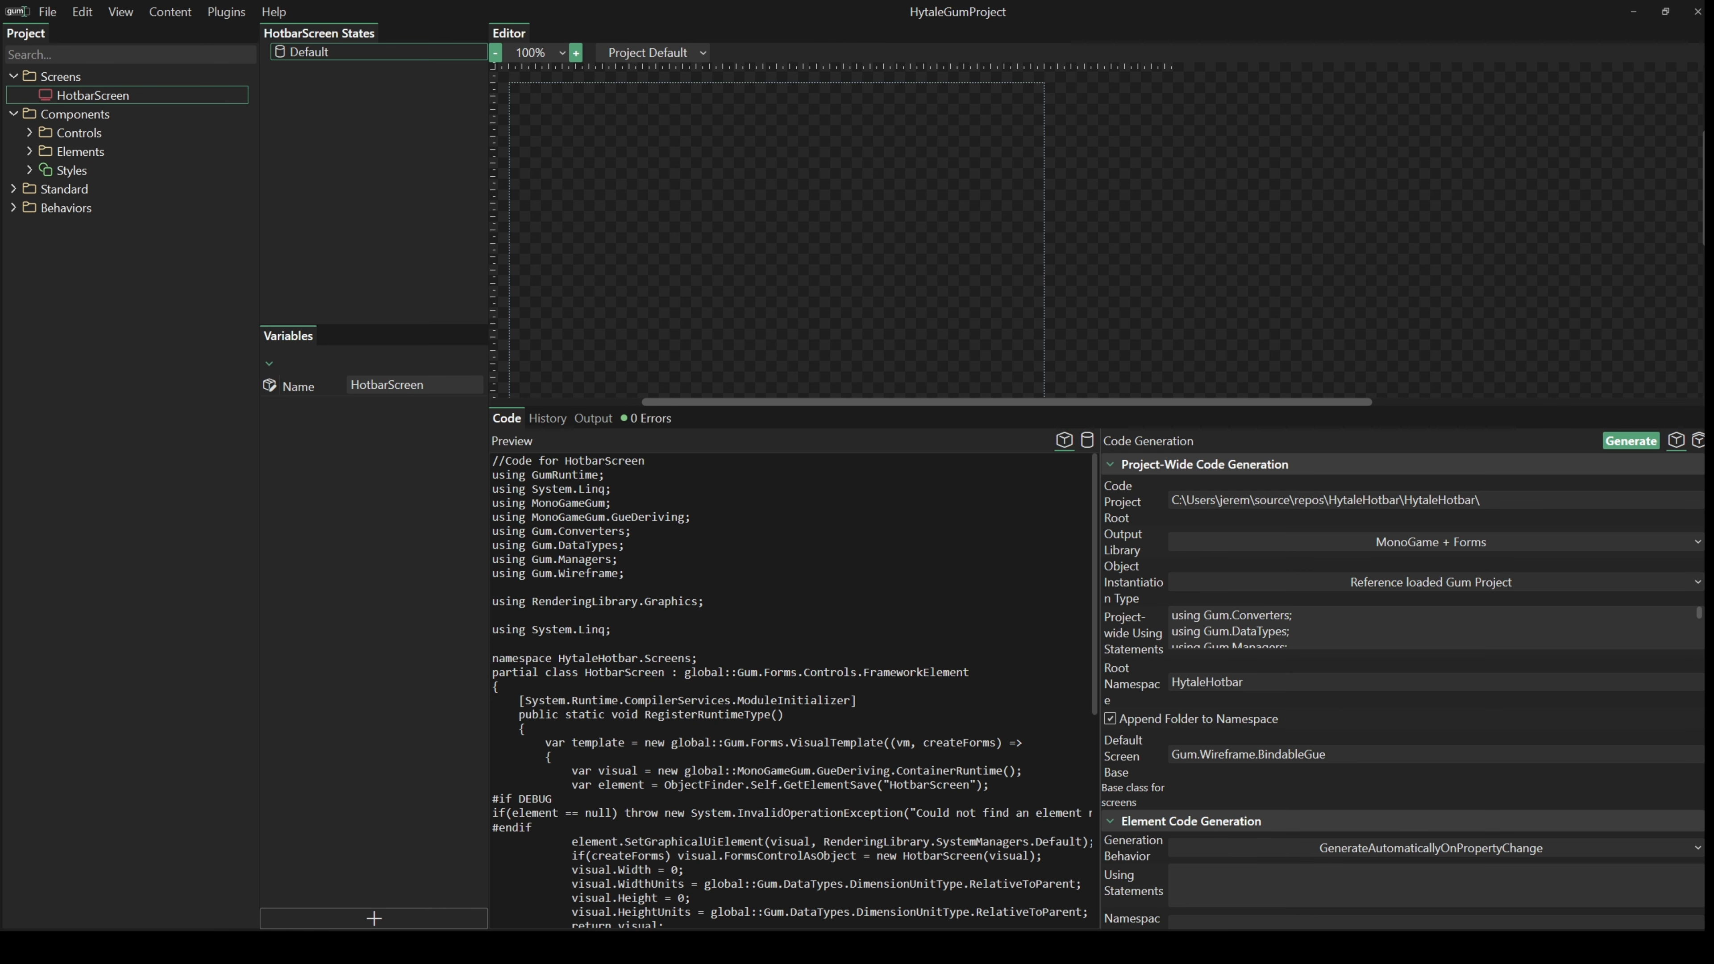
- Switch to Visual Studio and examine the code in HotbarScreen.Generated.cs and HotbarScreen.cs in the Screens folder
{"action": "key", "text": "alt+Tab"}
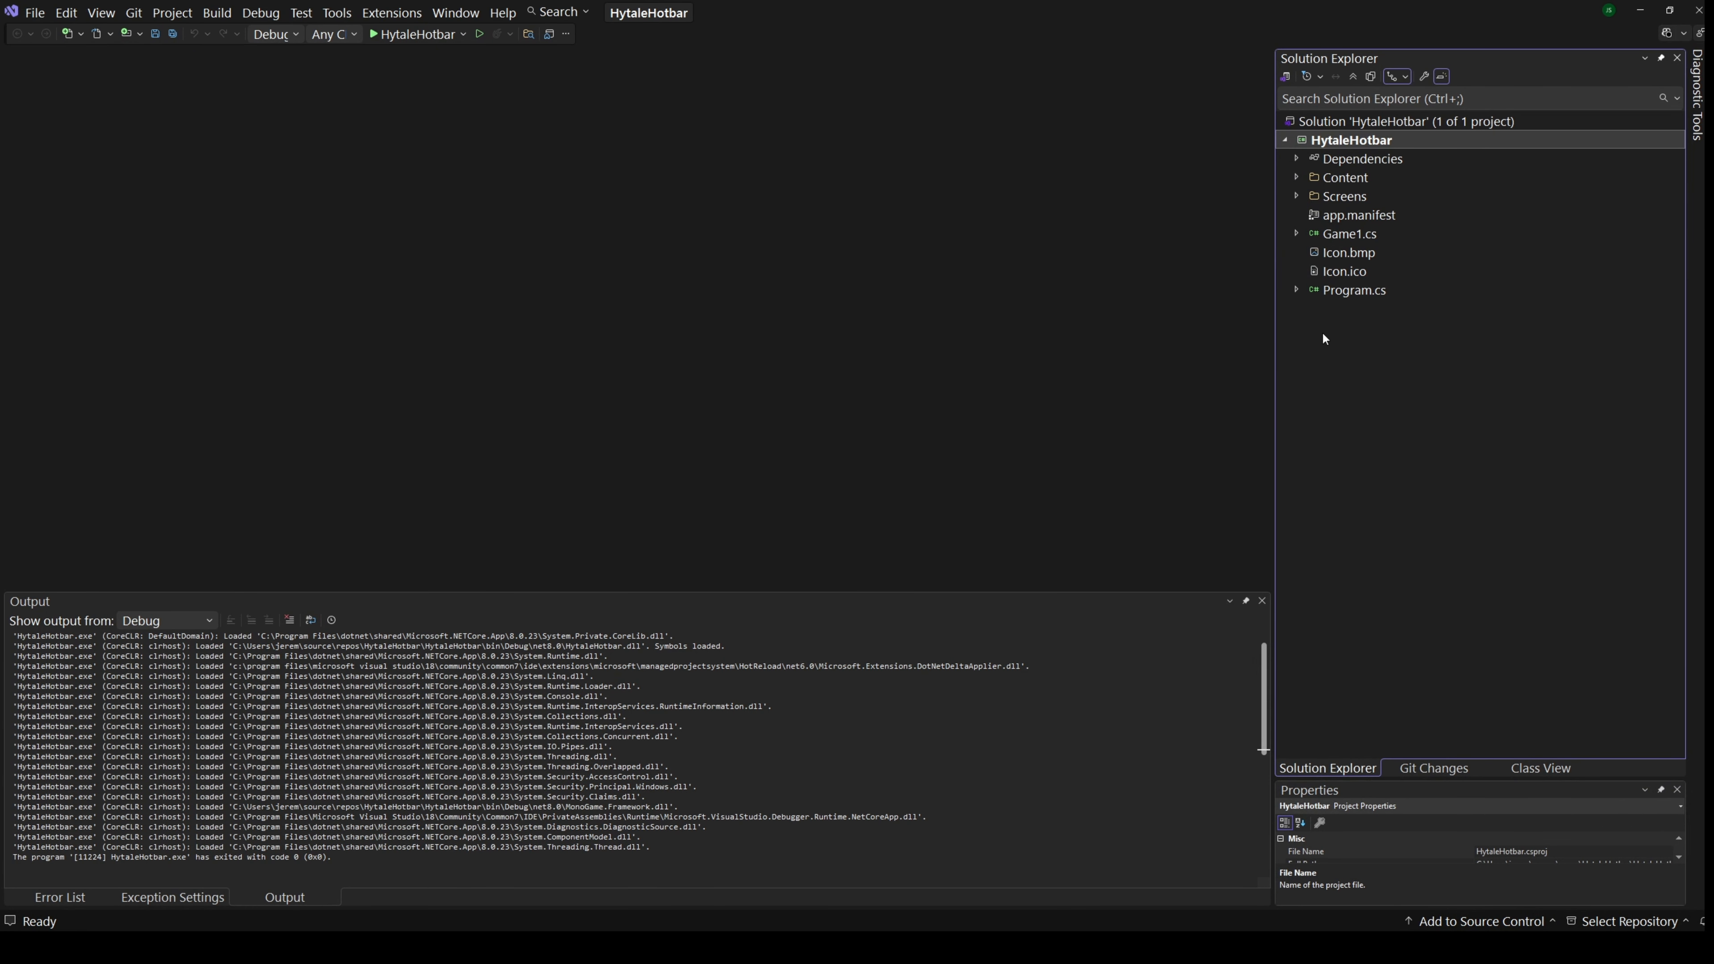
{"action": "left_click", "coordinate": [1296, 196]}
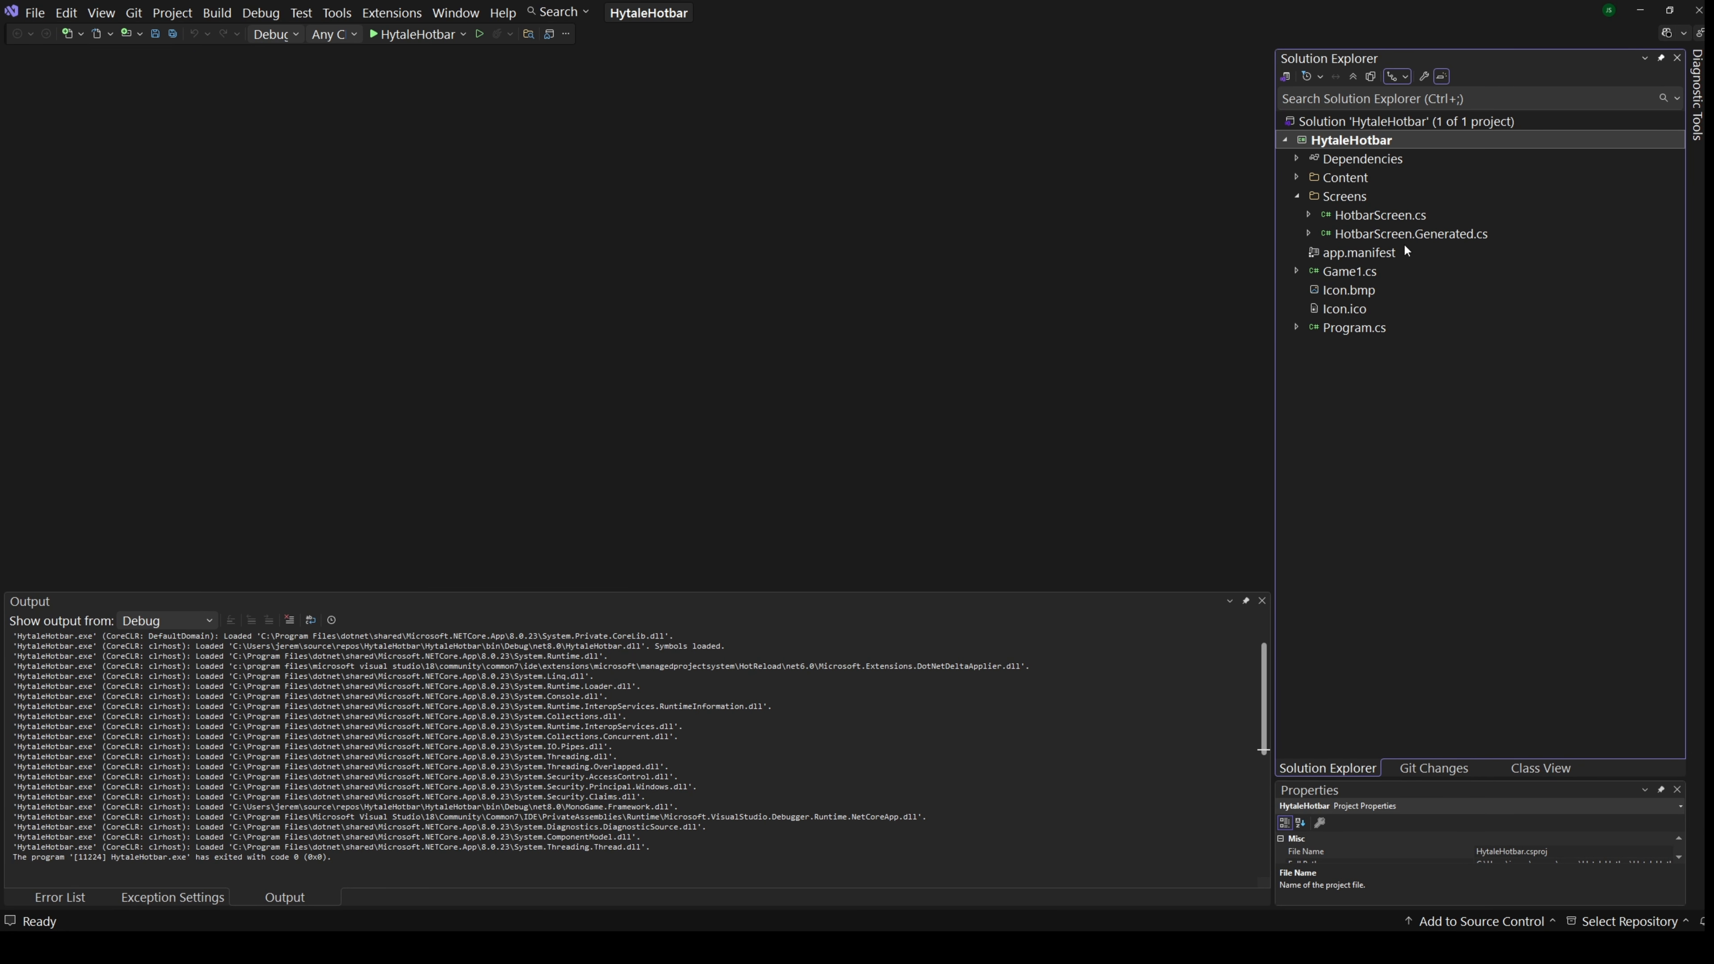
{"action": "left_click", "coordinate": [1393, 236]}
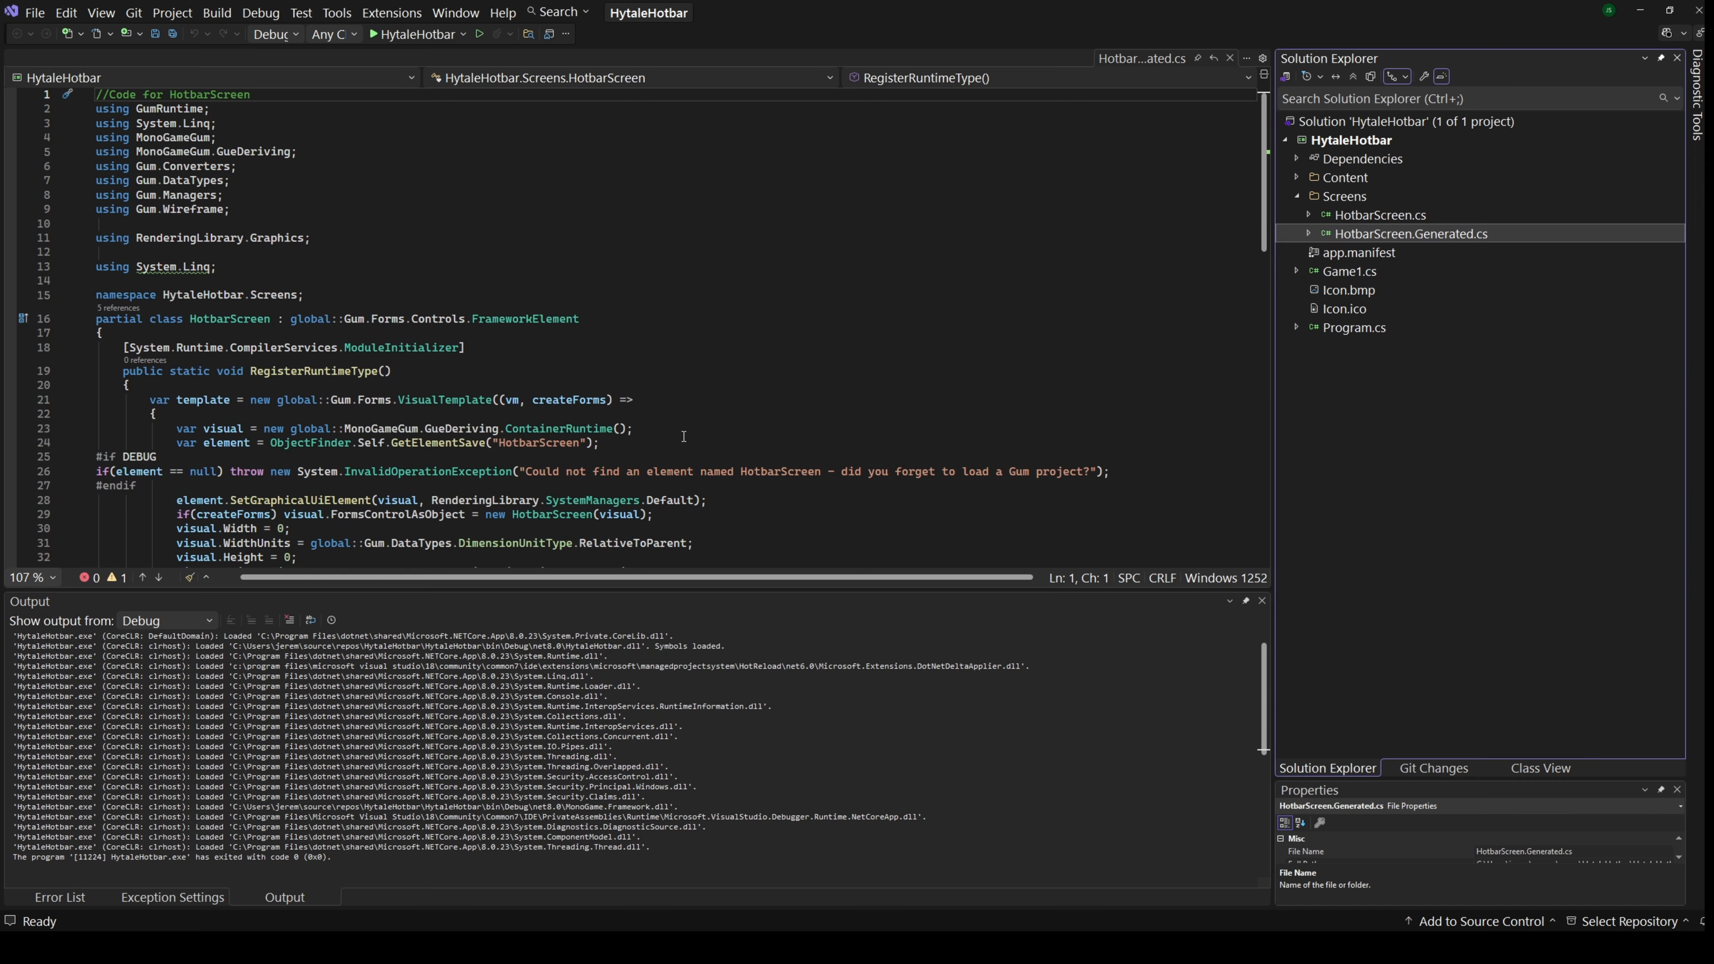
{"action": "left_click_drag", "start_coordinate": [159, 300], "coordinate": [241, 300]}
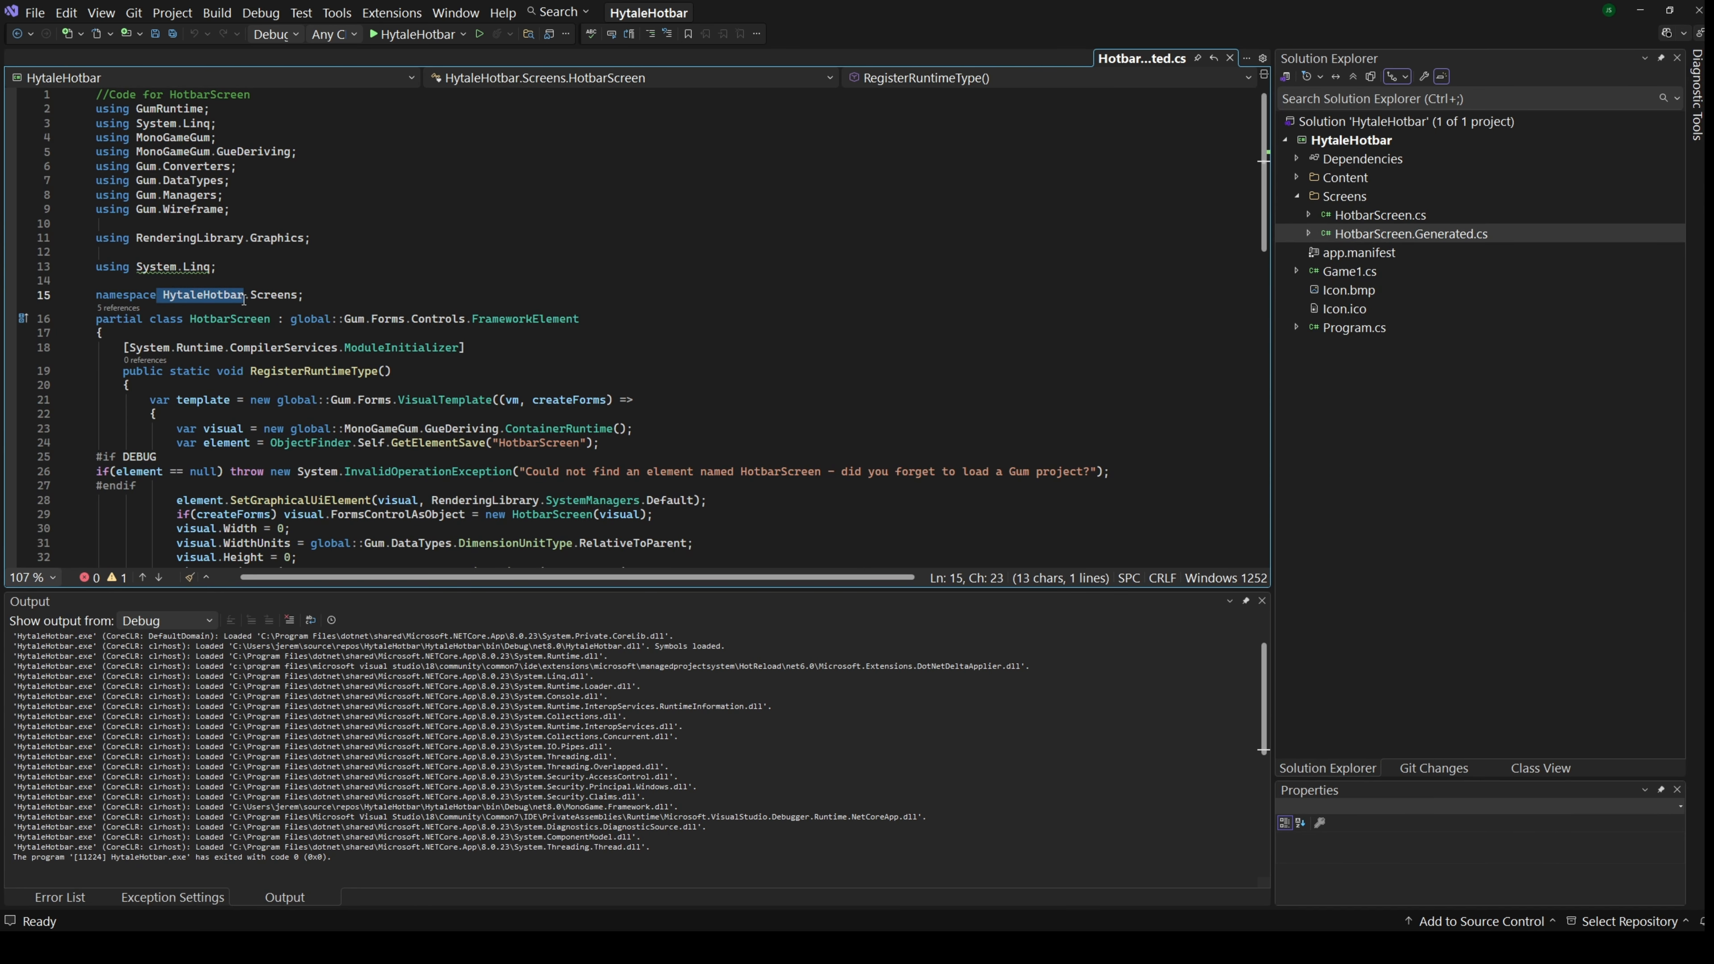
{"action": "left_click", "coordinate": [685, 371]}
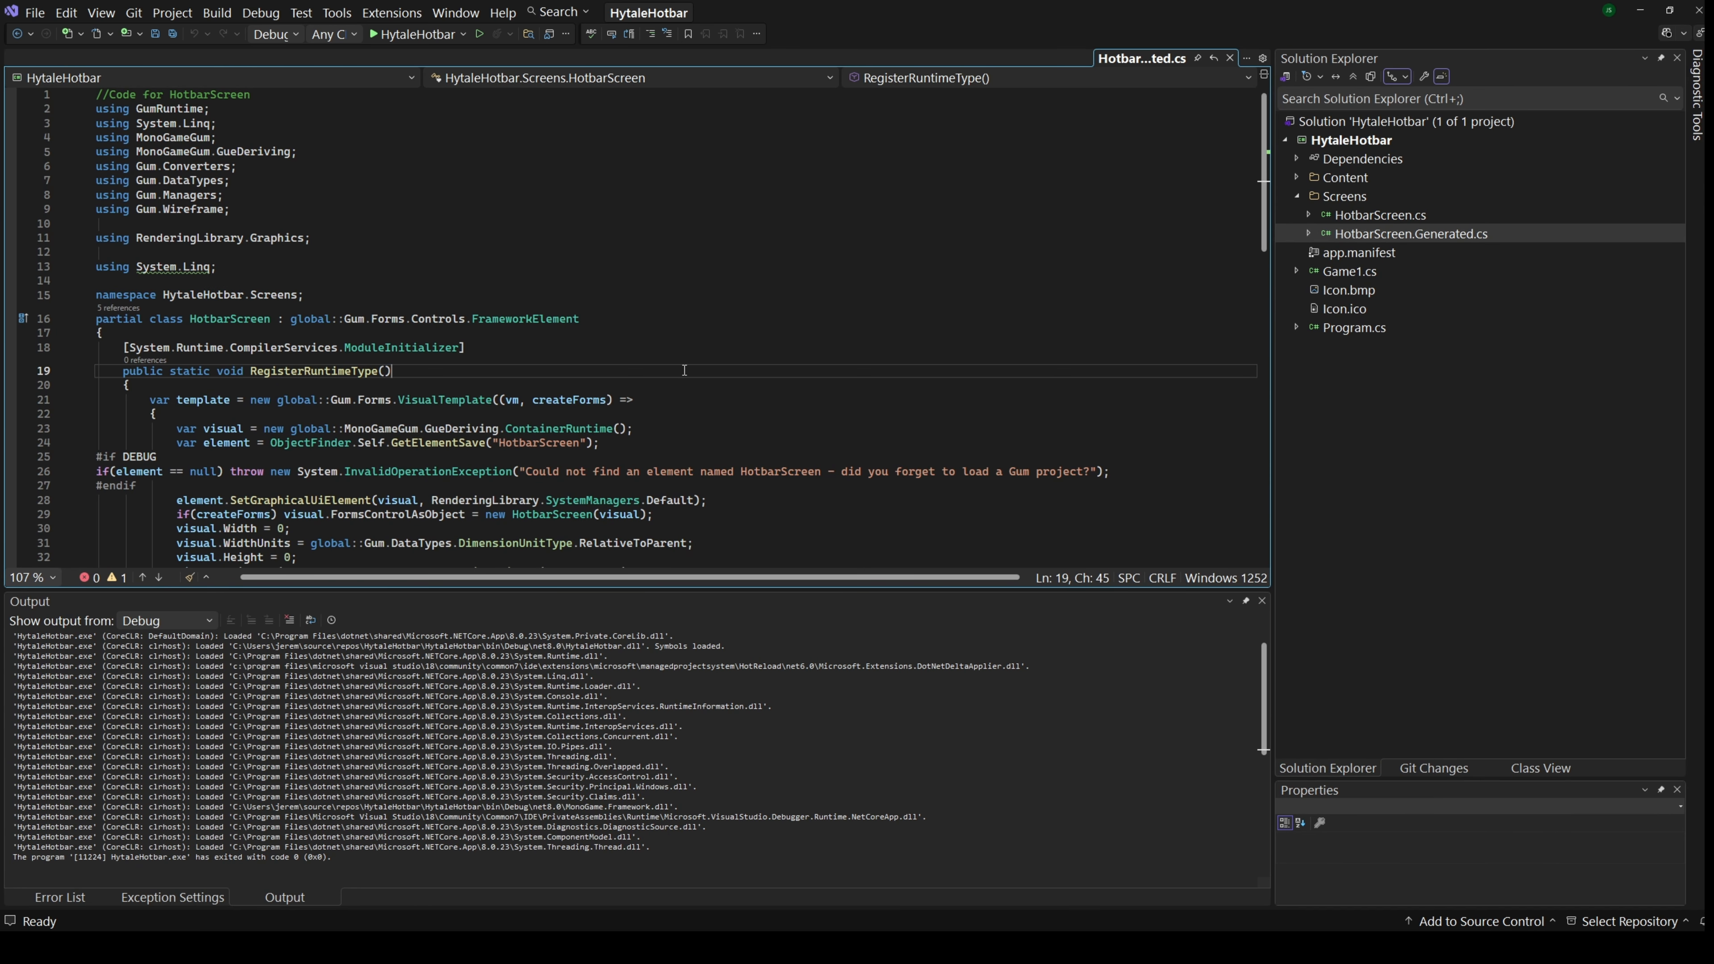
{"action": "left_click", "coordinate": [1359, 219]}
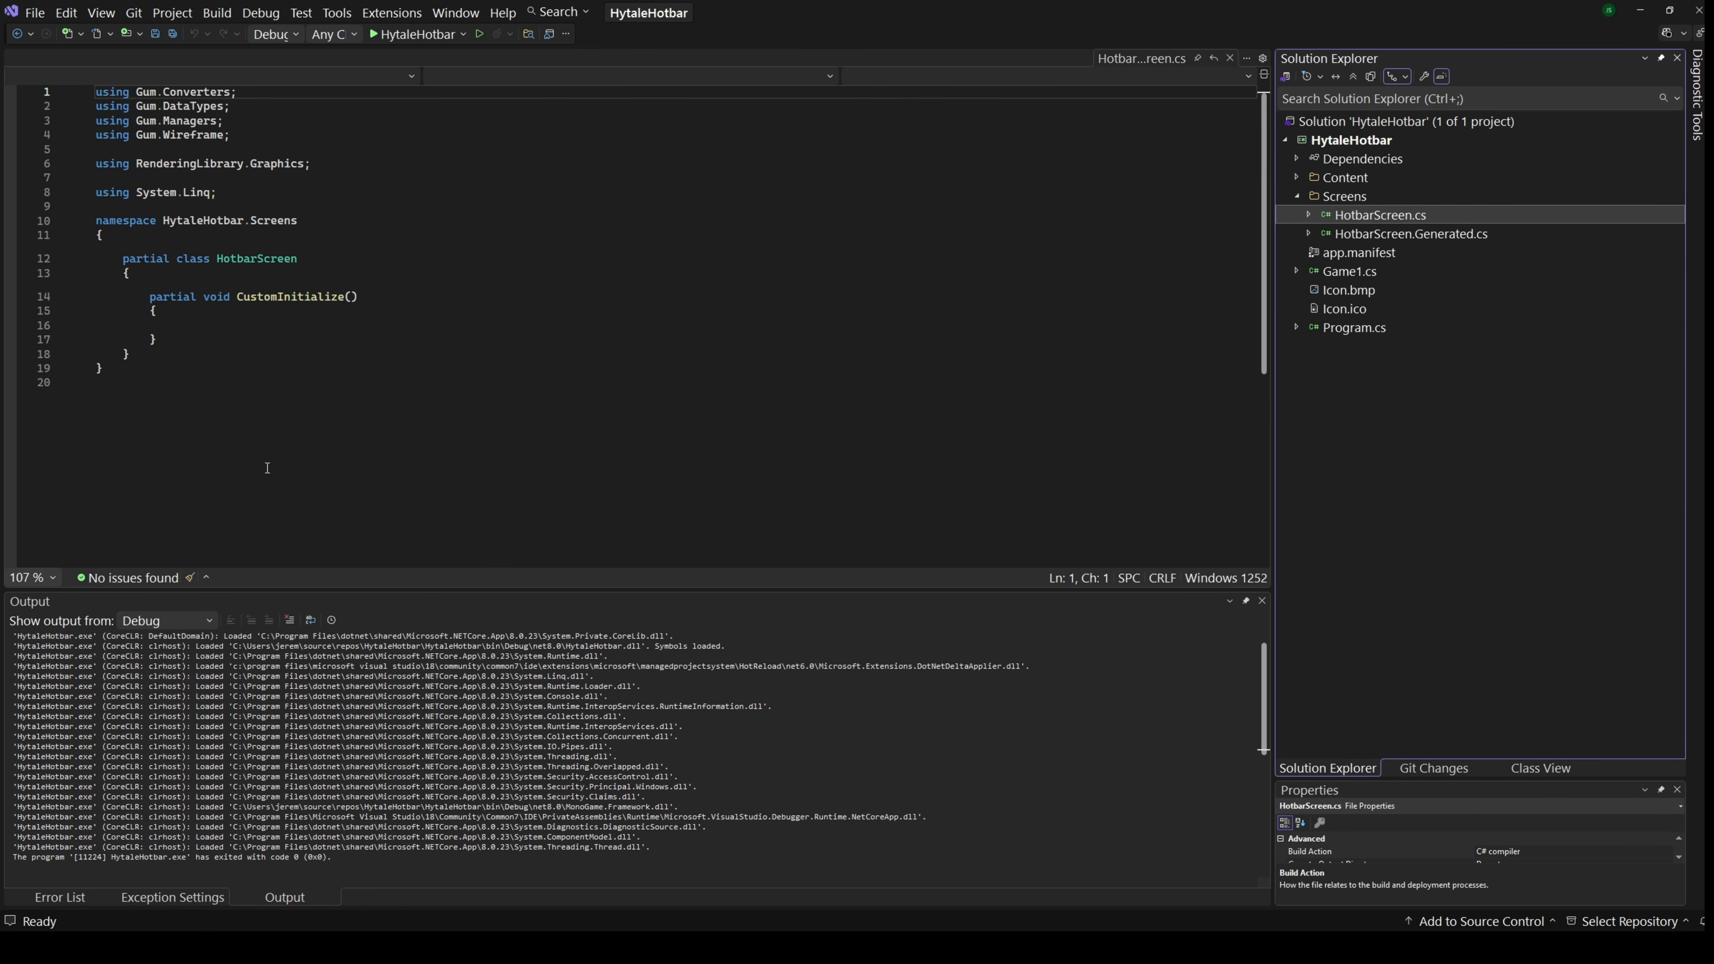
{"action": "left_click_drag", "start_coordinate": [267, 468], "coordinate": [99, 90]}
{"action": "left_click", "coordinate": [396, 384]}
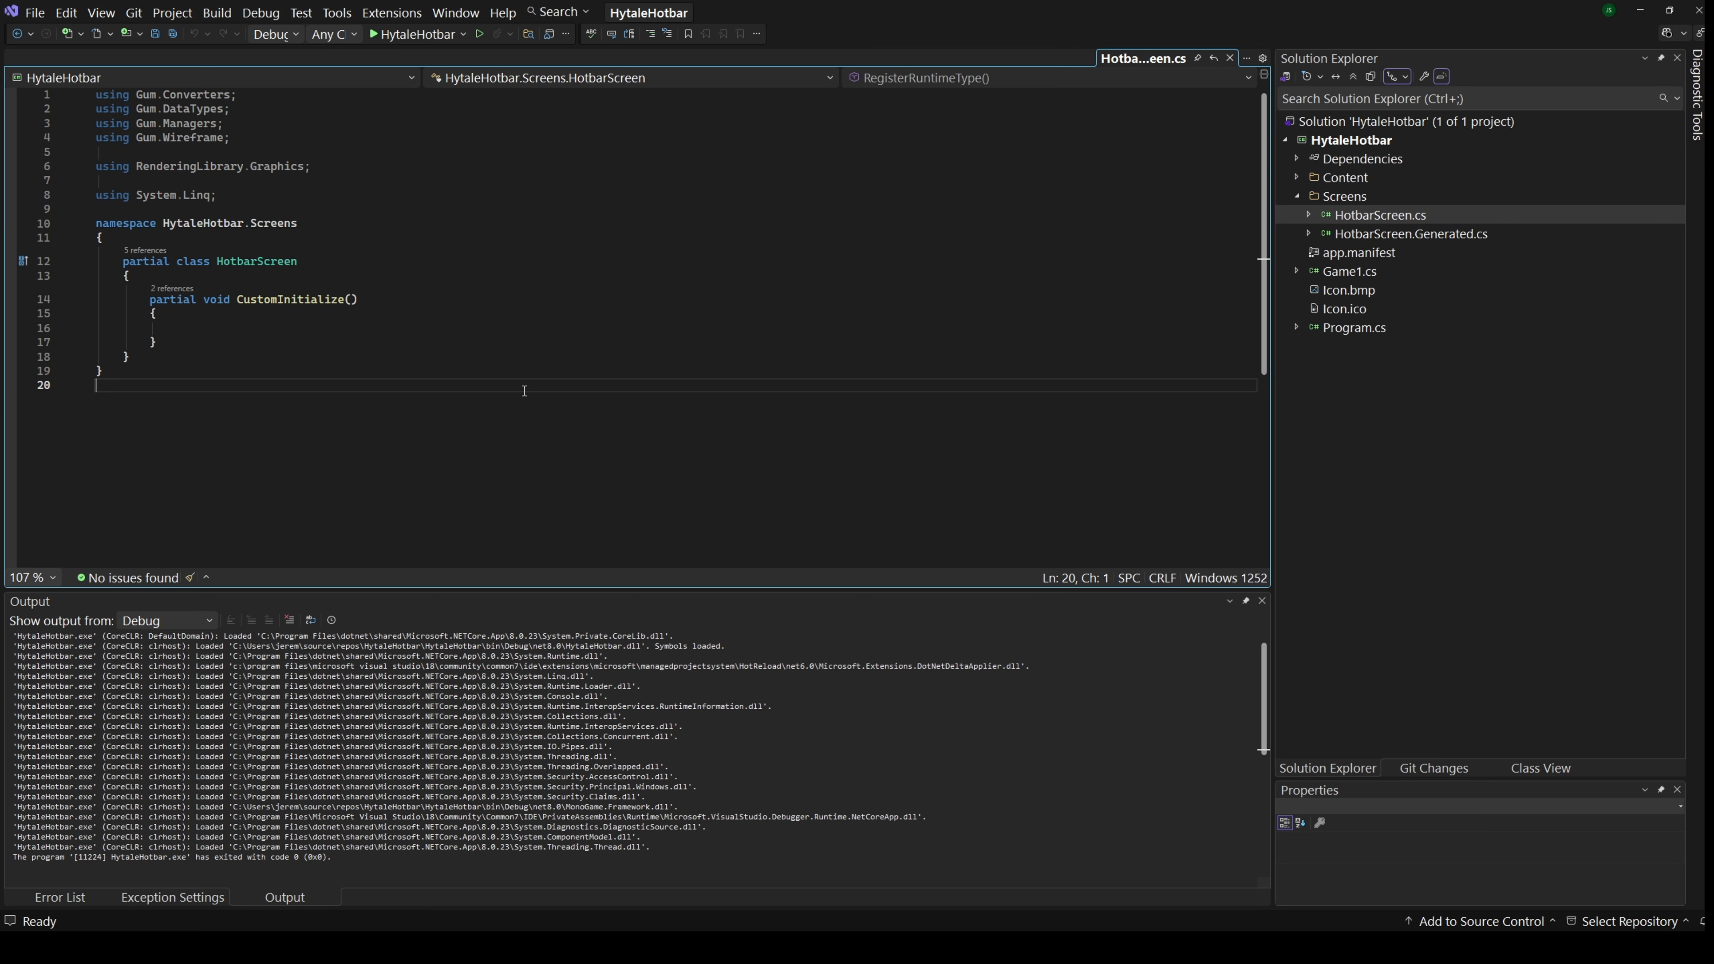
- Expand the HytaleGumProject folder under Content and open the HytaleHotbar project file to view its package references and item groups
{"action": "left_click", "coordinate": [1295, 178]}
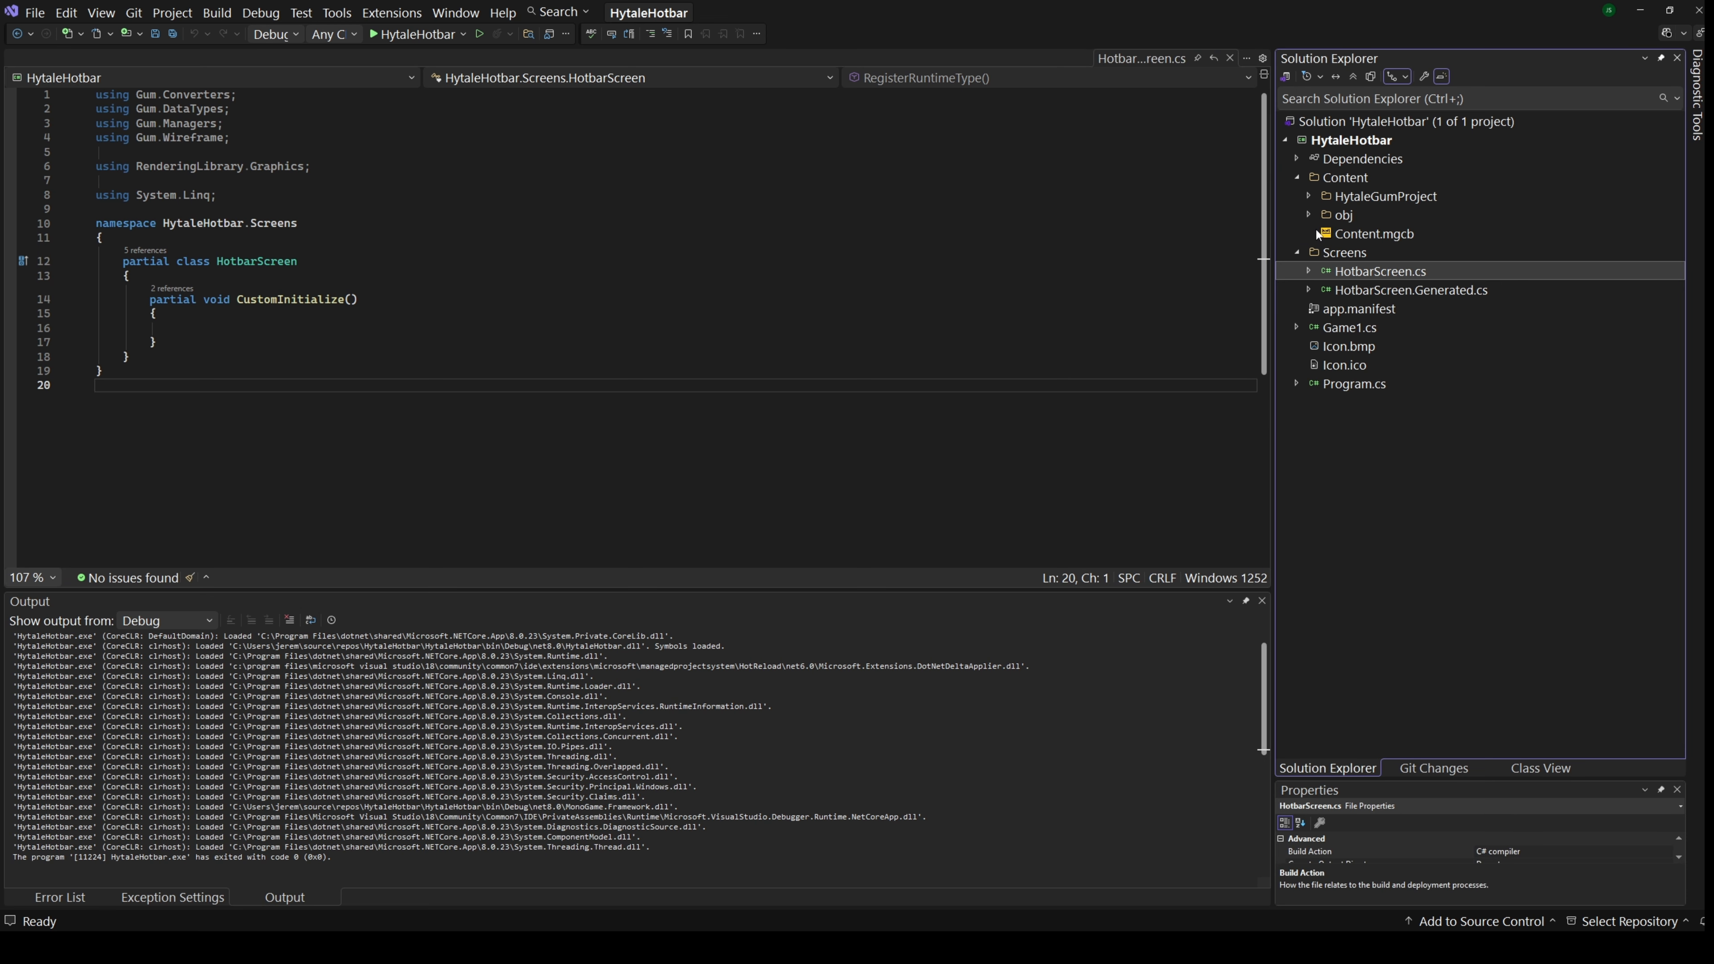
{"action": "left_click", "coordinate": [1310, 196]}
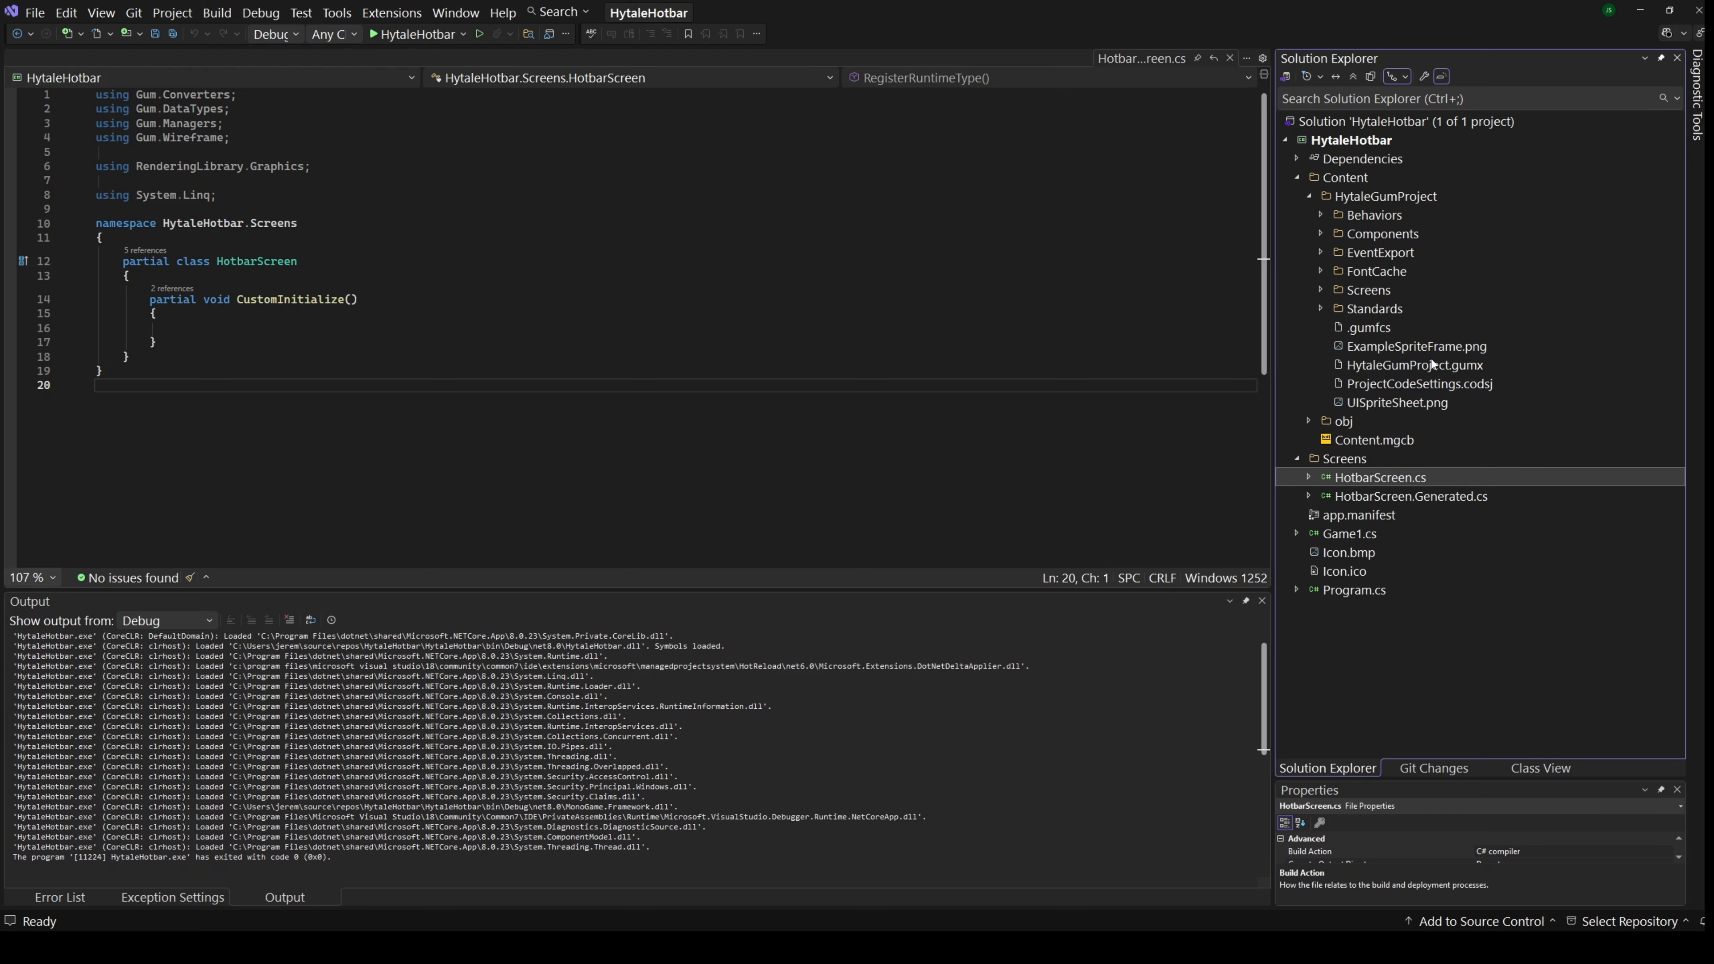
{"action": "double_click", "coordinate": [1321, 143]}
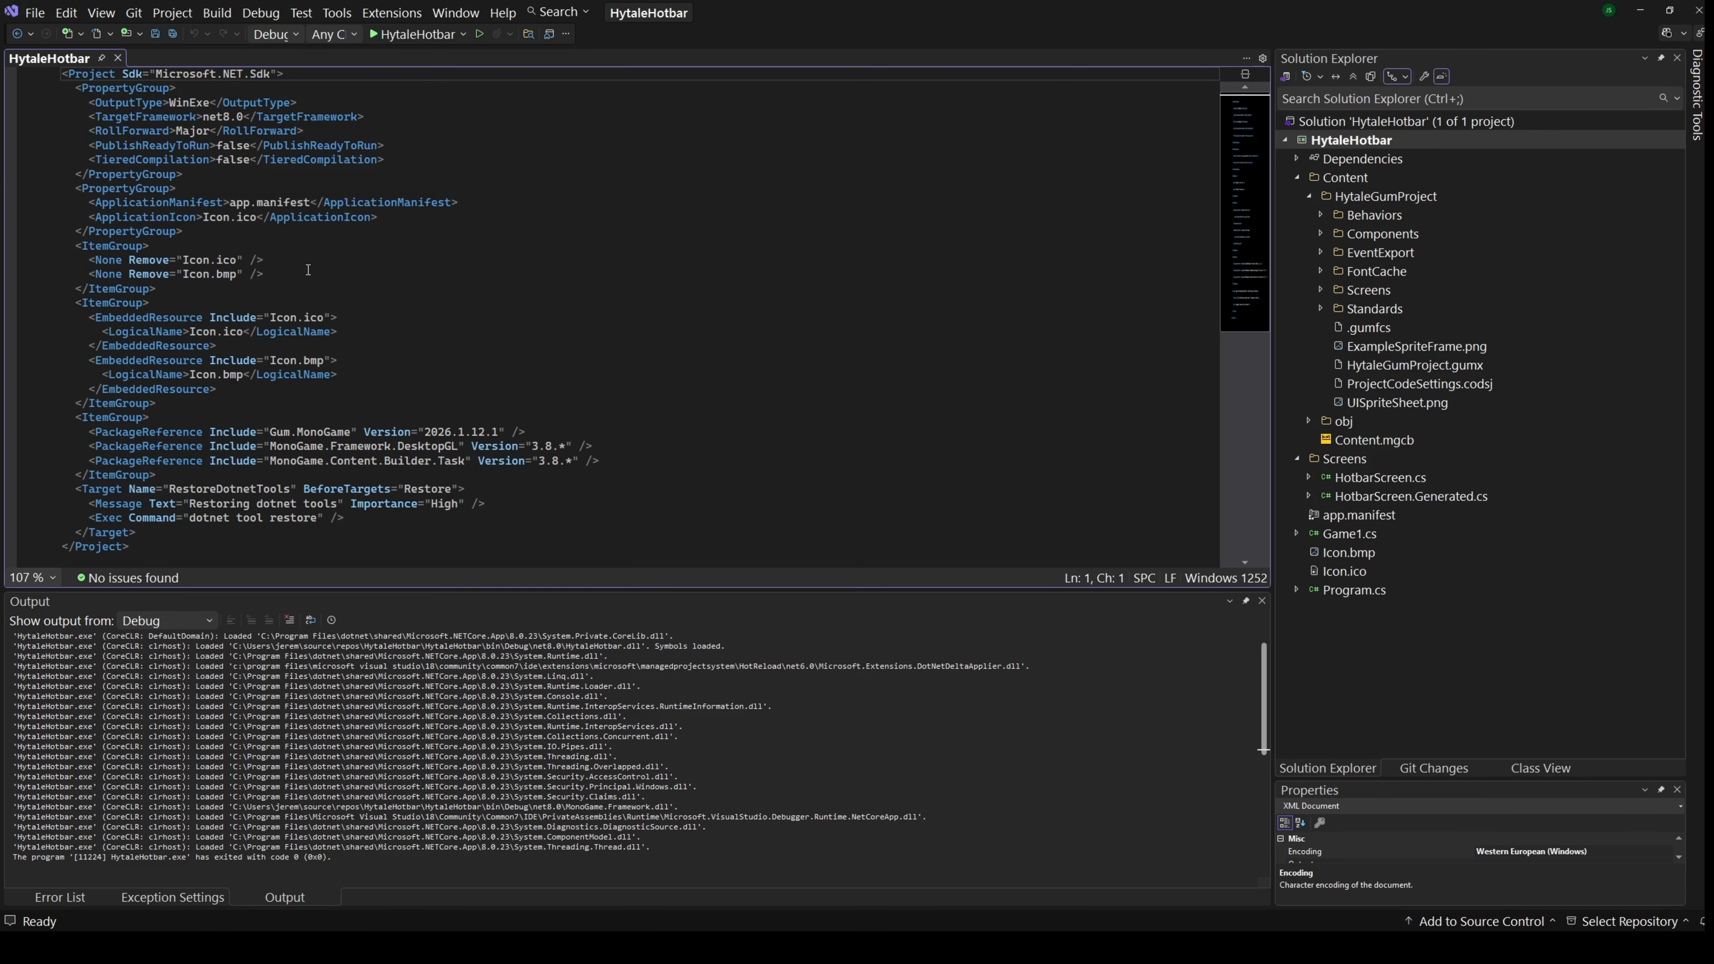
{"action": "left_click", "coordinate": [456, 345]}
{"action": "scroll", "coordinate": [455, 358], "scroll_direction": "down", "scroll_amount": 3}
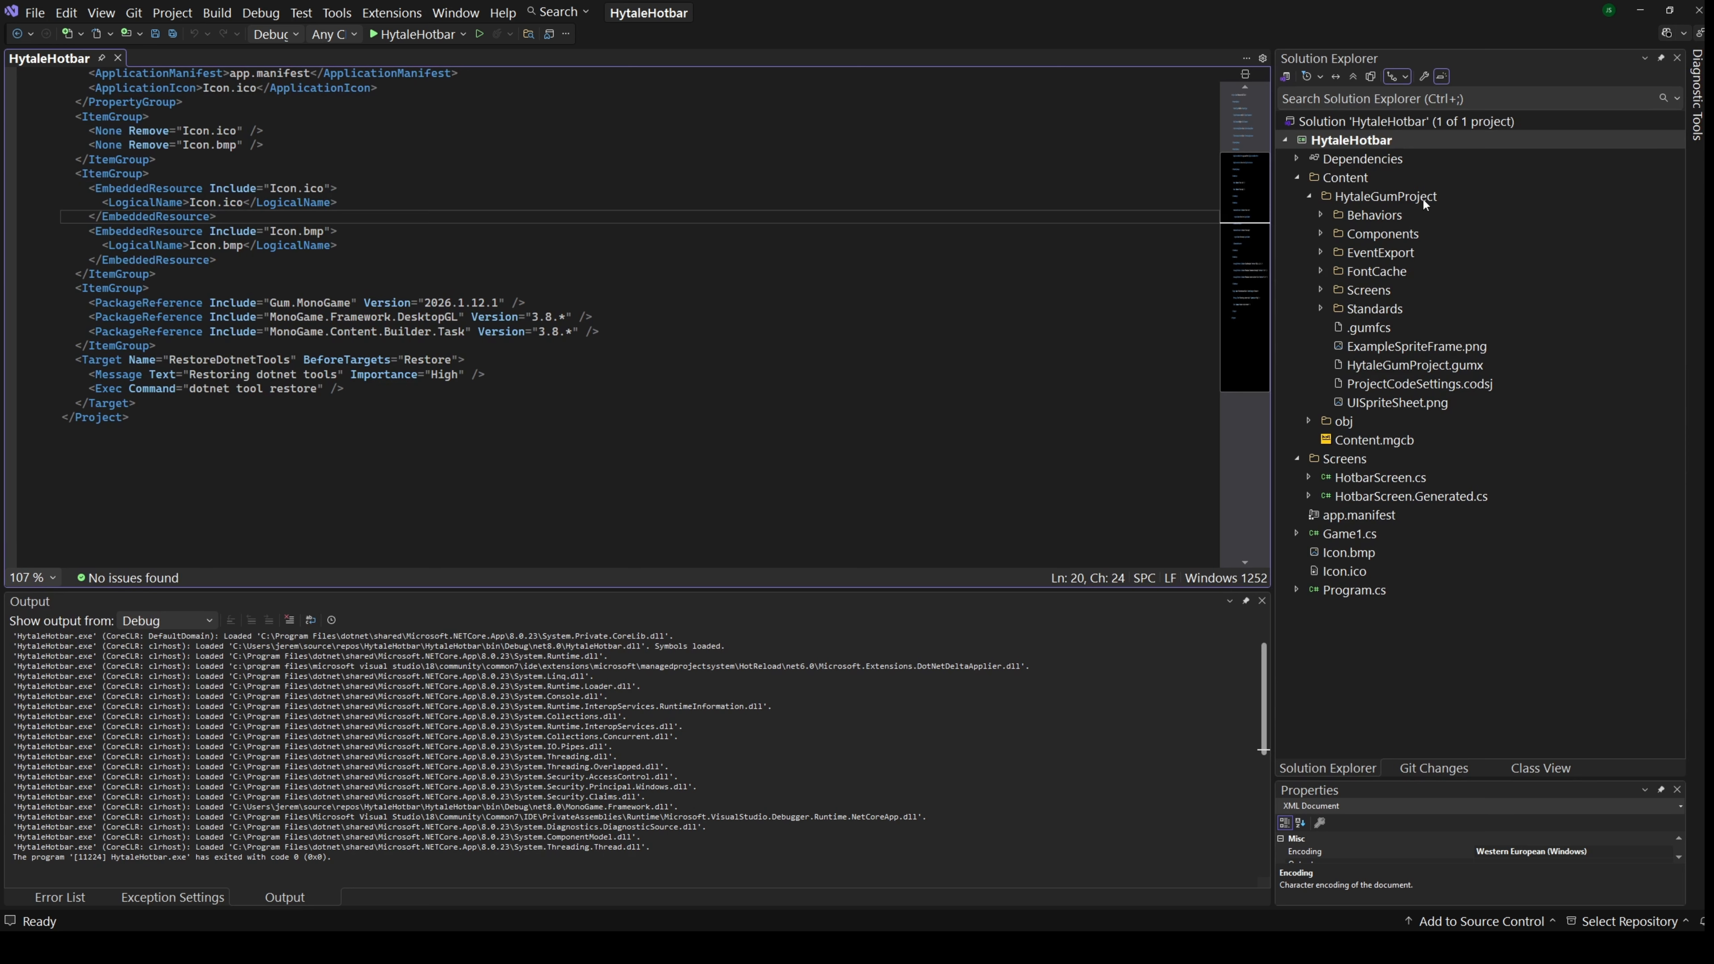
- Set Copy to Output Directory for HytaleGumProject.gumx to Copy if newer and save the HytaleHotbar project file
{"action": "left_click", "coordinate": [1384, 365]}
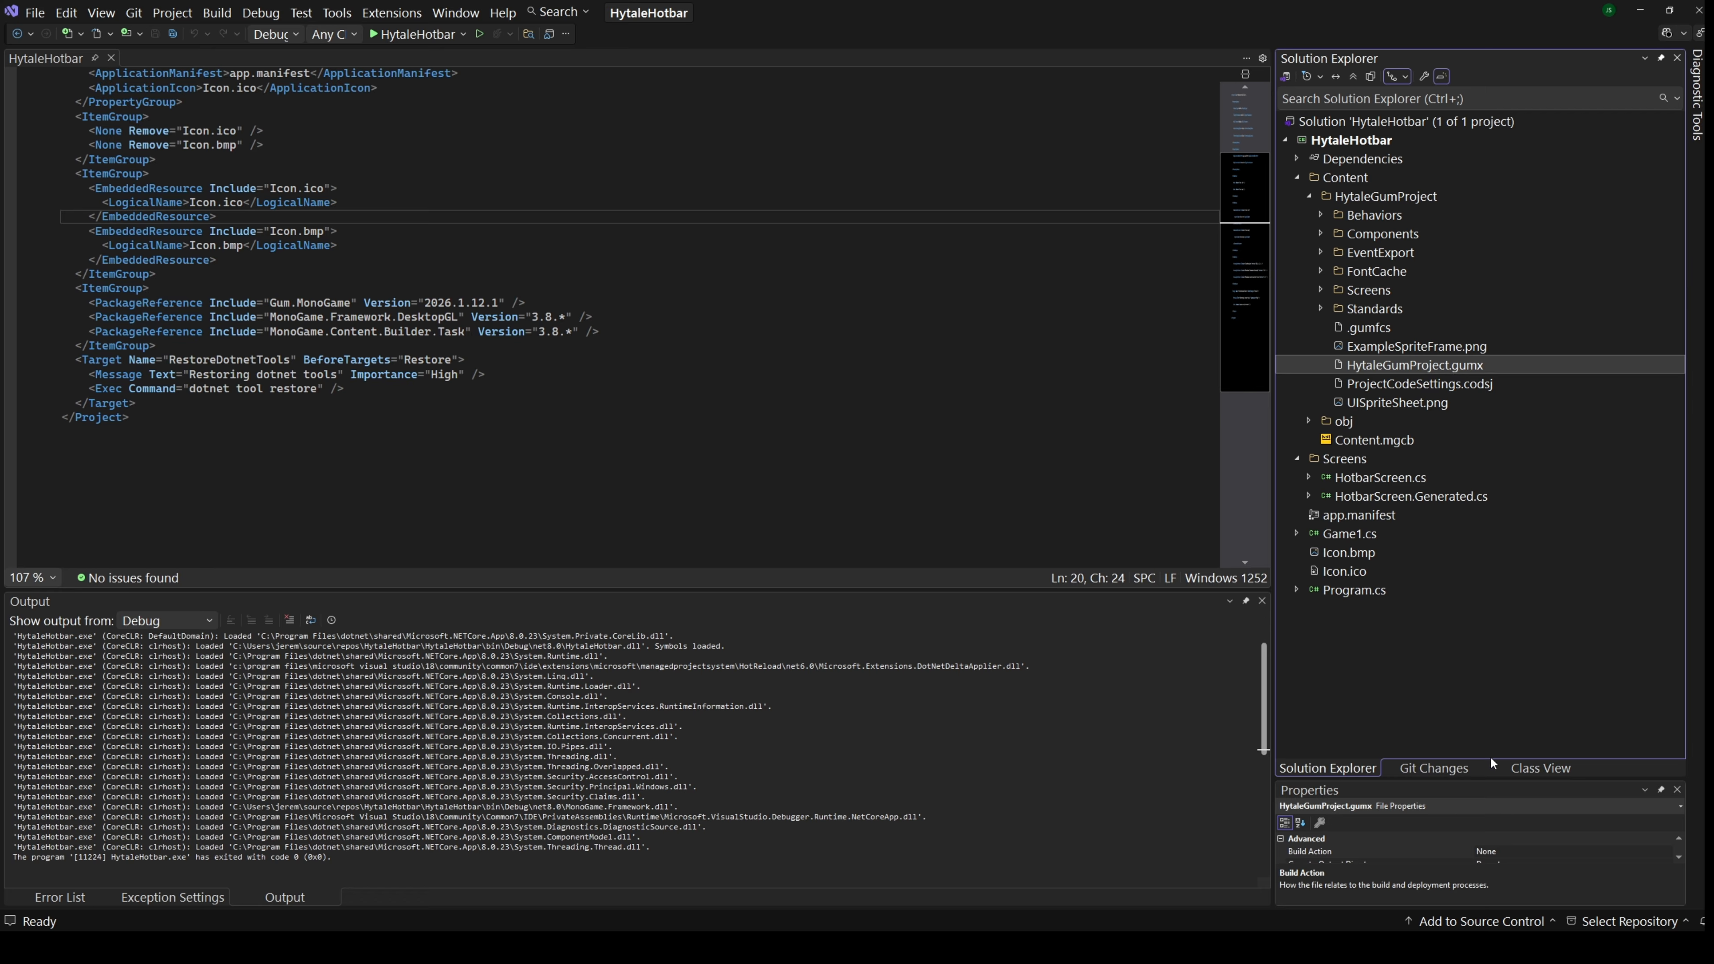
{"action": "left_click_drag", "start_coordinate": [1483, 780], "coordinate": [1363, 548]}
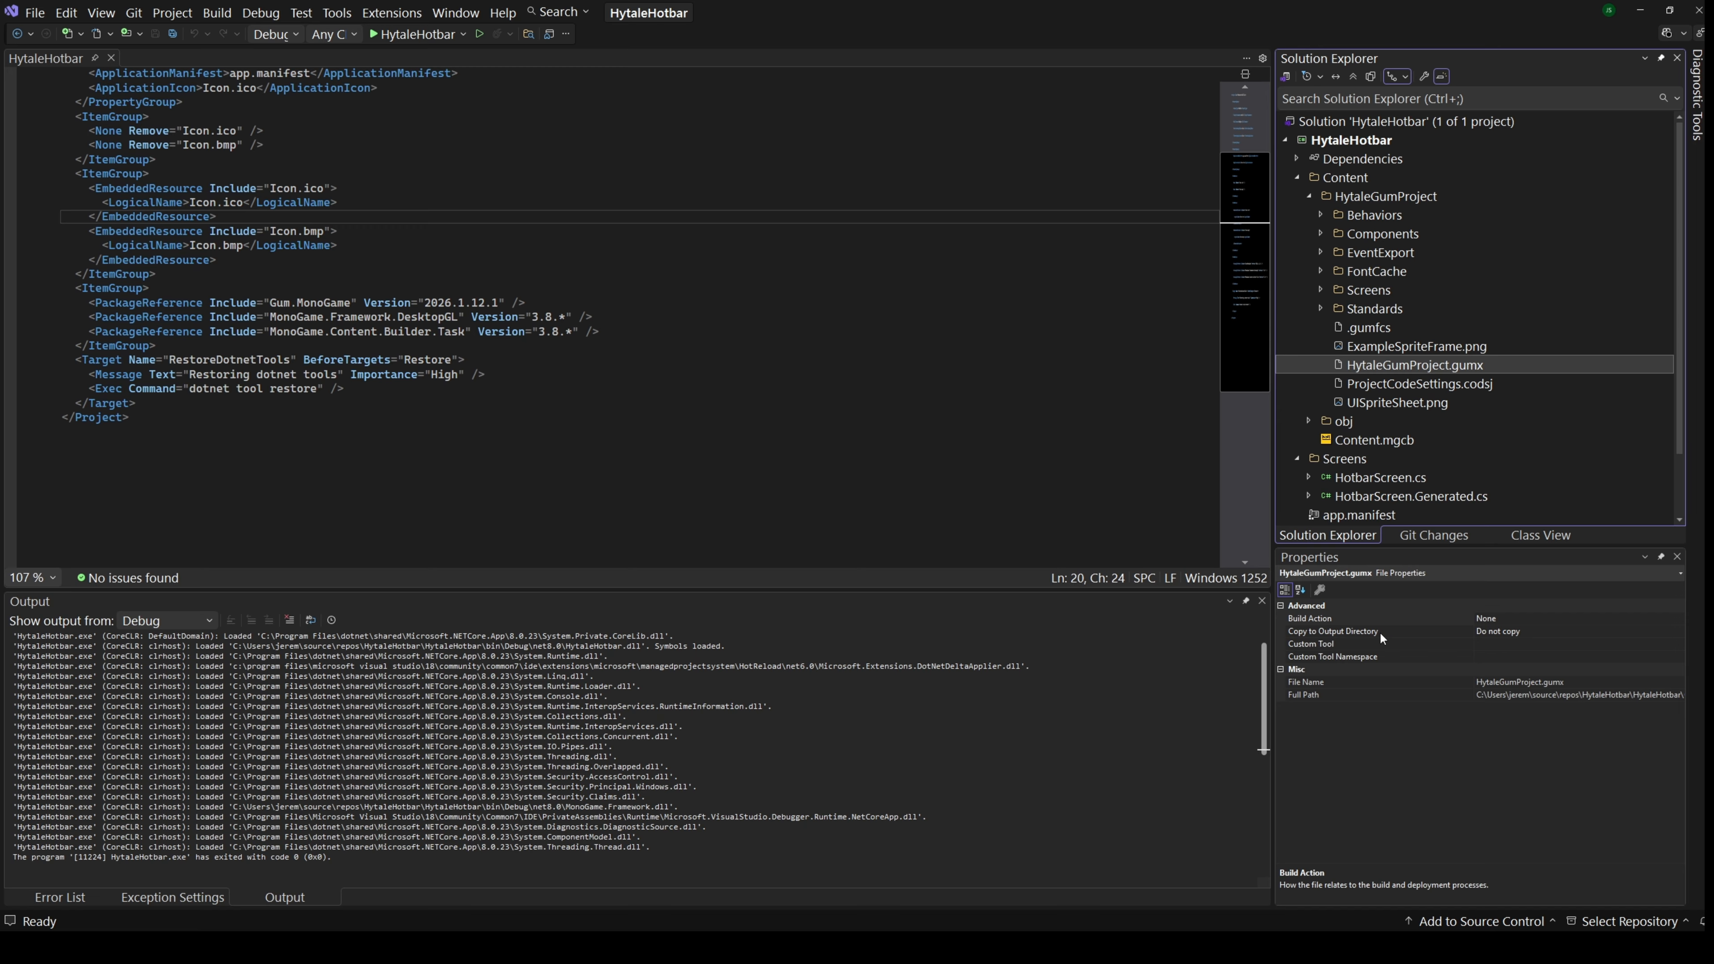
{"action": "left_click", "coordinate": [1561, 632]}
{"action": "left_click", "coordinate": [1515, 632]}
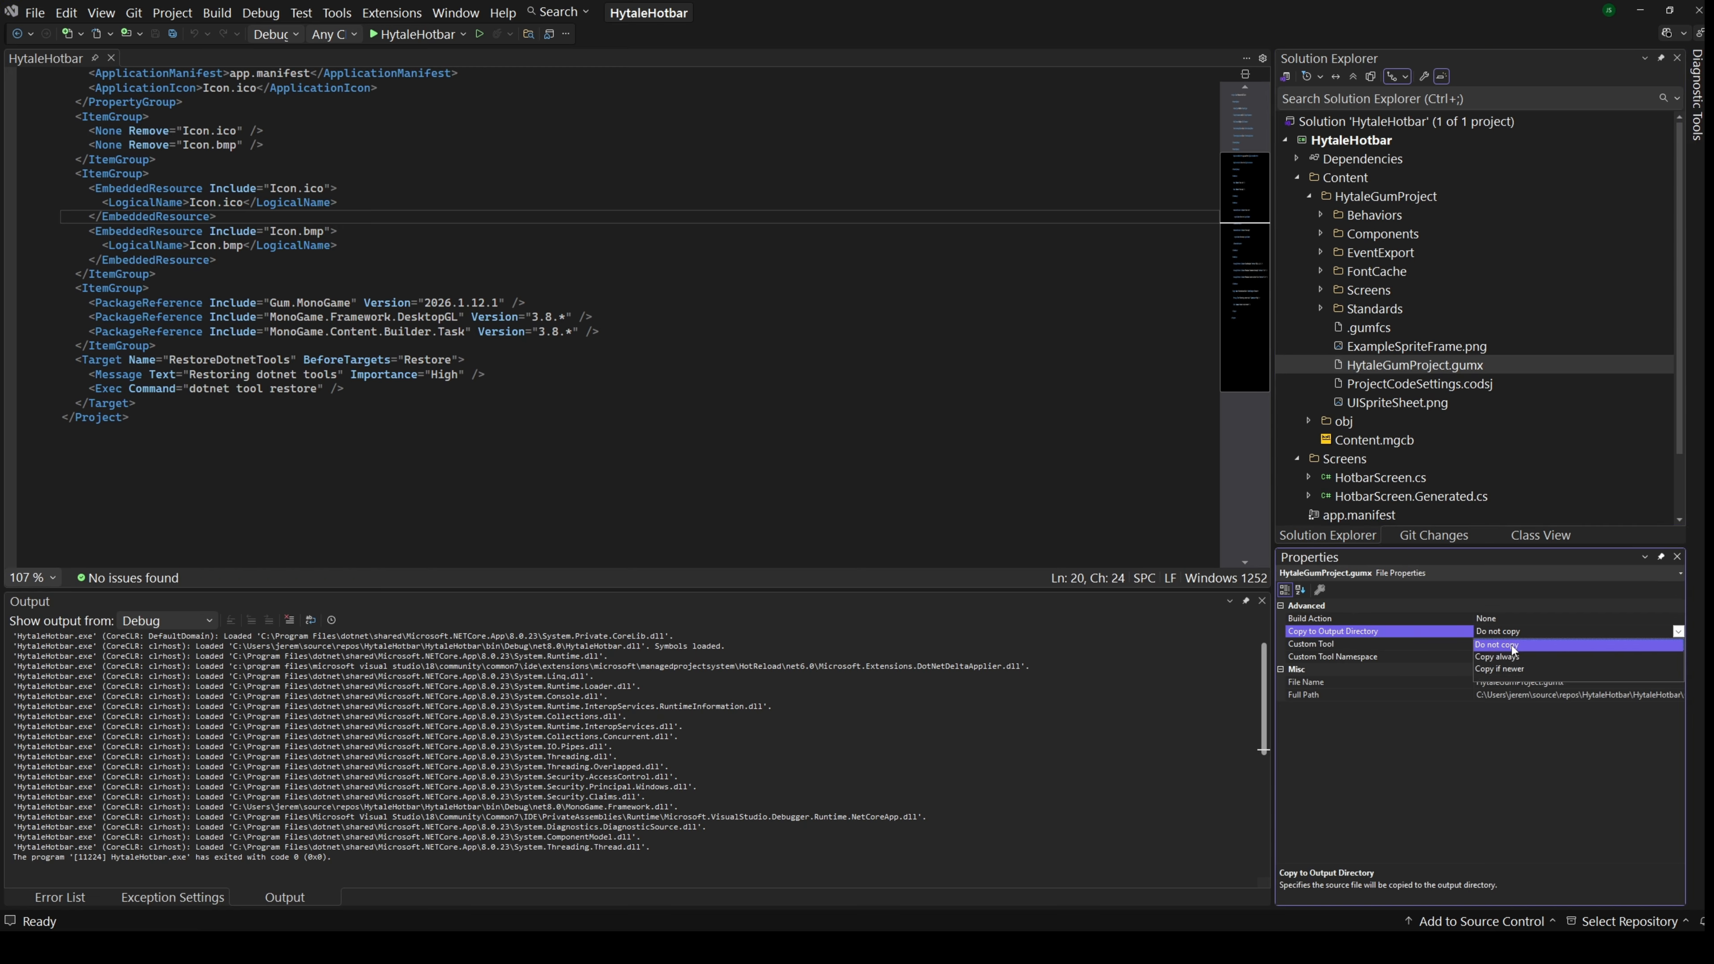
{"action": "left_click", "coordinate": [1510, 670]}
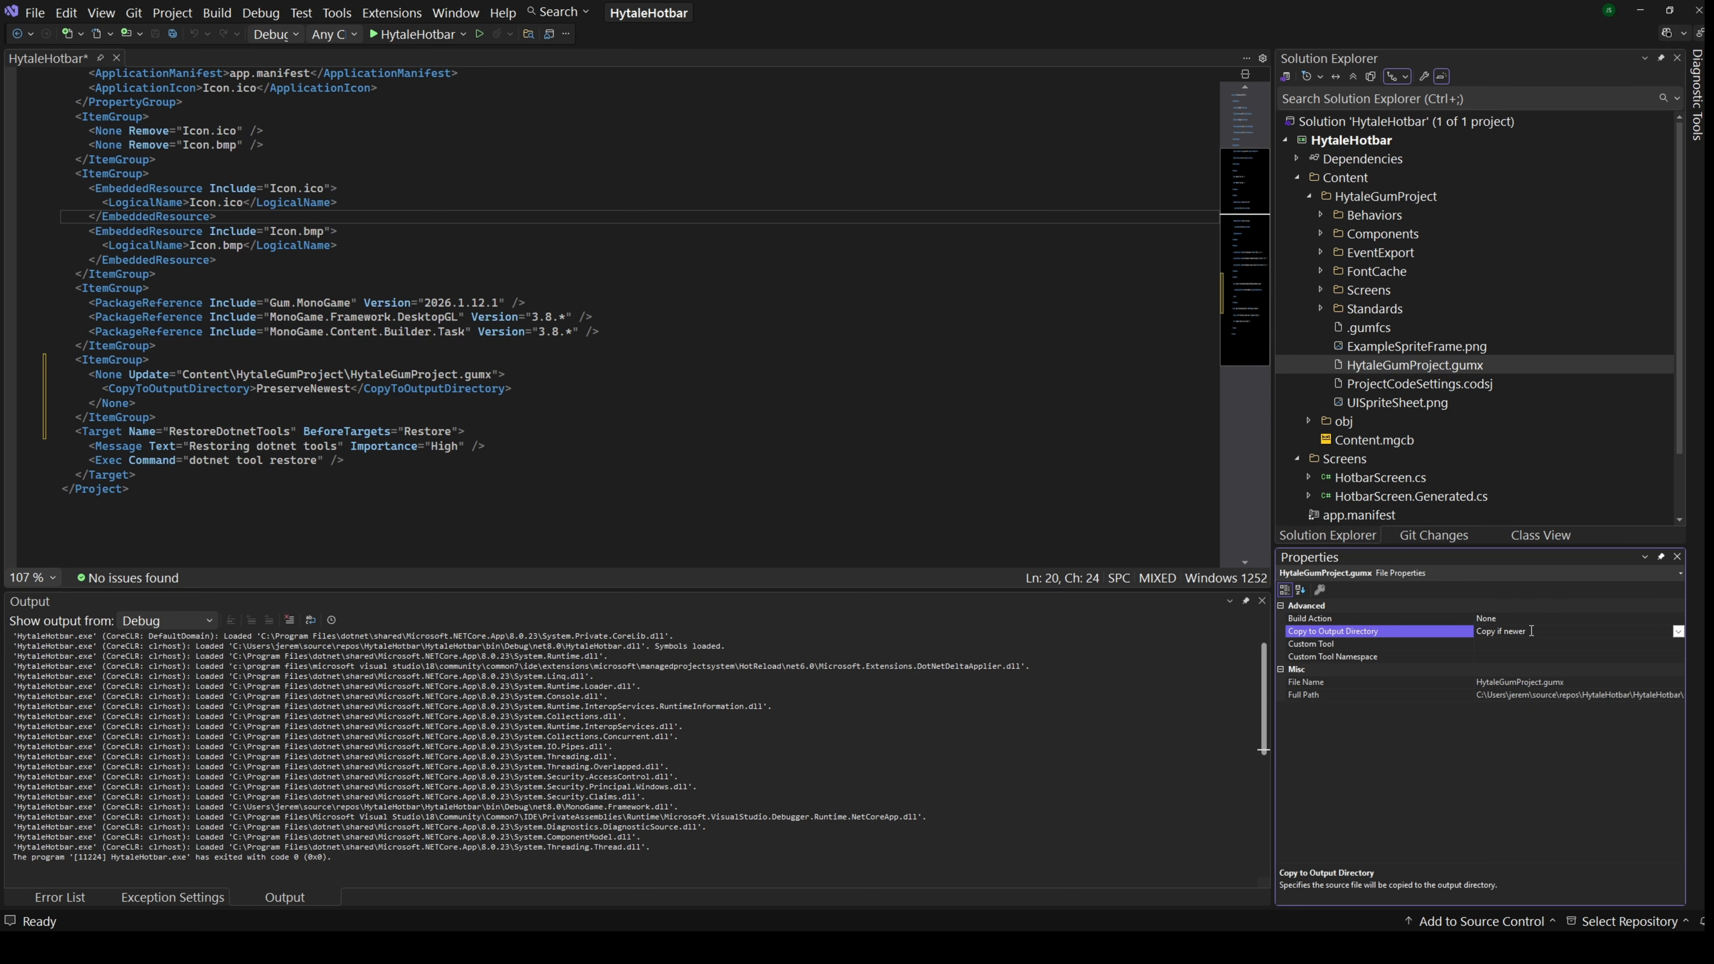
{"action": "left_click", "coordinate": [690, 420]}
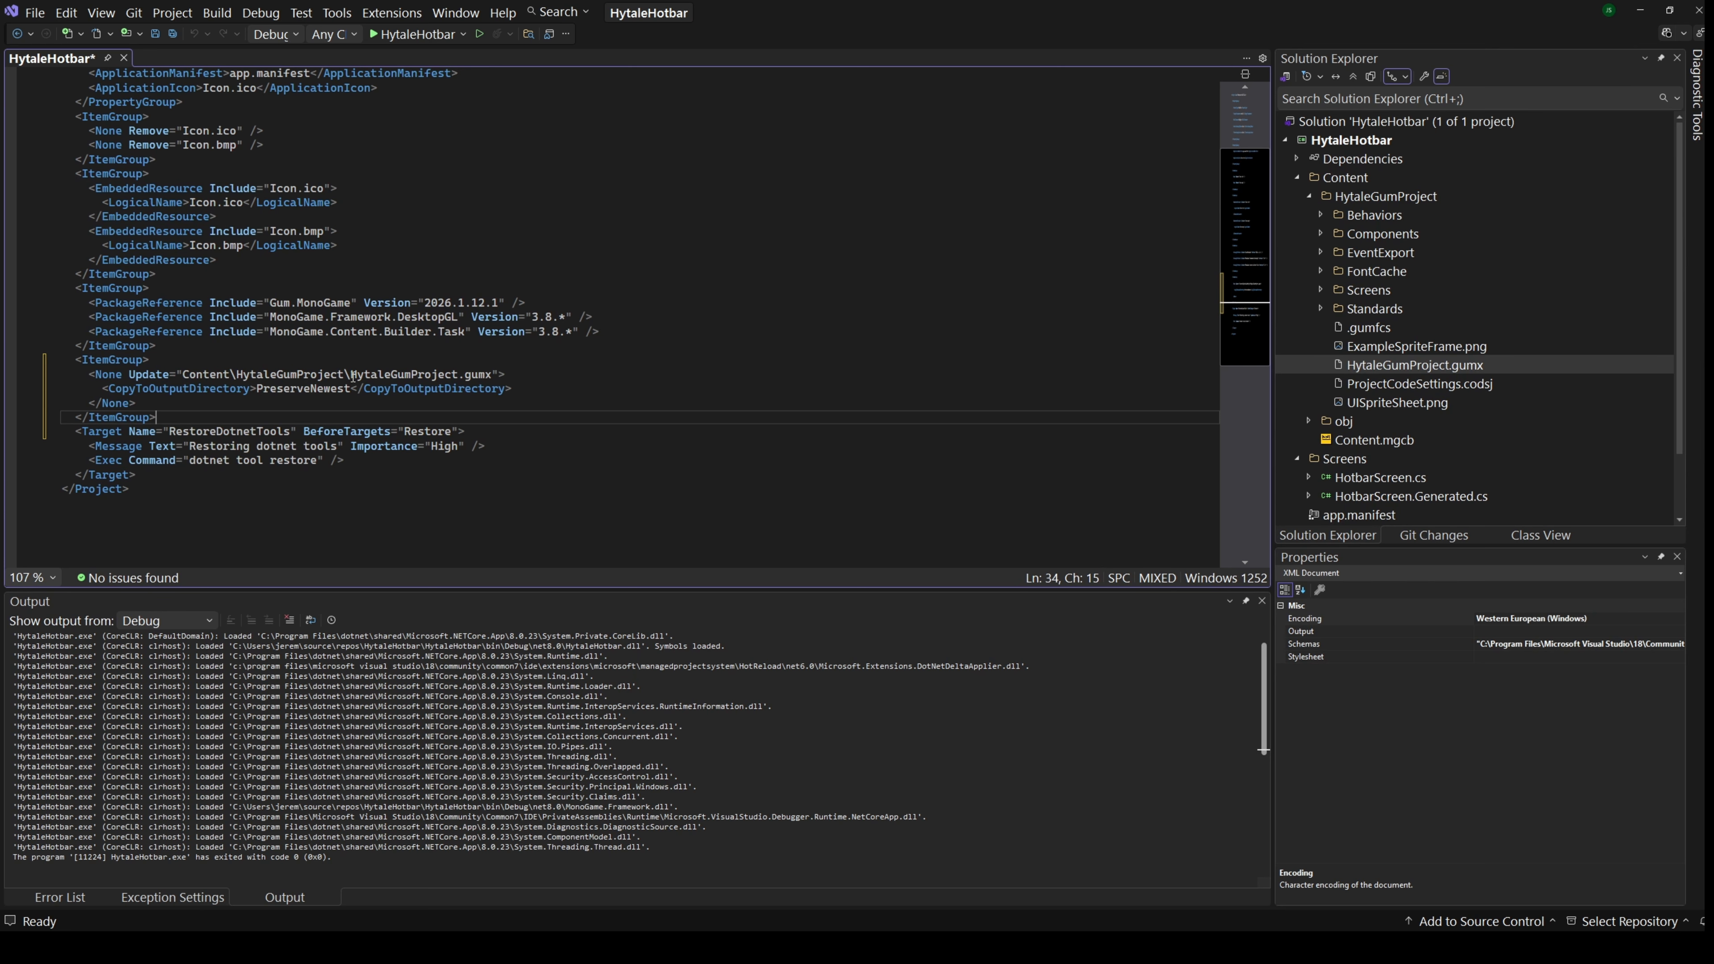
{"action": "left_click_drag", "start_coordinate": [352, 375], "coordinate": [493, 375]}
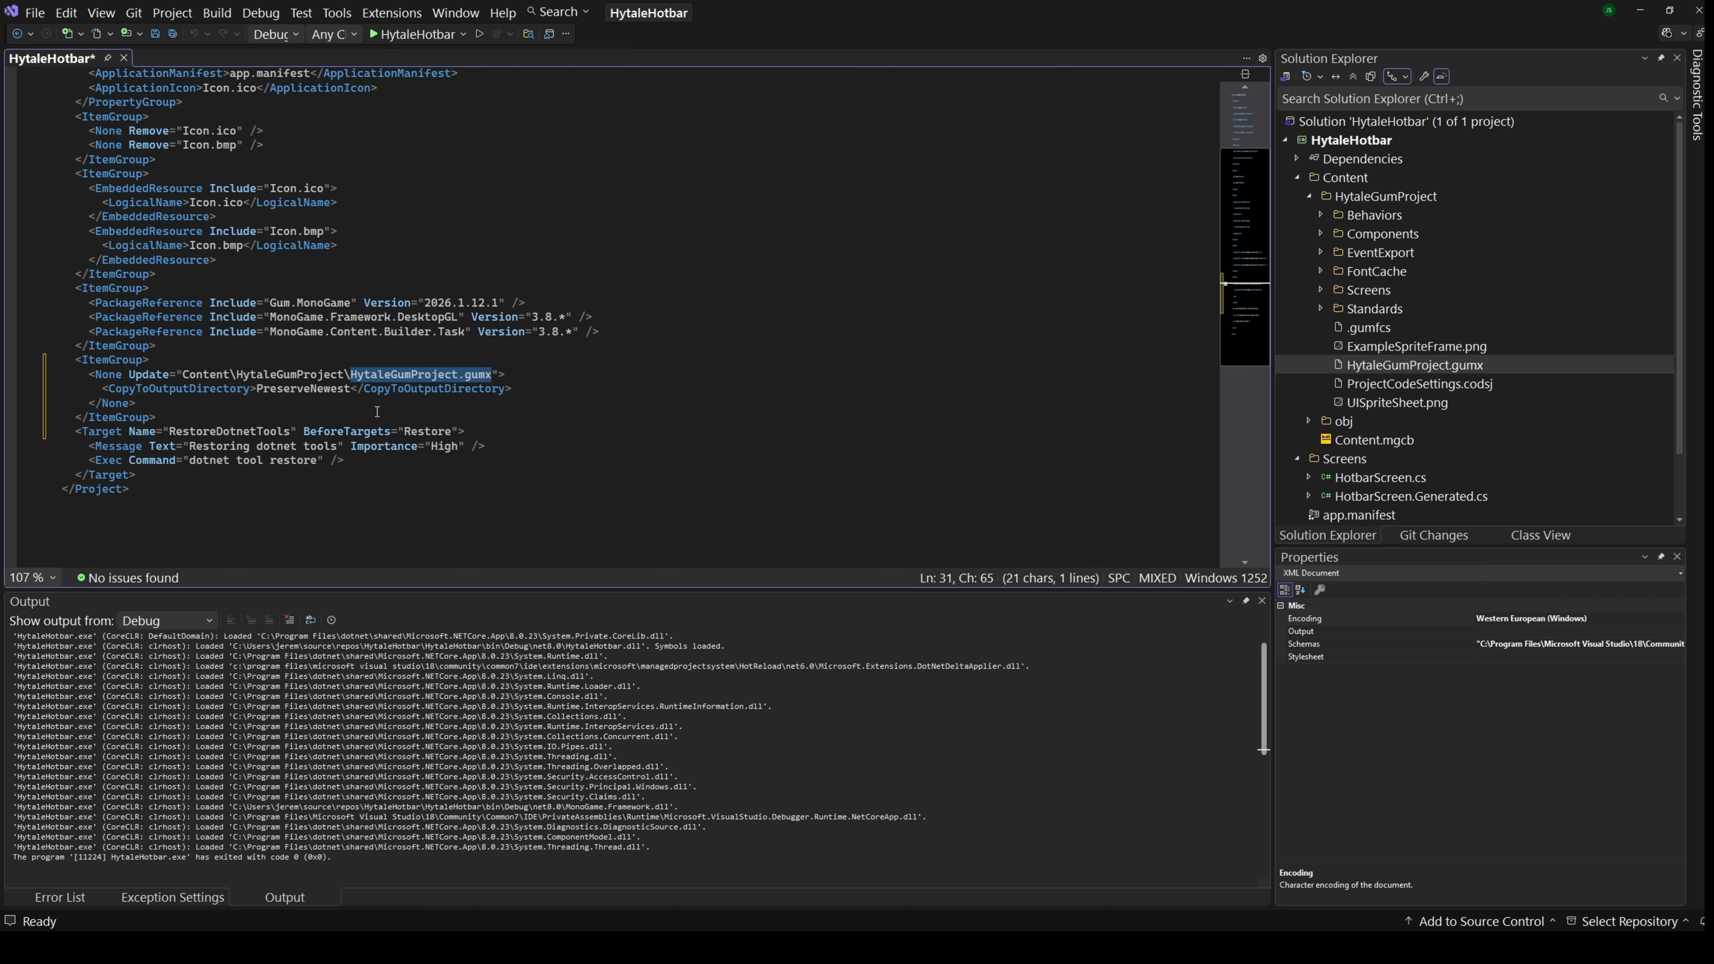
{"action": "left_click_drag", "start_coordinate": [349, 389], "coordinate": [257, 389]}
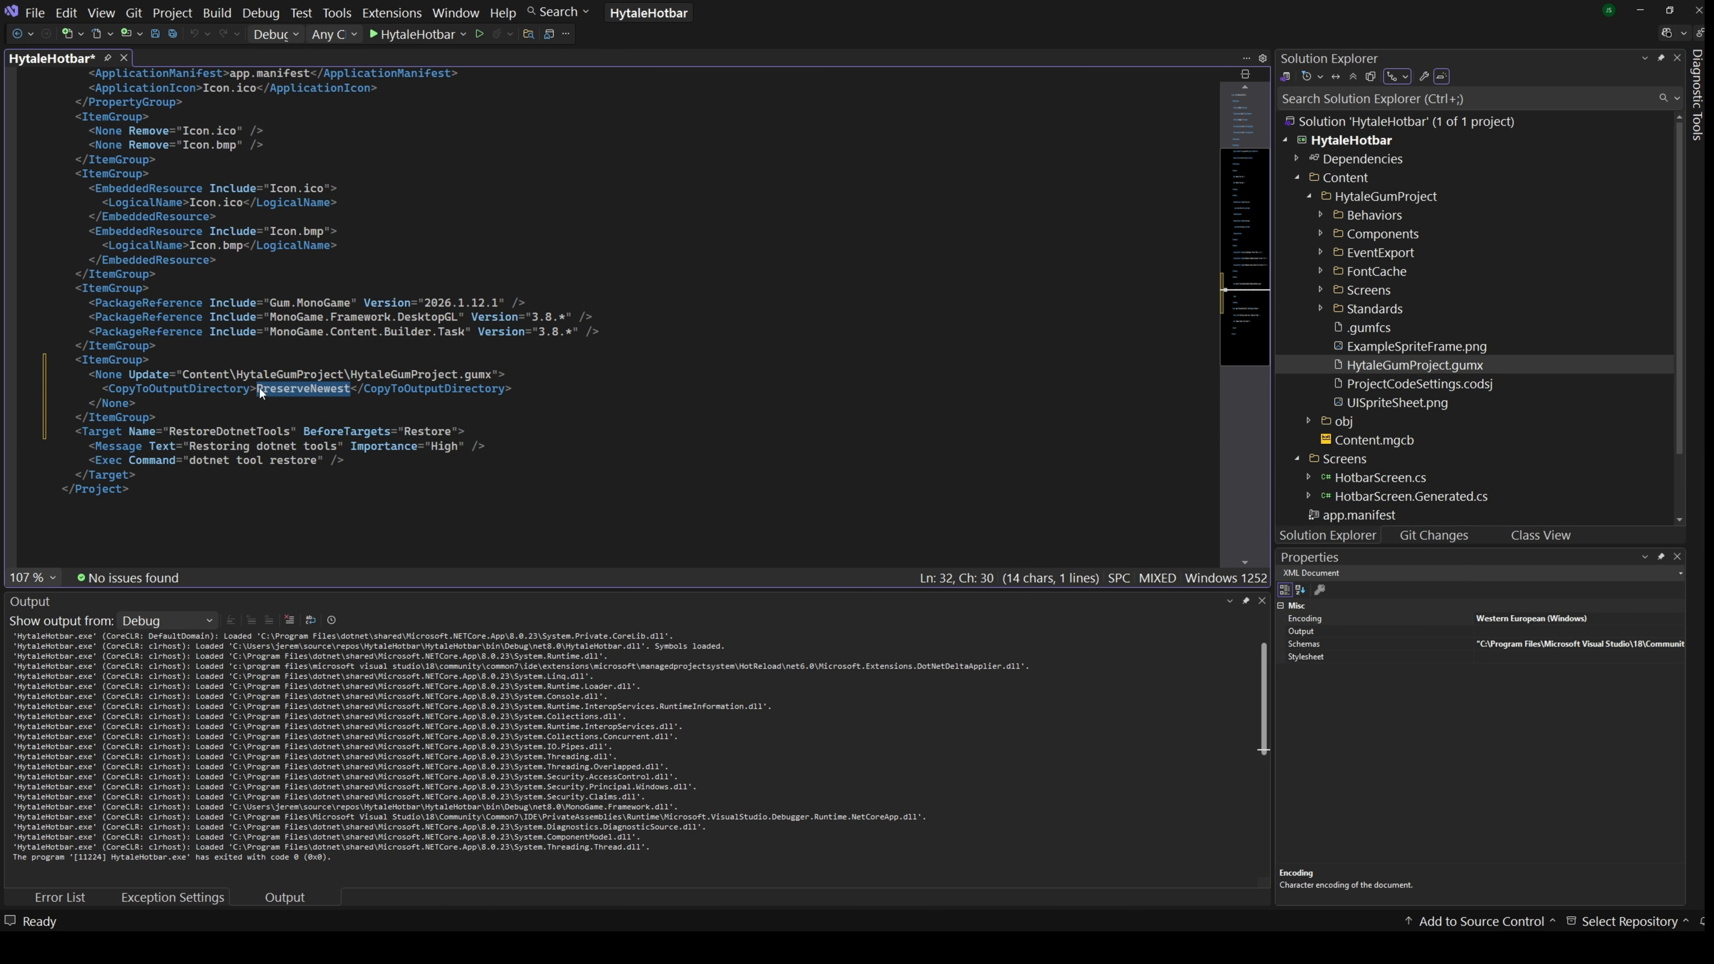
{"action": "key", "text": "ctrl+s"}
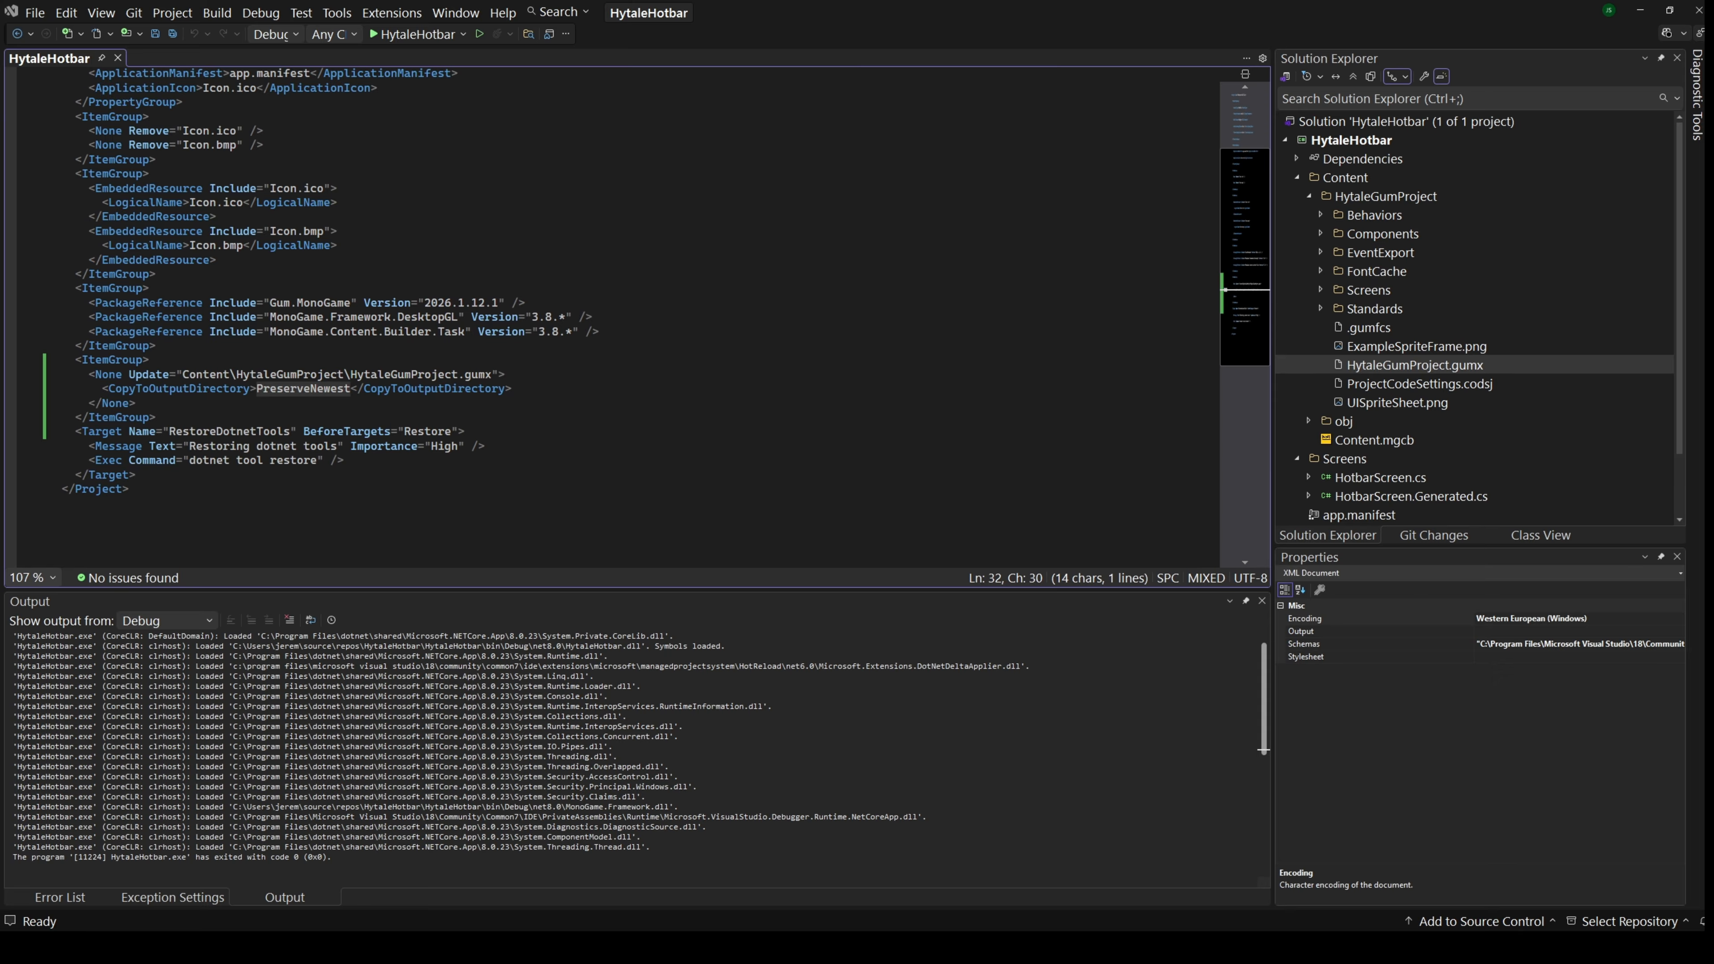
- Change the None Update path in the project file to Content\HytaleGumProject\**\*.* and save the file
{"action": "left_click", "coordinate": [402, 472]}
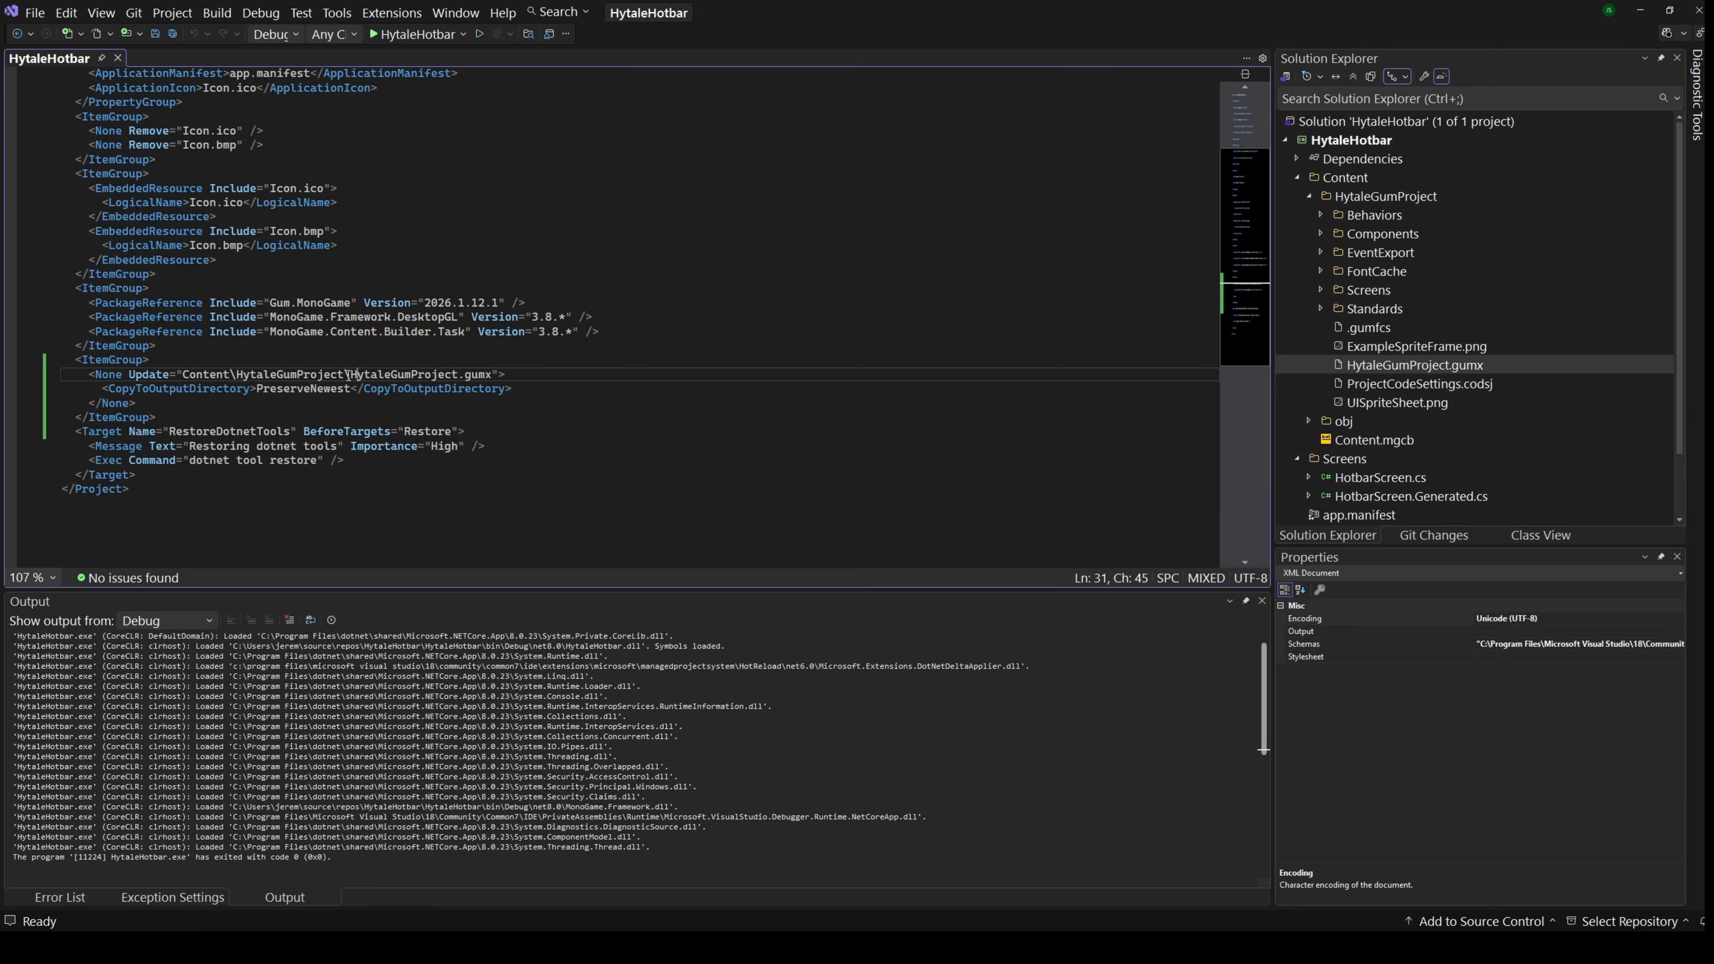
{"action": "left_click_drag", "start_coordinate": [350, 376], "coordinate": [491, 379]}
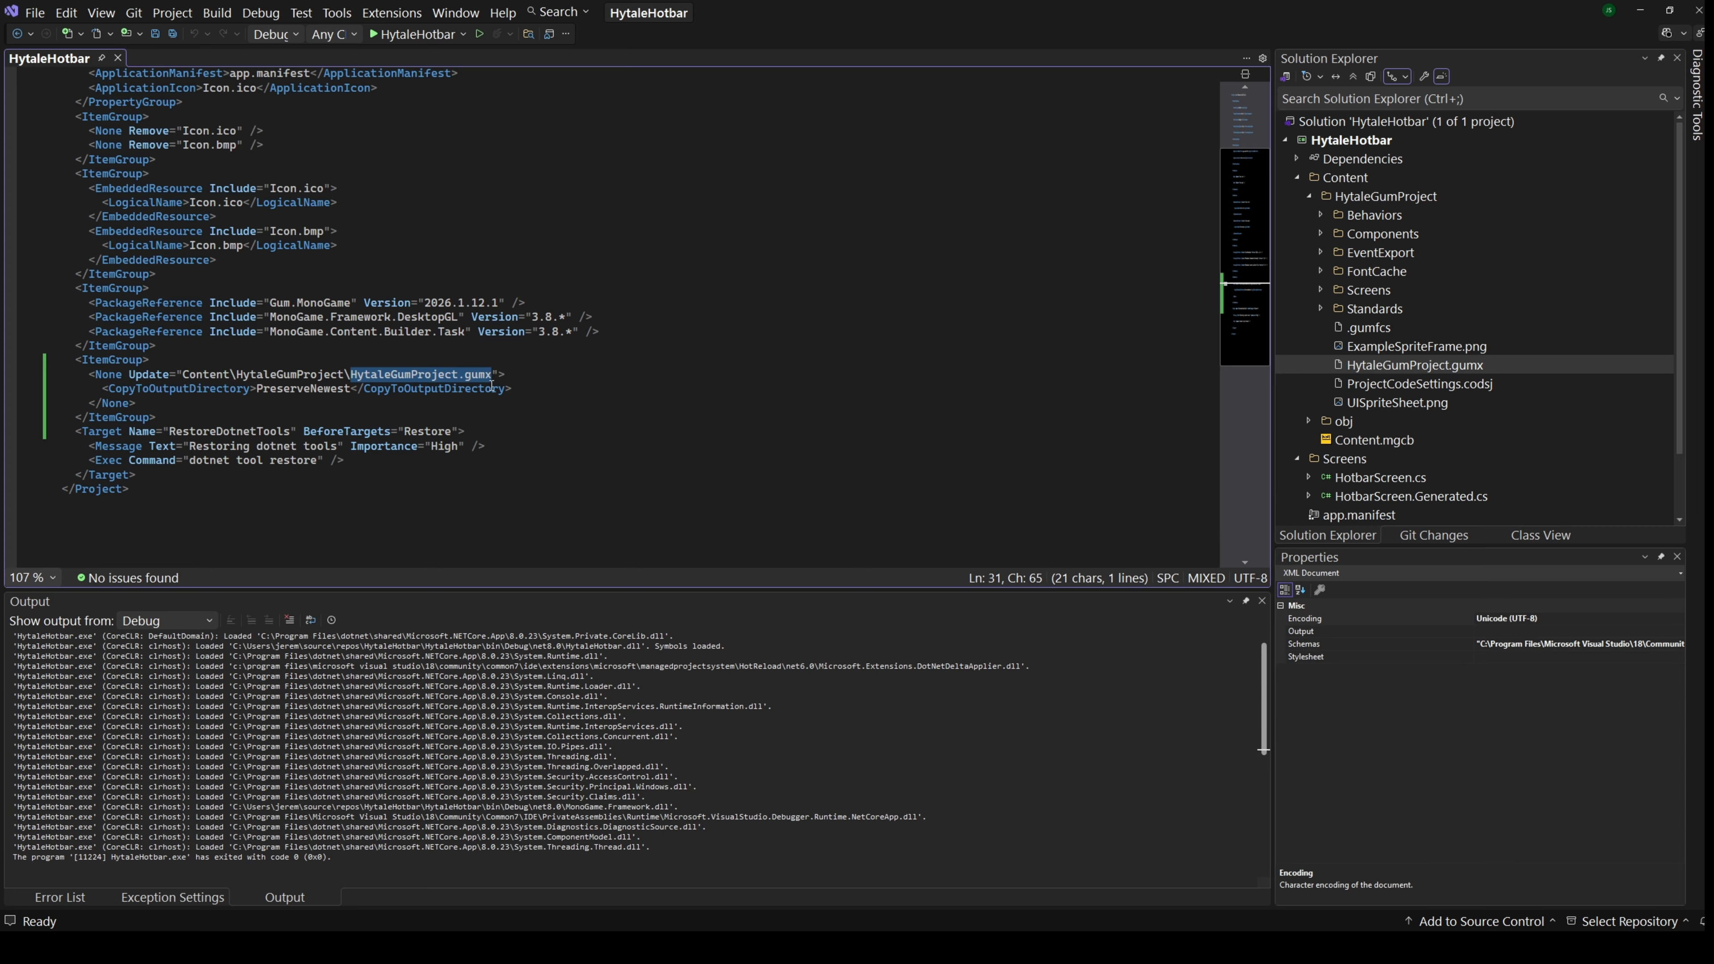
{"action": "type", "text": "**"}
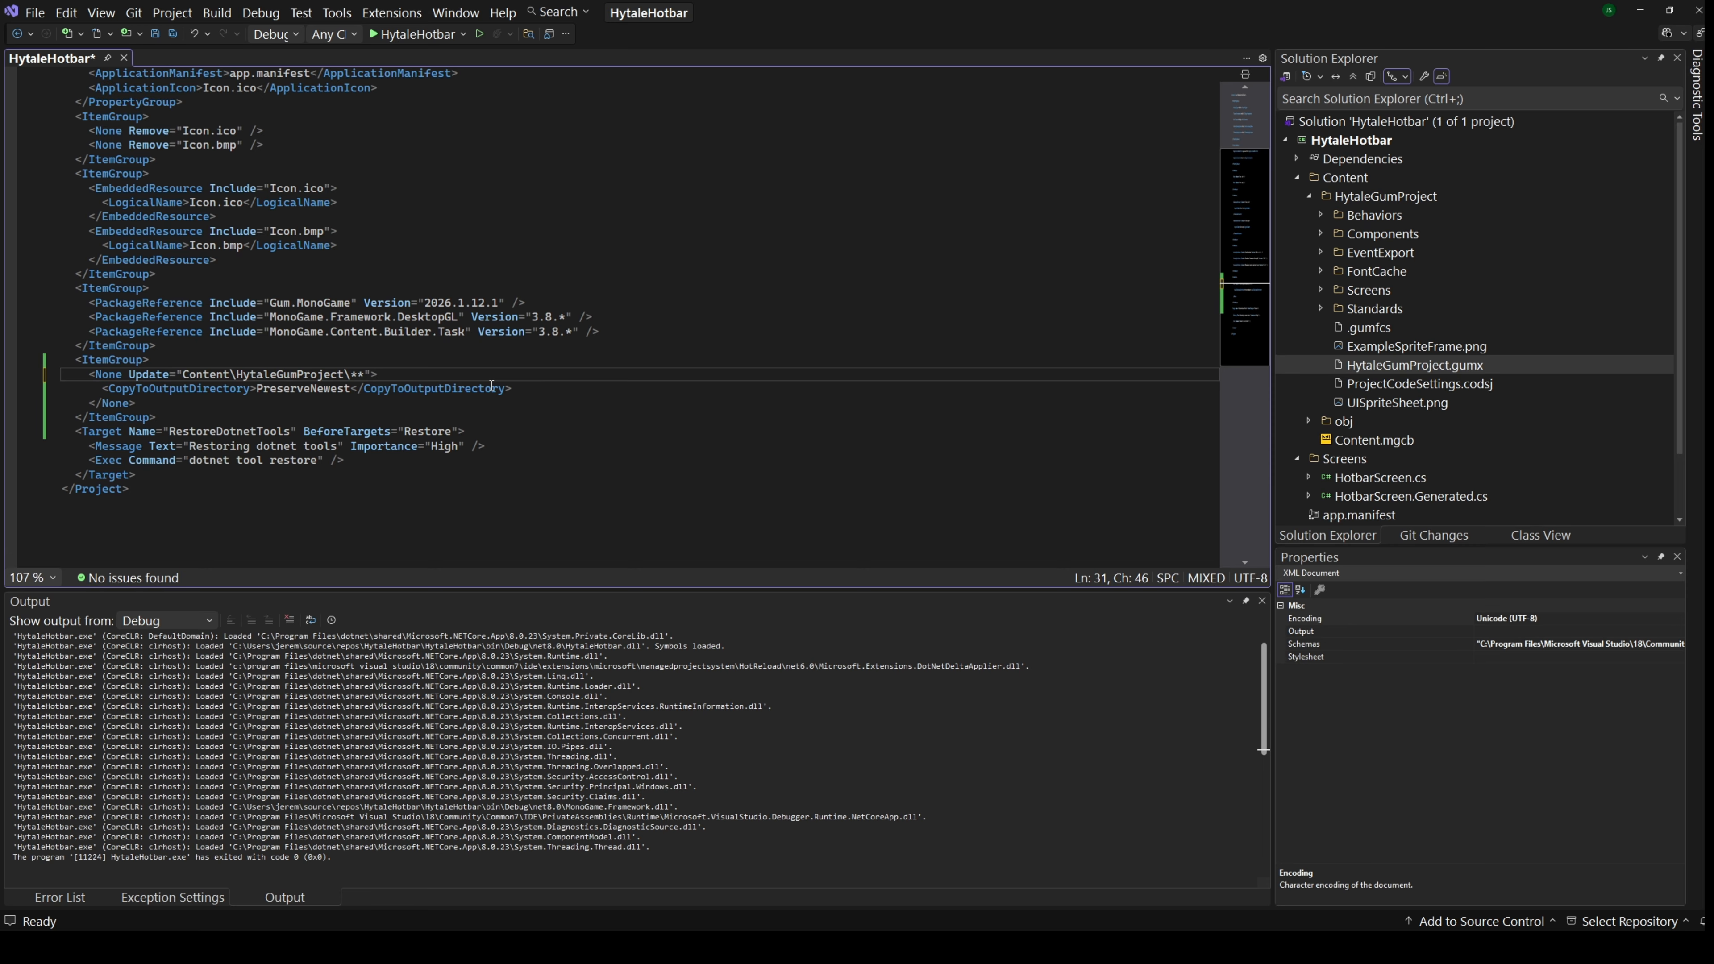
{"action": "type", "text": "\\*.*"}
{"action": "left_click", "coordinate": [413, 345]}
{"action": "key", "text": "ctrl+s"}
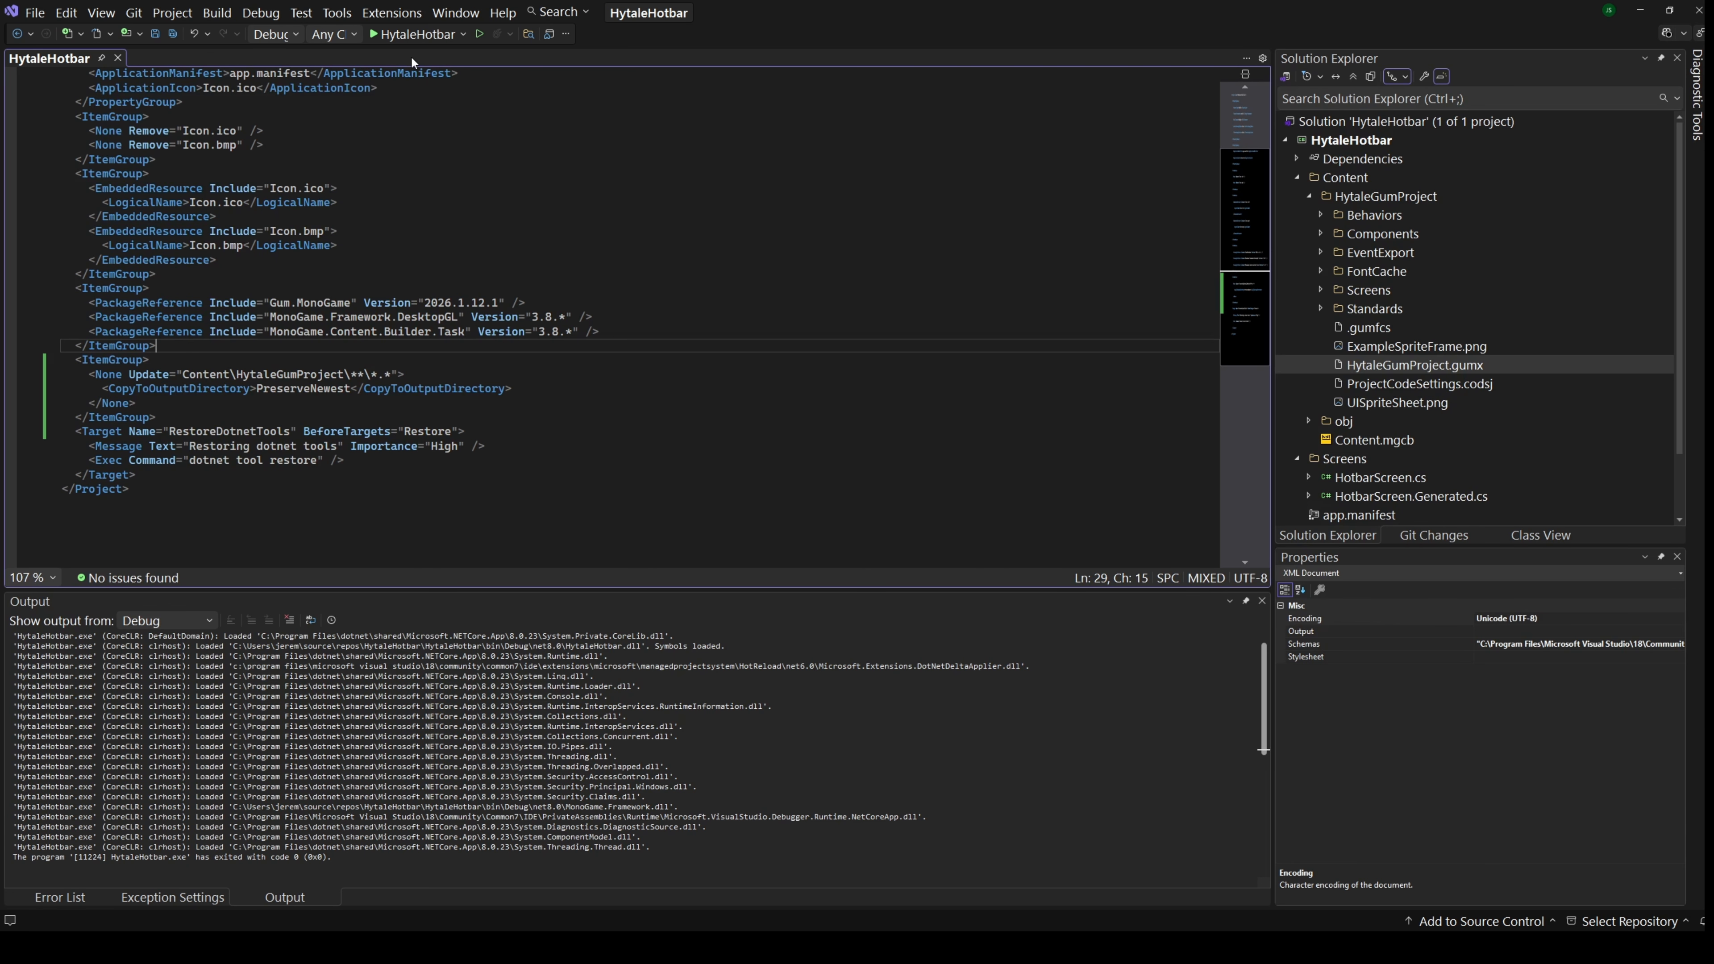
- Run and close the HytaleHotbar game, and open the inner HytaleHotbar project folder in File Explorer
{"action": "left_click", "coordinate": [404, 34]}
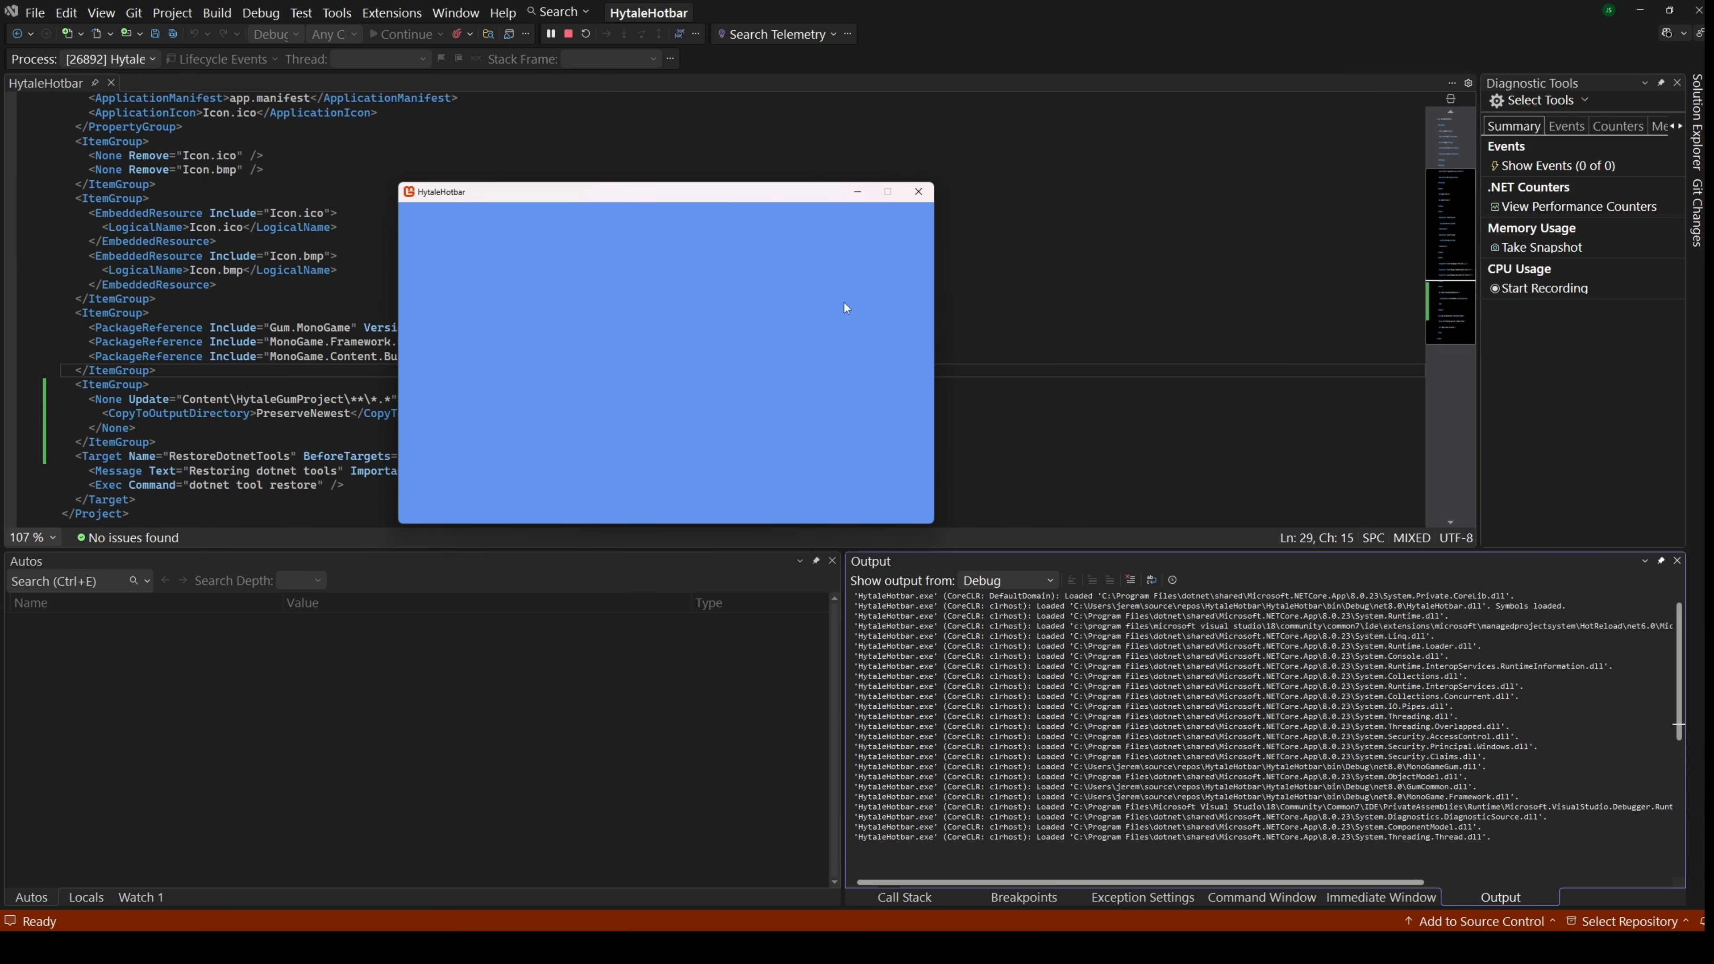
{"action": "left_click", "coordinate": [917, 191]}
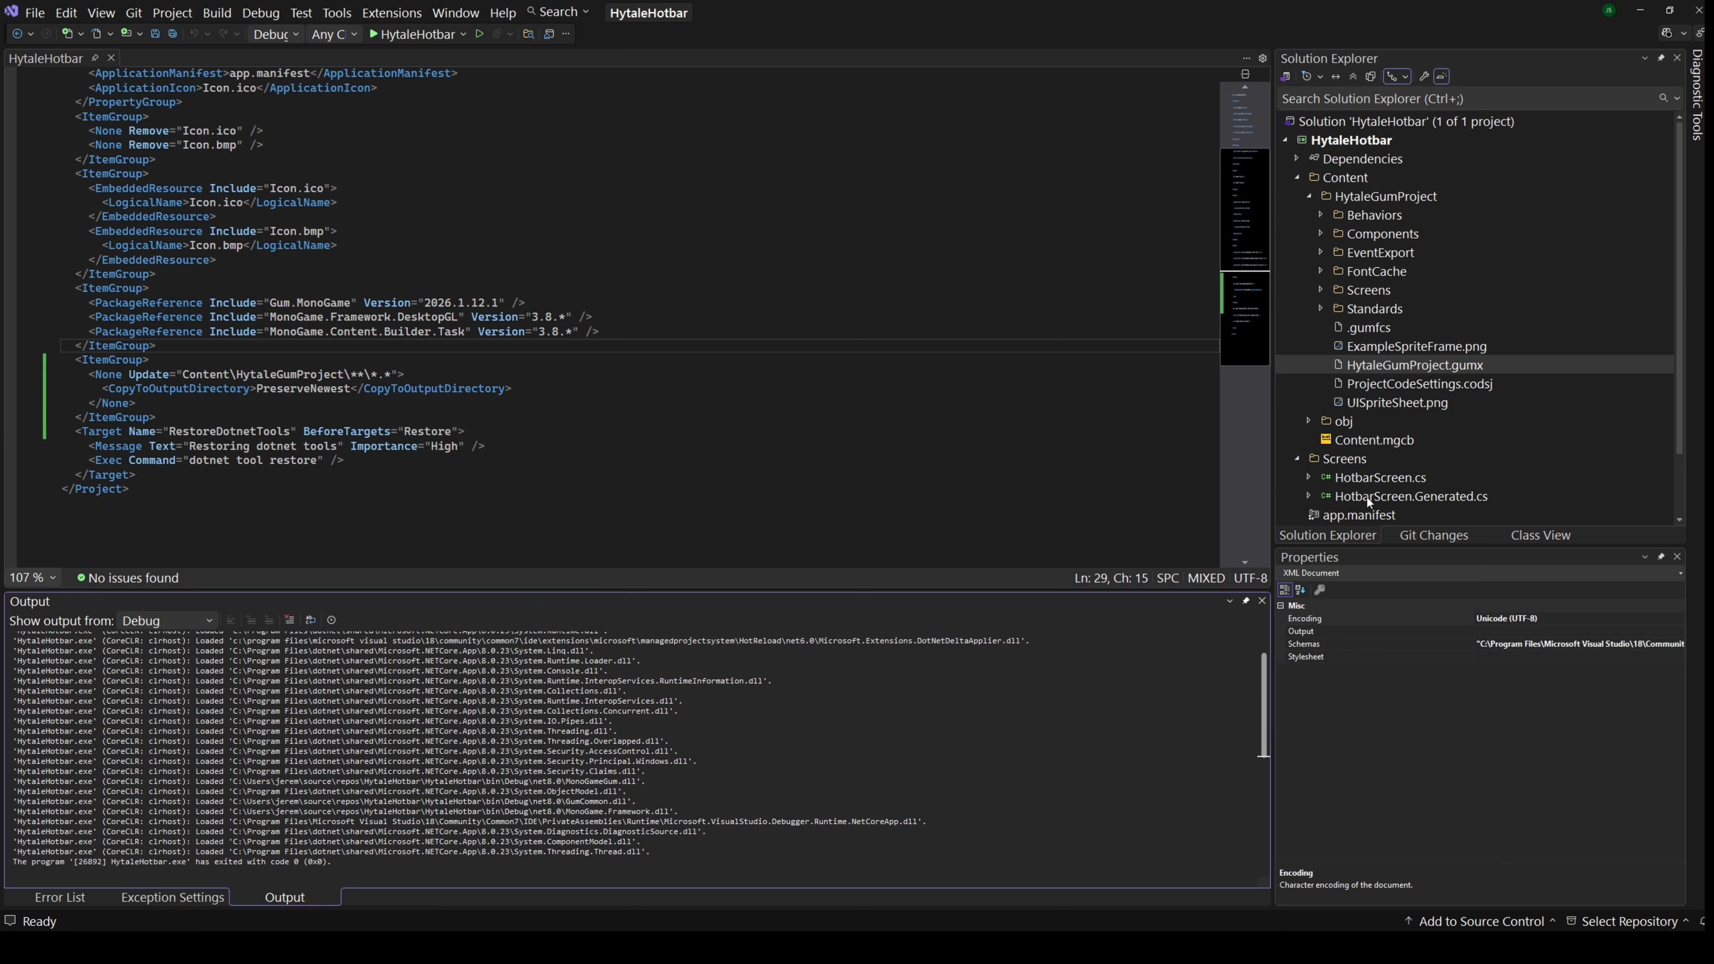
{"action": "scroll", "coordinate": [1368, 501], "scroll_direction": "down", "scroll_amount": 2}
{"action": "right_click", "coordinate": [1353, 403]}
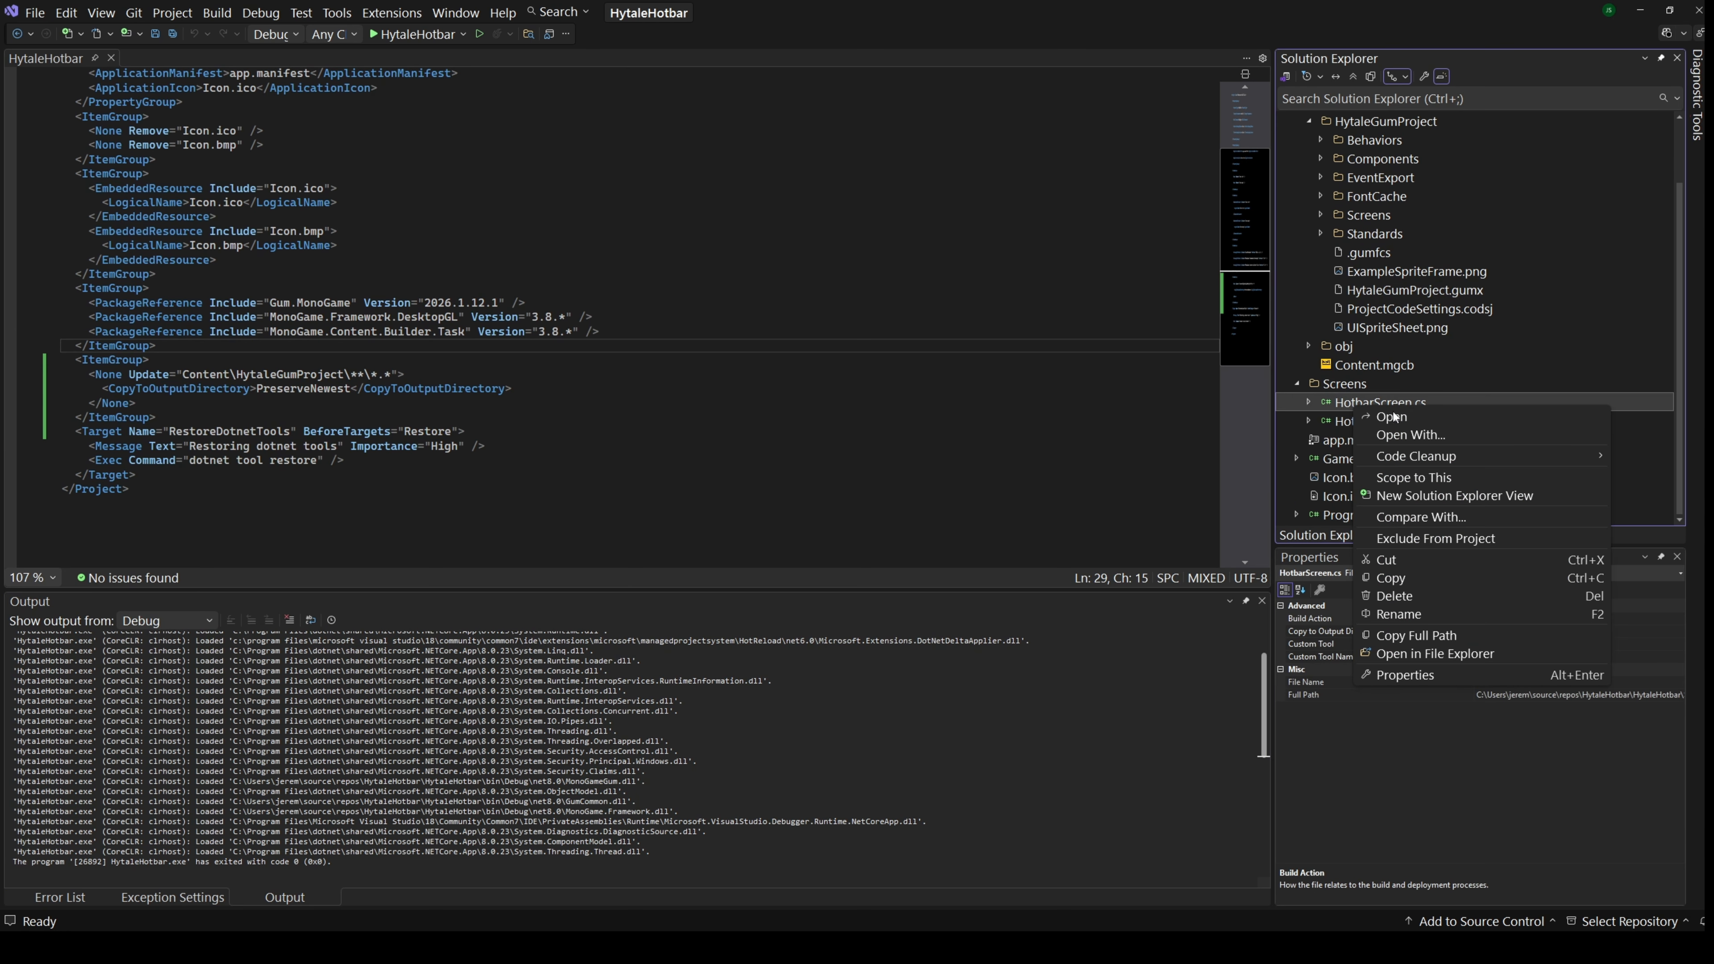
{"action": "left_click", "coordinate": [1415, 655]}
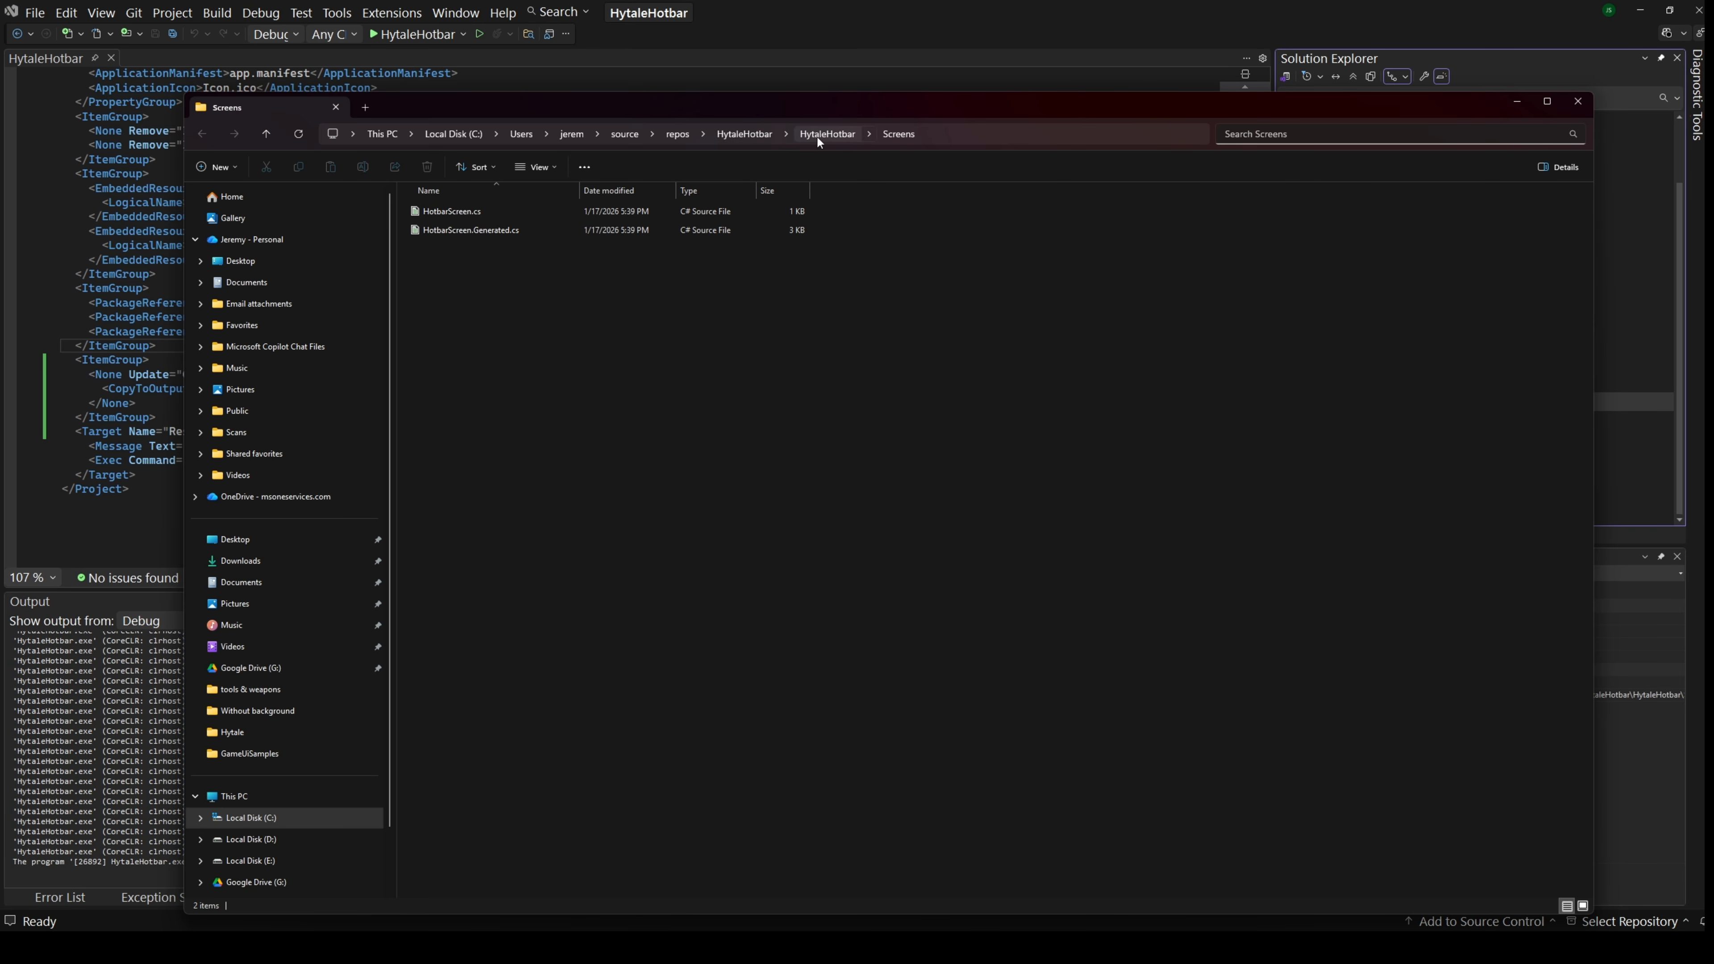
{"action": "left_click", "coordinate": [815, 133]}
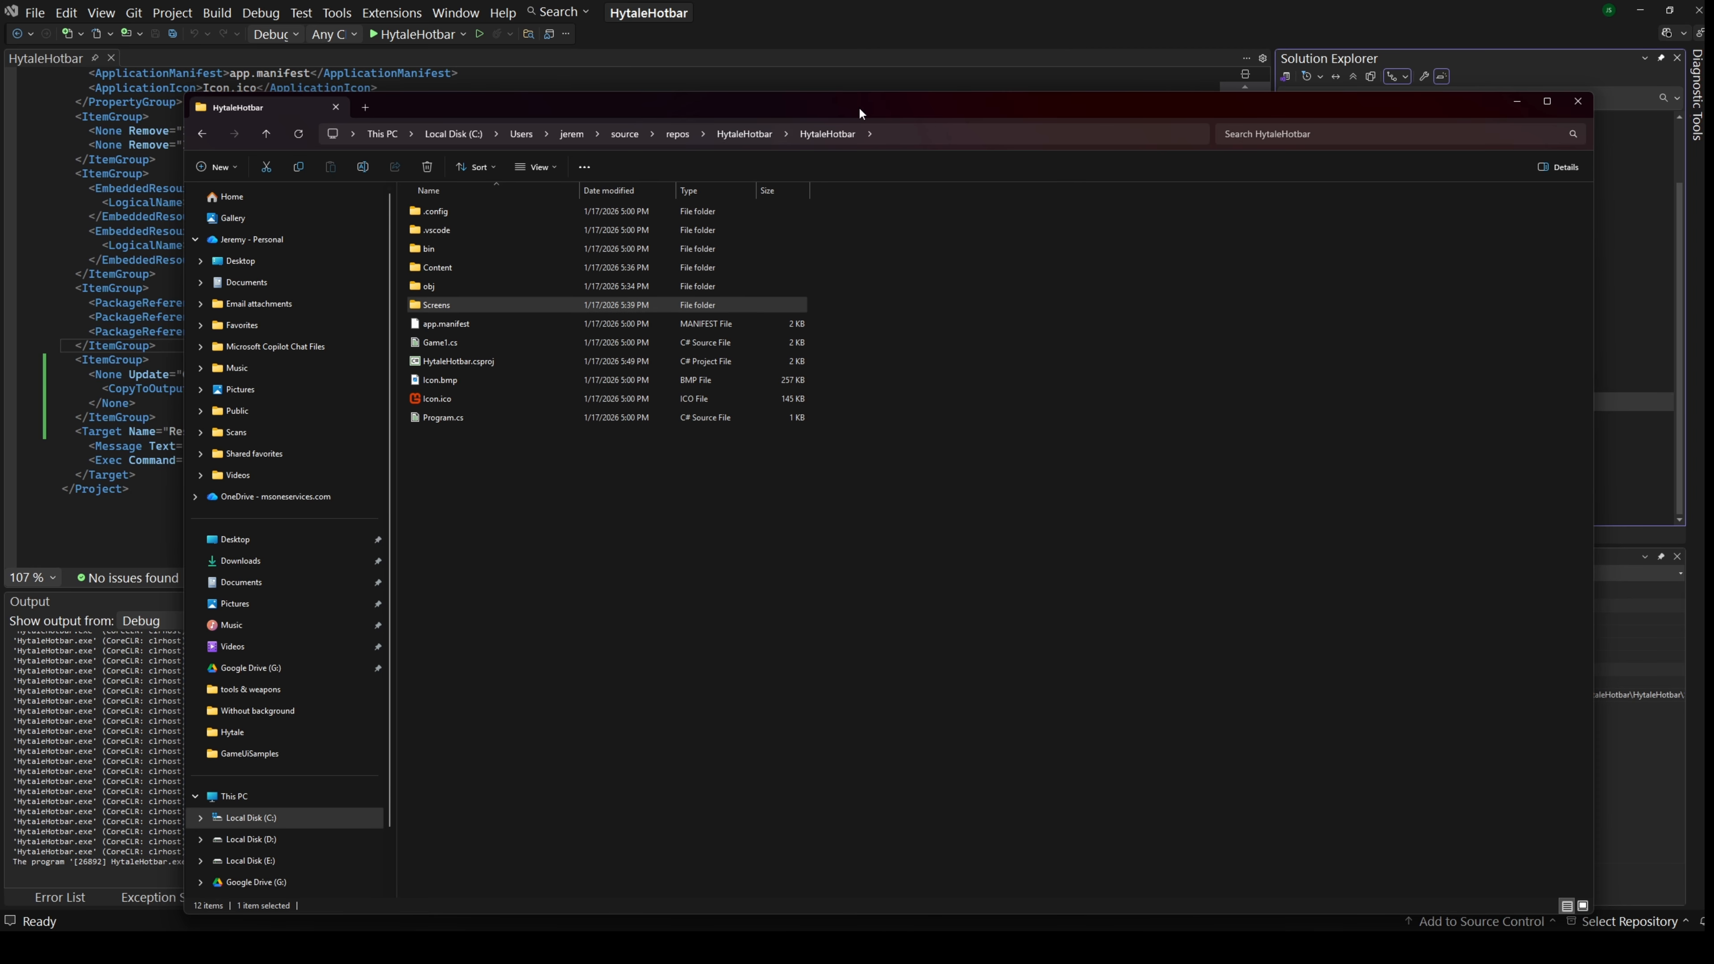
- Browse the build output through bin\Debug\net8.0\Content to the HytaleGumProject folder to check the copied Gum files
{"action": "left_click", "coordinate": [429, 251]}
{"action": "double_click", "coordinate": [427, 252]}
{"action": "double_click", "coordinate": [439, 213]}
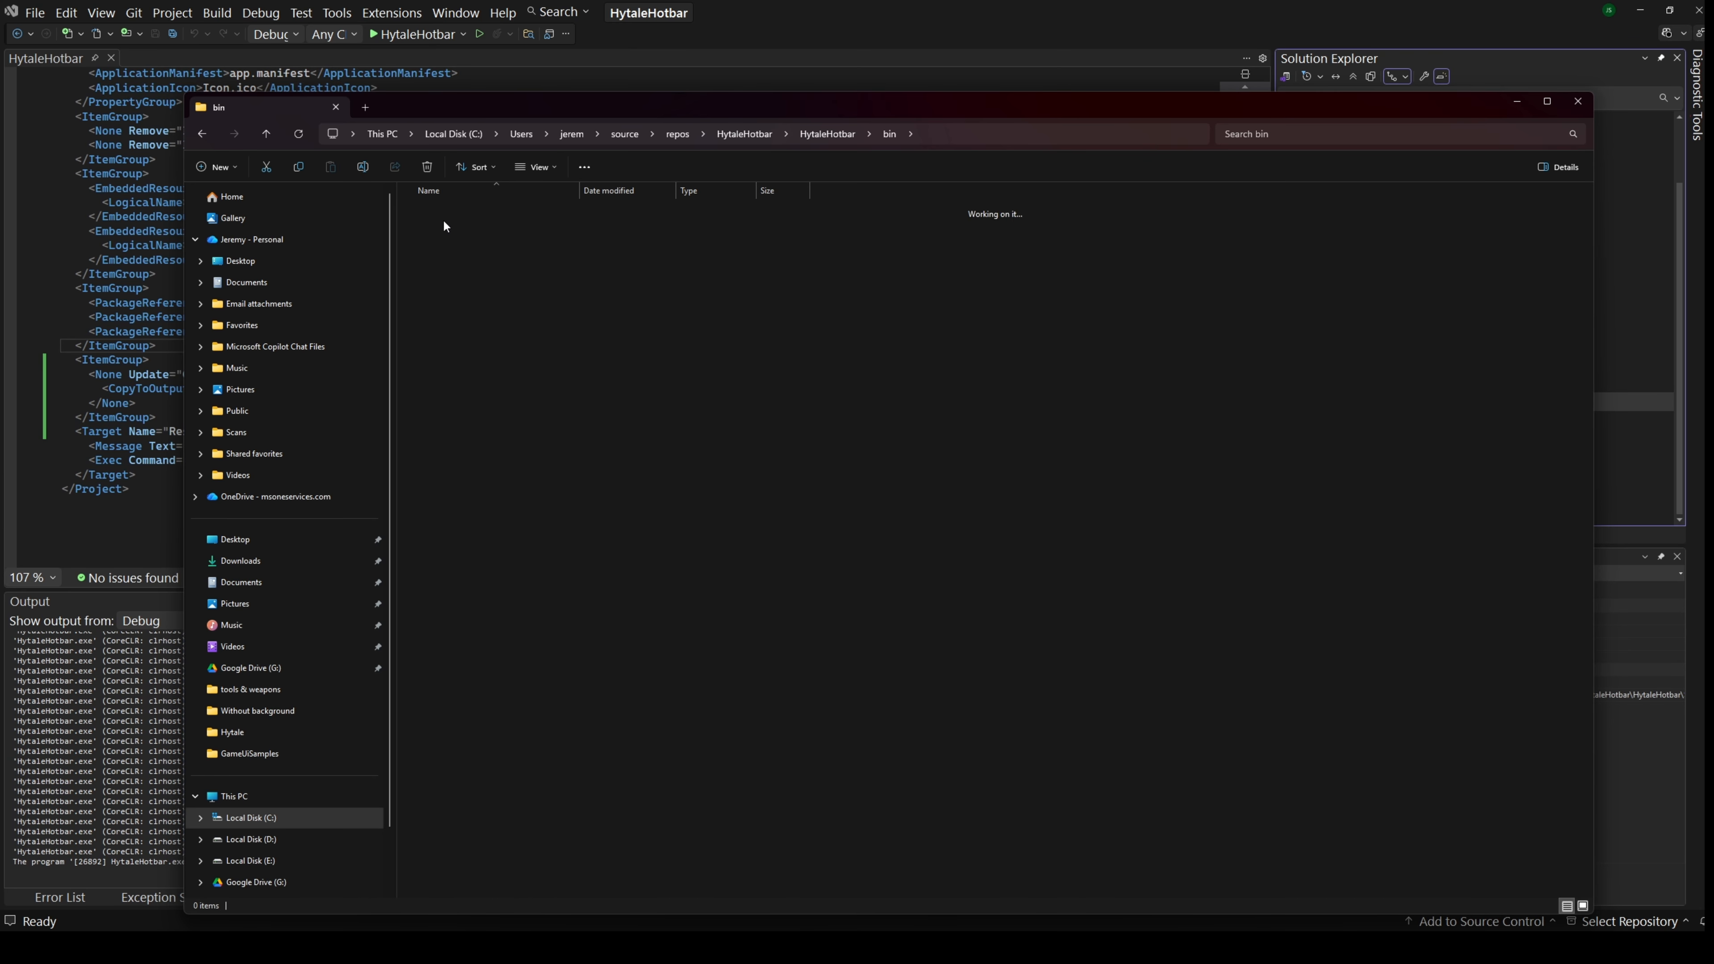
{"action": "double_click", "coordinate": [446, 213]}
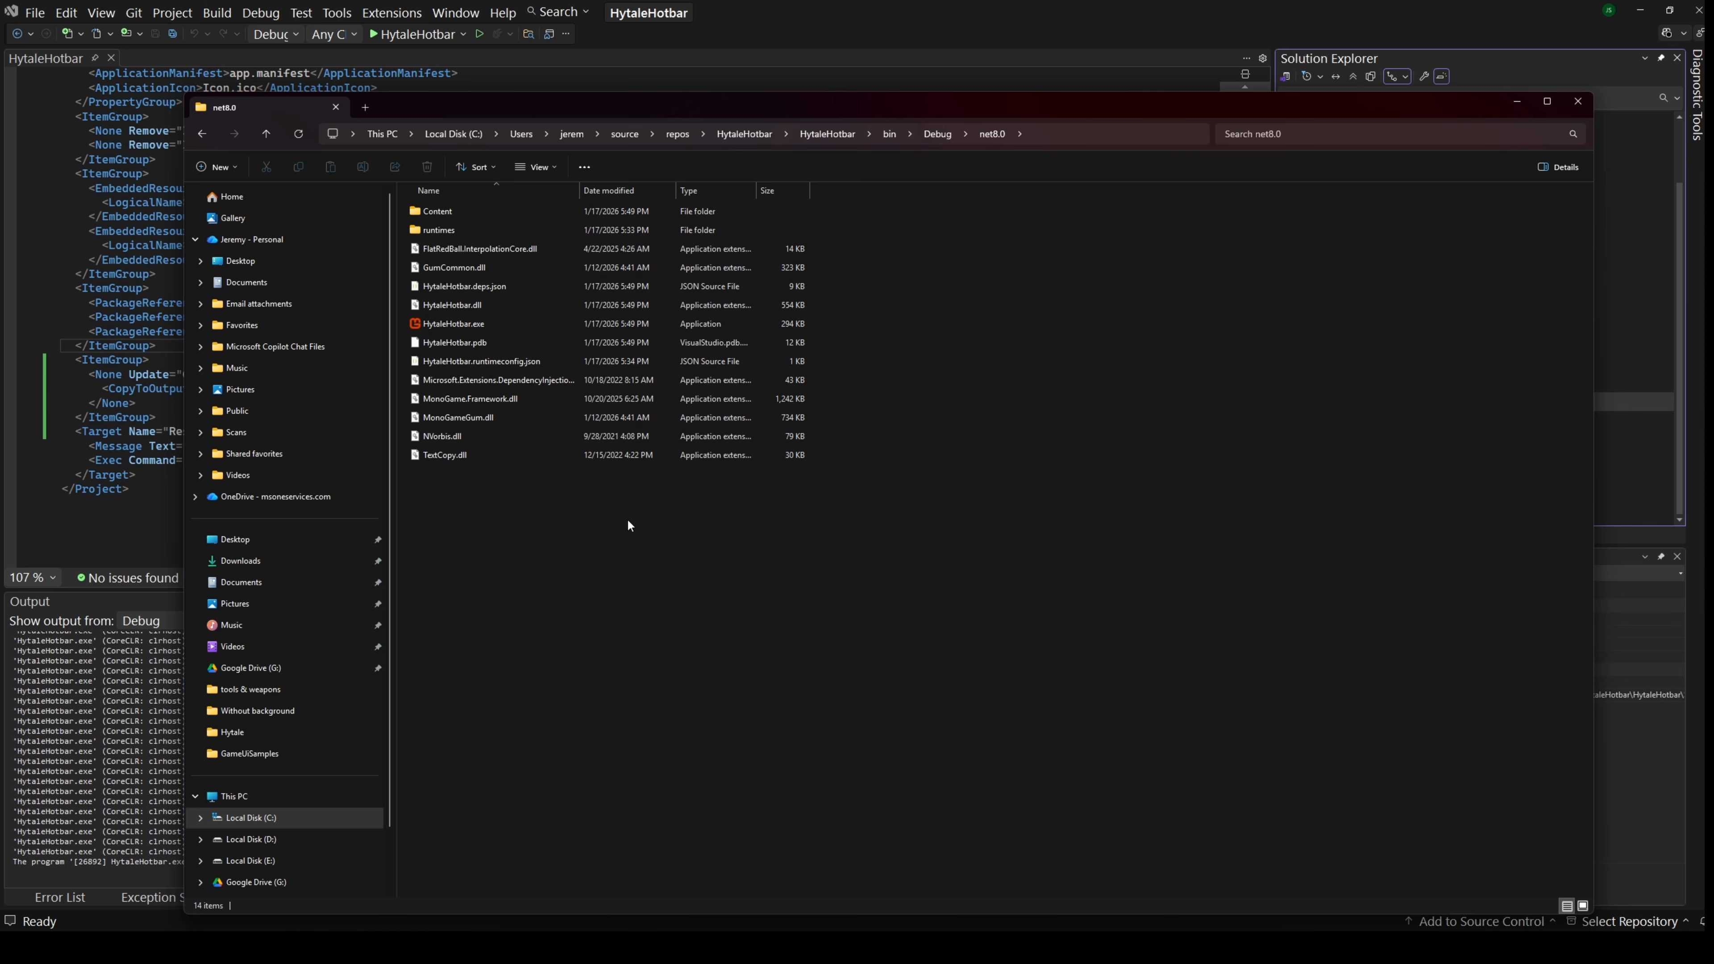
{"action": "left_click_drag", "start_coordinate": [770, 554], "coordinate": [526, 535]}
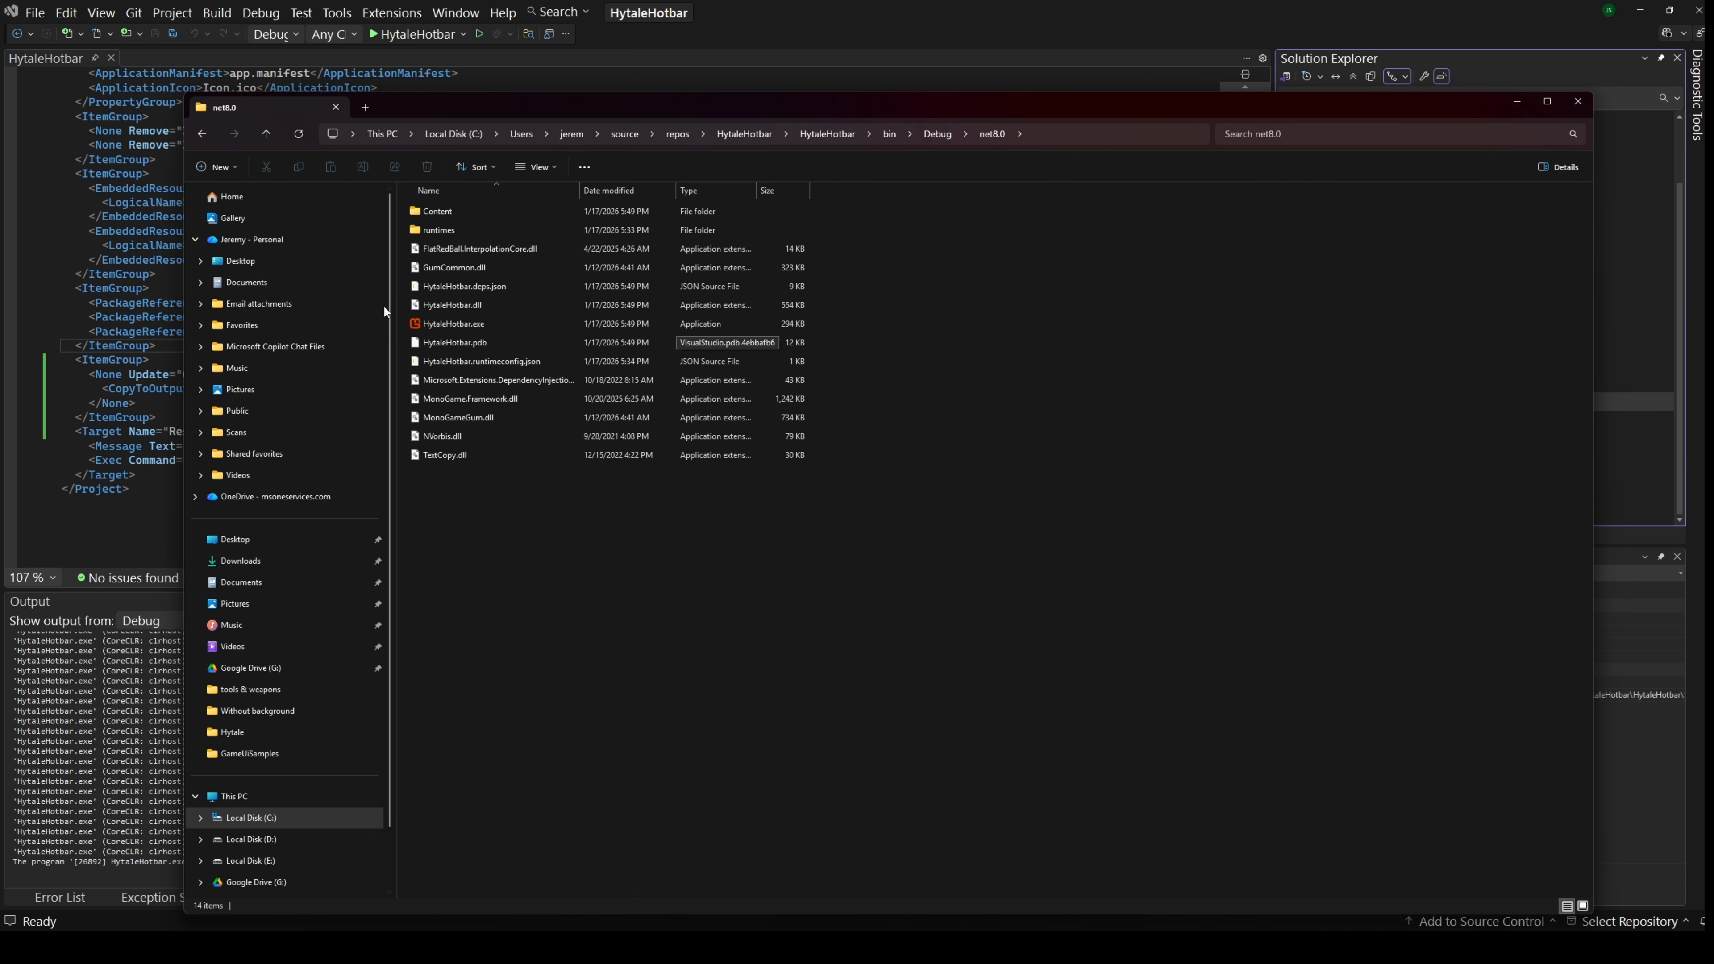
{"action": "double_click", "coordinate": [456, 214]}
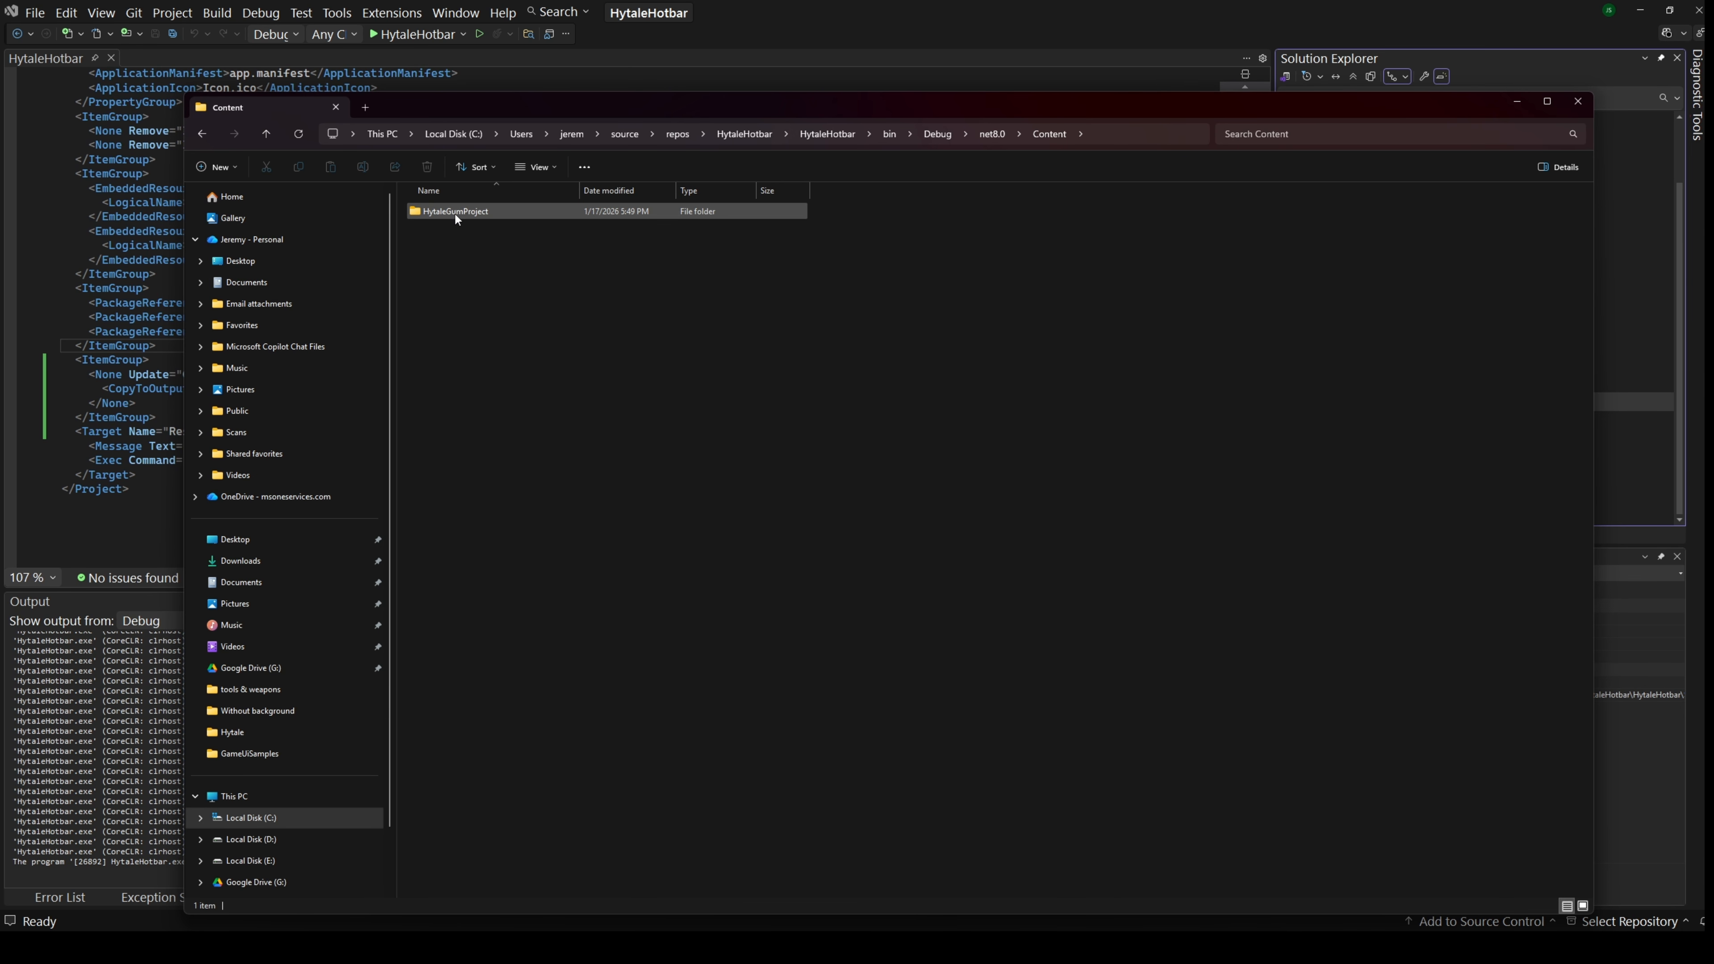
{"action": "double_click", "coordinate": [438, 212]}
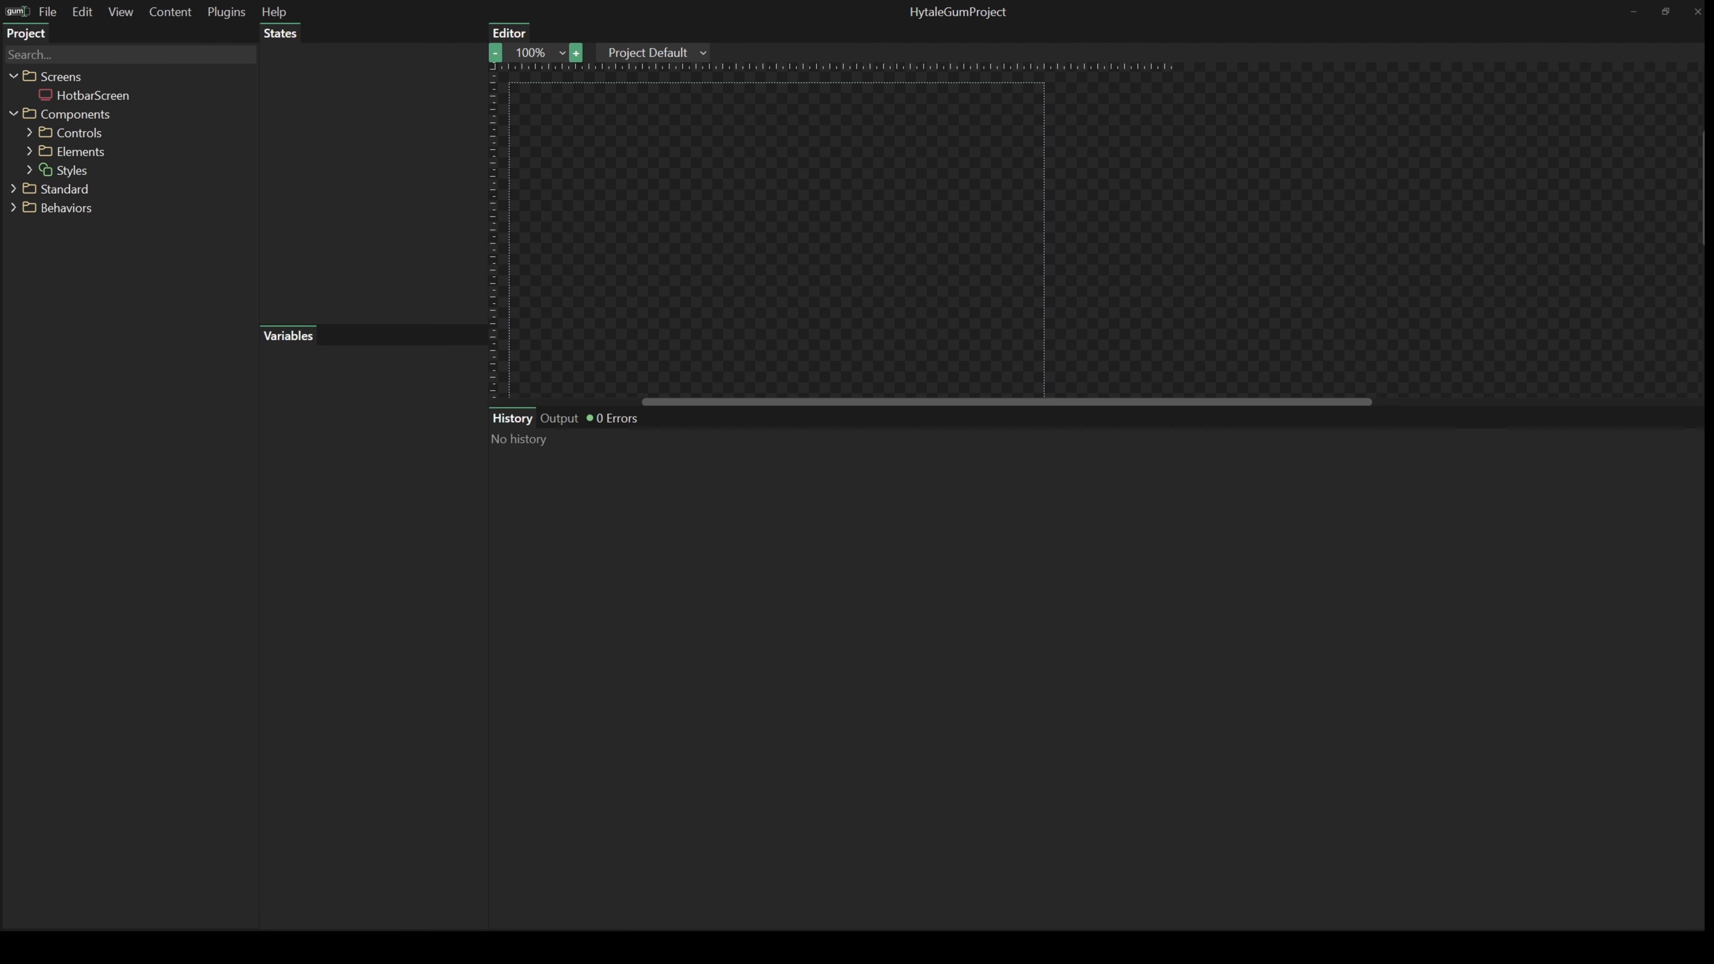
- Switch to Paint and examine the inventory and hotbar layout in Hytale_reference.png
{"action": "key", "text": "alt+Tab"}
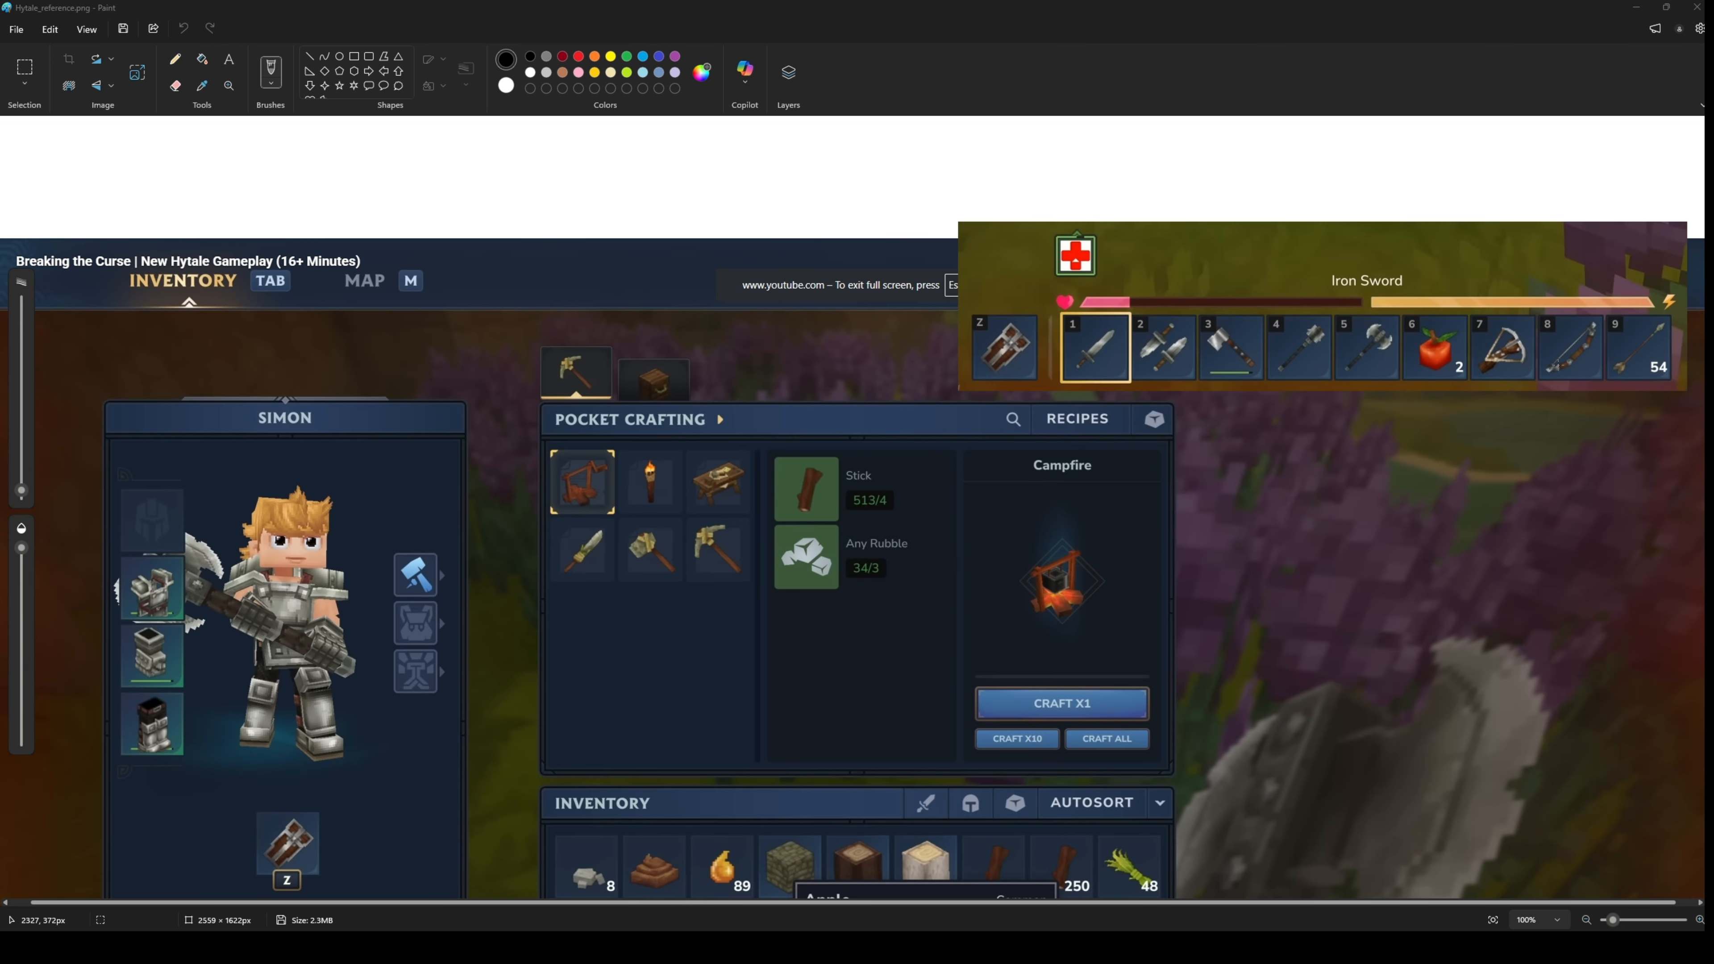
{"action": "scroll", "coordinate": [1672, 162], "scroll_direction": "down", "scroll_amount": 1}
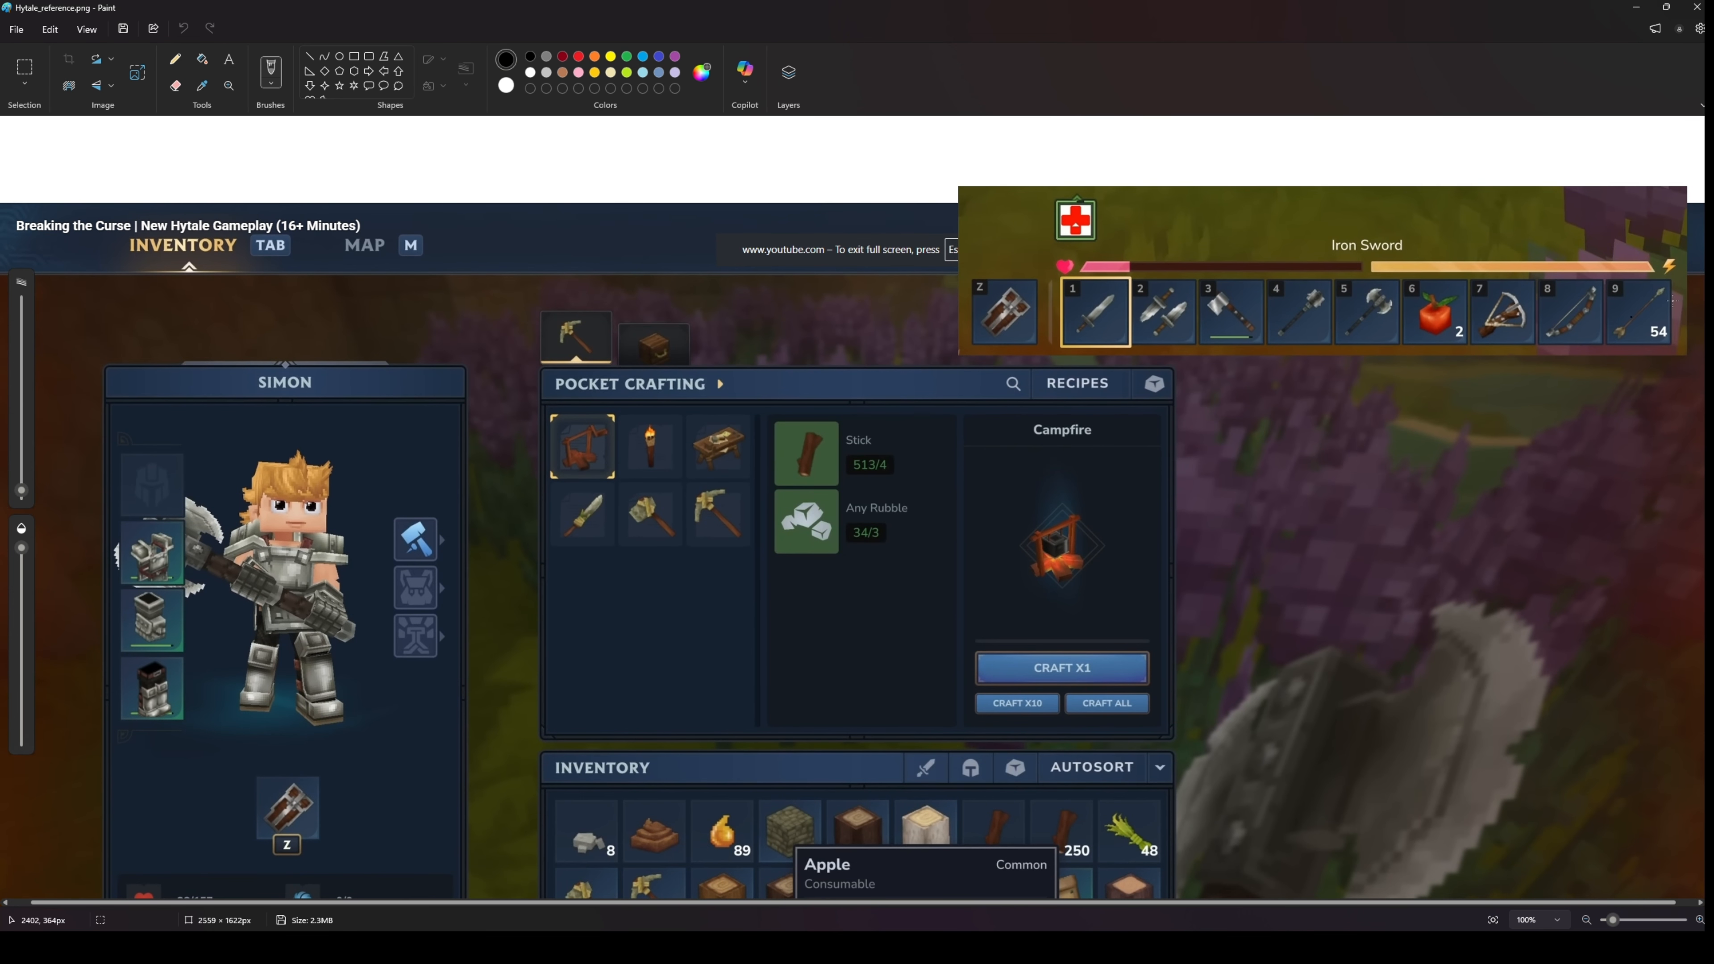
{"action": "scroll", "coordinate": [1135, 365], "scroll_direction": "up", "scroll_amount": 1}
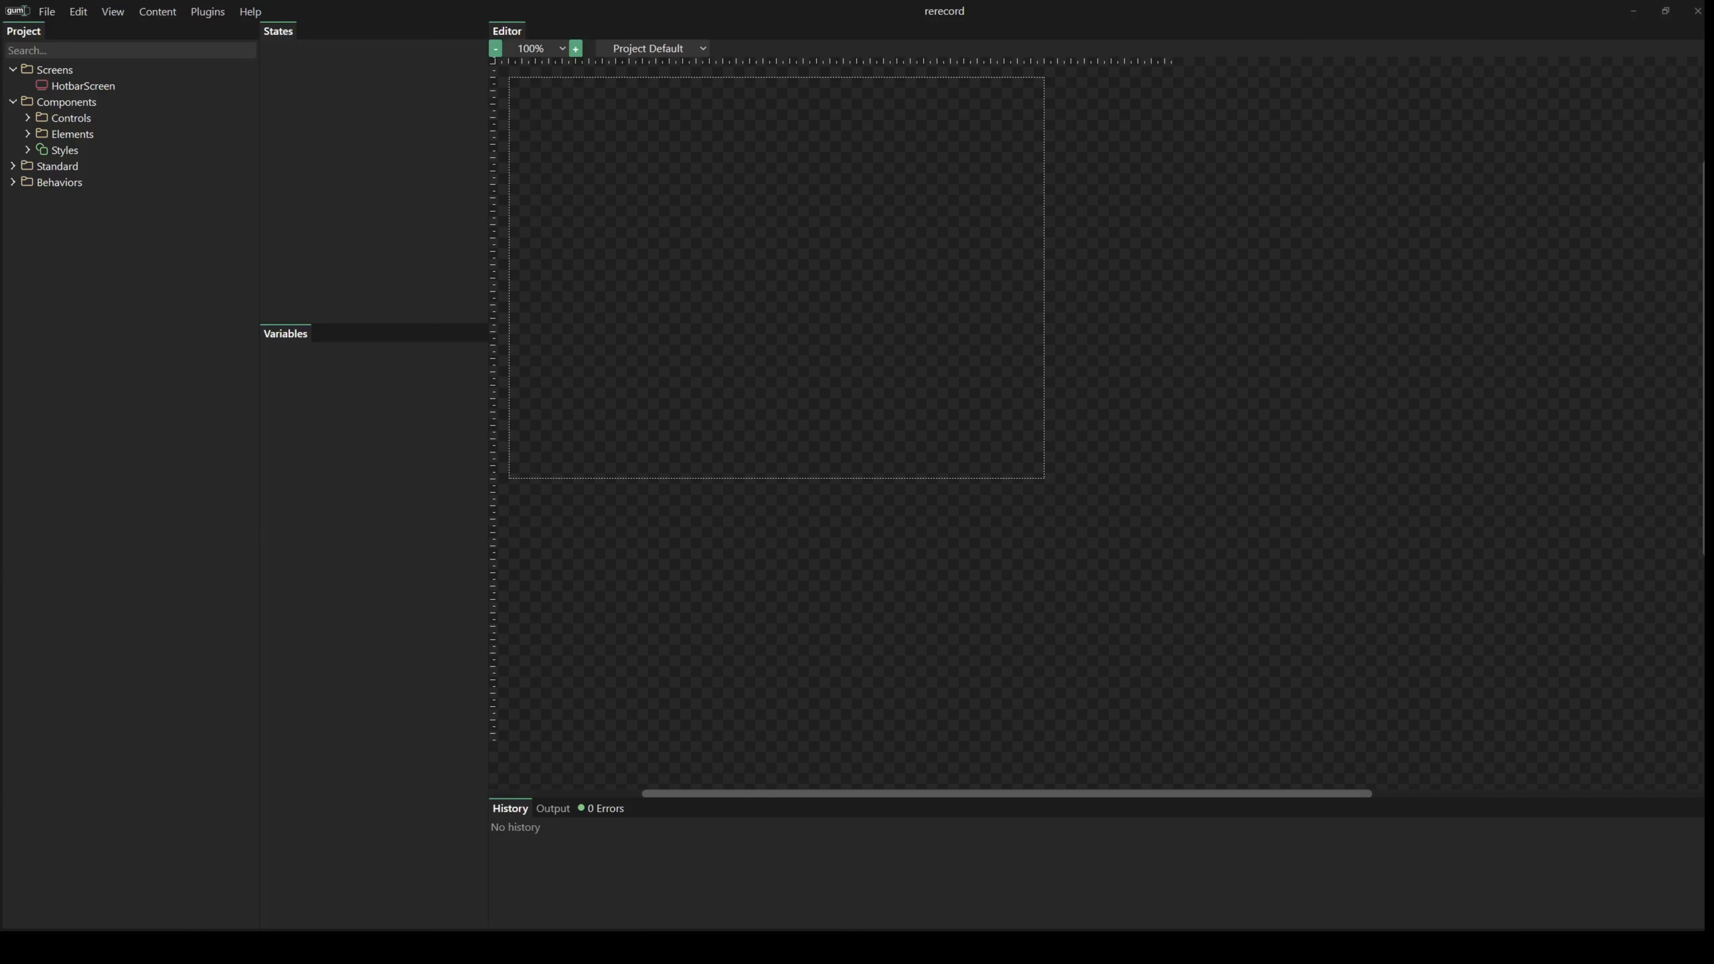
- Add a folder named Hytale under Components in the Gum project
{"action": "left_click", "coordinate": [141, 335]}
{"action": "left_click", "coordinate": [80, 103]}
{"action": "right_click", "coordinate": [80, 103]}
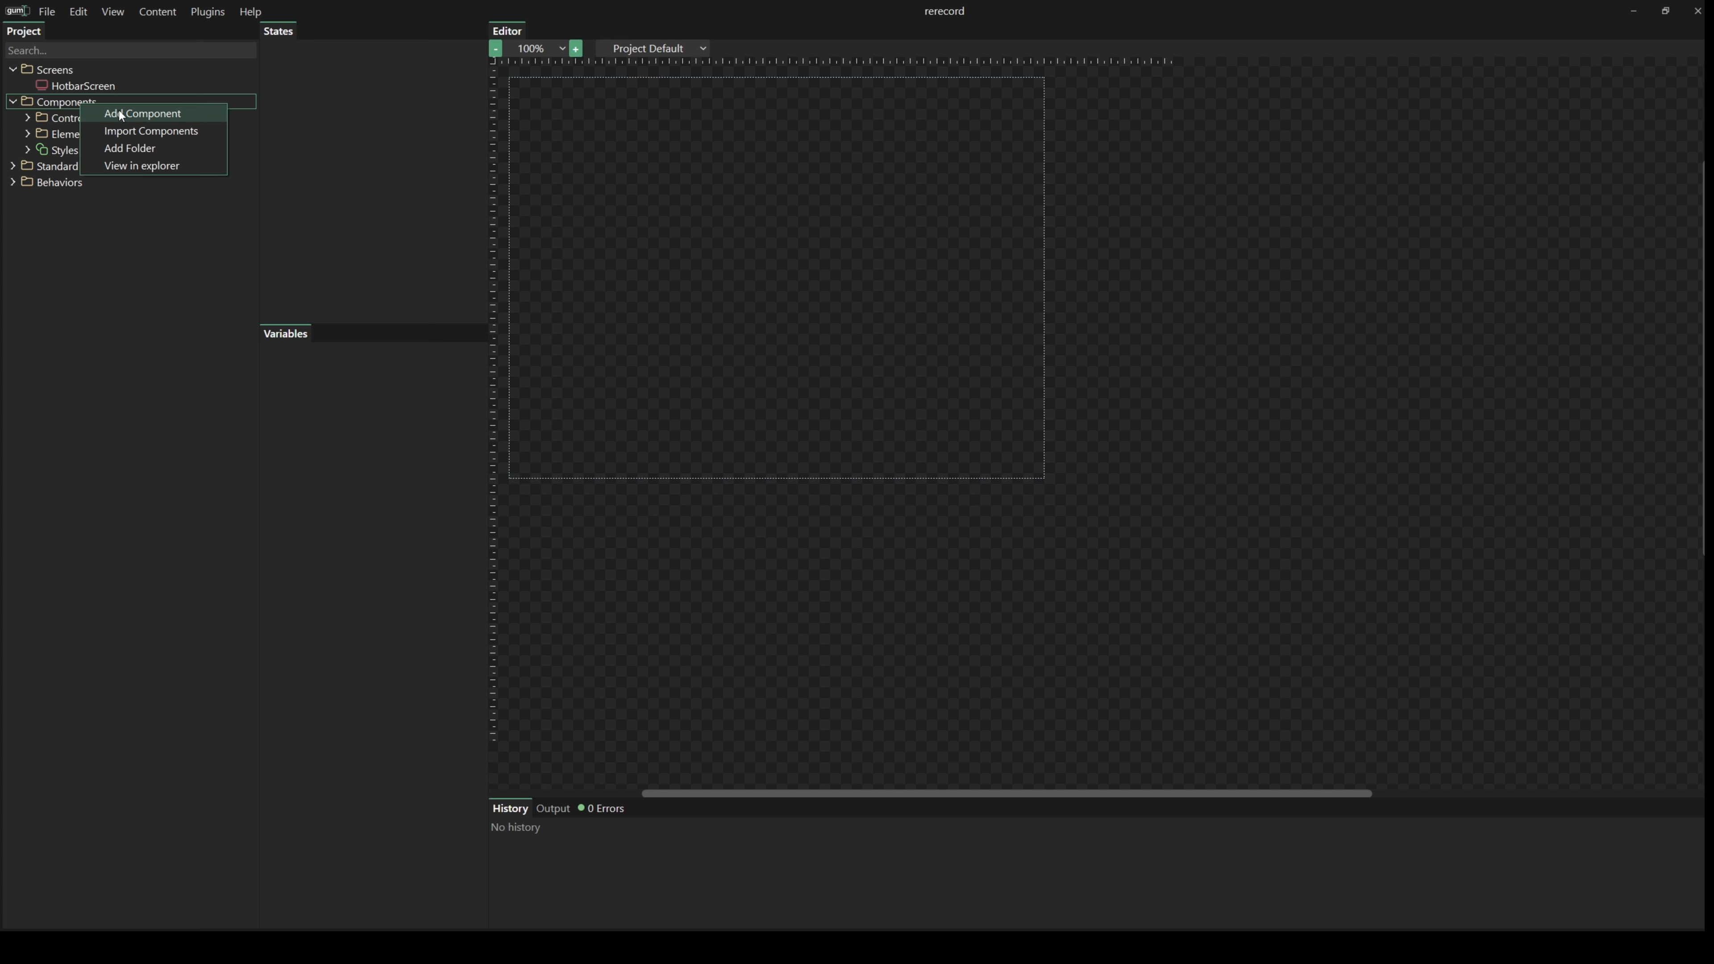
{"action": "left_click", "coordinate": [128, 148]}
{"action": "type", "text": "Hytale"}
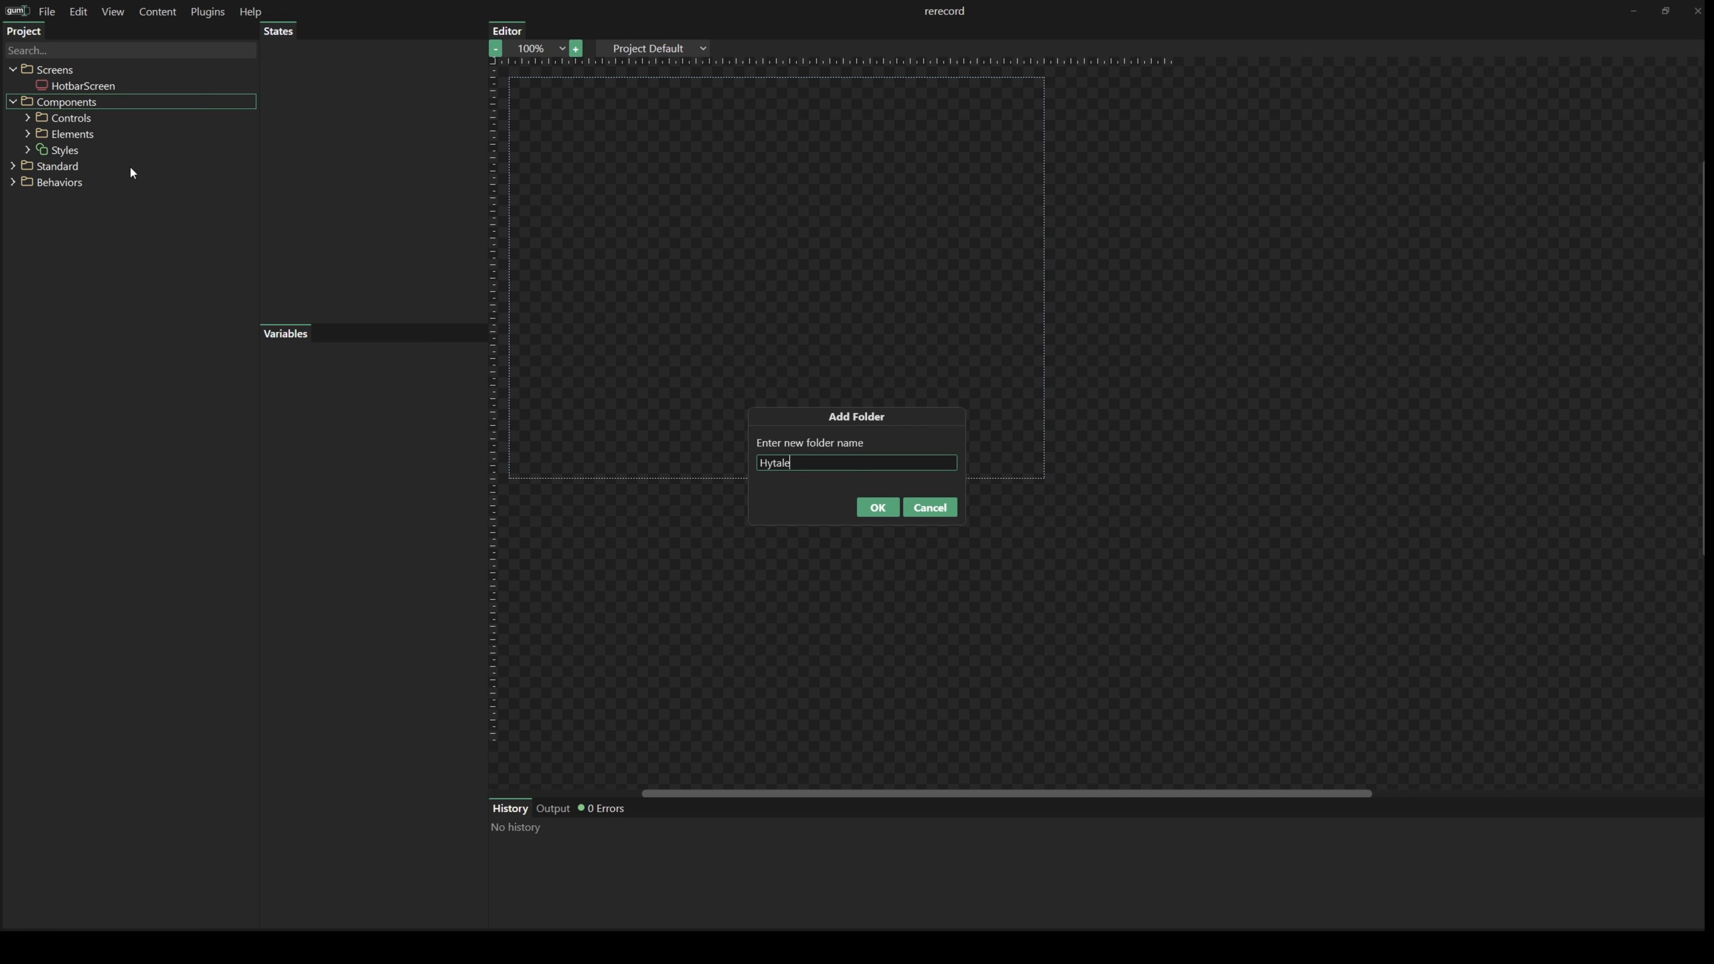
{"action": "key", "text": "Return"}
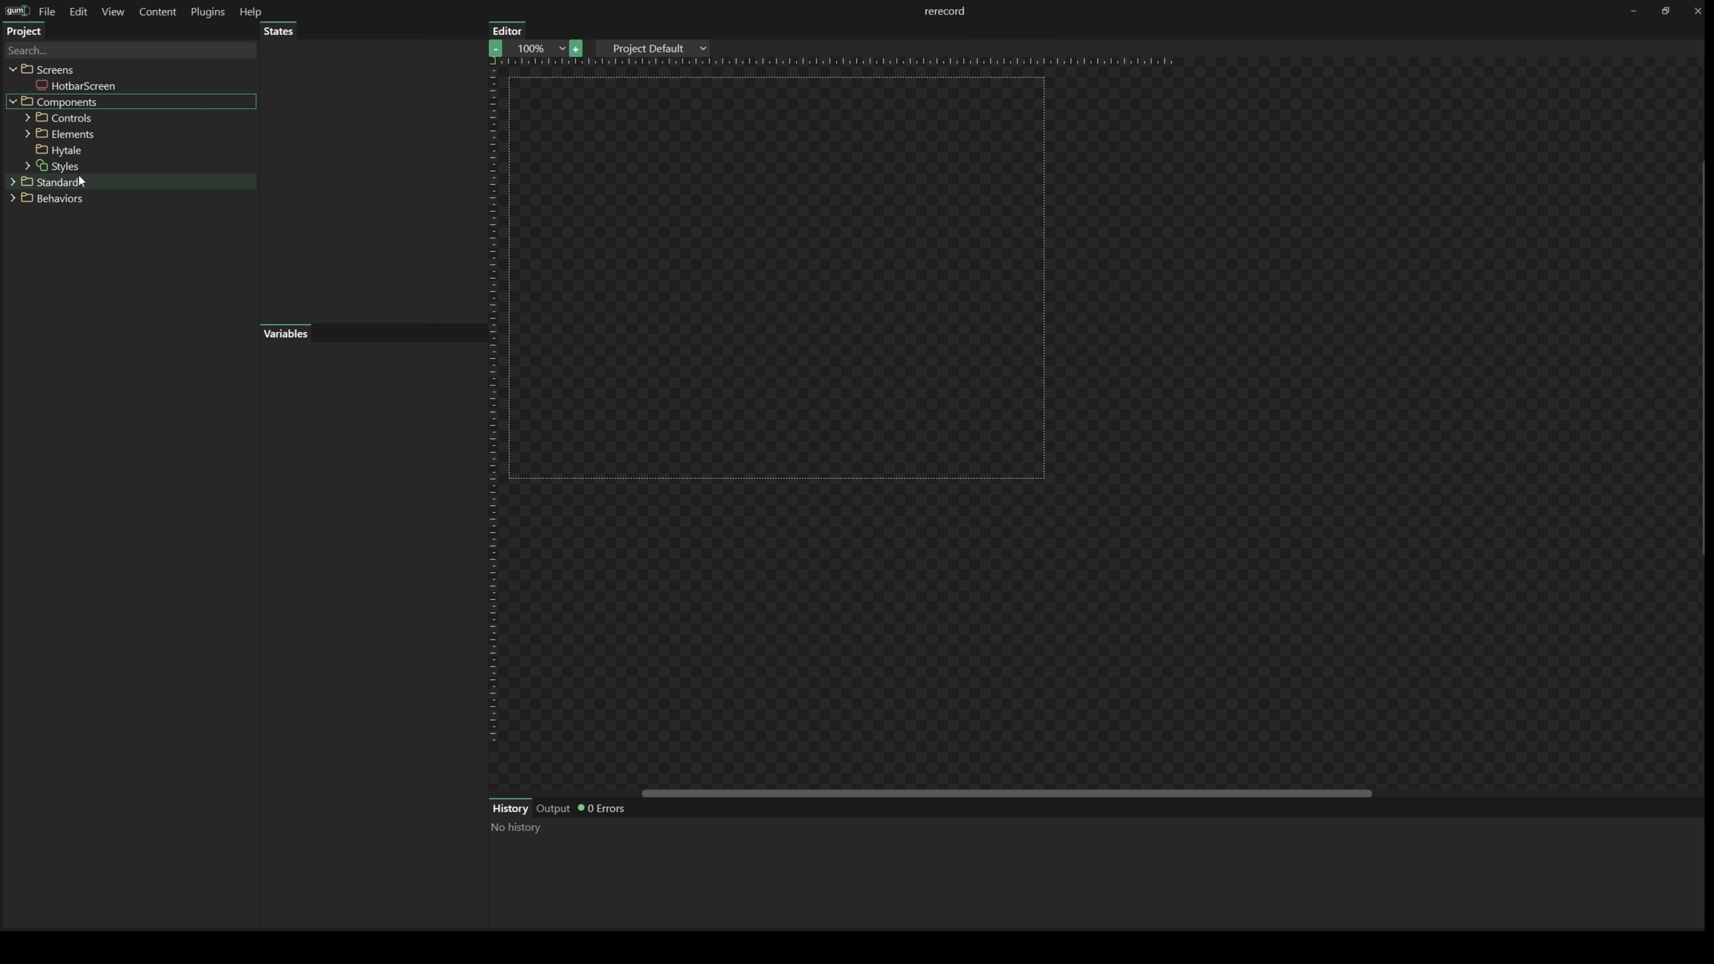
- Add a subfolder named Pieces inside the Hytale components folder
{"action": "right_click", "coordinate": [75, 149]}
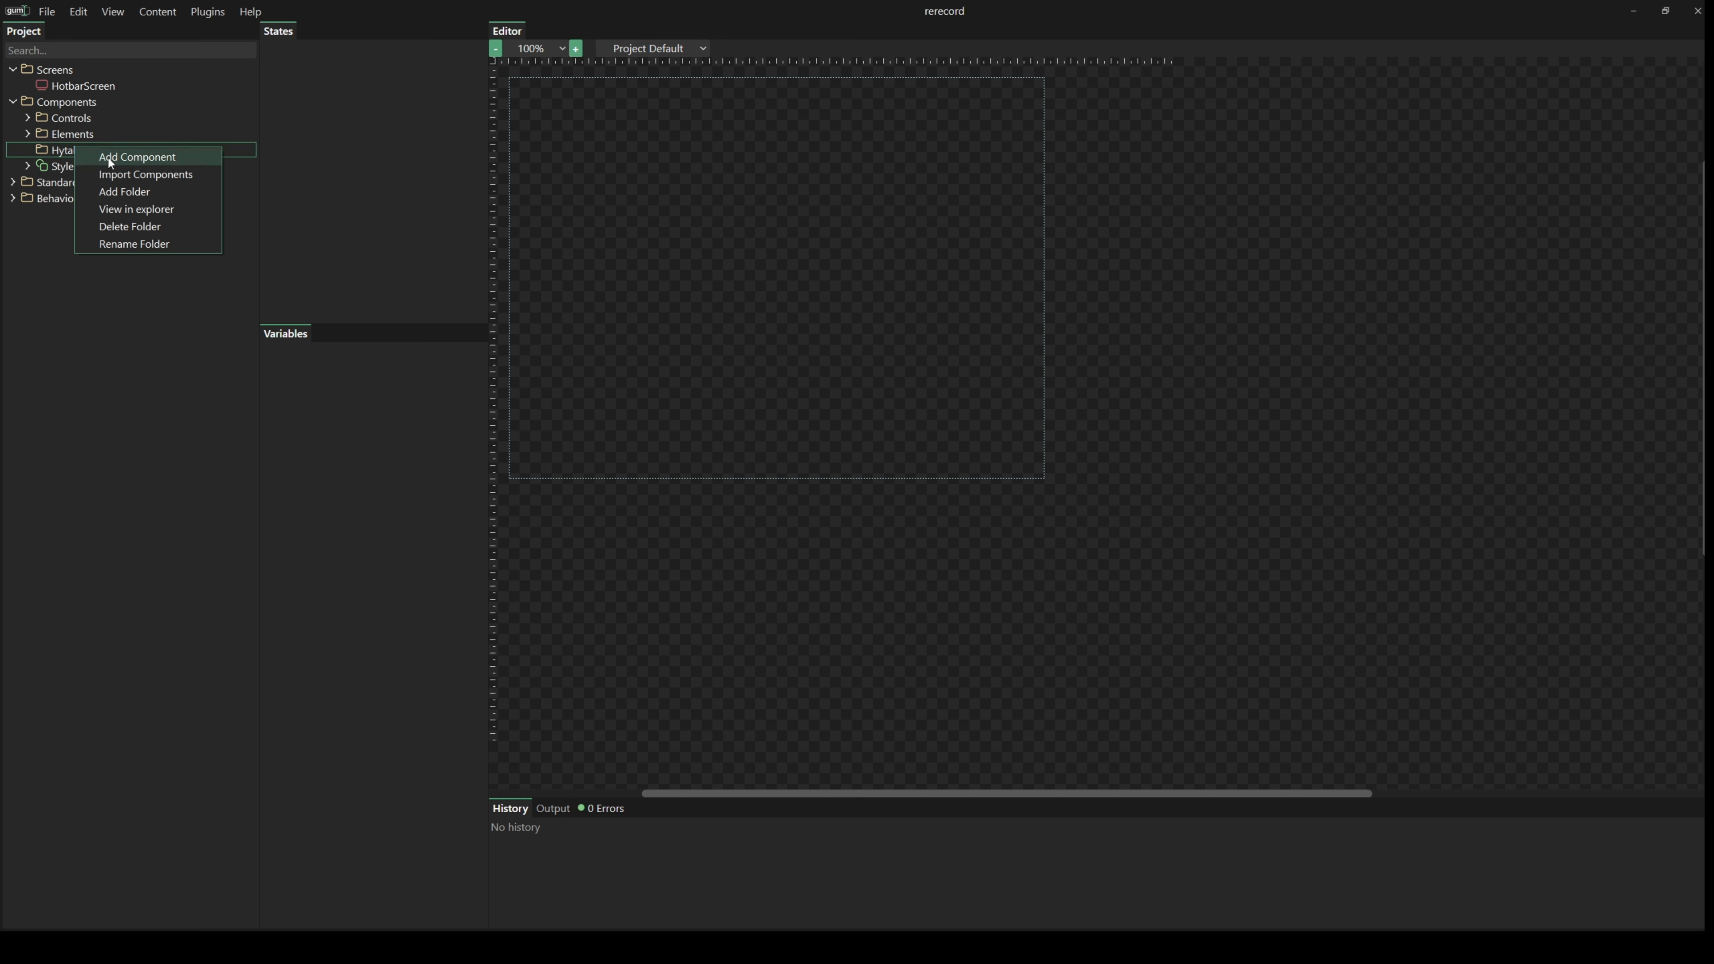
{"action": "left_click", "coordinate": [136, 195]}
{"action": "type", "text": "Pieces"}
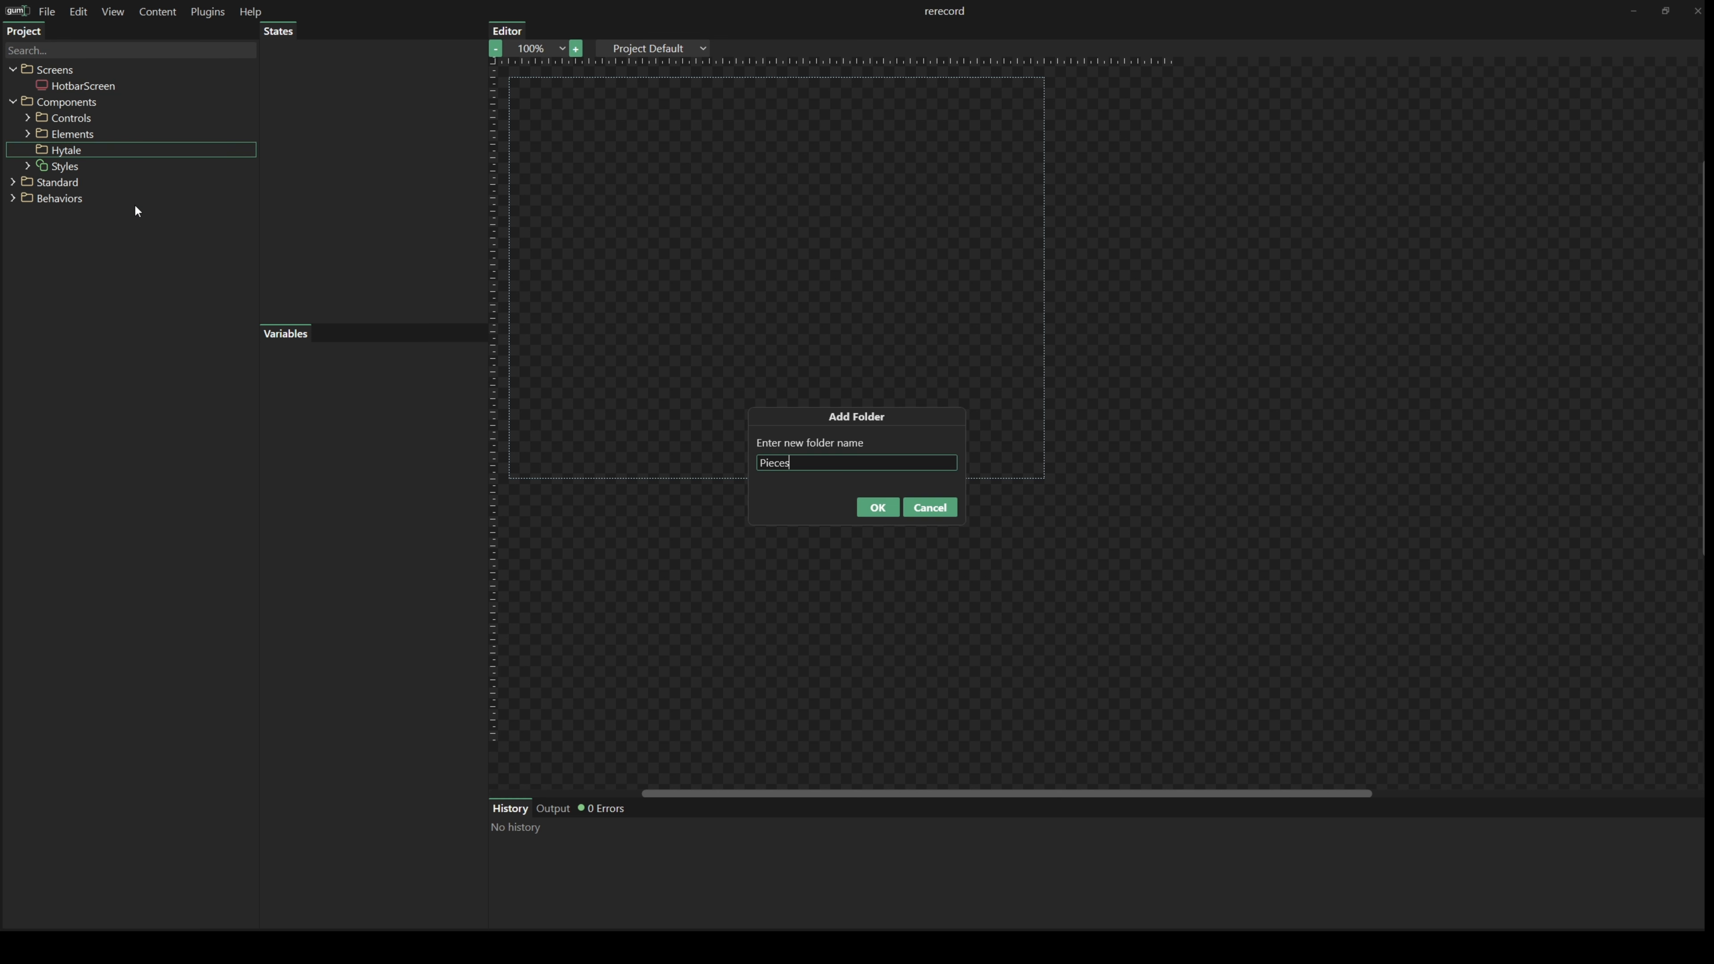
{"action": "key", "text": "Return"}
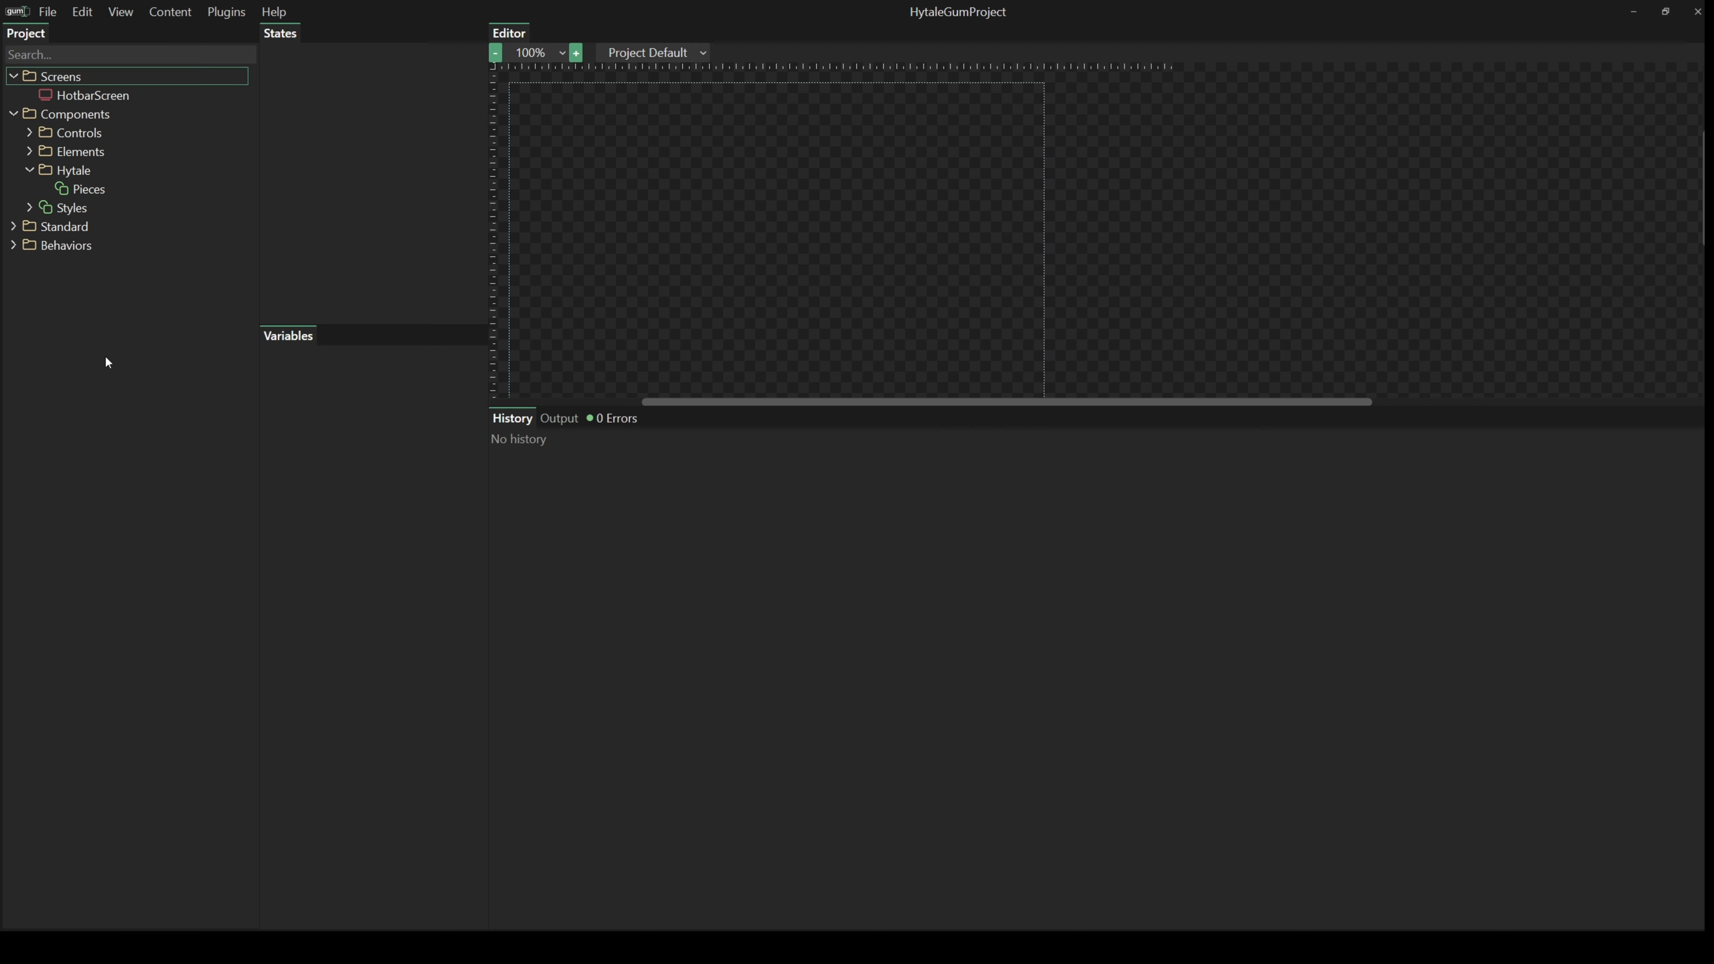
- Open the NineSlice standard element and examine the shapes and icons of its sprite sheet in the texture coordinates view
{"action": "left_click", "coordinate": [14, 227]}
{"action": "left_click", "coordinate": [88, 303]}
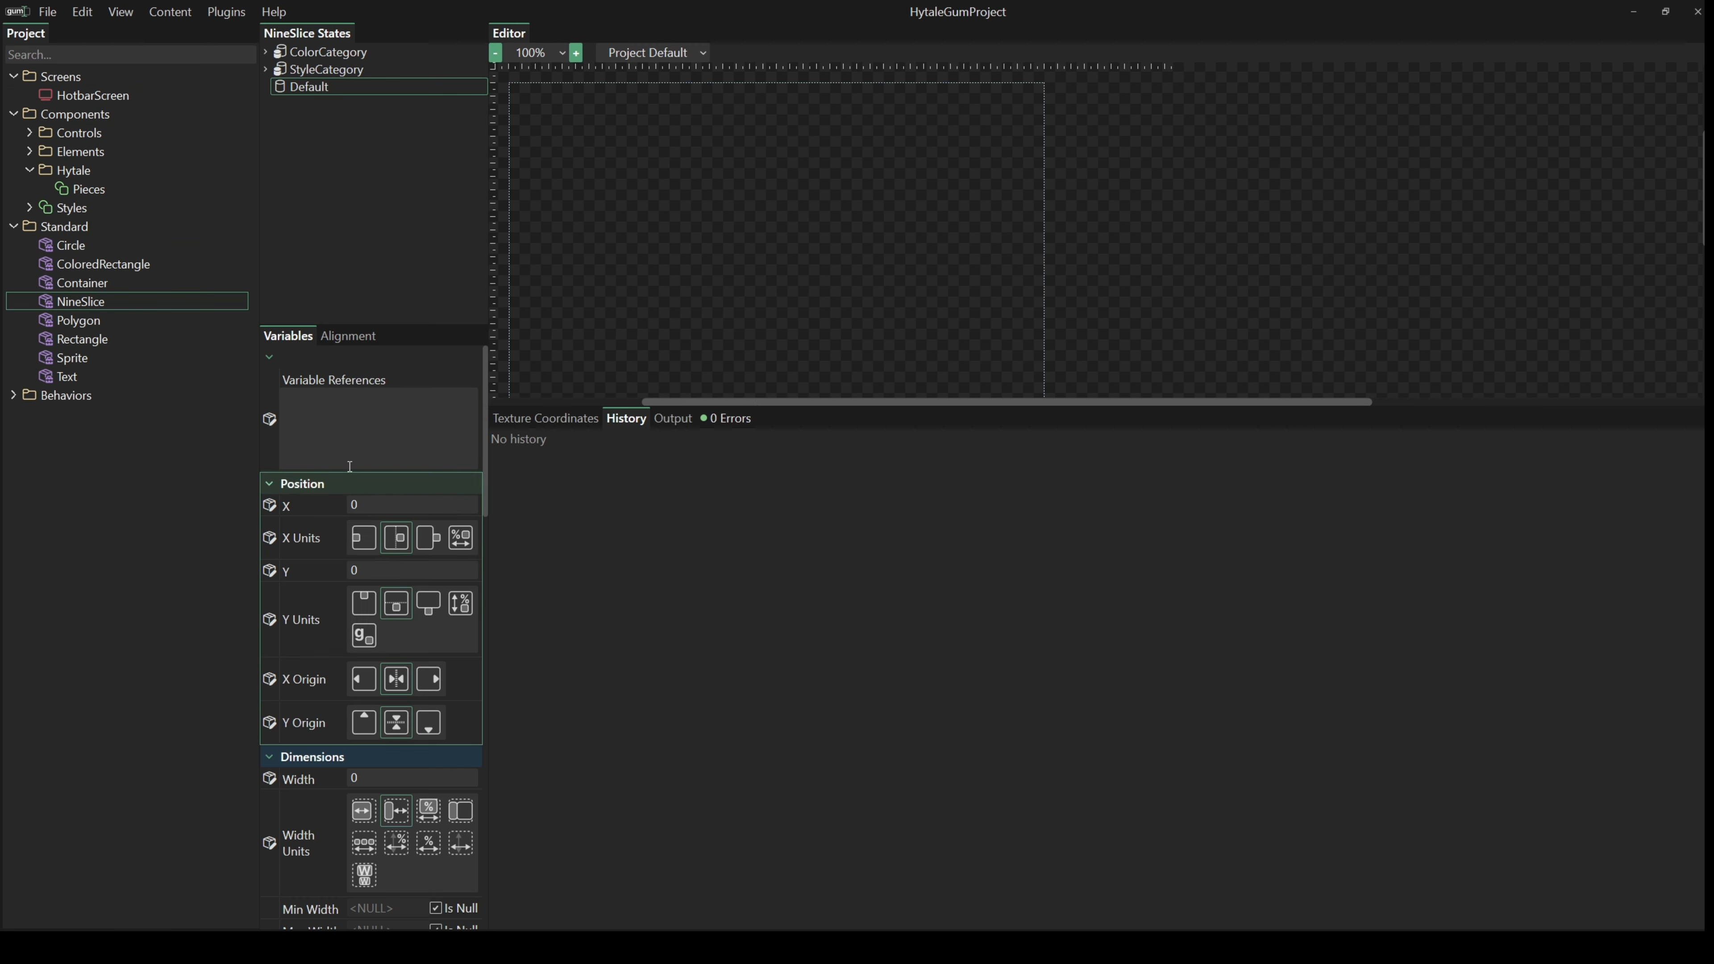
{"action": "left_click", "coordinate": [569, 424]}
{"action": "scroll", "coordinate": [1122, 698], "scroll_direction": "up", "scroll_amount": 3}
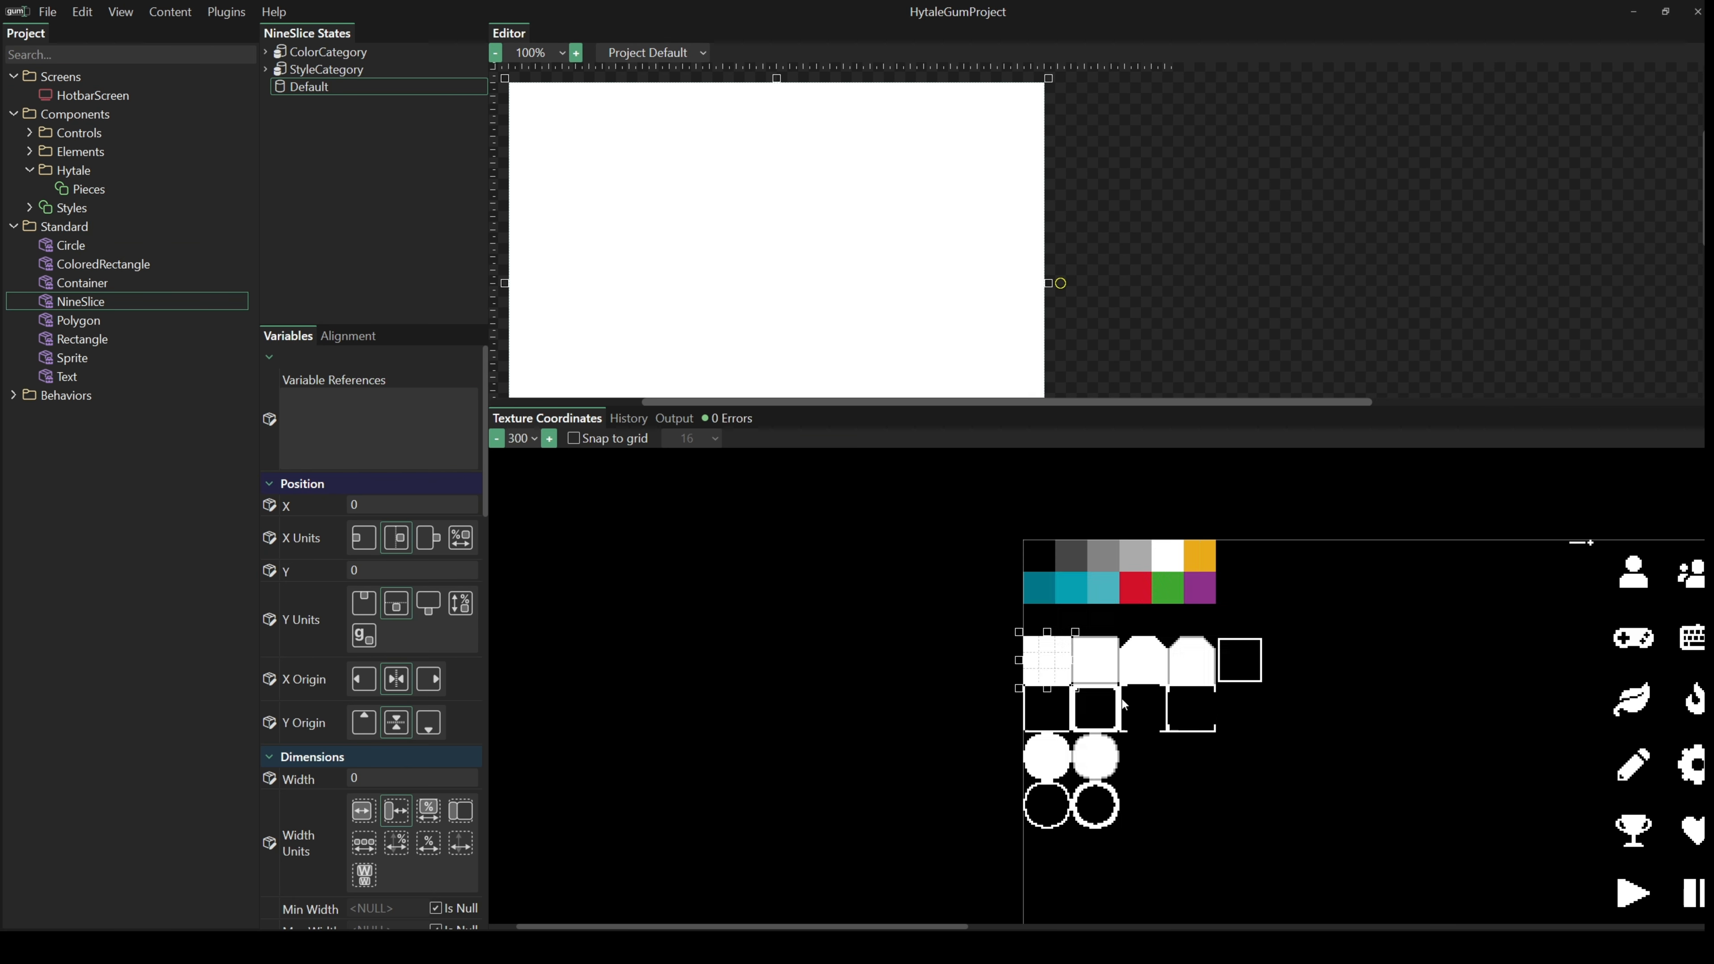
{"action": "left_click_drag", "start_coordinate": [1331, 720], "coordinate": [971, 606]}
{"action": "left_click_drag", "start_coordinate": [1154, 606], "coordinate": [805, 544]}
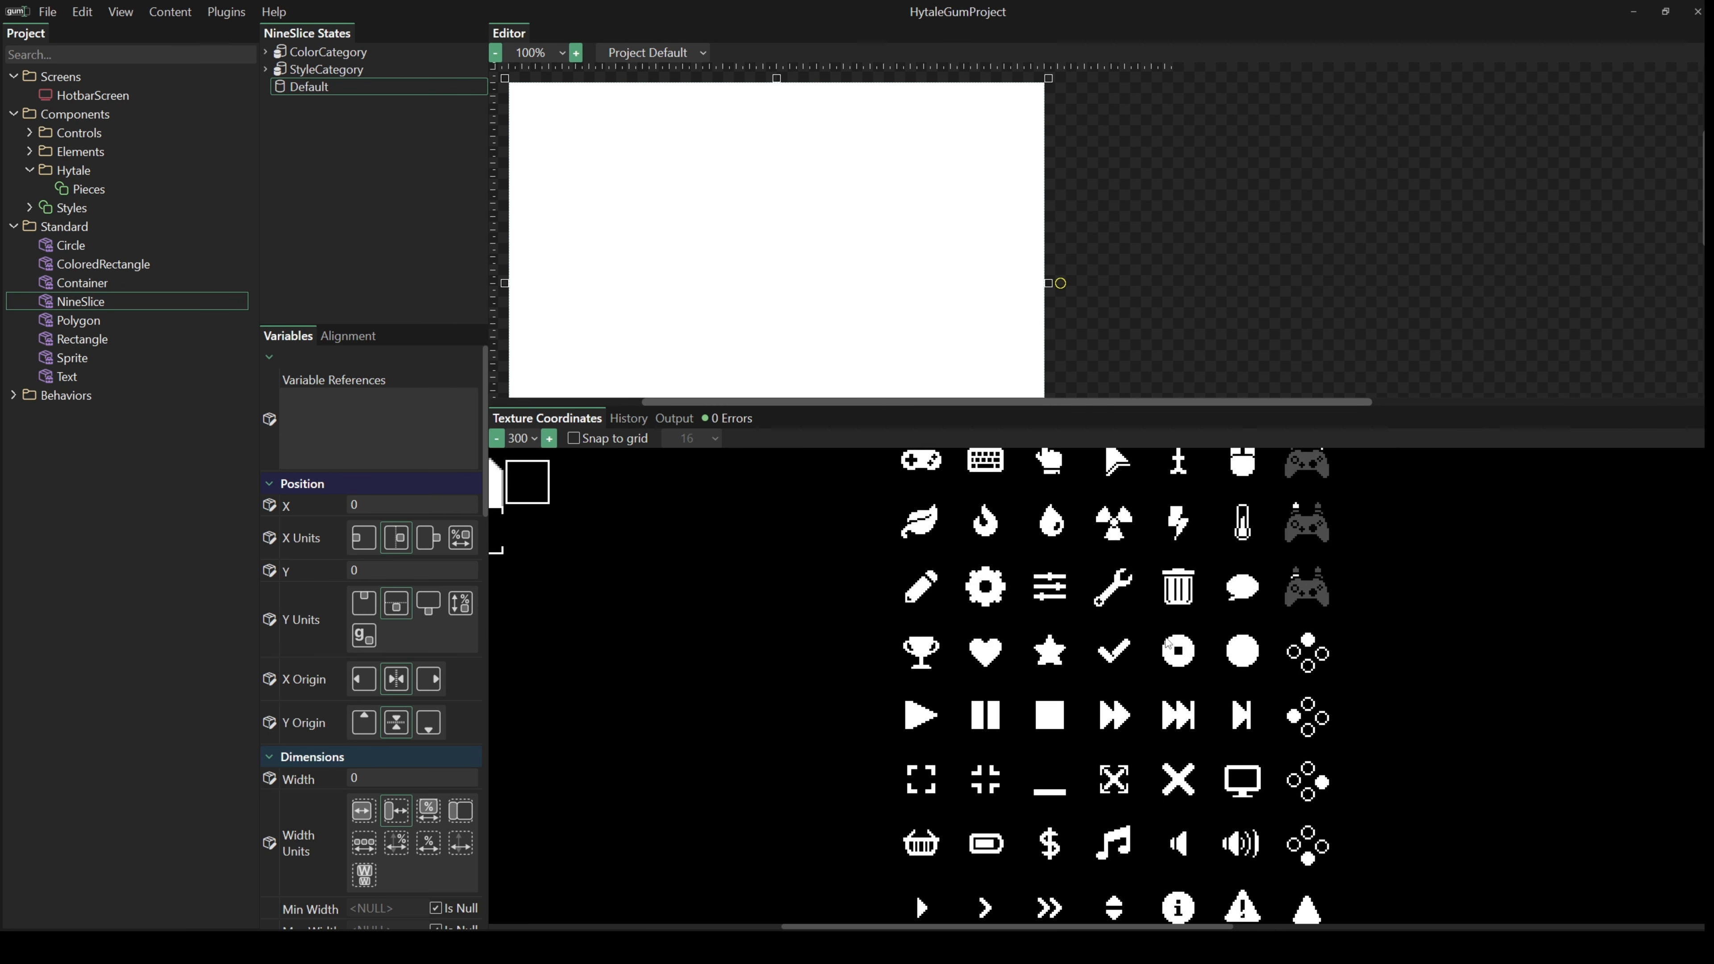
{"action": "left_click_drag", "start_coordinate": [1170, 697], "coordinate": [1074, 581]}
{"action": "mouse_move", "coordinate": [1170, 763]}
{"action": "left_mouse_down"}
{"action": "mouse_move", "coordinate": [1188, 565]}
{"action": "mouse_move", "coordinate": [1263, 602]}
{"action": "left_mouse_up"}
{"action": "left_click_drag", "start_coordinate": [1347, 687], "coordinate": [1260, 526]}
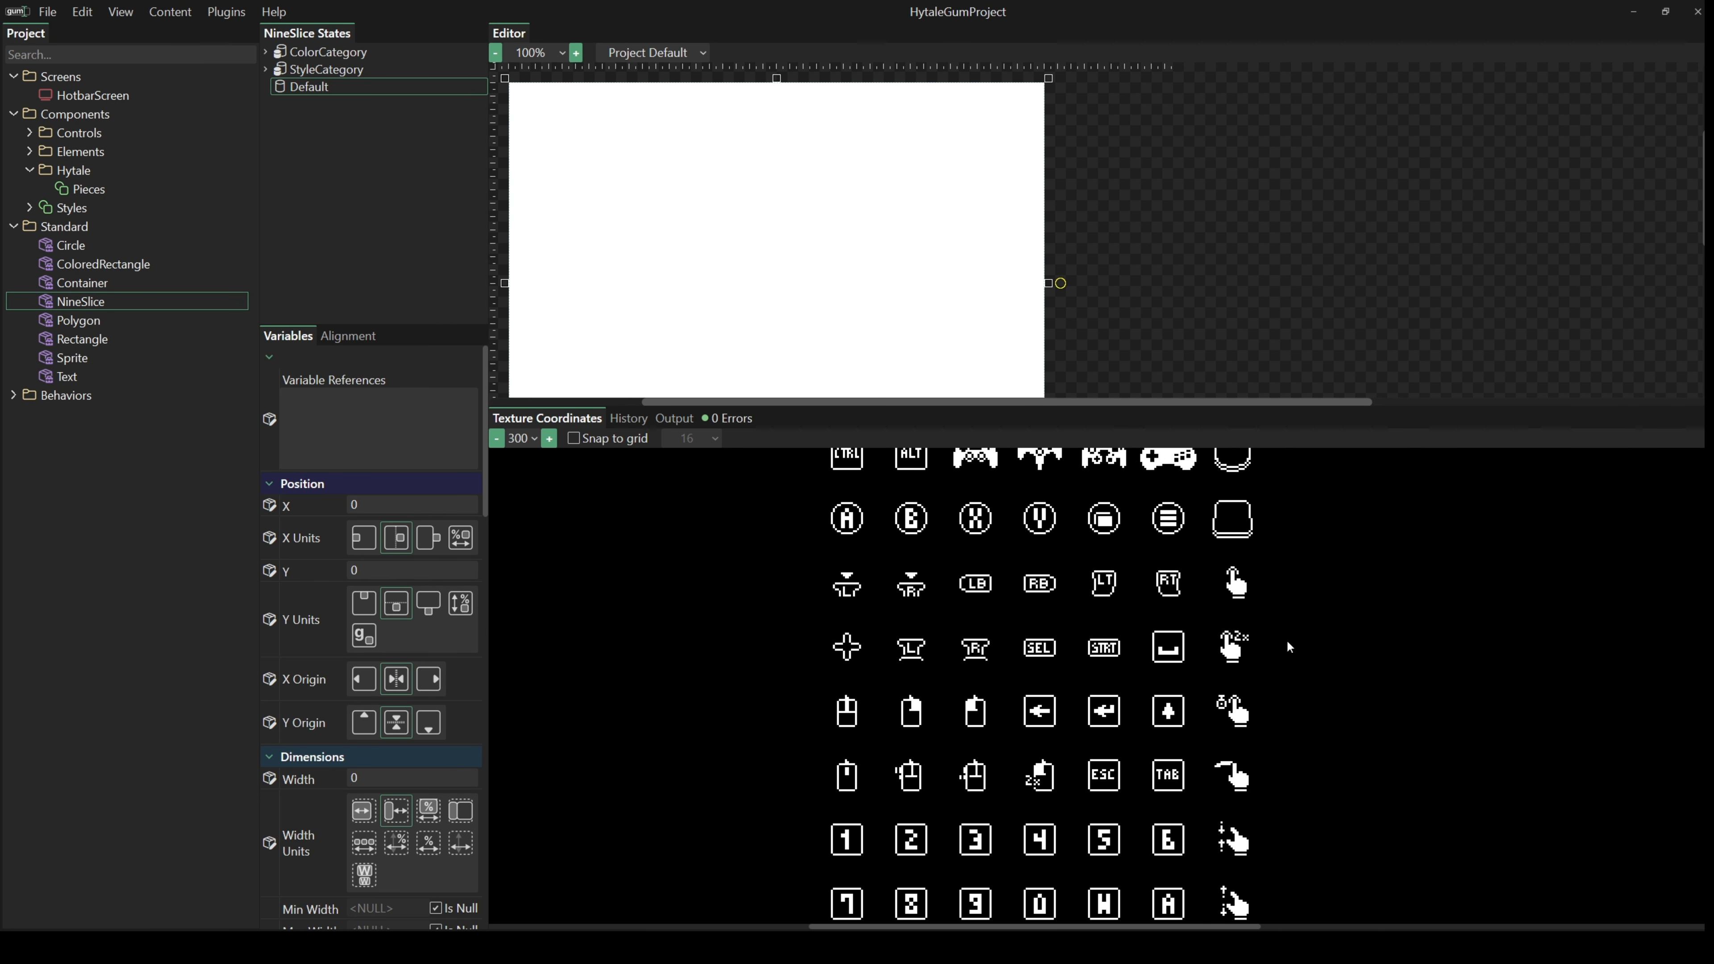
- Look over the input-prompt icons, color swatches, frame shapes and general icons across the rest of the NineSlice sprite sheet
{"action": "mouse_move", "coordinate": [1264, 710]}
{"action": "left_mouse_down"}
{"action": "mouse_move", "coordinate": [1270, 591]}
{"action": "mouse_move", "coordinate": [1273, 840]}
{"action": "left_mouse_up"}
{"action": "scroll", "coordinate": [1275, 650], "scroll_direction": "down", "scroll_amount": 1}
{"action": "left_click_drag", "start_coordinate": [1294, 625], "coordinate": [1298, 916]}
{"action": "left_click_drag", "start_coordinate": [1311, 586], "coordinate": [1346, 671]}
{"action": "left_click_drag", "start_coordinate": [1040, 710], "coordinate": [1143, 612]}
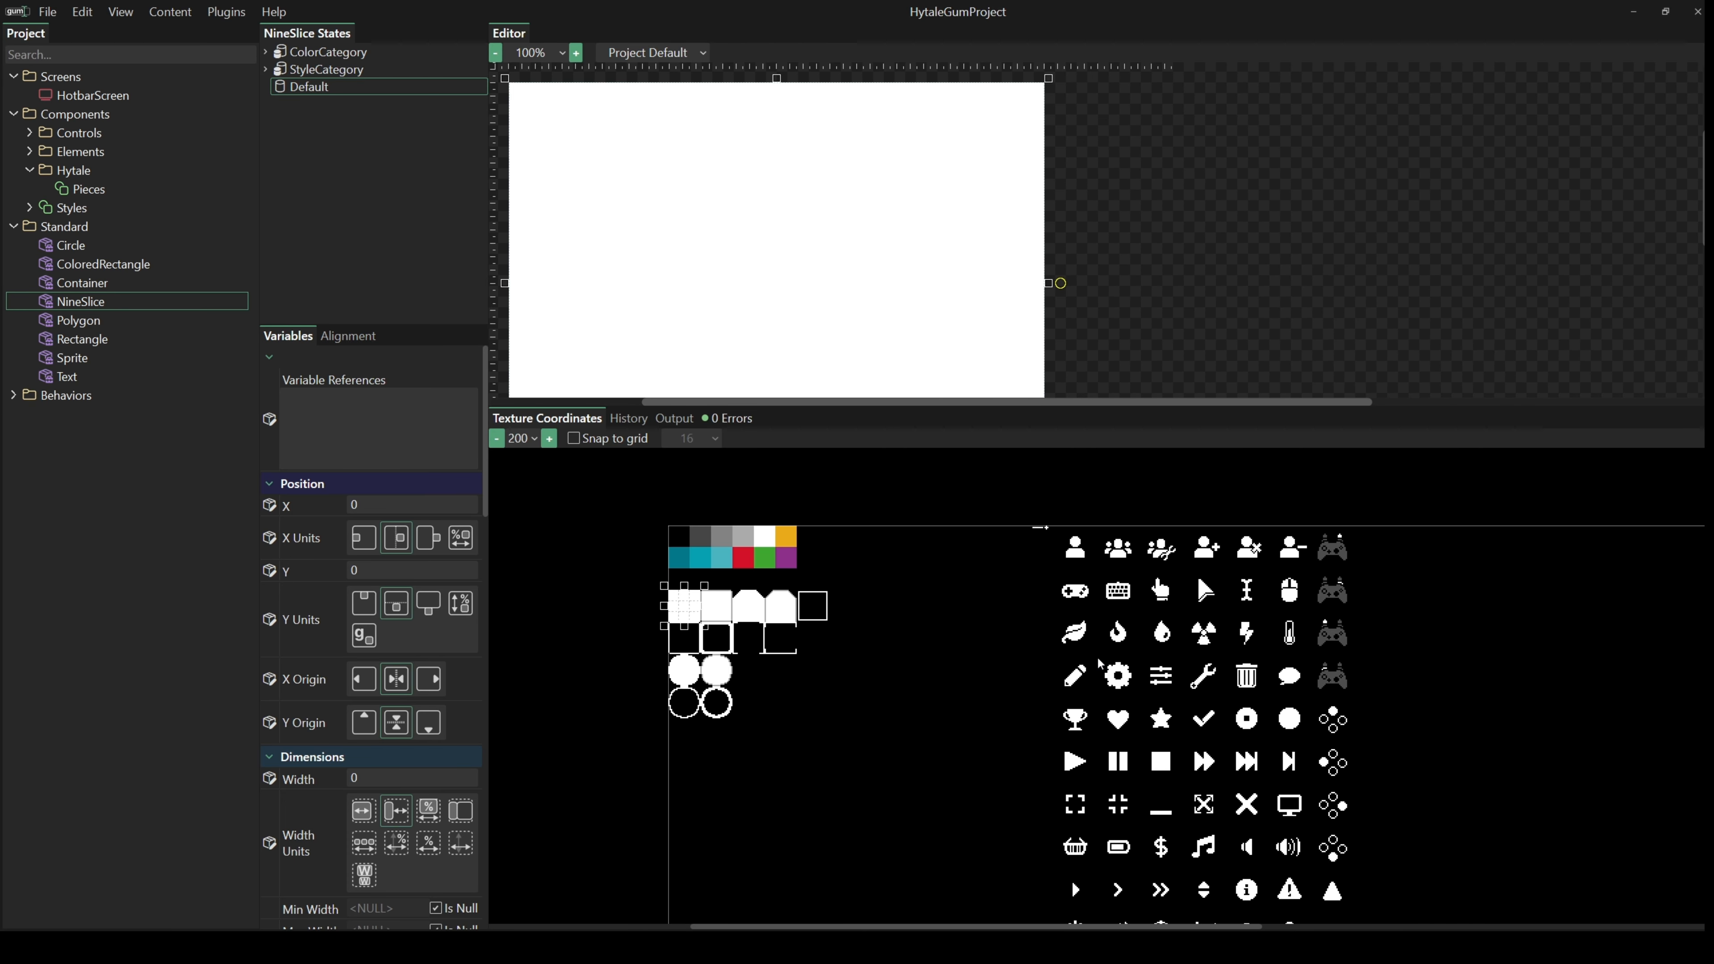
- Paste the copied hytale.png into the project's Components\Hytale folder in File Explorer, and return to Gum
{"action": "key", "text": "alt+Tab"}
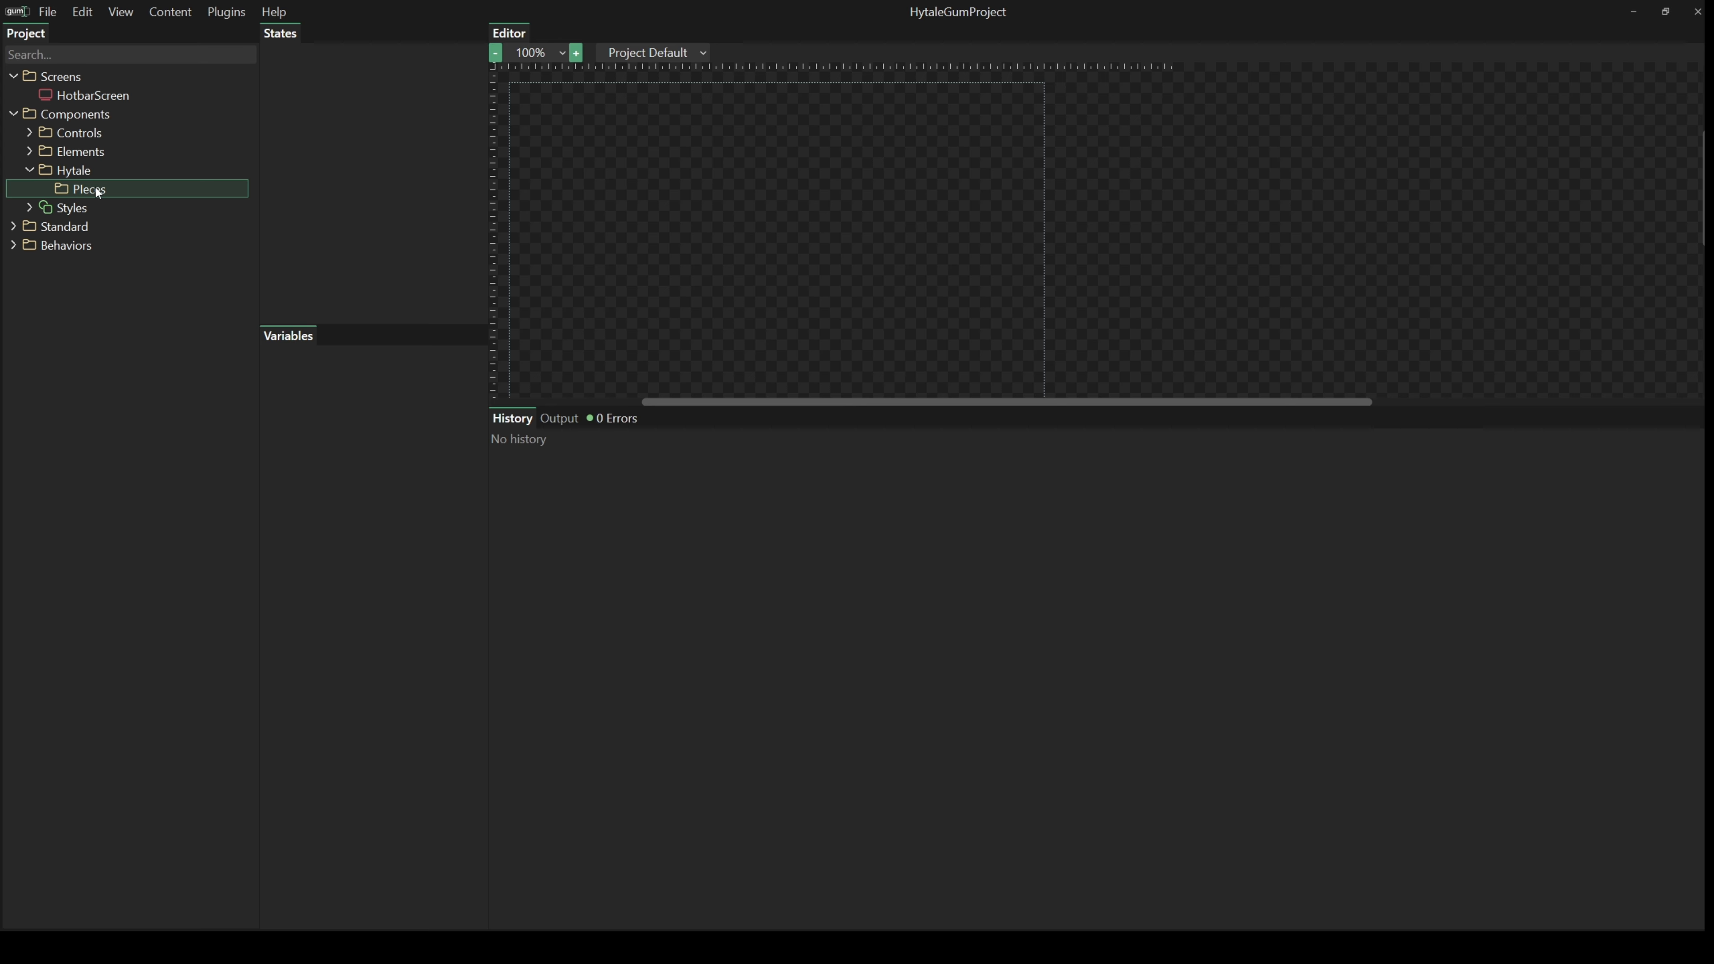
{"action": "right_click", "coordinate": [97, 190]}
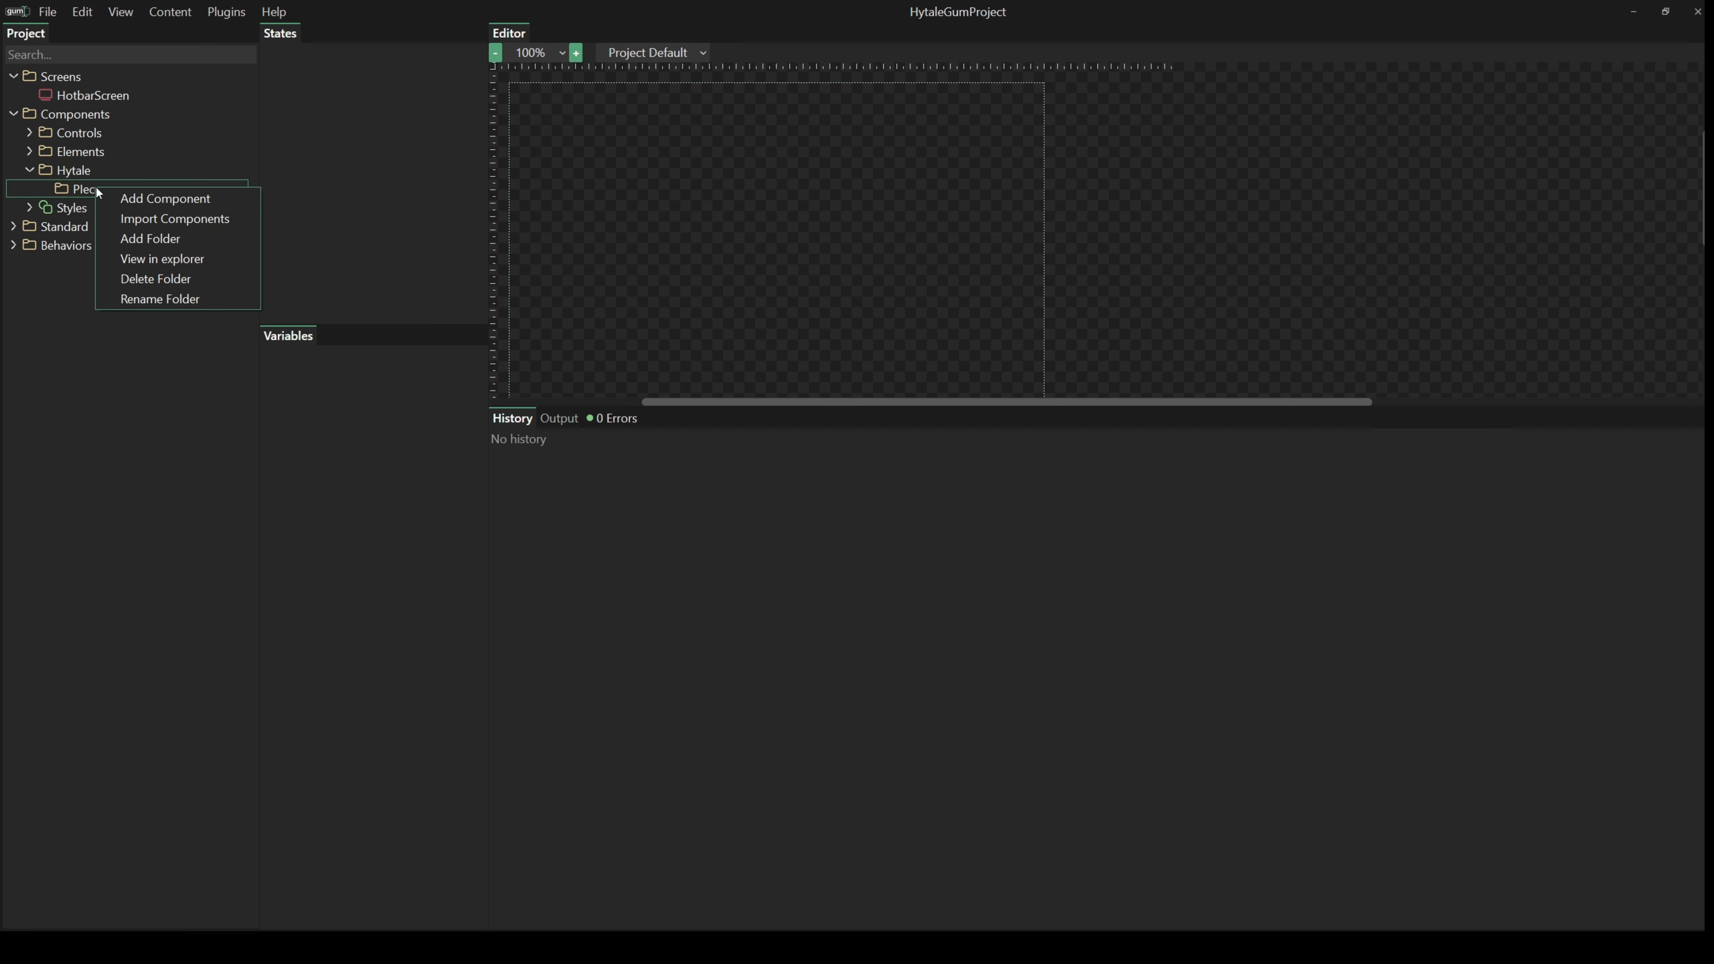
{"action": "left_click", "coordinate": [164, 259]}
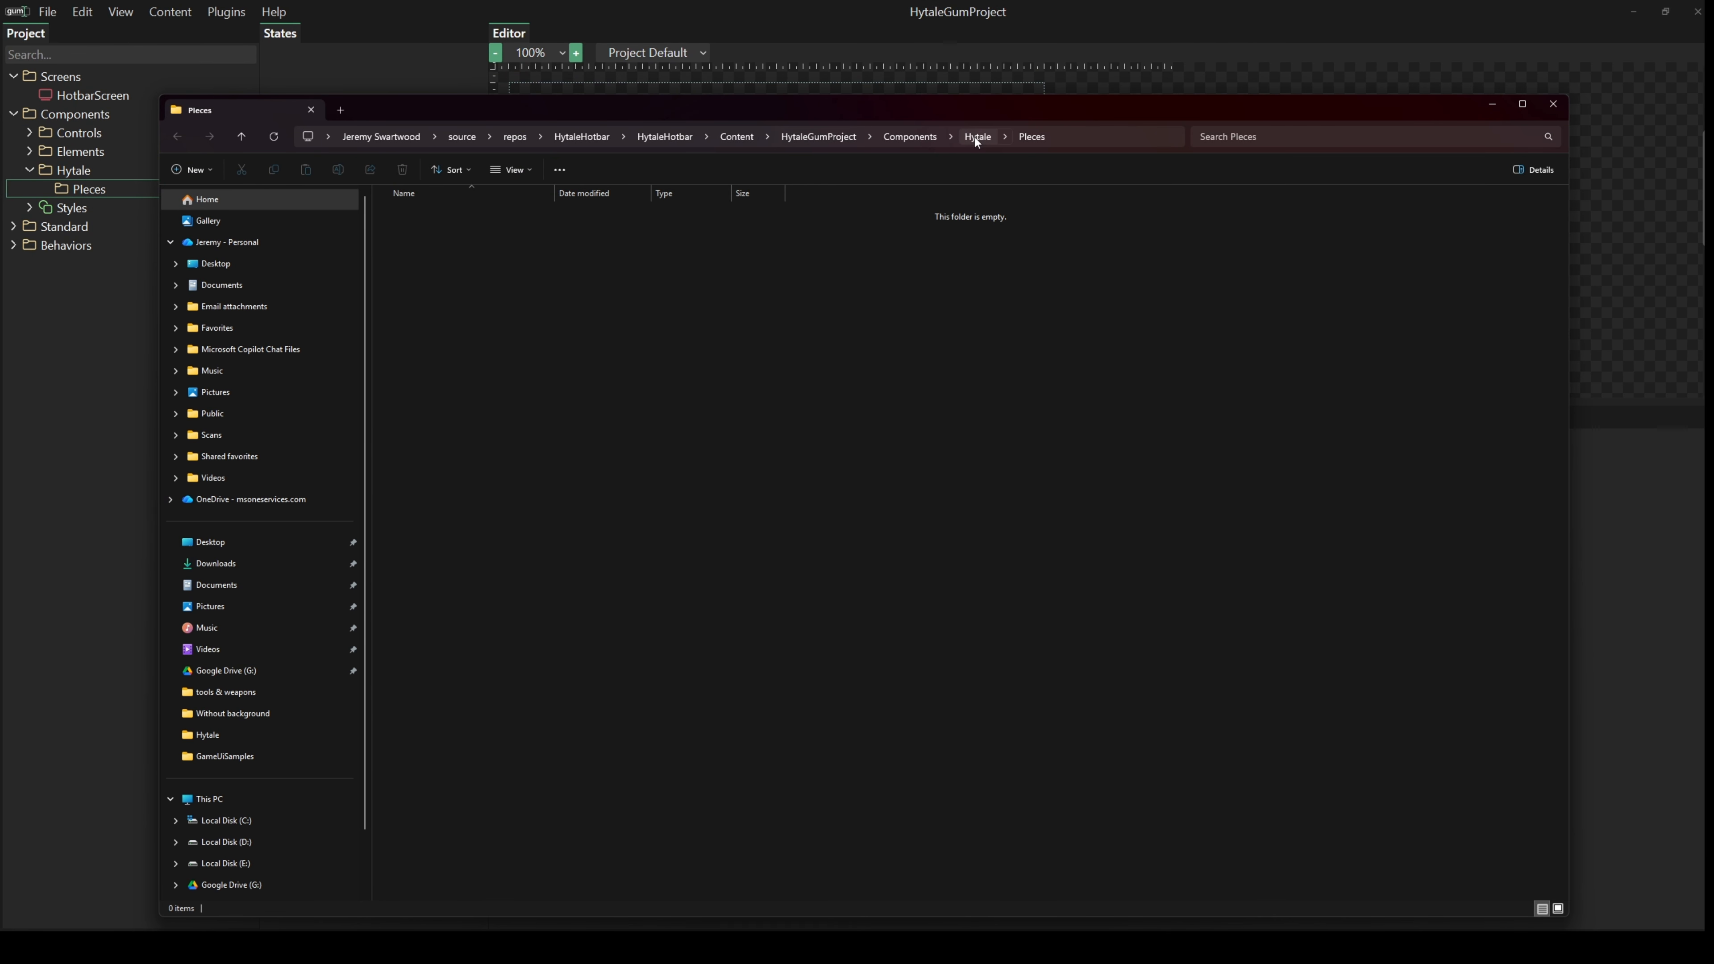
{"action": "left_click", "coordinate": [976, 137]}
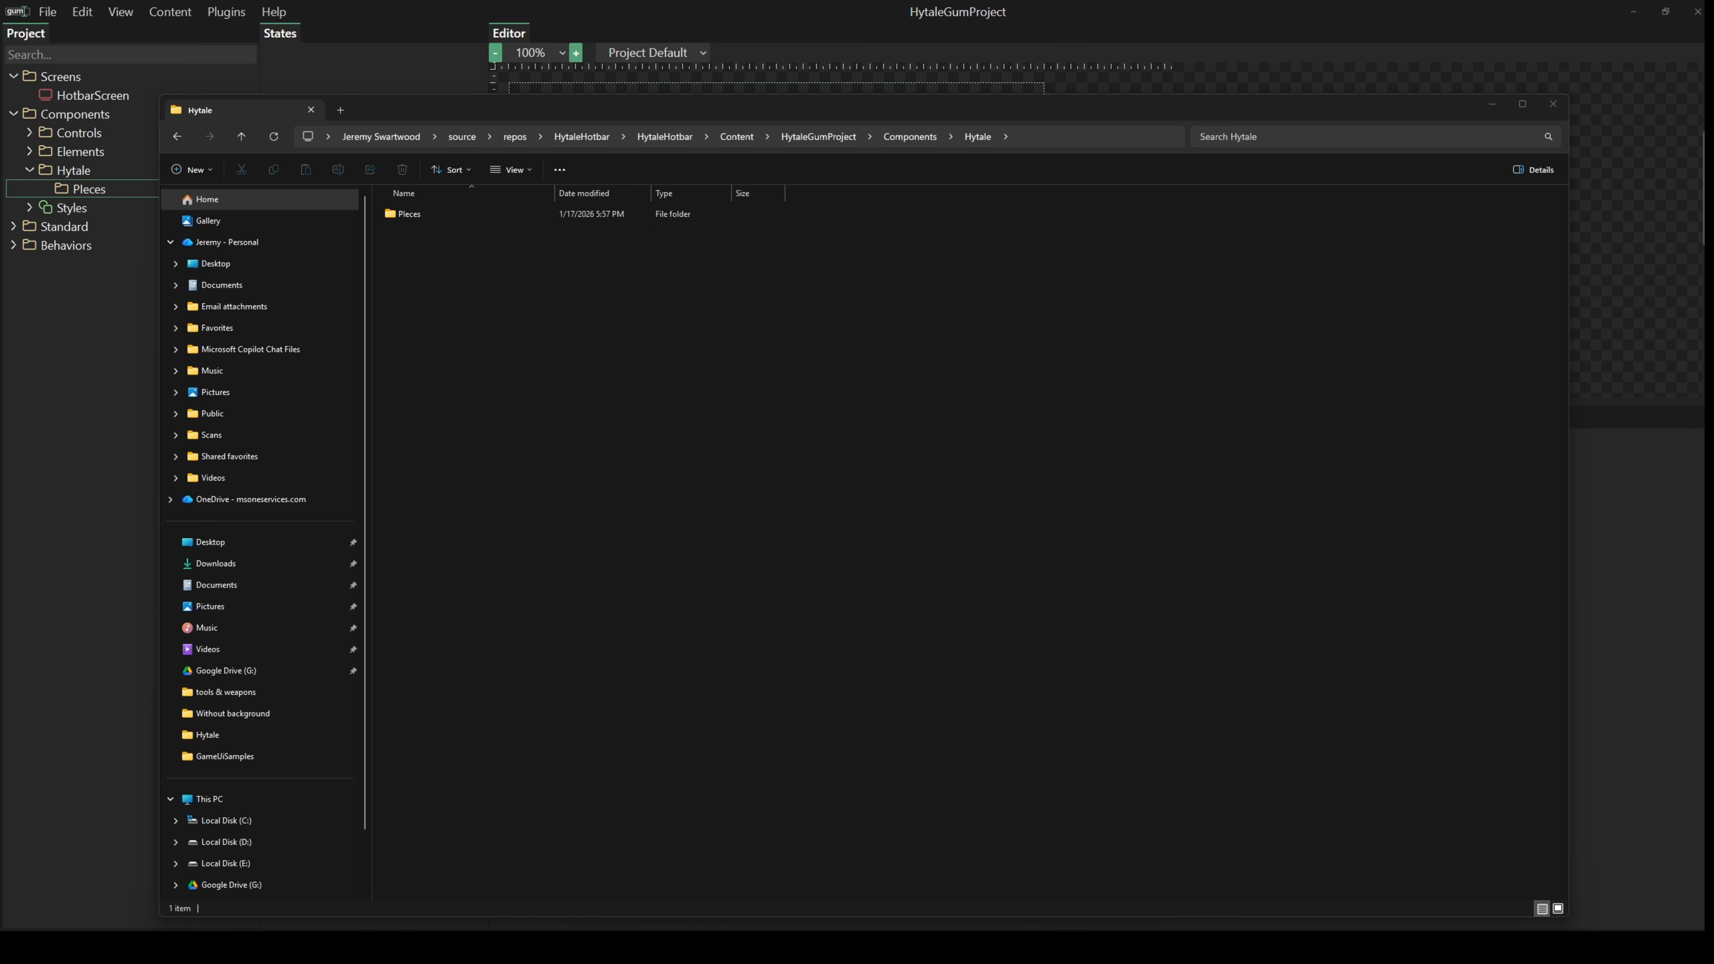
{"action": "left_click", "coordinate": [780, 526]}
{"action": "key", "text": "ctrl+v"}
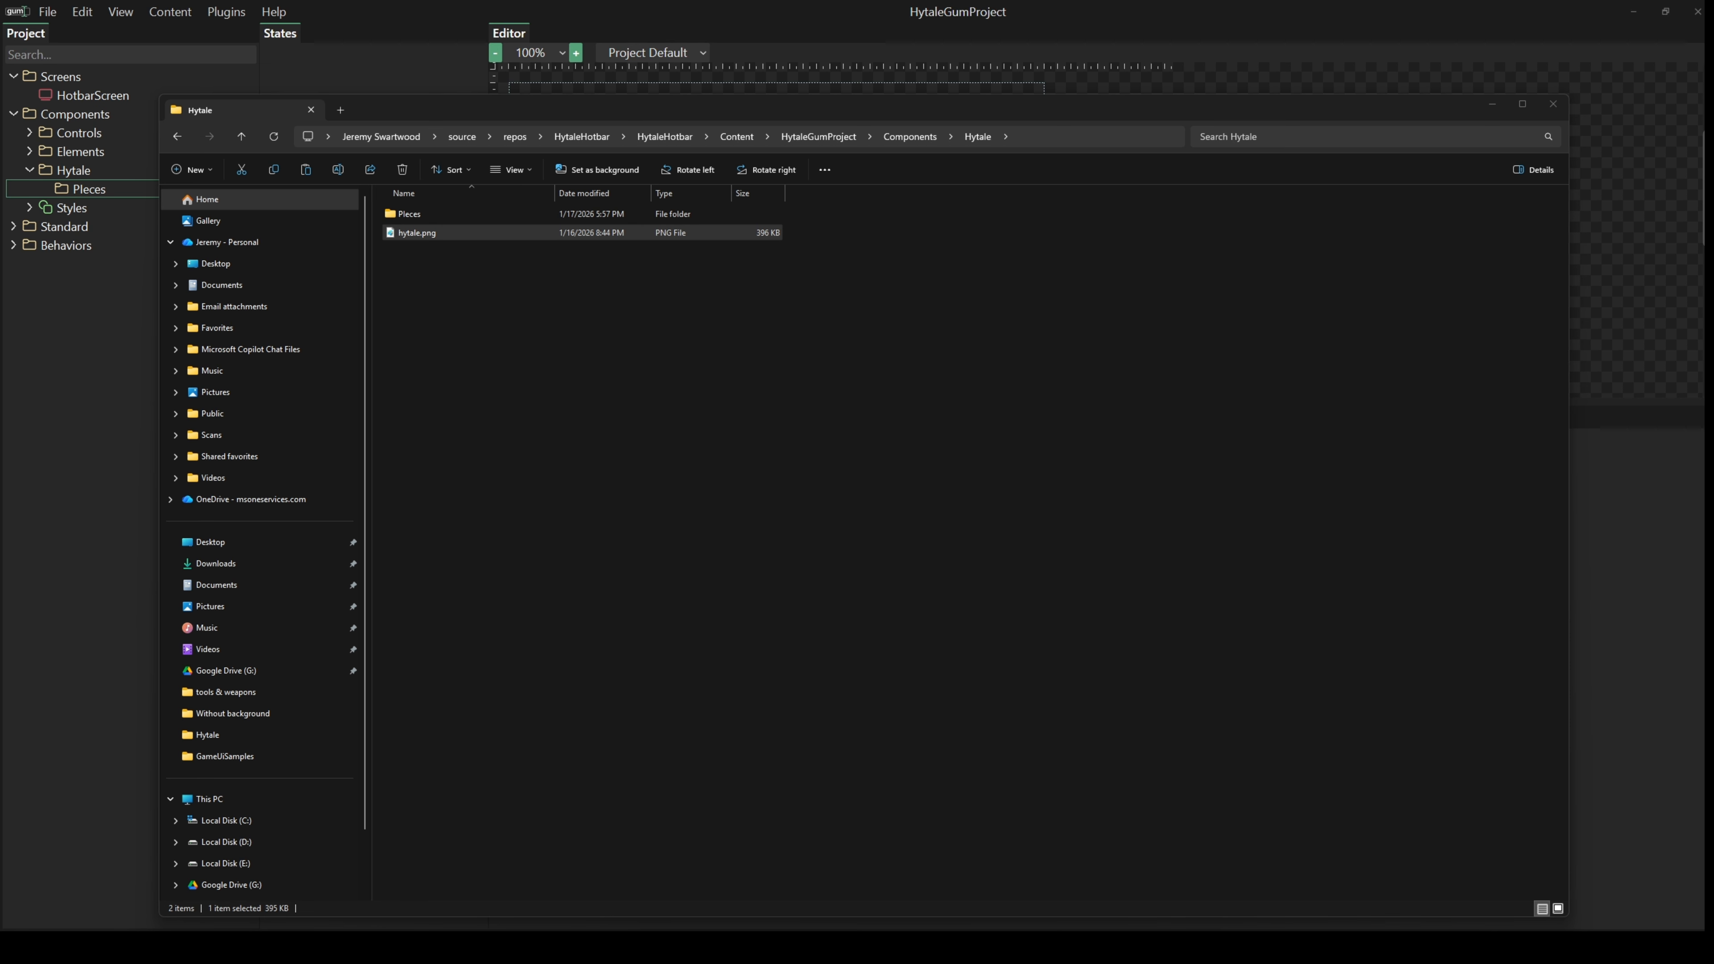
{"action": "key", "text": "alt+Tab"}
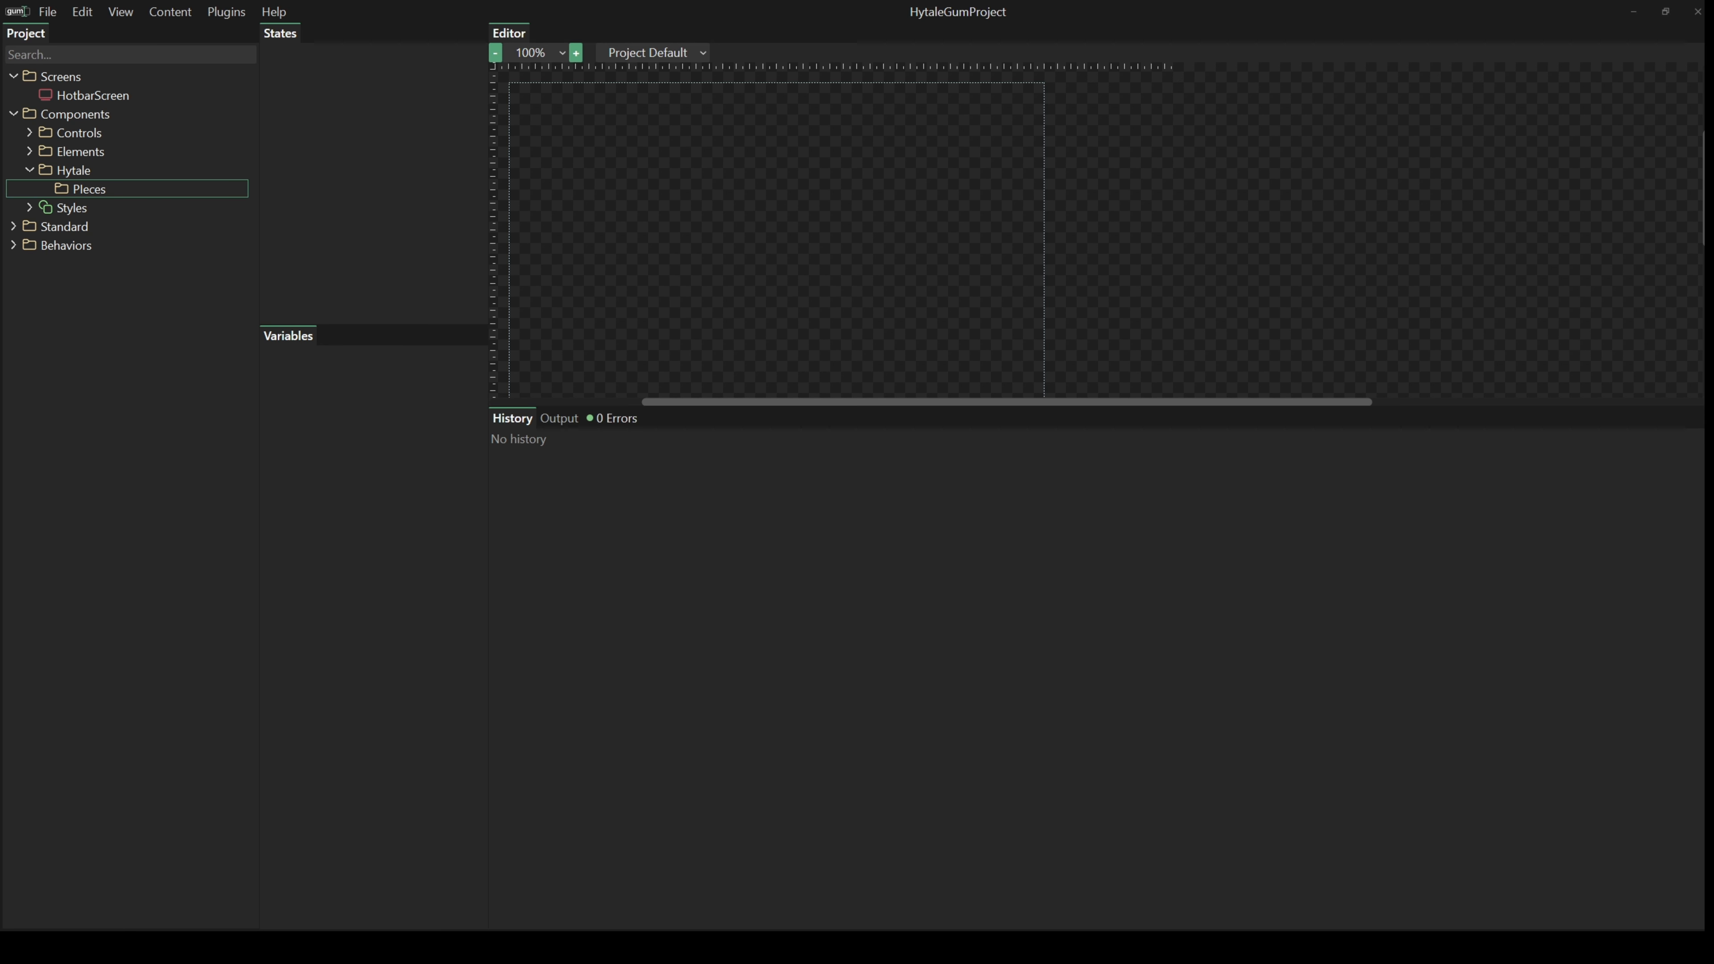
- Add a component named ItemIcon inside the Hytale Pieces folder
{"action": "right_click", "coordinate": [96, 190]}
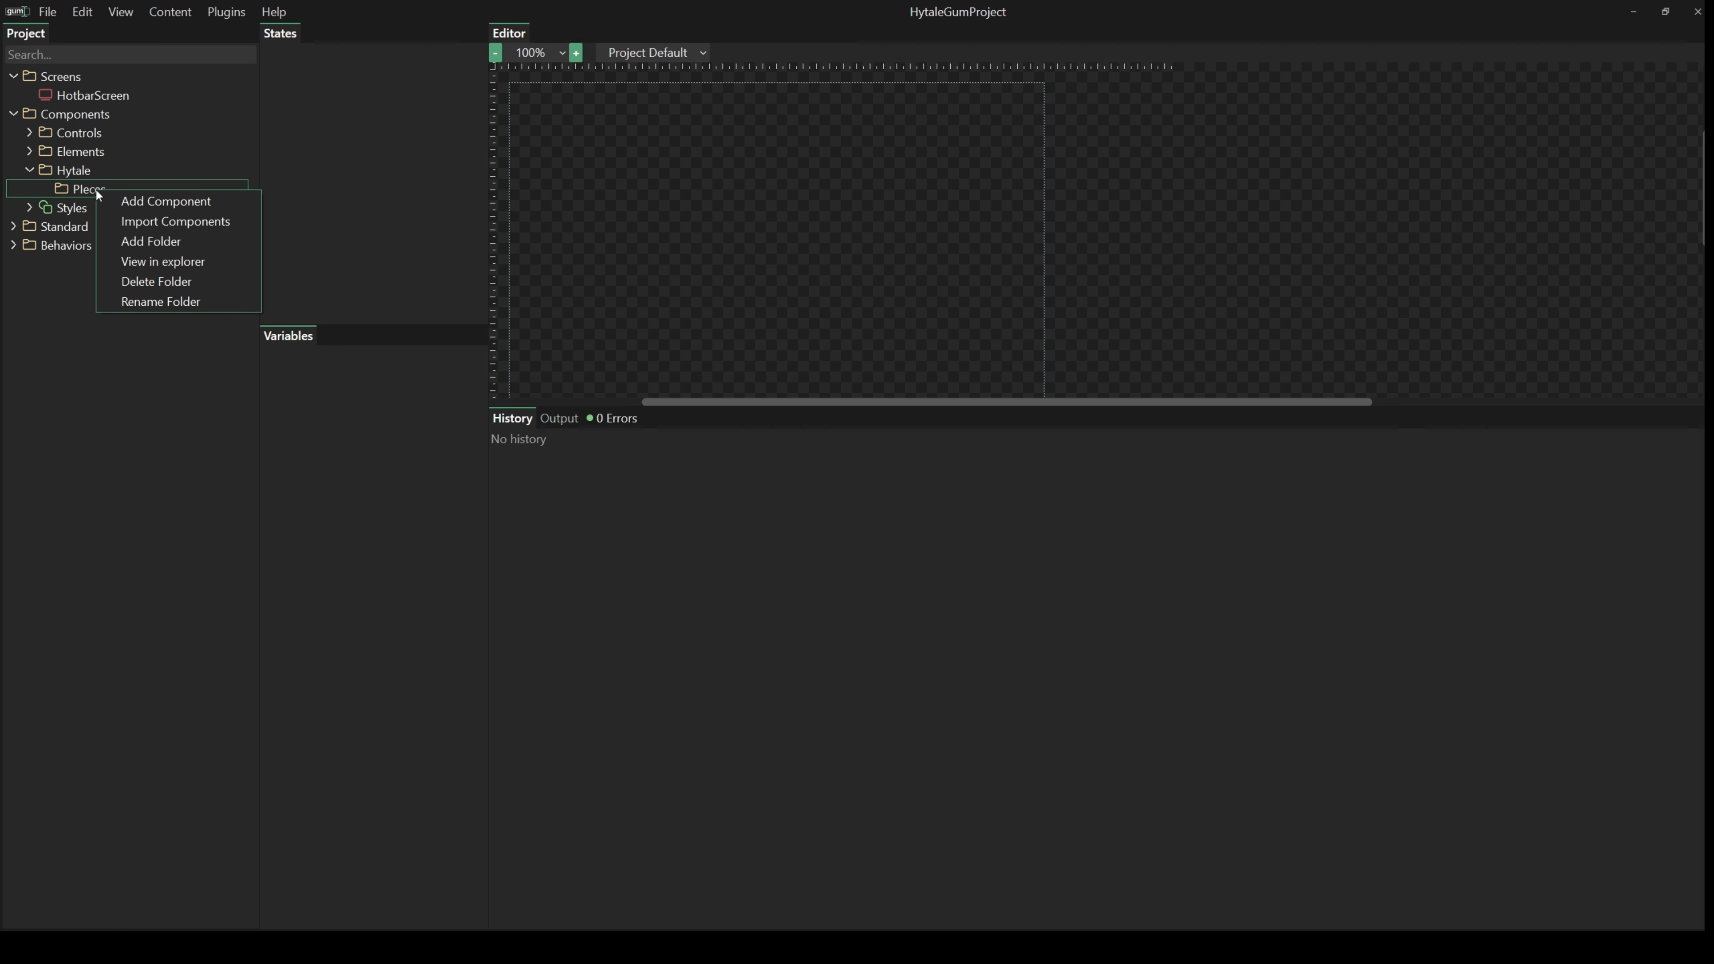
{"action": "left_click", "coordinate": [135, 205]}
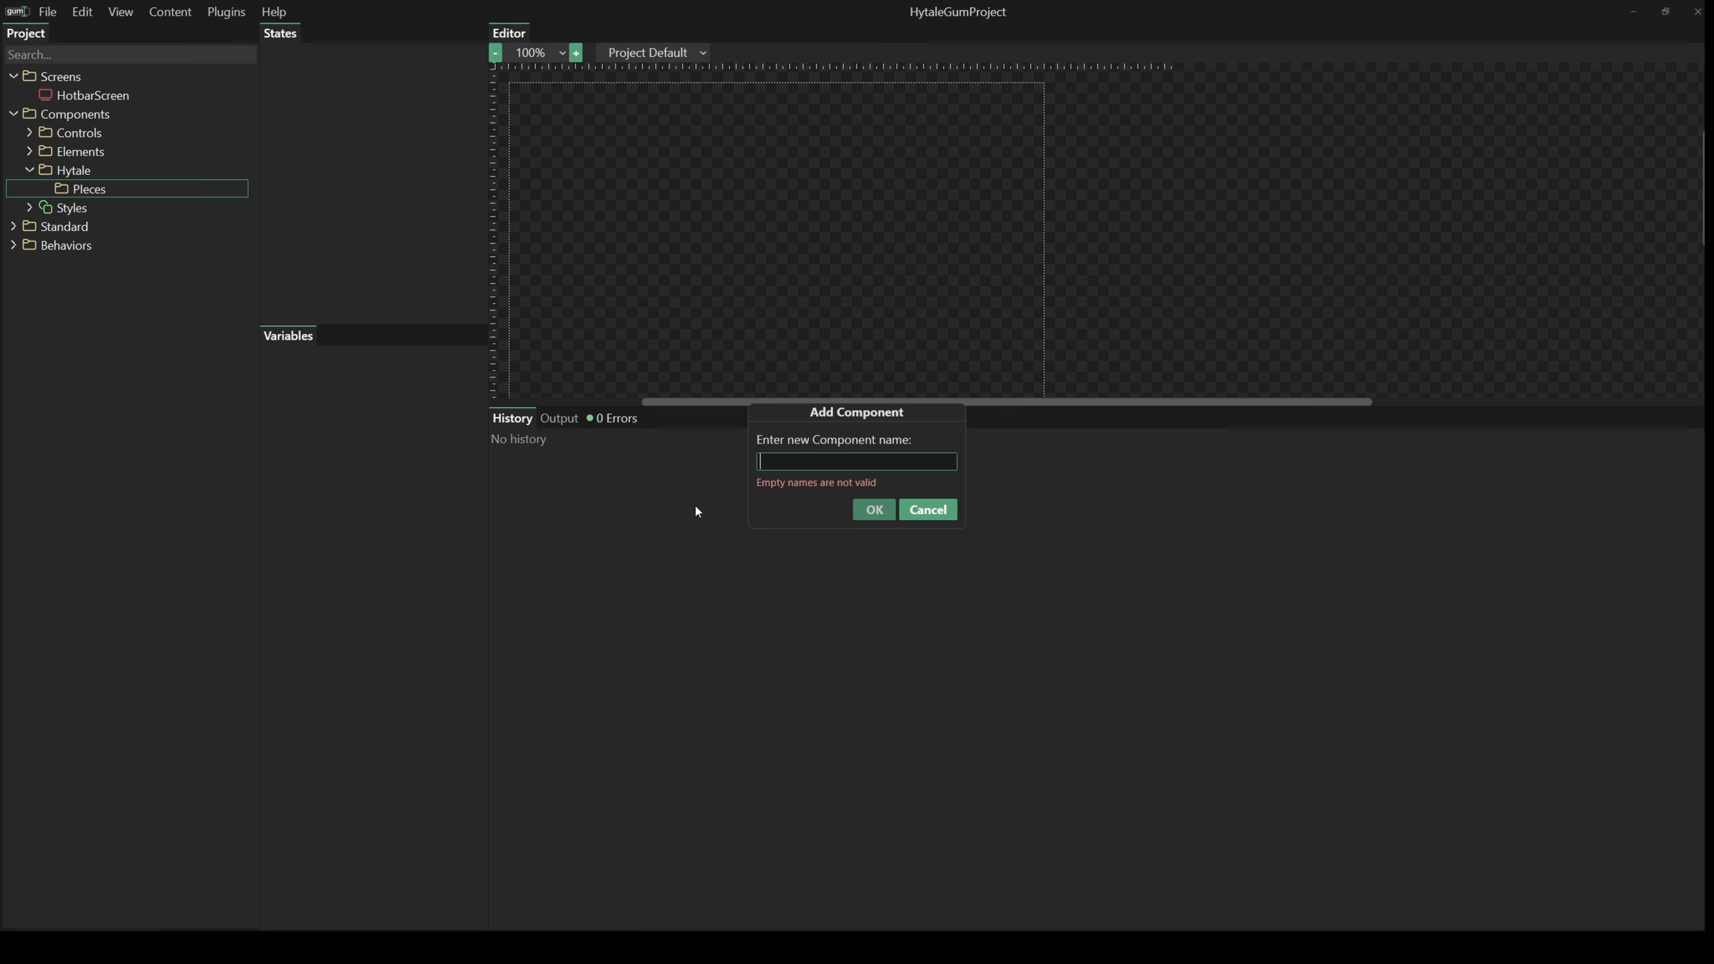
{"action": "type", "text": "ItemIcon"}
{"action": "key", "text": "Return"}
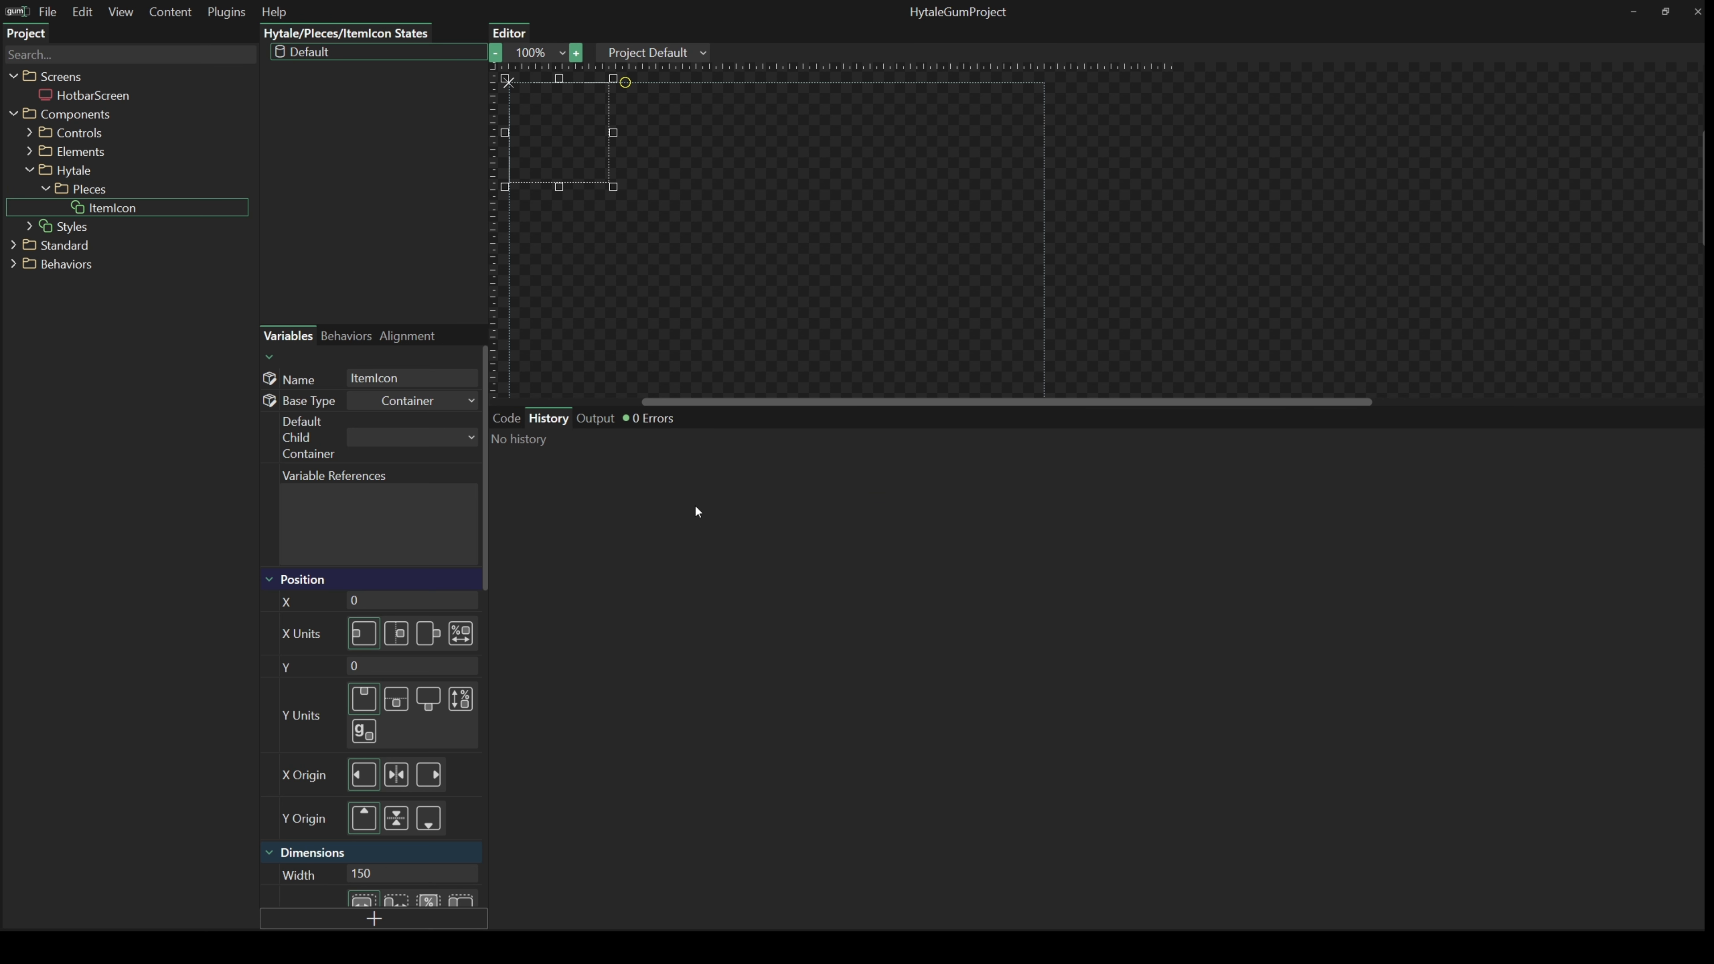
- Add a Sprite instance to the ItemIcon component and widen the area showing its variables
{"action": "double_click", "coordinate": [64, 245]}
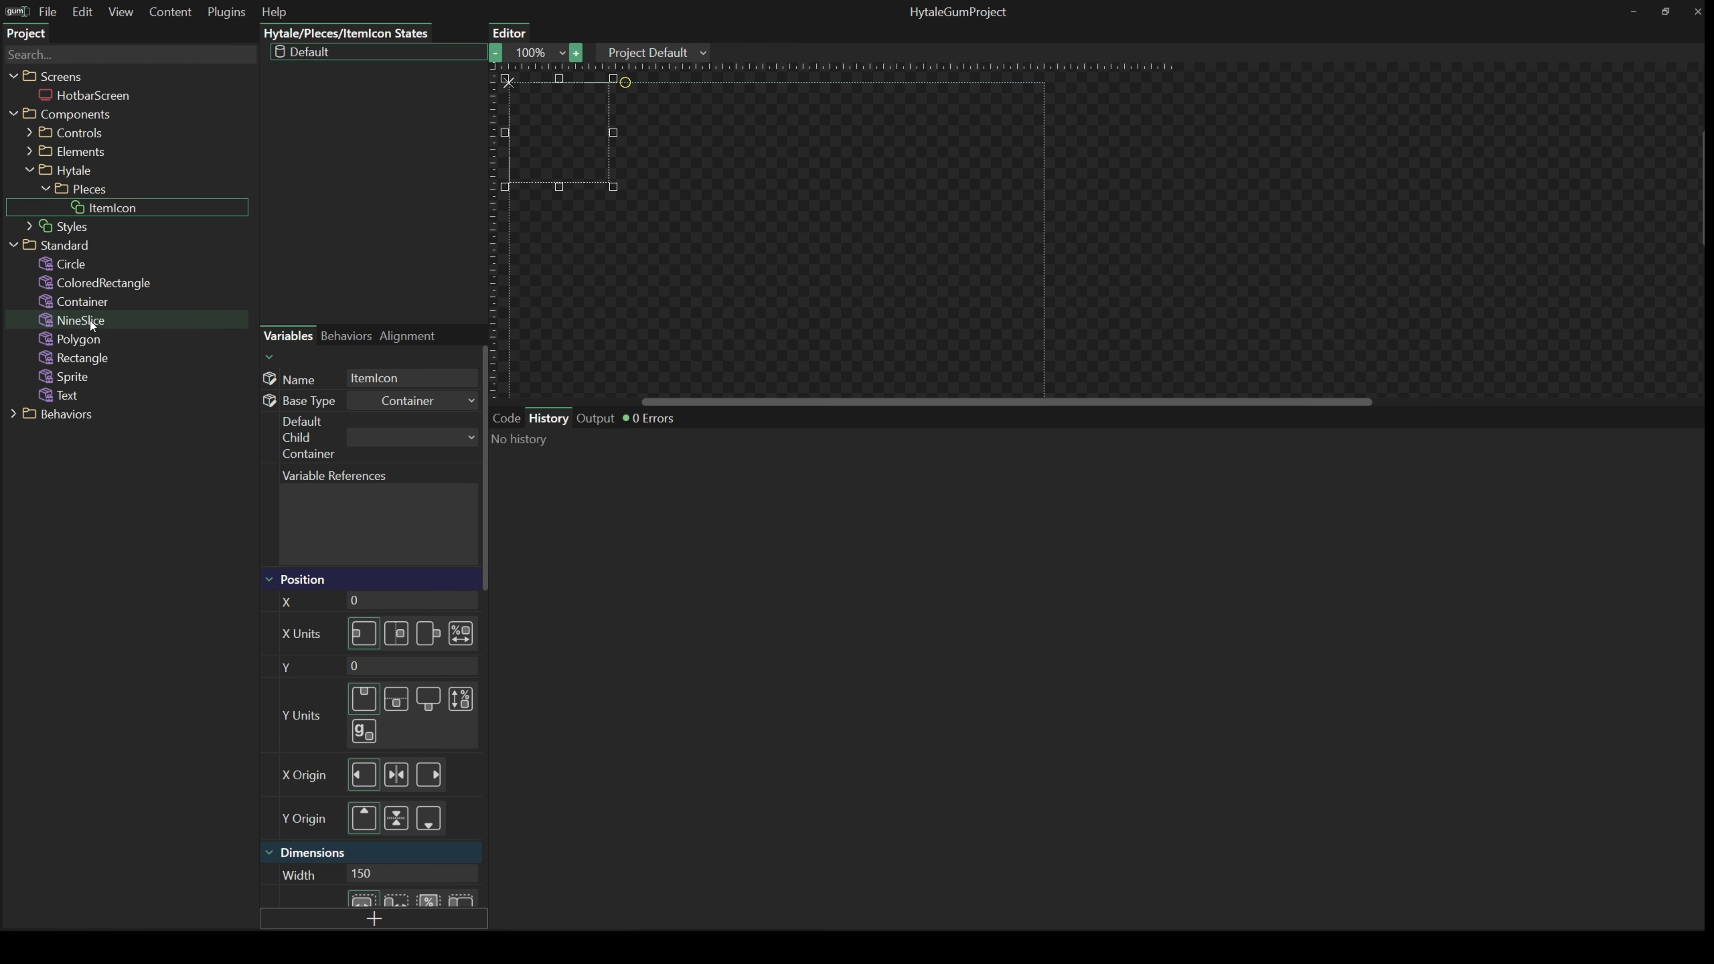
{"action": "left_click_drag", "start_coordinate": [92, 382], "coordinate": [112, 212]}
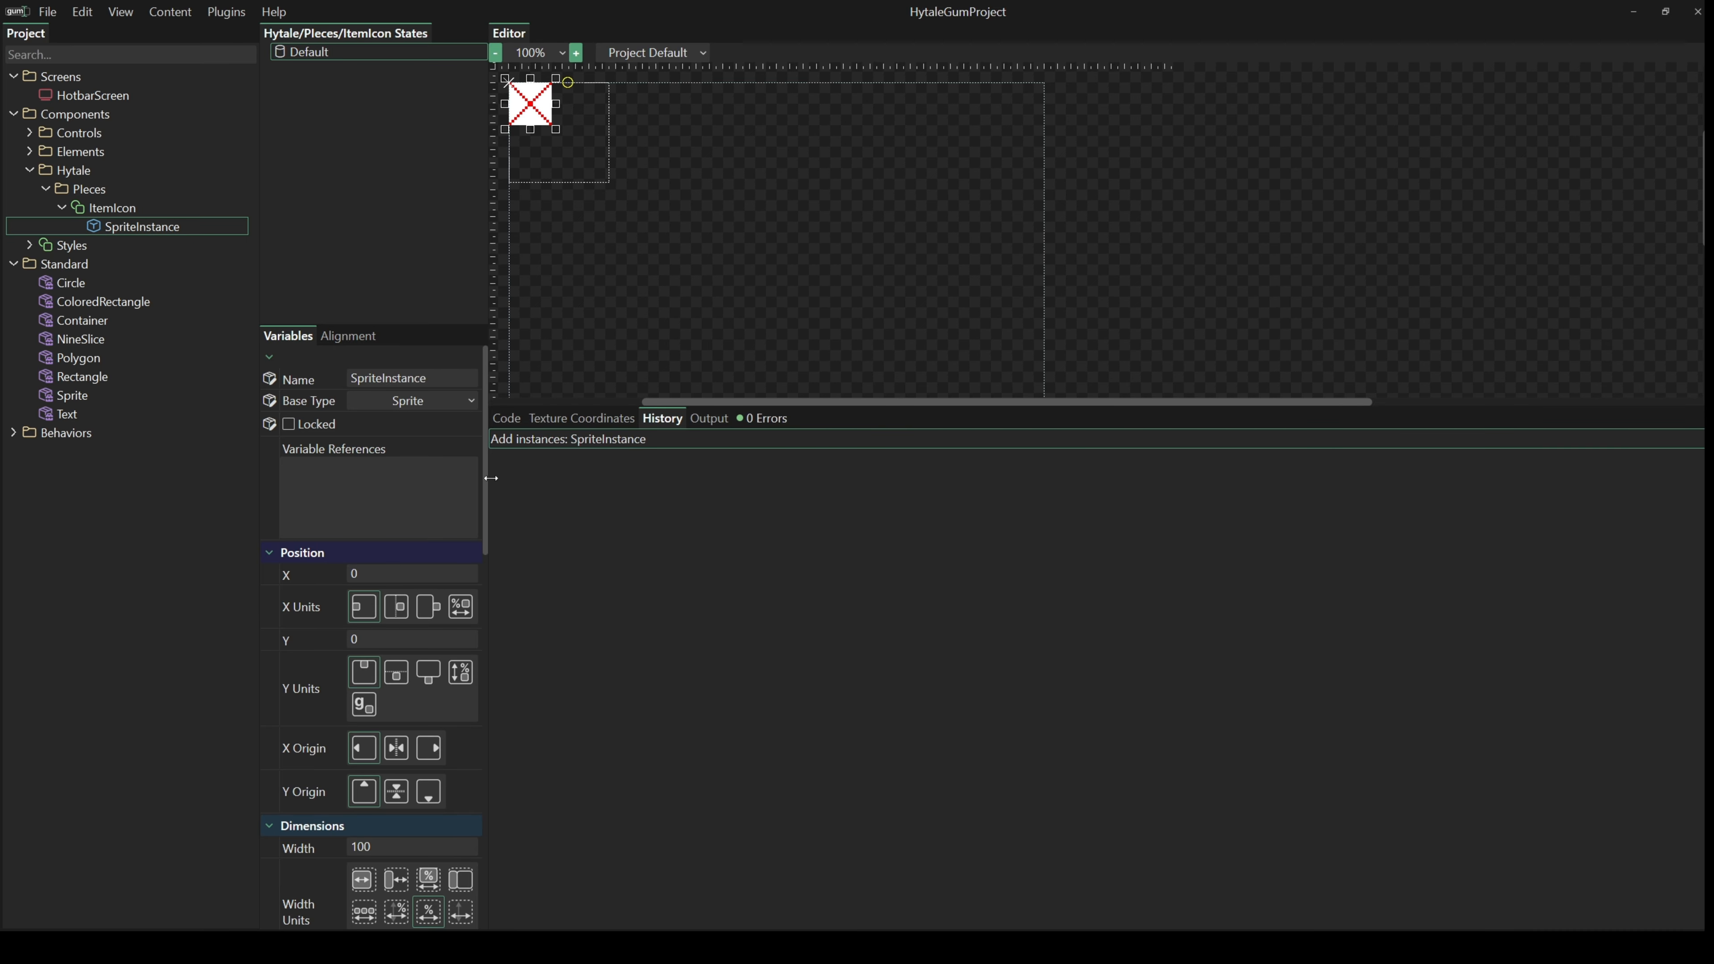
{"action": "left_click_drag", "start_coordinate": [491, 478], "coordinate": [553, 479]}
- Open the file browser for the sprite instance's Source File
{"action": "scroll", "coordinate": [469, 539], "scroll_direction": "down", "scroll_amount": 15}
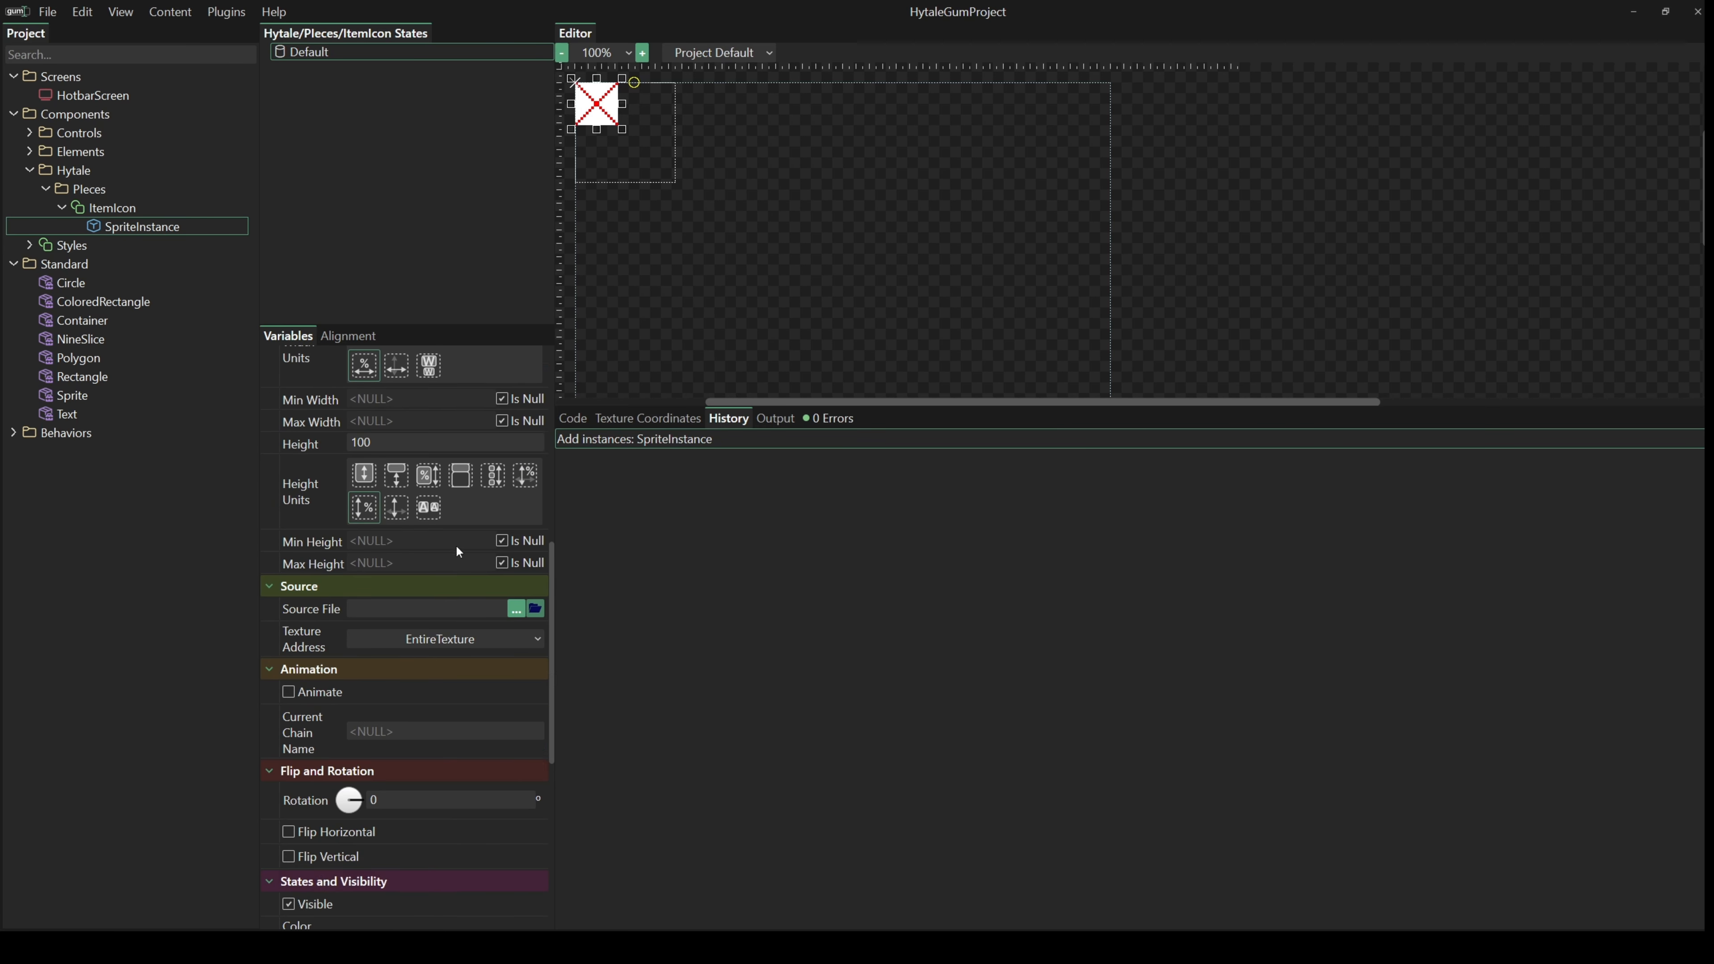
{"action": "left_click", "coordinate": [404, 608]}
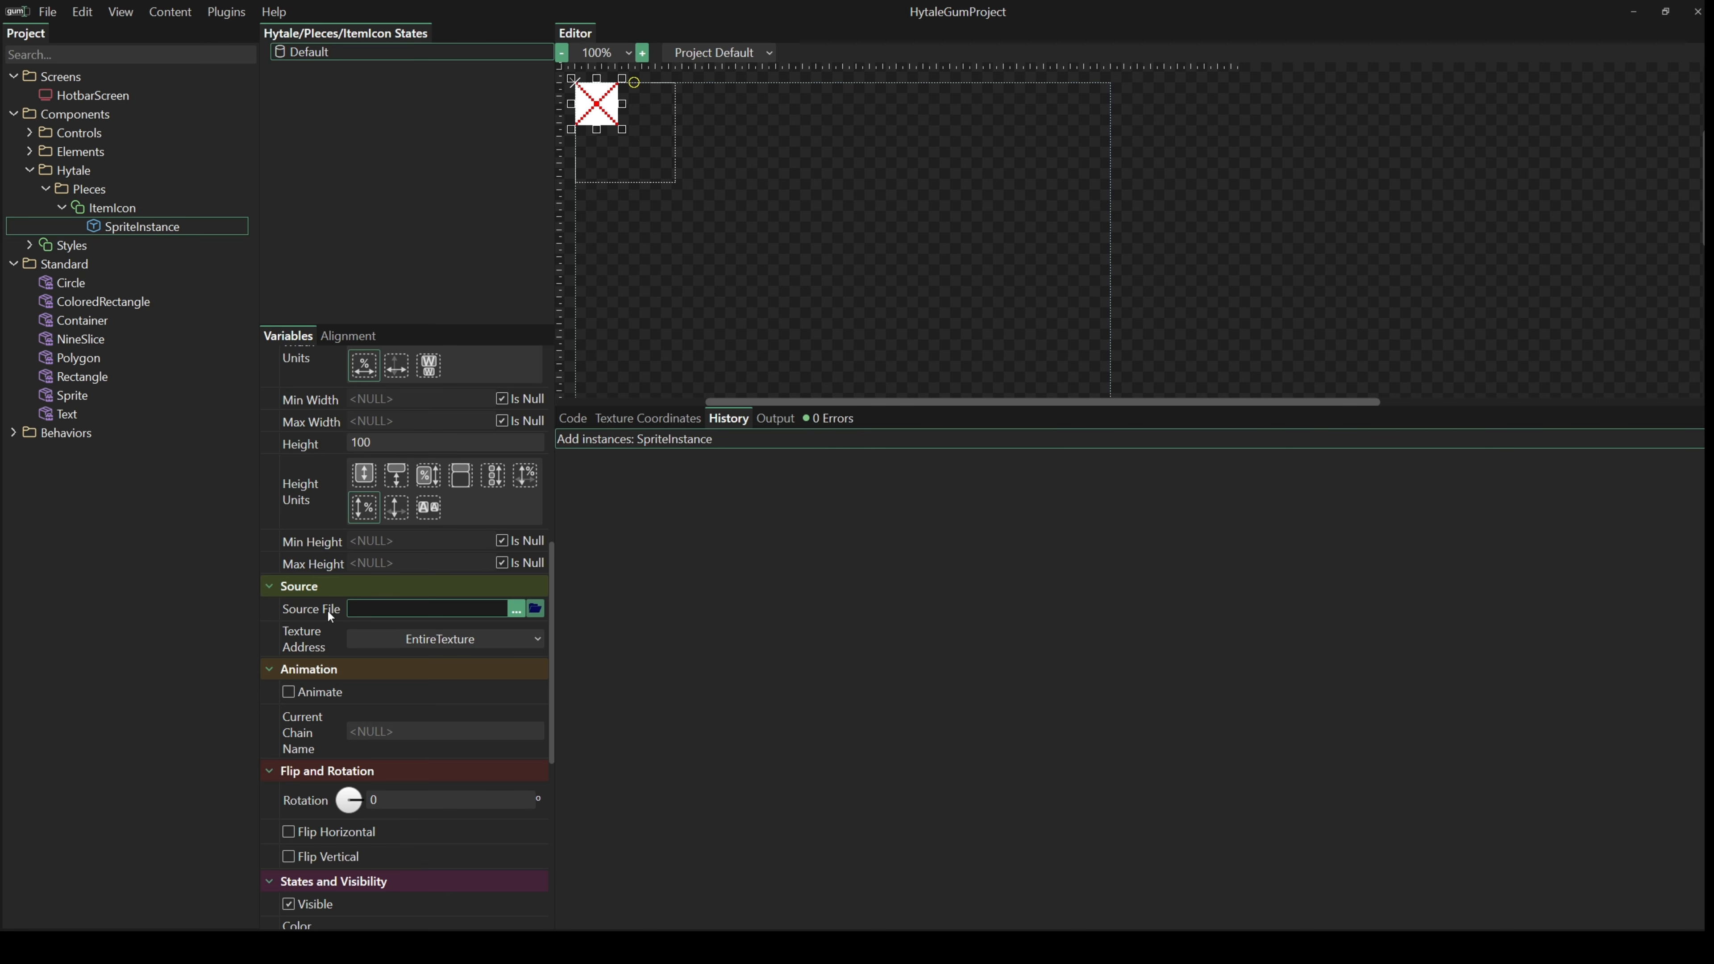
{"action": "left_click", "coordinate": [517, 608]}
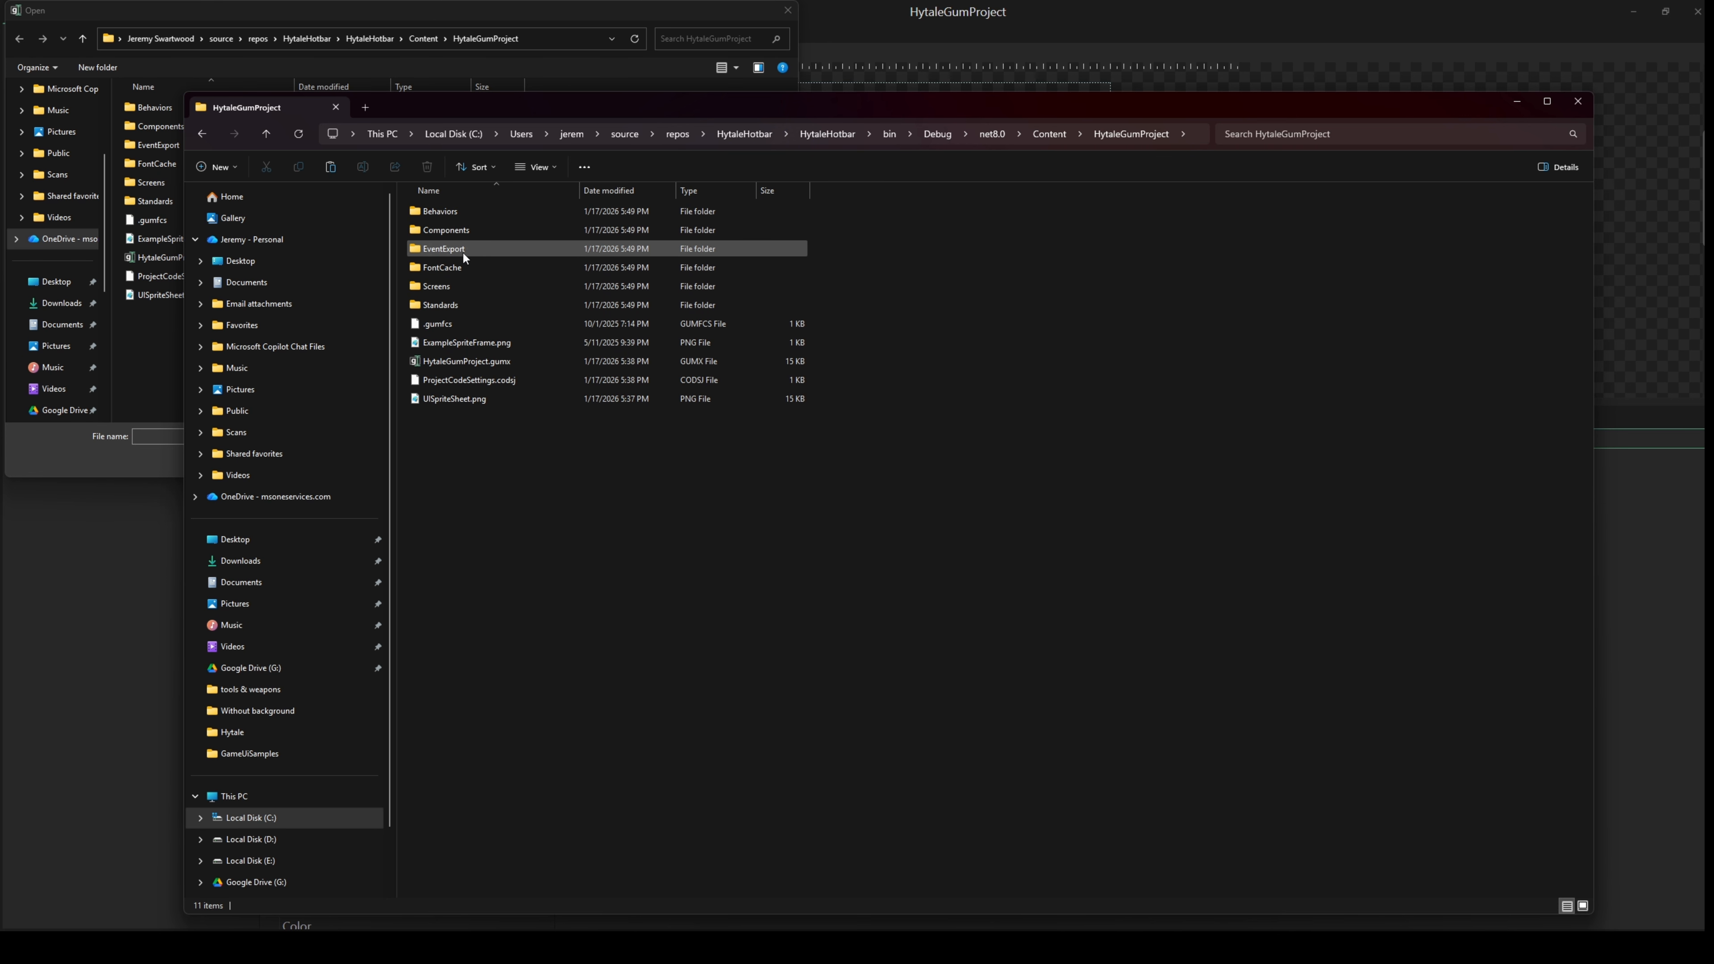
- In File Explorer, go to Content\HytaleGumProject\Components\Hytale in the project source and copy that folder's path
{"action": "double_click", "coordinate": [461, 233]}
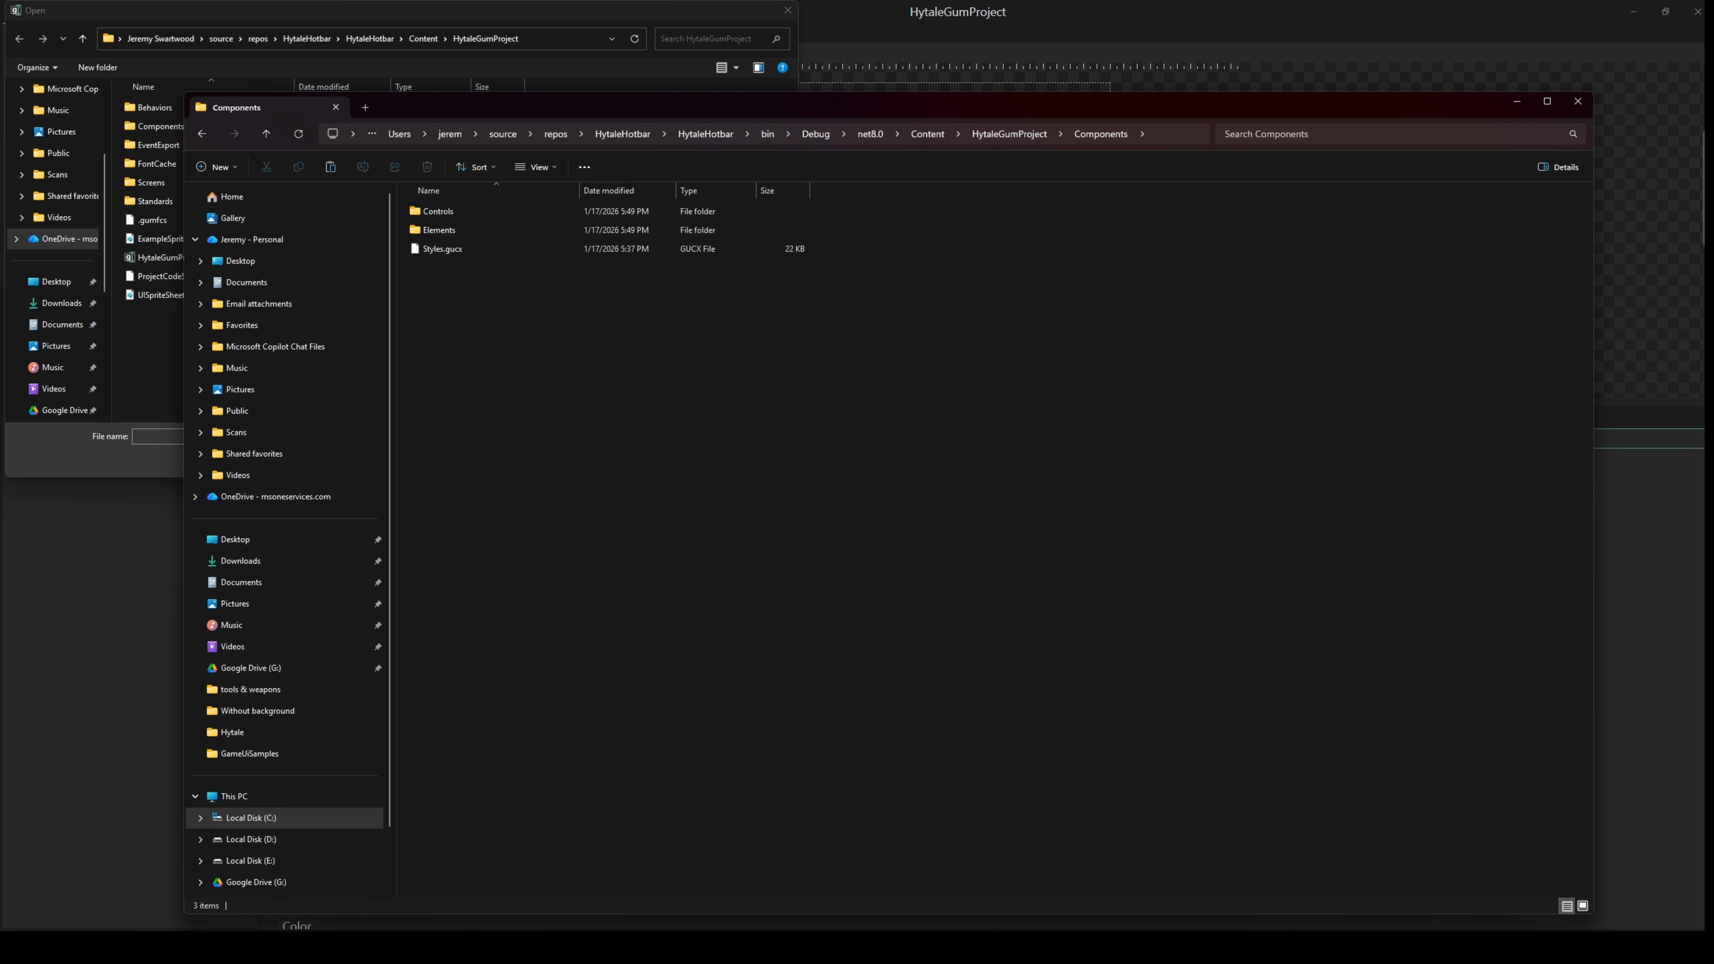
{"action": "key", "text": "alt+Tab"}
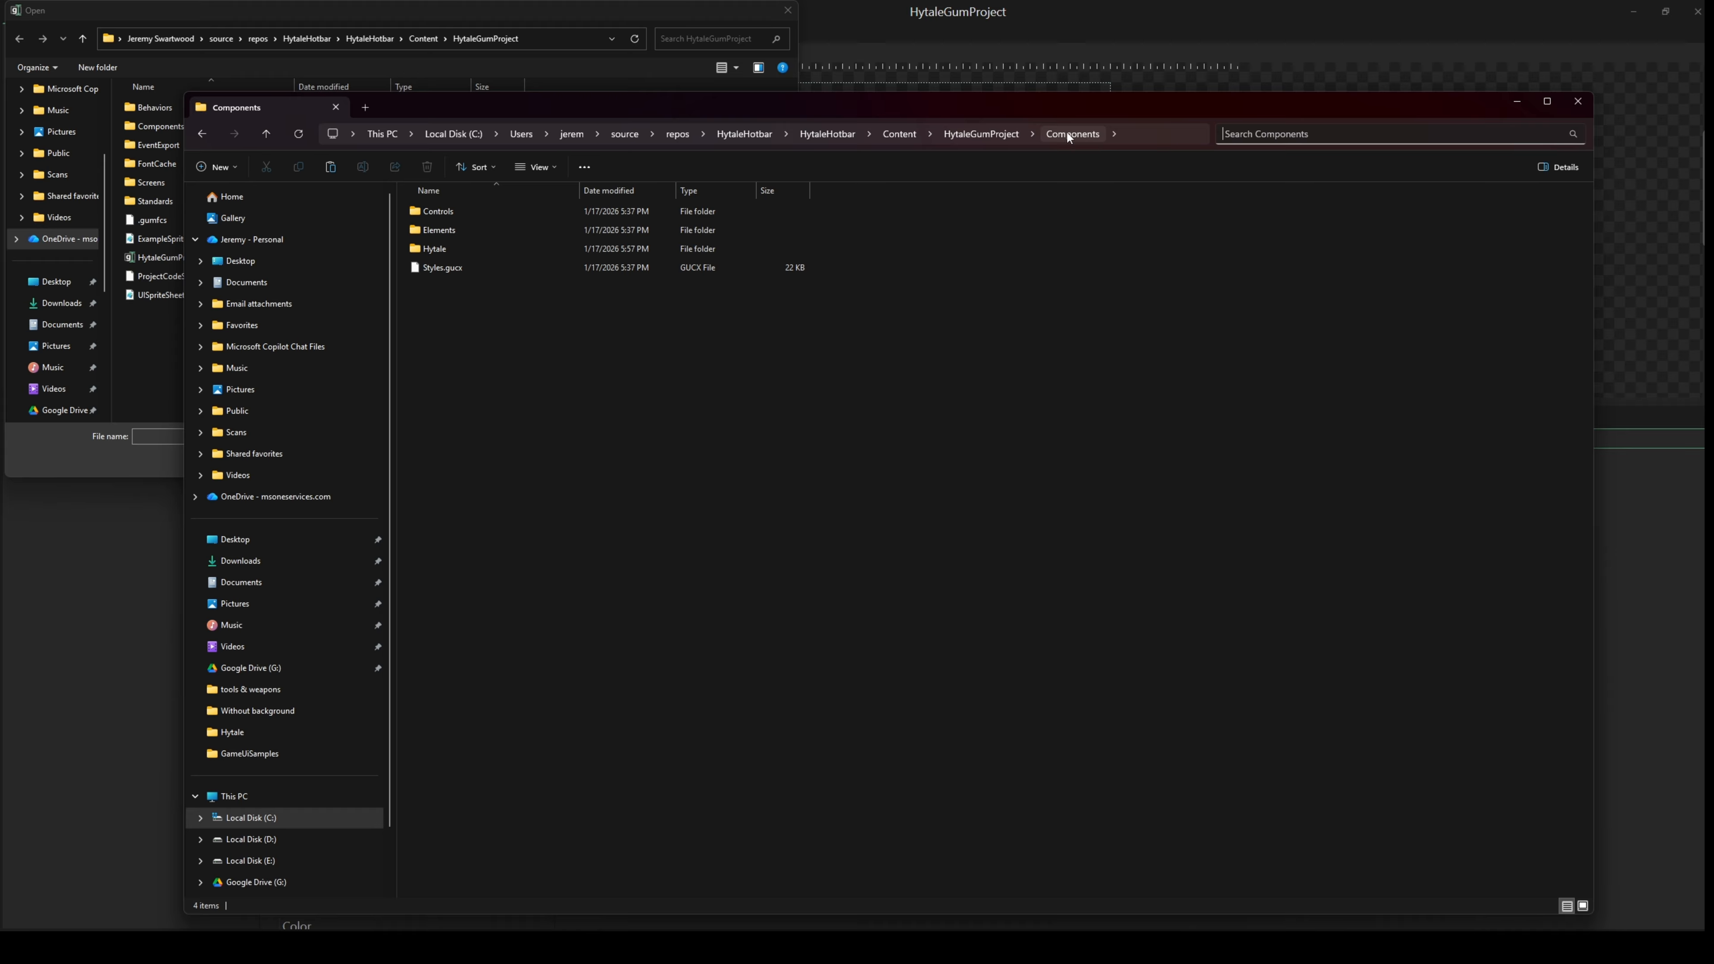
{"action": "double_click", "coordinate": [452, 248]}
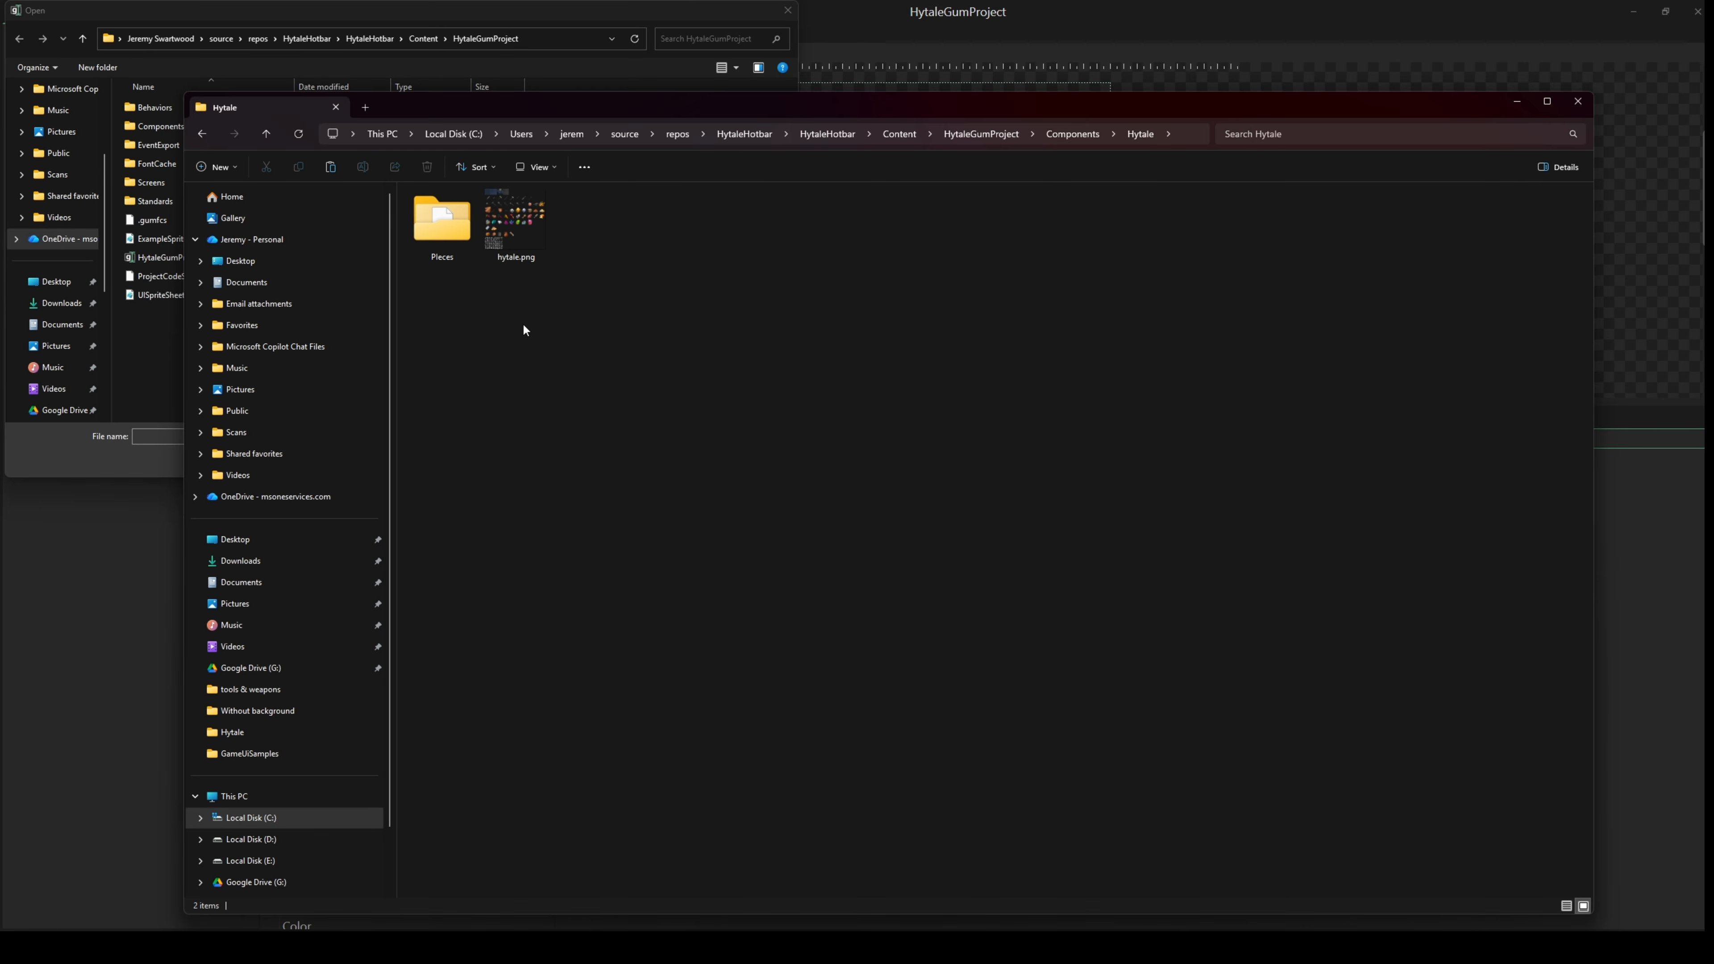
{"action": "left_click_drag", "start_coordinate": [580, 109], "coordinate": [763, 198]}
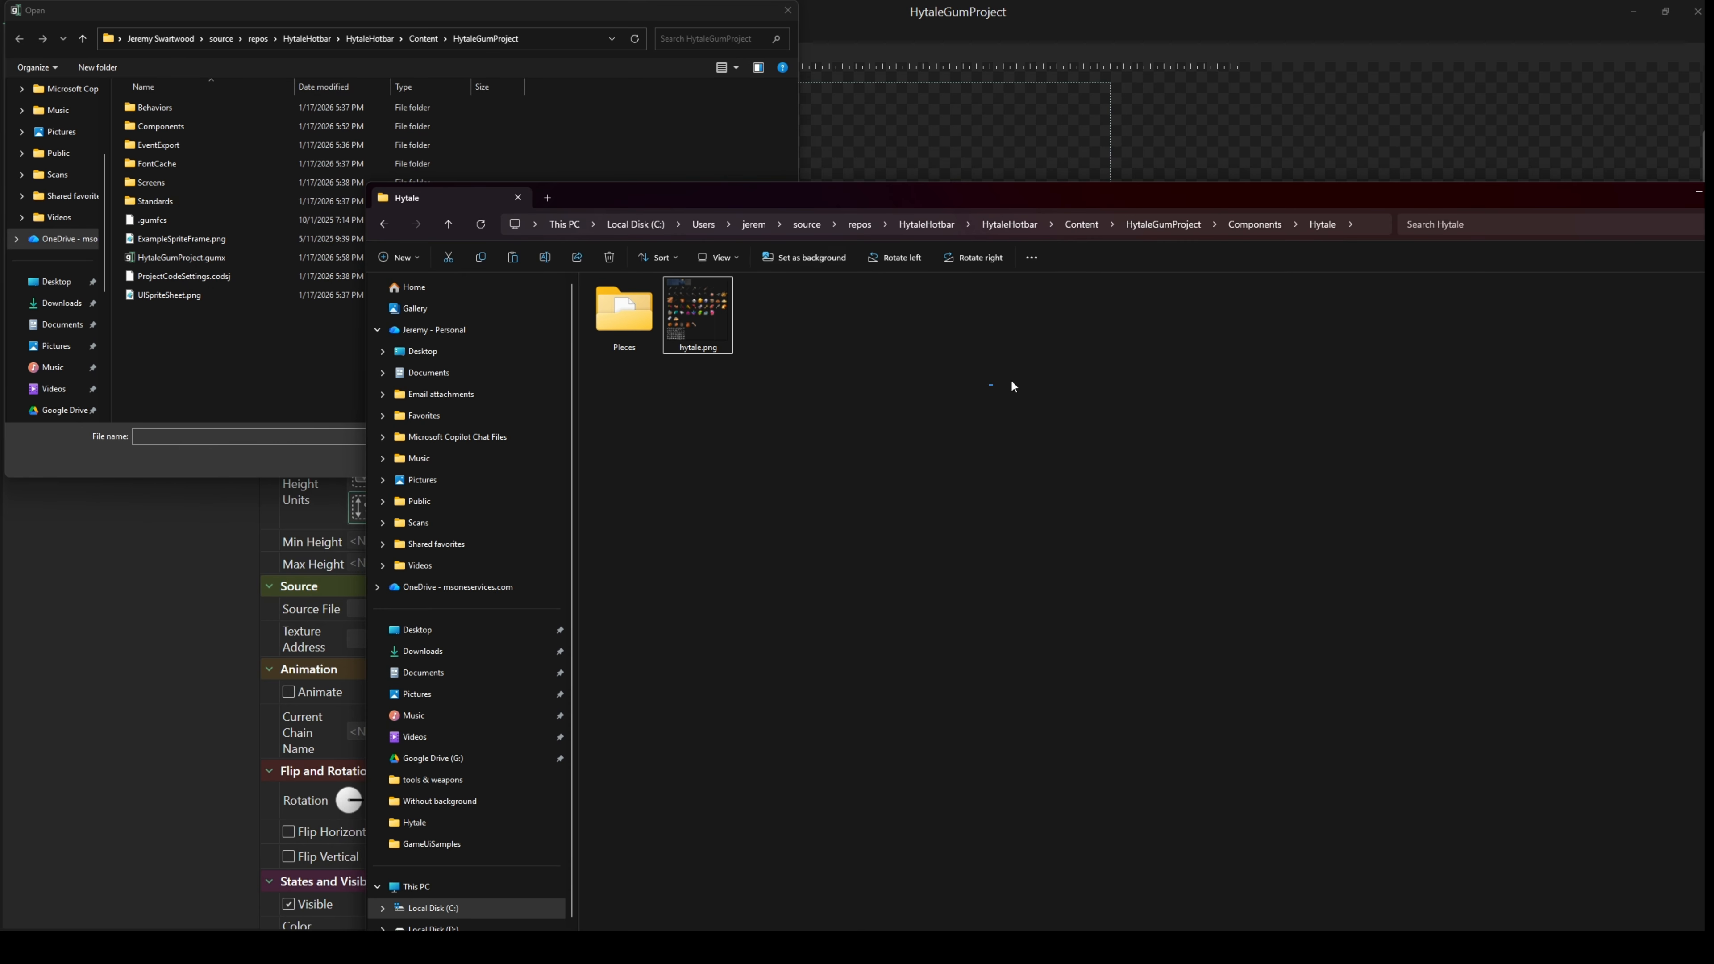
{"action": "left_click", "coordinate": [1370, 230]}
{"action": "key", "text": "ctrl+c"}
- Go to the copied folder path in the file dialog and load hytale.png as the sprite's source file
{"action": "left_click", "coordinate": [564, 39]}
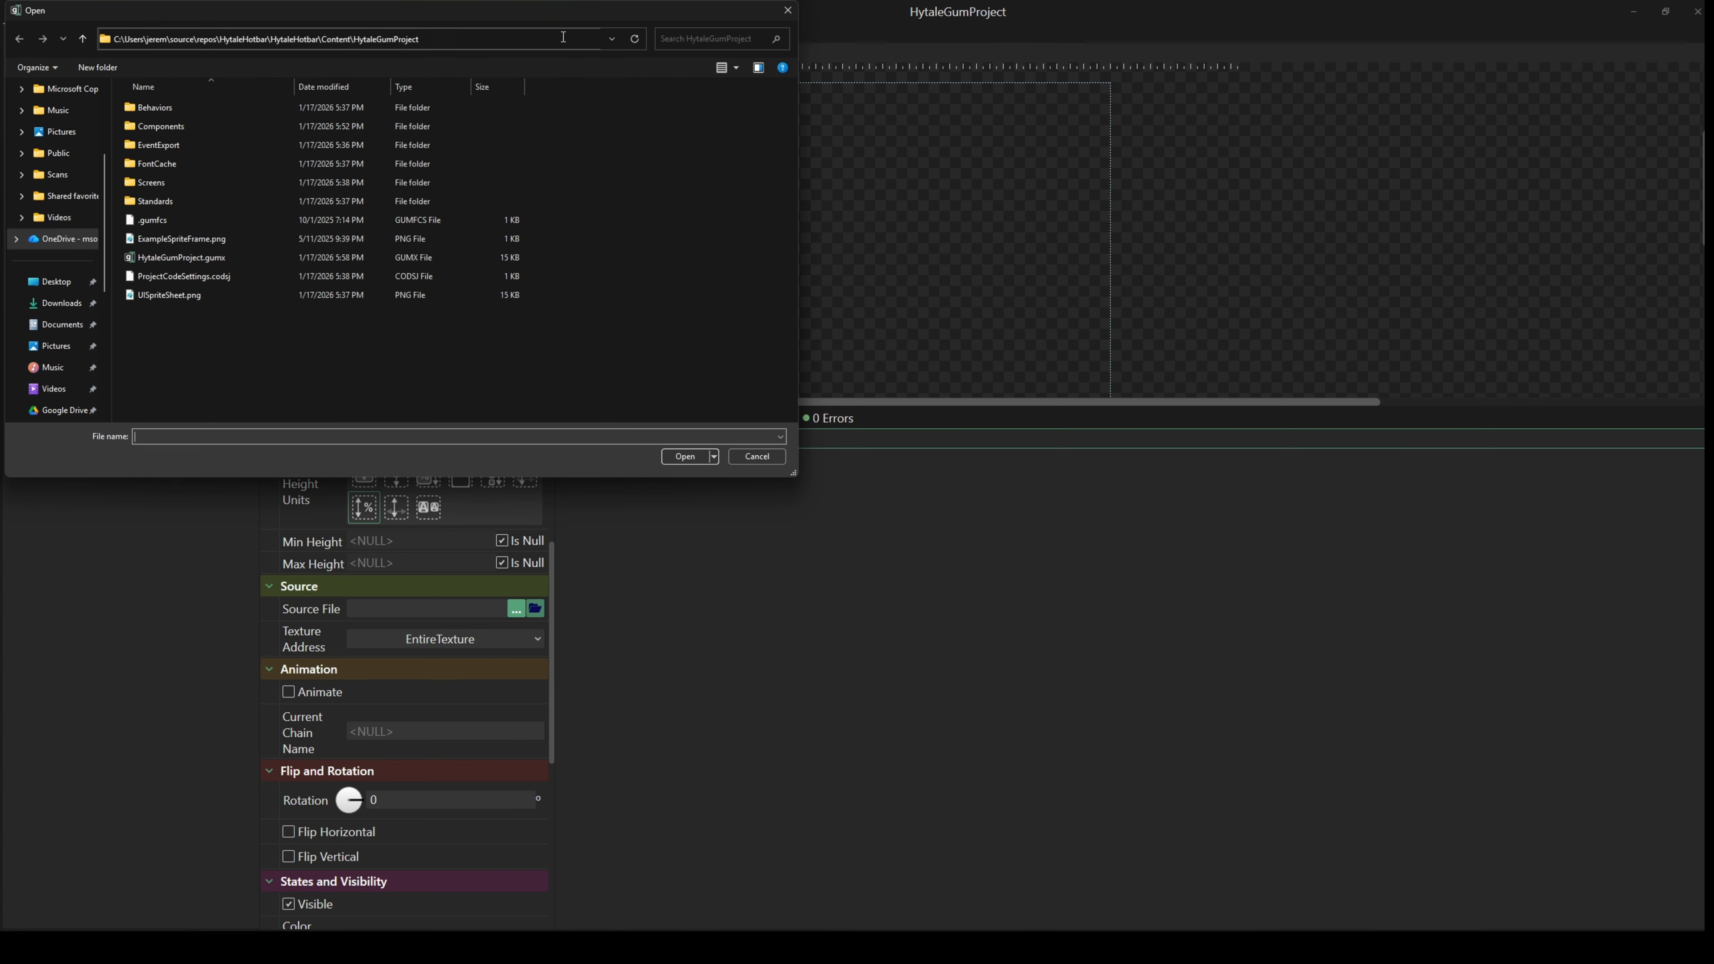
{"action": "key", "text": "ctrl+v"}
{"action": "key", "text": "Return"}
{"action": "left_click", "coordinate": [232, 118]}
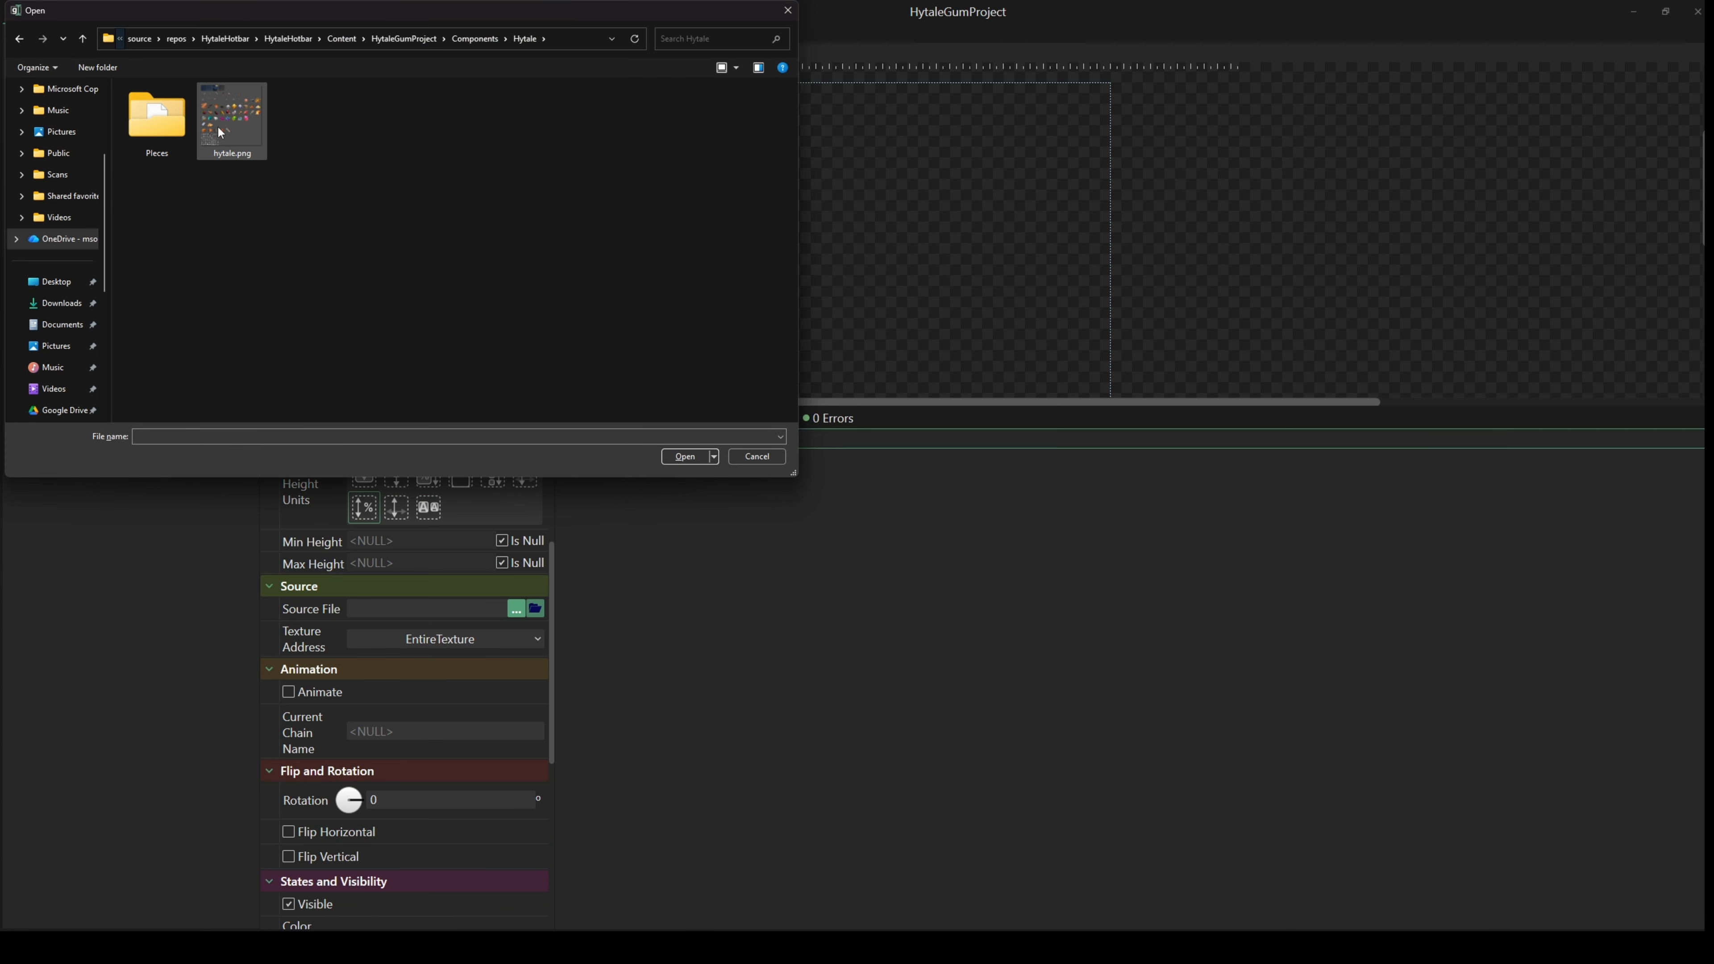
{"action": "left_click", "coordinate": [685, 457]}
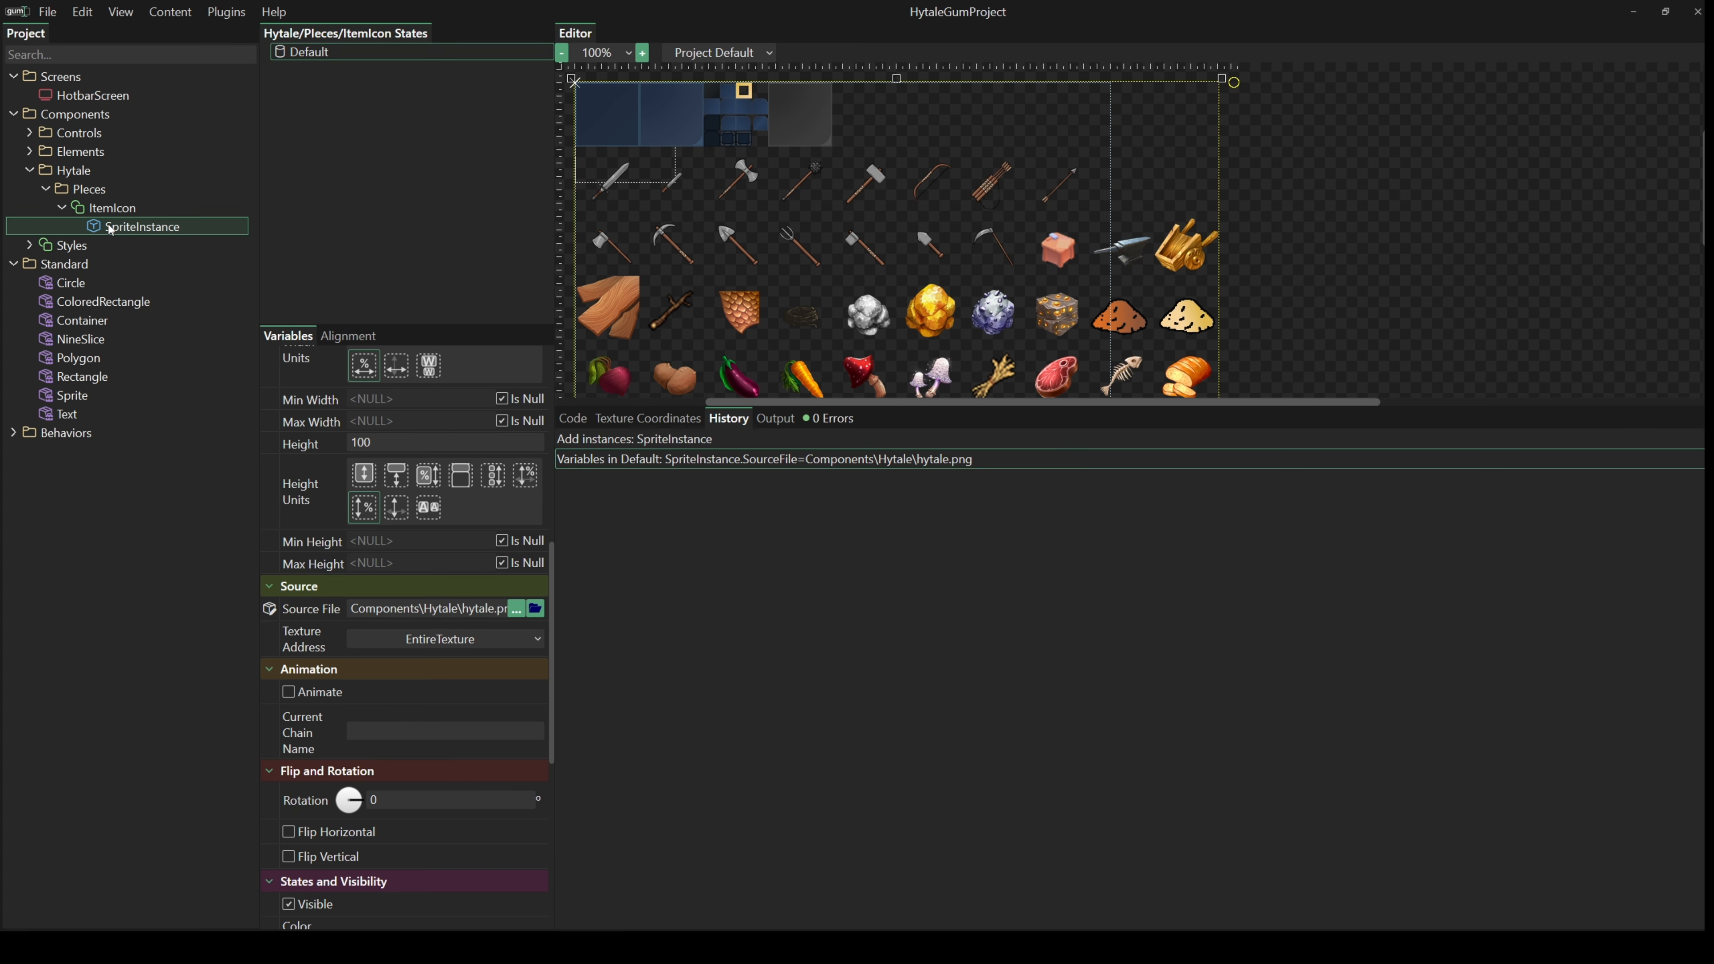
- Set the sprite's Texture Address to Custom and pick the large sword in the sprite sheet as its texture region
{"action": "left_click", "coordinate": [419, 642]}
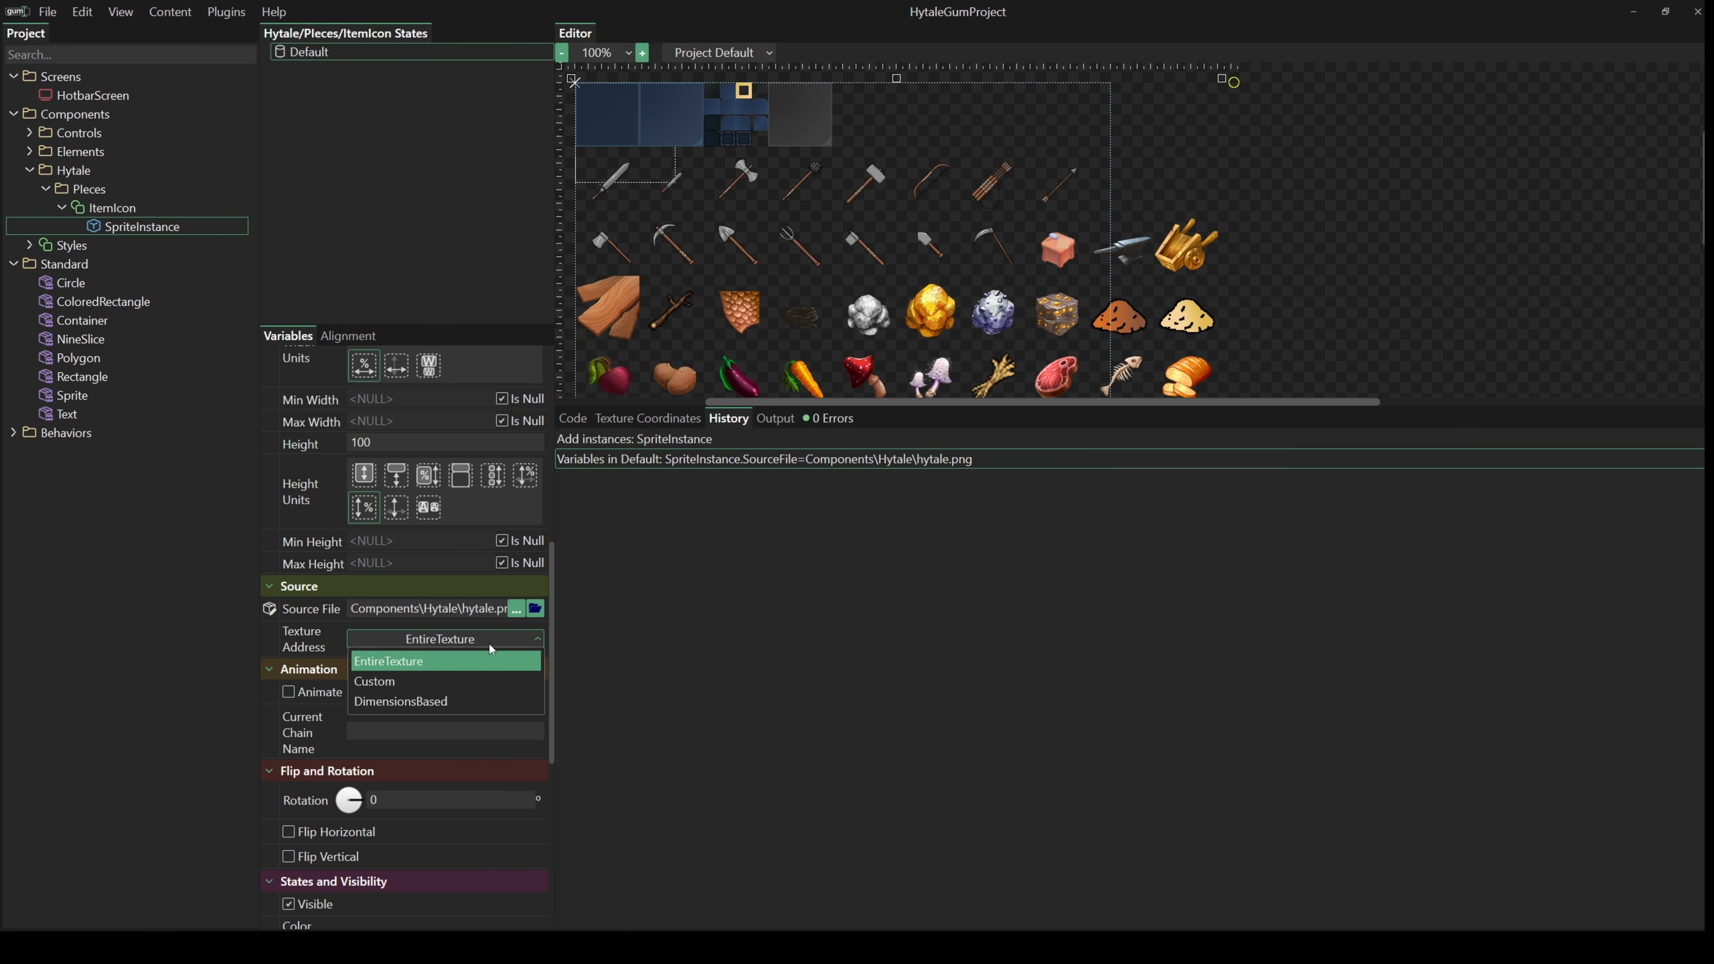
{"action": "left_click", "coordinate": [375, 685]}
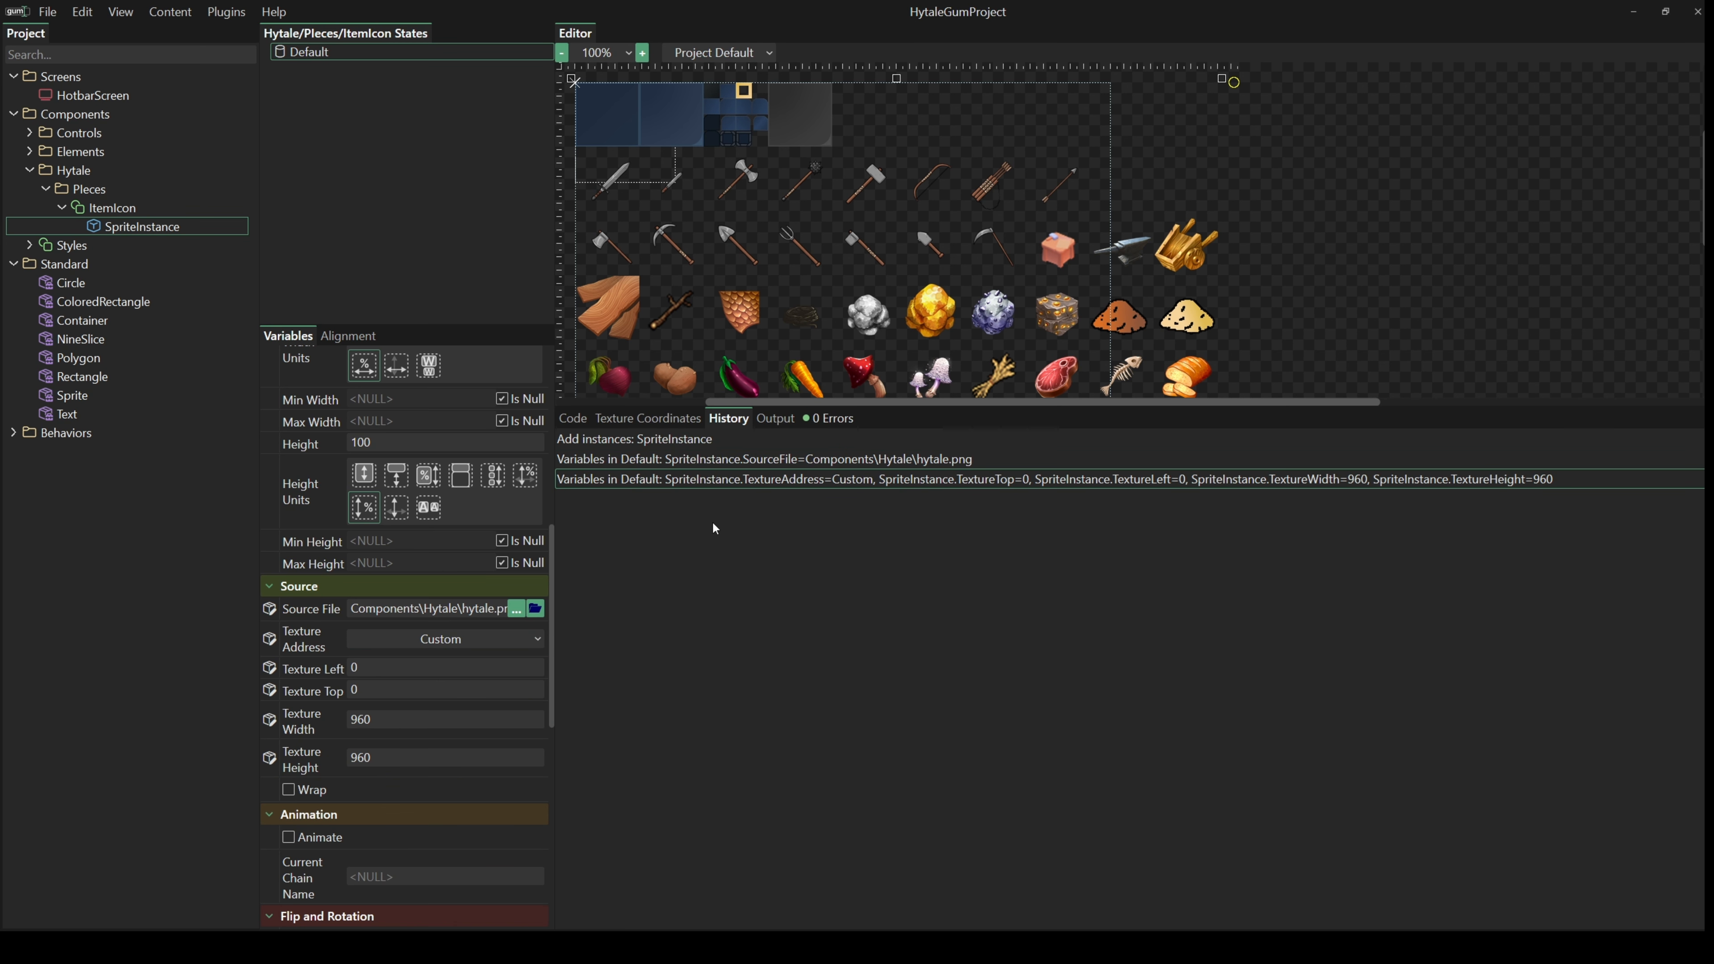
{"action": "left_click", "coordinate": [656, 418]}
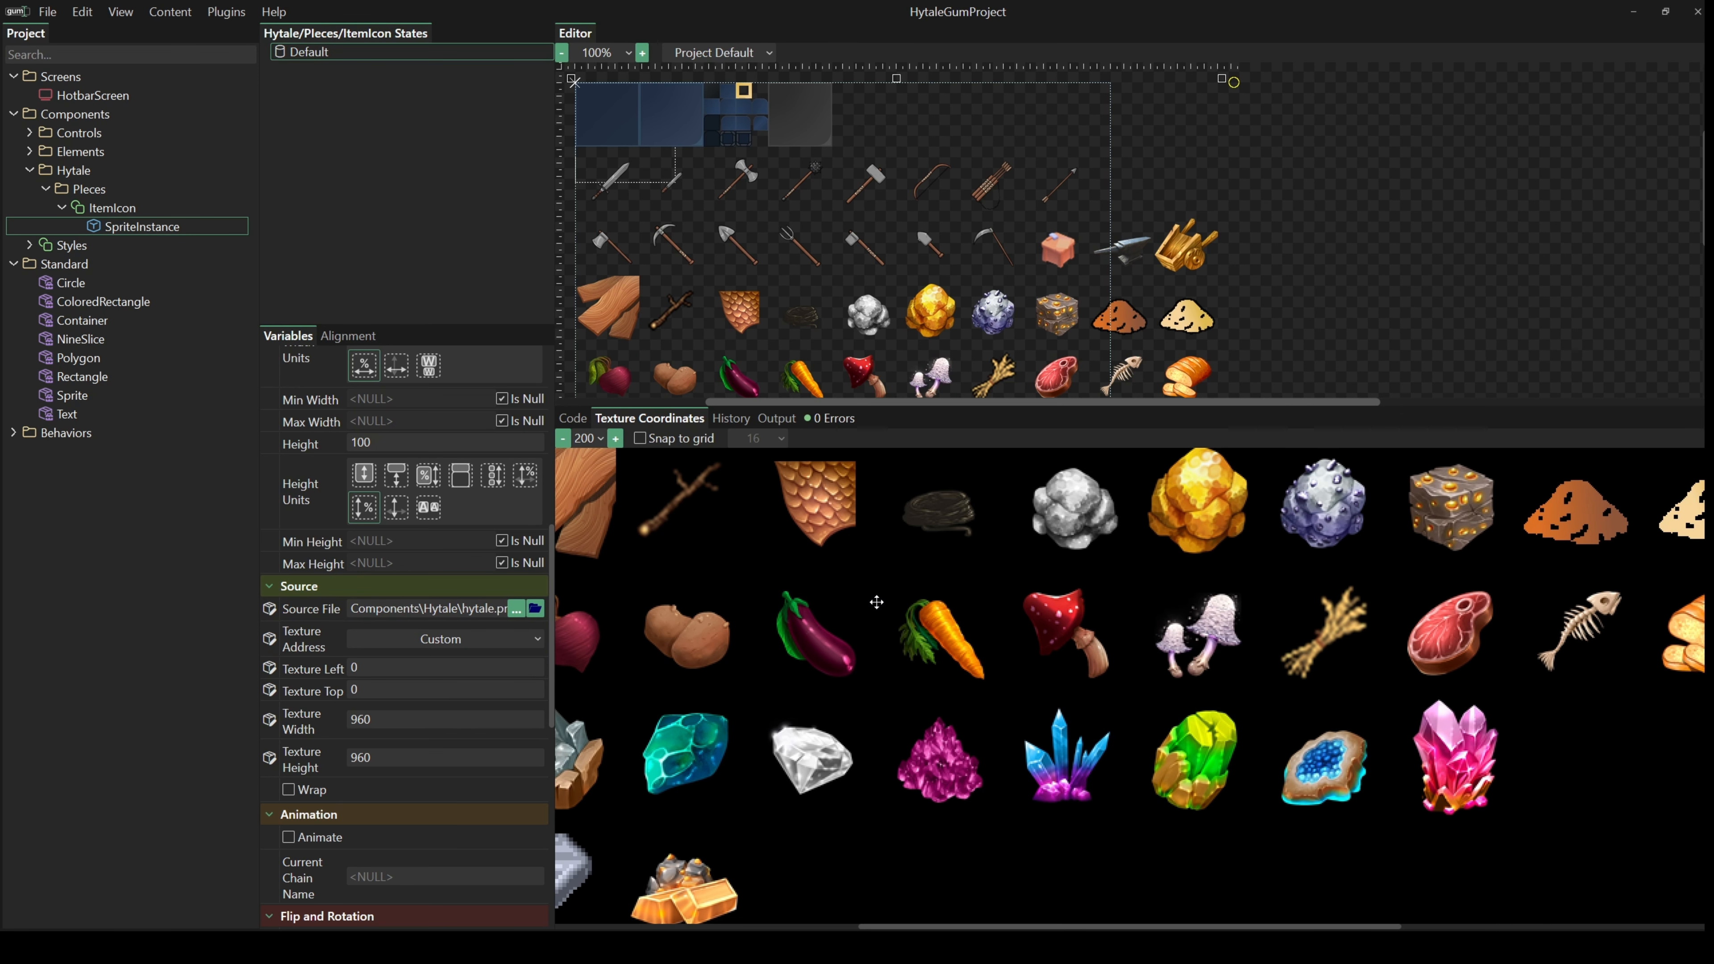
{"action": "scroll", "coordinate": [864, 603], "scroll_direction": "down", "scroll_amount": 2}
{"action": "scroll", "coordinate": [817, 675], "scroll_direction": "up", "scroll_amount": 1}
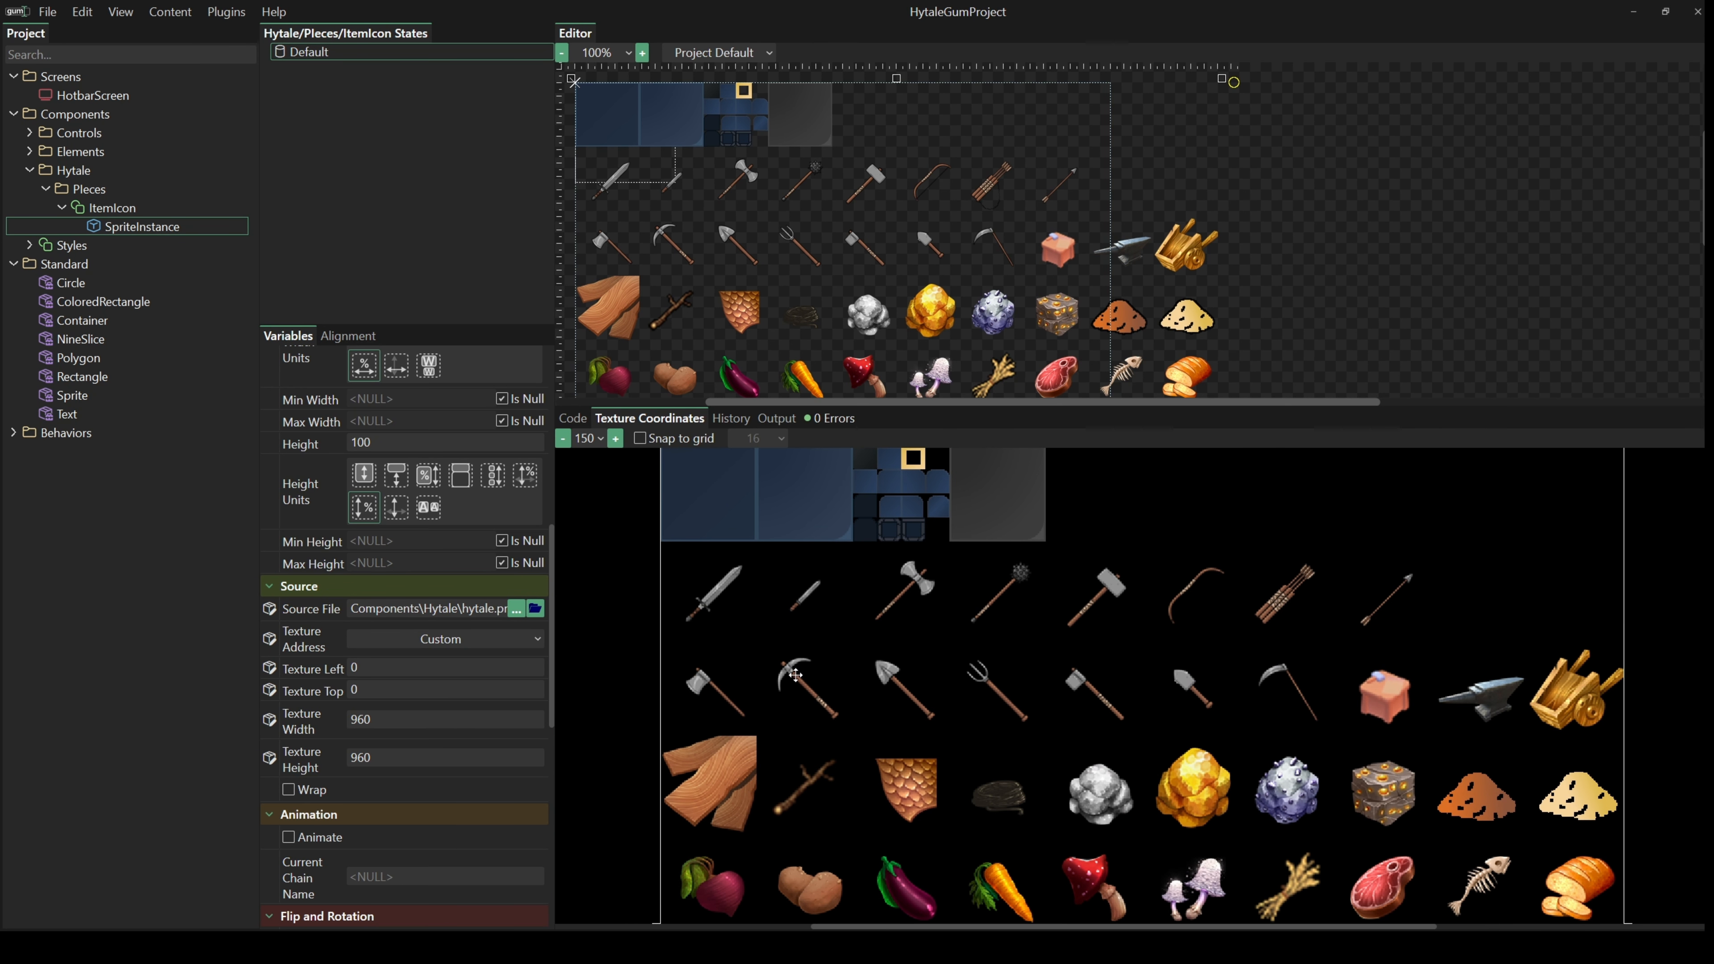
{"action": "double_click", "coordinate": [708, 595]}
{"action": "scroll", "coordinate": [1191, 730], "scroll_direction": "up", "scroll_amount": 5}
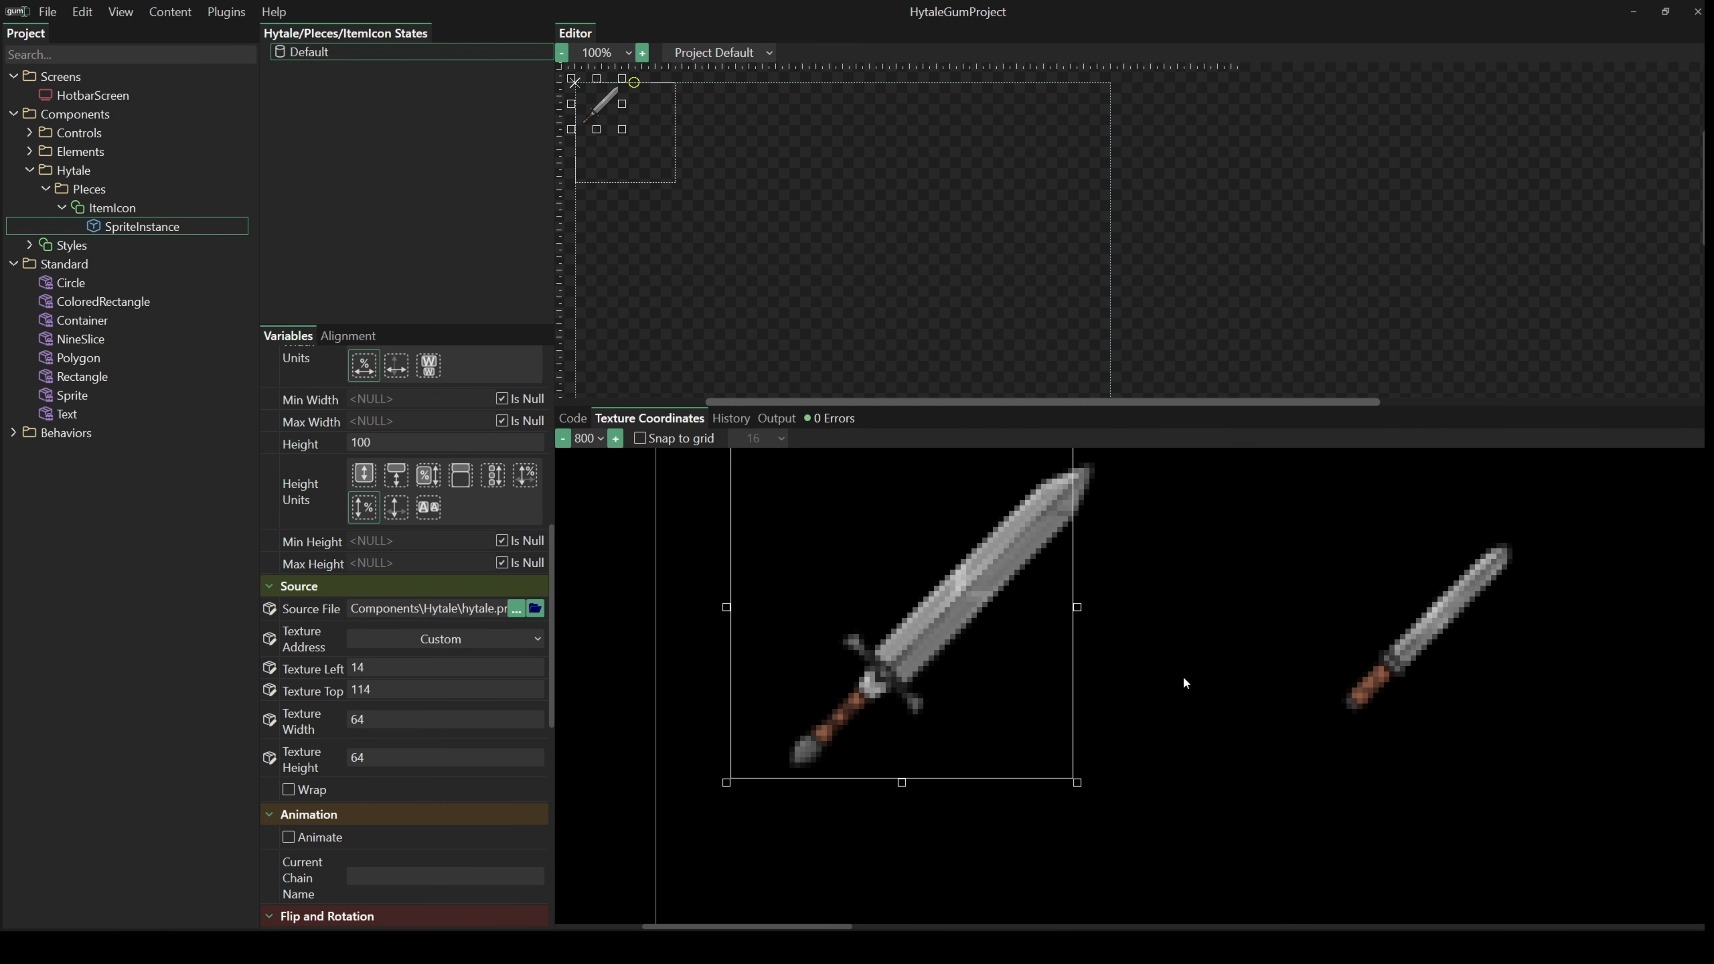
- Enable snapping to the 16-pixel grid and resize the sword's texture region to 96 by 96, with left 0 and top 96
{"action": "scroll", "coordinate": [1182, 676], "scroll_direction": "down", "scroll_amount": 1}
{"action": "left_click", "coordinate": [640, 439]}
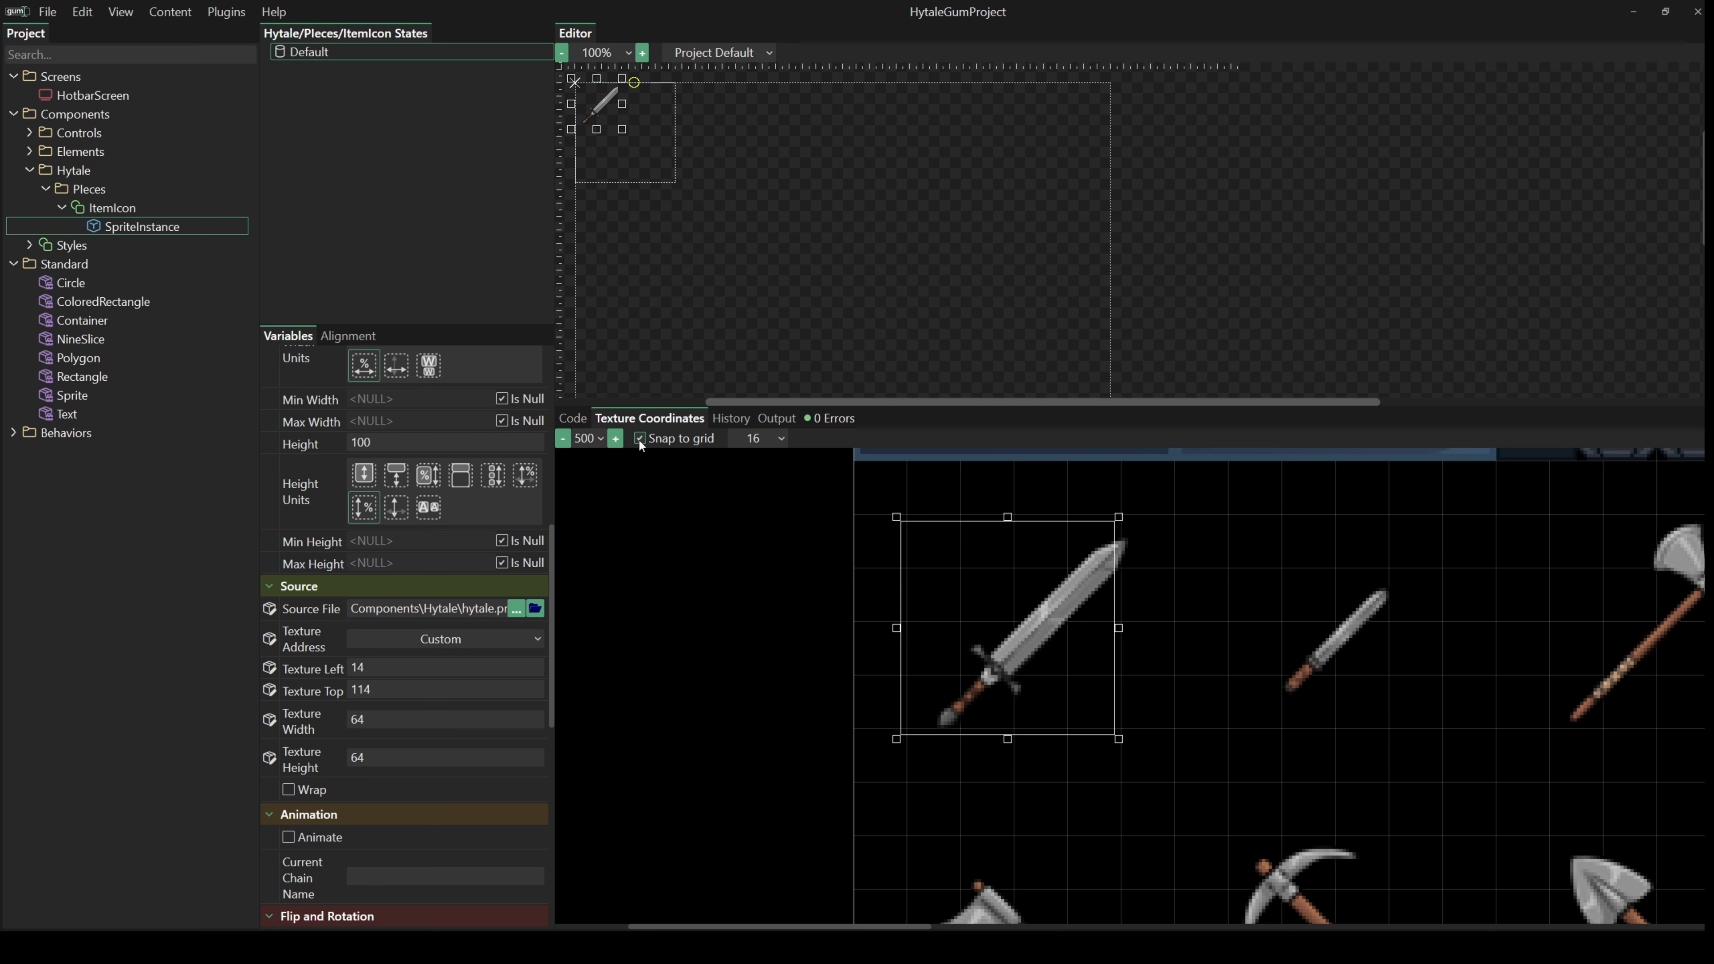
{"action": "left_click_drag", "start_coordinate": [908, 515], "coordinate": [852, 460]}
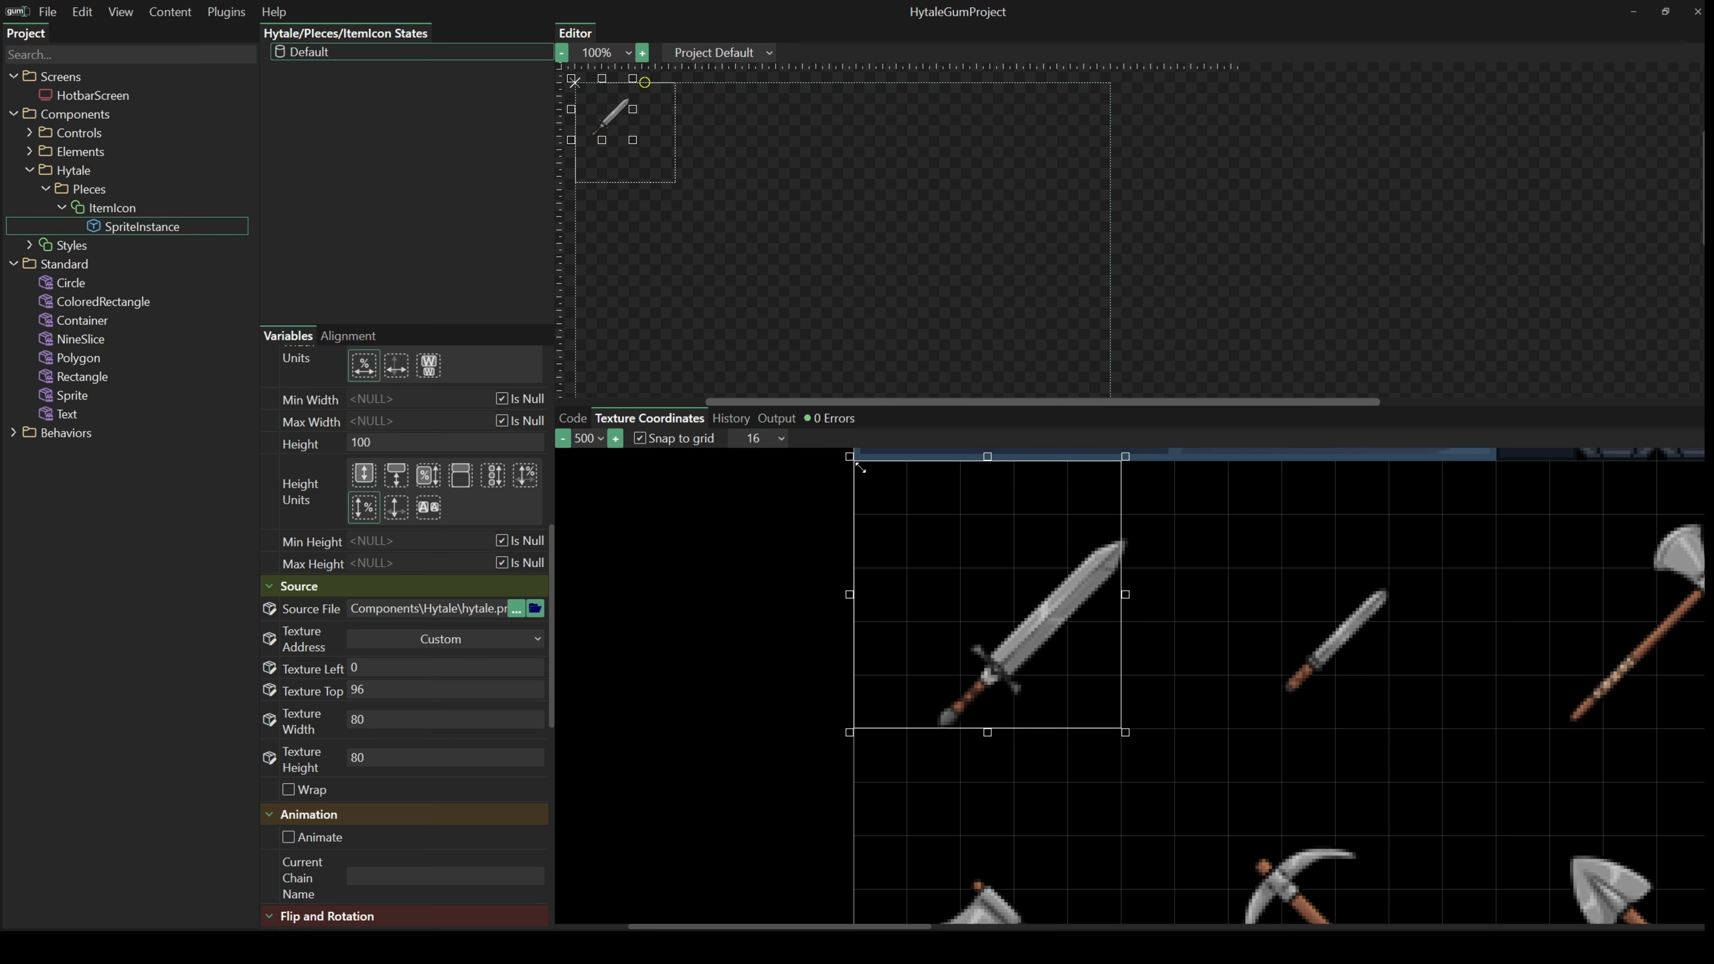
{"action": "left_click_drag", "start_coordinate": [1121, 730], "coordinate": [1170, 764]}
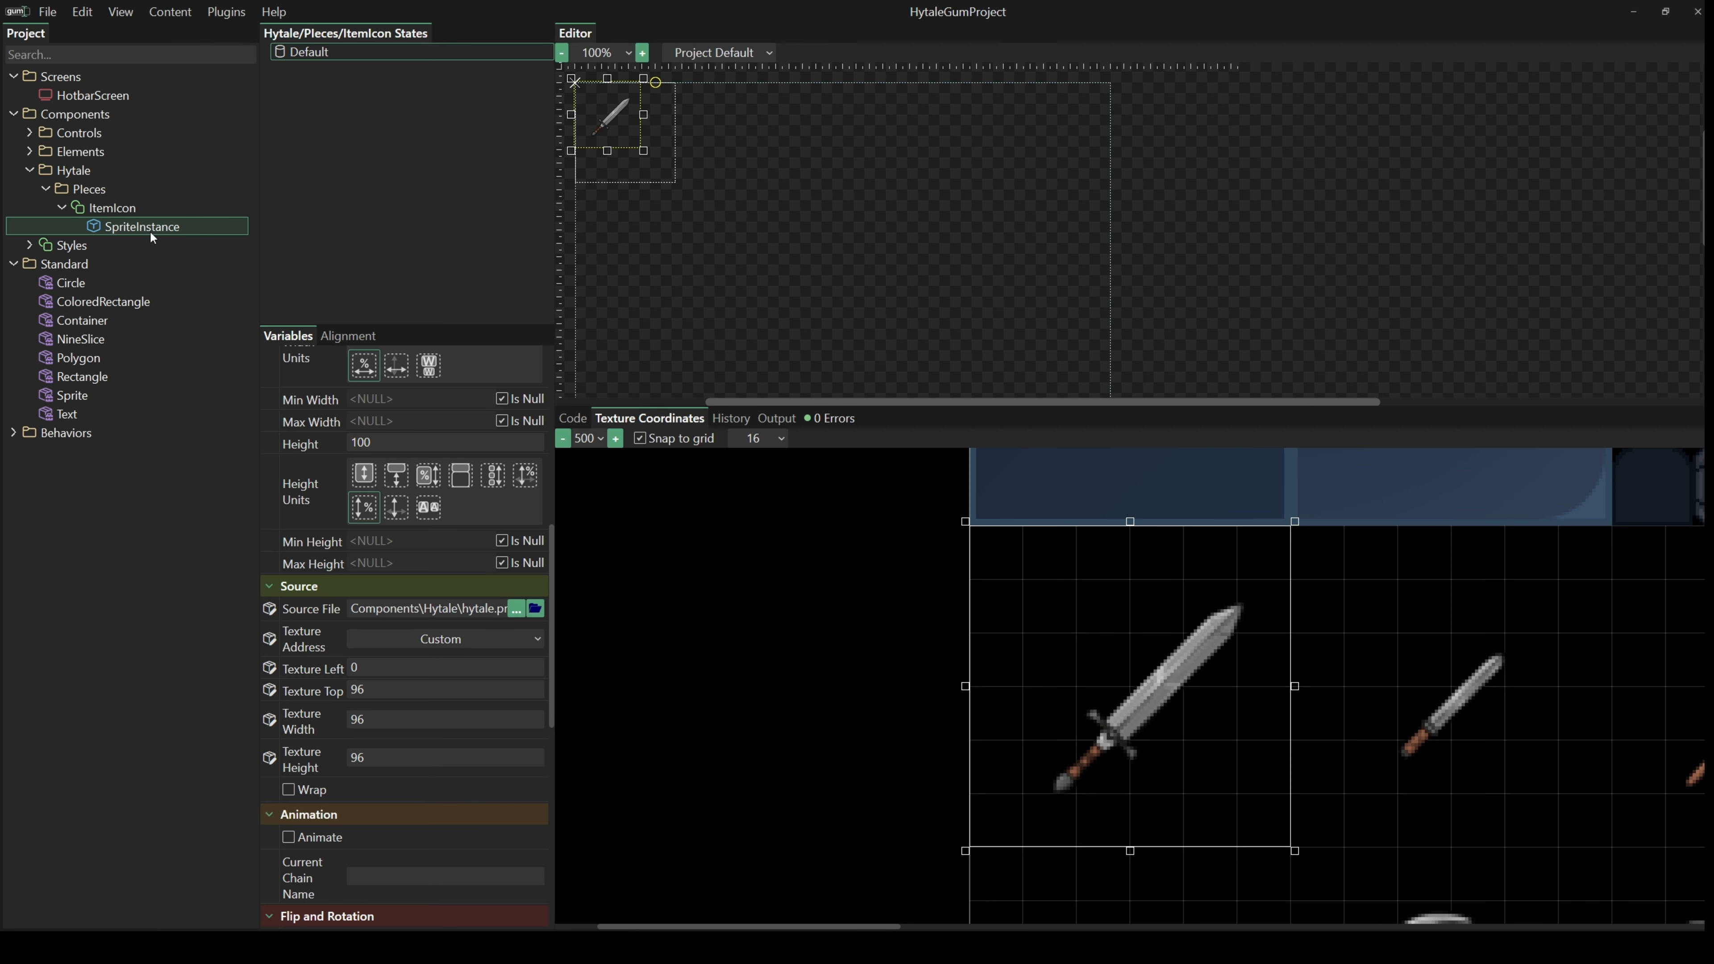
- Make the sprite fill the ItemIcon component by setting its width and height to 0, both with units relative to the parent
{"action": "scroll", "coordinate": [381, 607], "scroll_direction": "up", "scroll_amount": 3}
{"action": "scroll", "coordinate": [381, 607], "scroll_direction": "up", "scroll_amount": 5}
{"action": "scroll", "coordinate": [382, 610], "scroll_direction": "down", "scroll_amount": 2}
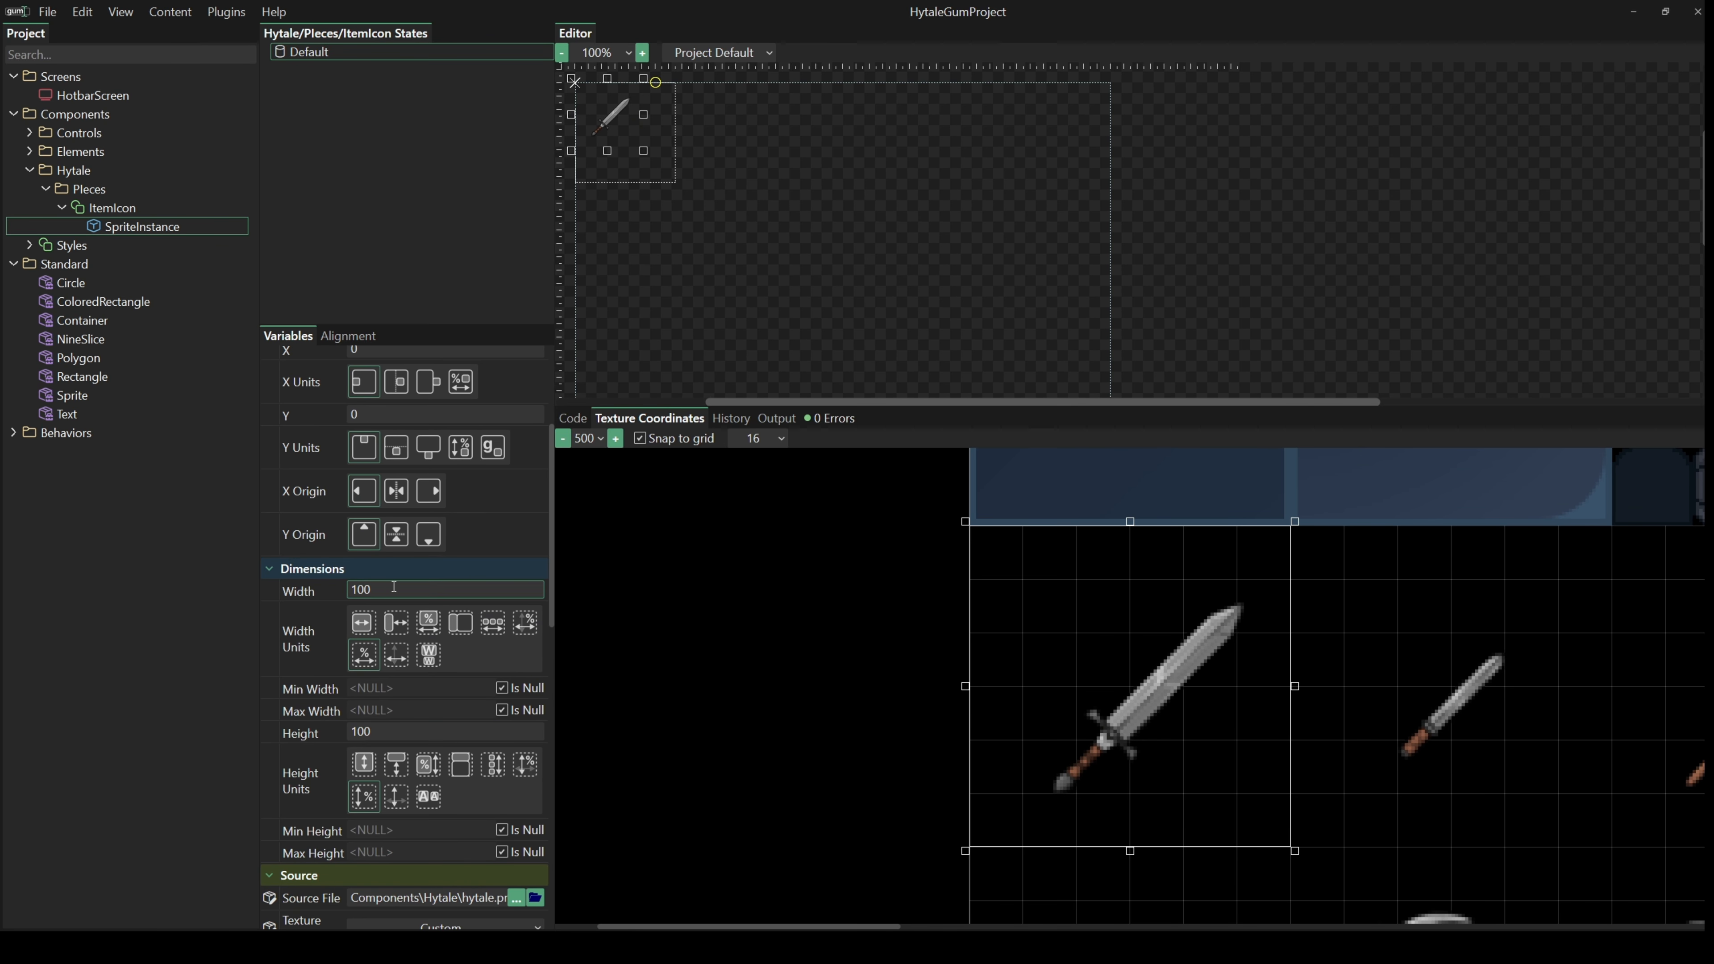
{"action": "left_click_drag", "start_coordinate": [394, 587], "coordinate": [277, 573]}
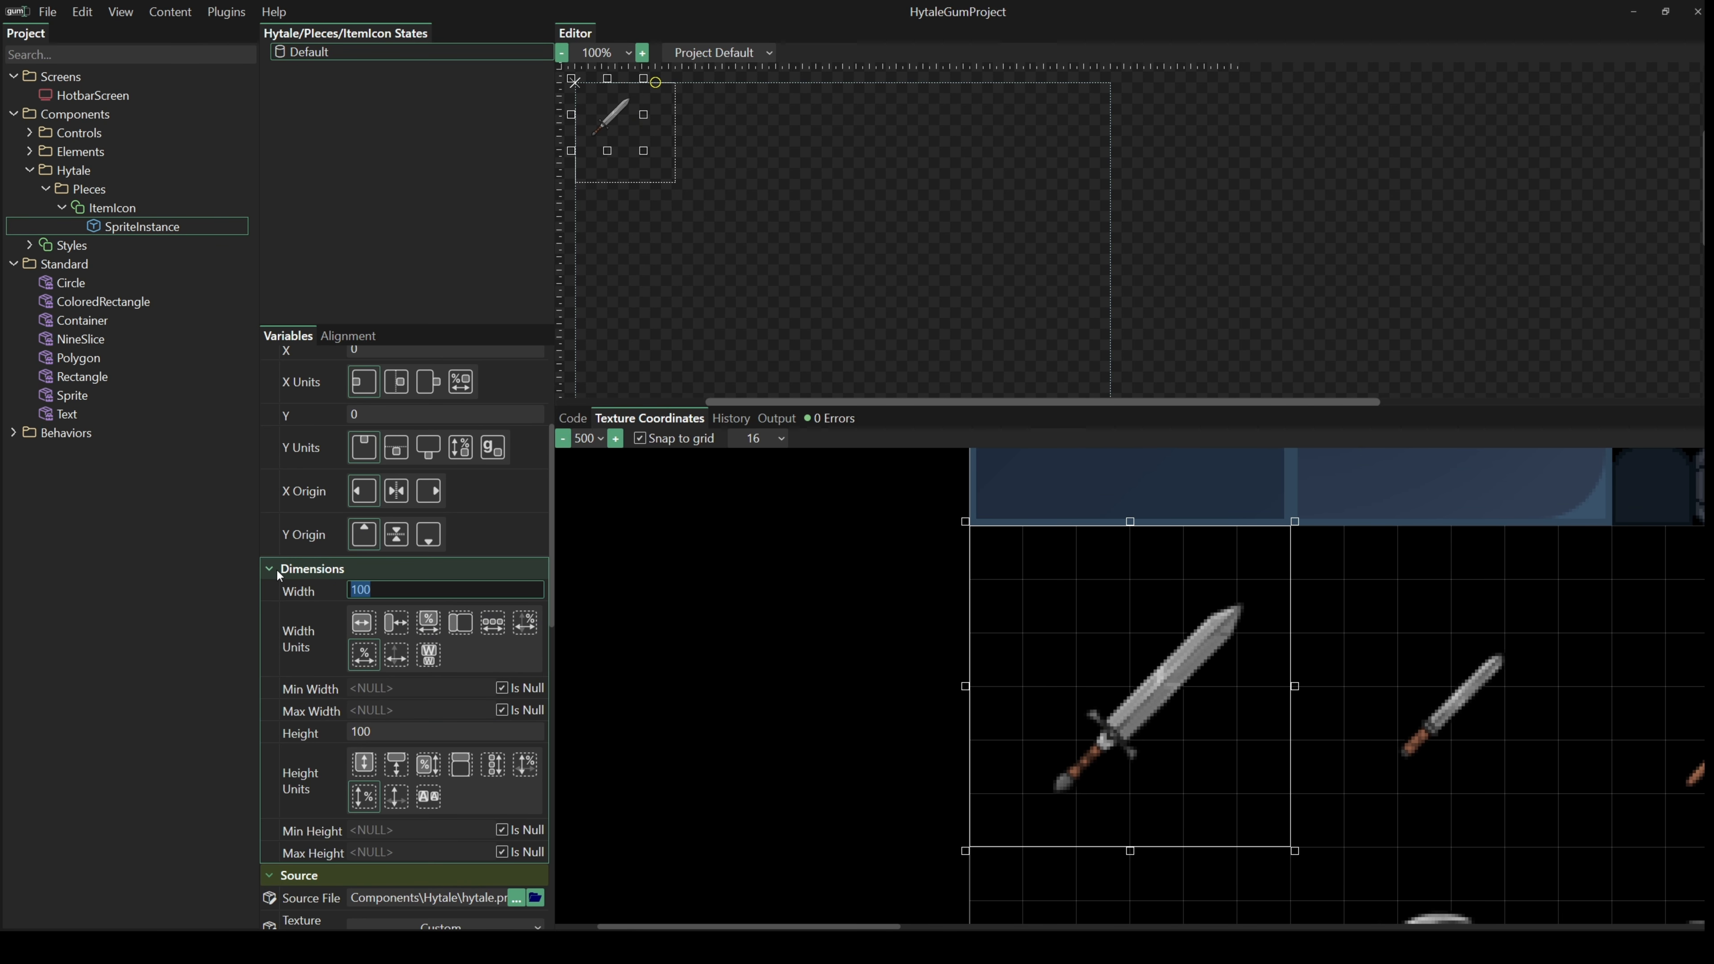
{"action": "type", "text": "0"}
{"action": "left_click", "coordinate": [397, 625]}
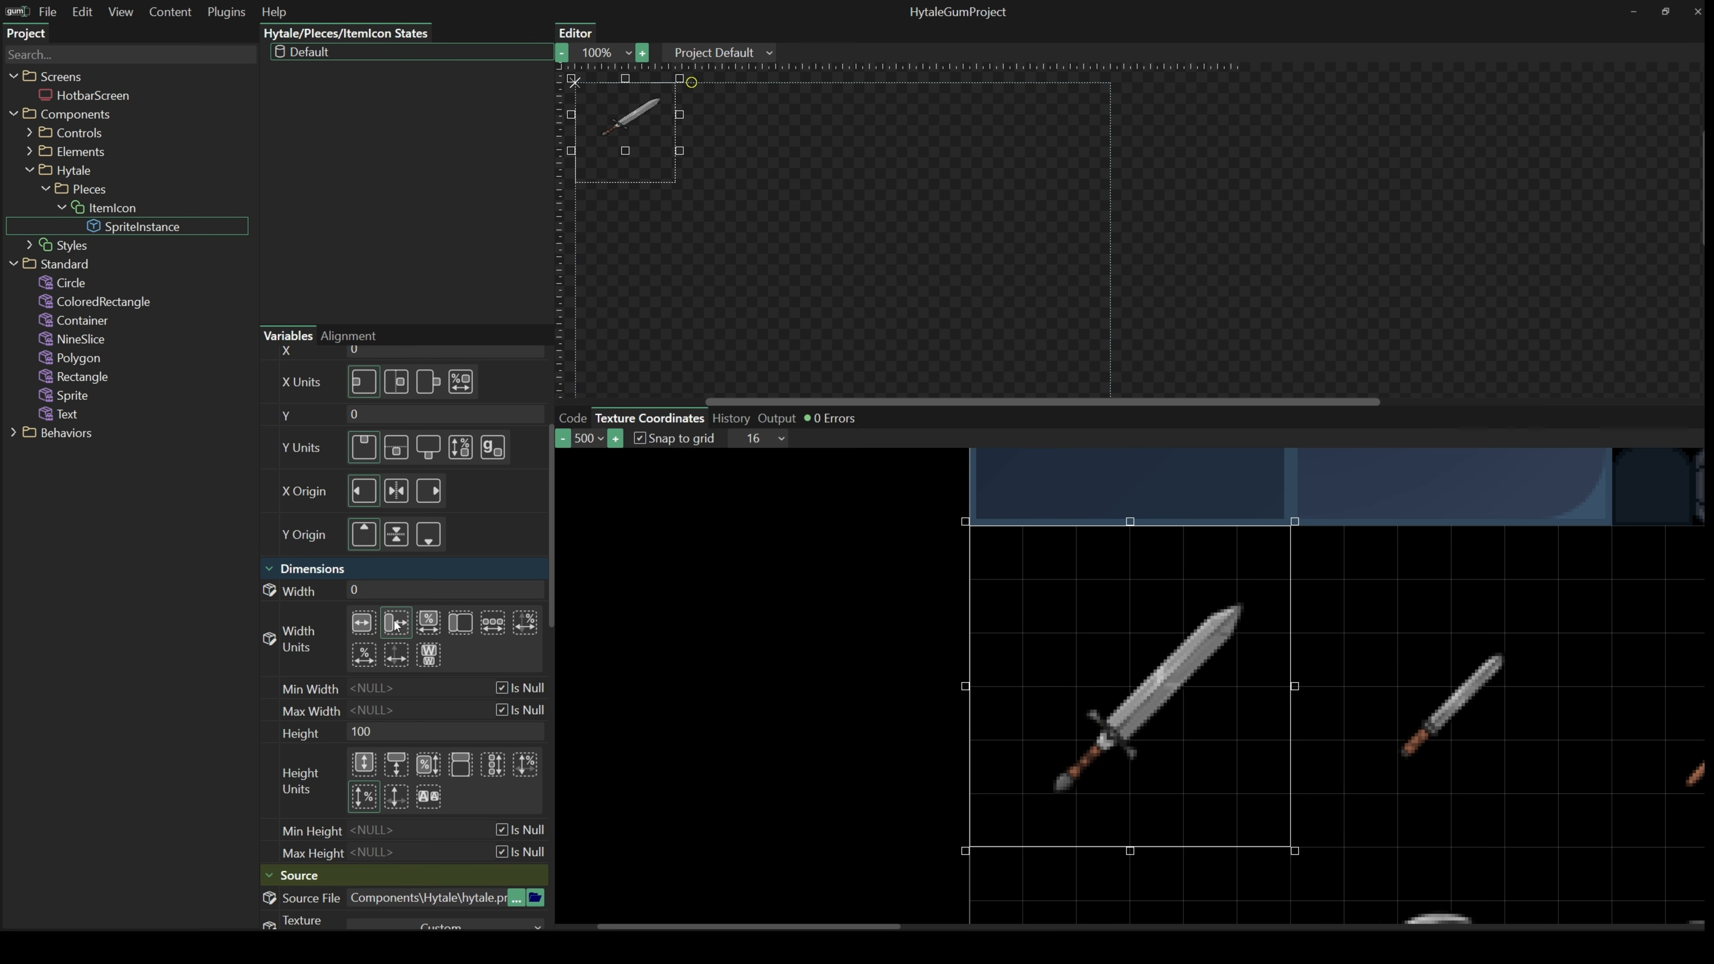
{"action": "left_click", "coordinate": [375, 731]}
{"action": "type", "text": "0"}
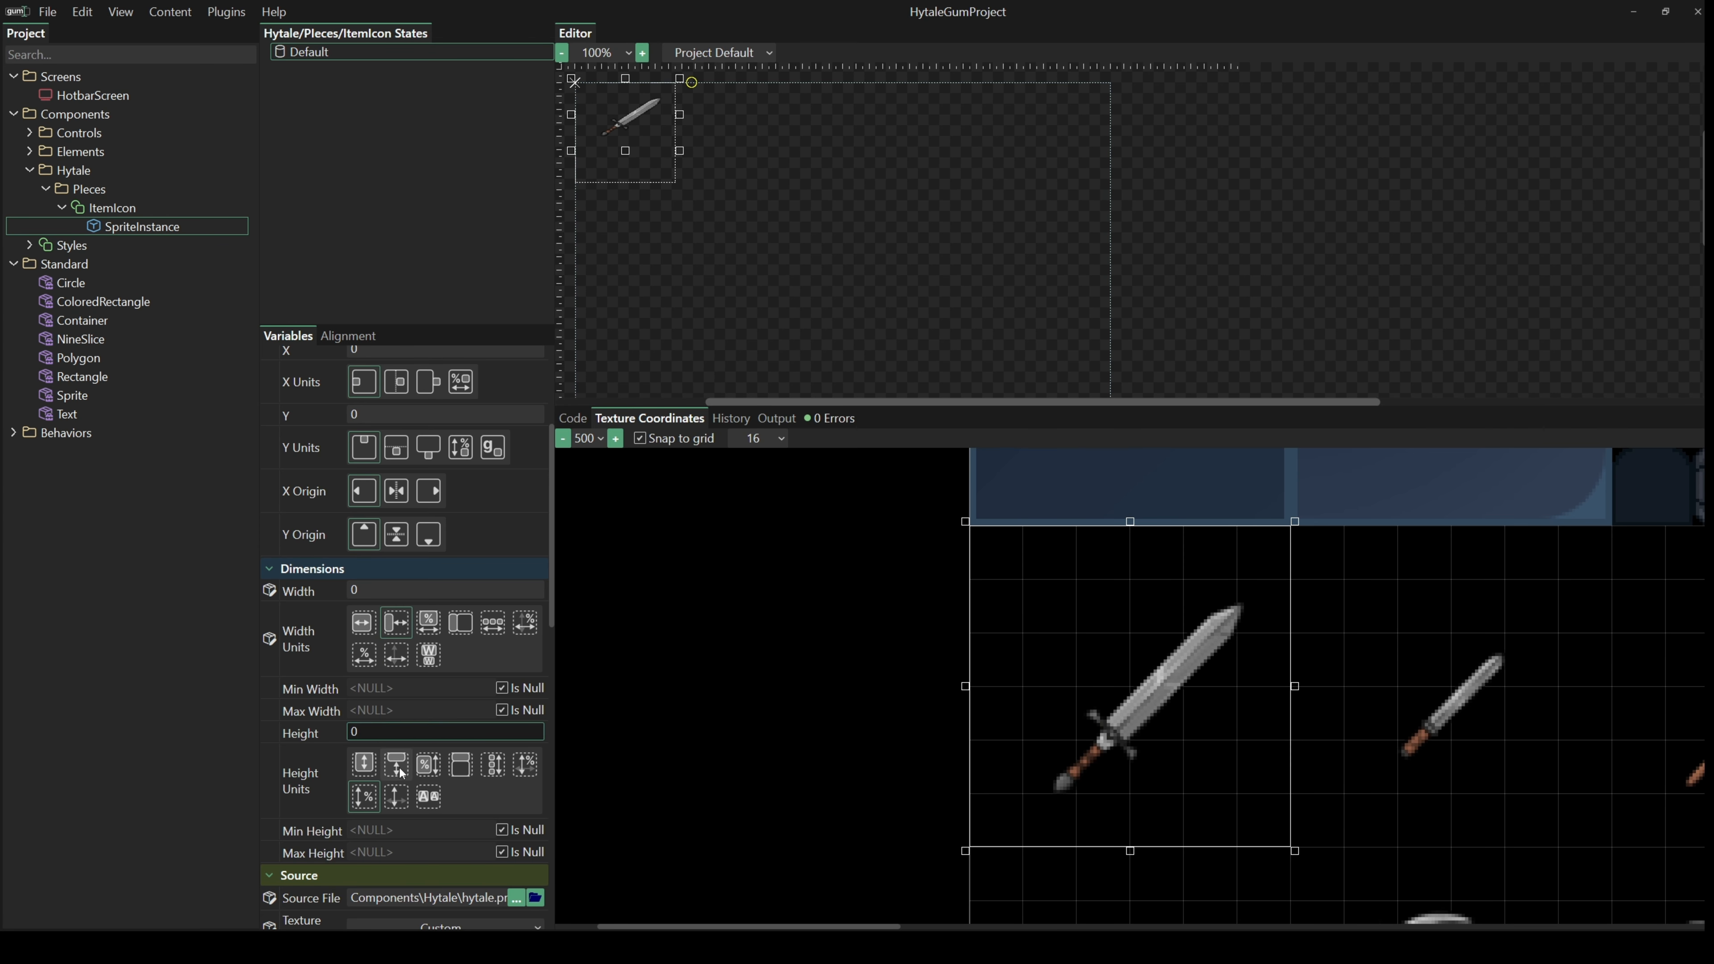
{"action": "left_click", "coordinate": [398, 770]}
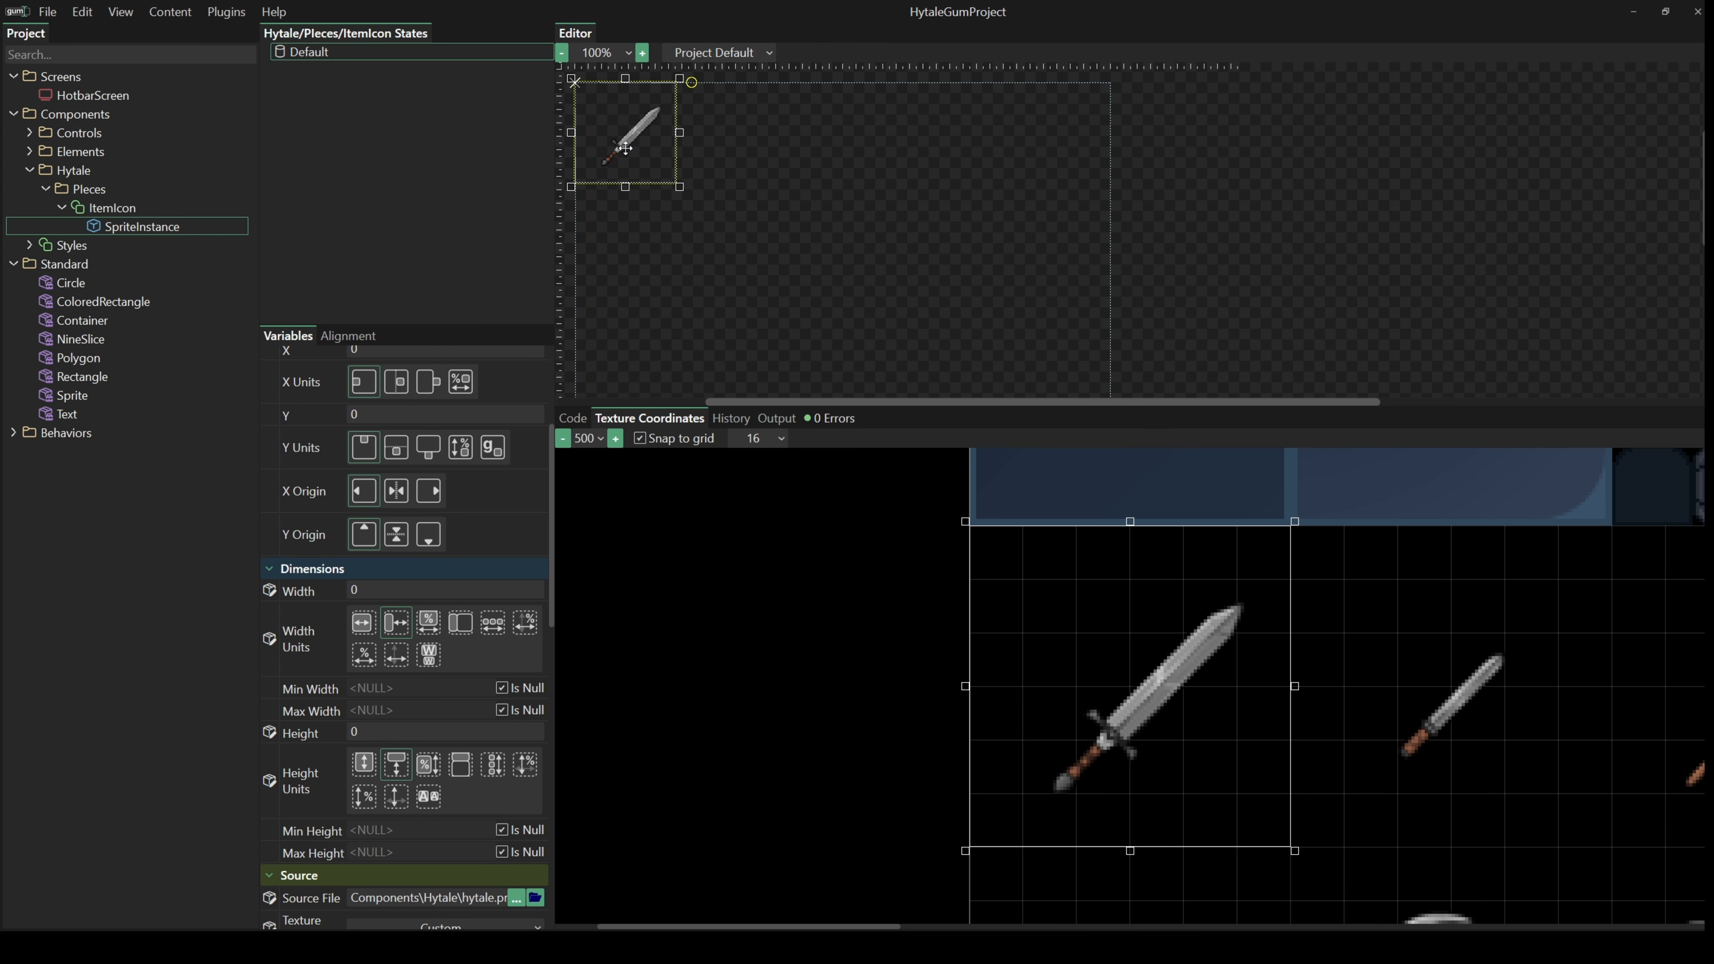
- Set the ItemIcon component's width and height to 96
{"action": "left_click", "coordinate": [107, 214]}
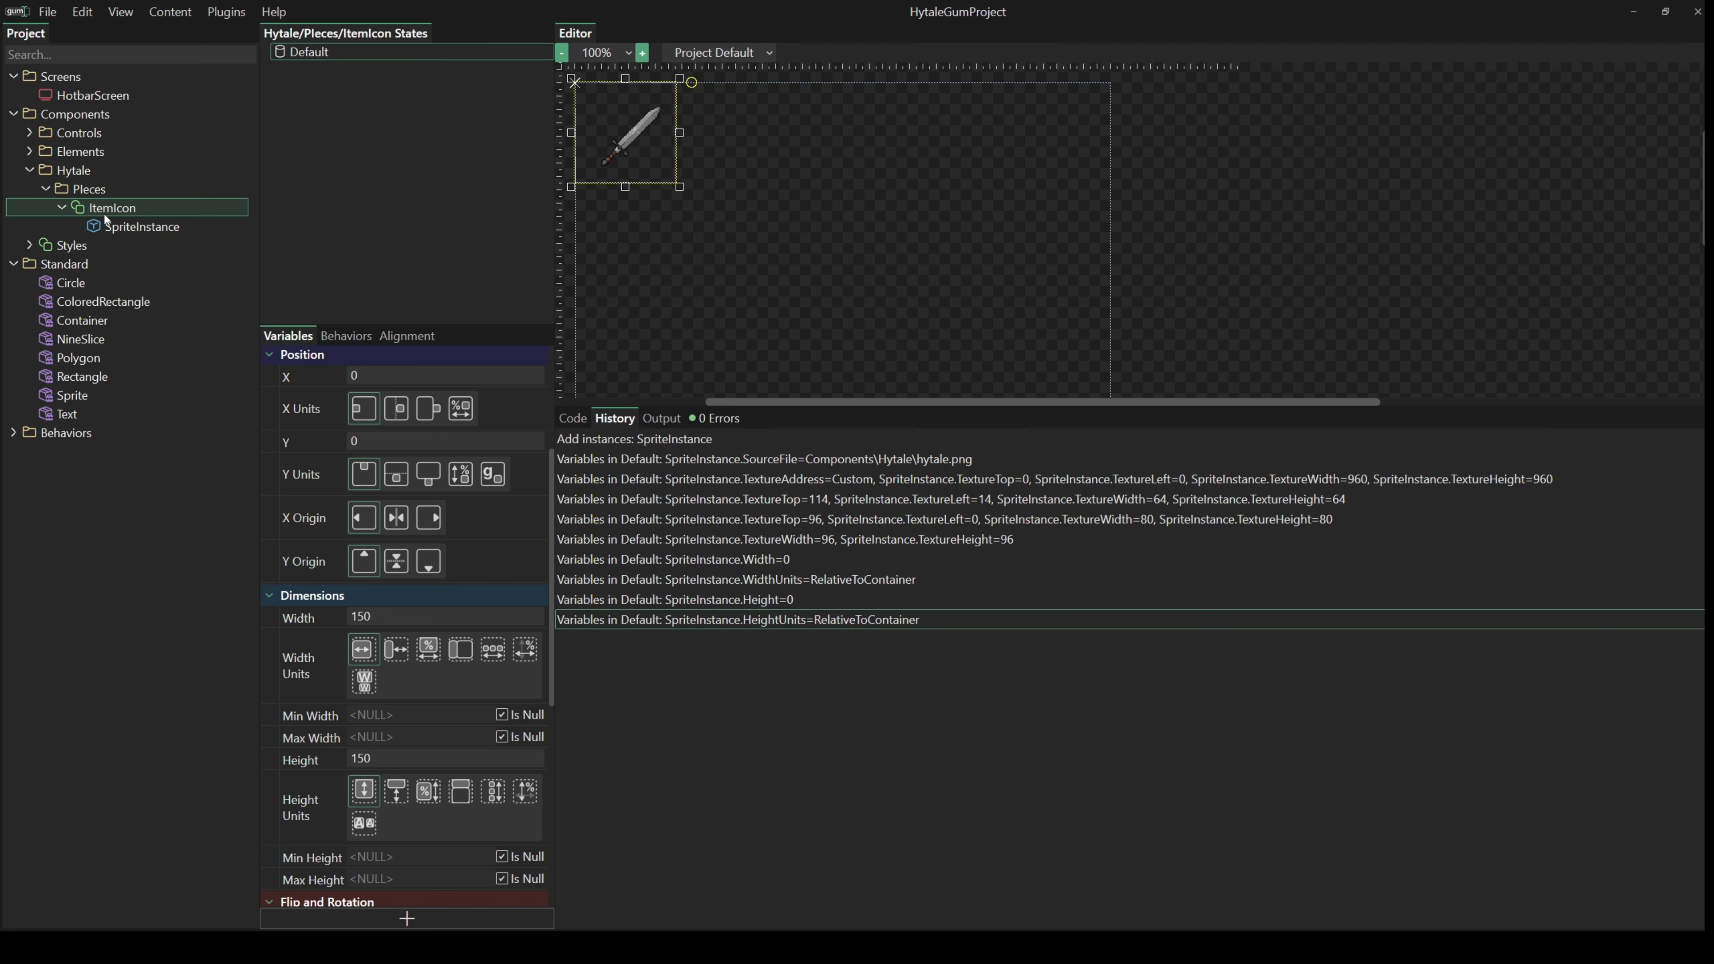
{"action": "left_click", "coordinate": [376, 618]}
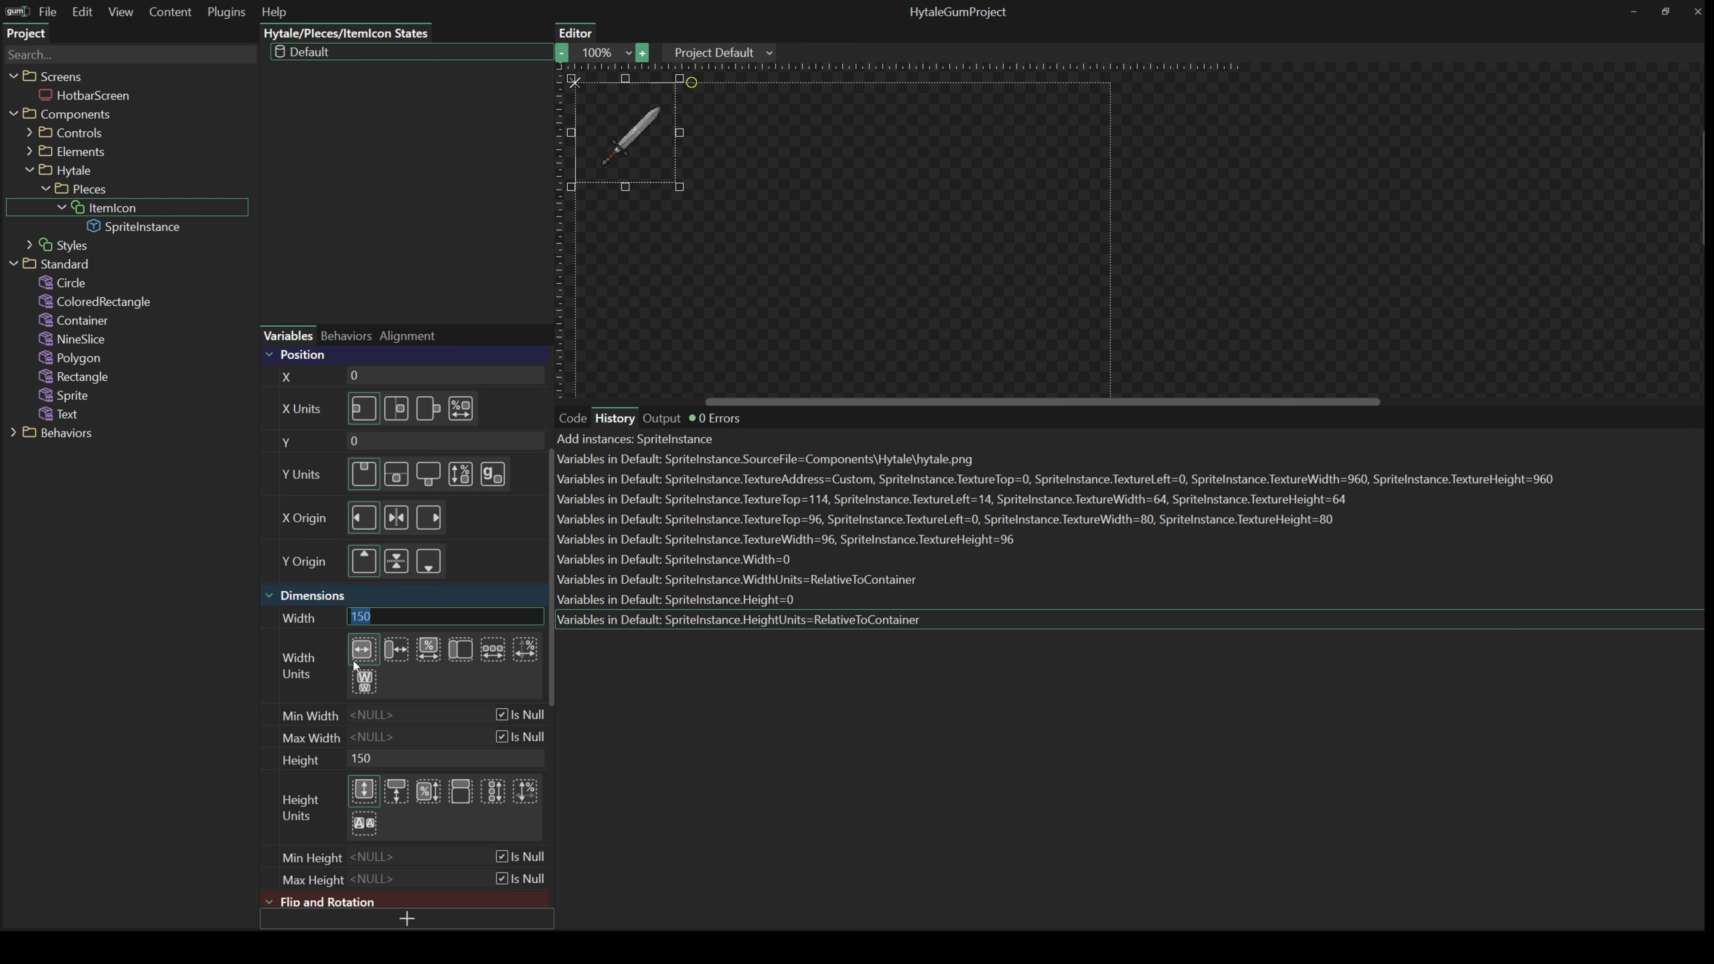
{"action": "type", "text": "96"}
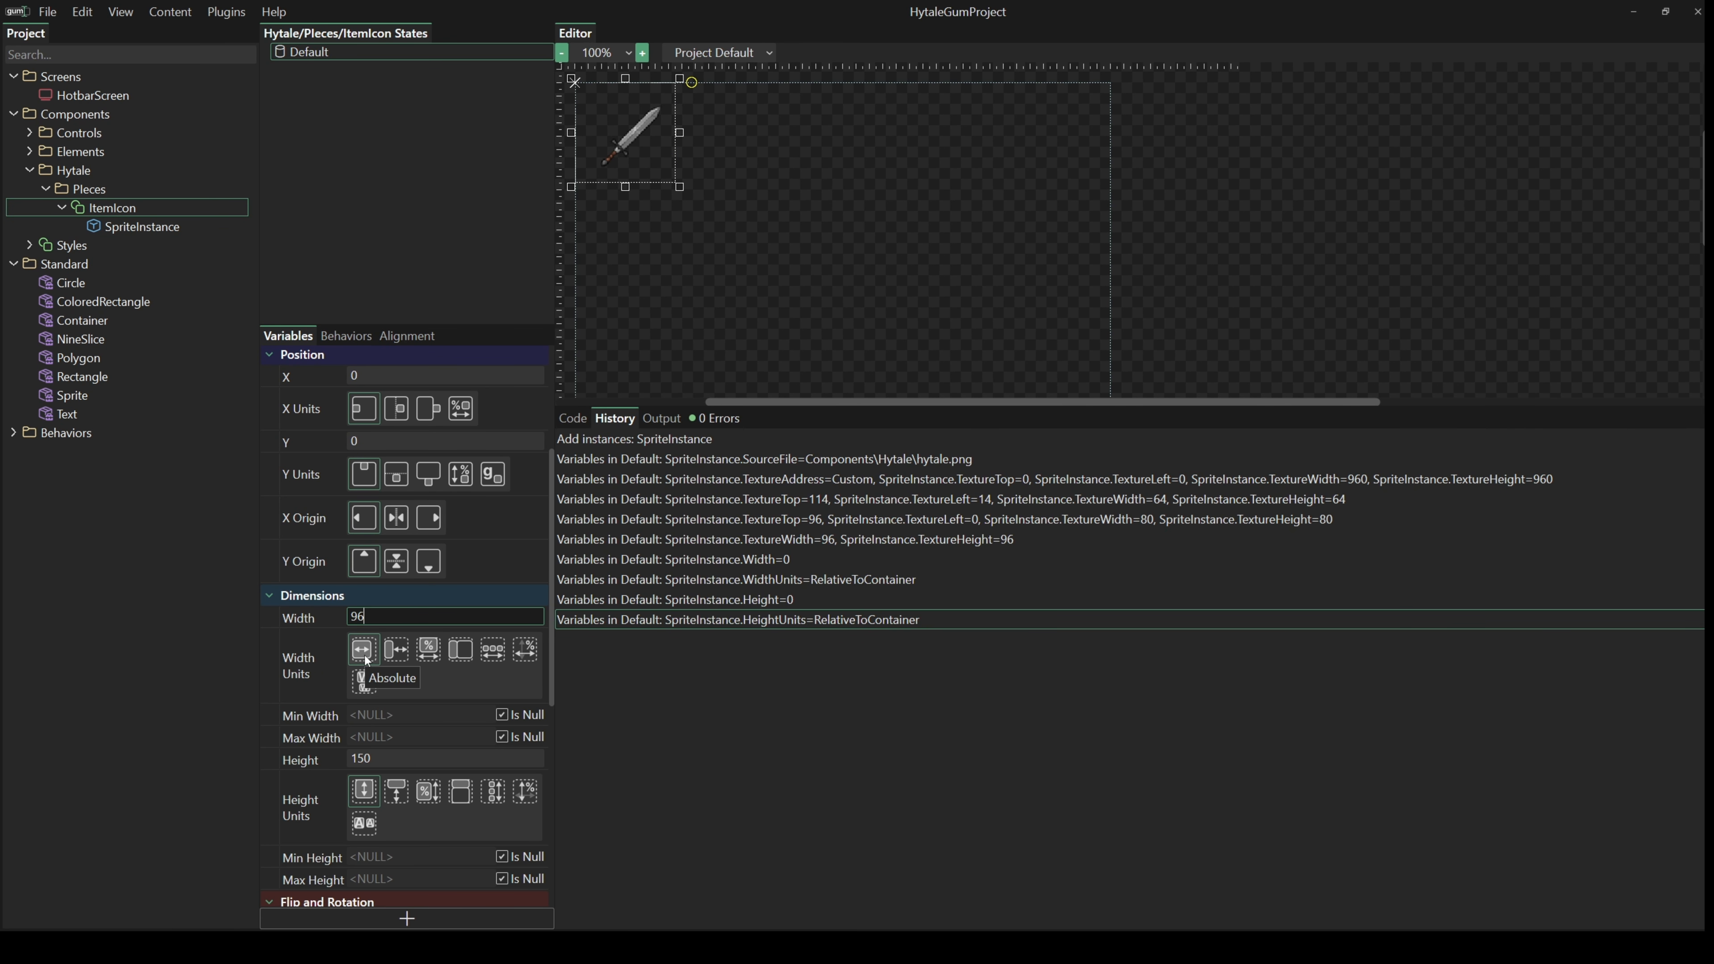
{"action": "left_click", "coordinate": [368, 759]}
{"action": "type", "text": "96"}
{"action": "left_click", "coordinate": [373, 617]}
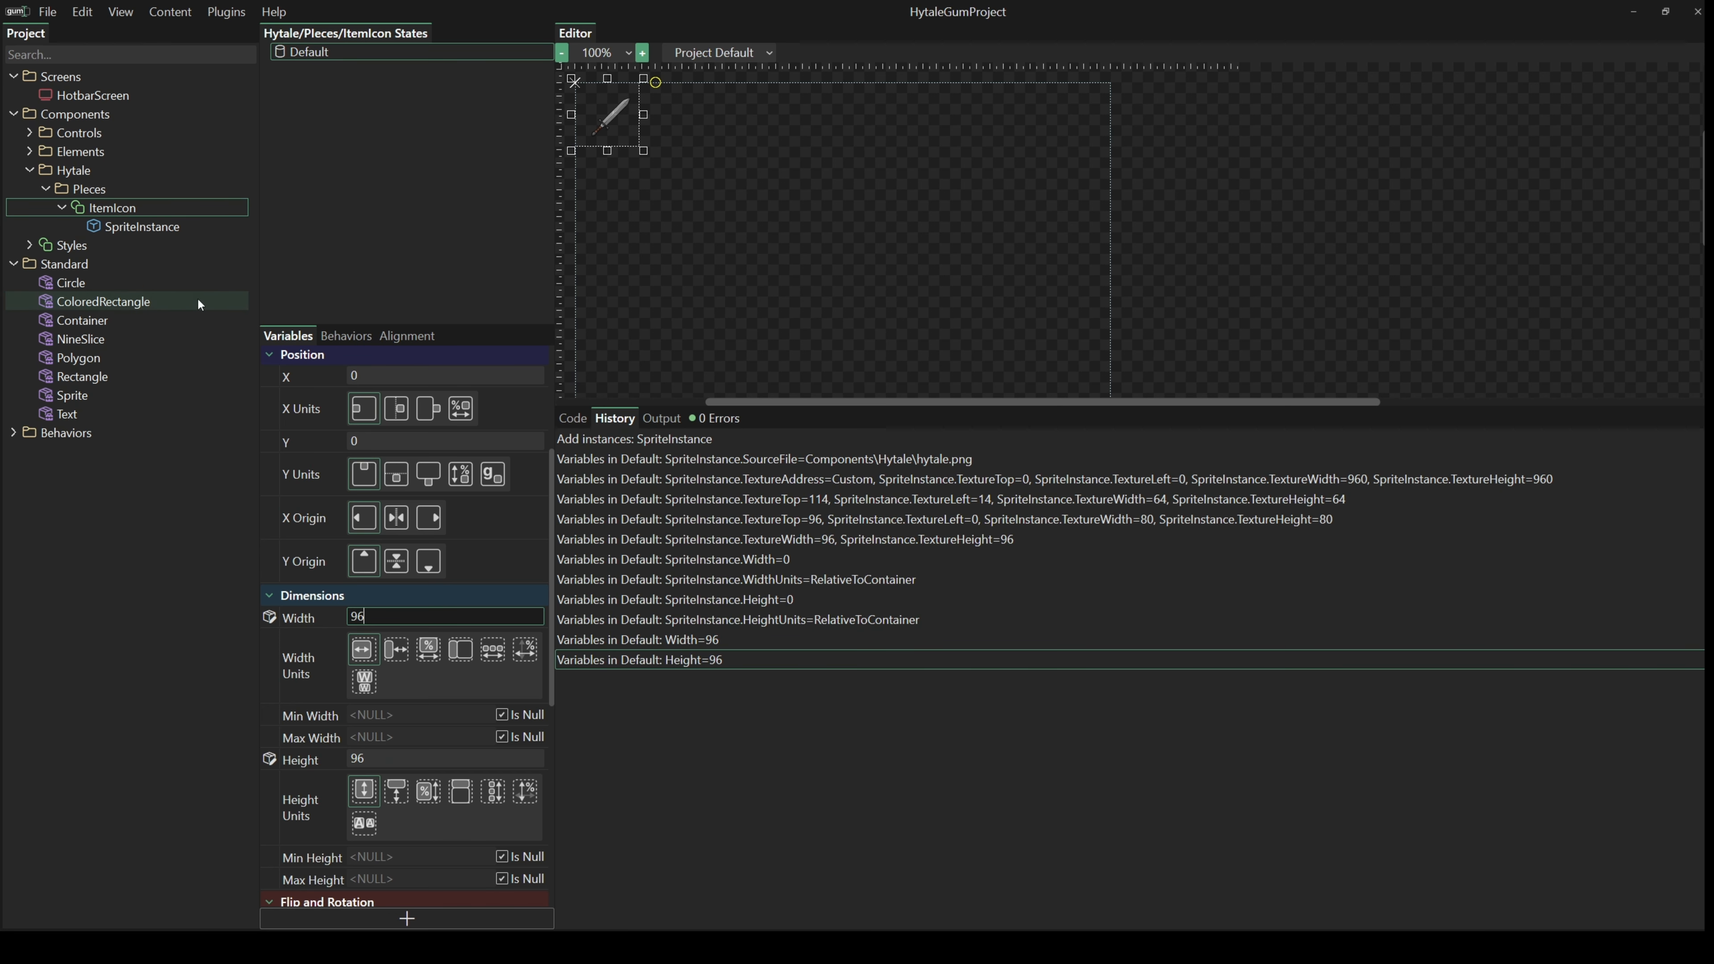
- Expose the ItemIcon sprite's Texture Left variable as IconLeft
{"action": "left_click", "coordinate": [95, 229]}
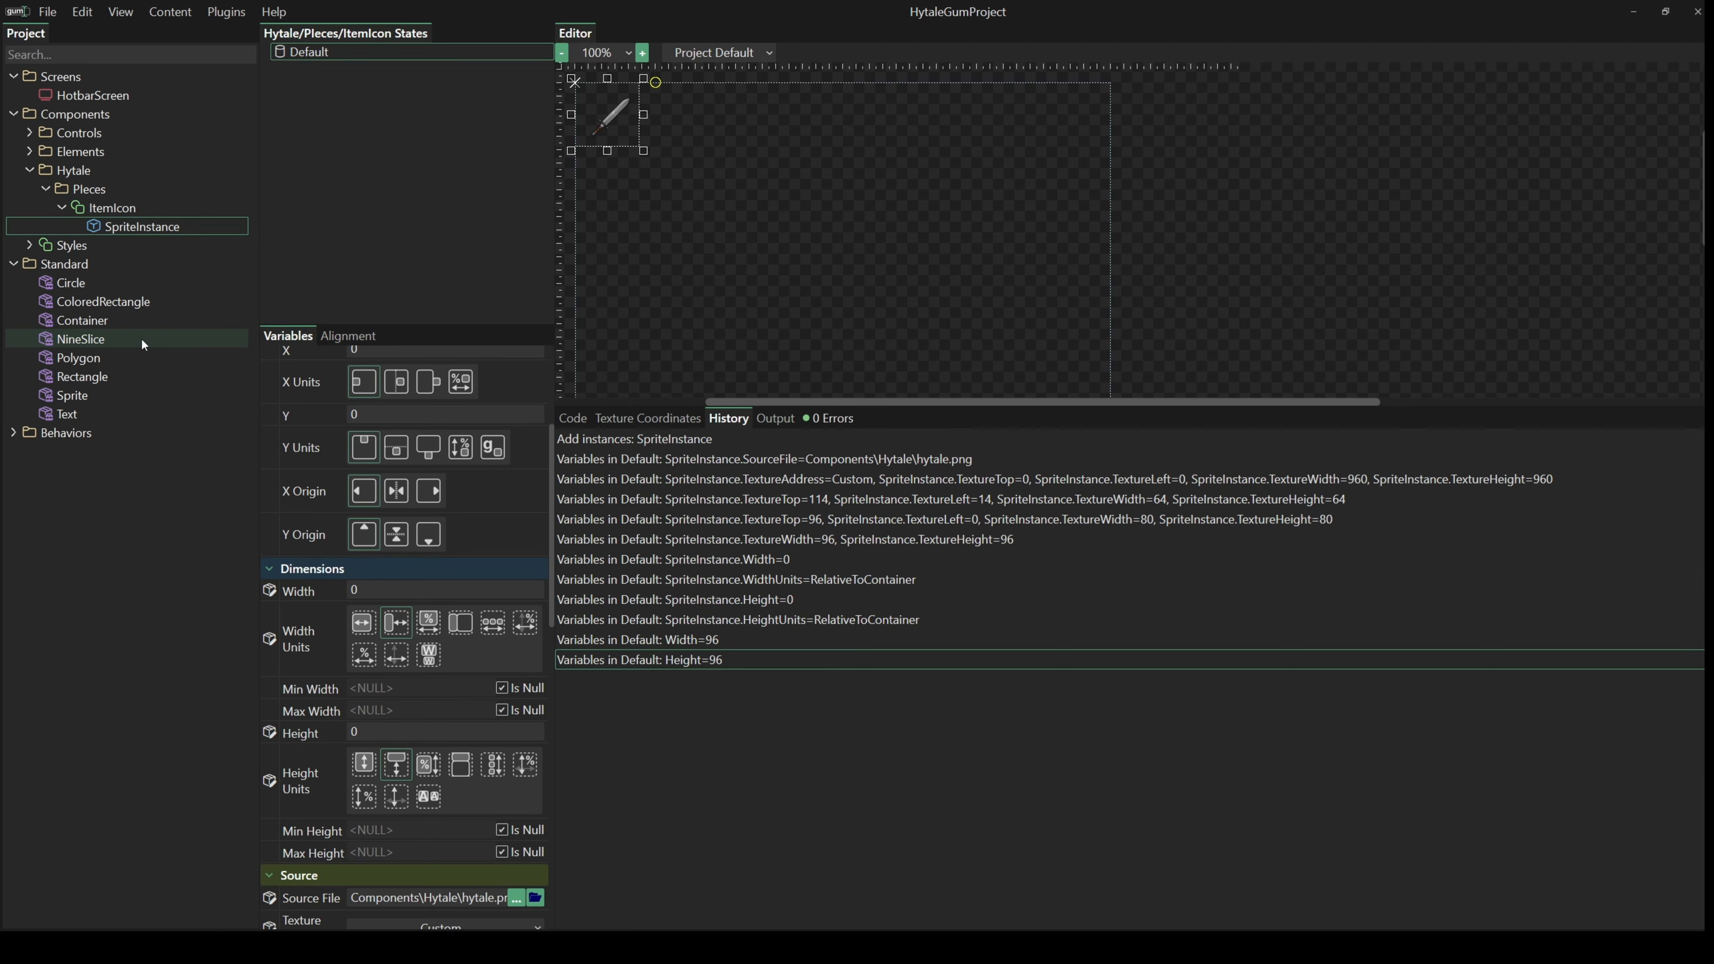
{"action": "scroll", "coordinate": [319, 737], "scroll_direction": "down", "scroll_amount": 3}
{"action": "scroll", "coordinate": [319, 738], "scroll_direction": "down", "scroll_amount": 10}
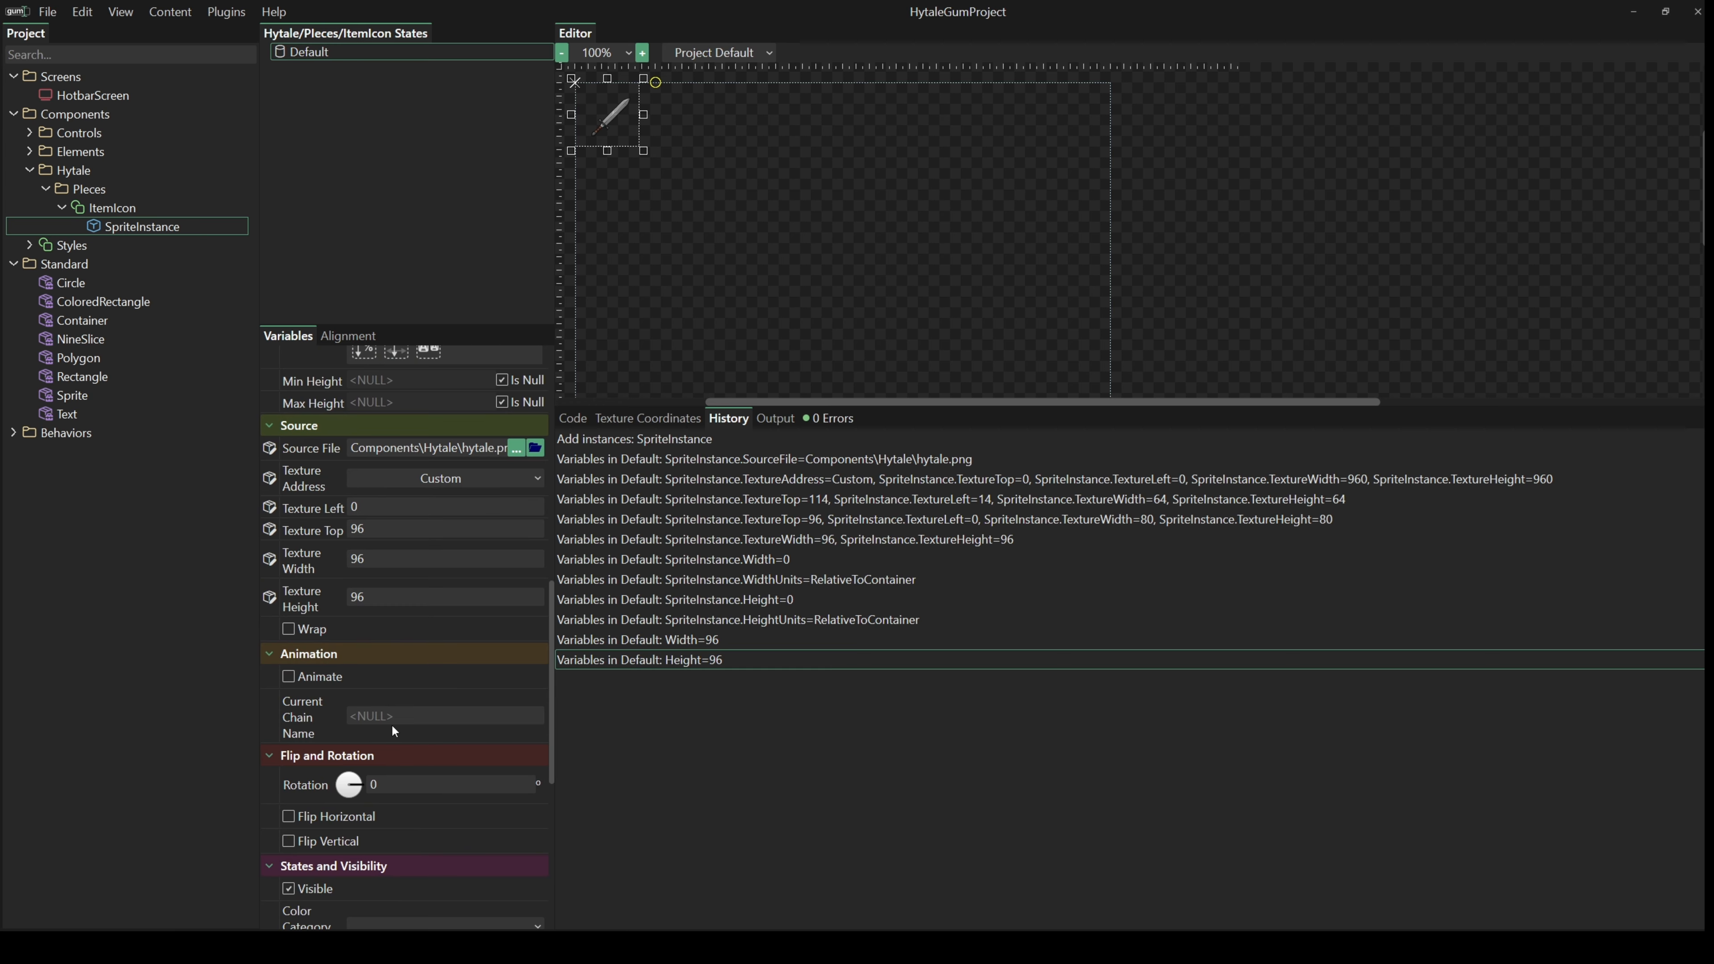
{"action": "left_click", "coordinate": [365, 530]}
{"action": "left_click", "coordinate": [648, 418]}
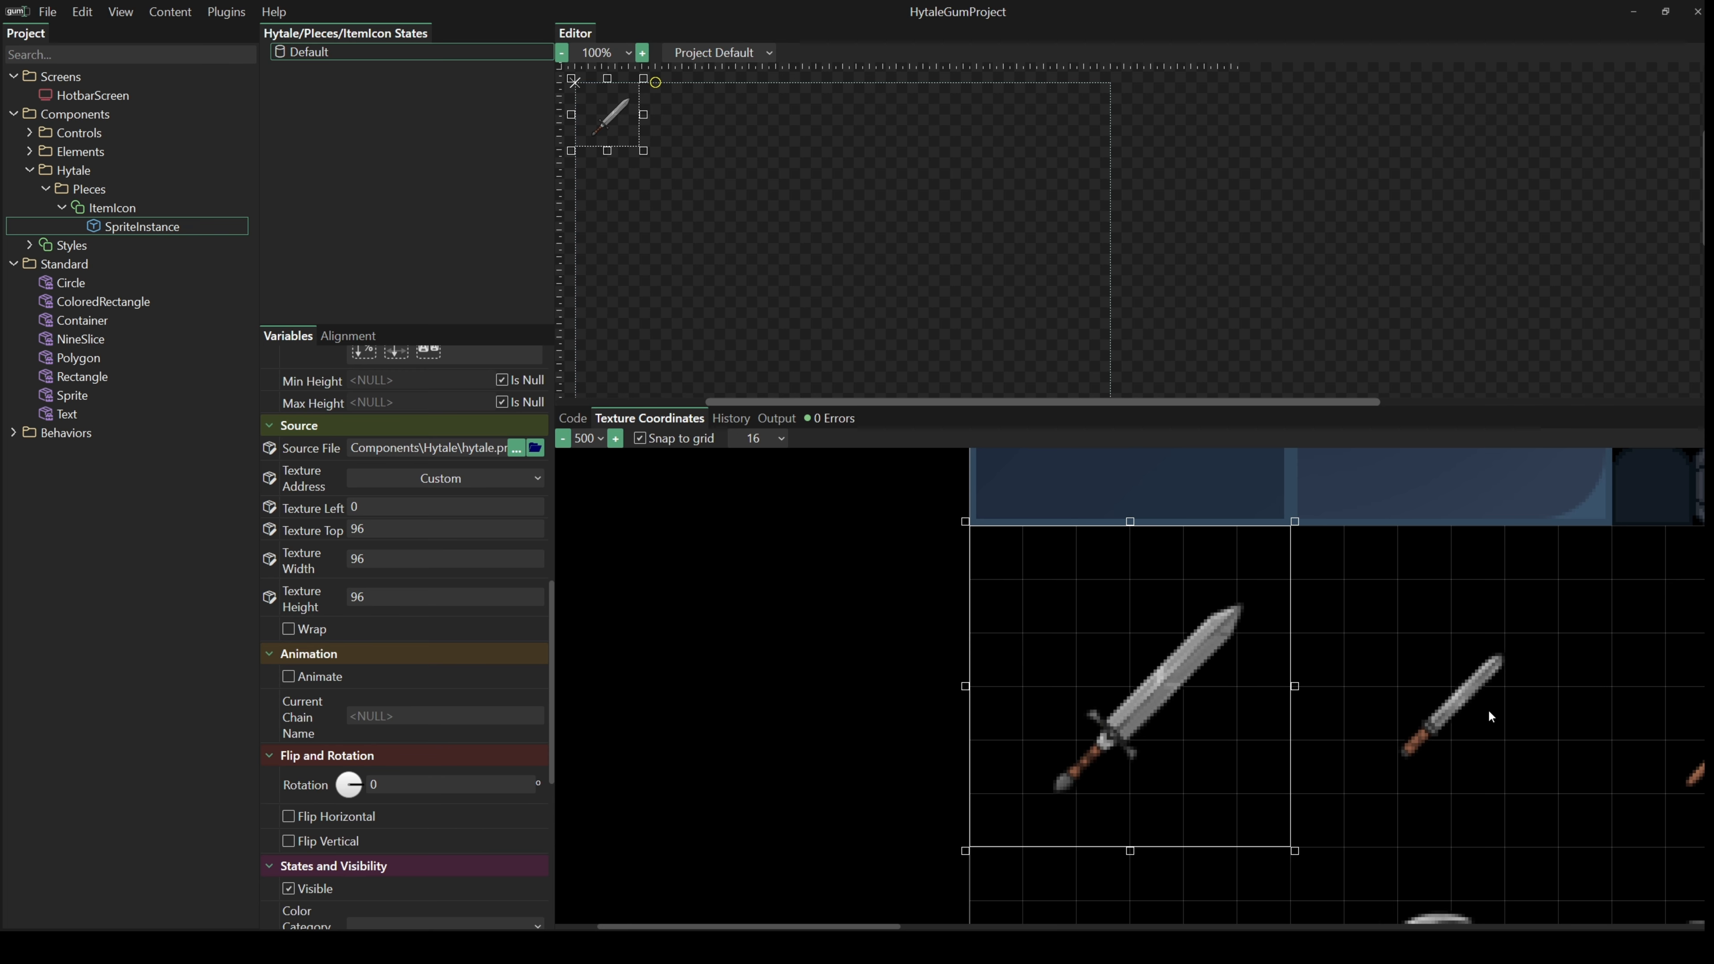
{"action": "right_click", "coordinate": [310, 511]}
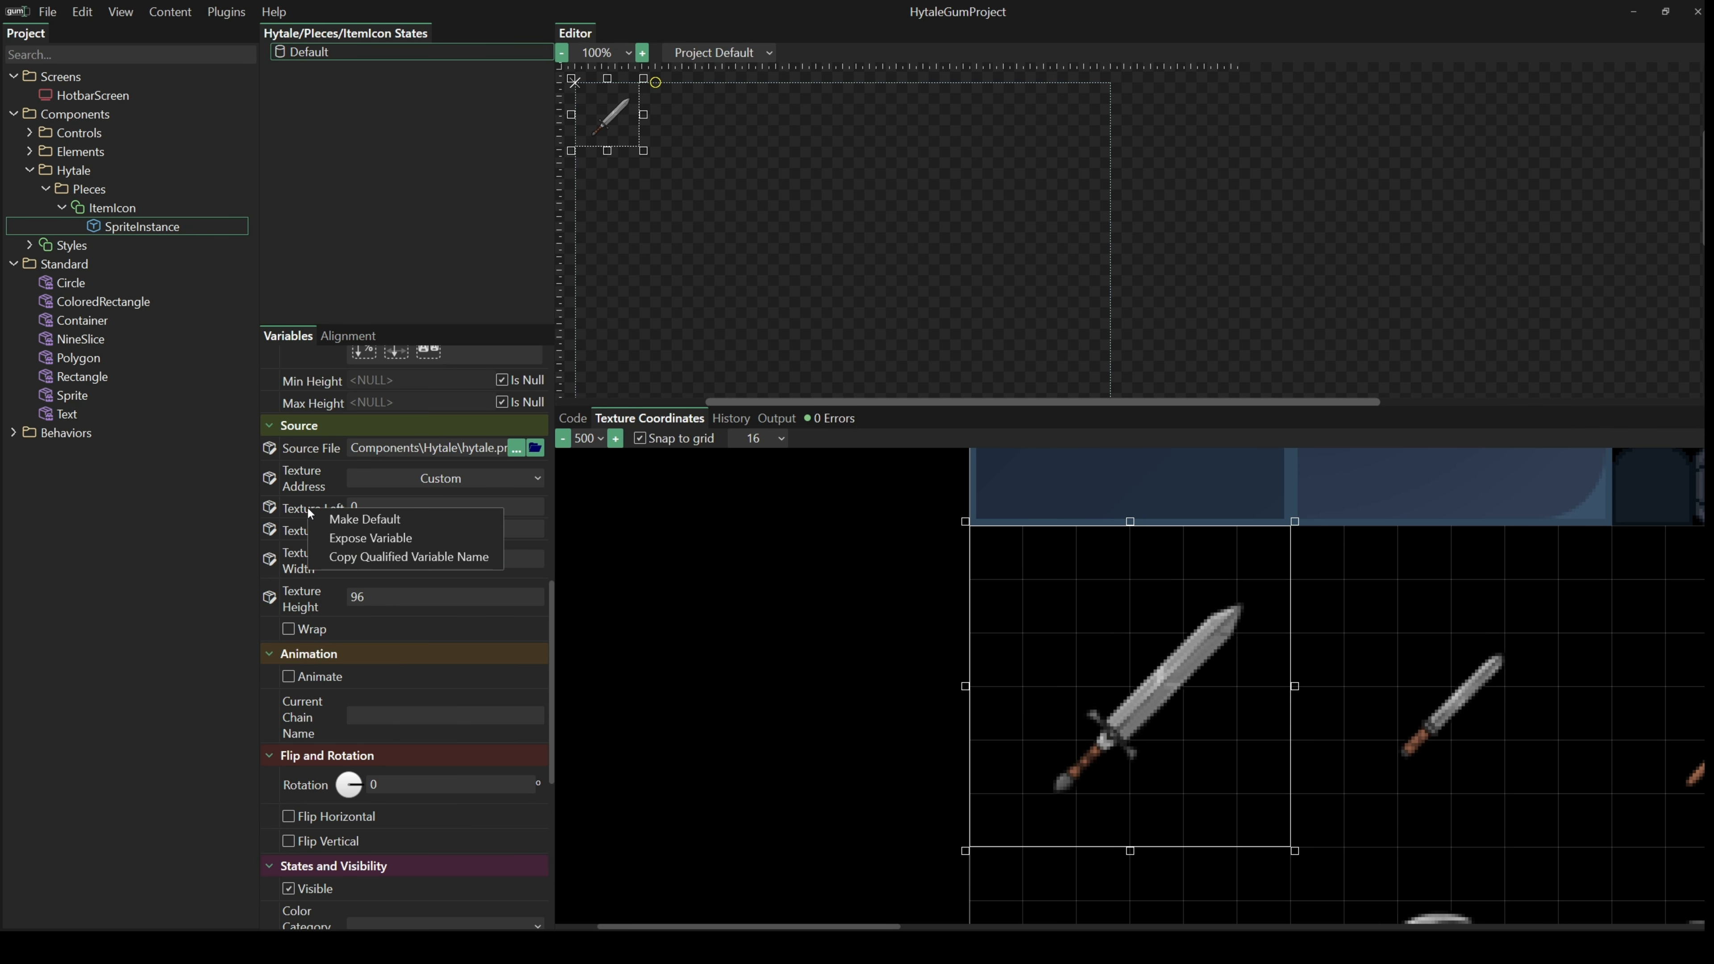
{"action": "left_click", "coordinate": [370, 538]}
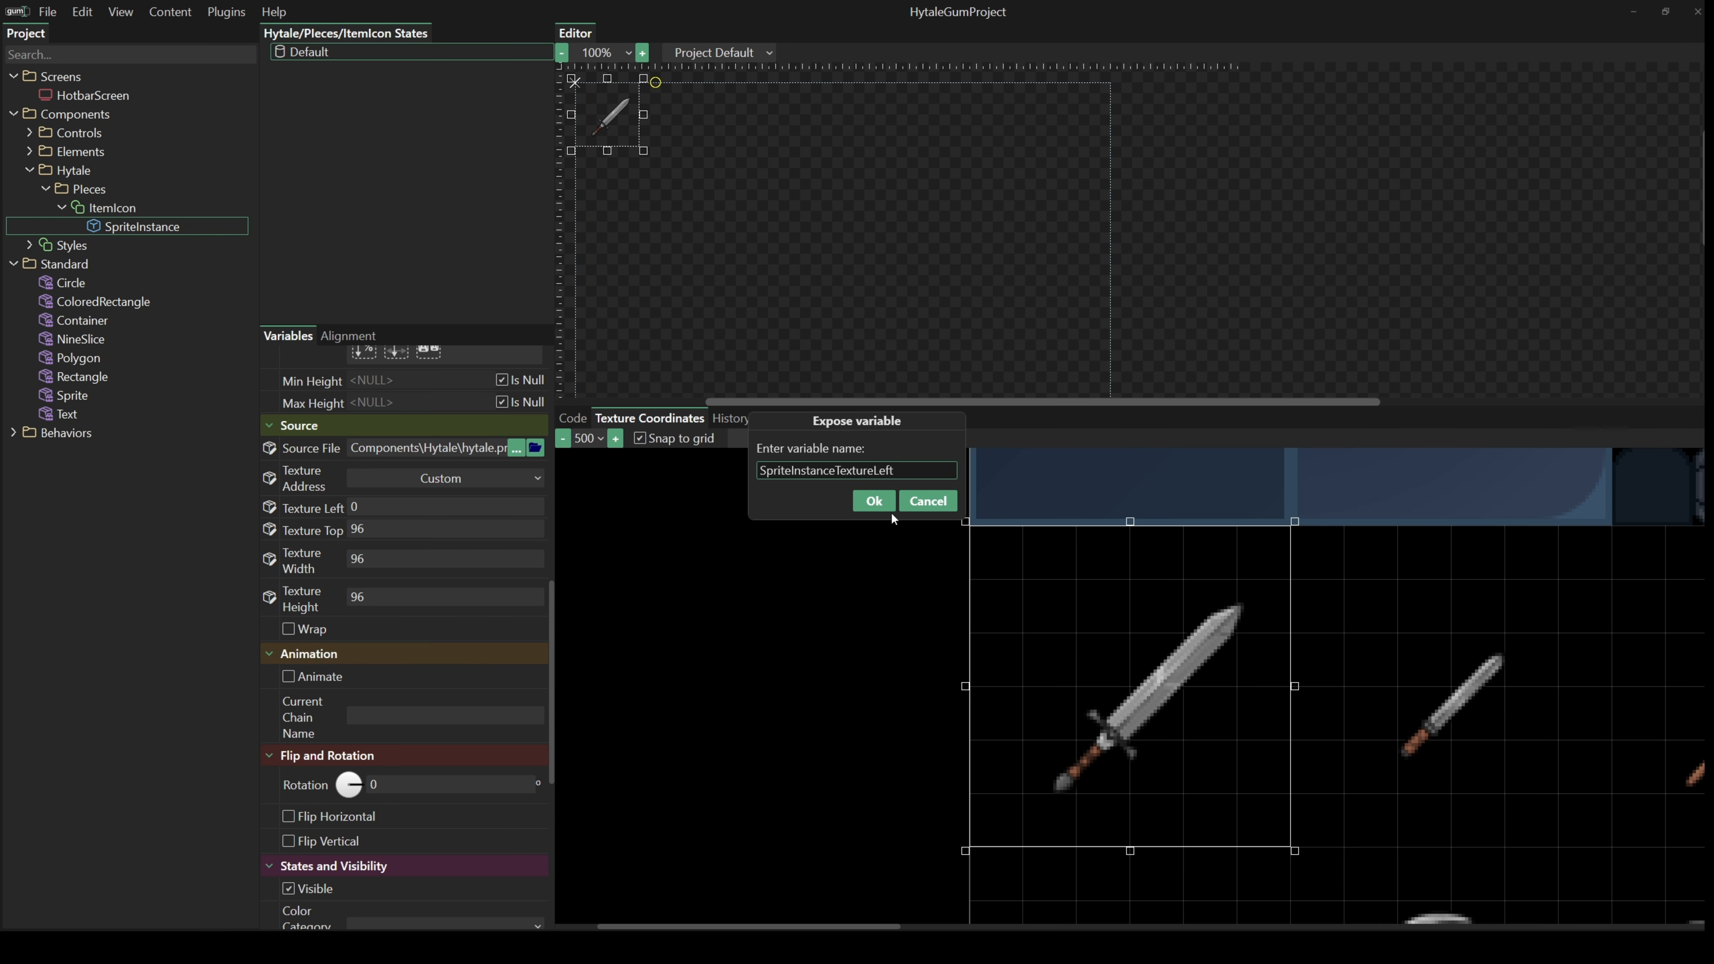
{"action": "left_click_drag", "start_coordinate": [837, 473], "coordinate": [716, 468]}
{"action": "key", "text": "BackSpace"}
{"action": "key", "text": "Delete"}
{"action": "key", "text": "Delete"}
{"action": "key", "text": "Delete"}
{"action": "key", "text": "Delete"}
{"action": "key", "text": "Delete"}
{"action": "key", "text": "Delete"}
{"action": "key", "text": "Delete"}
{"action": "type", "text": "Icon"}
{"action": "key", "text": "Return"}
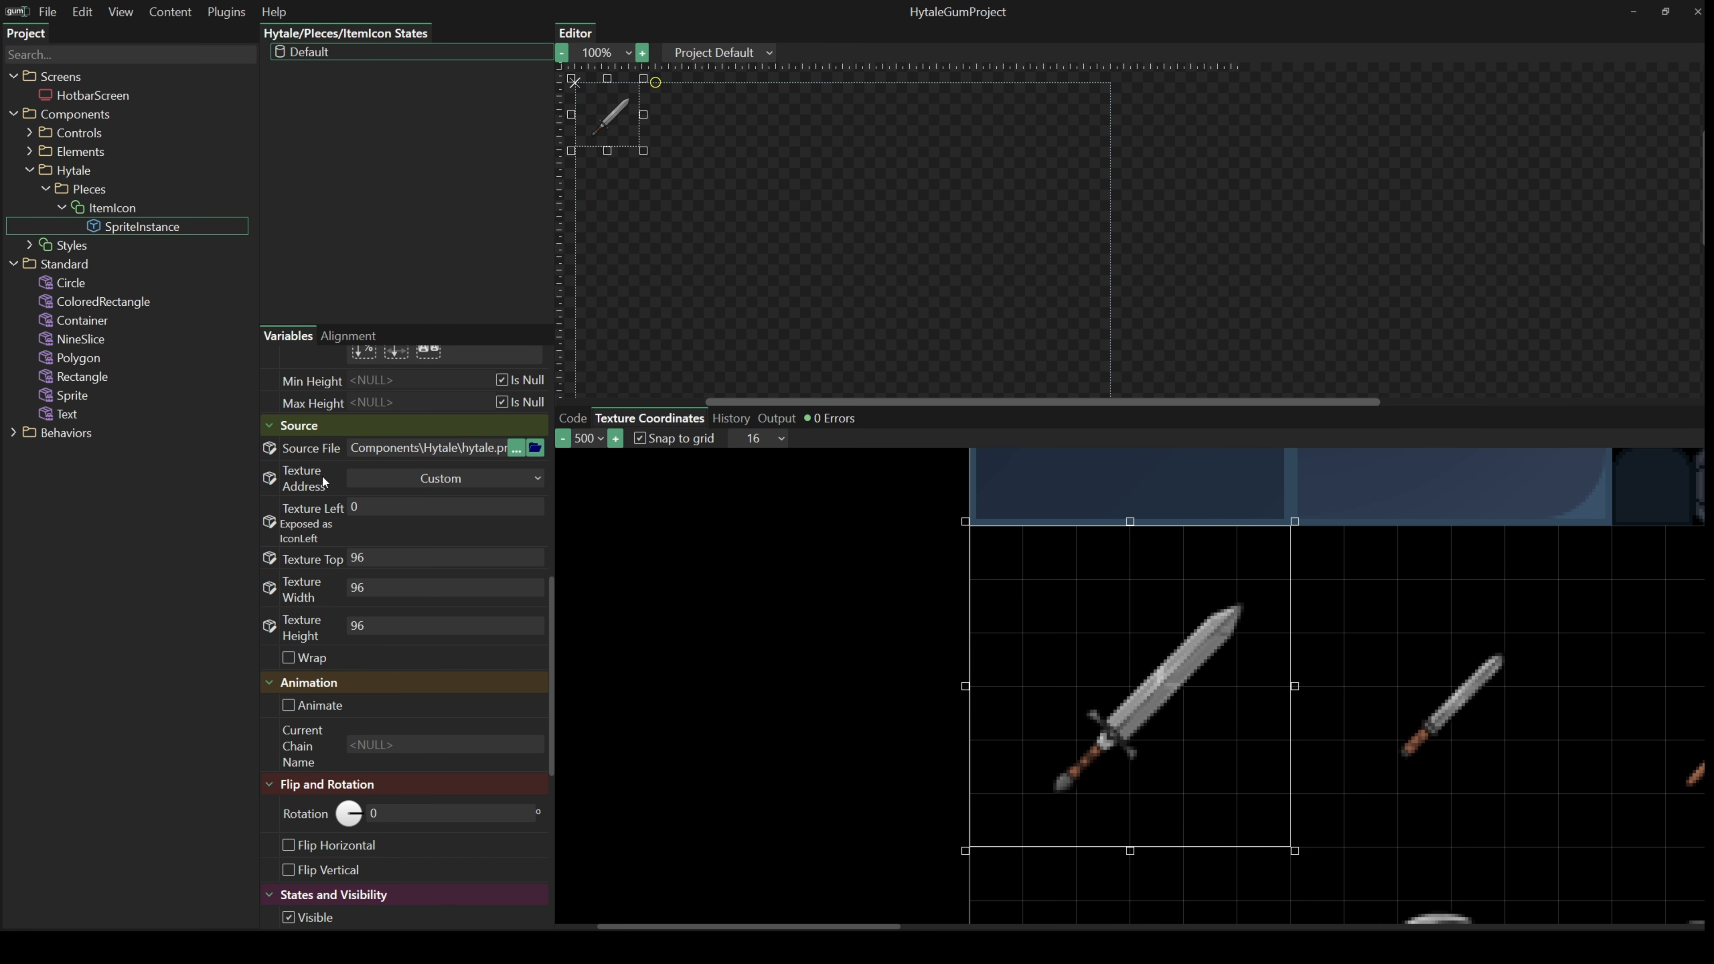
- Expose the sprite's Texture Top variable as IconTop
{"action": "right_click", "coordinate": [329, 559]}
{"action": "left_click", "coordinate": [390, 592]}
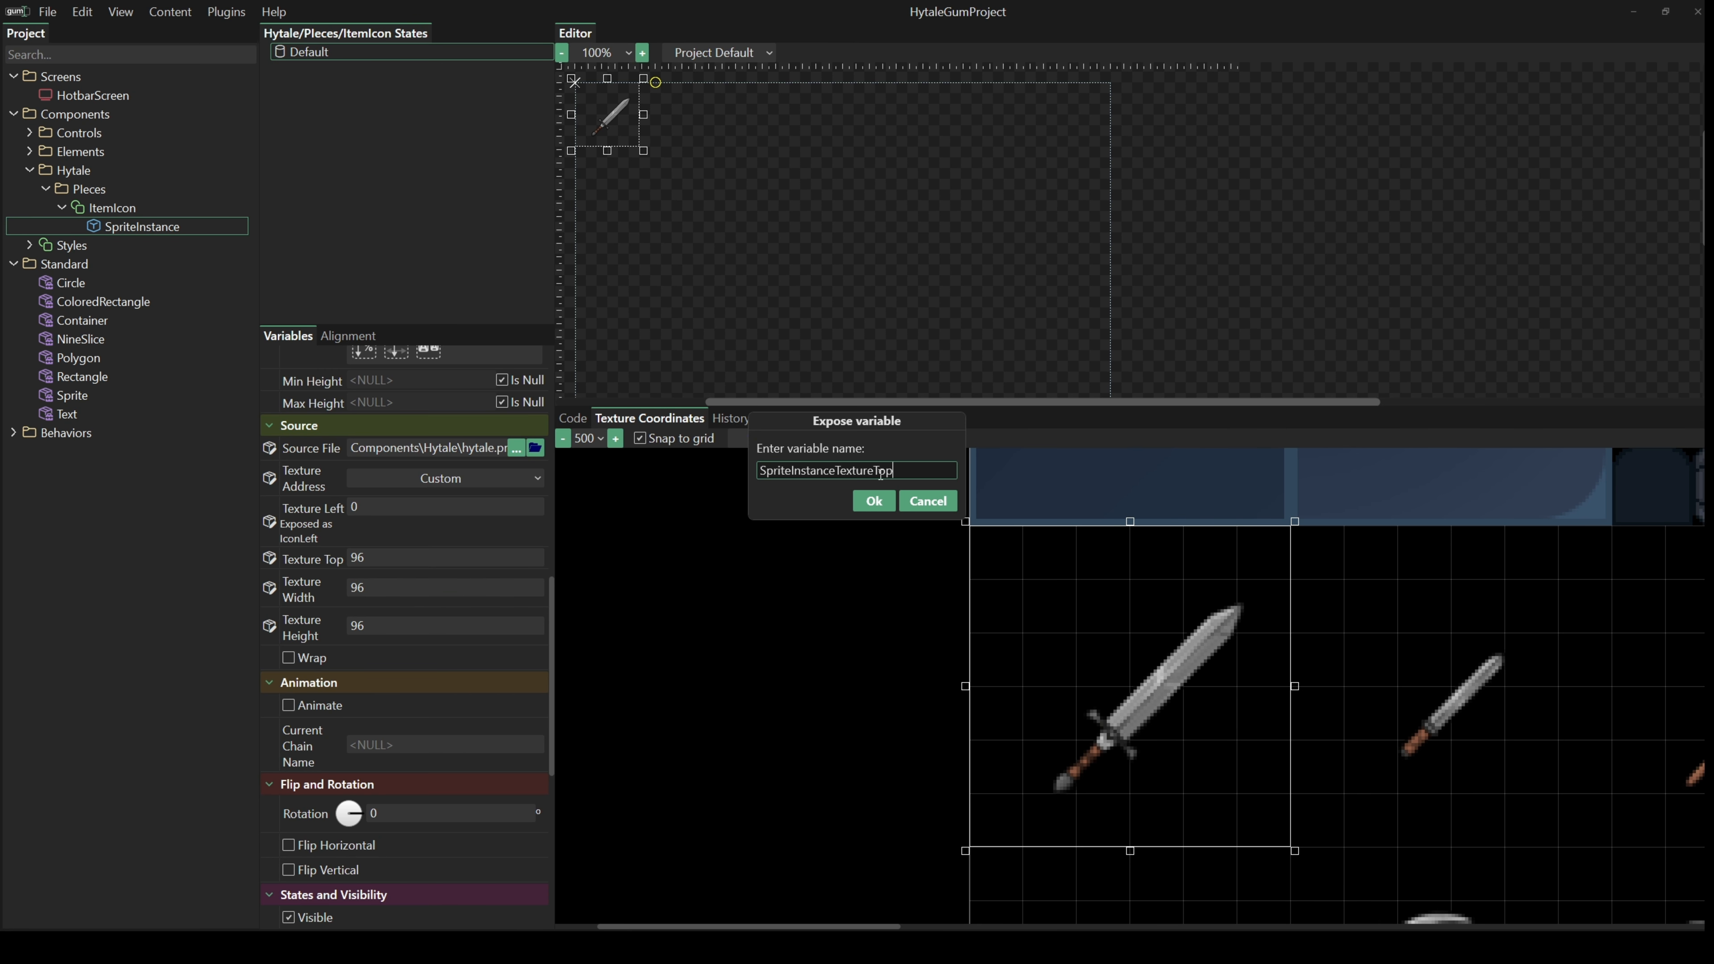
{"action": "left_click_drag", "start_coordinate": [874, 470], "coordinate": [752, 473]}
{"action": "type", "text": "Icon"}
{"action": "left_click", "coordinate": [871, 501]}
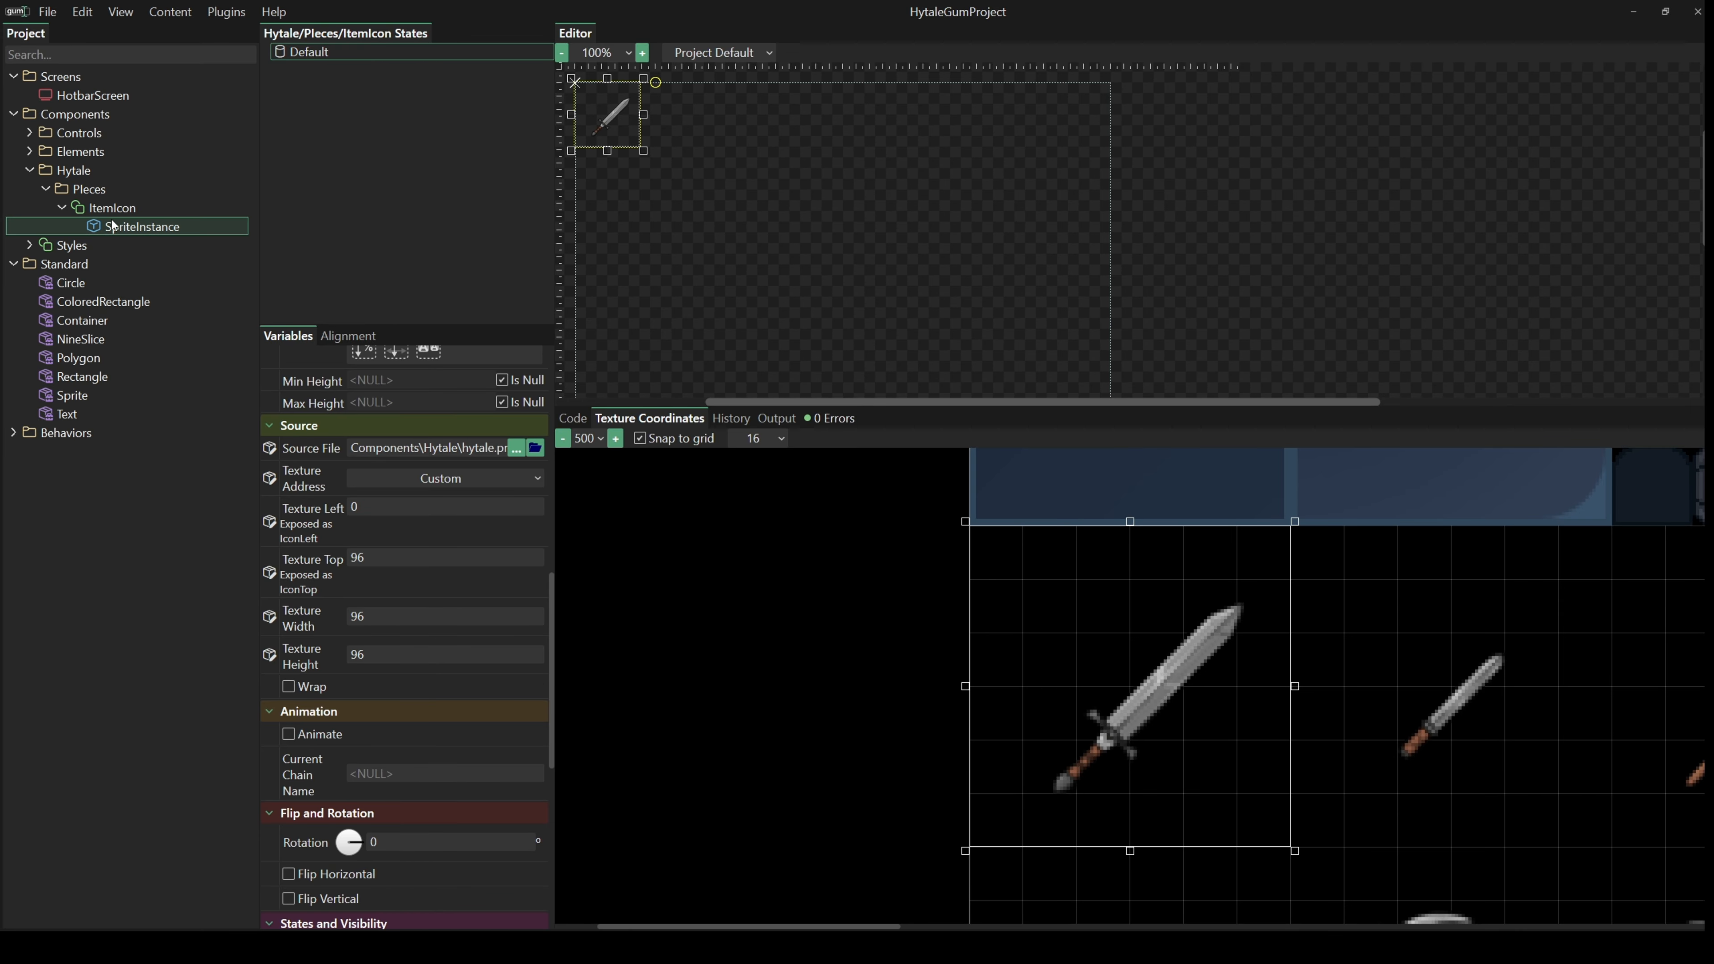
- Test ItemIcon's exposed Icon Left variable with the value 96, and set it back to 0
{"action": "left_click", "coordinate": [102, 209]}
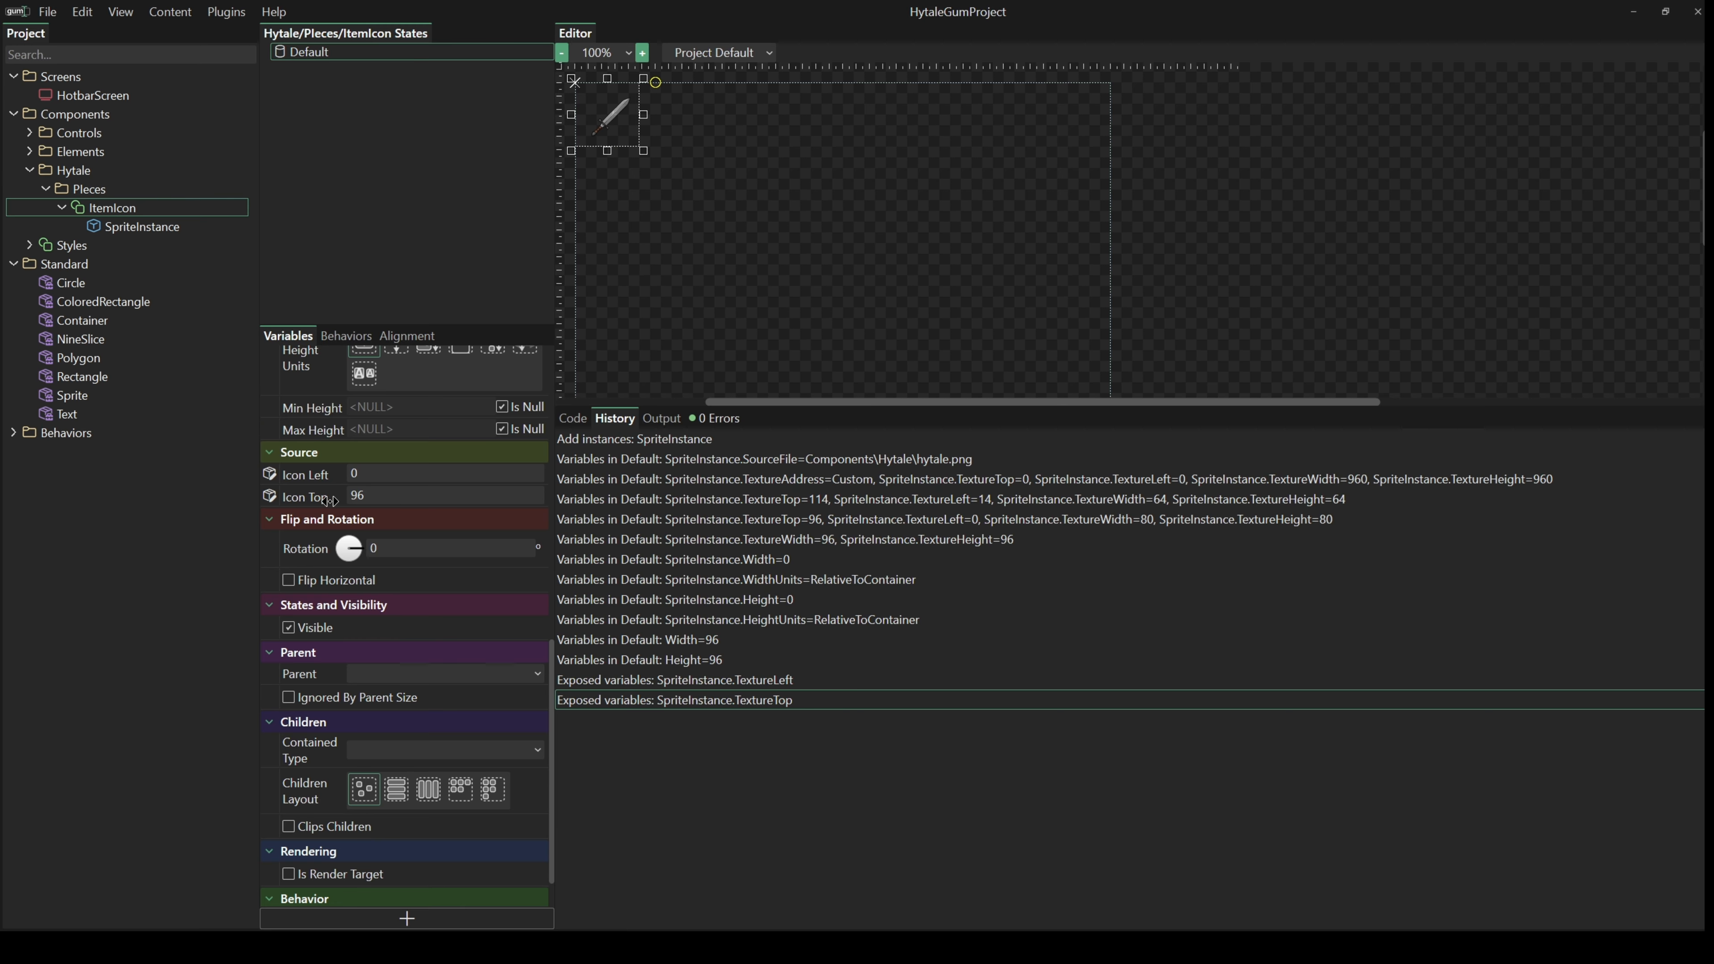
{"action": "left_click", "coordinate": [364, 474]}
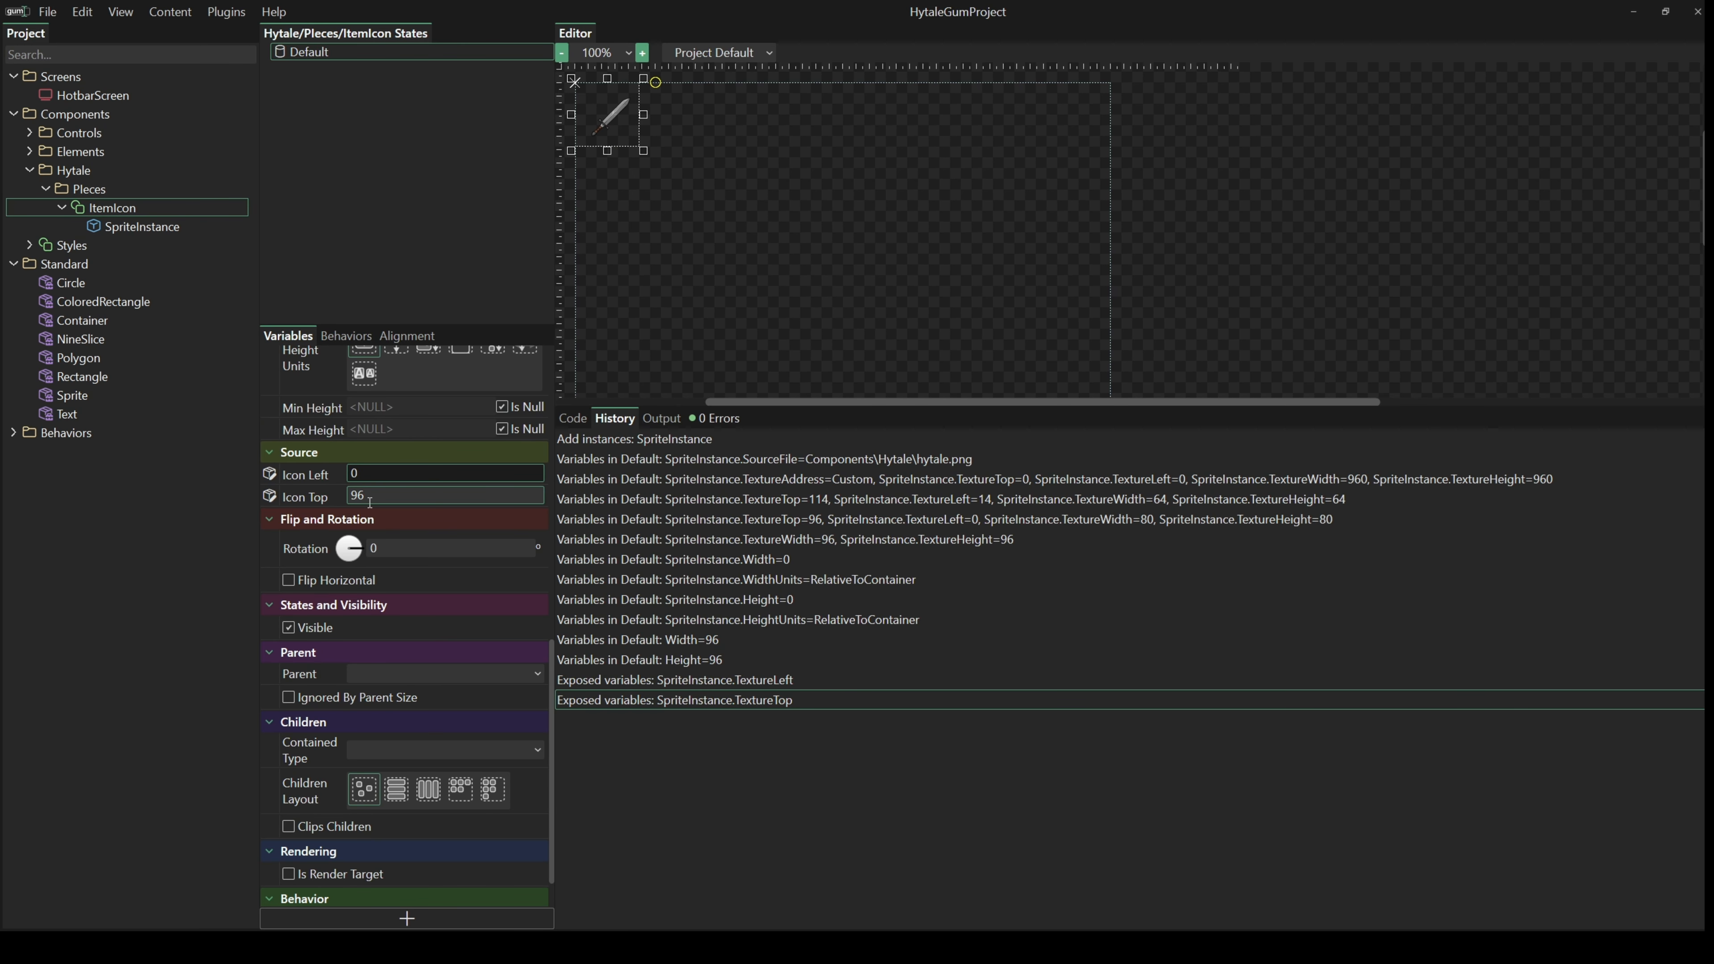
{"action": "key", "text": "BackSpace"}
{"action": "type", "text": "96"}
{"action": "key", "text": "Tab"}
{"action": "left_click", "coordinate": [378, 474]}
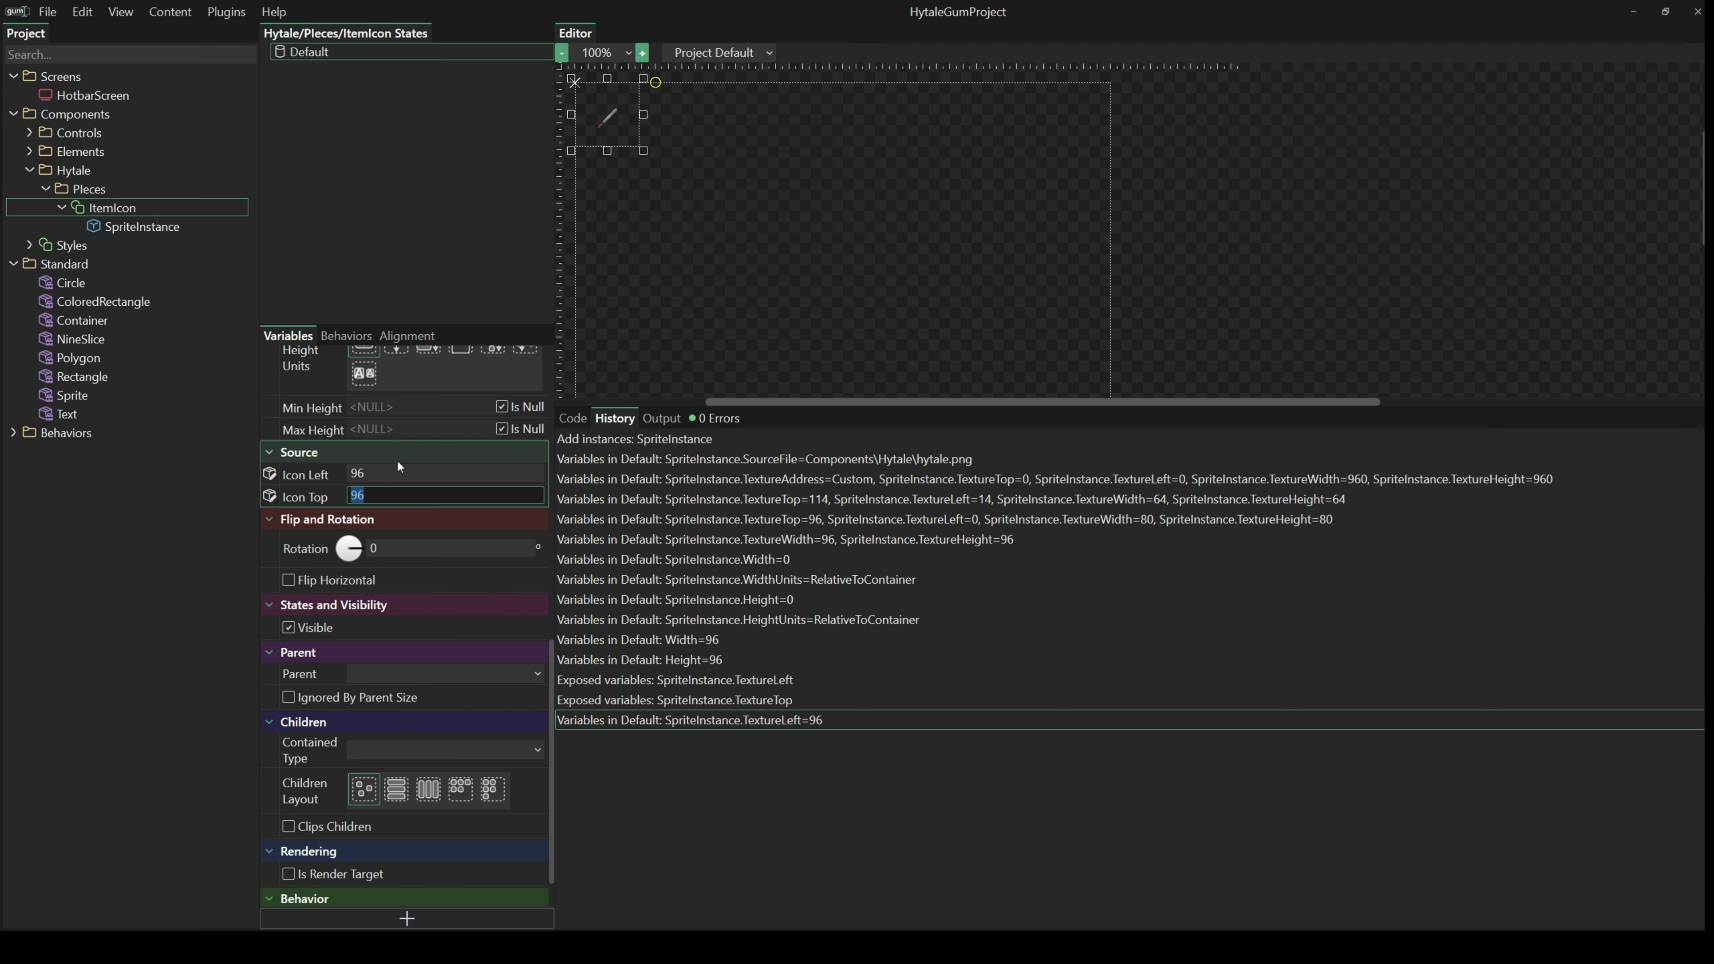
{"action": "key", "text": "BackSpace"}
{"action": "key", "text": "BackSpace"}
{"action": "type", "text": "0"}
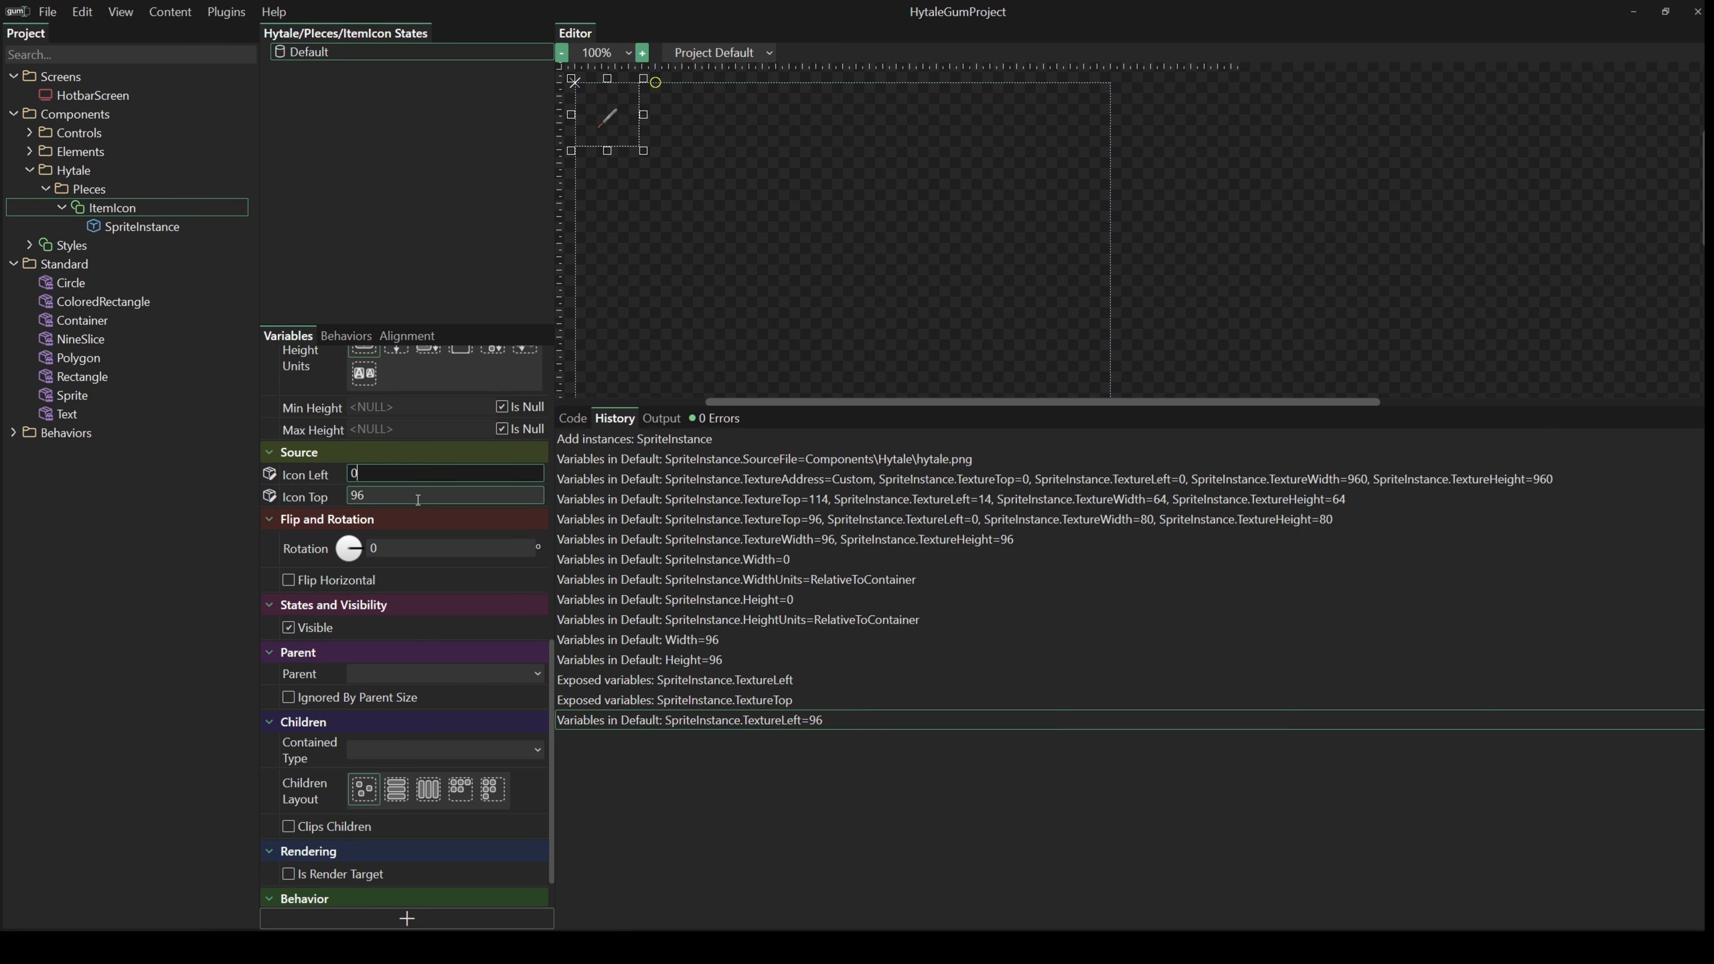
{"action": "left_click", "coordinate": [387, 497]}
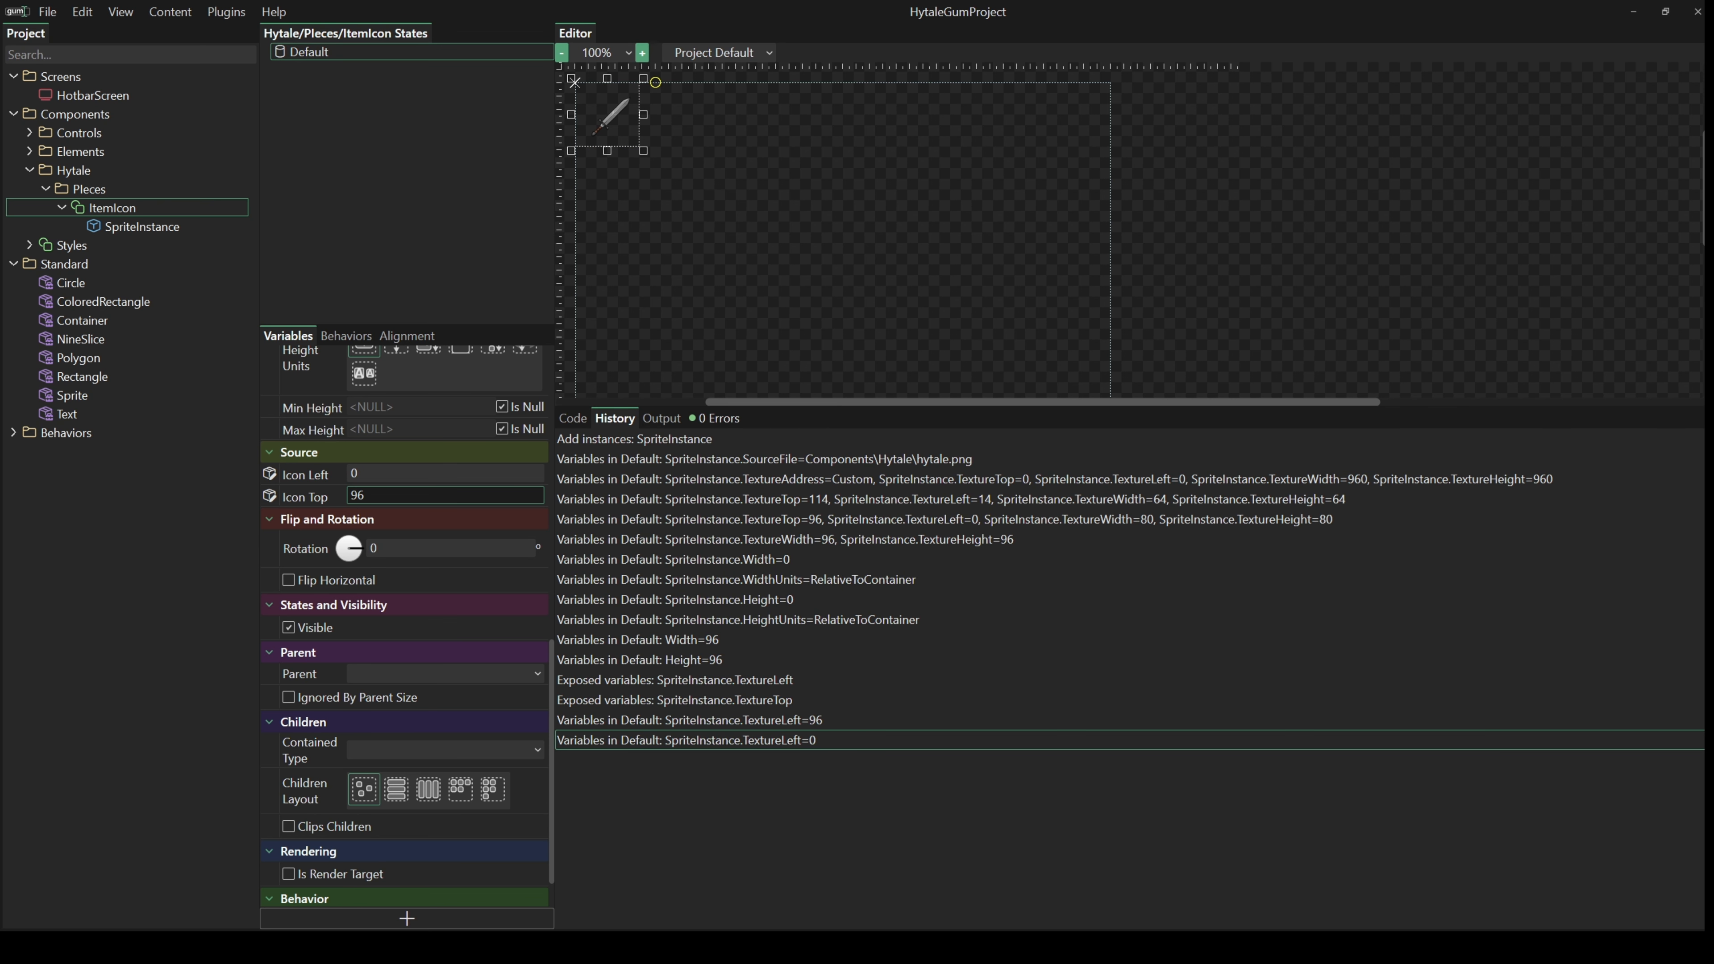
- Add a component named SlotNumber to the Pieces folder
{"action": "left_click", "coordinate": [95, 193]}
{"action": "right_click", "coordinate": [86, 194]}
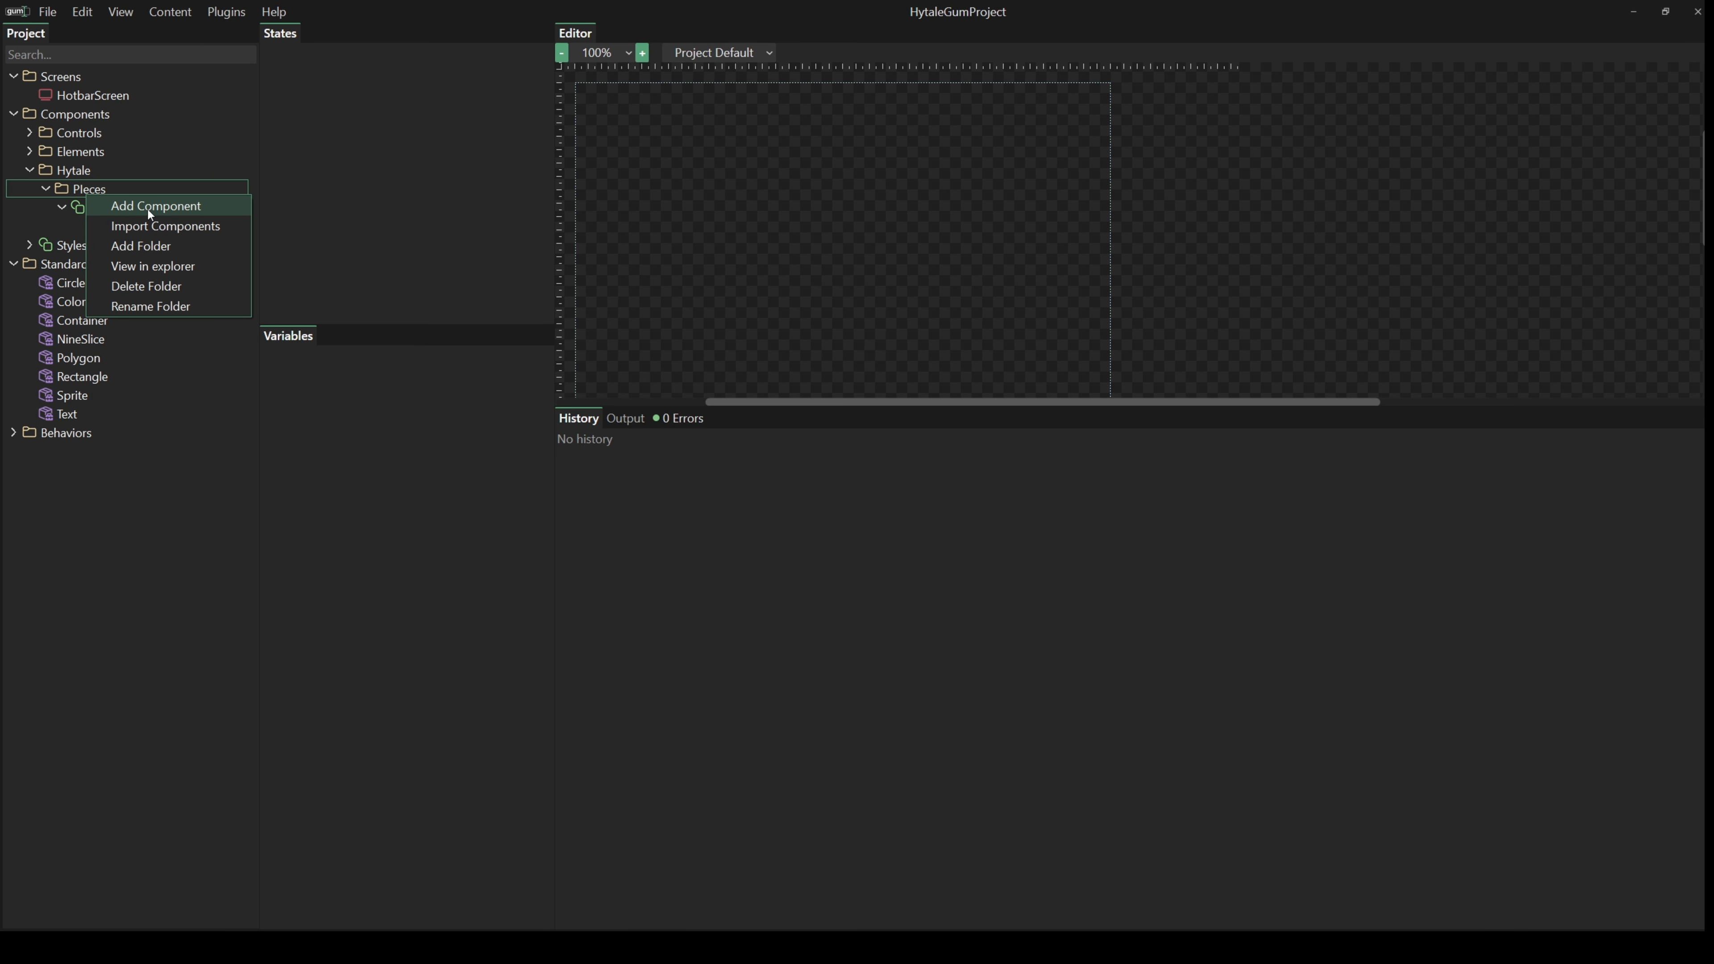
{"action": "left_click", "coordinate": [150, 209]}
{"action": "type", "text": "Slot"}
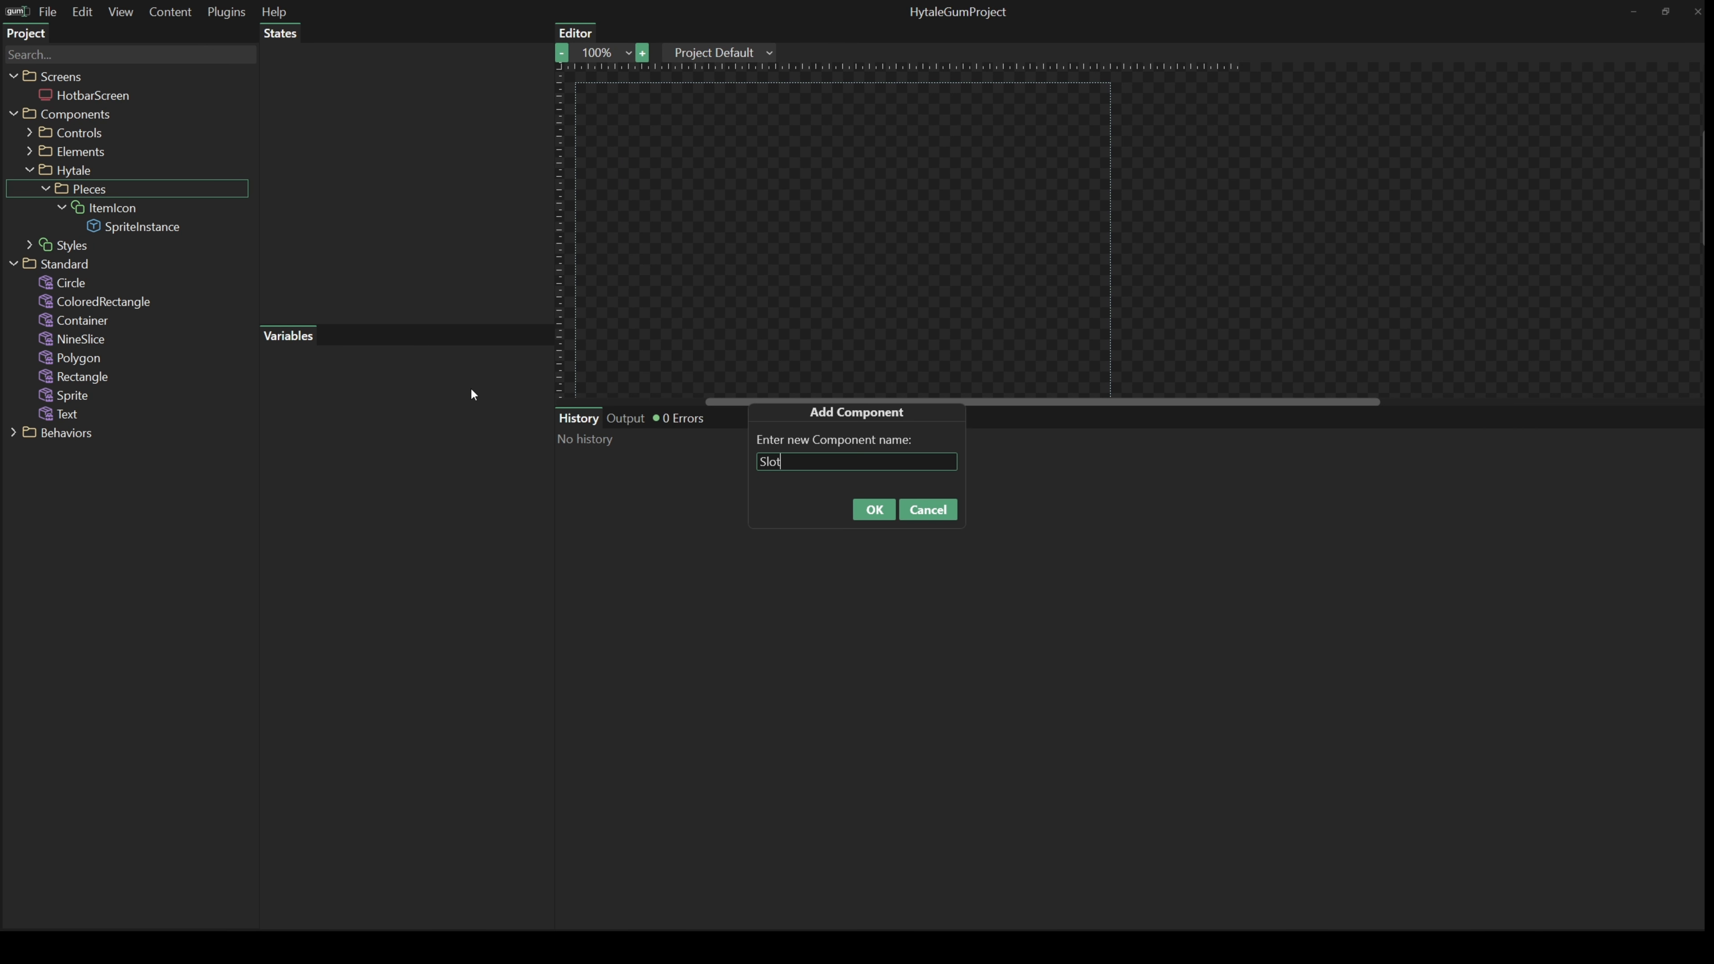
{"action": "type", "text": "Number"}
{"action": "key", "text": "Return"}
- Check the hotbar slot numbers in Hytale_reference.png in Paint, and set the SlotNumber component's width and height to 25 in Gum
{"action": "key", "text": "alt+Tab"}
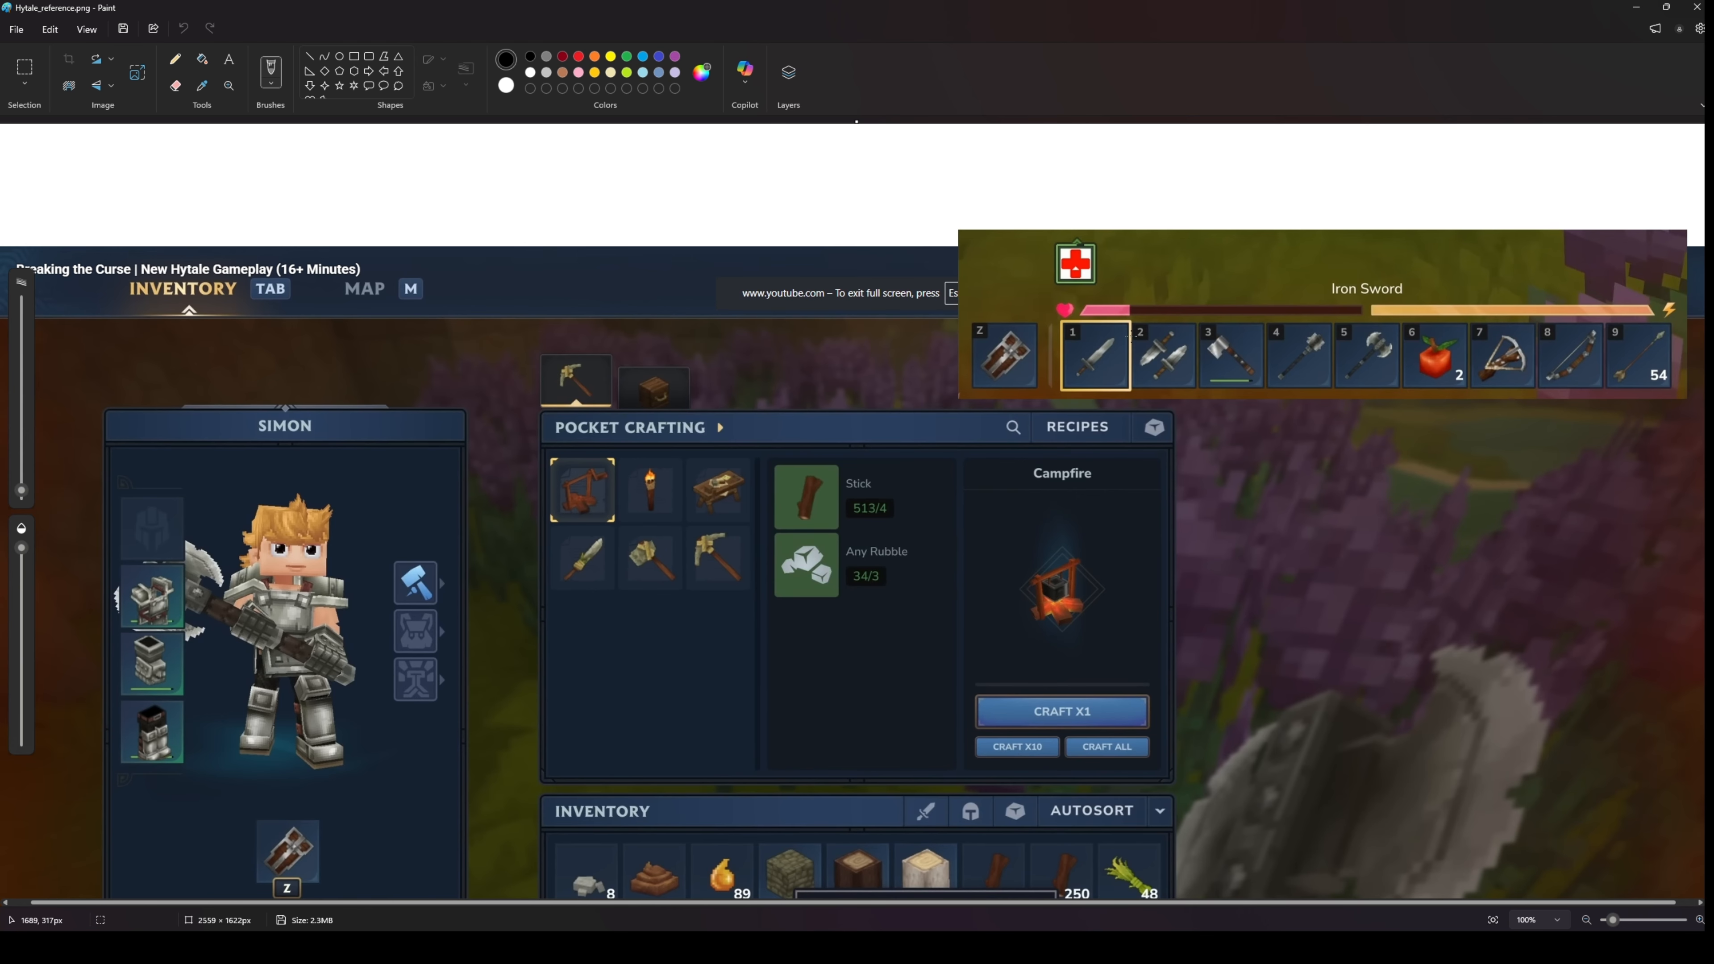
{"action": "scroll", "coordinate": [1131, 336], "scroll_direction": "up", "scroll_amount": 5}
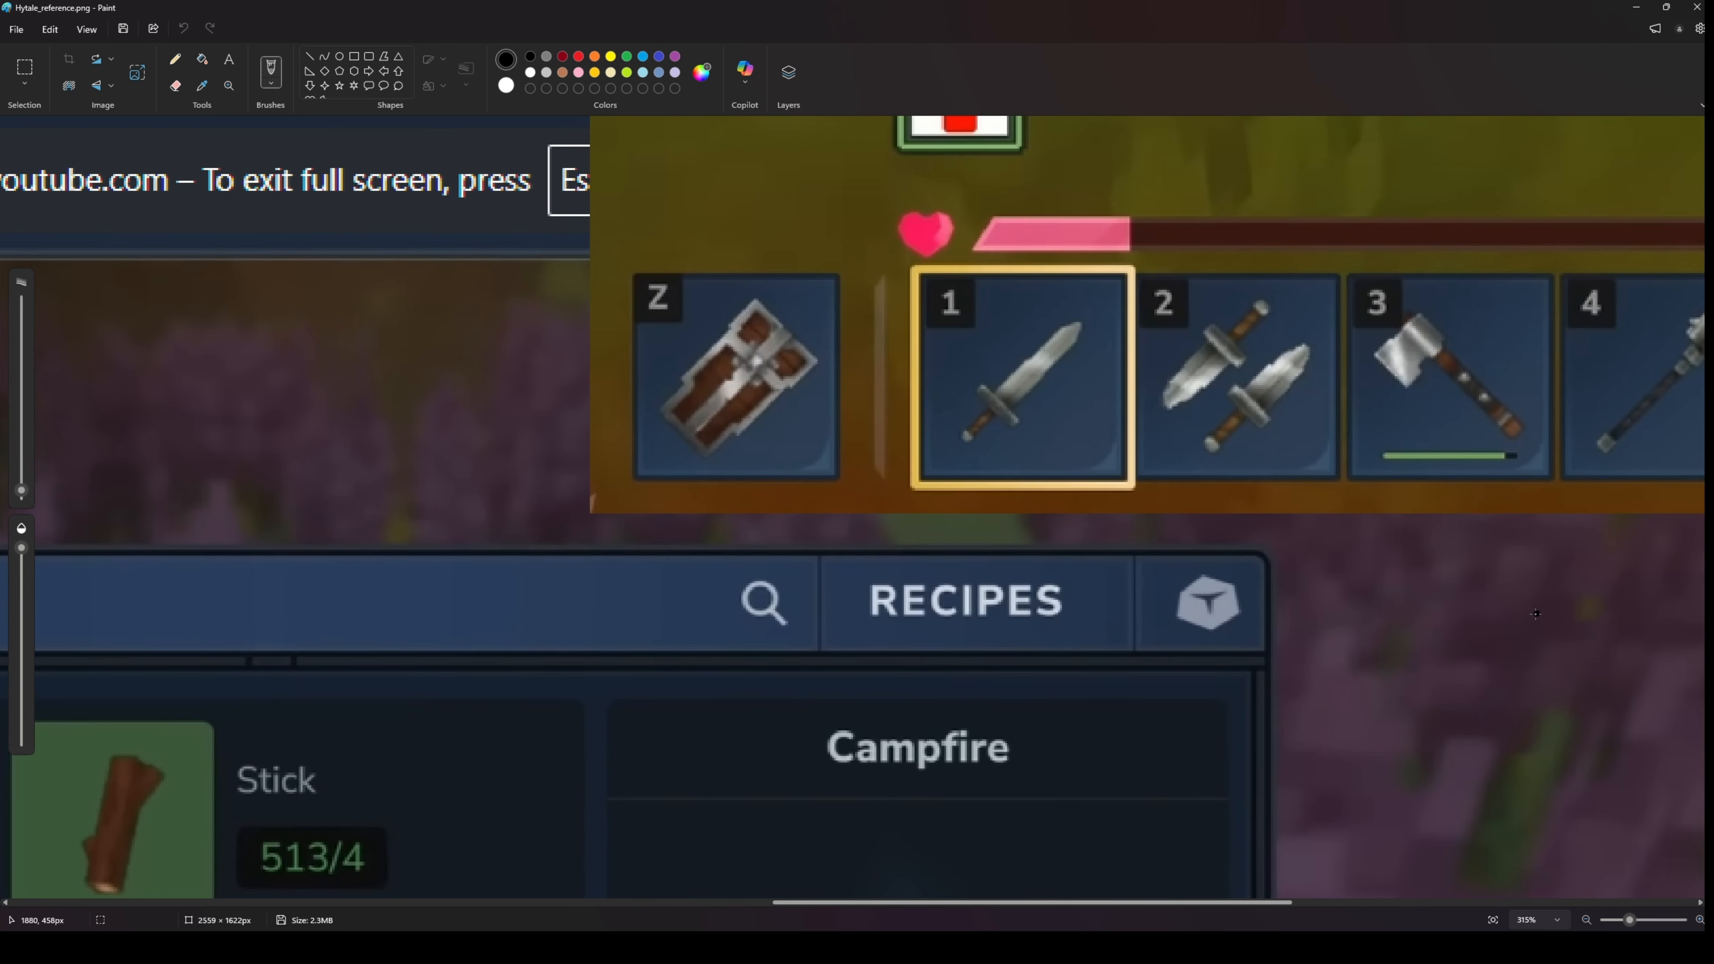
{"action": "left_click_drag", "start_coordinate": [1100, 903], "coordinate": [1235, 904]}
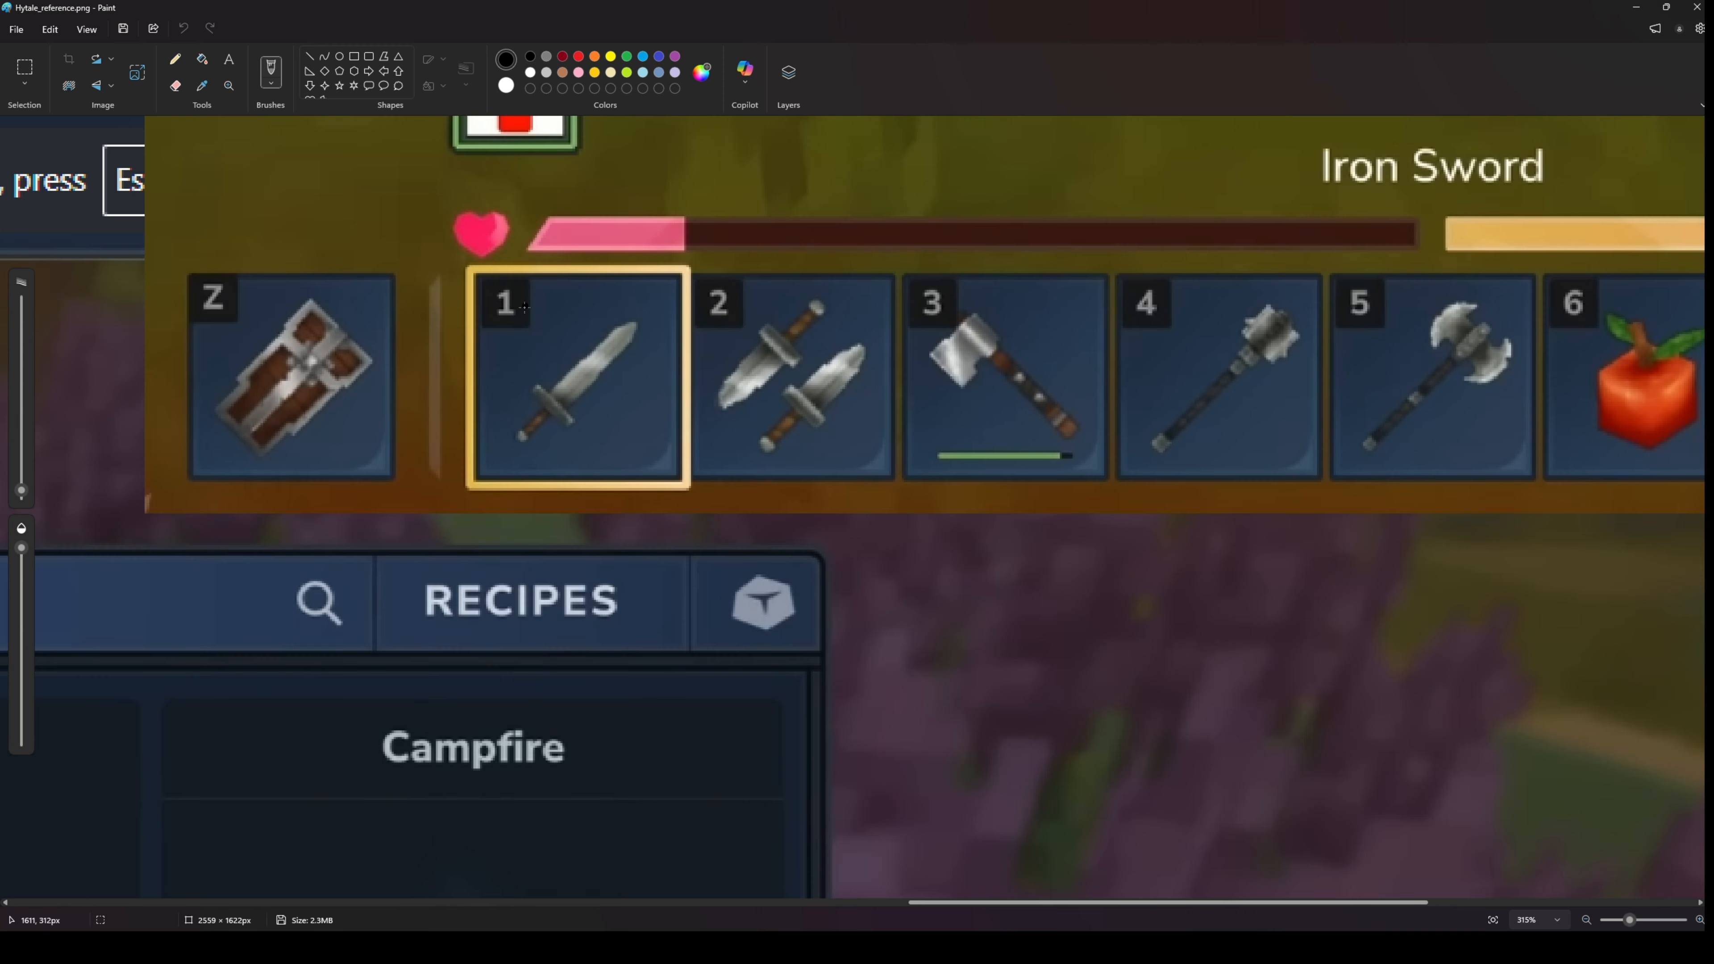
{"action": "key", "text": "alt+Tab"}
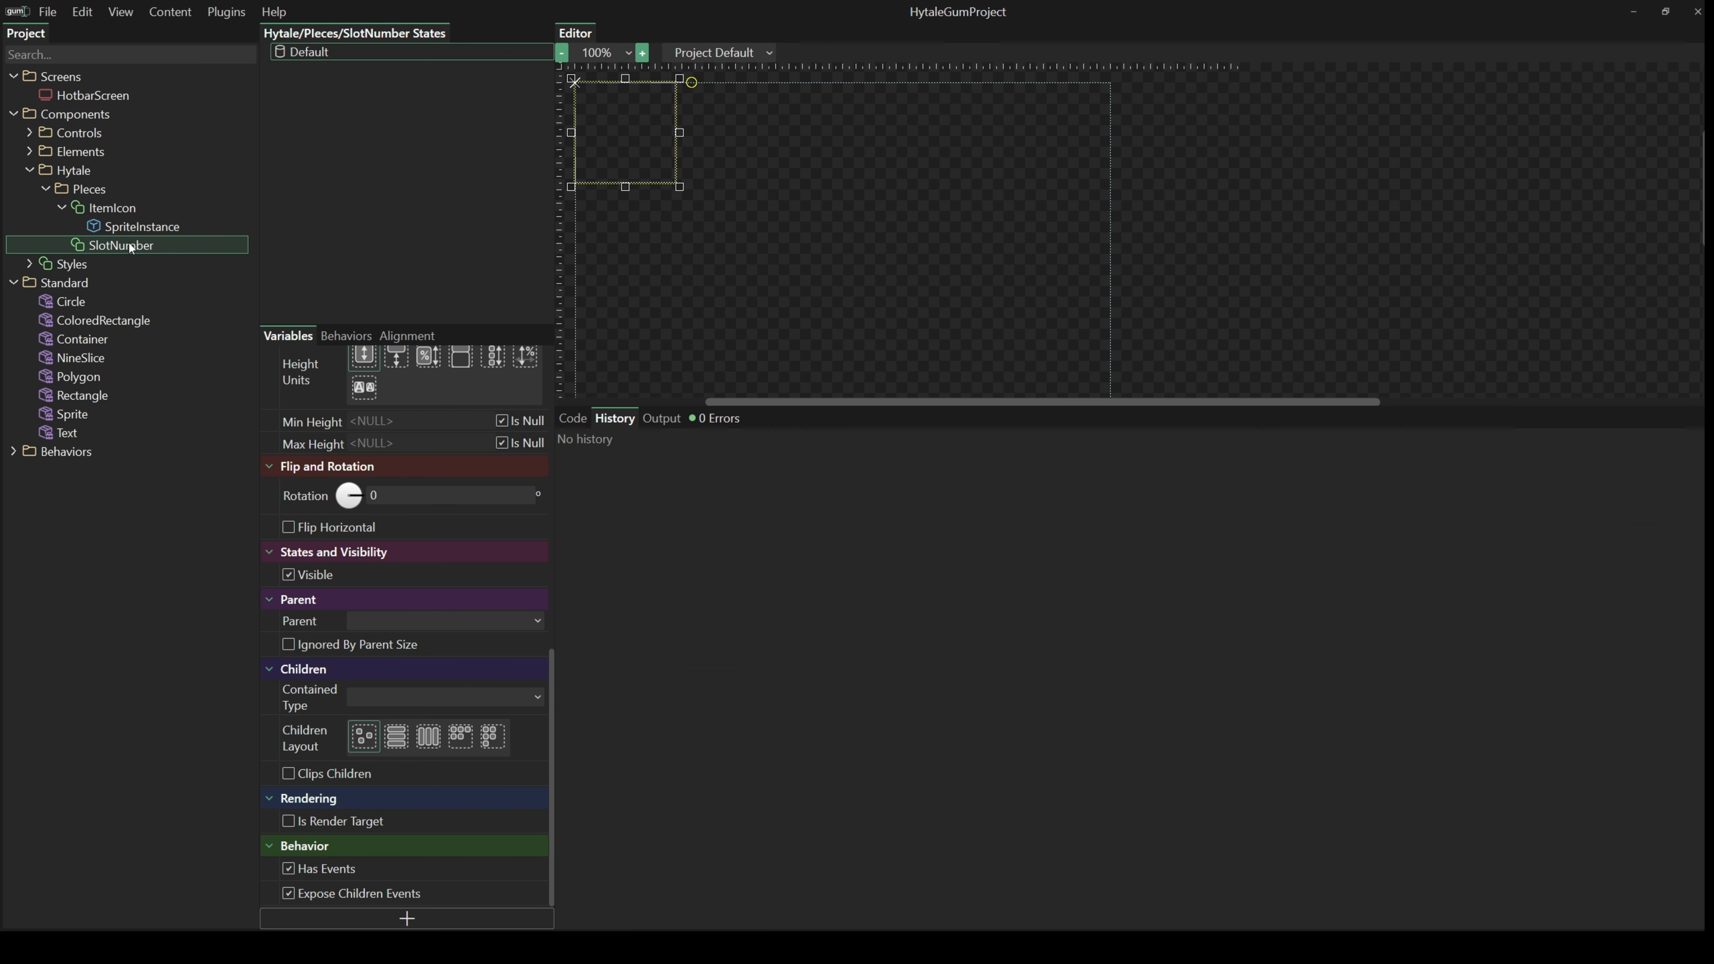
{"action": "scroll", "coordinate": [405, 750], "scroll_direction": "up", "scroll_amount": 5}
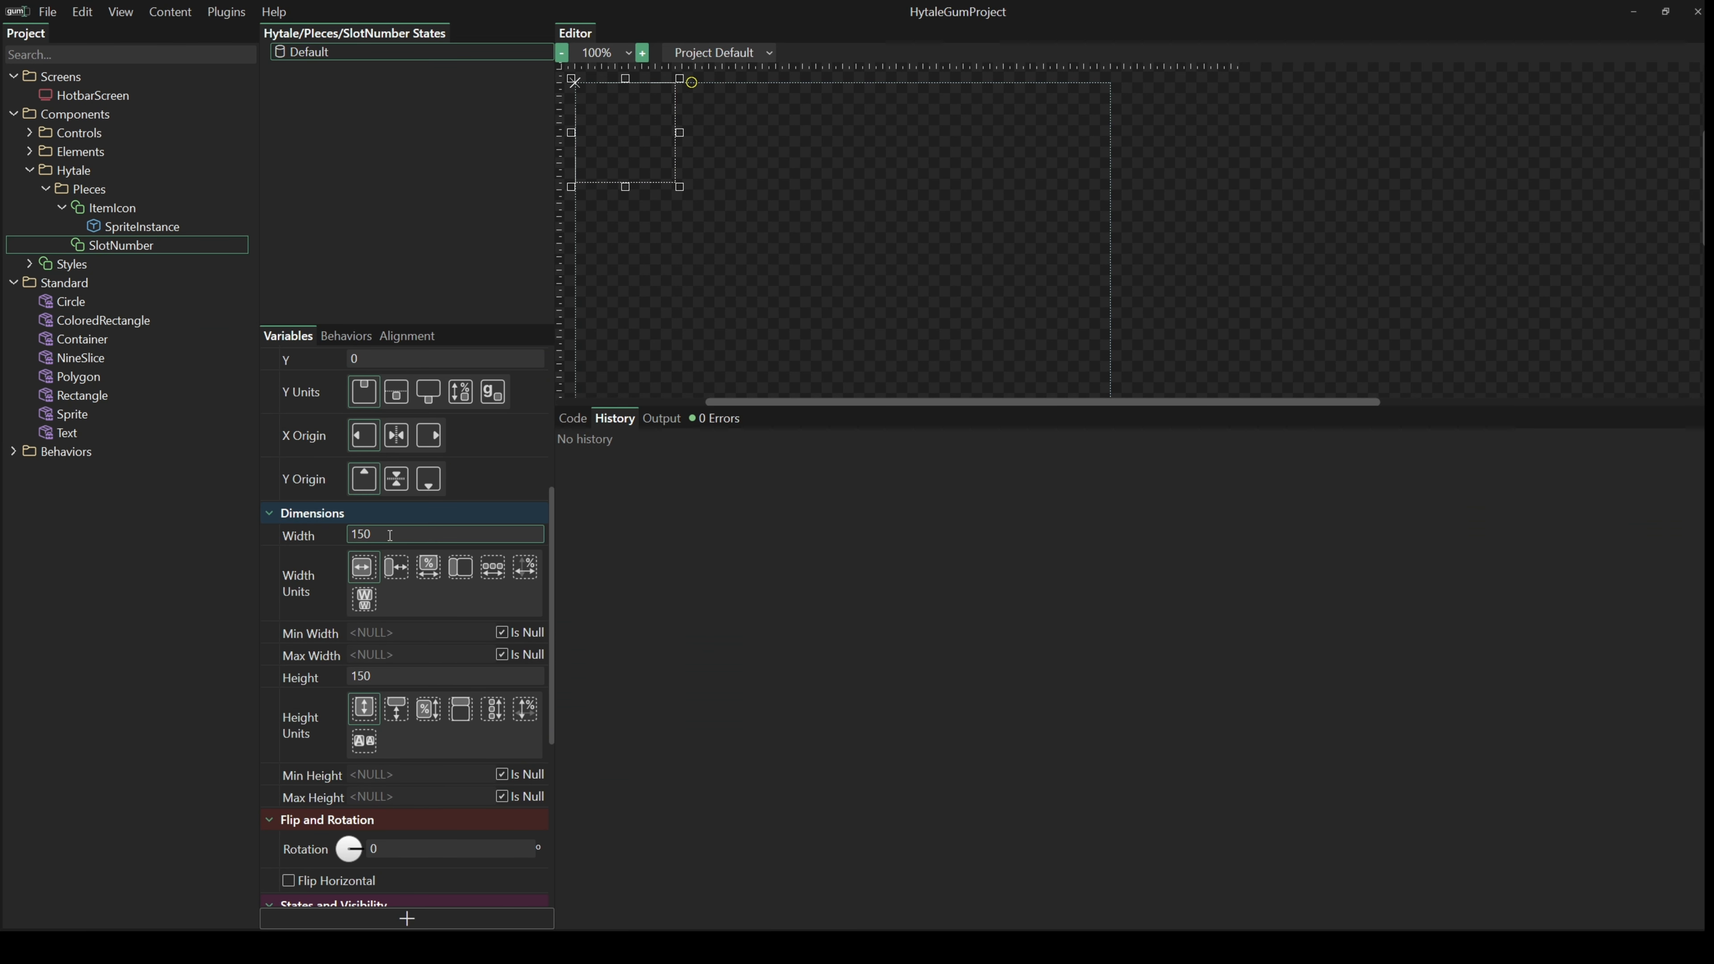
{"action": "double_click", "coordinate": [390, 535]}
{"action": "type", "text": "25"}
{"action": "double_click", "coordinate": [400, 676]}
{"action": "type", "text": "25"}
{"action": "left_click", "coordinate": [384, 535]}
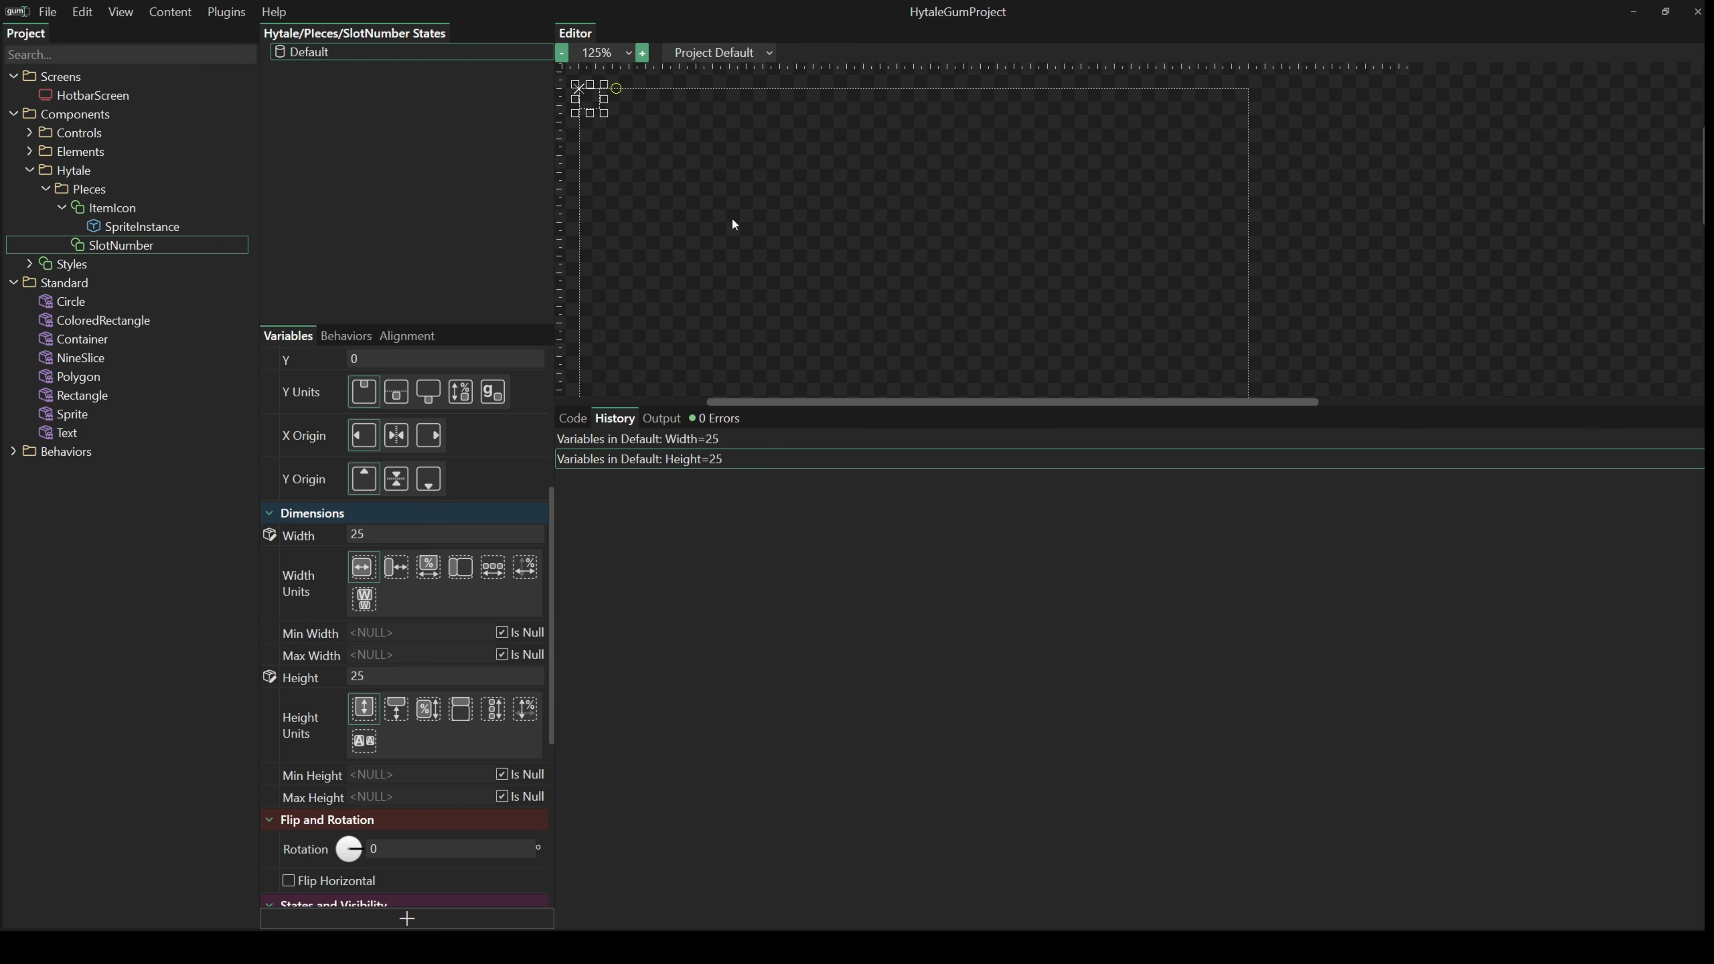
- Add a NineSlice and a Text instance to SlotNumber, ordering the Text after the NineSlice
{"action": "scroll", "coordinate": [735, 223], "scroll_direction": "up", "scroll_amount": 3}
{"action": "left_click_drag", "start_coordinate": [831, 241], "coordinate": [817, 235]}
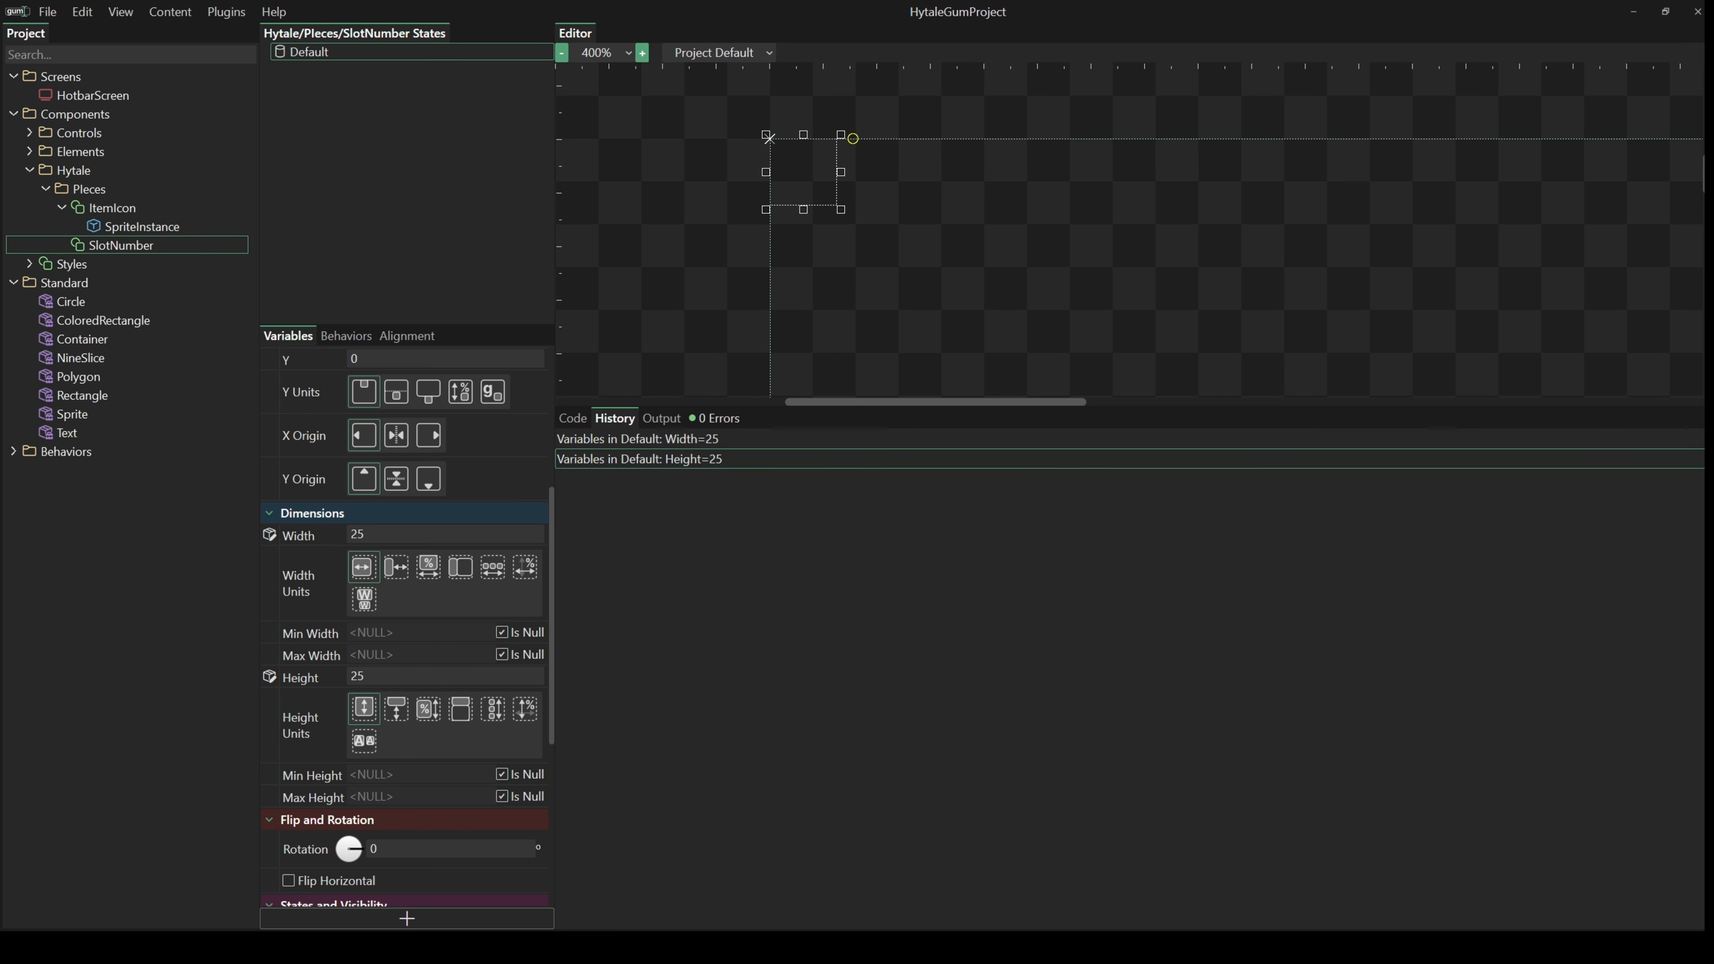
{"action": "left_click", "coordinate": [92, 361]}
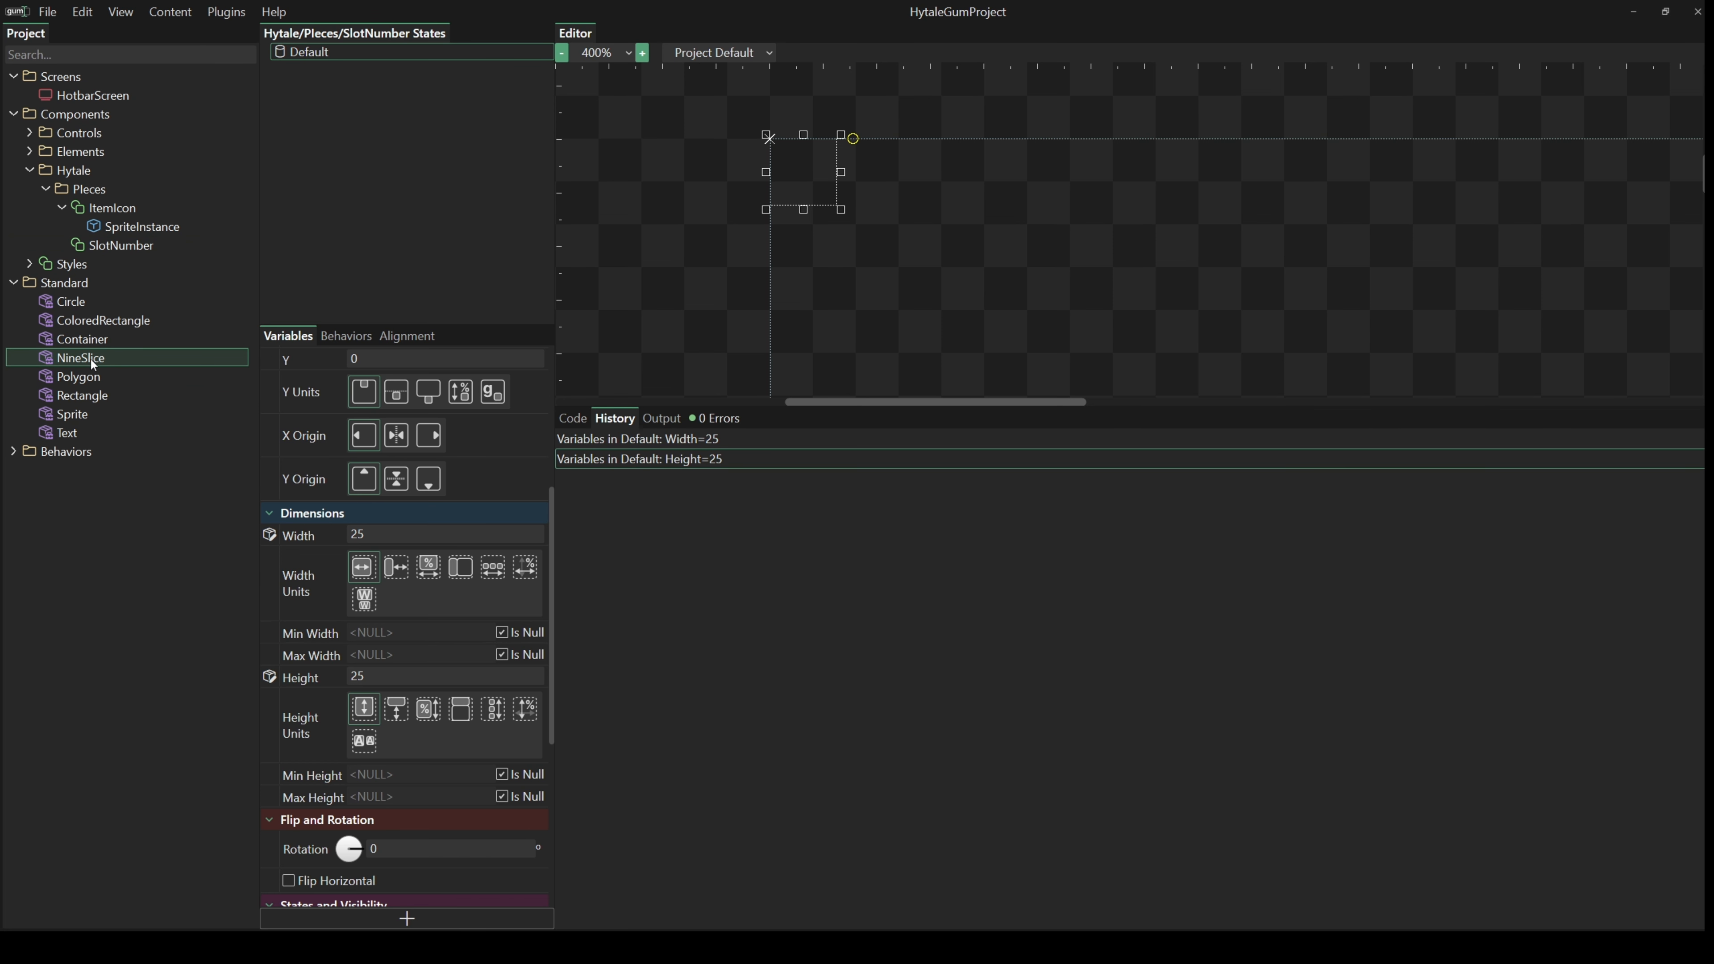
{"action": "left_click_drag", "start_coordinate": [83, 359], "coordinate": [116, 249]}
{"action": "left_click_drag", "start_coordinate": [77, 450], "coordinate": [134, 251]}
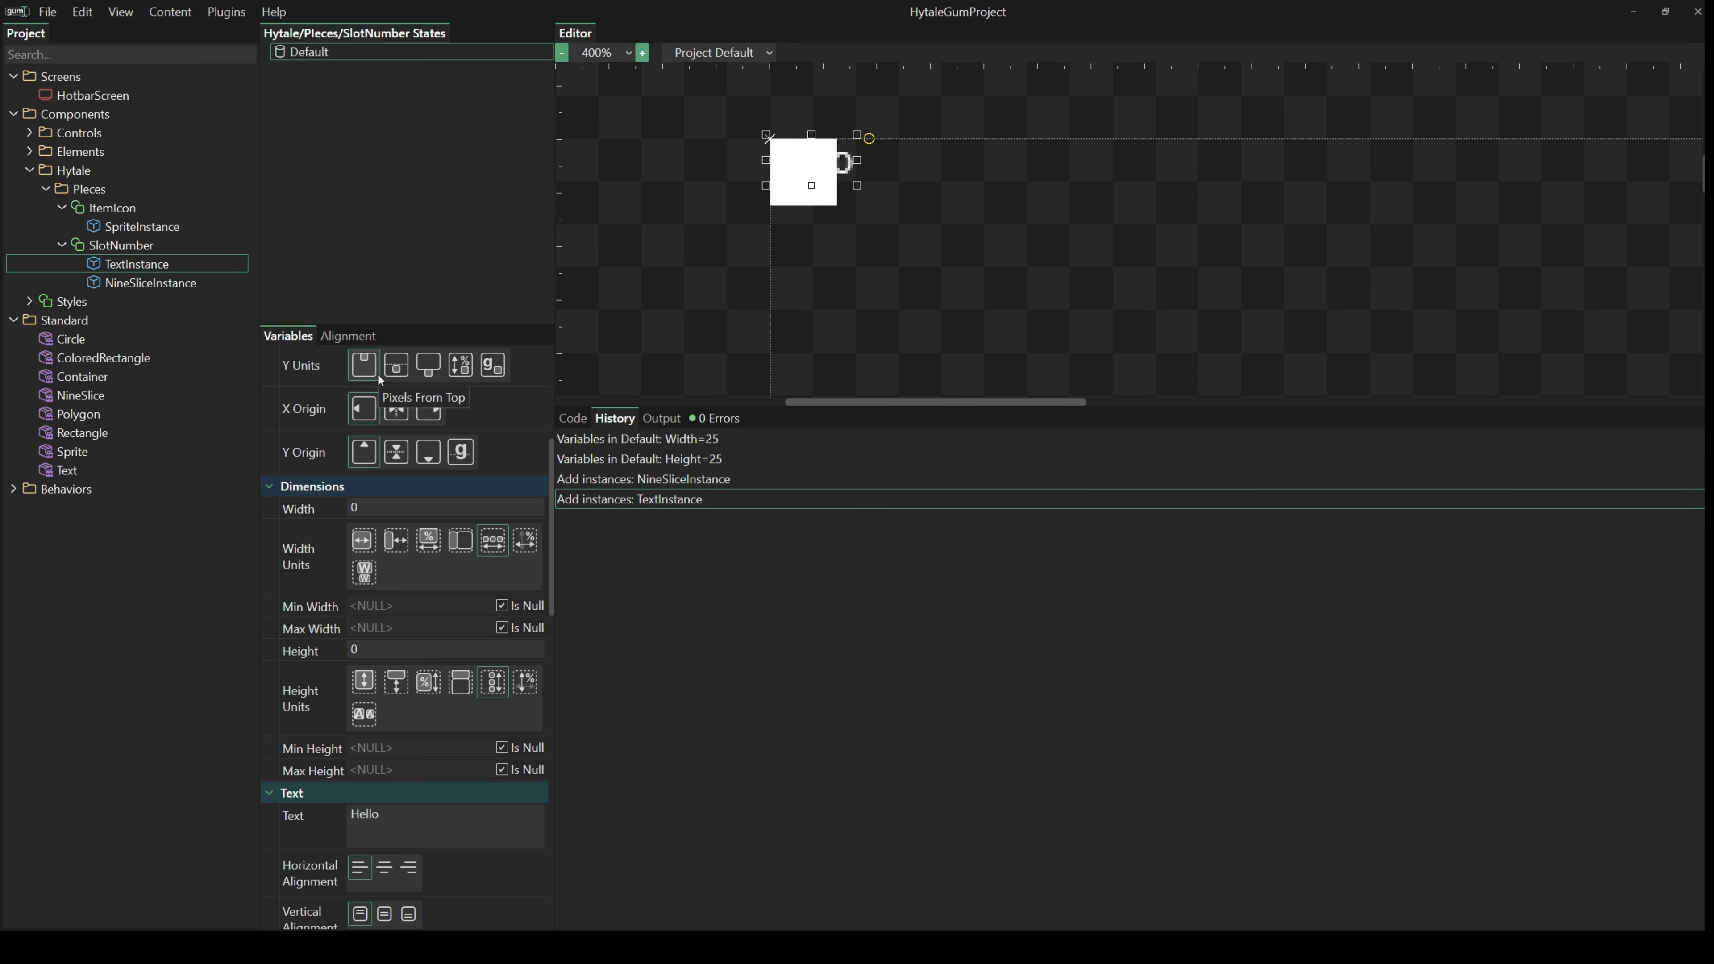
{"action": "key", "text": "alt+Down"}
- Rename SlotNumber's NineSlice instance to Background and its Text instance to SlotNumberText
{"action": "left_click", "coordinate": [121, 263]}
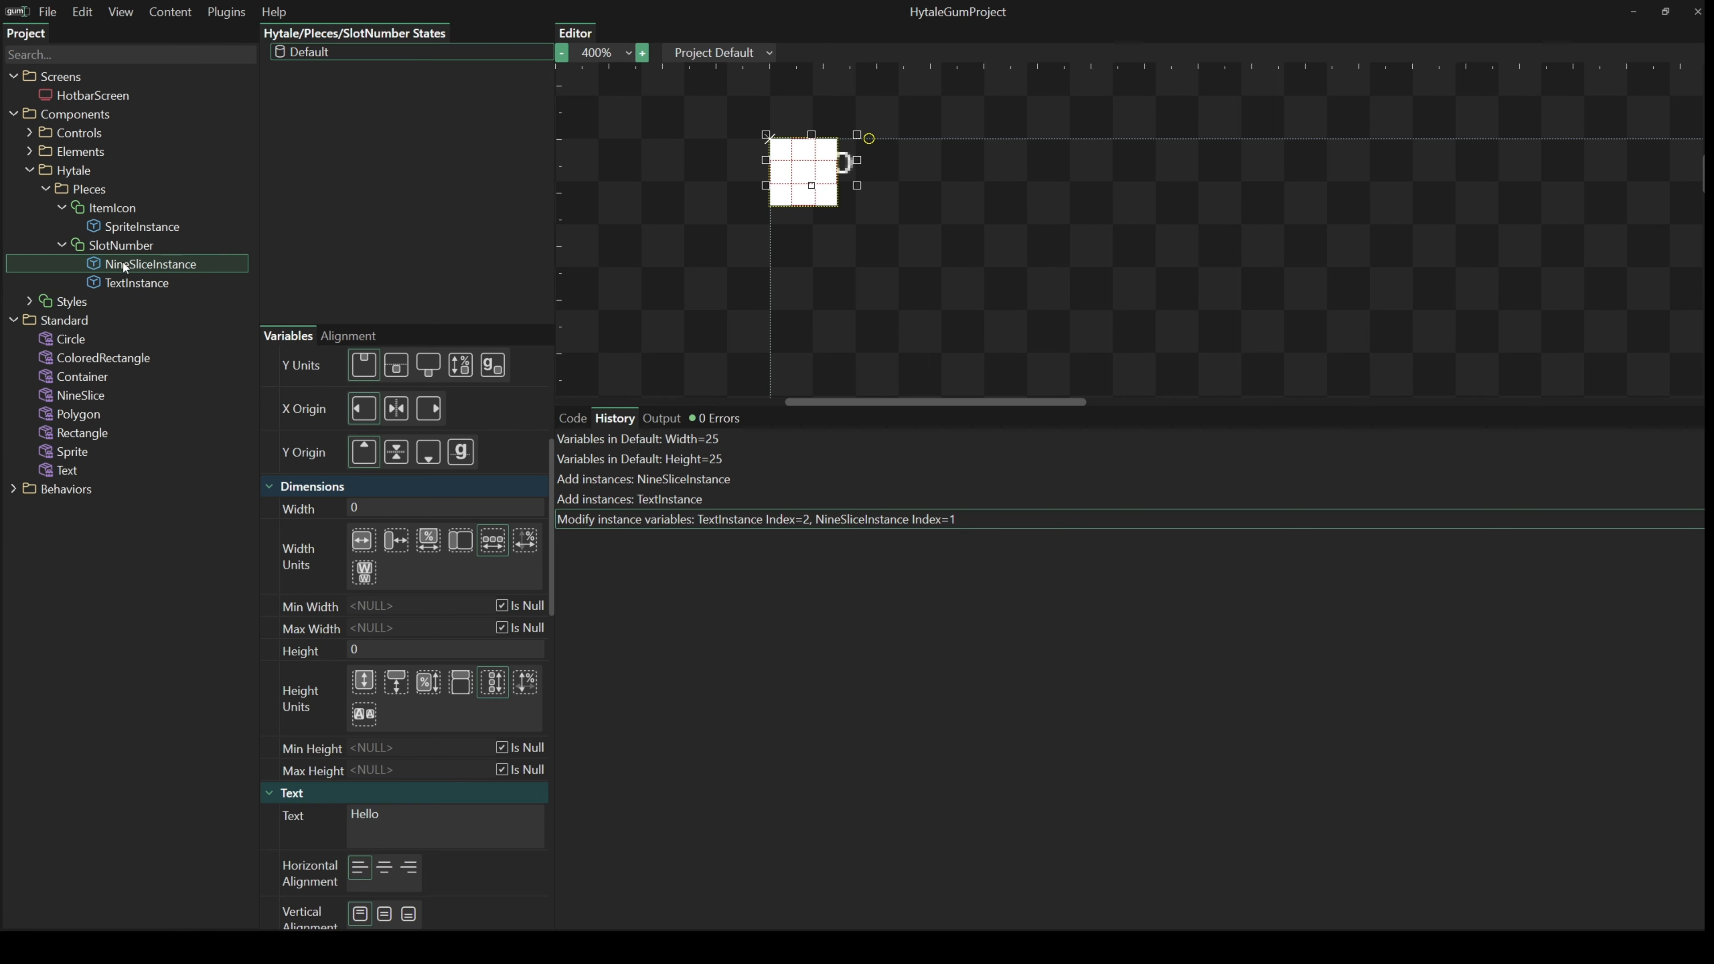
{"action": "key", "text": "F2"}
{"action": "type", "text": "Backgr"}
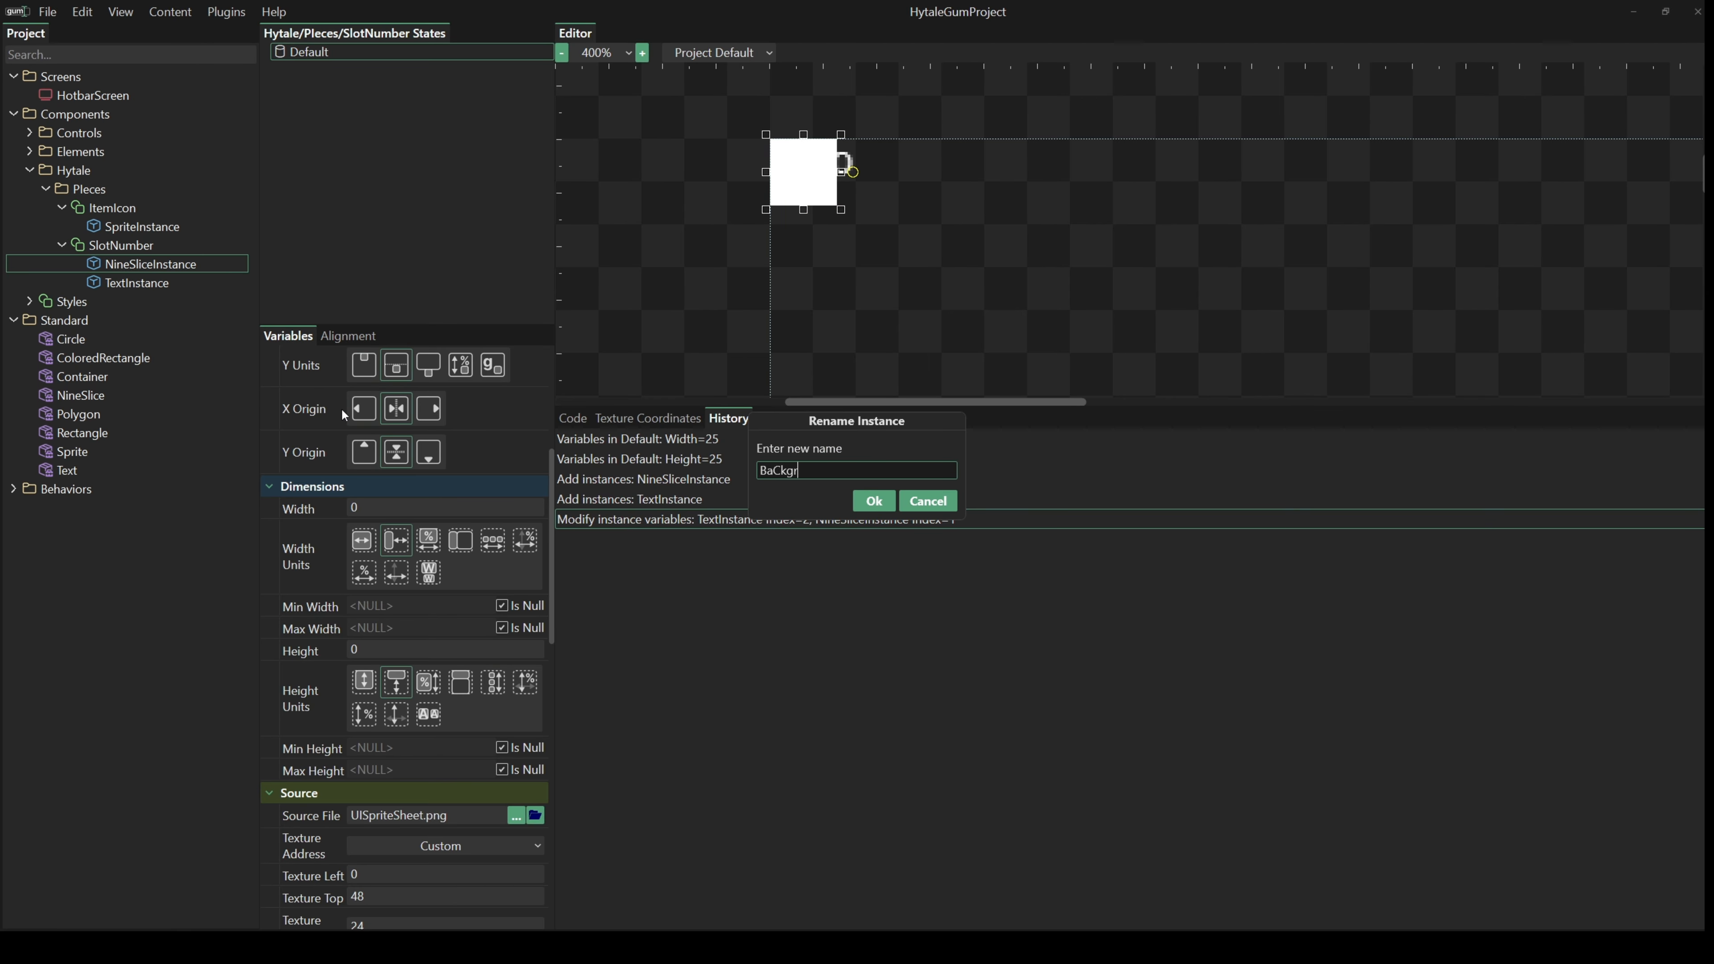
{"action": "type", "text": "ound"}
{"action": "key", "text": "Return"}
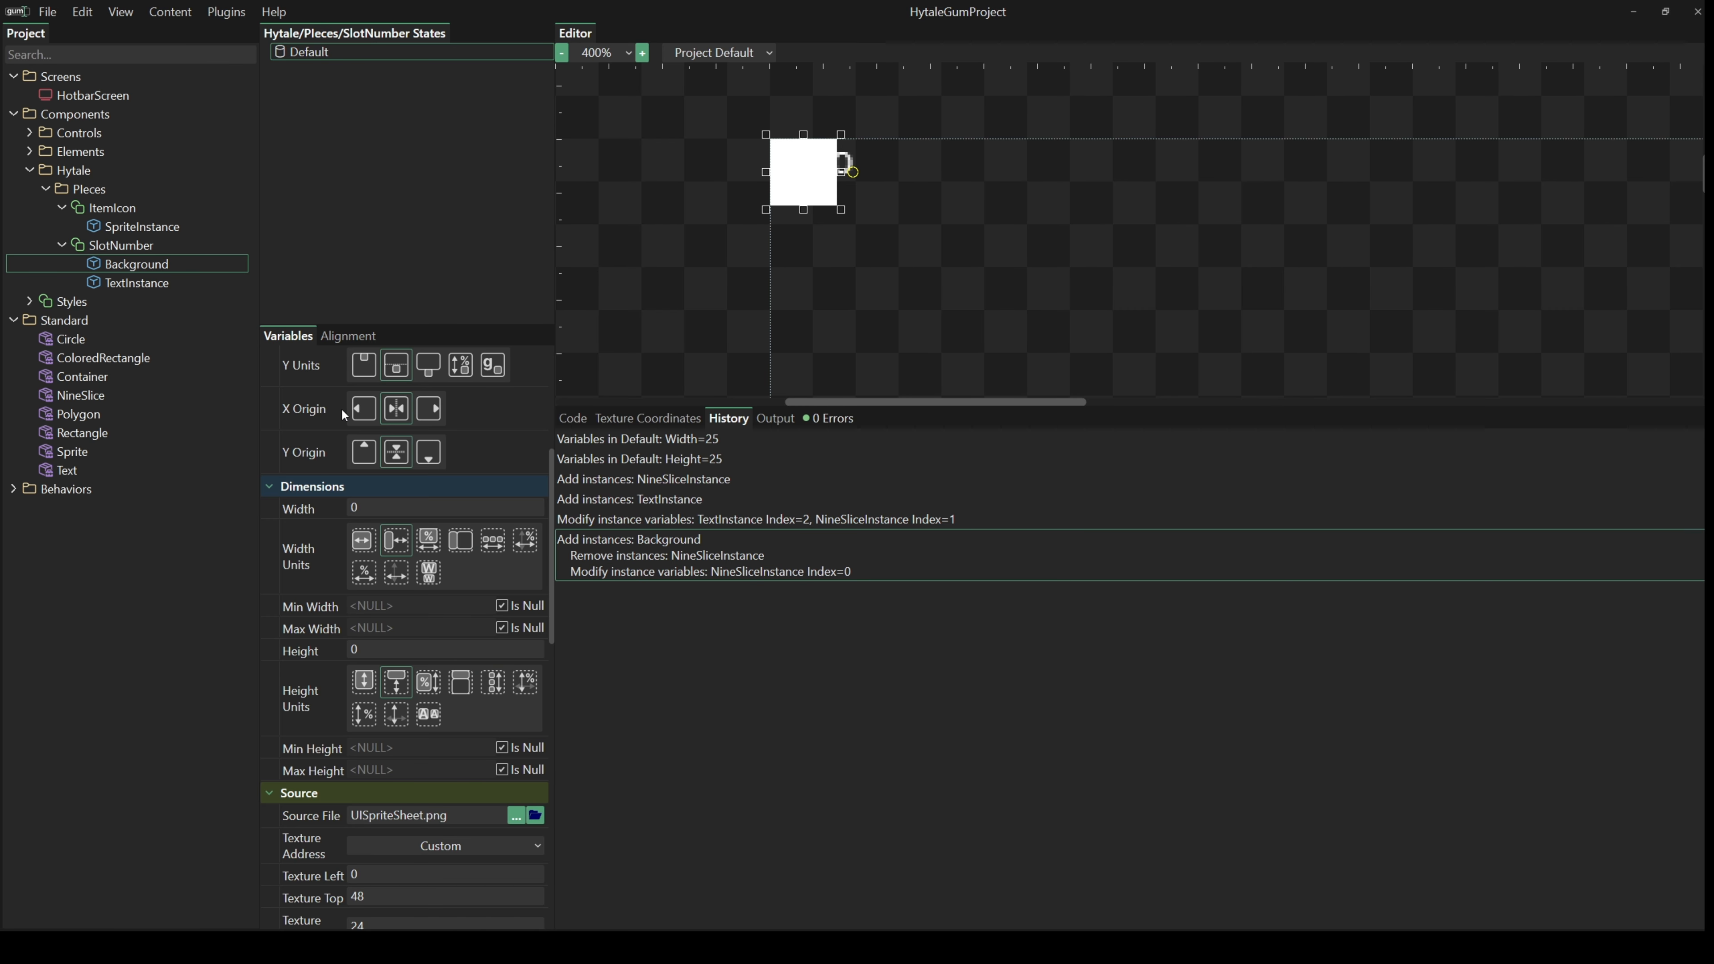
{"action": "left_click", "coordinate": [132, 284]}
{"action": "key", "text": "F2"}
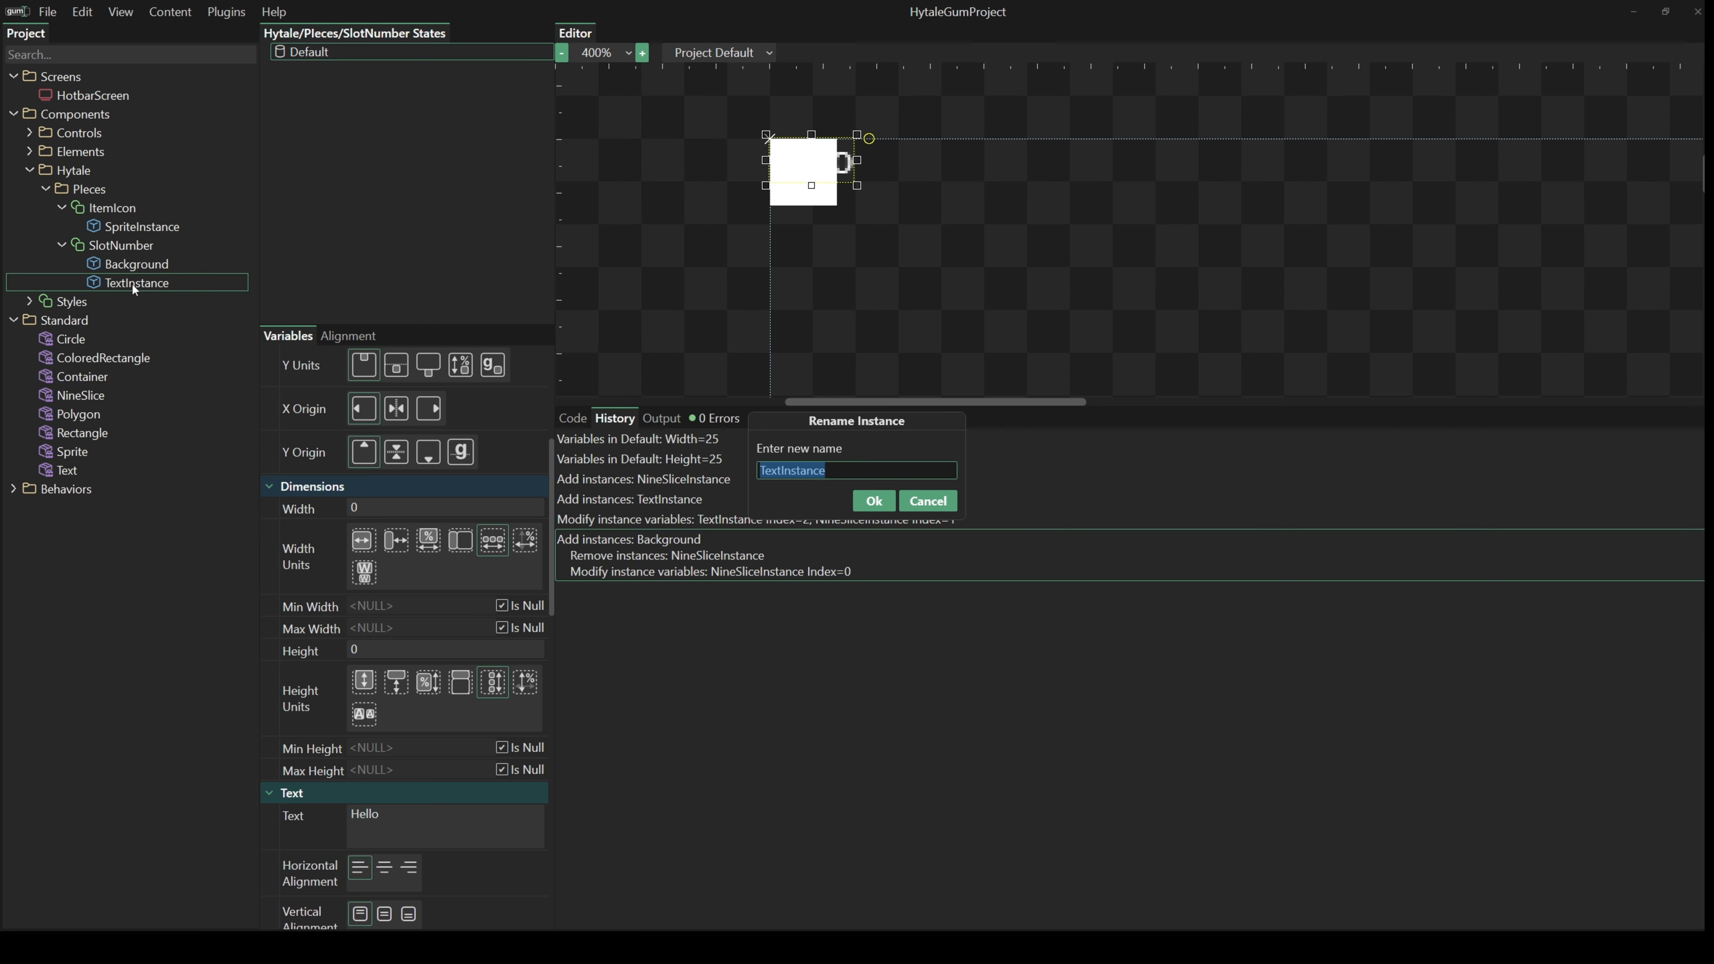
{"action": "type", "text": "SlotNumberText"}
{"action": "key", "text": "Return"}
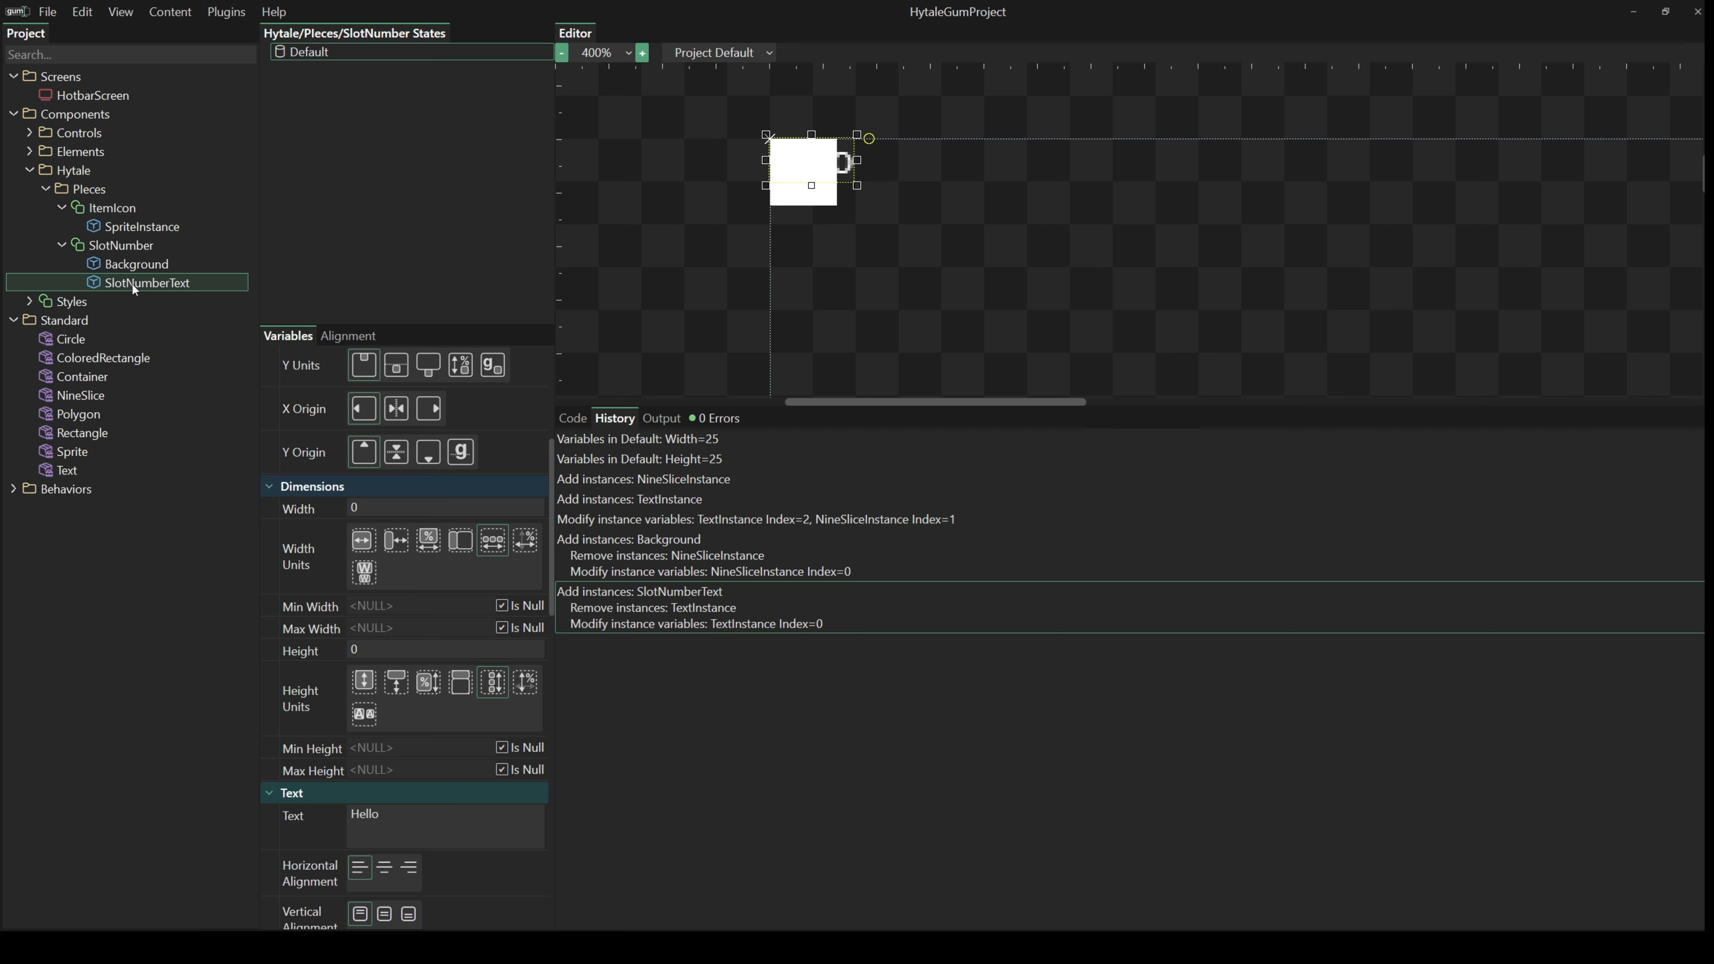
- Copy the source file path of ItemIcon's sprite and set SlotNumber's Background source file to Components\Hytale\hytale.png
{"action": "left_click", "coordinate": [153, 228]}
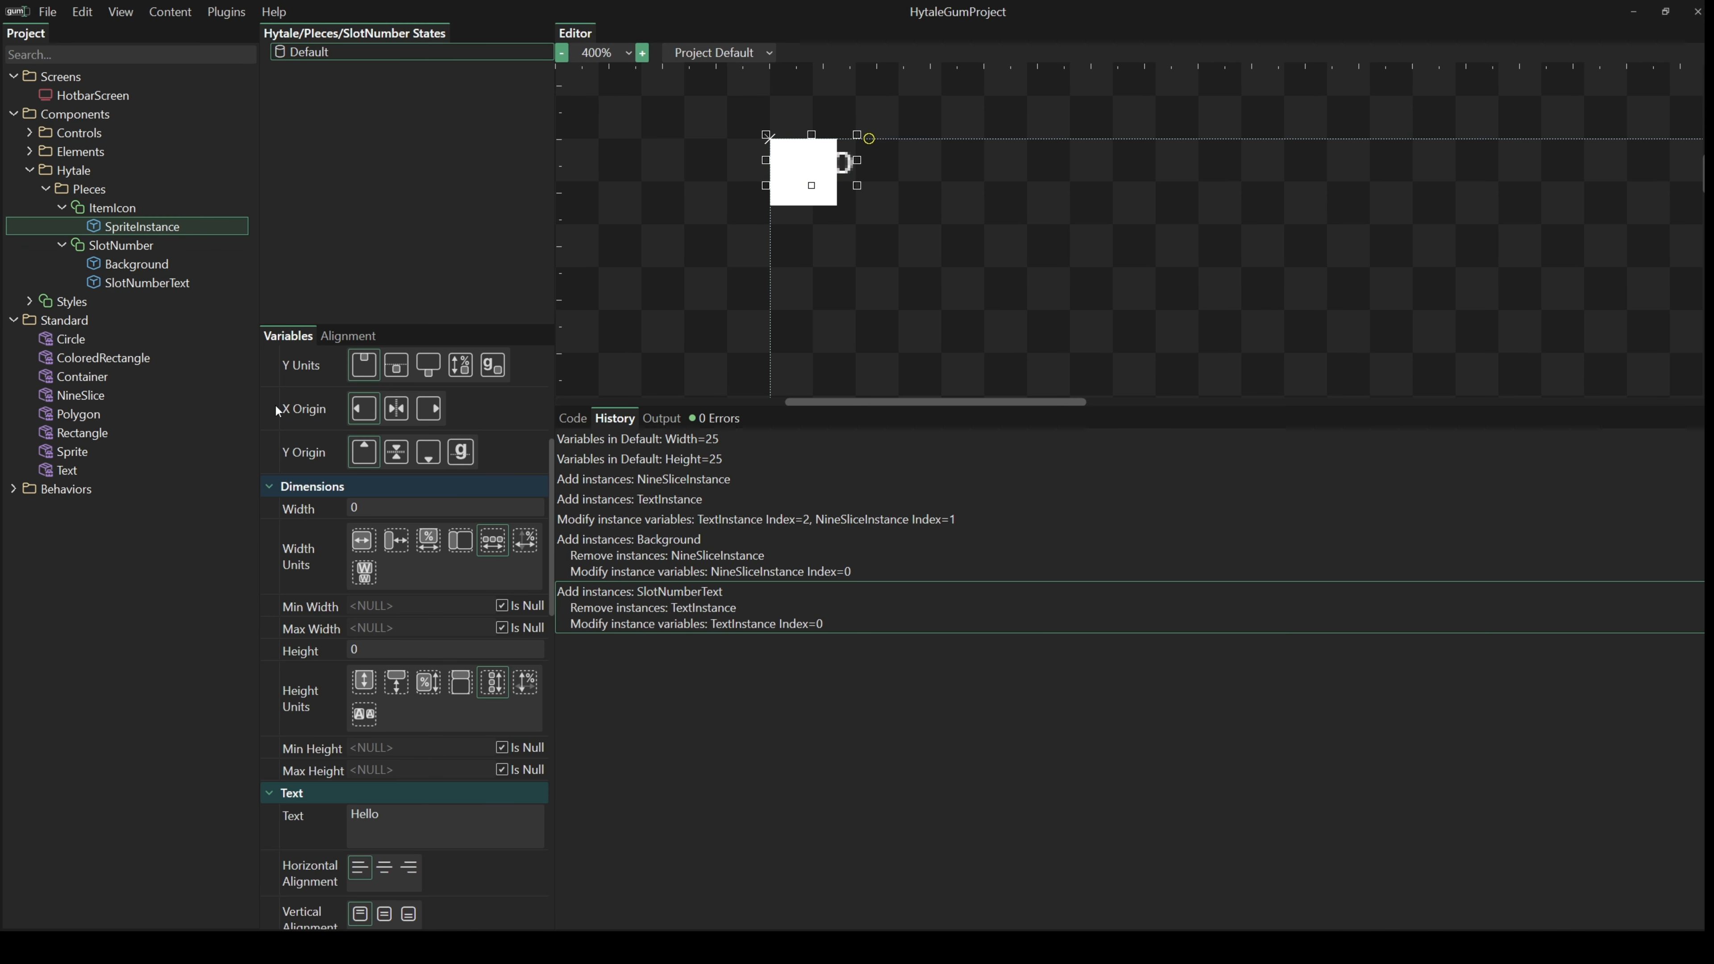
{"action": "scroll", "coordinate": [360, 554], "scroll_direction": "down", "scroll_amount": 3}
{"action": "left_click", "coordinate": [348, 693]}
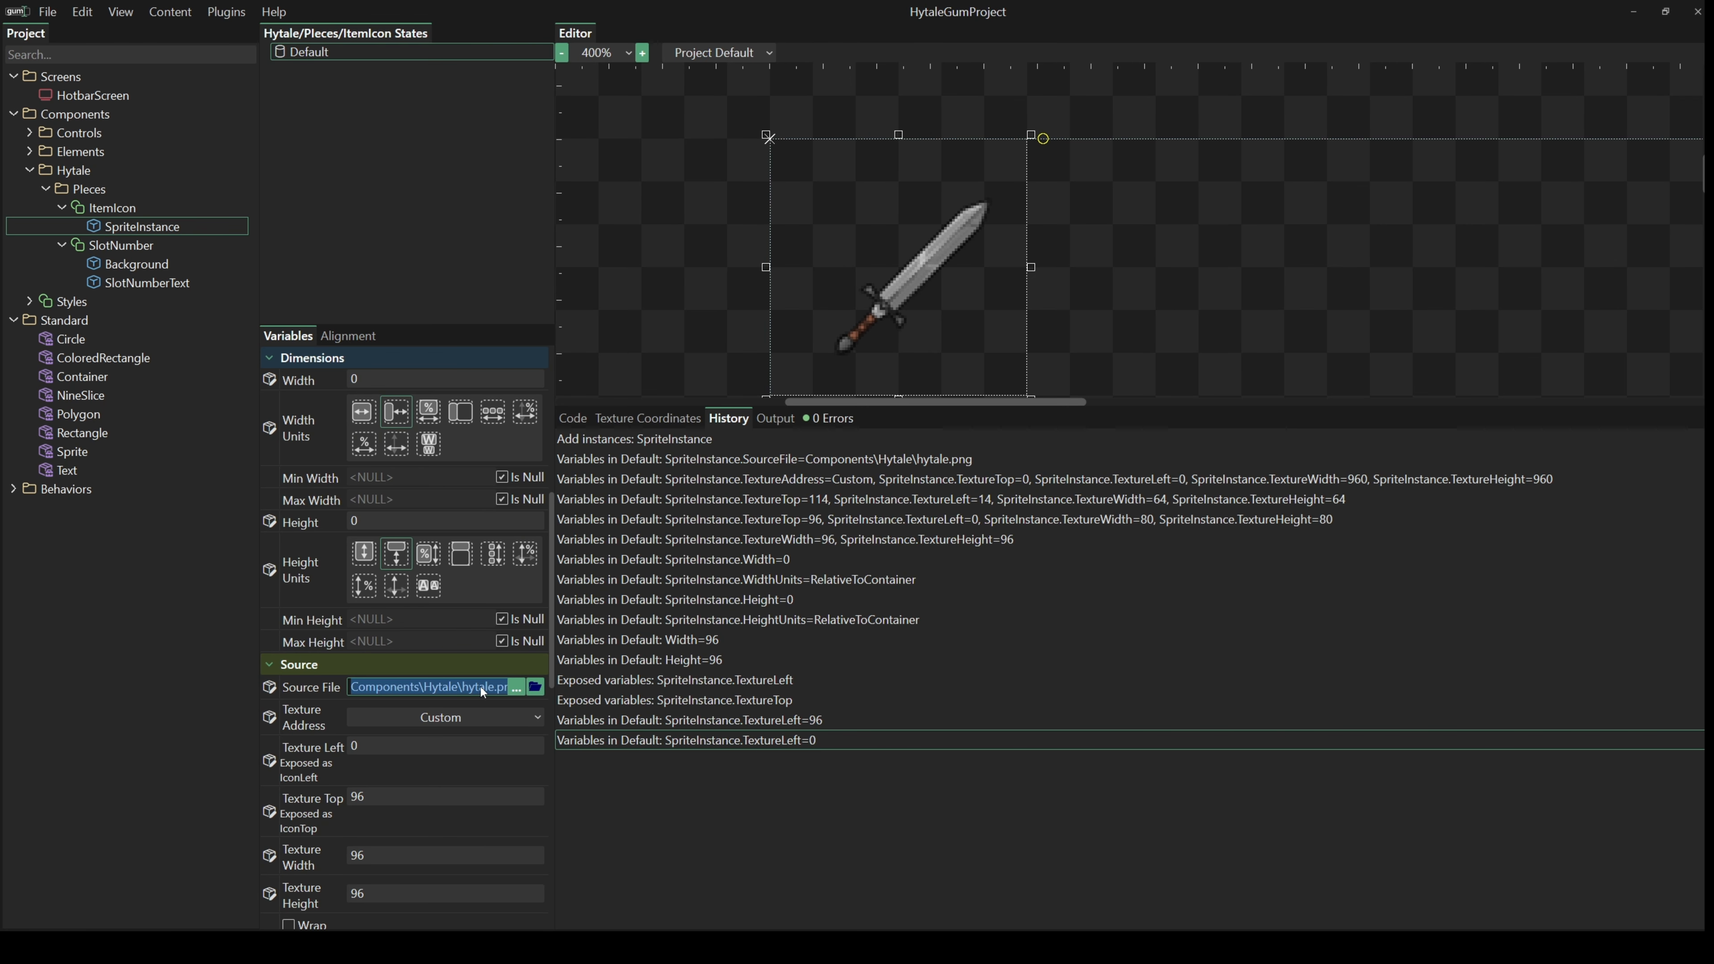
{"action": "left_click", "coordinate": [125, 264]}
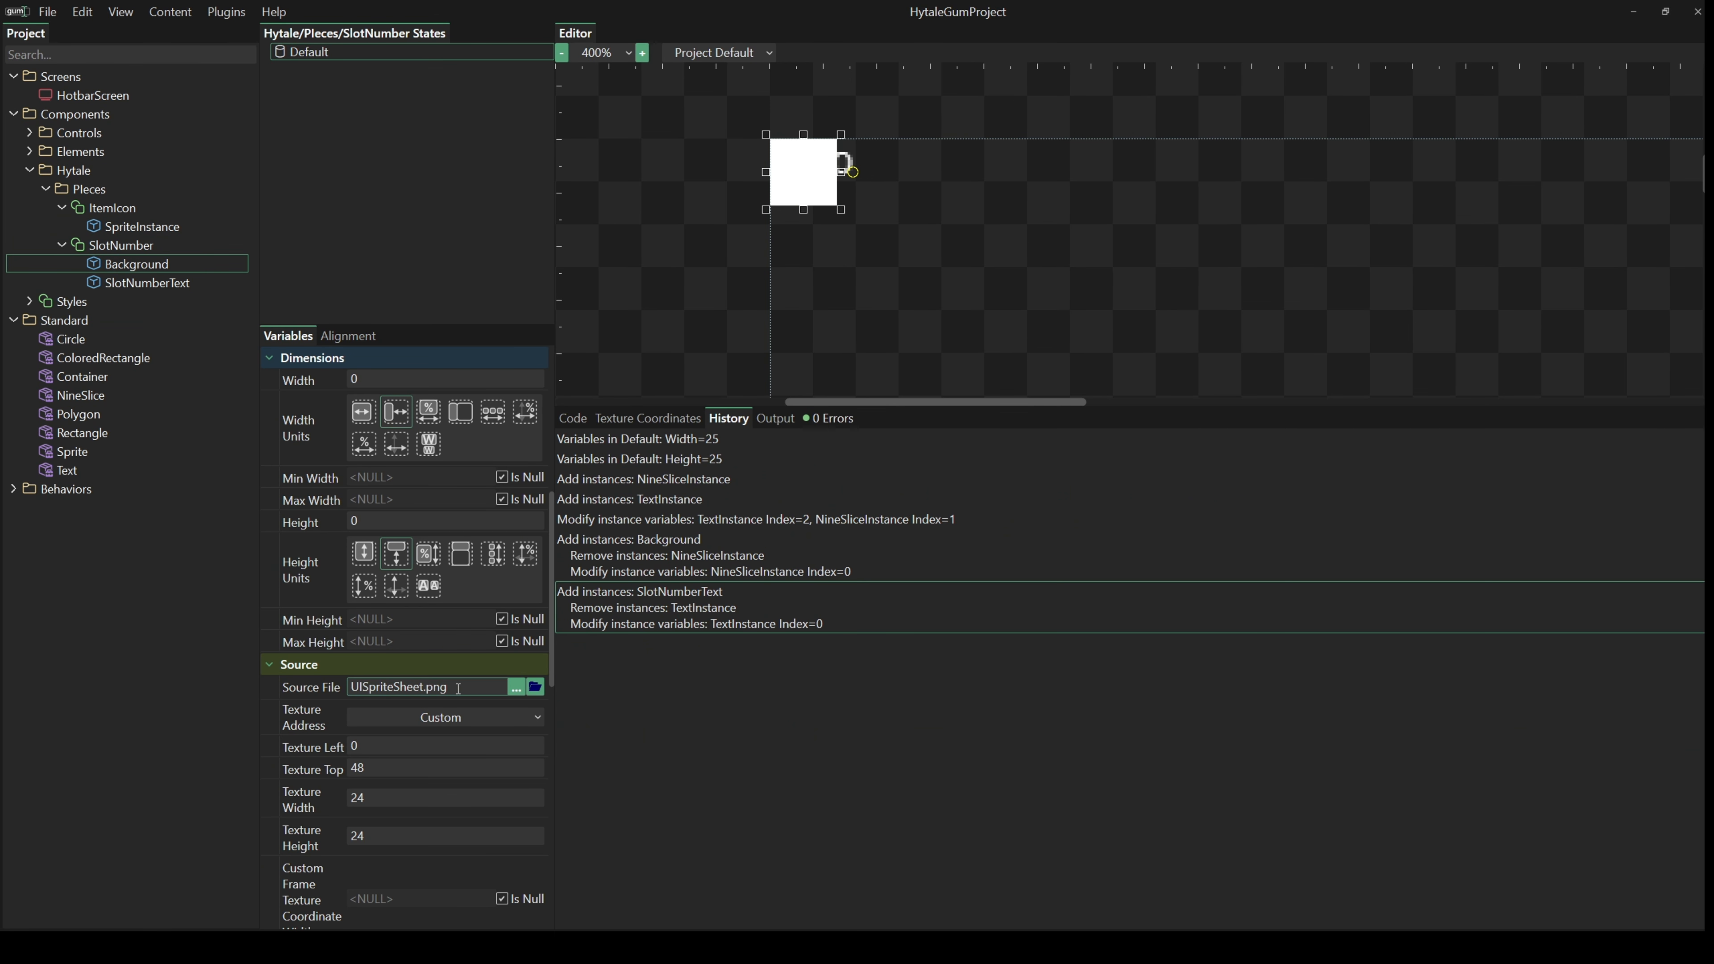
{"action": "left_click", "coordinate": [439, 687]}
{"action": "key", "text": "ctrl+v"}
{"action": "key", "text": "Return"}
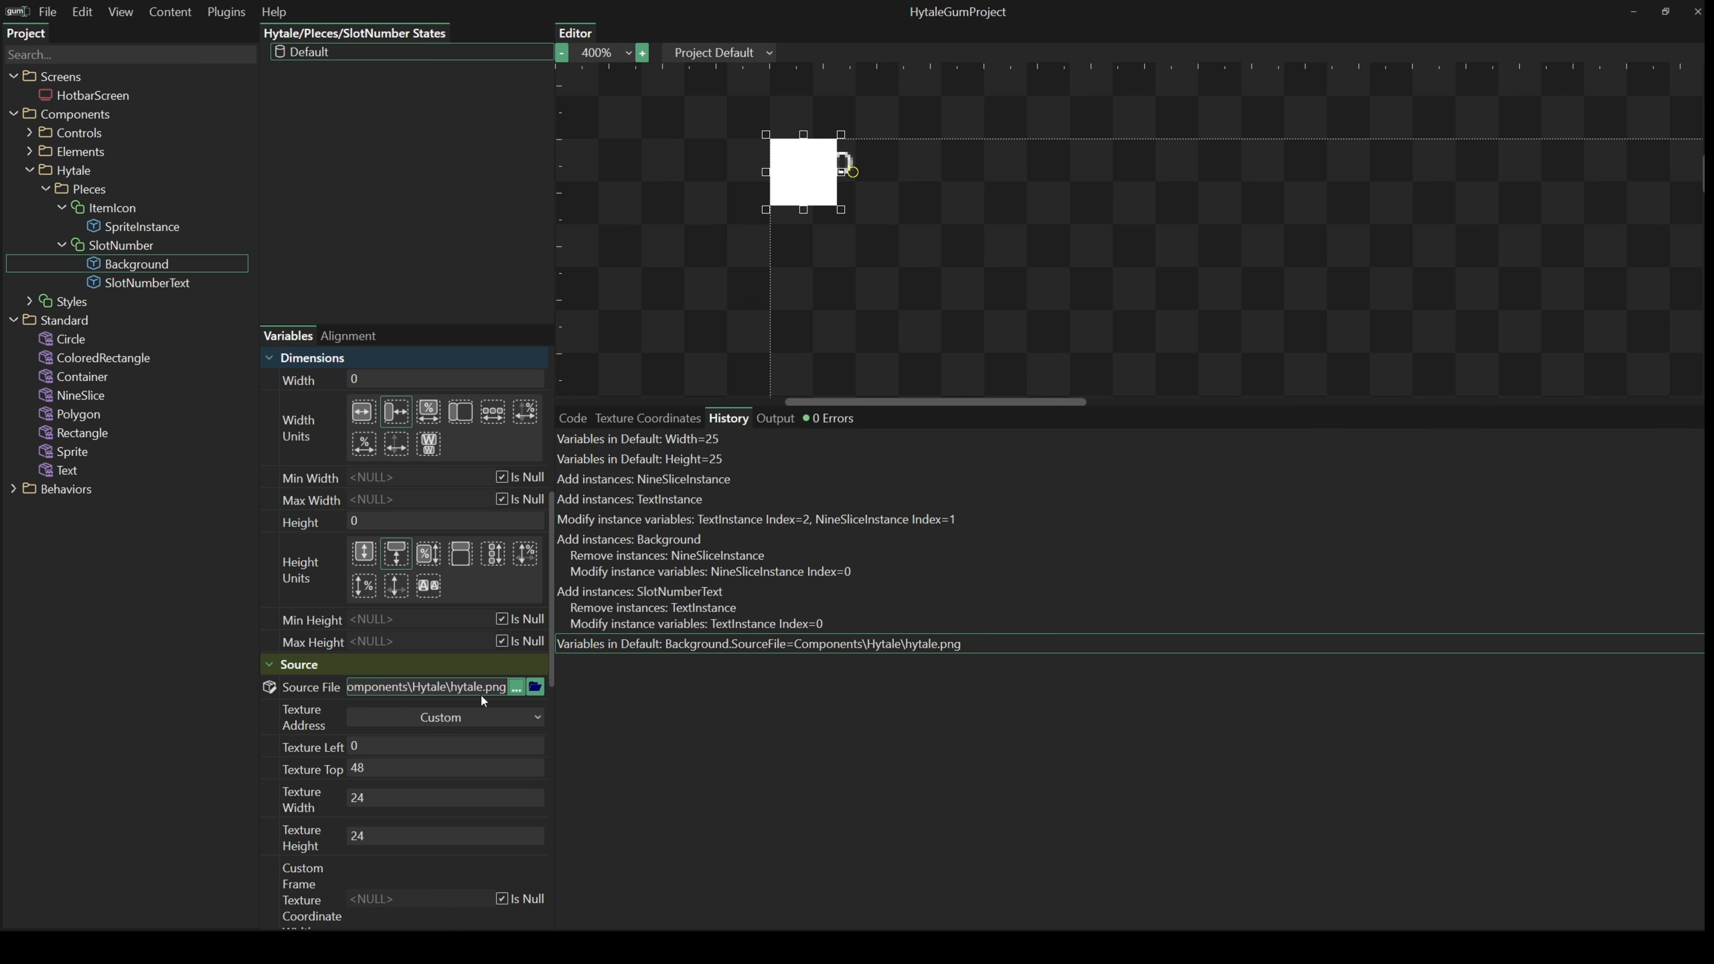
- Turn off grid snapping and fit Background's texture region to the dark square tile: left 192, top 0, width 24, height 24
{"action": "left_click", "coordinate": [641, 418]}
{"action": "double_click", "coordinate": [1396, 657]}
{"action": "left_click_drag", "start_coordinate": [1363, 571], "coordinate": [721, 547]}
{"action": "left_click_drag", "start_coordinate": [787, 592], "coordinate": [1123, 568]}
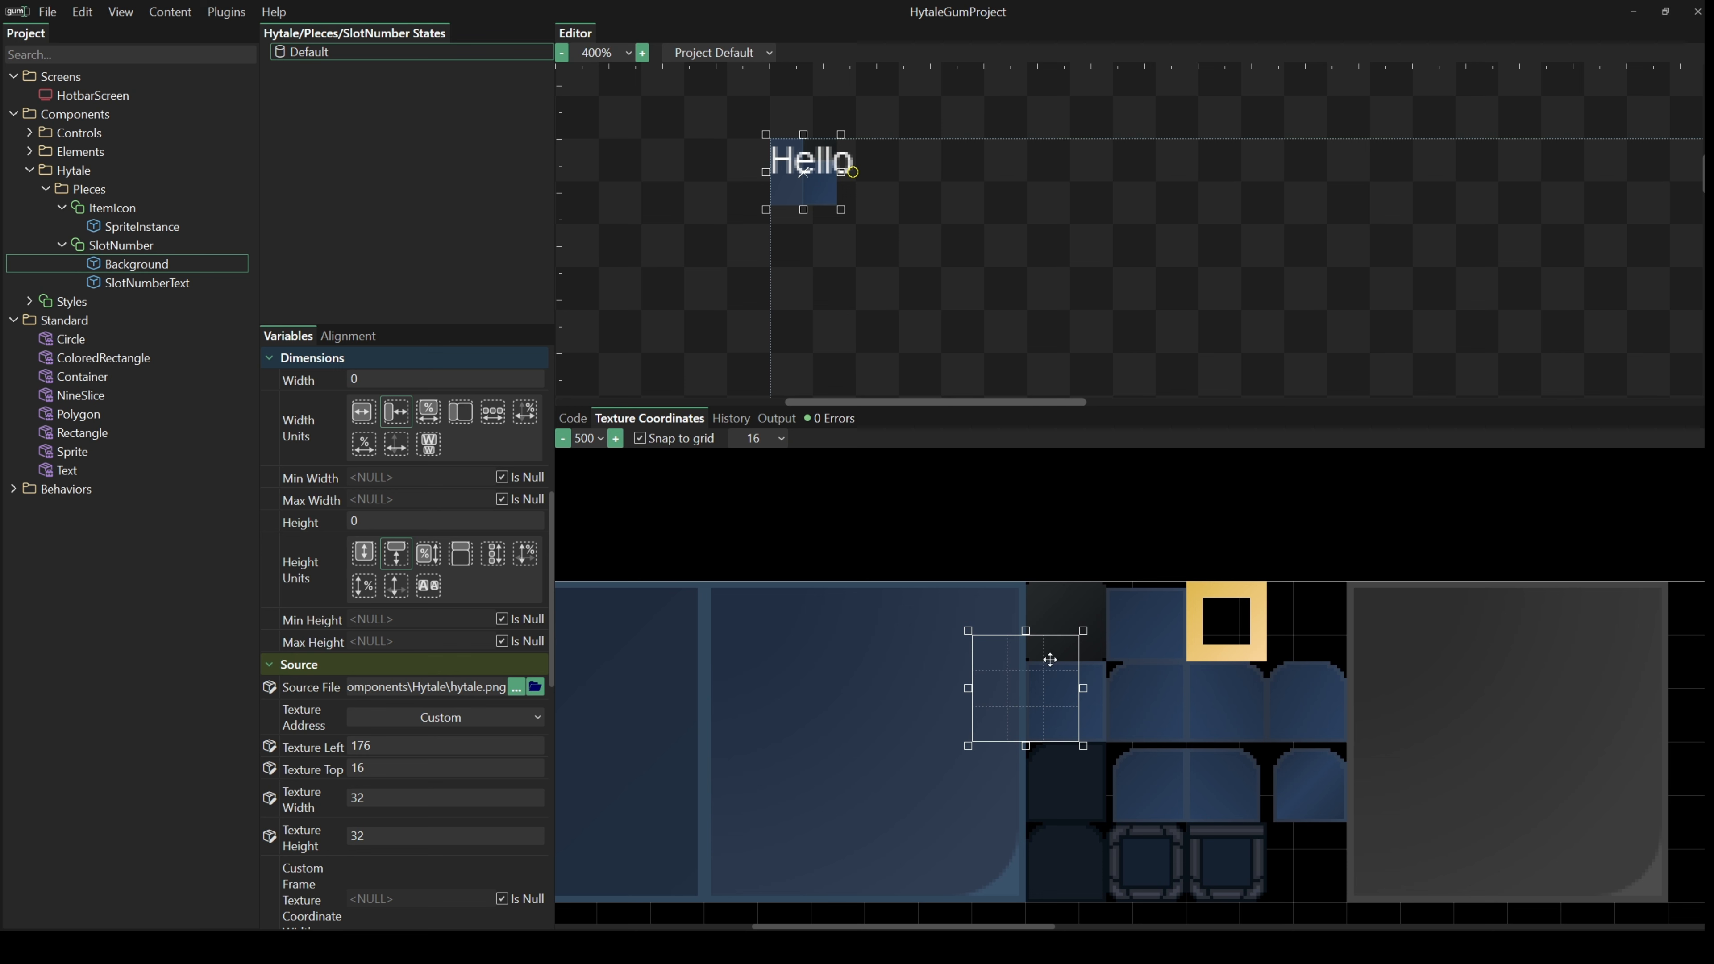
{"action": "left_click_drag", "start_coordinate": [1050, 659], "coordinate": [1088, 619]}
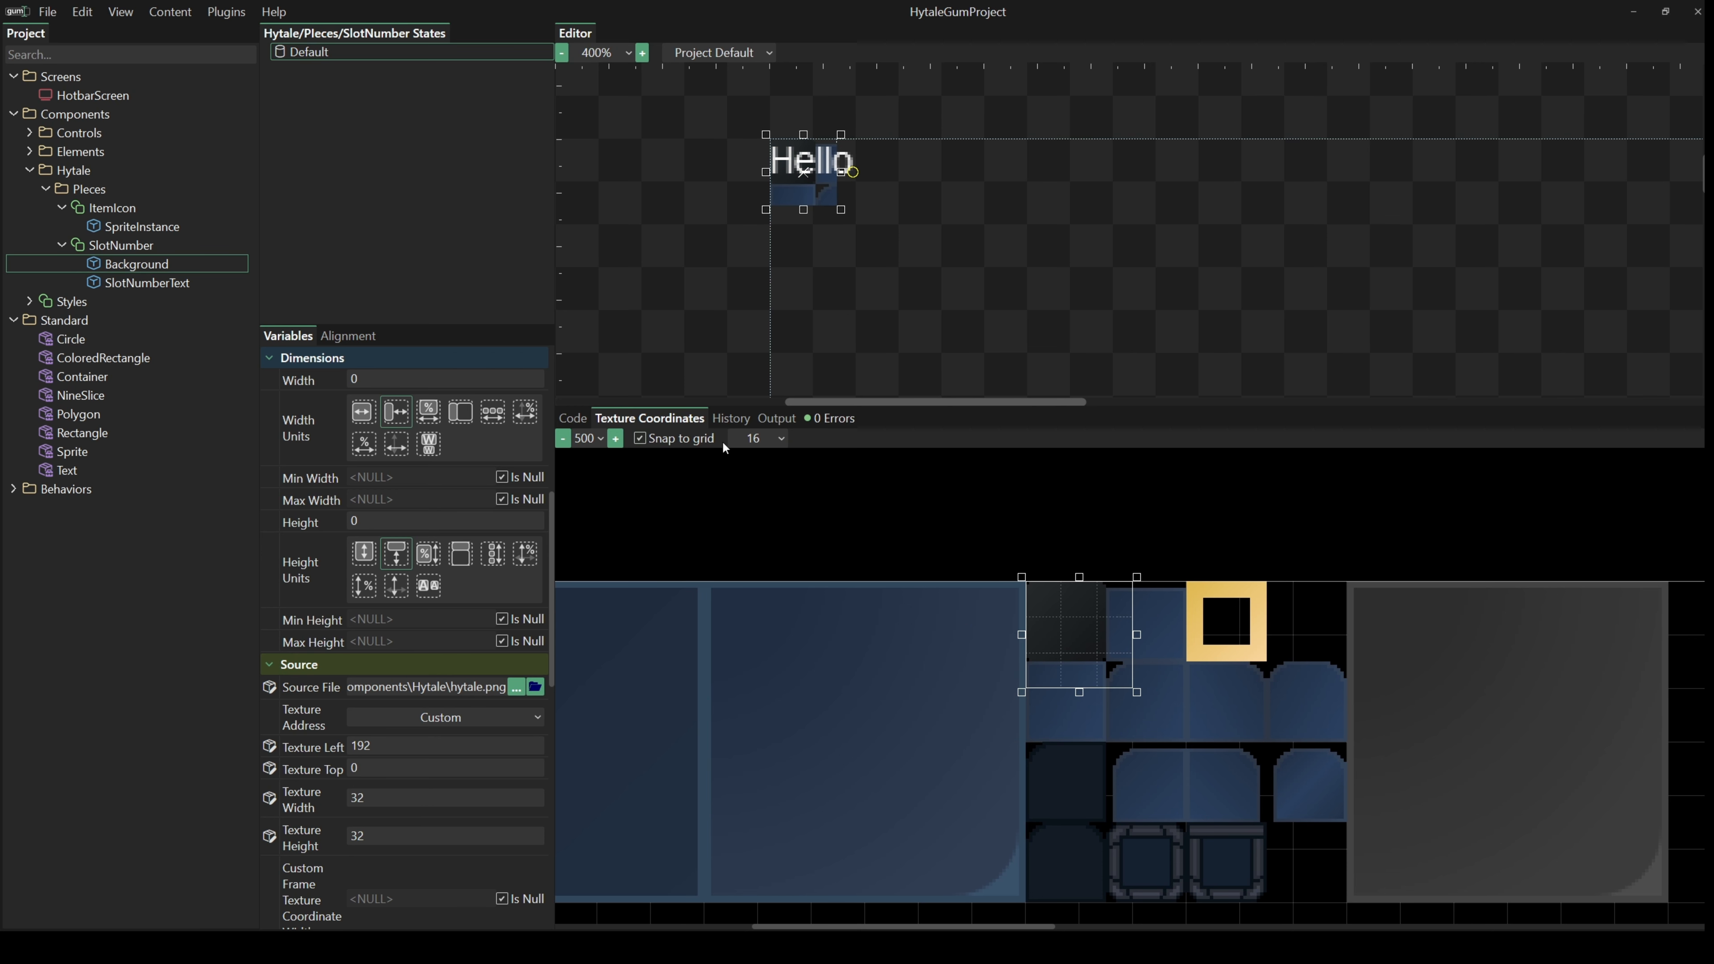
{"action": "left_click", "coordinate": [640, 438]}
{"action": "left_click_drag", "start_coordinate": [1136, 692], "coordinate": [1110, 662]}
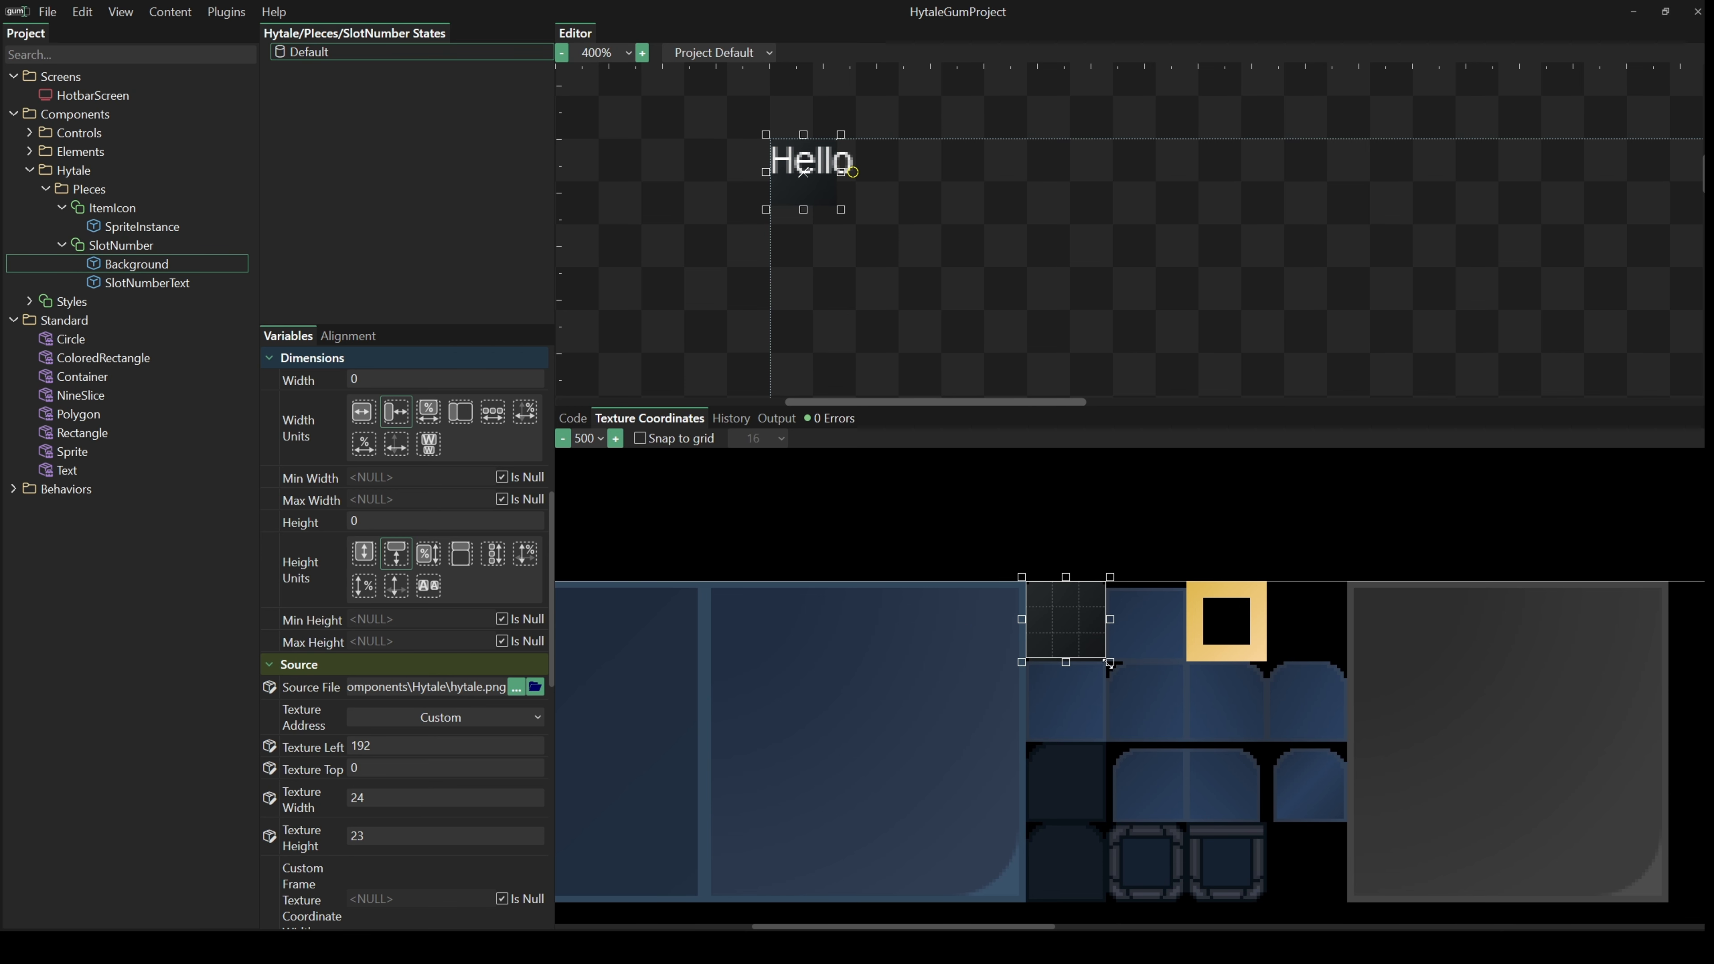
{"action": "scroll", "coordinate": [1115, 684], "scroll_direction": "up", "scroll_amount": 3}
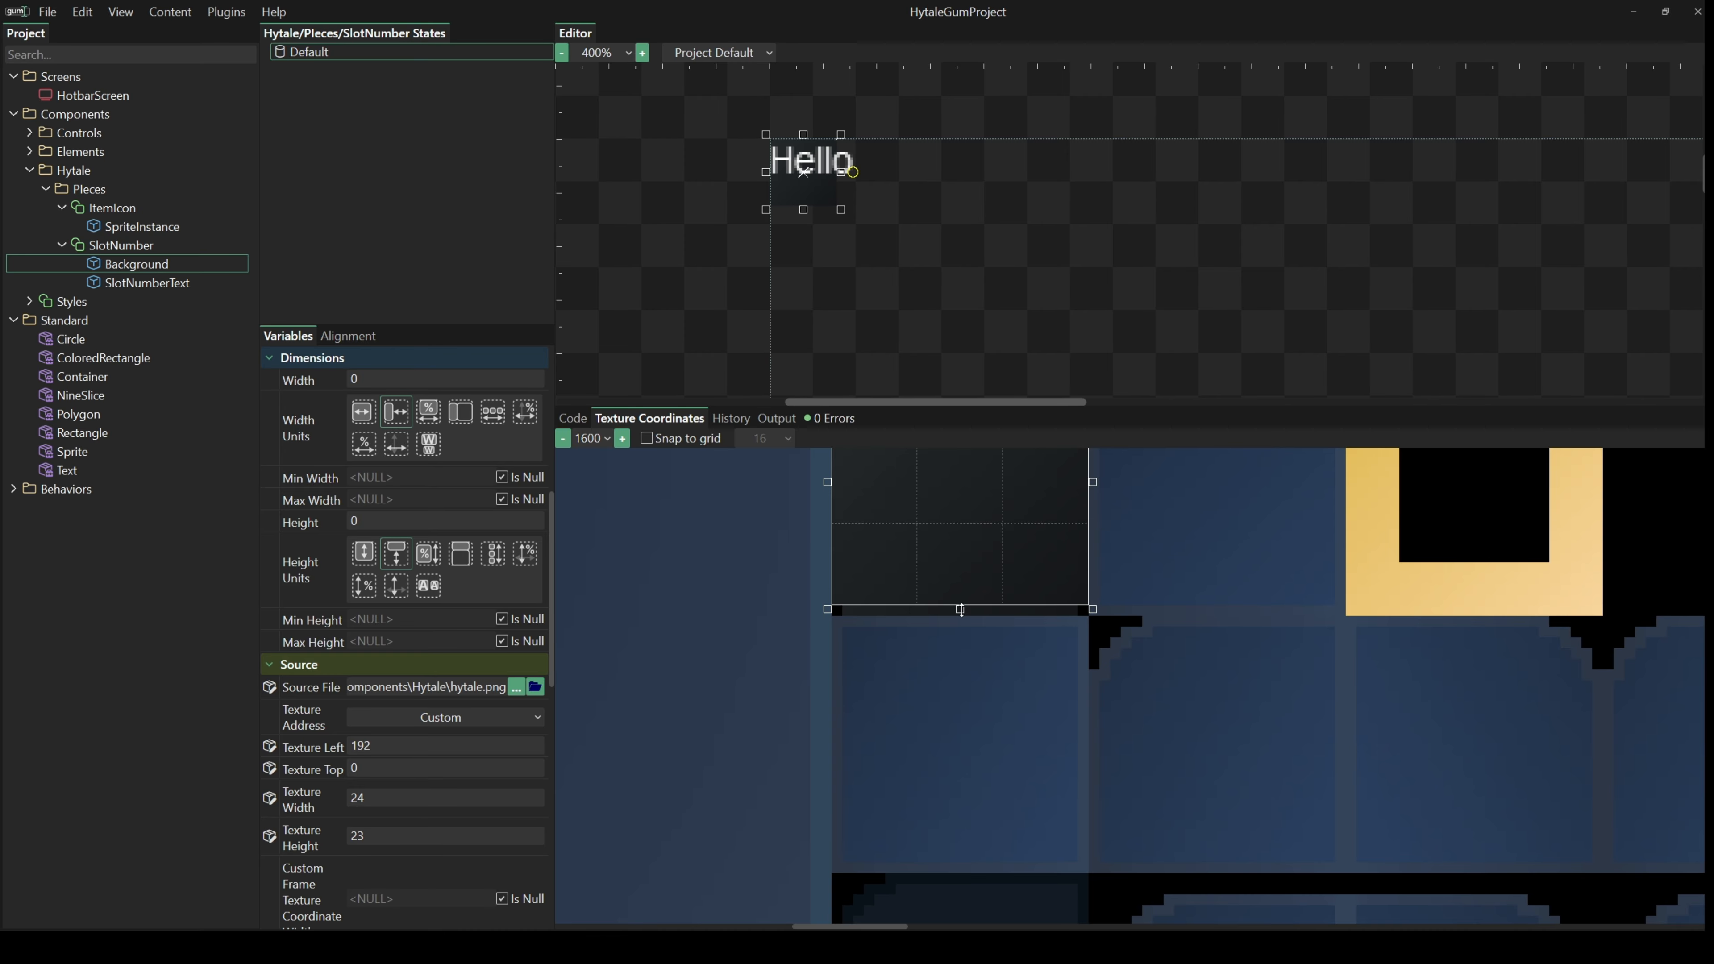
{"action": "left_click_drag", "start_coordinate": [960, 609], "coordinate": [960, 620]}
{"action": "left_click_drag", "start_coordinate": [1401, 573], "coordinate": [1366, 719]}
{"action": "scroll", "coordinate": [414, 693], "scroll_direction": "up", "scroll_amount": 1}
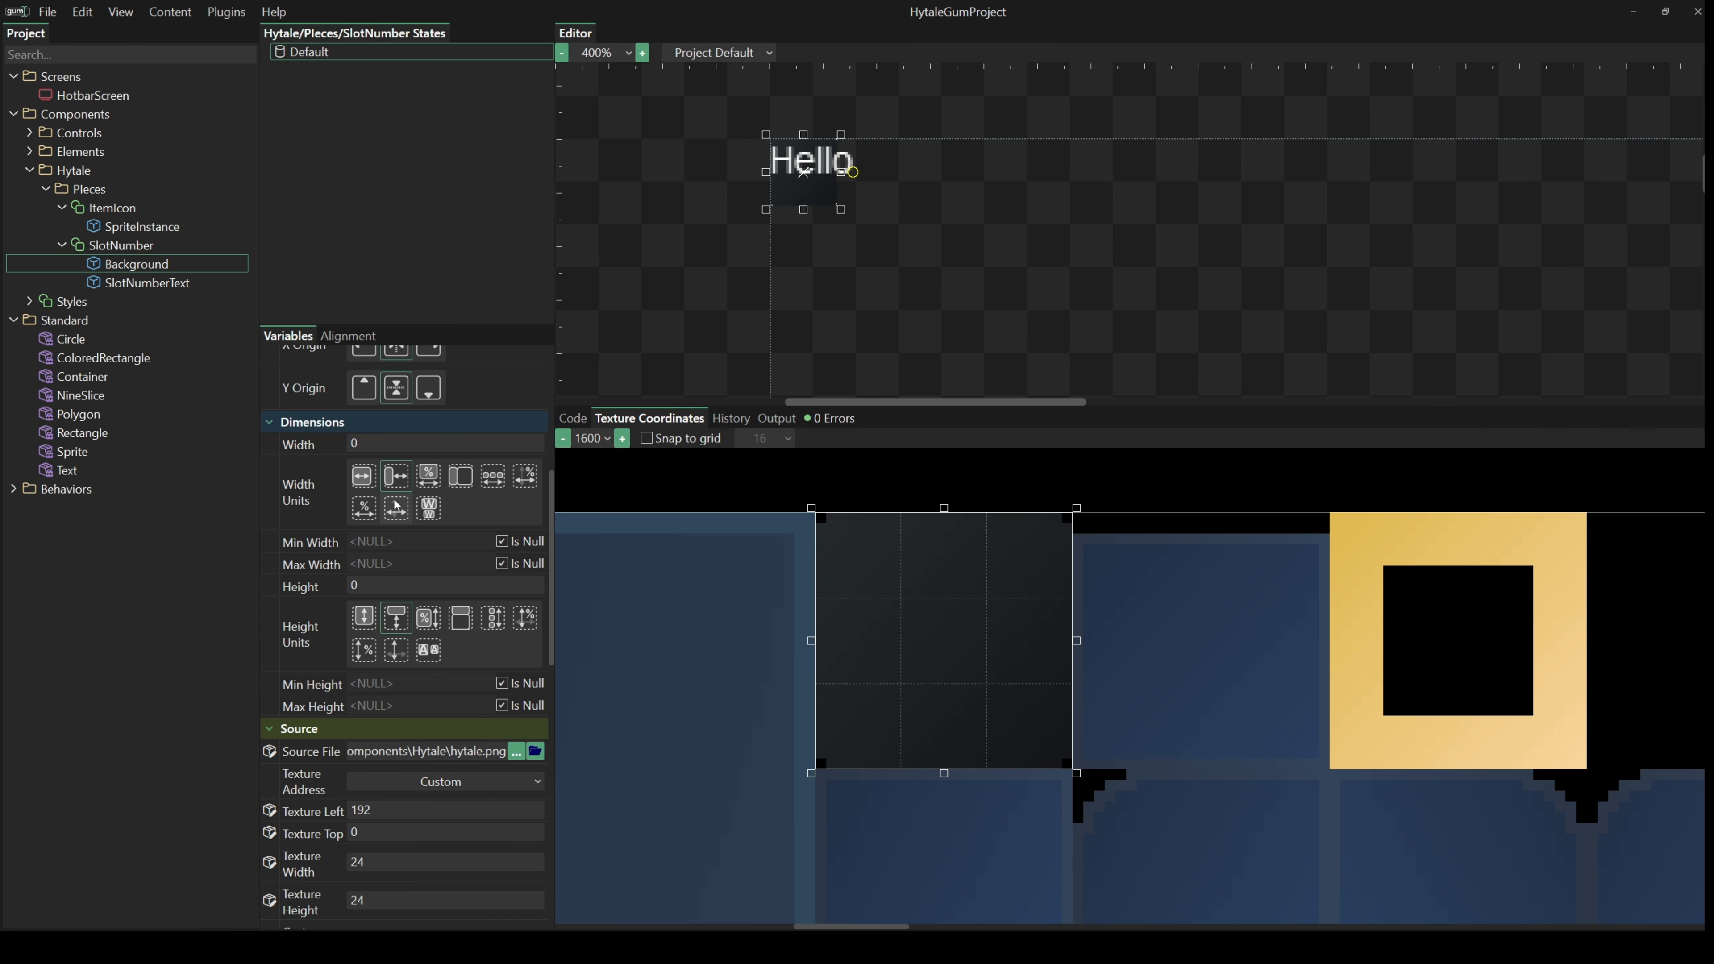
- Centre SlotNumberText in its parent by setting its X and Y units and its X and Y origins to center
{"action": "left_click", "coordinate": [179, 285]}
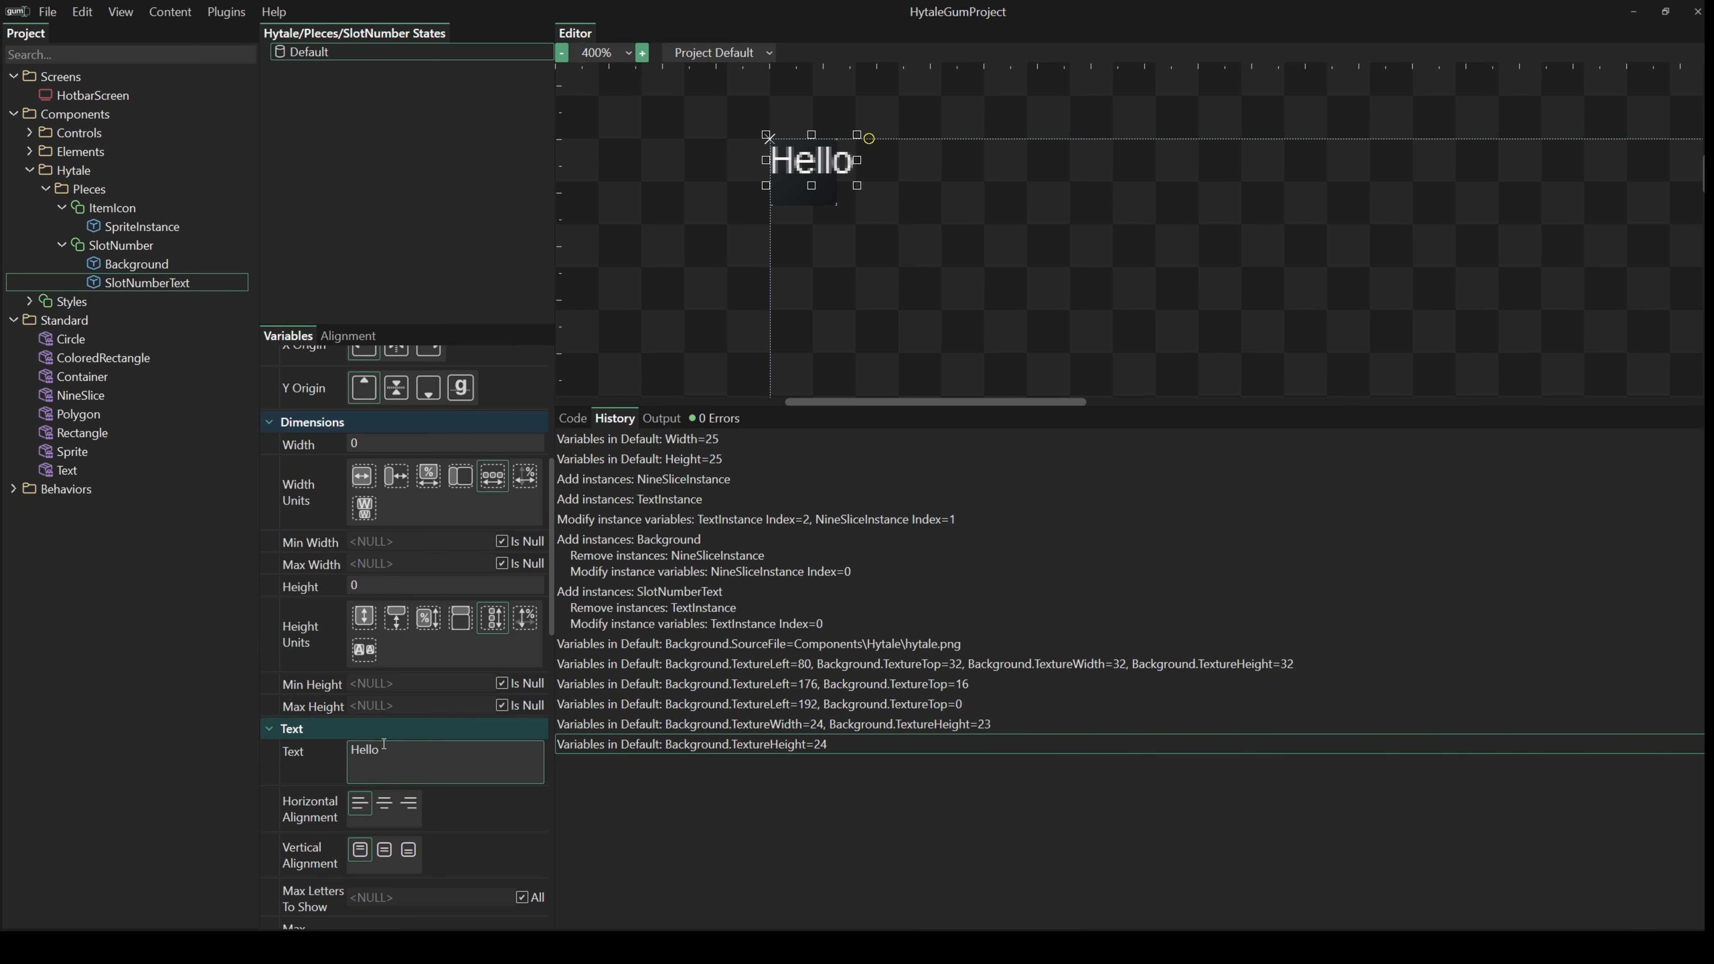
{"action": "scroll", "coordinate": [382, 748], "scroll_direction": "up", "scroll_amount": 5}
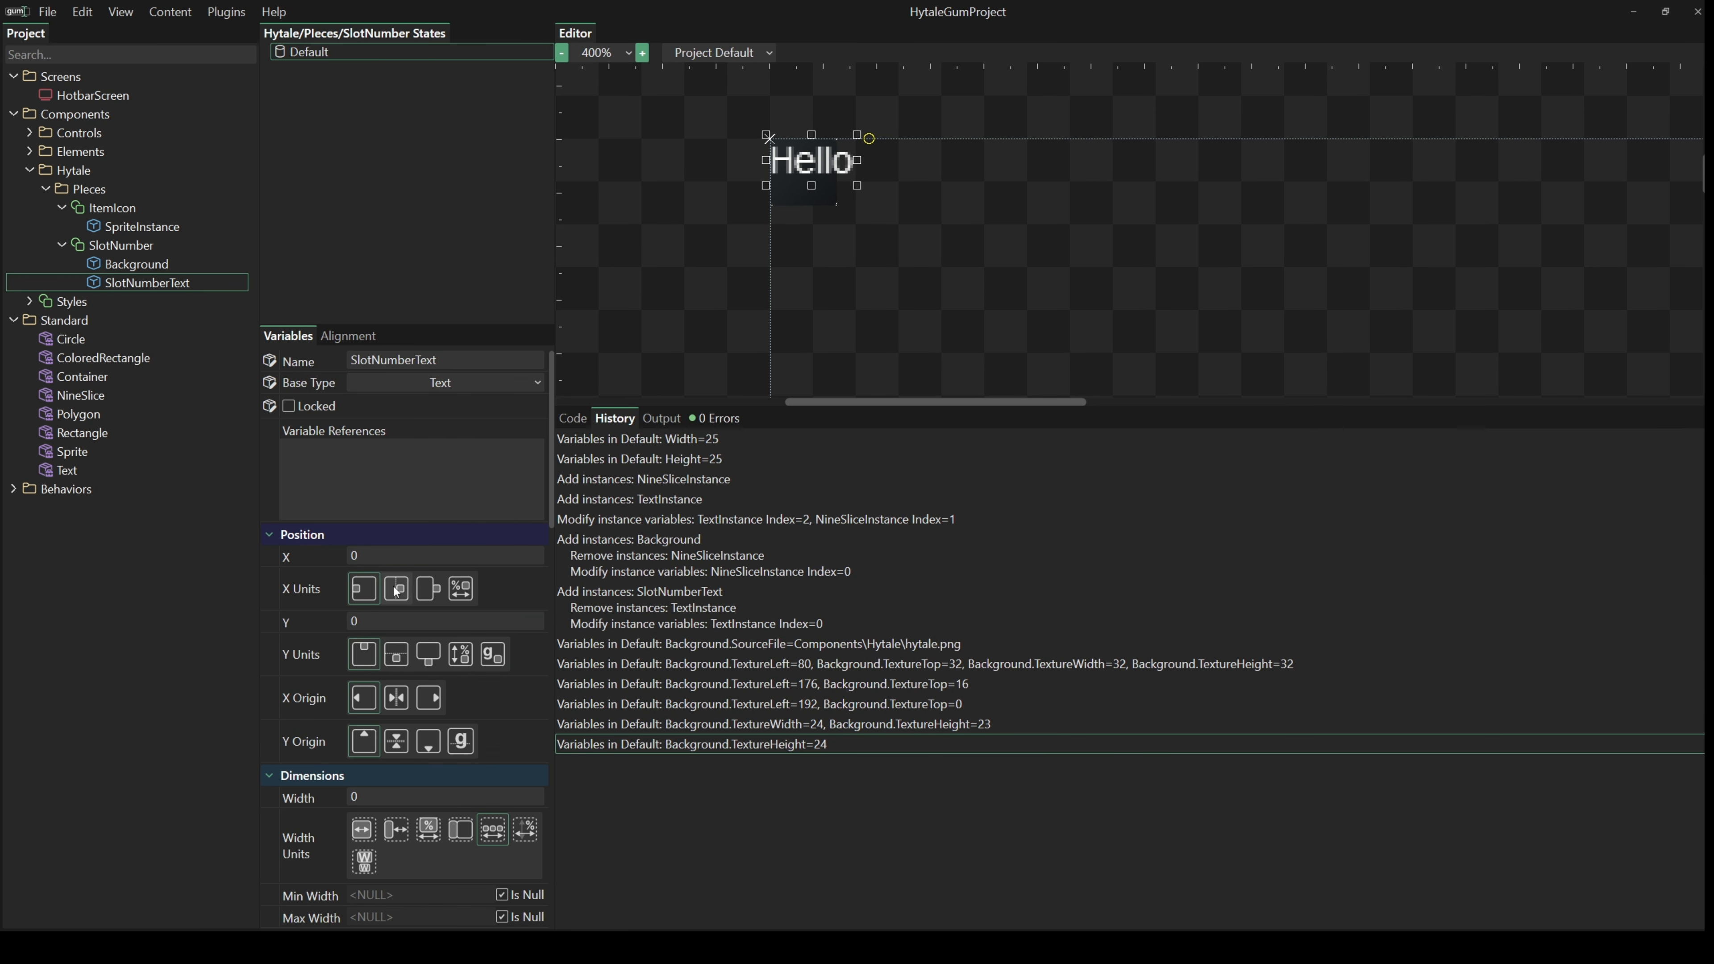
{"action": "left_click", "coordinate": [399, 590]}
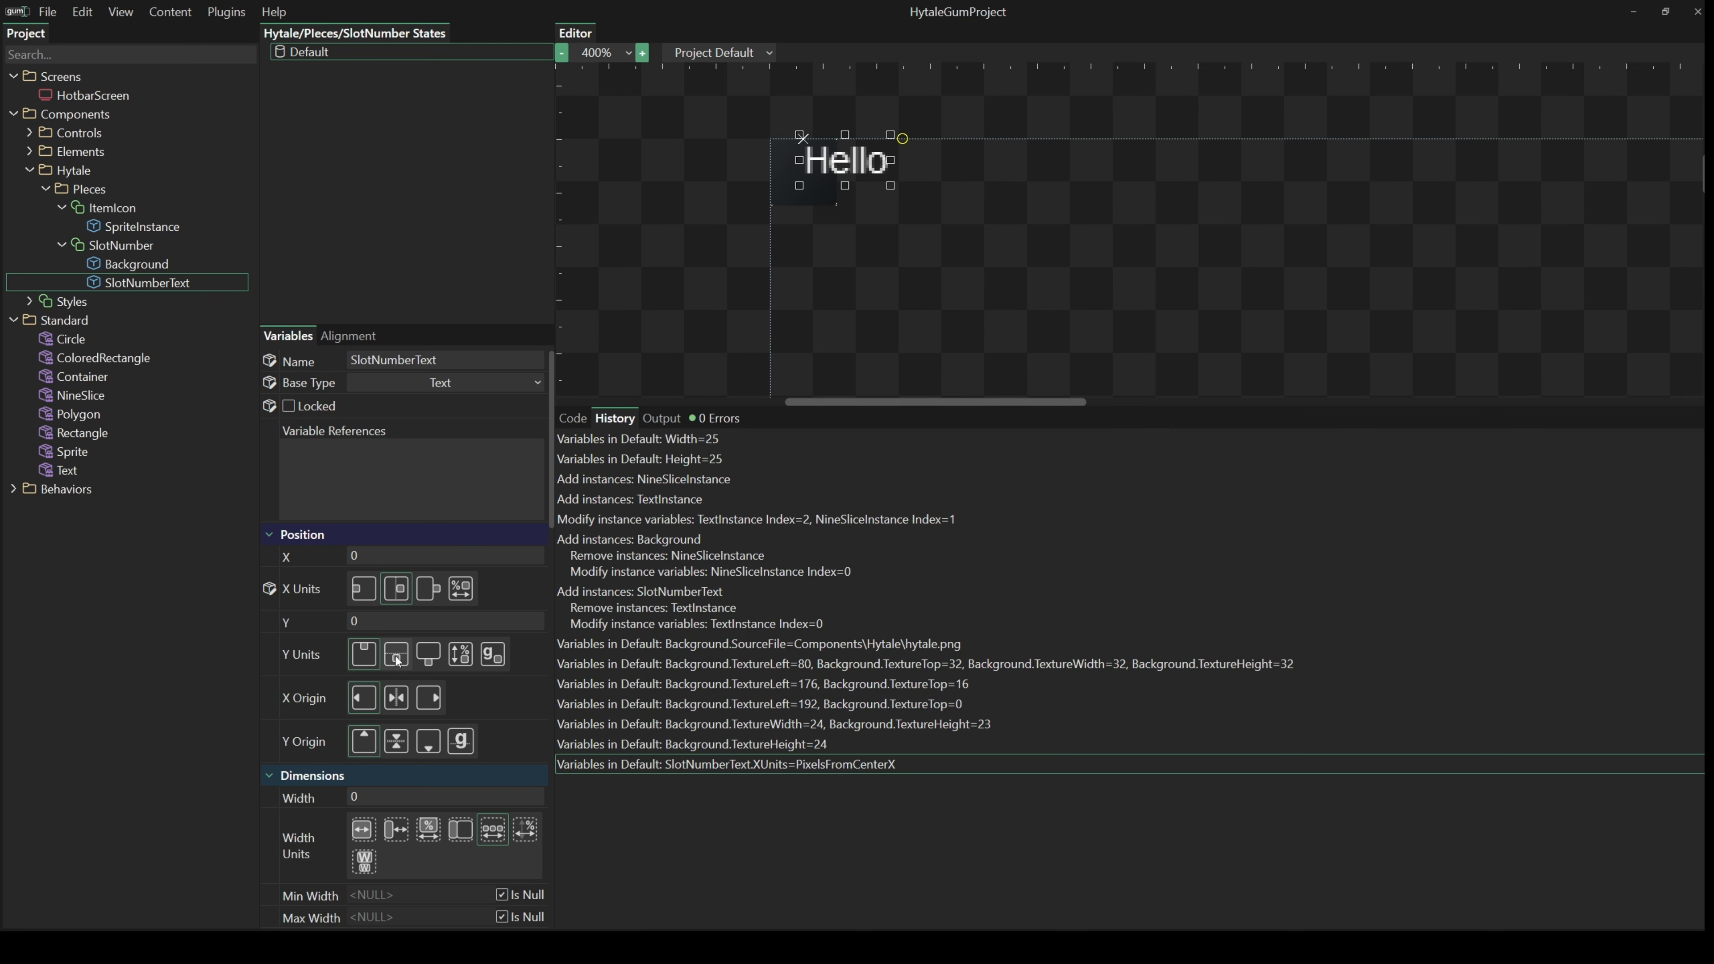
{"action": "left_click", "coordinate": [396, 654]}
{"action": "left_click", "coordinate": [396, 700]}
{"action": "left_click", "coordinate": [397, 741]}
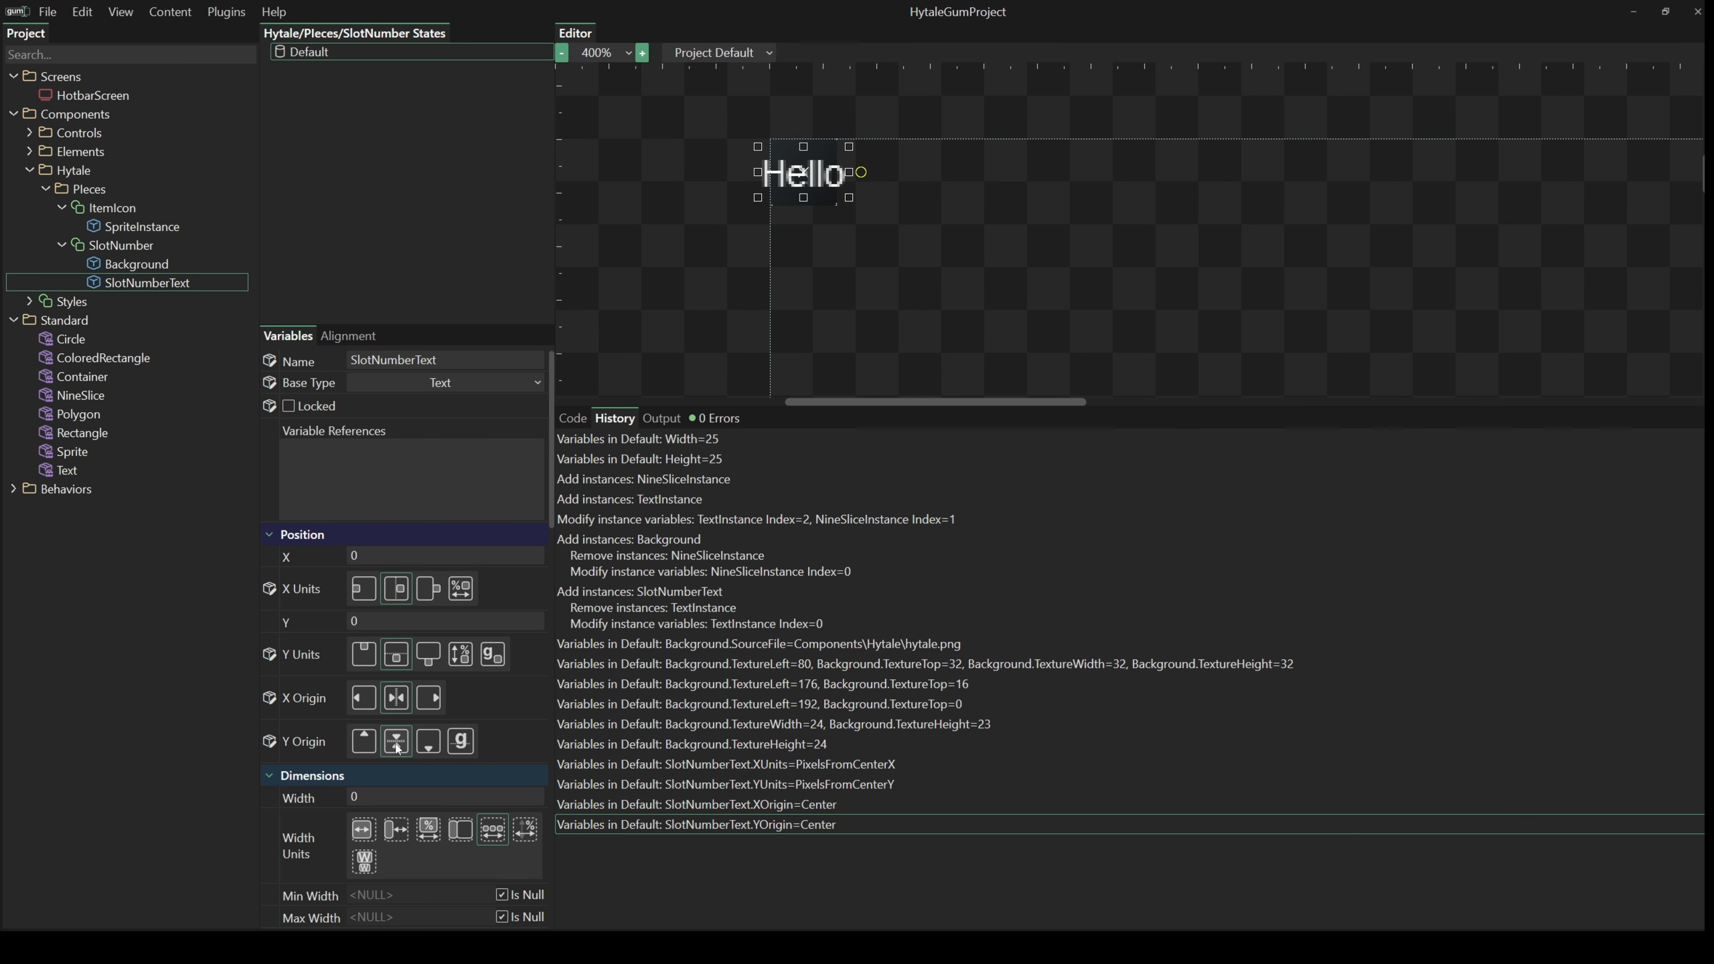
- Set the text of SlotNumberText to 5
{"action": "scroll", "coordinate": [396, 748], "scroll_direction": "down", "scroll_amount": 10}
{"action": "left_click_drag", "start_coordinate": [417, 532], "coordinate": [206, 506]}
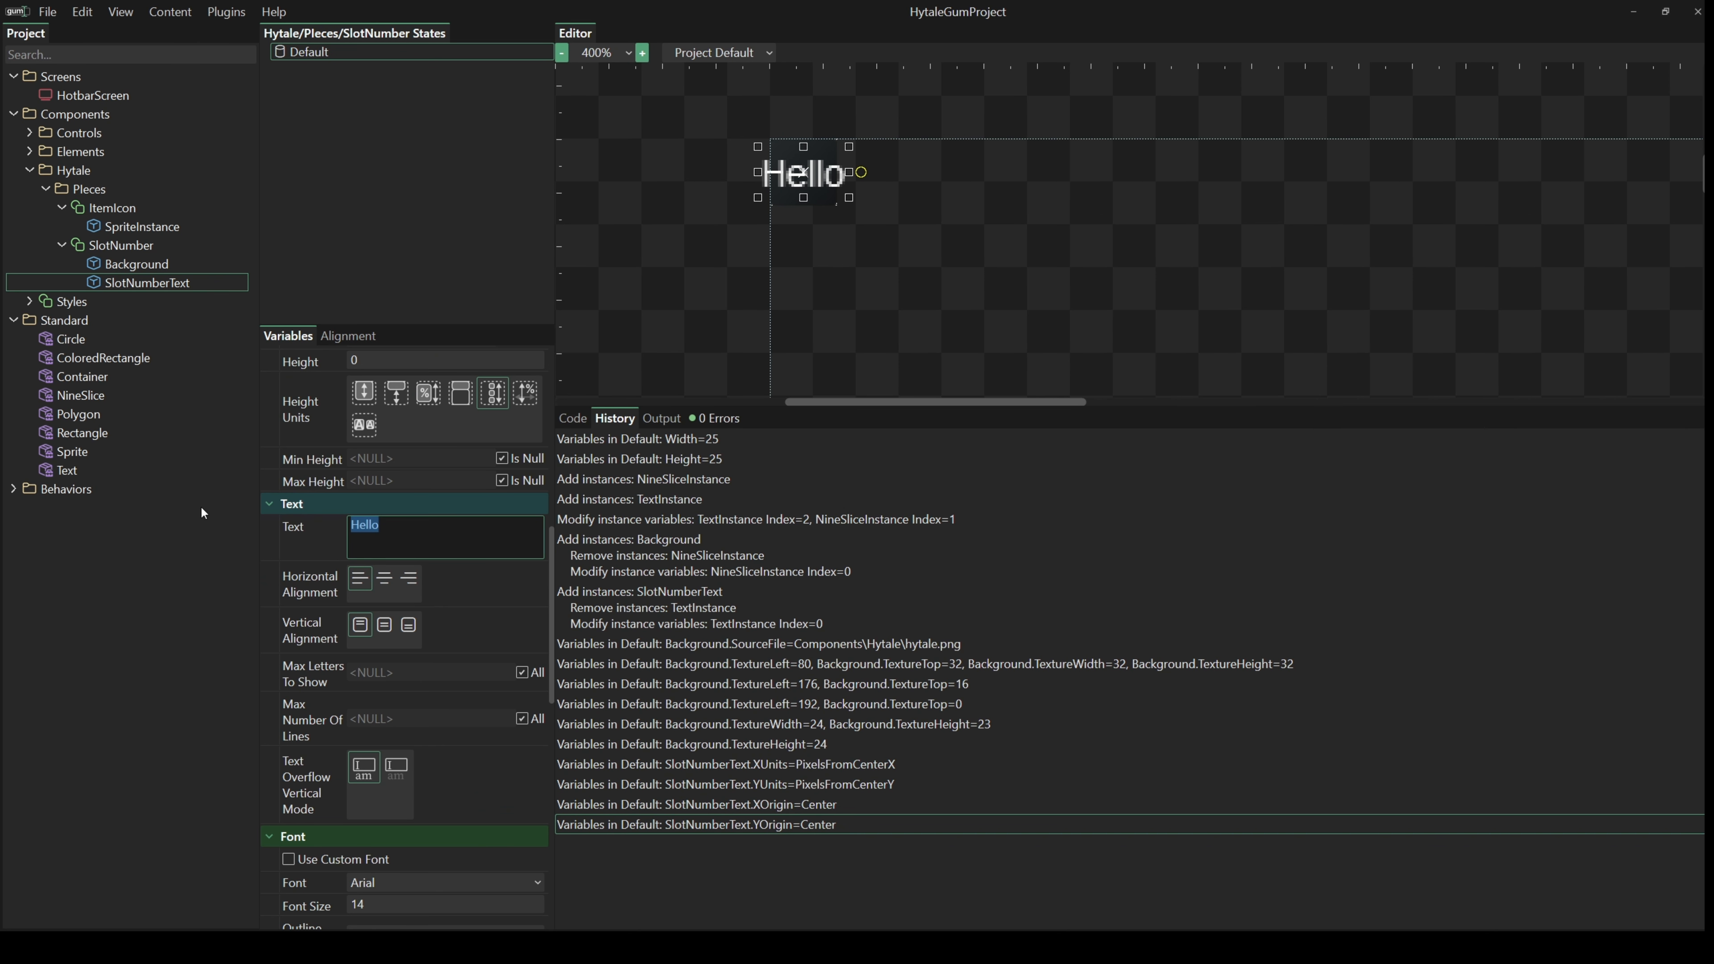
{"action": "type", "text": "5"}
{"action": "scroll", "coordinate": [412, 638], "scroll_direction": "down", "scroll_amount": 5}
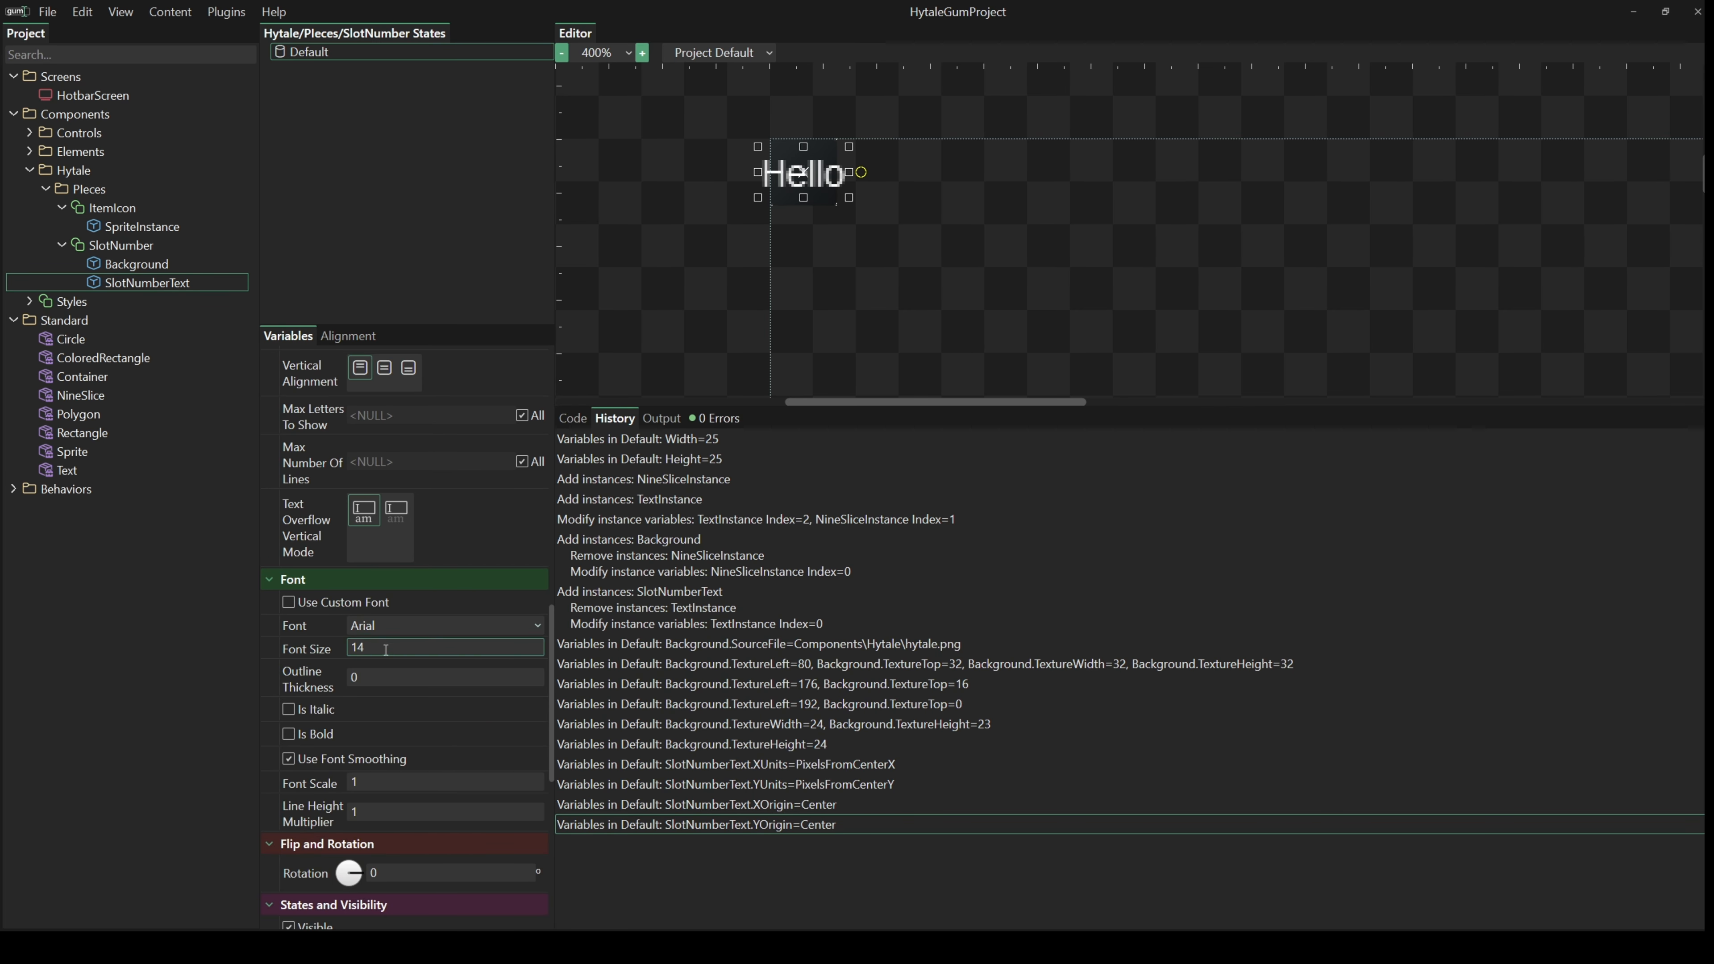
{"action": "left_click", "coordinate": [377, 680]}
{"action": "left_click", "coordinate": [803, 268]}
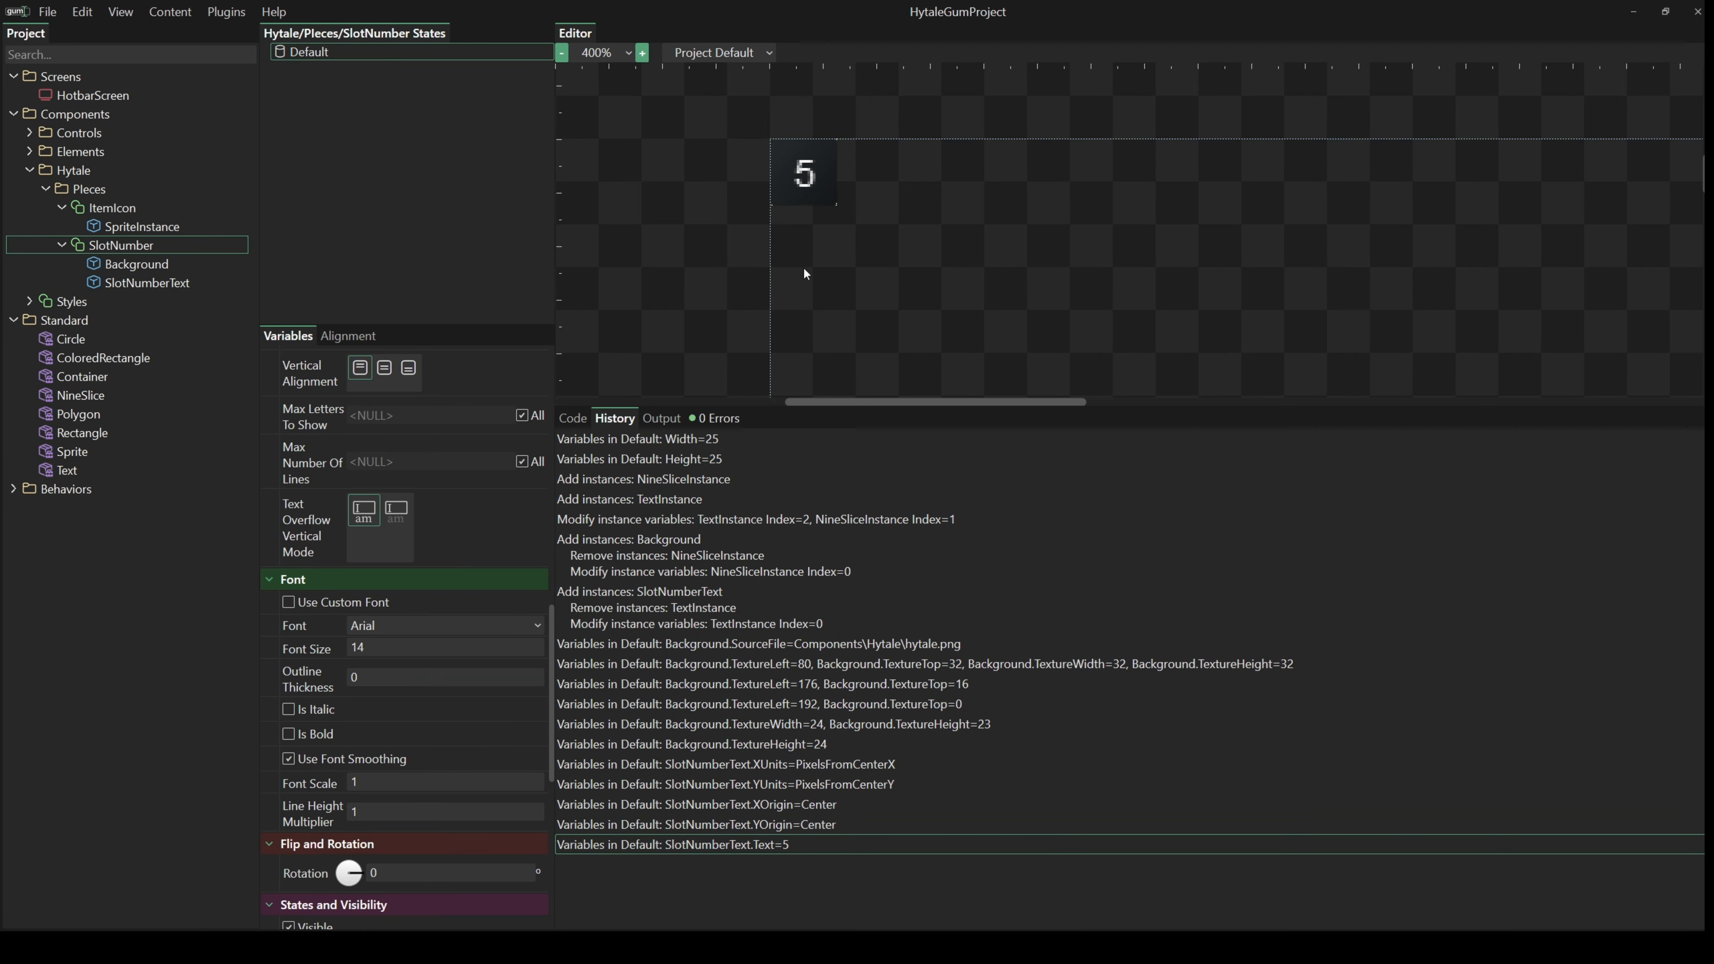
- Set SlotNumberText's color category state to Gray and compare it with the hotbar numbers in Hytale_reference.png in Paint
{"action": "left_click", "coordinate": [147, 282]}
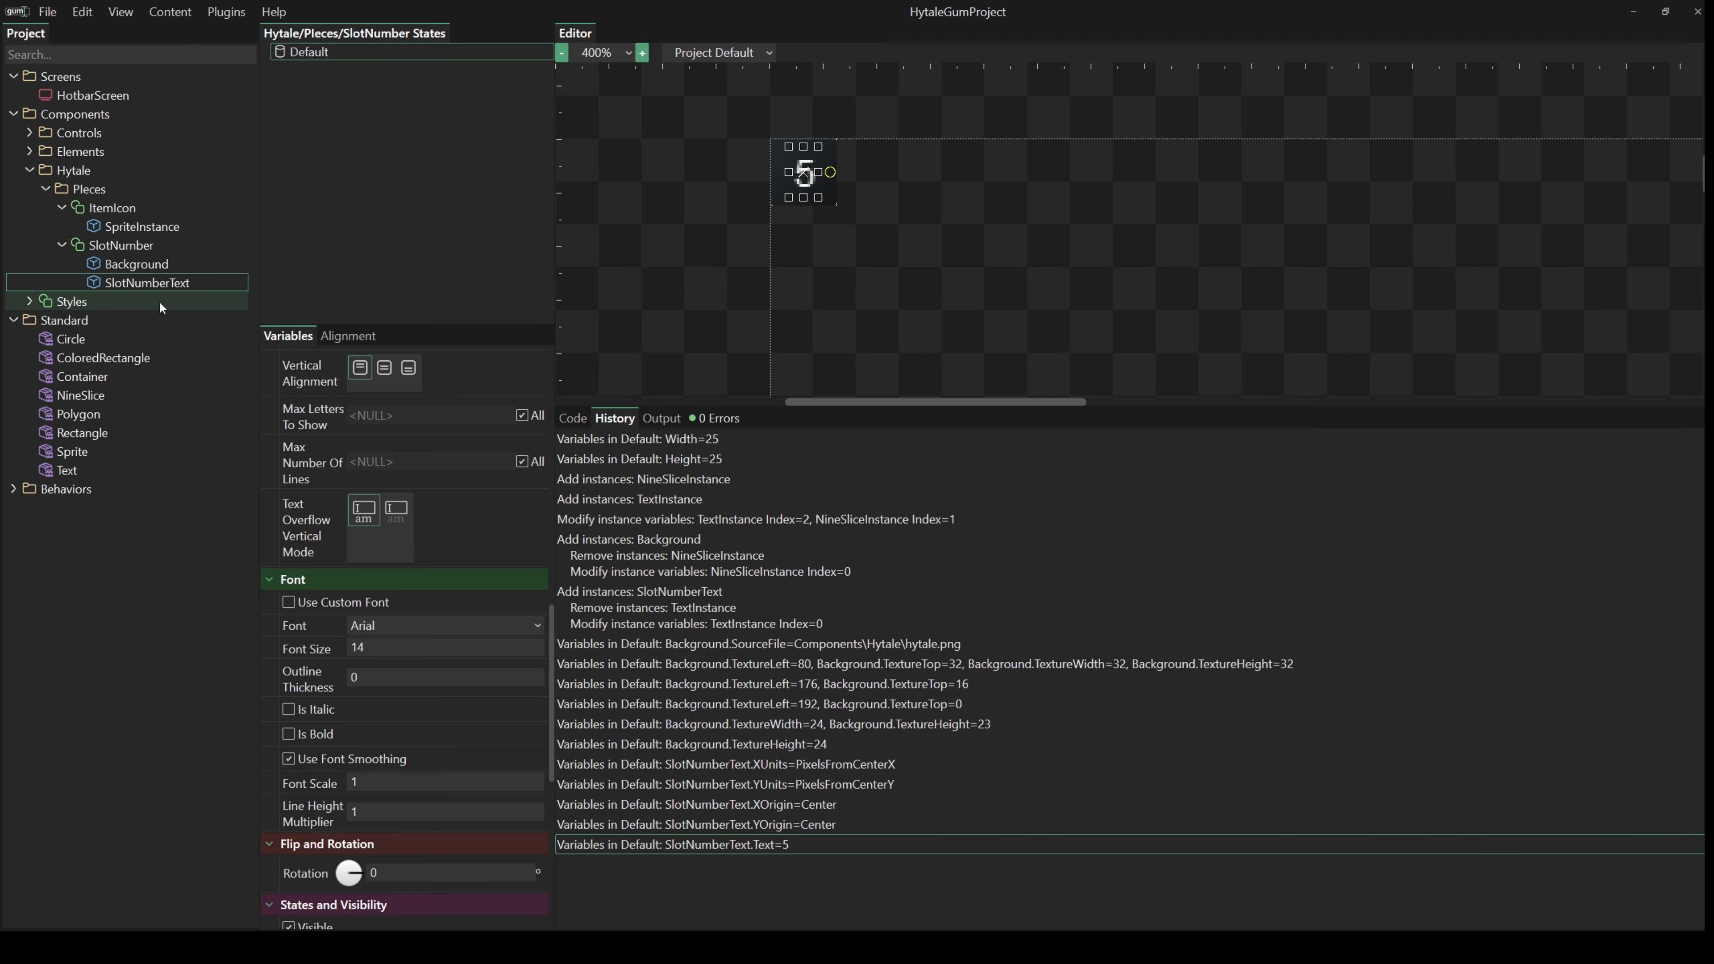
{"action": "scroll", "coordinate": [459, 738], "scroll_direction": "down", "scroll_amount": 5}
{"action": "scroll", "coordinate": [410, 699], "scroll_direction": "down", "scroll_amount": 2}
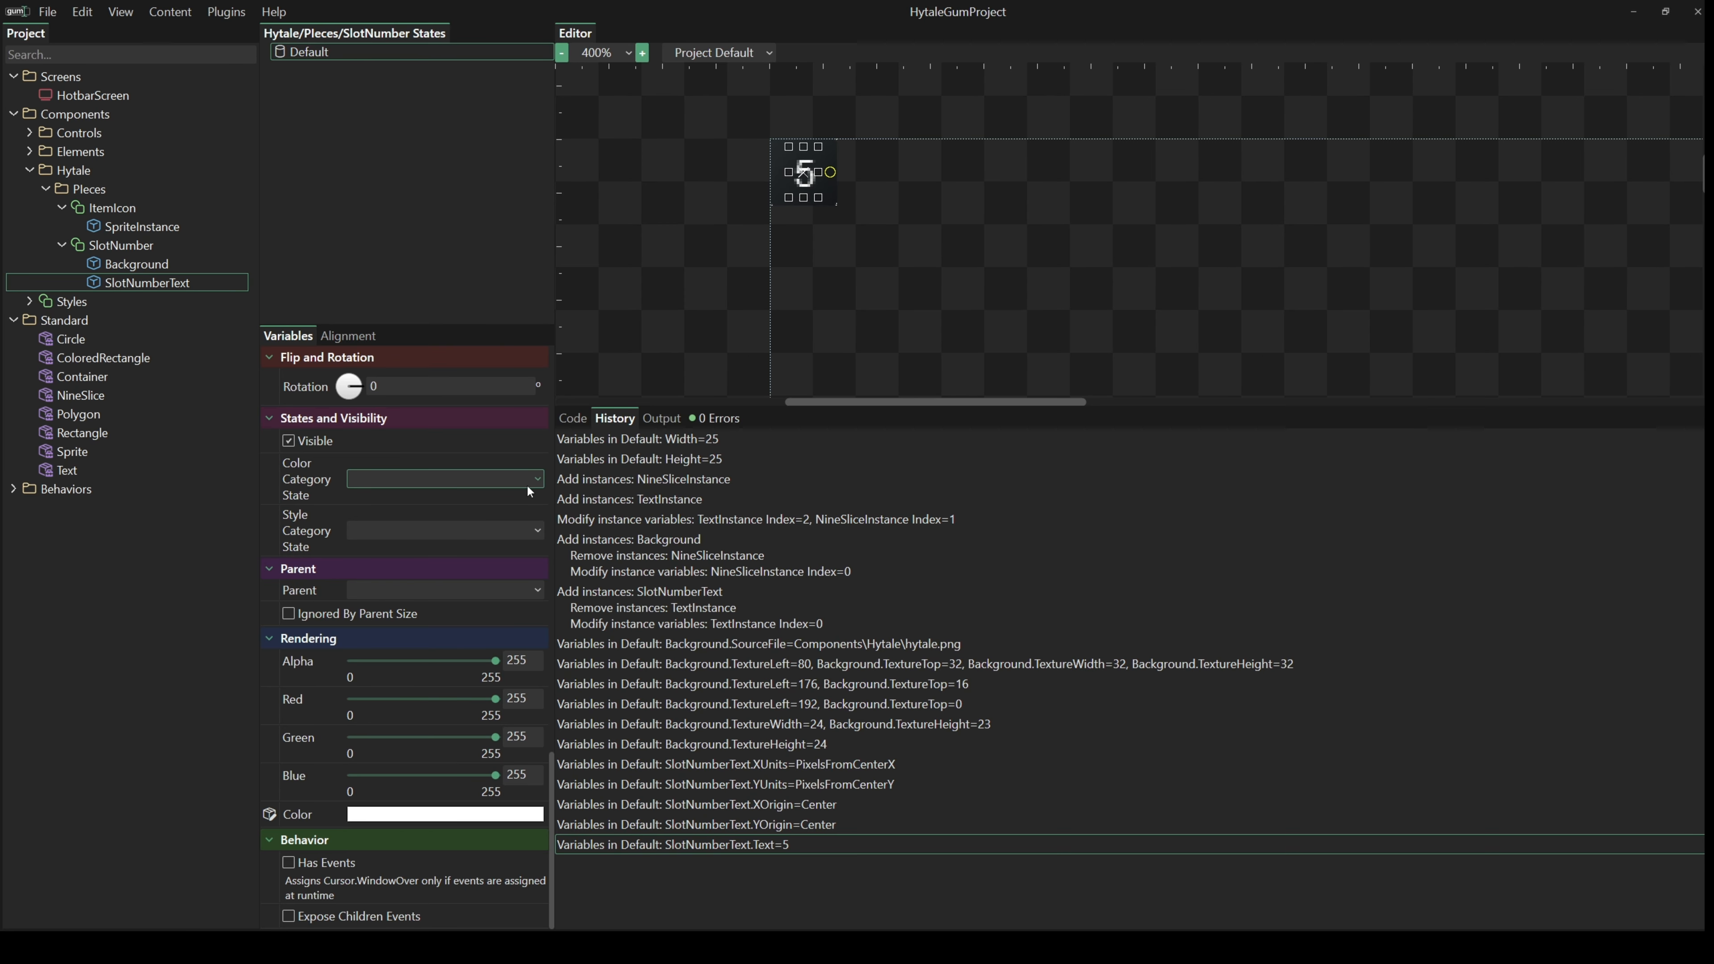
{"action": "left_click", "coordinate": [394, 478]}
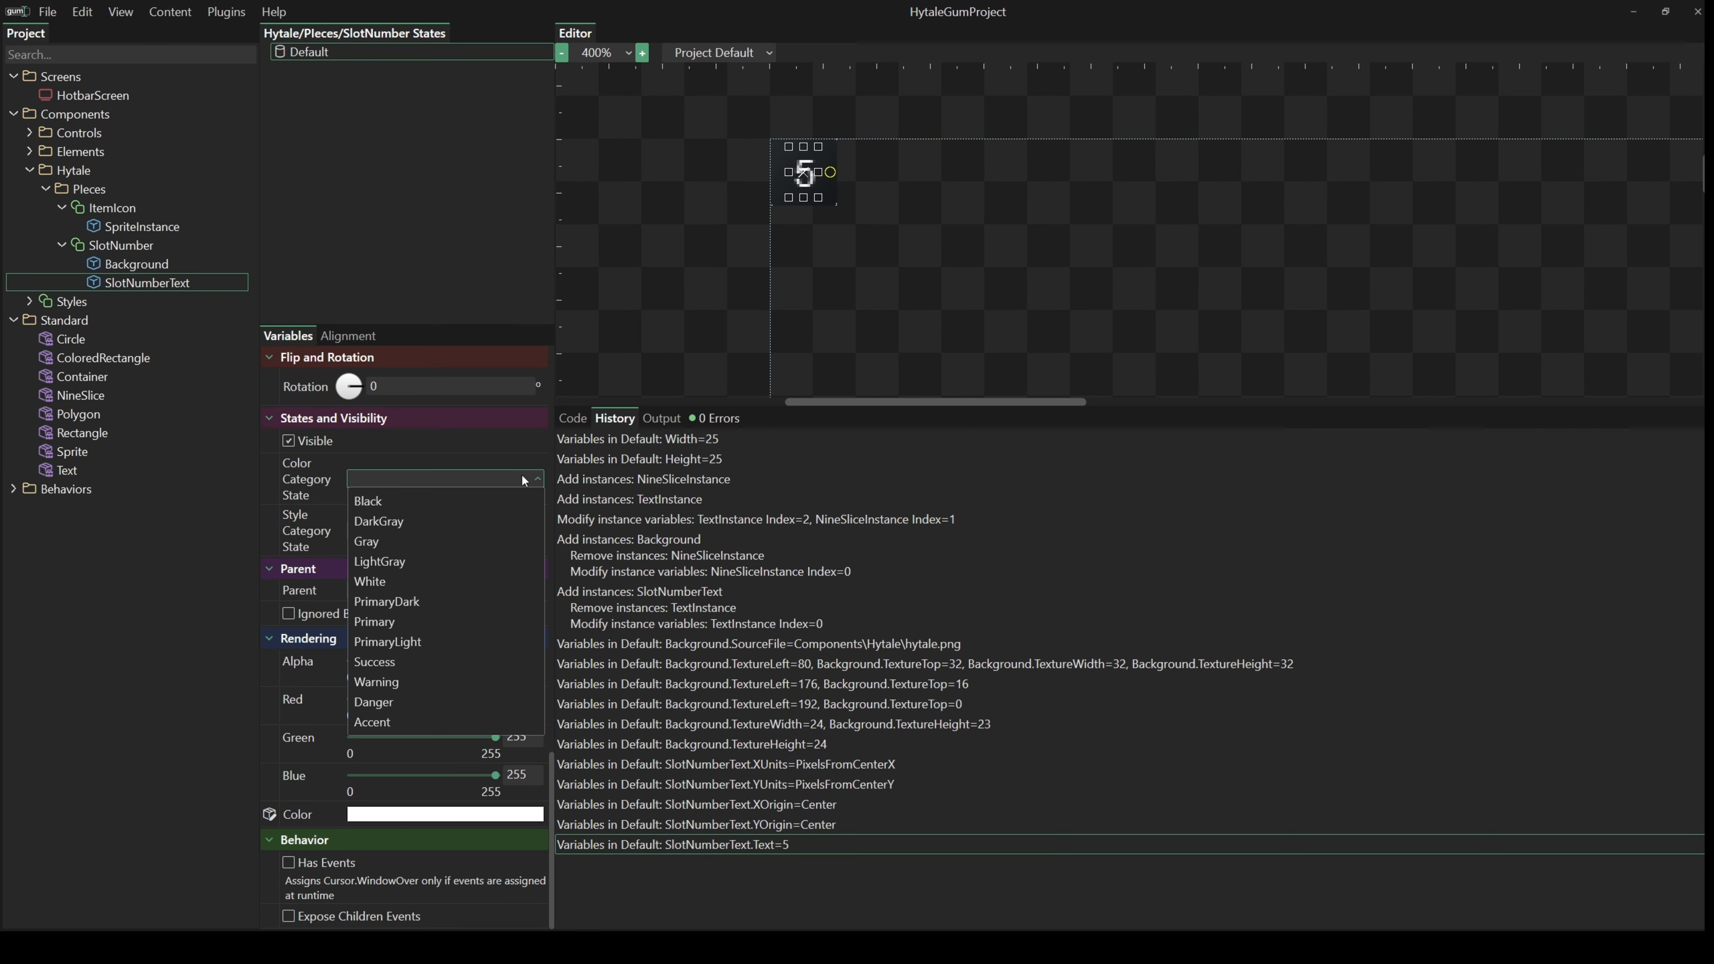
{"action": "left_click", "coordinate": [378, 541]}
{"action": "left_click", "coordinate": [797, 221]}
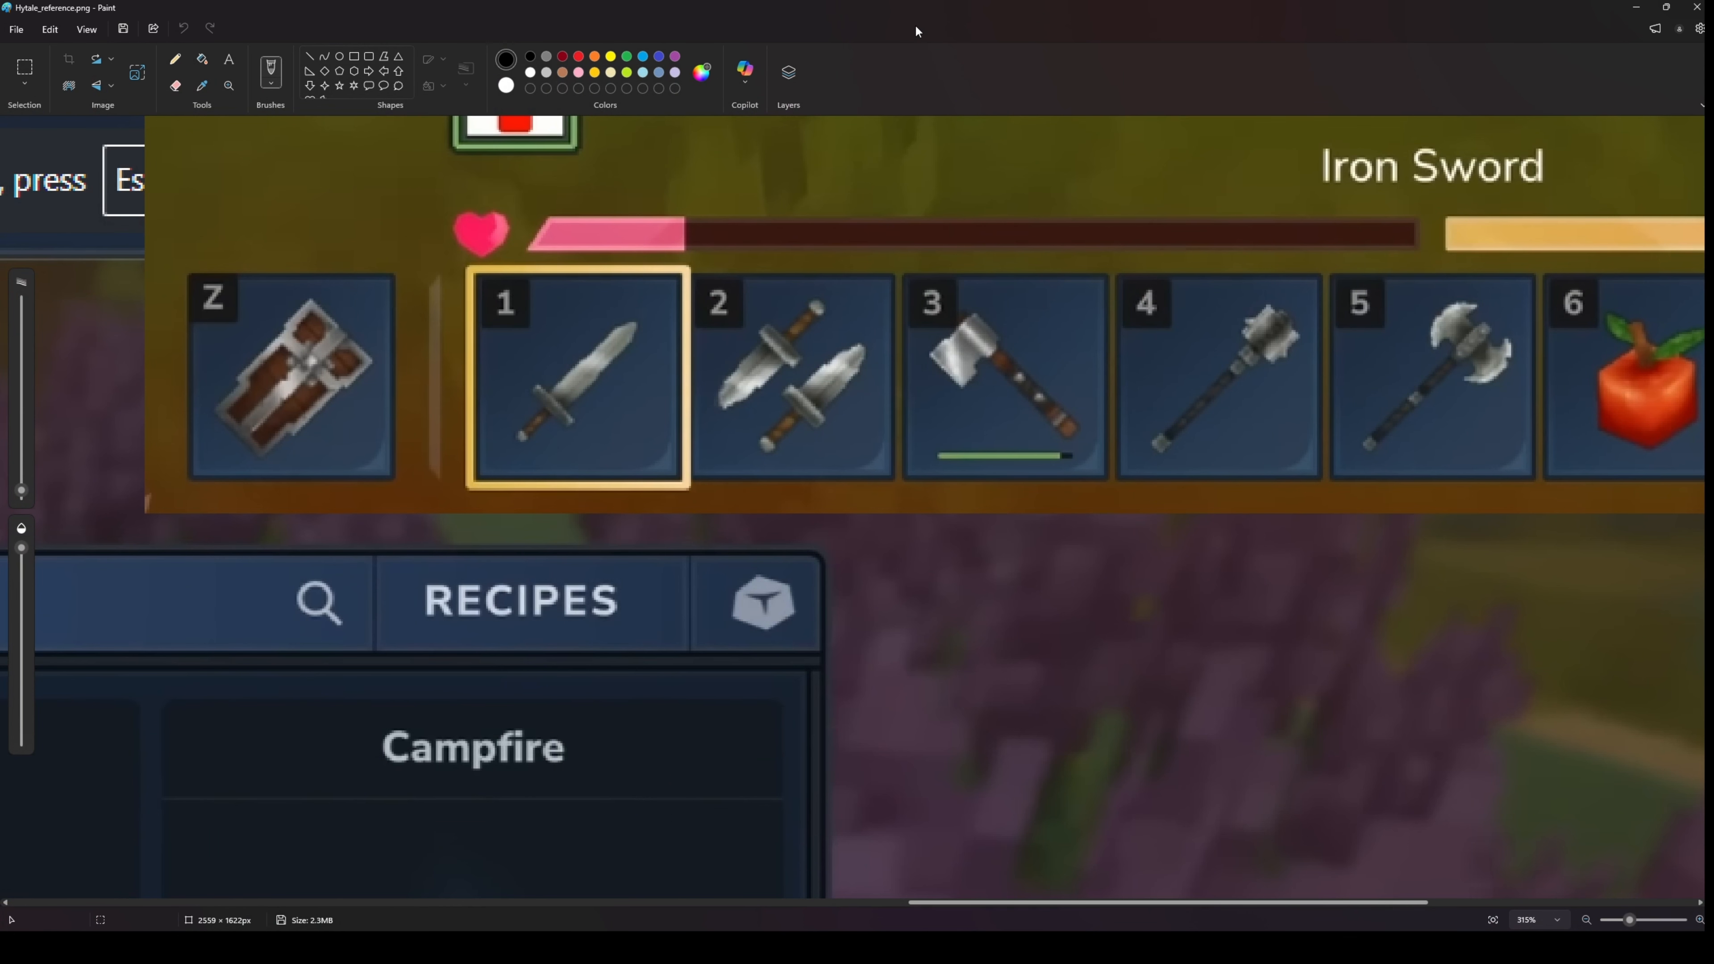
{"action": "mouse_move", "coordinate": [914, 24]}
{"action": "left_mouse_down"}
{"action": "mouse_move", "coordinate": [1148, 217]}
{"action": "mouse_move", "coordinate": [1333, 126]}
{"action": "left_mouse_up"}
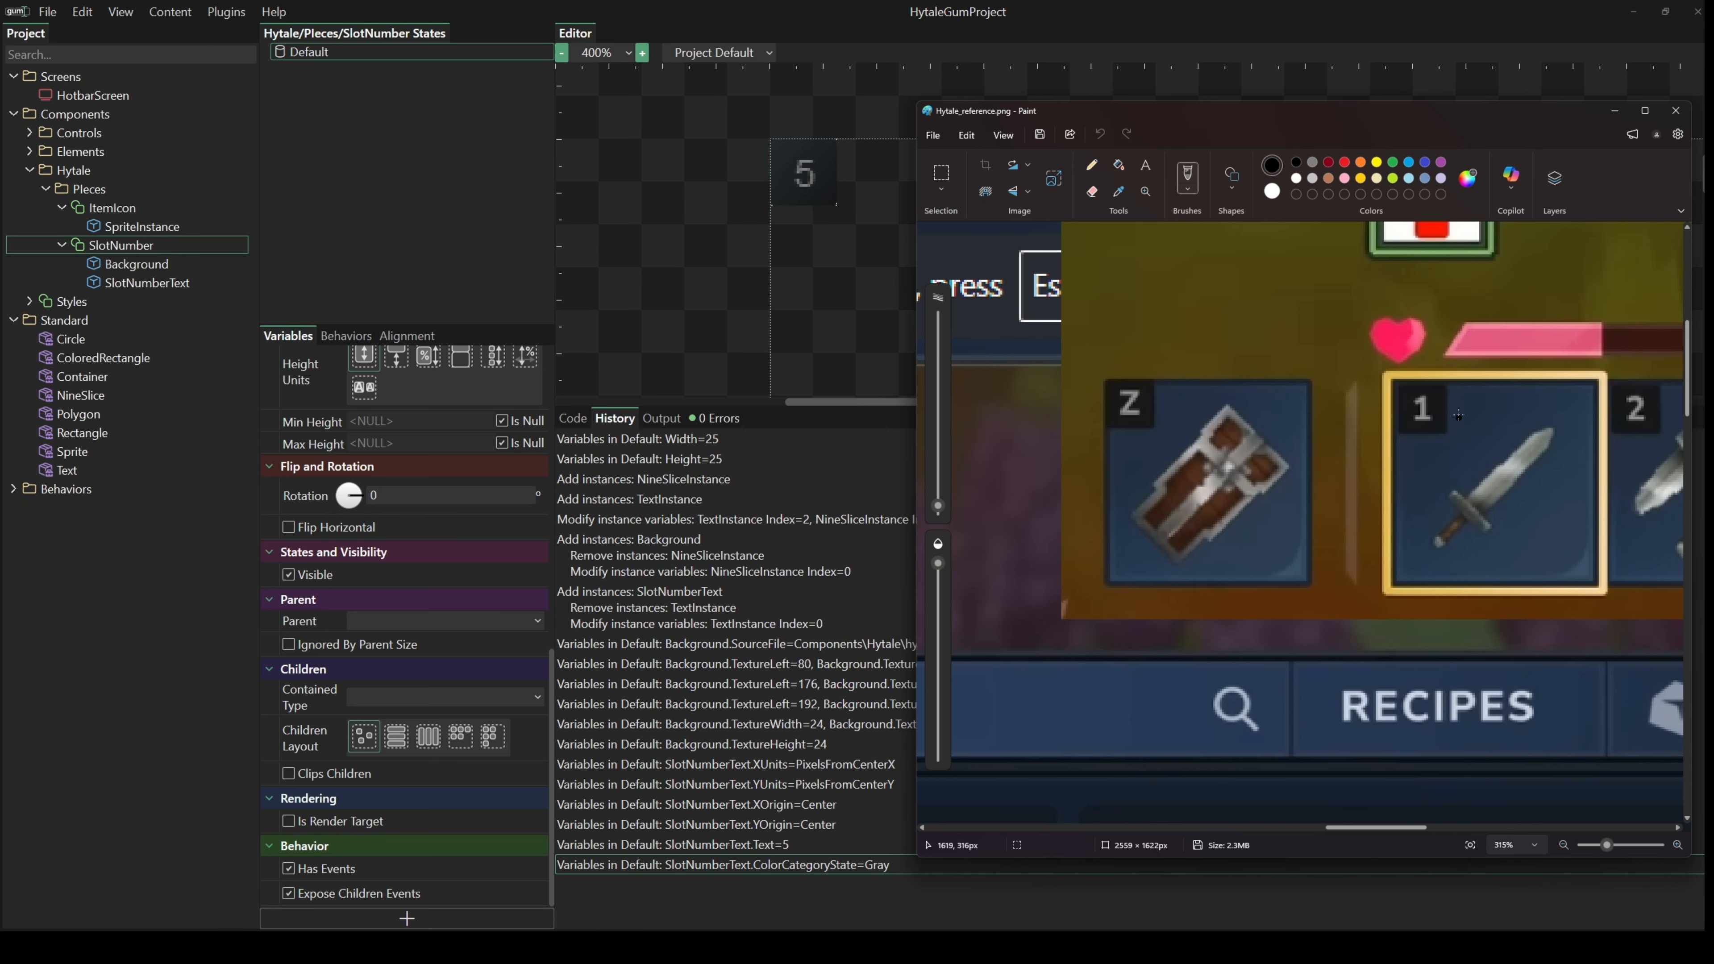
{"action": "left_click", "coordinate": [809, 592]}
- Expose the text variable of SlotNumberText under the name Text
{"action": "left_click", "coordinate": [150, 283]}
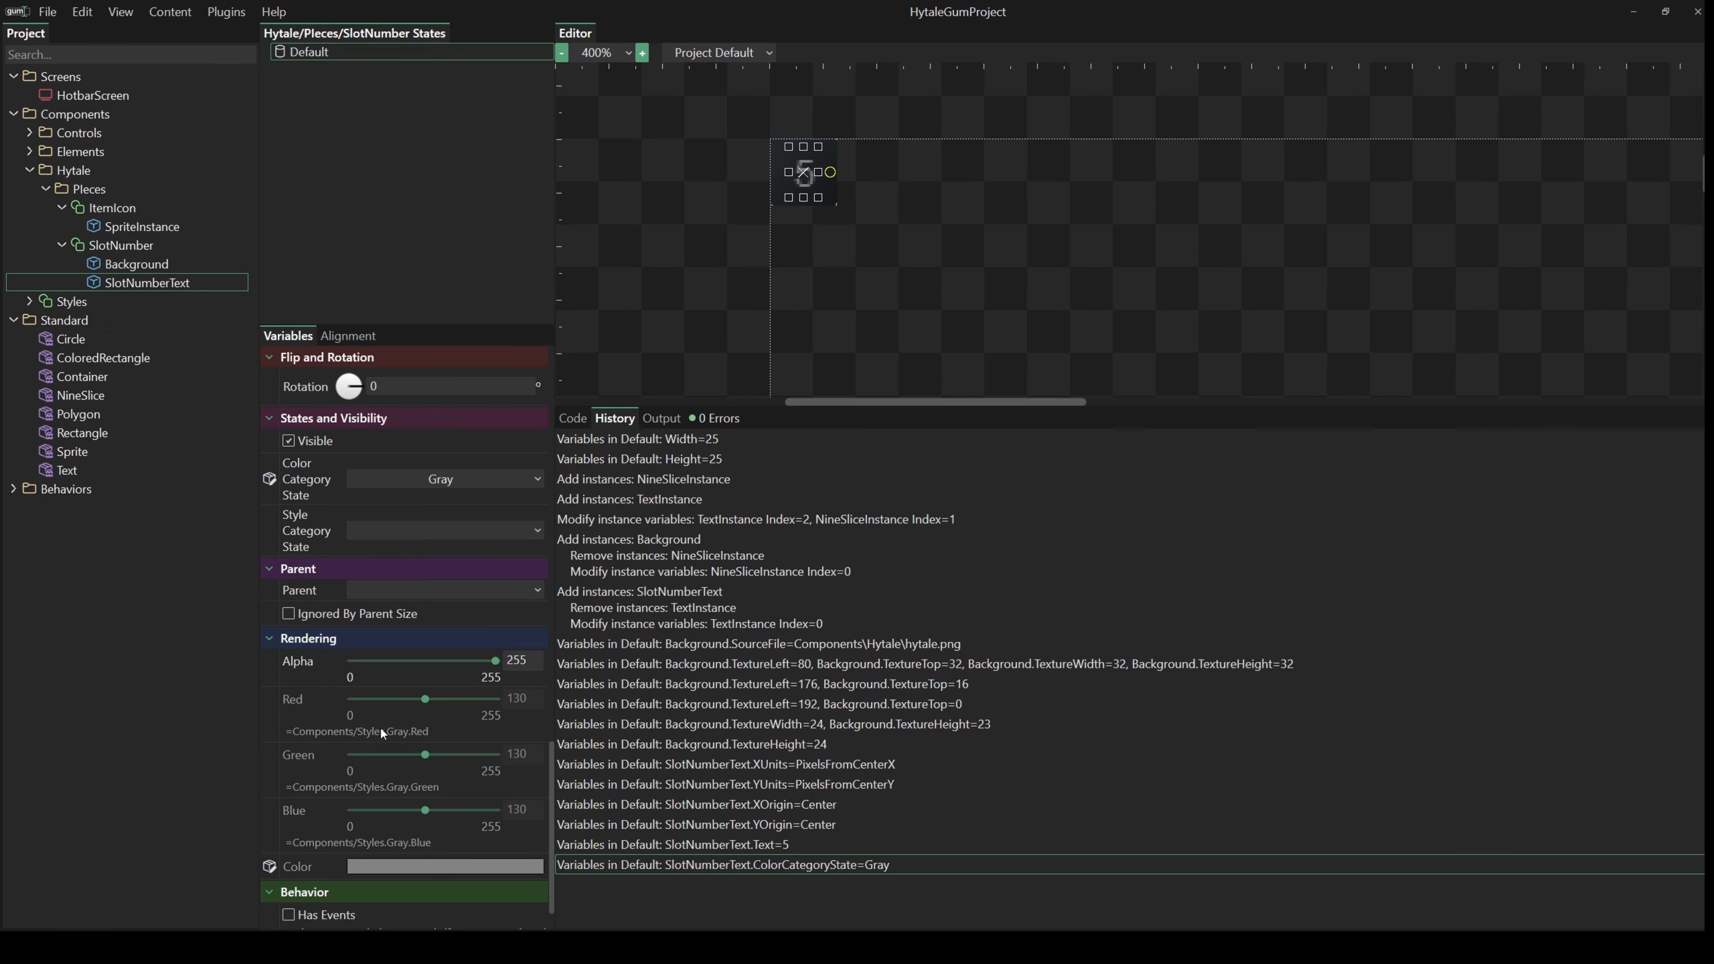
{"action": "scroll", "coordinate": [381, 729], "scroll_direction": "up", "scroll_amount": 10}
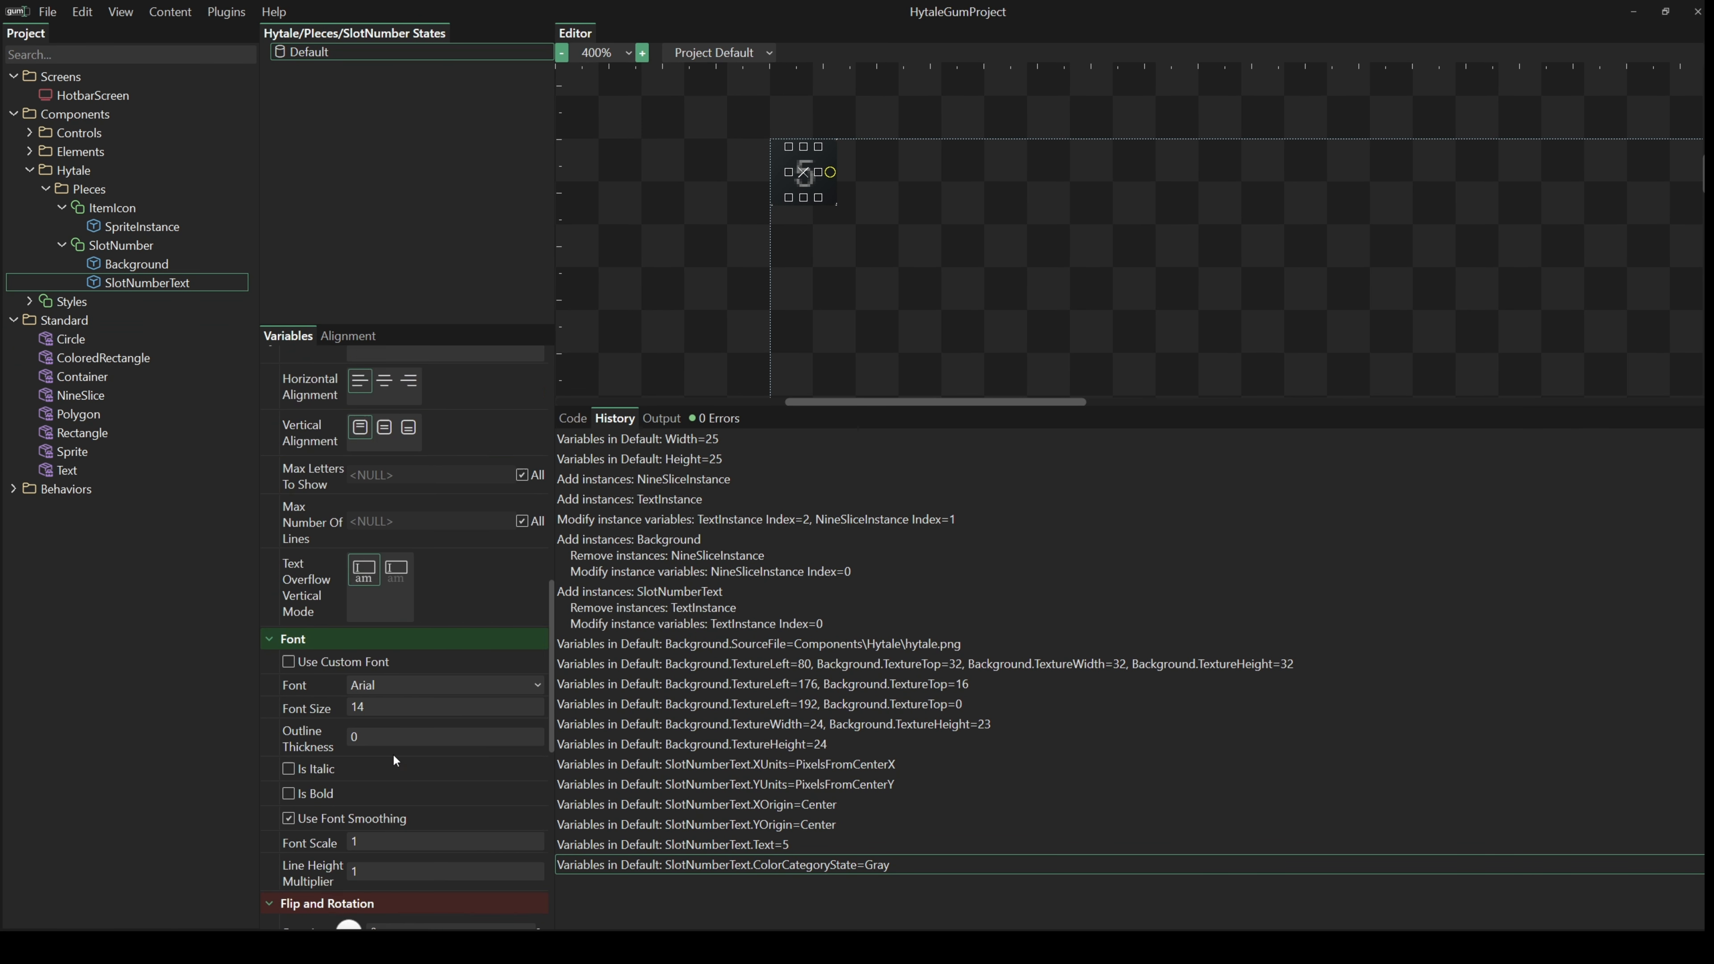
{"action": "scroll", "coordinate": [394, 760], "scroll_direction": "up", "scroll_amount": 3}
{"action": "right_click", "coordinate": [329, 528]}
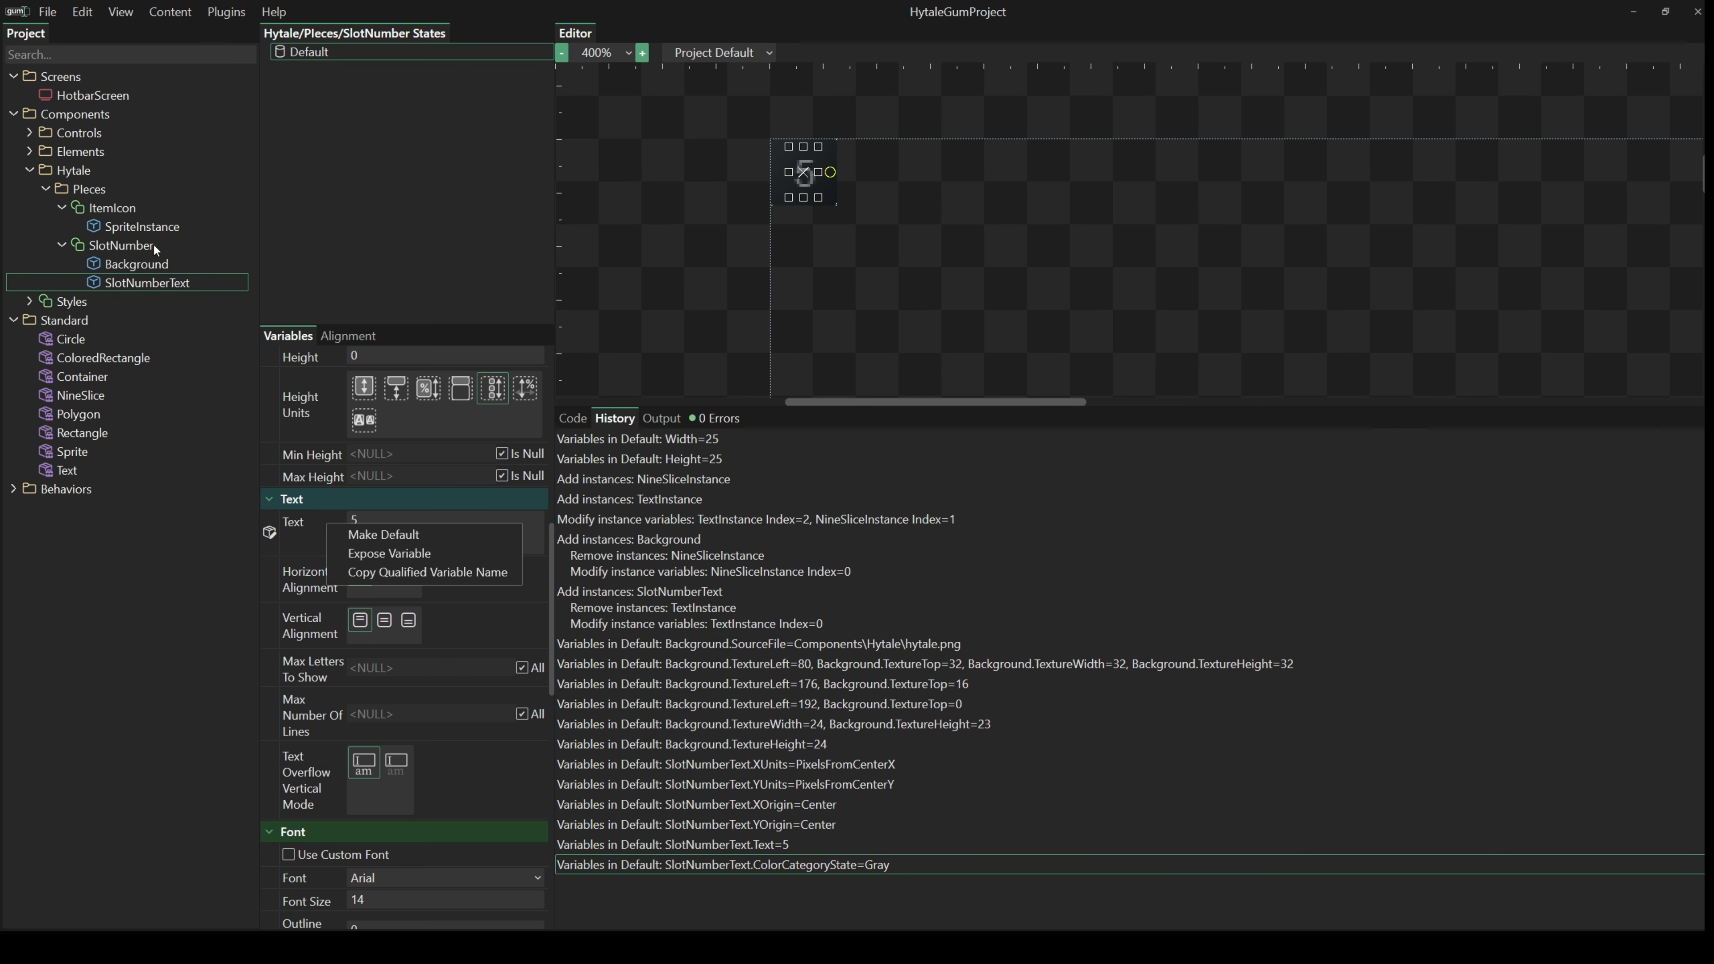
{"action": "left_click", "coordinate": [412, 558]}
{"action": "key", "text": "ctrl+a"}
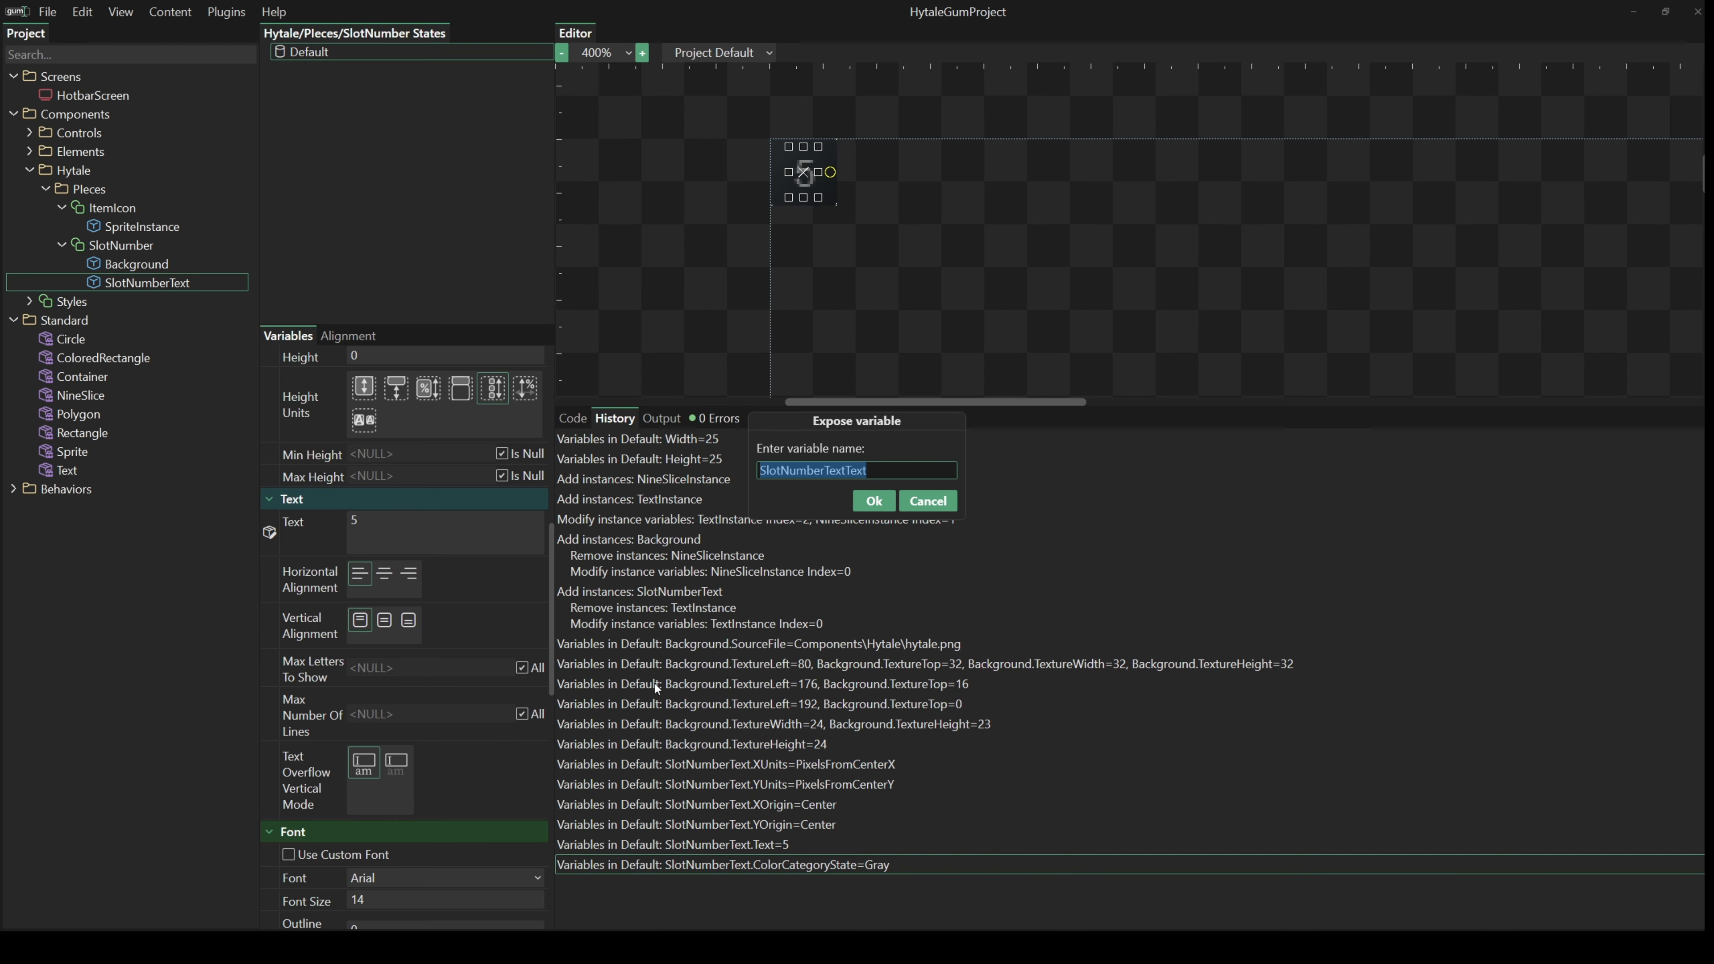
{"action": "type", "text": "Text"}
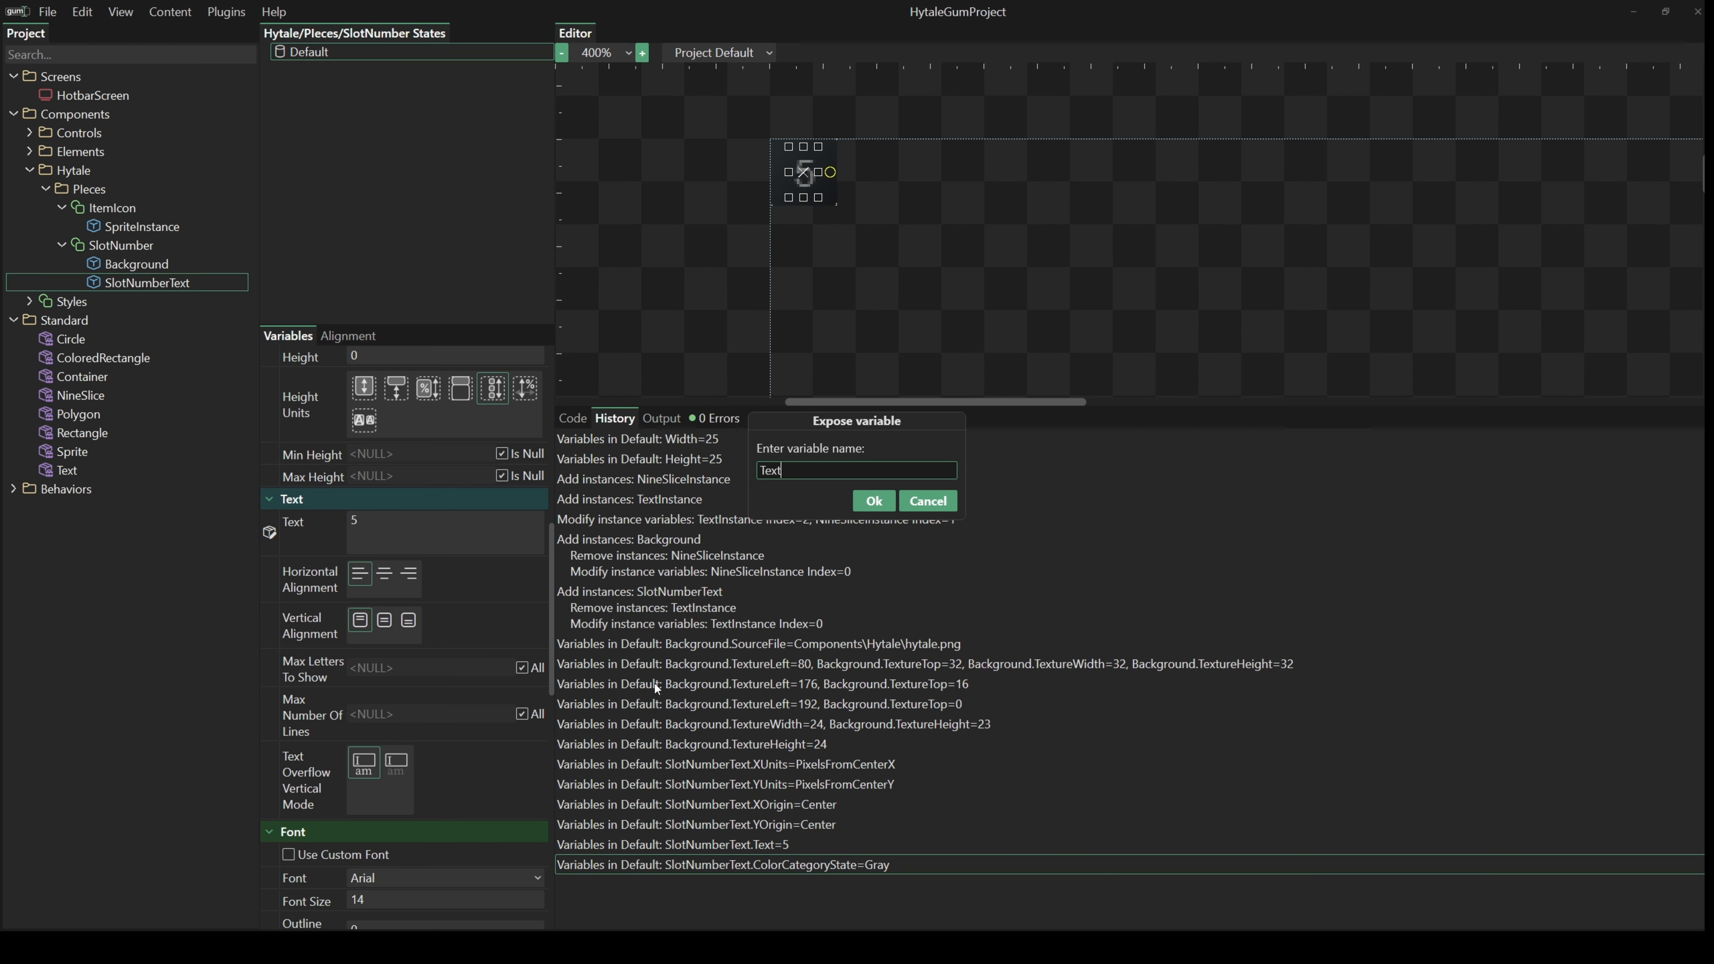
{"action": "key", "text": "Return"}
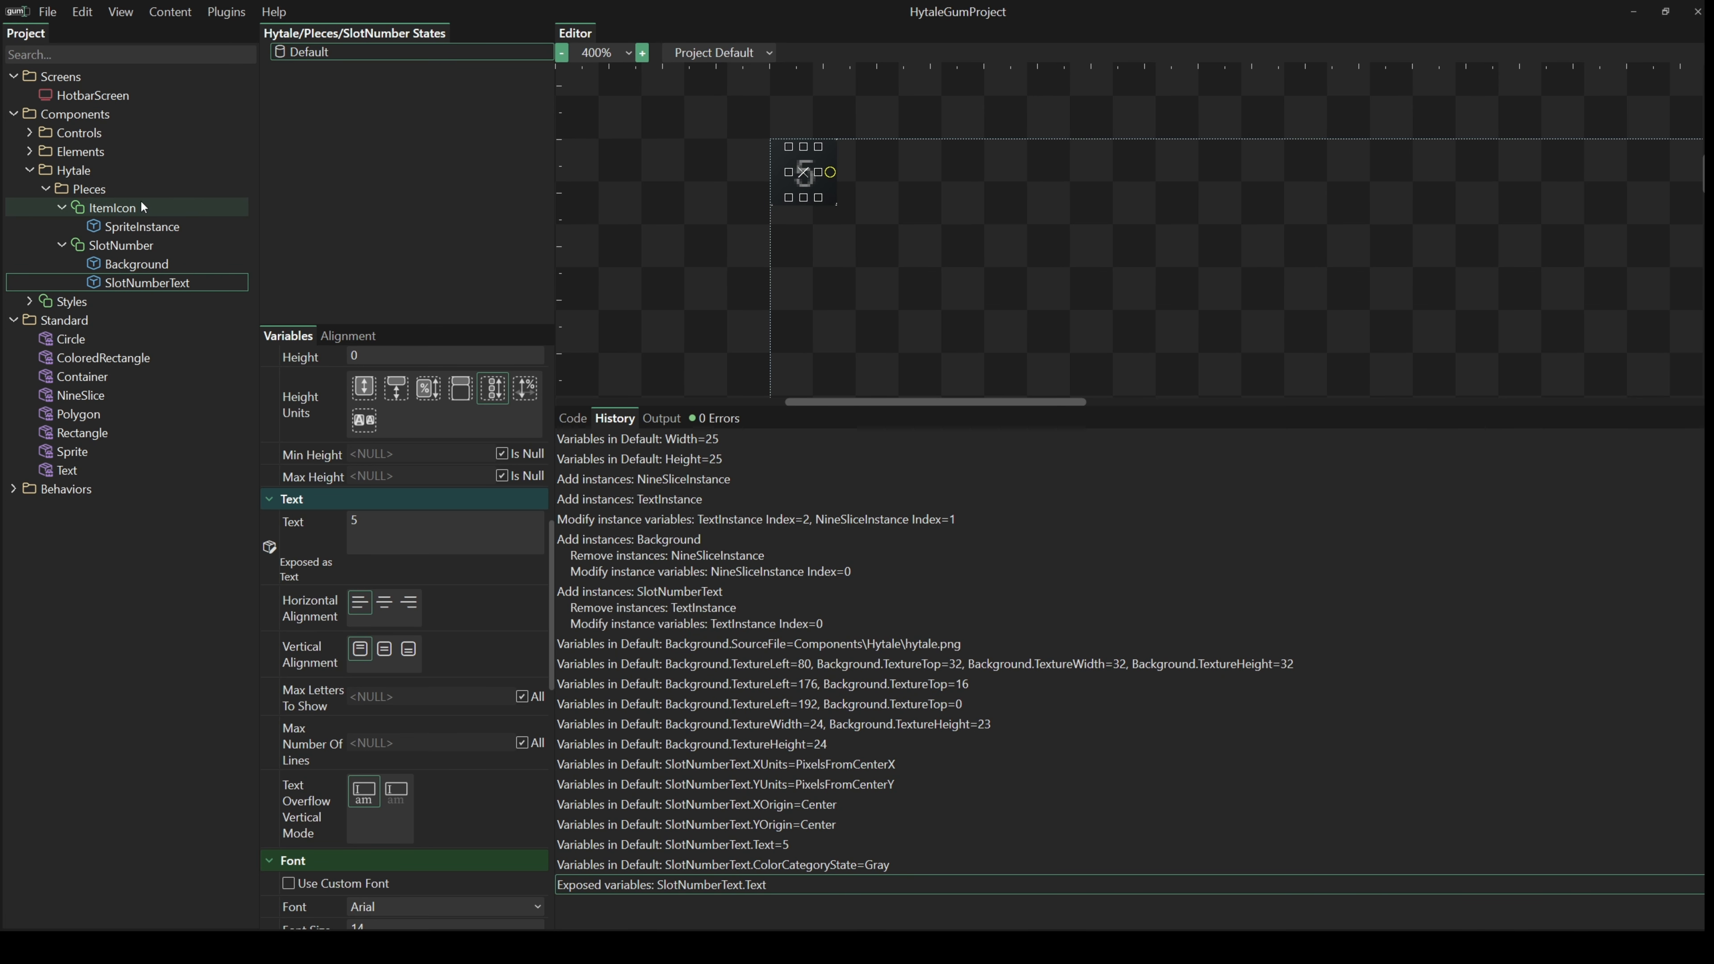
- Set the exposed Text variable on the SlotNumber component to 6
{"action": "left_click", "coordinate": [118, 247]}
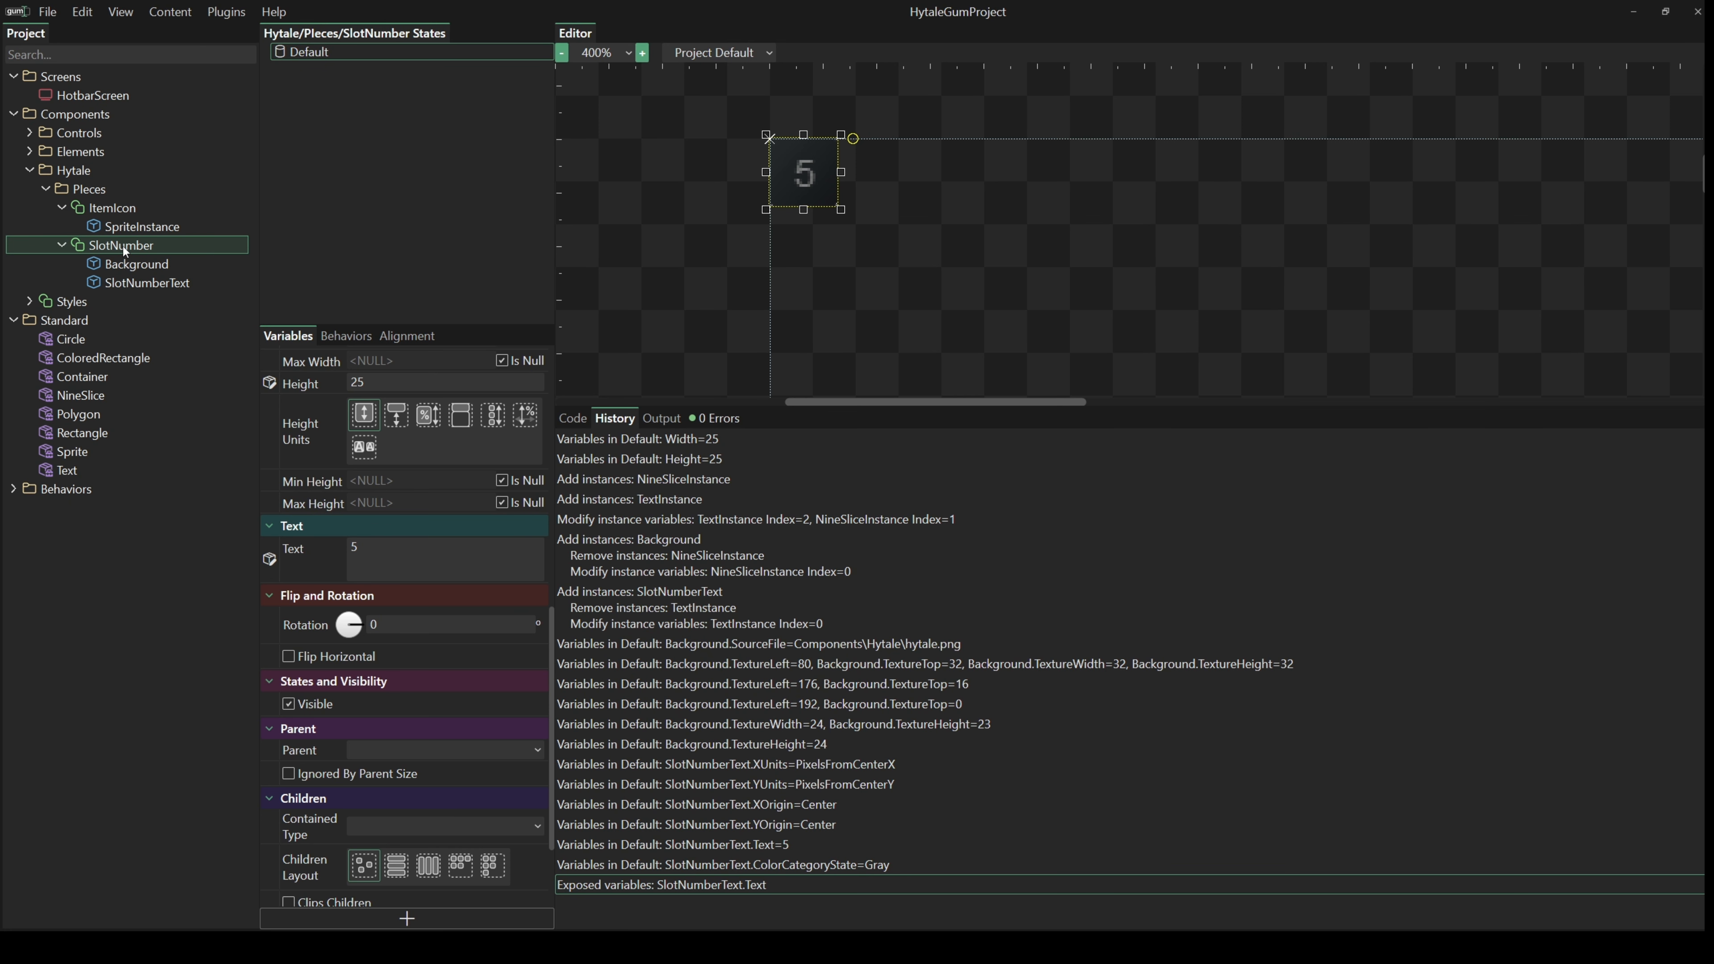
{"action": "left_click_drag", "start_coordinate": [387, 548], "coordinate": [204, 535]}
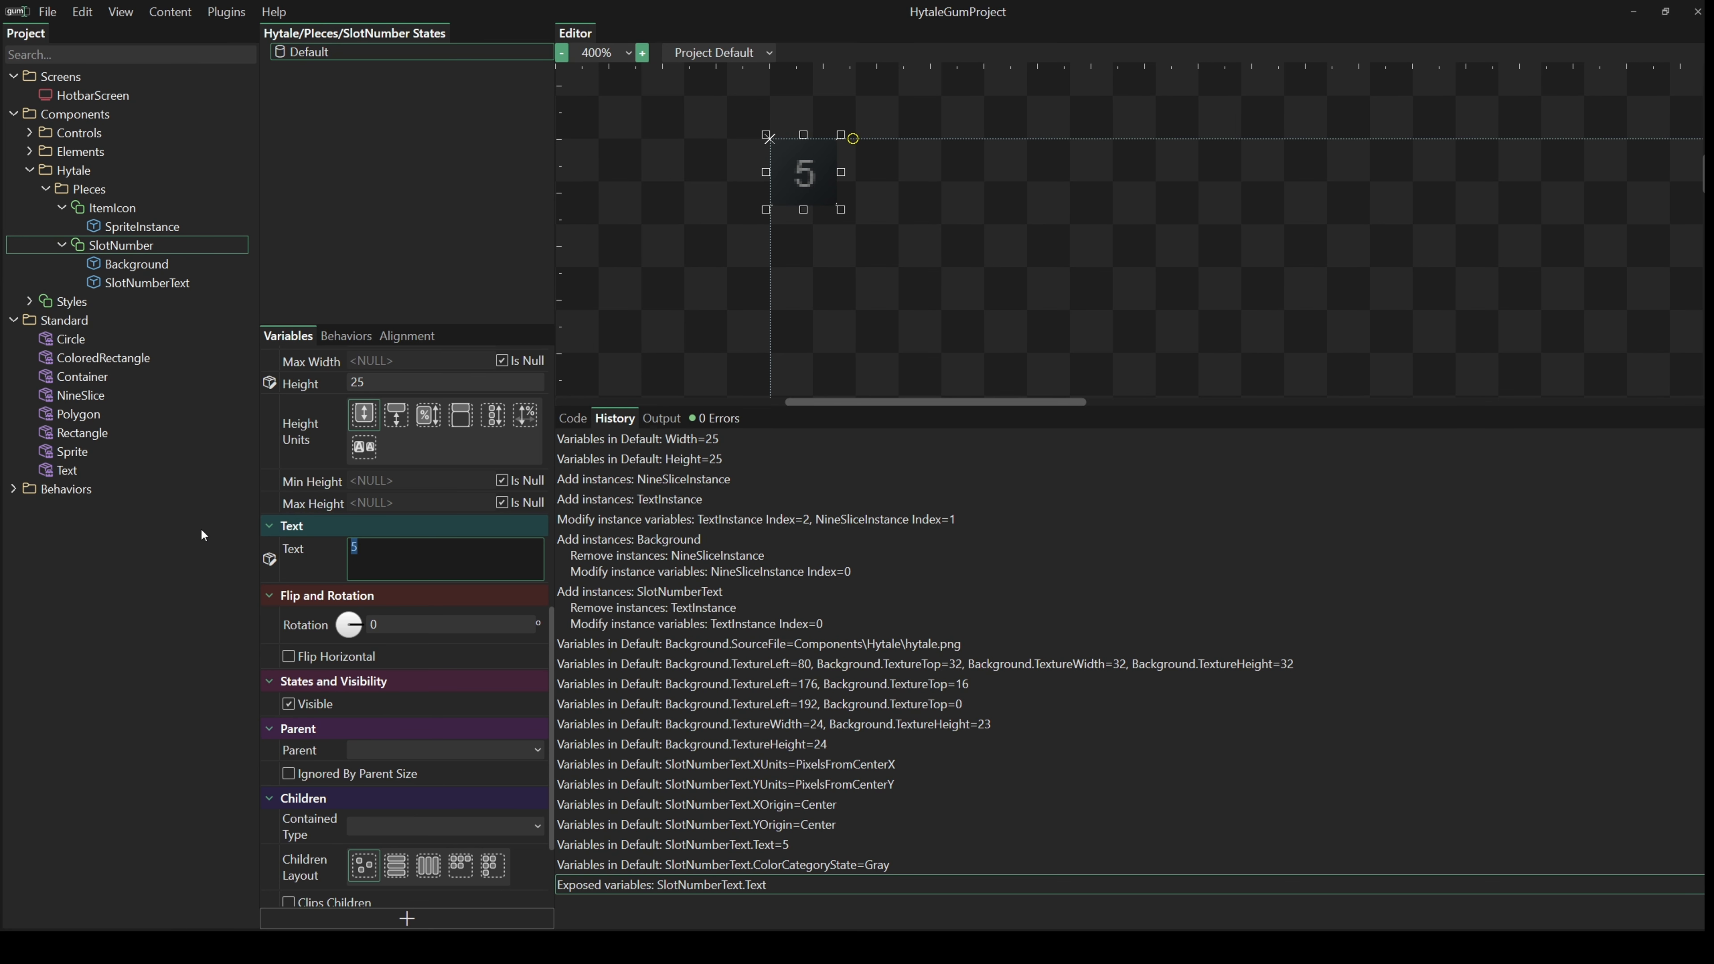
{"action": "type", "text": "6"}
{"action": "left_click", "coordinate": [170, 583]}
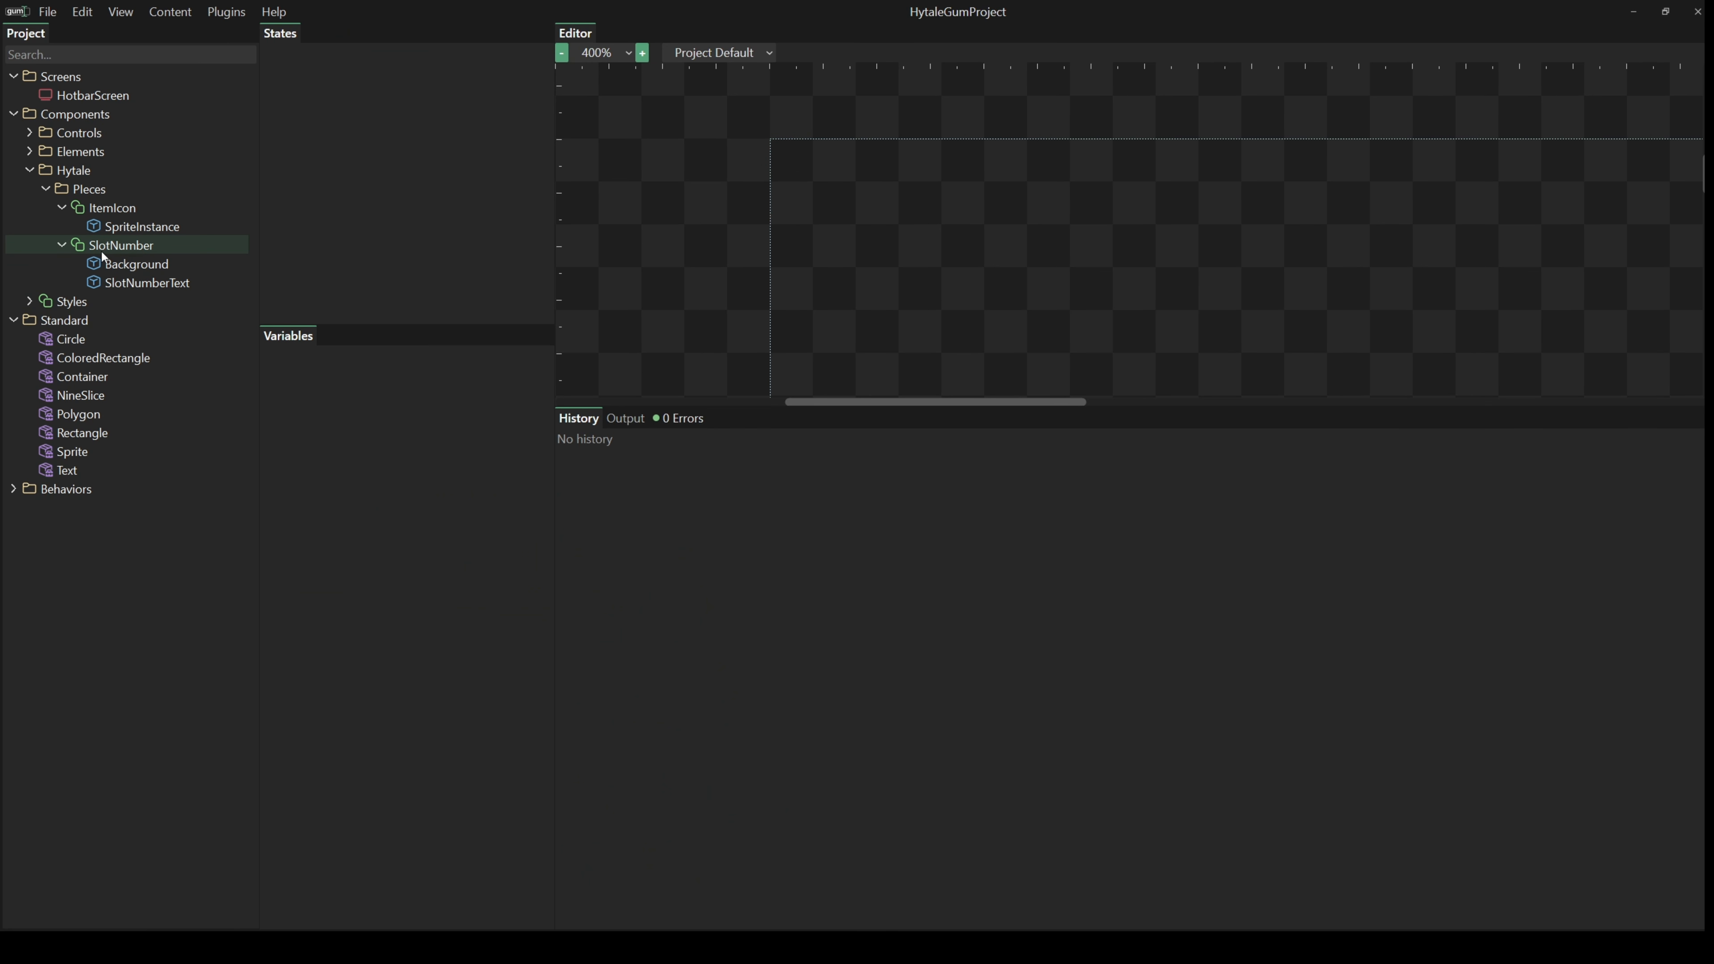
{"action": "left_click", "coordinate": [114, 247]}
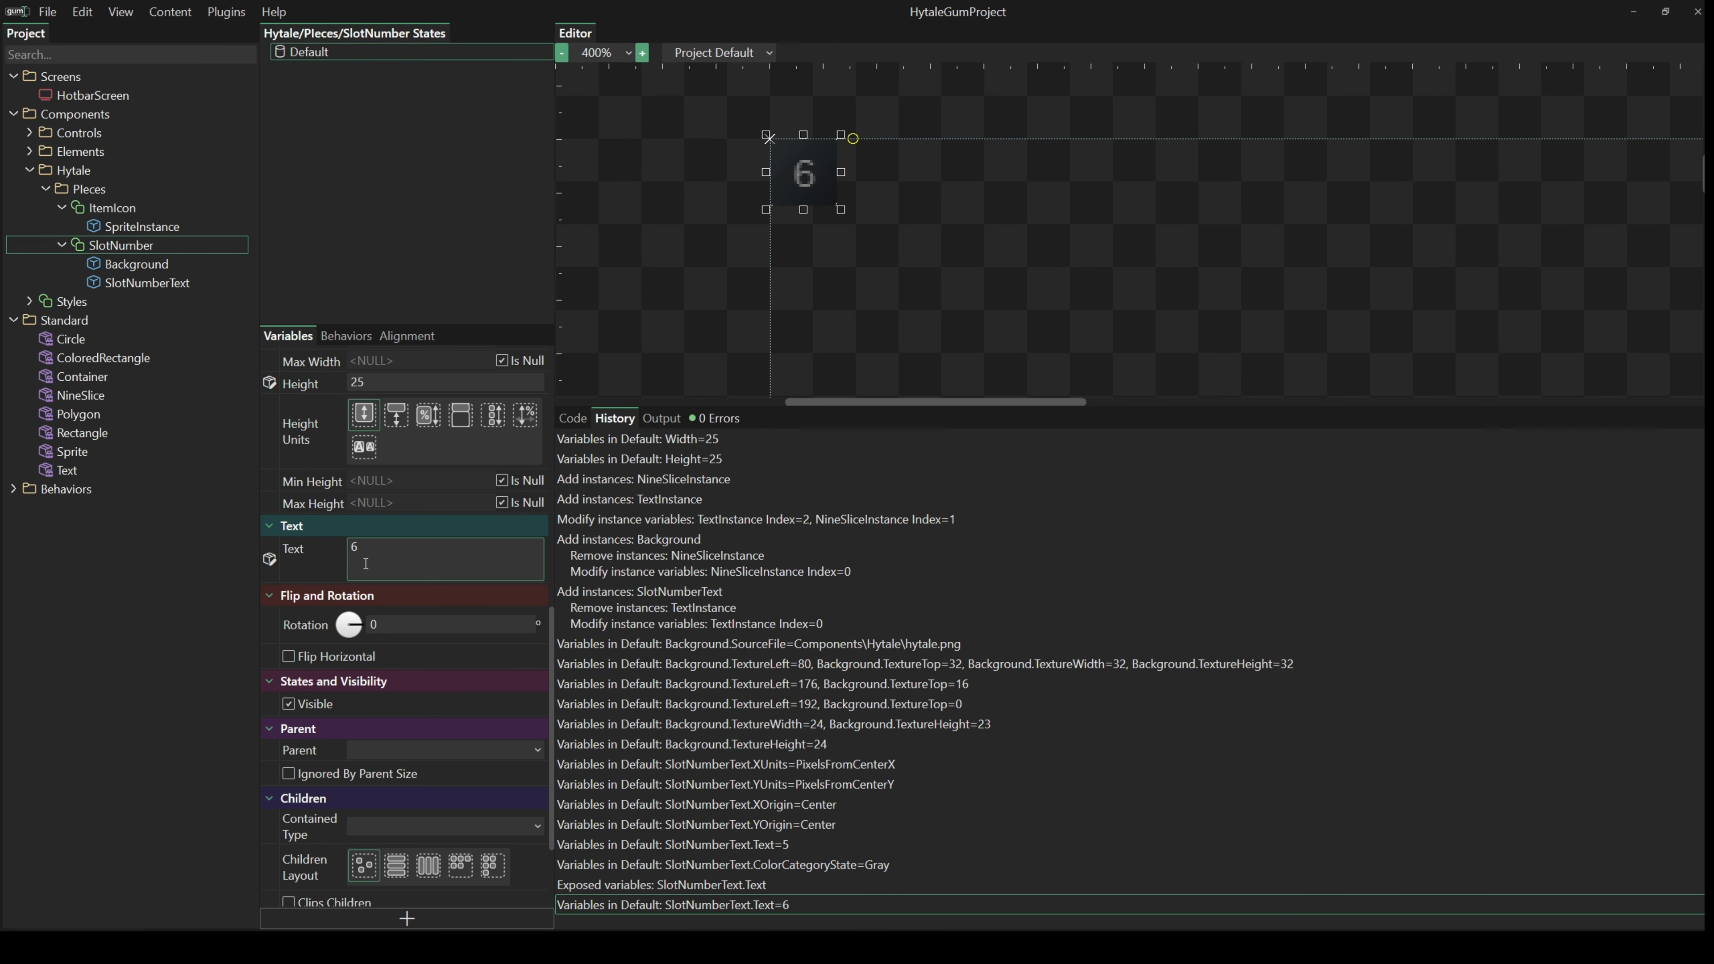
- Add a new component named DurabilityIndicator to the Hytale/Pieces folder
{"action": "left_click", "coordinate": [61, 207]}
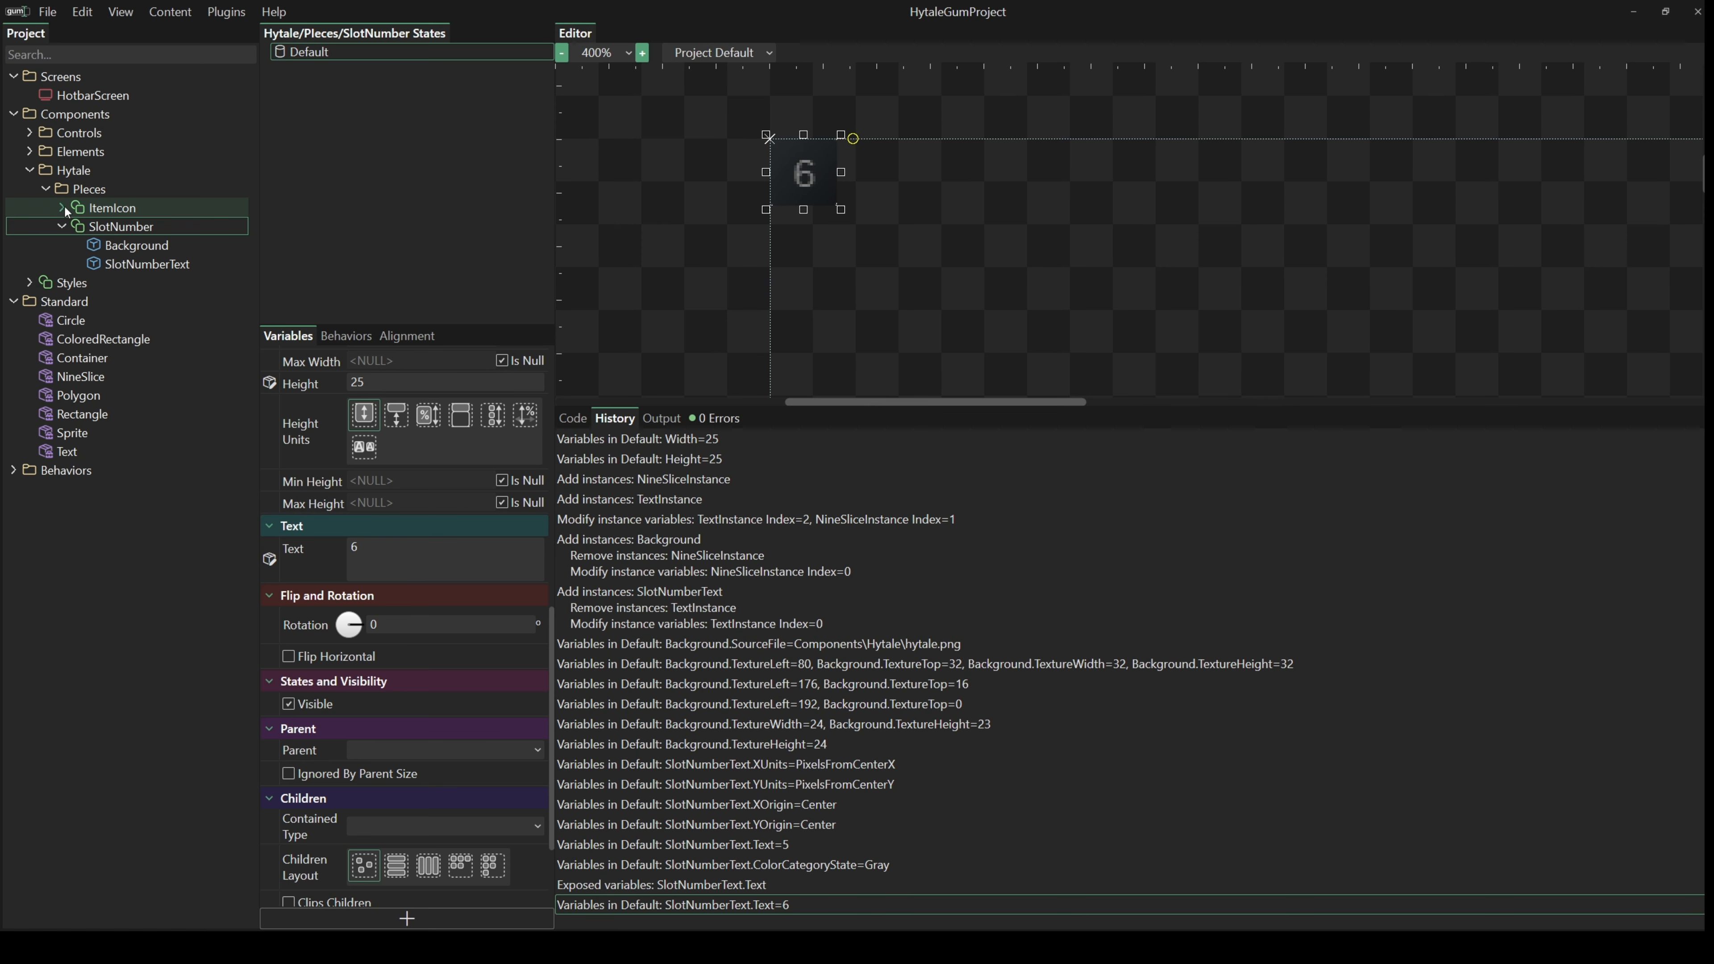
{"action": "left_click", "coordinate": [61, 227]}
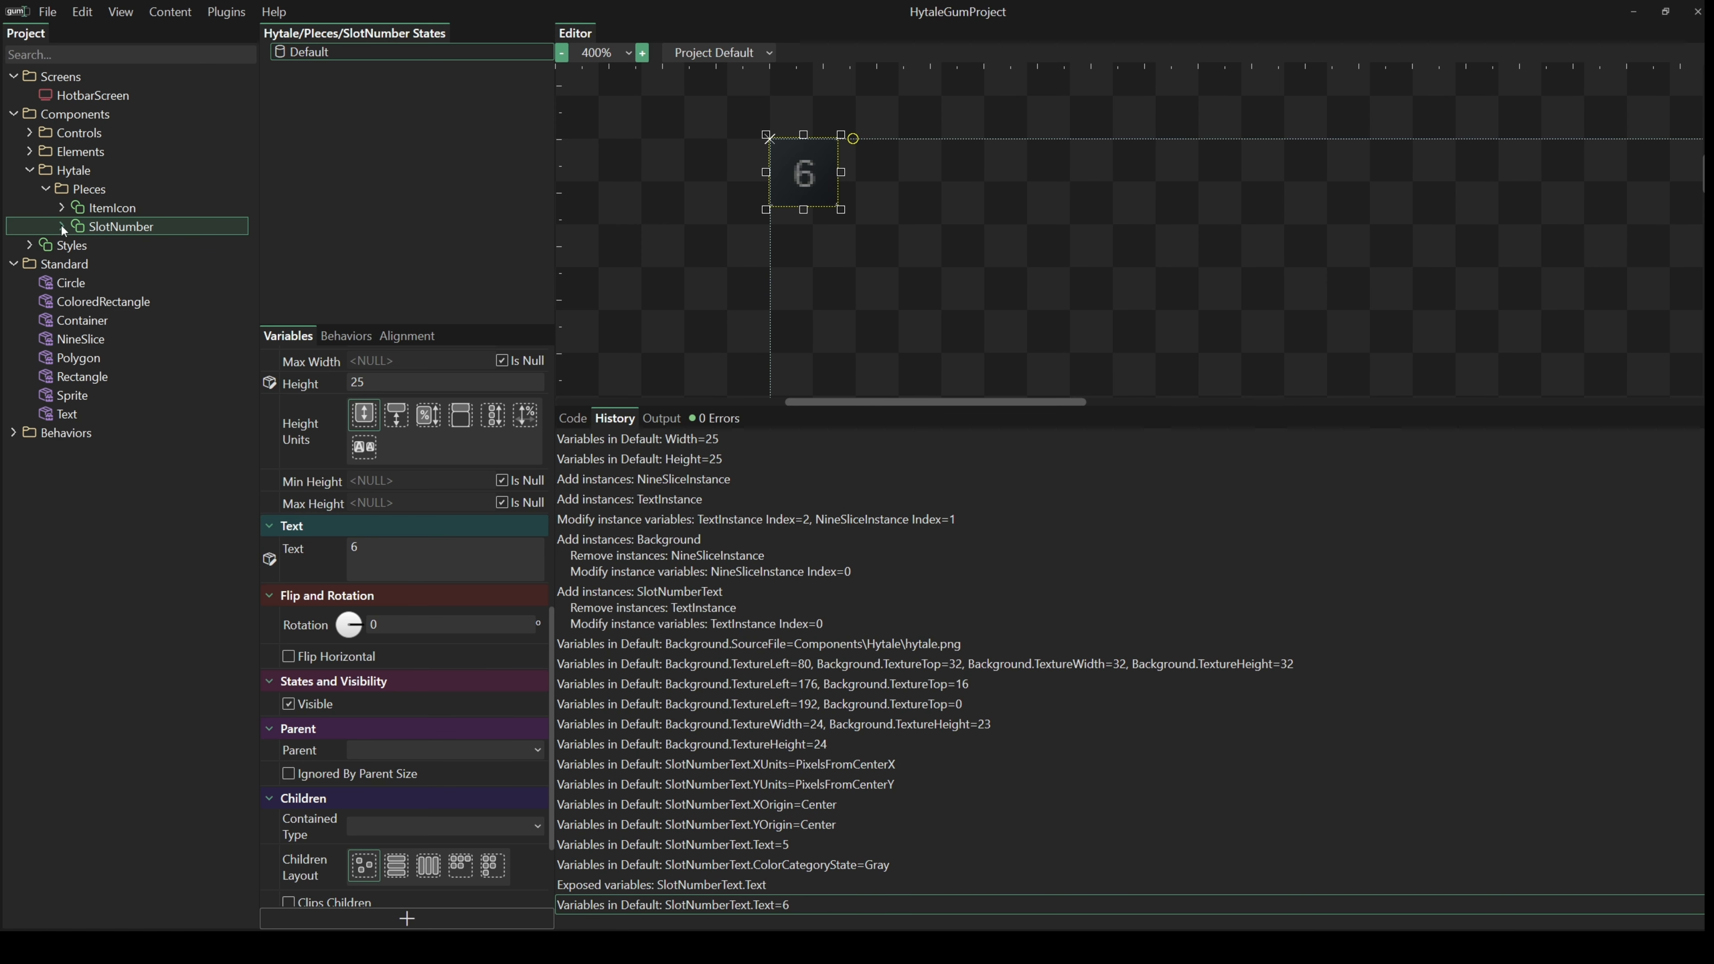
{"action": "right_click", "coordinate": [101, 192]}
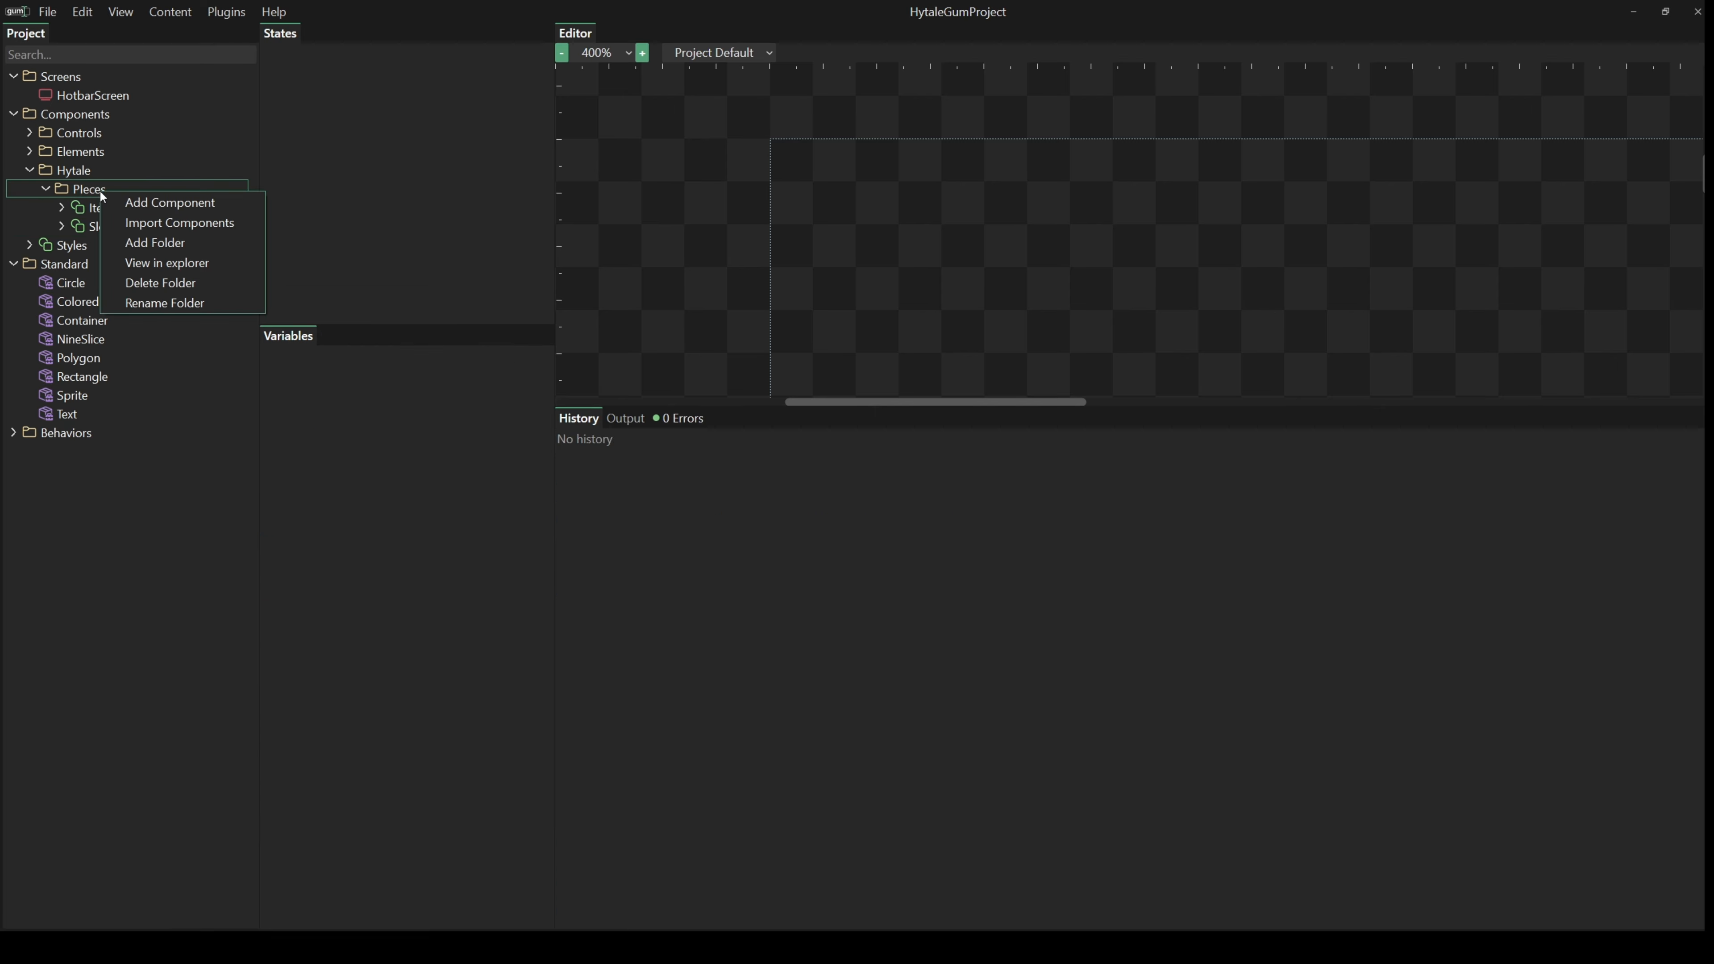
{"action": "left_click", "coordinate": [146, 210]}
{"action": "type", "text": "Dura"}
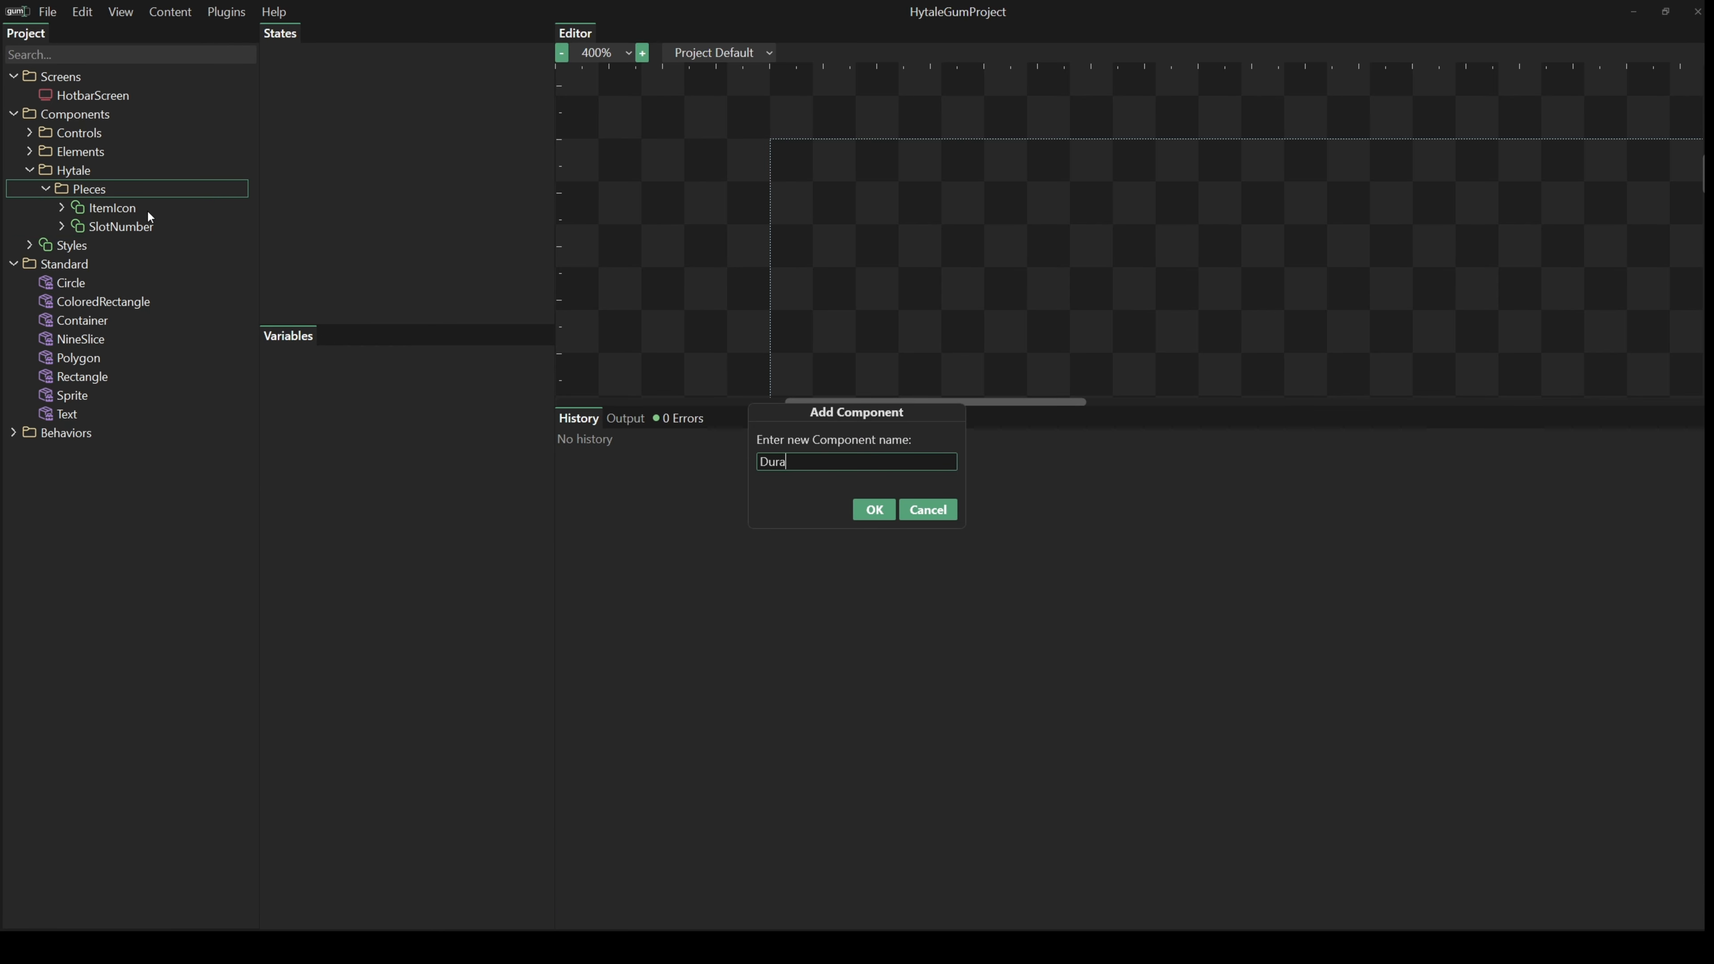
{"action": "type", "text": "bilityIndicator"}
{"action": "key", "text": "Return"}
- Check the axe slot's durability bar in Hytale_reference.png in Paint and add two ColoredRectangle instances to DurabilityIndicator in Gum
{"action": "key", "text": "alt+Tab"}
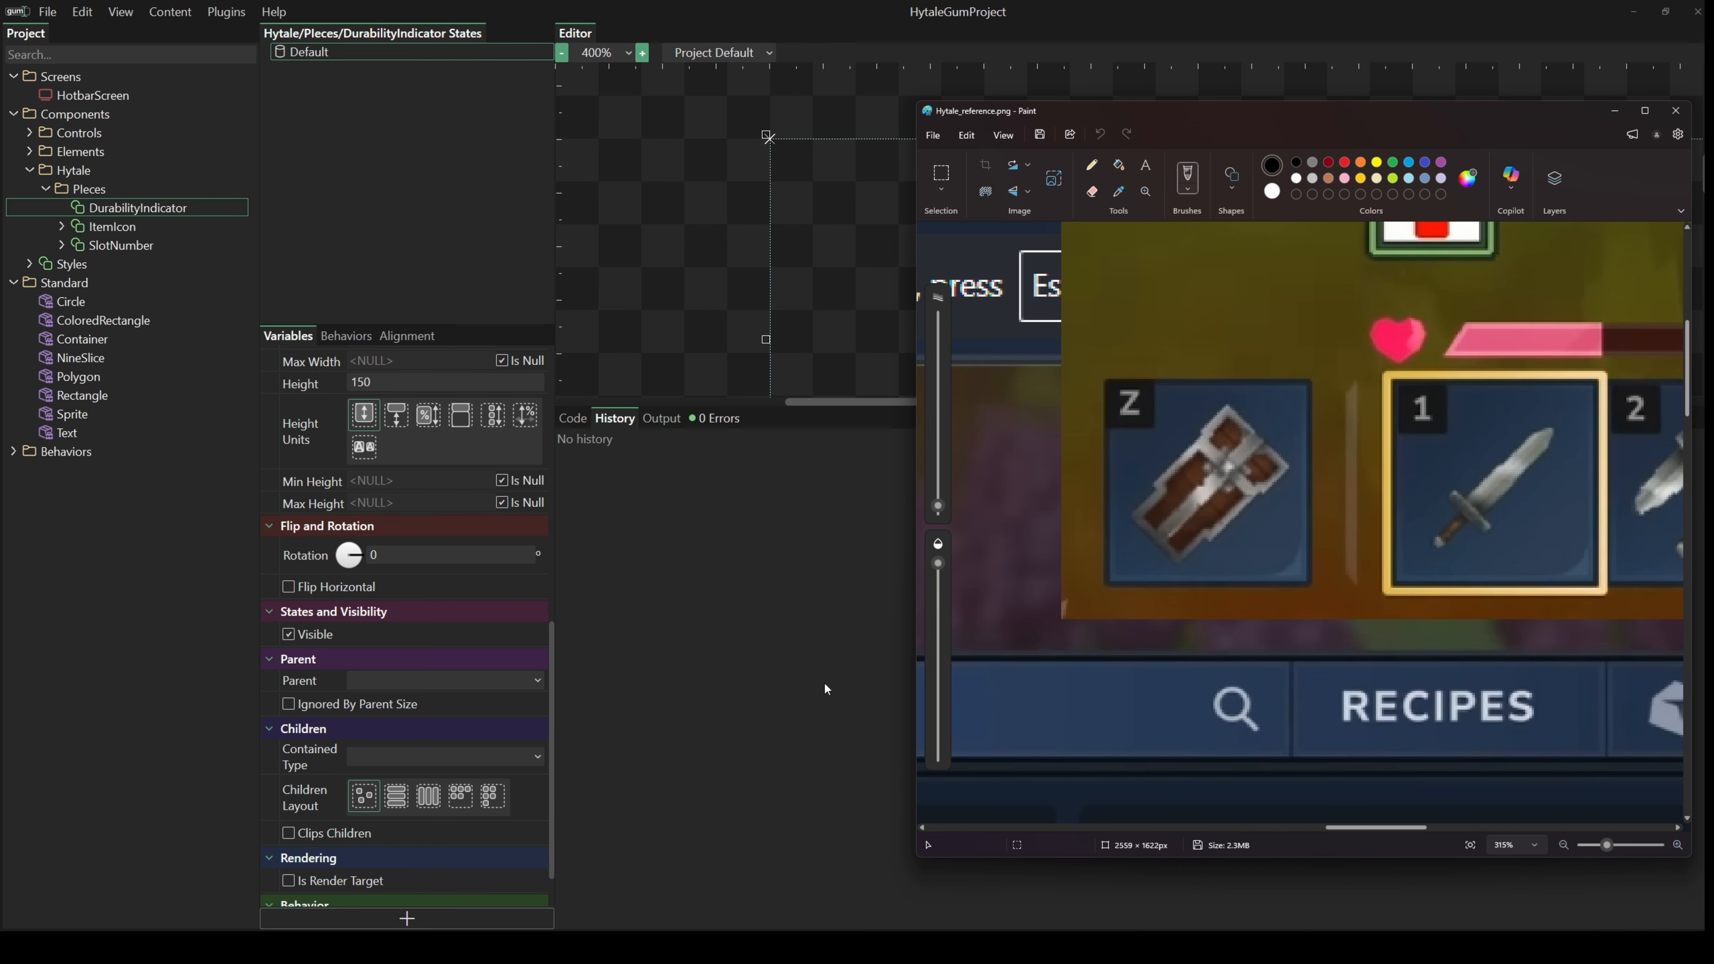
{"action": "left_click_drag", "start_coordinate": [1372, 830], "coordinate": [1459, 832]}
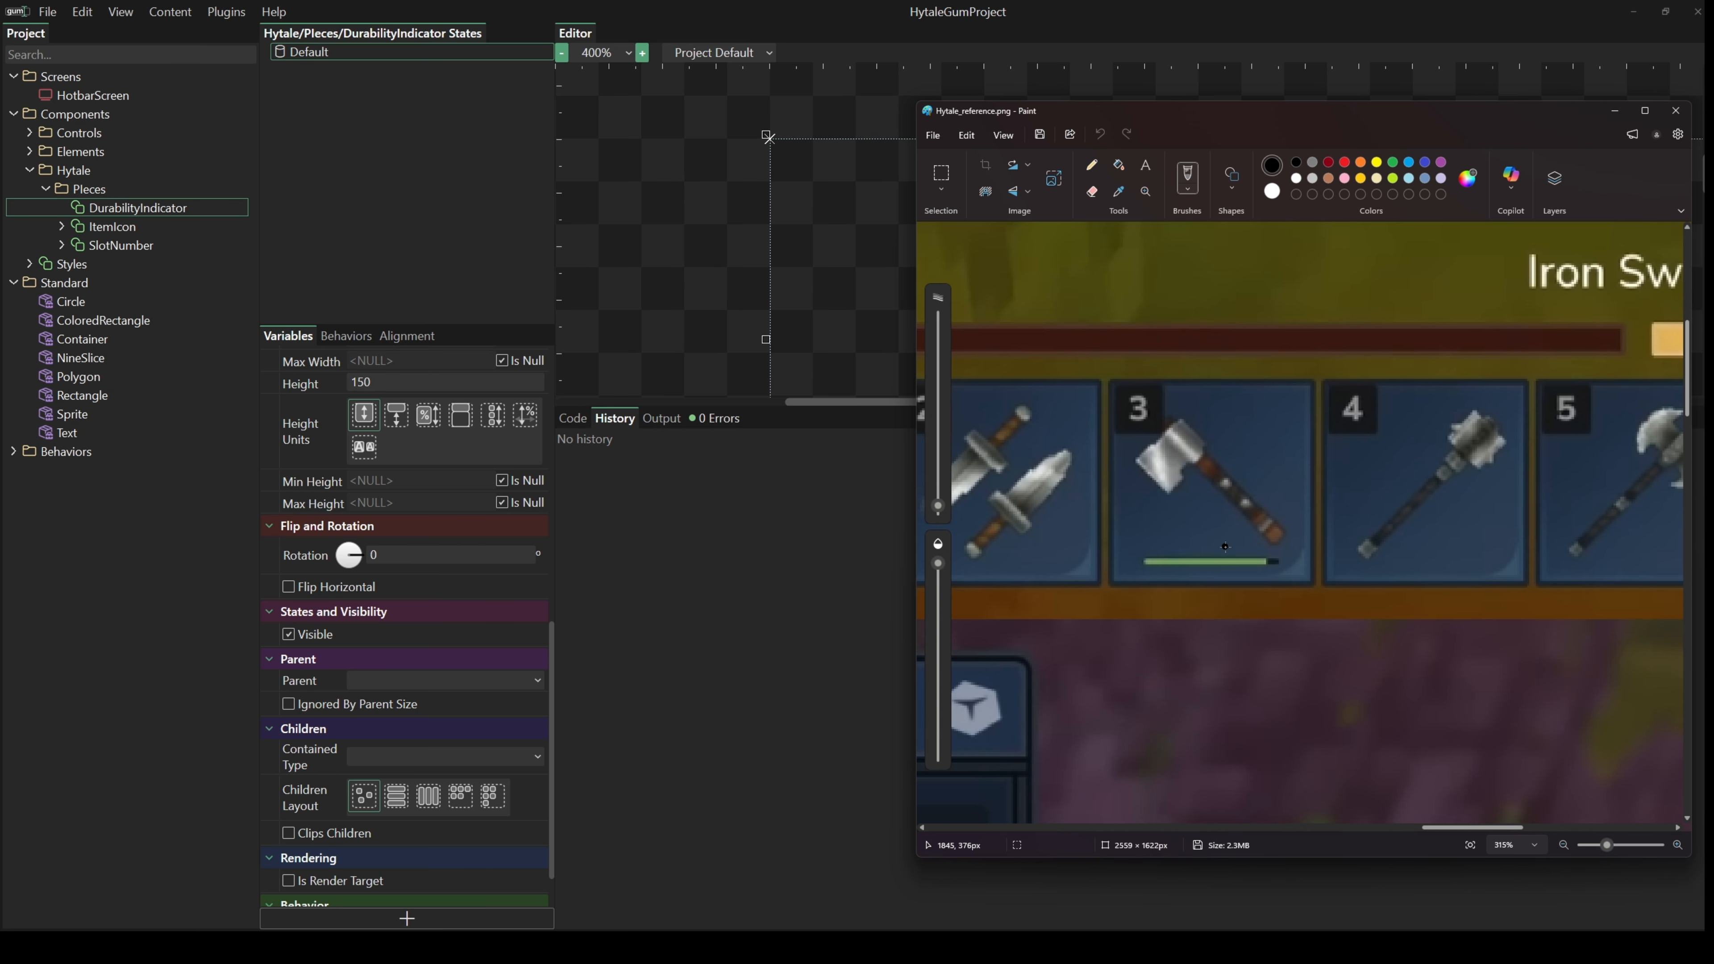
{"action": "left_click", "coordinate": [101, 321]}
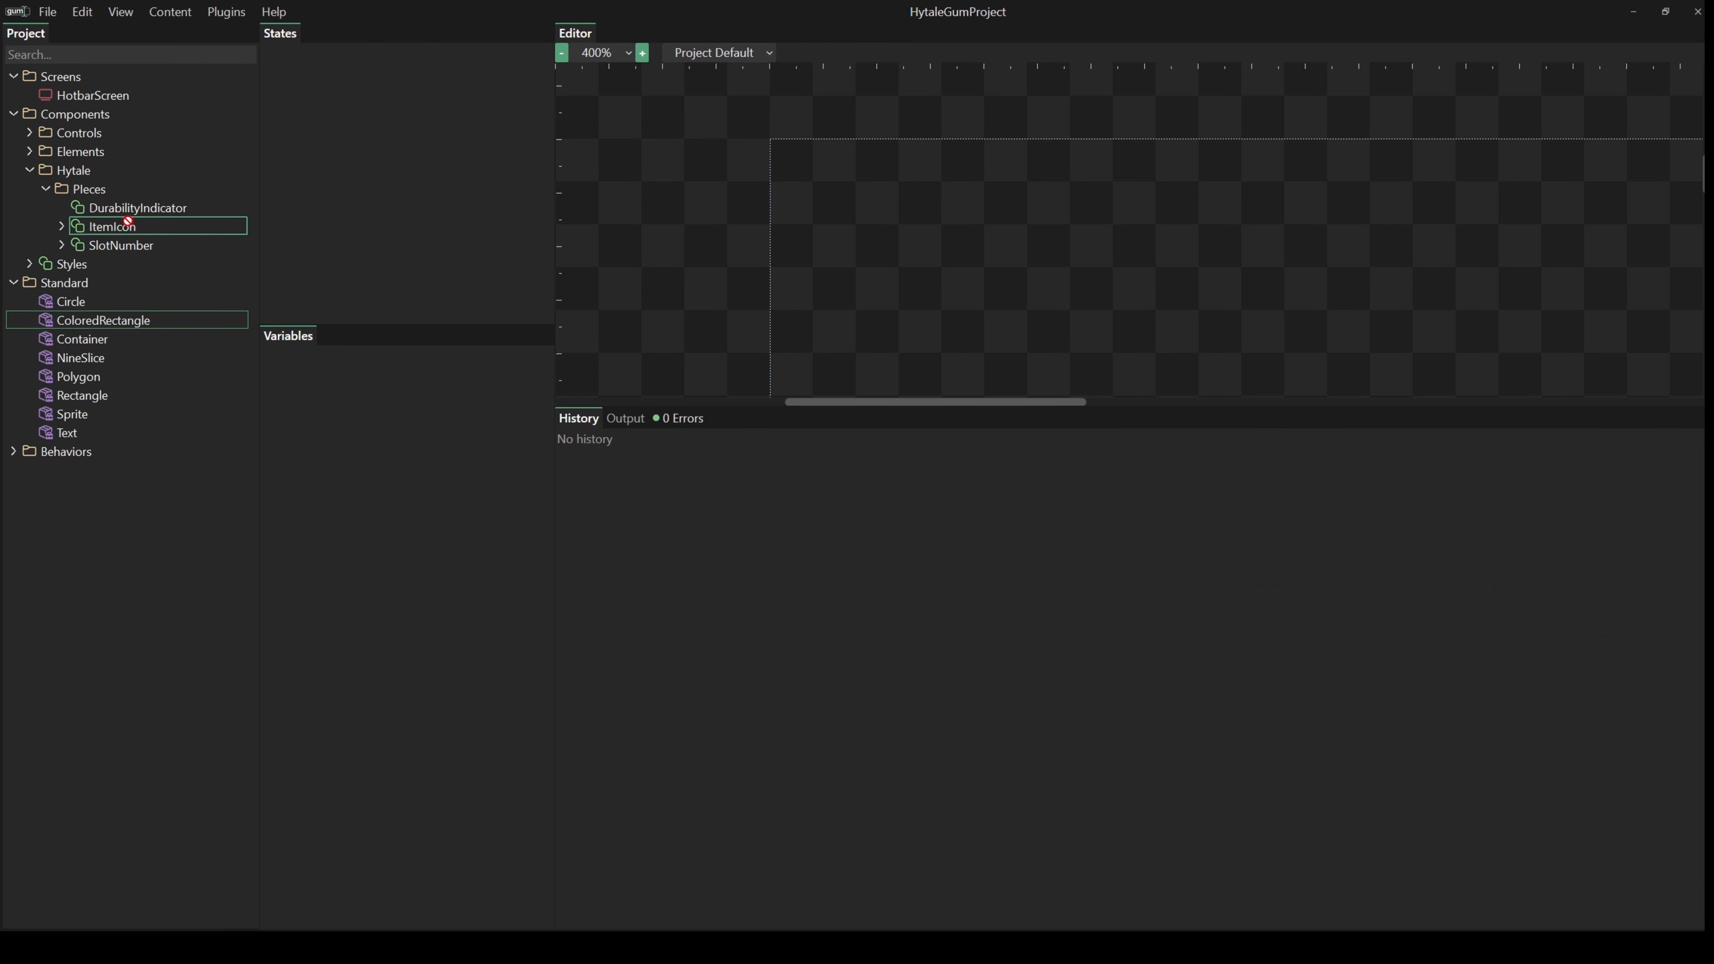
{"action": "left_click_drag", "start_coordinate": [129, 210], "coordinate": [129, 210]}
{"action": "left_click_drag", "start_coordinate": [107, 337], "coordinate": [136, 211]}
- Rename DurabilityIndicator's first colored rectangle to BackgroundBar and the second to ForegroundBar
{"action": "key", "text": "F2"}
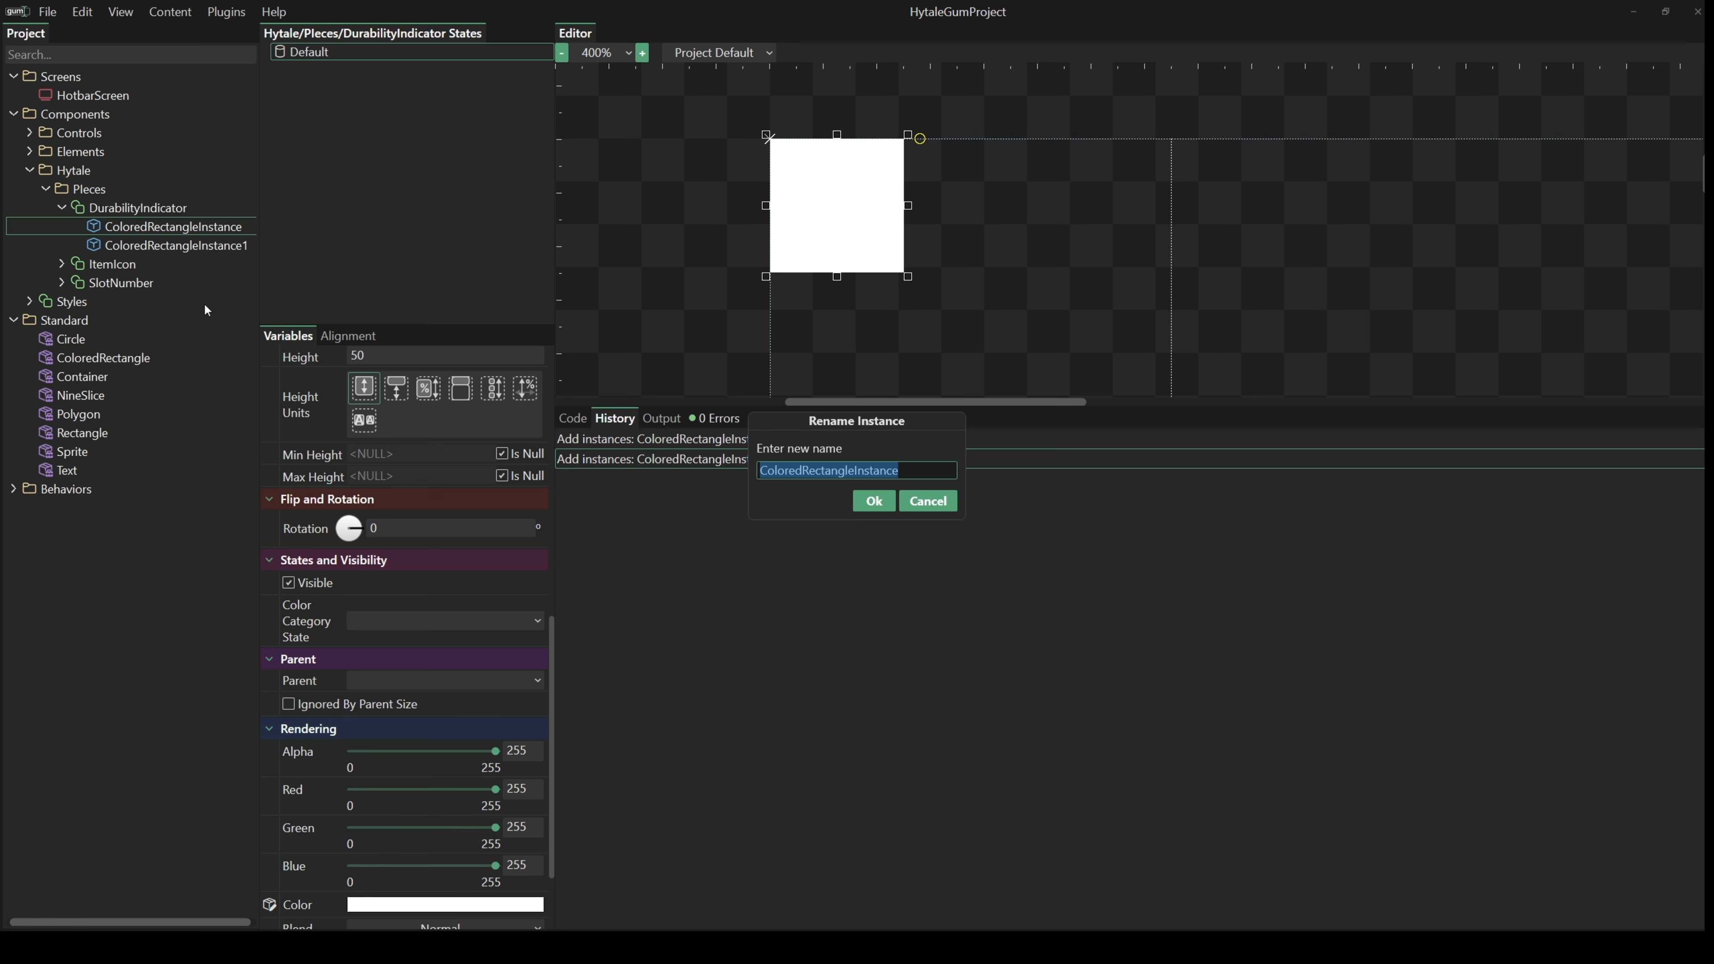
{"action": "type", "text": "BackgroundB"}
{"action": "key", "text": "Return"}
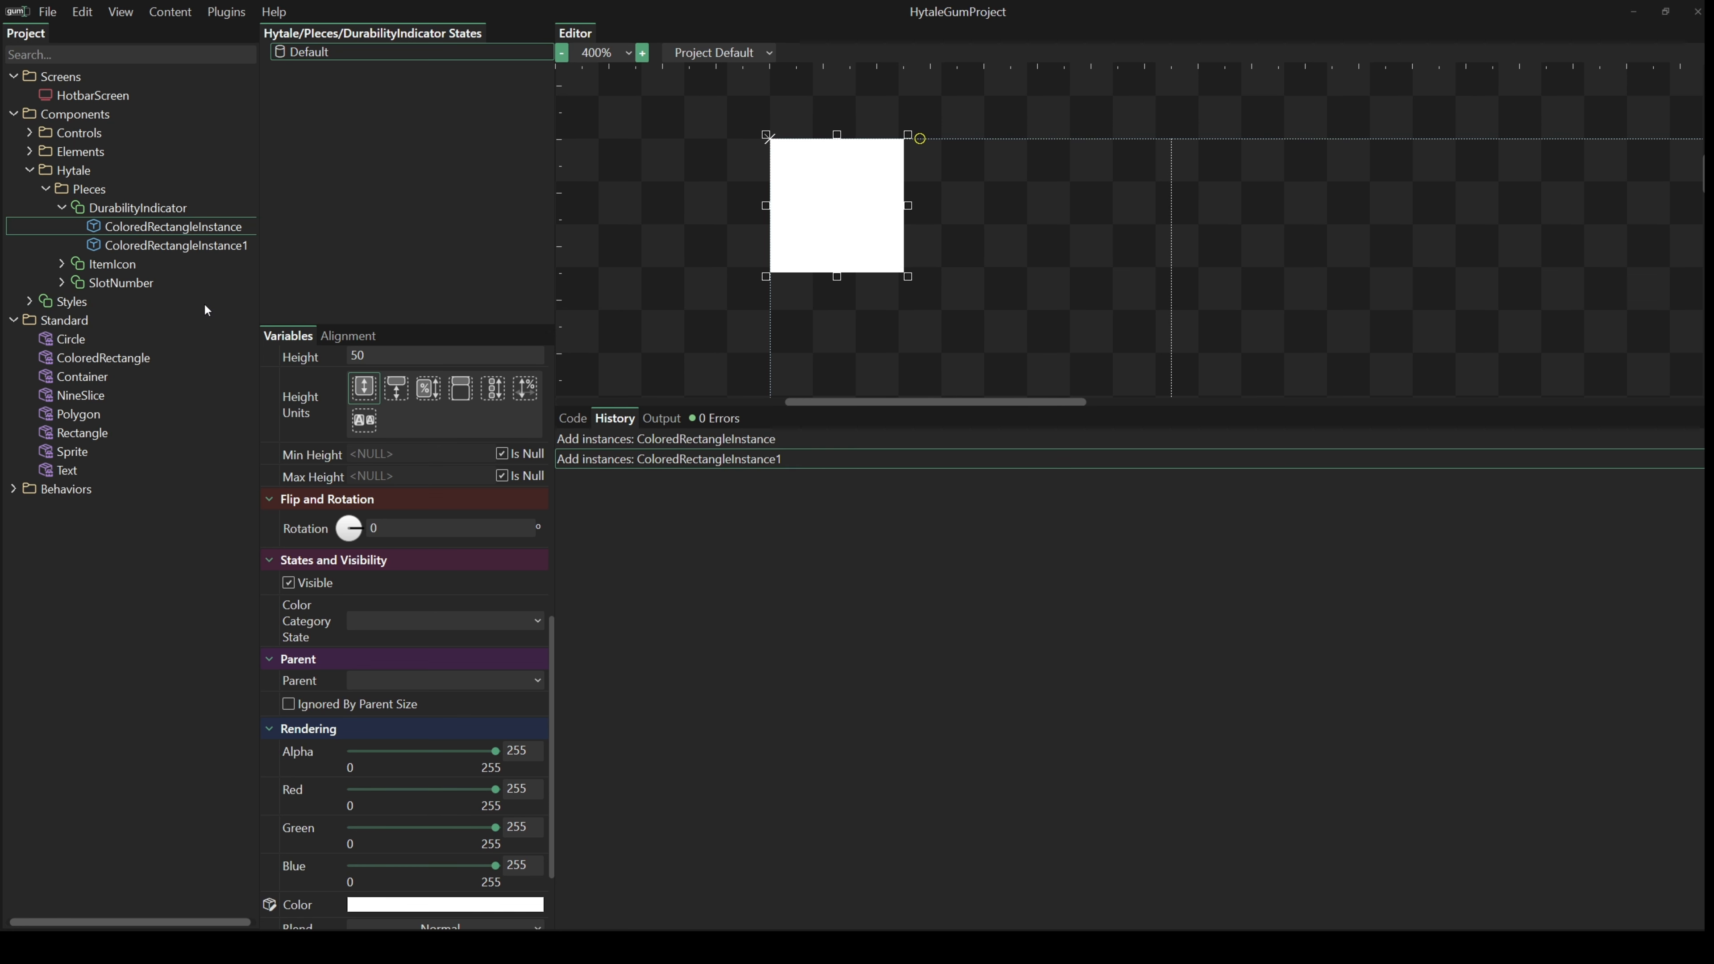
{"action": "left_click", "coordinate": [120, 248]}
{"action": "key", "text": "F2"}
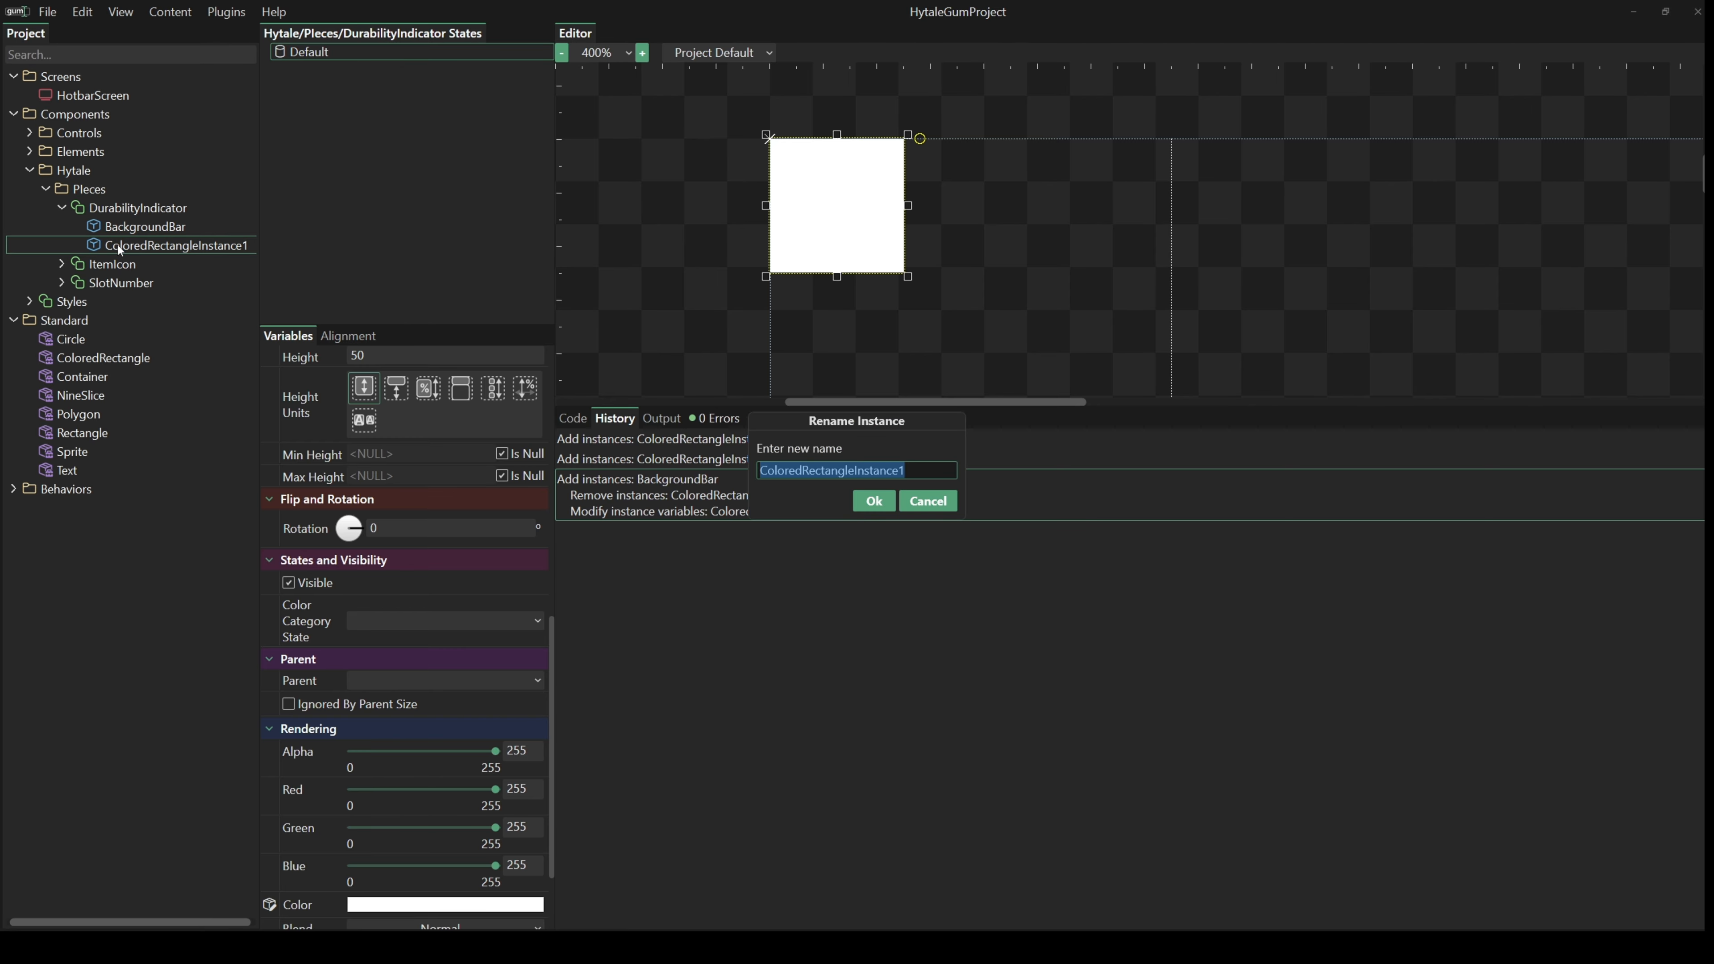
{"action": "type", "text": "ForegroundBar"}
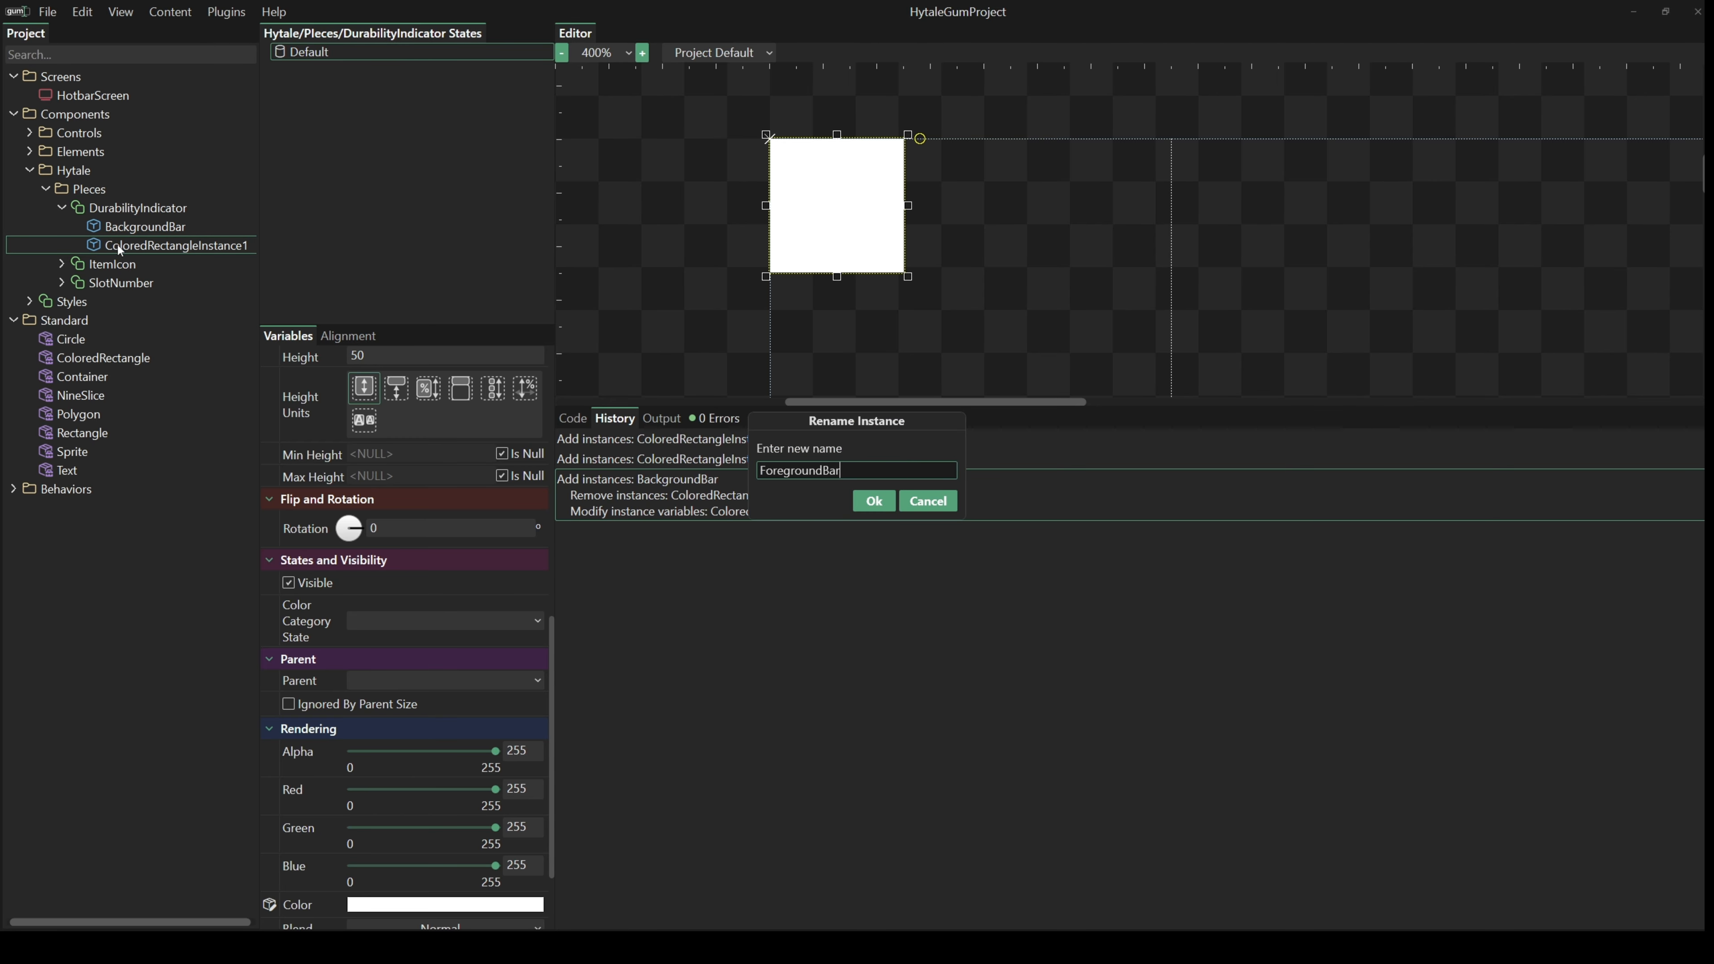
{"action": "key", "text": "Return"}
- Set BackgroundBar's width and height to 100, both in Percentage of Parent units
{"action": "left_click", "coordinate": [160, 227]}
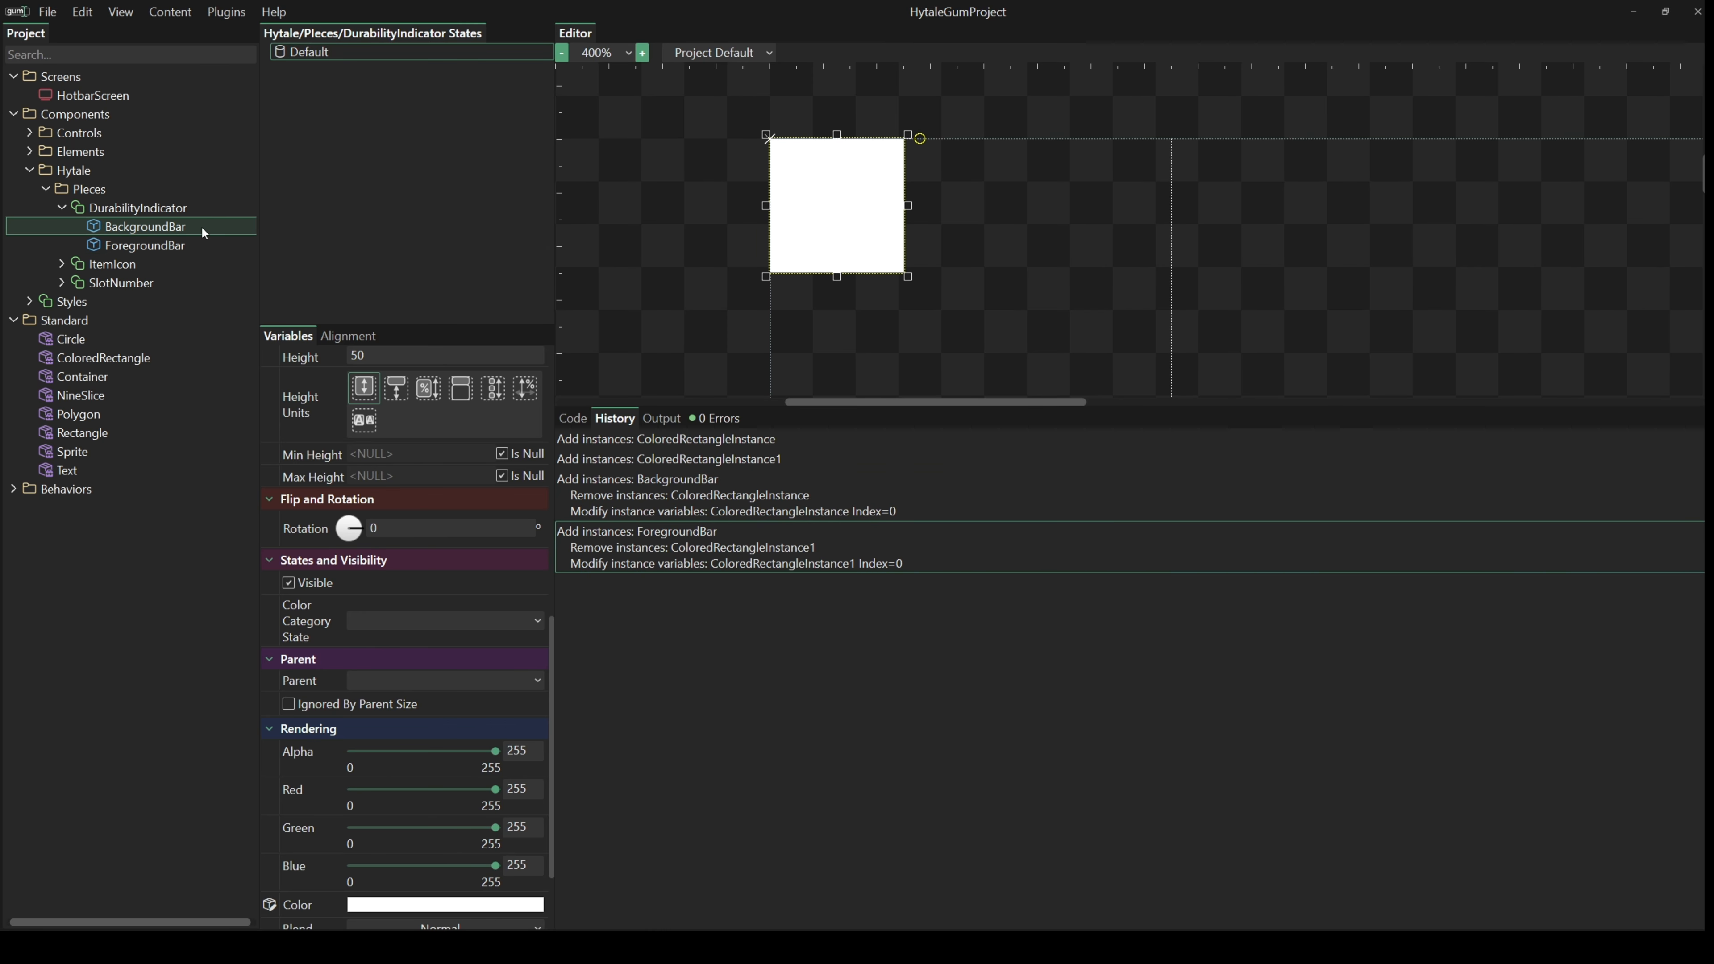
{"action": "scroll", "coordinate": [418, 699], "scroll_direction": "up", "scroll_amount": 4}
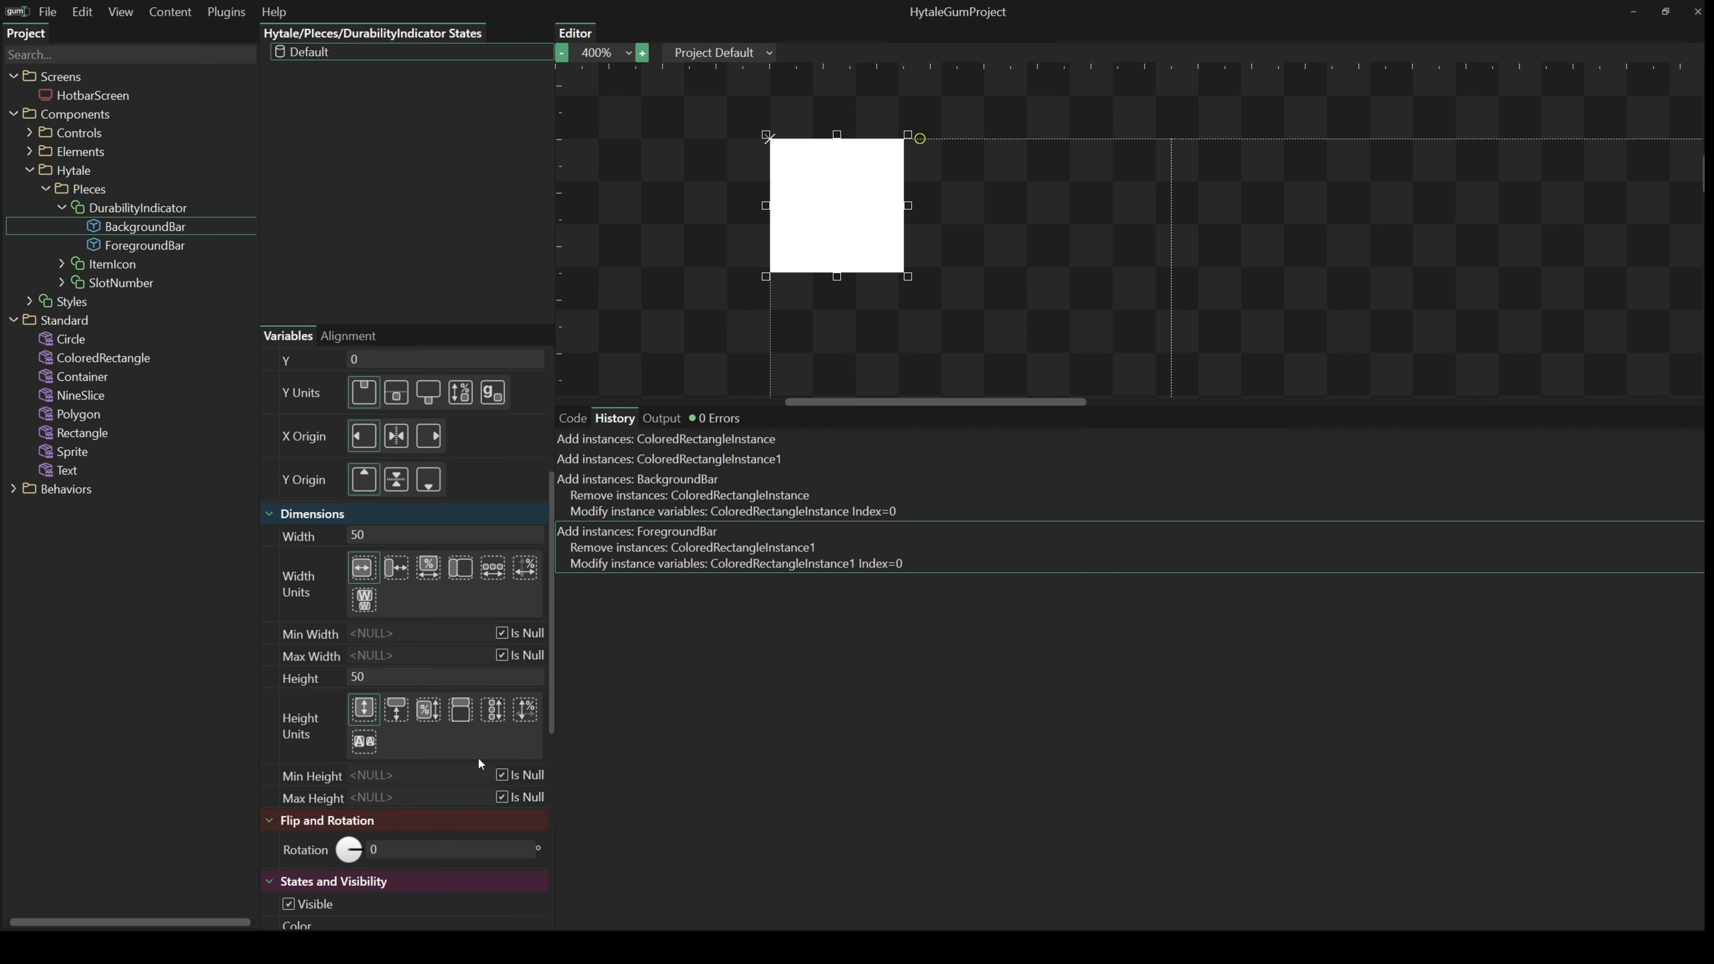
{"action": "double_click", "coordinate": [358, 535]}
{"action": "type", "text": "100"}
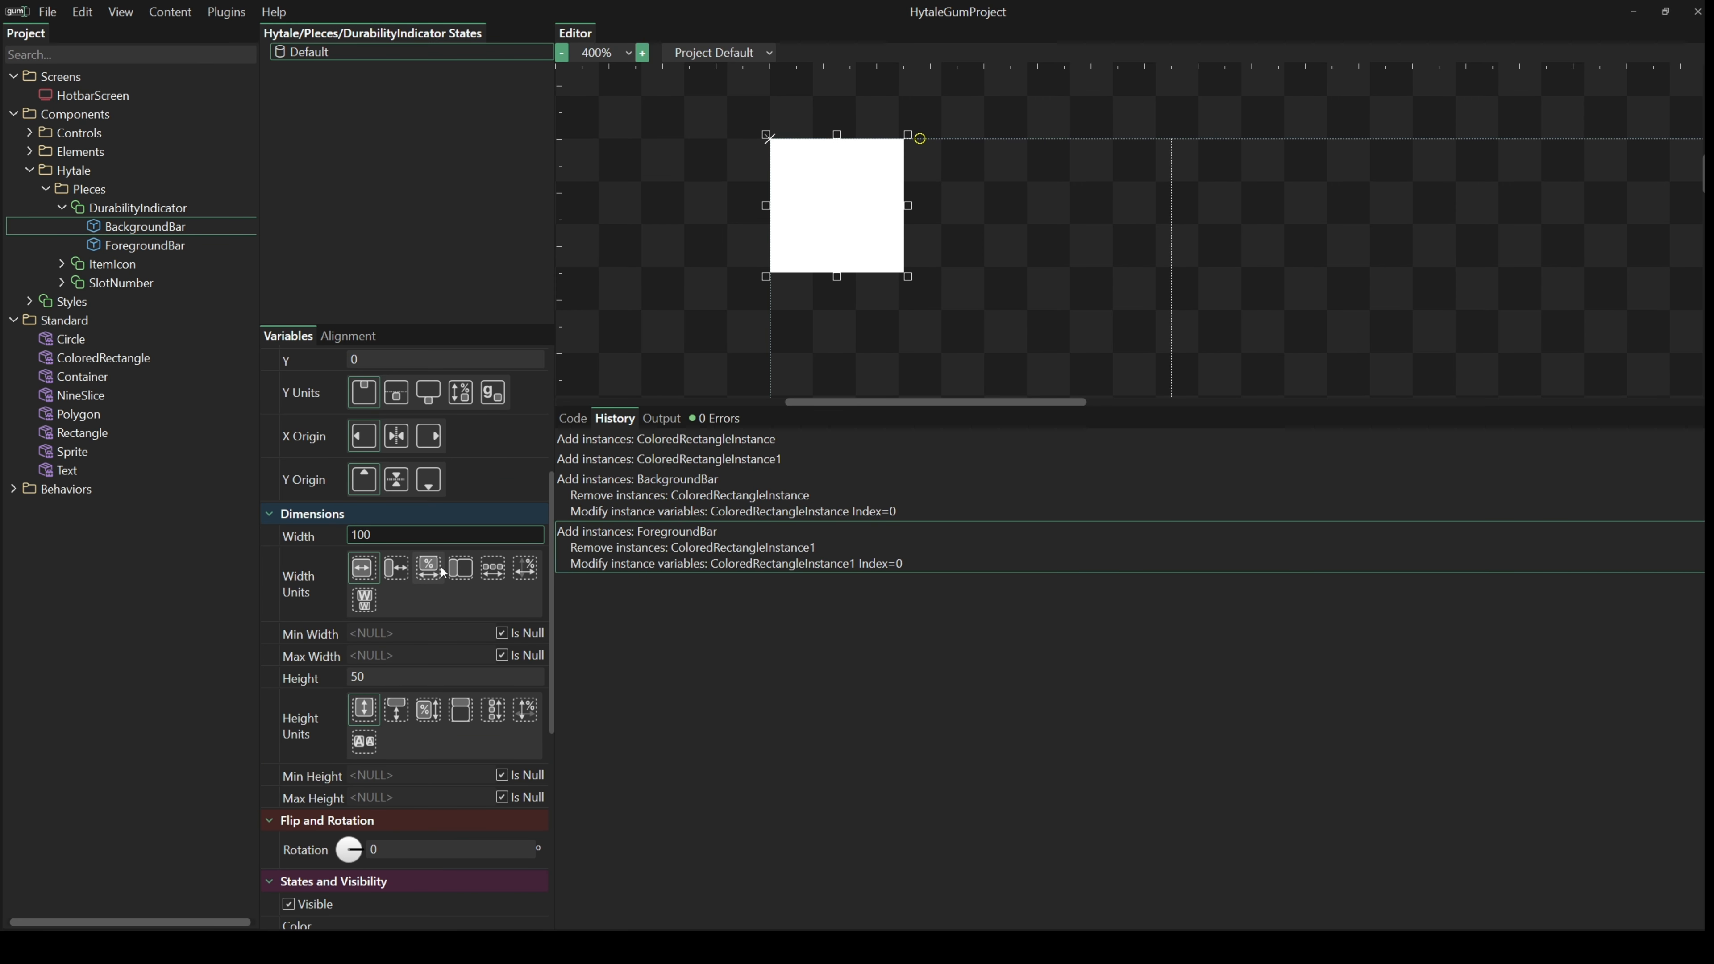
{"action": "left_click", "coordinate": [428, 568]}
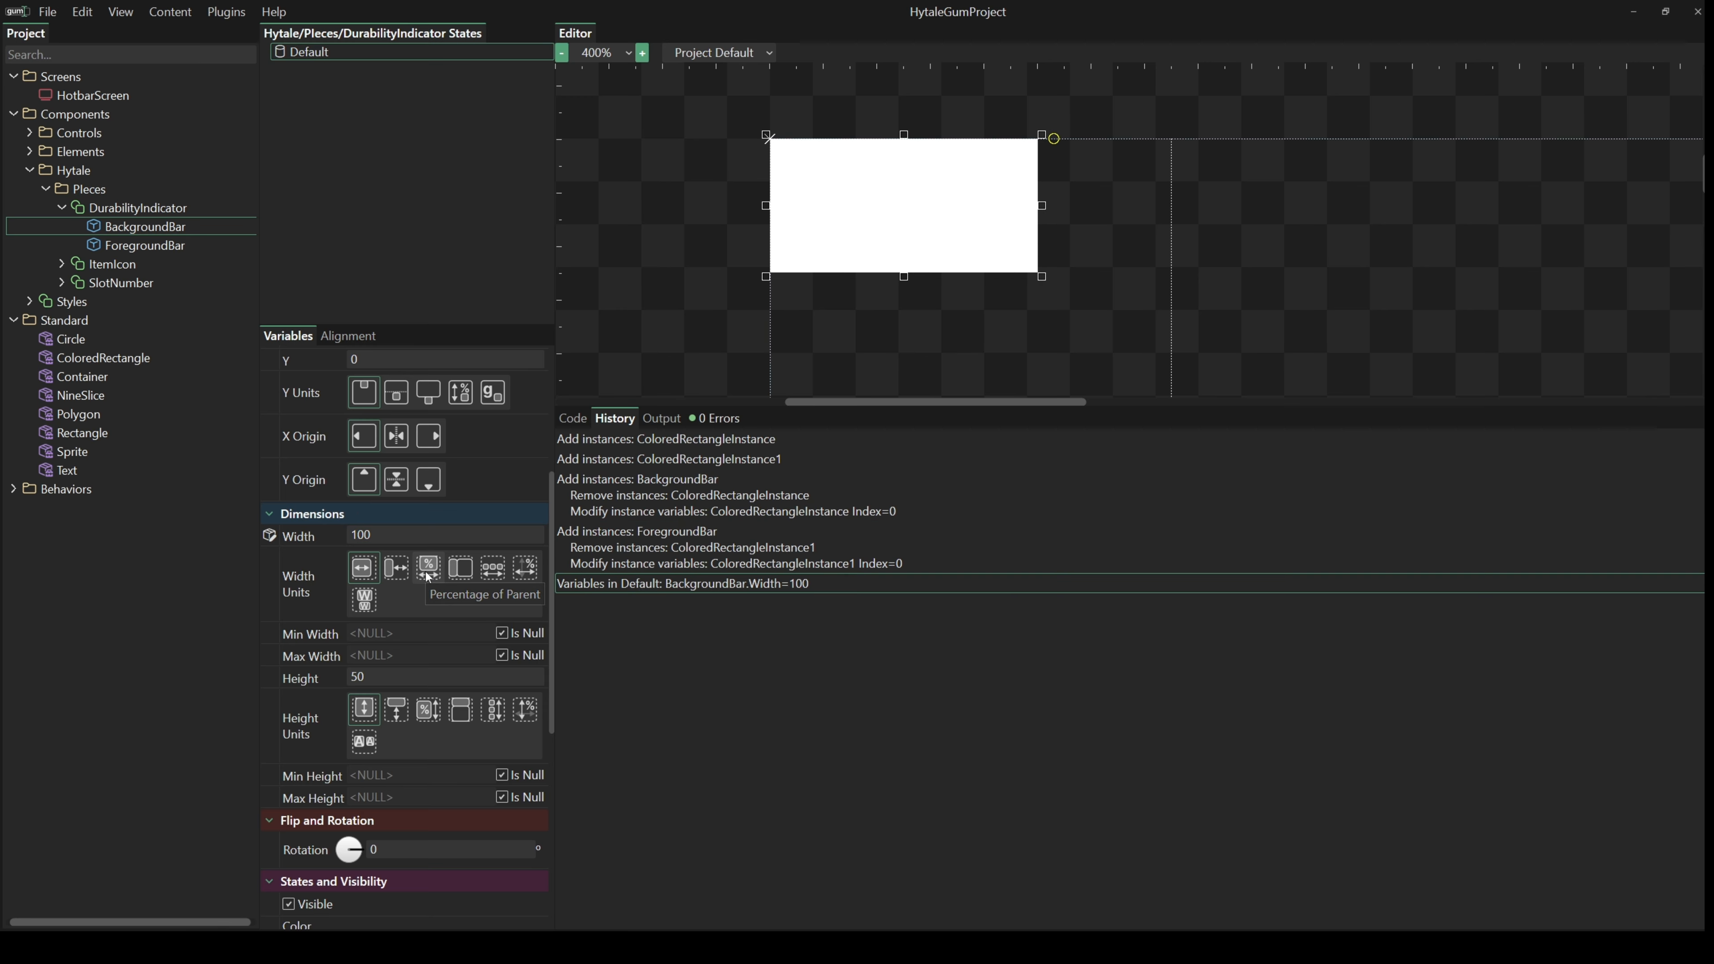
{"action": "double_click", "coordinate": [418, 676]}
{"action": "type", "text": "100"}
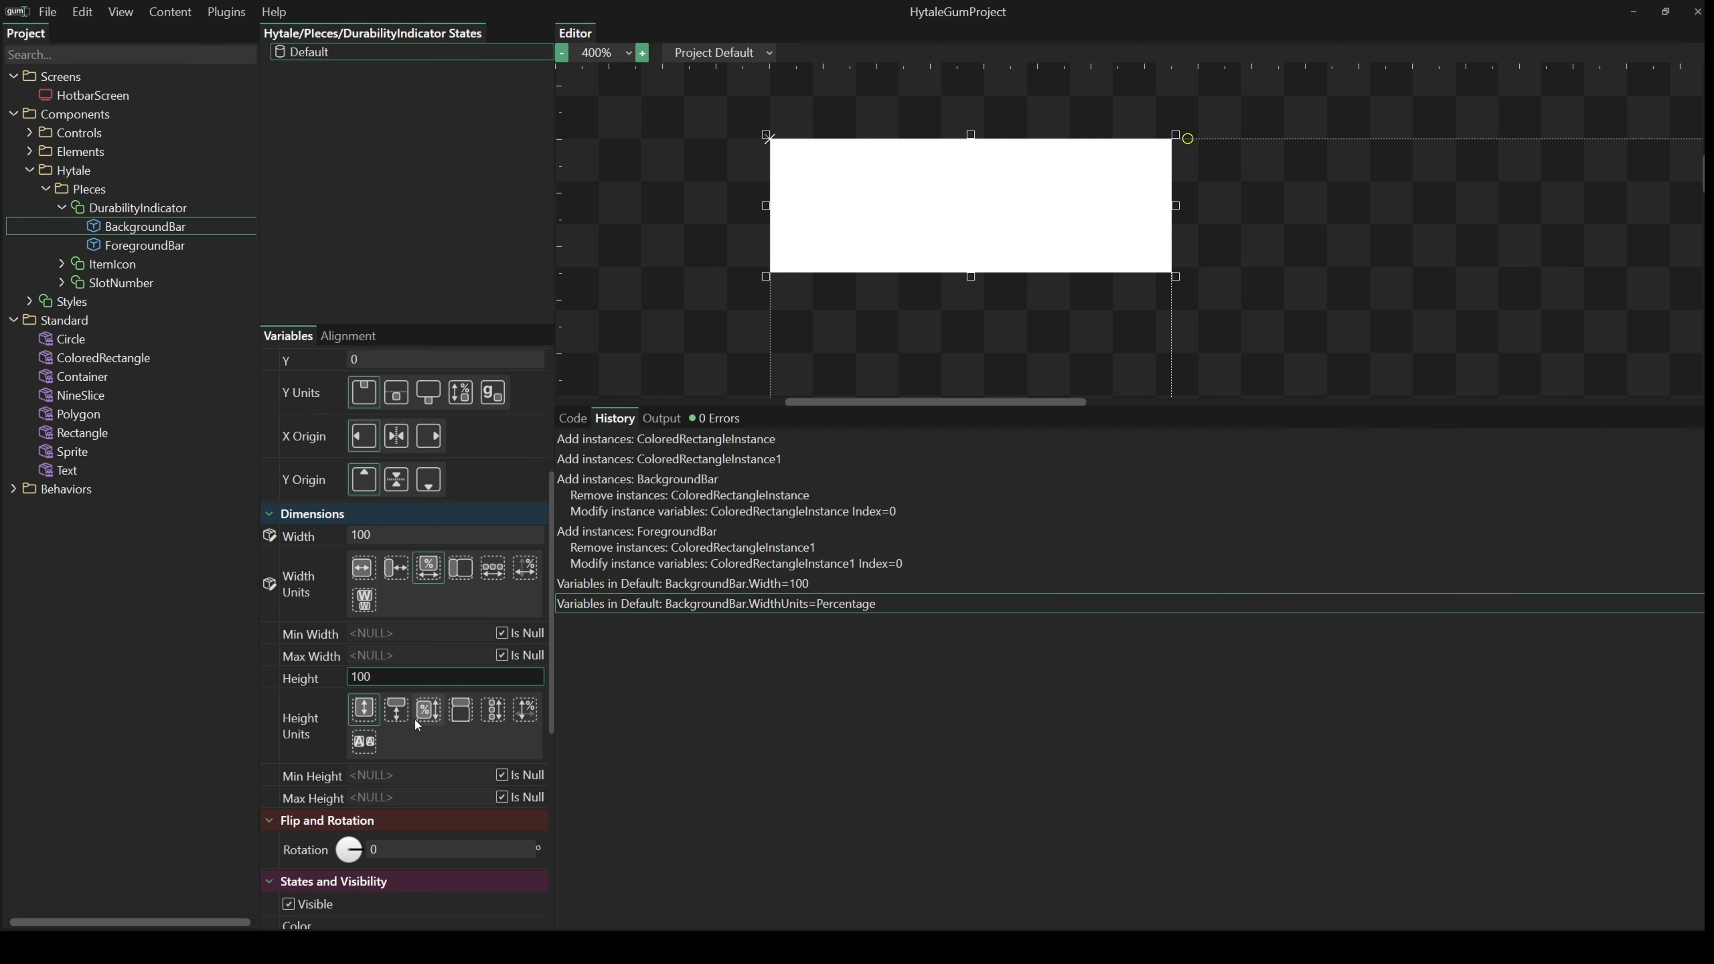
{"action": "left_click", "coordinate": [430, 710]}
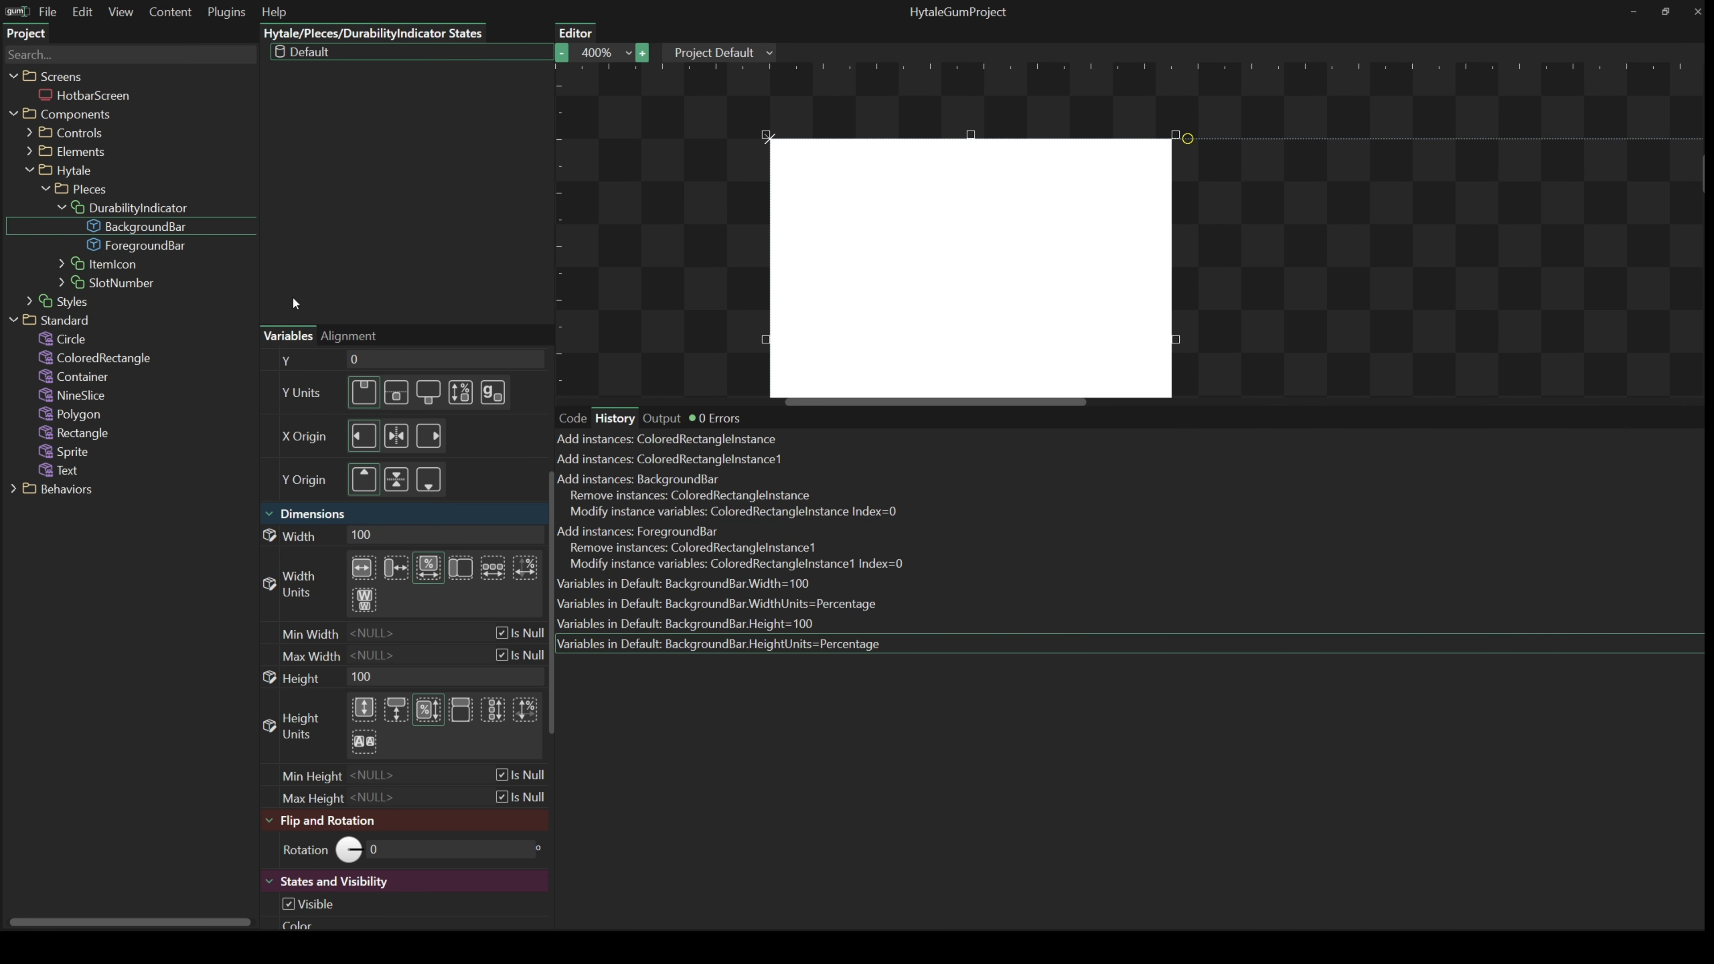
- Set ForegroundBar's width and height to 100, both in Percentage of Parent units
{"action": "left_click", "coordinate": [145, 246]}
{"action": "left_click_drag", "start_coordinate": [372, 533], "coordinate": [297, 532]}
{"action": "type", "text": "100"}
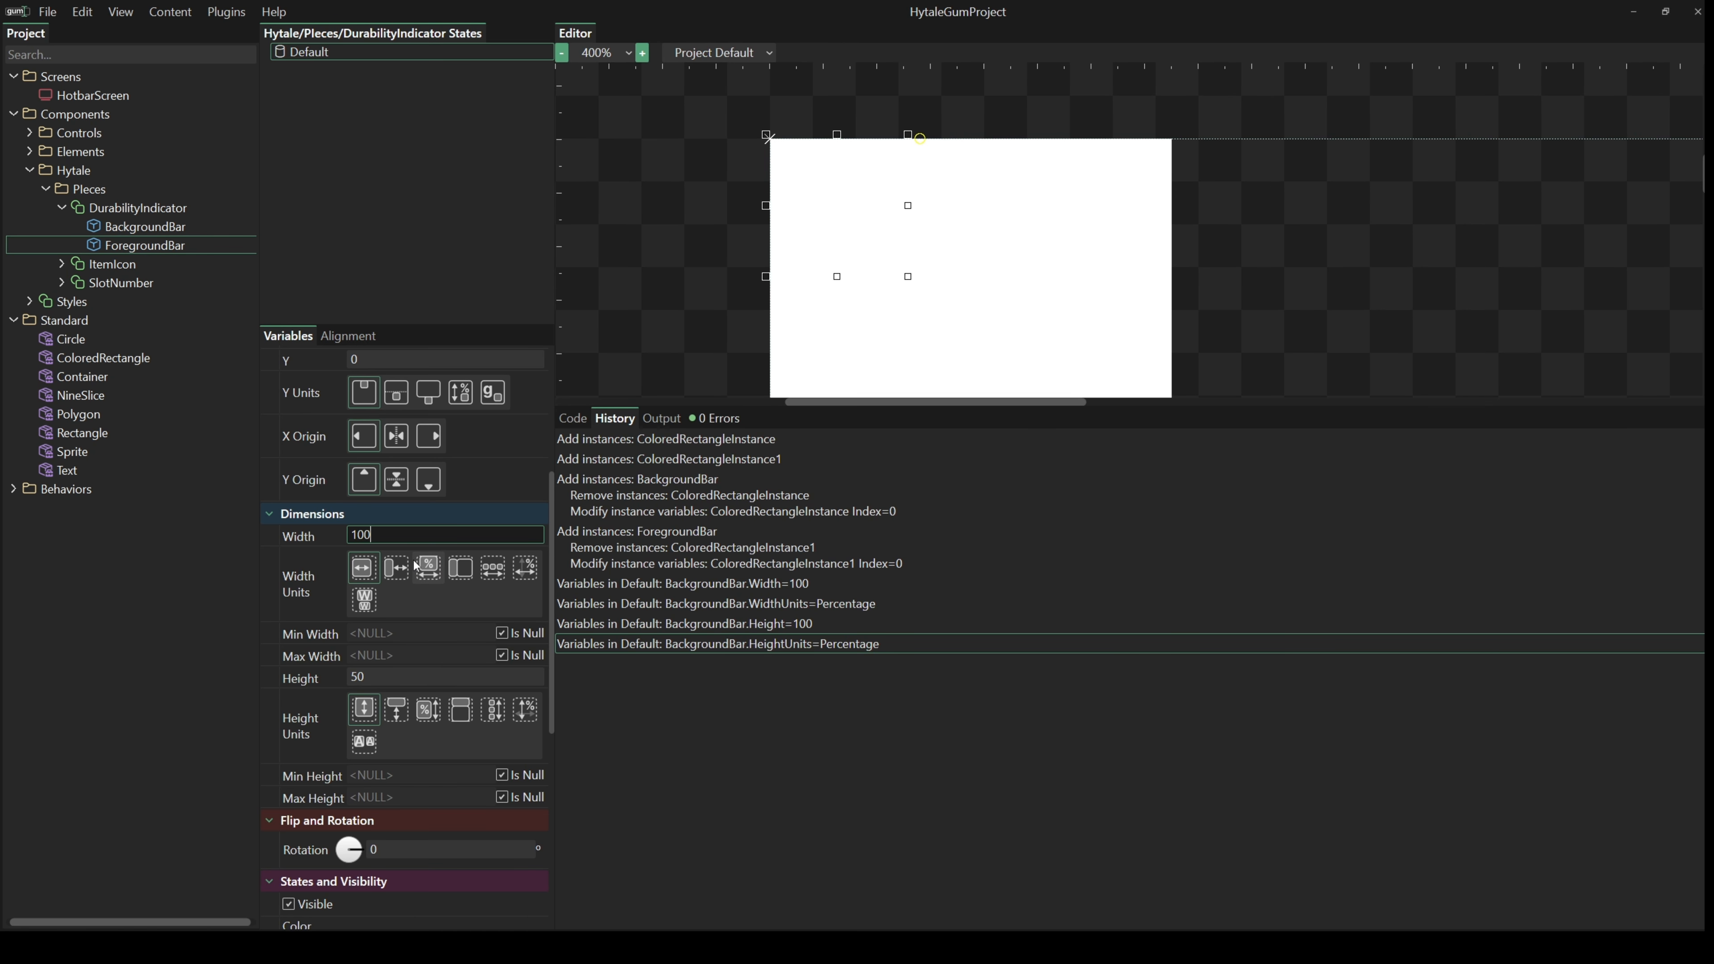
{"action": "left_click", "coordinate": [426, 573]}
{"action": "left_click_drag", "start_coordinate": [376, 677], "coordinate": [264, 665]}
{"action": "type", "text": "100"}
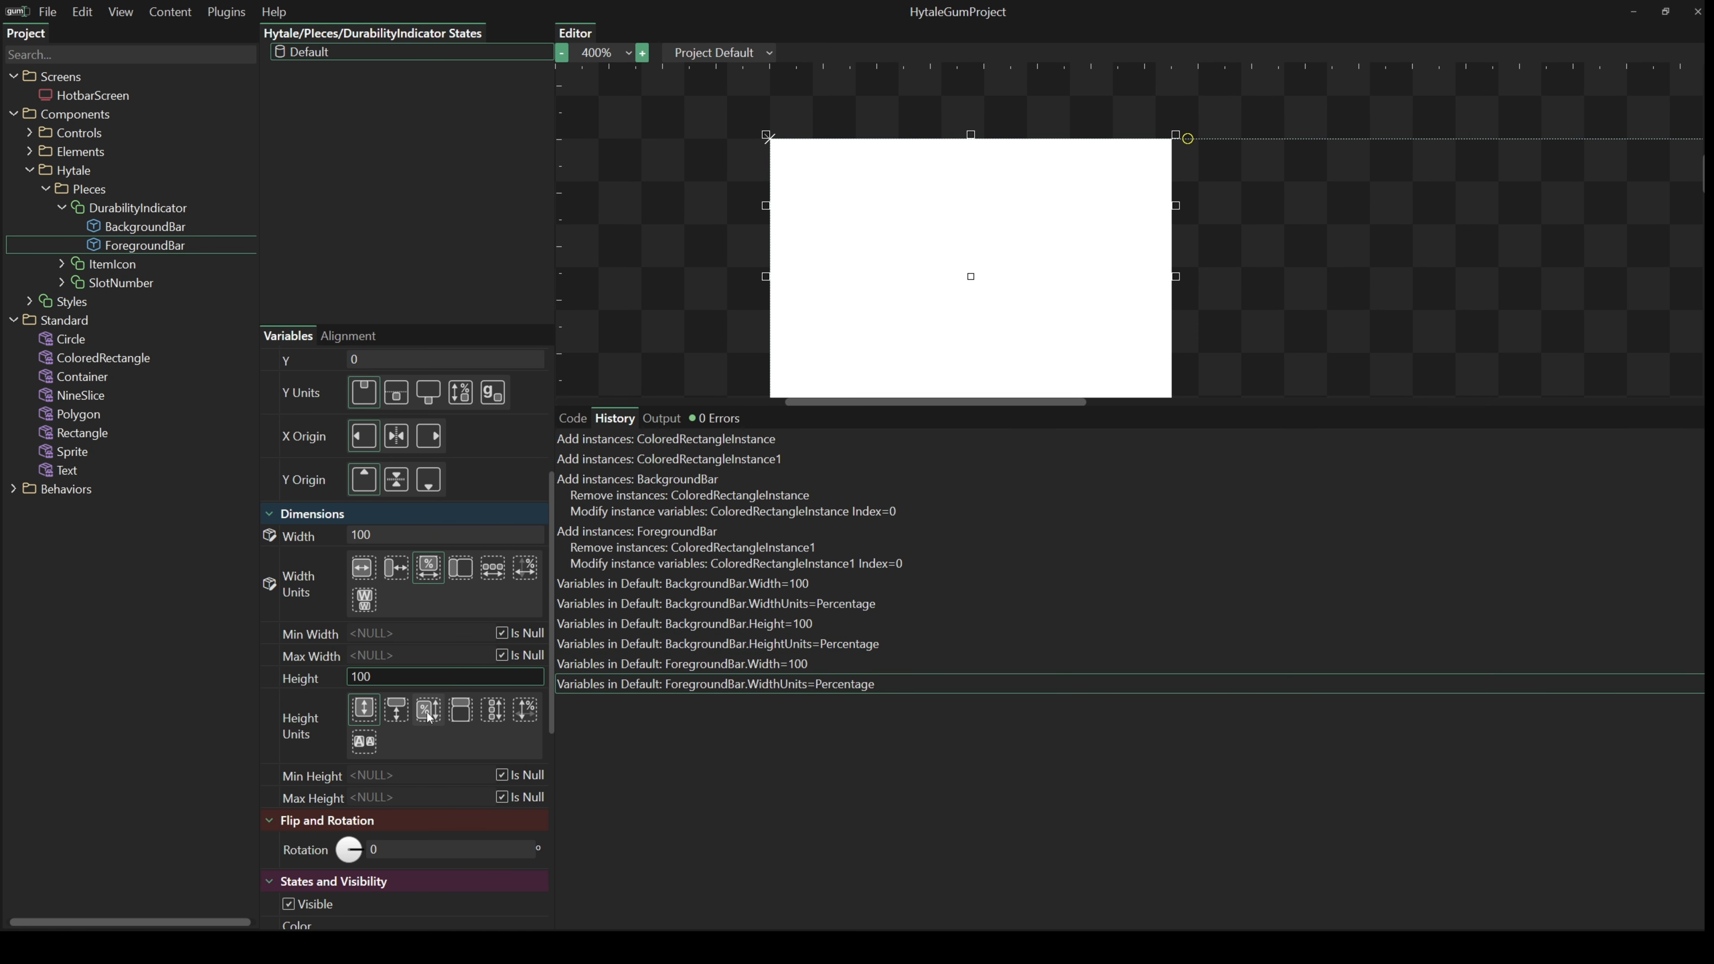
{"action": "left_click", "coordinate": [428, 715]}
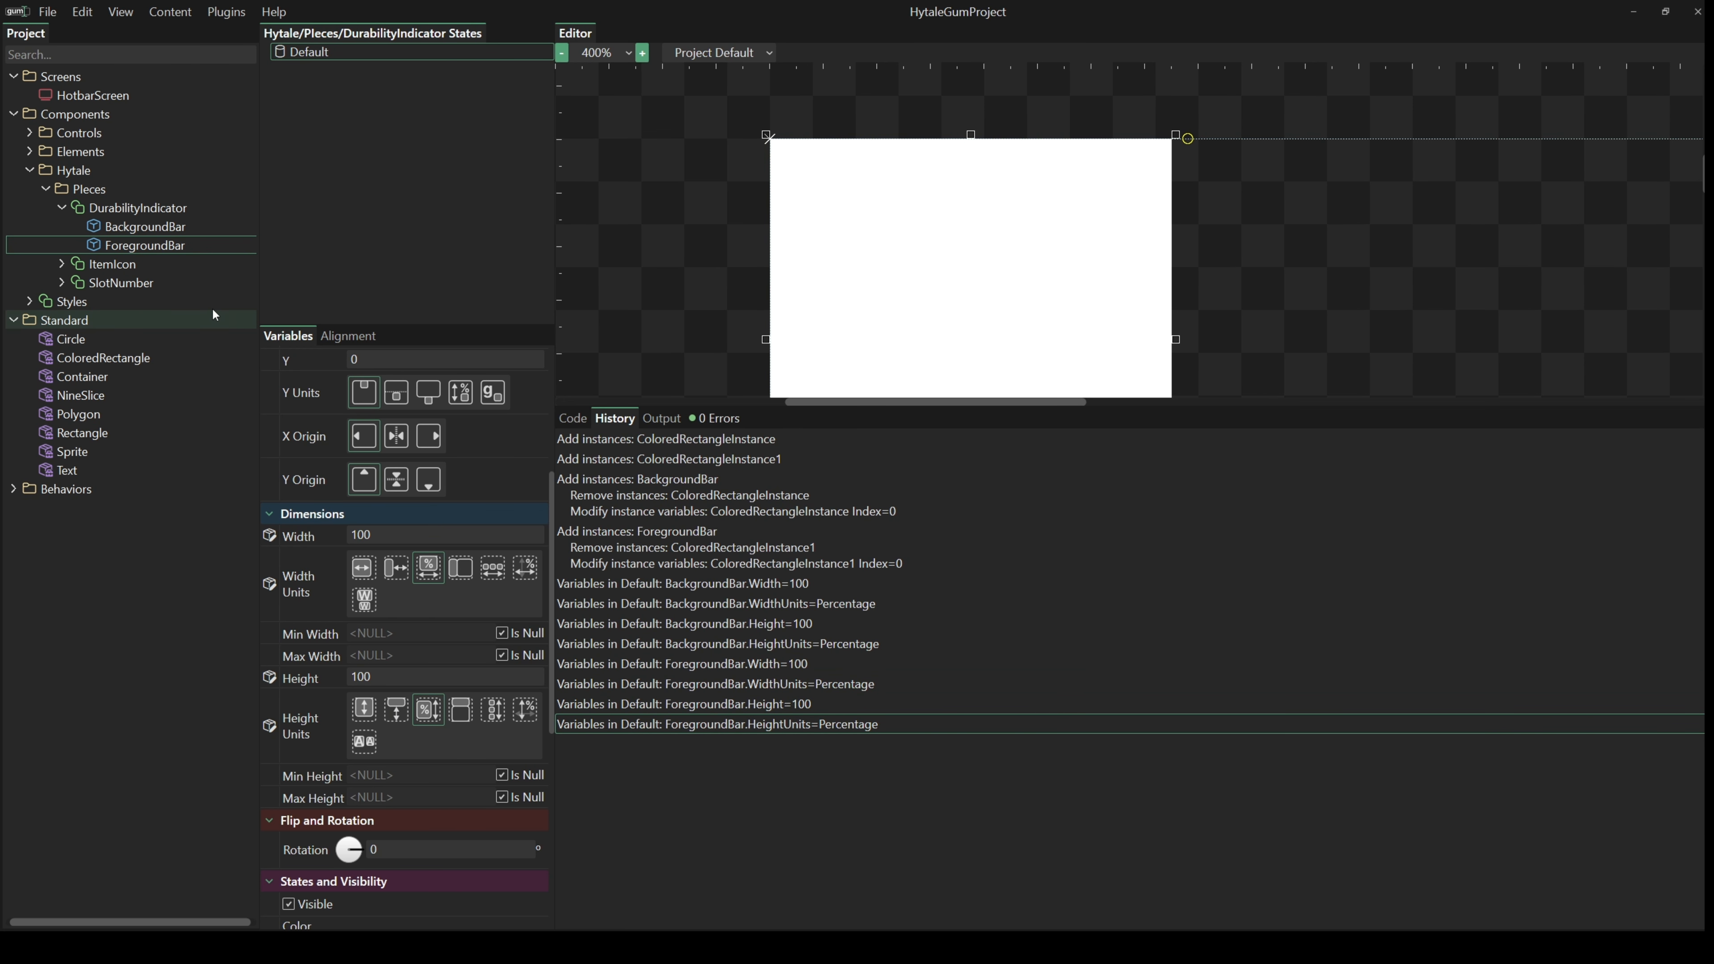
- Set the DurabilityIndicator component's width to 76 and its height to 2
{"action": "left_click", "coordinate": [168, 208]}
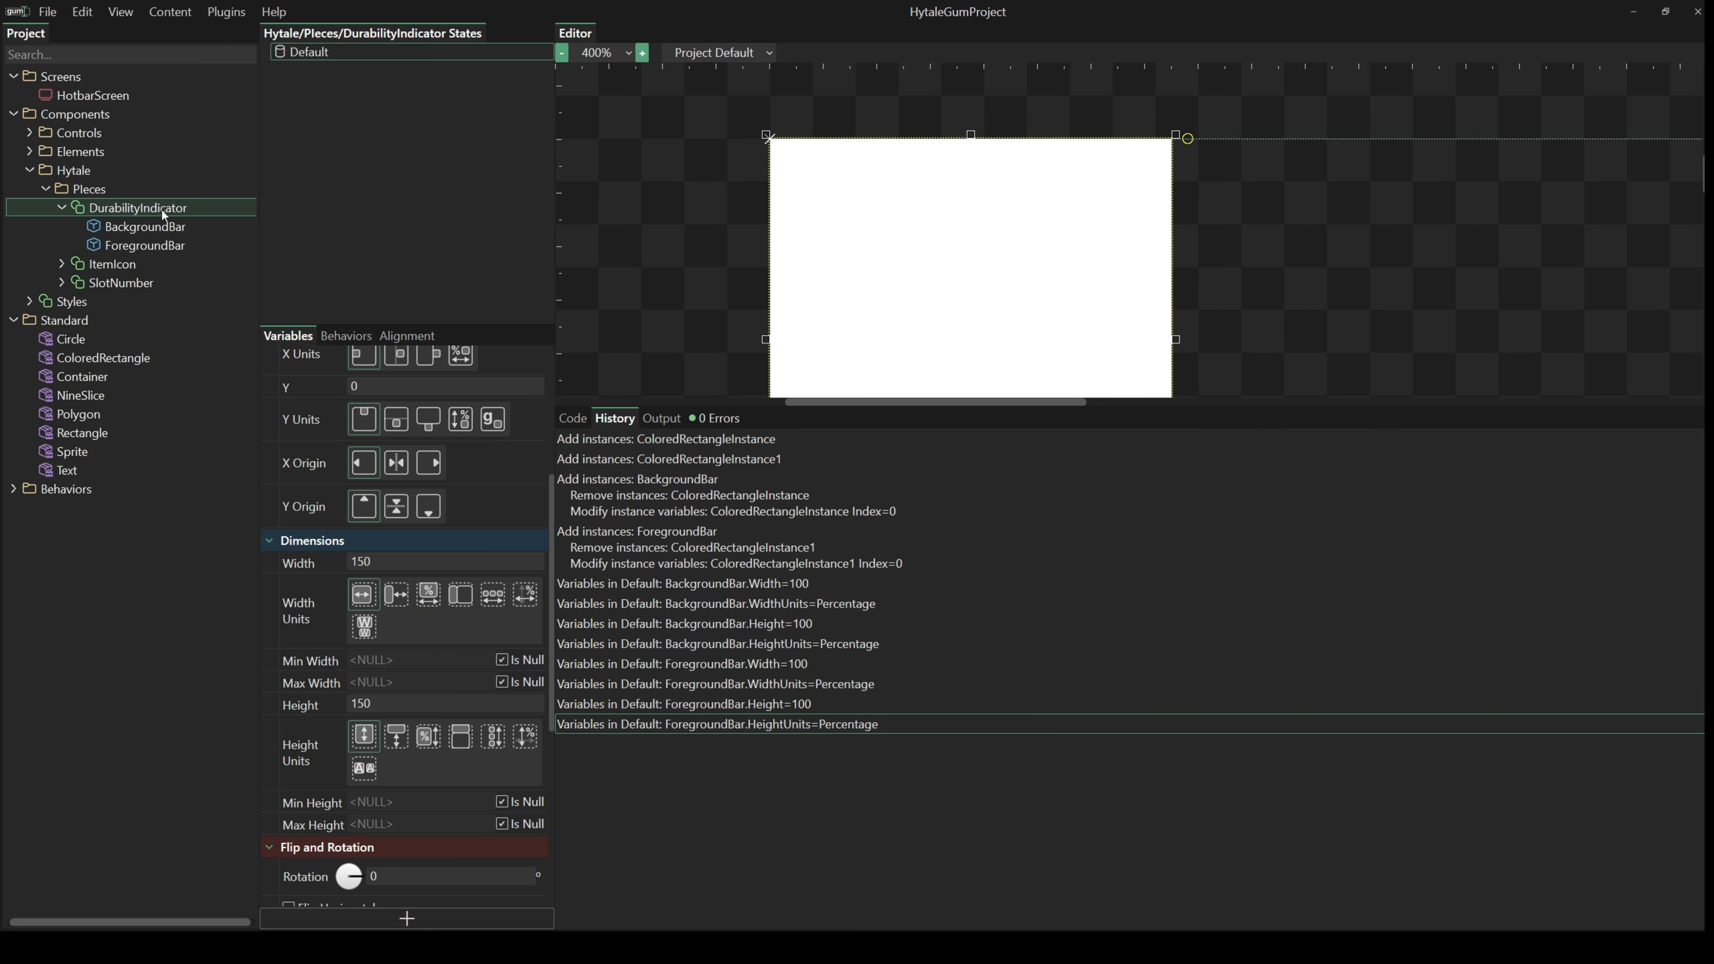
{"action": "left_click", "coordinate": [383, 566]}
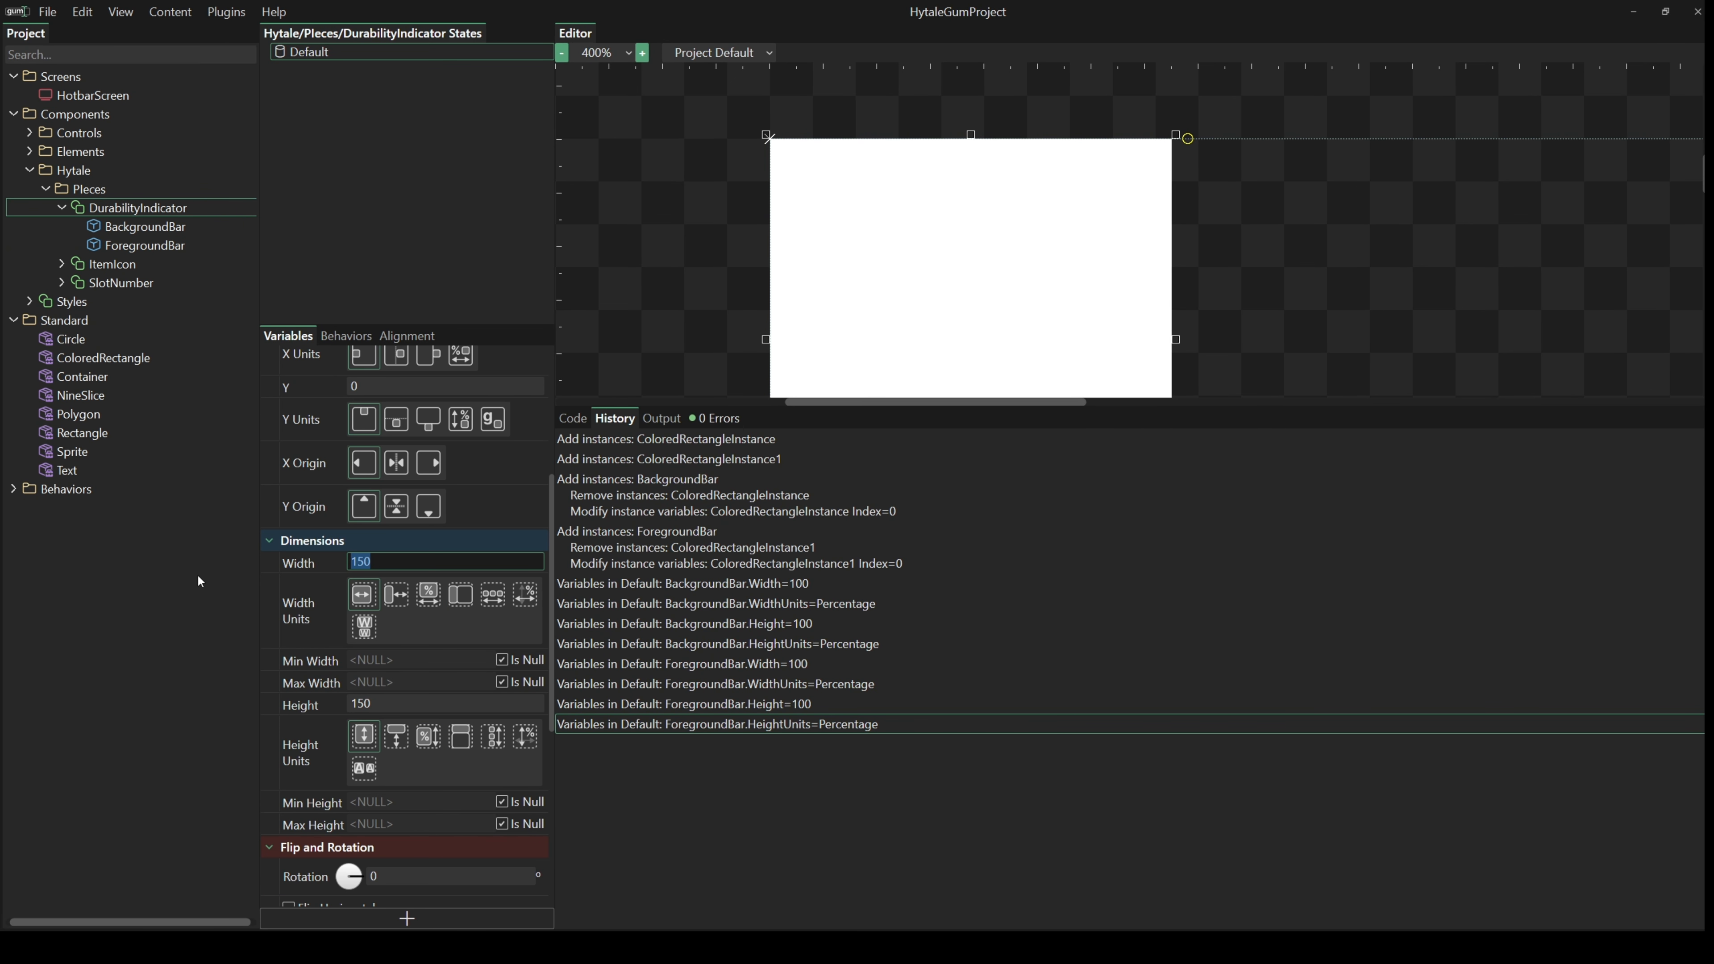
{"action": "type", "text": "76"}
{"action": "left_click", "coordinate": [361, 704]}
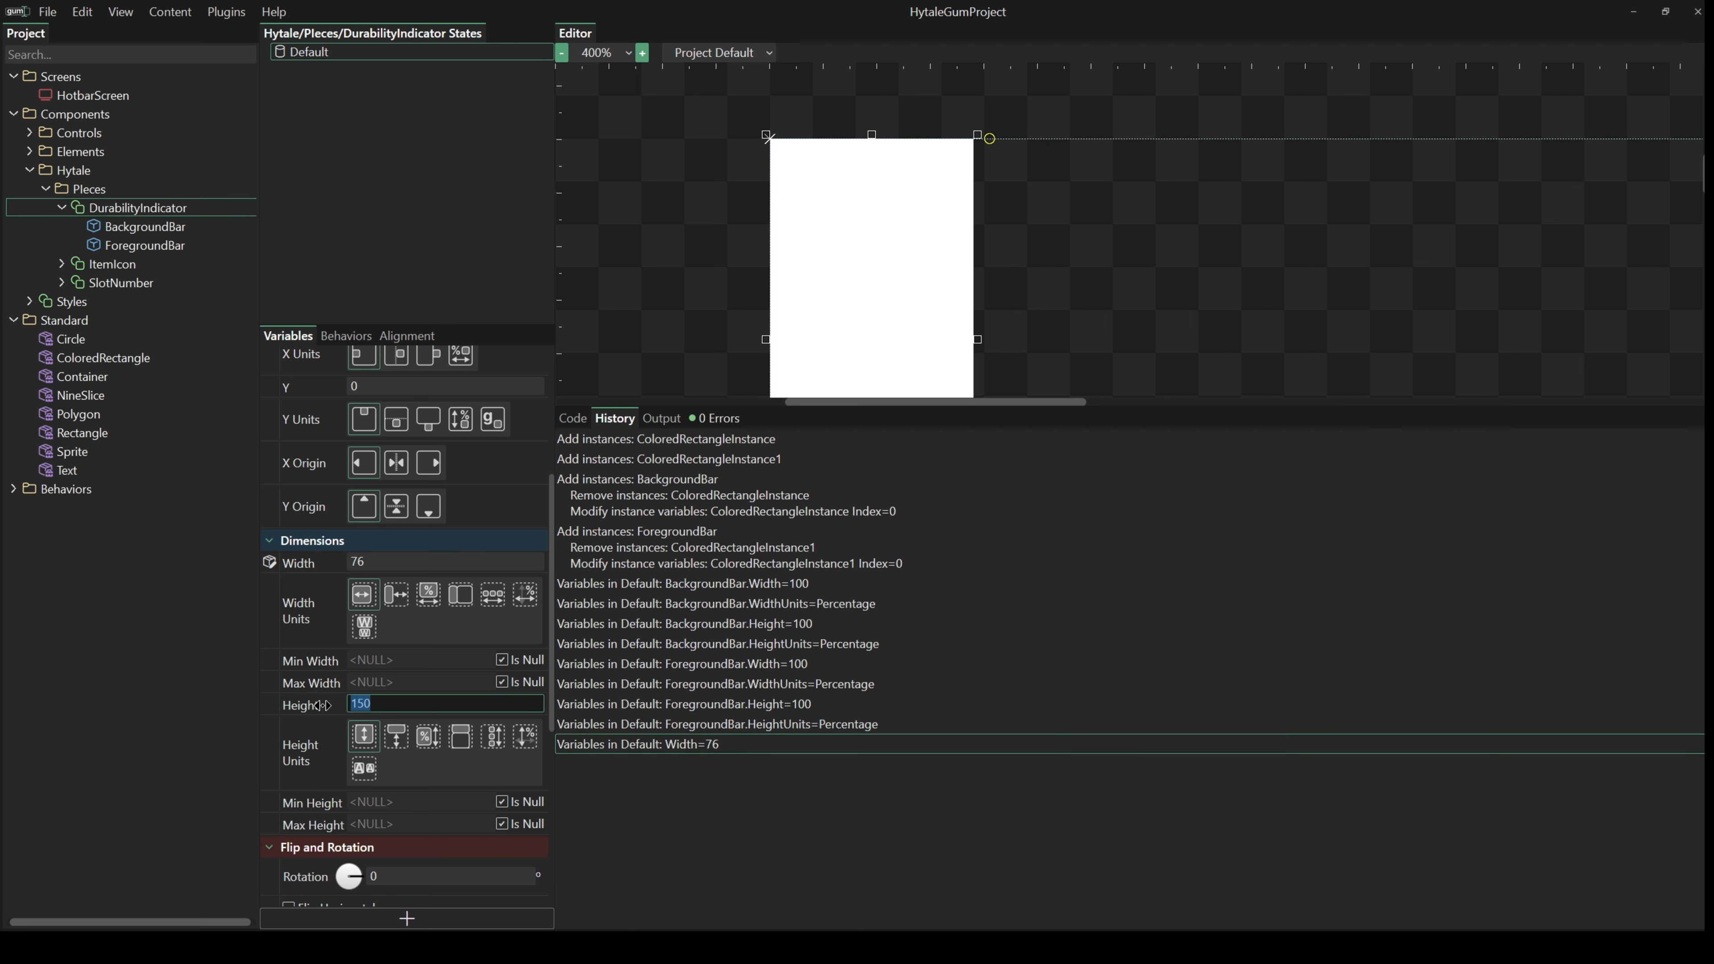
{"action": "type", "text": "2"}
{"action": "left_click", "coordinate": [390, 563]}
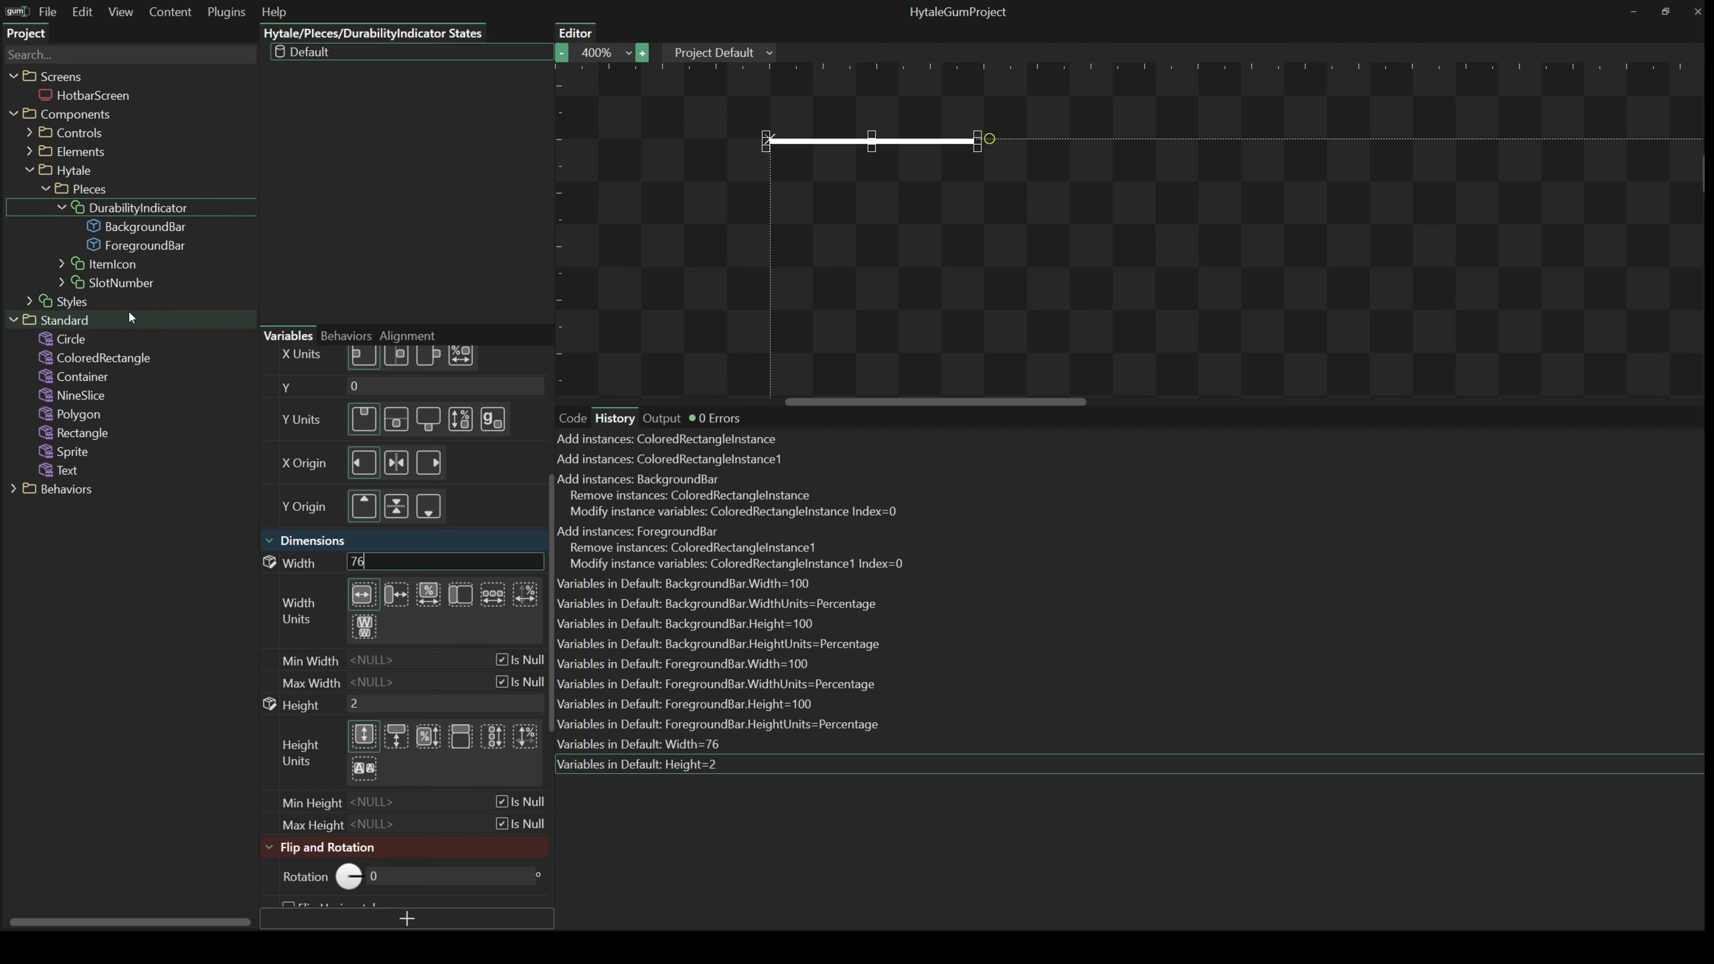
- Set BackgroundBar's color to black (Red 0, Green 0, Blue 0)
{"action": "left_click", "coordinate": [139, 227]}
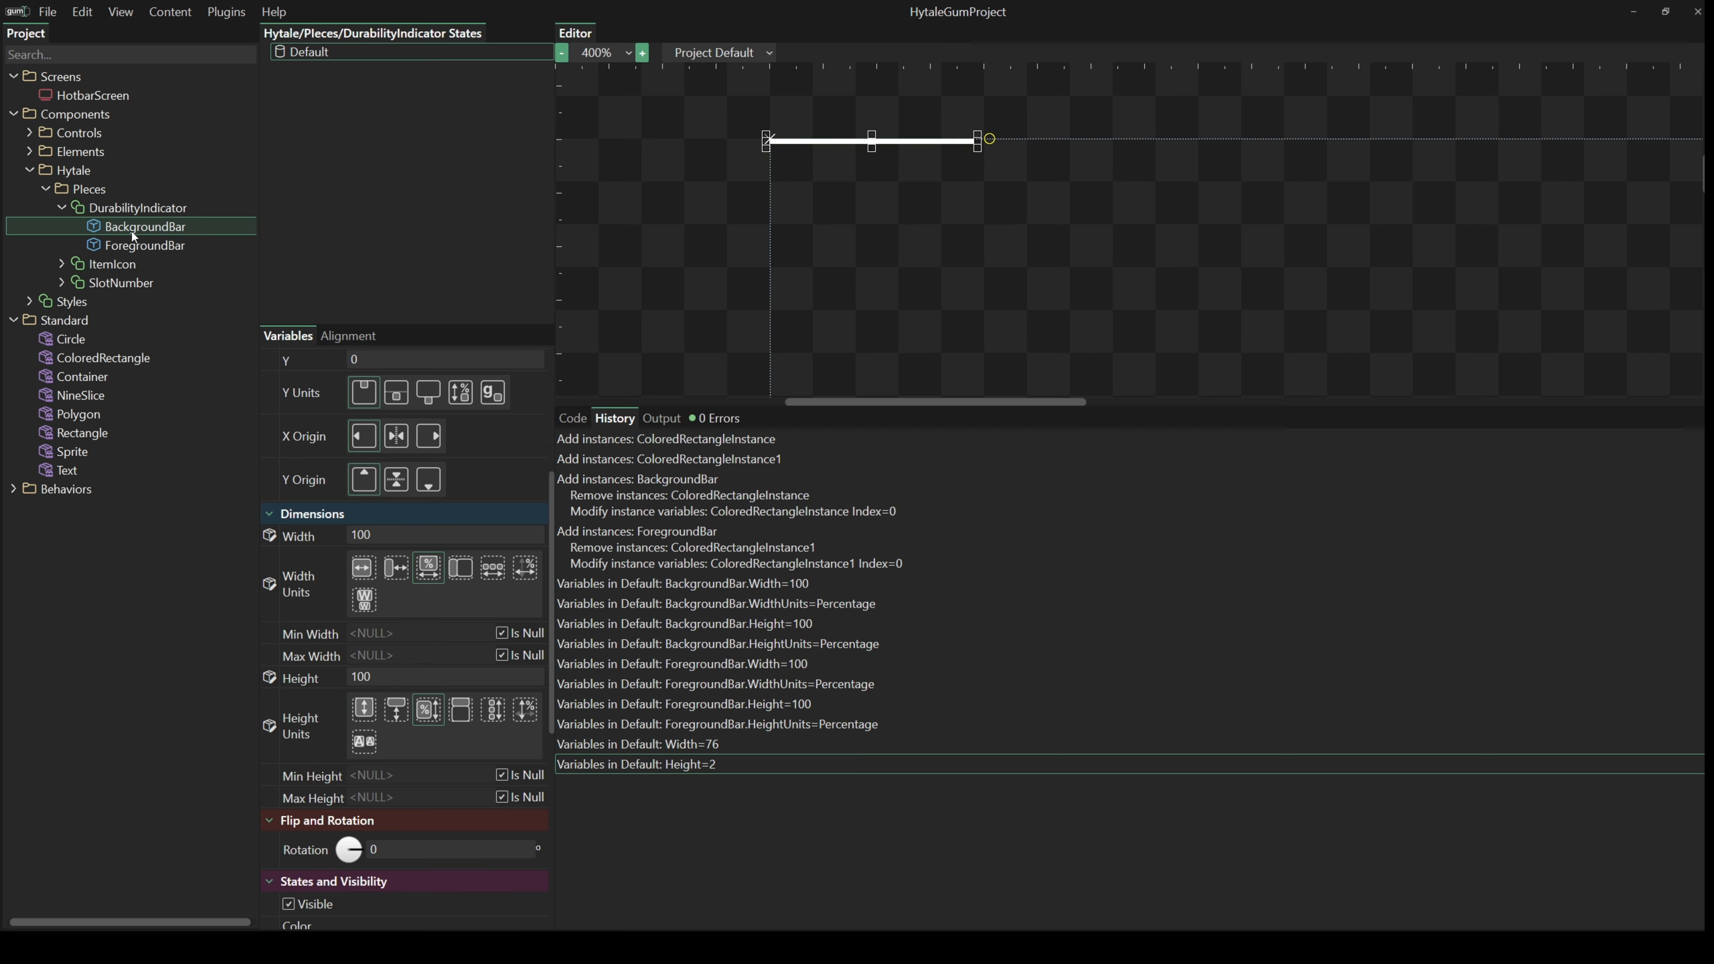
{"action": "scroll", "coordinate": [452, 695], "scroll_direction": "down", "scroll_amount": 8}
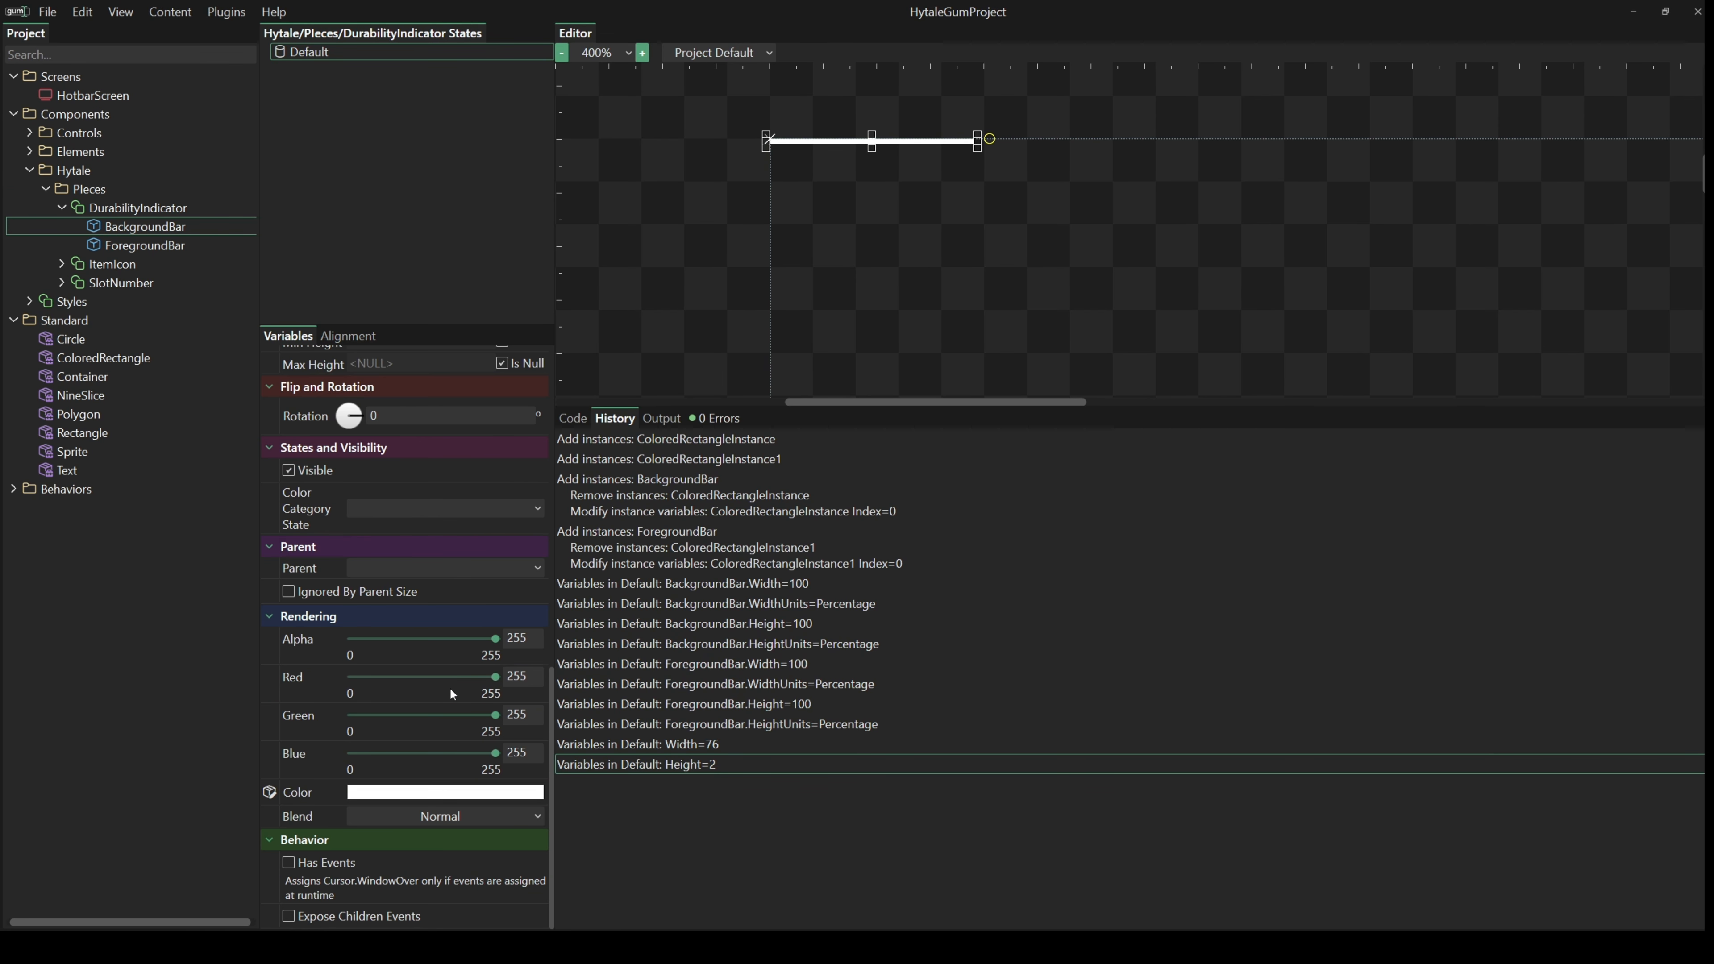
{"action": "left_click", "coordinate": [438, 791]}
{"action": "left_click", "coordinate": [360, 689]}
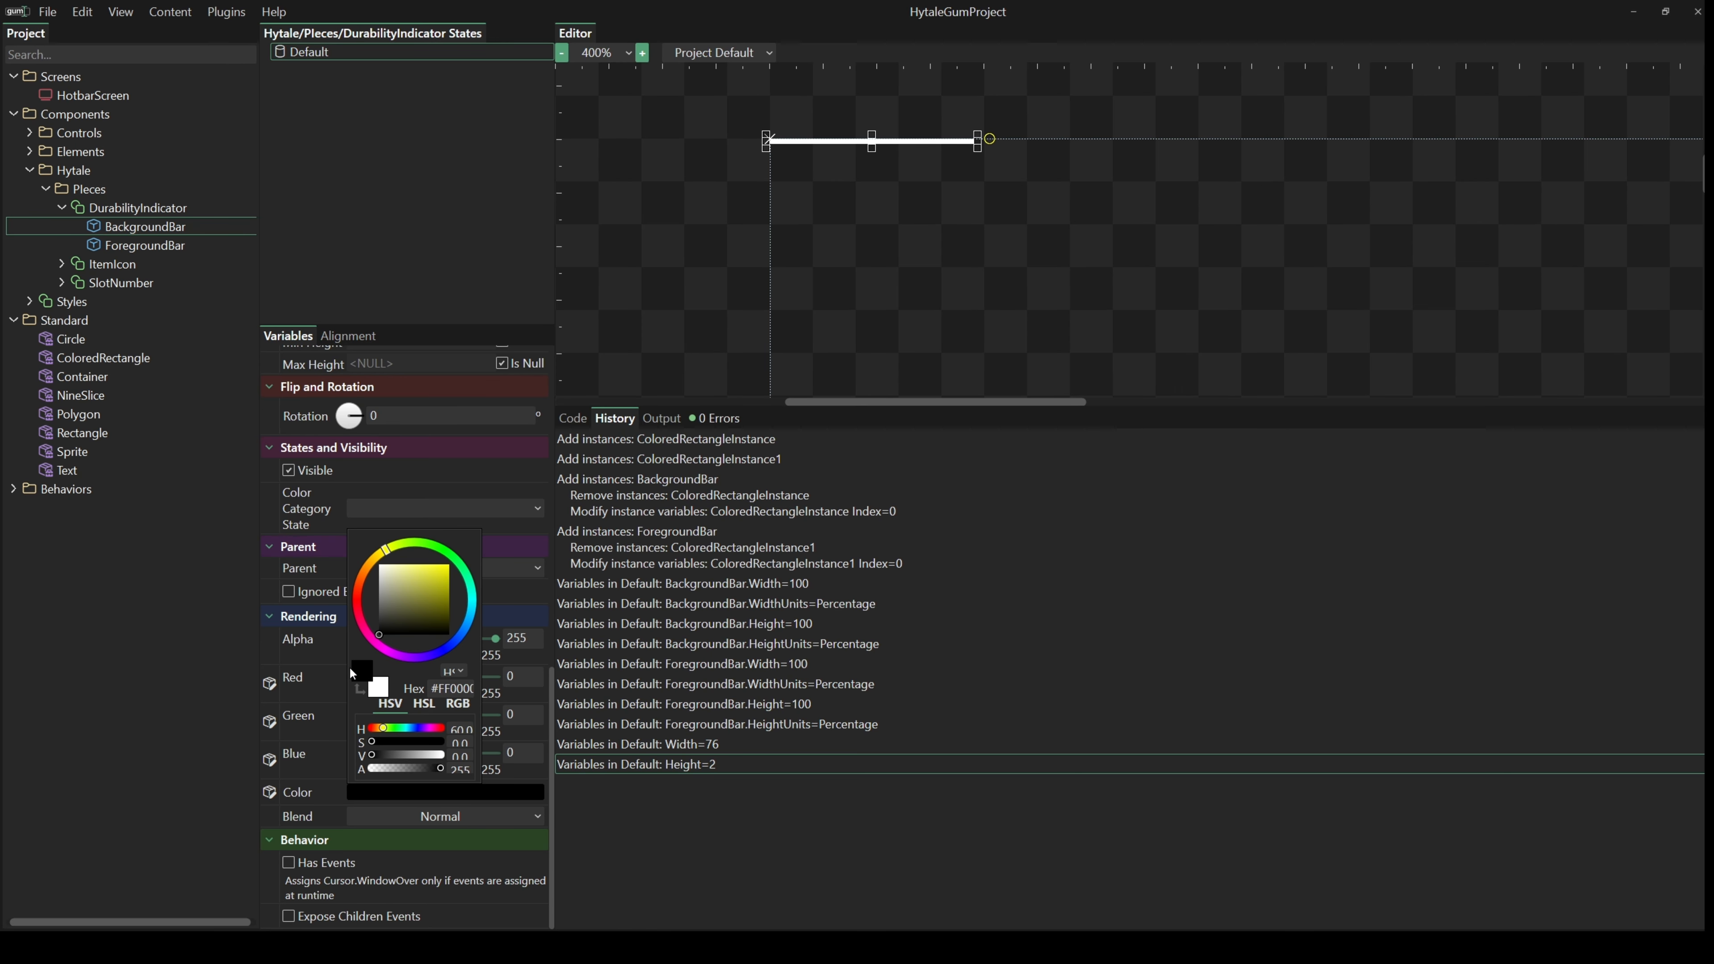
{"action": "left_click", "coordinate": [165, 754]}
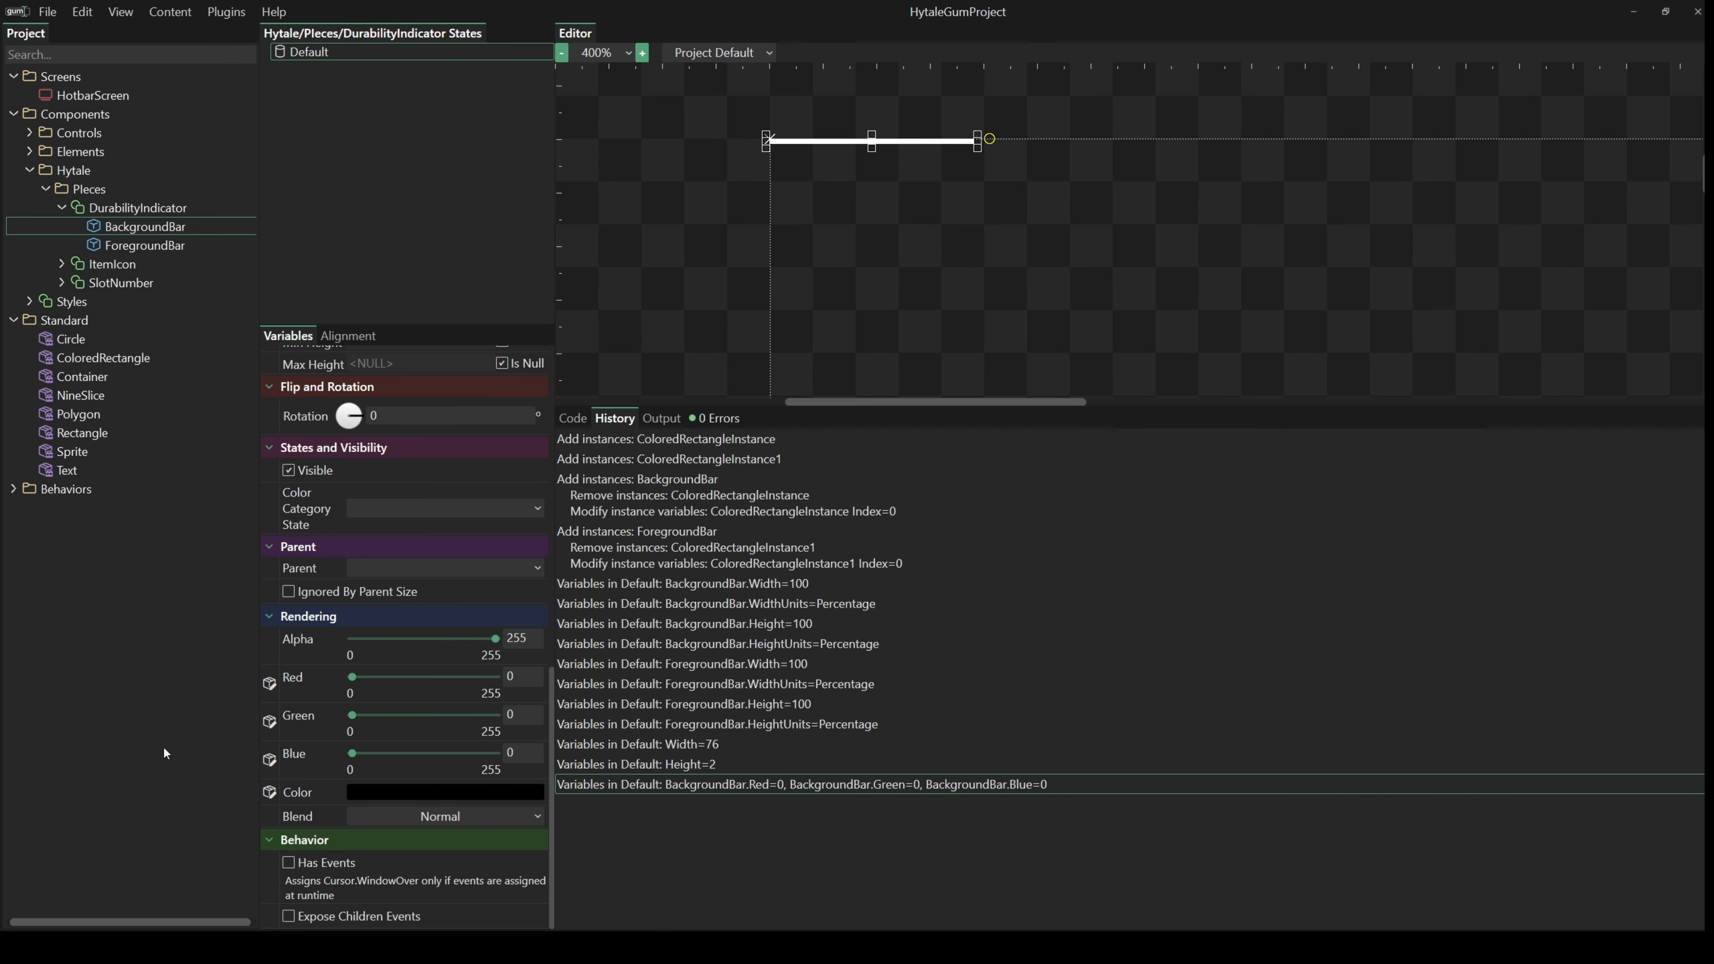
- Set ForegroundBar's color to green with Red 42, Green 142 and Blue 68
{"action": "left_click", "coordinate": [145, 245]}
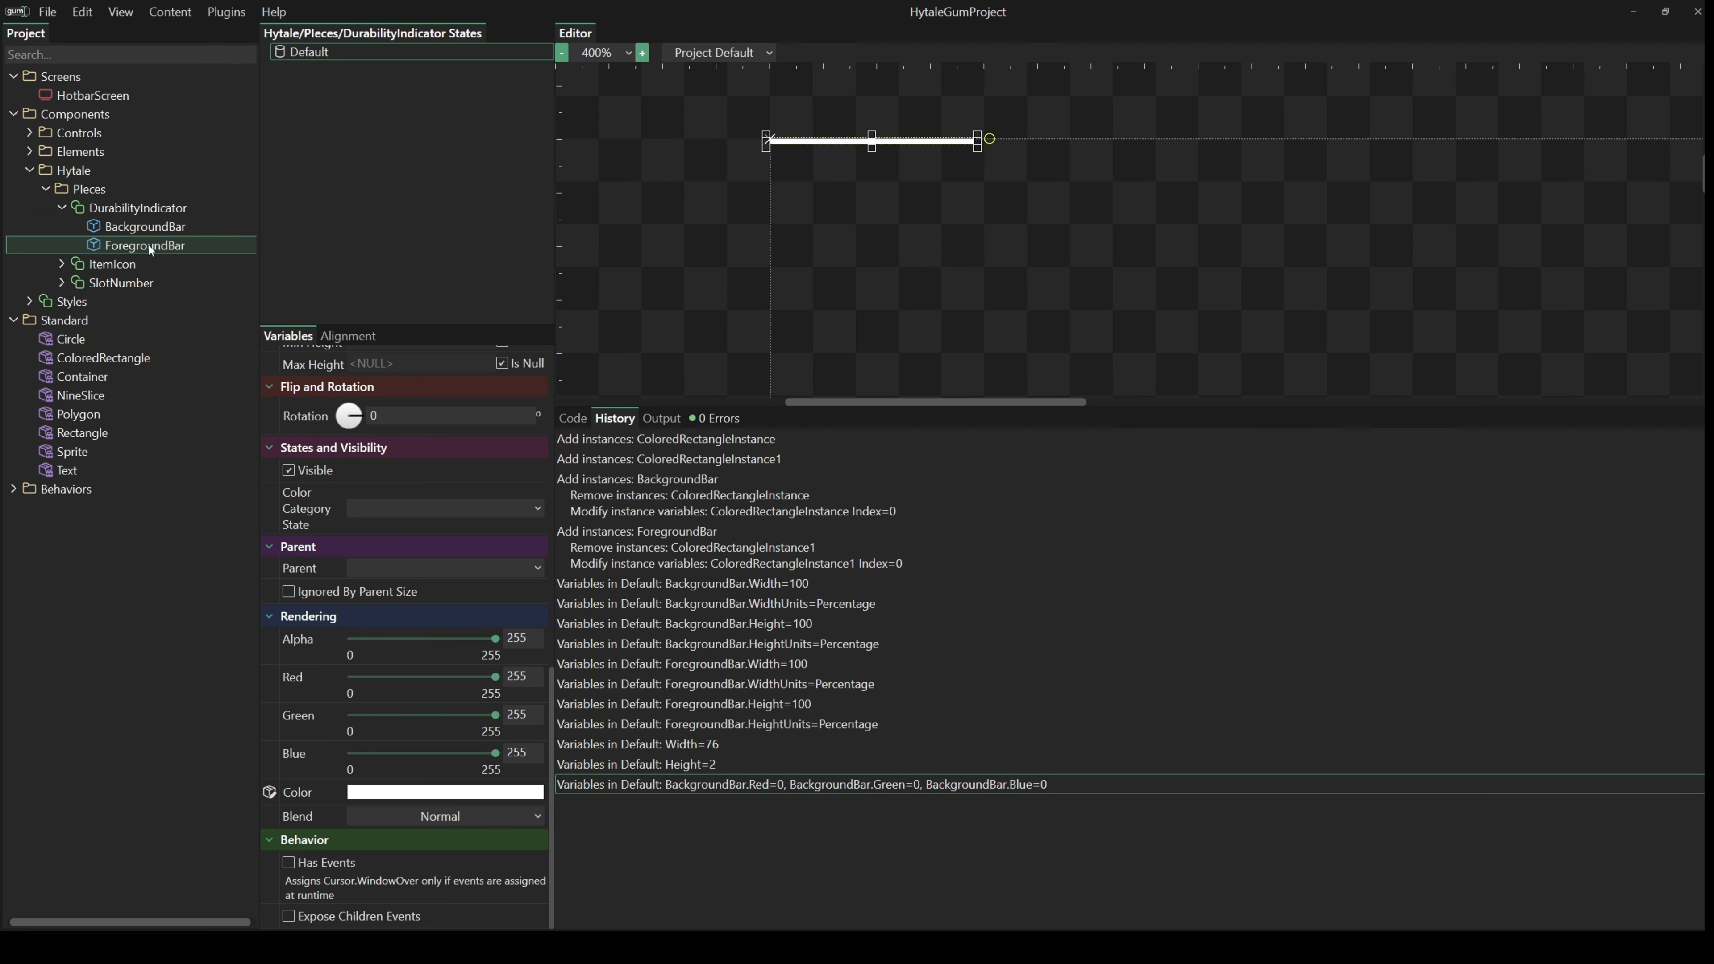
{"action": "left_click", "coordinate": [389, 797]}
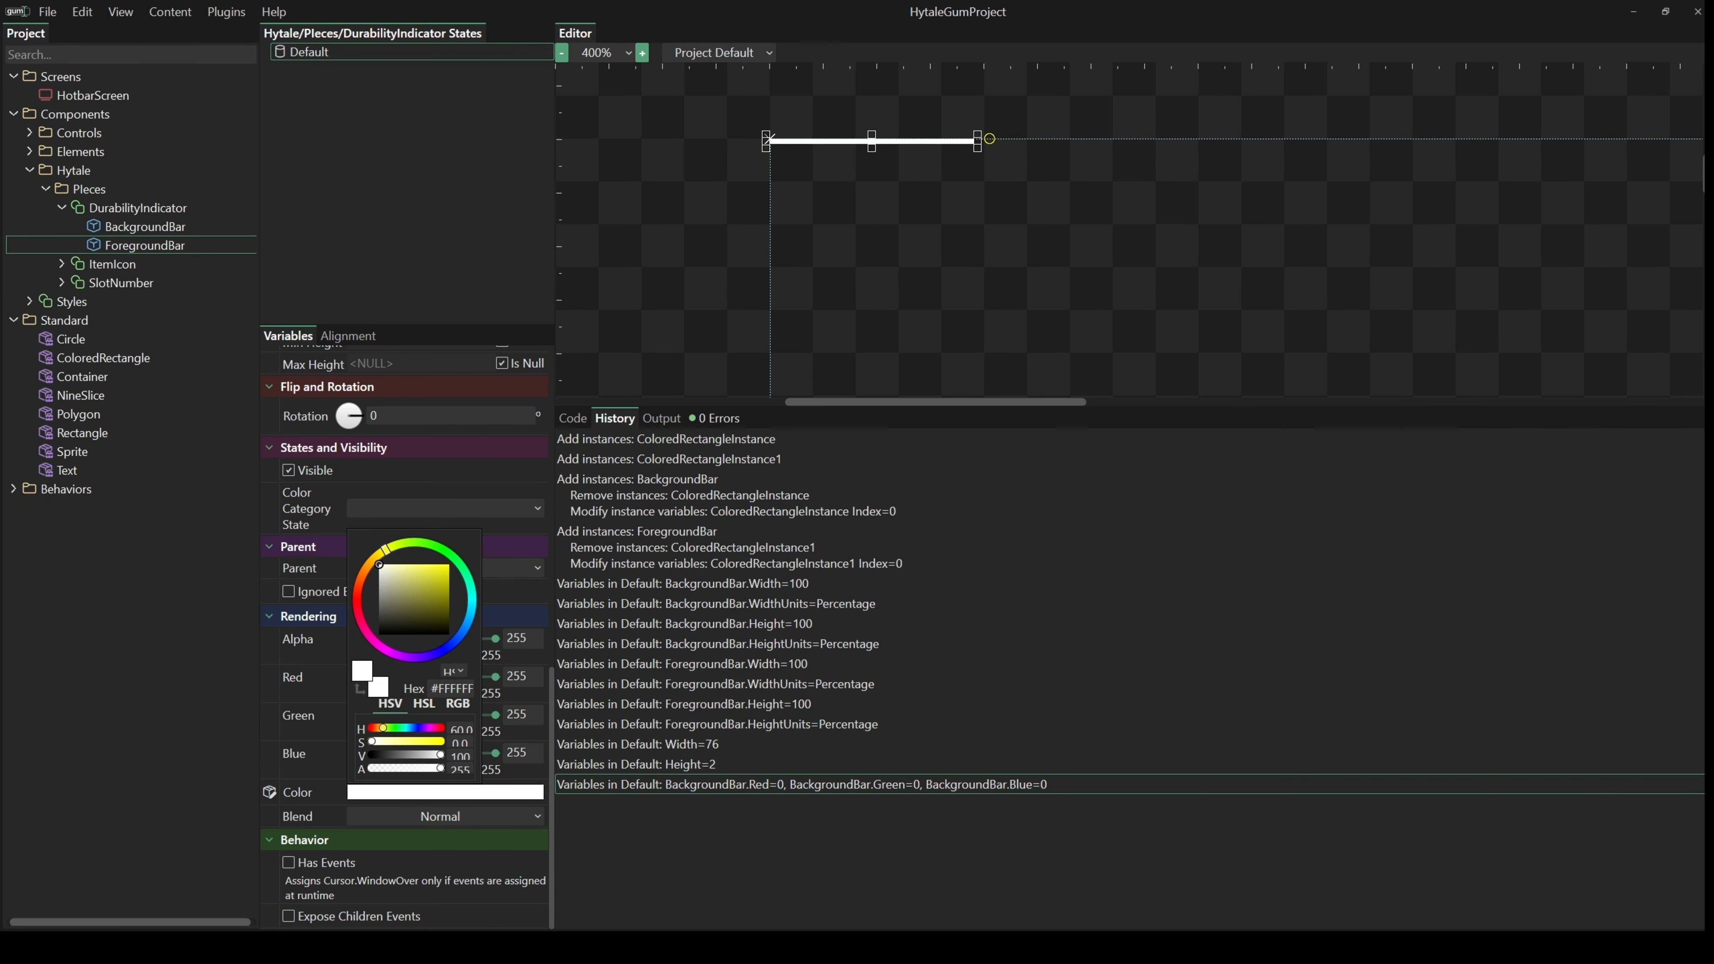
{"action": "key", "text": "alt+Tab"}
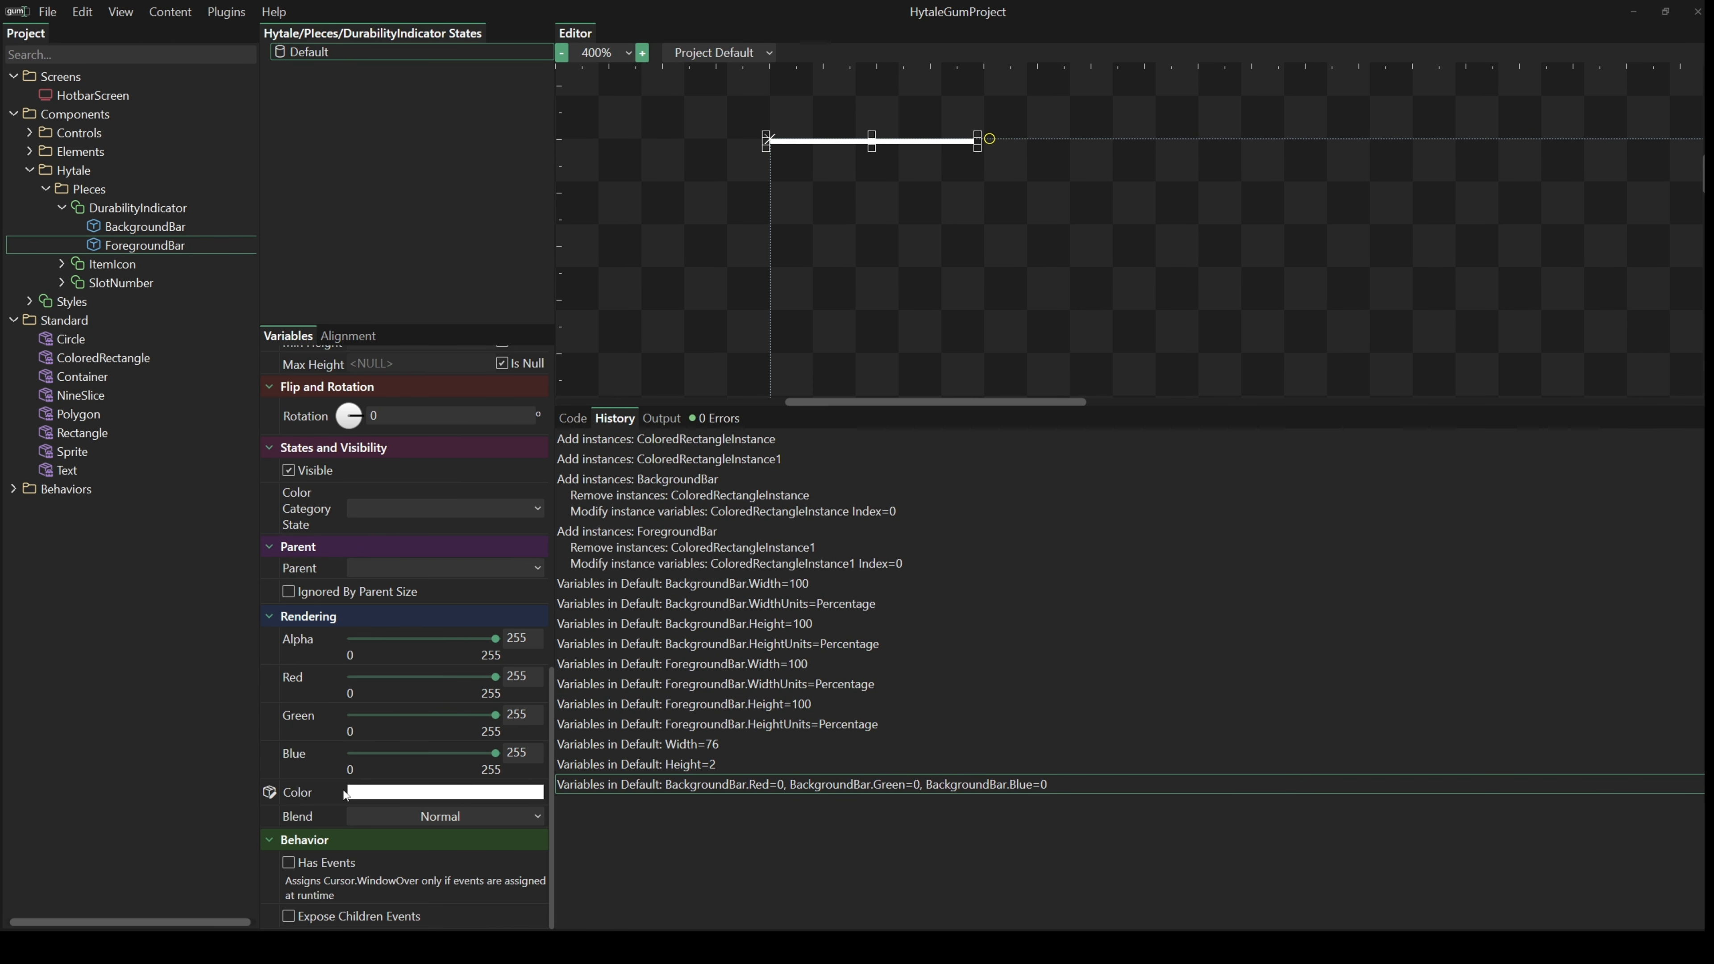
{"action": "left_click", "coordinate": [381, 791]}
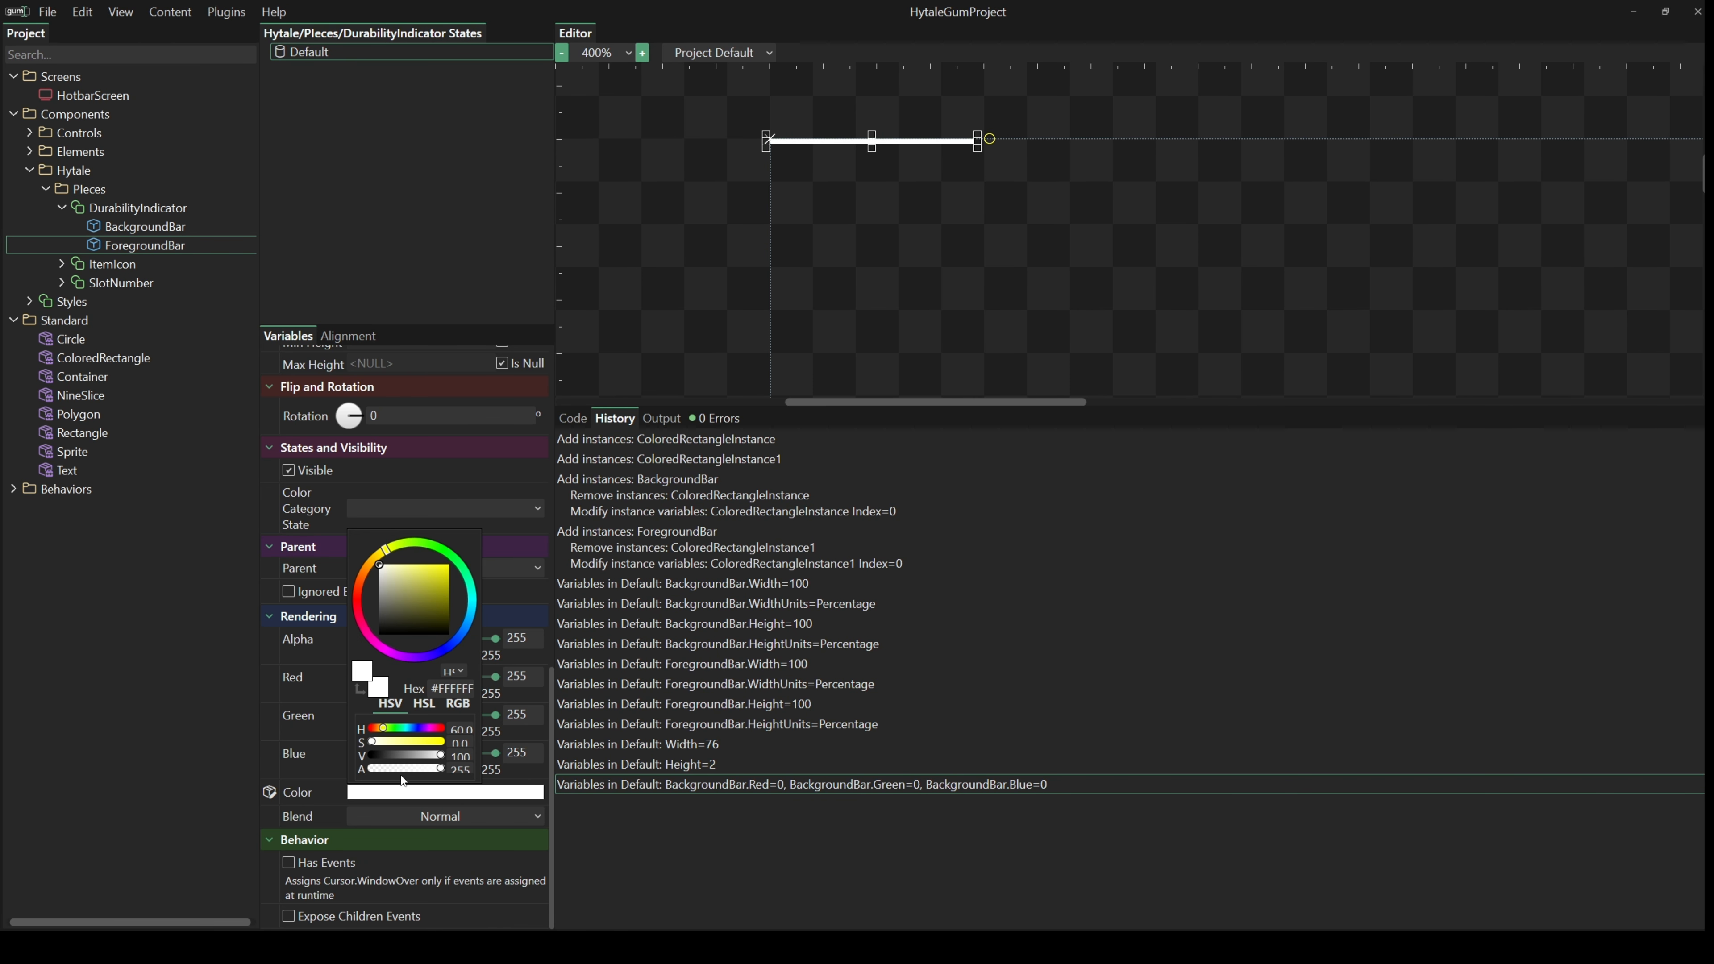
{"action": "double_click", "coordinate": [451, 687]}
{"action": "type", "text": "#FF2A8E44"}
{"action": "left_click", "coordinate": [207, 684]}
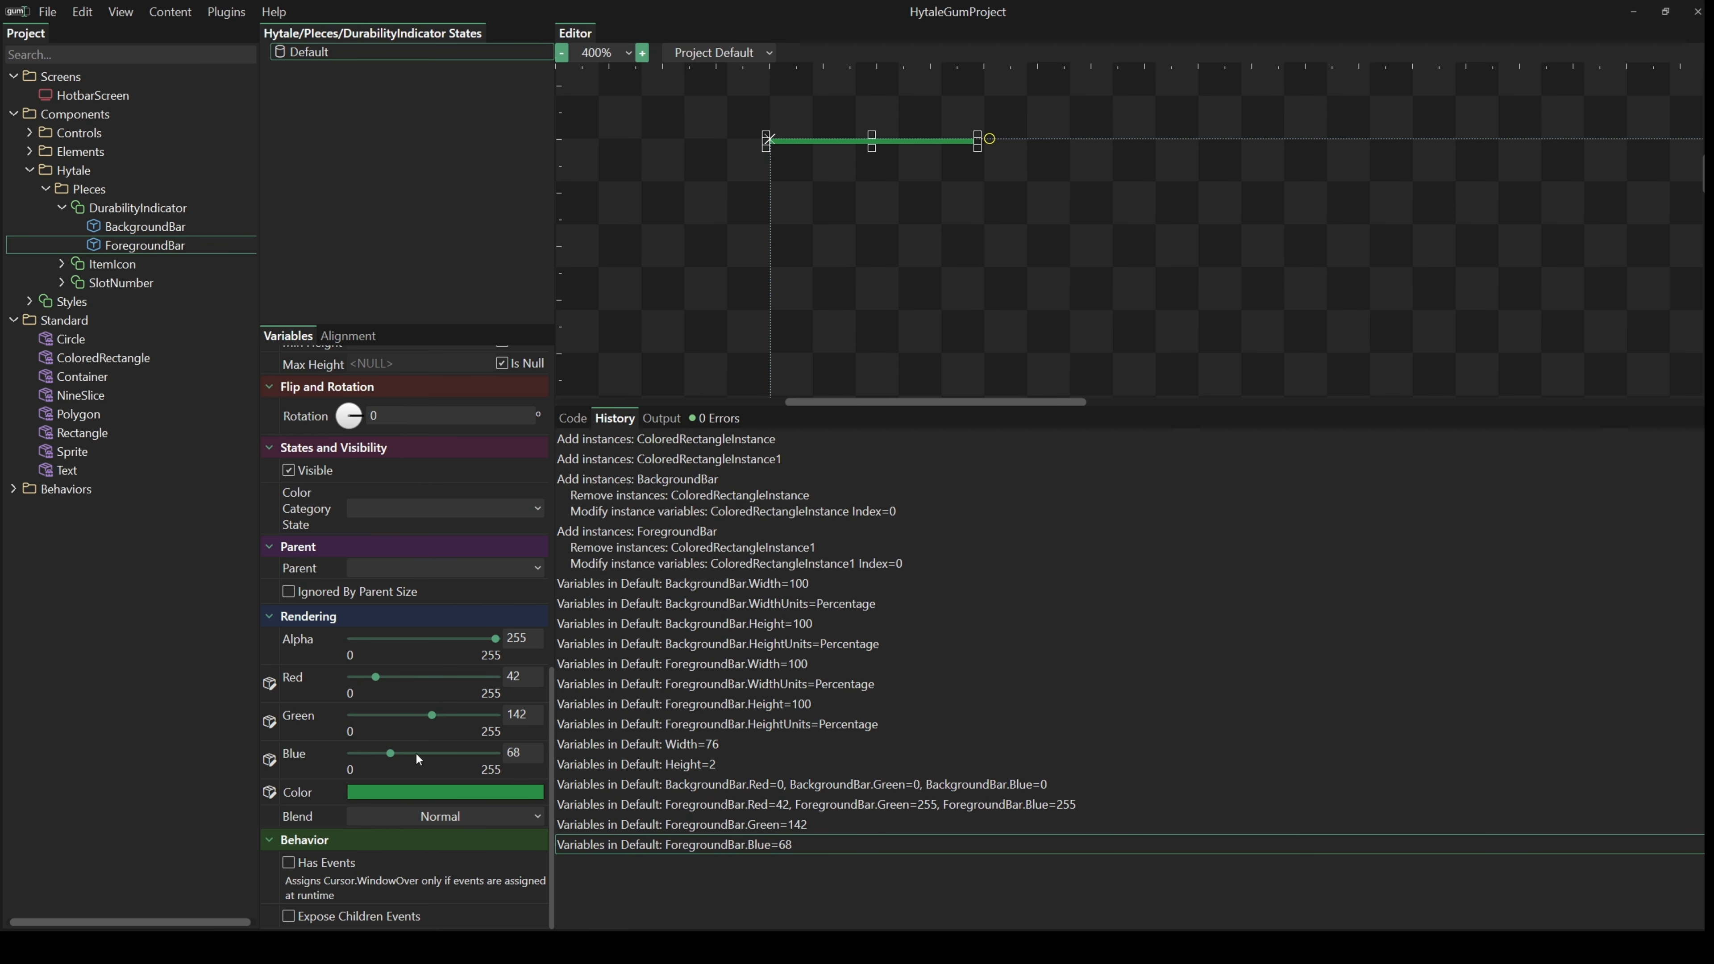
- Set ForegroundBar's width to 75 percent of its parent in the DurabilityIndicator component
{"action": "scroll", "coordinate": [388, 524], "scroll_direction": "up", "scroll_amount": 5}
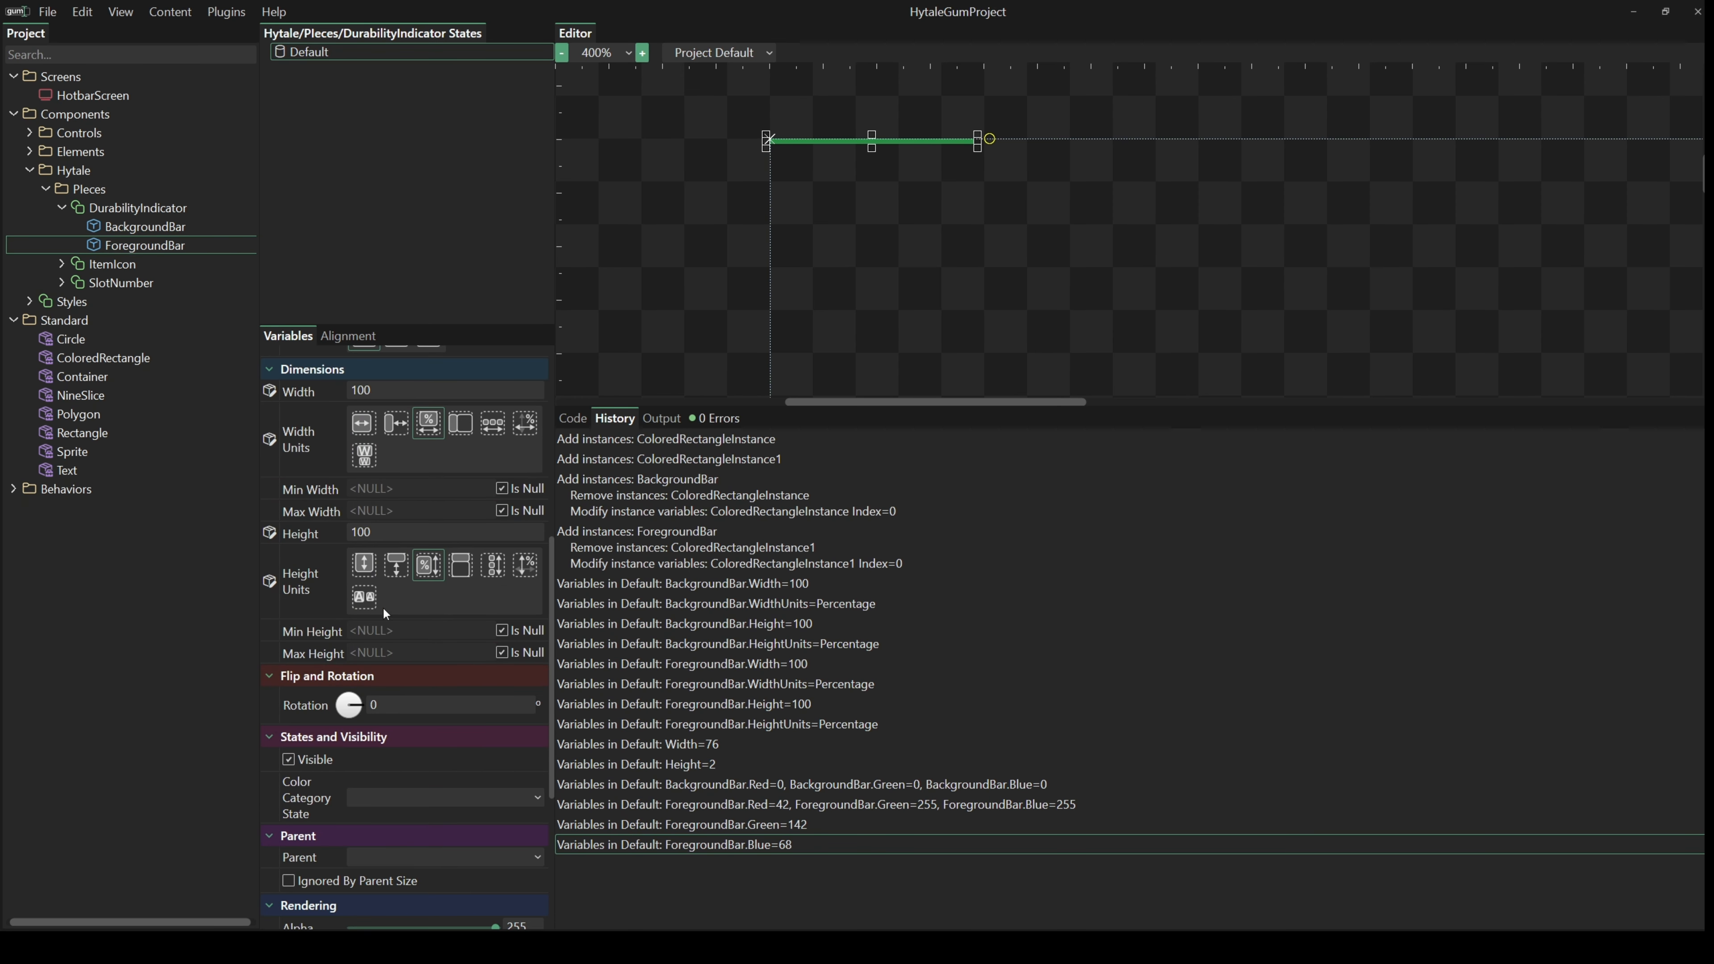
{"action": "scroll", "coordinate": [364, 612], "scroll_direction": "up", "scroll_amount": 3}
{"action": "scroll", "coordinate": [364, 613], "scroll_direction": "down", "scroll_amount": 2}
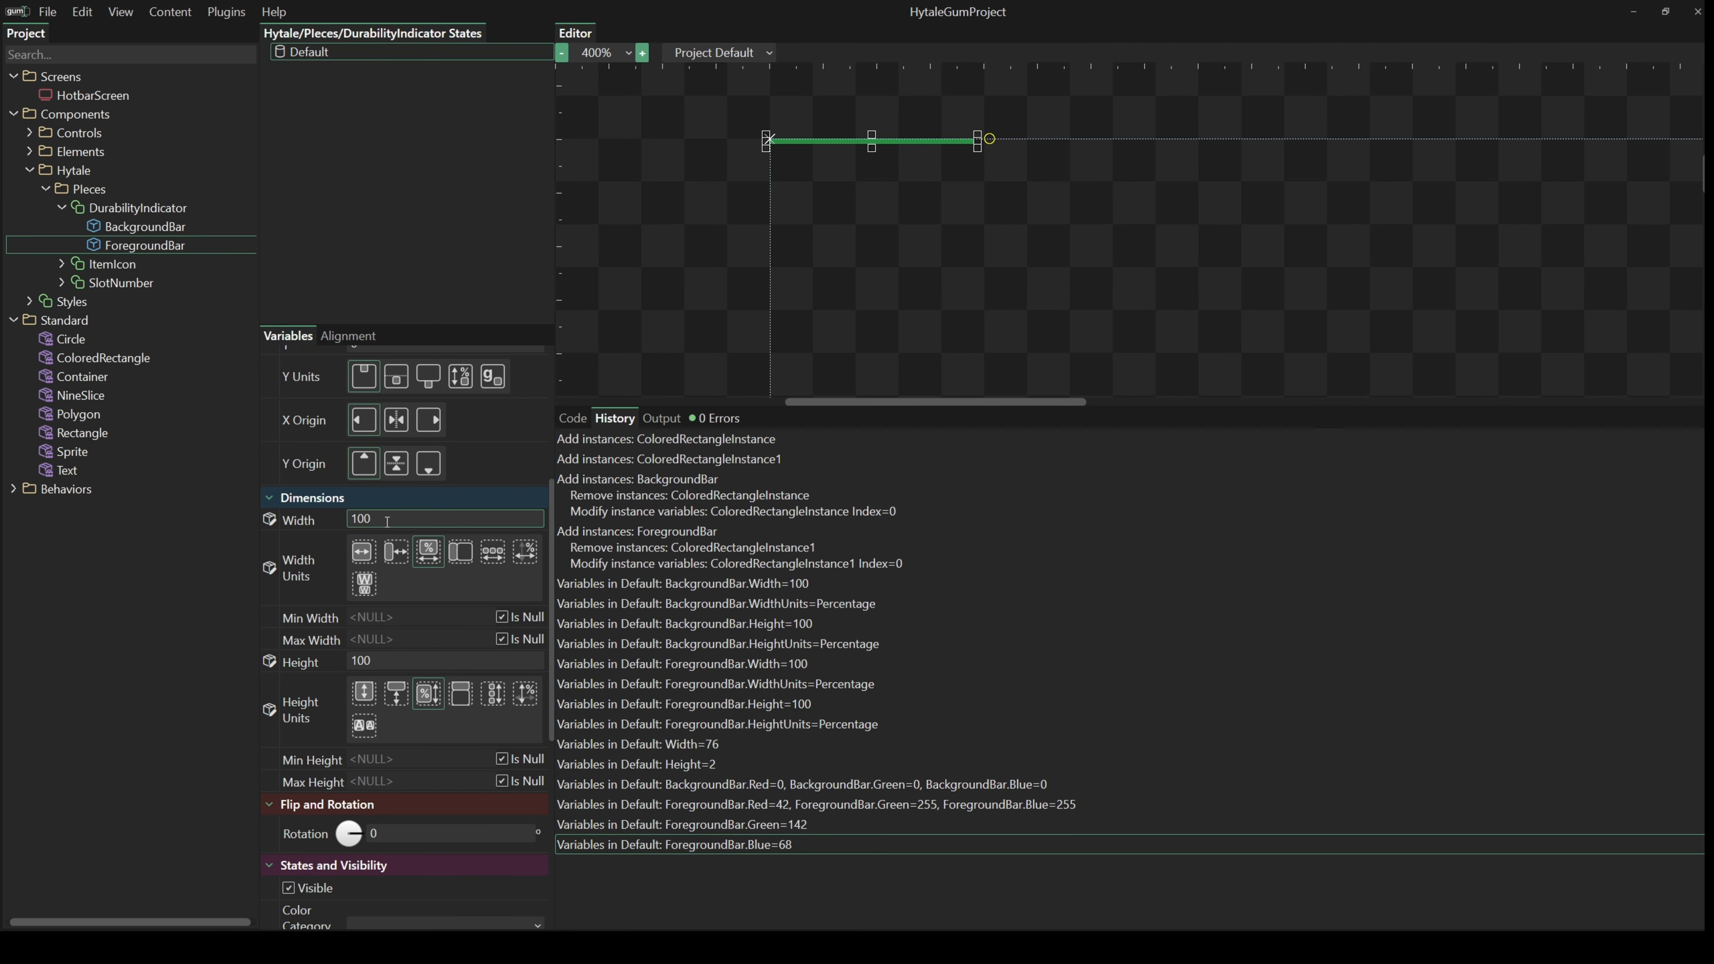
{"action": "left_click", "coordinate": [368, 519]}
{"action": "type", "text": "75"}
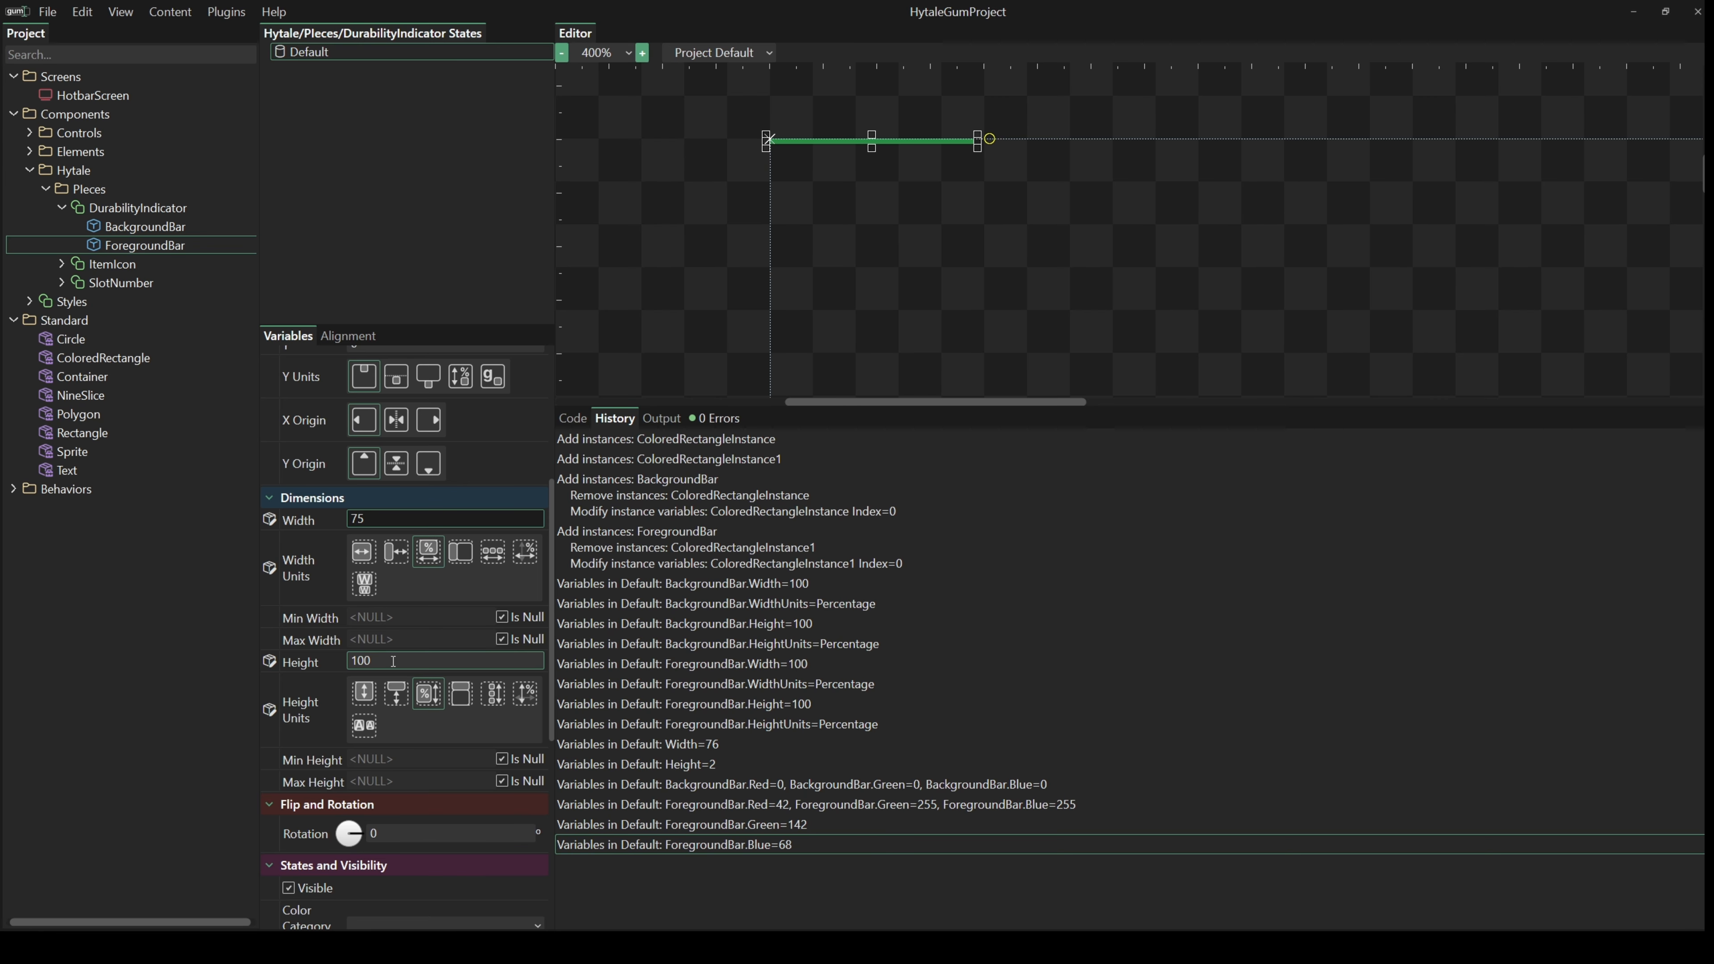
{"action": "key", "text": "Return"}
{"action": "left_click", "coordinate": [961, 184]}
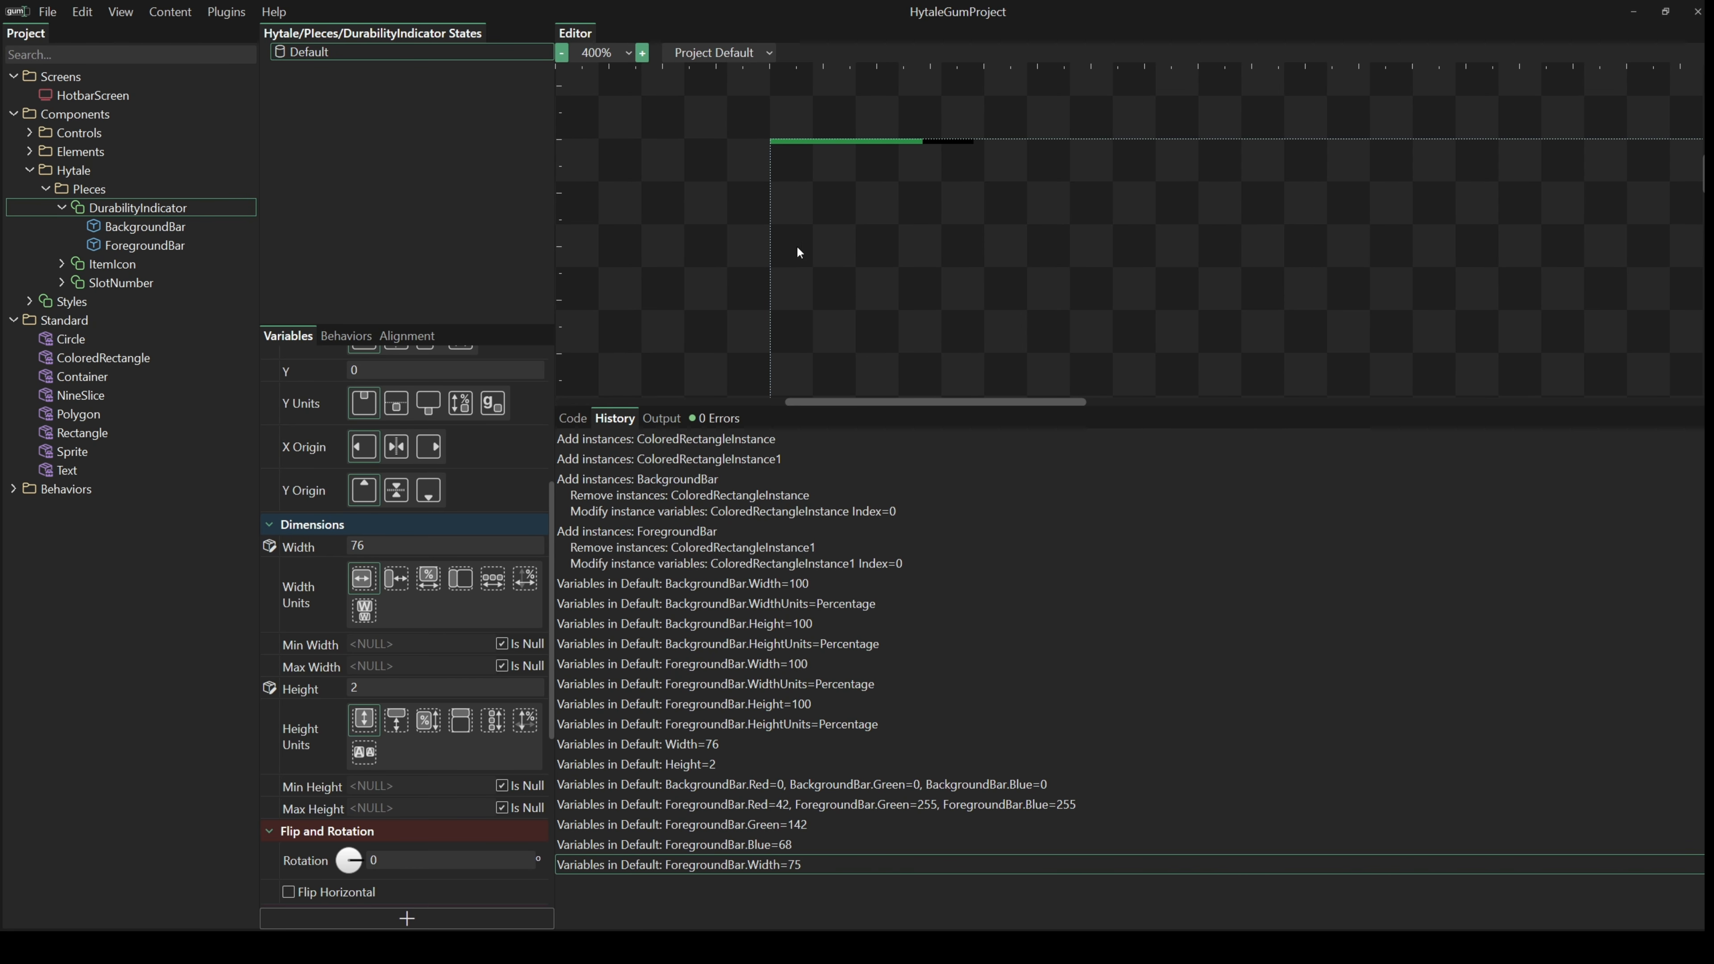
- Expose ForegroundBar's Width variable under the name DurabilityRatio
{"action": "left_click", "coordinate": [170, 247]}
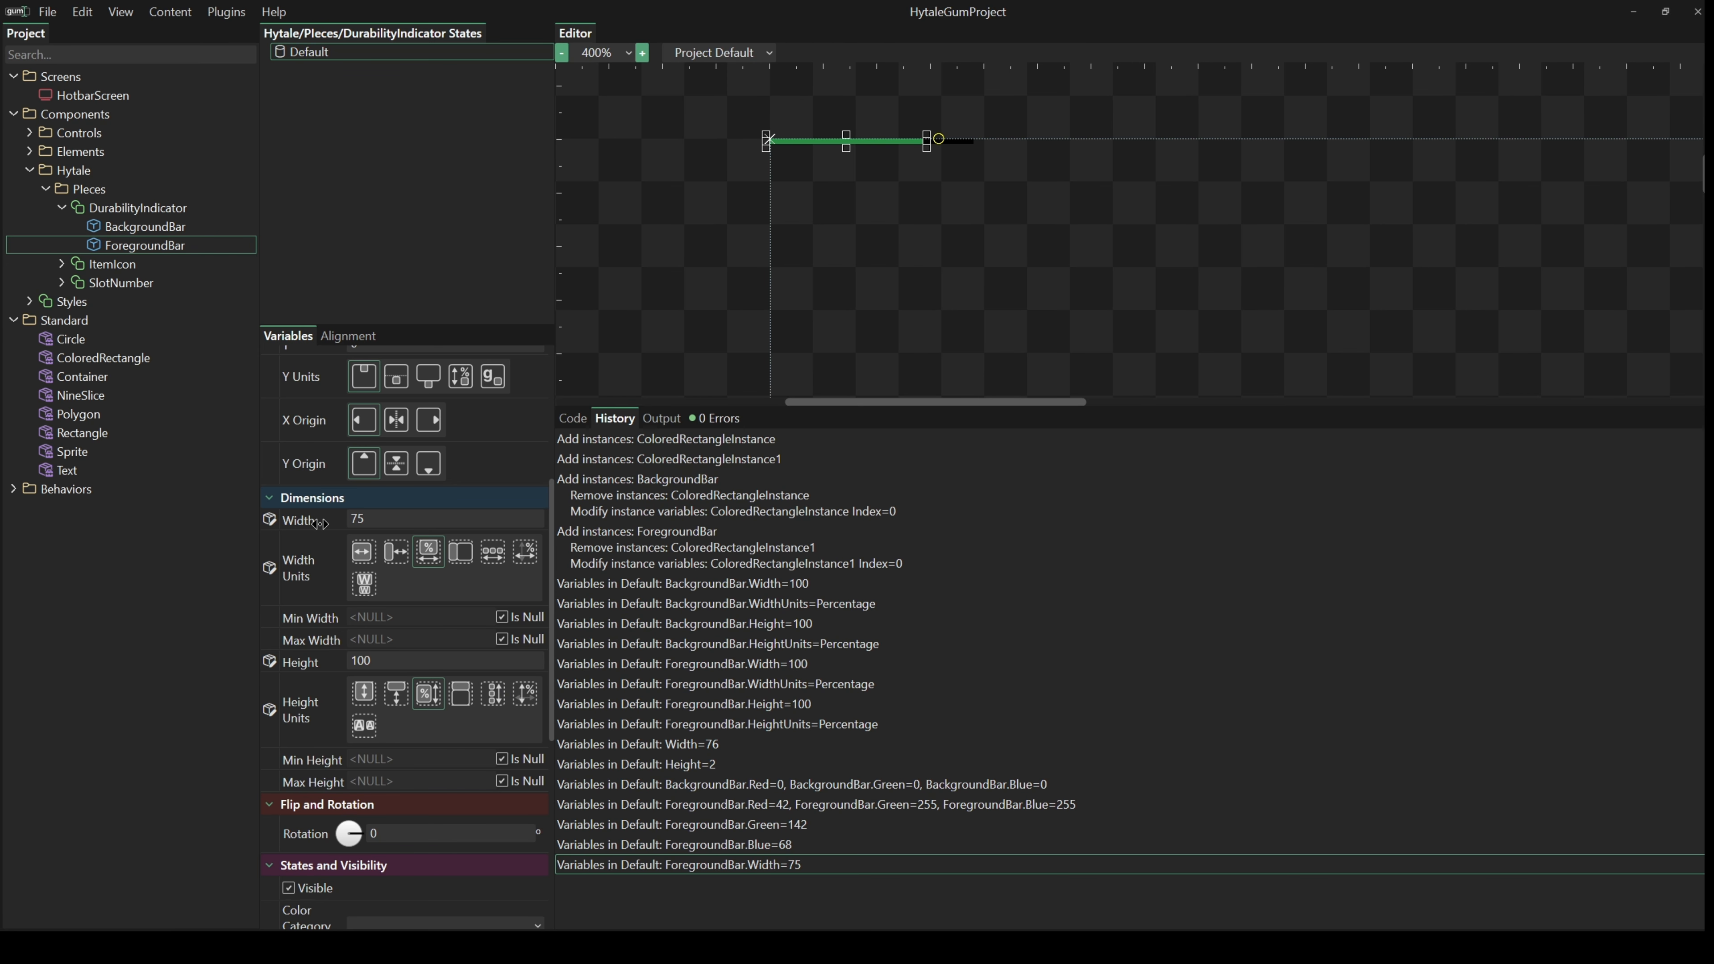
{"action": "mouse_move", "coordinate": [318, 518]}
{"action": "left_mouse_down"}
{"action": "mouse_move", "coordinate": [287, 519]}
{"action": "mouse_move", "coordinate": [335, 520]}
{"action": "mouse_move", "coordinate": [274, 519]}
{"action": "mouse_move", "coordinate": [314, 521]}
{"action": "left_mouse_up"}
{"action": "right_click", "coordinate": [316, 519]}
{"action": "left_click", "coordinate": [354, 552]}
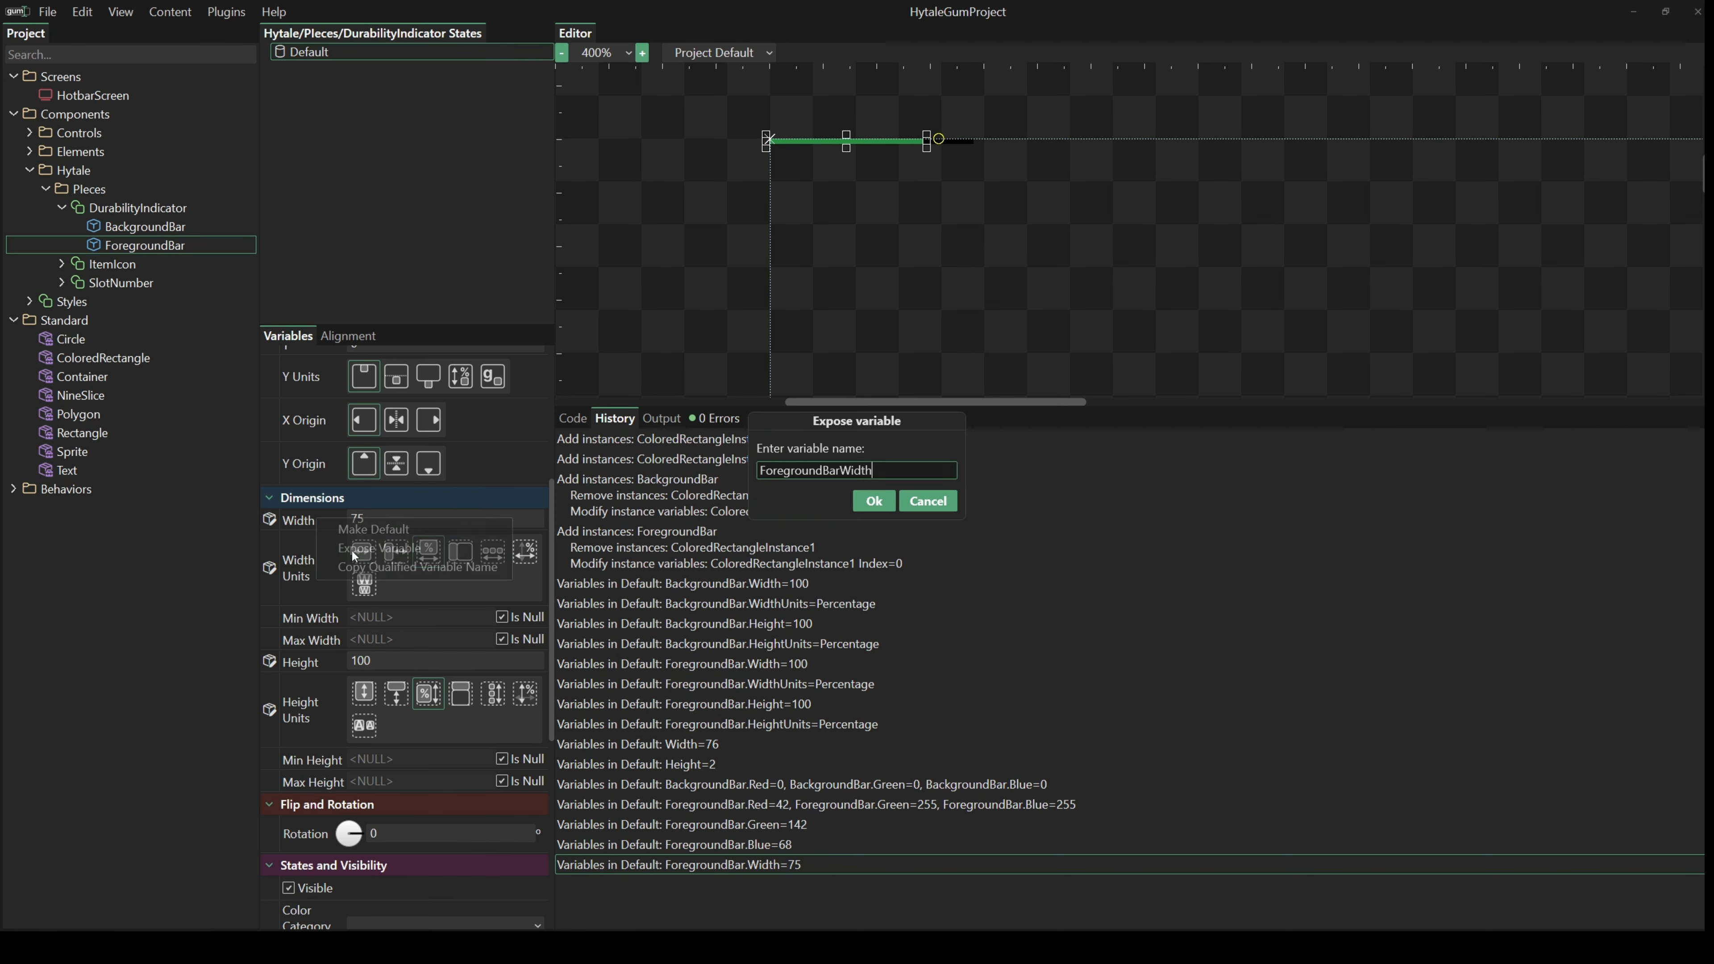
{"action": "left_click_drag", "start_coordinate": [885, 468], "coordinate": [687, 452]}
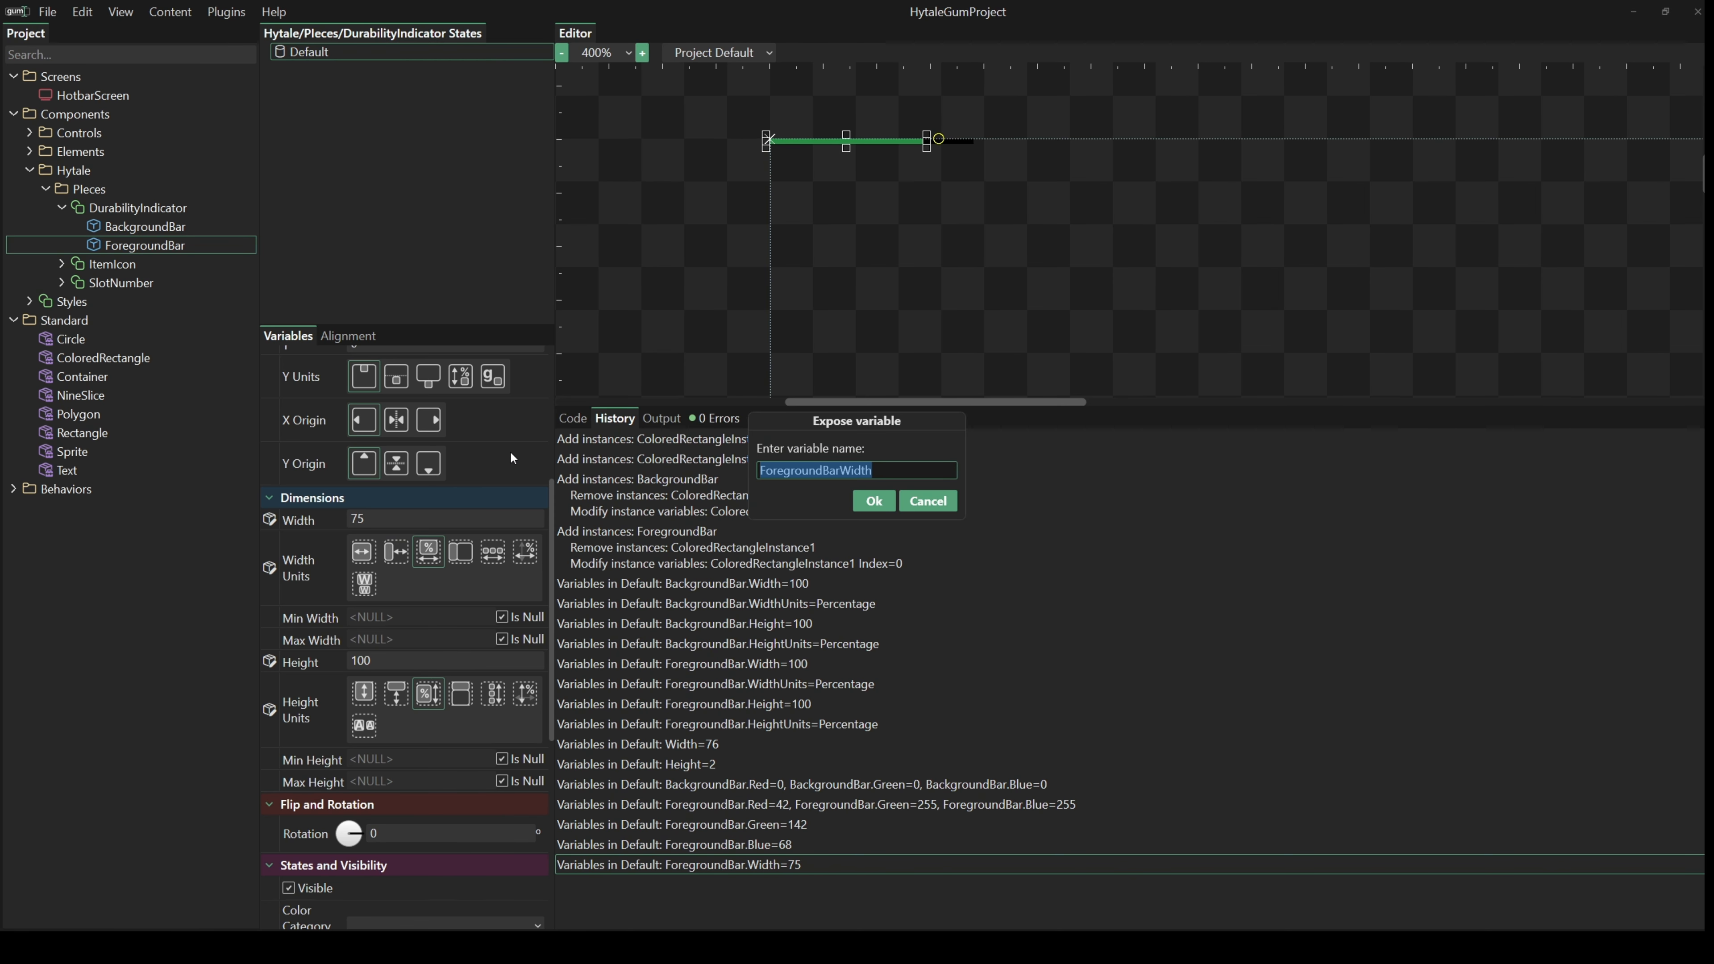
{"action": "type", "text": "Dura"}
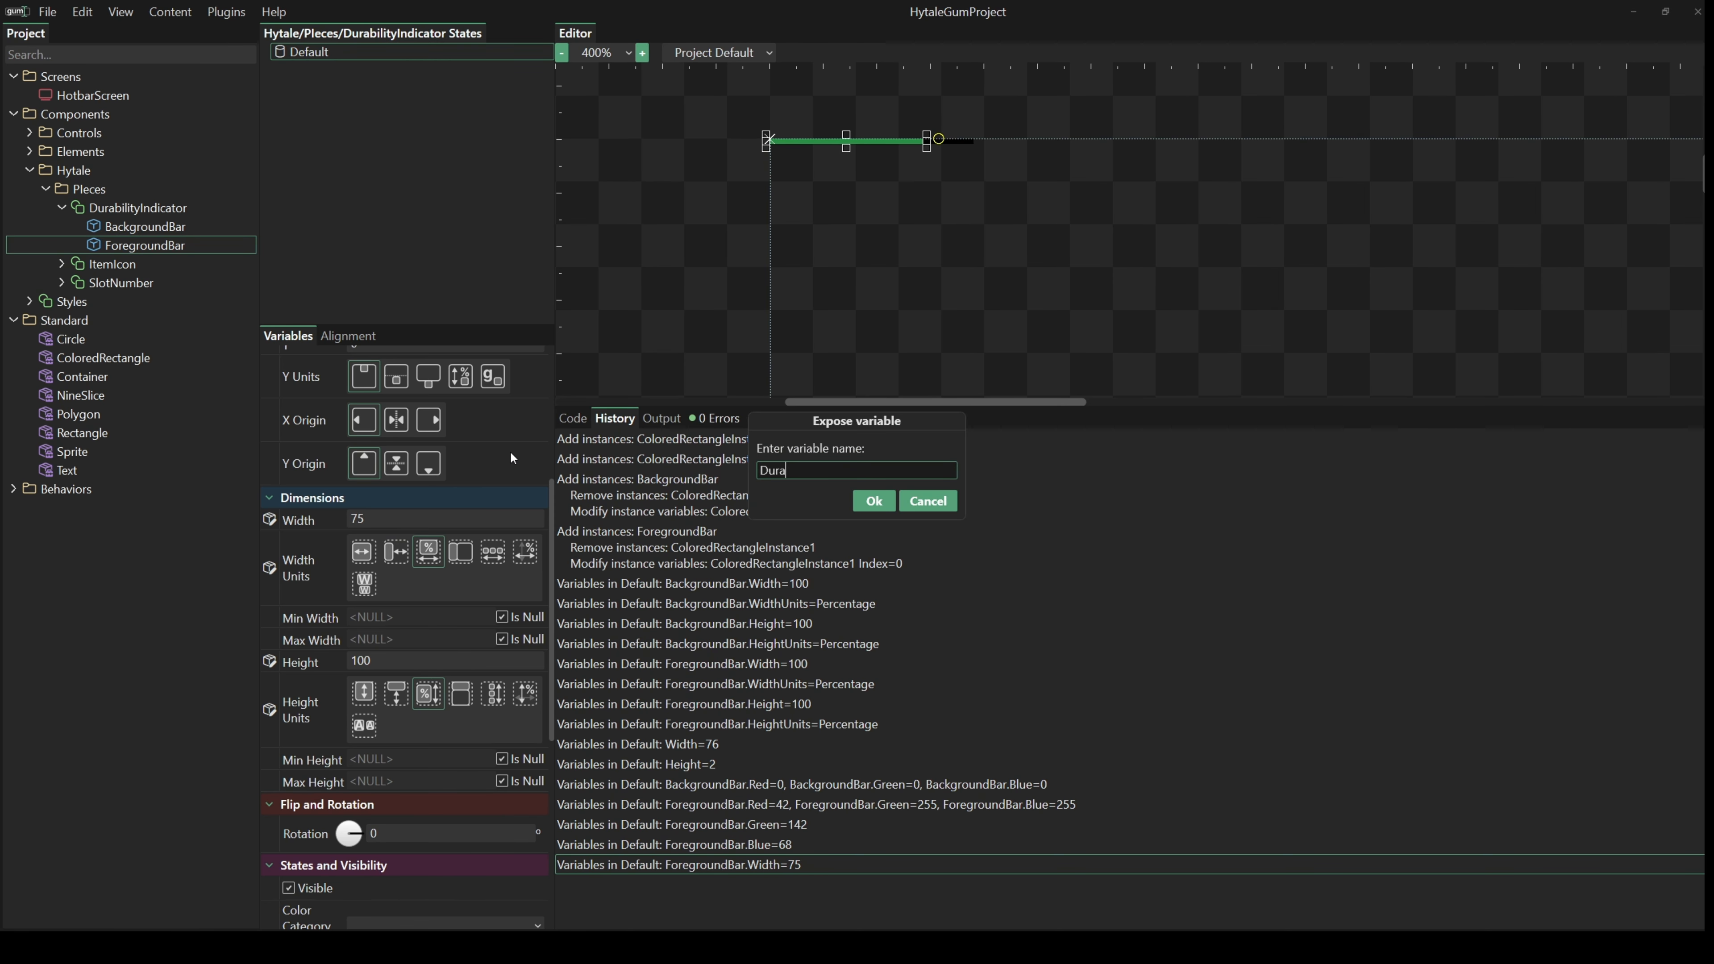
{"action": "type", "text": "bilityRatio"}
{"action": "left_click", "coordinate": [874, 501]}
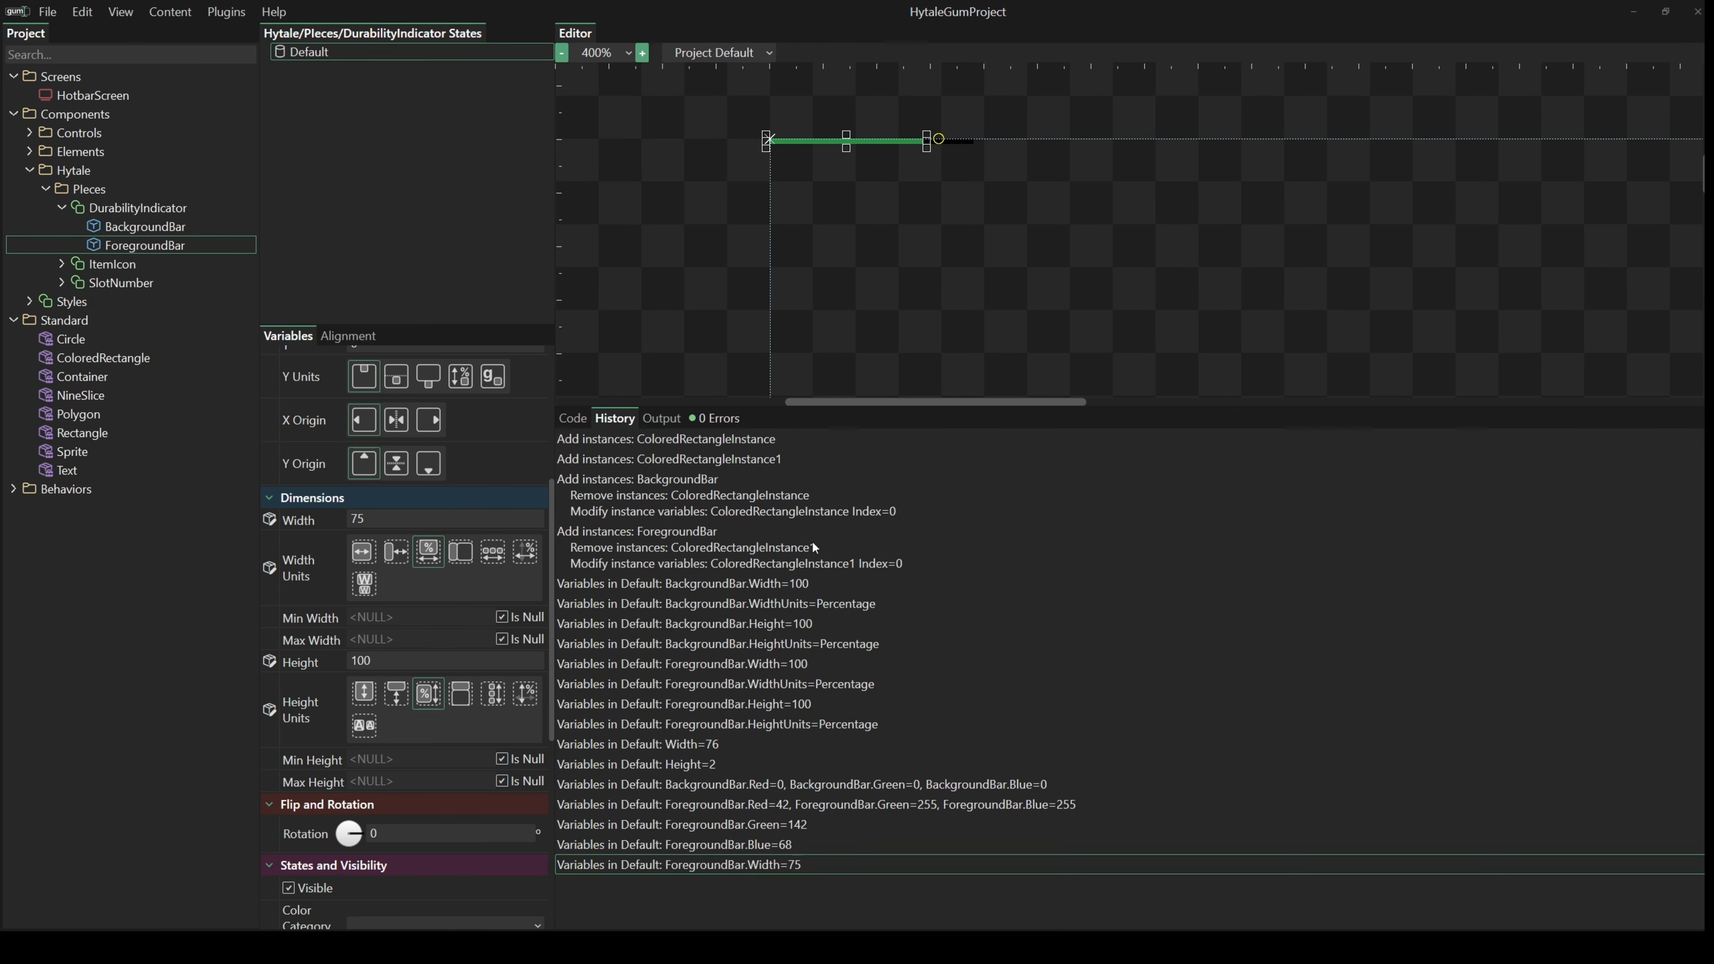
- Switch to Paint and examine the item slots of the hotbar and inventory in the Hytale reference image
{"action": "left_click", "coordinate": [59, 208]}
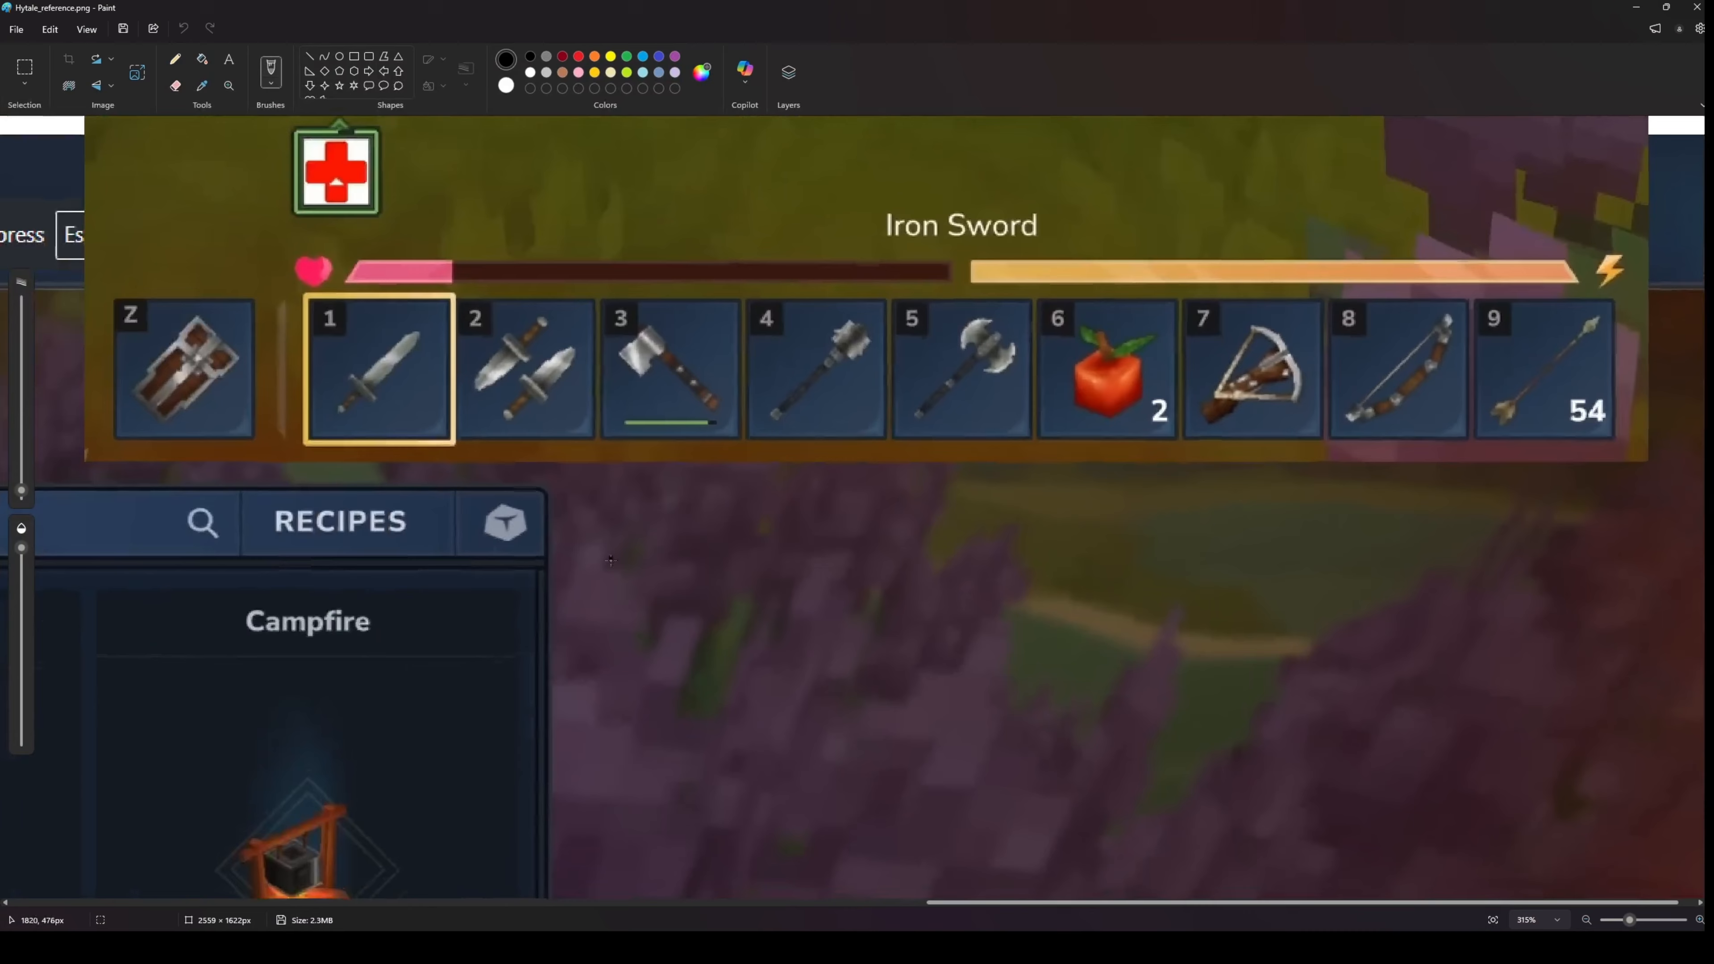
{"action": "scroll", "coordinate": [829, 676], "scroll_direction": "down", "scroll_amount": 3}
{"action": "scroll", "coordinate": [829, 676], "scroll_direction": "down", "scroll_amount": 3}
{"action": "scroll", "coordinate": [829, 677], "scroll_direction": "up", "scroll_amount": 3}
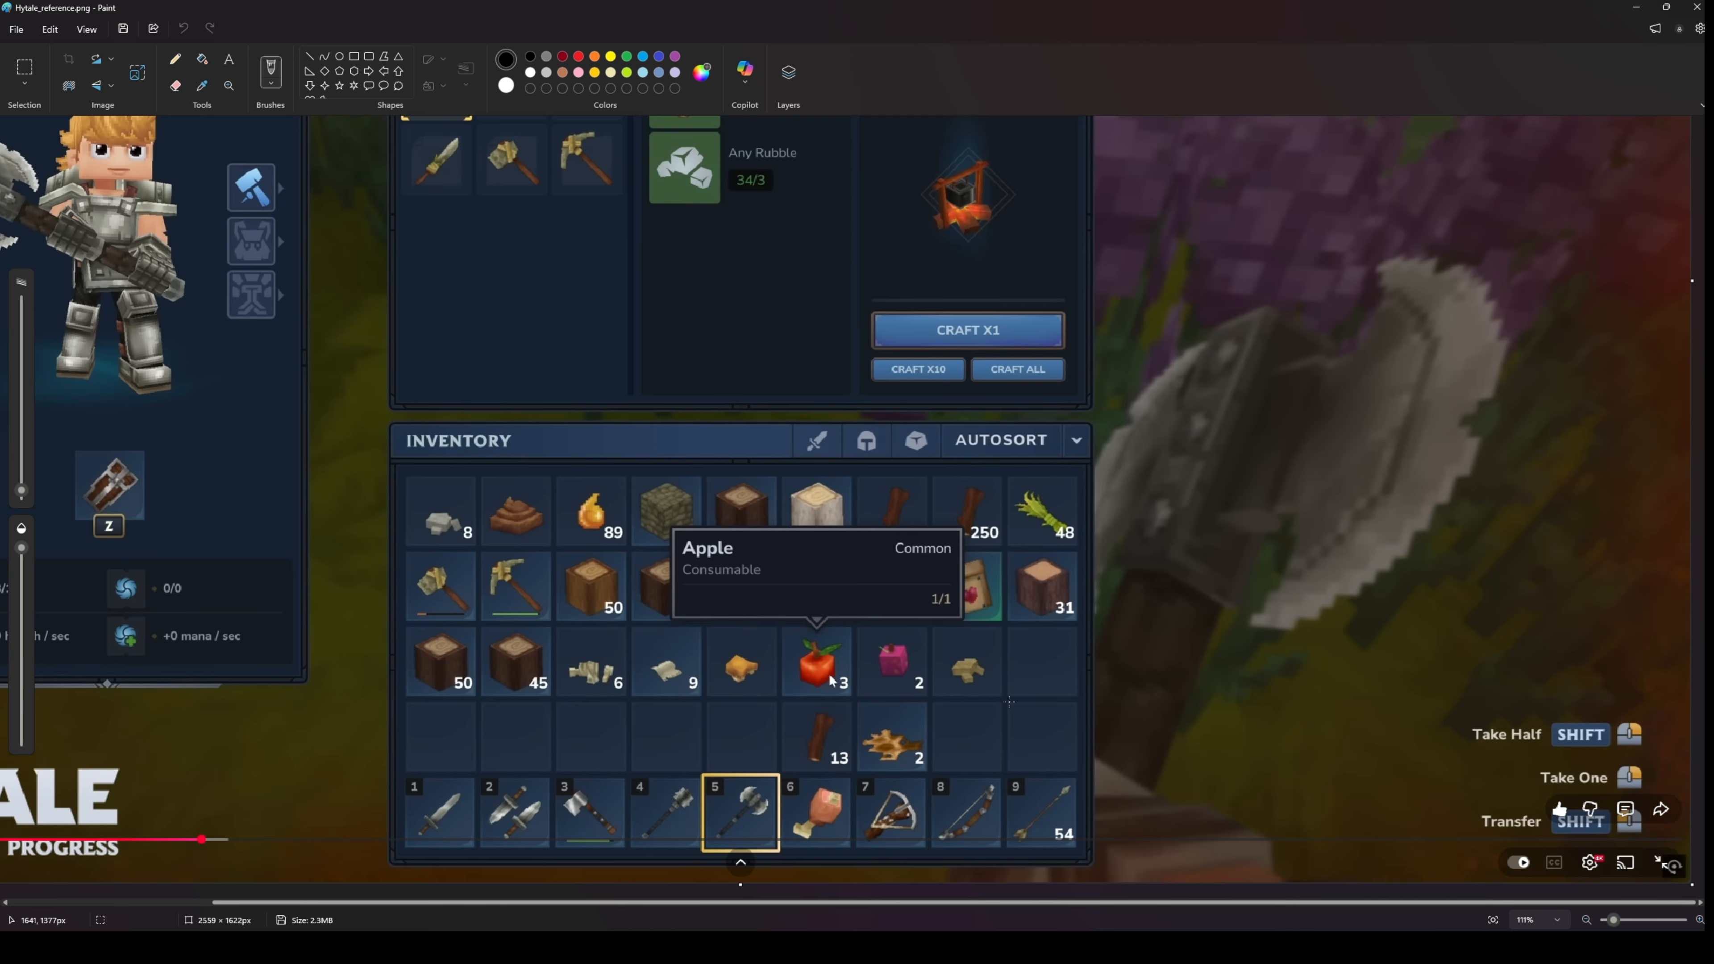
{"action": "key", "text": "alt+Tab"}
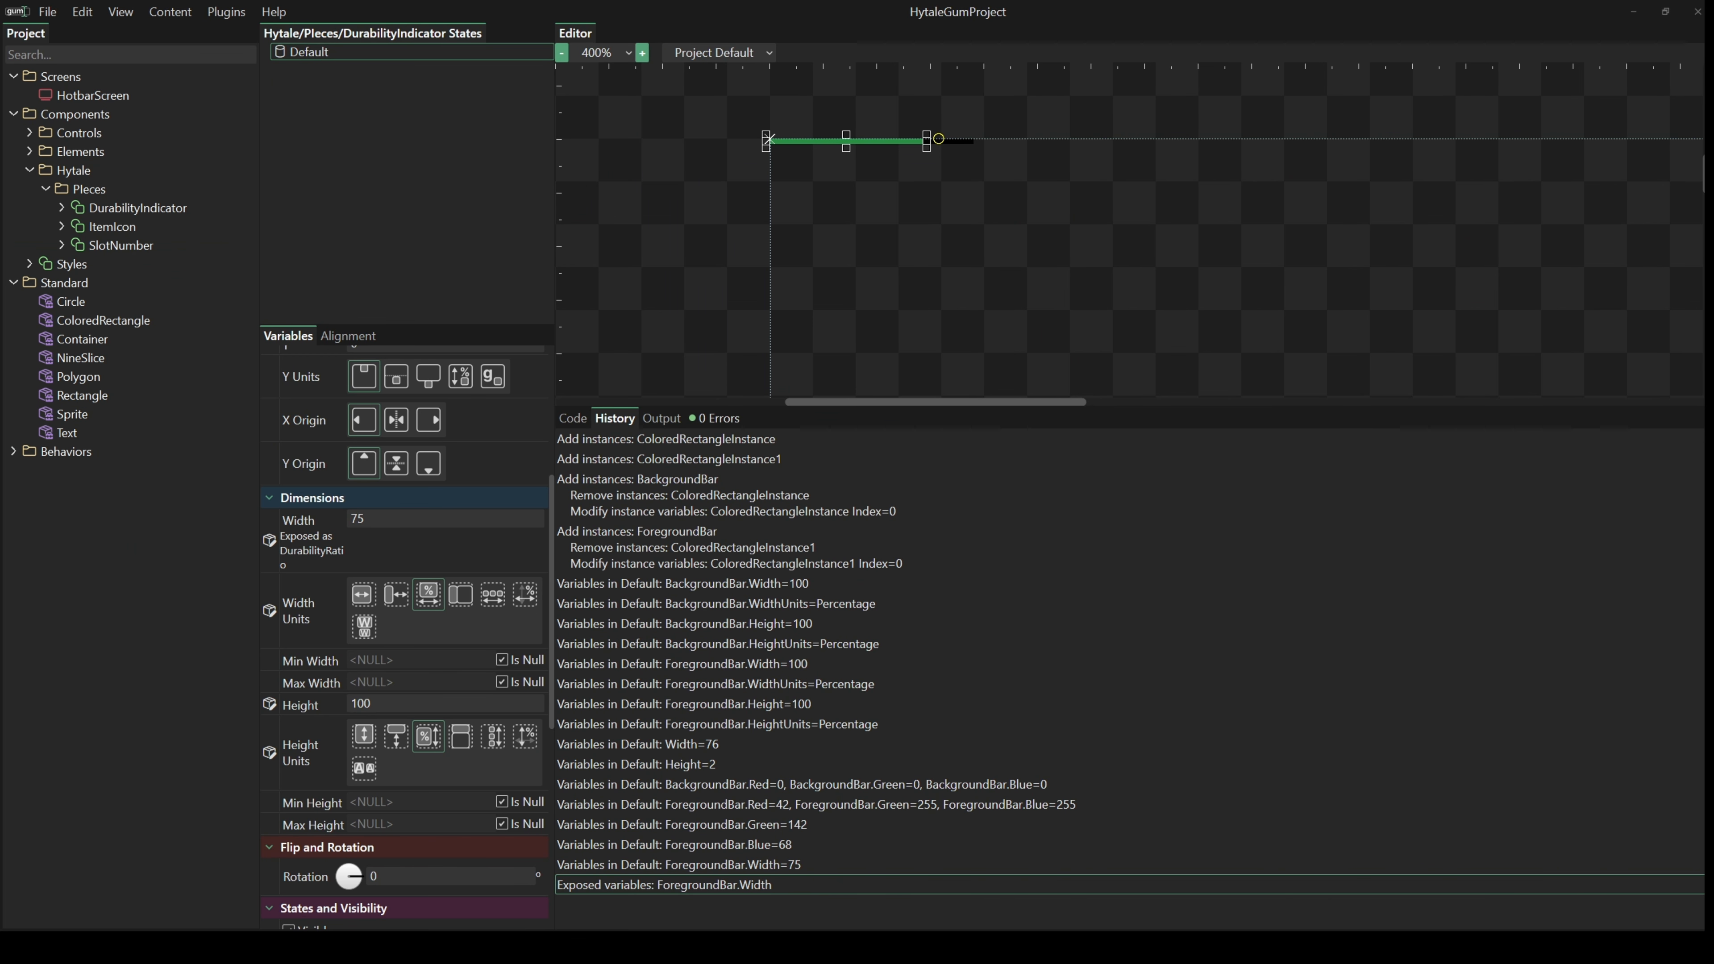
- Add a new component named ItemRarityBackground to the Hytale pieces folder, beside ItemIcon and SlotNumber
{"action": "right_click", "coordinate": [86, 190]}
{"action": "left_click", "coordinate": [135, 200]}
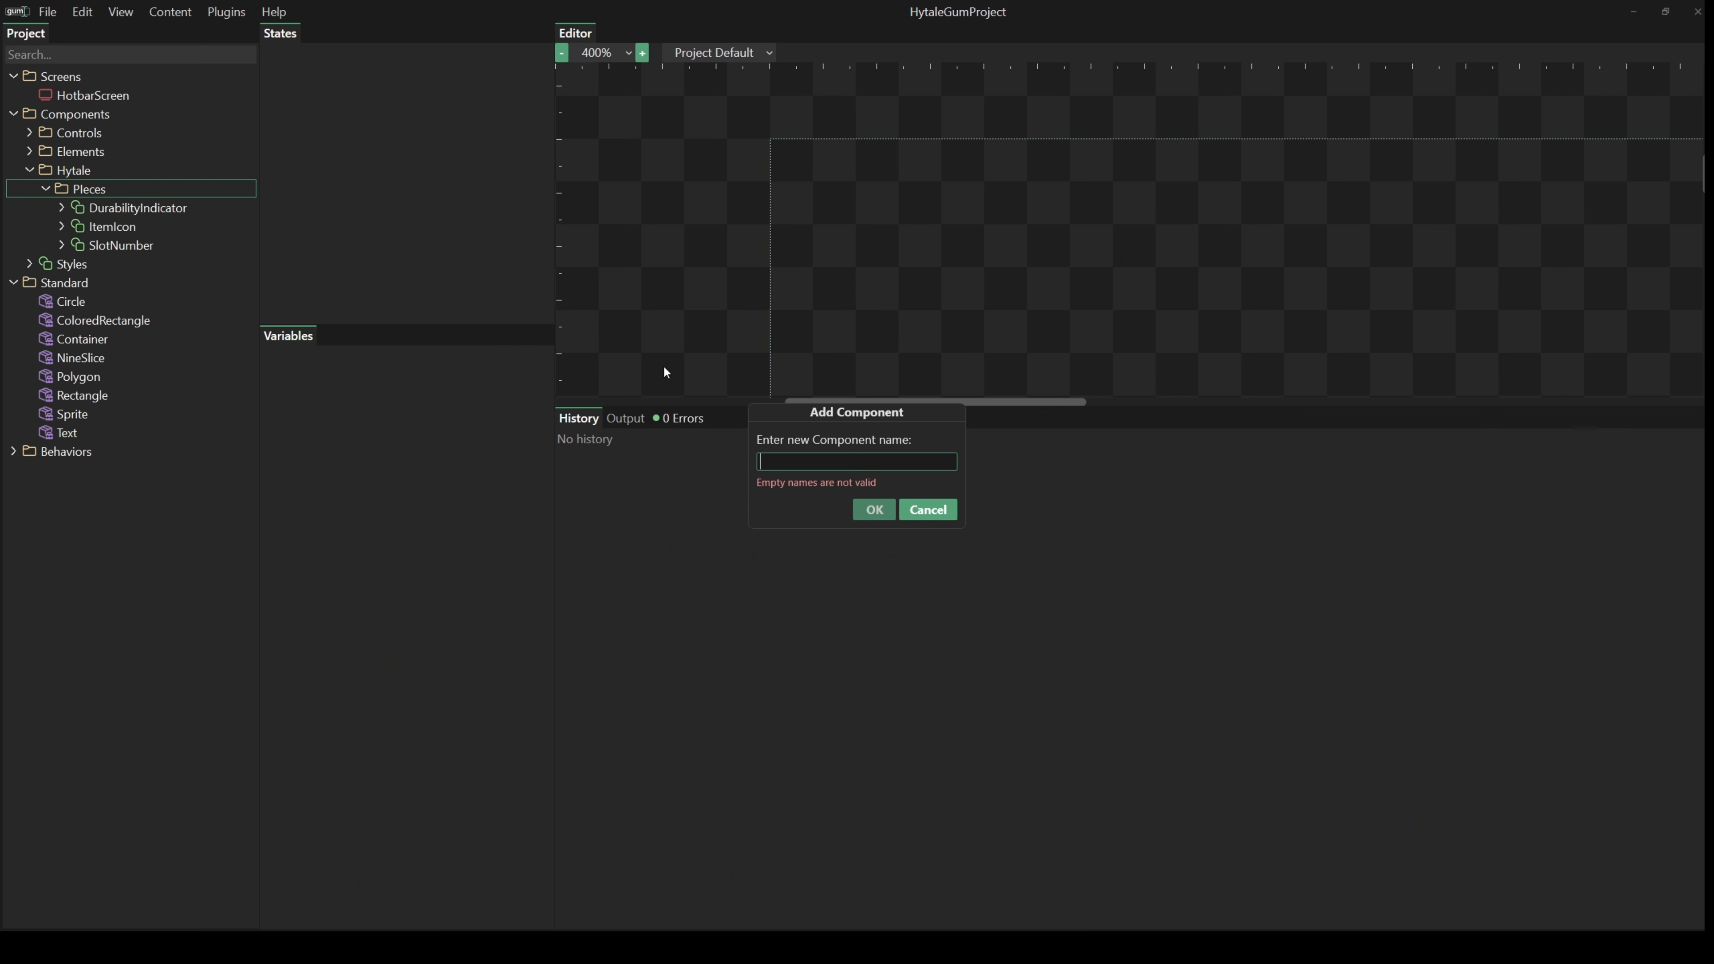
{"action": "type", "text": "ItemRarit"}
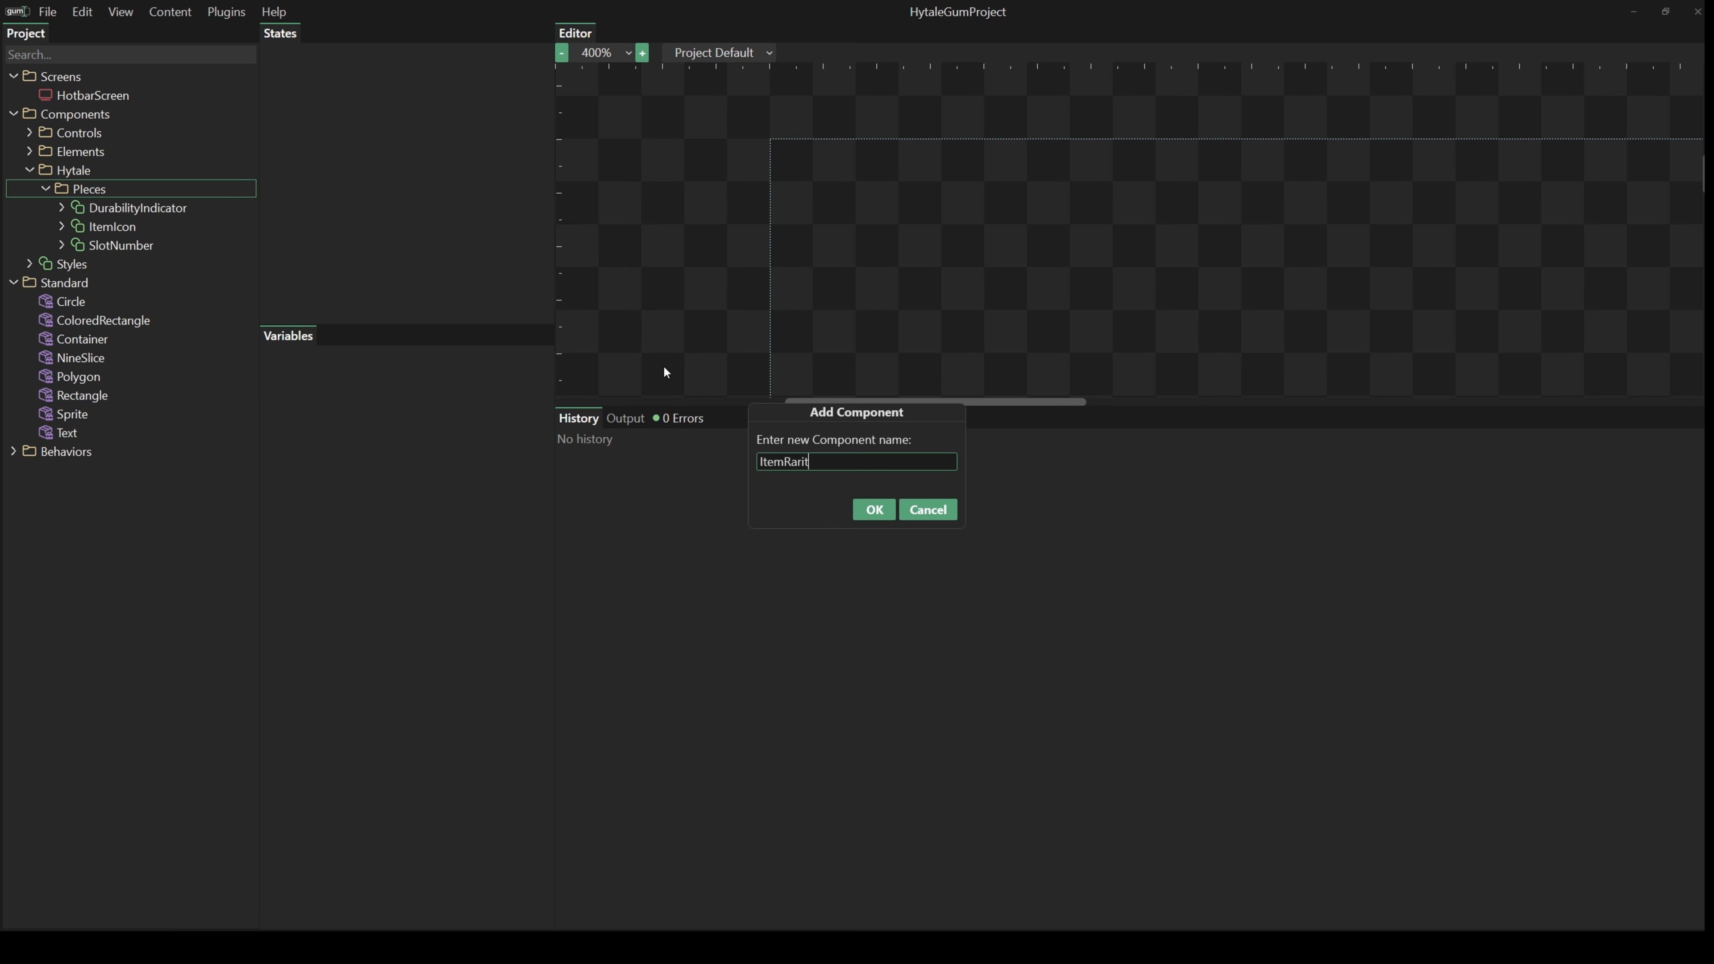
{"action": "type", "text": "yBackgtroun"}
{"action": "key", "text": "BackSpace"}
{"action": "key", "text": "BackSpace"}
{"action": "key", "text": "BackSpace"}
{"action": "key", "text": "BackSpace"}
{"action": "key", "text": "BackSpace"}
{"action": "type", "text": "round"}
{"action": "key", "text": "Return"}
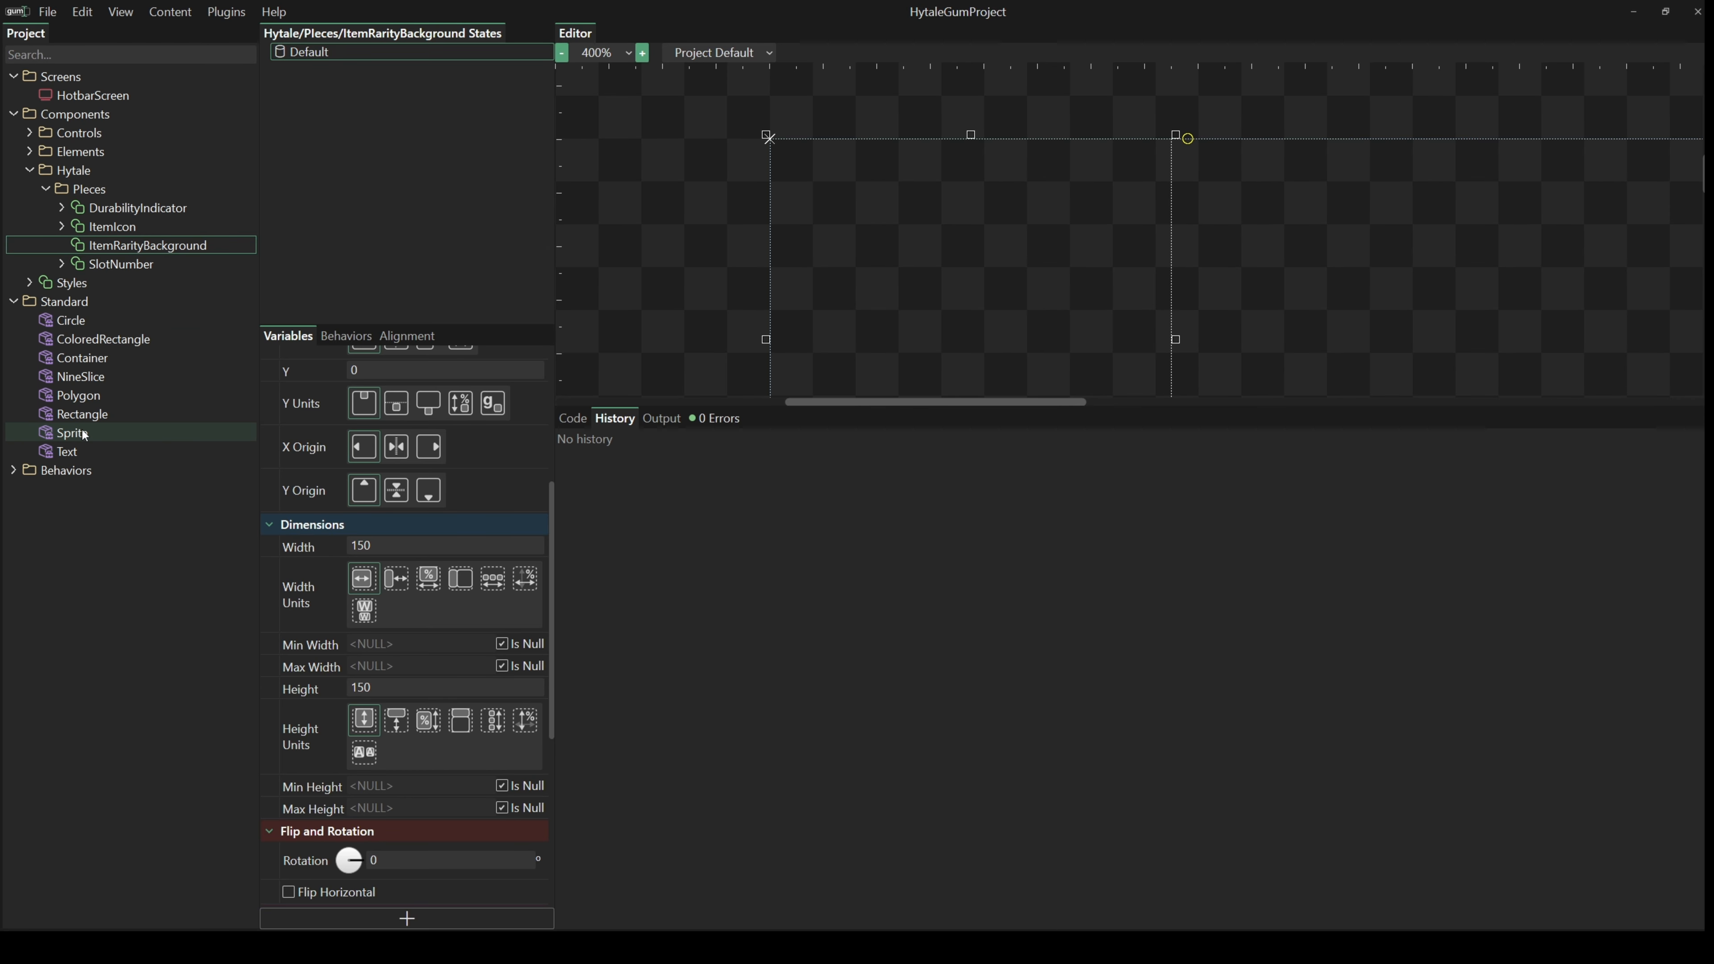
- Add a NineSlice instance to ItemRarityBackground and rename it Background
{"action": "left_click", "coordinate": [78, 383]}
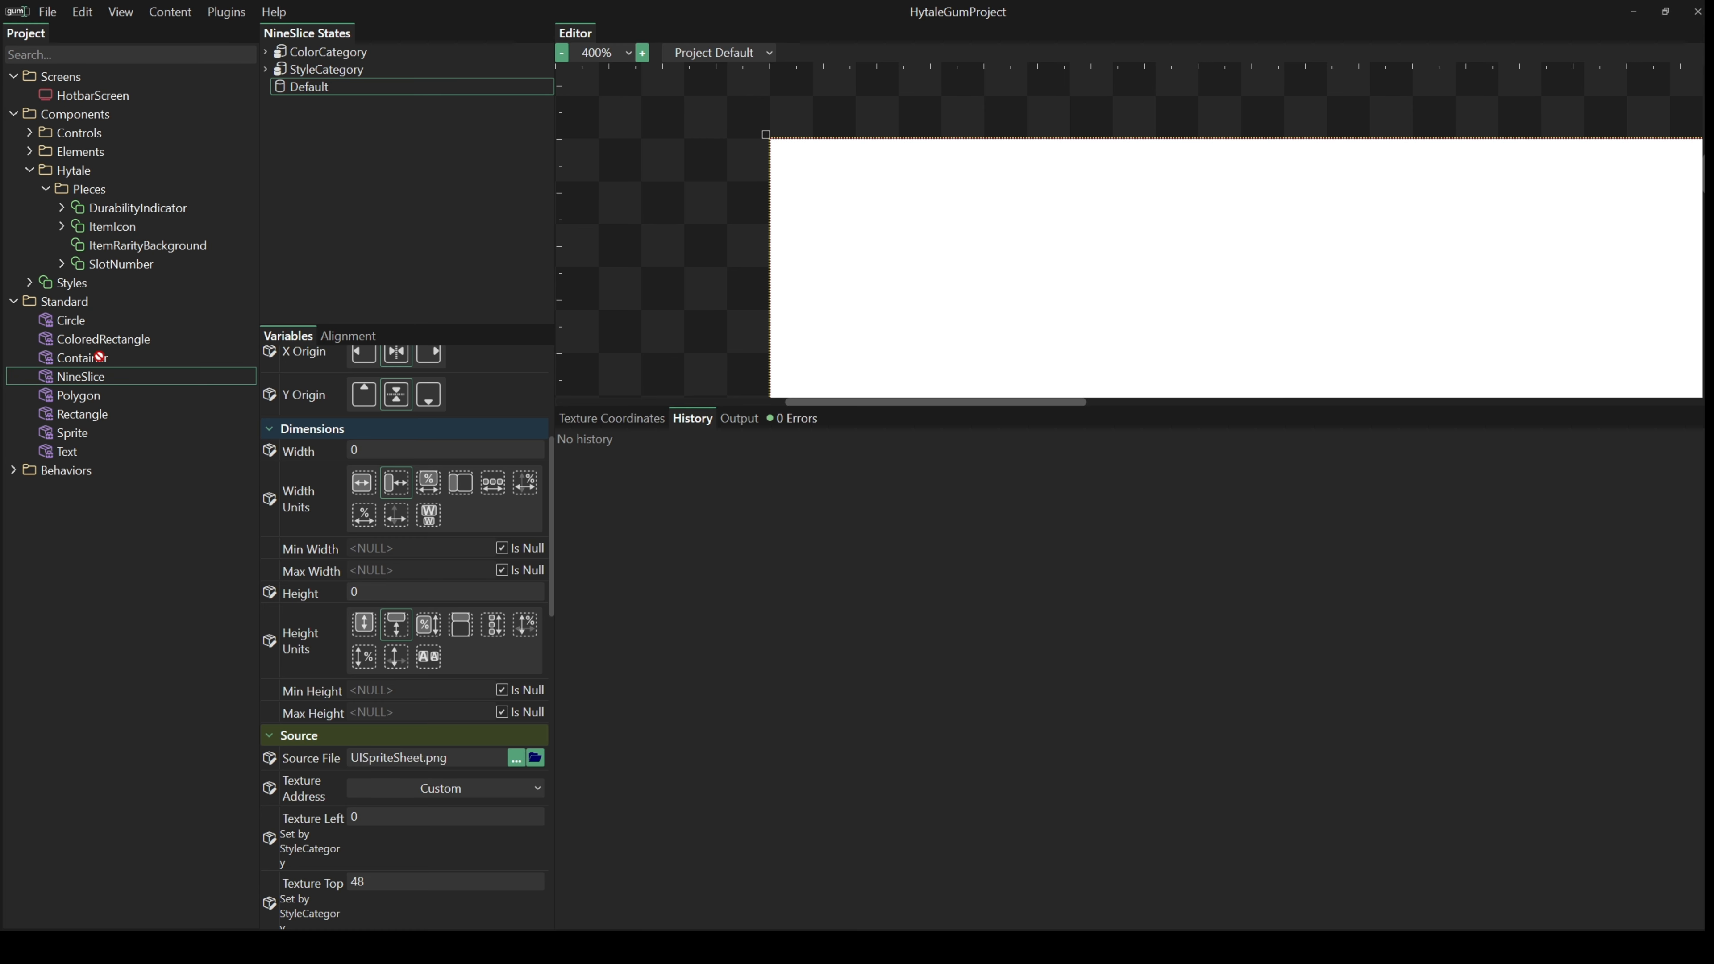
{"action": "left_click_drag", "start_coordinate": [124, 247], "coordinate": [124, 248]}
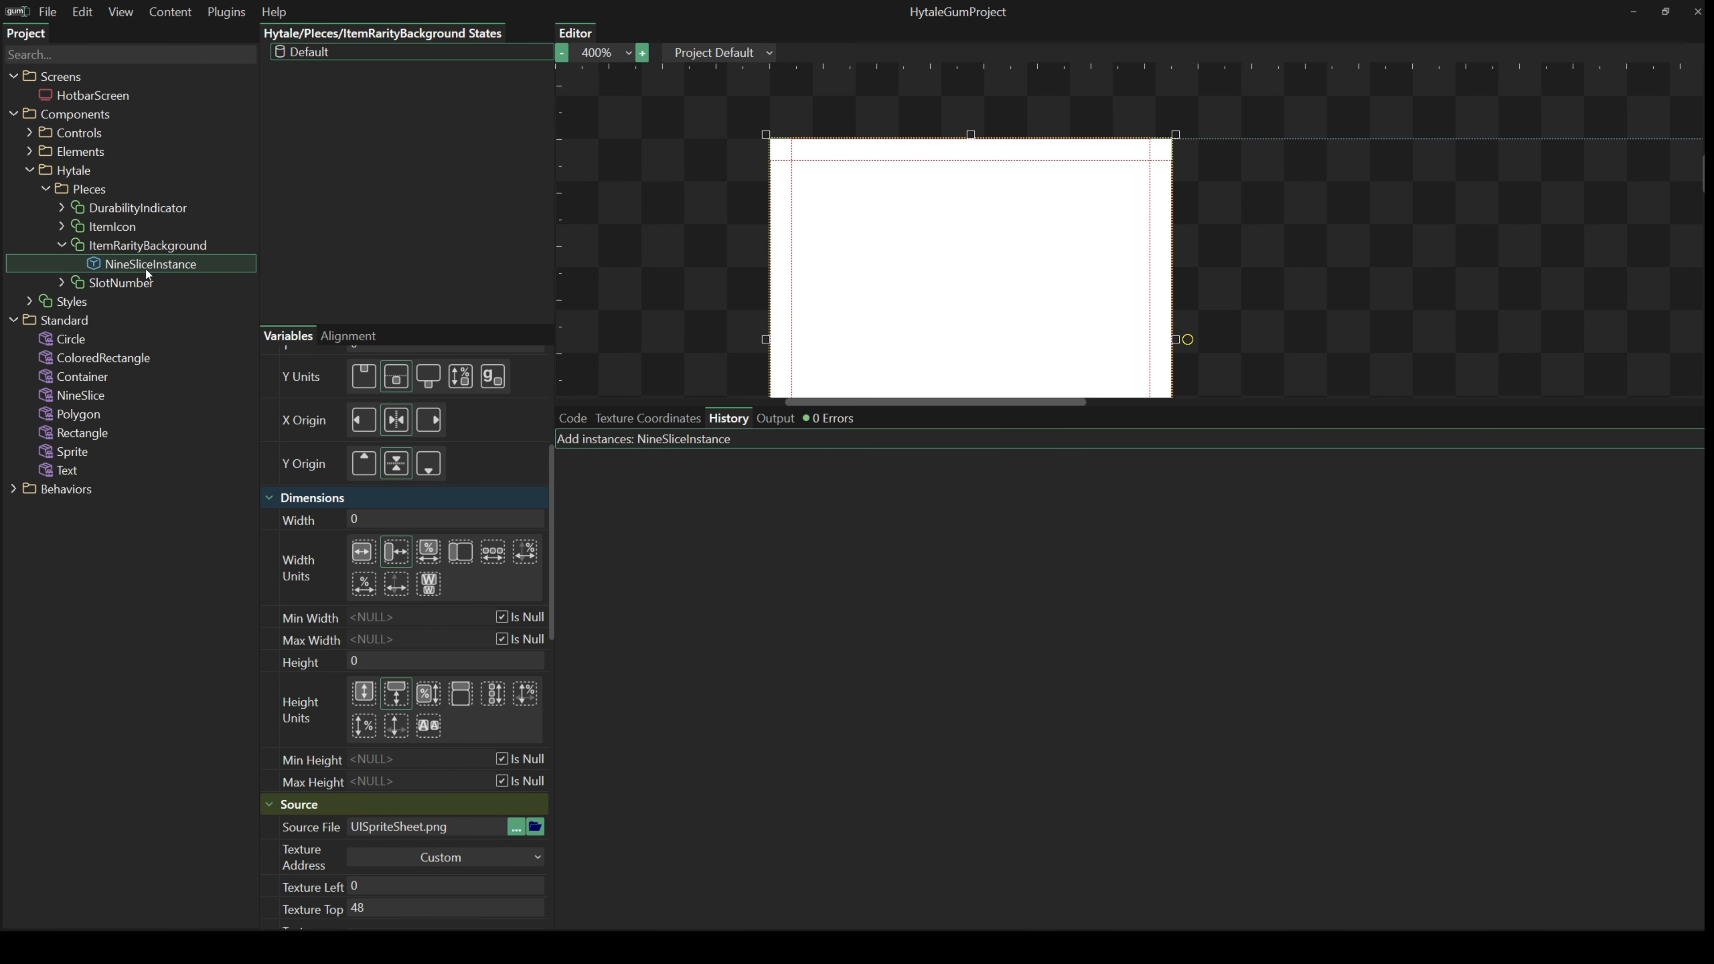
{"action": "key", "text": "F2"}
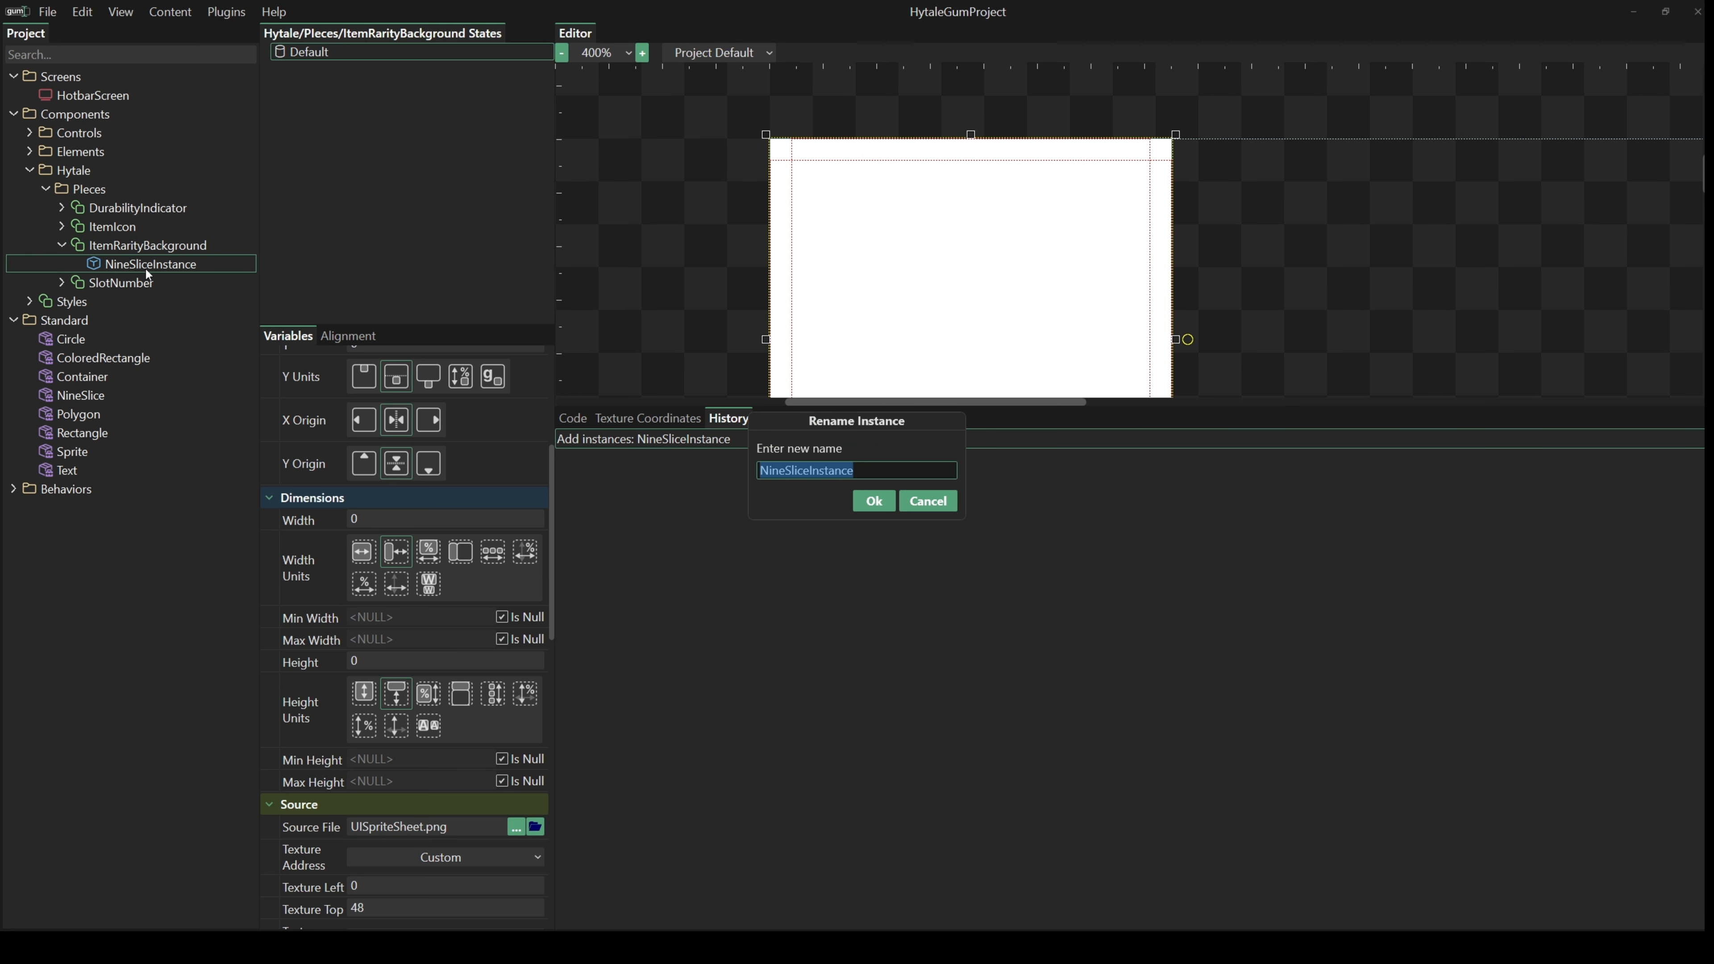
{"action": "type", "text": "Backgr"}
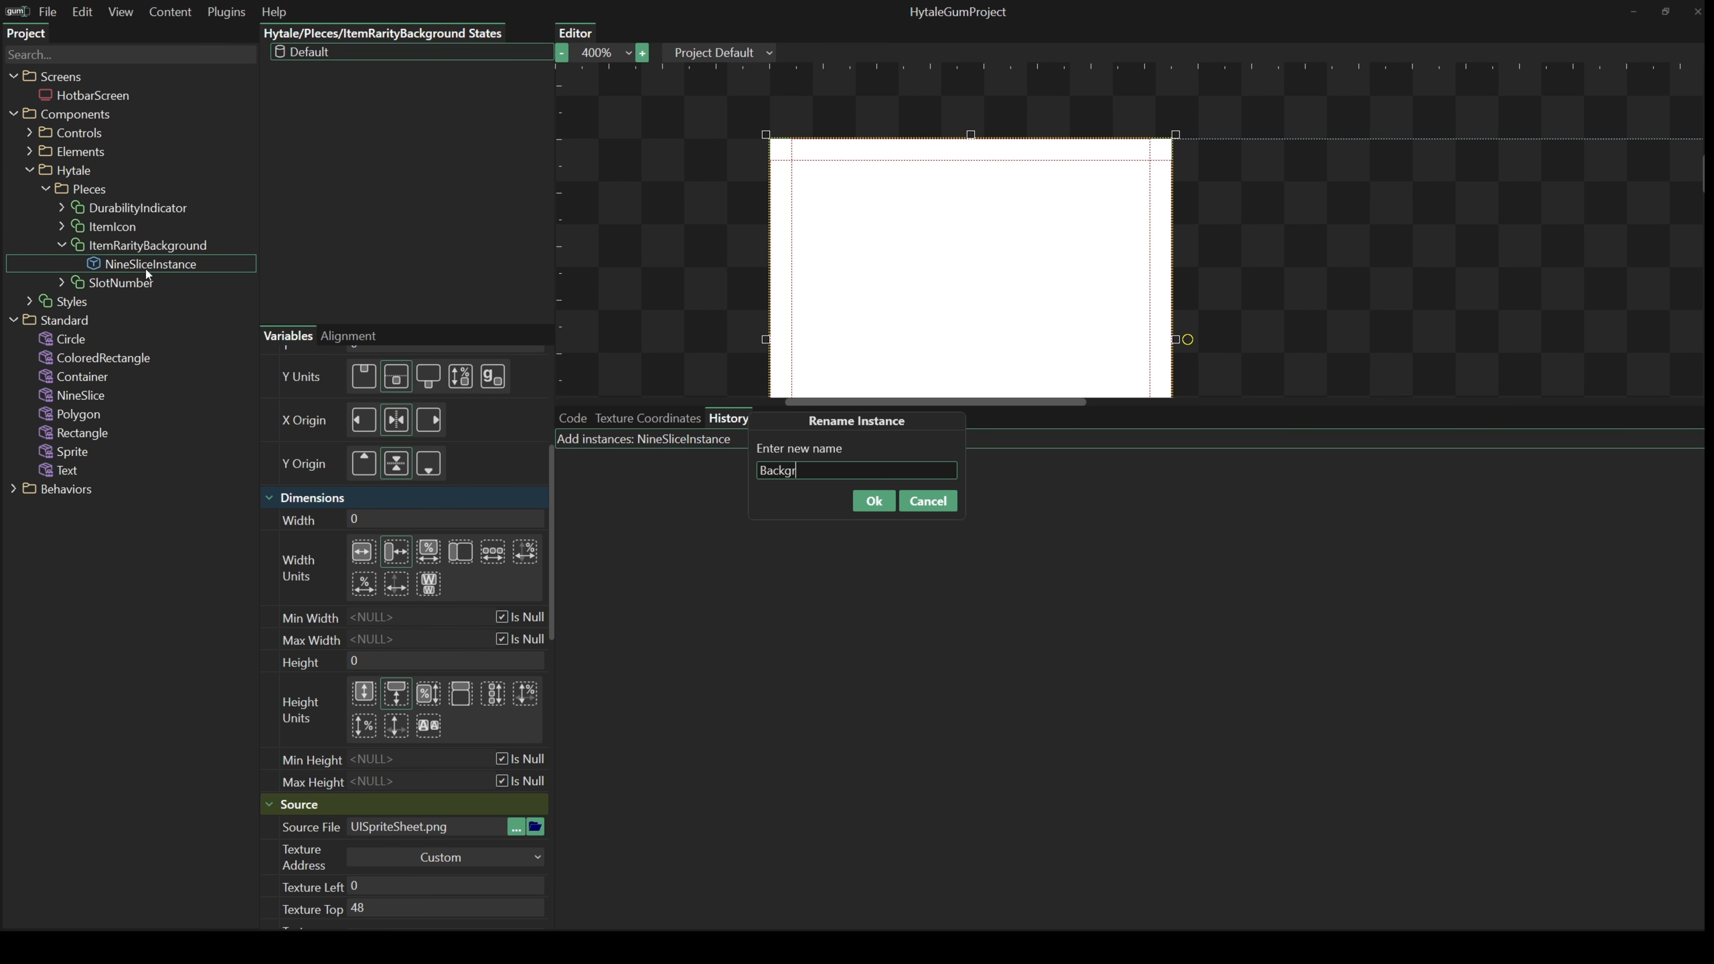
{"action": "type", "text": "ound"}
{"action": "key", "text": "Return"}
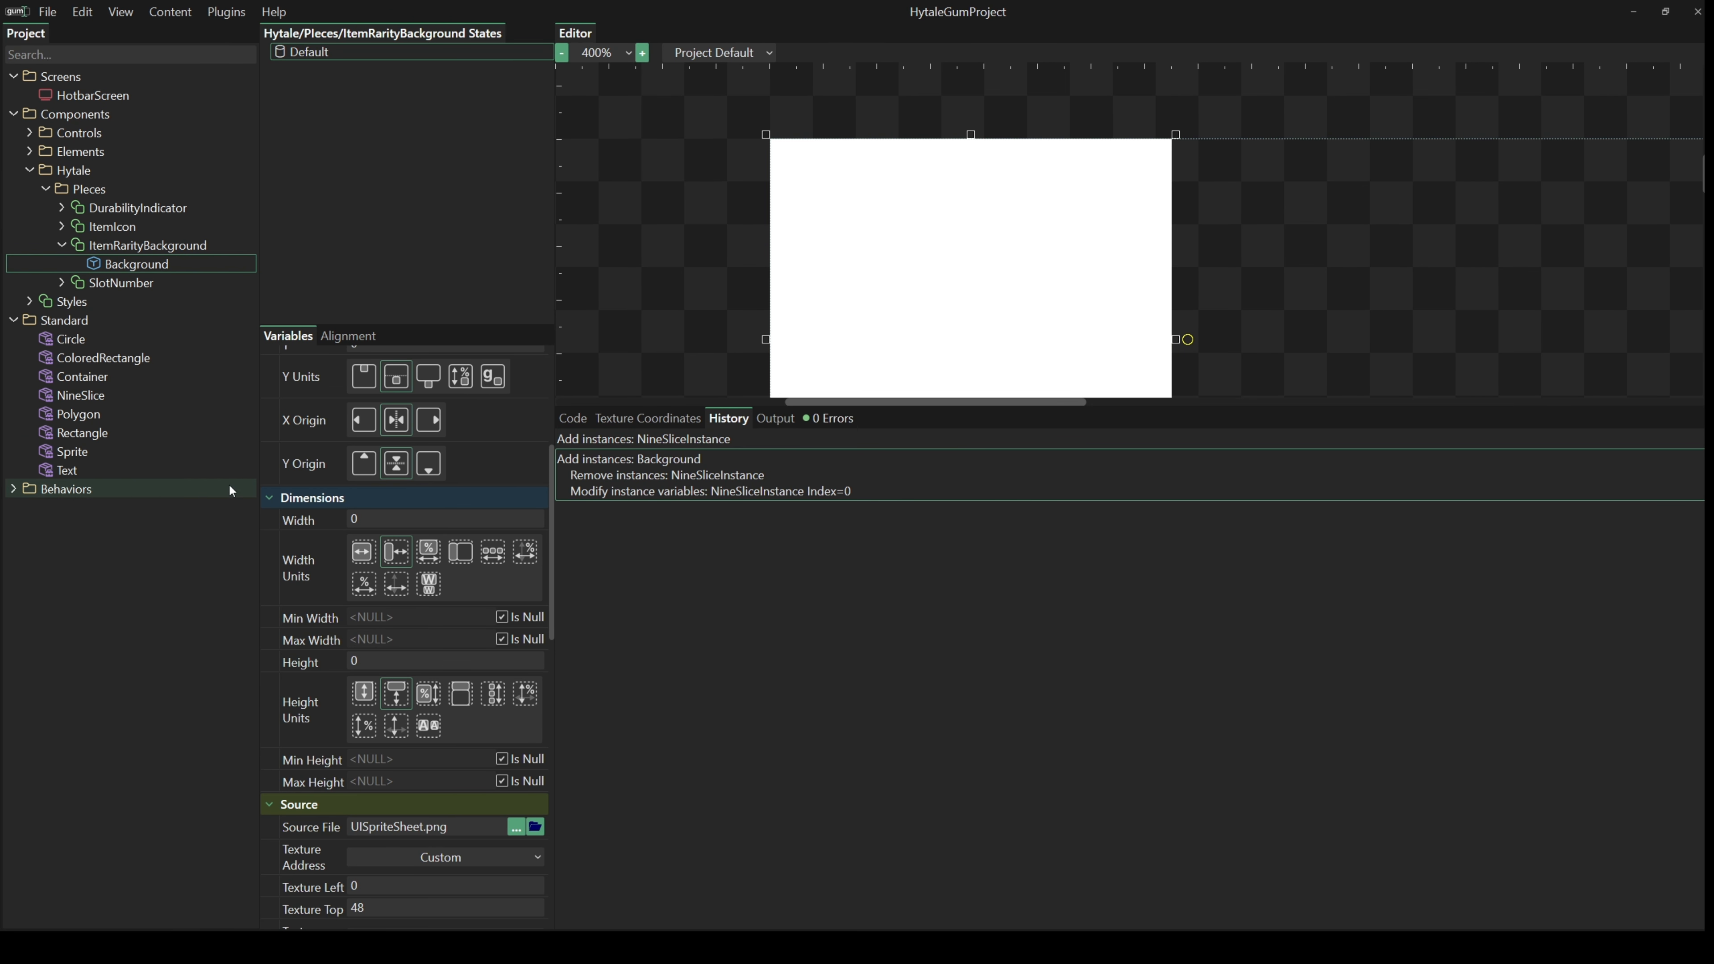
- Set the ItemRarityBackground component's width and height to 96
{"action": "left_click", "coordinate": [155, 244]}
{"action": "left_click", "coordinate": [392, 546]}
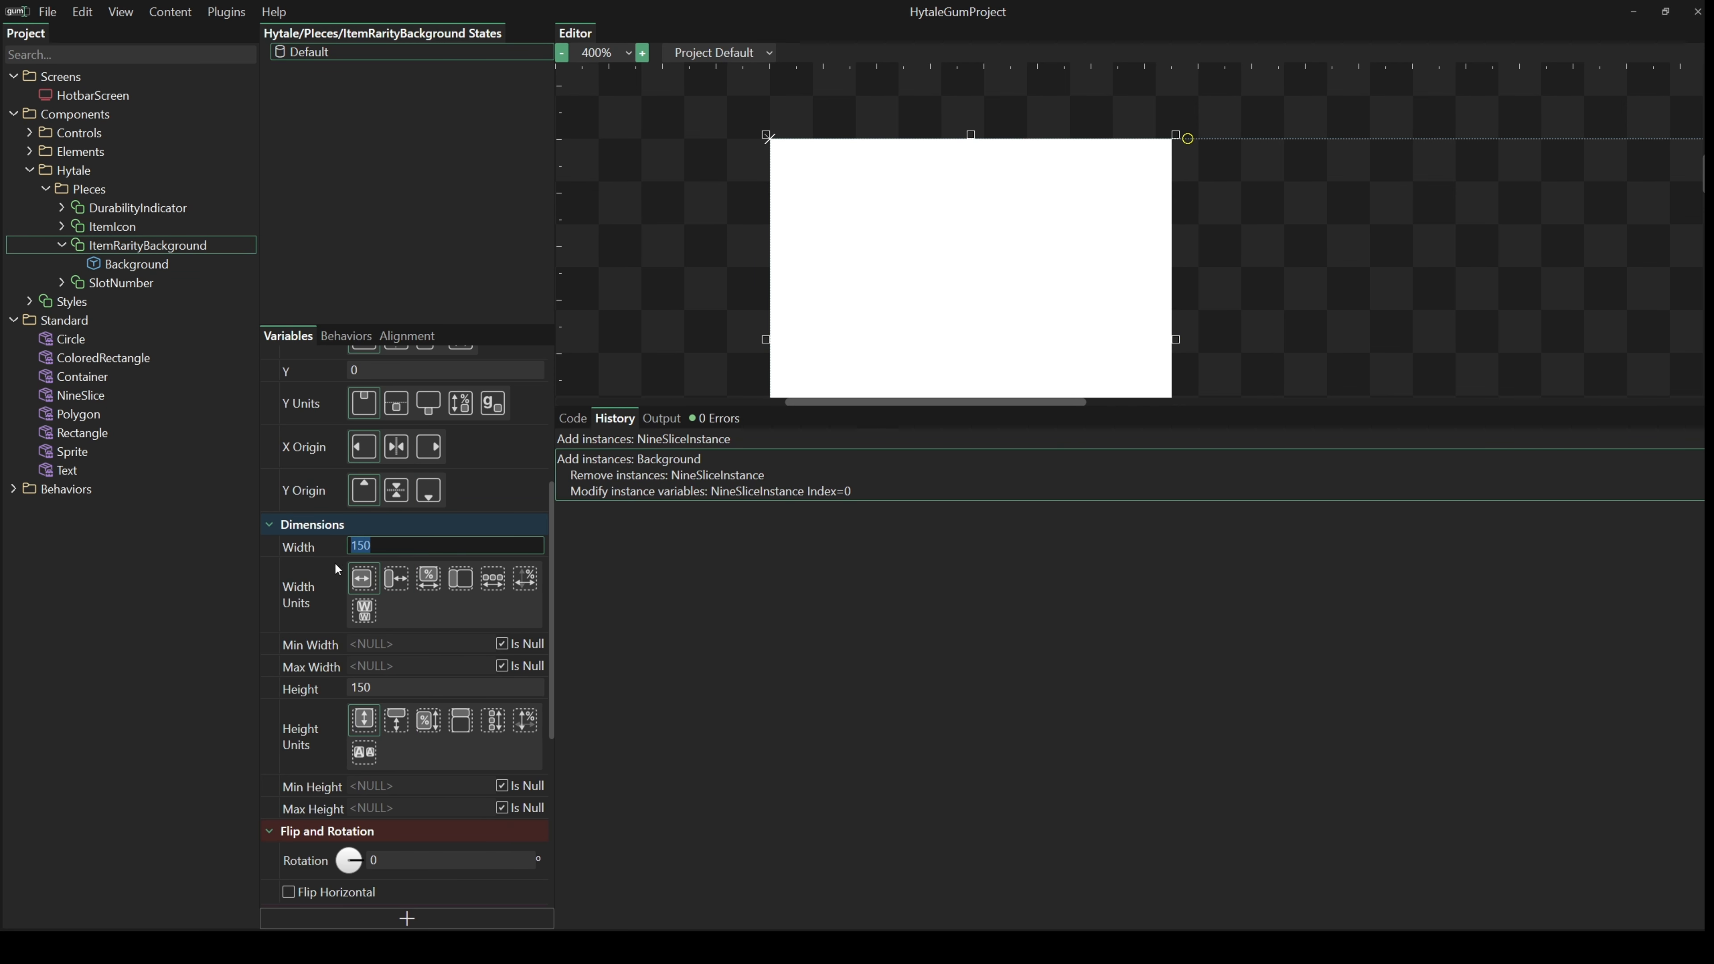
{"action": "type", "text": "96"}
{"action": "left_click_drag", "start_coordinate": [384, 689], "coordinate": [343, 679]}
{"action": "type", "text": "96"}
{"action": "left_click", "coordinate": [390, 545]}
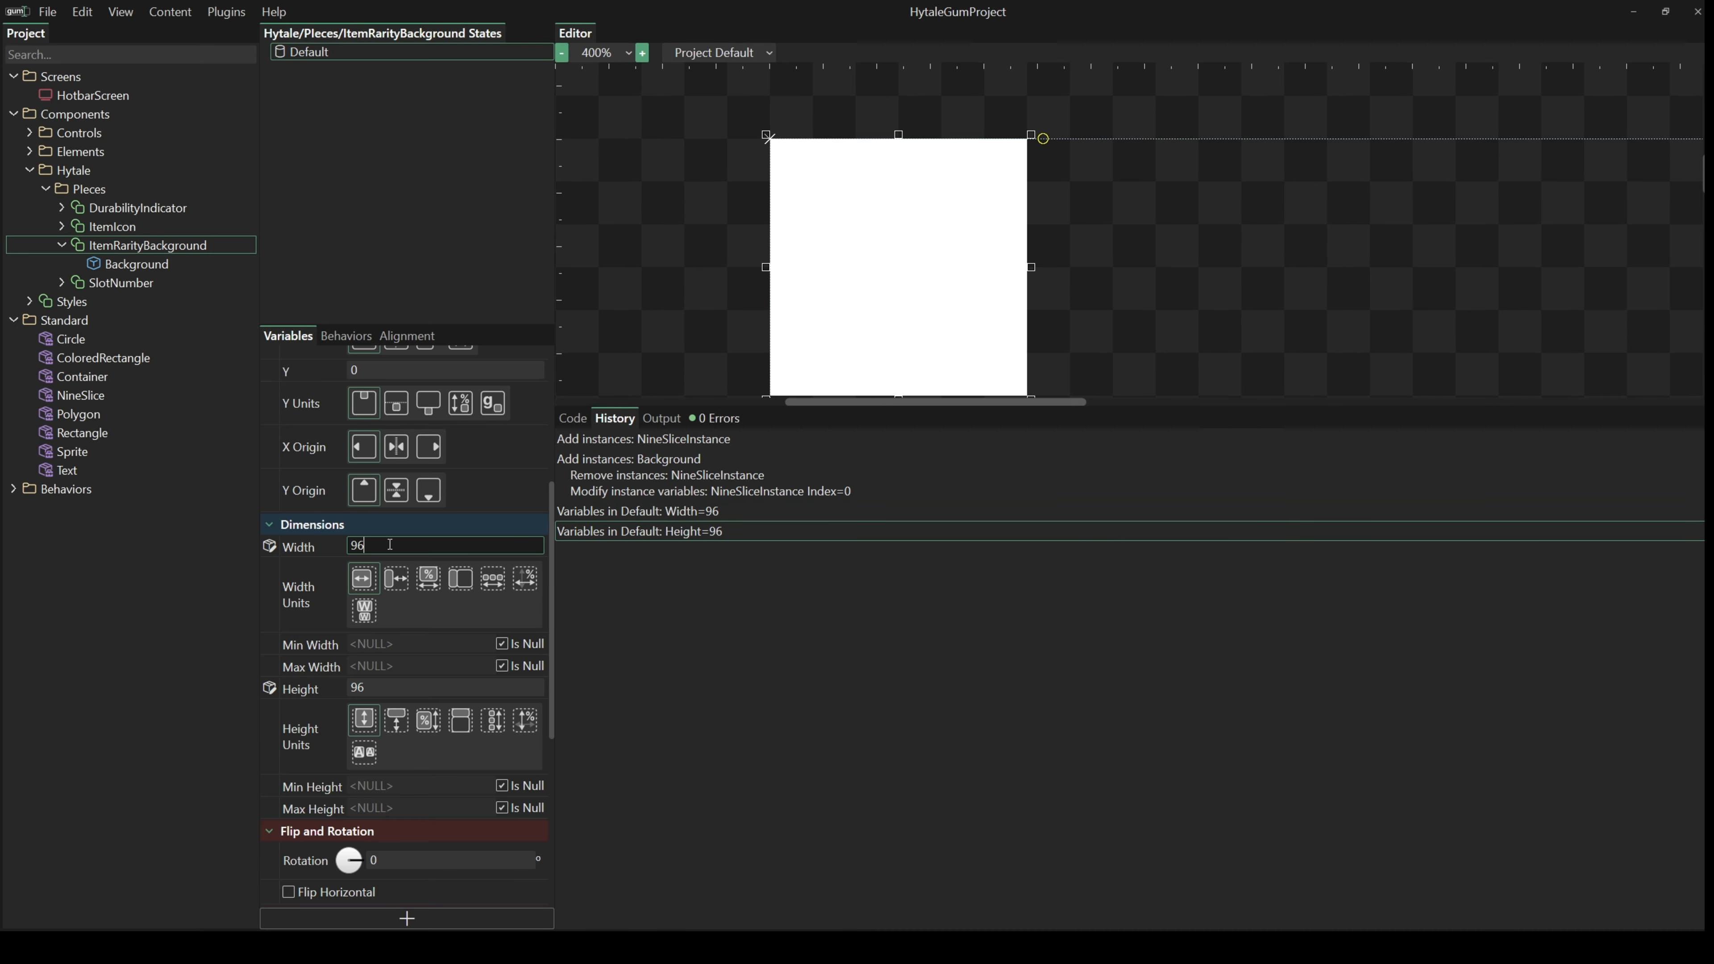
- Copy the source file Components\Hytale\hytale.png from ItemIcon's SpriteInstance and set it as Background's source file
{"action": "left_click", "coordinate": [62, 227]}
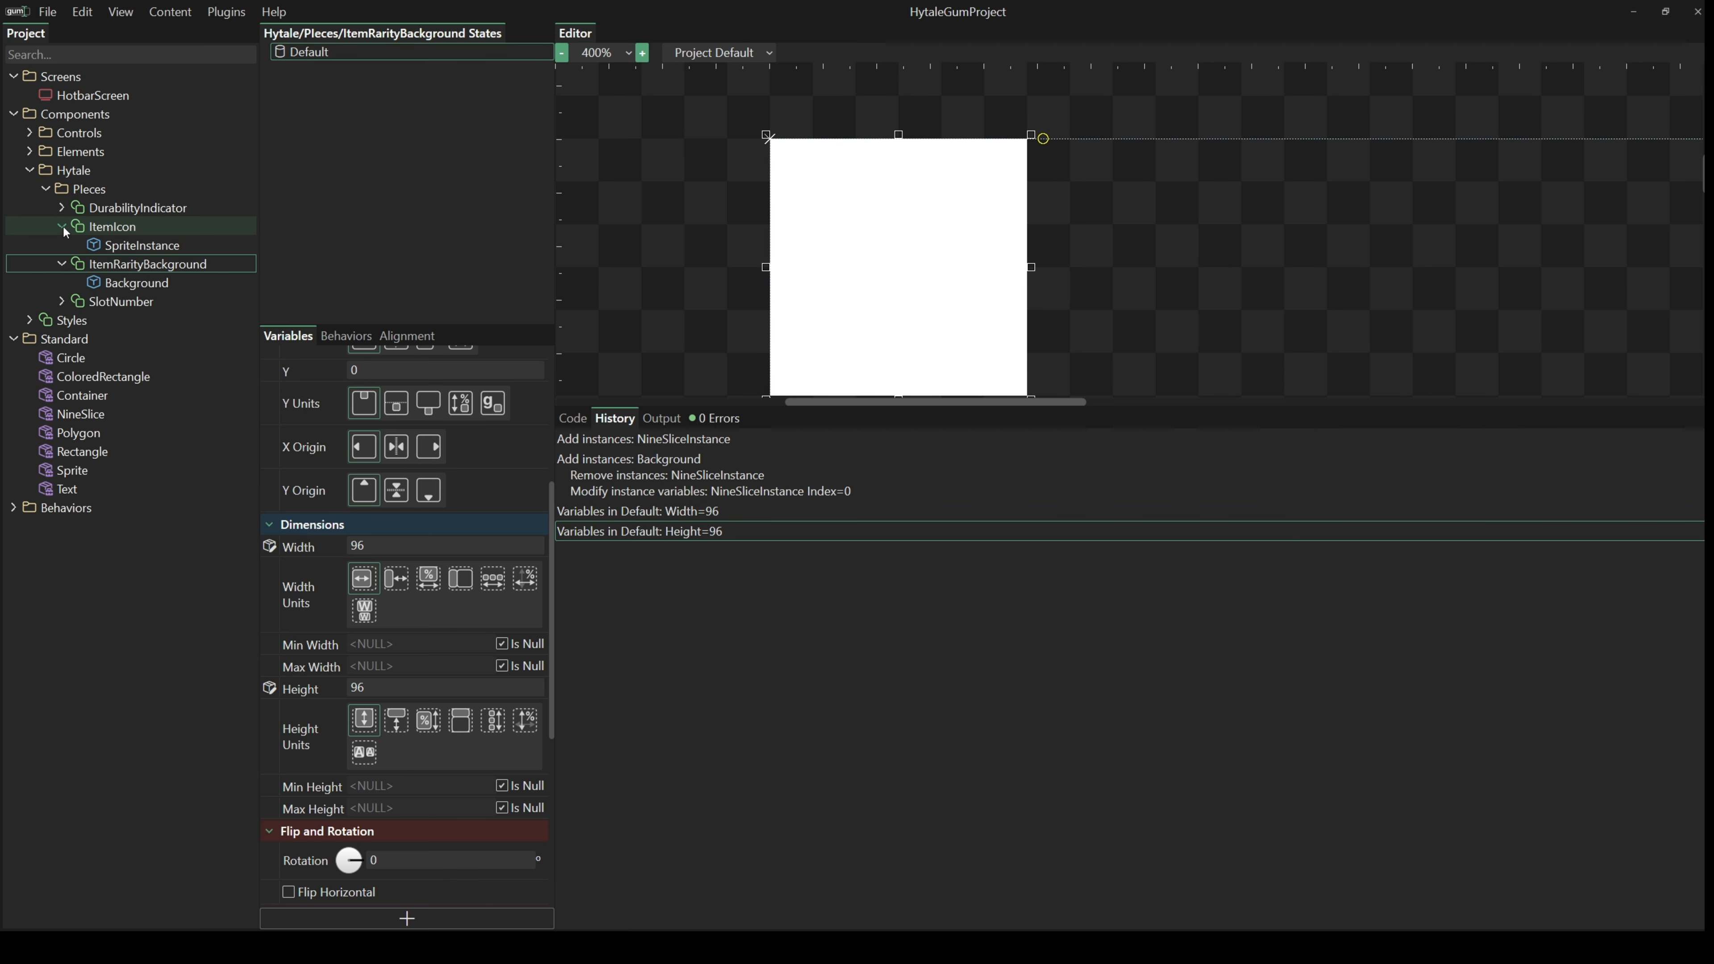
{"action": "left_click", "coordinate": [128, 246]}
{"action": "scroll", "coordinate": [410, 723], "scroll_direction": "down", "scroll_amount": 5}
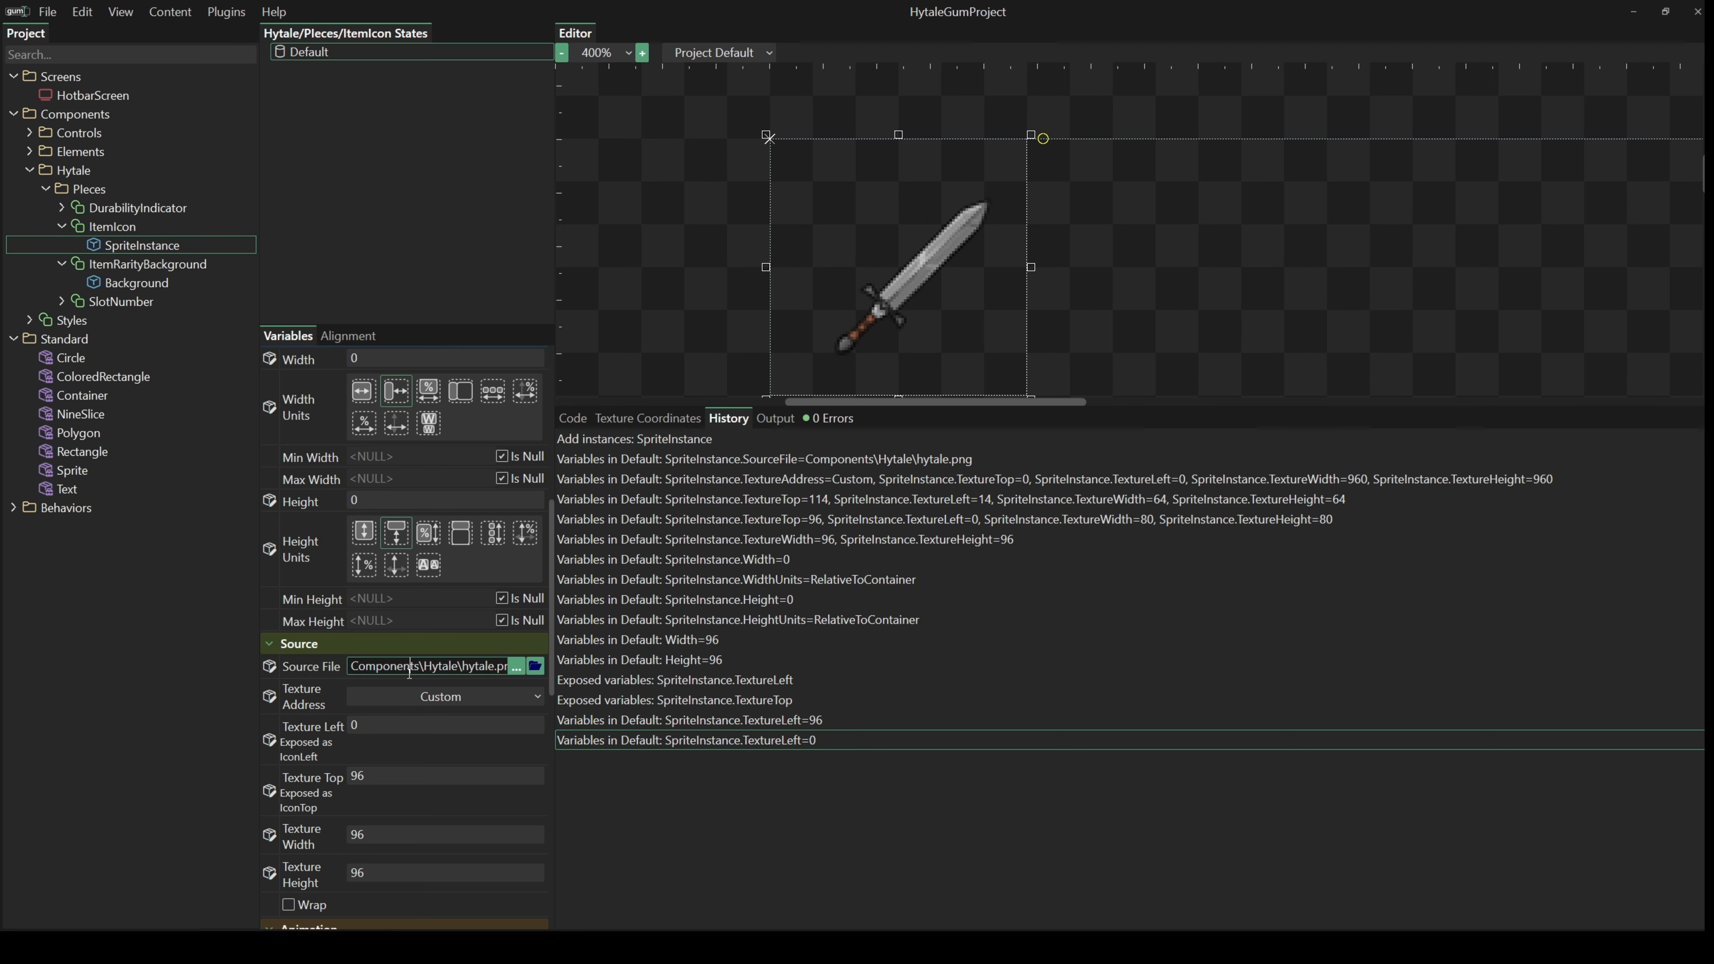
{"action": "left_click", "coordinate": [357, 667]}
{"action": "key", "text": "ctrl+c"}
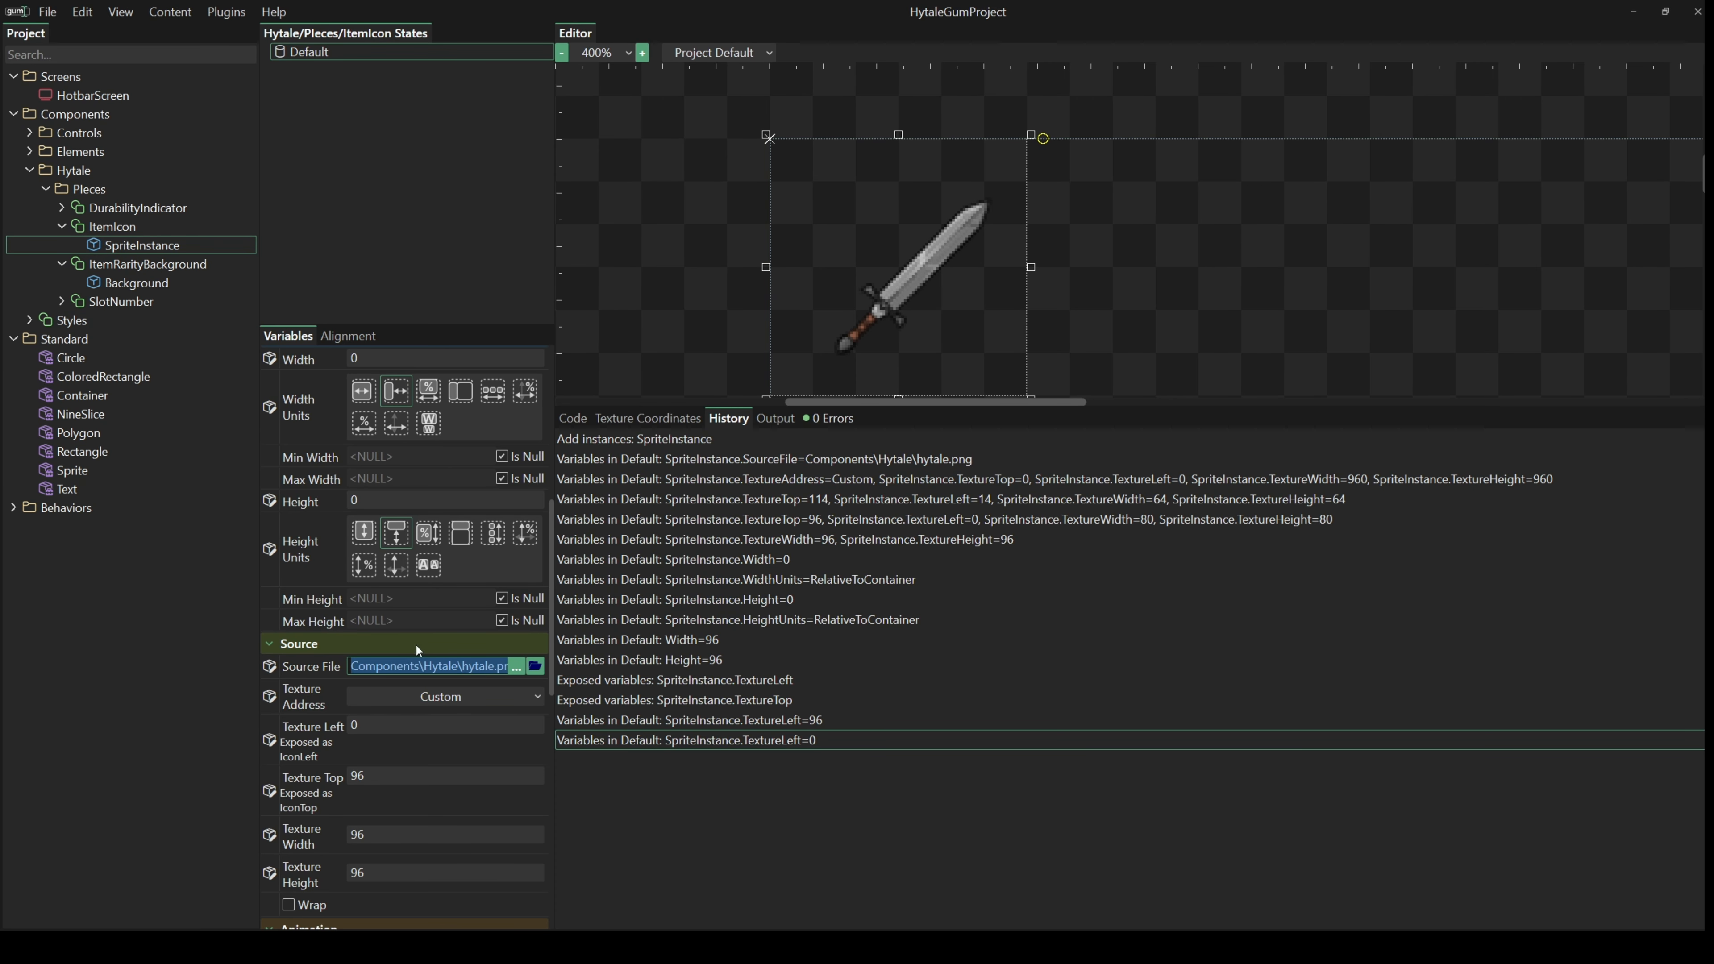
{"action": "left_click", "coordinate": [133, 283]}
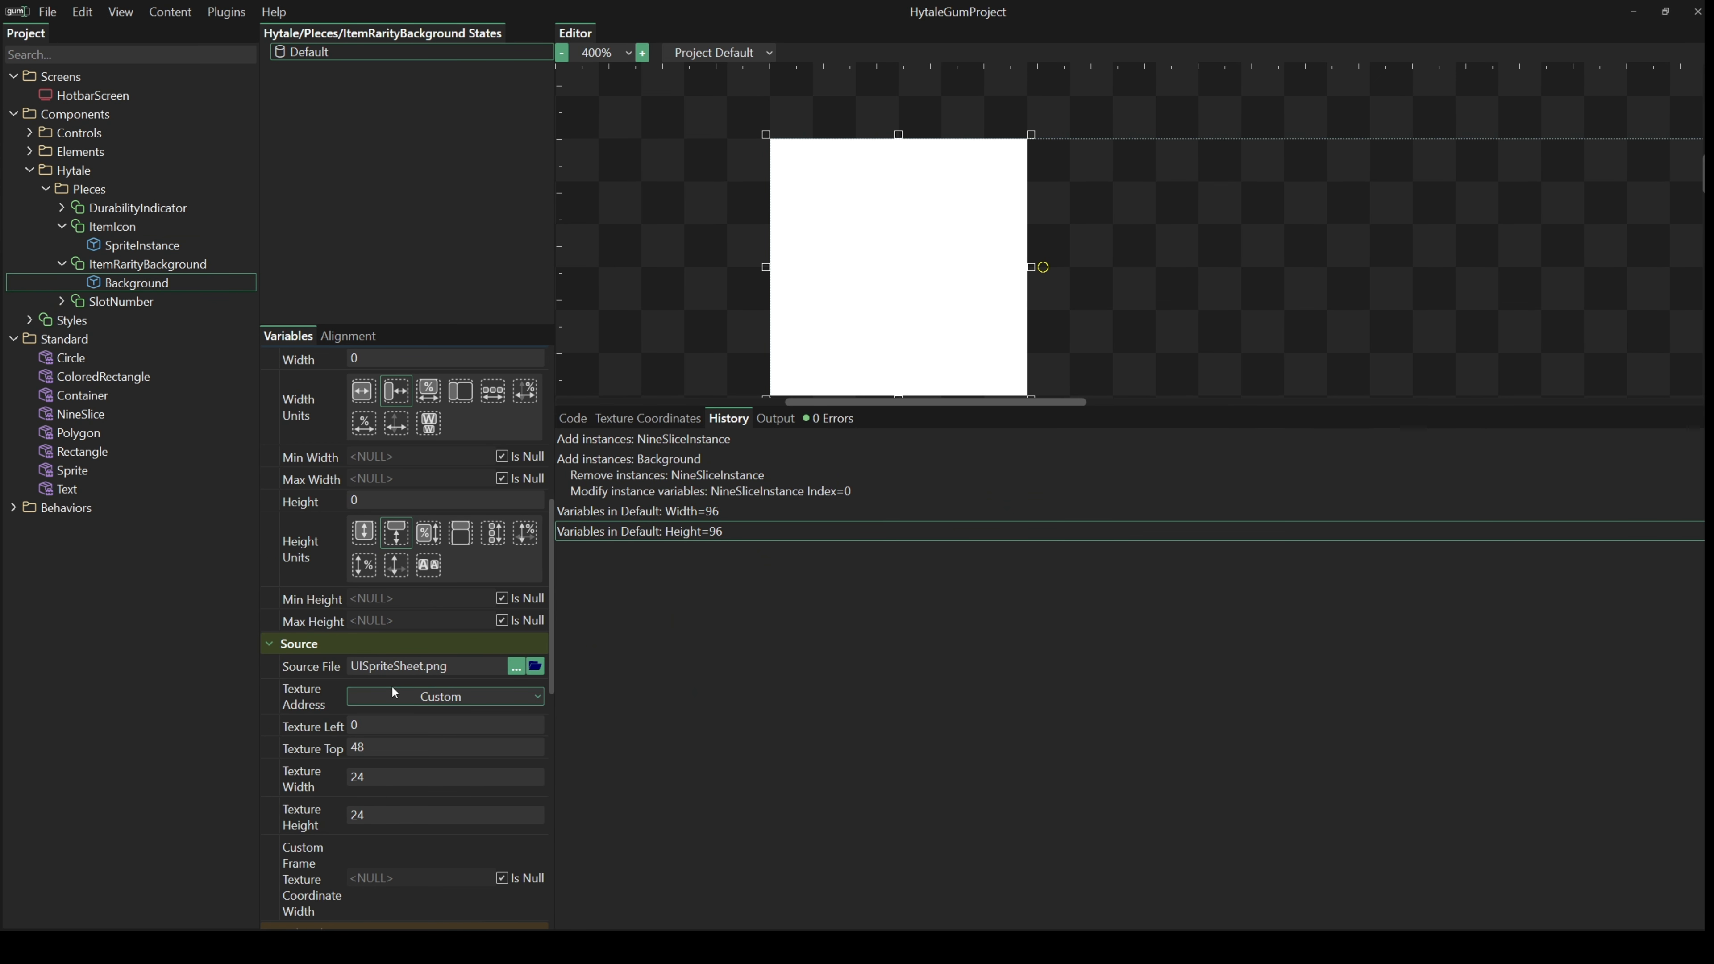
{"action": "left_click", "coordinate": [457, 667]}
{"action": "key", "text": "ctrl+a"}
{"action": "key", "text": "ctrl+v"}
- Set Background's texture region to the first 96 by 96 tile at texture position 0, 0, using 16-pixel grid snapping for the resize
{"action": "left_click", "coordinate": [640, 419]}
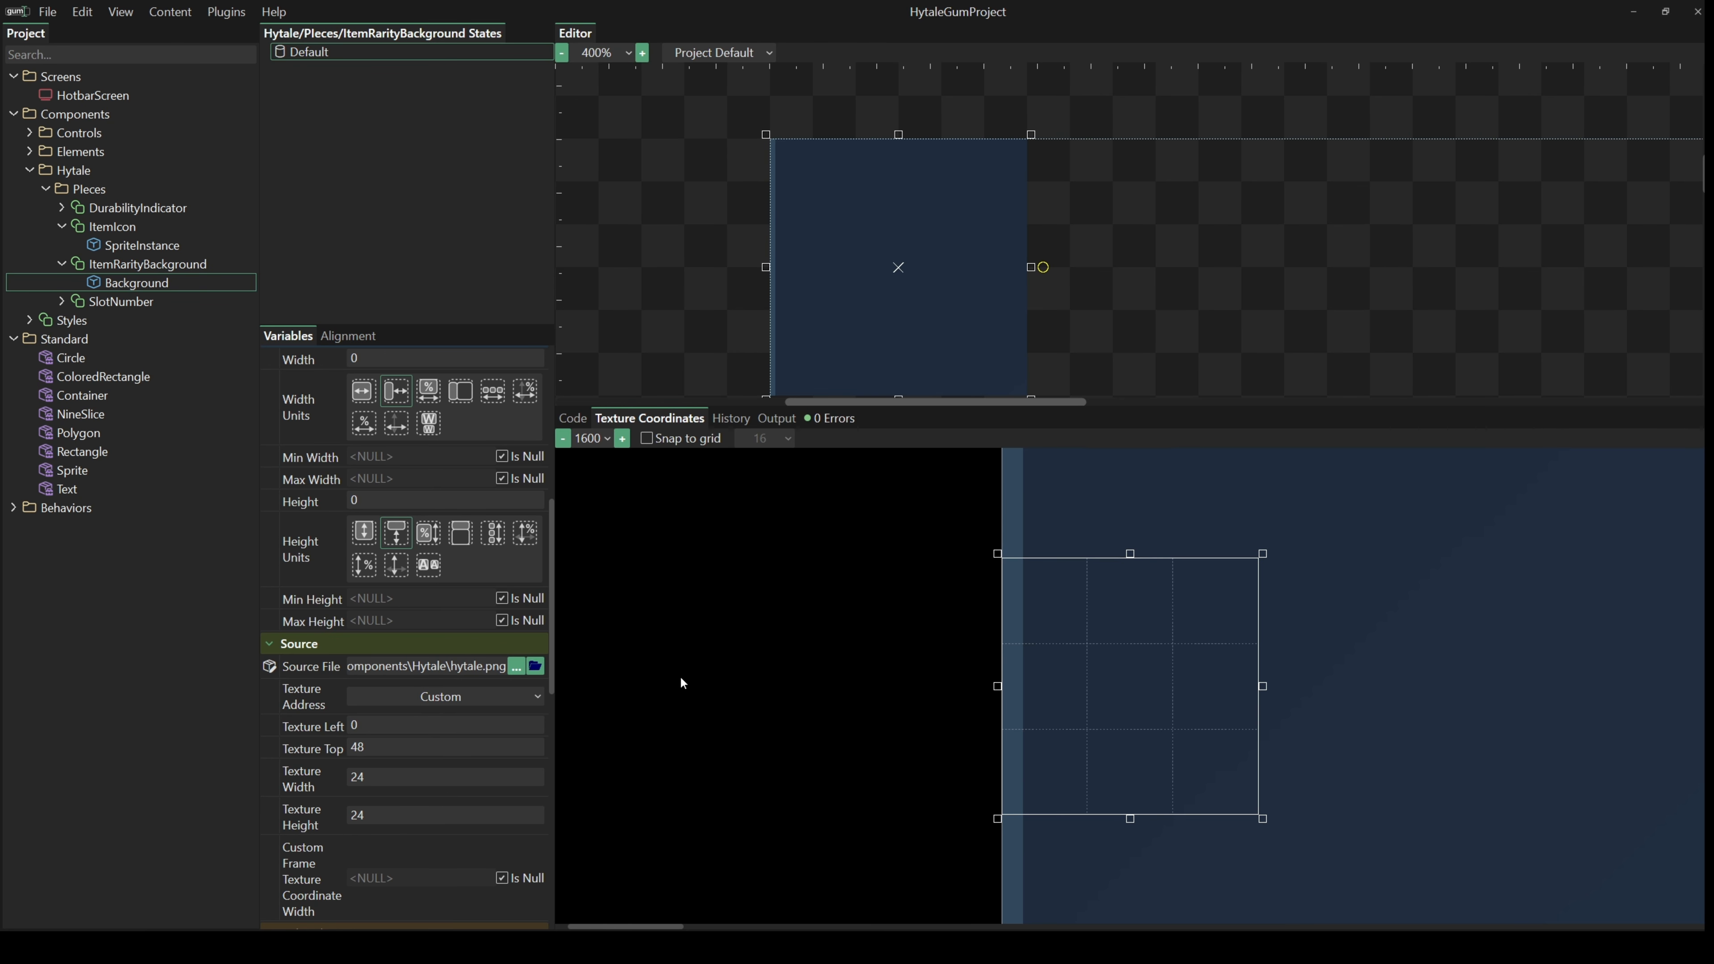
{"action": "scroll", "coordinate": [1161, 668], "scroll_direction": "down", "scroll_amount": 5}
{"action": "scroll", "coordinate": [1224, 670], "scroll_direction": "up", "scroll_amount": 3}
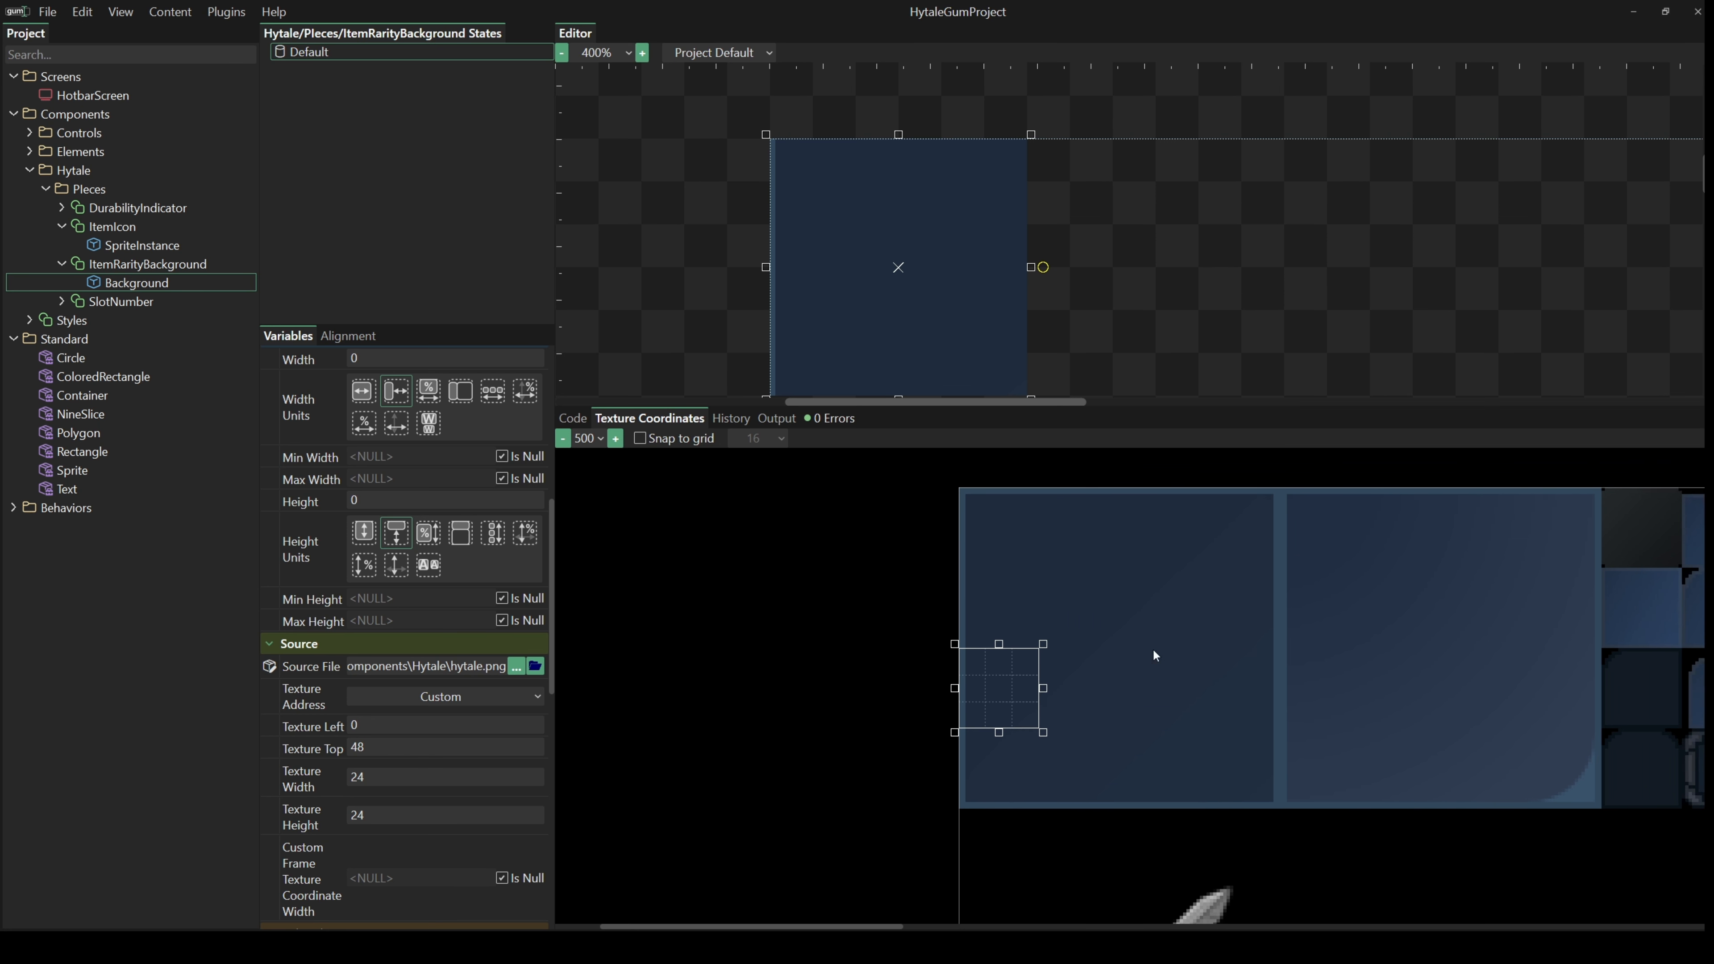
{"action": "left_click_drag", "start_coordinate": [985, 687], "coordinate": [984, 525]}
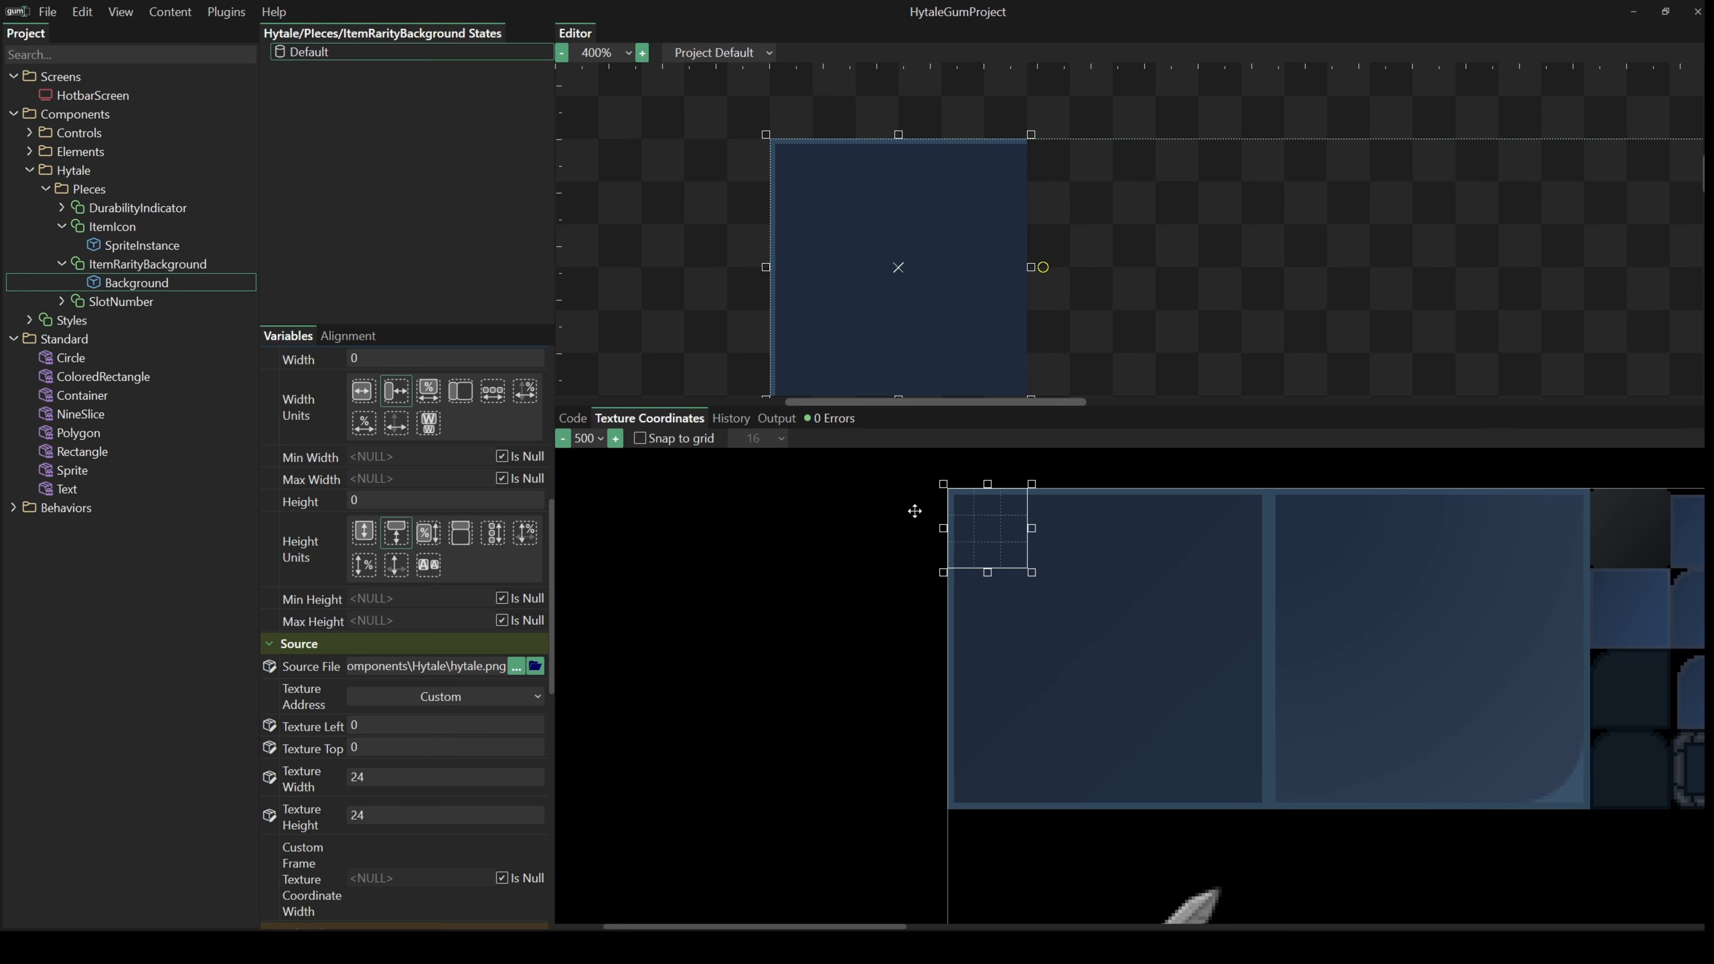
{"action": "left_click", "coordinate": [640, 439]}
{"action": "left_click_drag", "start_coordinate": [1058, 601], "coordinate": [1275, 816]}
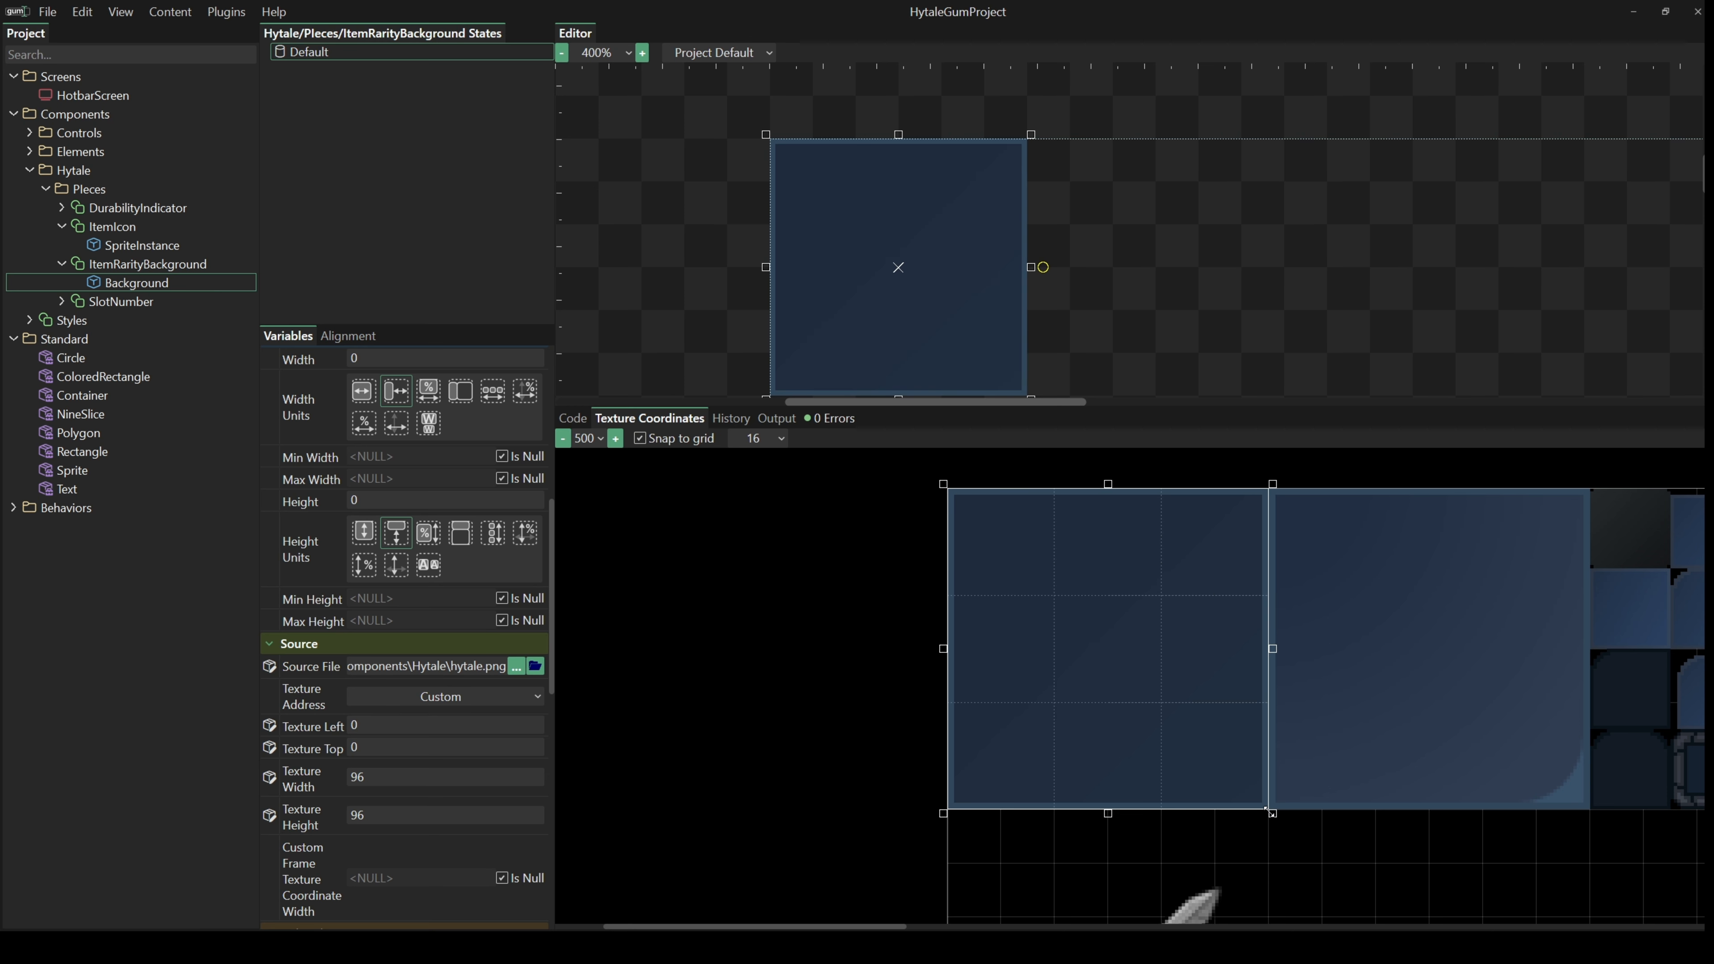
{"action": "left_click", "coordinate": [645, 439]}
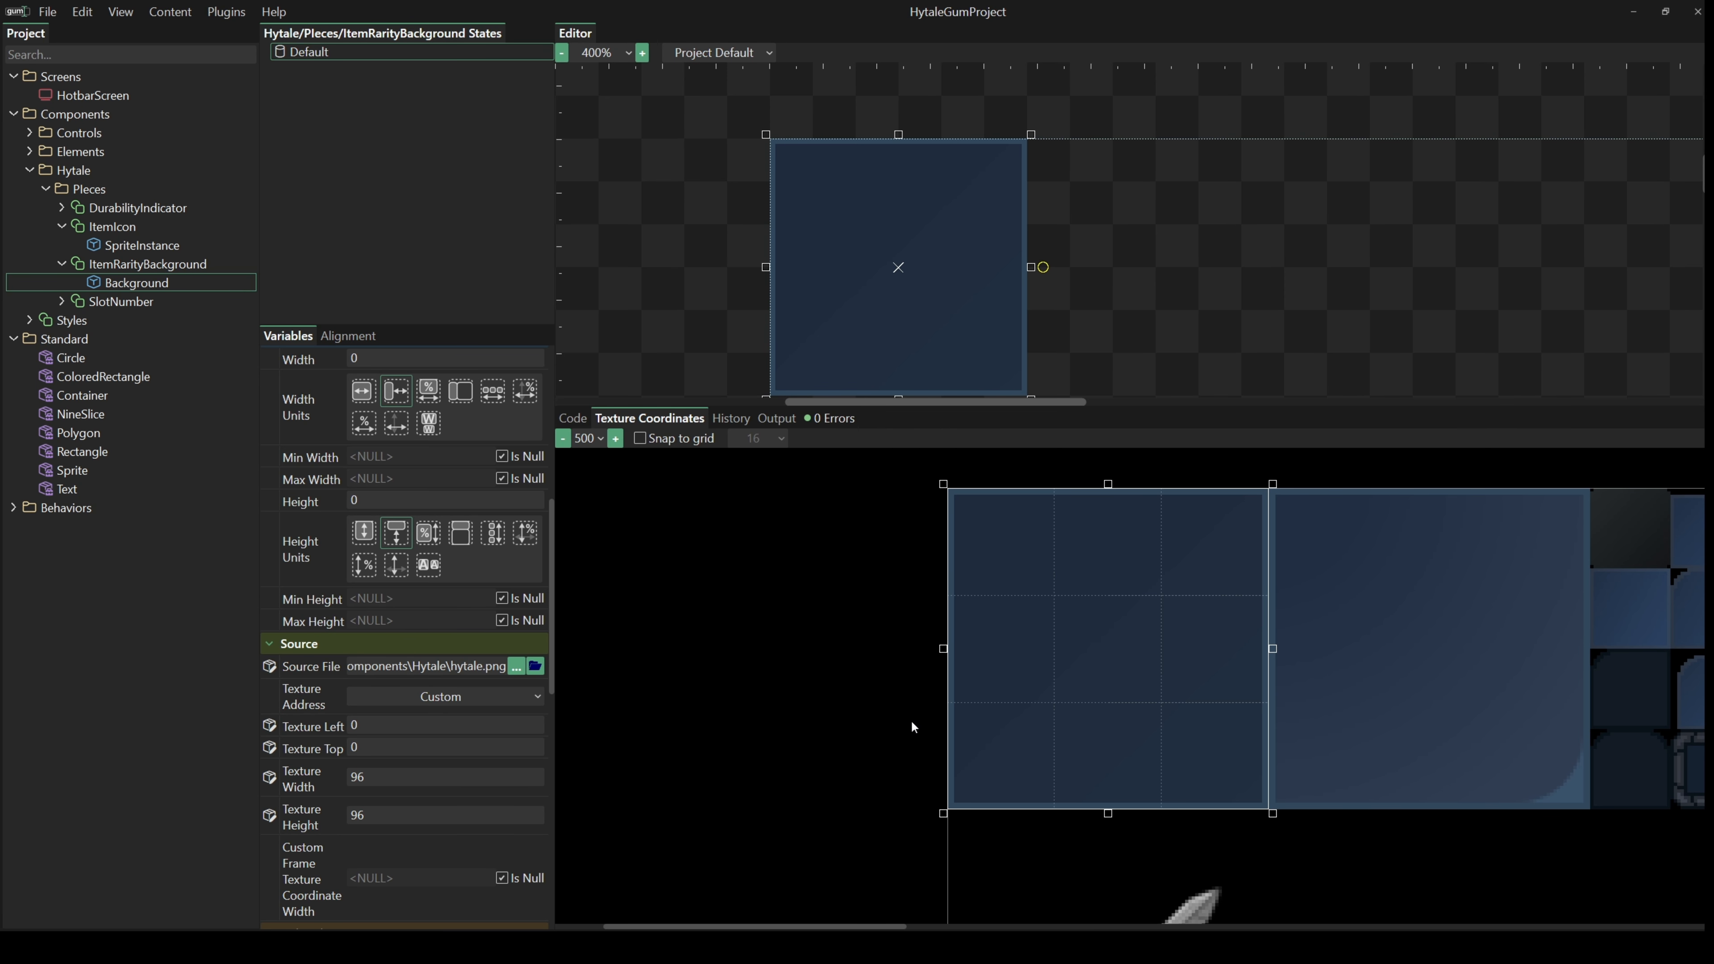
- Add a state category named RarityCategory to the ItemRarityBackground component
{"action": "scroll", "coordinate": [910, 720], "scroll_direction": "down", "scroll_amount": 3}
{"action": "scroll", "coordinate": [1511, 687], "scroll_direction": "up", "scroll_amount": 4}
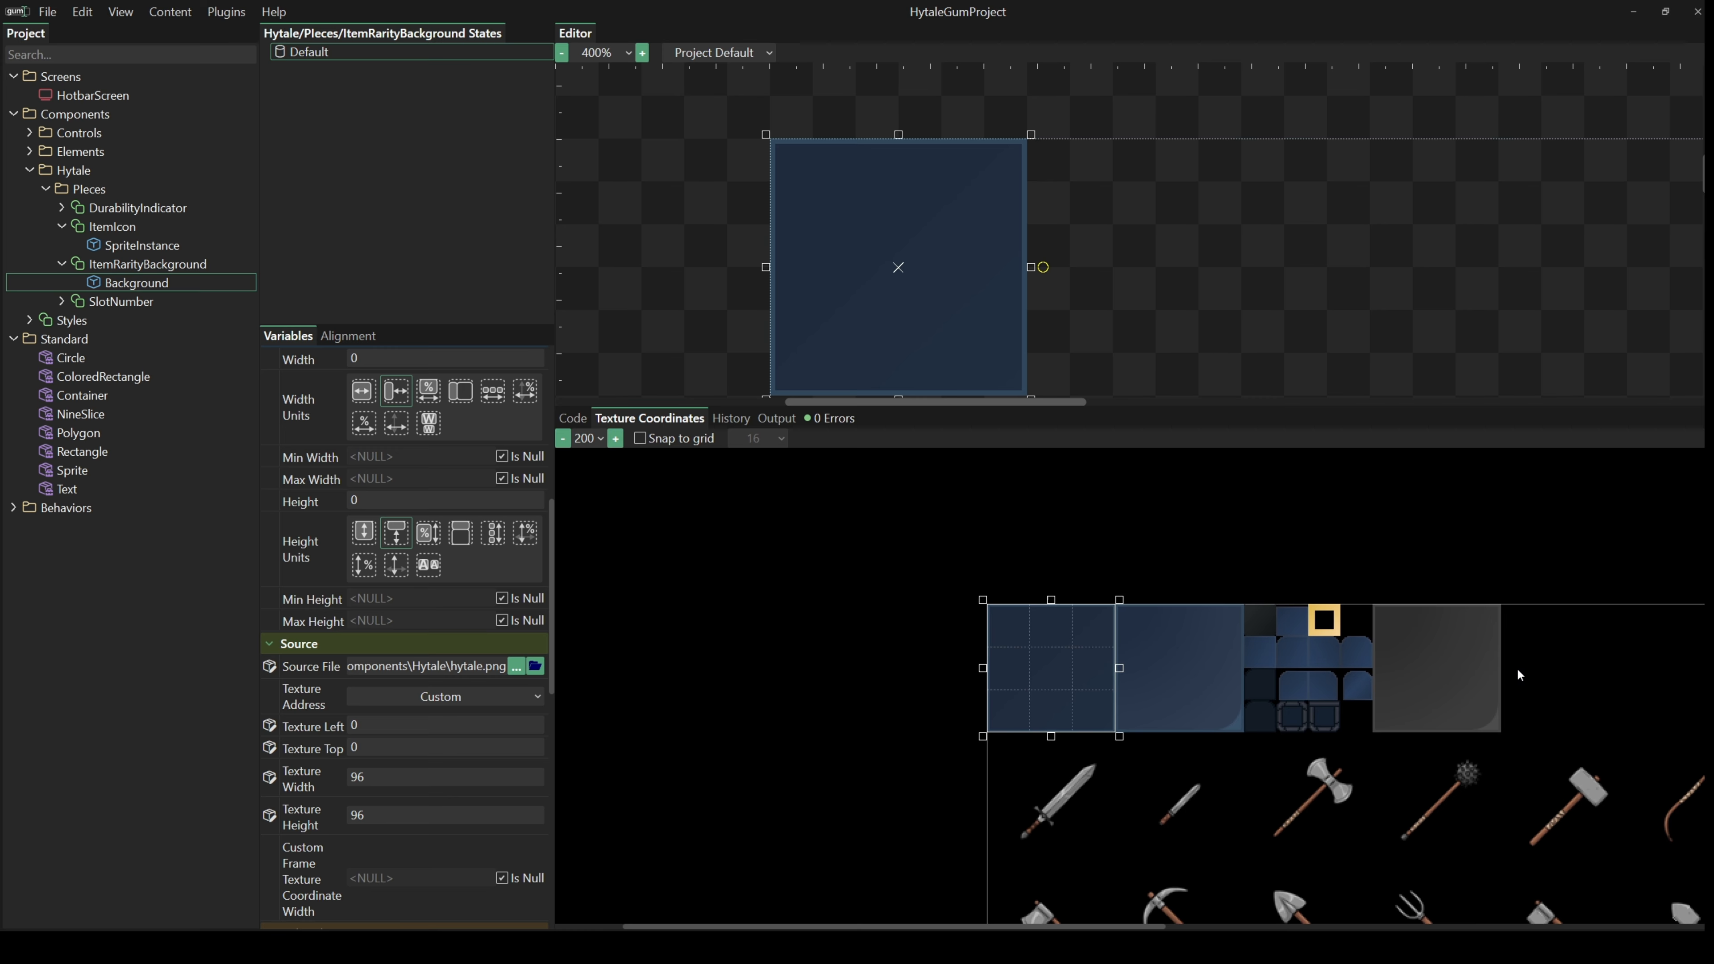
{"action": "left_click_drag", "start_coordinate": [1221, 681], "coordinate": [1313, 666]}
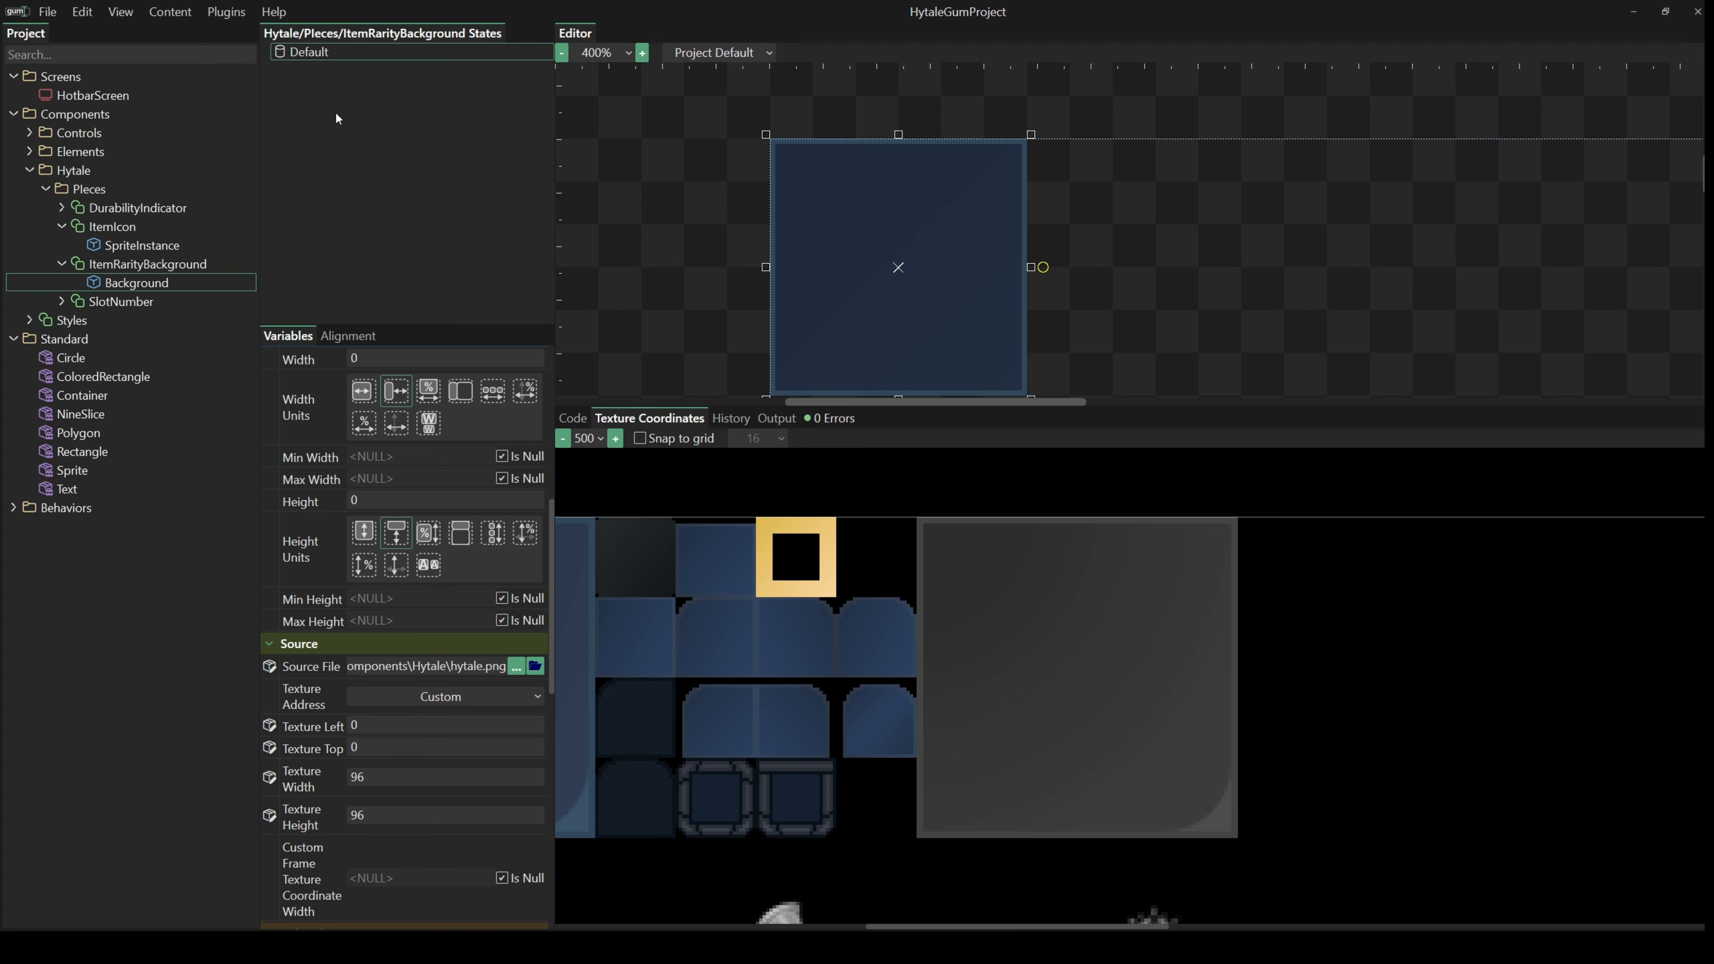
{"action": "left_click", "coordinate": [397, 125]}
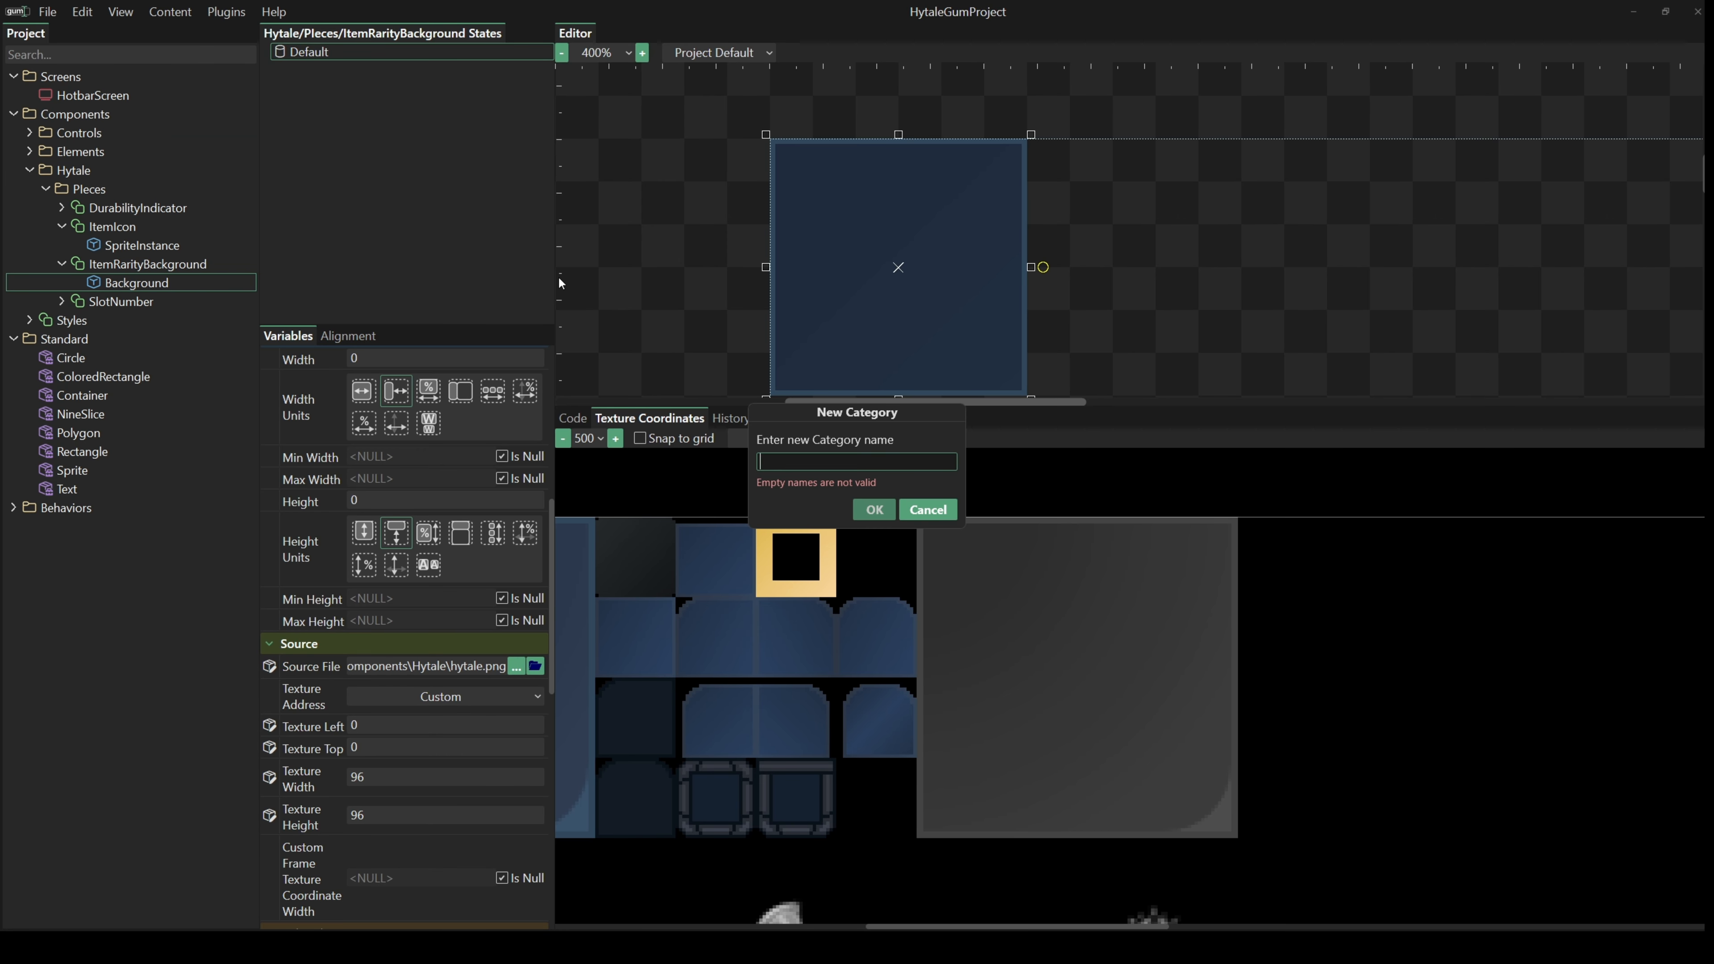
{"action": "type", "text": "RarityCateg"}
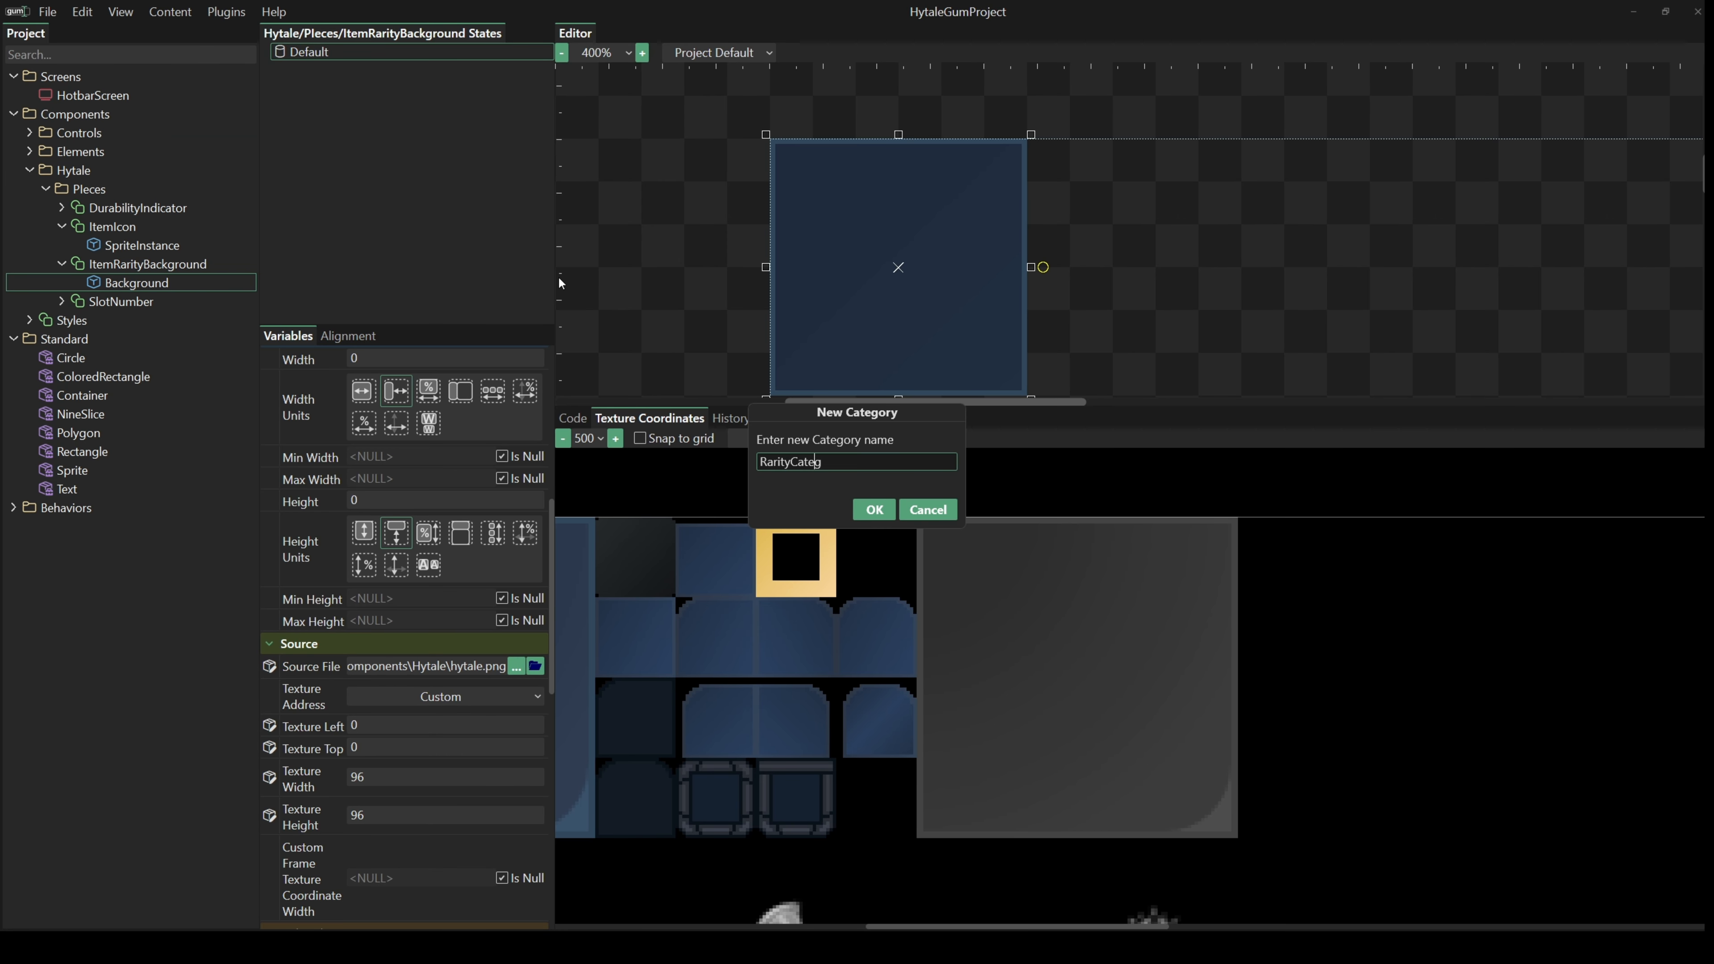
{"action": "type", "text": "ory"}
{"action": "key", "text": "Return"}
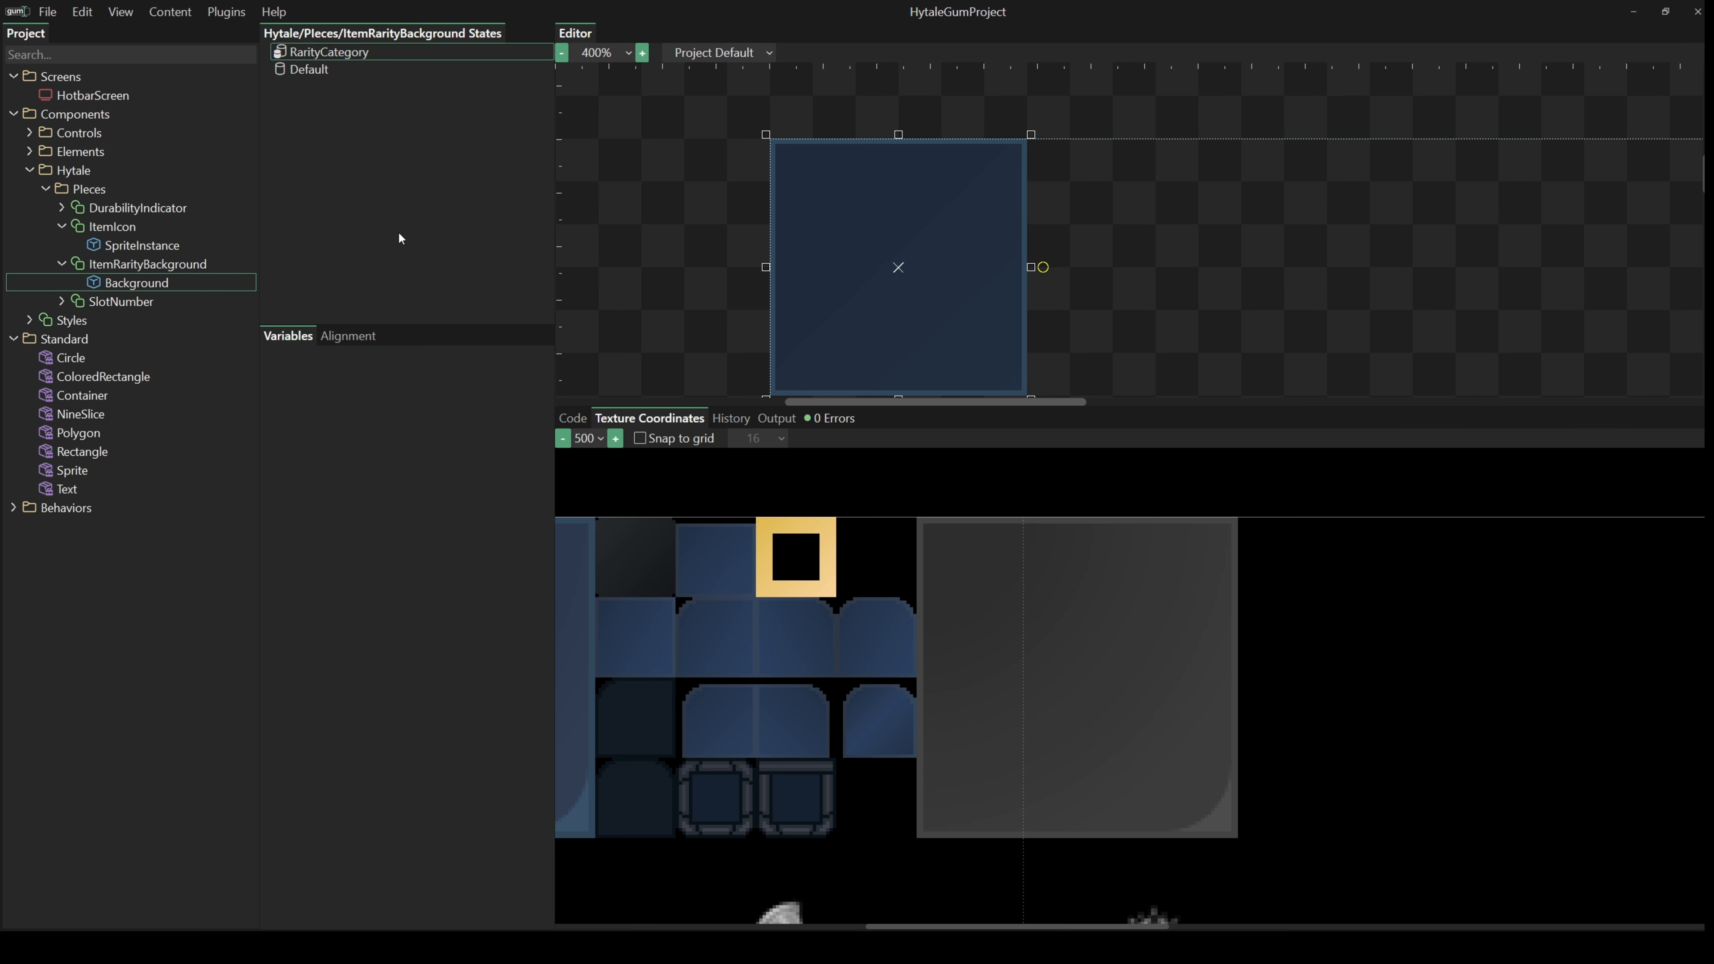
- Add the states None and Common to RarityCategory
{"action": "right_click", "coordinate": [382, 51]}
{"action": "left_click", "coordinate": [403, 62]}
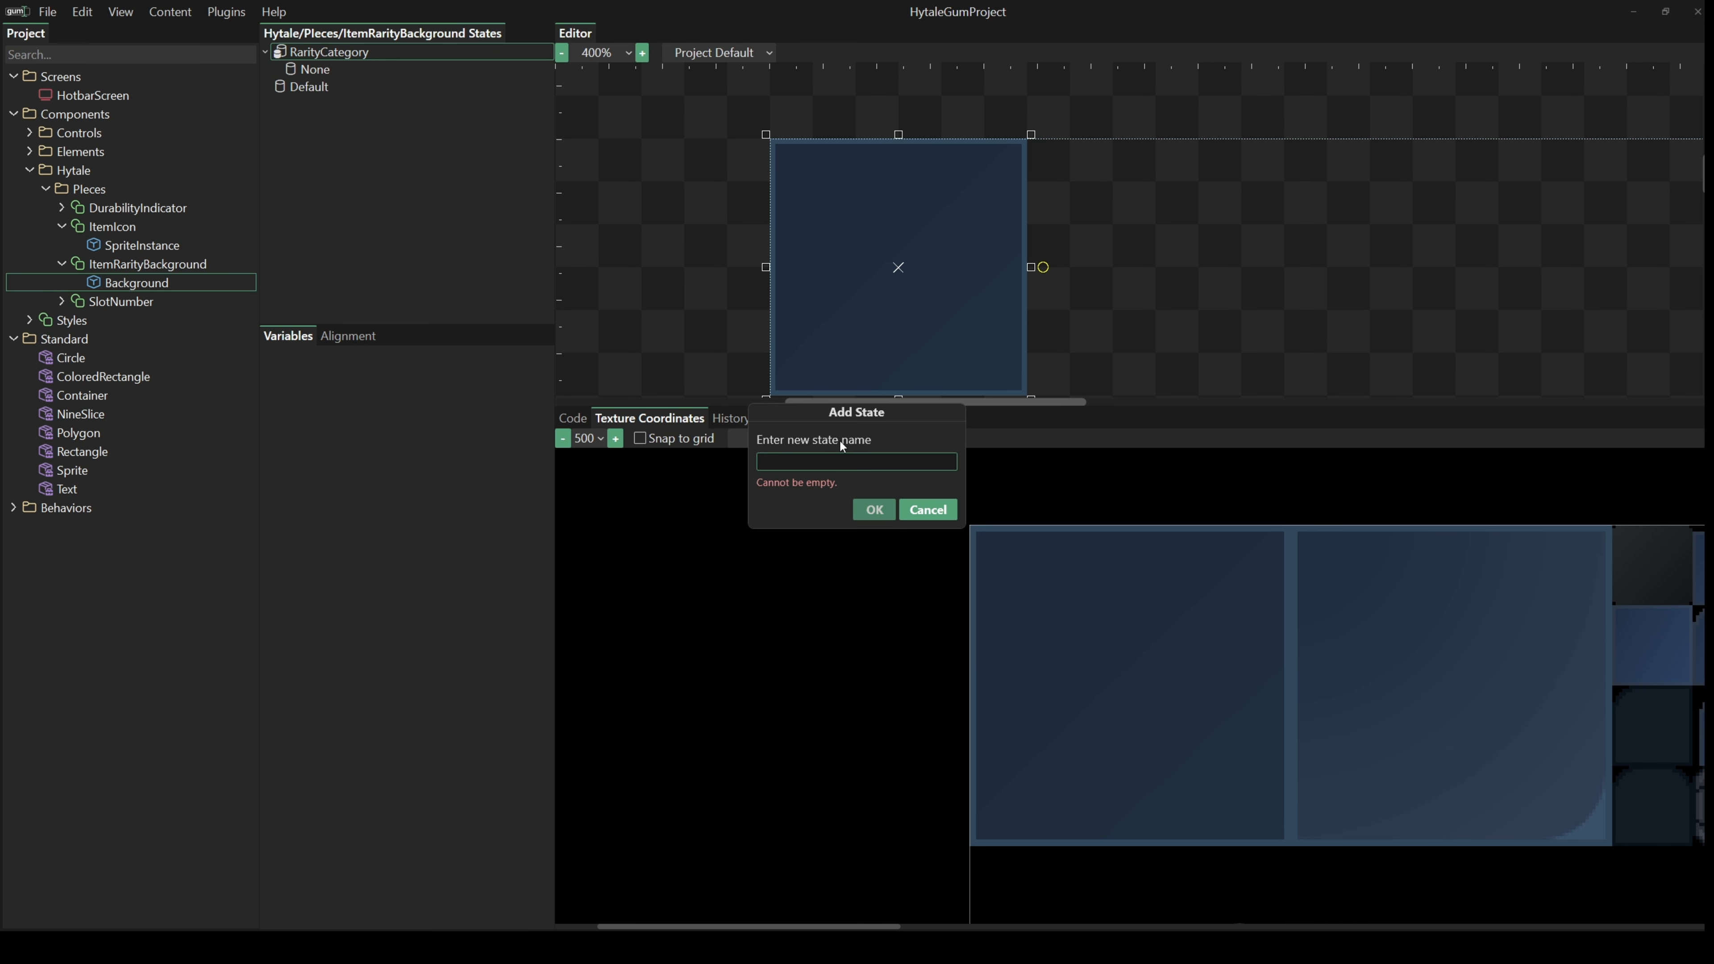
{"action": "type", "text": "Common"}
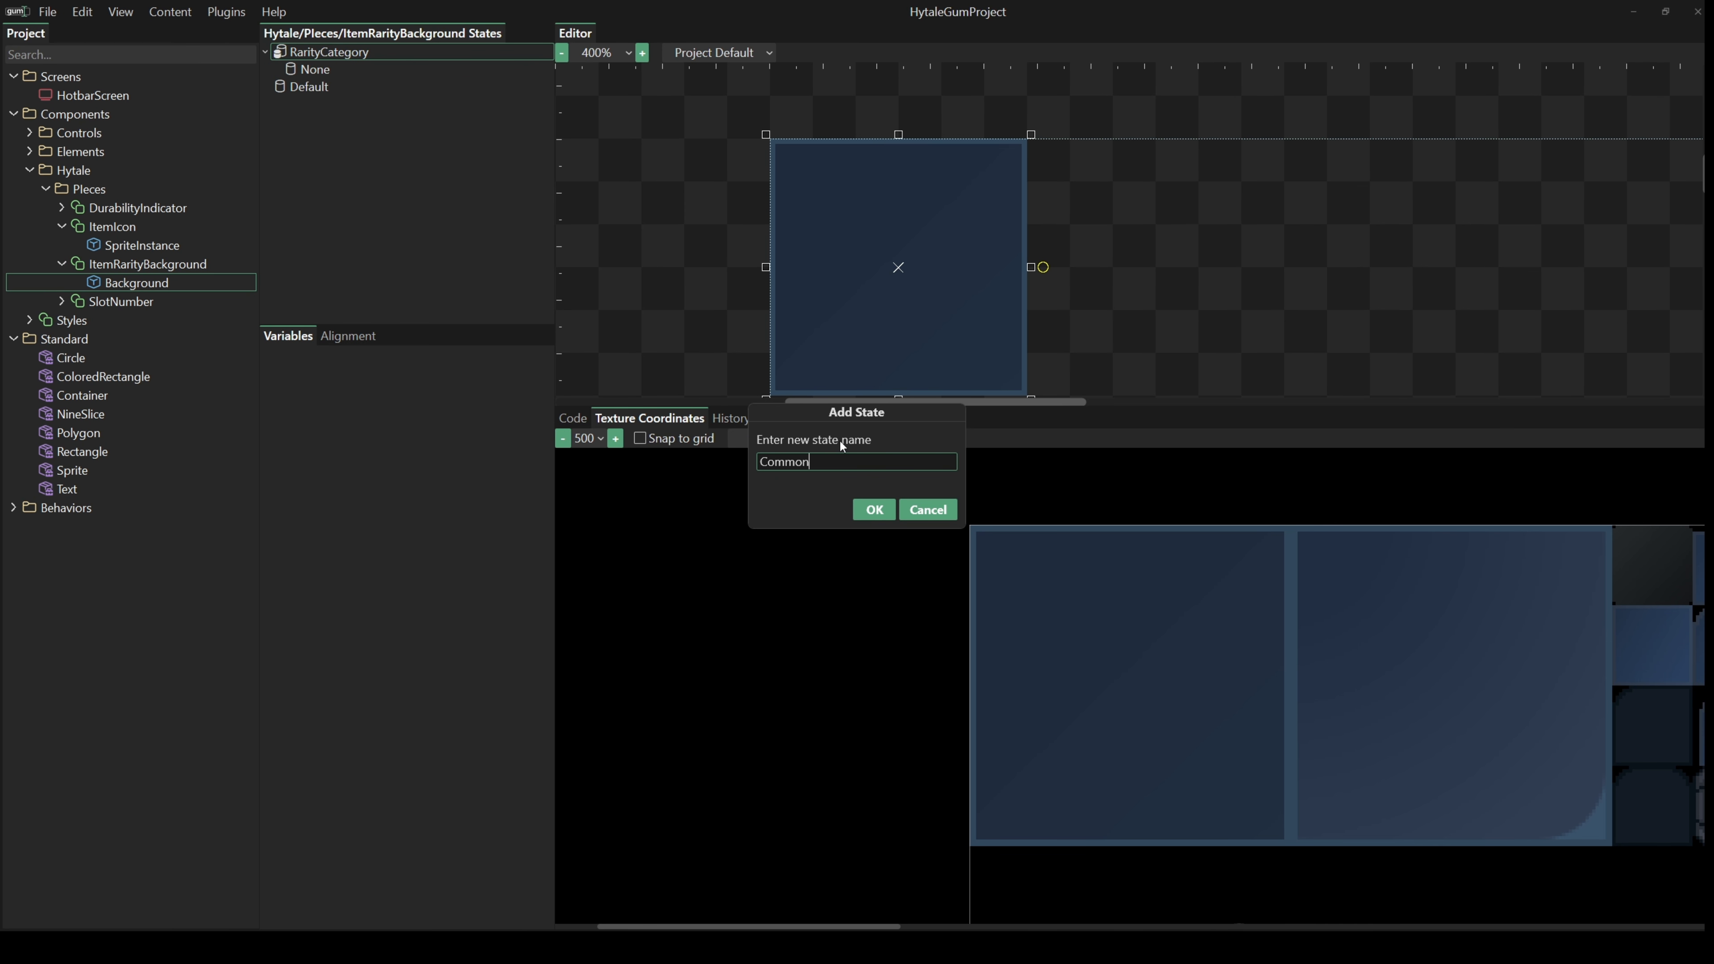
{"action": "key", "text": "Return"}
- Add the states Uncommon and Rare to RarityCategory
{"action": "right_click", "coordinate": [352, 53]}
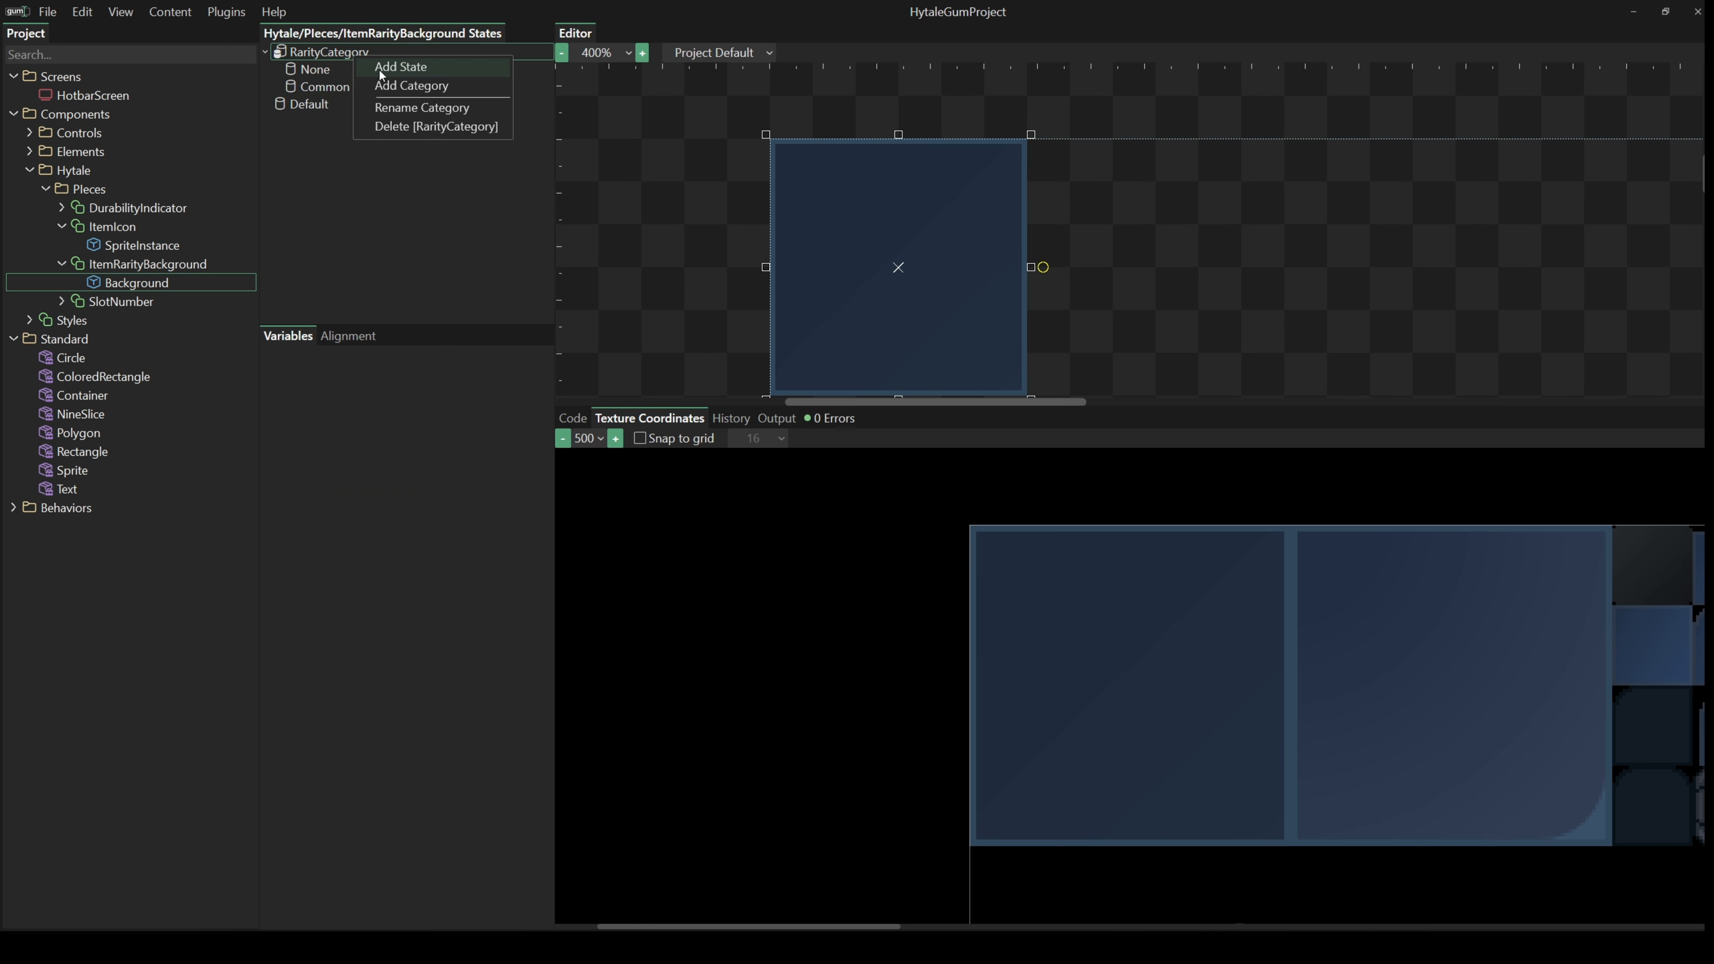
{"action": "left_click", "coordinate": [387, 67]}
{"action": "type", "text": "Uncommon"}
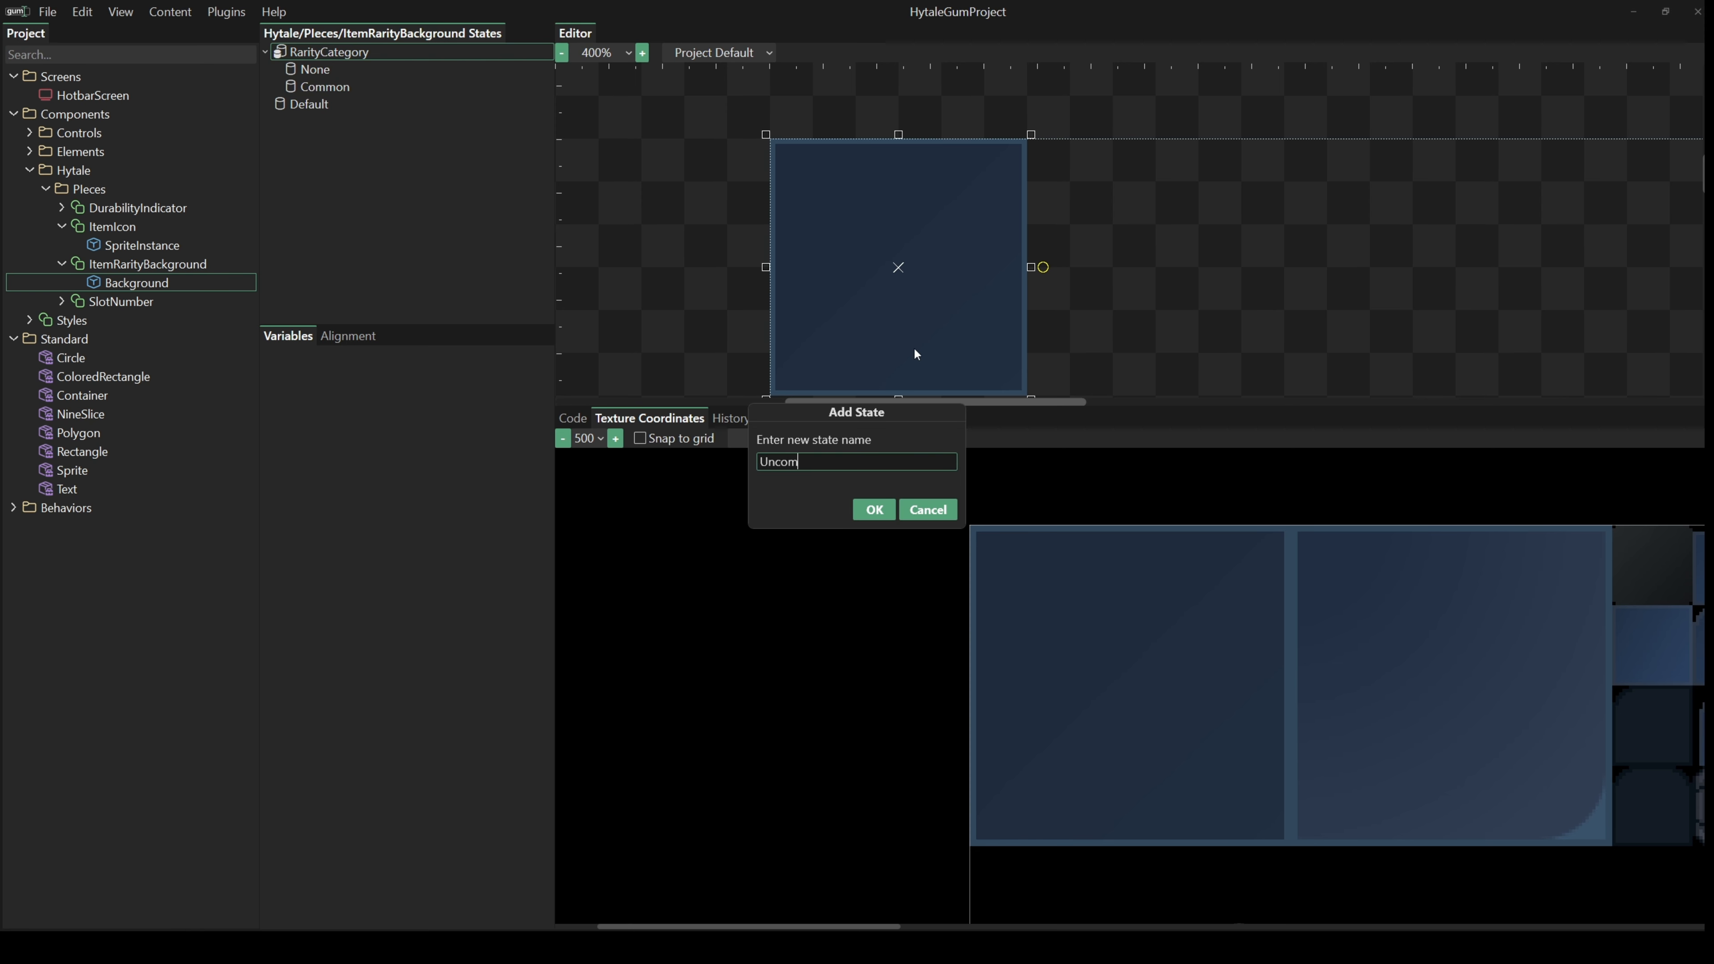
{"action": "key", "text": "Return"}
{"action": "right_click", "coordinate": [361, 52]}
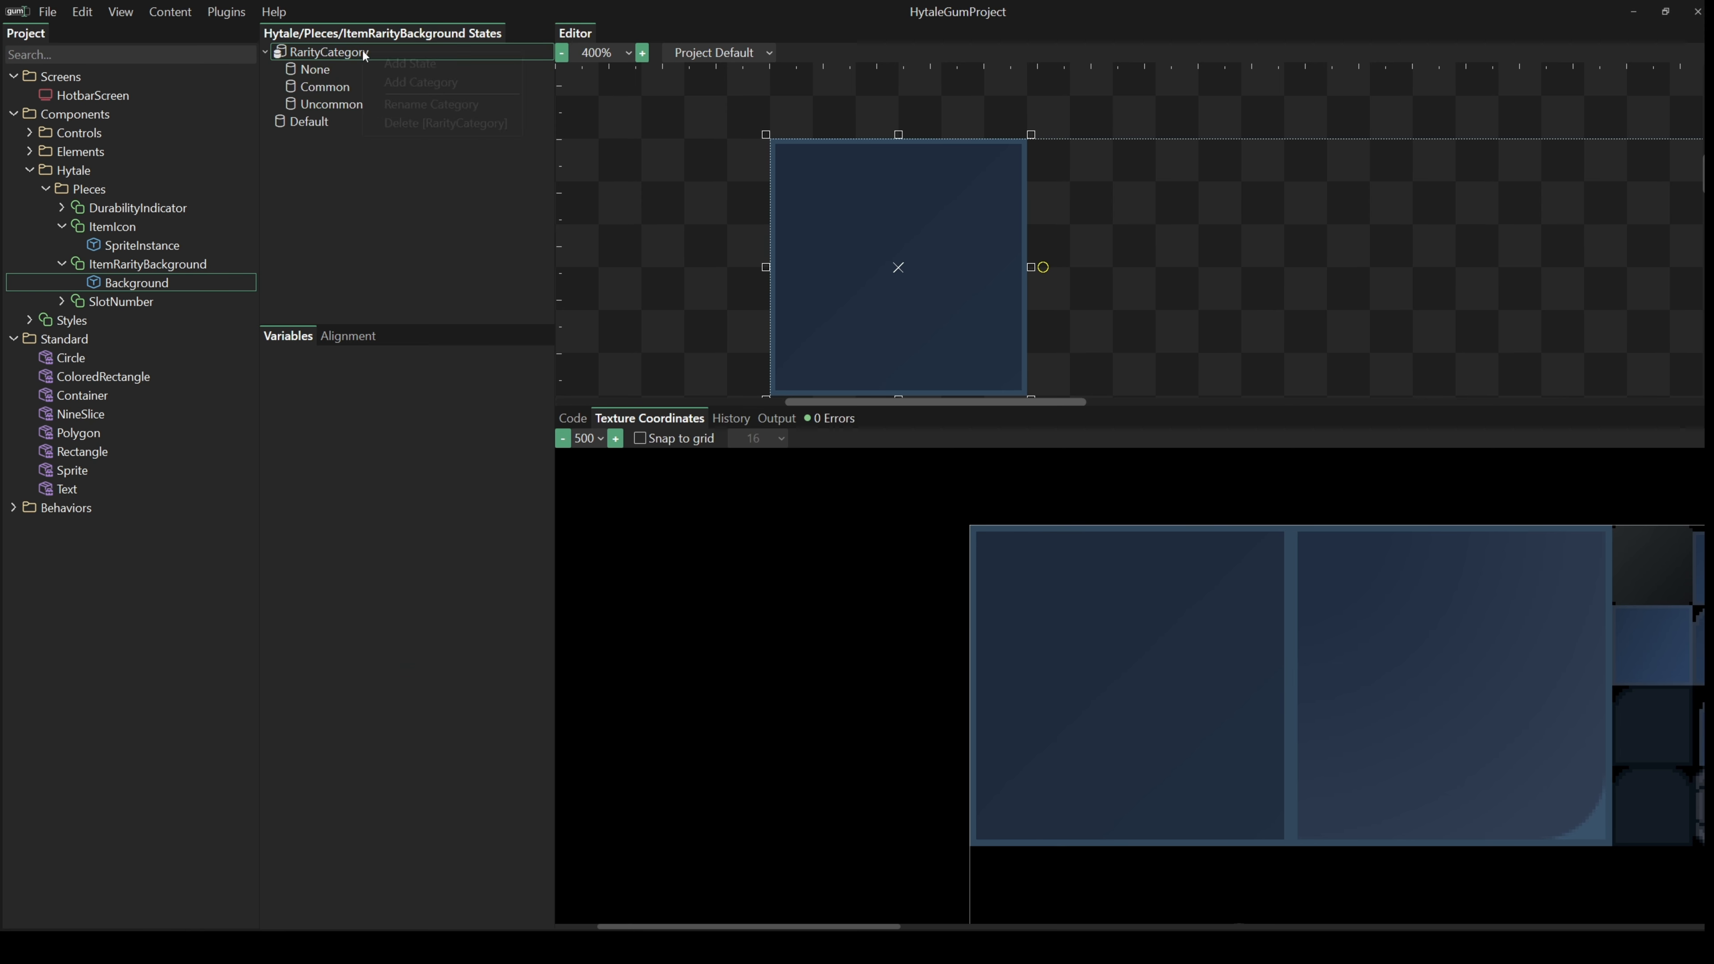
{"action": "left_click", "coordinate": [399, 68]}
{"action": "type", "text": "Rare"}
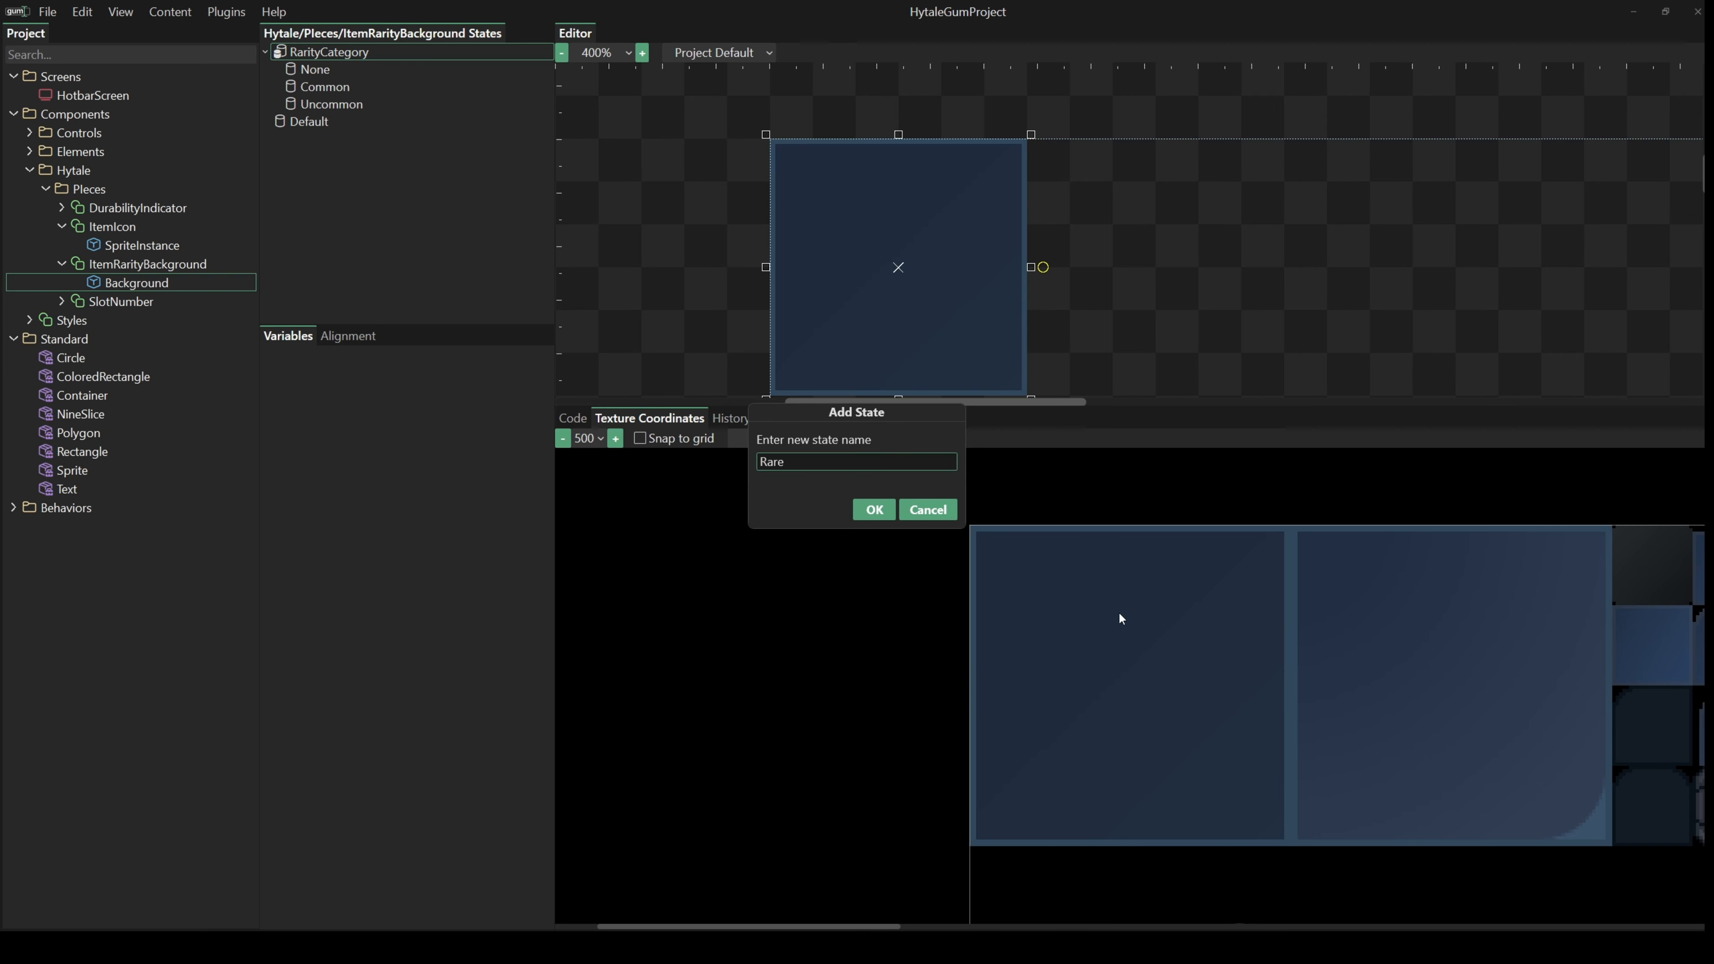
{"action": "key", "text": "Return"}
- Add the states Epic and Legerndary to RarityCategory
{"action": "right_click", "coordinate": [345, 50]}
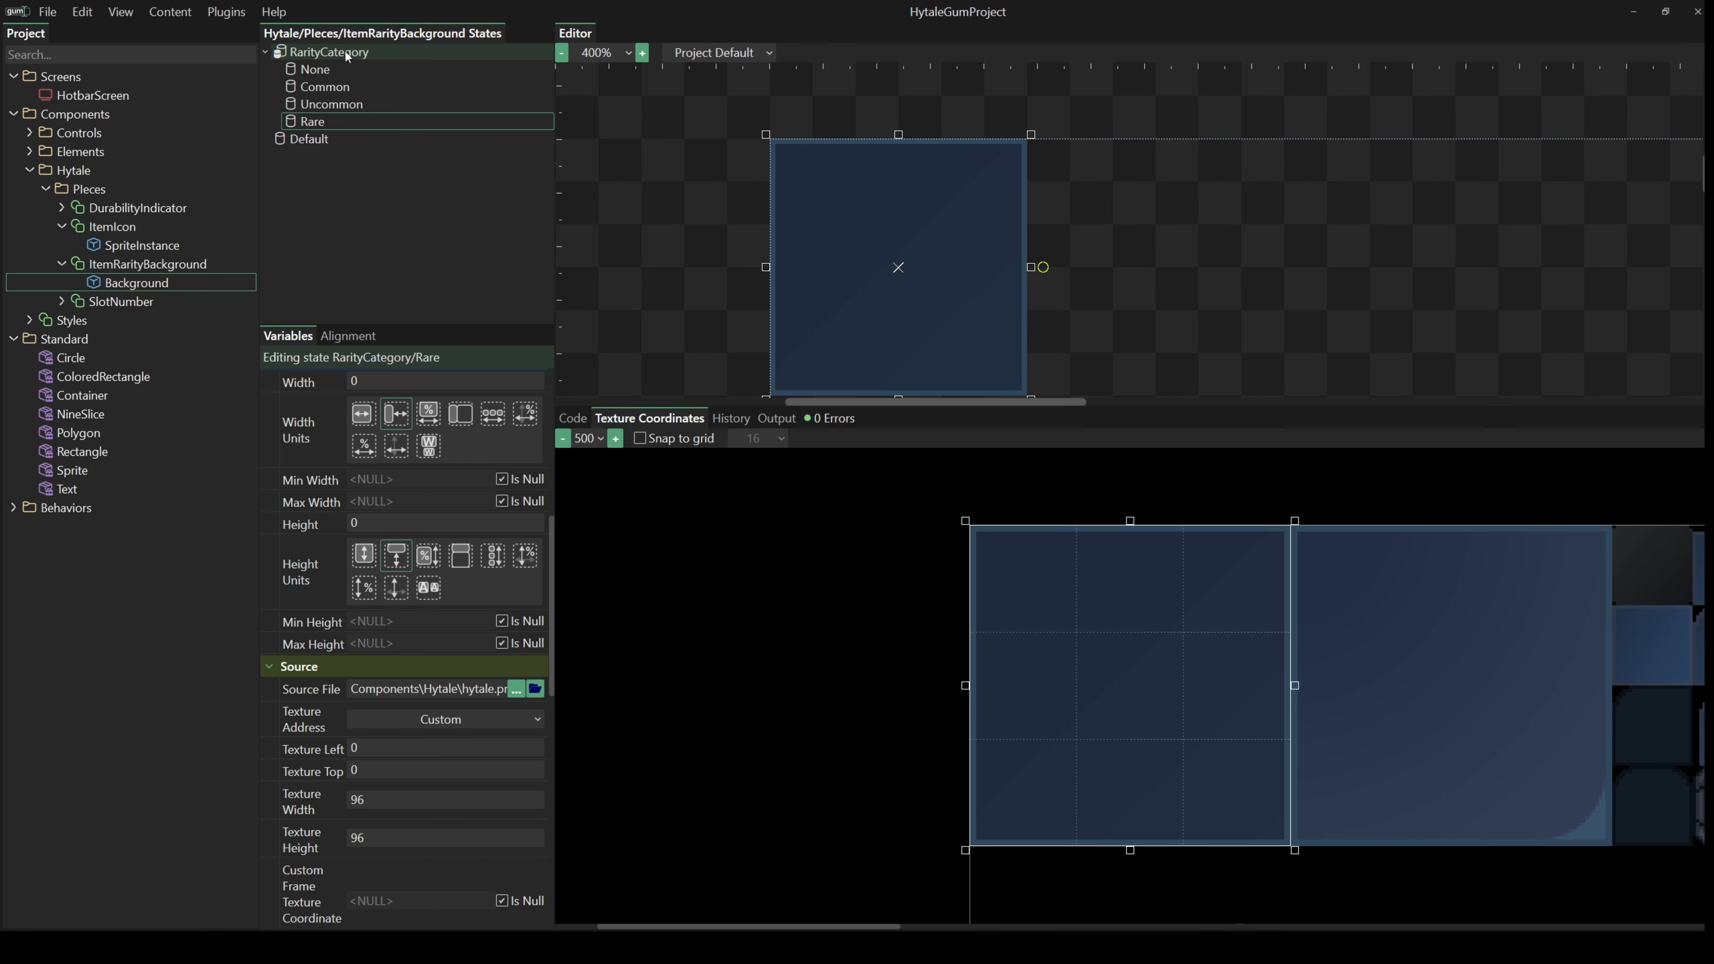
{"action": "left_click", "coordinate": [369, 67]}
{"action": "type", "text": "Epic"}
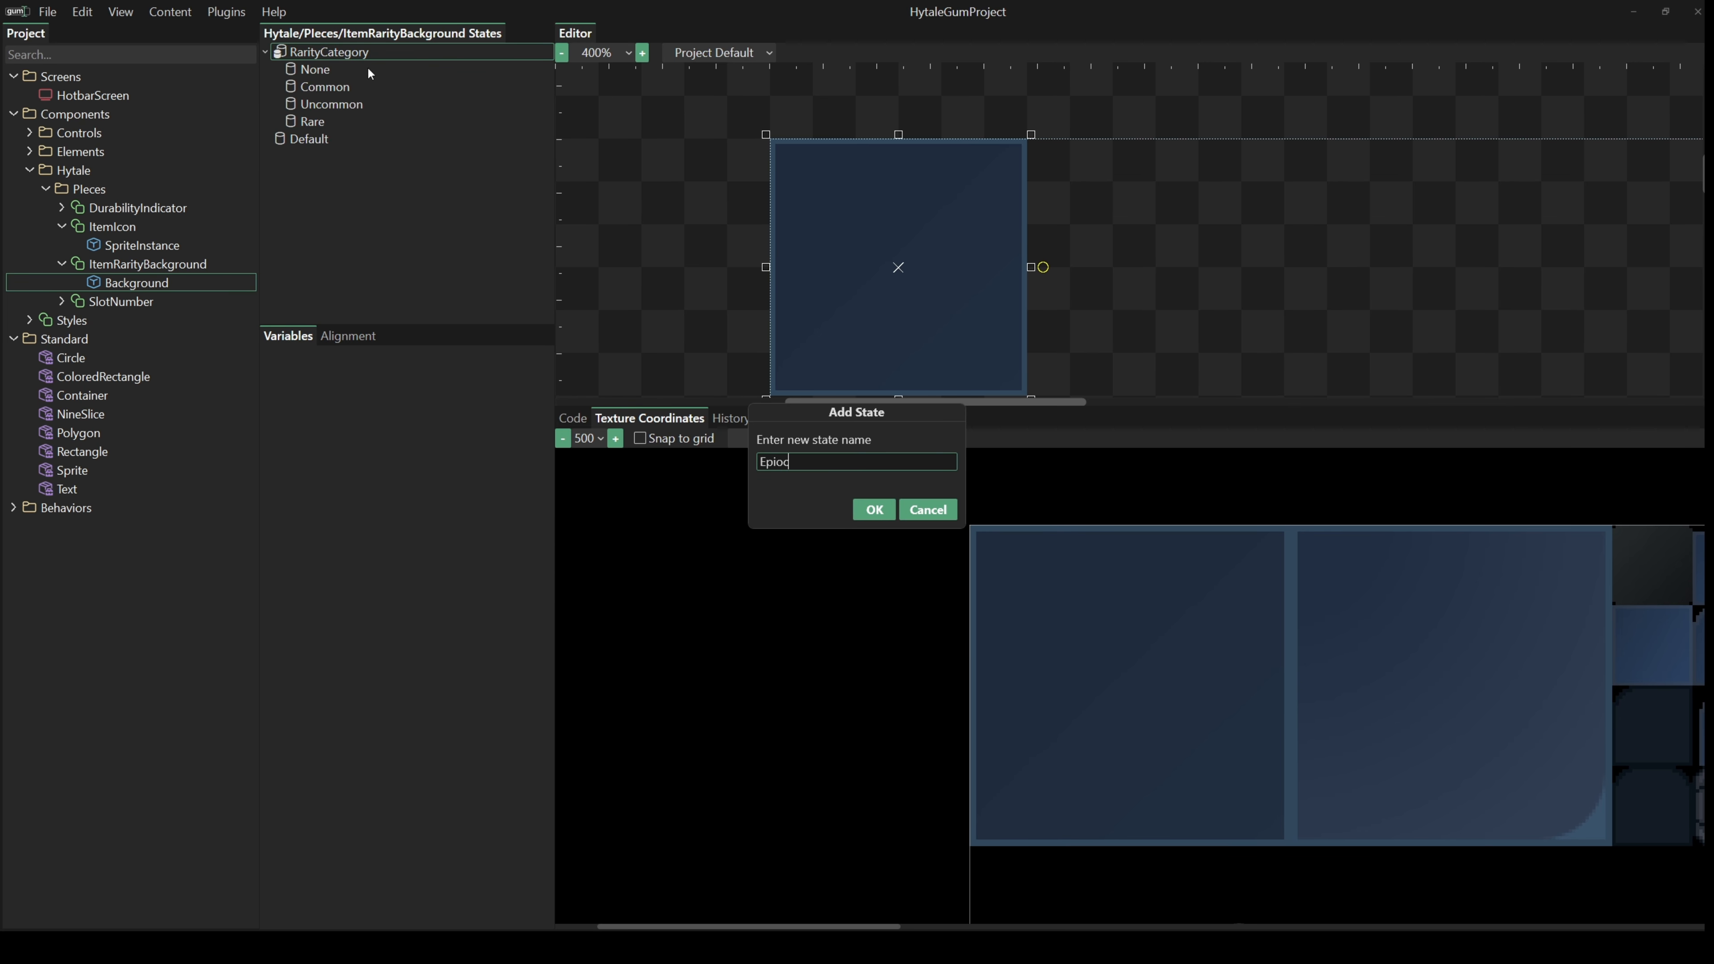
{"action": "key", "text": "Return"}
{"action": "right_click", "coordinate": [367, 51]}
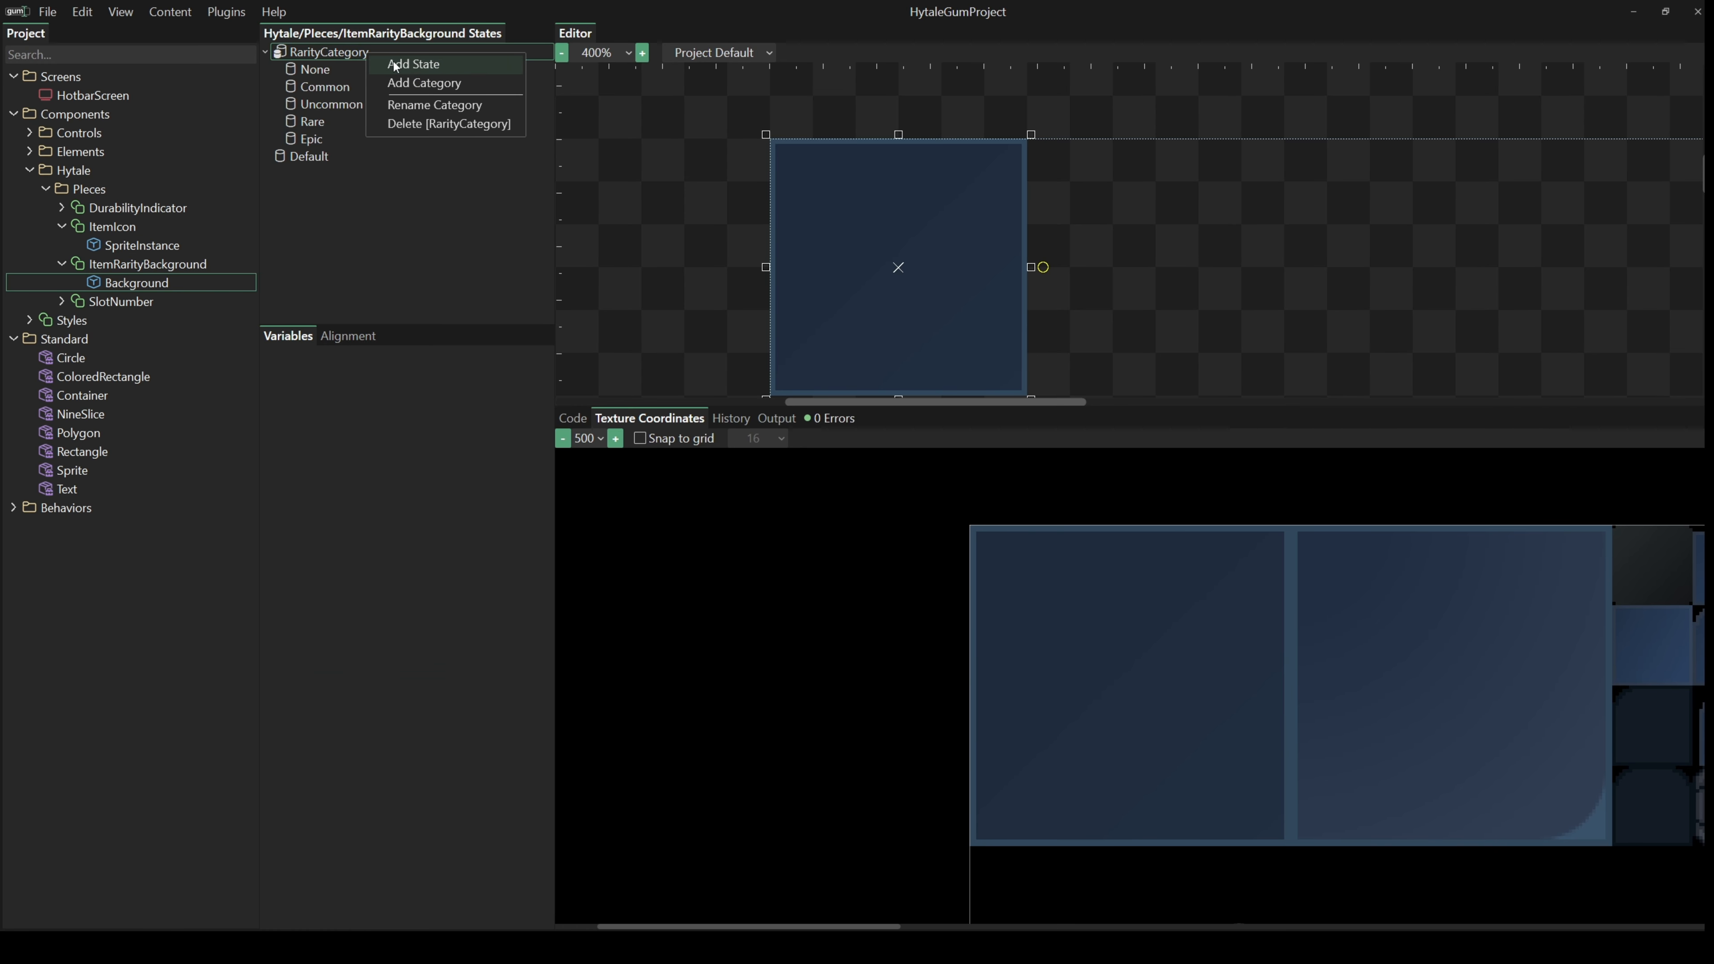
{"action": "left_click", "coordinate": [392, 65]}
{"action": "type", "text": "Legerndary"}
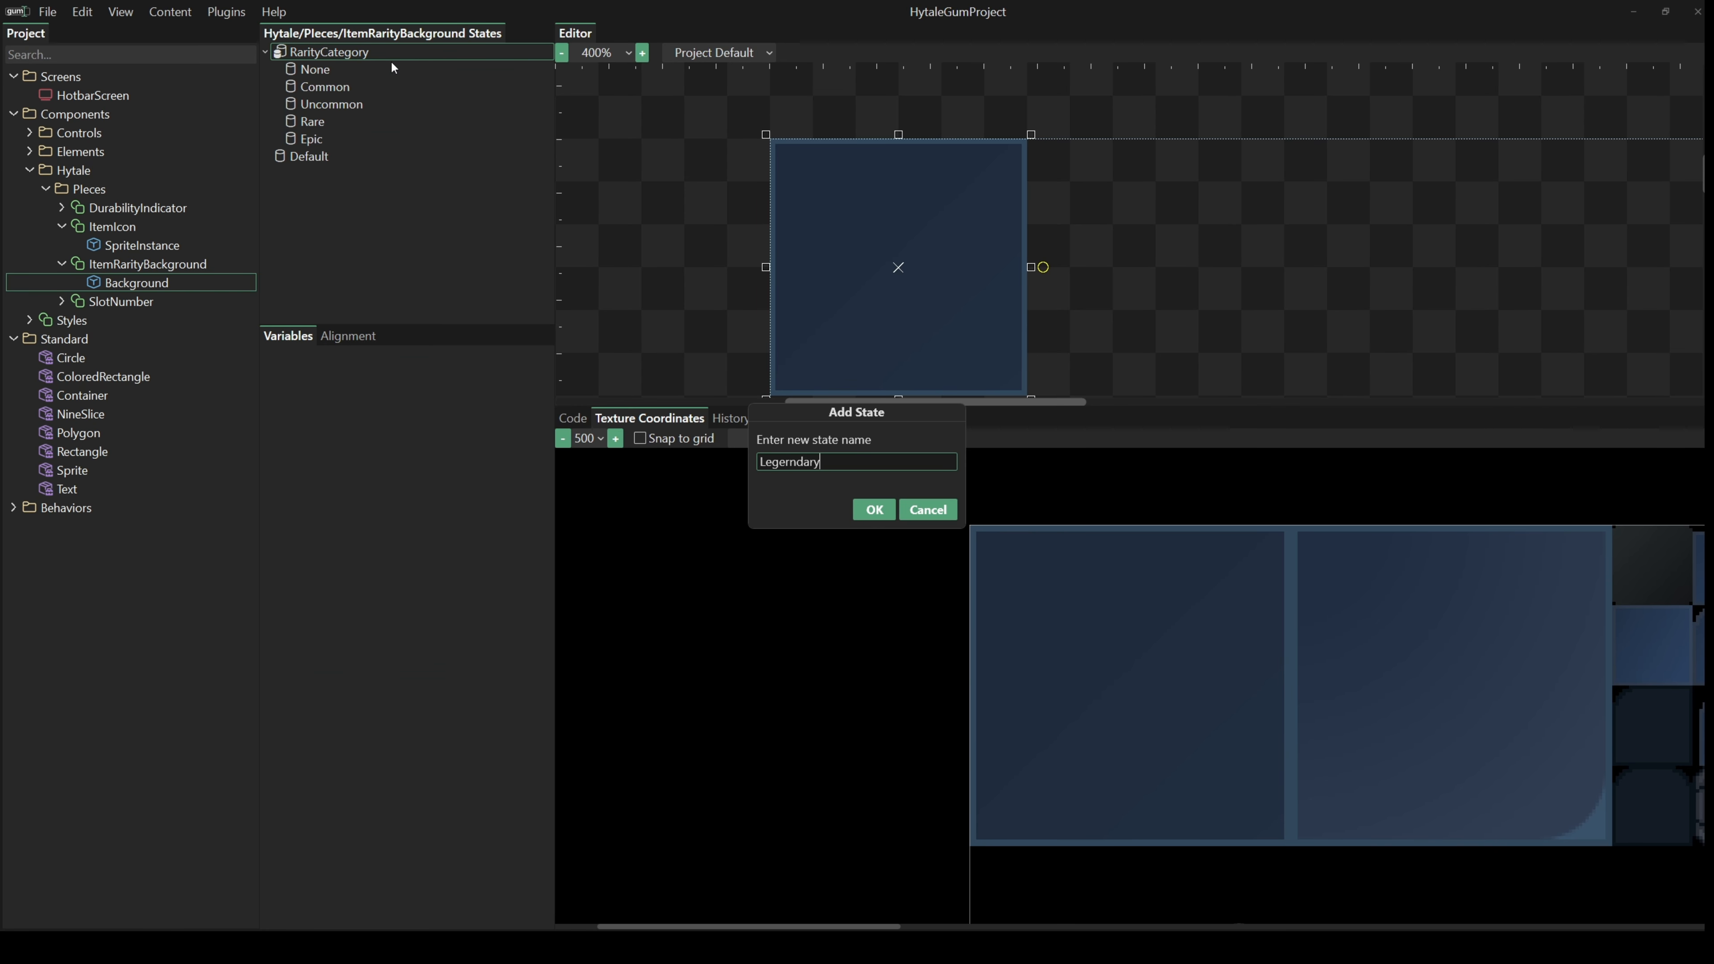
{"action": "key", "text": "Return"}
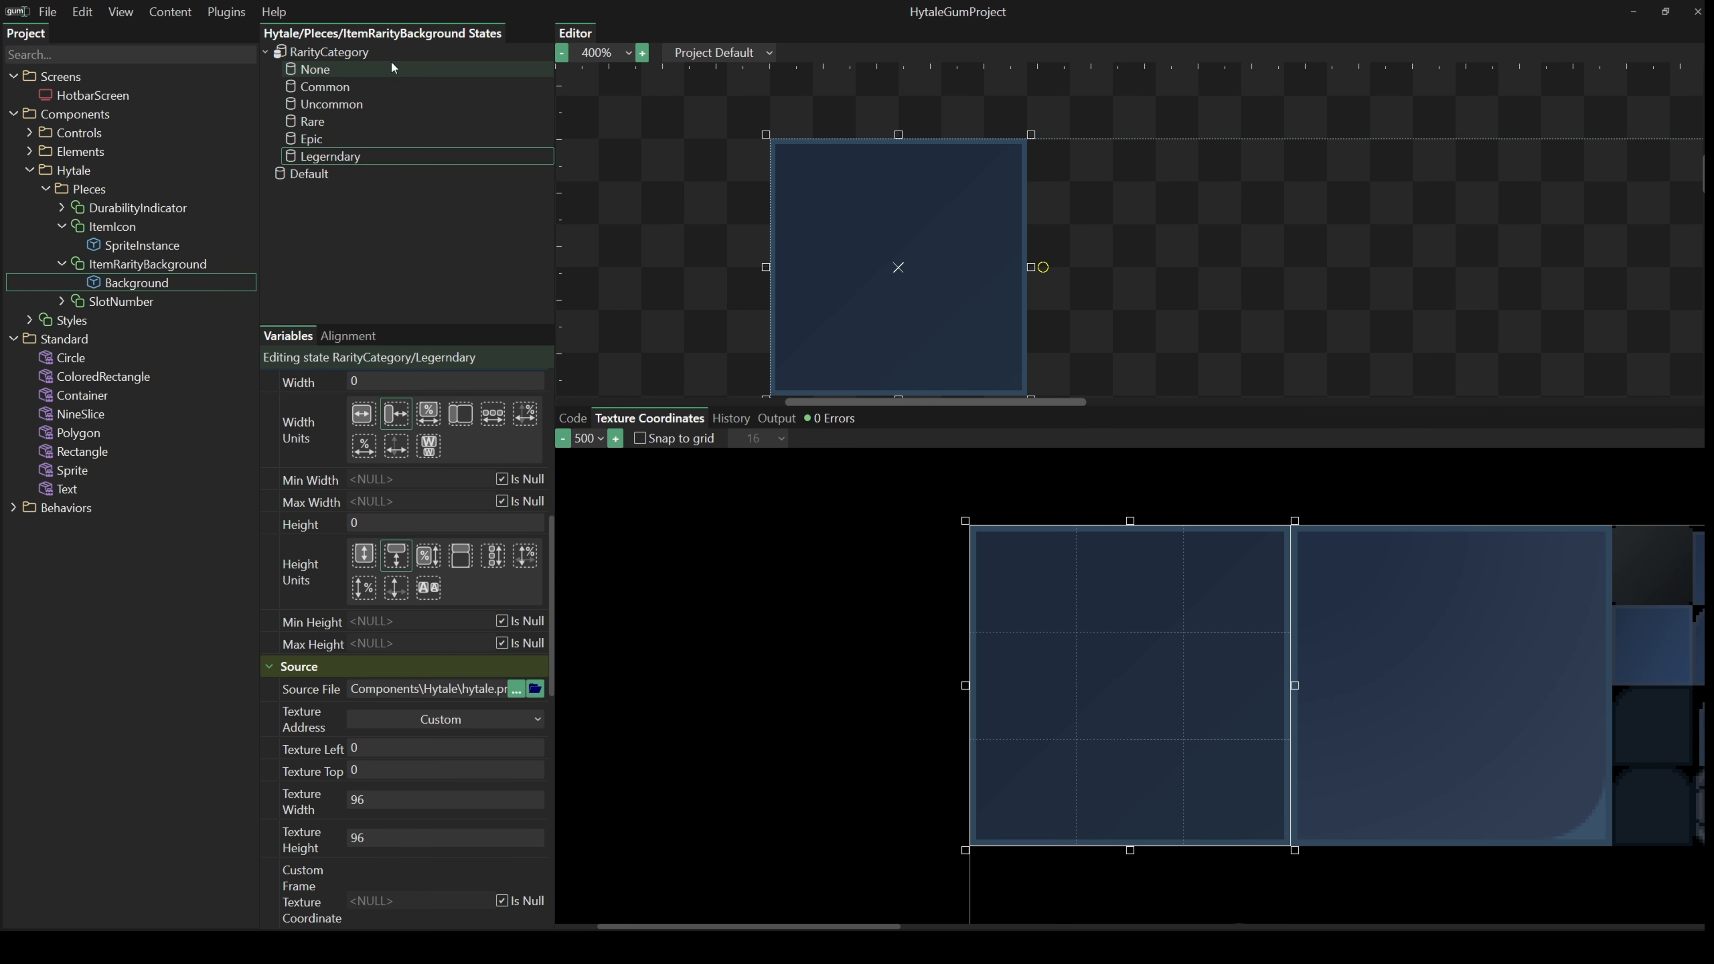
- Open RarityCategory's Common state for editing and enable 16-pixel grid snapping for Background's texture coordinates
{"action": "left_click", "coordinate": [317, 70]}
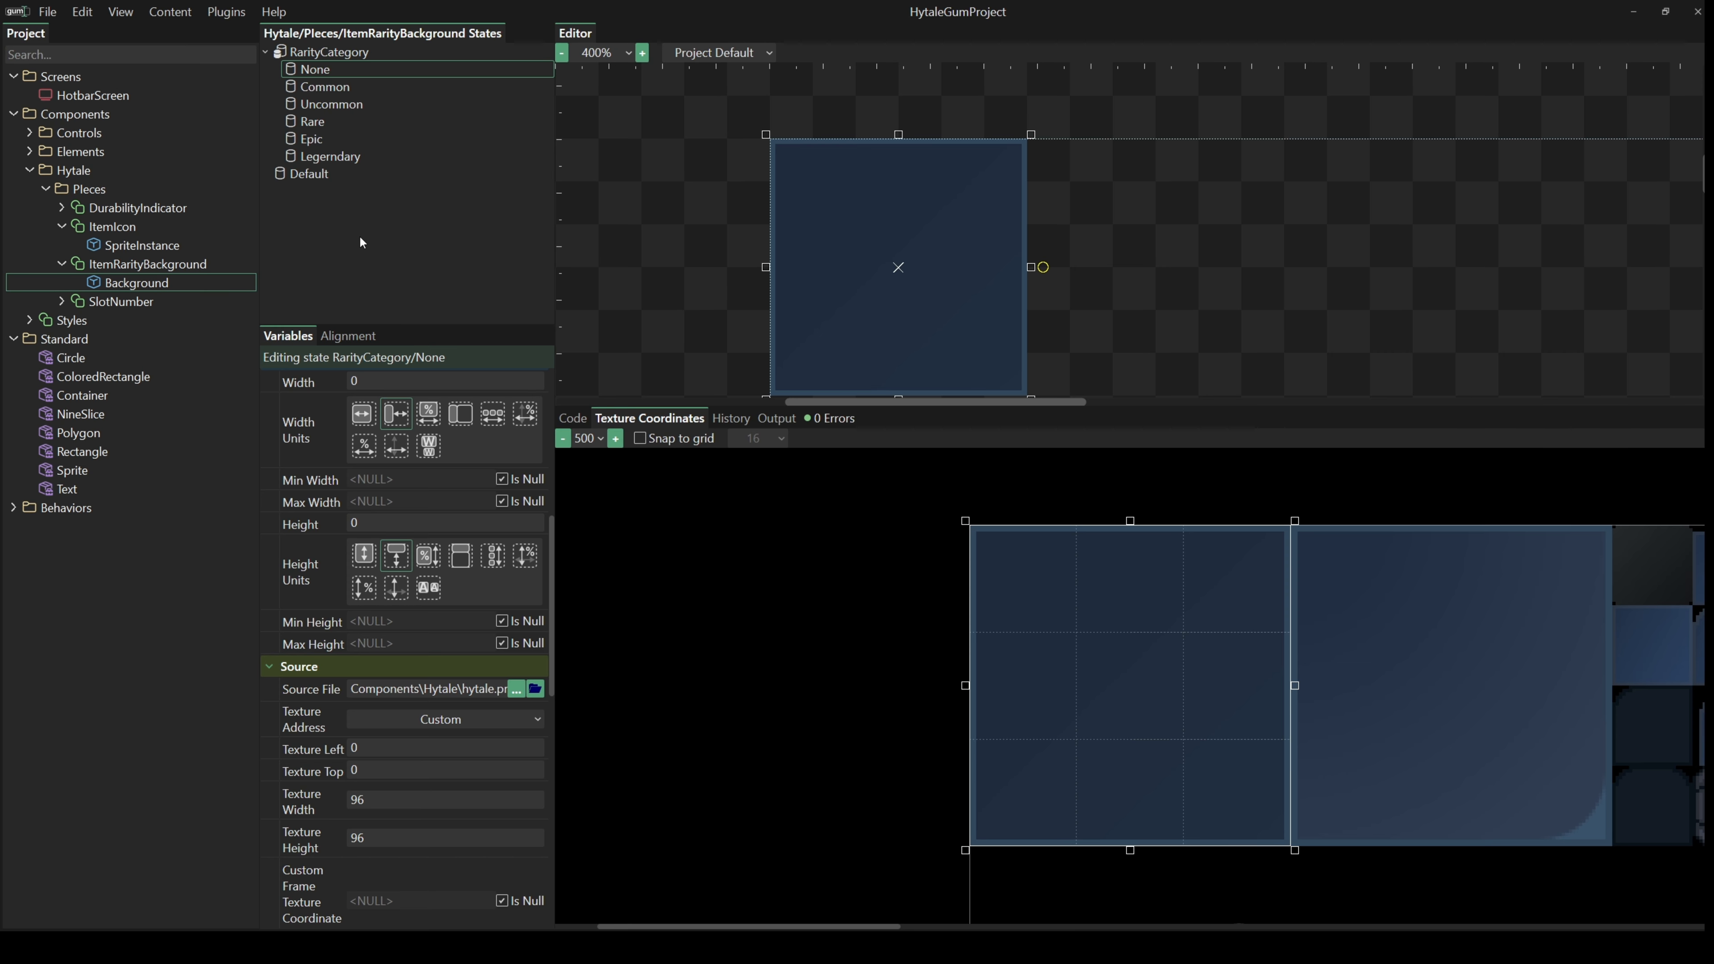
{"action": "left_click", "coordinate": [336, 87]}
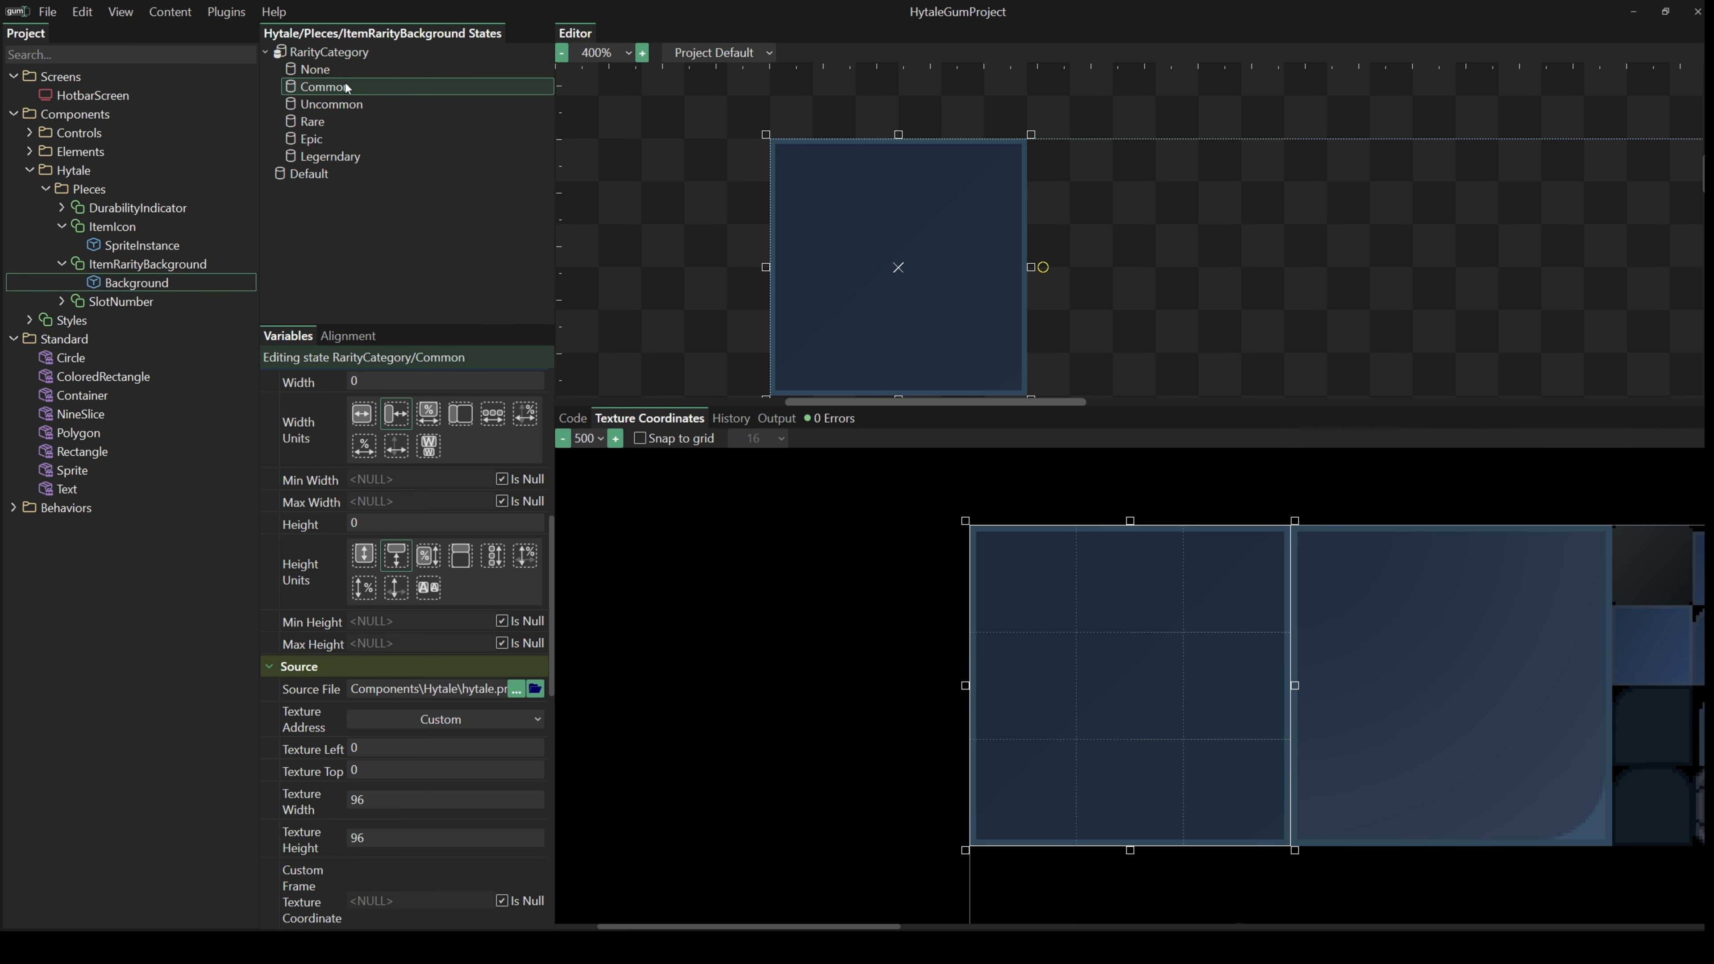
{"action": "left_click_drag", "start_coordinate": [1539, 519], "coordinate": [1155, 500]}
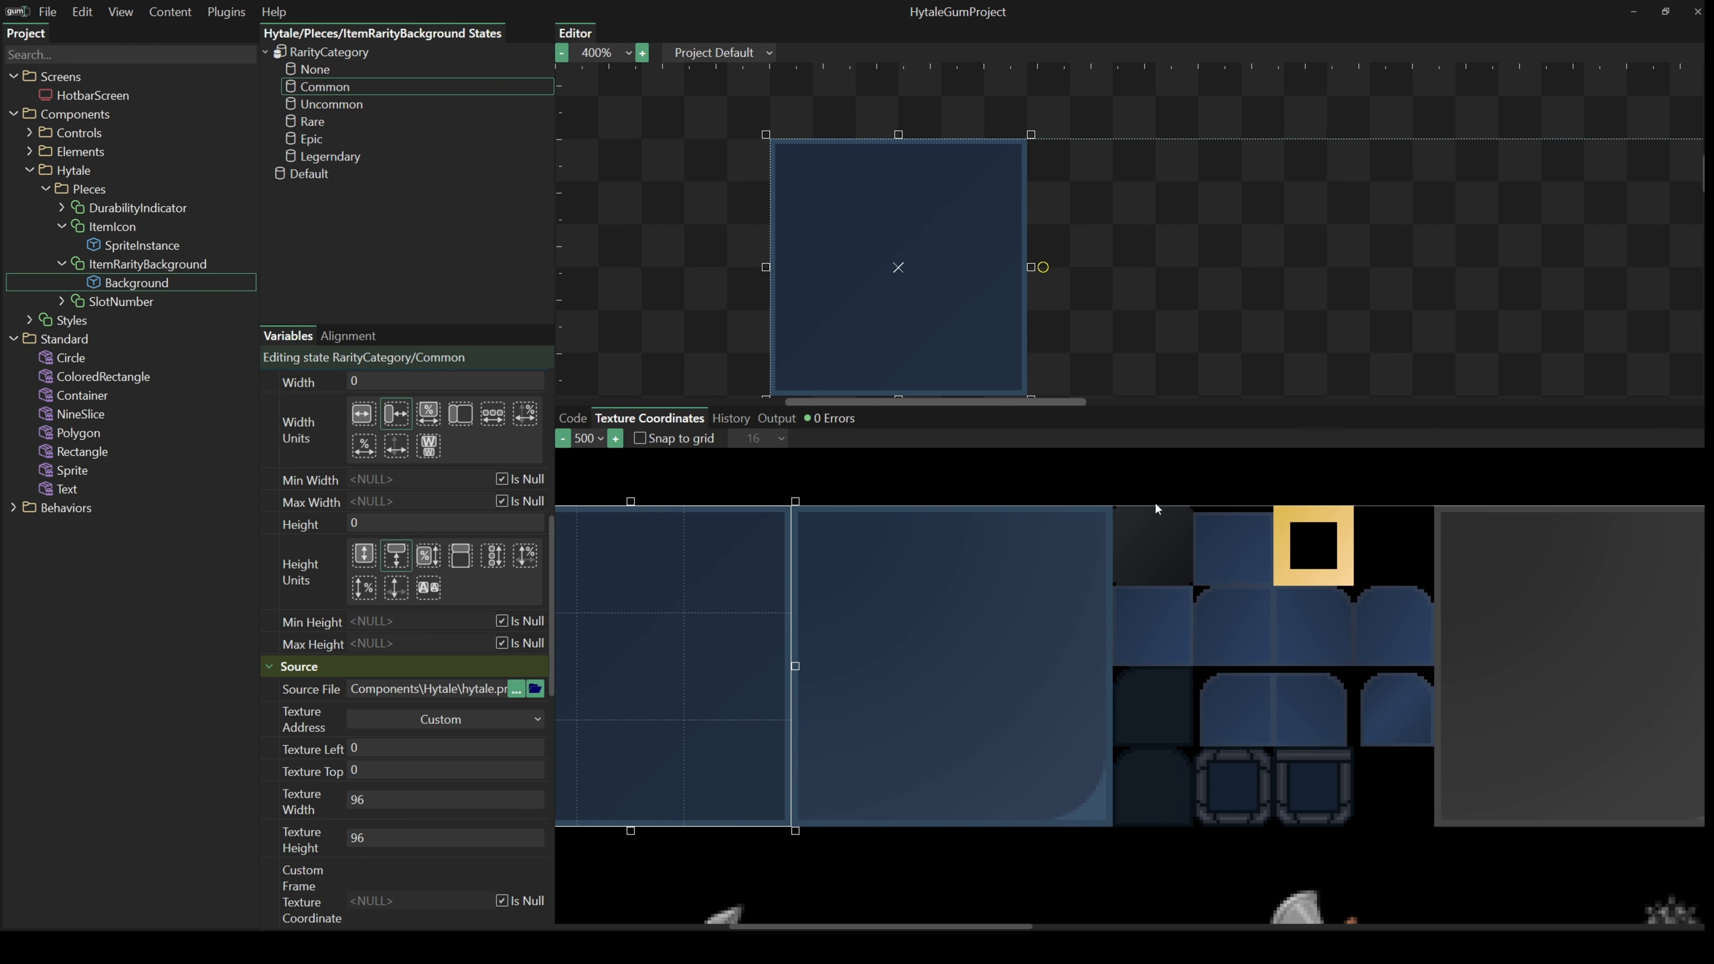
{"action": "left_click", "coordinate": [639, 439]}
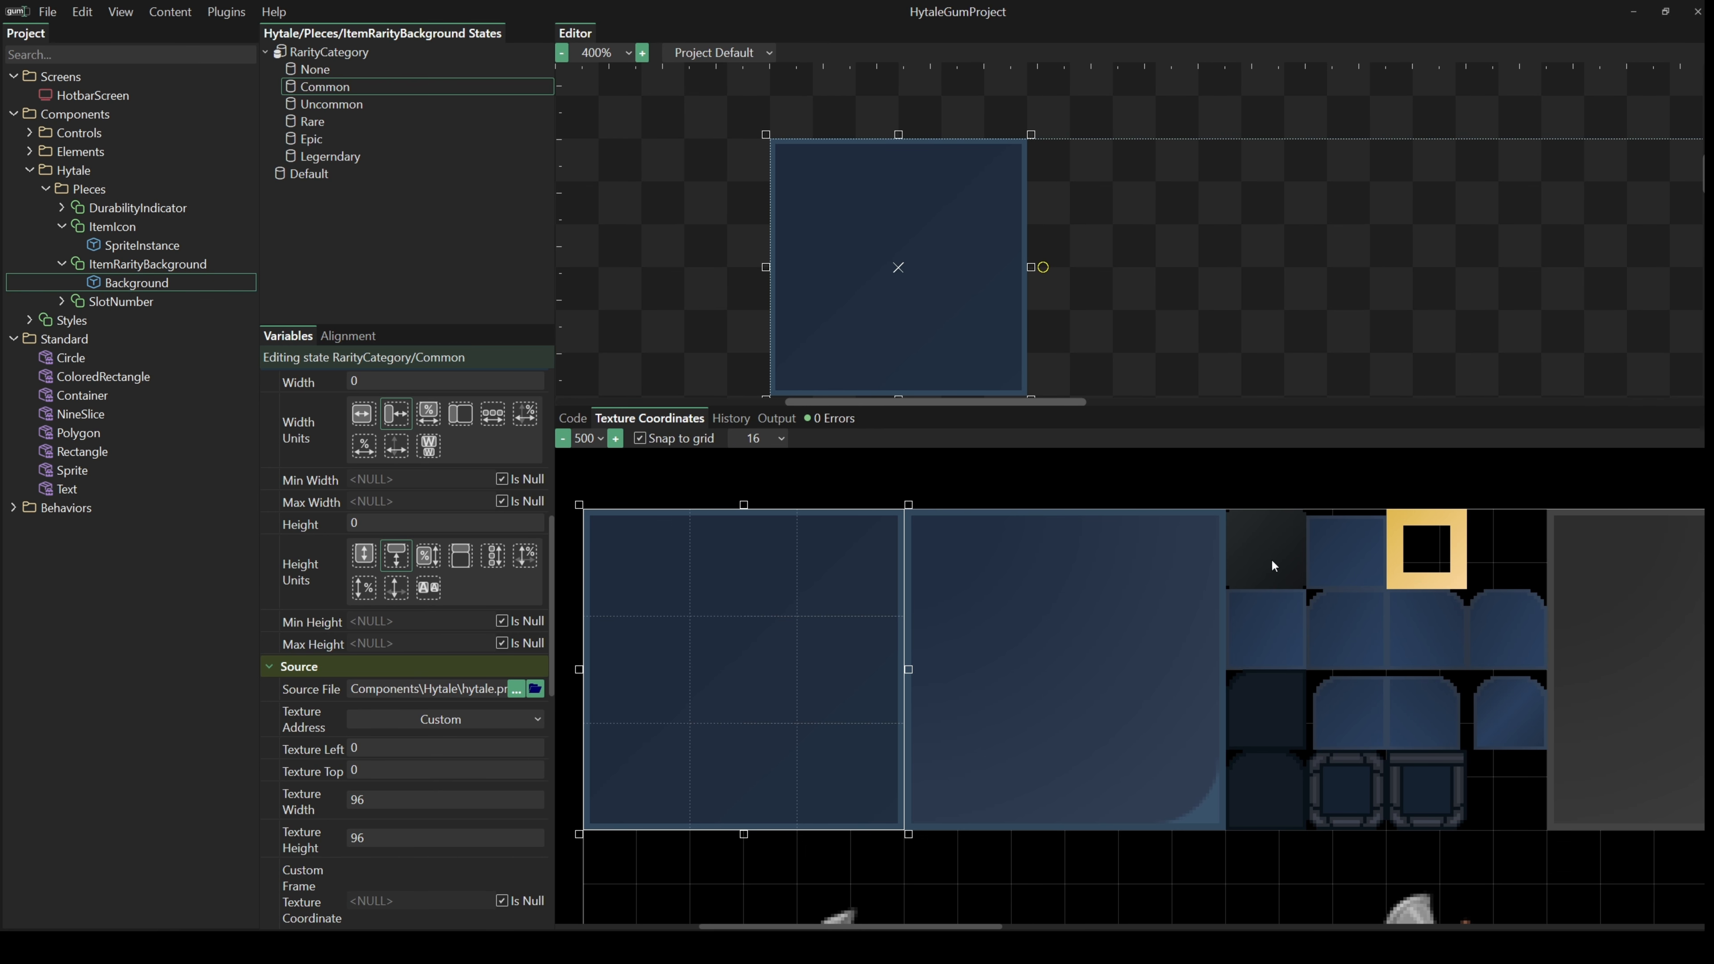
- Move the Background's texture region for the Common state onto the grey 96×96 tile at texture left 288, top 0
{"action": "left_click_drag", "start_coordinate": [1365, 545], "coordinate": [1205, 506]}
{"action": "left_click_drag", "start_coordinate": [658, 589], "coordinate": [1358, 600]}
{"action": "left_click_drag", "start_coordinate": [1271, 594], "coordinate": [890, 591]}
{"action": "left_click_drag", "start_coordinate": [1030, 632], "coordinate": [1240, 639]}
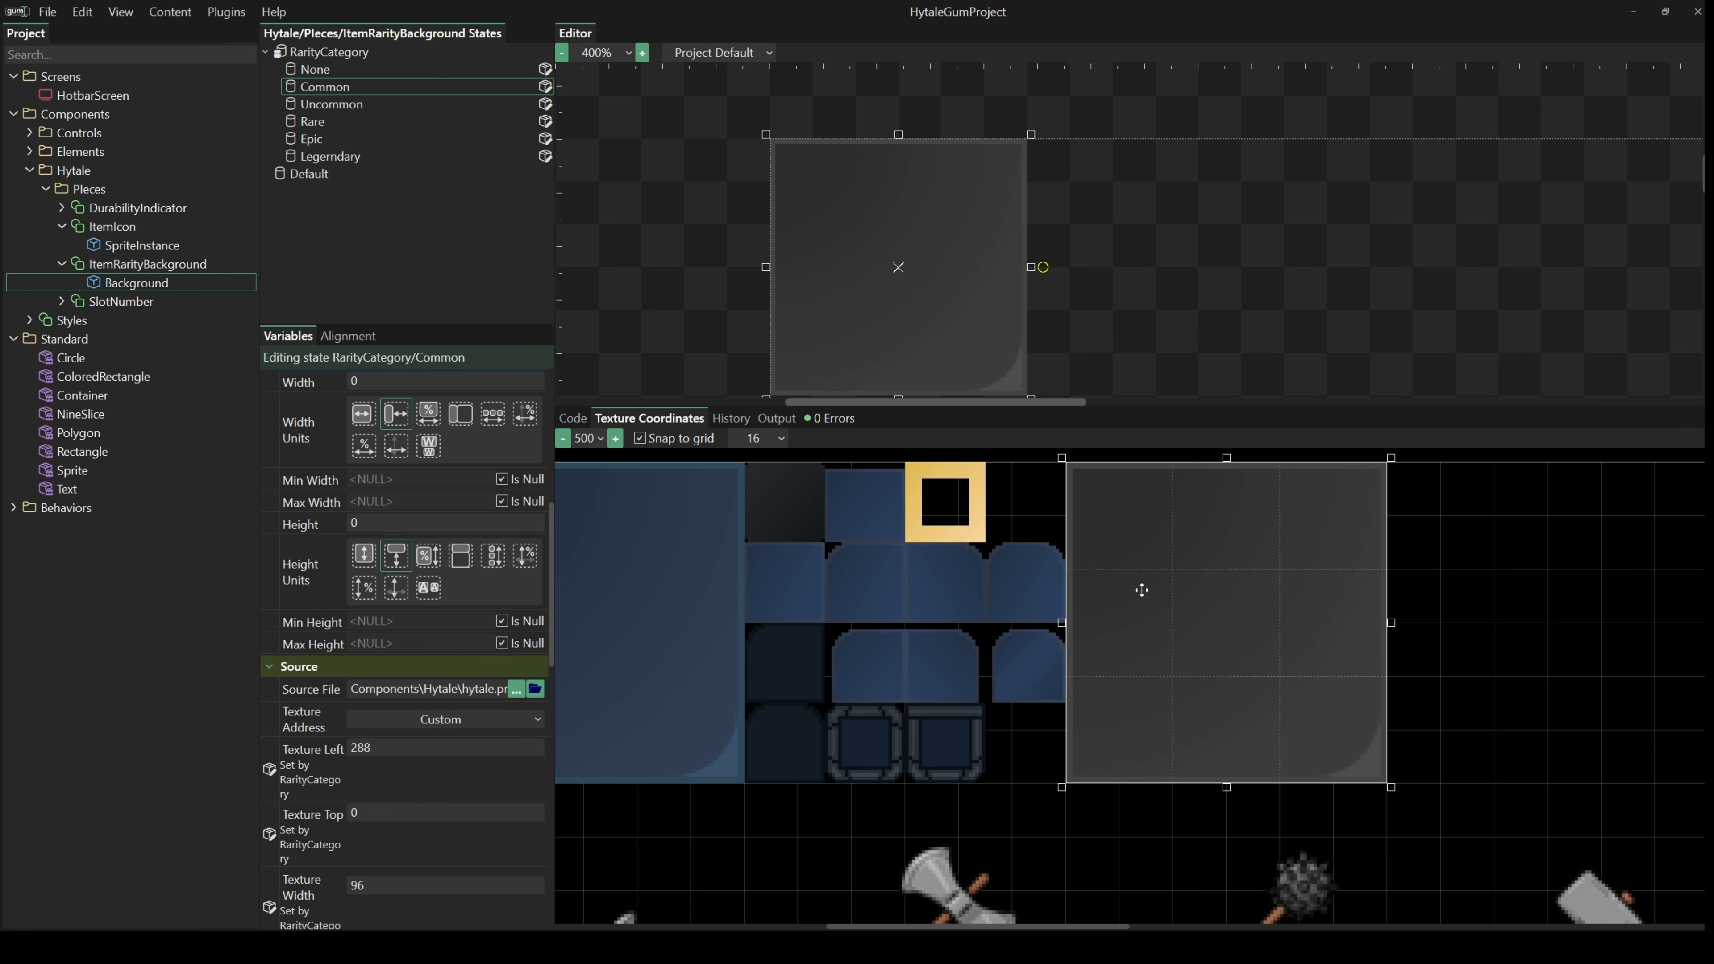
- Set the Background's color in the Common state to hex 89B6EC and compare it with the None state
{"action": "scroll", "coordinate": [373, 776], "scroll_direction": "down", "scroll_amount": 10}
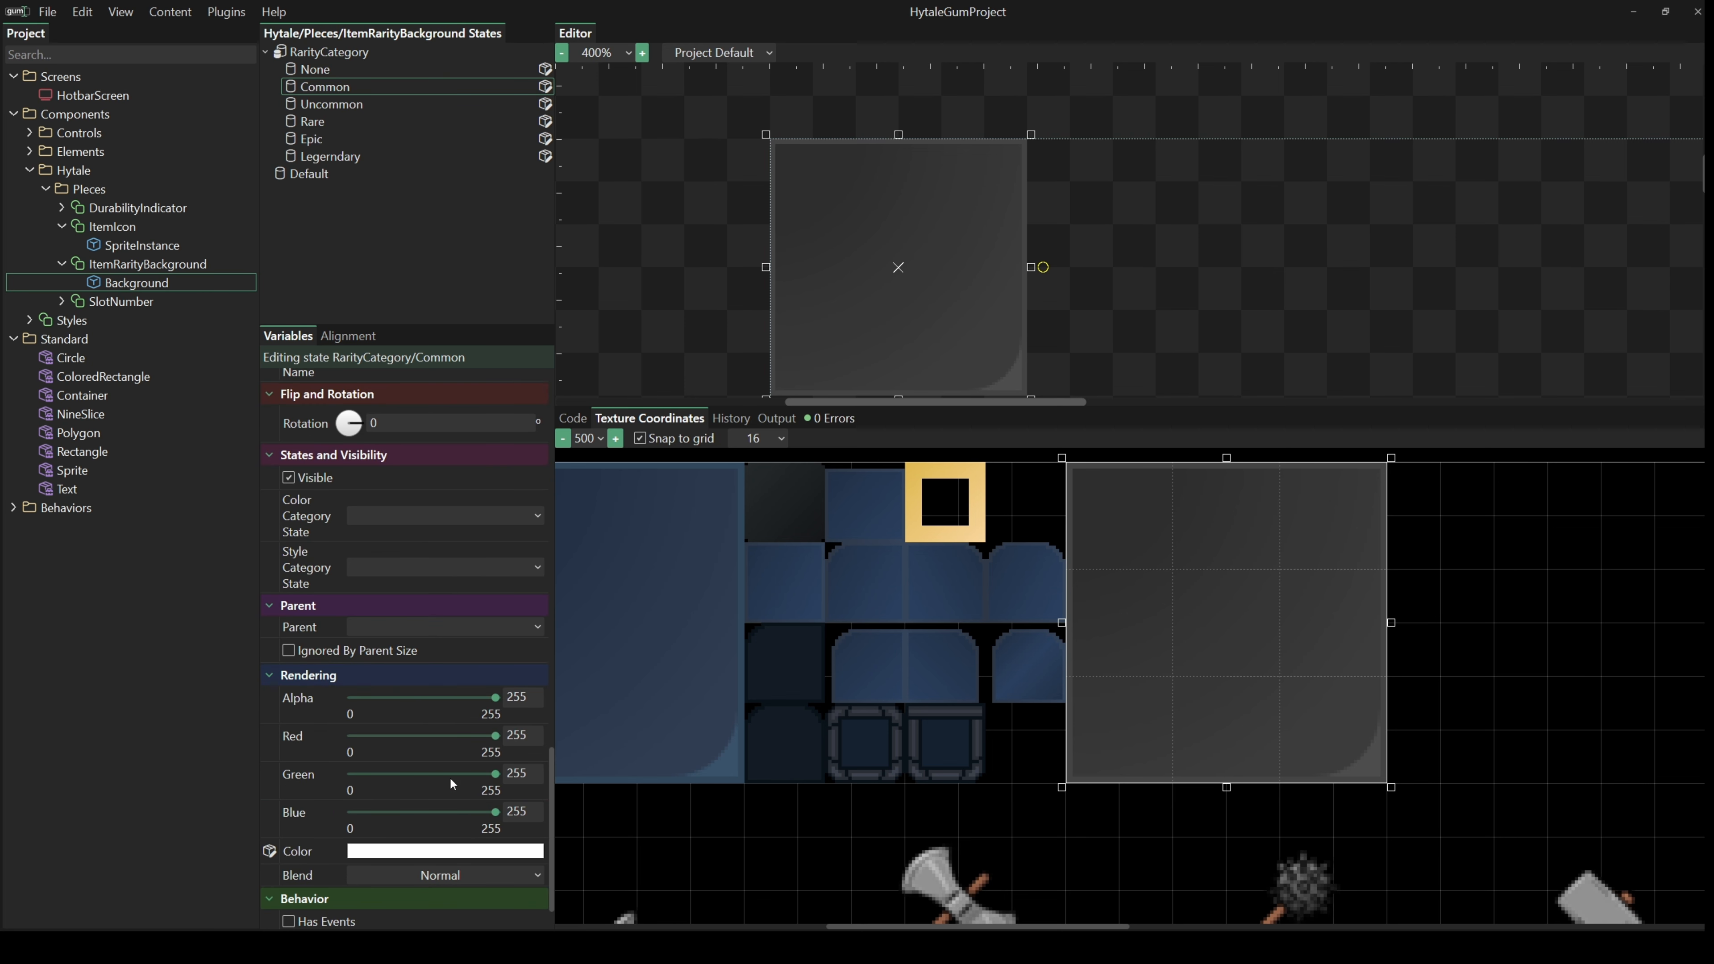
{"action": "left_click", "coordinate": [405, 852]}
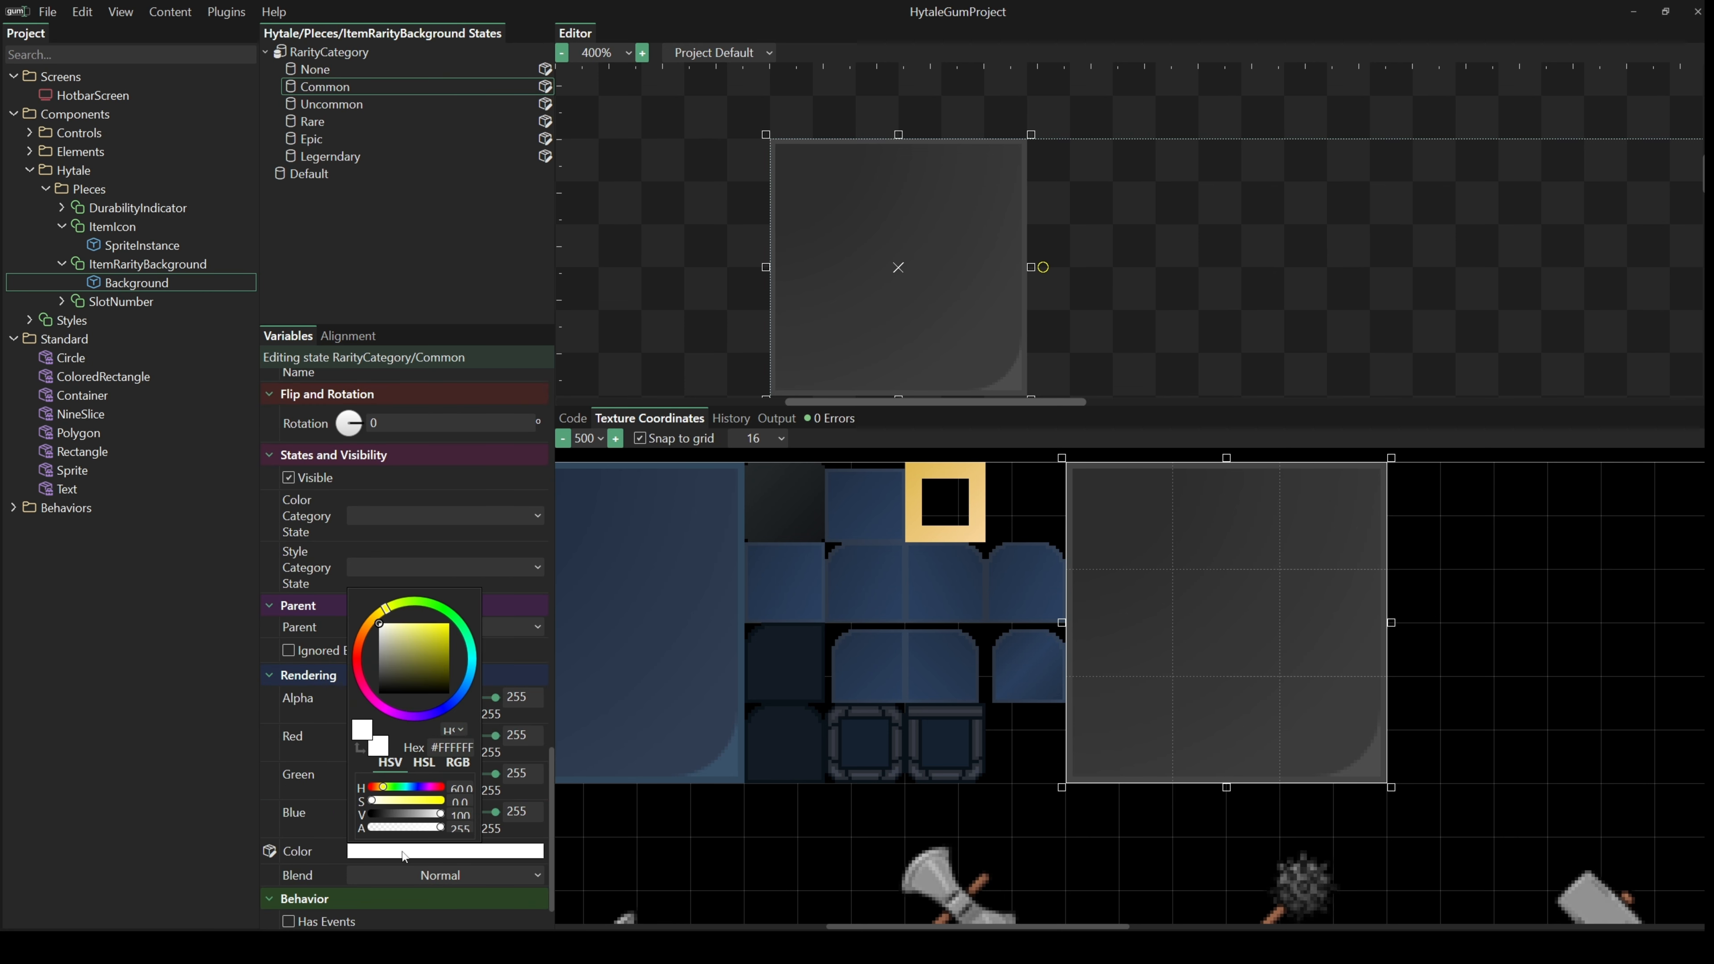
{"action": "key", "text": "BackSpace"}
{"action": "key", "text": "BackSpace"}
{"action": "key", "text": "BackSpace"}
{"action": "key", "text": "BackSpace"}
{"action": "type", "text": "89B6EC"}
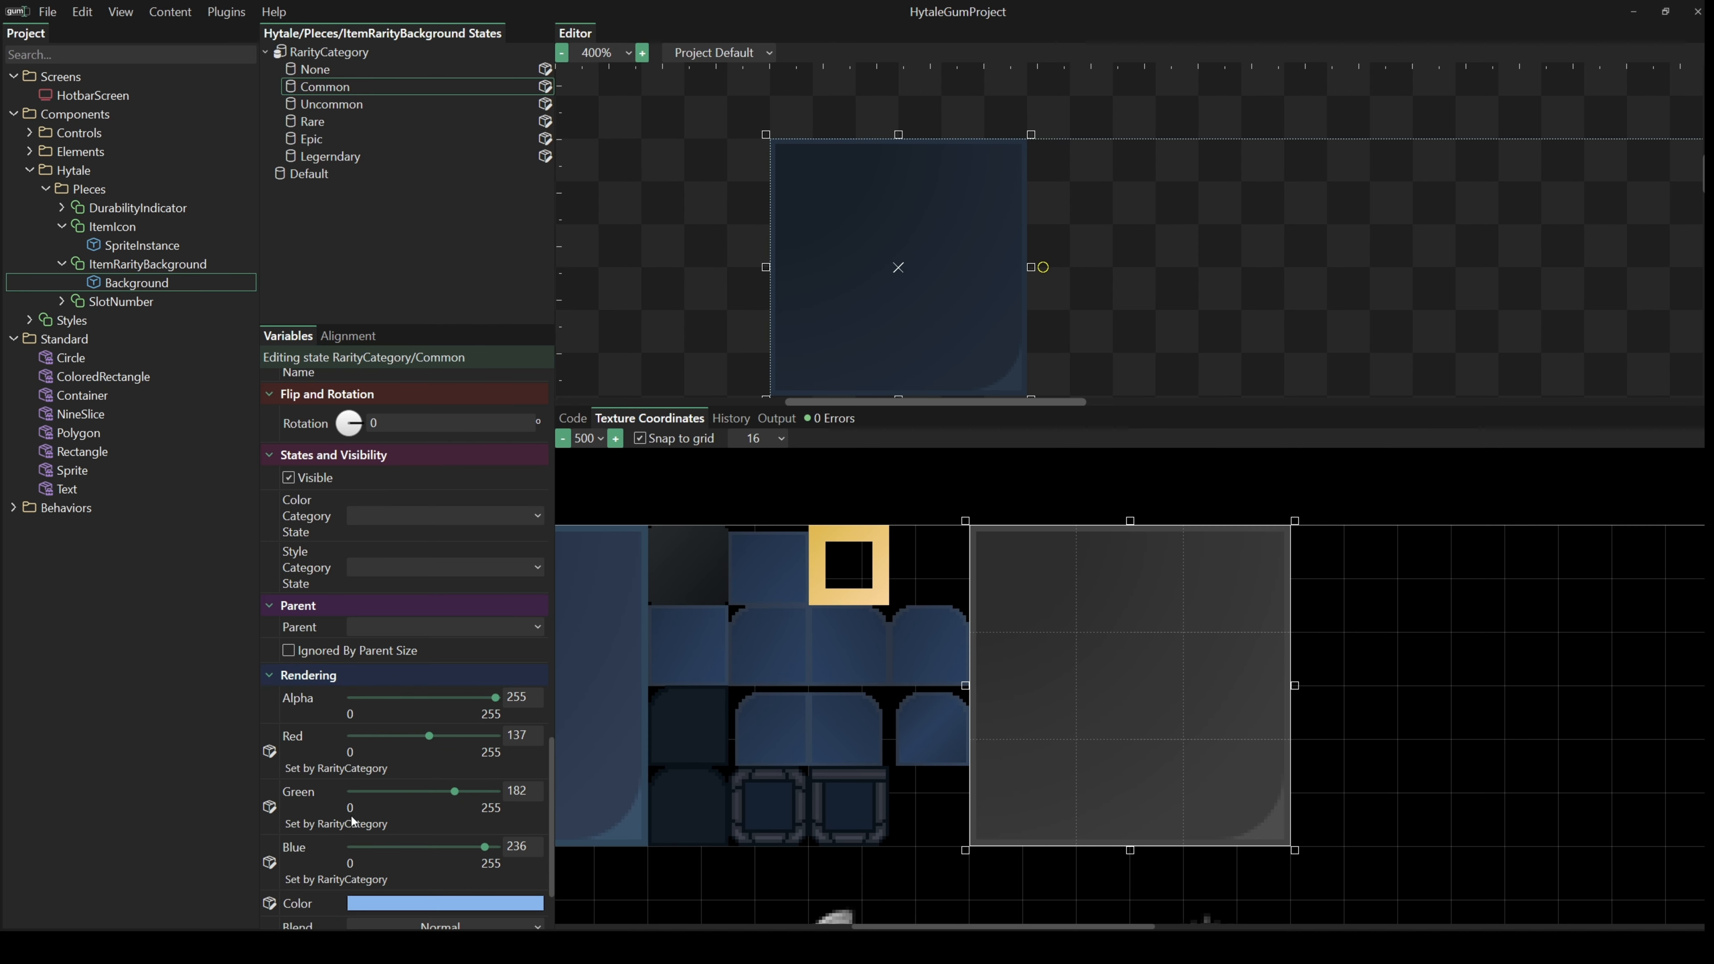
{"action": "key", "text": "Return"}
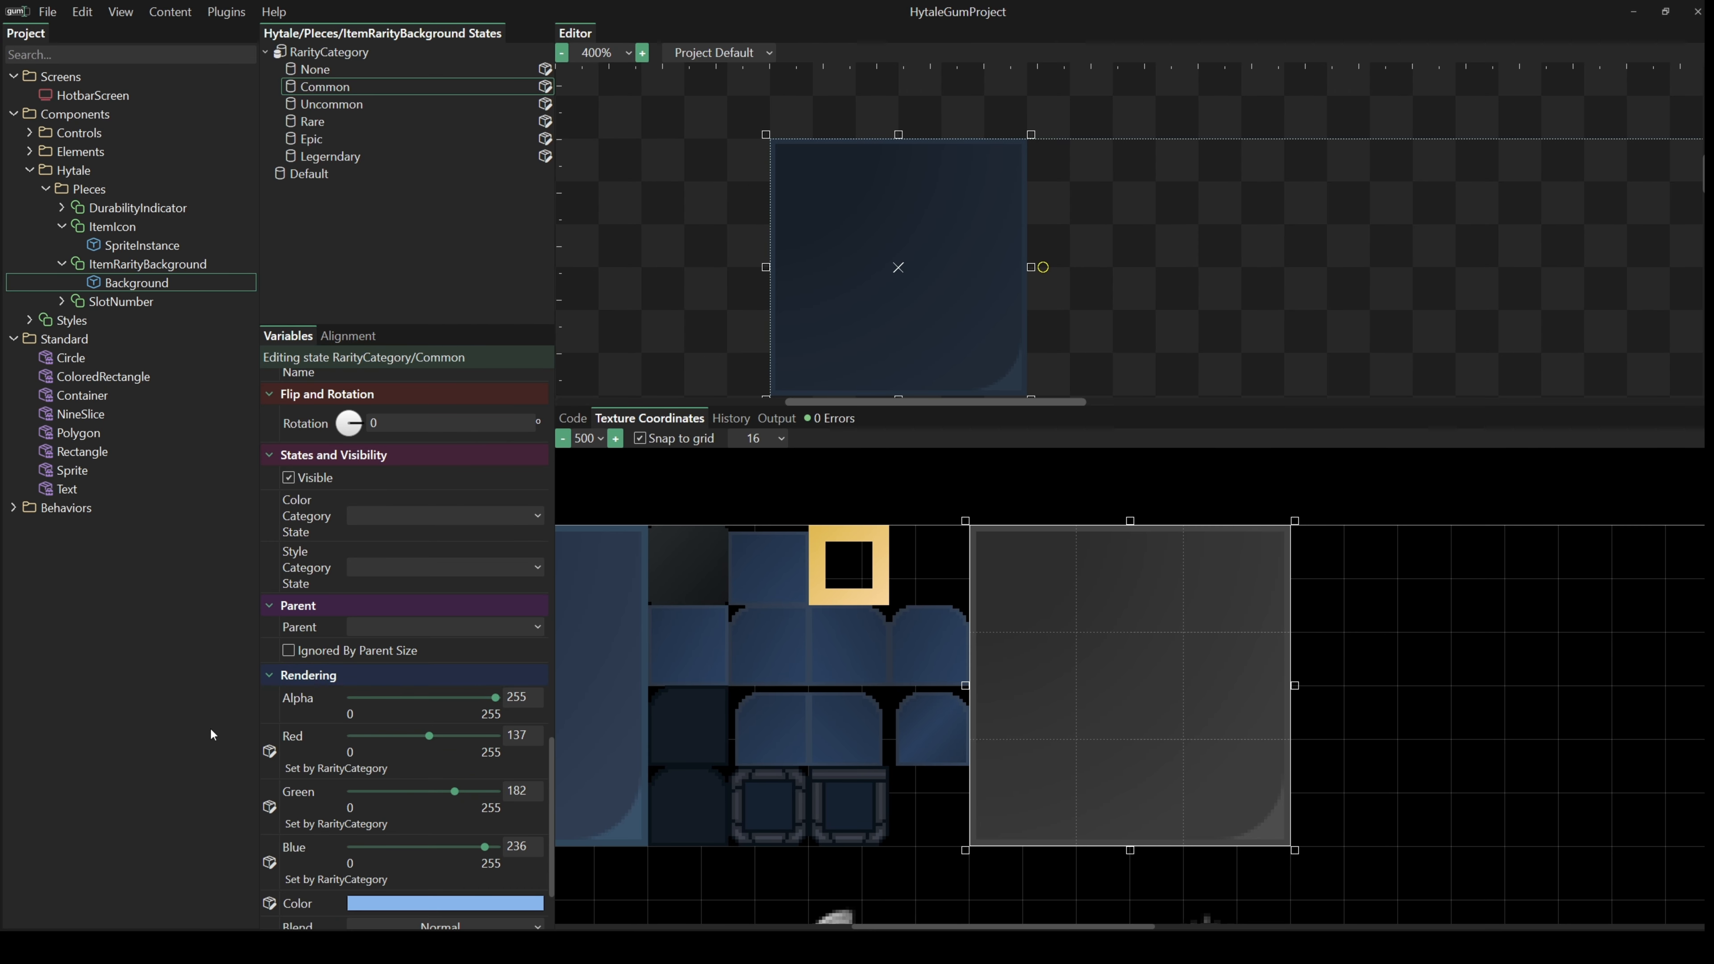
{"action": "left_click", "coordinate": [343, 68]}
{"action": "left_click", "coordinate": [333, 86]}
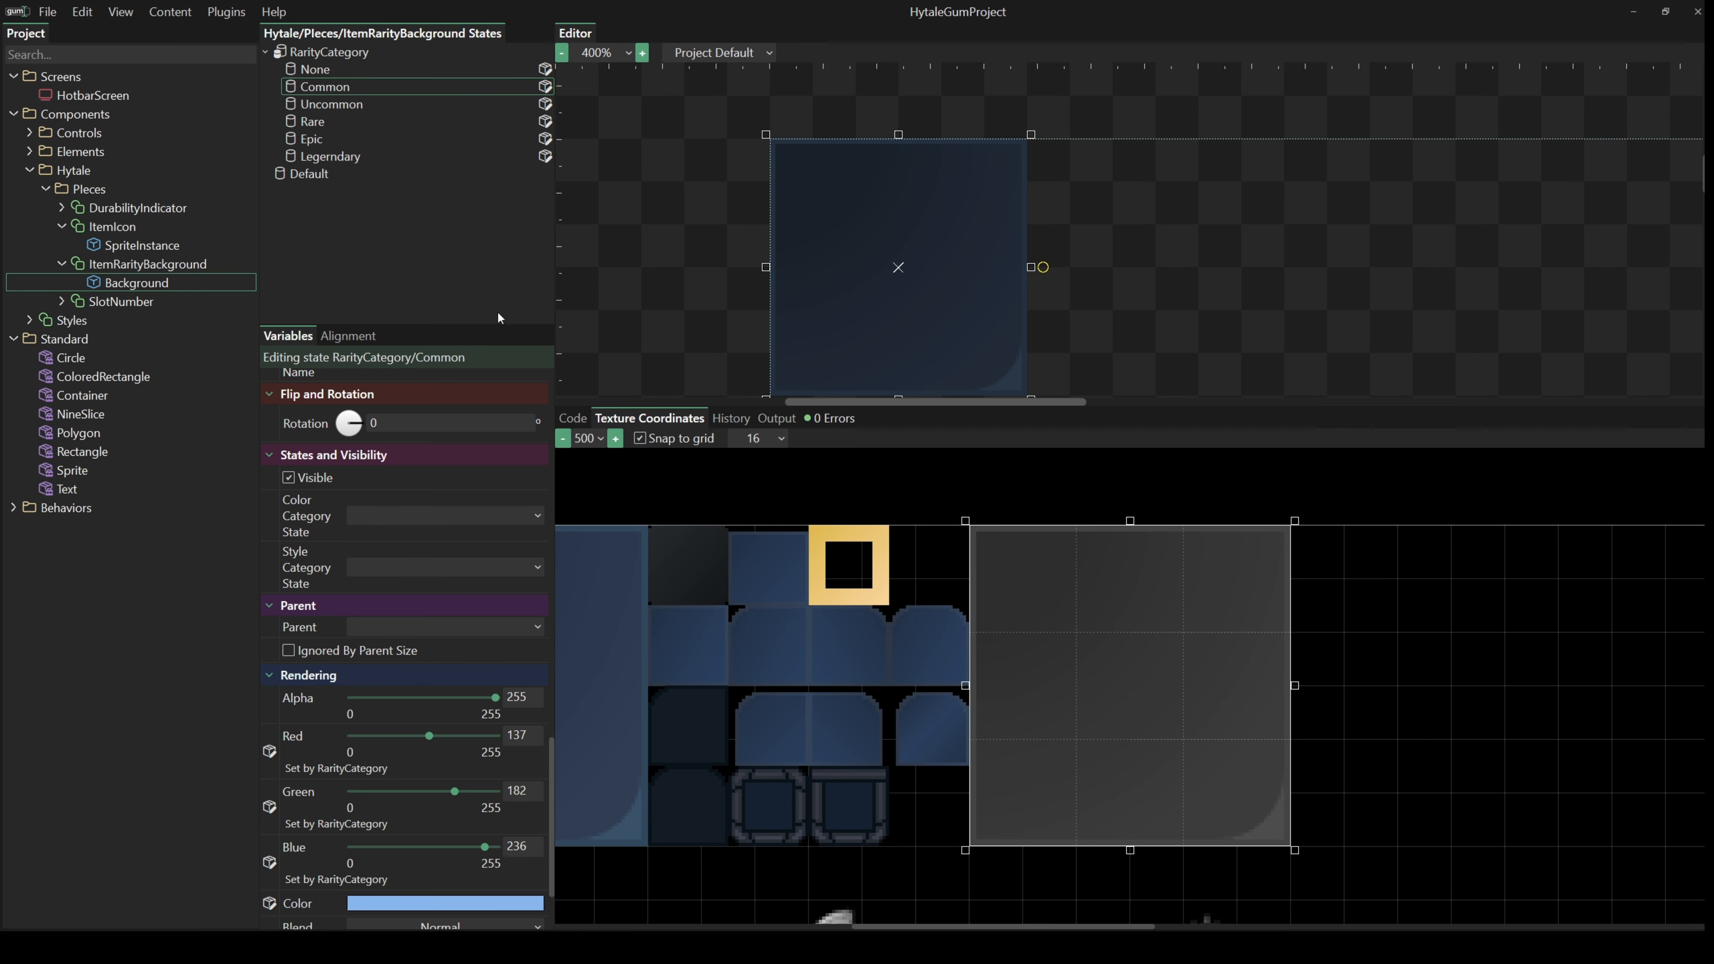
- For the Uncommon state, move the texture region onto the grey tile and set the color to red 217, green 255, blue 209
{"action": "left_click", "coordinate": [331, 106]}
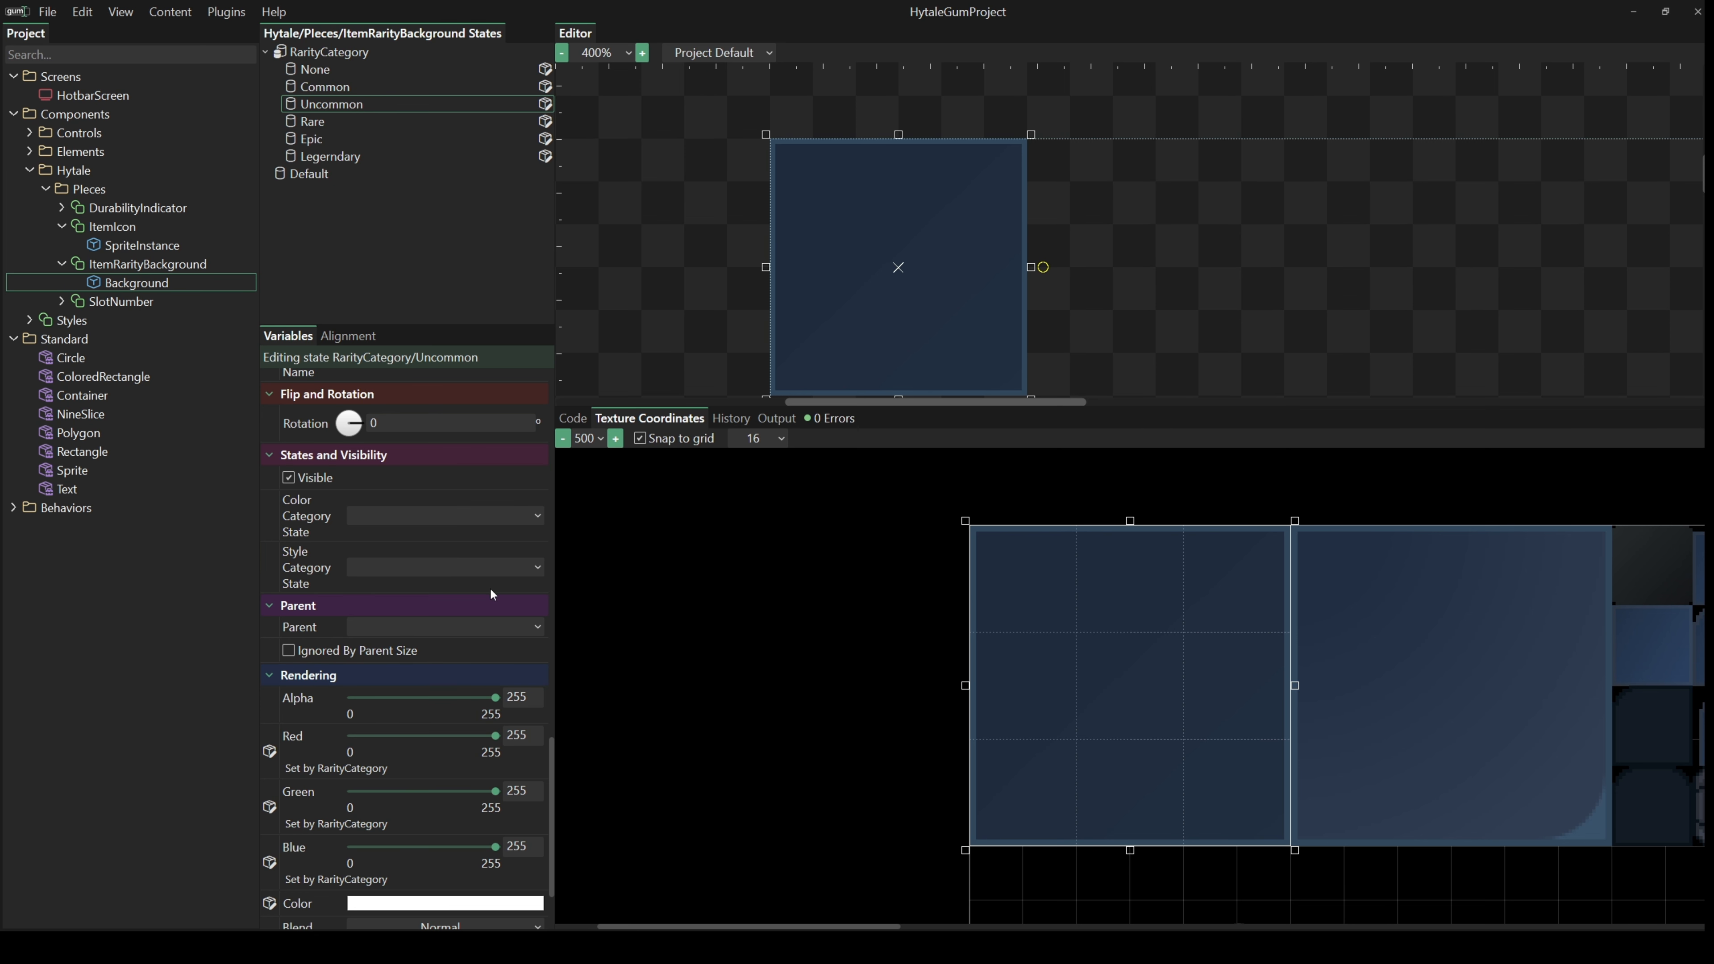
{"action": "left_click_drag", "start_coordinate": [1410, 654], "coordinate": [915, 629]}
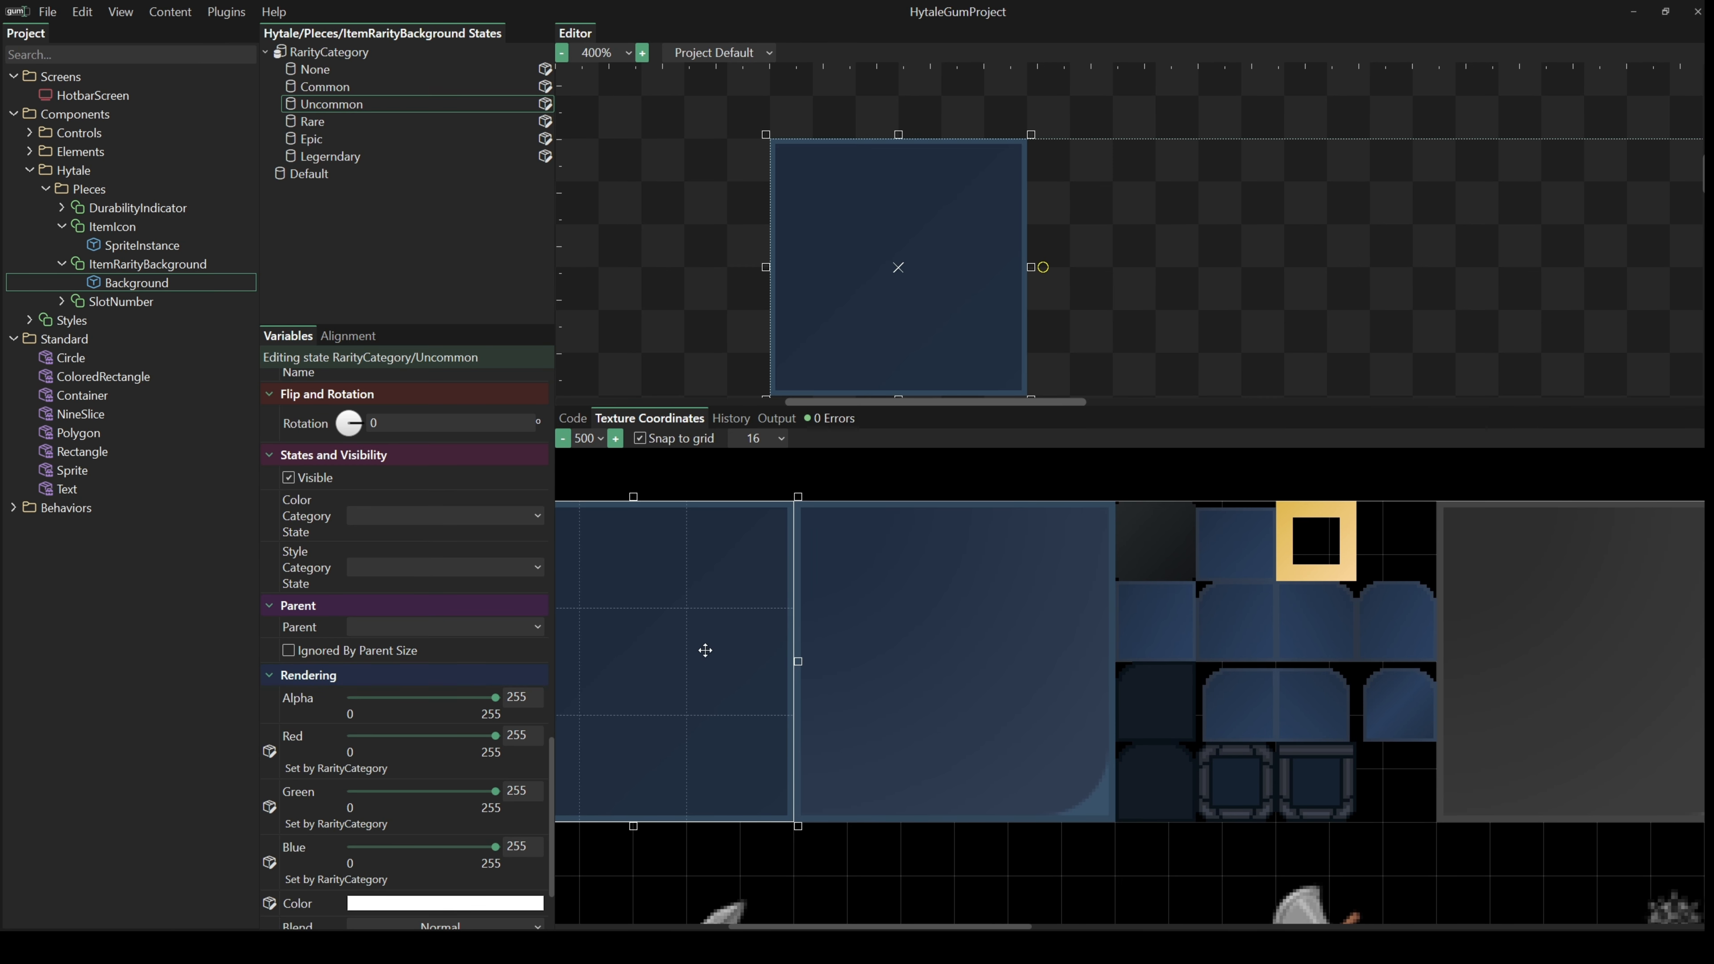
{"action": "left_click_drag", "start_coordinate": [704, 650], "coordinate": [1646, 673]}
{"action": "left_click_drag", "start_coordinate": [1418, 690], "coordinate": [1183, 677]}
{"action": "left_click_drag", "start_coordinate": [1183, 677], "coordinate": [1374, 658]}
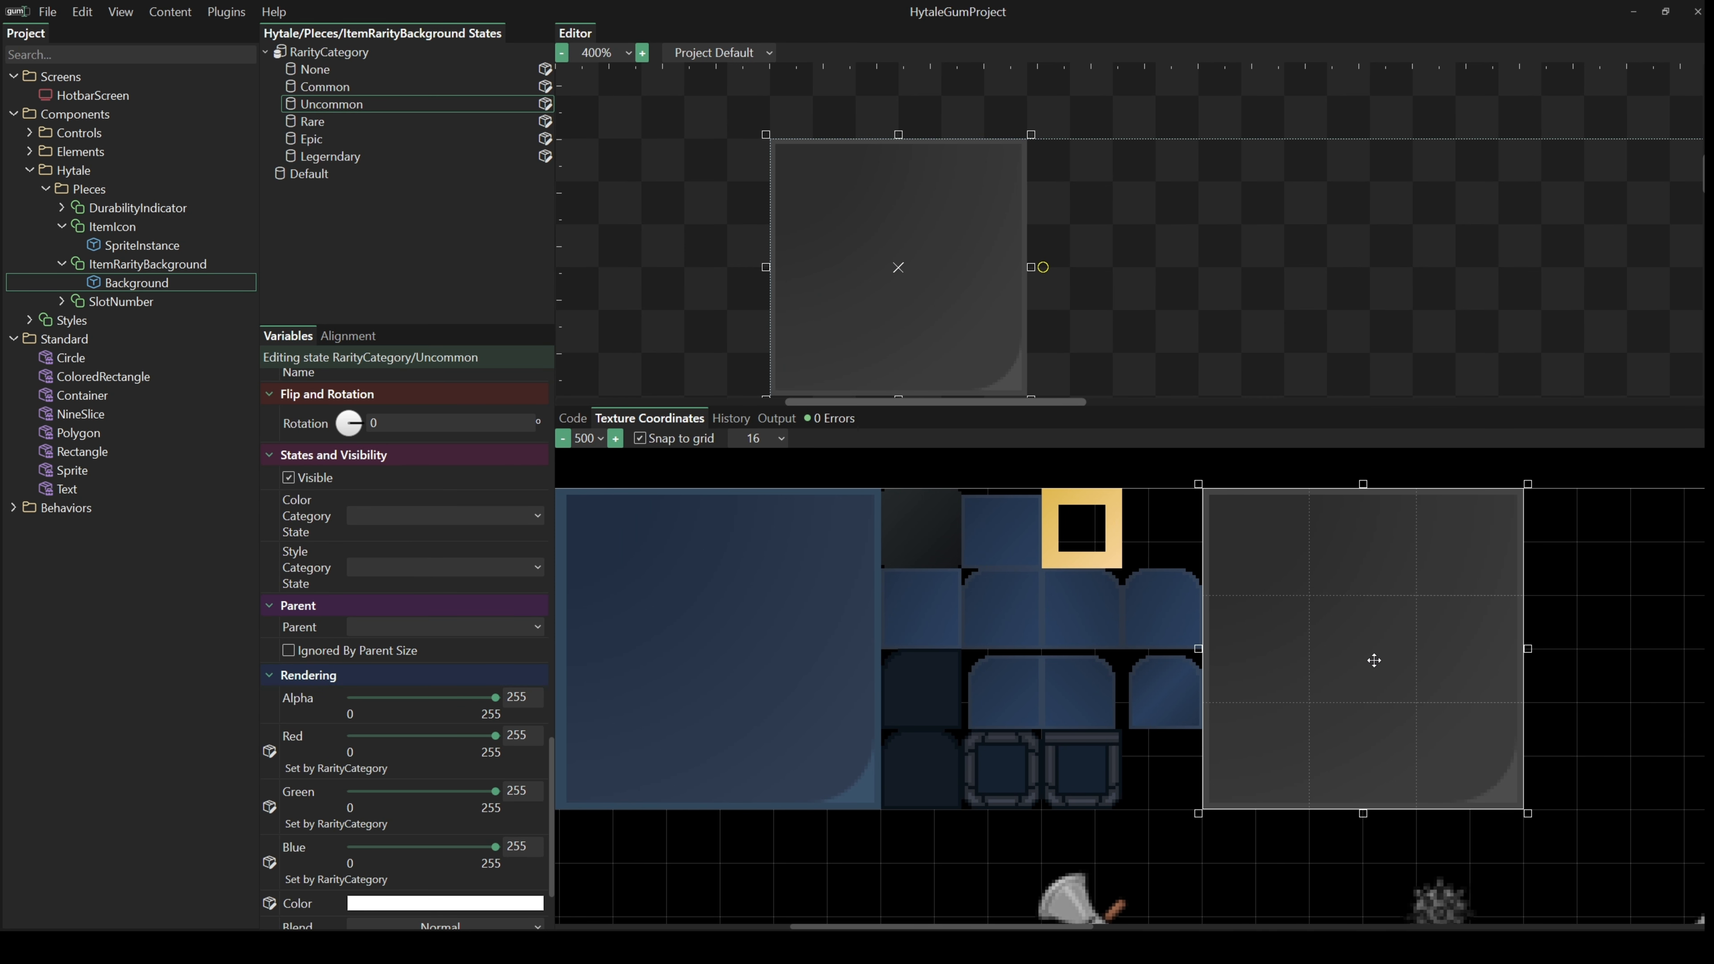
{"action": "scroll", "coordinate": [496, 785], "scroll_direction": "down", "scroll_amount": 3}
{"action": "left_click", "coordinate": [448, 796]}
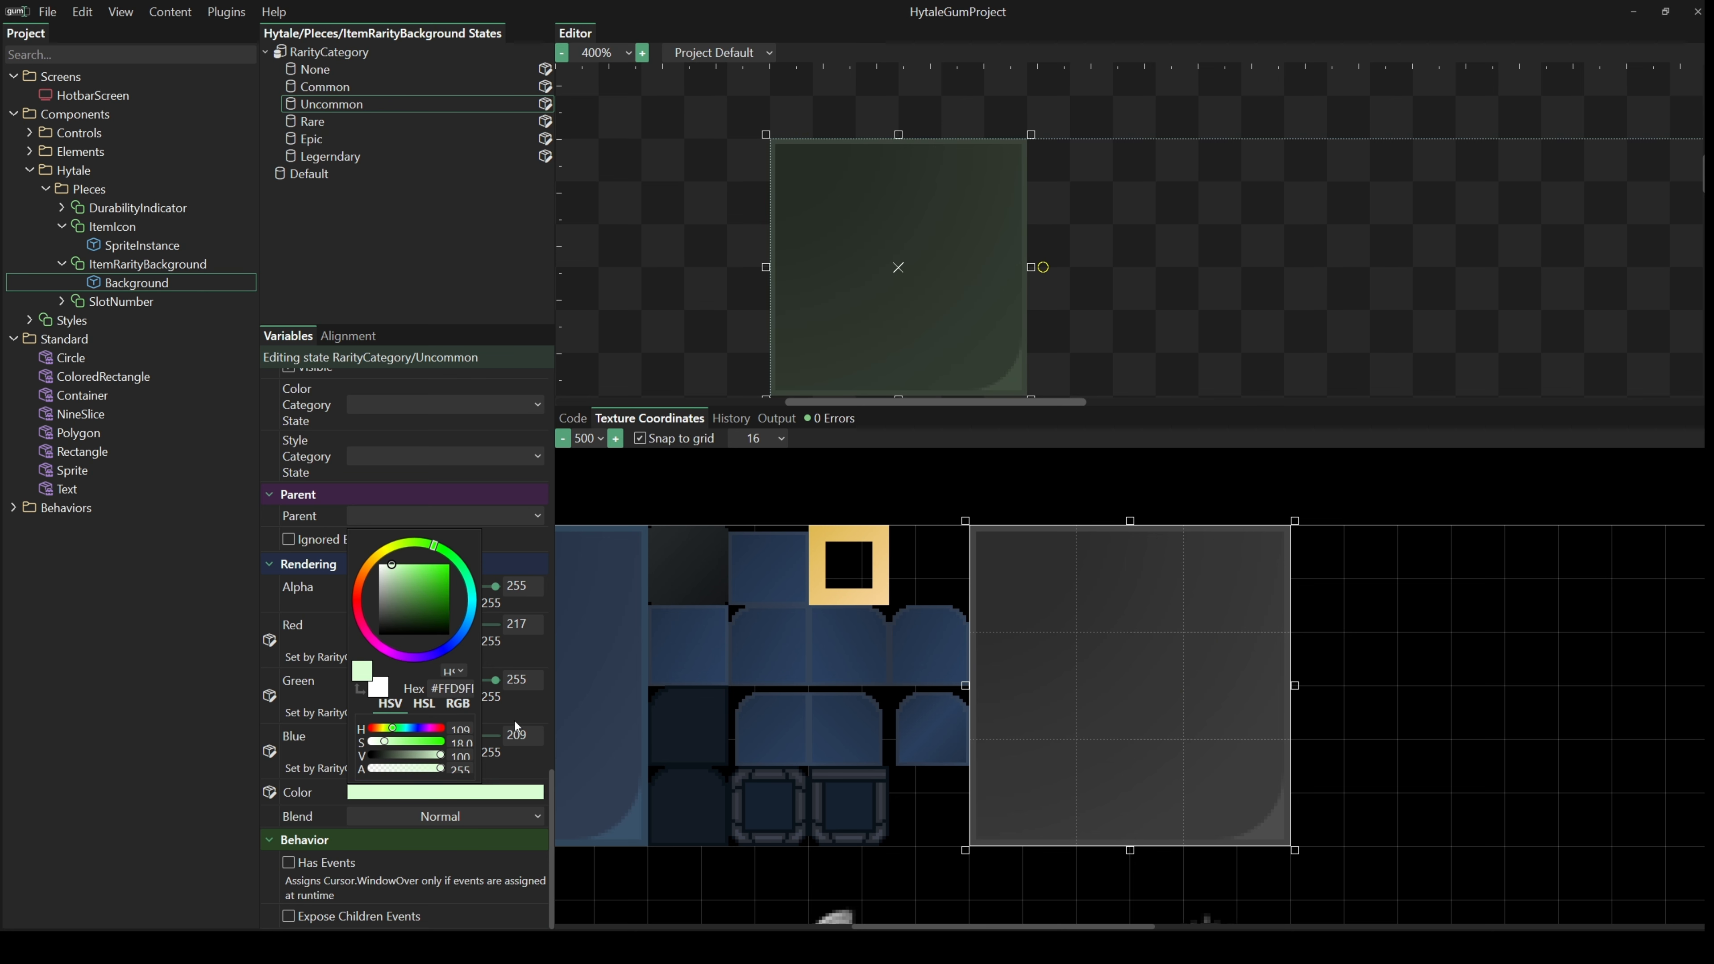
{"action": "left_click", "coordinate": [346, 90]}
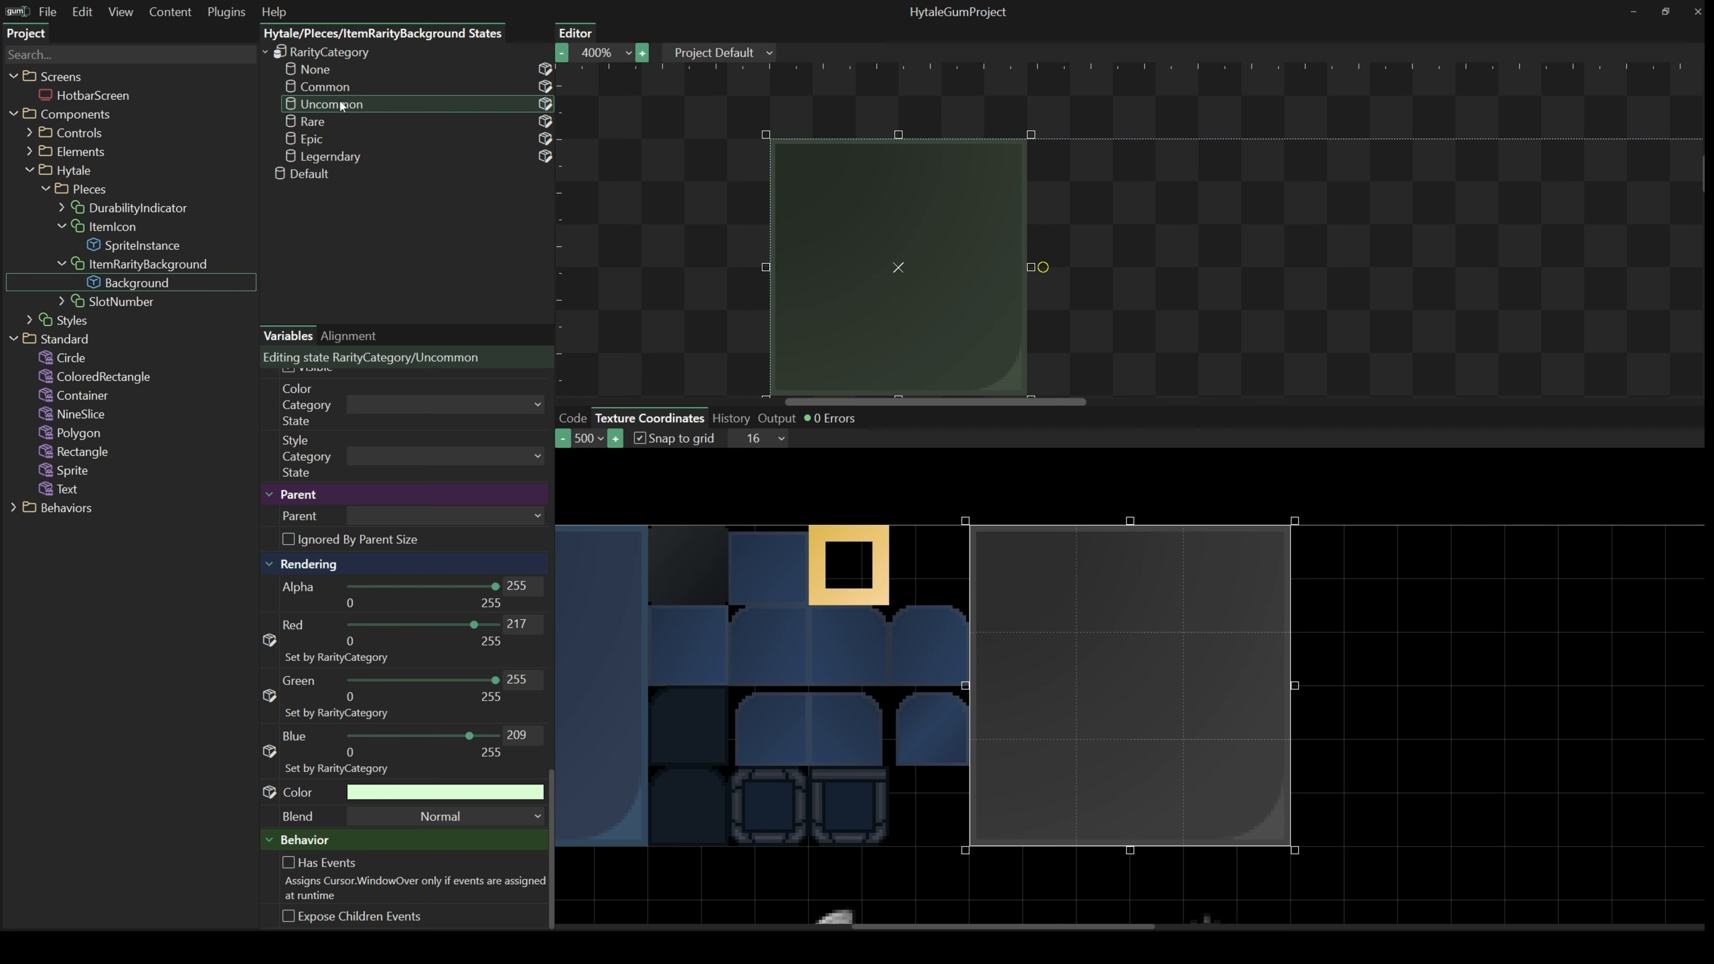
- For the Rare state, move the texture region onto the grey tile and set the color to hex 778AFF
{"action": "left_click", "coordinate": [342, 121]}
{"action": "scroll", "coordinate": [1066, 676], "scroll_direction": "down", "scroll_amount": 2}
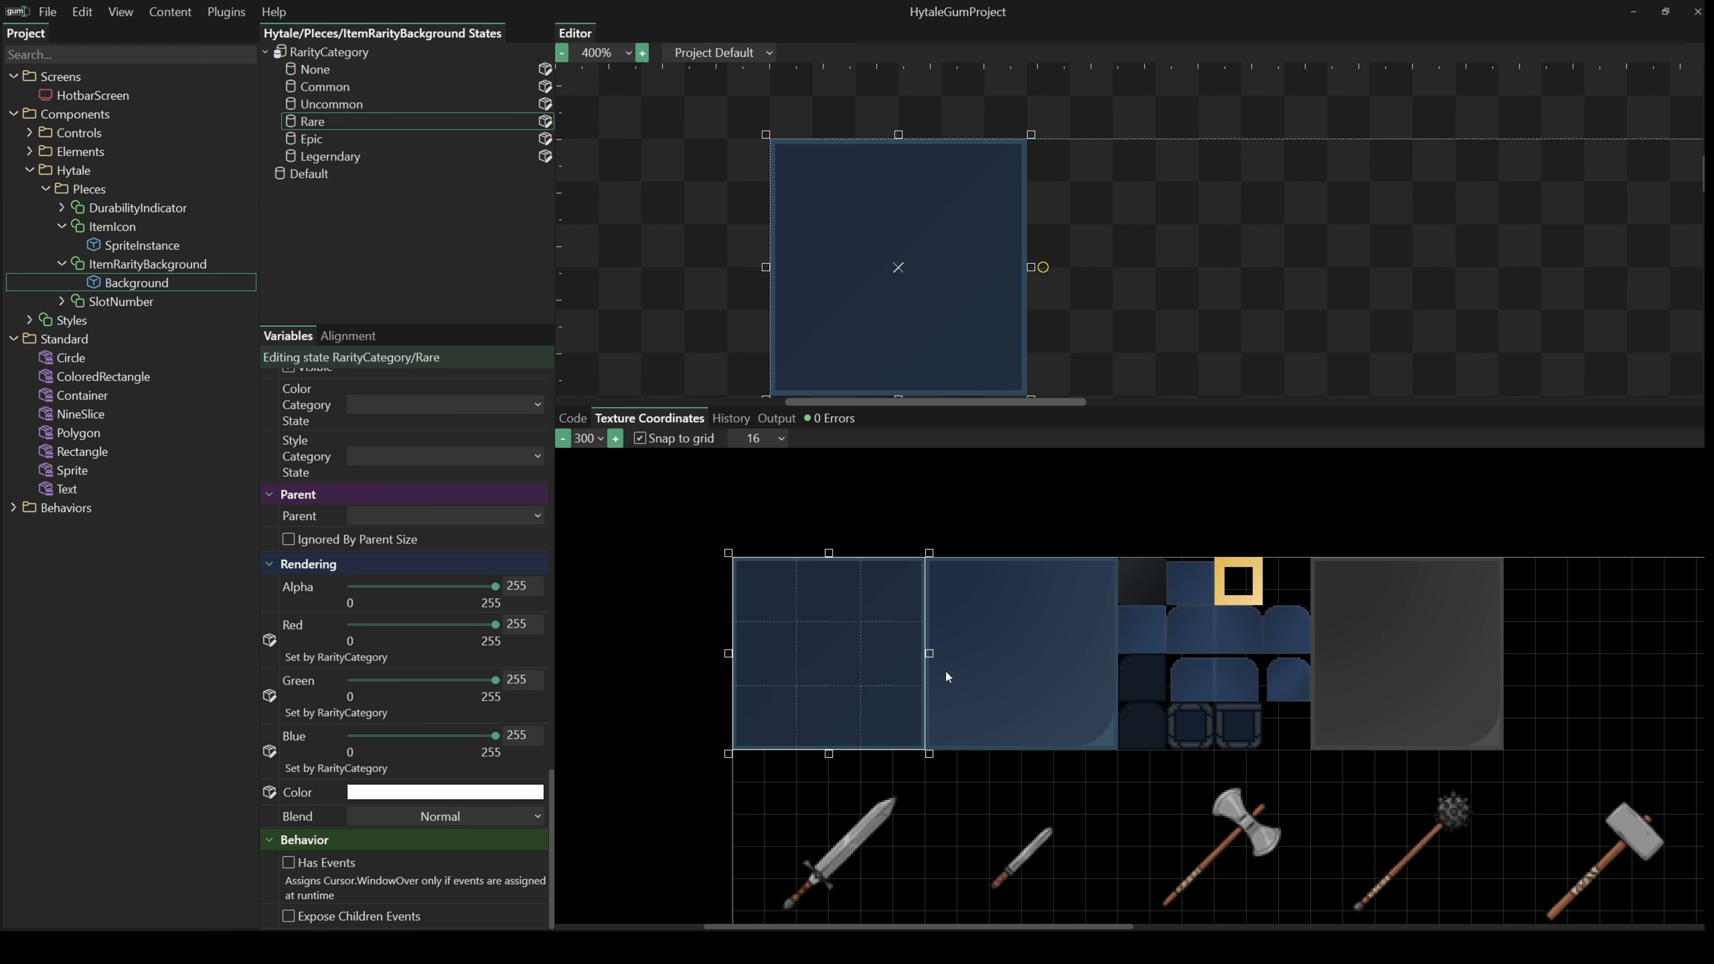
{"action": "left_click_drag", "start_coordinate": [899, 662], "coordinate": [1466, 657]}
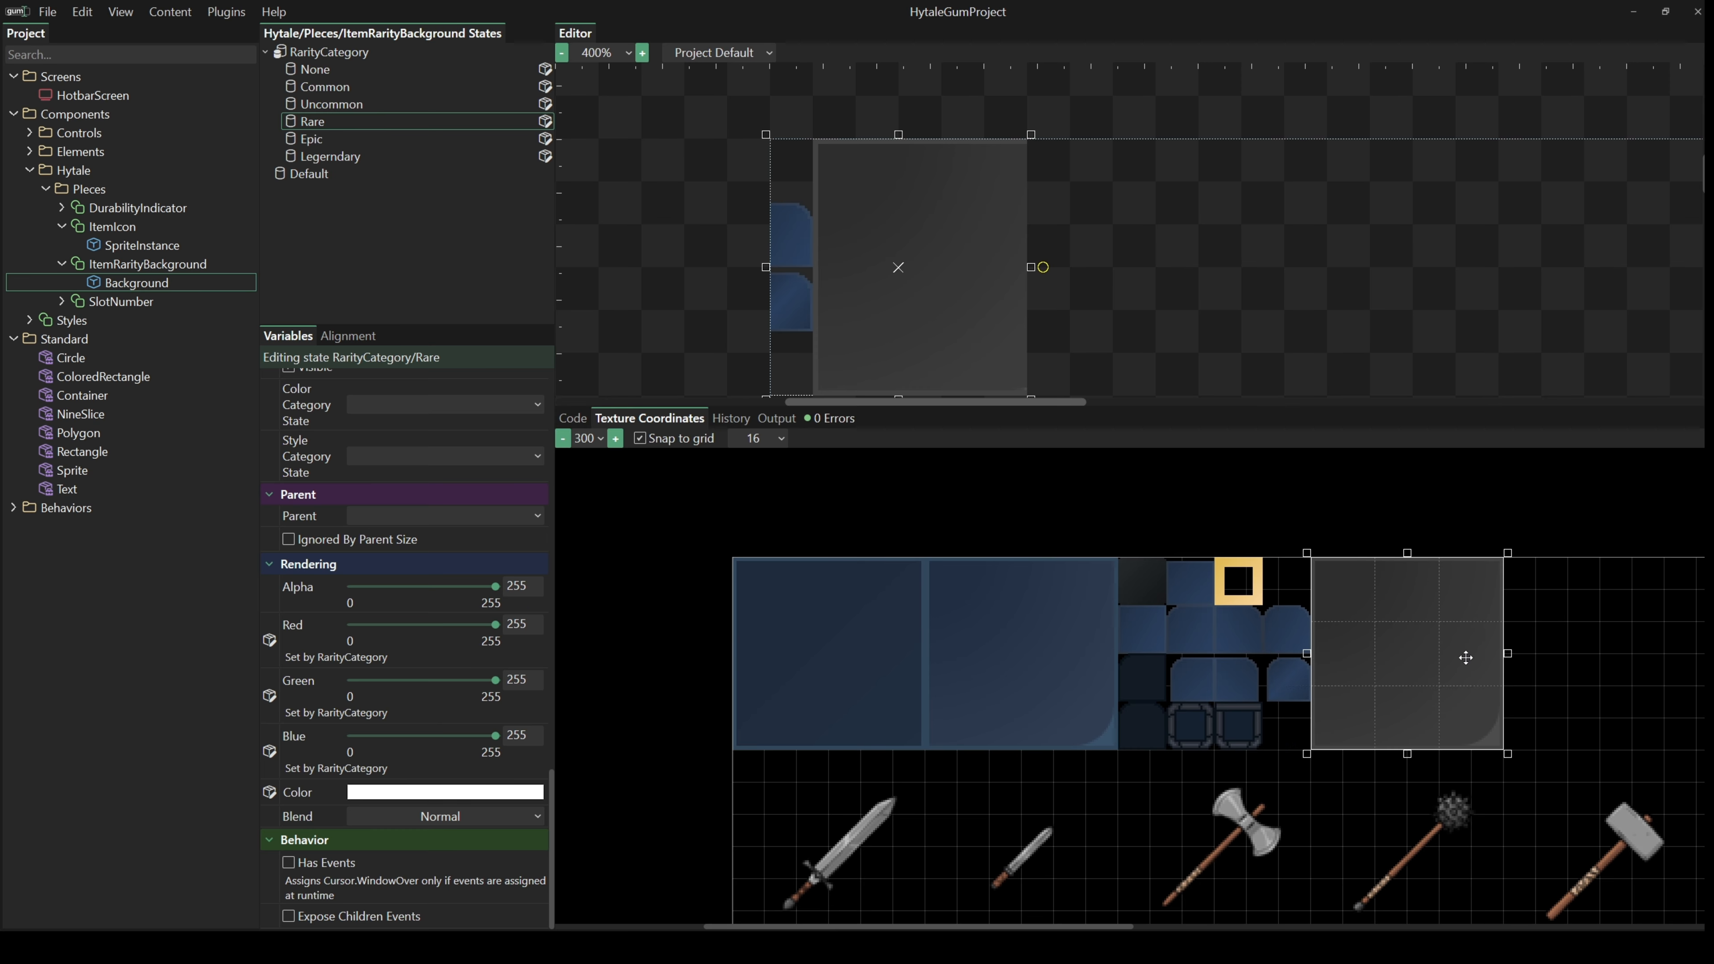
{"action": "left_click", "coordinate": [416, 793]}
{"action": "left_click_drag", "start_coordinate": [450, 689], "coordinate": [554, 694]}
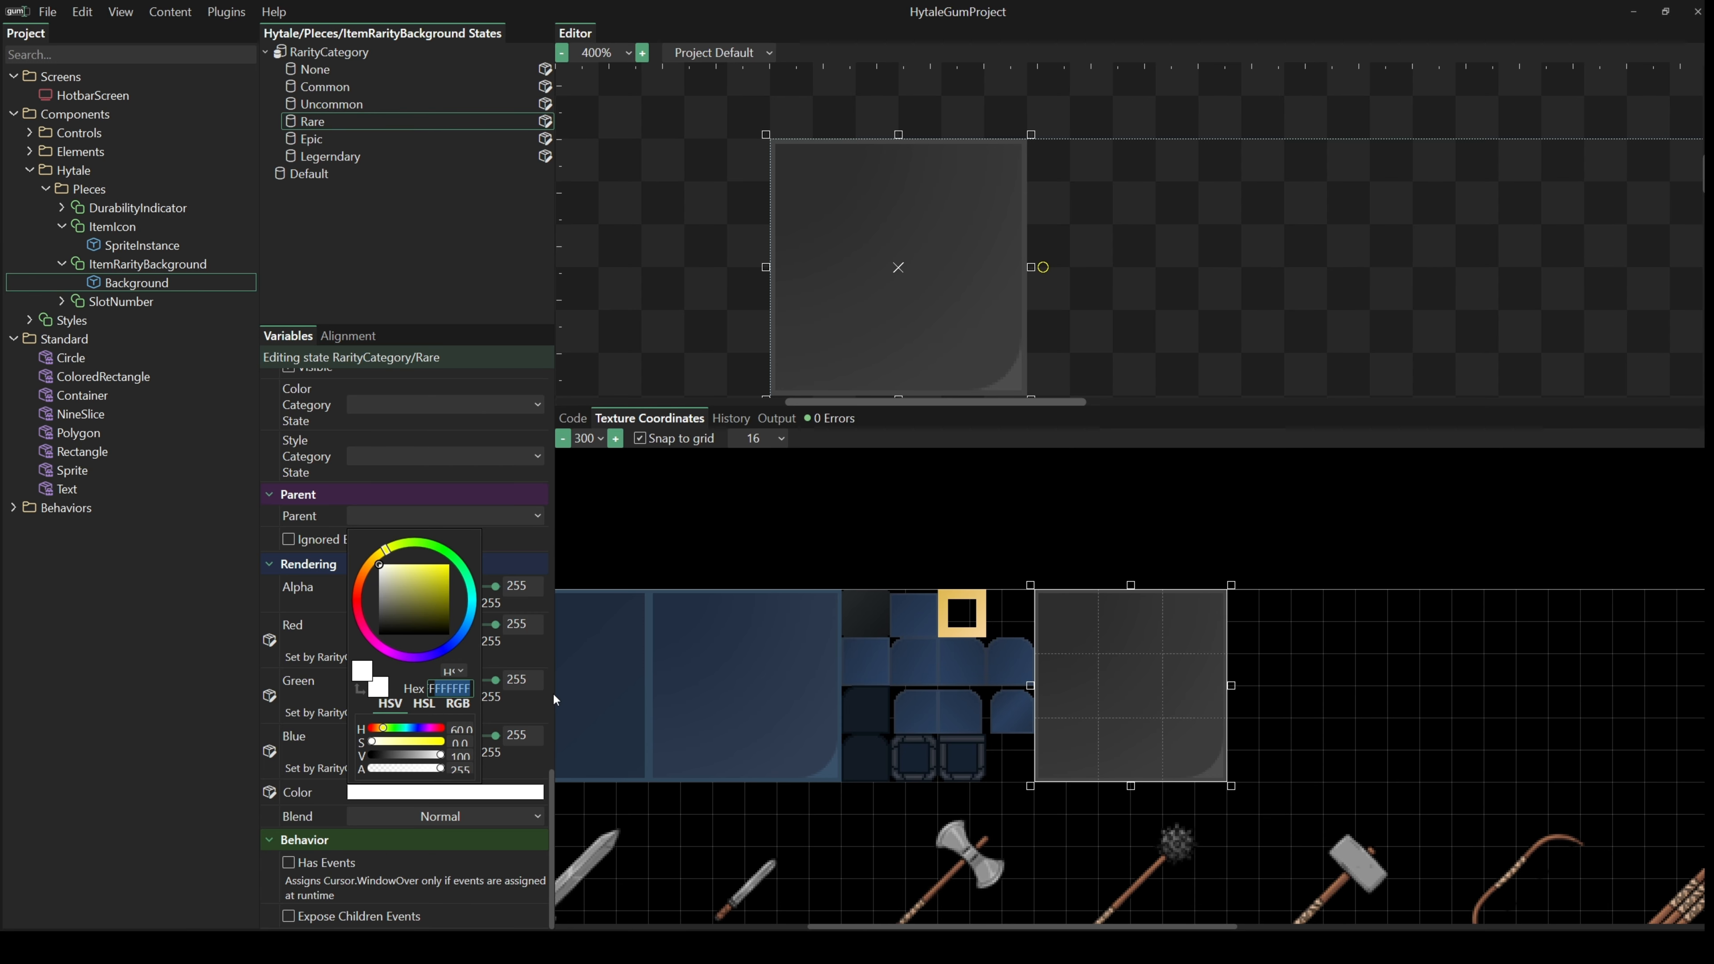
{"action": "type", "text": "778AFF"}
{"action": "key", "text": "Return"}
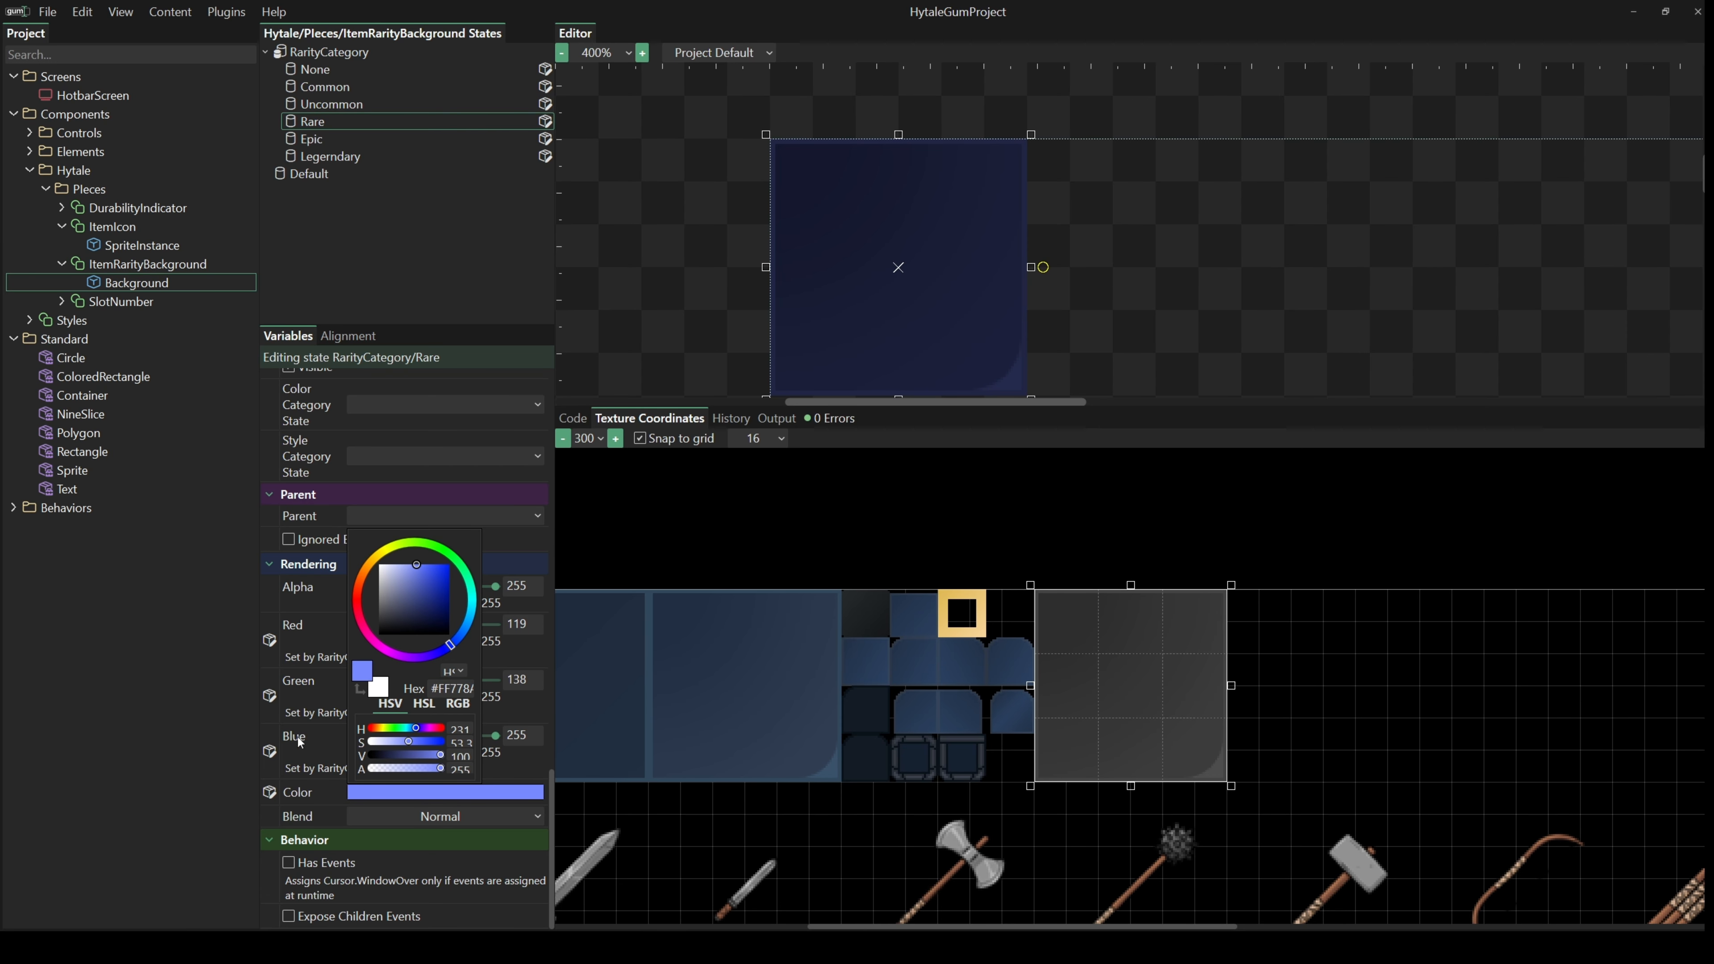
{"action": "left_click", "coordinate": [282, 254]}
- For the Epic state, move the texture region onto the grey tile and set the color to hex D394FF
{"action": "left_click", "coordinate": [311, 138]}
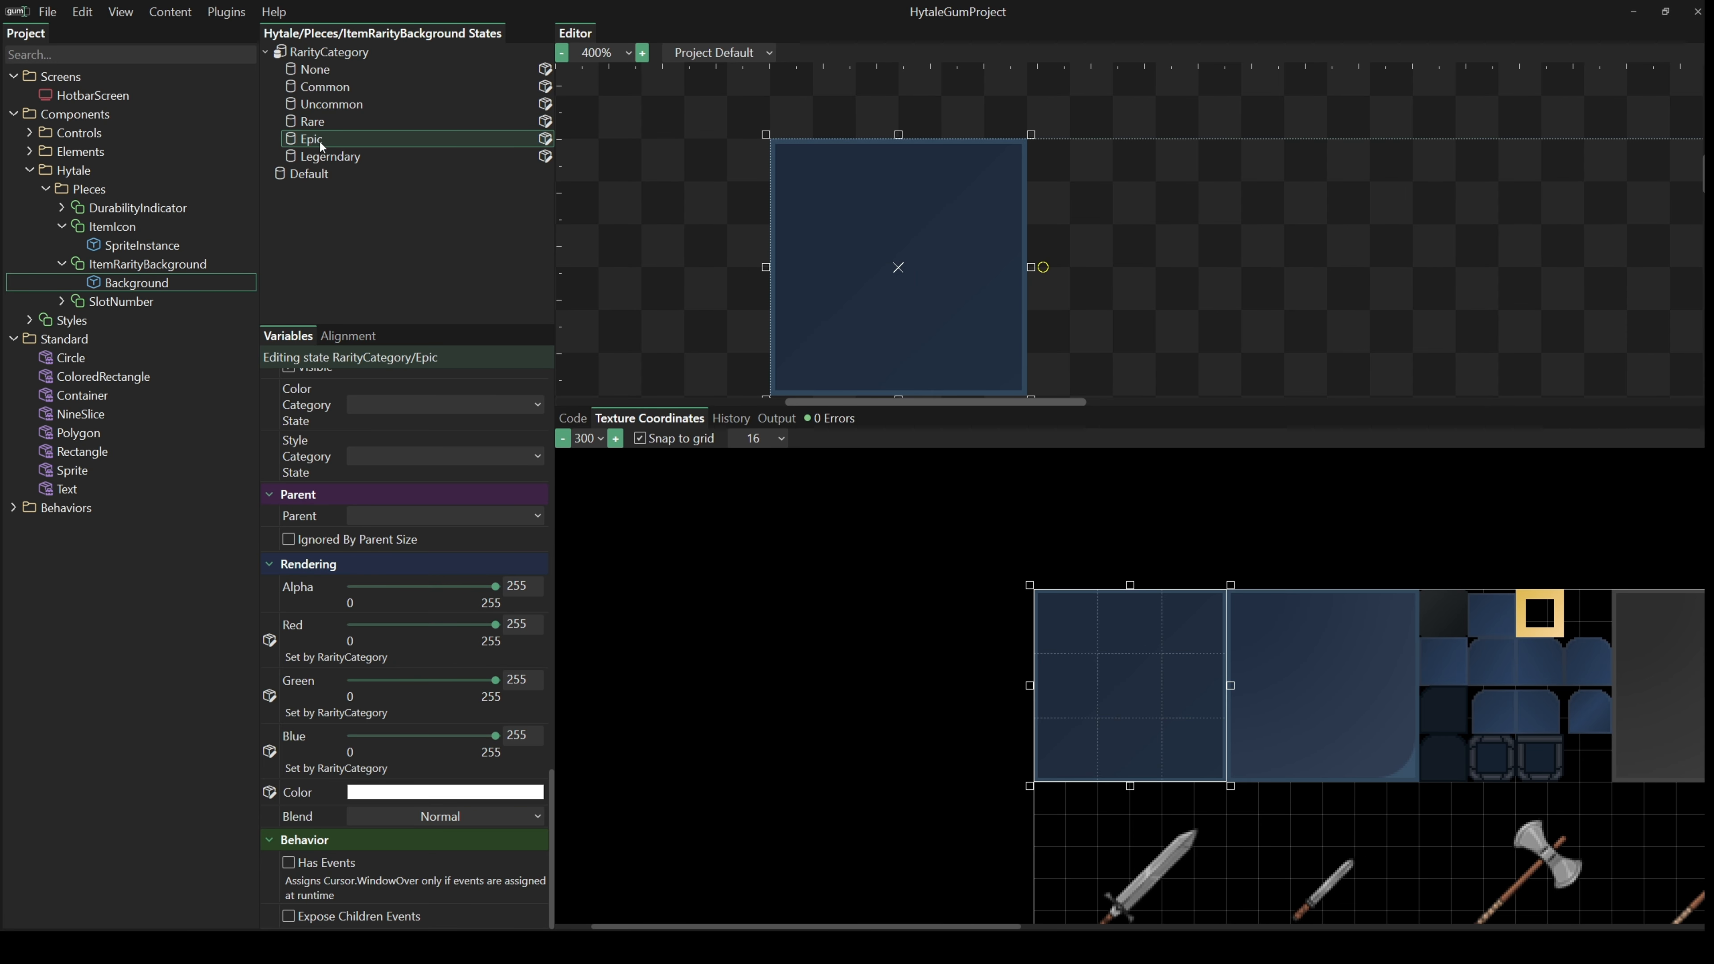
{"action": "left_click_drag", "start_coordinate": [669, 615], "coordinate": [1263, 615]}
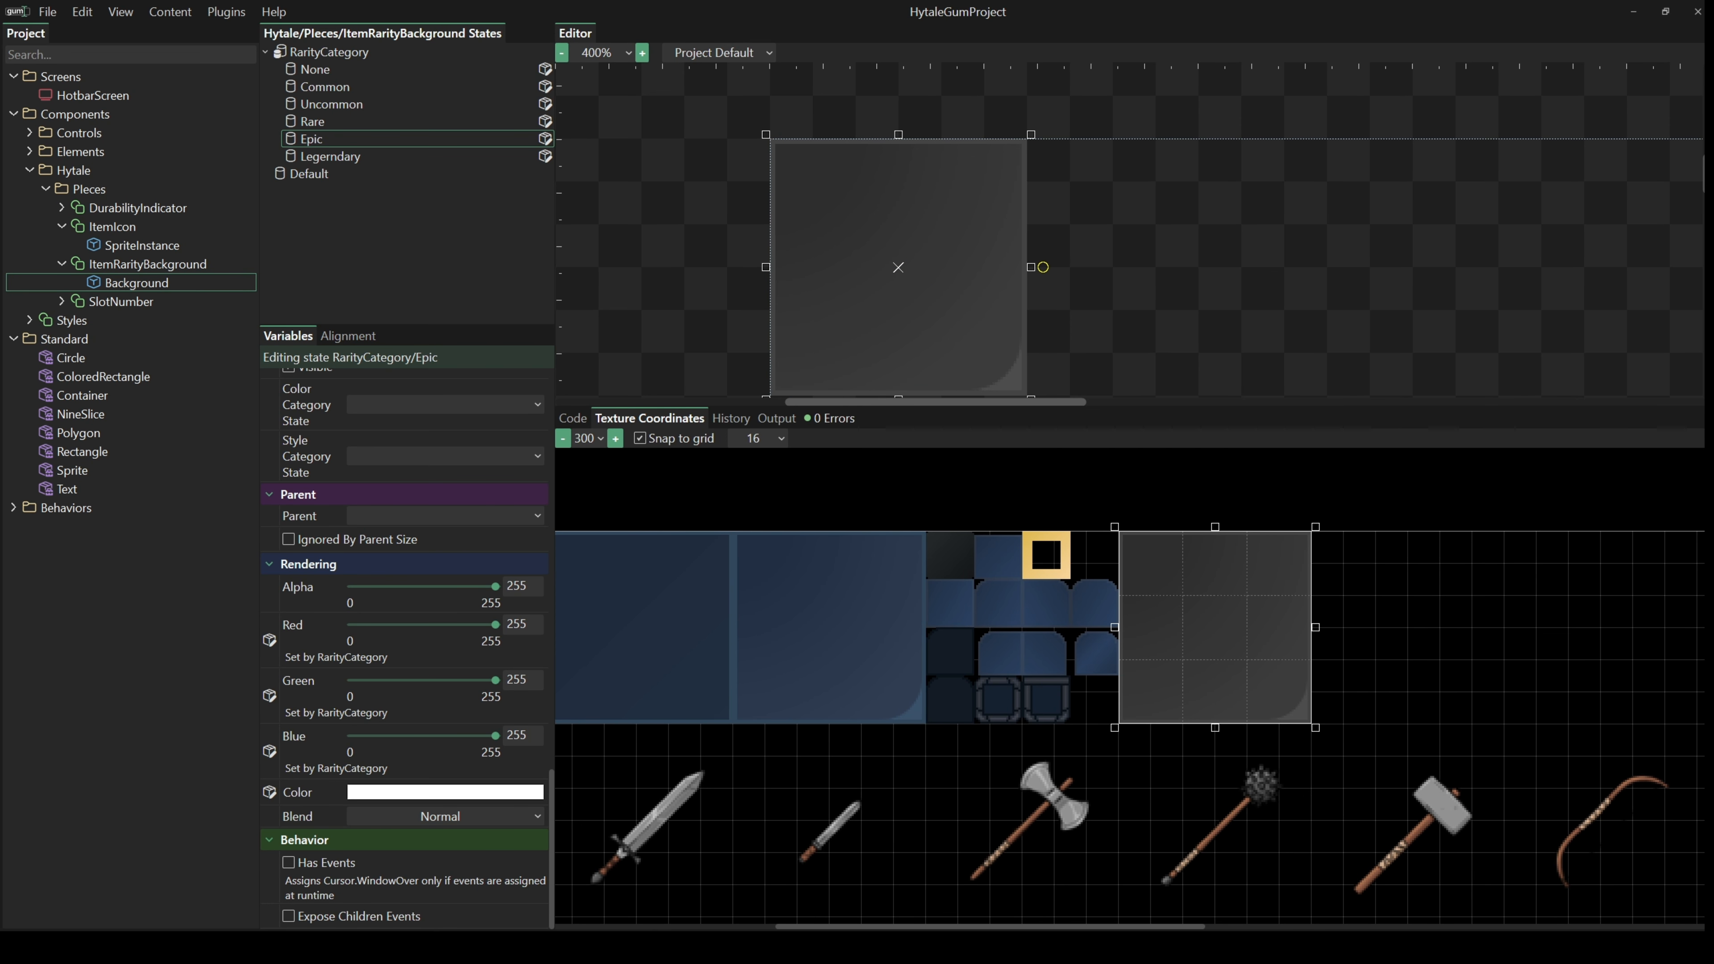
{"action": "left_click", "coordinate": [405, 792]}
{"action": "left_click_drag", "start_coordinate": [455, 689], "coordinate": [549, 688]}
{"action": "key", "text": "BackSpace"}
{"action": "key", "text": "BackSpace"}
{"action": "type", "text": "D394FF"}
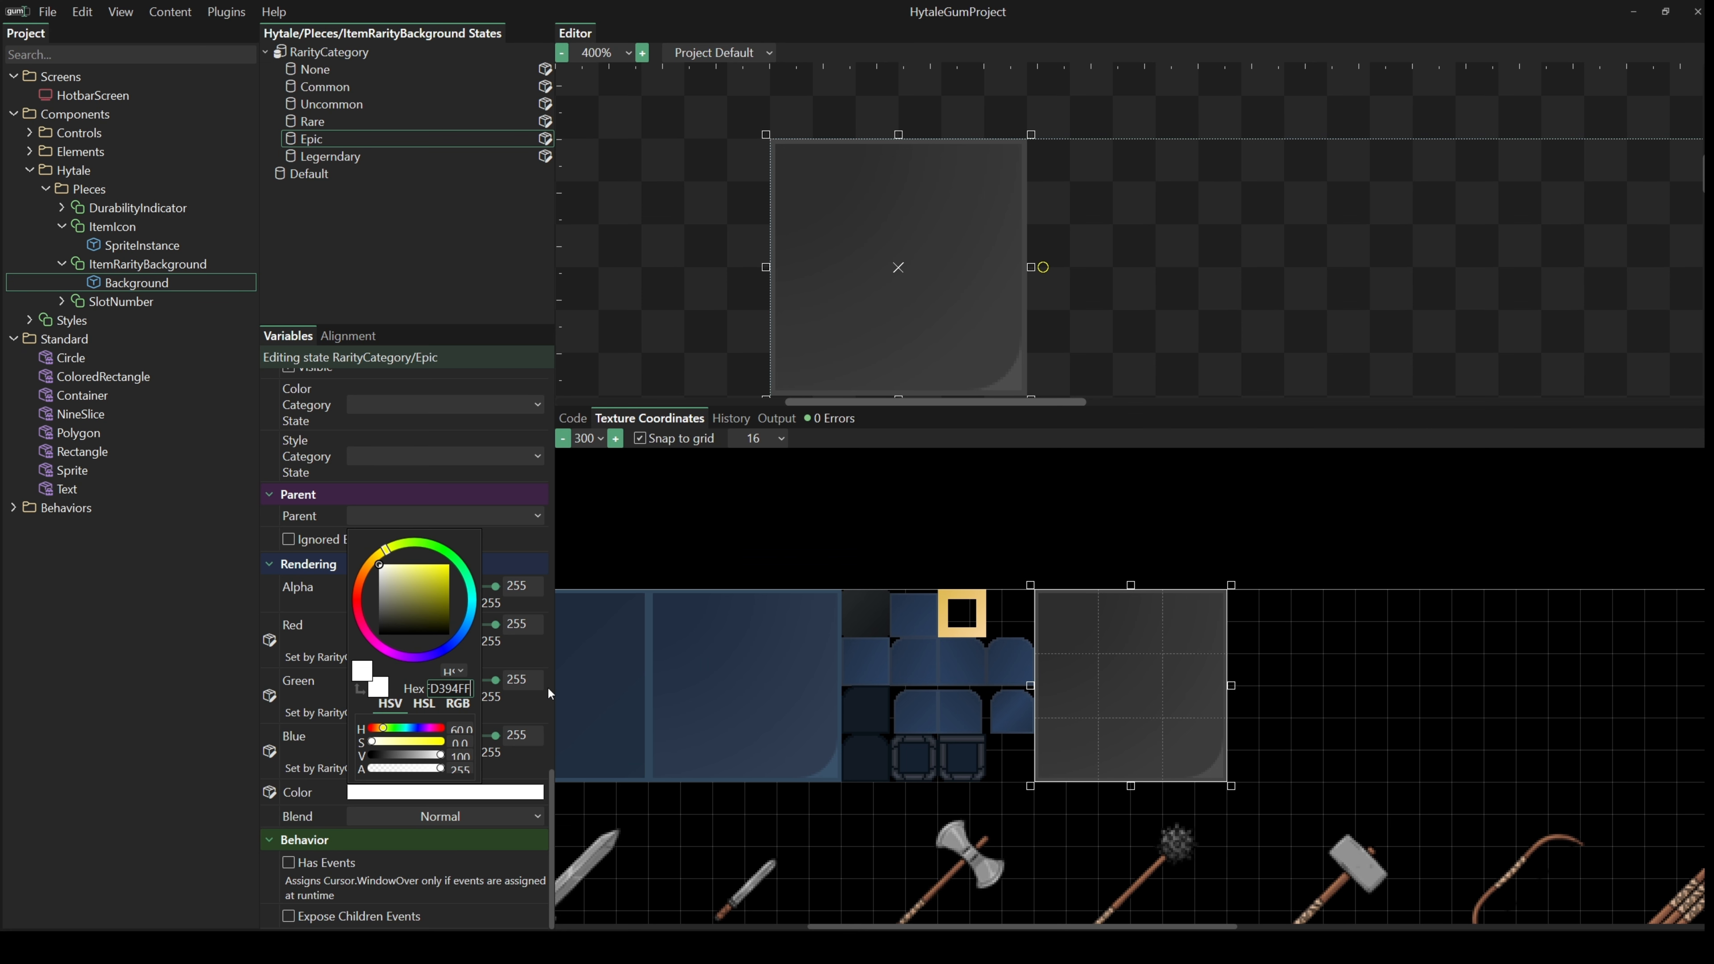
{"action": "key", "text": "Return"}
{"action": "left_click", "coordinate": [392, 124]}
- For the Legerndary state, move the texture region onto the grey tile and set the color to hex FFEC7E
{"action": "left_click", "coordinate": [357, 156]}
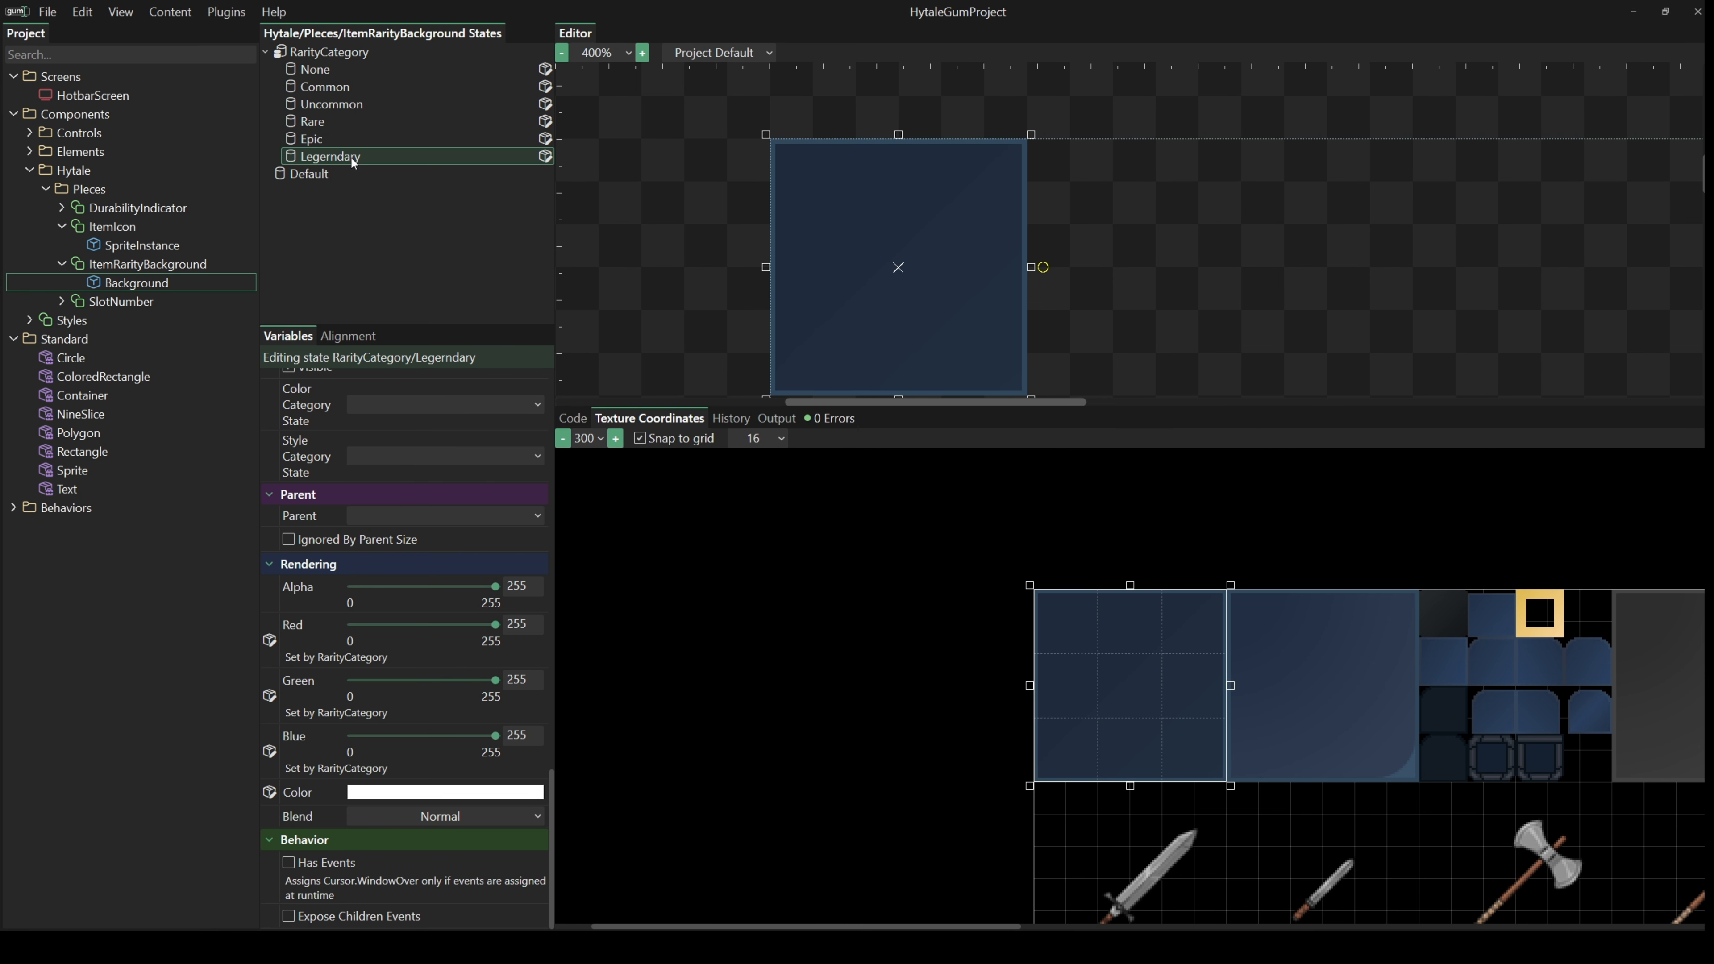
{"action": "left_click_drag", "start_coordinate": [739, 652], "coordinate": [1316, 651]}
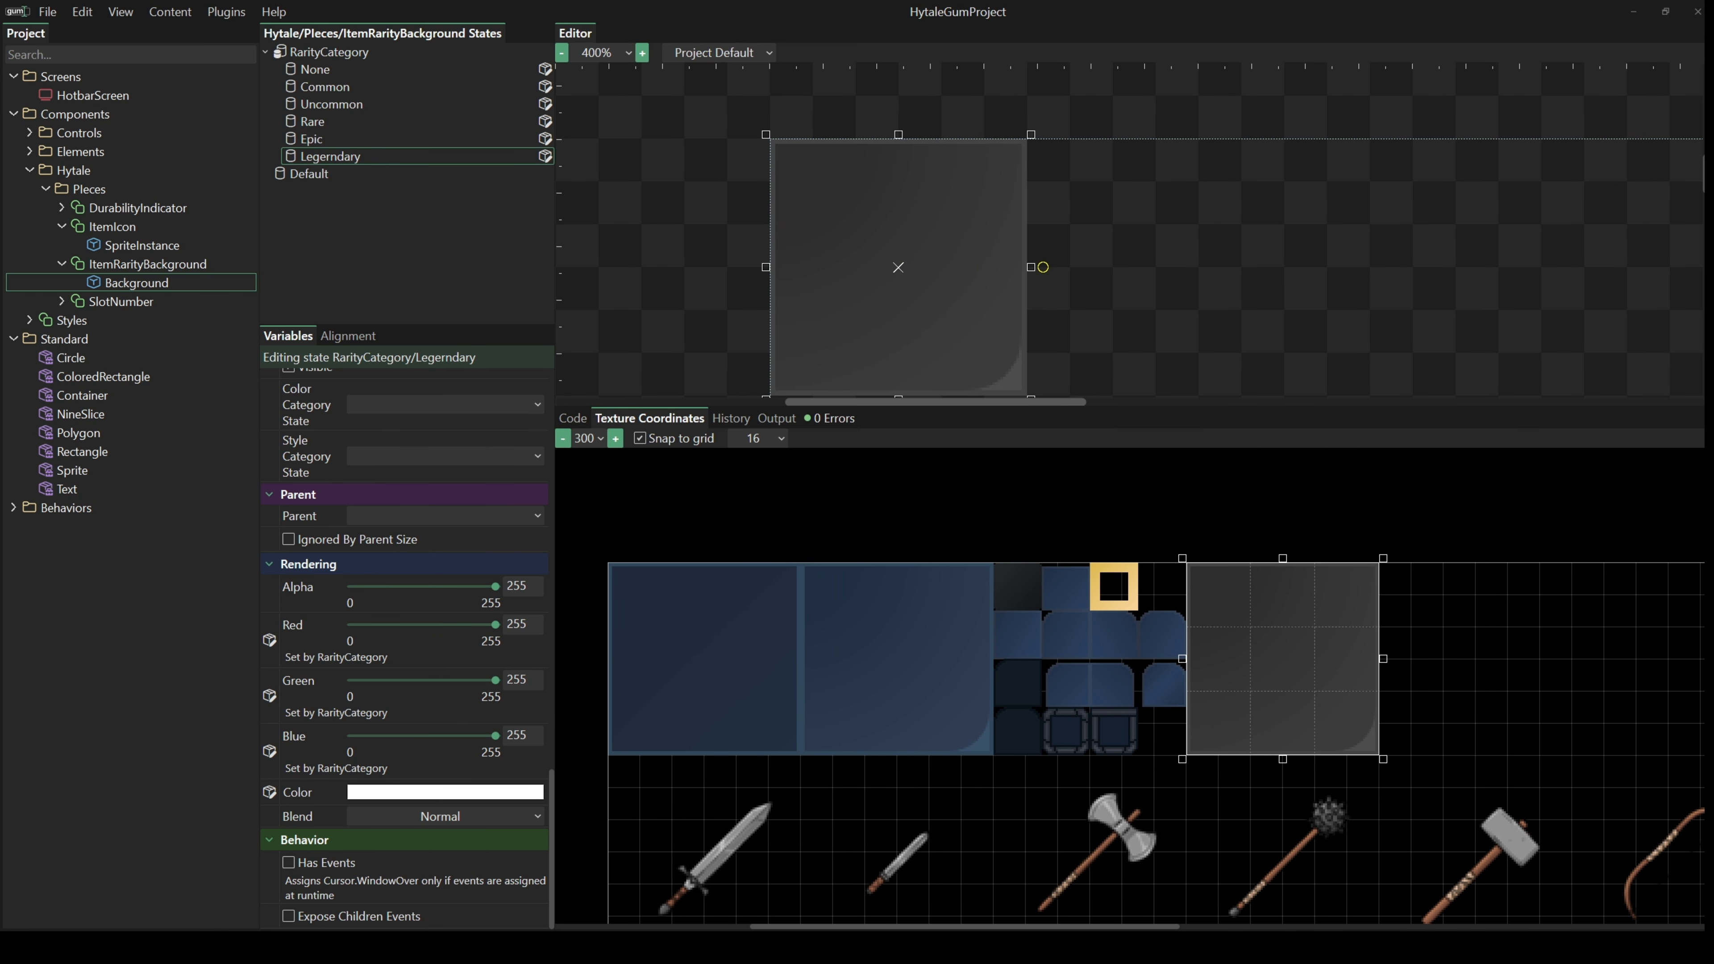
{"action": "left_click", "coordinate": [498, 791]}
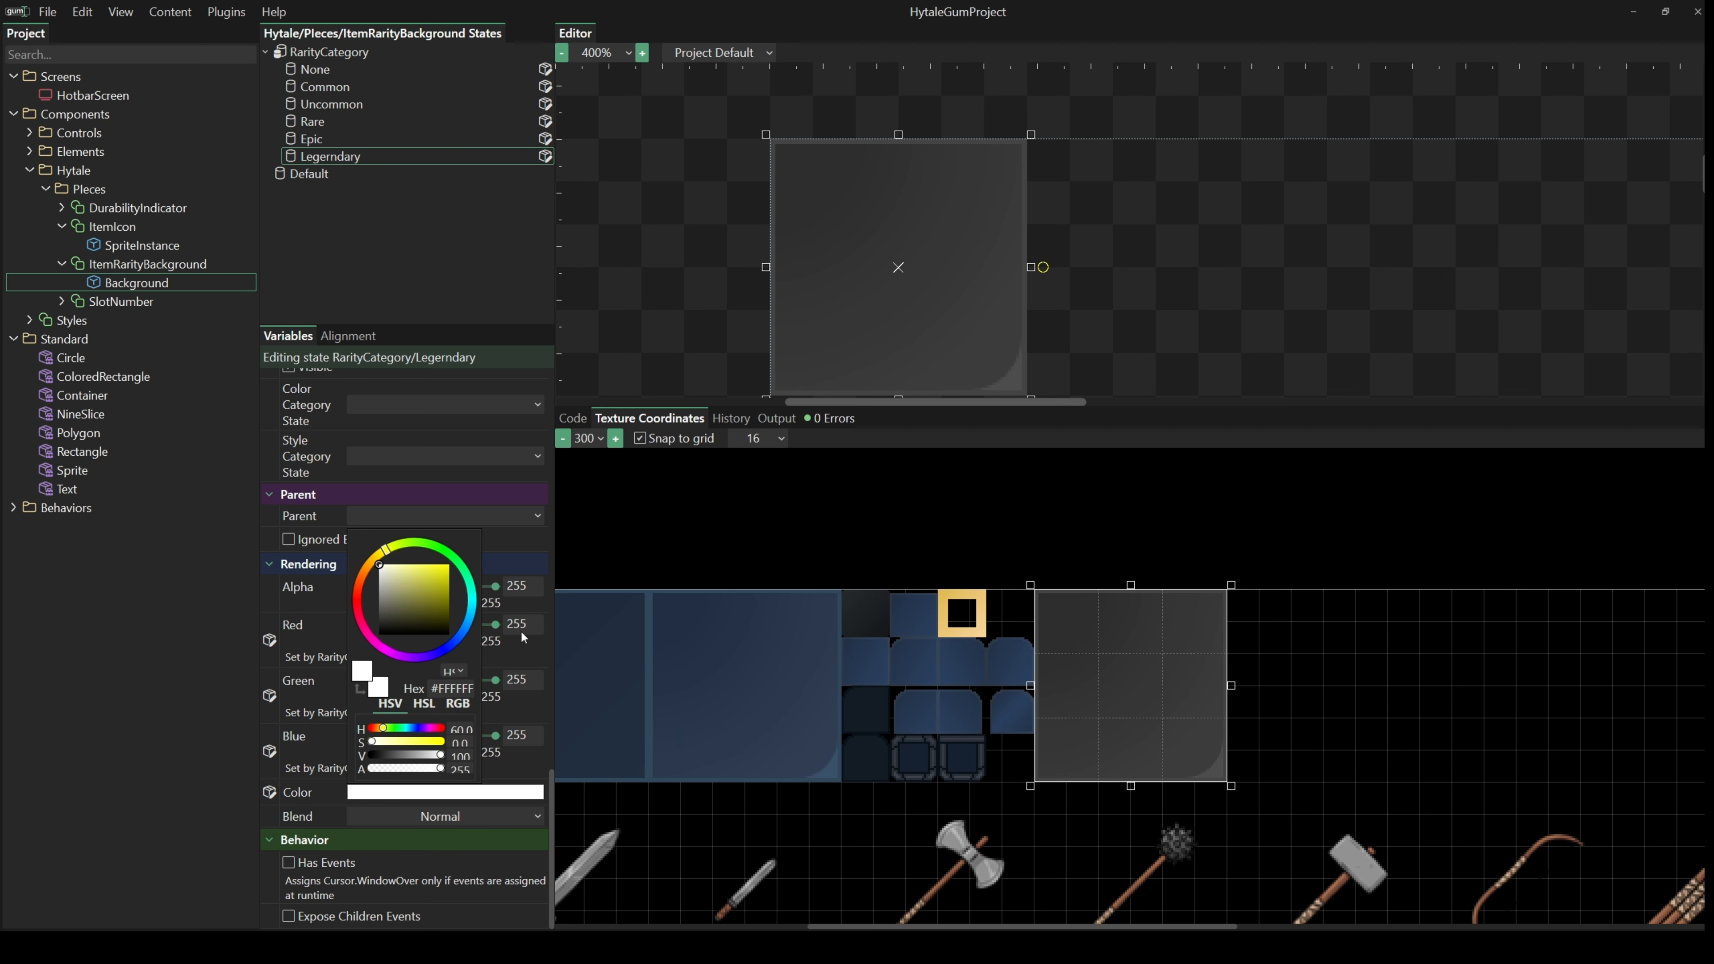
{"action": "left_click_drag", "start_coordinate": [432, 688], "coordinate": [518, 690]}
{"action": "type", "text": "#FFFFEC7E"}
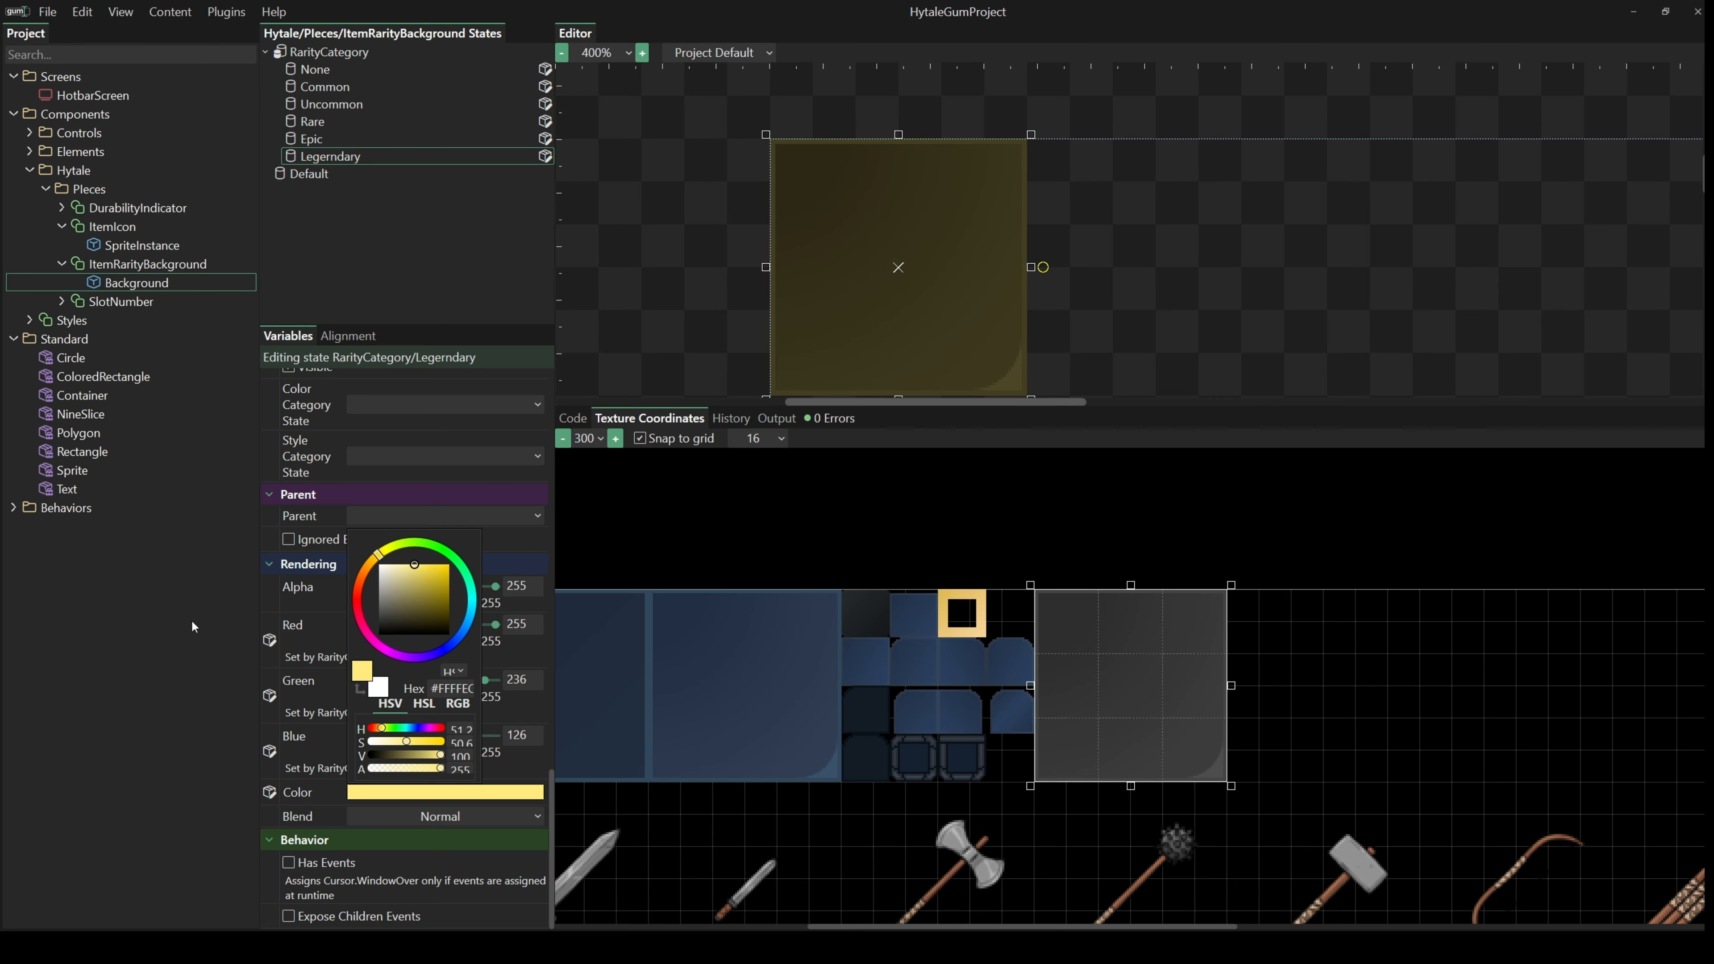
{"action": "left_click", "coordinate": [191, 627]}
- Preview the background of every rarity state in turn, from None through Legerndary
{"action": "left_click", "coordinate": [313, 71]}
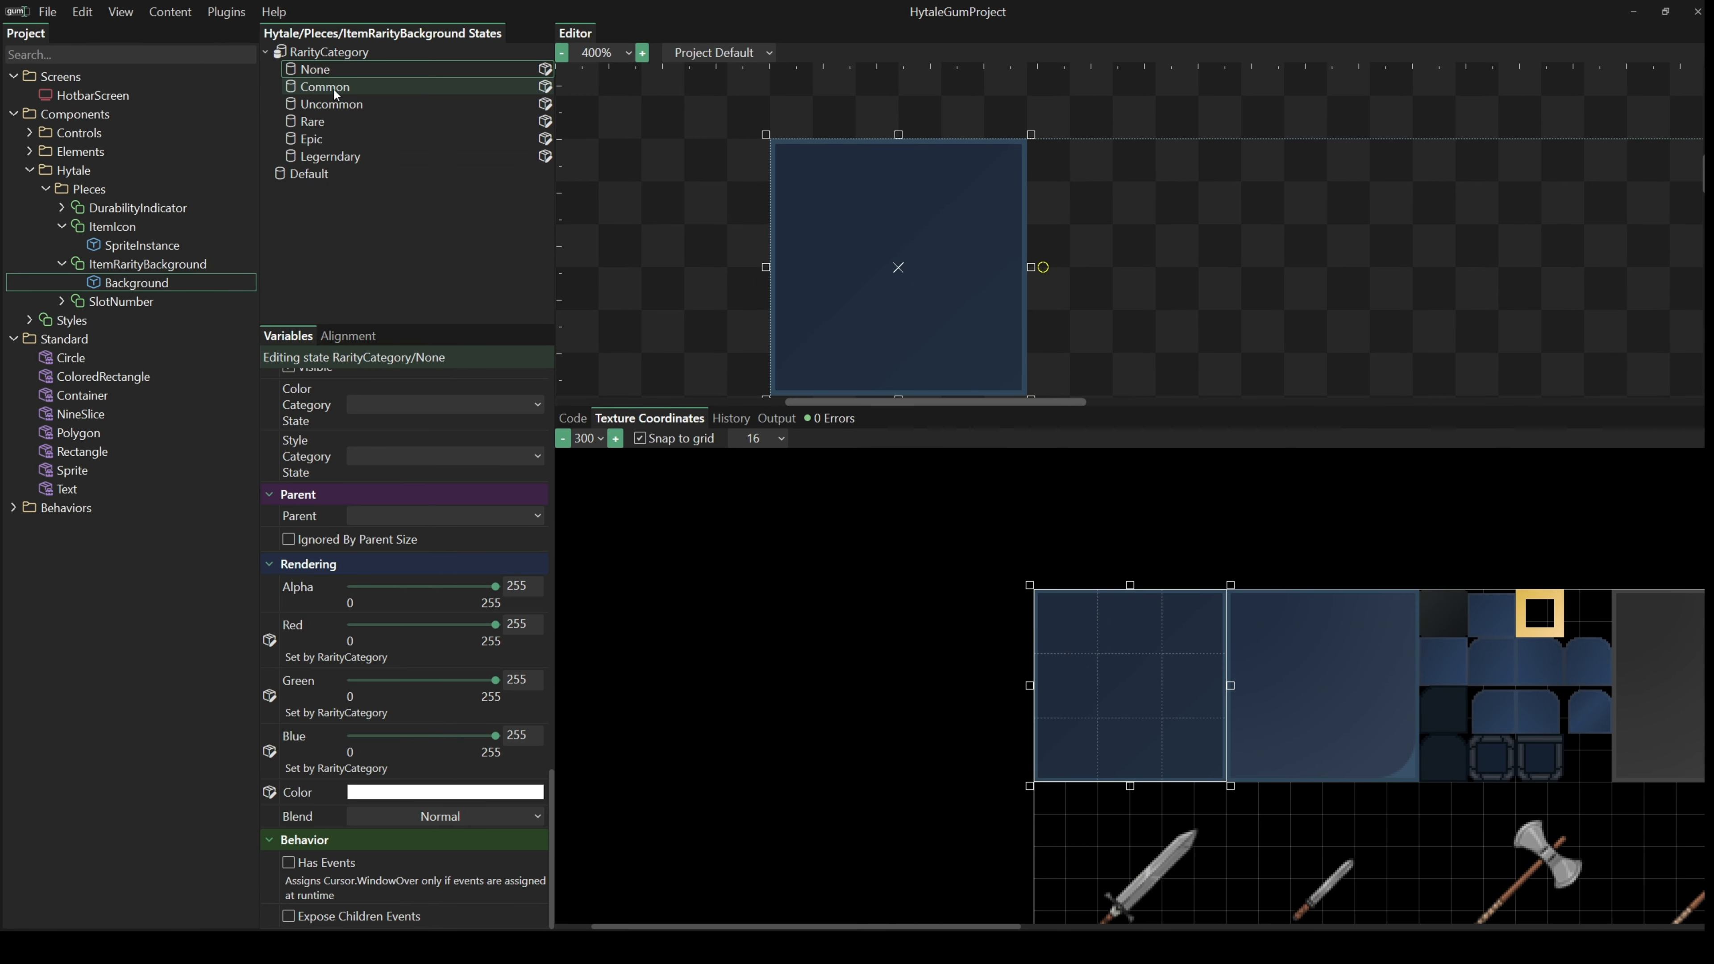
{"action": "left_click", "coordinate": [334, 86]}
{"action": "left_click", "coordinate": [333, 101]}
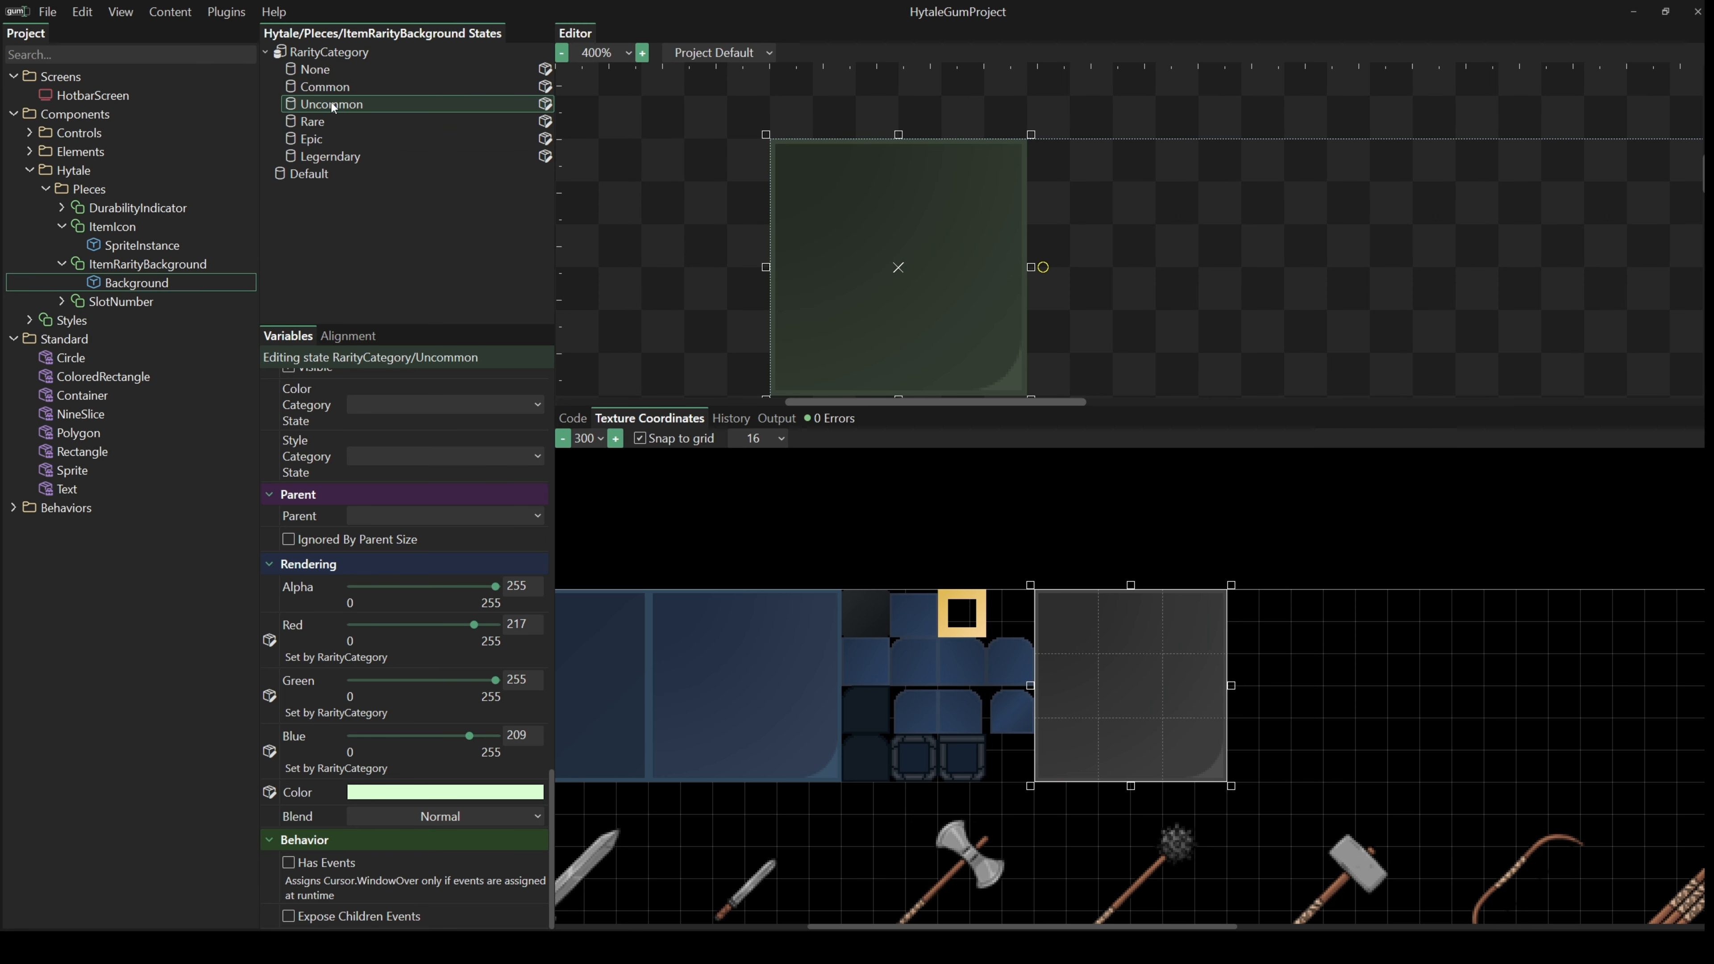
{"action": "left_click", "coordinate": [331, 117]}
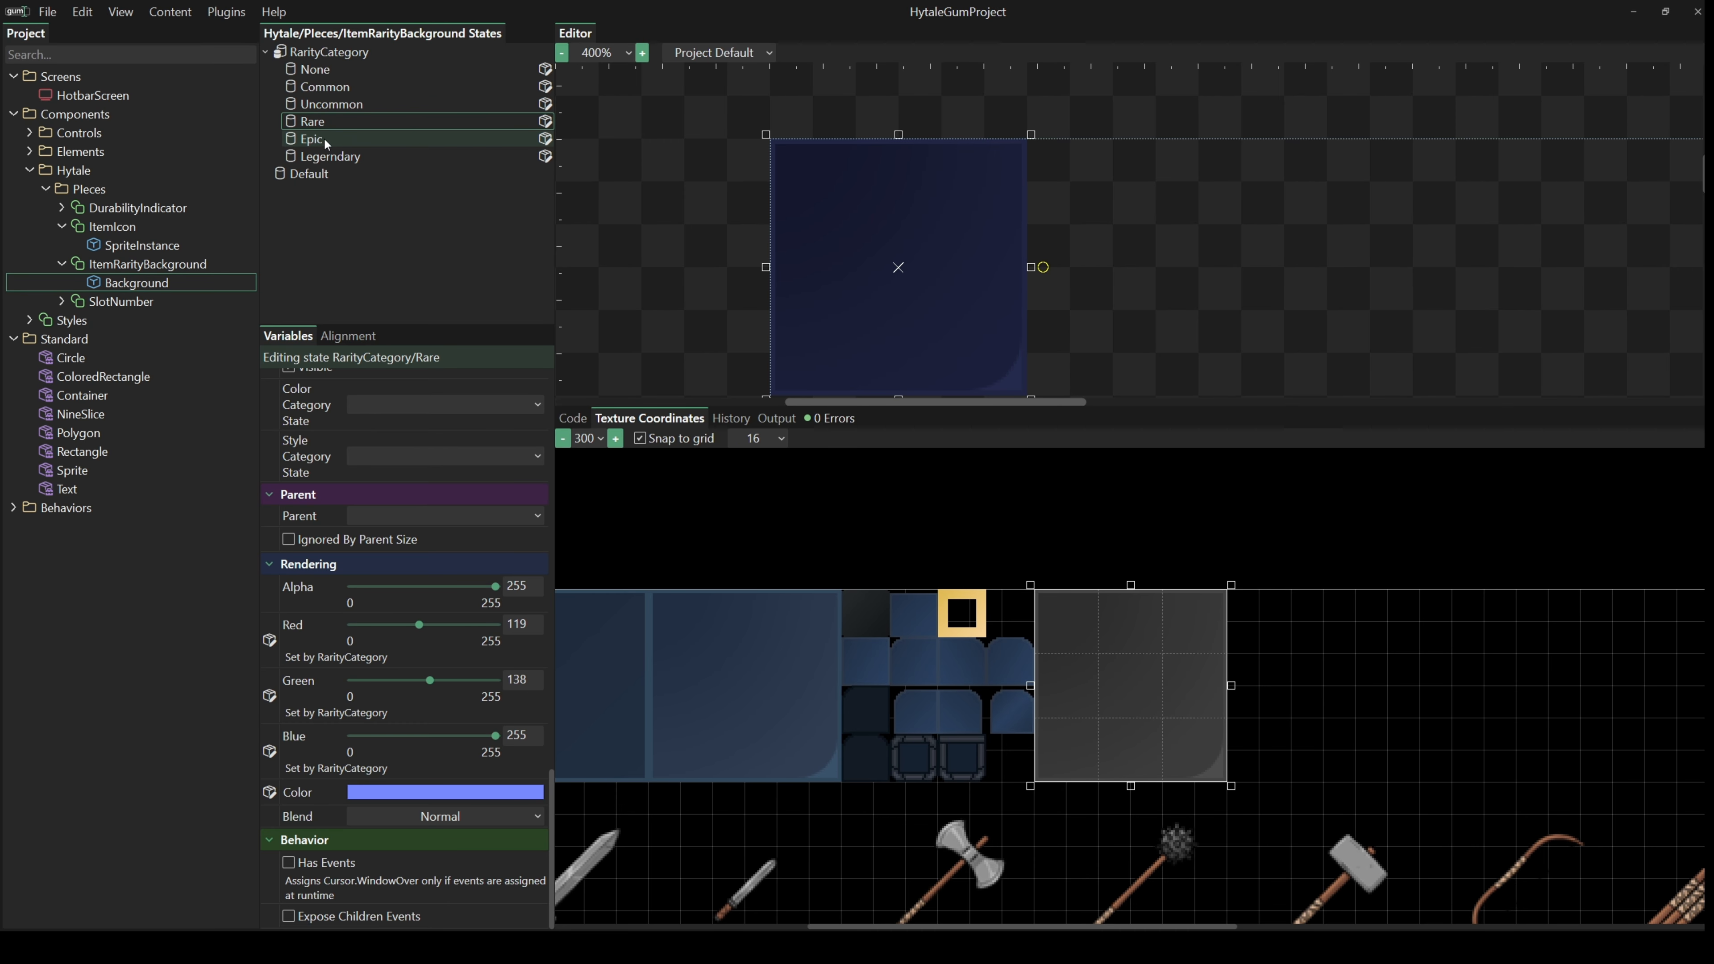
{"action": "left_click", "coordinate": [324, 137]}
{"action": "left_click", "coordinate": [328, 156]}
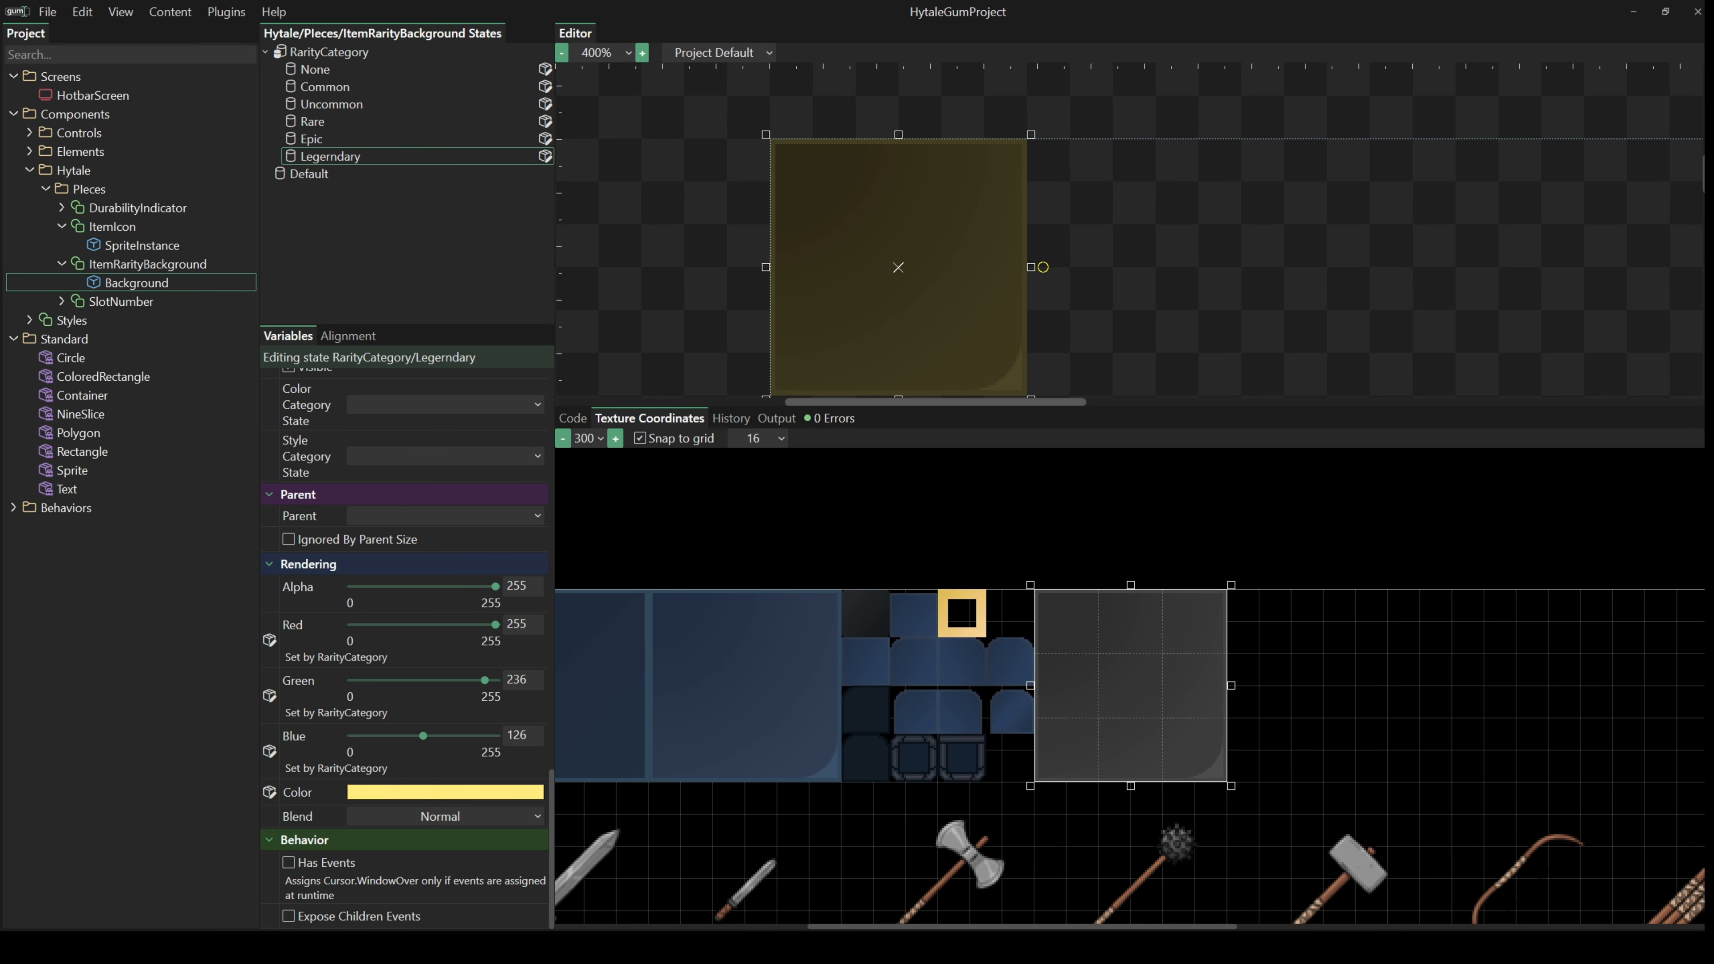
- Collapse the ItemIcon and ItemRarityBackground components and add a new component named ItemSlot to the Hytale folder
{"action": "left_click", "coordinate": [62, 226]}
{"action": "left_click", "coordinate": [61, 245]}
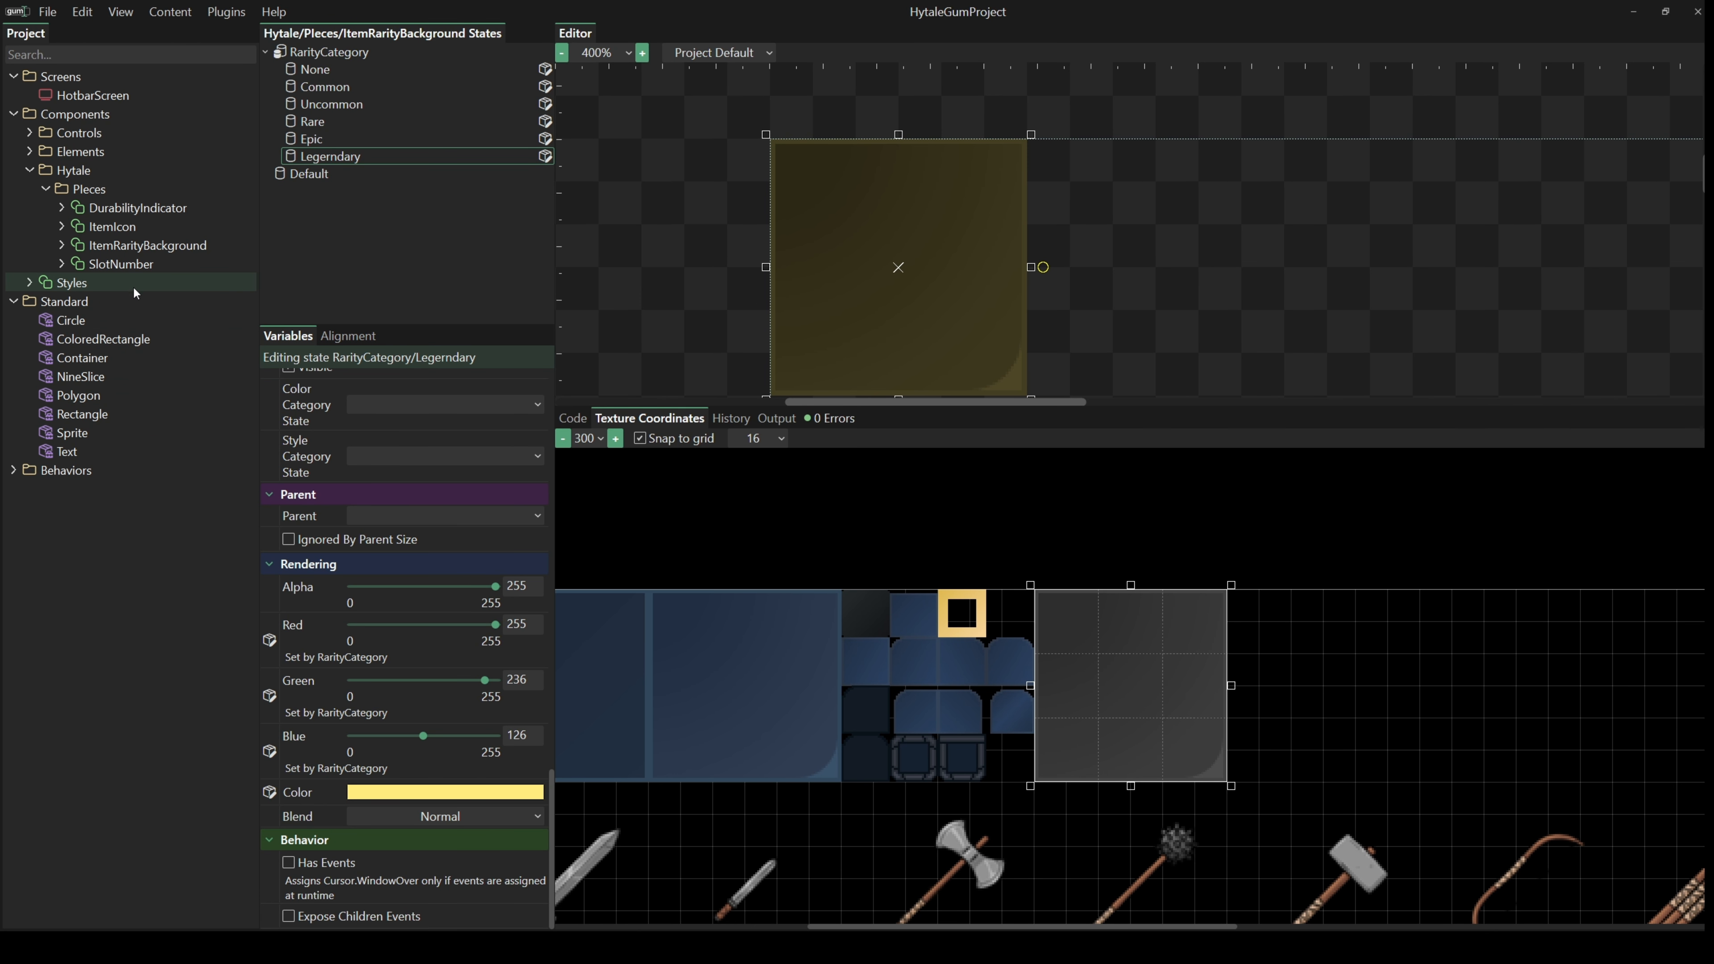
{"action": "right_click", "coordinate": [70, 170]}
{"action": "left_click", "coordinate": [113, 186]}
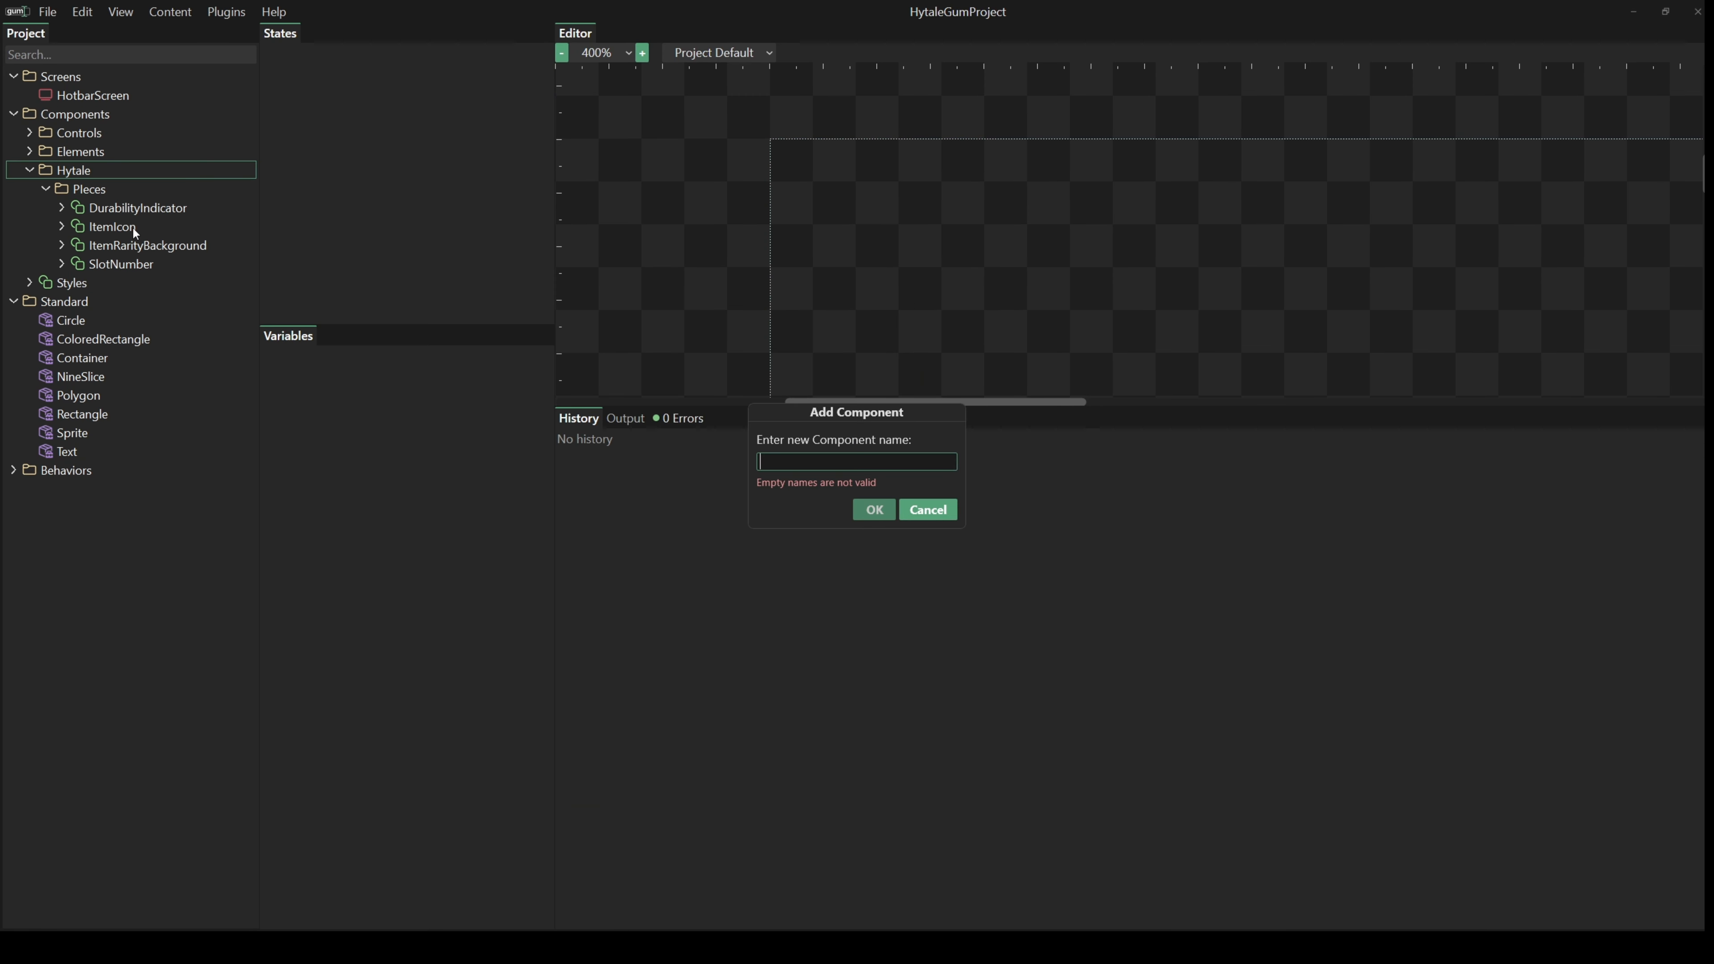
{"action": "type", "text": "ItemSlot"}
{"action": "key", "text": "Return"}
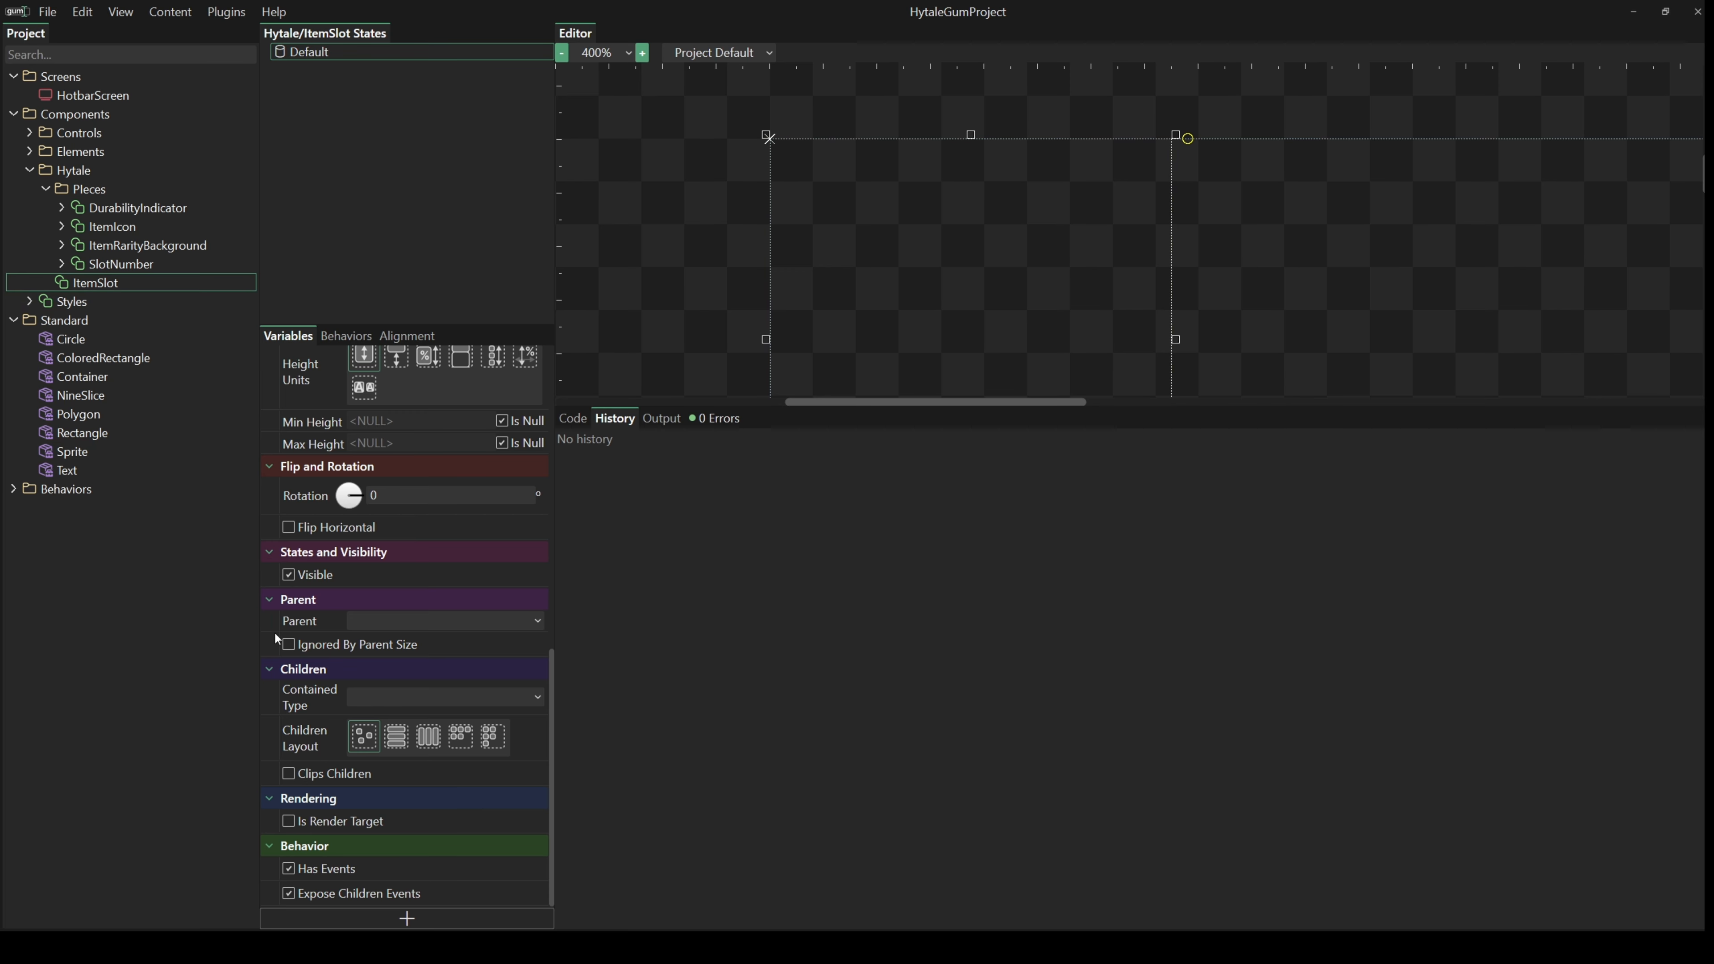
- Set the ItemSlot component's width and height to 96
{"action": "scroll", "coordinate": [390, 706], "scroll_direction": "up", "scroll_amount": 5}
{"action": "scroll", "coordinate": [391, 706], "scroll_direction": "up", "scroll_amount": 3}
{"action": "scroll", "coordinate": [356, 695], "scroll_direction": "down", "scroll_amount": 2}
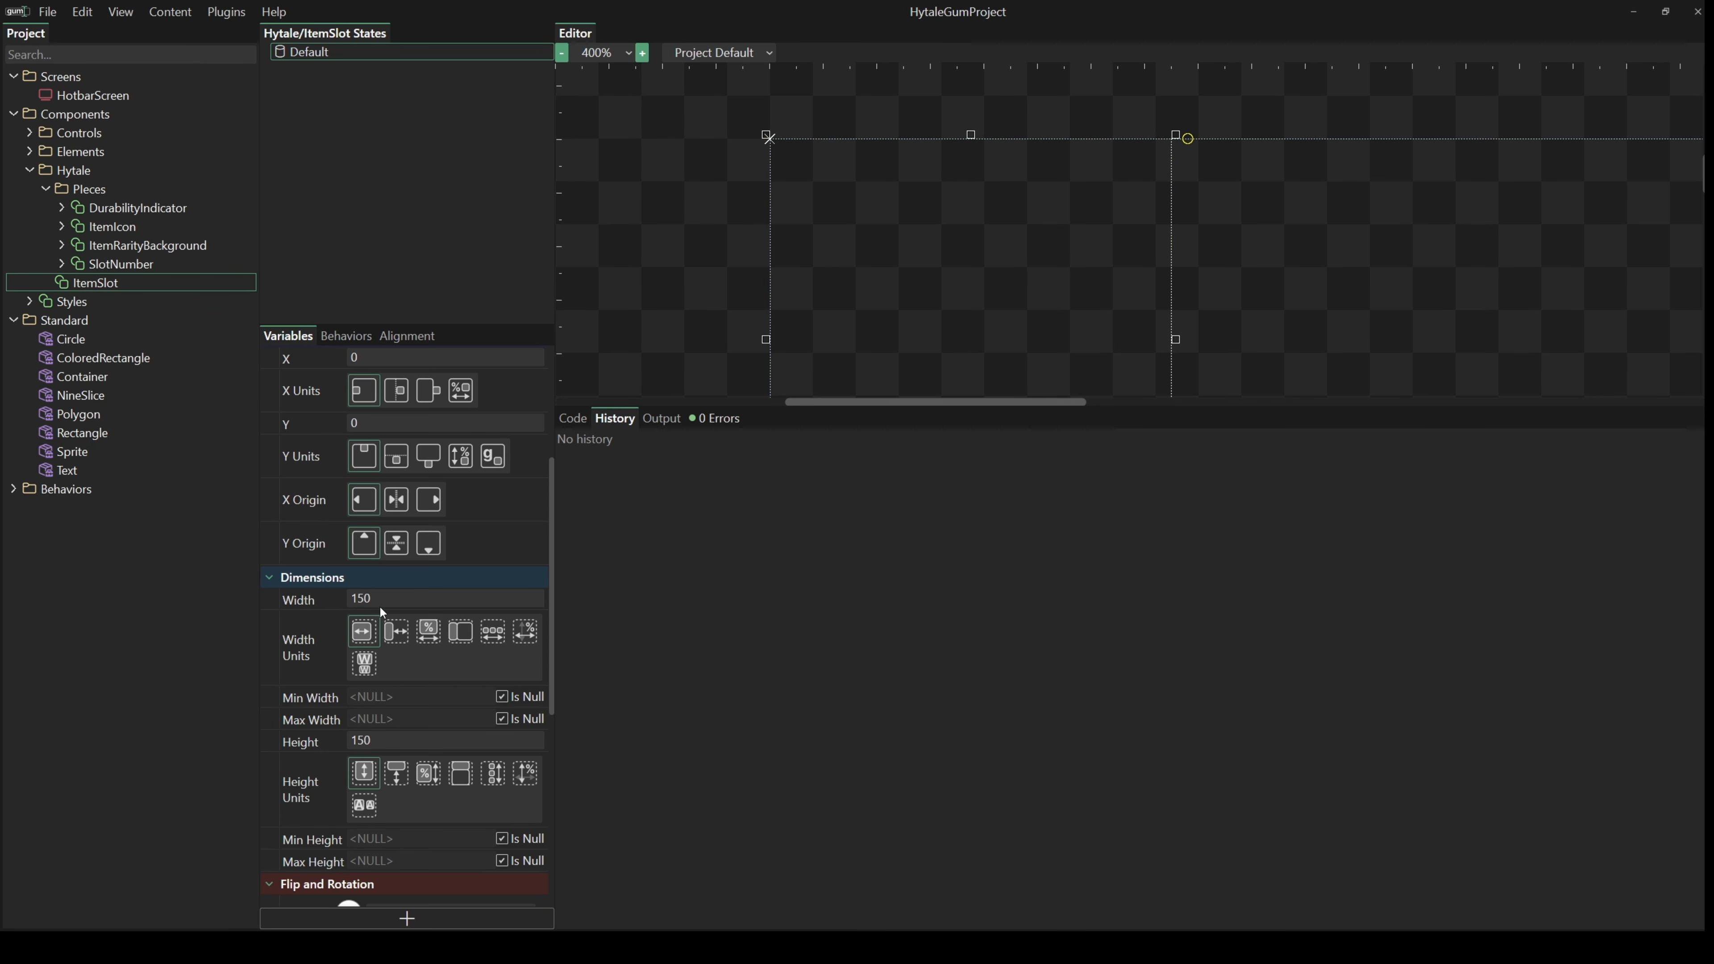
{"action": "left_click", "coordinate": [381, 600]}
{"action": "type", "text": "96"}
{"action": "left_click", "coordinate": [411, 740]}
{"action": "type", "text": "6"}
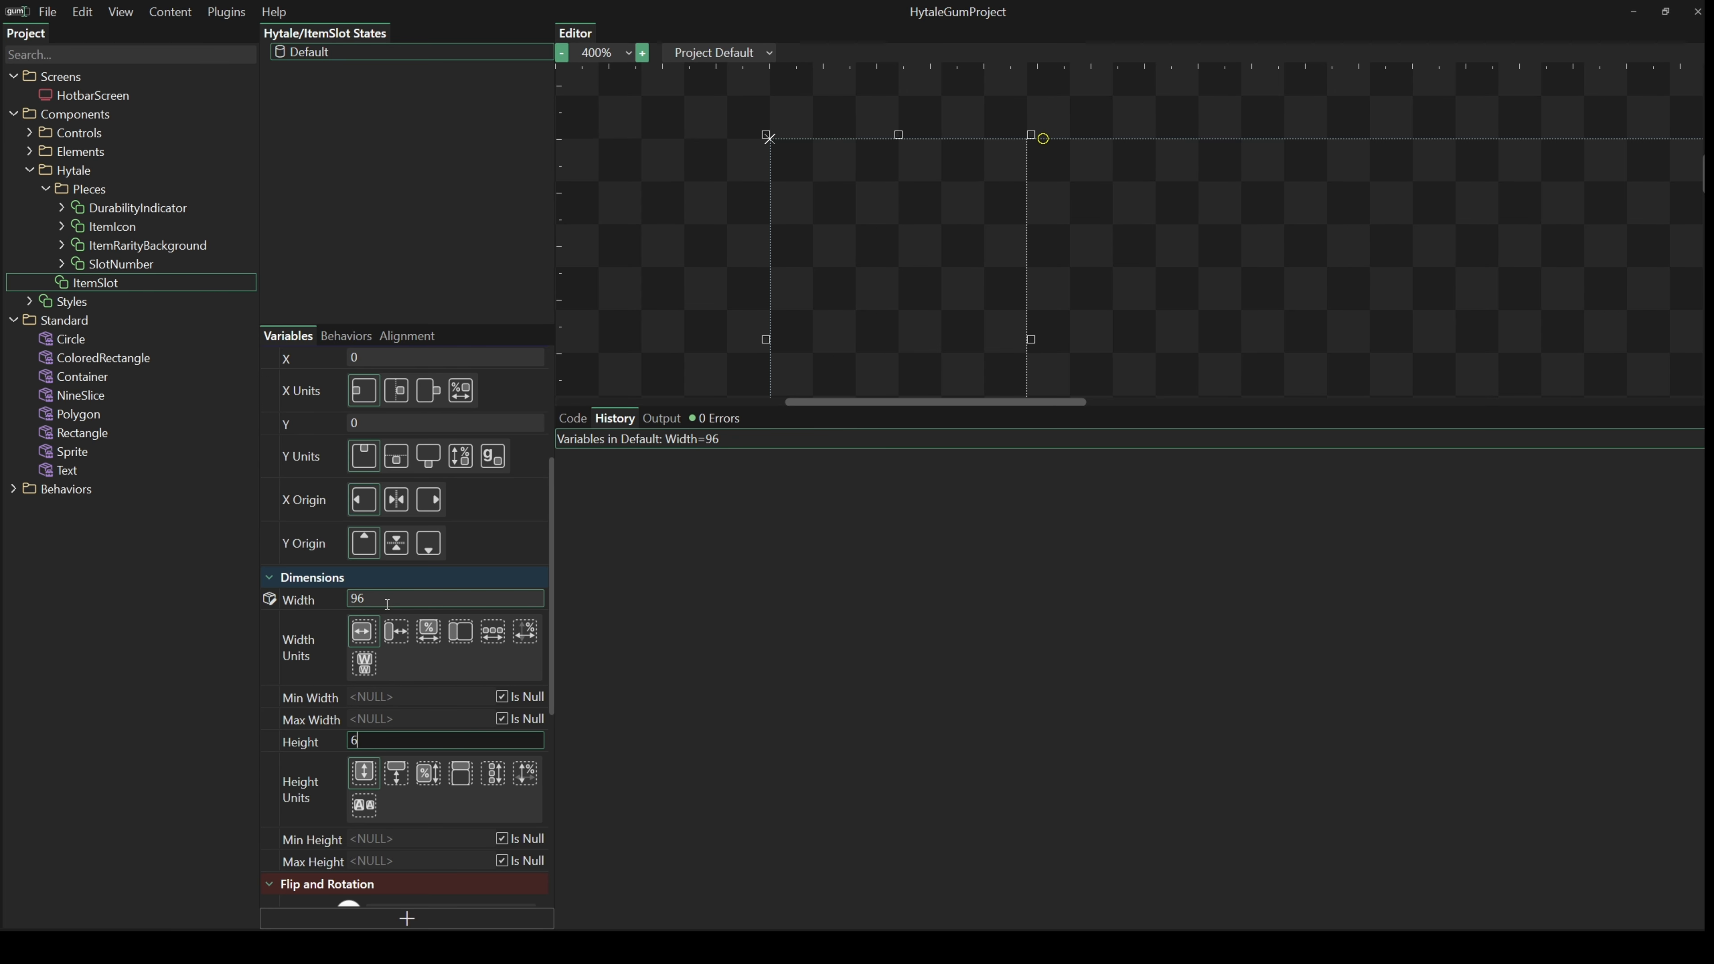
{"action": "key", "text": "Return"}
{"action": "type", "text": "96"}
{"action": "left_click", "coordinate": [382, 599]}
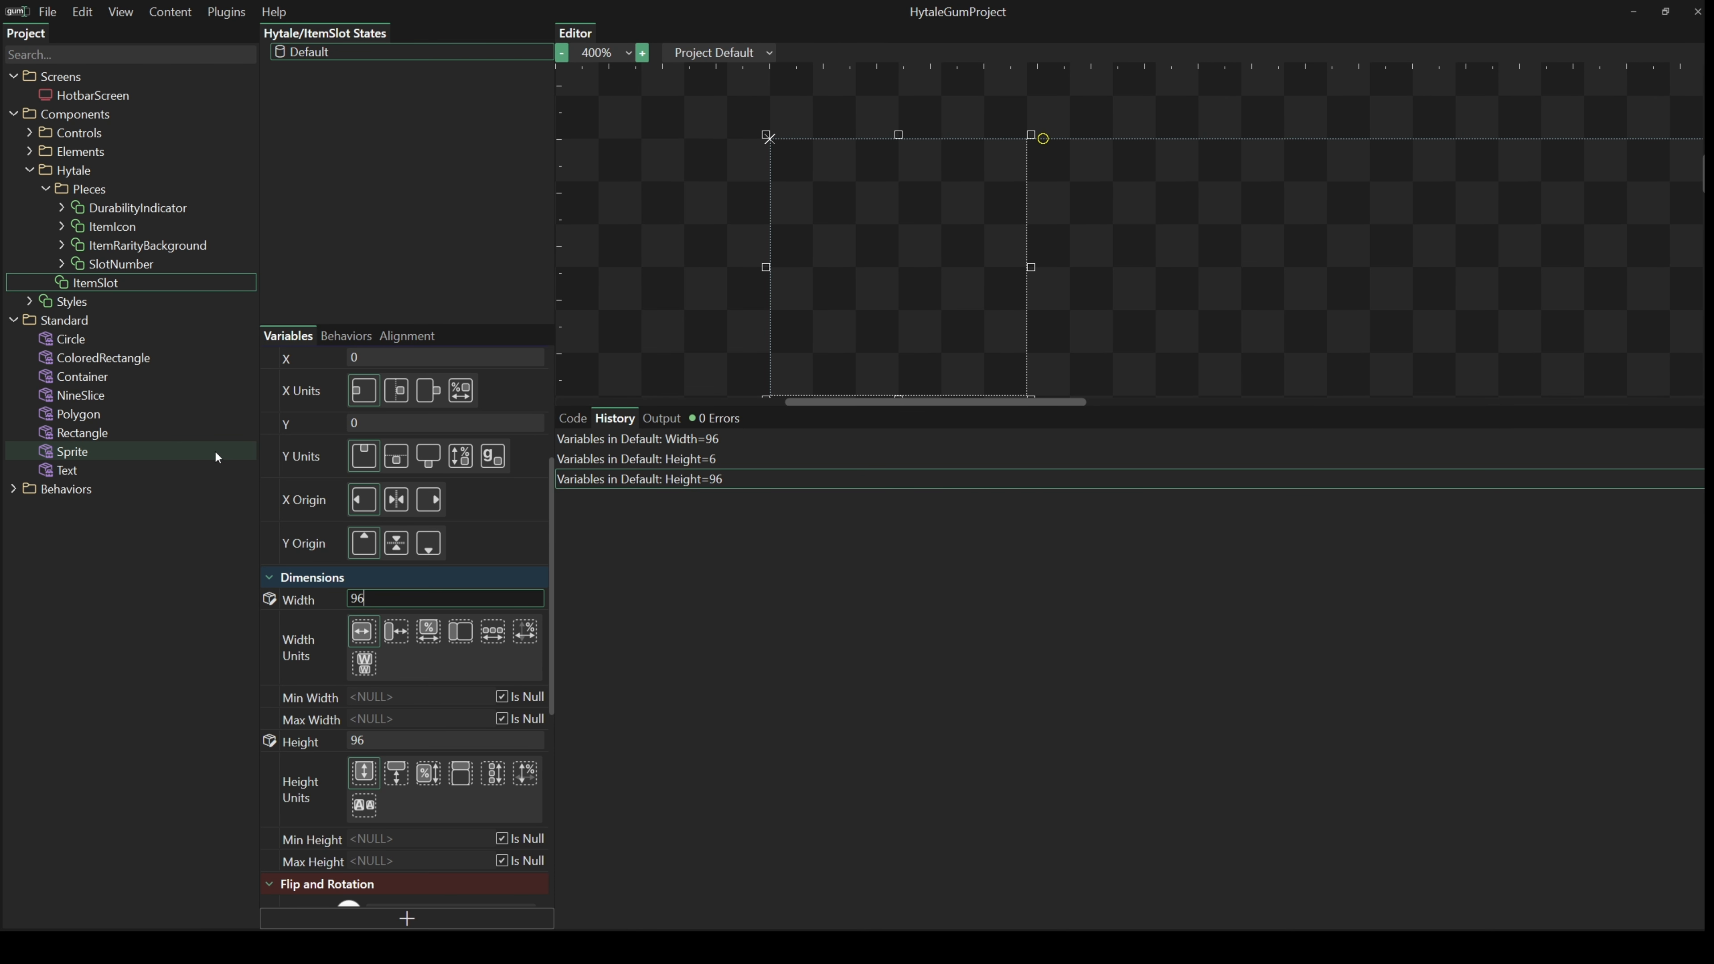
- Add an instance of ItemRarityBackground to the ItemSlot component
{"action": "left_click", "coordinate": [132, 246]}
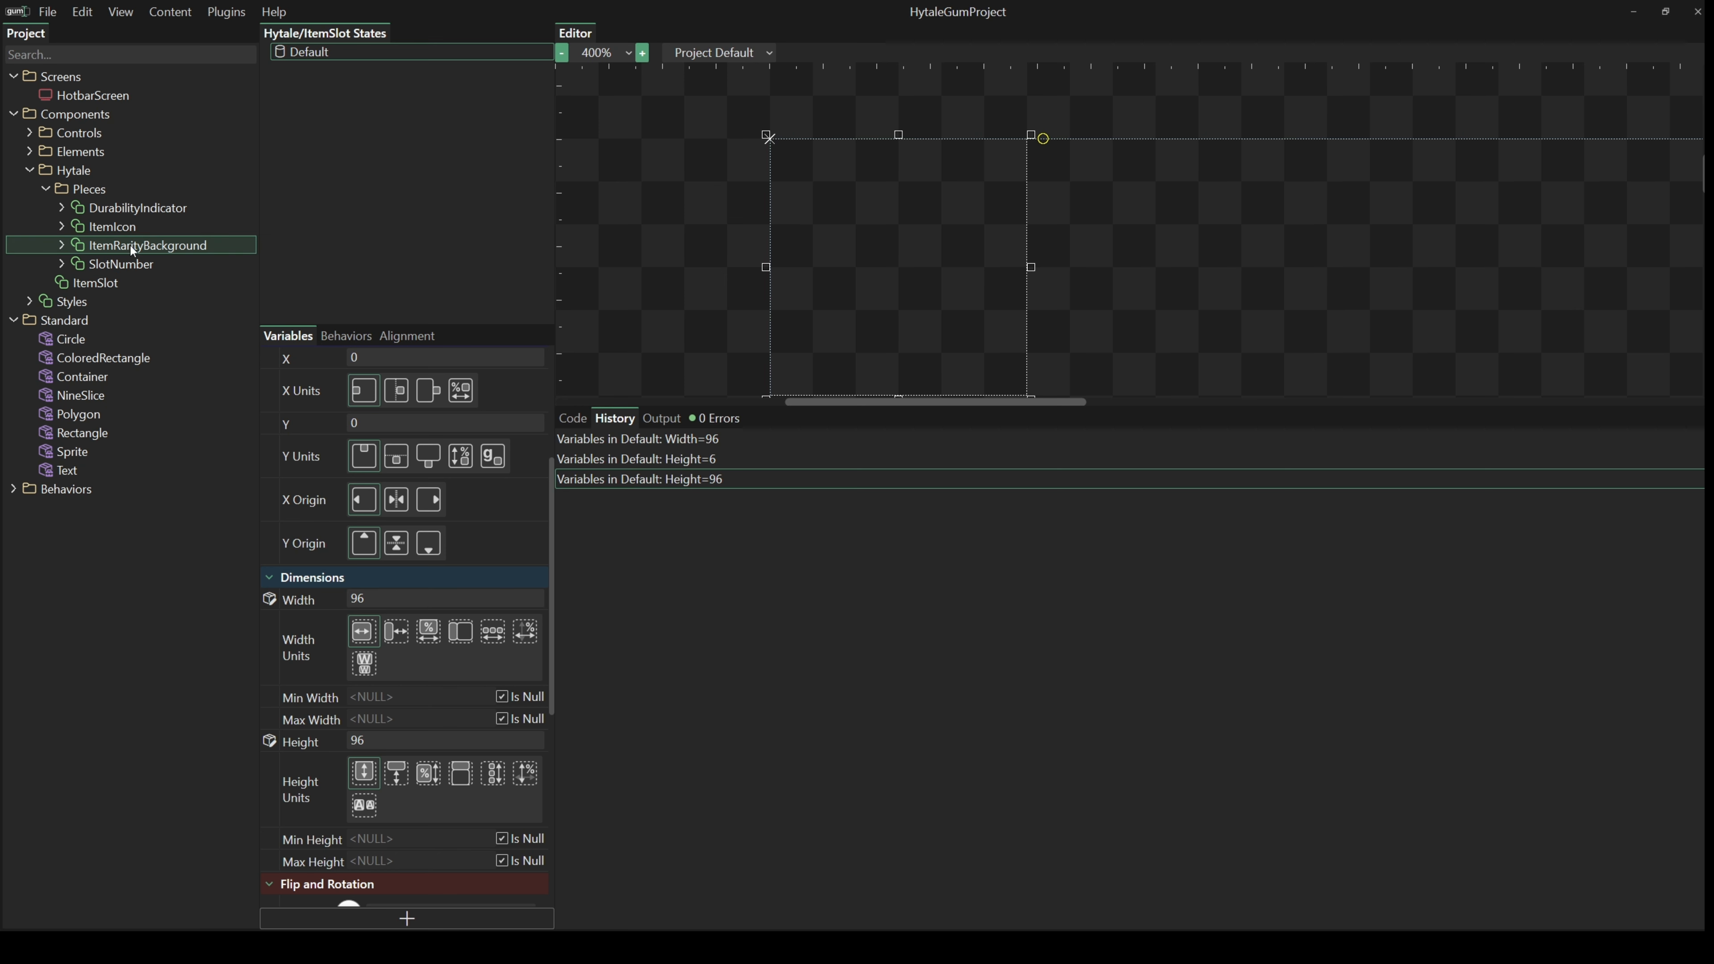
{"action": "left_click_drag", "start_coordinate": [130, 246], "coordinate": [89, 302]}
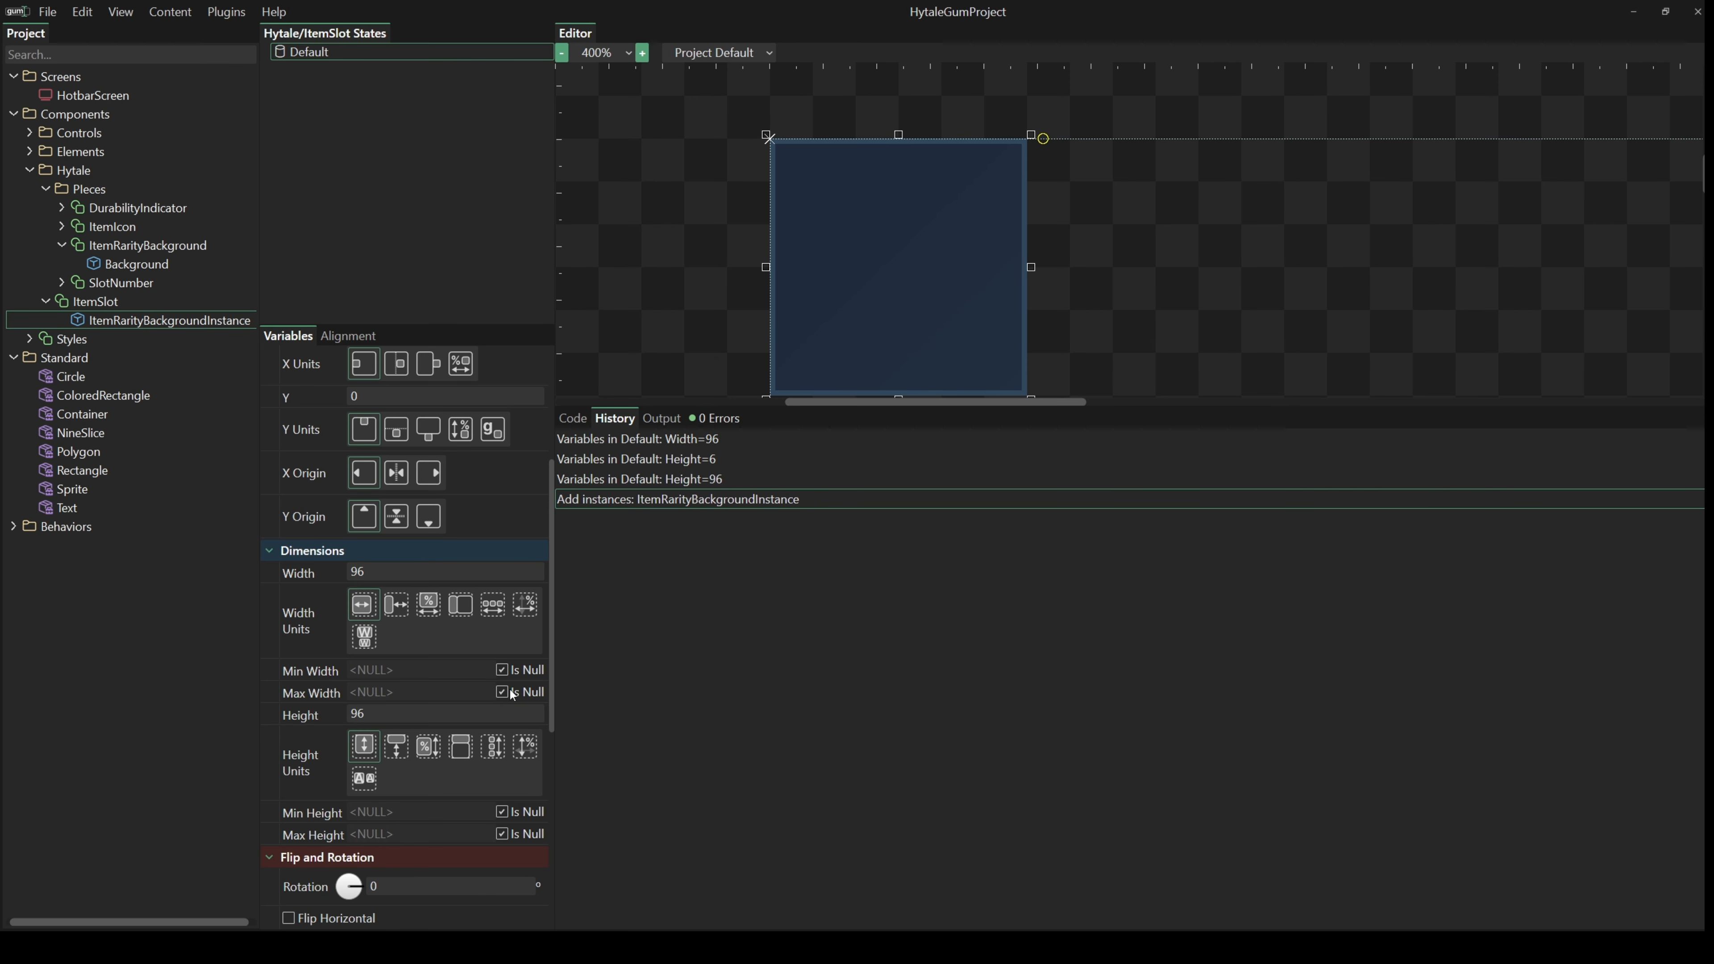
{"action": "scroll", "coordinate": [451, 674], "scroll_direction": "down", "scroll_amount": 5}
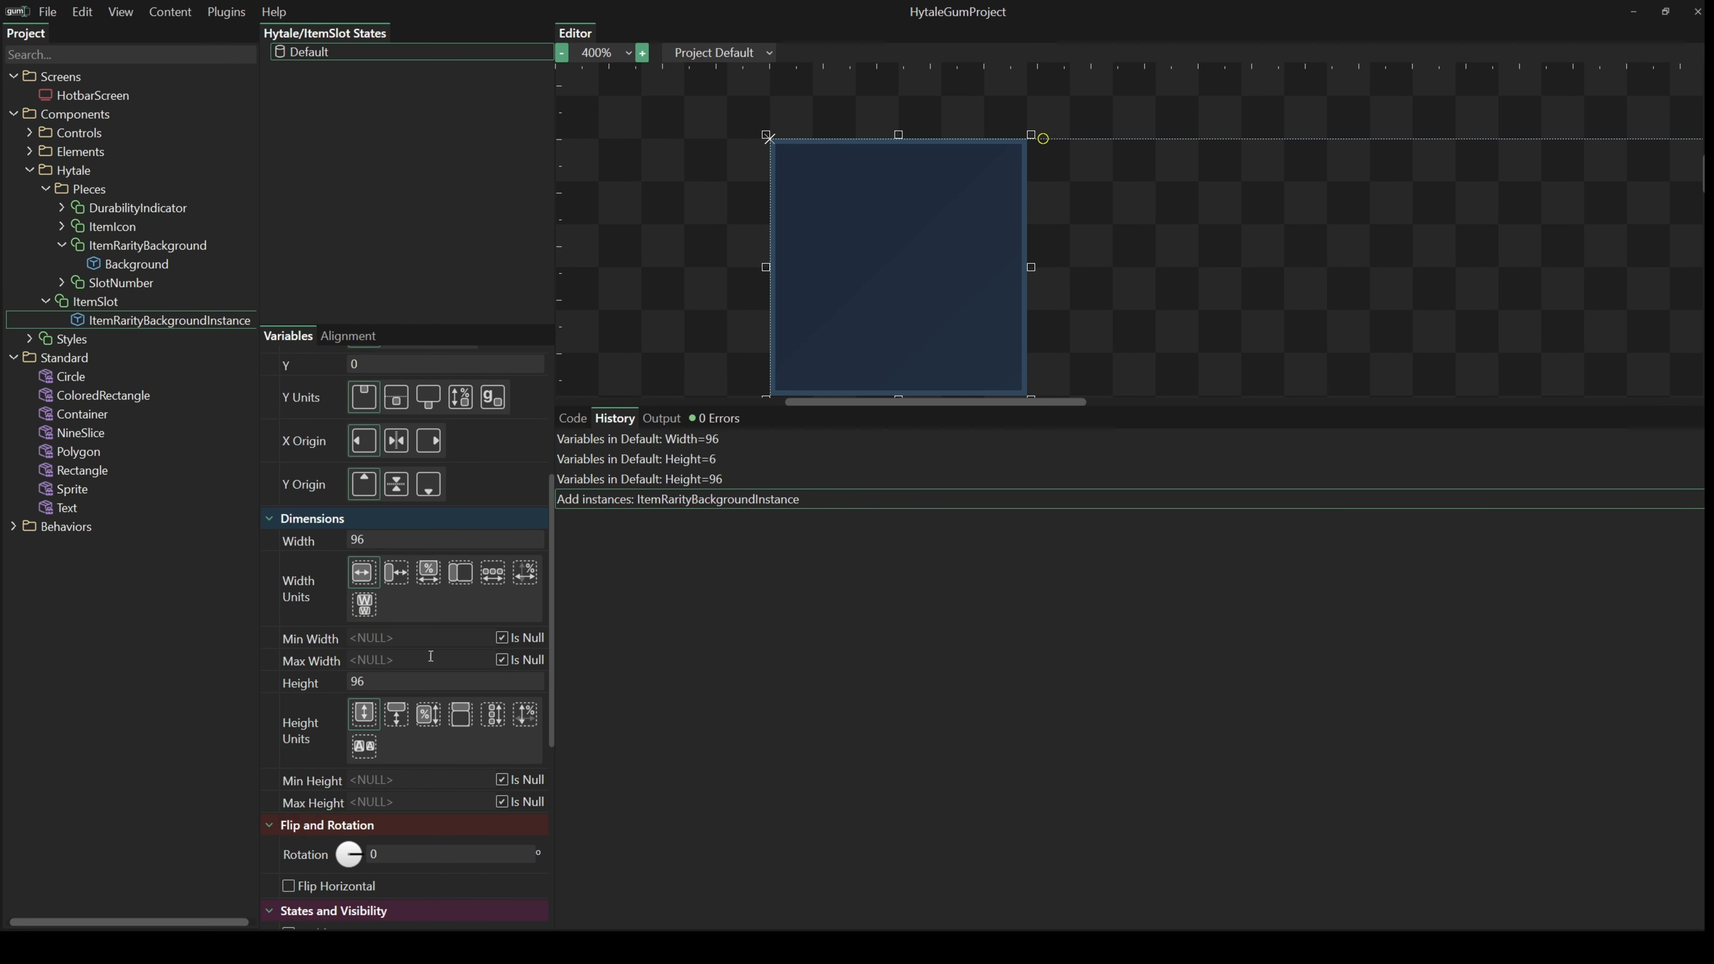
- Expose the Rarity Category State variable of ItemSlot's rarity background instance under the name Rarity
{"action": "scroll", "coordinate": [357, 597], "scroll_direction": "down", "scroll_amount": 1}
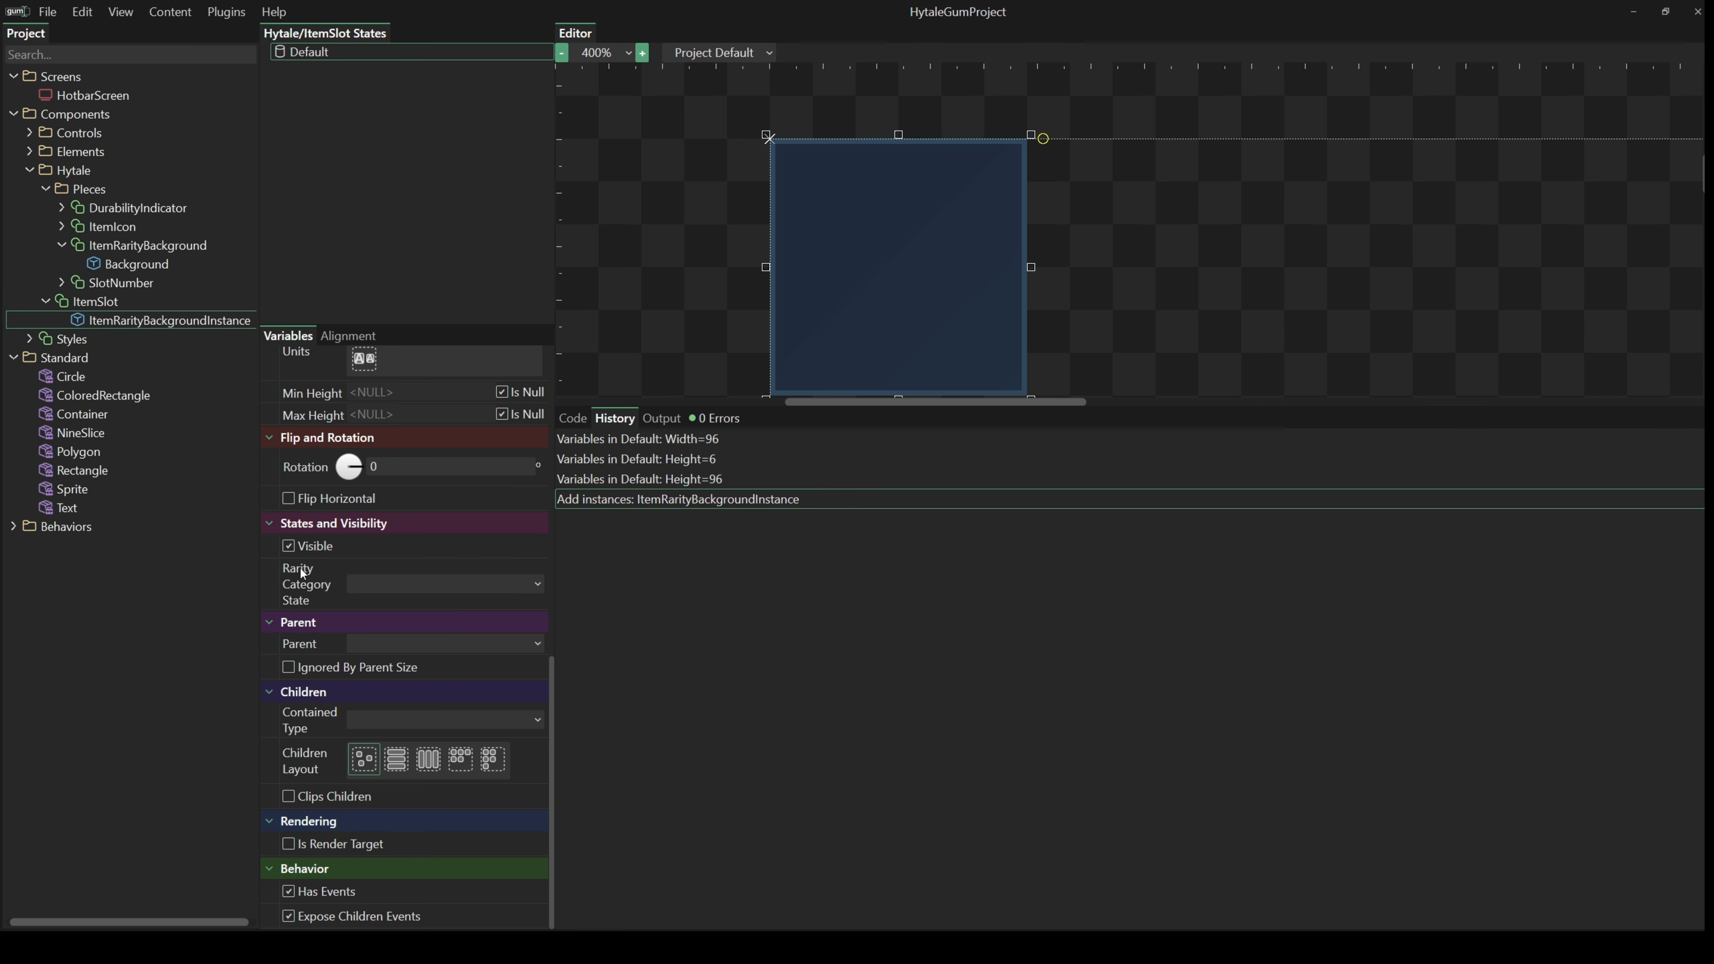
{"action": "left_click", "coordinate": [536, 583]}
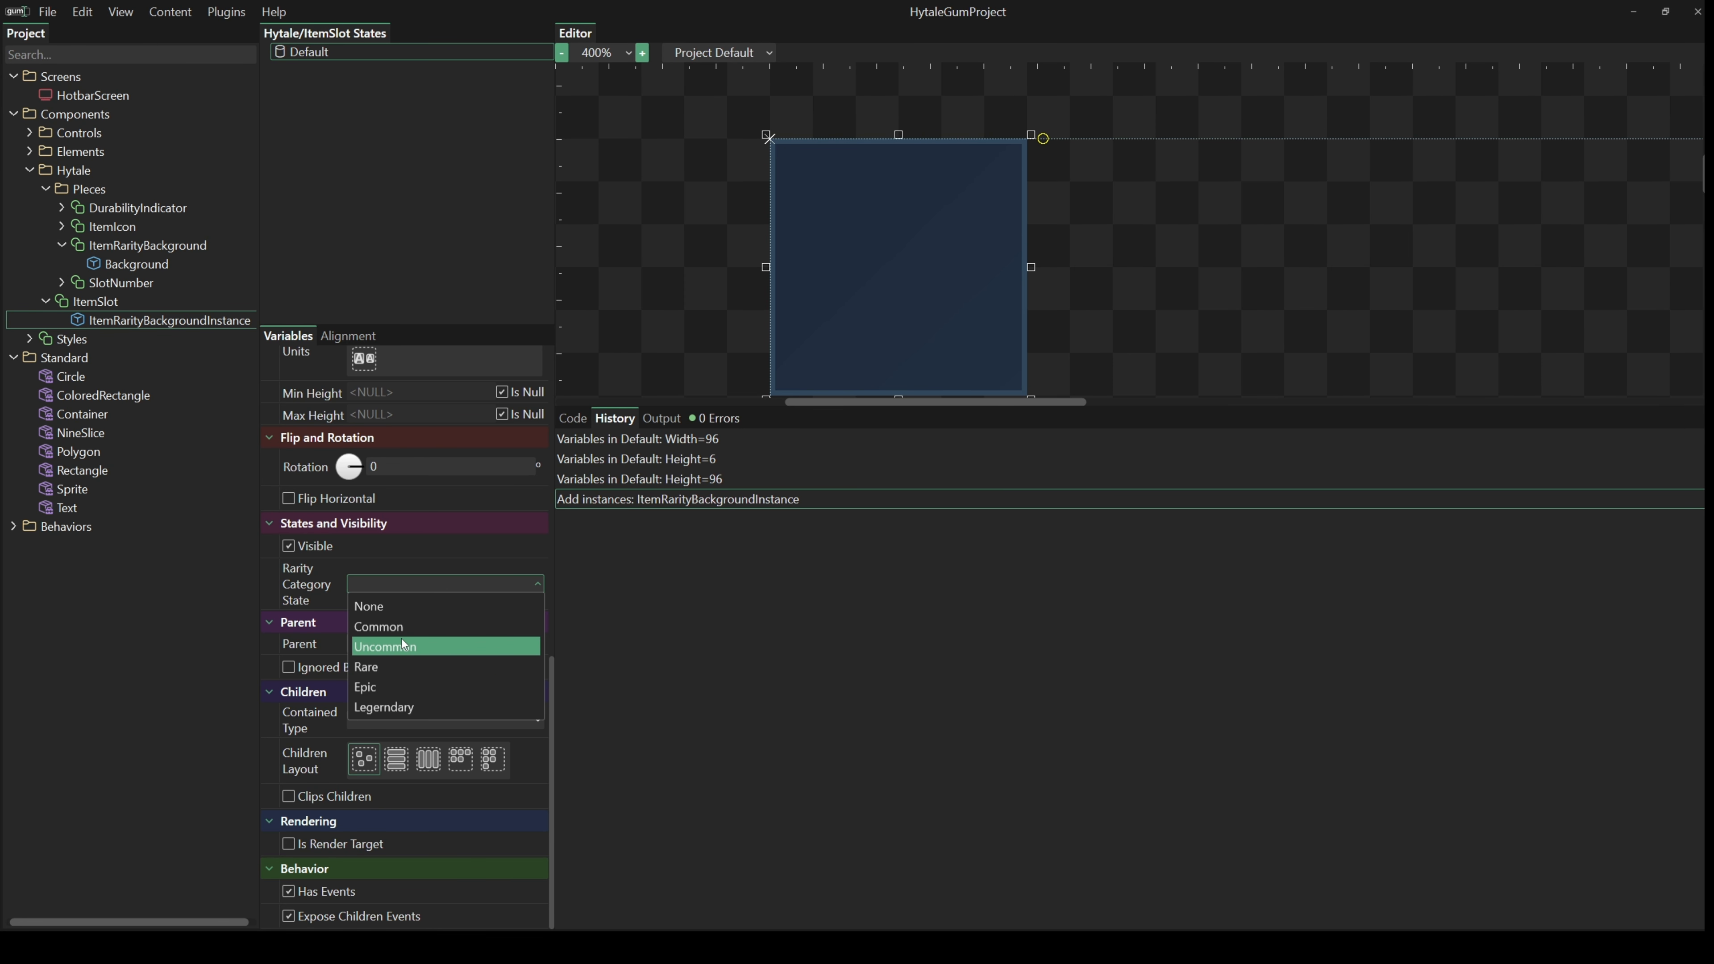
{"action": "right_click", "coordinate": [332, 585]}
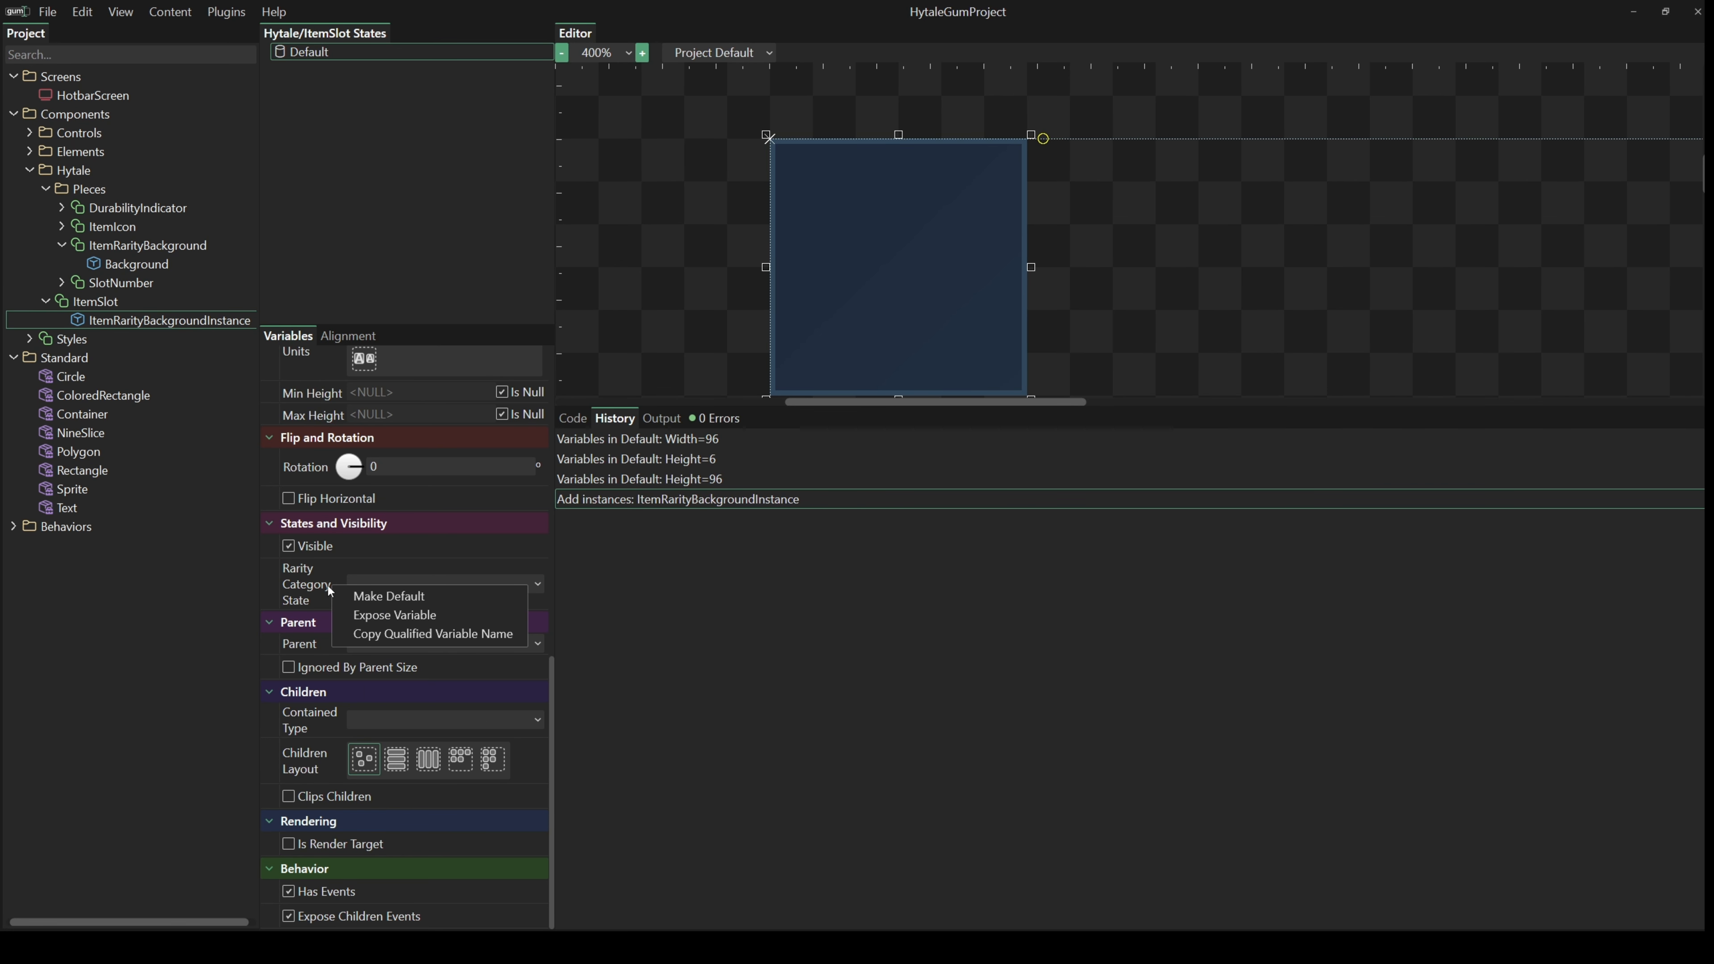
{"action": "left_click", "coordinate": [418, 615]}
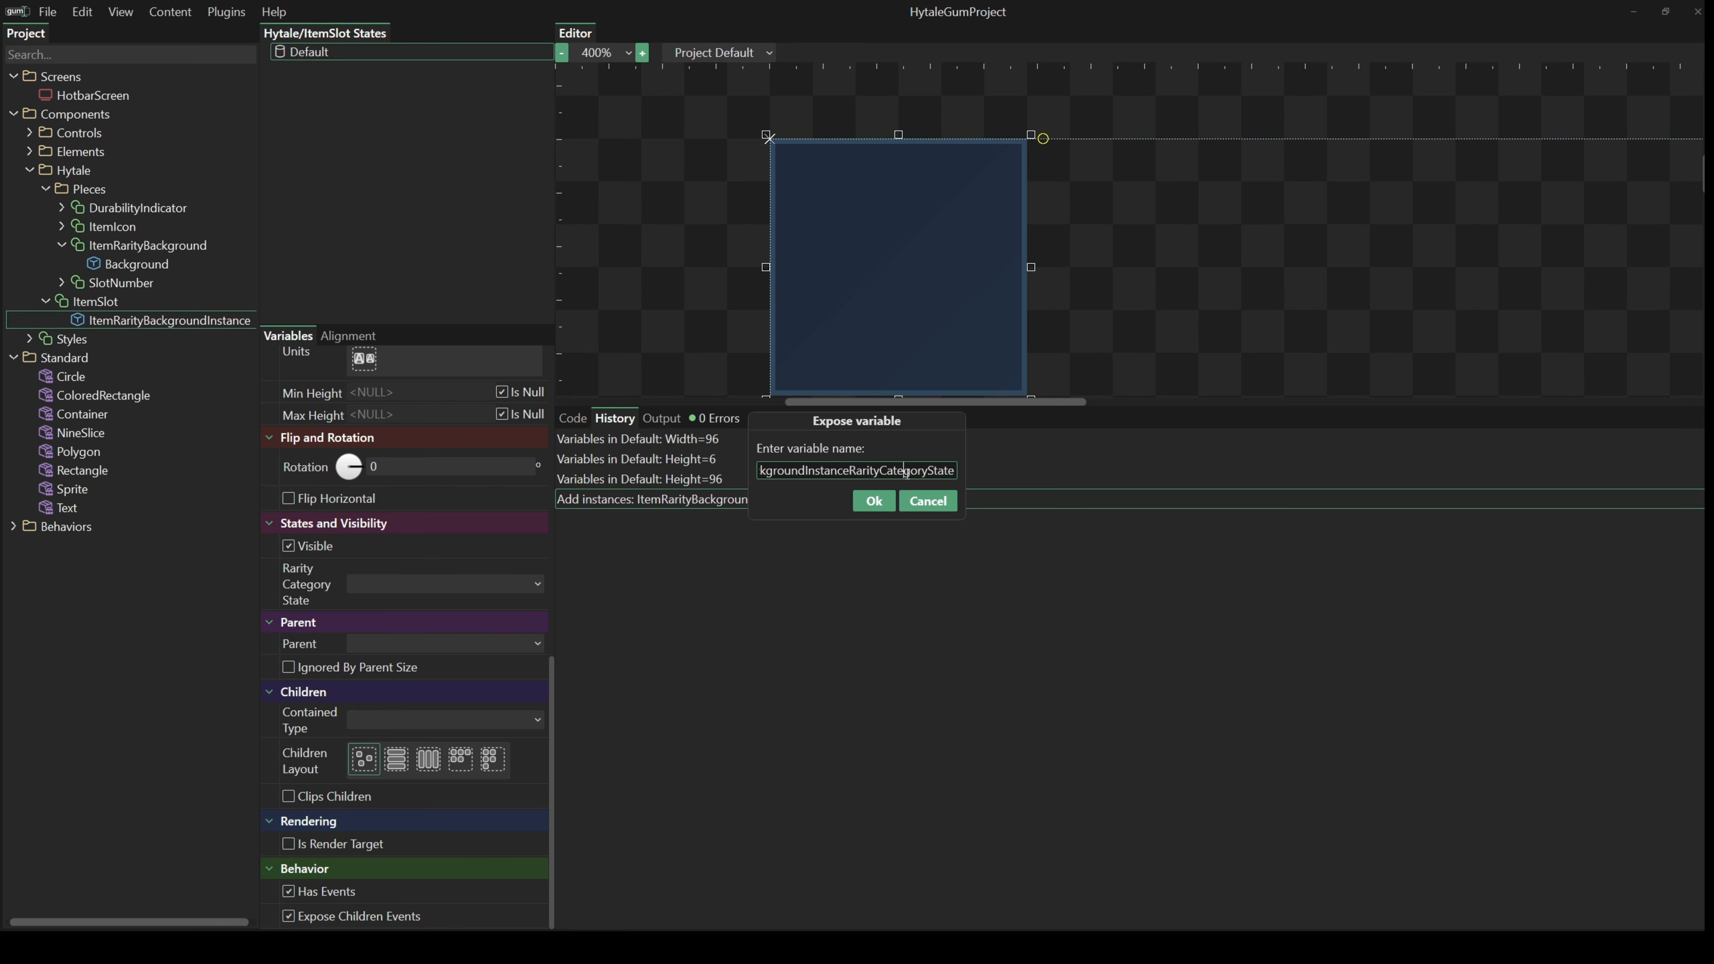
{"action": "key", "text": "BackSpace"}
{"action": "key", "text": "BackSpace"}
{"action": "key", "text": "BackSpace"}
{"action": "key", "text": "BackSpace"}
{"action": "key", "text": "BackSpace"}
{"action": "key", "text": "BackSpace"}
{"action": "key", "text": "BackSpace"}
{"action": "key", "text": "BackSpace"}
{"action": "key", "text": "BackSpace"}
{"action": "key", "text": "BackSpace"}
{"action": "key", "text": "BackSpace"}
{"action": "key", "text": "BackSpace"}
{"action": "key", "text": "BackSpace"}
{"action": "double_click", "coordinate": [924, 473]}
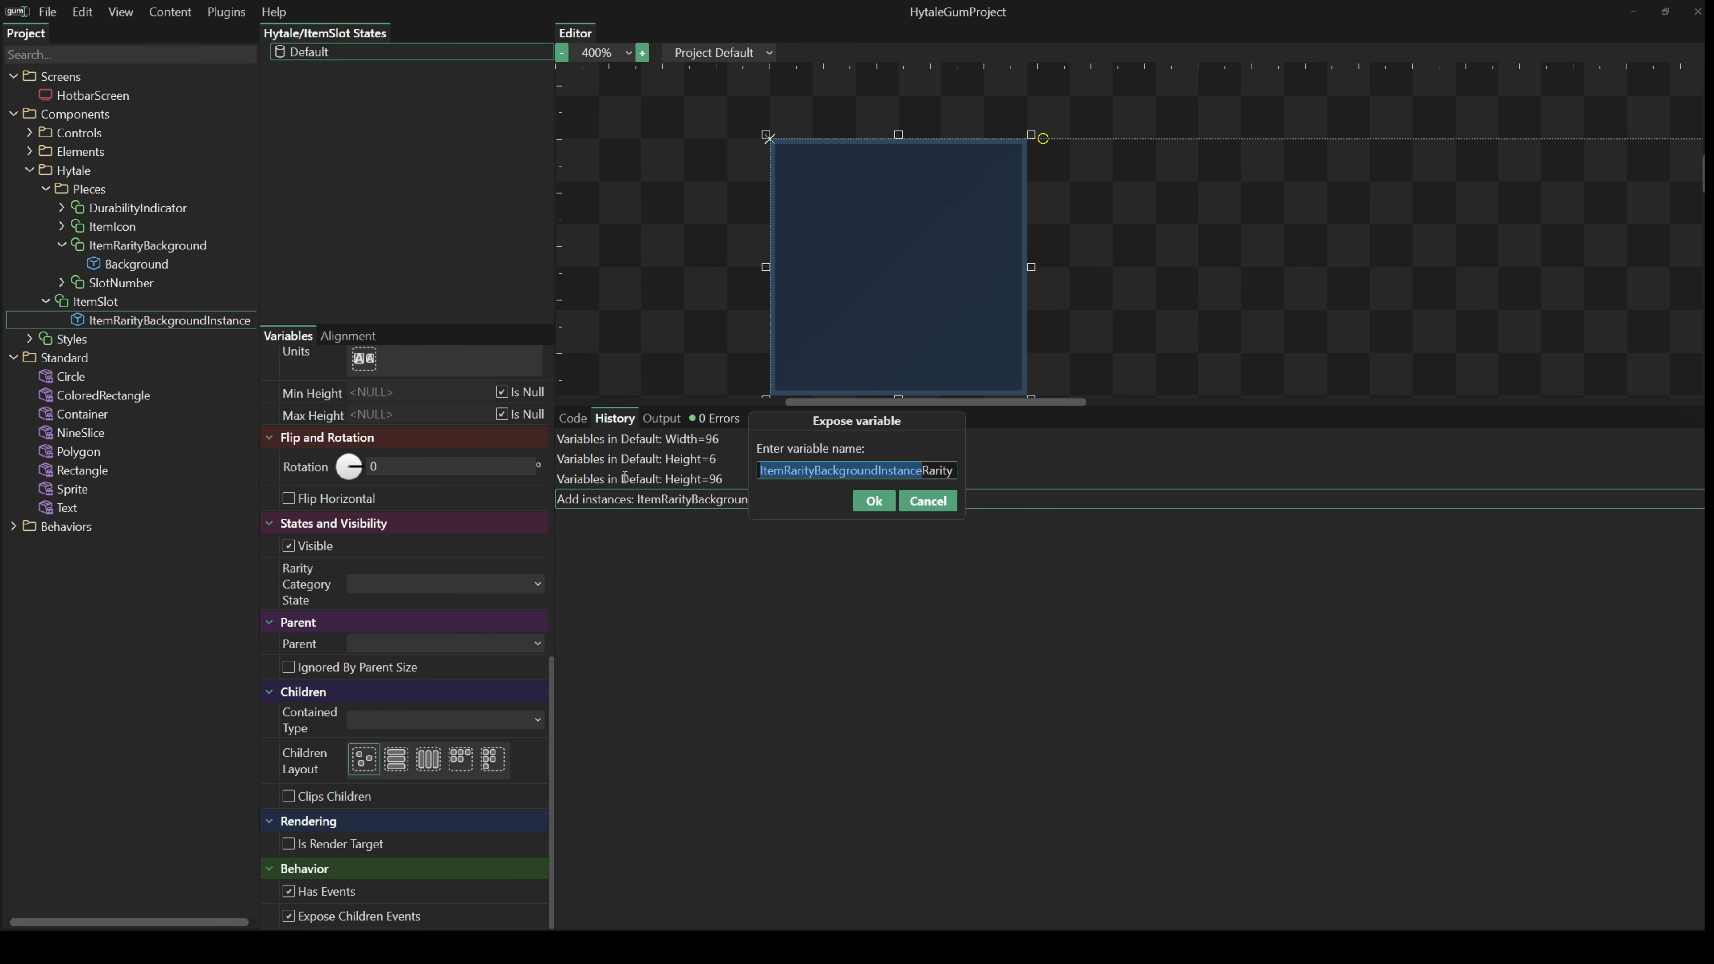
{"action": "type", "text": "Rarity"}
{"action": "left_click", "coordinate": [875, 500]}
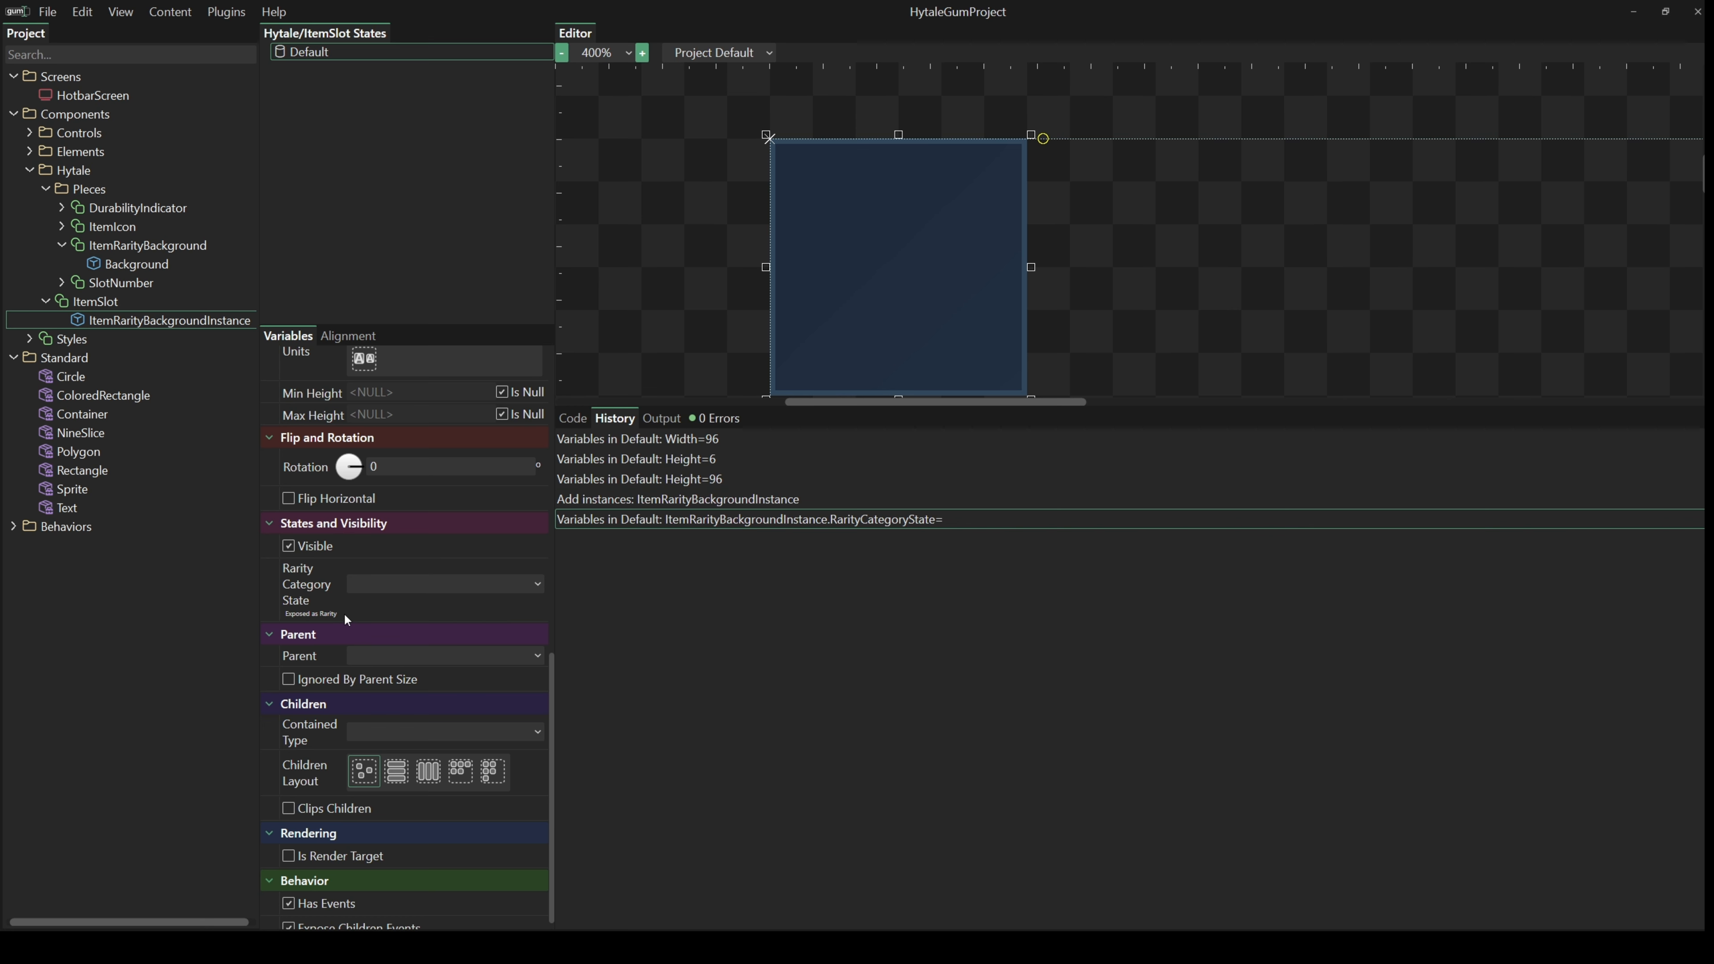
- Add an instance of ItemIcon to the ItemSlot component and expose its Icon Left variable as IconLeft
{"action": "left_click", "coordinate": [109, 227]}
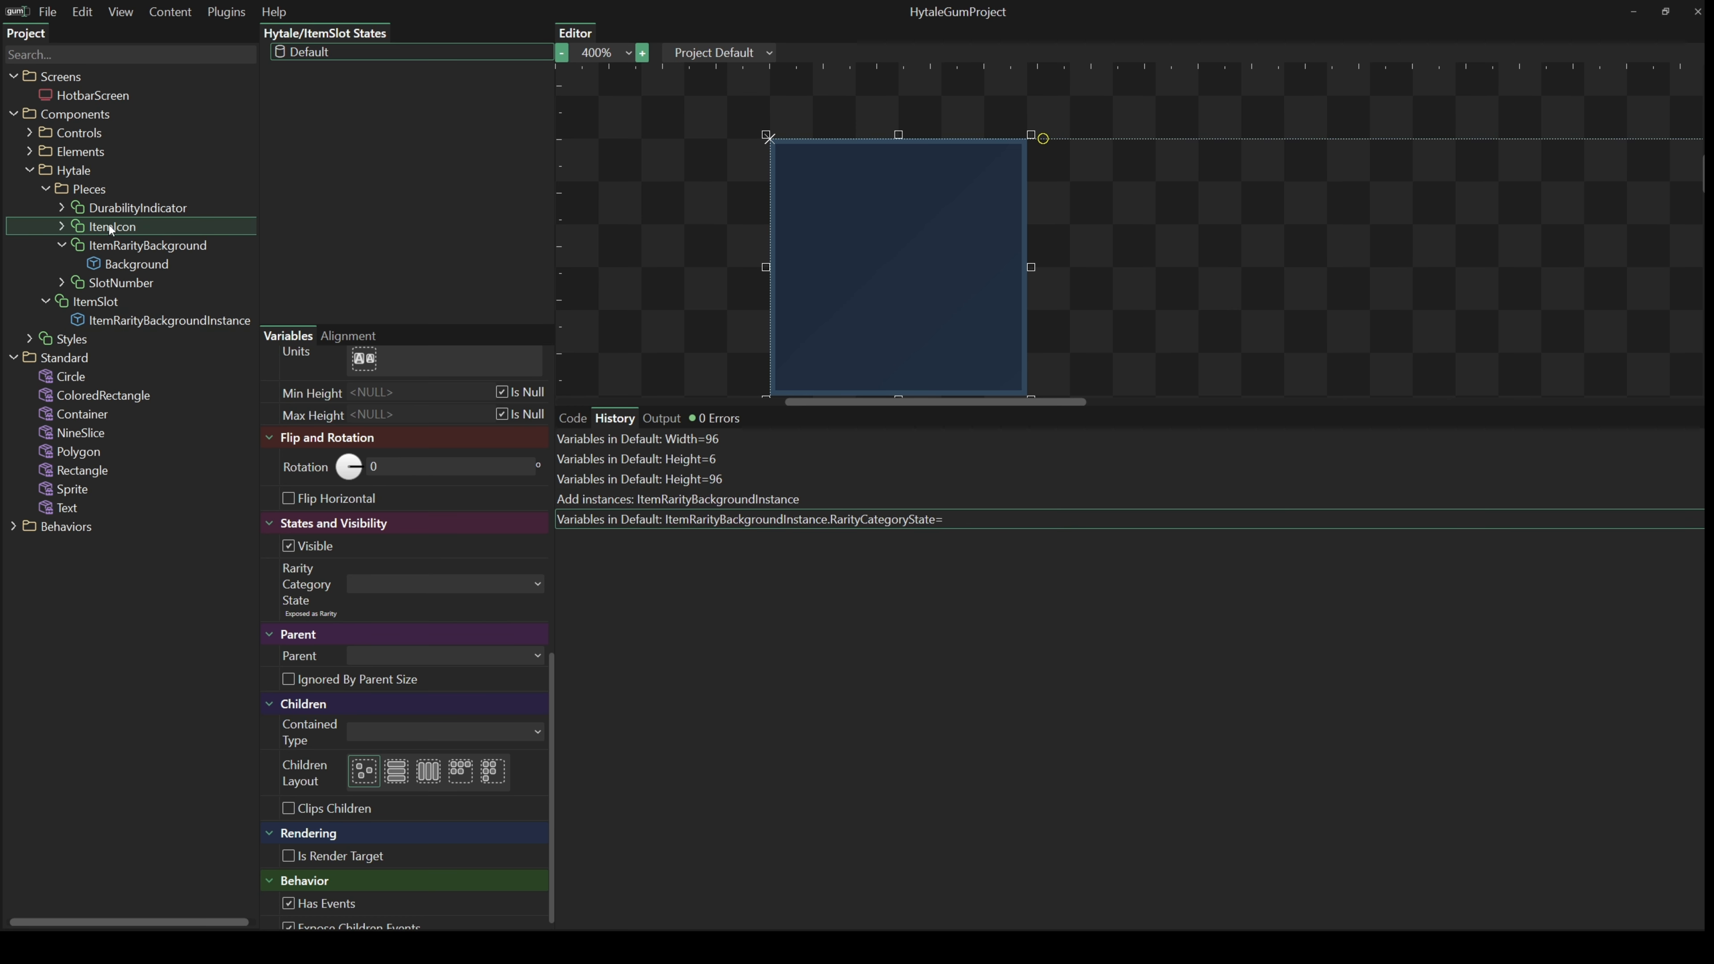
{"action": "left_click_drag", "start_coordinate": [109, 225], "coordinate": [90, 304]}
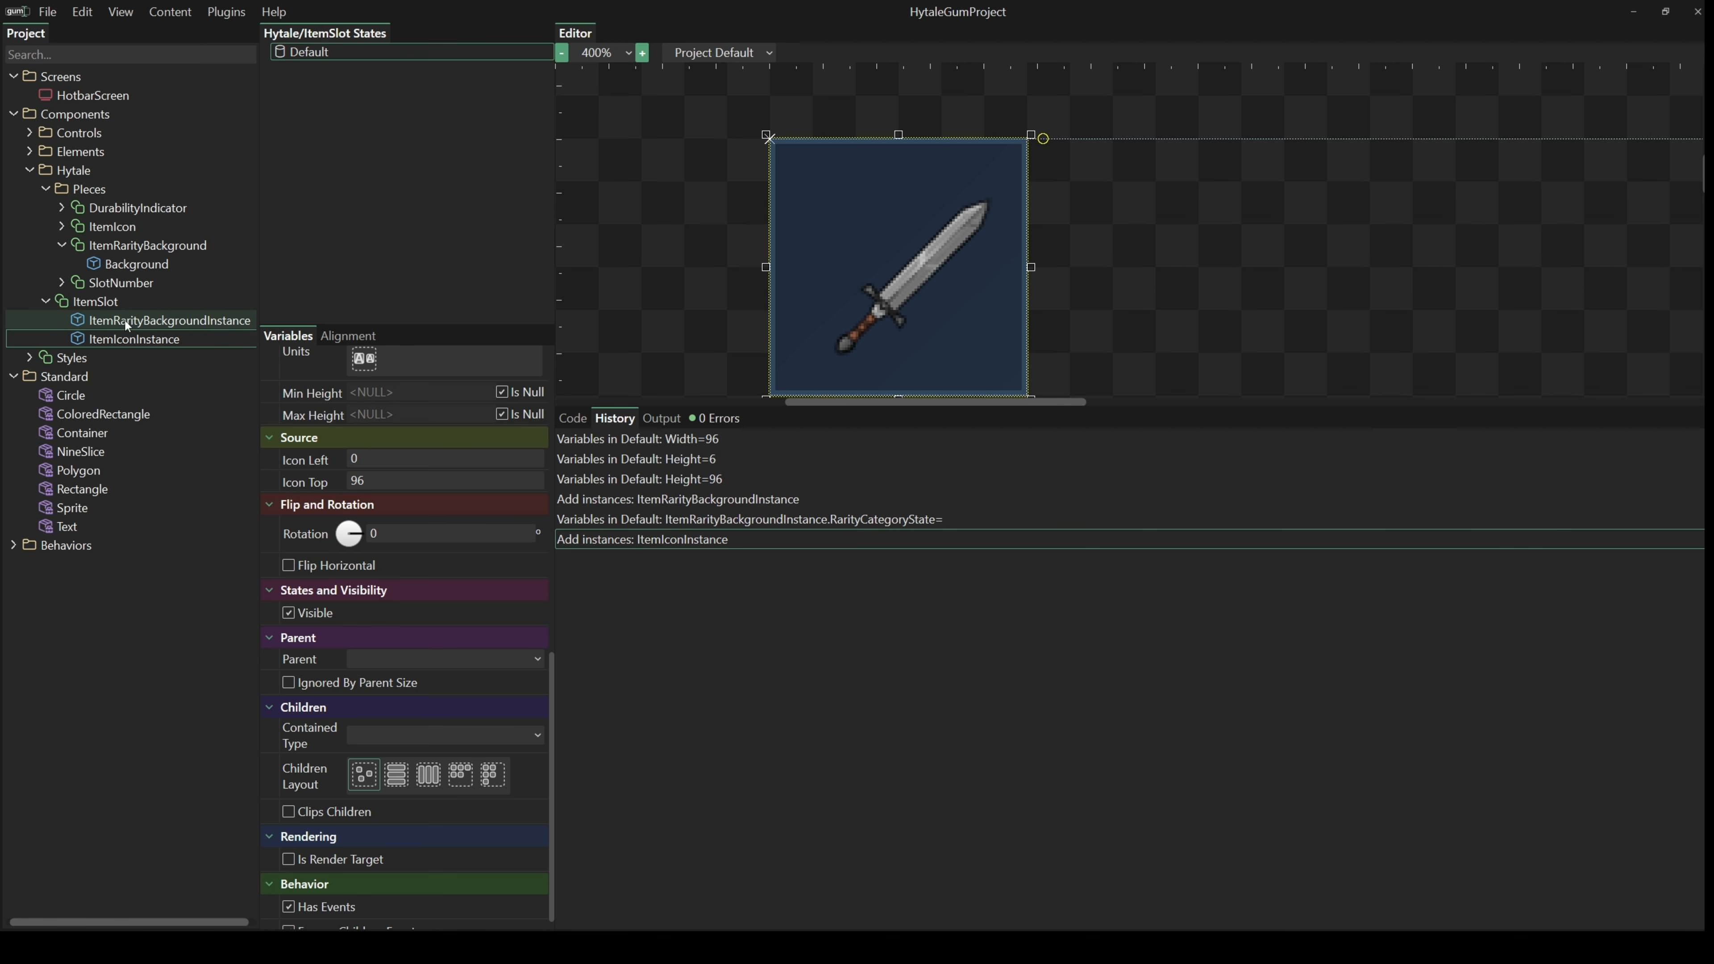
{"action": "right_click", "coordinate": [318, 462]}
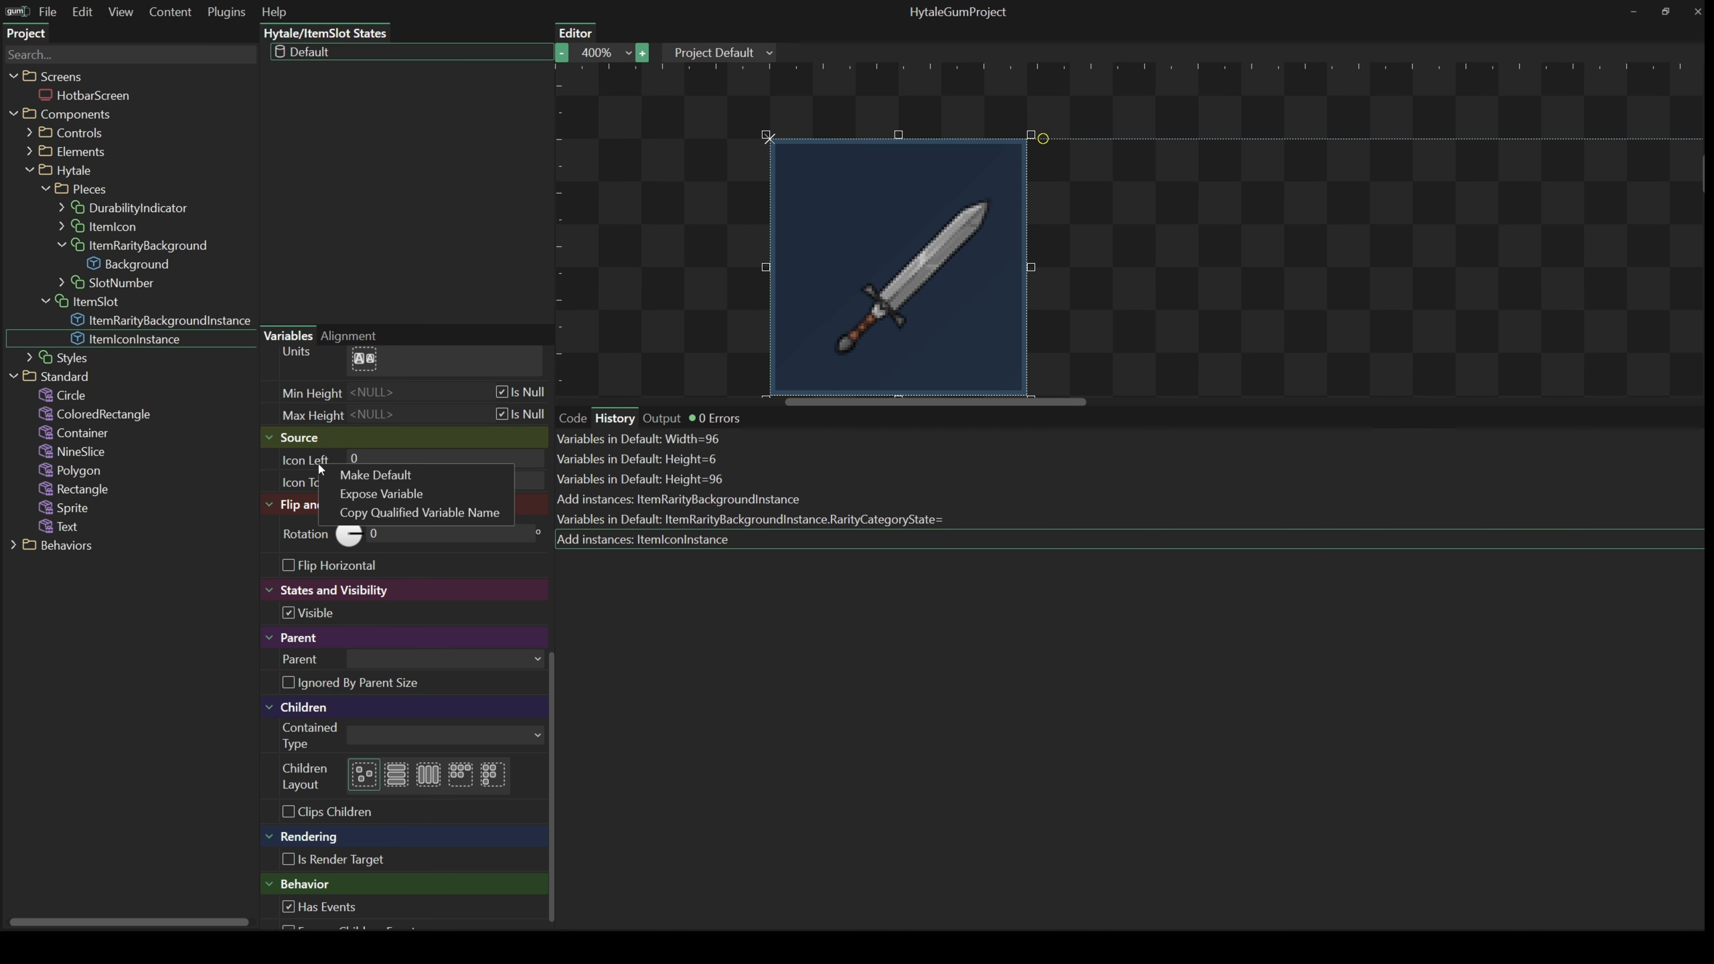
{"action": "left_click", "coordinate": [366, 495]}
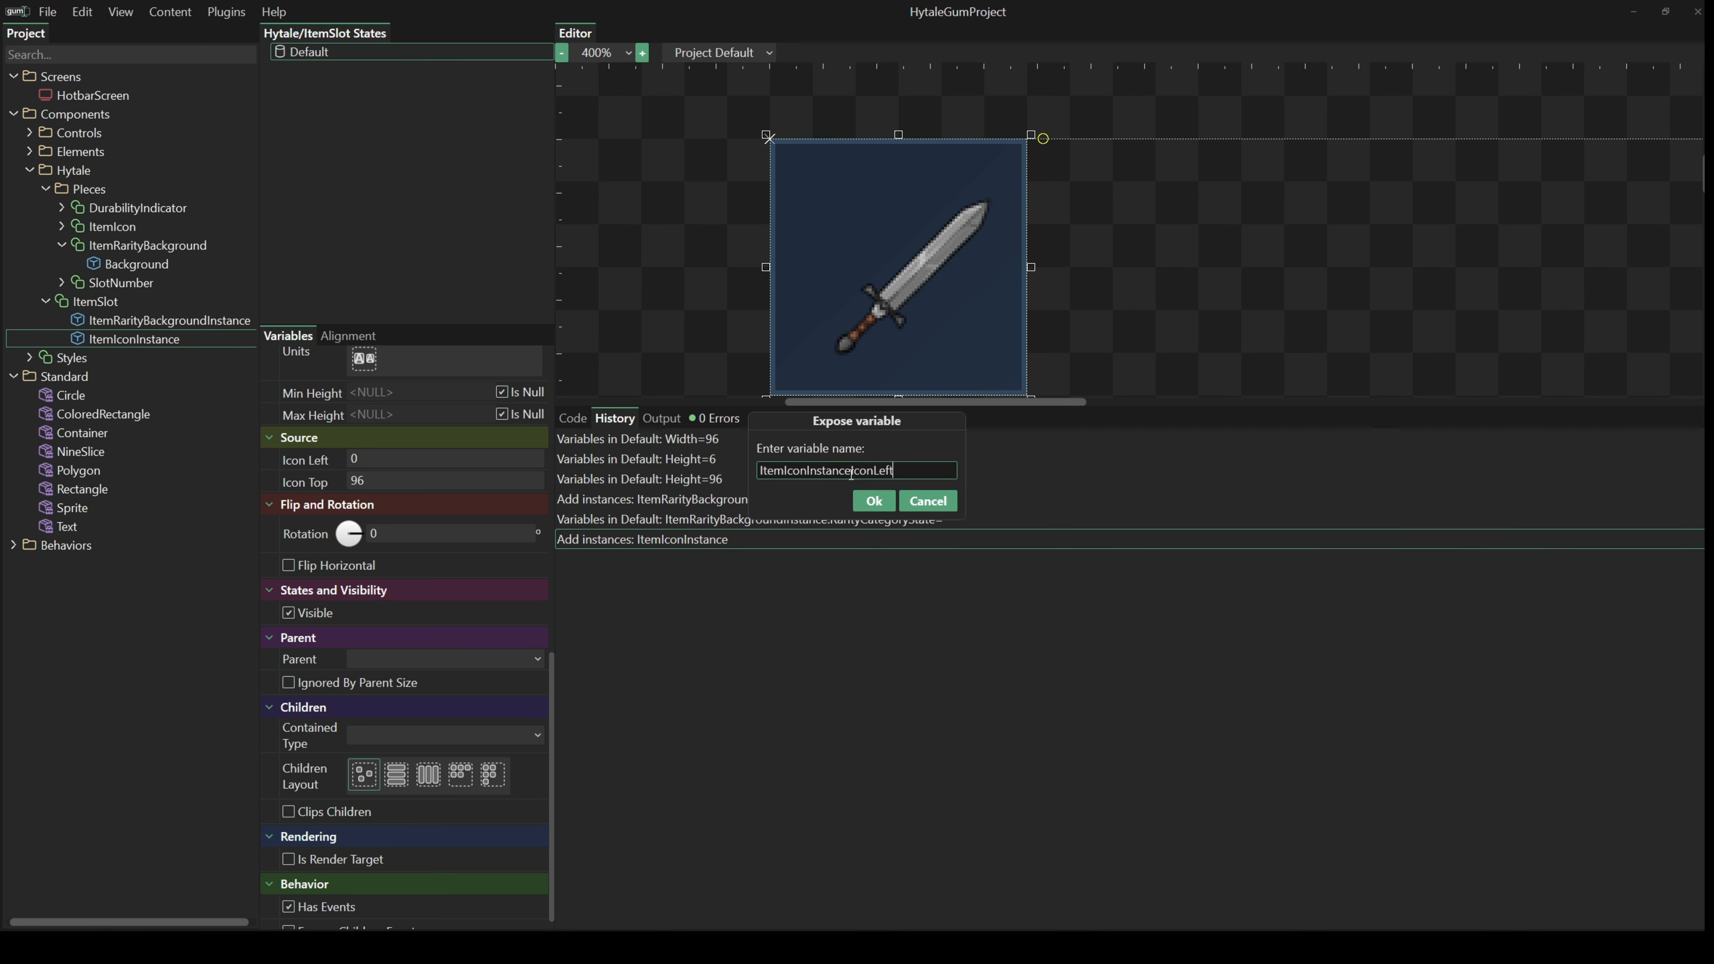
{"action": "left_click_drag", "start_coordinate": [848, 471], "coordinate": [758, 470]}
{"action": "key", "text": "BackSpace"}
{"action": "left_click", "coordinate": [874, 503]}
- Expose the item icon instance's Icon Top variable as IconTop and review the exposed variables on ItemSlot
{"action": "right_click", "coordinate": [319, 515]}
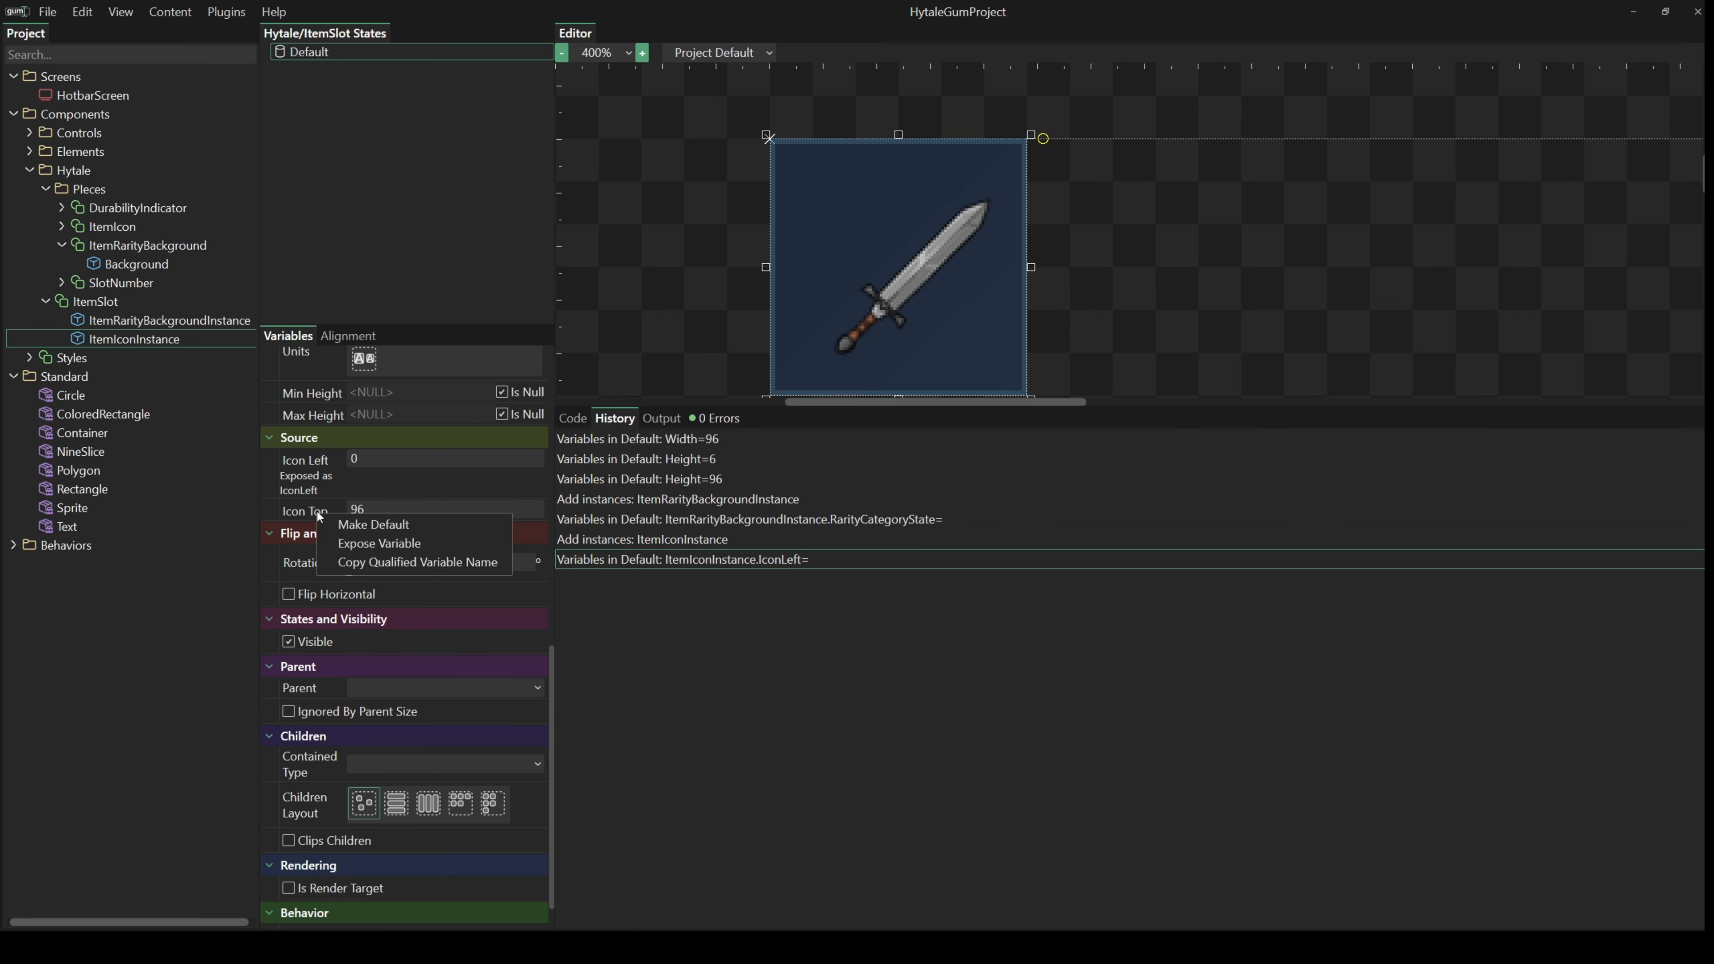
{"action": "left_click", "coordinate": [372, 544]}
{"action": "left_click_drag", "start_coordinate": [850, 471], "coordinate": [758, 470]}
{"action": "key", "text": "BackSpace"}
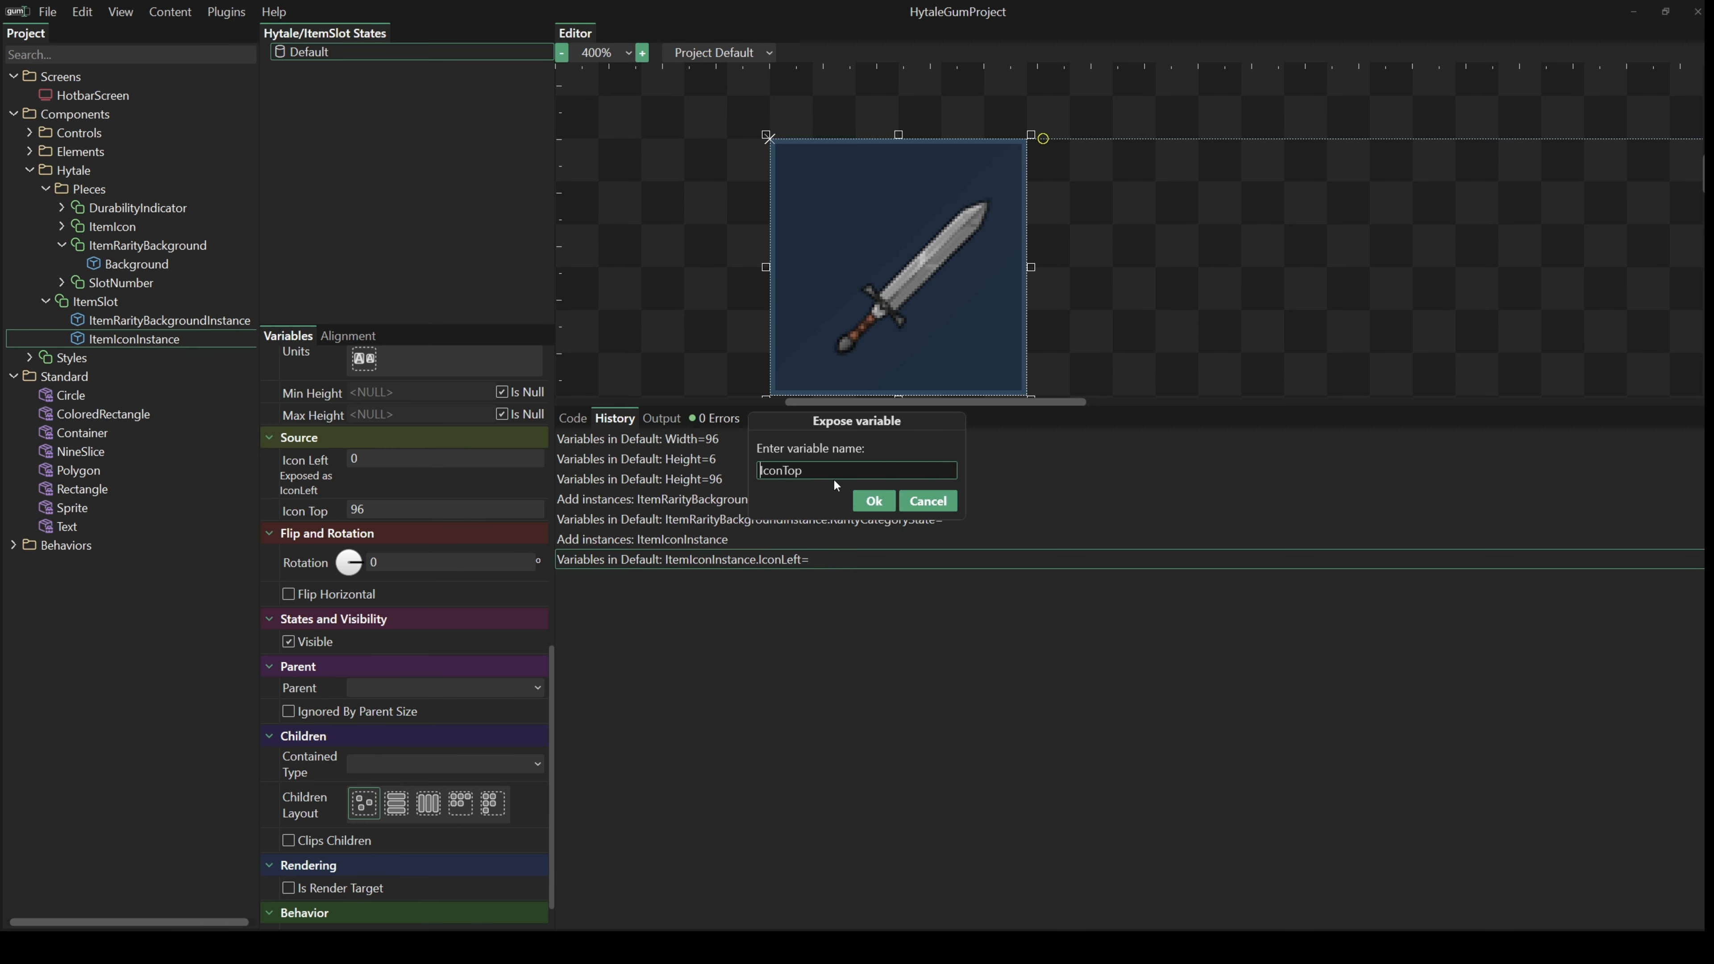
{"action": "left_click", "coordinate": [875, 502]}
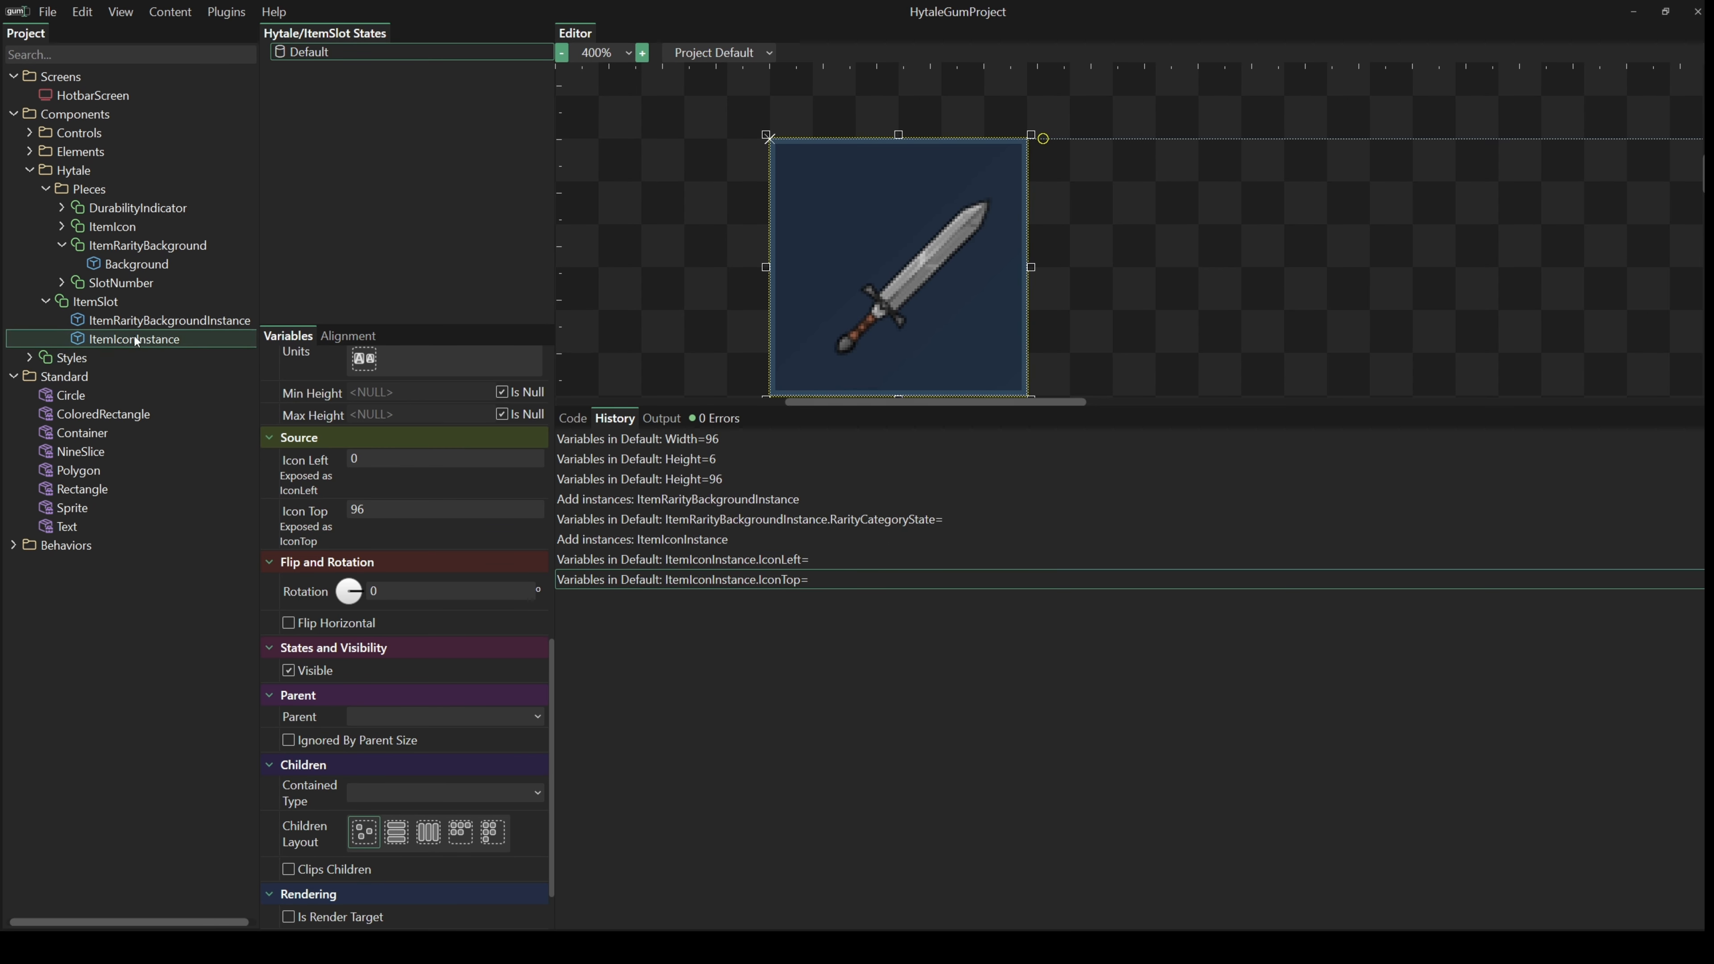
{"action": "left_click", "coordinate": [101, 304]}
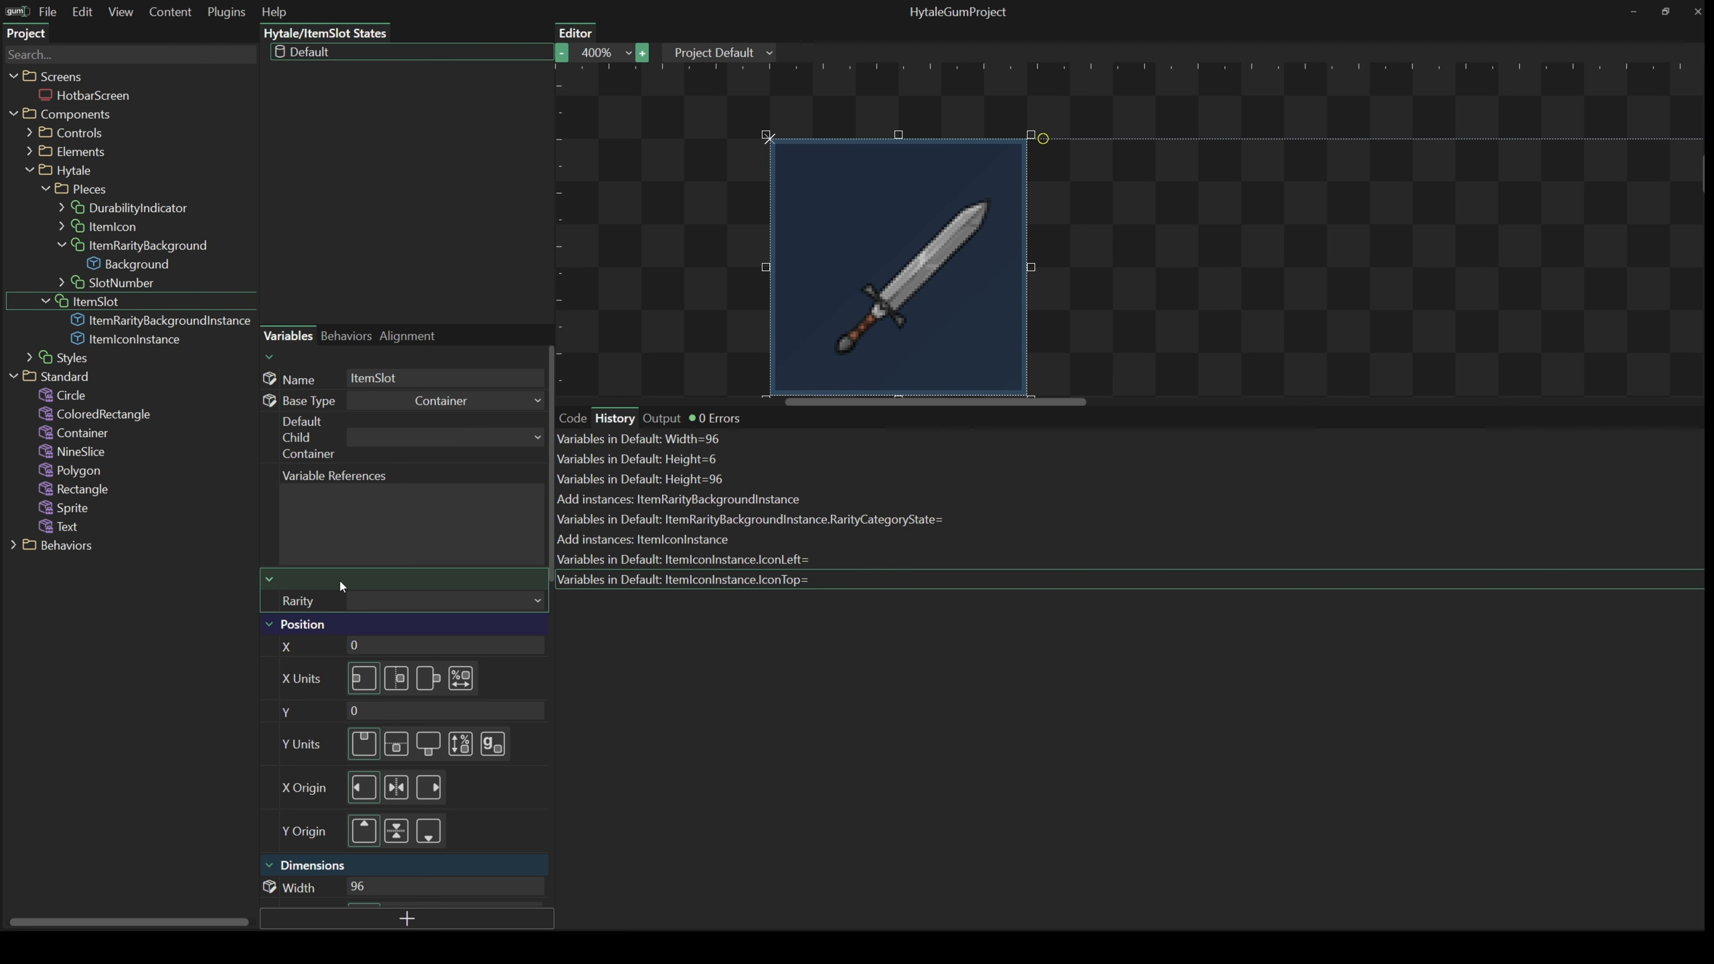
{"action": "scroll", "coordinate": [349, 586], "scroll_direction": "down", "scroll_amount": 10}
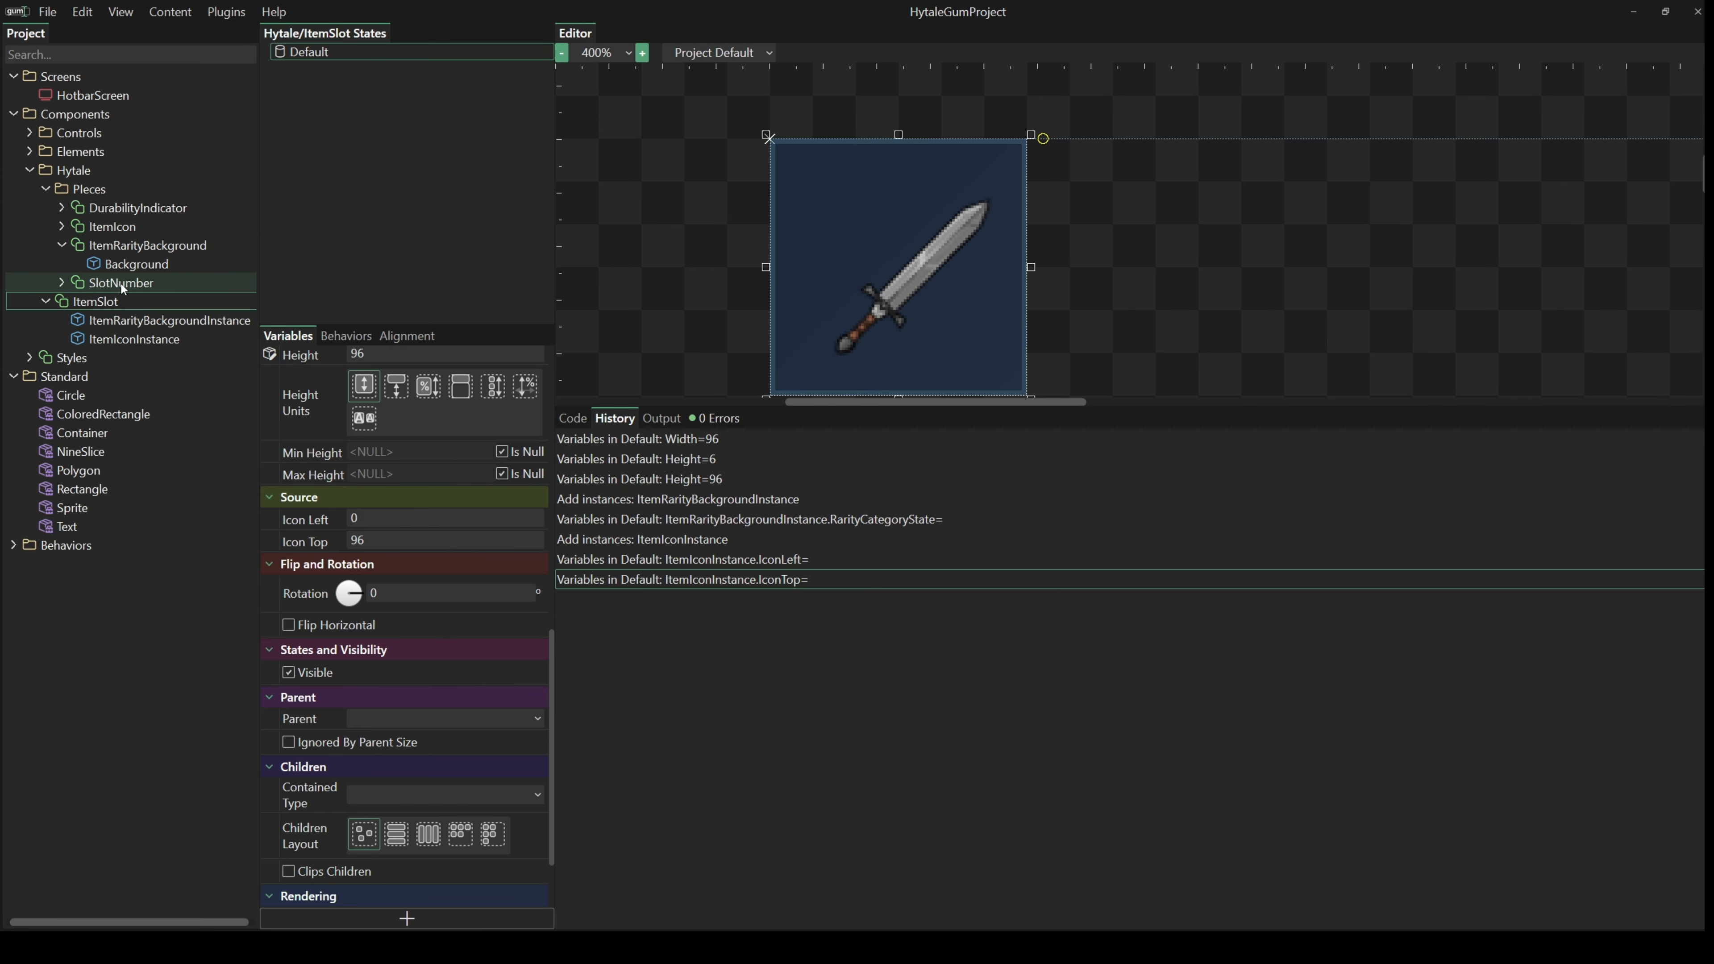
- Add an instance of SlotNumber to the ItemSlot component and expose its Text variable as HotbarSlotNumber
{"action": "left_click_drag", "start_coordinate": [121, 284], "coordinate": [95, 301]}
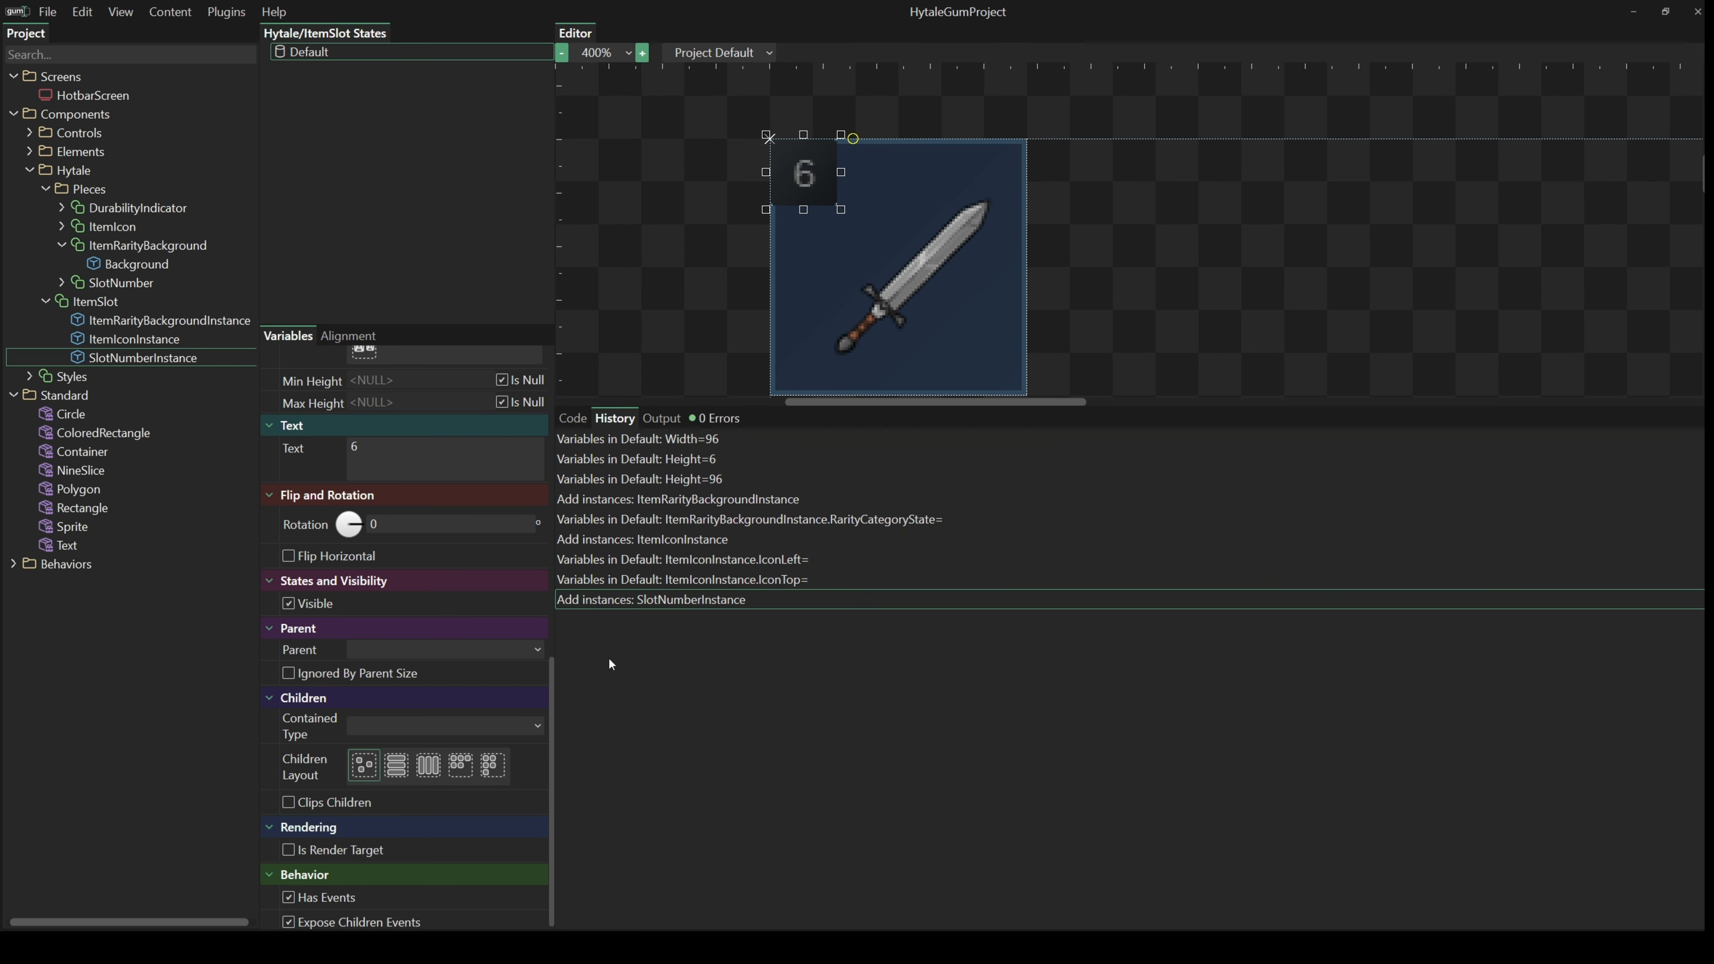
{"action": "scroll", "coordinate": [480, 716], "scroll_direction": "down", "scroll_amount": 1}
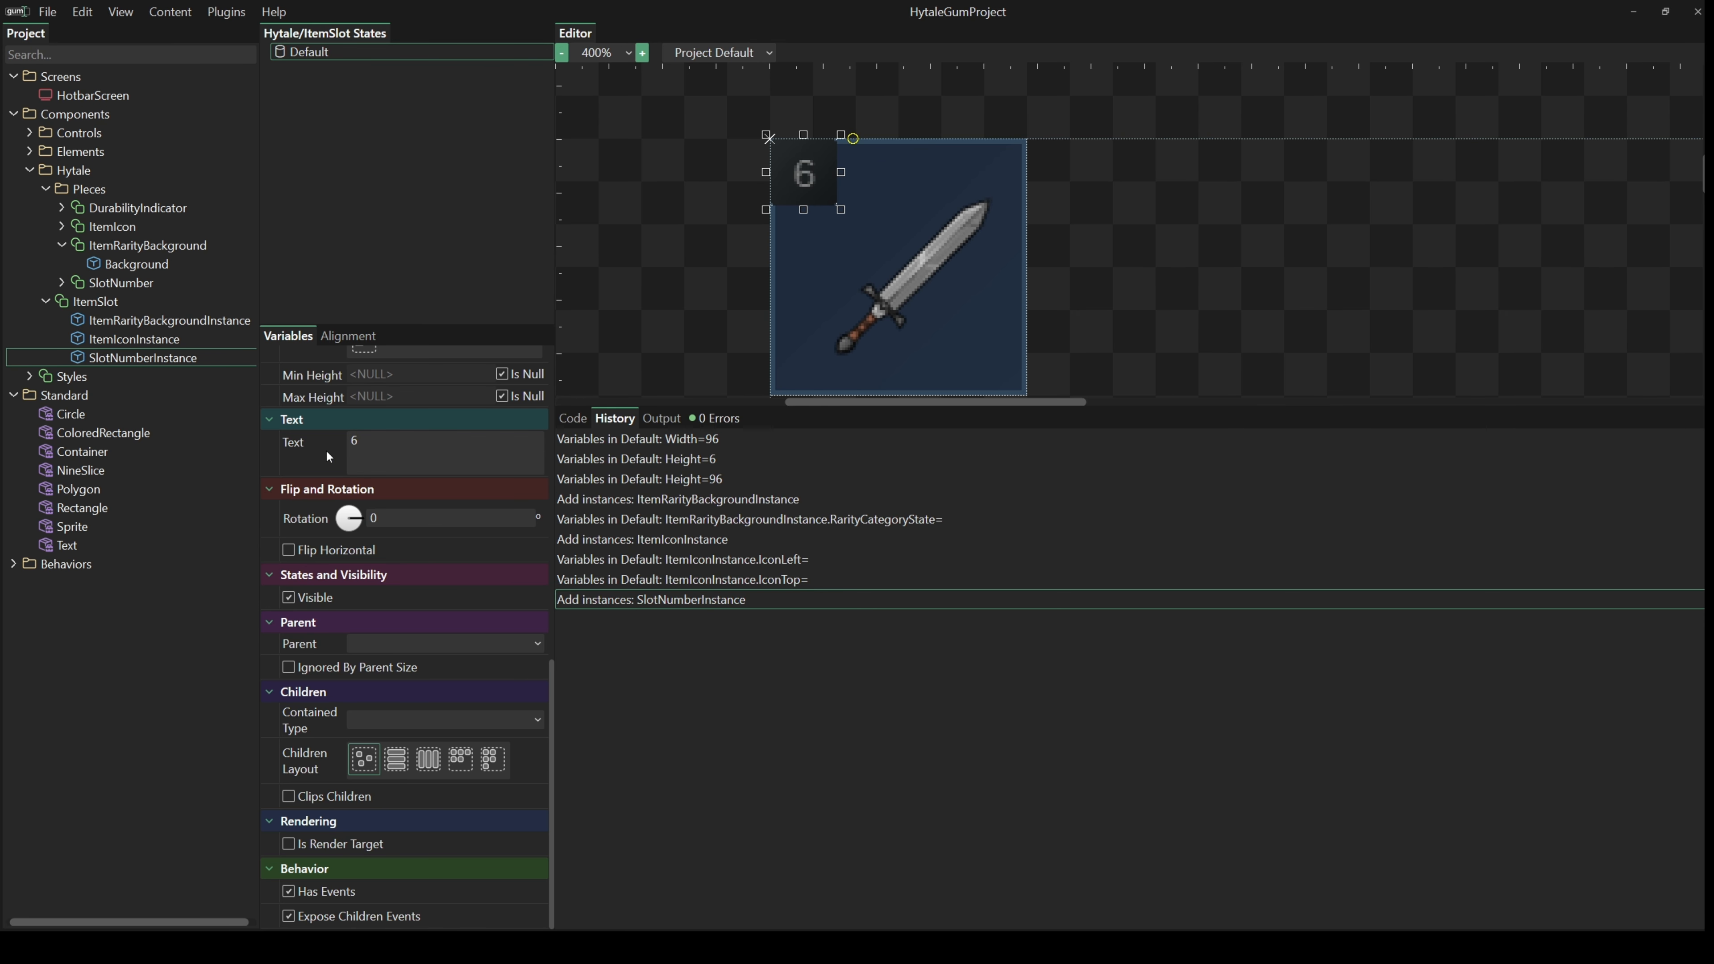
{"action": "right_click", "coordinate": [373, 449]}
{"action": "left_click", "coordinate": [425, 481]}
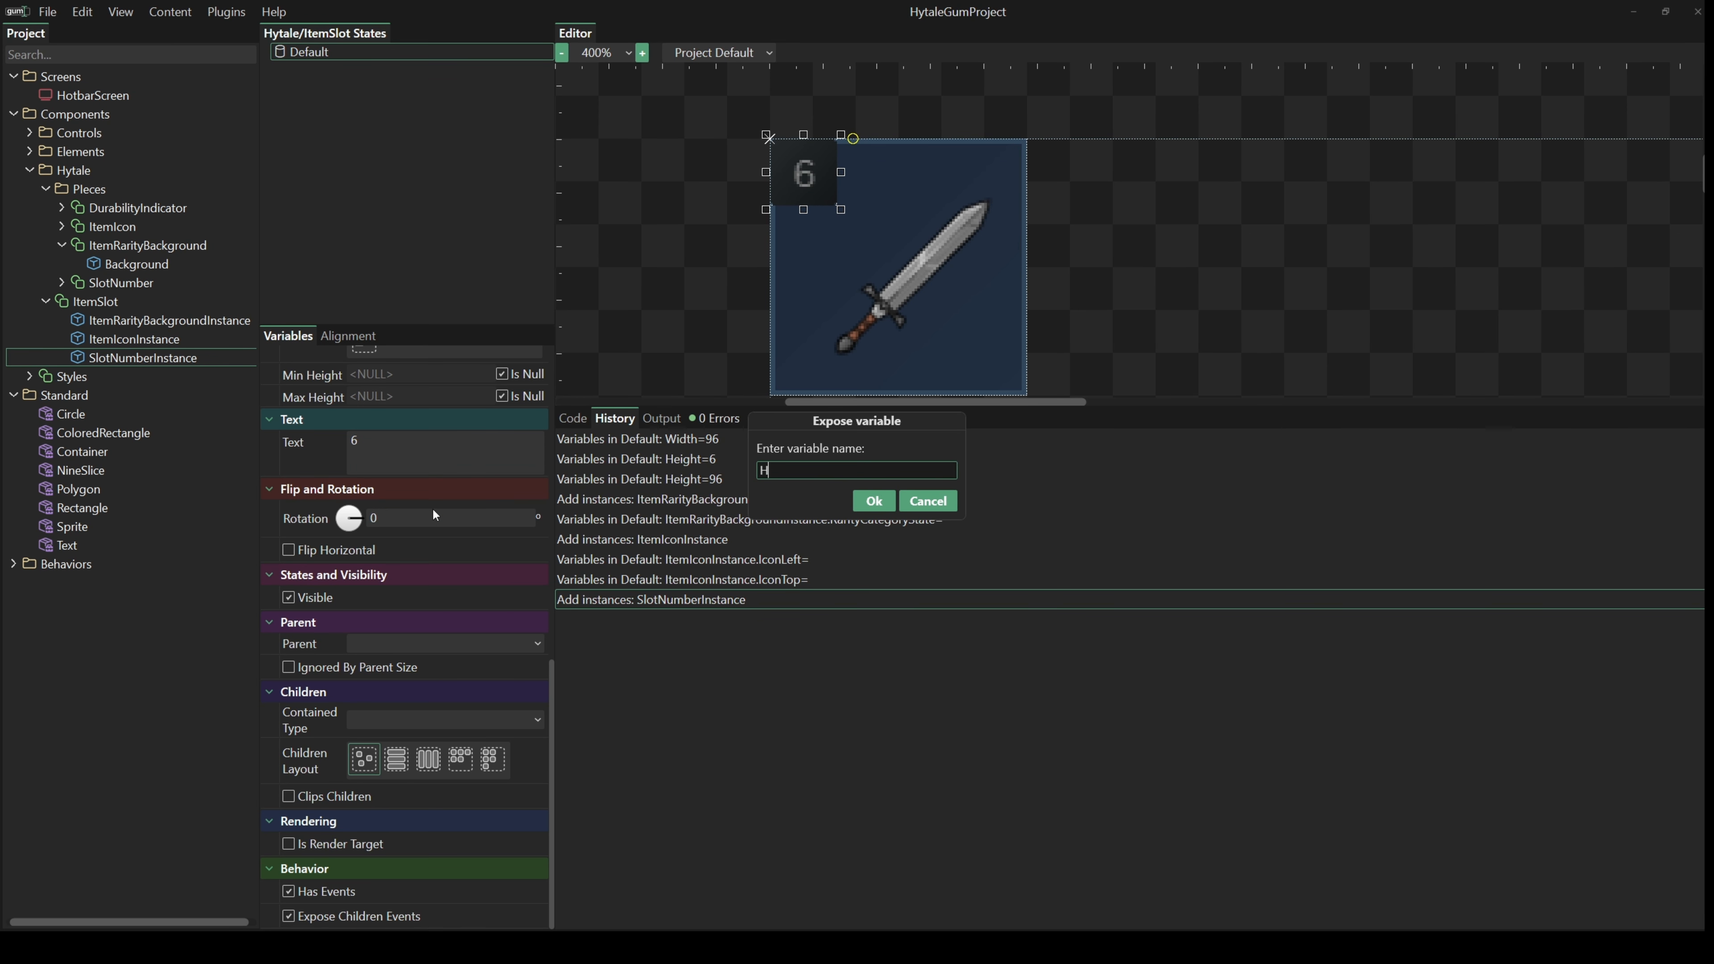
{"action": "type", "text": "HotbarSlotNumber"}
{"action": "key", "text": "Return"}
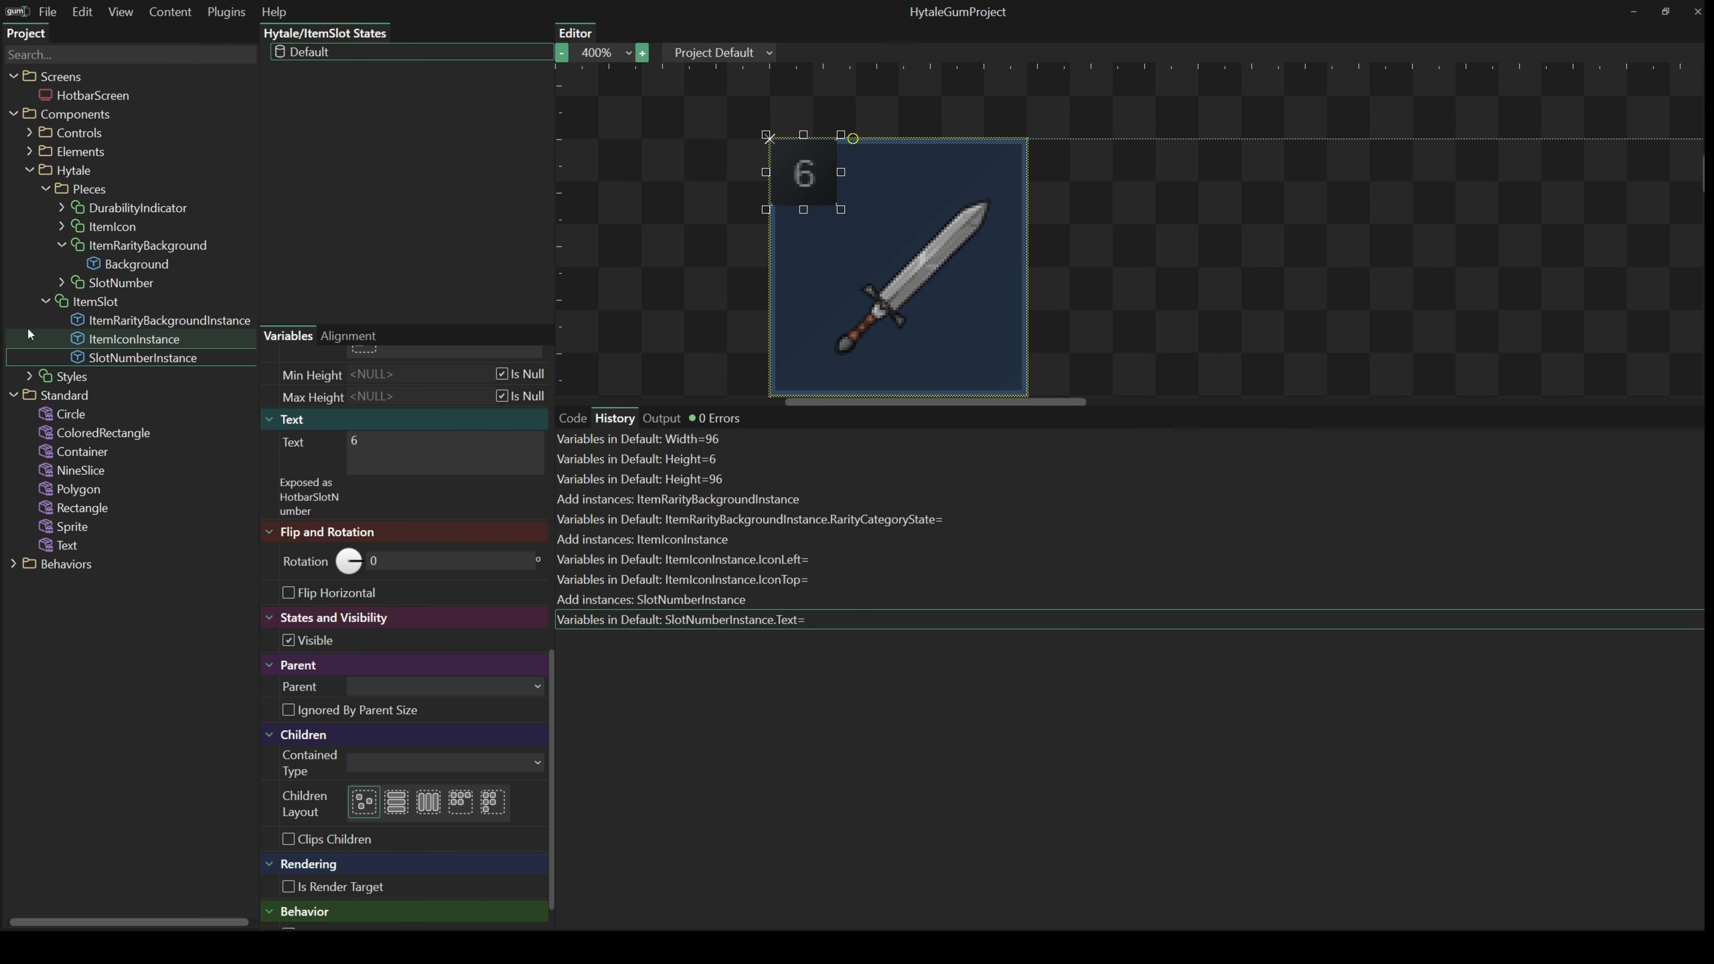
{"action": "left_click", "coordinate": [88, 301]}
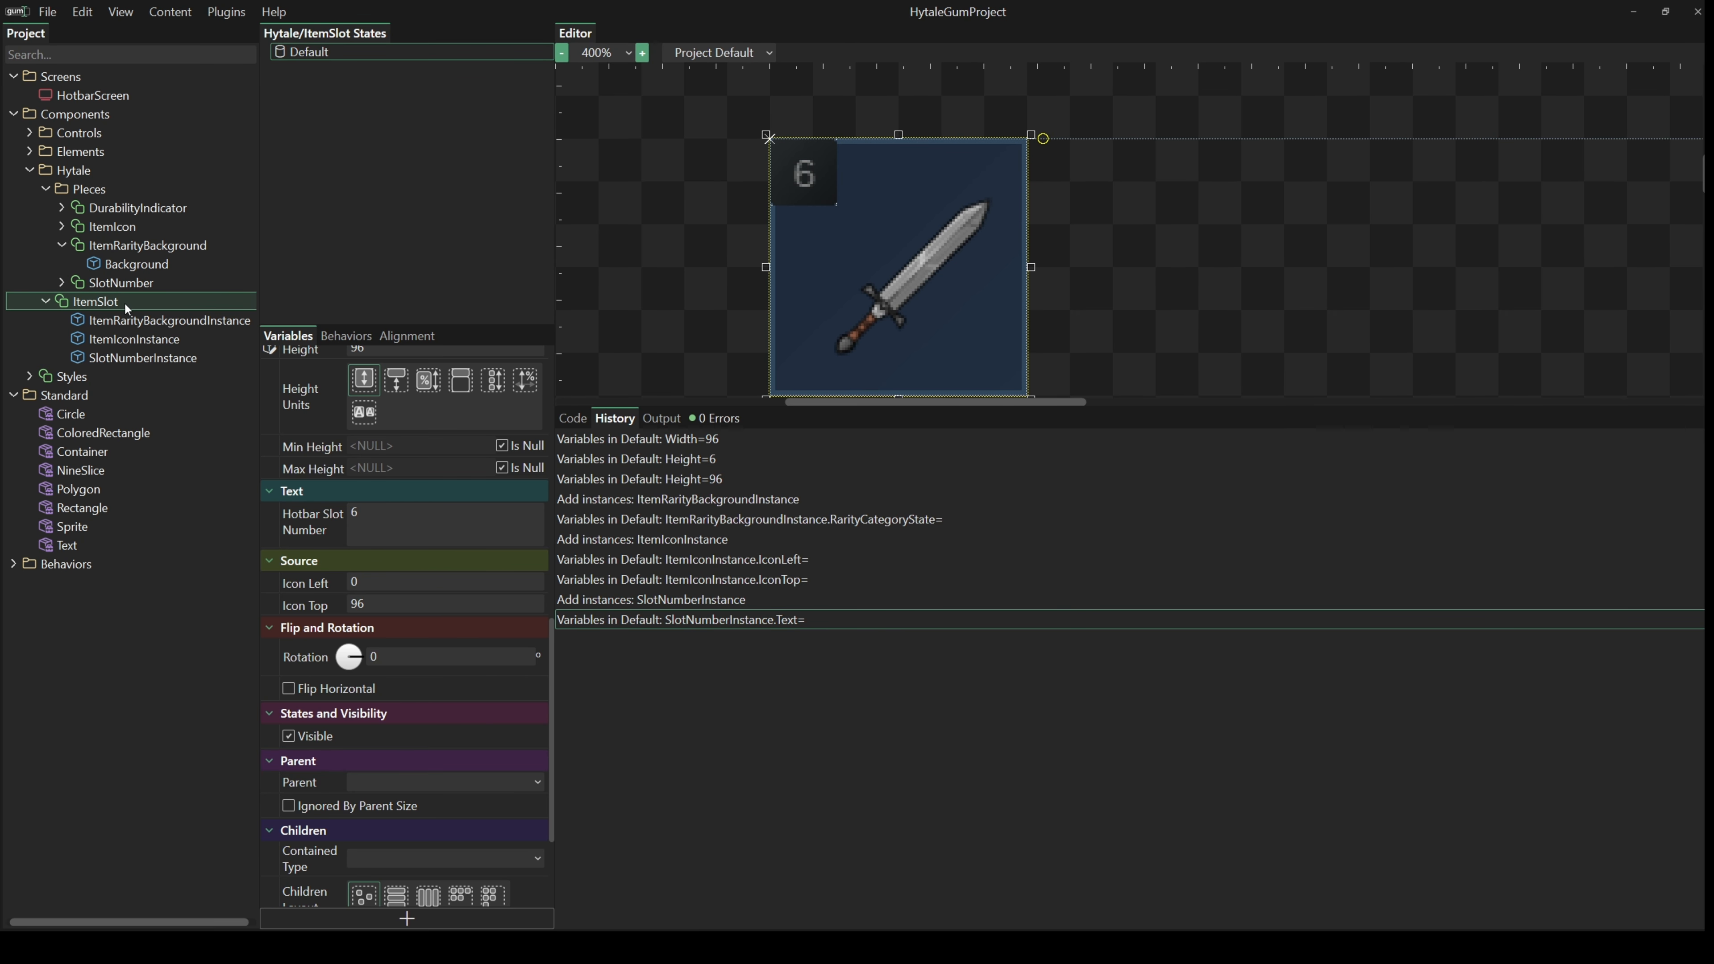
- Add an instance of DurabilityIndicator to ItemSlot and anchor its X units and origin to center, and its Y units and origin to bottom
{"action": "left_click_drag", "start_coordinate": [128, 229], "coordinate": [98, 301]}
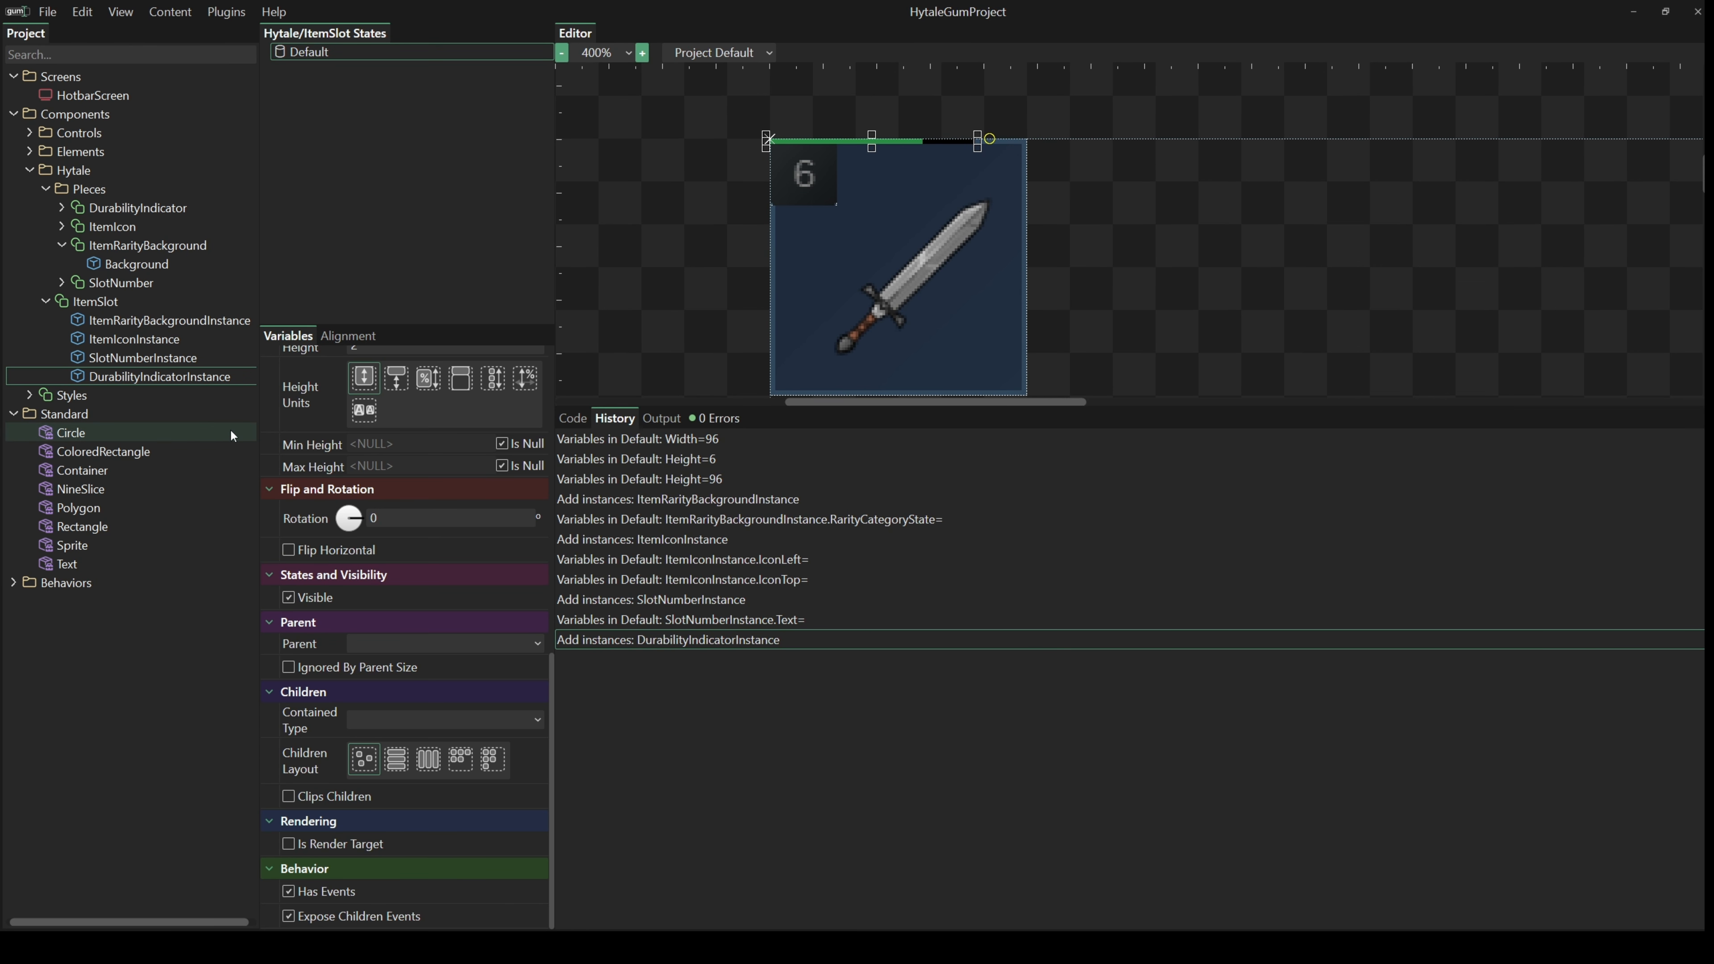
{"action": "scroll", "coordinate": [427, 698], "scroll_direction": "up", "scroll_amount": 4}
{"action": "scroll", "coordinate": [428, 698], "scroll_direction": "up", "scroll_amount": 4}
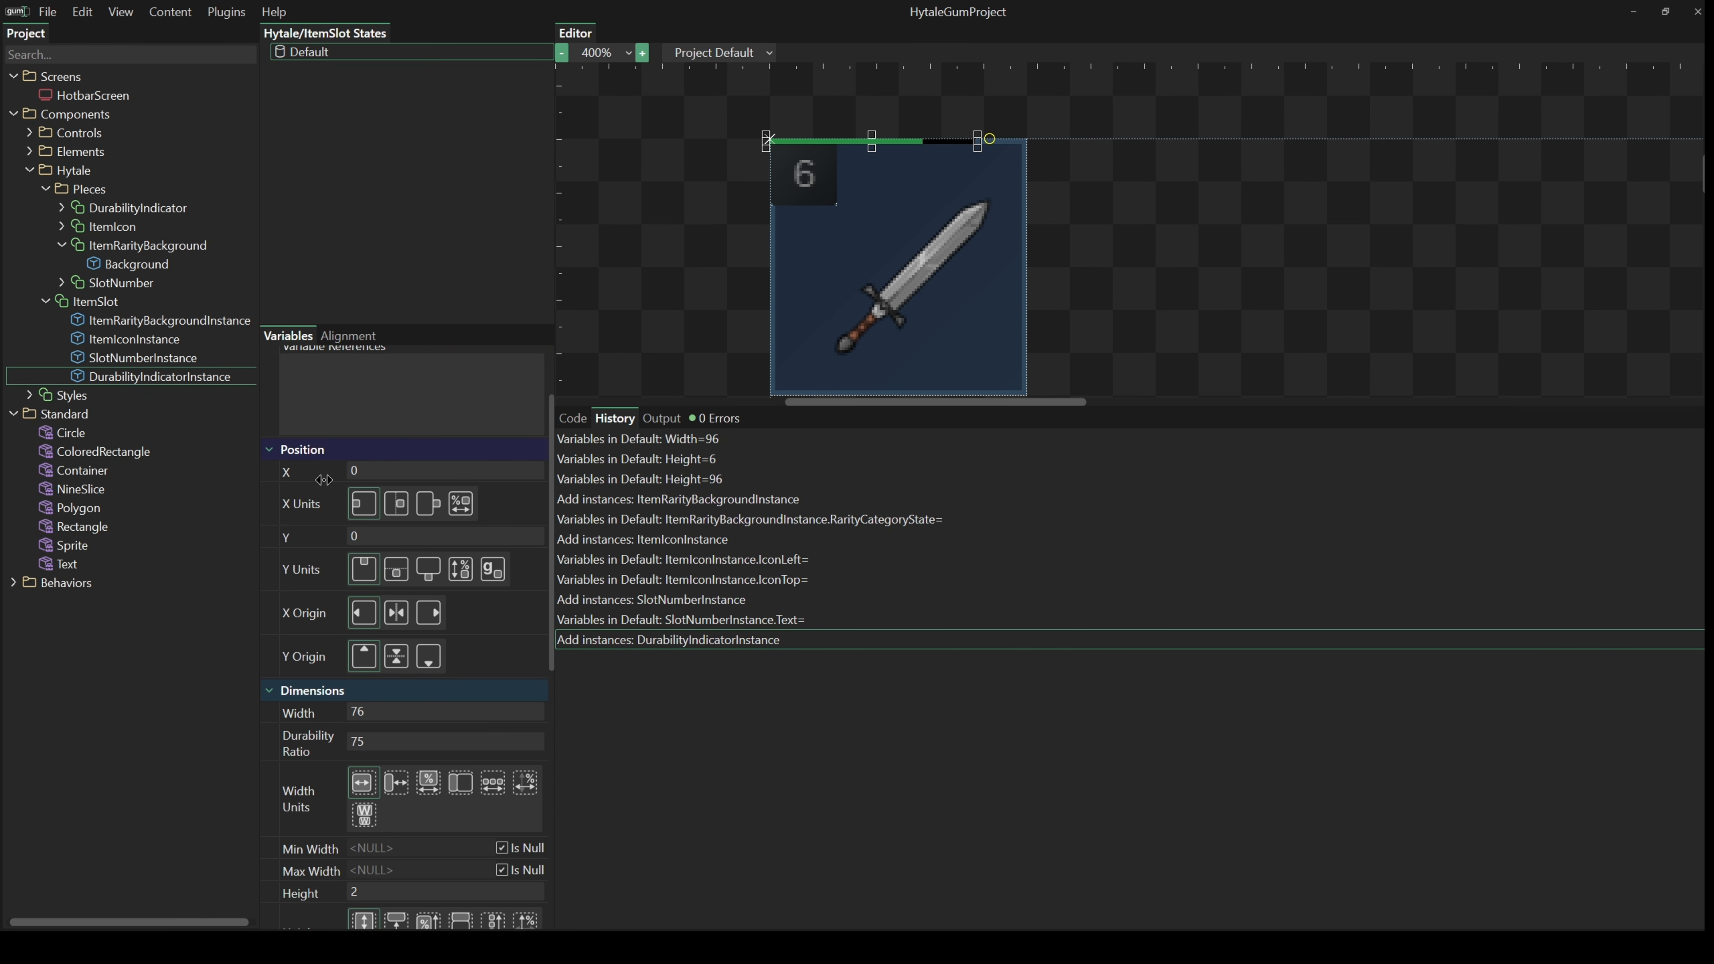
{"action": "left_click", "coordinate": [397, 503]}
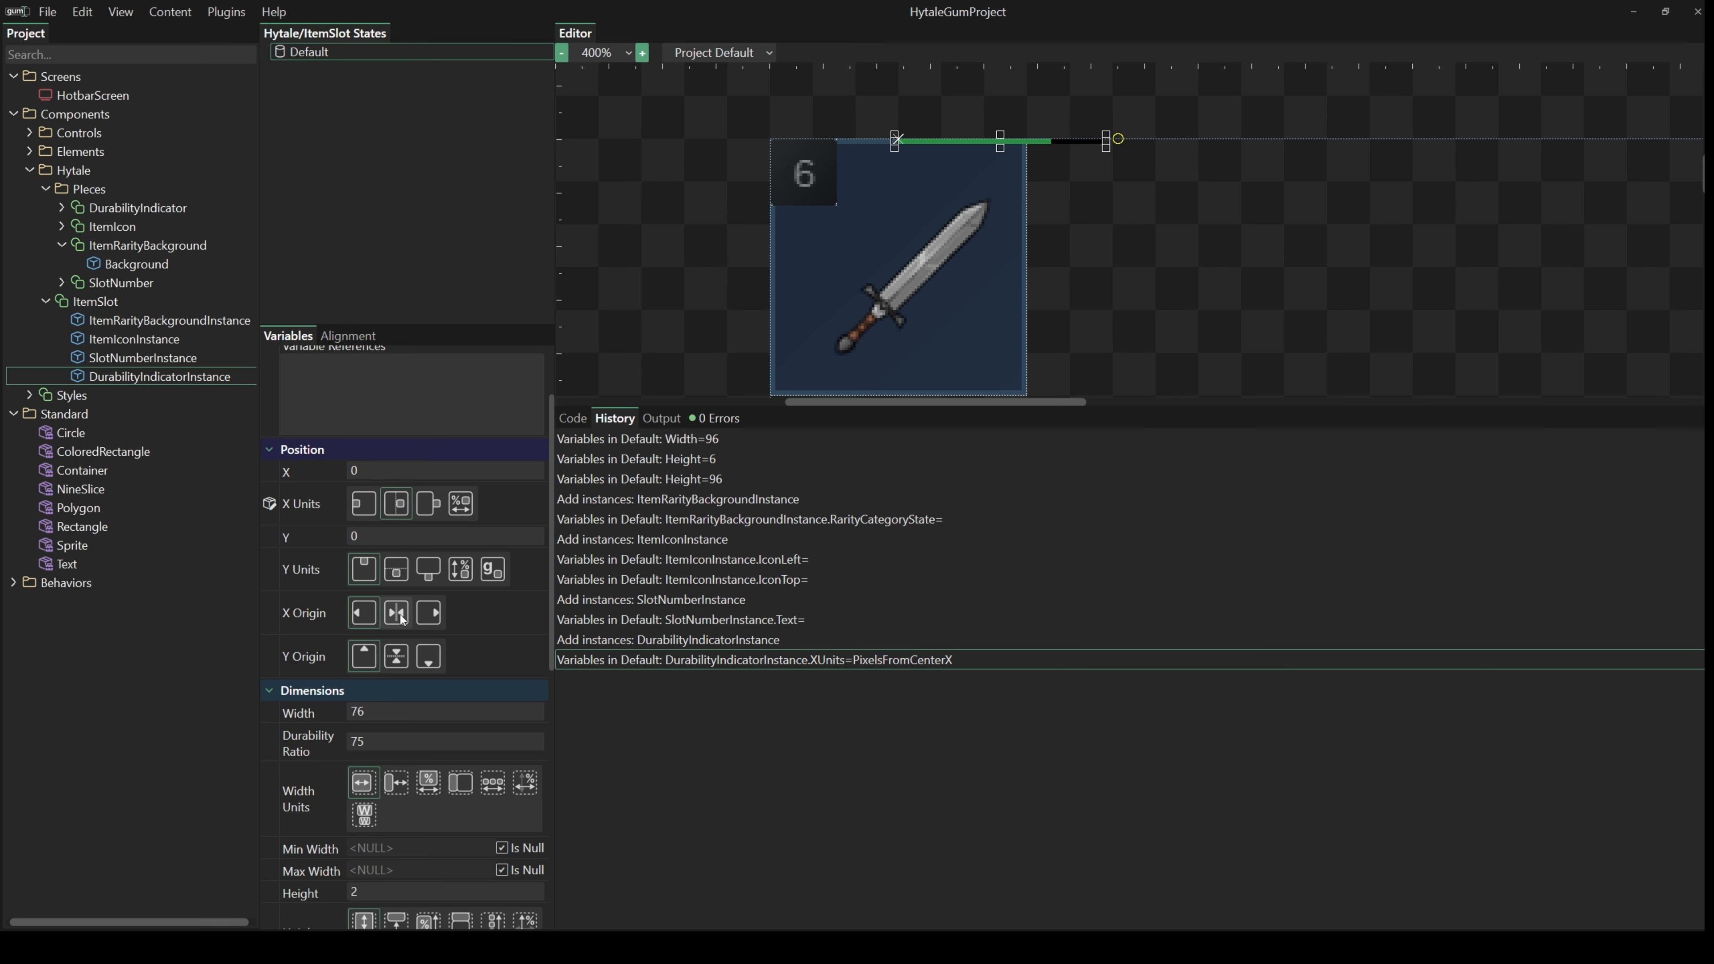
{"action": "left_click", "coordinate": [398, 619]}
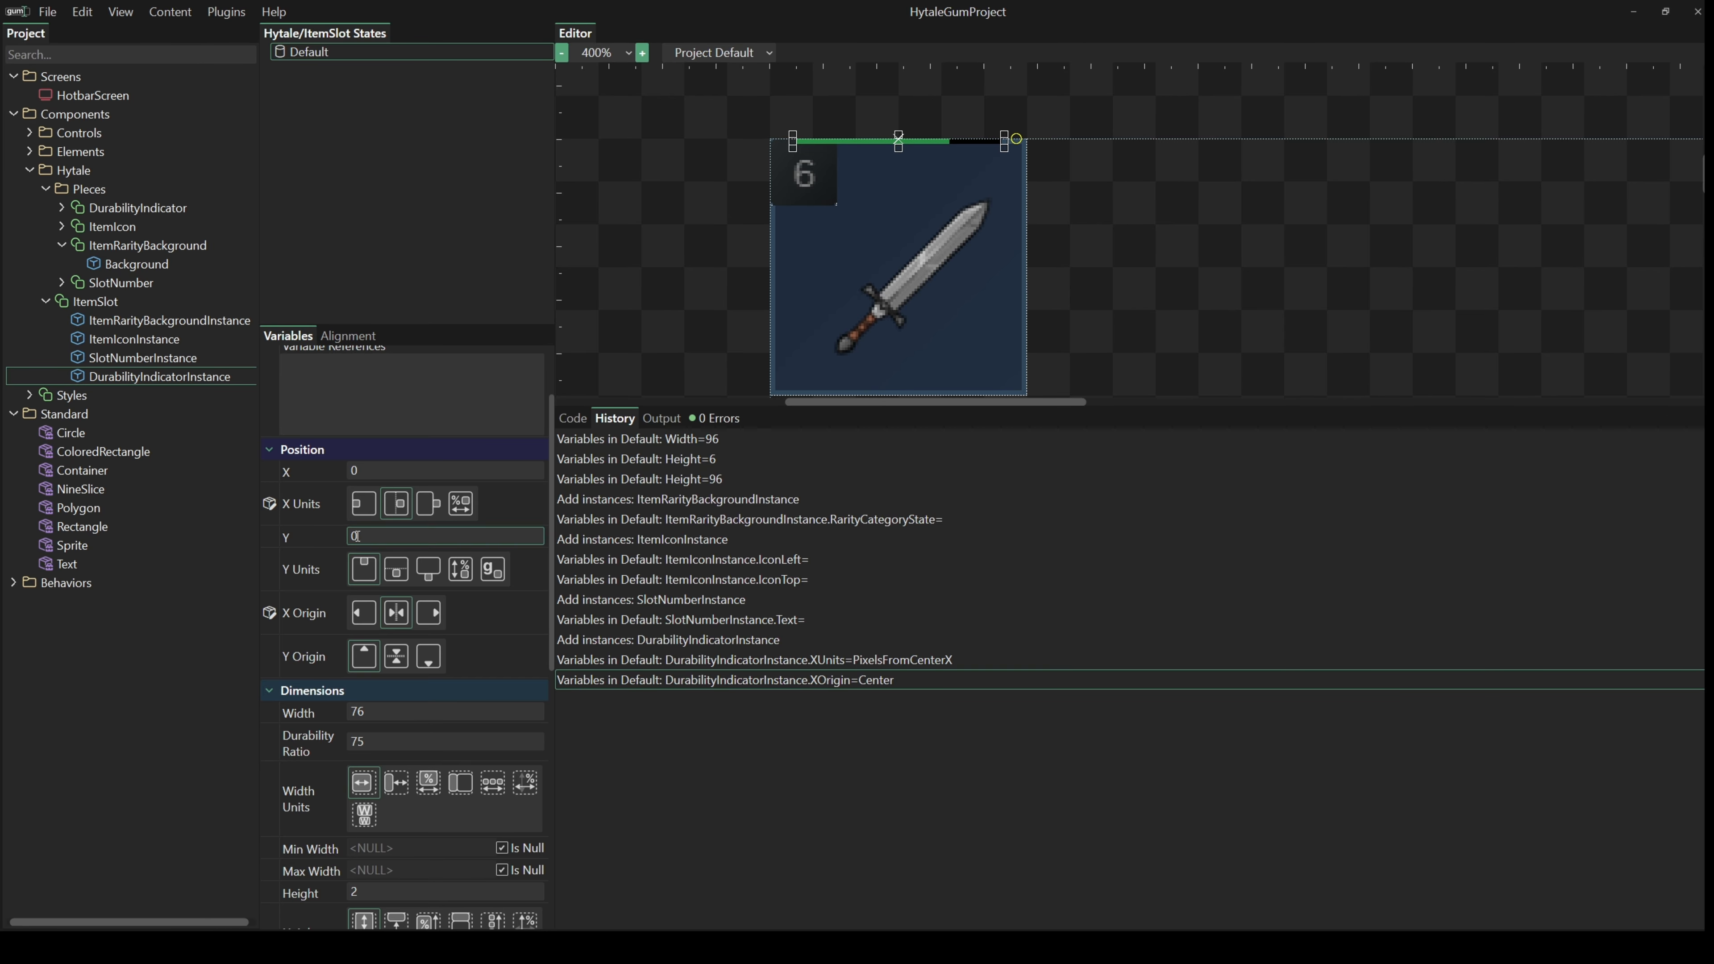
{"action": "left_click", "coordinate": [429, 571]}
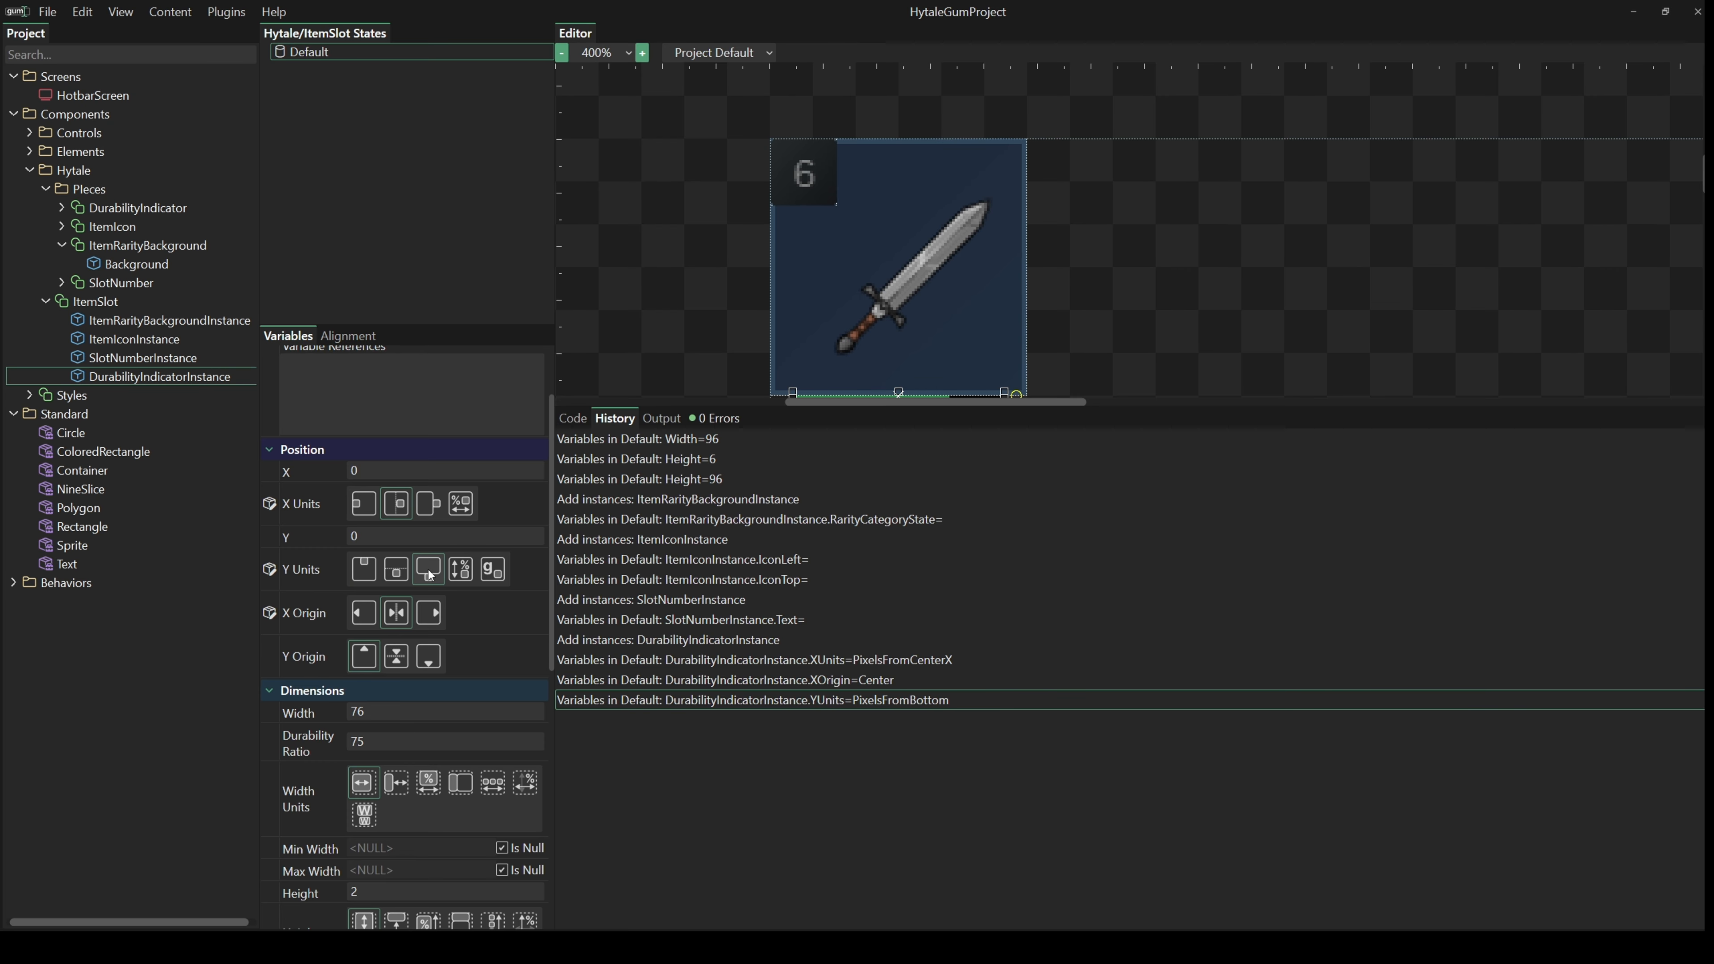
{"action": "left_click", "coordinate": [430, 657]}
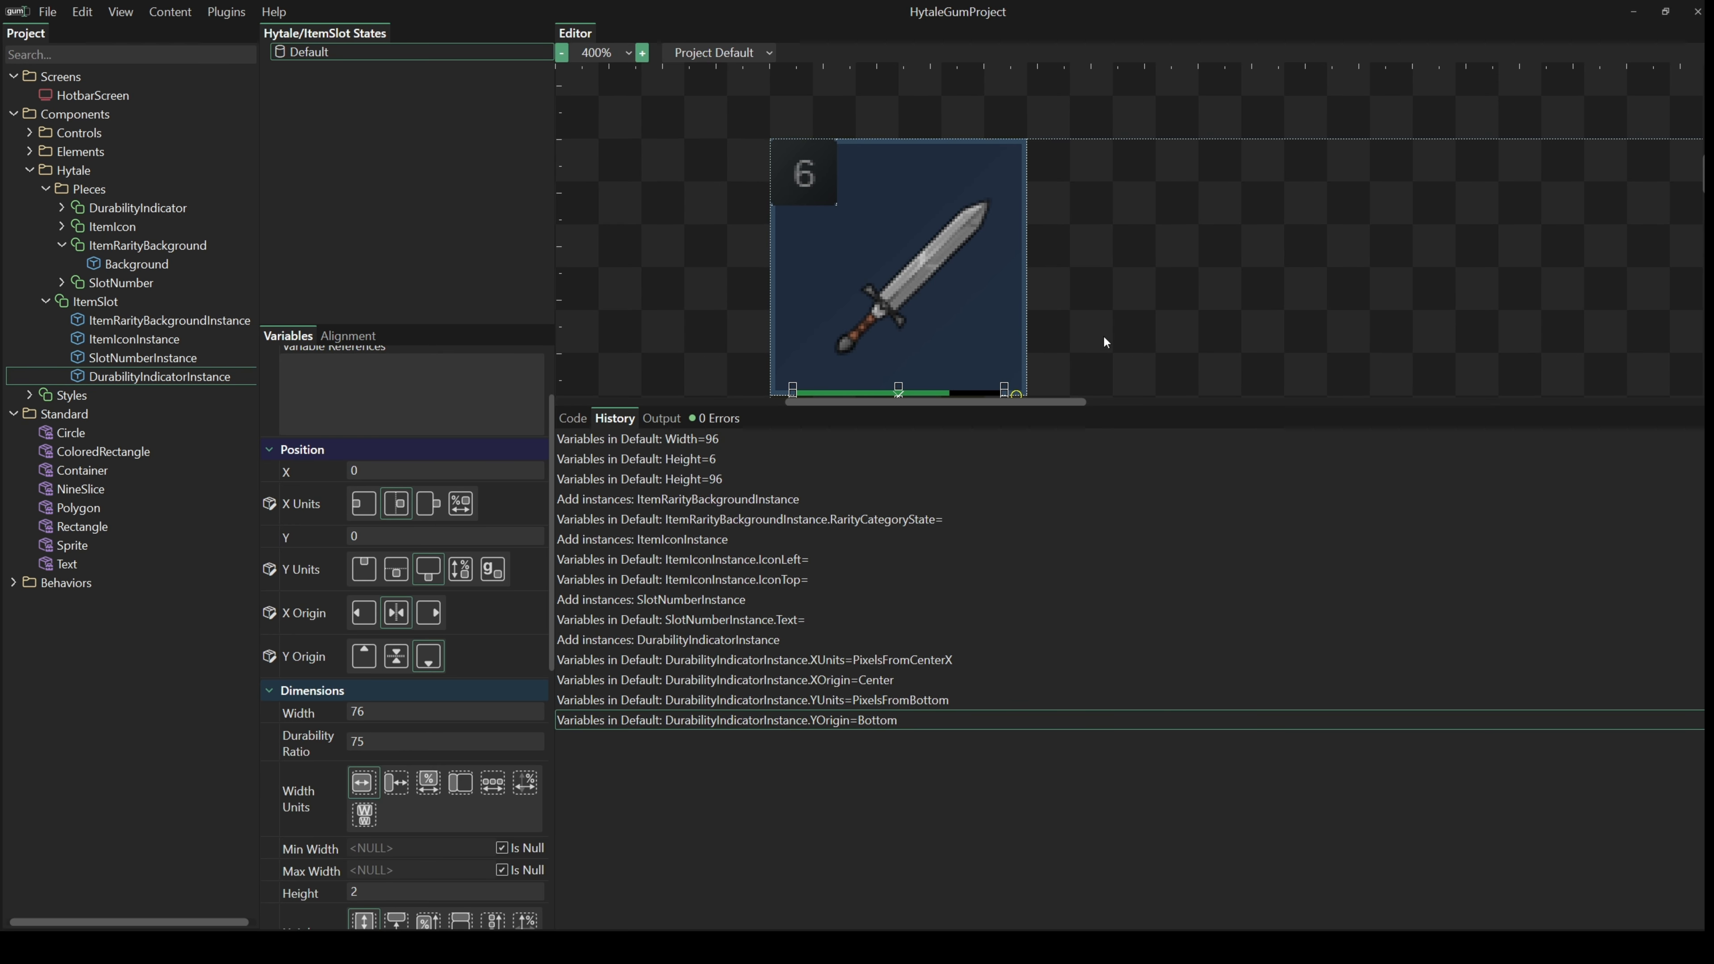
- Set the durability indicator instance's Y position to -5
{"action": "left_click_drag", "start_coordinate": [1103, 335], "coordinate": [1120, 291]}
{"action": "left_click_drag", "start_coordinate": [1064, 410], "coordinate": [1064, 456]}
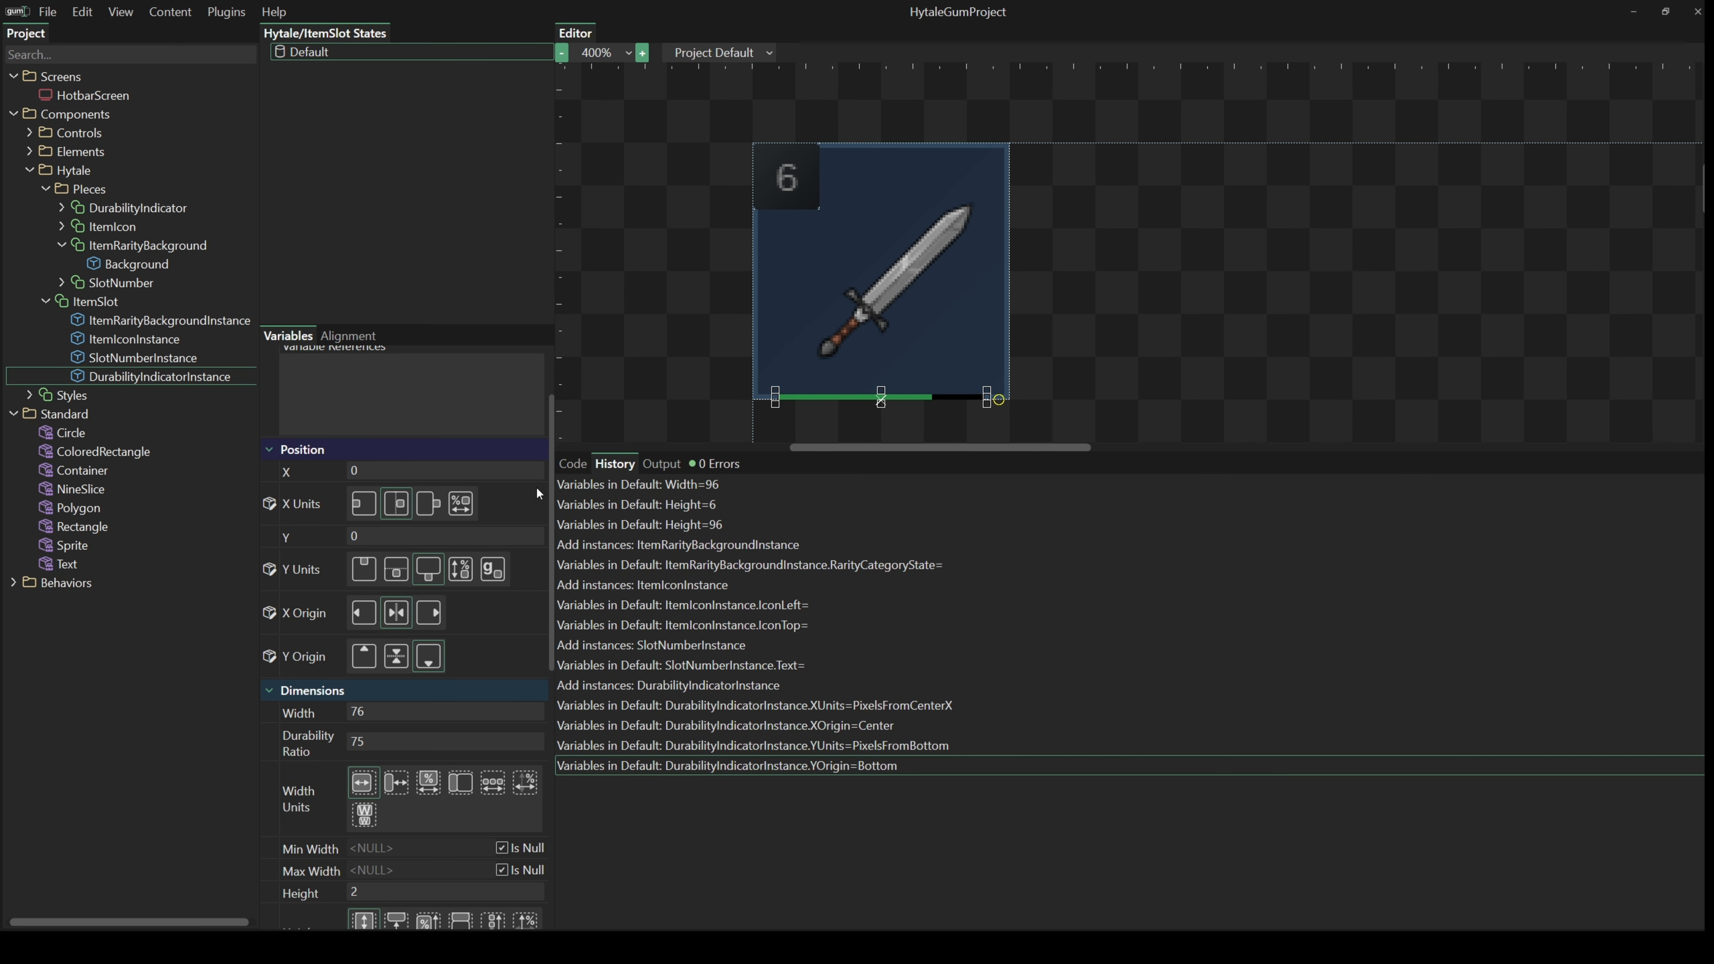
{"action": "left_click", "coordinate": [299, 531]}
{"action": "type", "text": "-"}
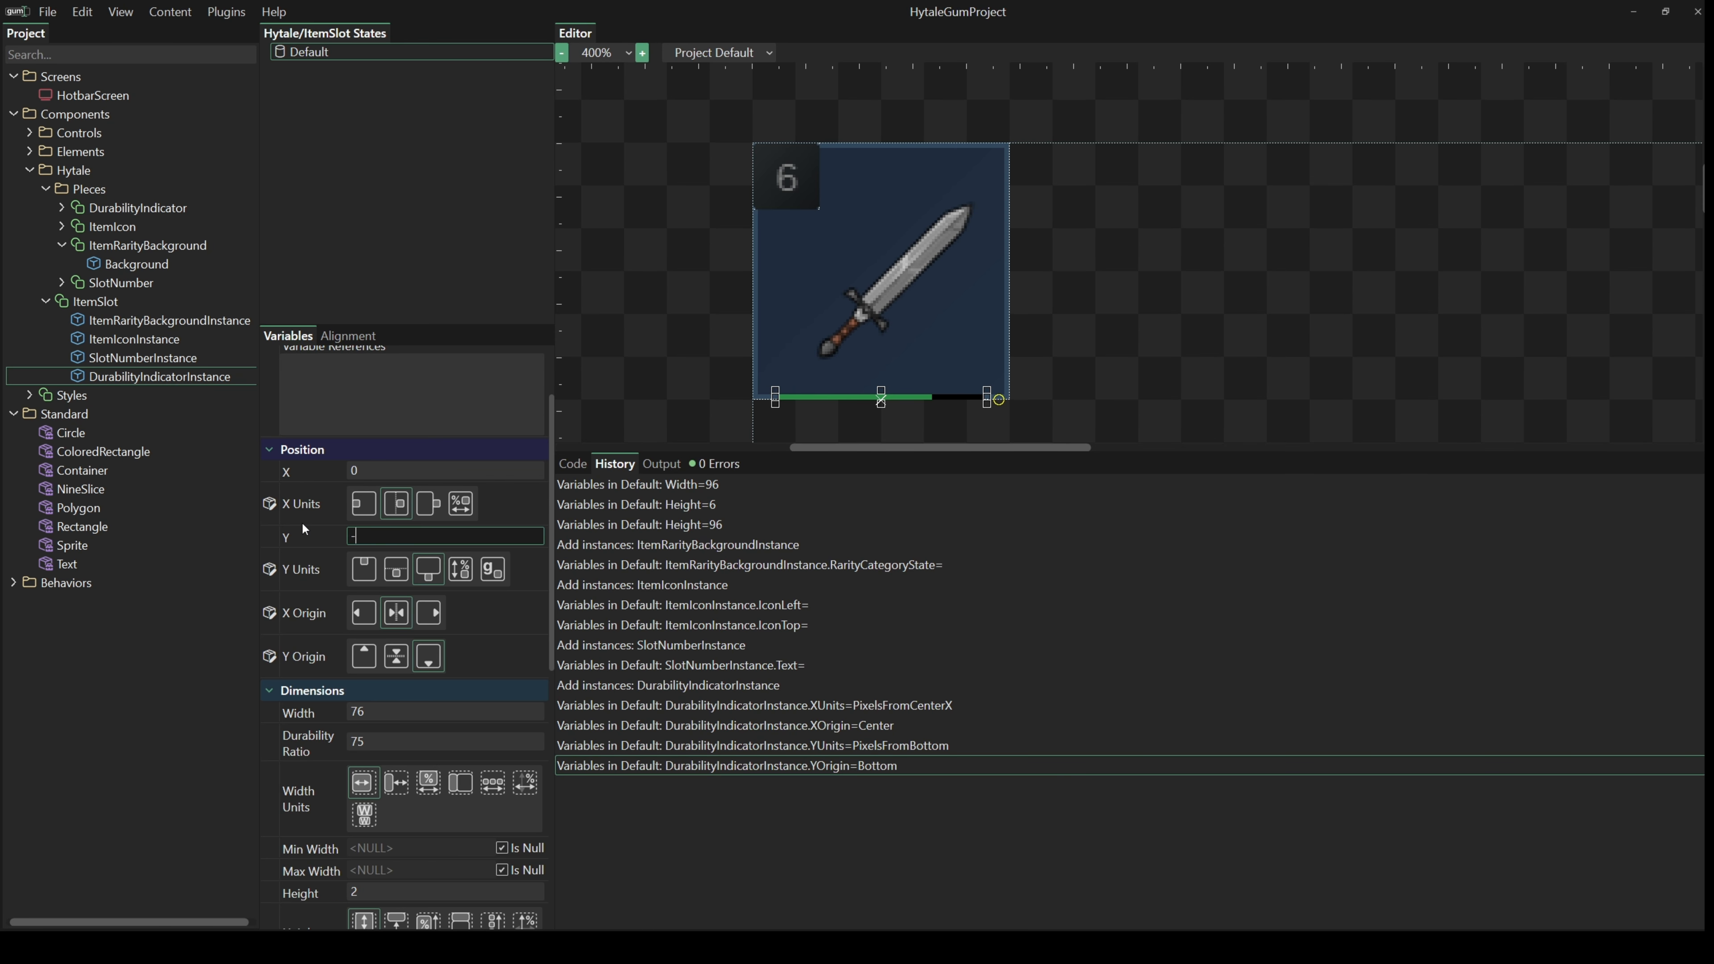
{"action": "type", "text": "5"}
{"action": "left_click", "coordinate": [1080, 361]}
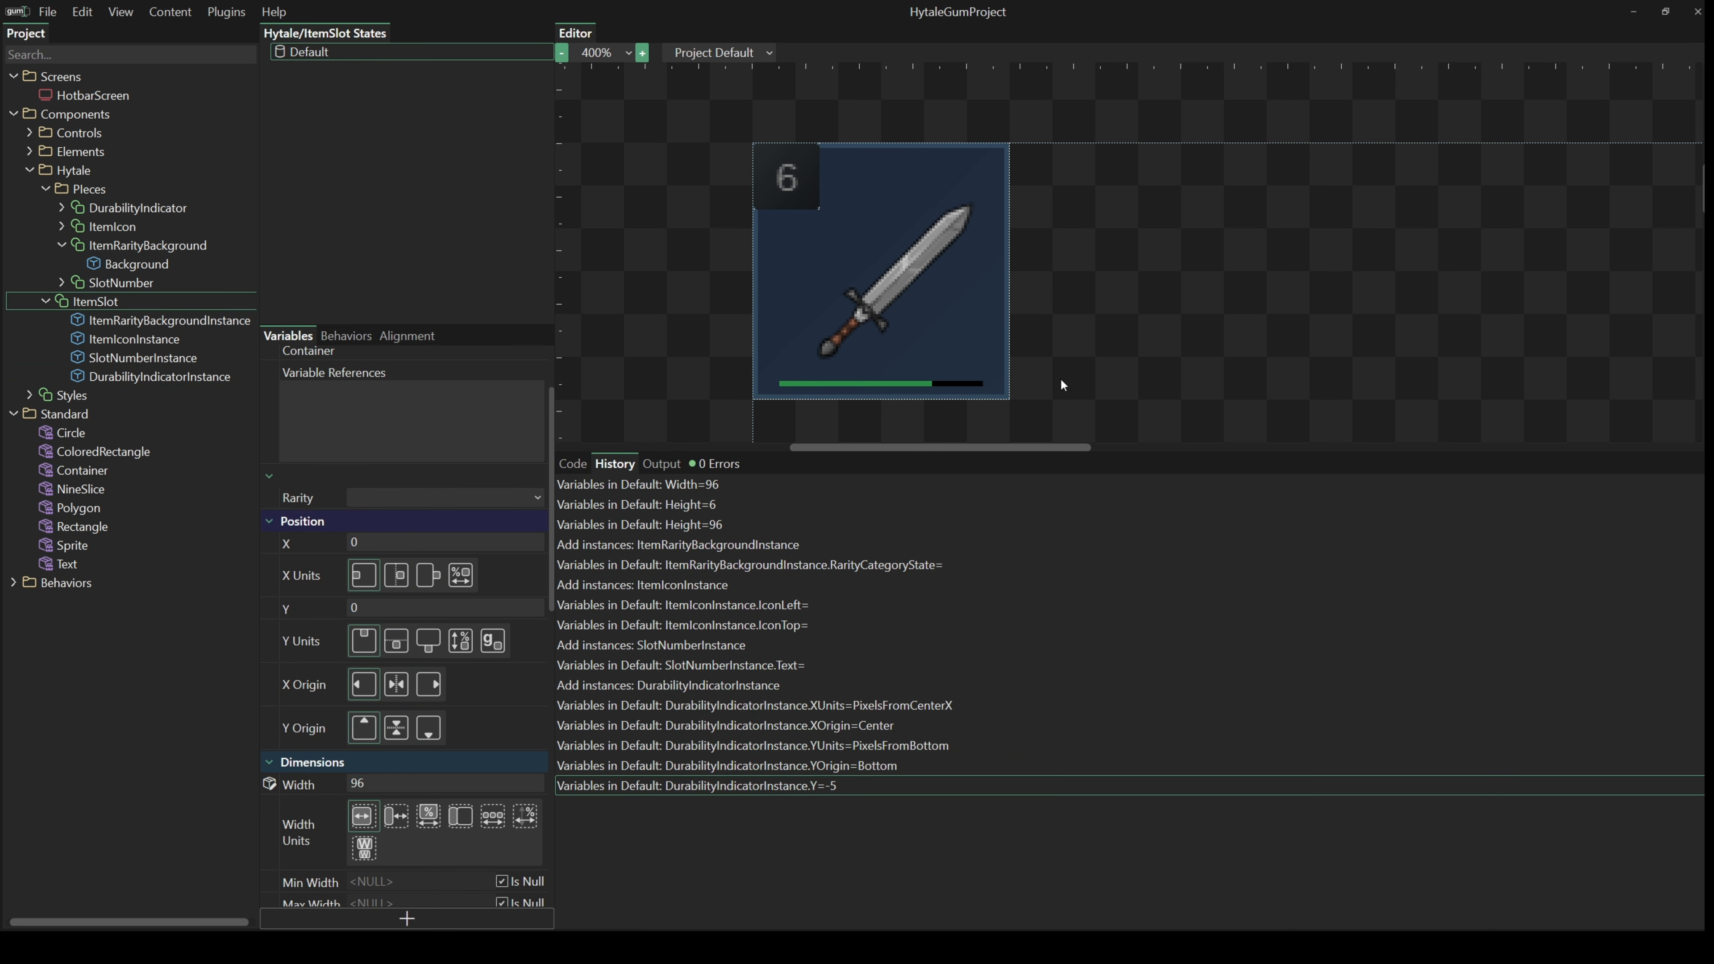
- Expose the durability indicator instance's Durability Ratio variable under the name DurabilityRatio
{"action": "left_click", "coordinate": [884, 385]}
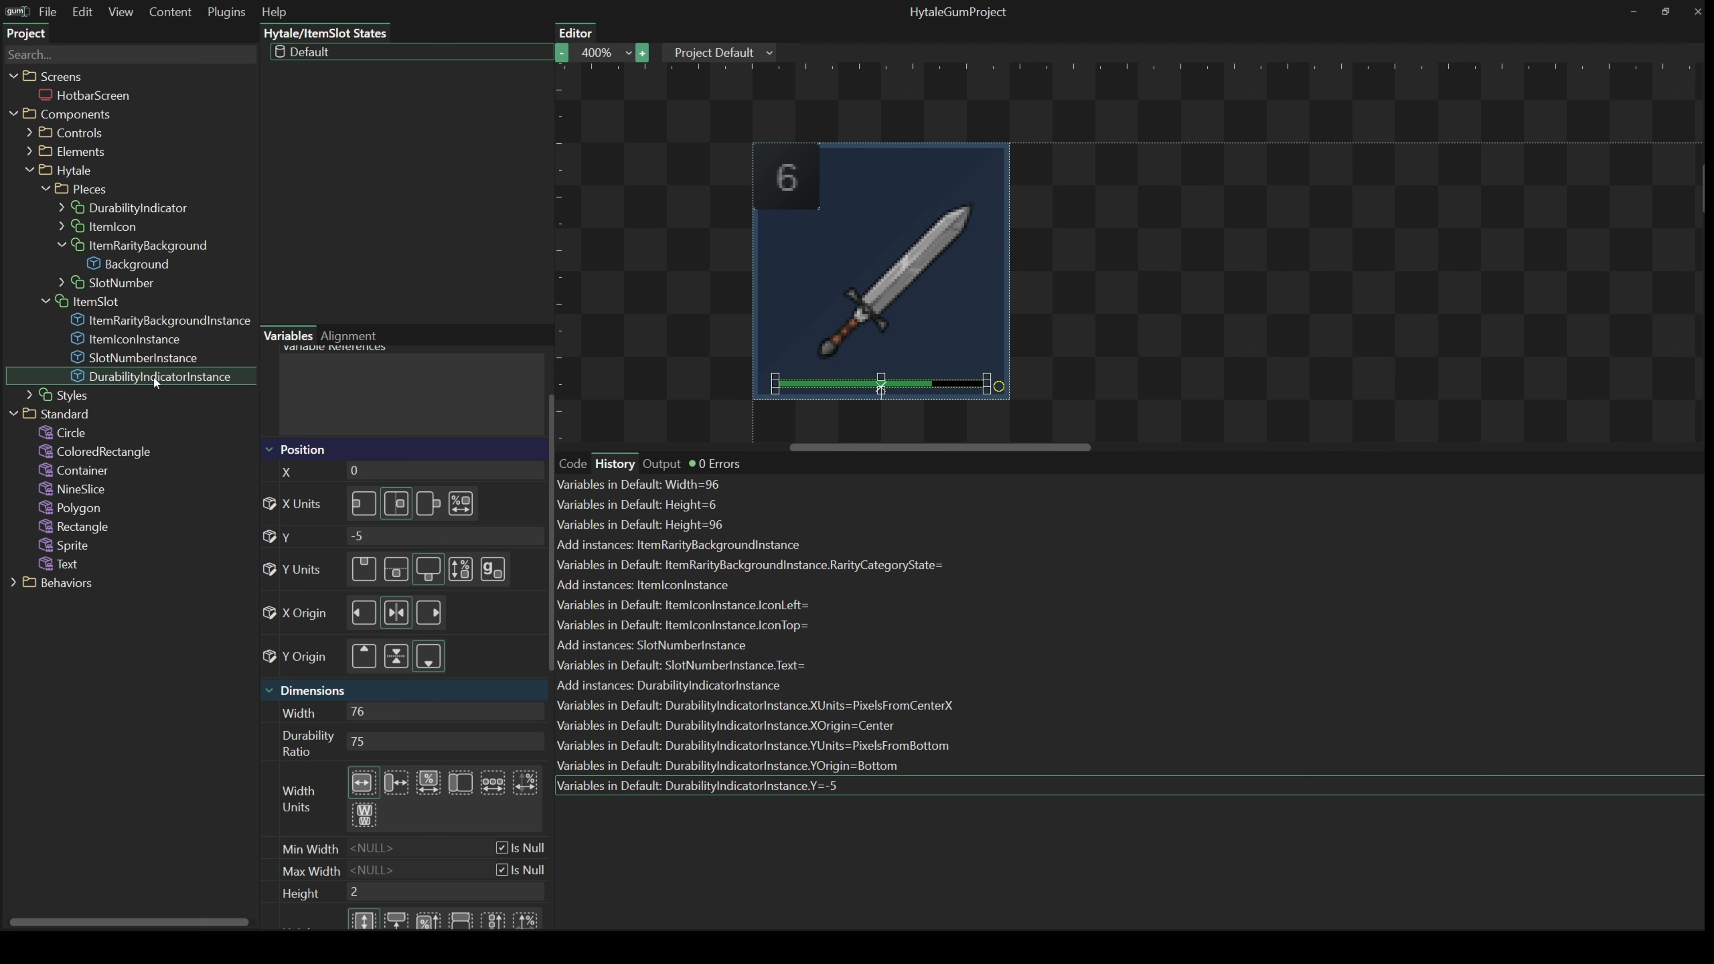
{"action": "scroll", "coordinate": [361, 659], "scroll_direction": "down", "scroll_amount": 3}
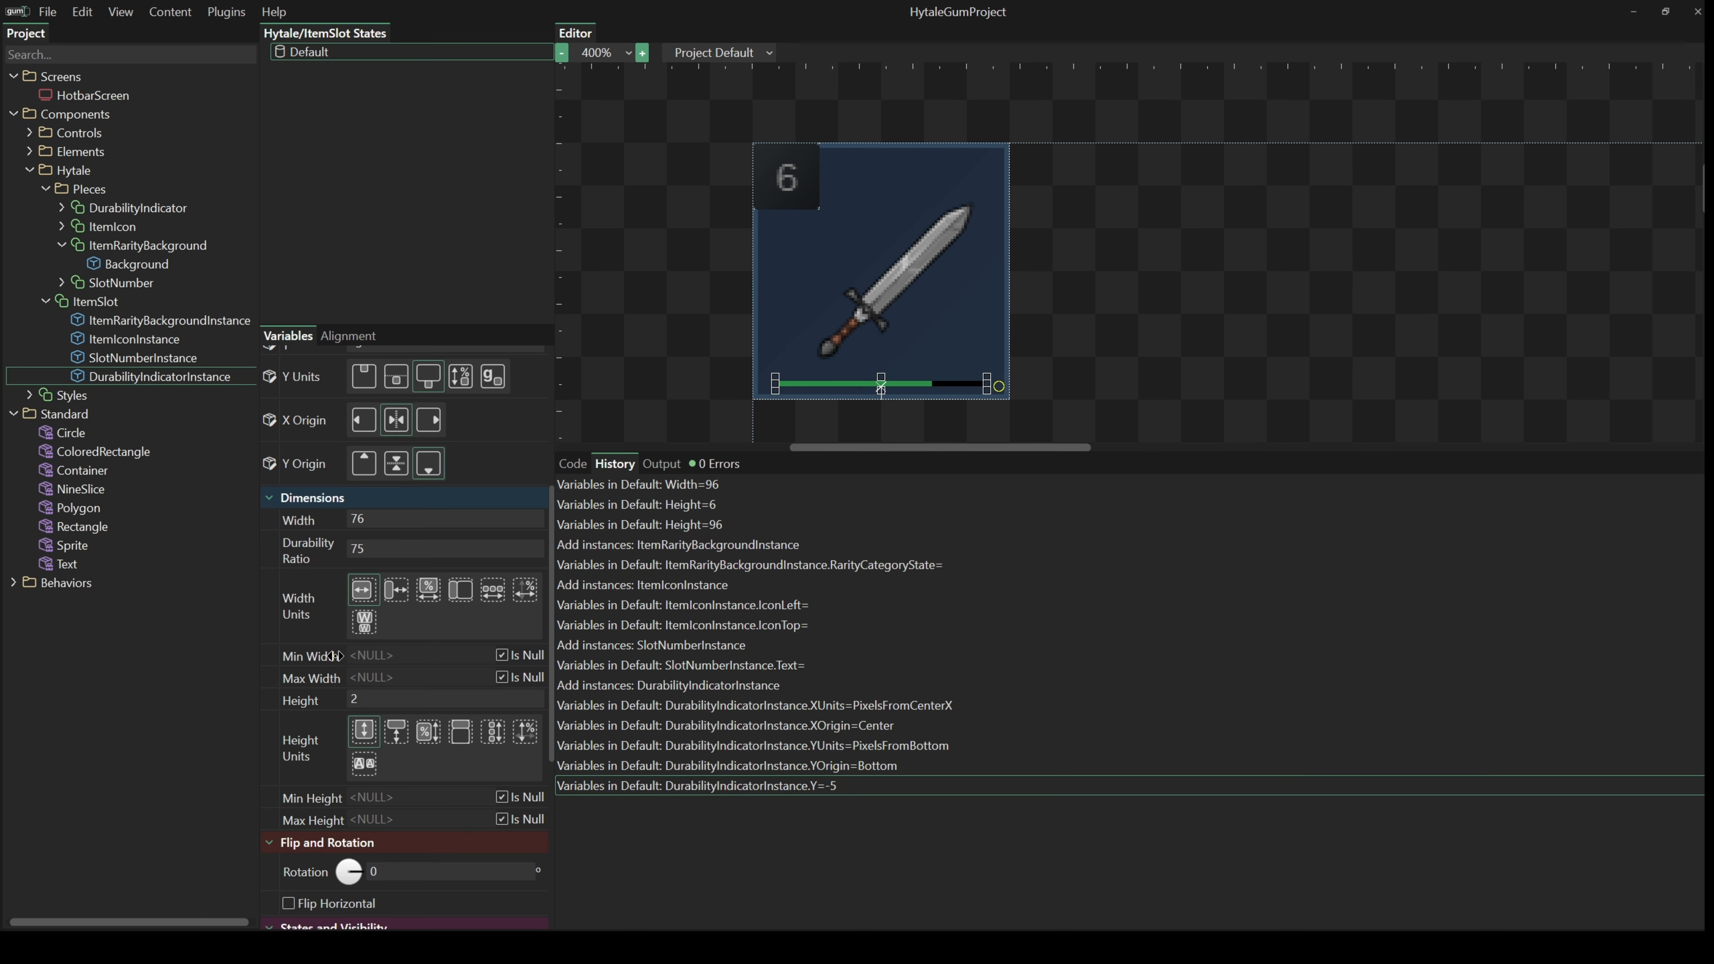
{"action": "right_click", "coordinate": [312, 560]}
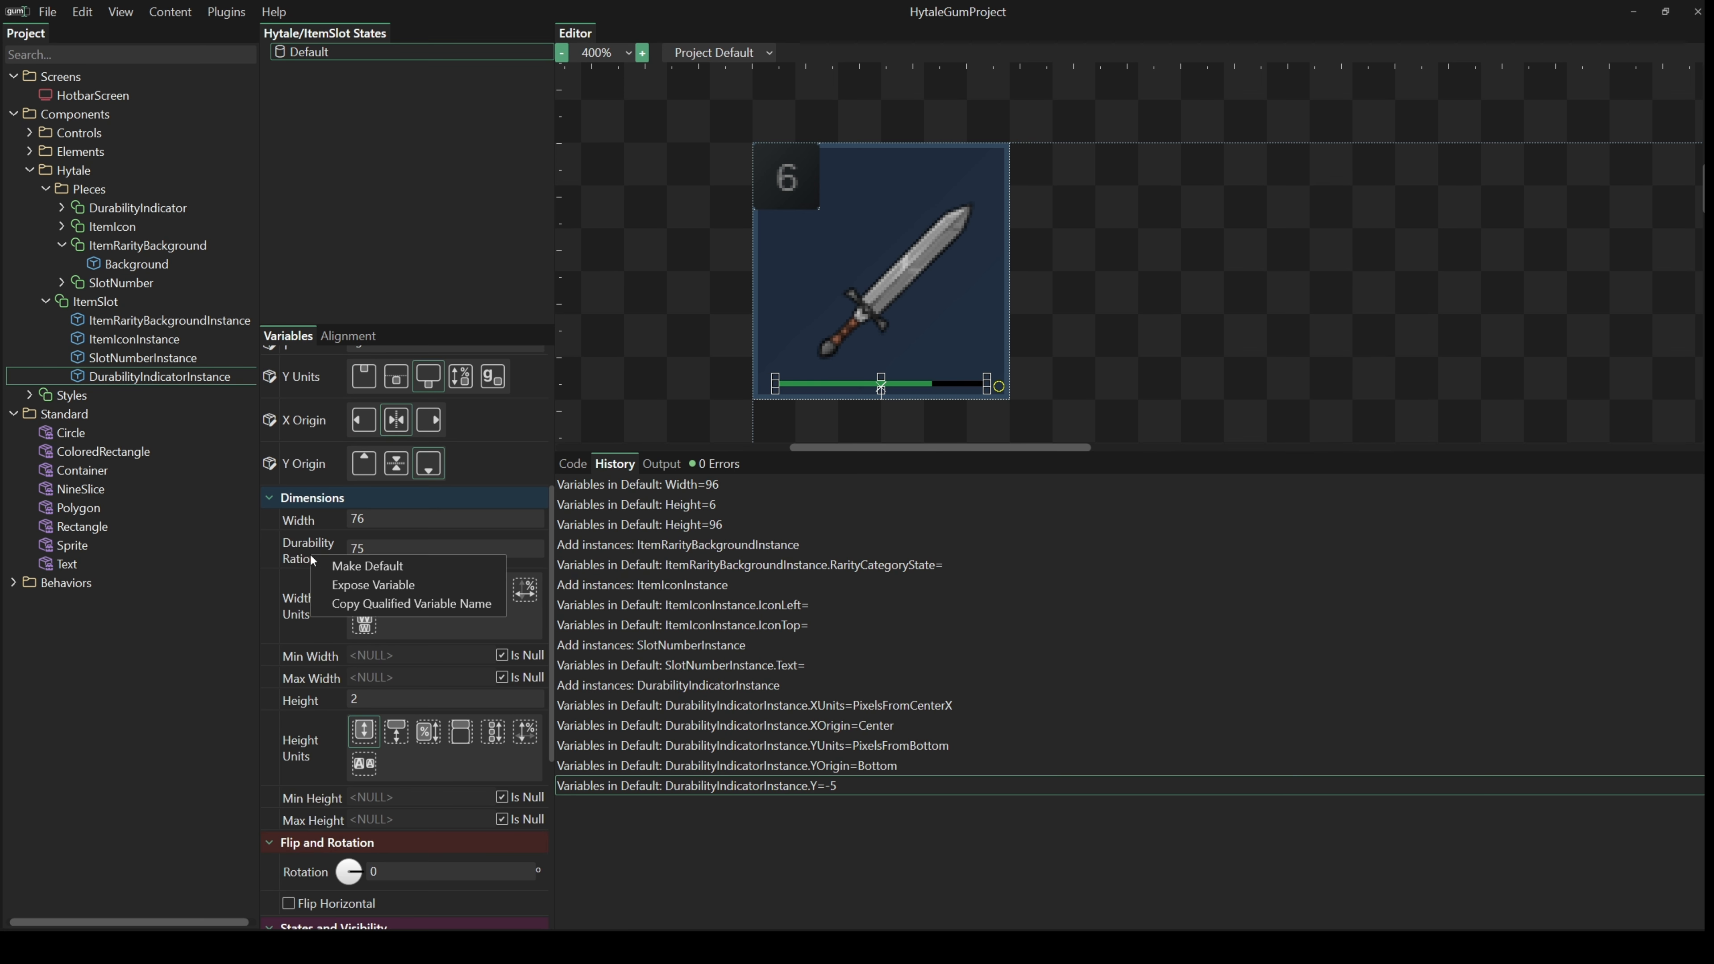
{"action": "left_click", "coordinate": [349, 586]}
{"action": "left_click_drag", "start_coordinate": [877, 469], "coordinate": [582, 468]}
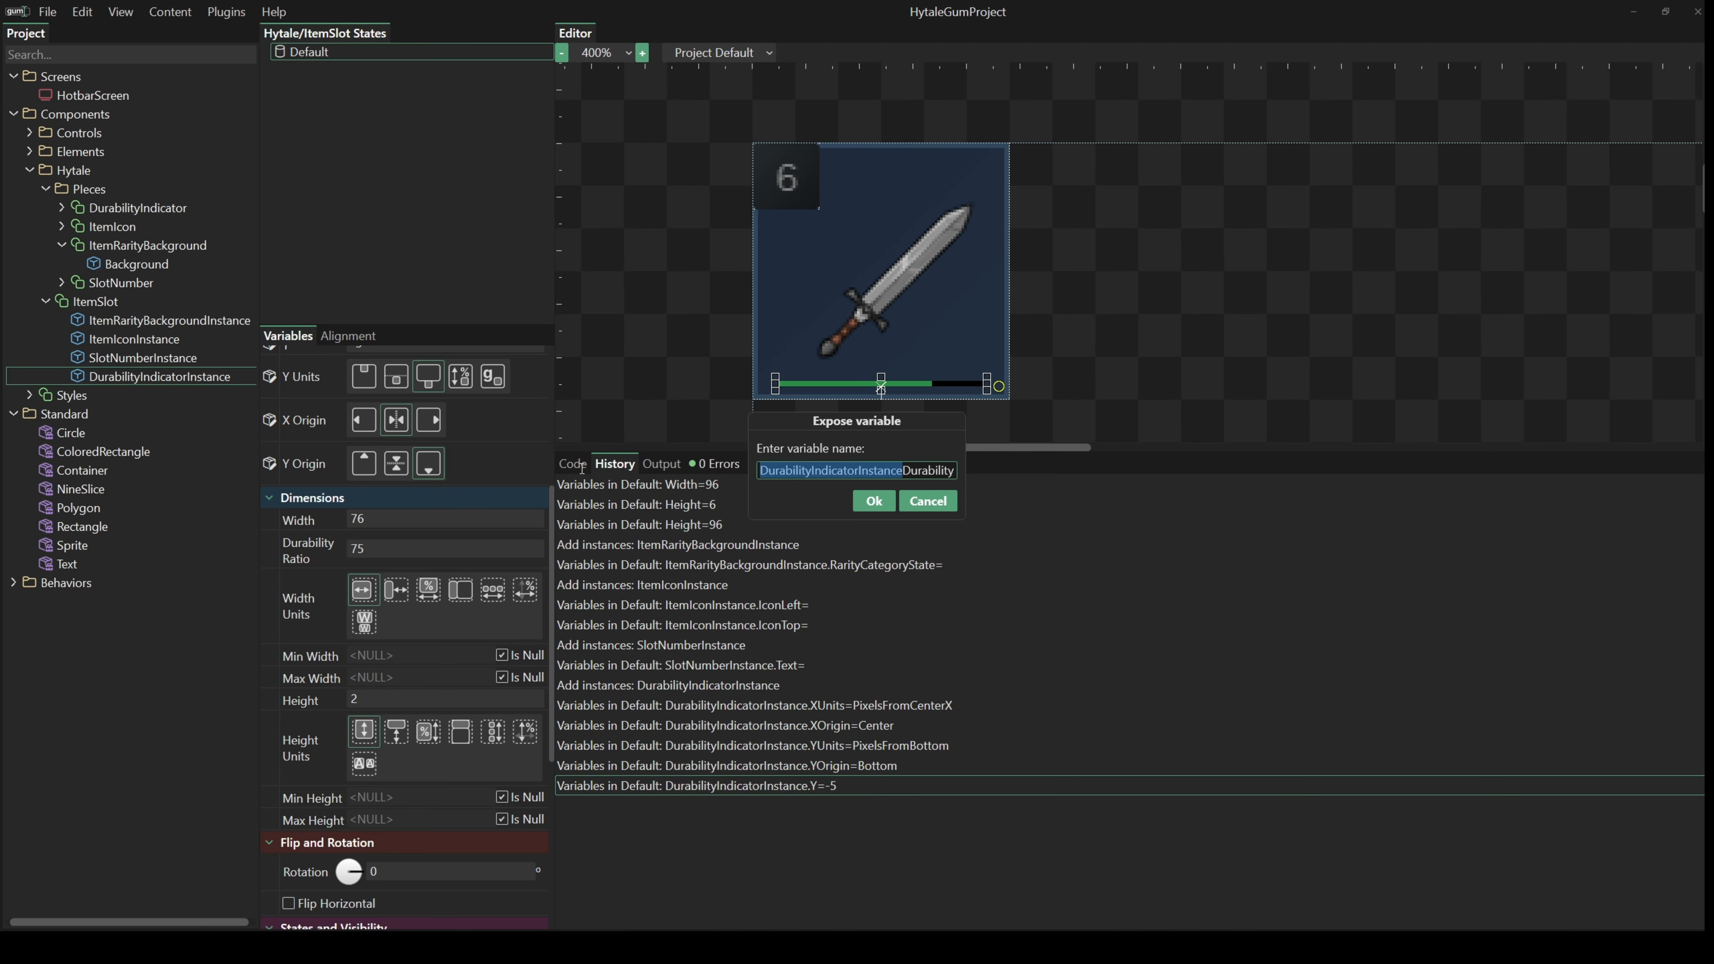
{"action": "key", "text": "BackSpace"}
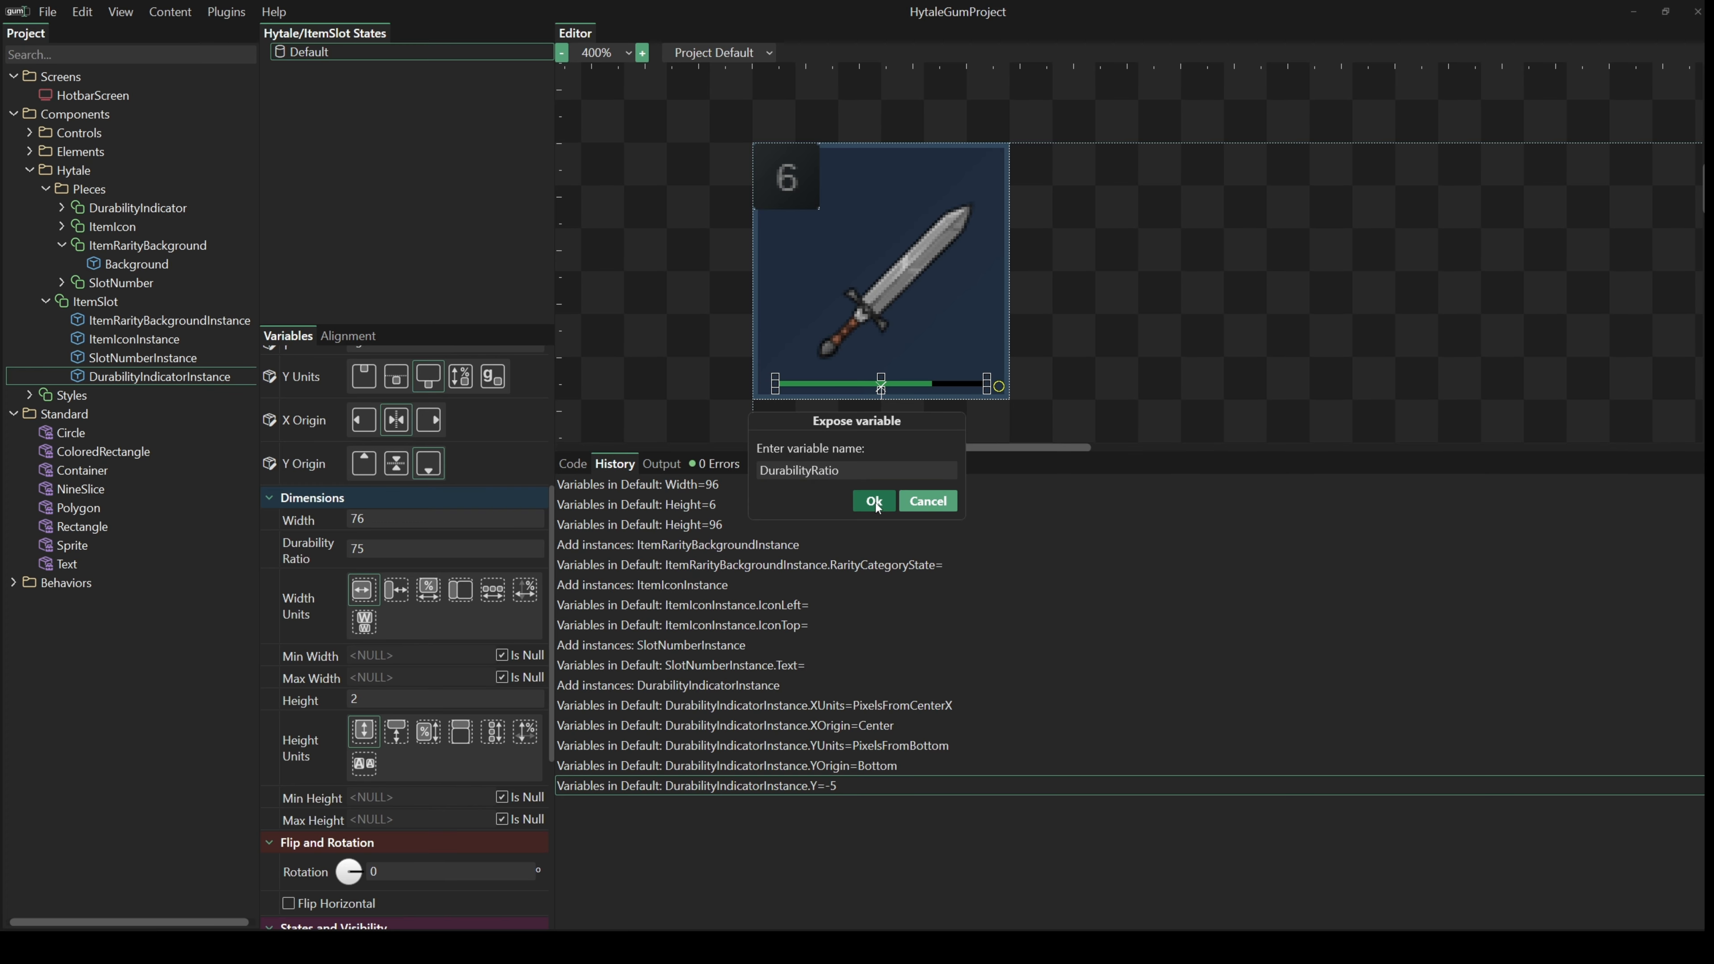
{"action": "key", "text": "Return"}
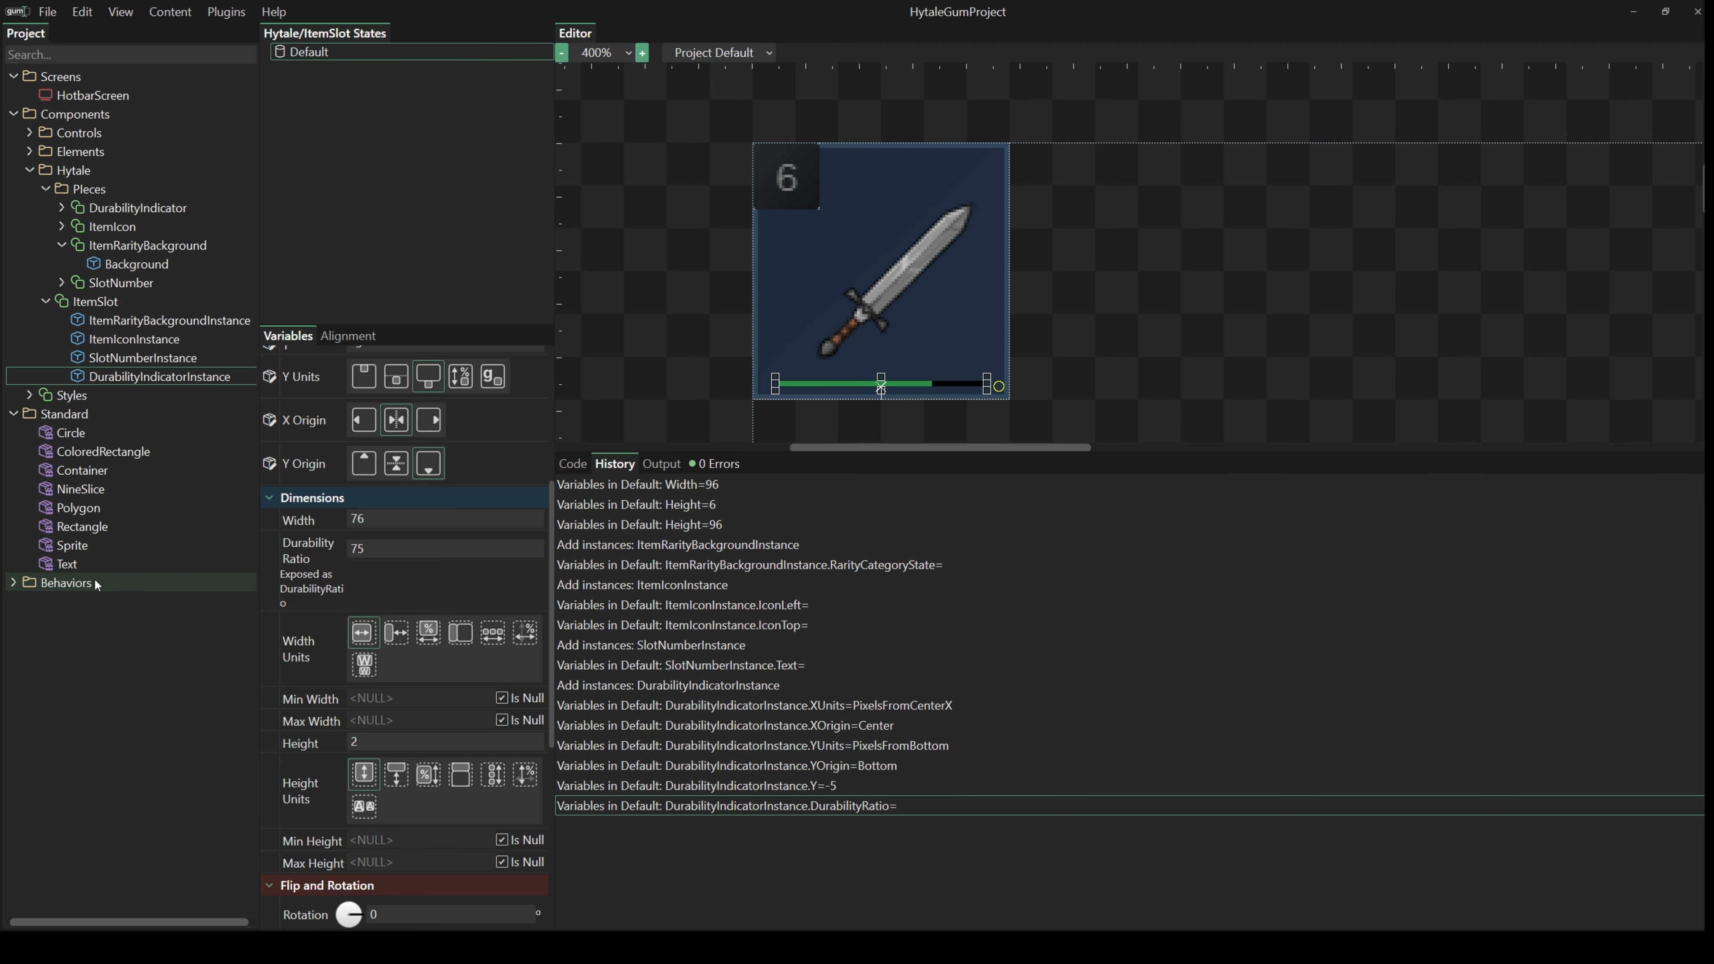
- Add a Text instance to the ItemSlot component and rename it QuantityTextInstance
{"action": "left_click", "coordinate": [70, 566]}
{"action": "left_click_drag", "start_coordinate": [70, 566], "coordinate": [118, 303]}
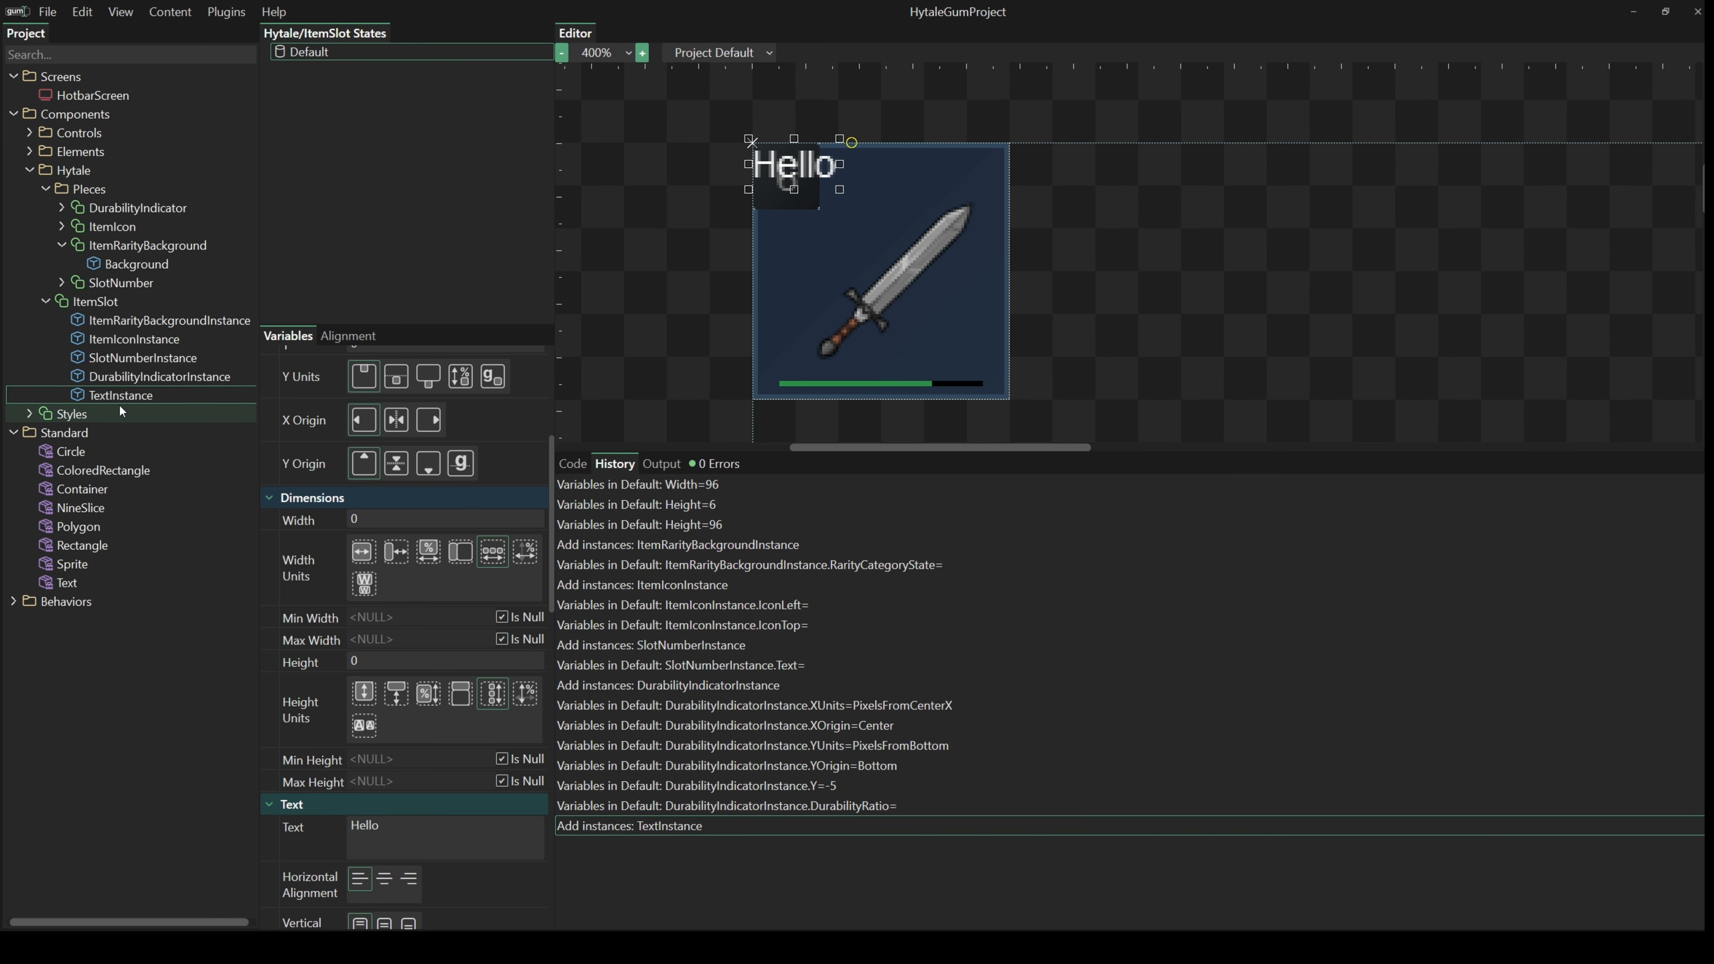
{"action": "key", "text": "F2"}
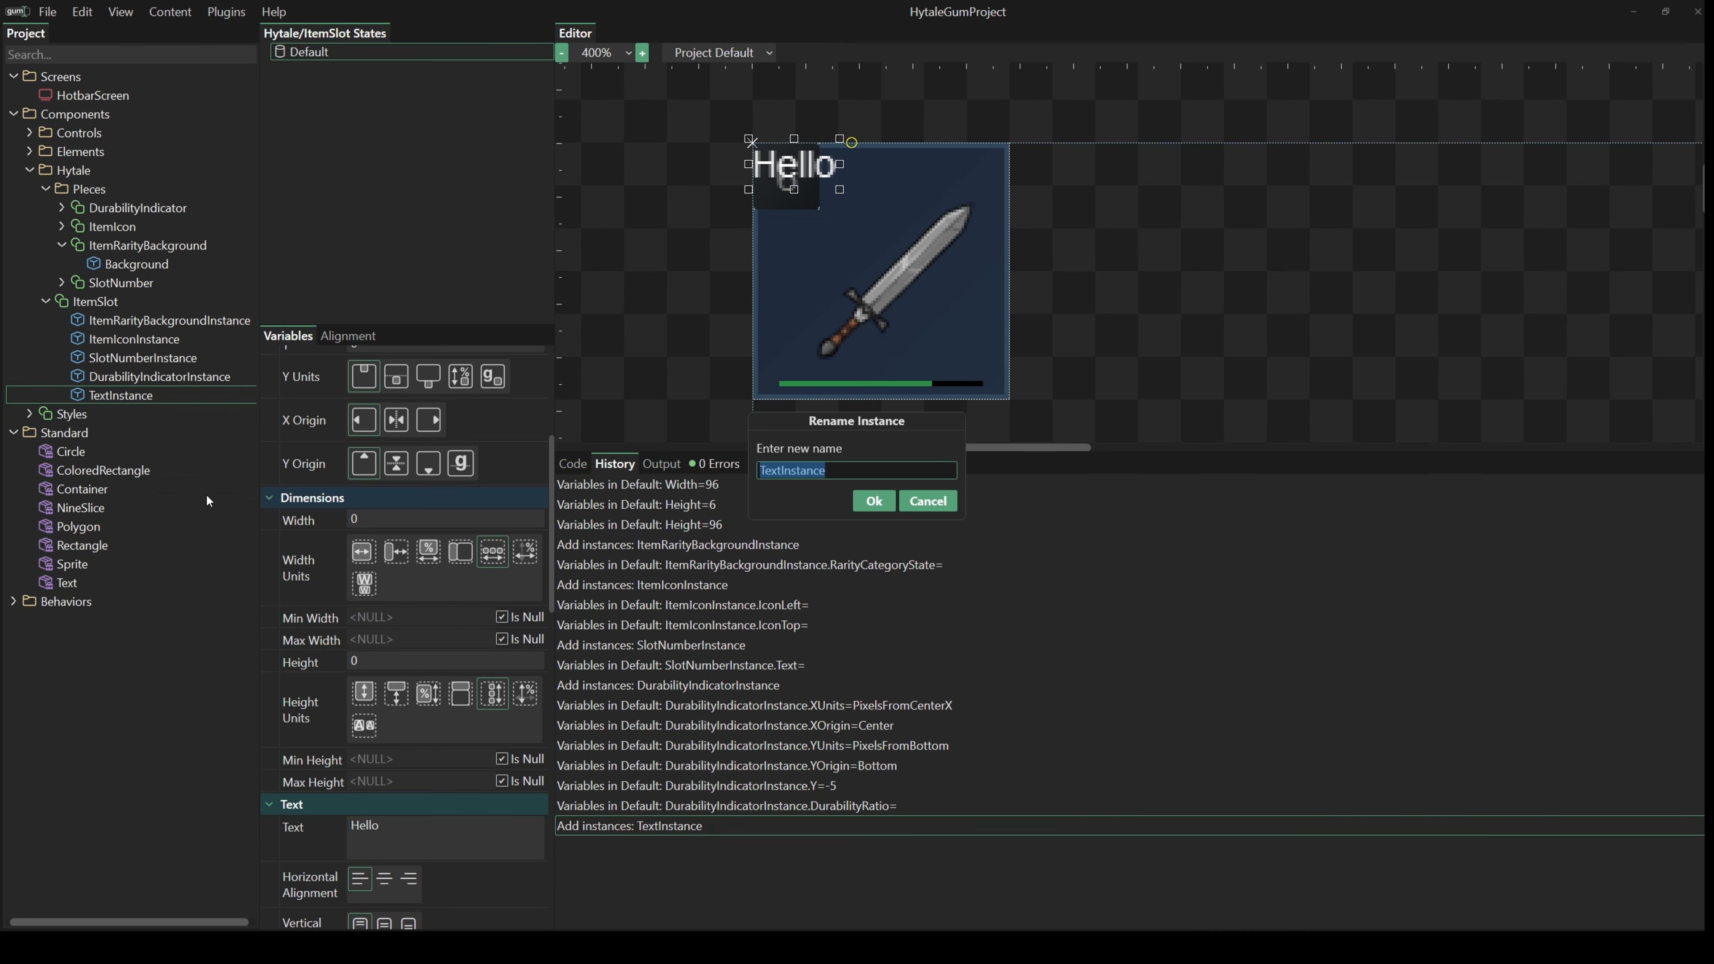
{"action": "type", "text": "QuantityTextIn"}
{"action": "key", "text": "BackSpace"}
{"action": "key", "text": "BackSpace"}
{"action": "type", "text": "TextInstance"}
{"action": "key", "text": "Return"}
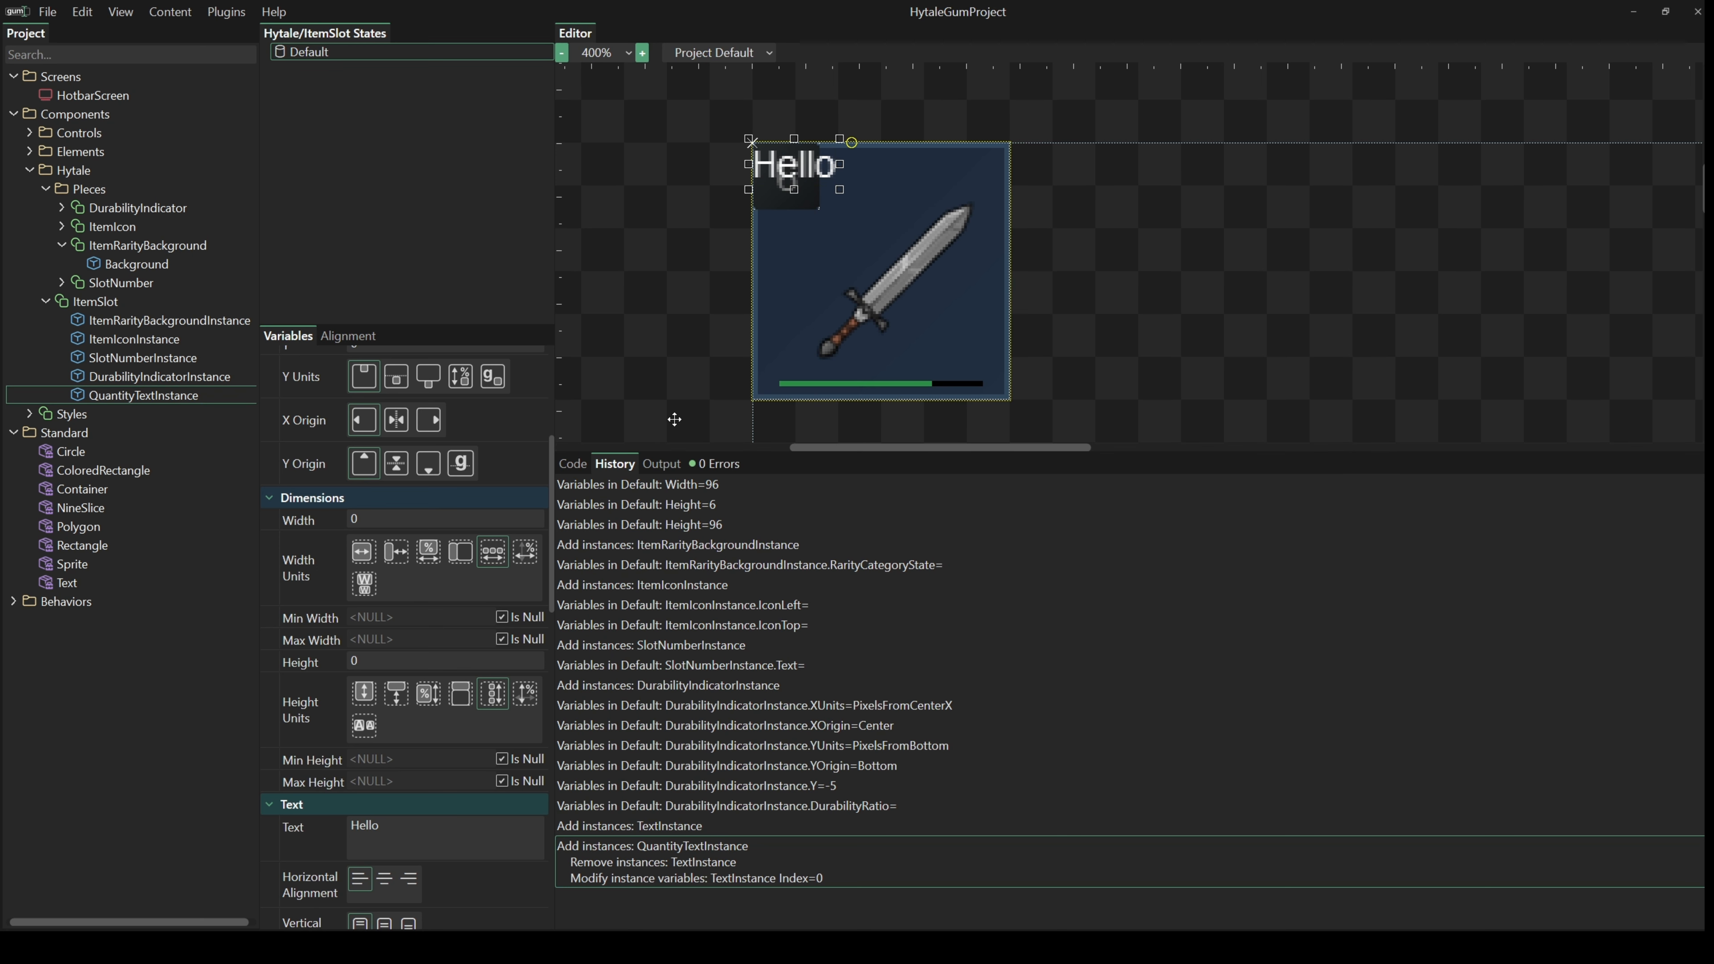
- Anchor QuantityTextInstance to the slot's lower-right corner by setting its X units and origin to right and its Y units and origin to bottom
{"action": "scroll", "coordinate": [365, 471], "scroll_direction": "up", "scroll_amount": 3}
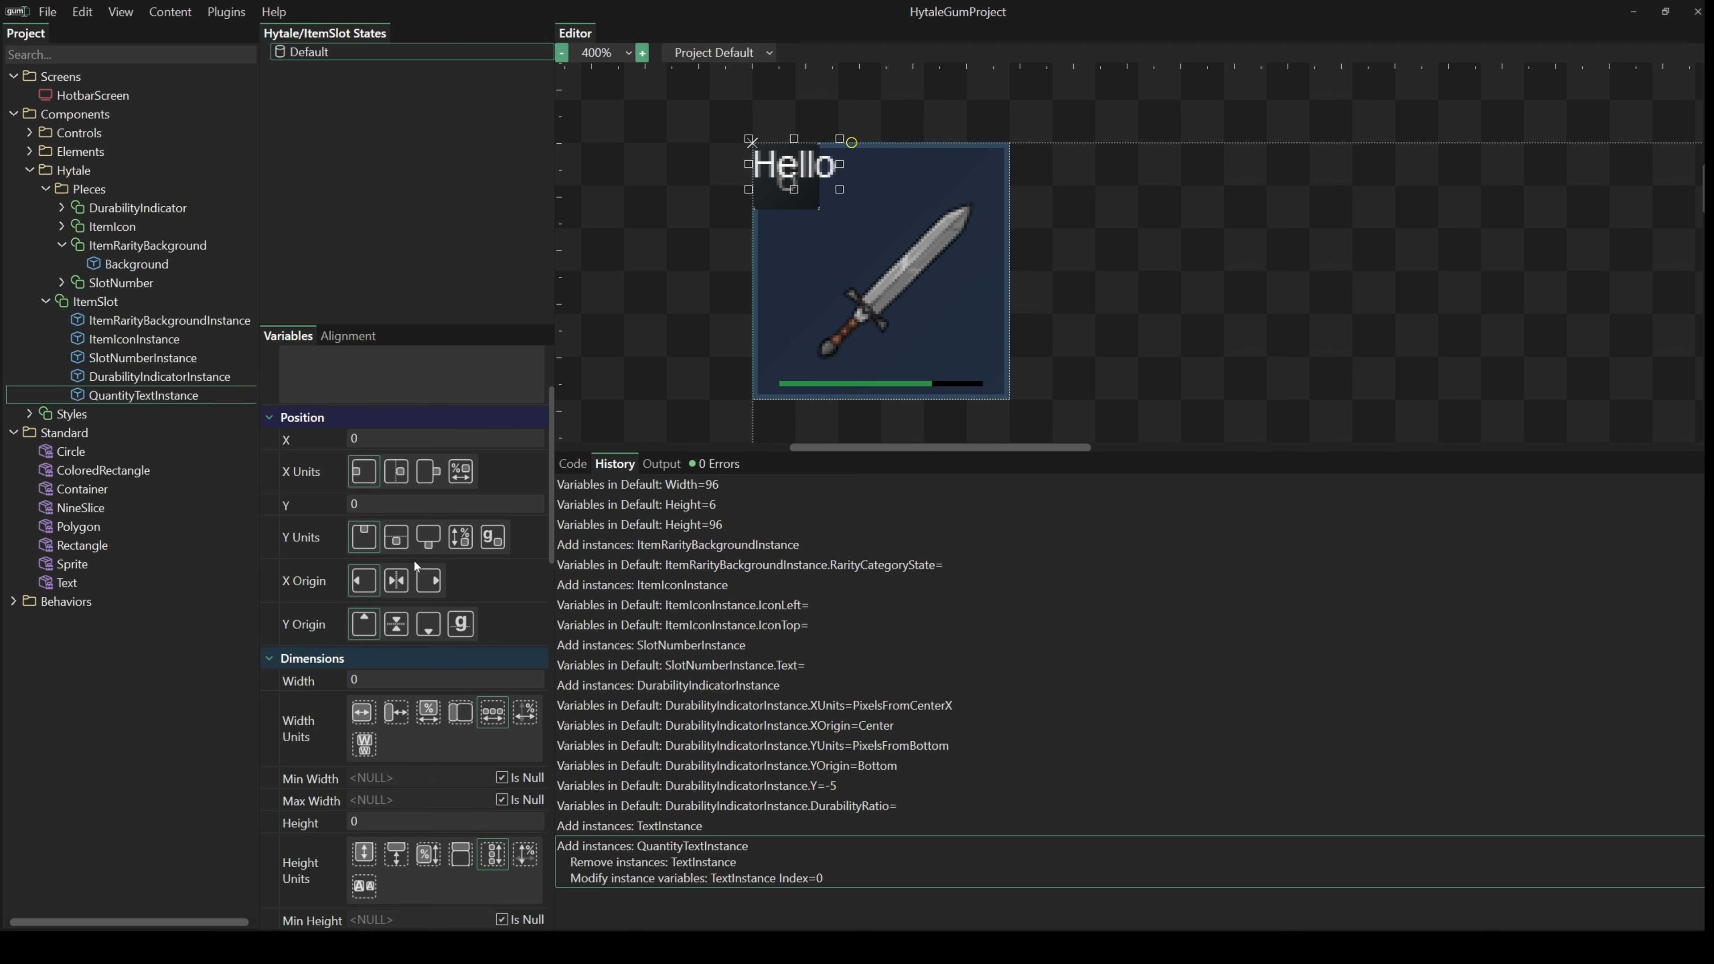
{"action": "left_click", "coordinate": [439, 476]}
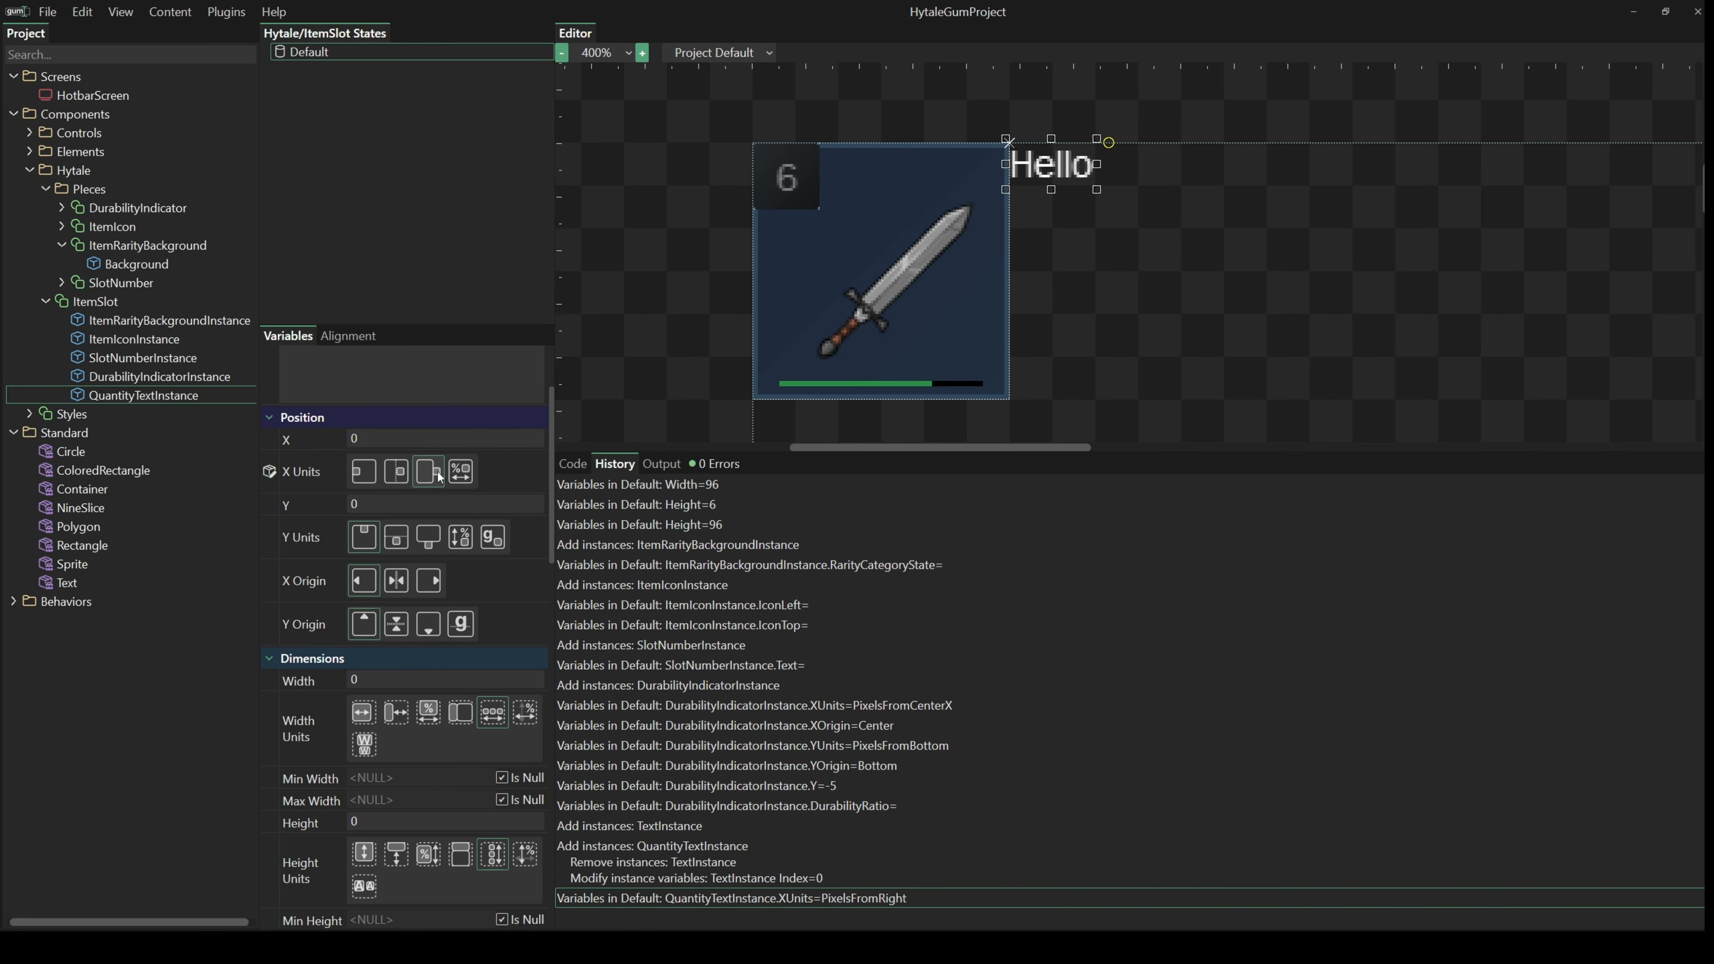
{"action": "left_click", "coordinate": [434, 582]}
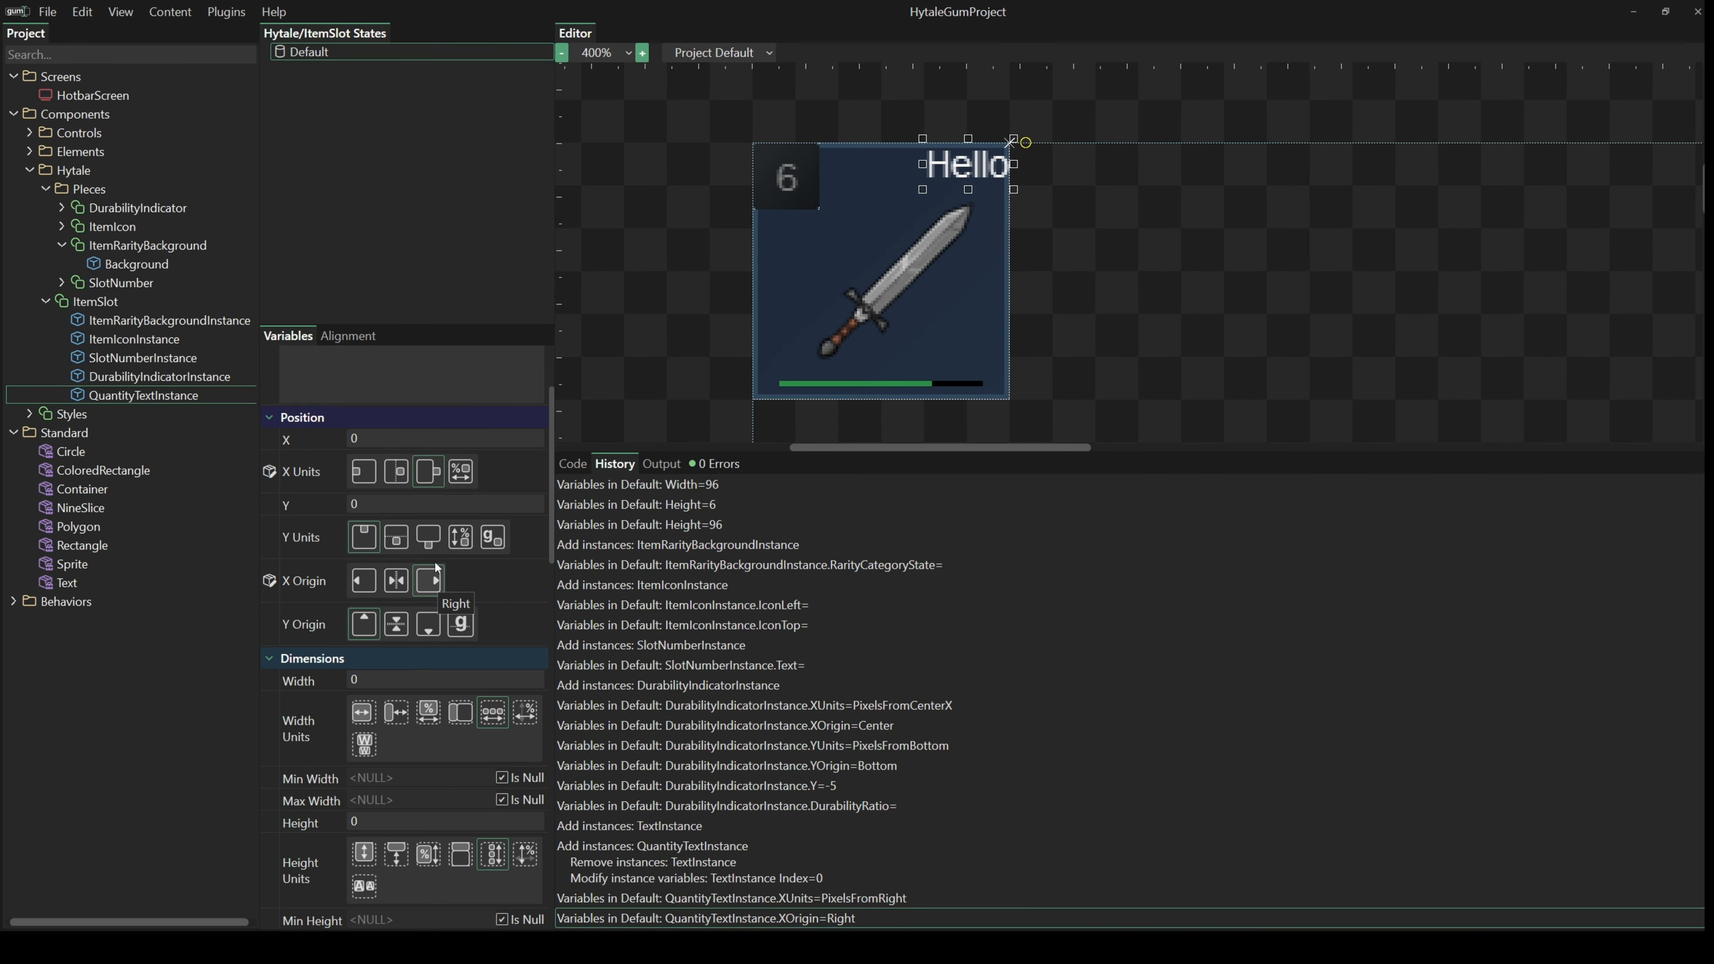
{"action": "left_click", "coordinate": [425, 542]}
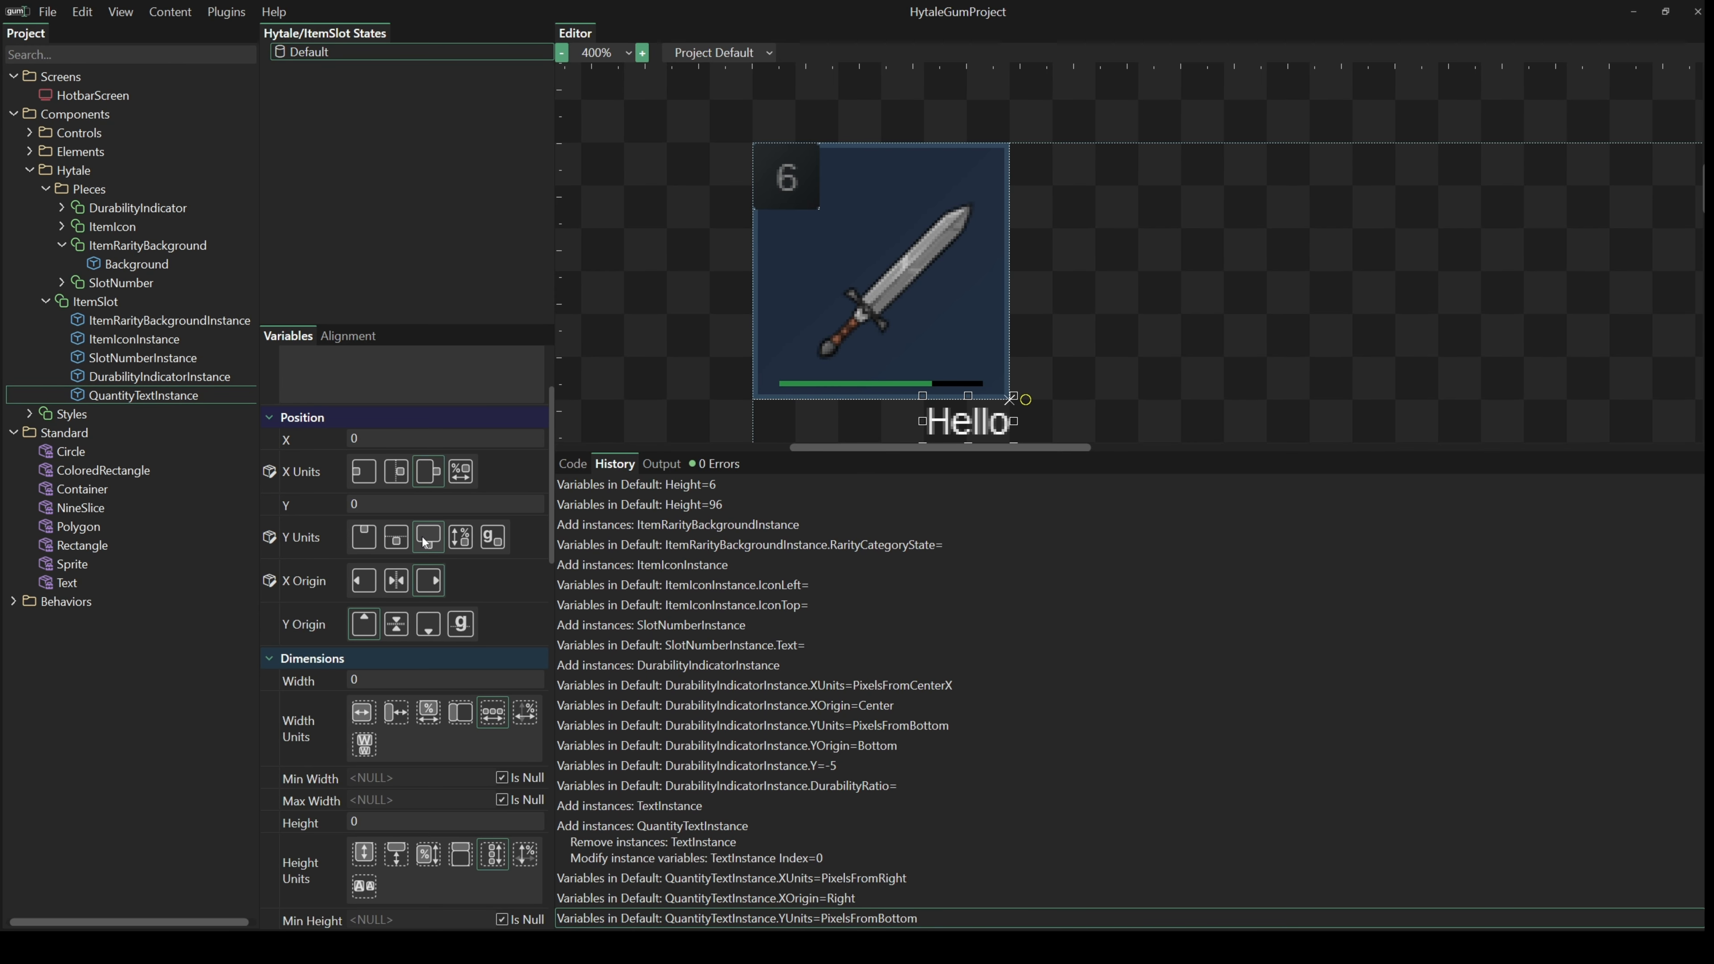
{"action": "left_click", "coordinate": [430, 626]}
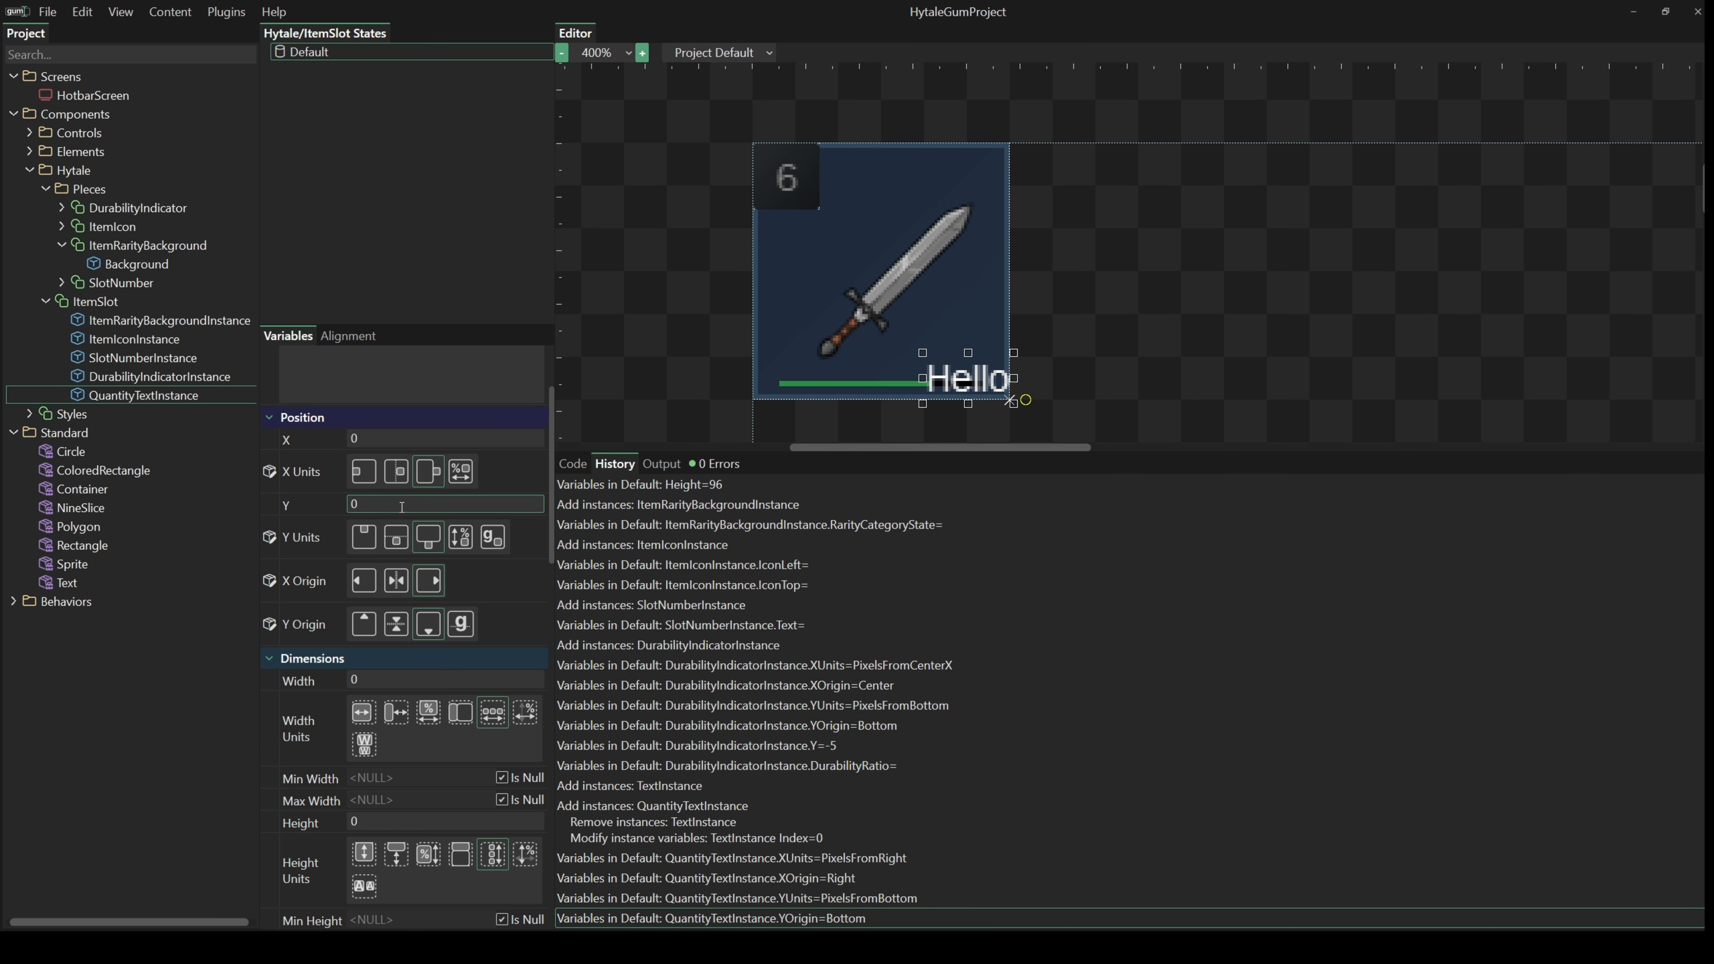
- Set QuantityTextInstance's X and Y positions both to -5
{"action": "left_click", "coordinate": [378, 504]}
{"action": "type", "text": "-"}
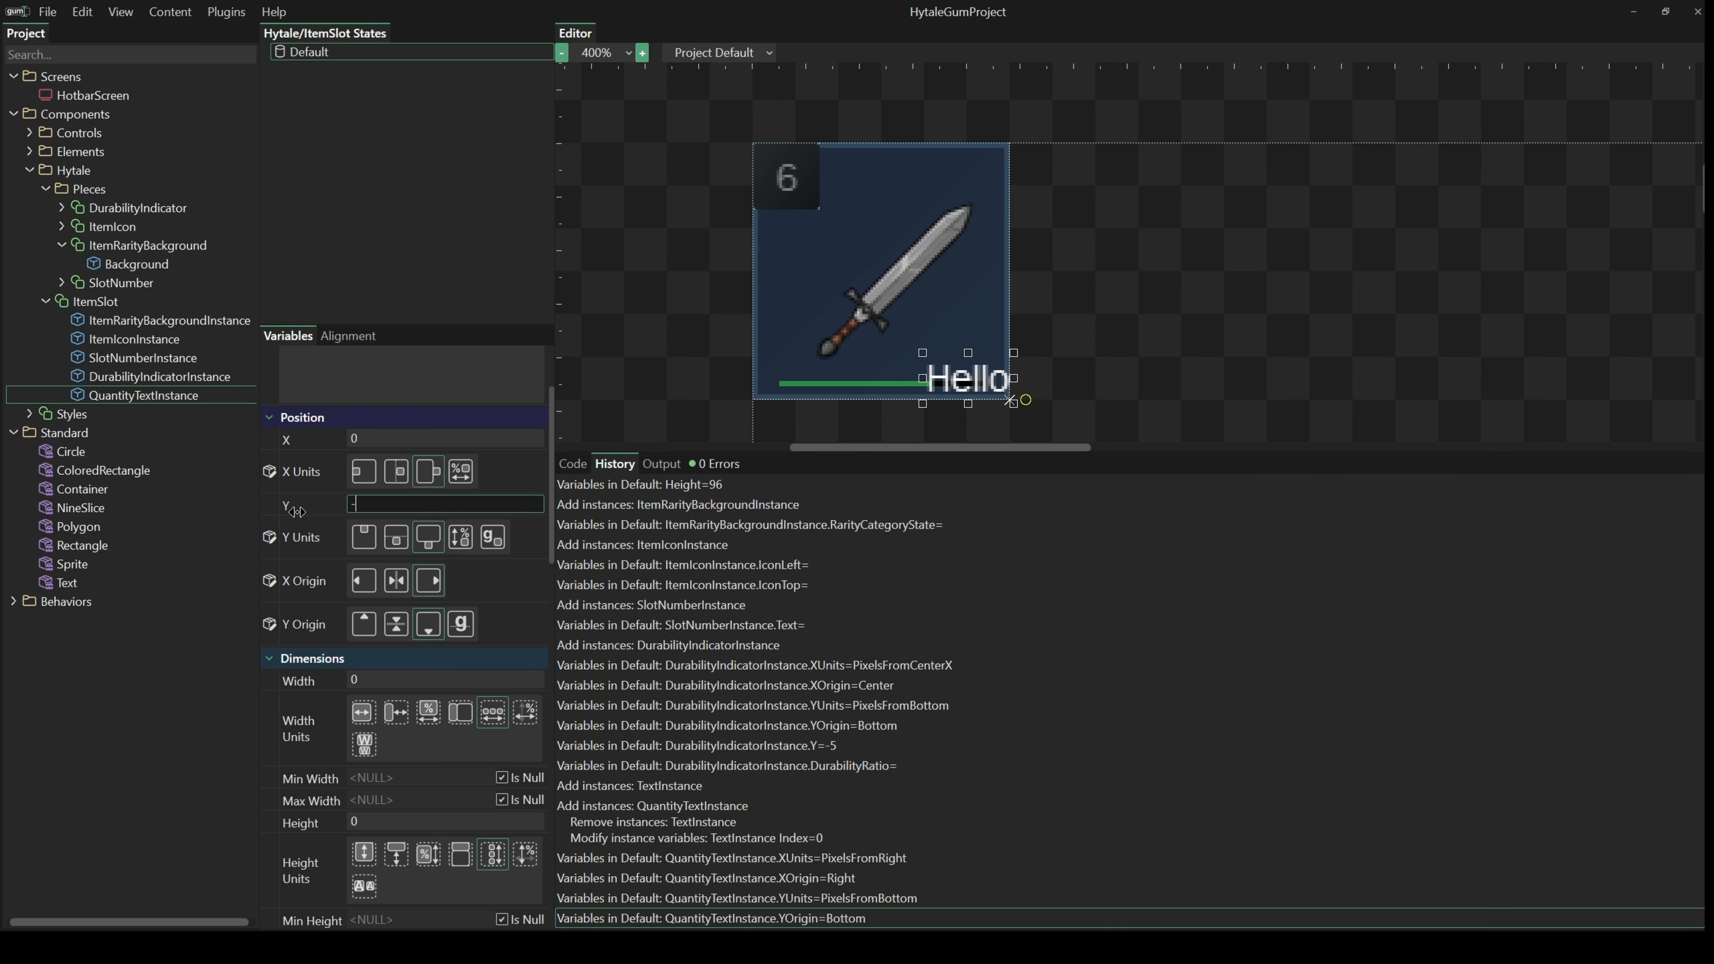
{"action": "type", "text": "5"}
{"action": "left_click", "coordinate": [364, 437]}
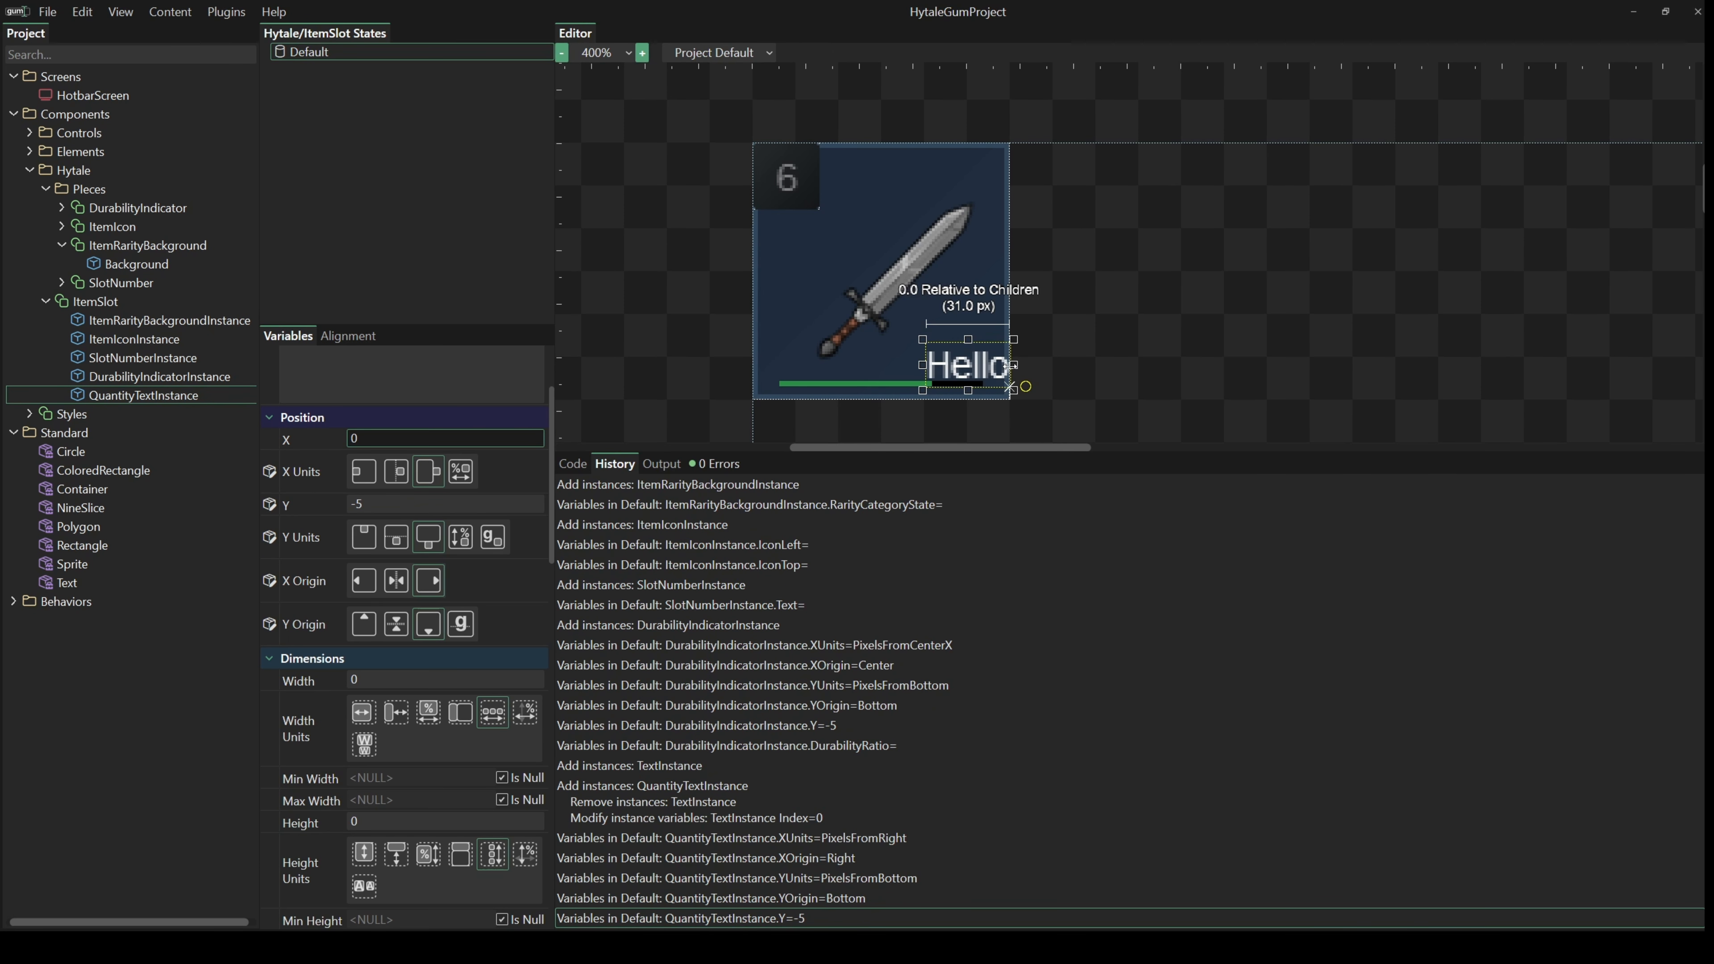
{"action": "double_click", "coordinate": [403, 437]}
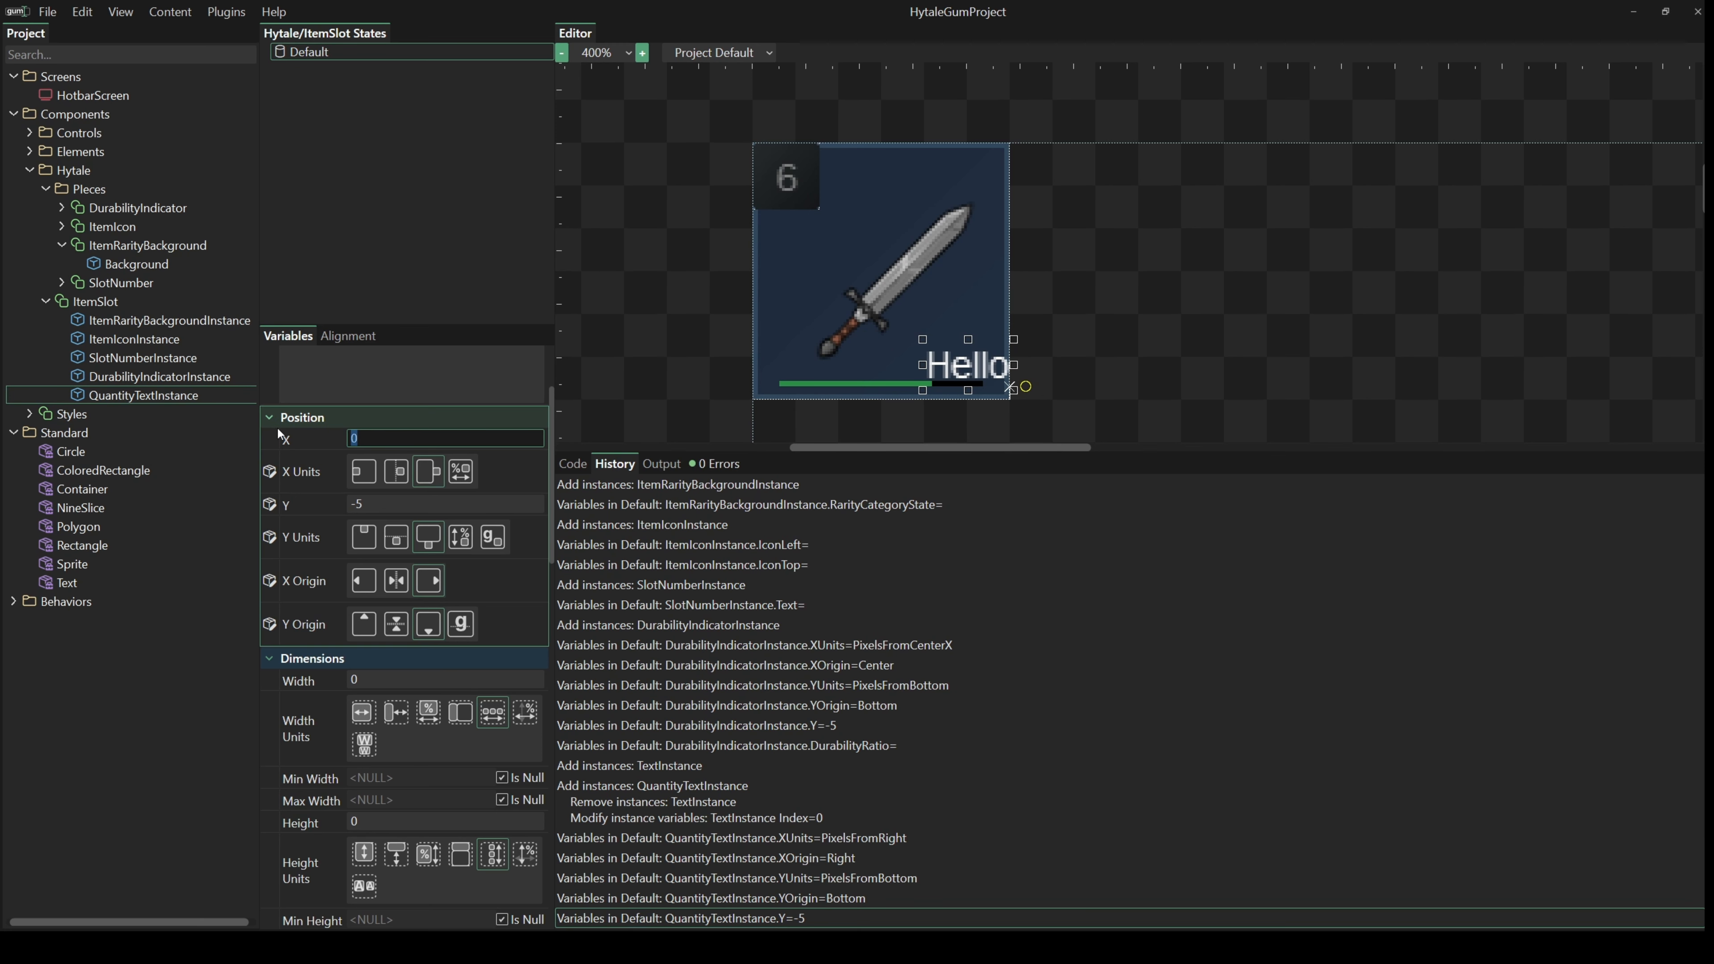
{"action": "type", "text": "-5"}
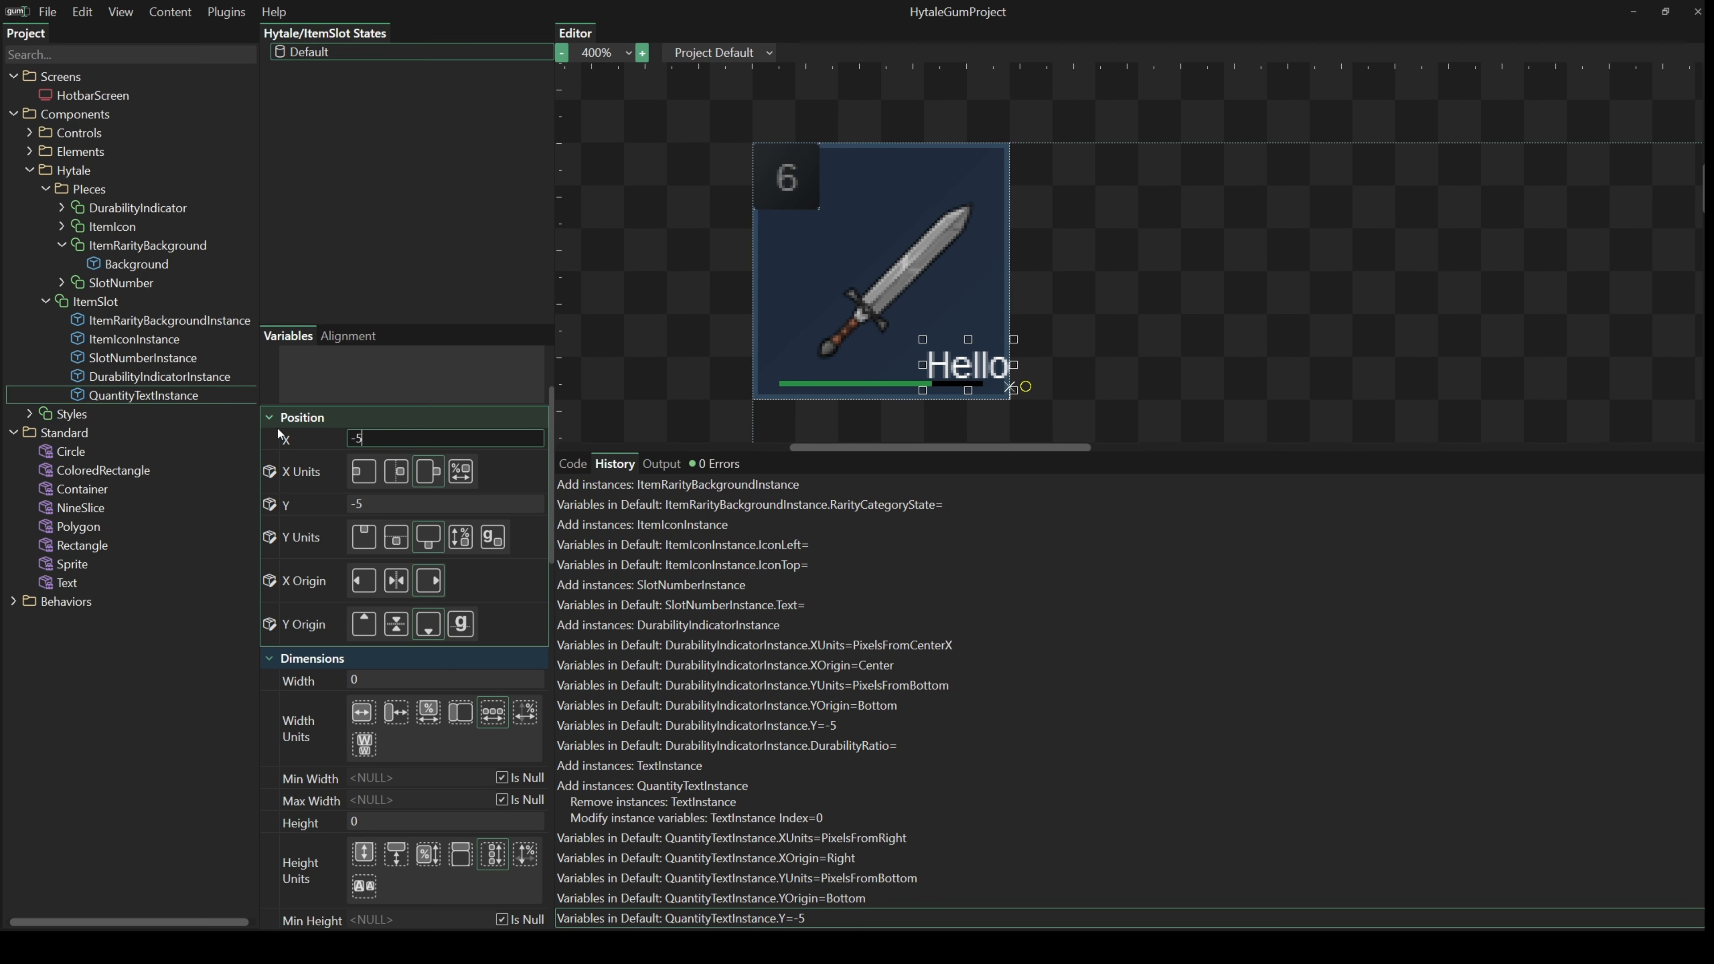
{"action": "left_click", "coordinate": [392, 503]}
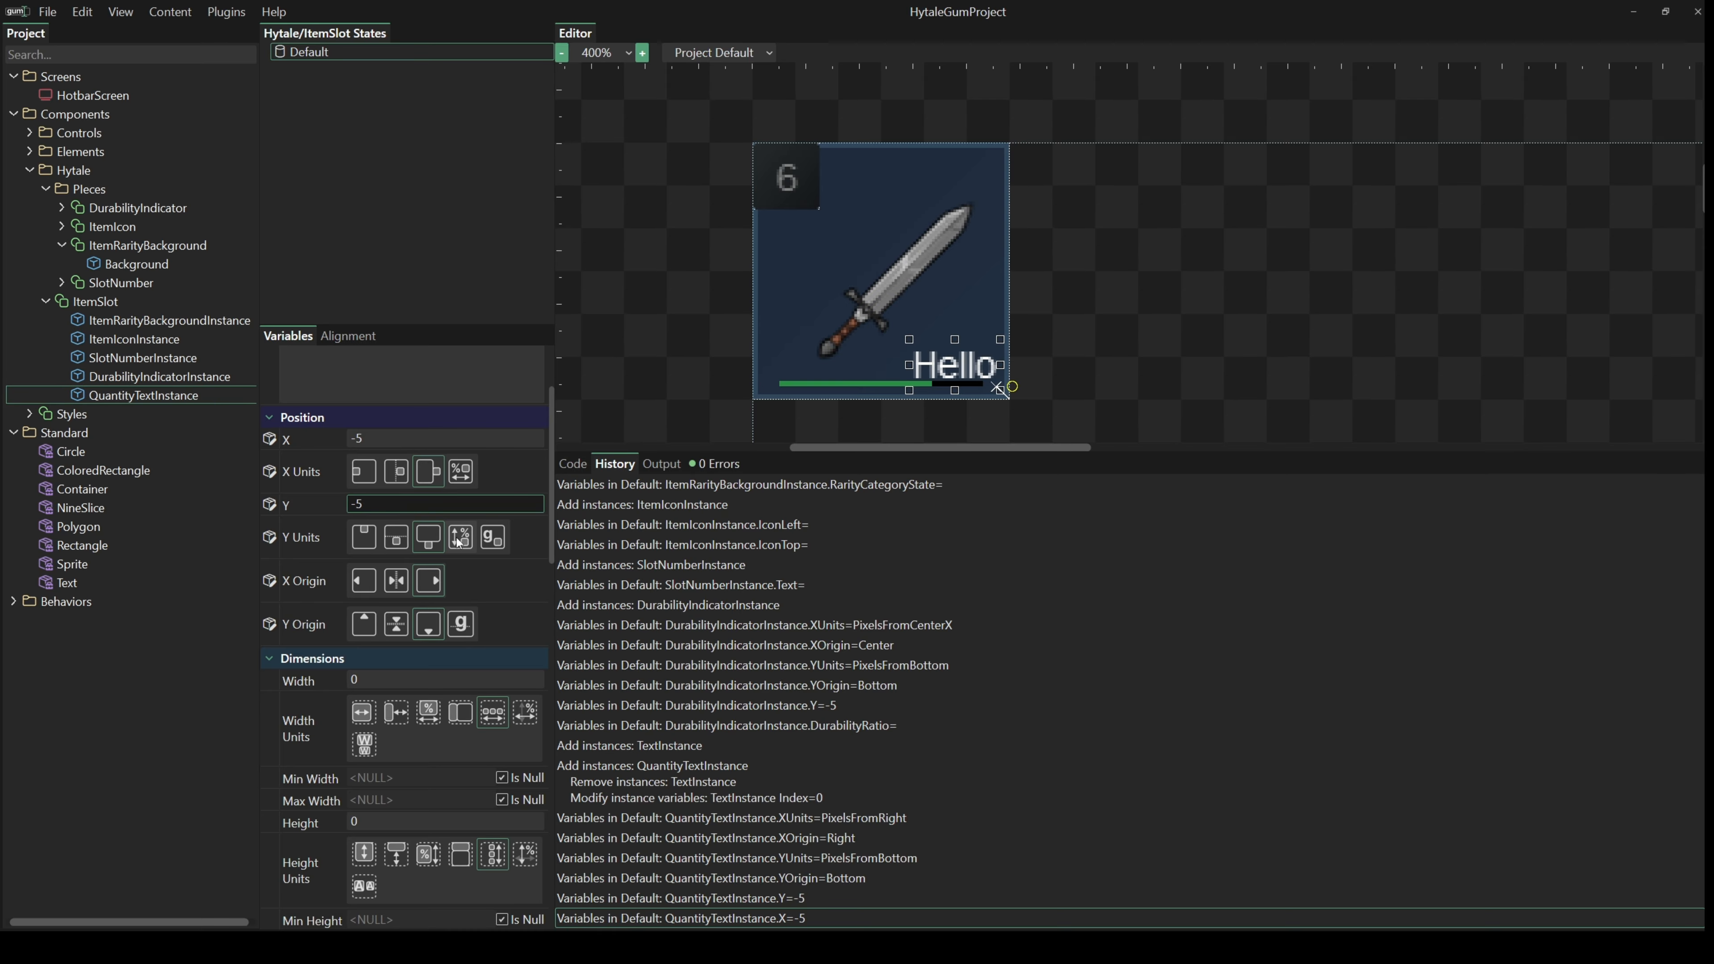
- Set QuantityTextInstance's font to Times New Roman at size 18 and make it bold
{"action": "scroll", "coordinate": [460, 685], "scroll_direction": "down", "scroll_amount": 10}
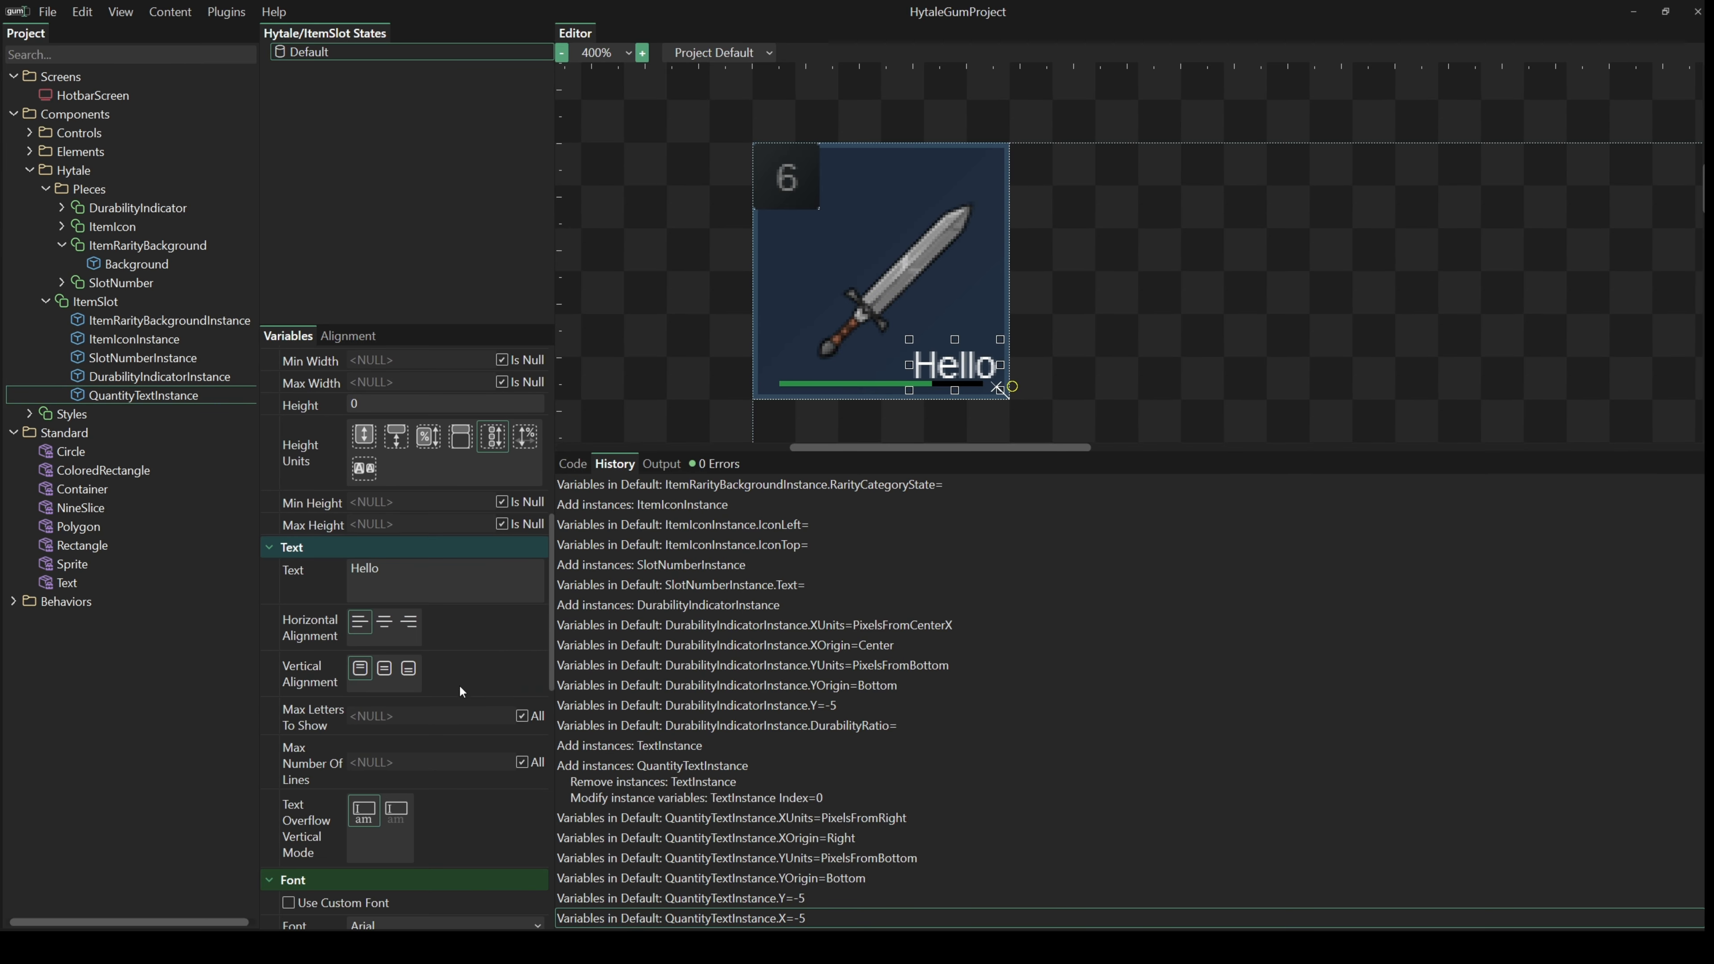
{"action": "scroll", "coordinate": [374, 487], "scroll_direction": "down", "scroll_amount": 5}
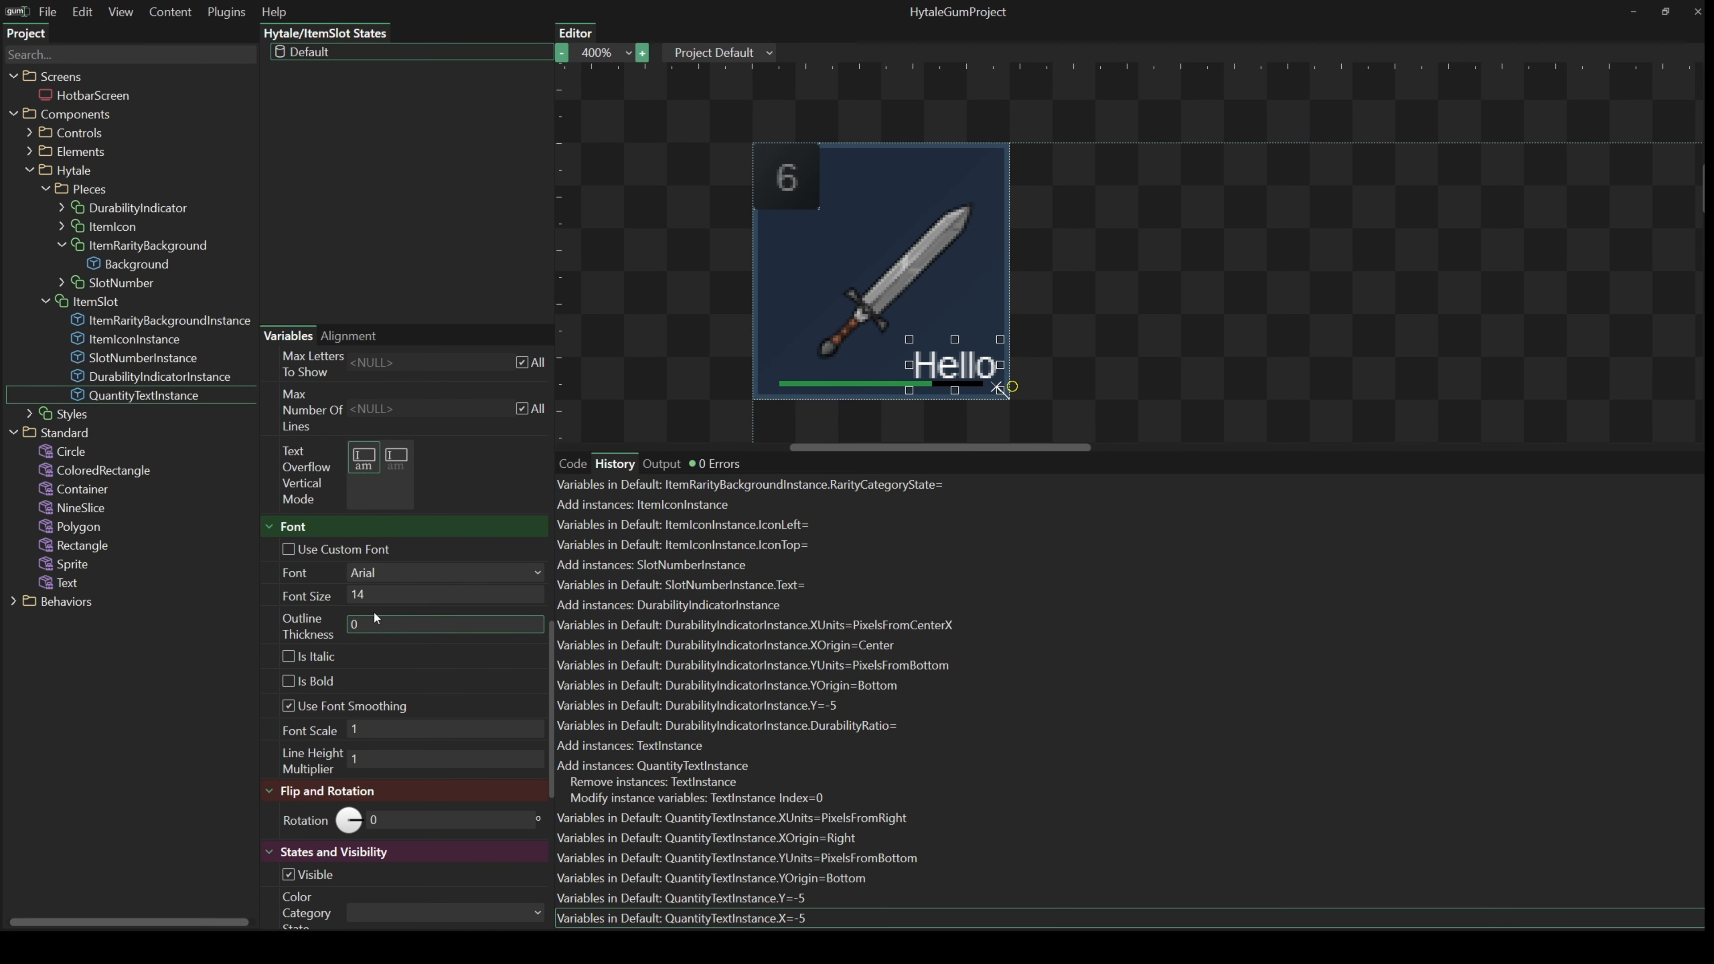
{"action": "left_click", "coordinate": [537, 573]}
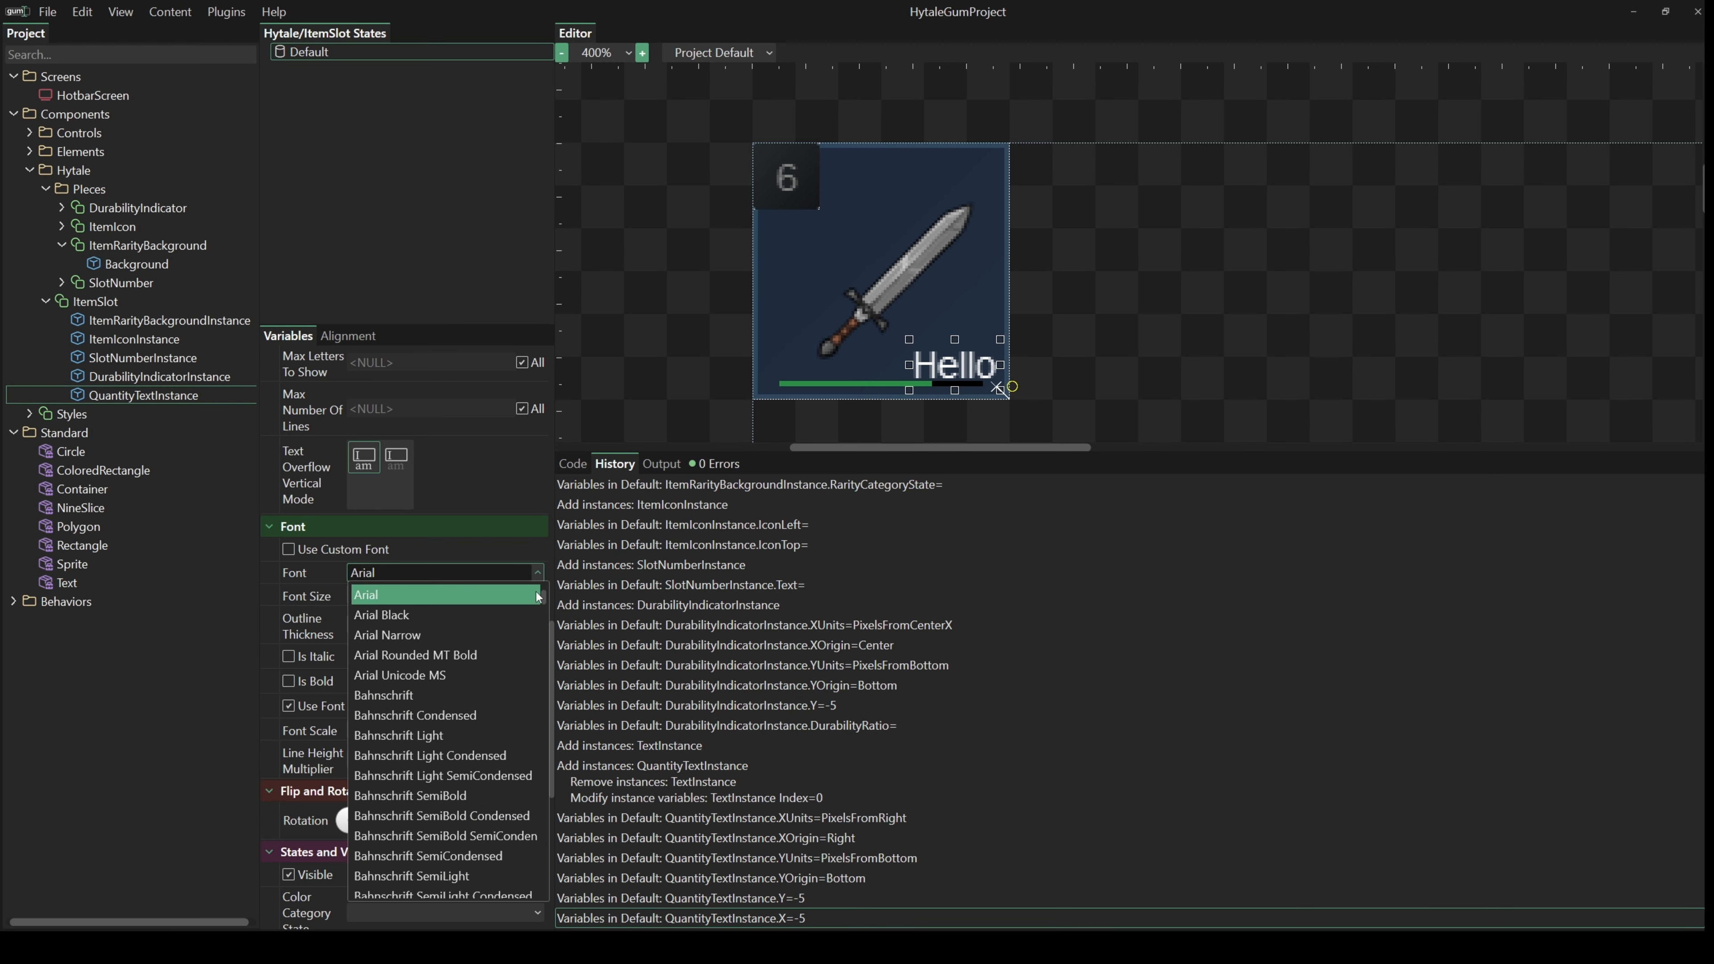
{"action": "left_click_drag", "start_coordinate": [547, 613], "coordinate": [551, 865]}
{"action": "scroll", "coordinate": [465, 814], "scroll_direction": "down", "scroll_amount": 5}
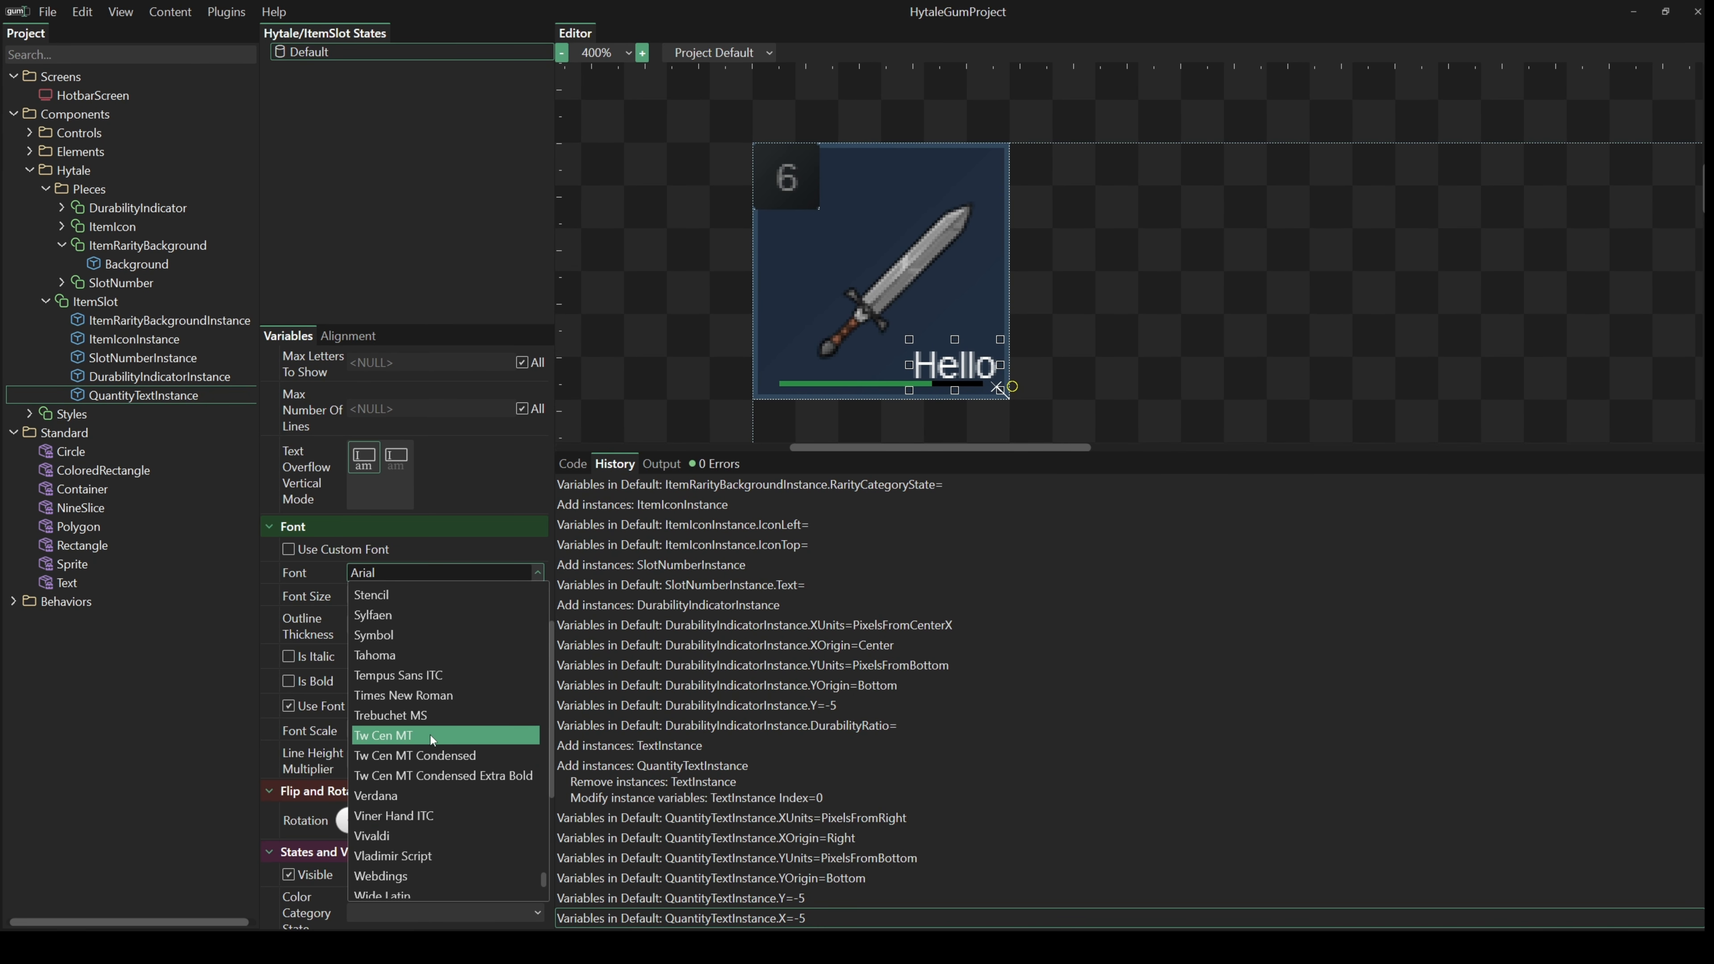
{"action": "left_click", "coordinate": [421, 693]}
{"action": "double_click", "coordinate": [388, 596]}
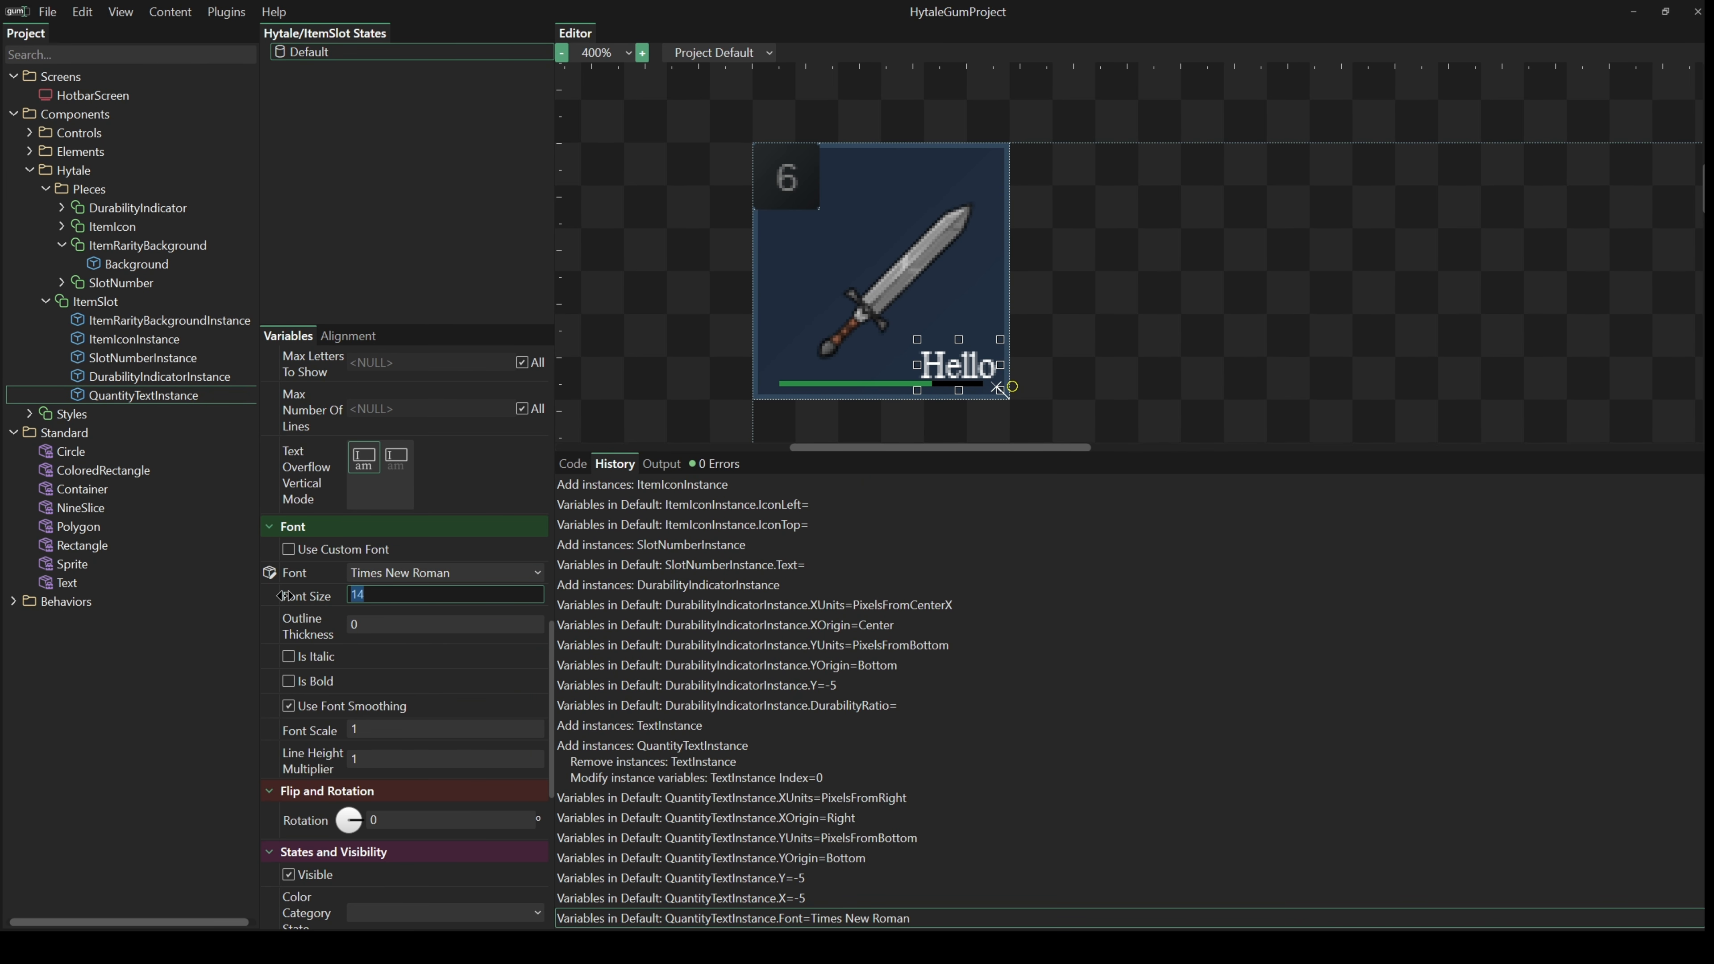
{"action": "type", "text": "18"}
{"action": "left_click", "coordinate": [390, 623]}
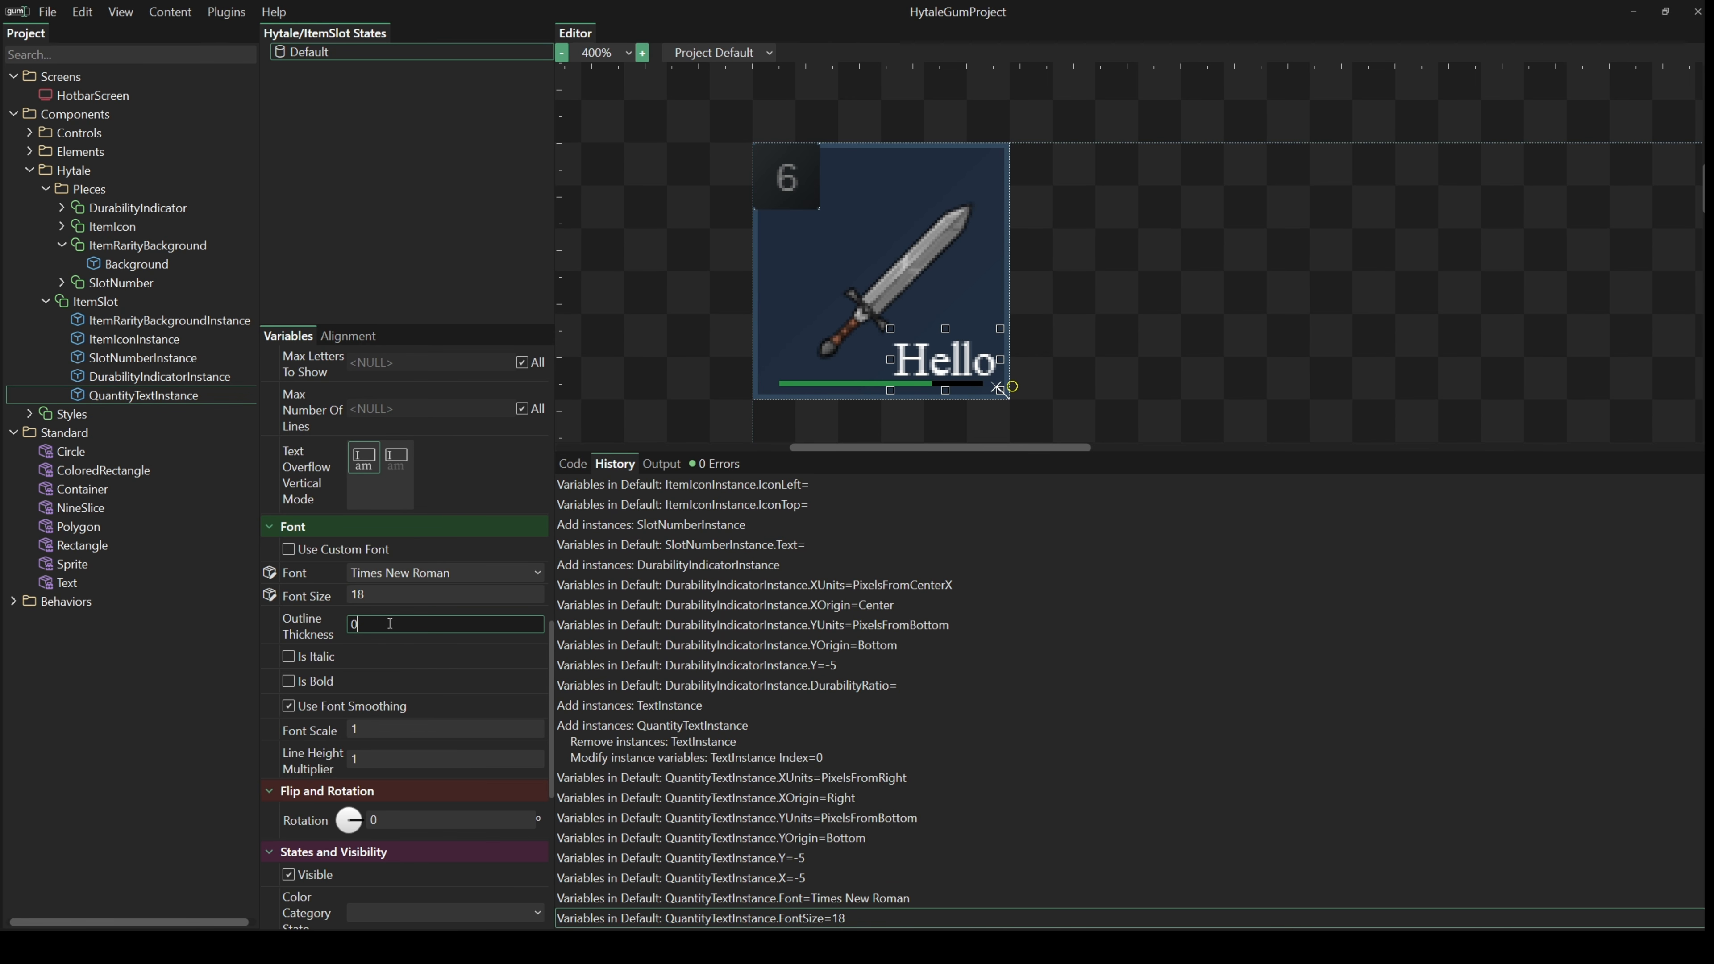
{"action": "left_click", "coordinate": [289, 681]}
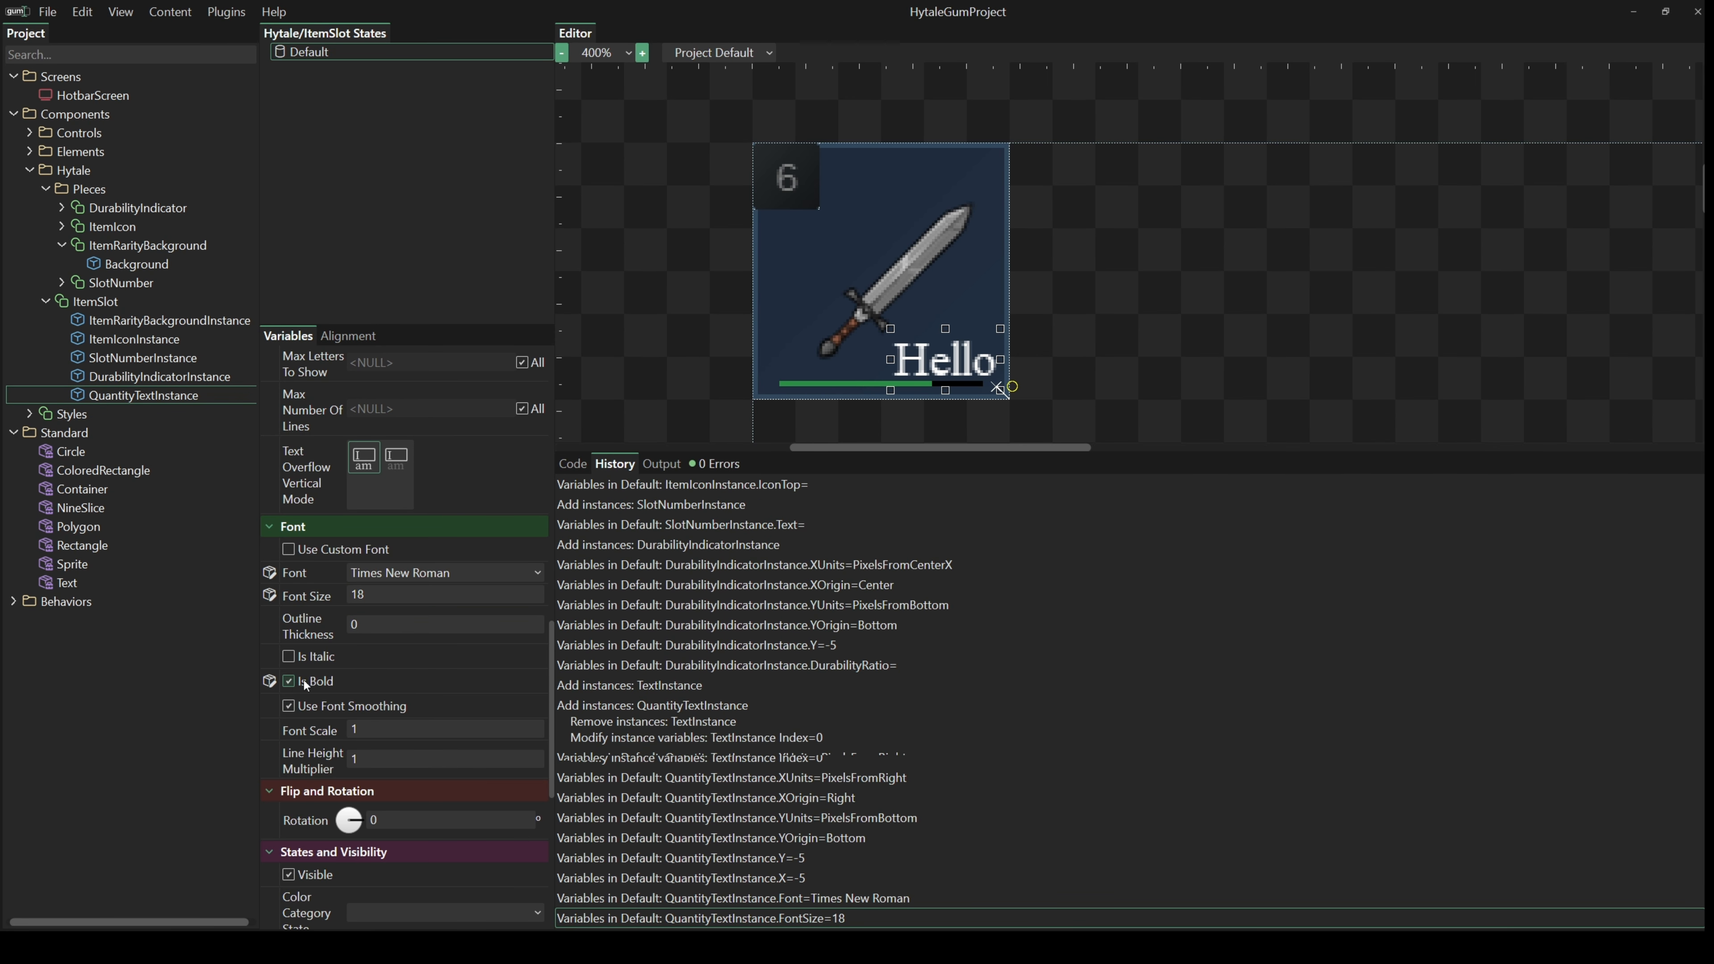
- Change QuantityTextInstance's text to 54
{"action": "scroll", "coordinate": [418, 675], "scroll_direction": "up", "scroll_amount": 2}
{"action": "scroll", "coordinate": [422, 695], "scroll_direction": "up", "scroll_amount": 3}
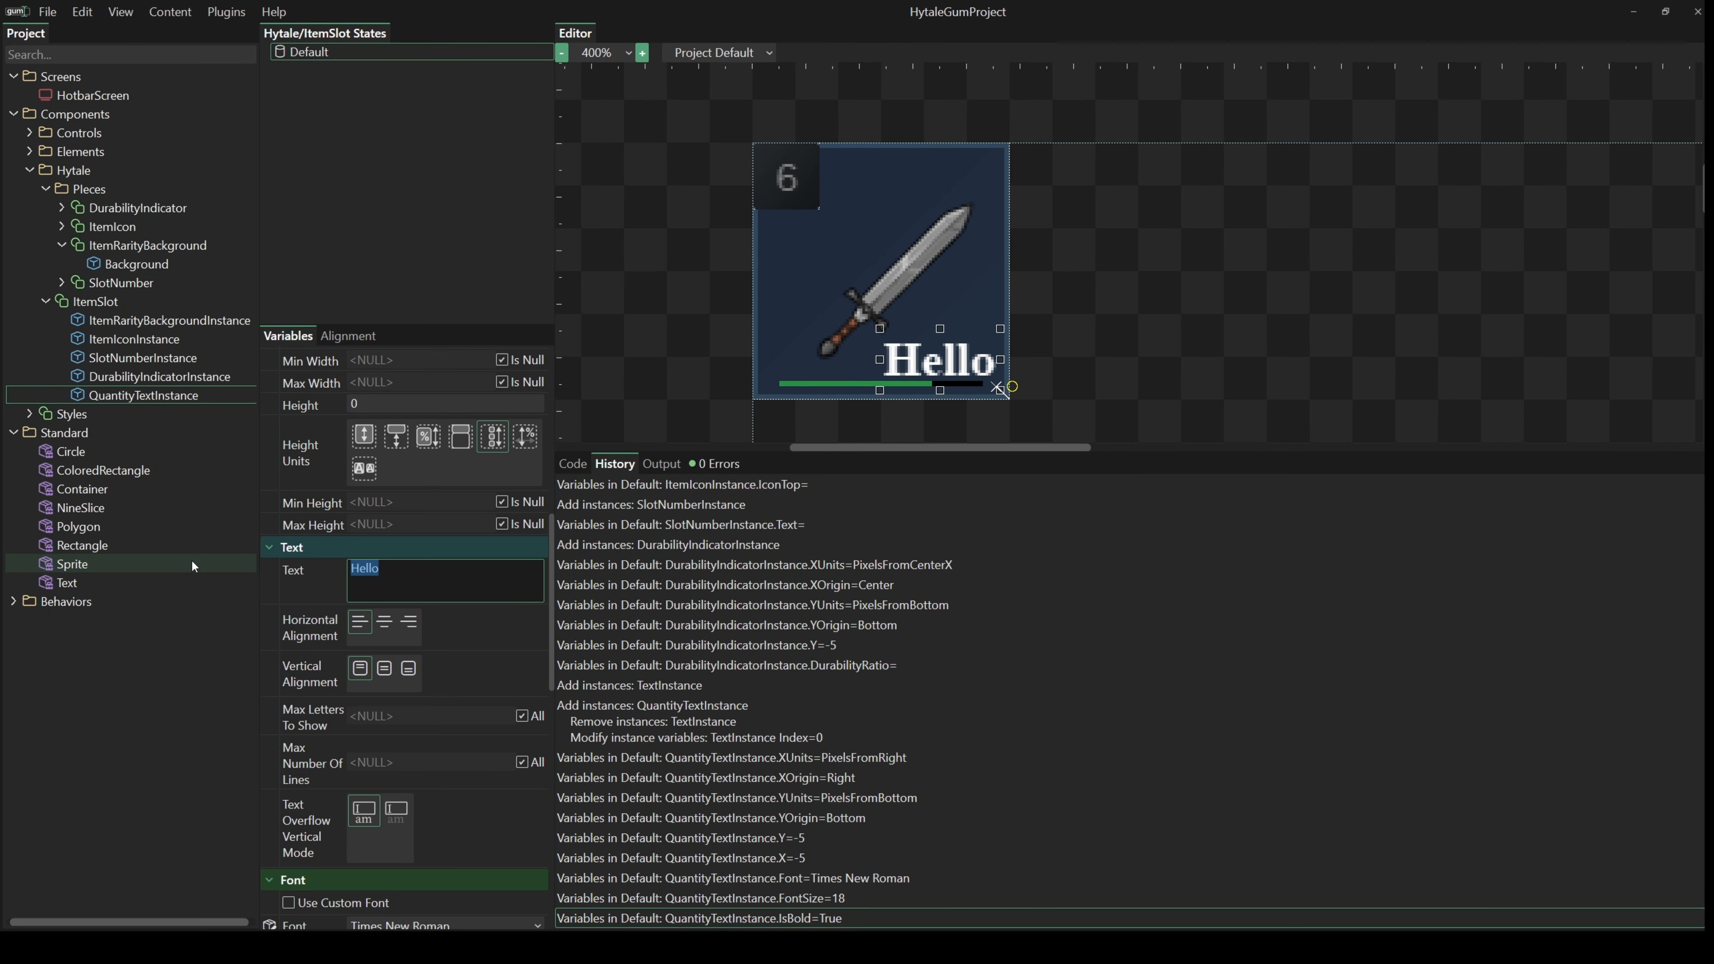
{"action": "type", "text": "2"}
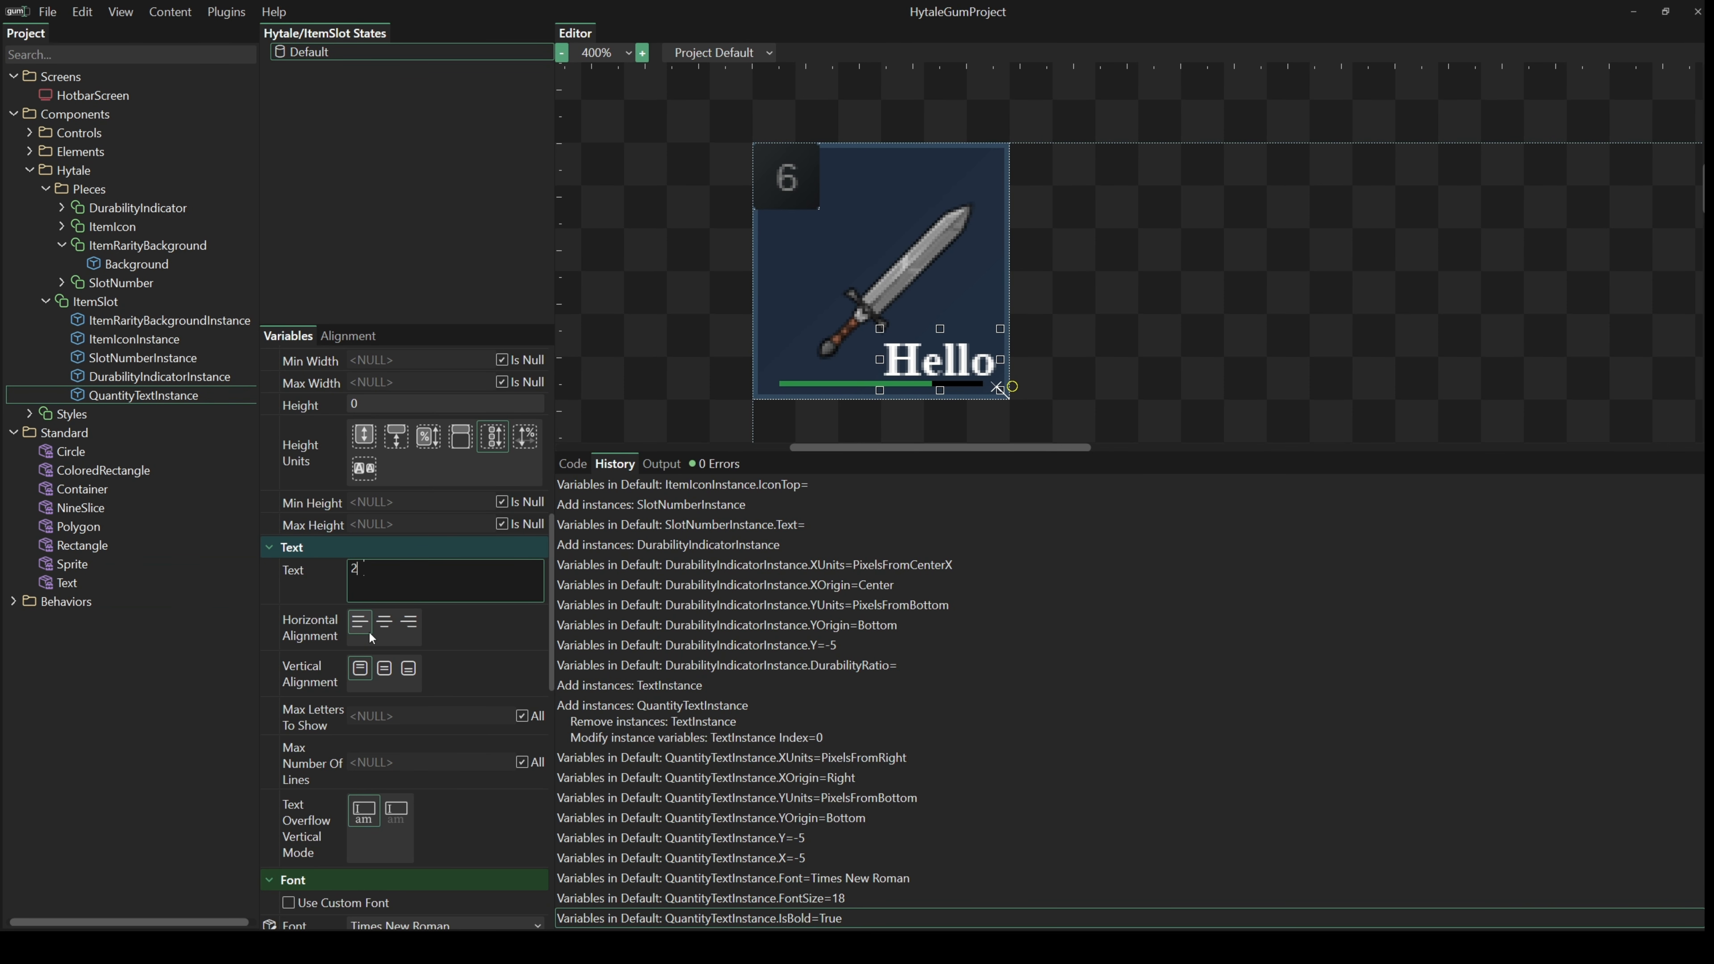
{"action": "key", "text": "BackSpace"}
{"action": "type", "text": "54"}
{"action": "scroll", "coordinate": [404, 560], "scroll_direction": "down", "scroll_amount": 2}
{"action": "left_click", "coordinate": [377, 818]}
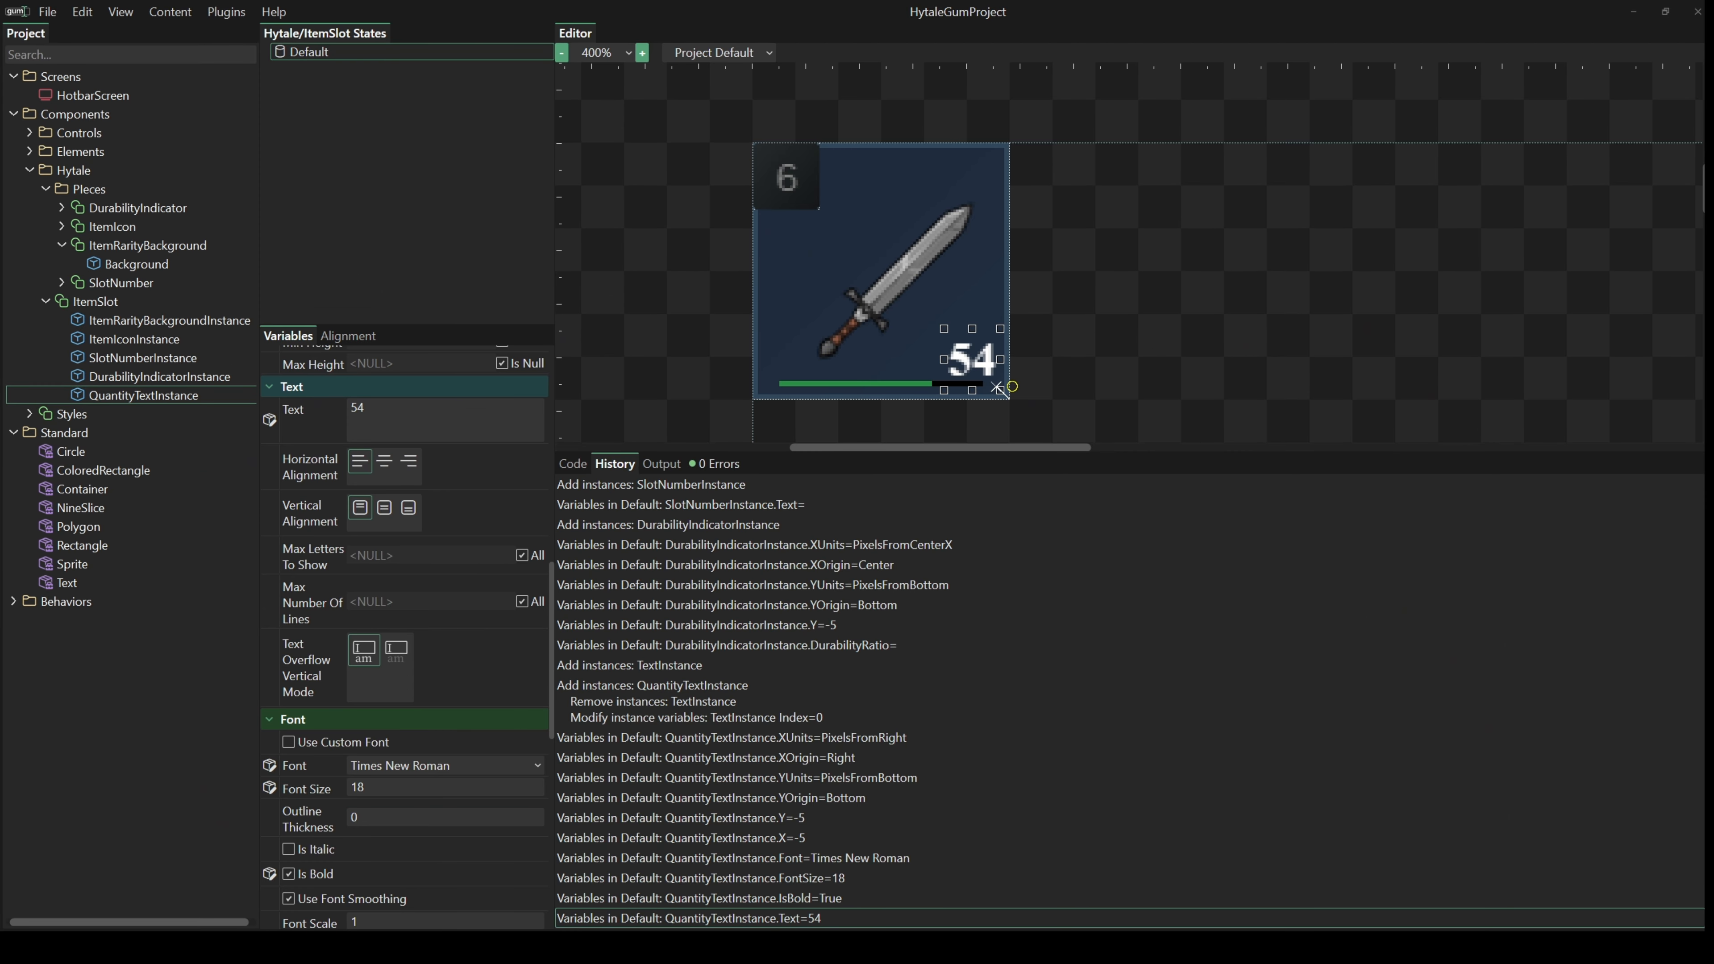
- Check the Hytale inventory reference image in Paint, return to Gum, and add a NineSlice instance named HighlightIndicator to ItemSlot
{"action": "key", "text": "alt+Tab"}
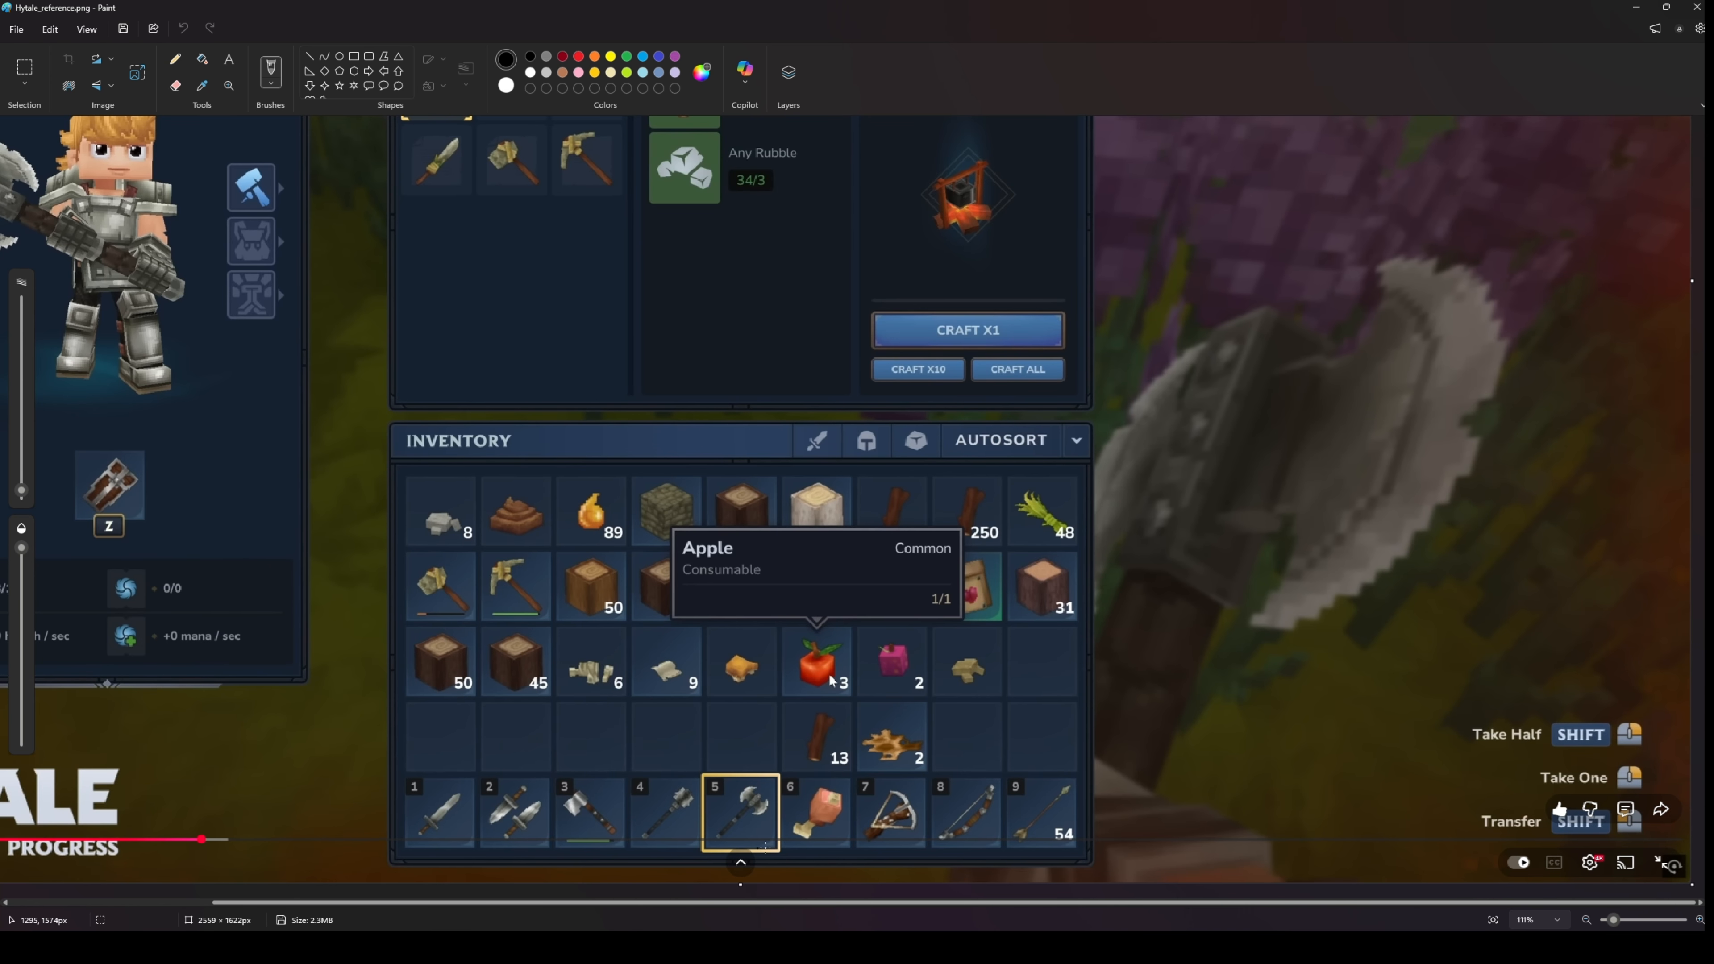
{"action": "key", "text": "alt+Tab"}
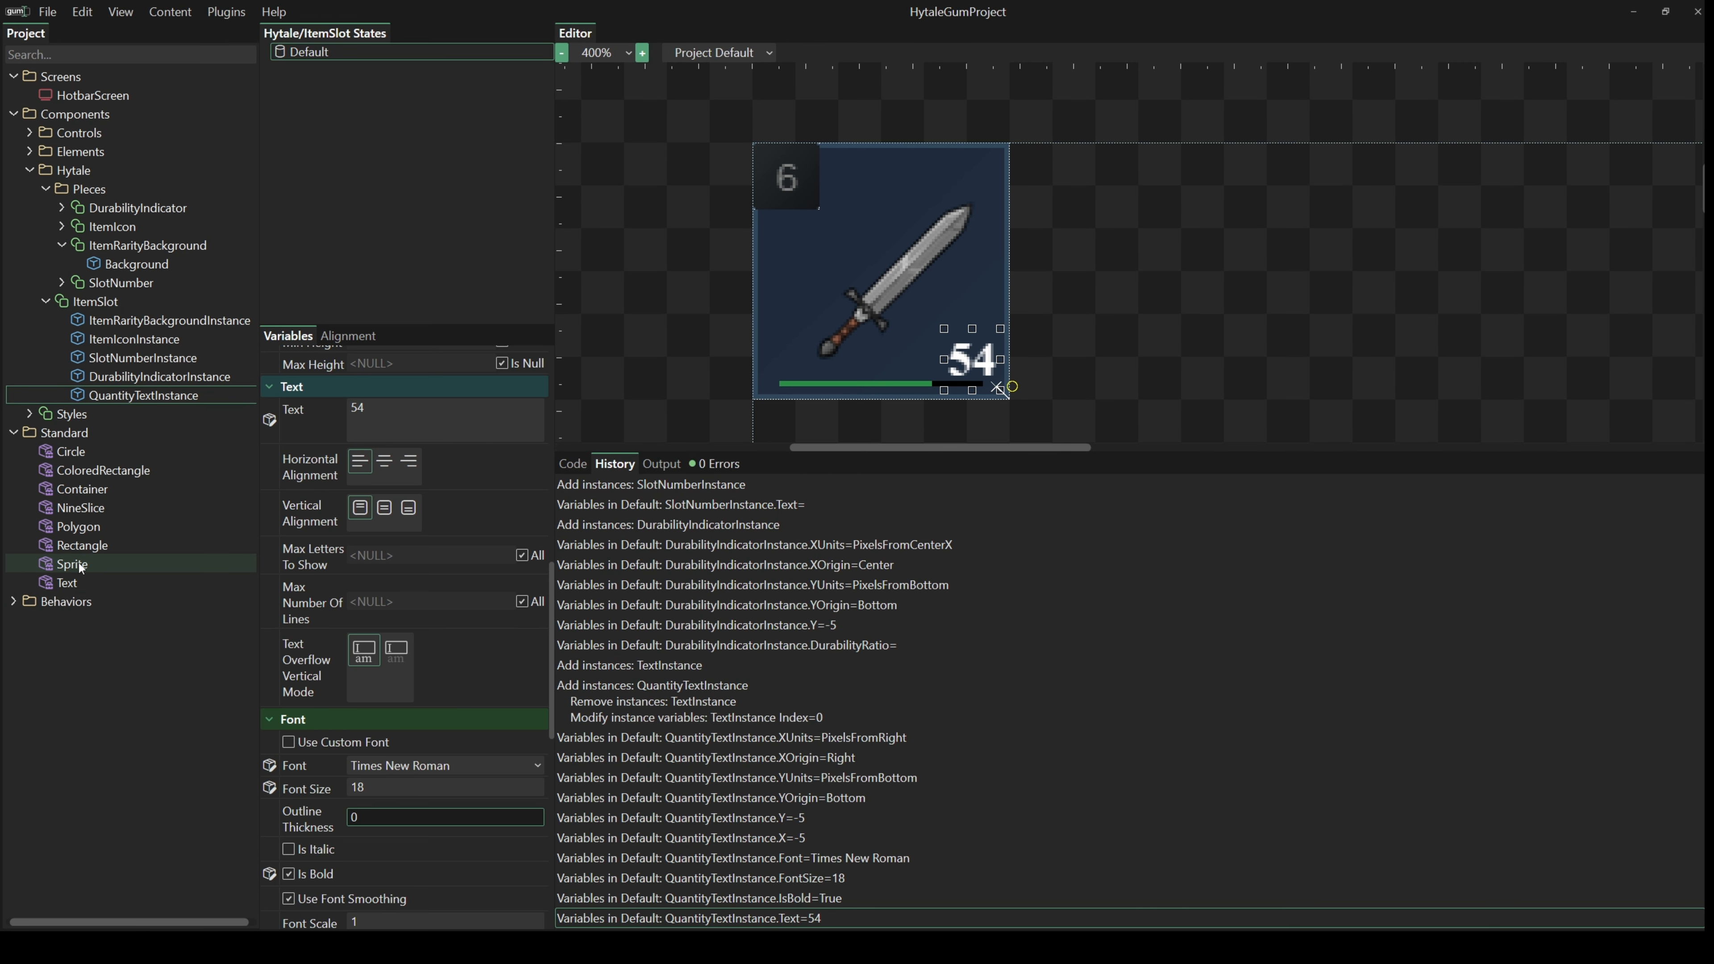
{"action": "left_click", "coordinate": [71, 512]}
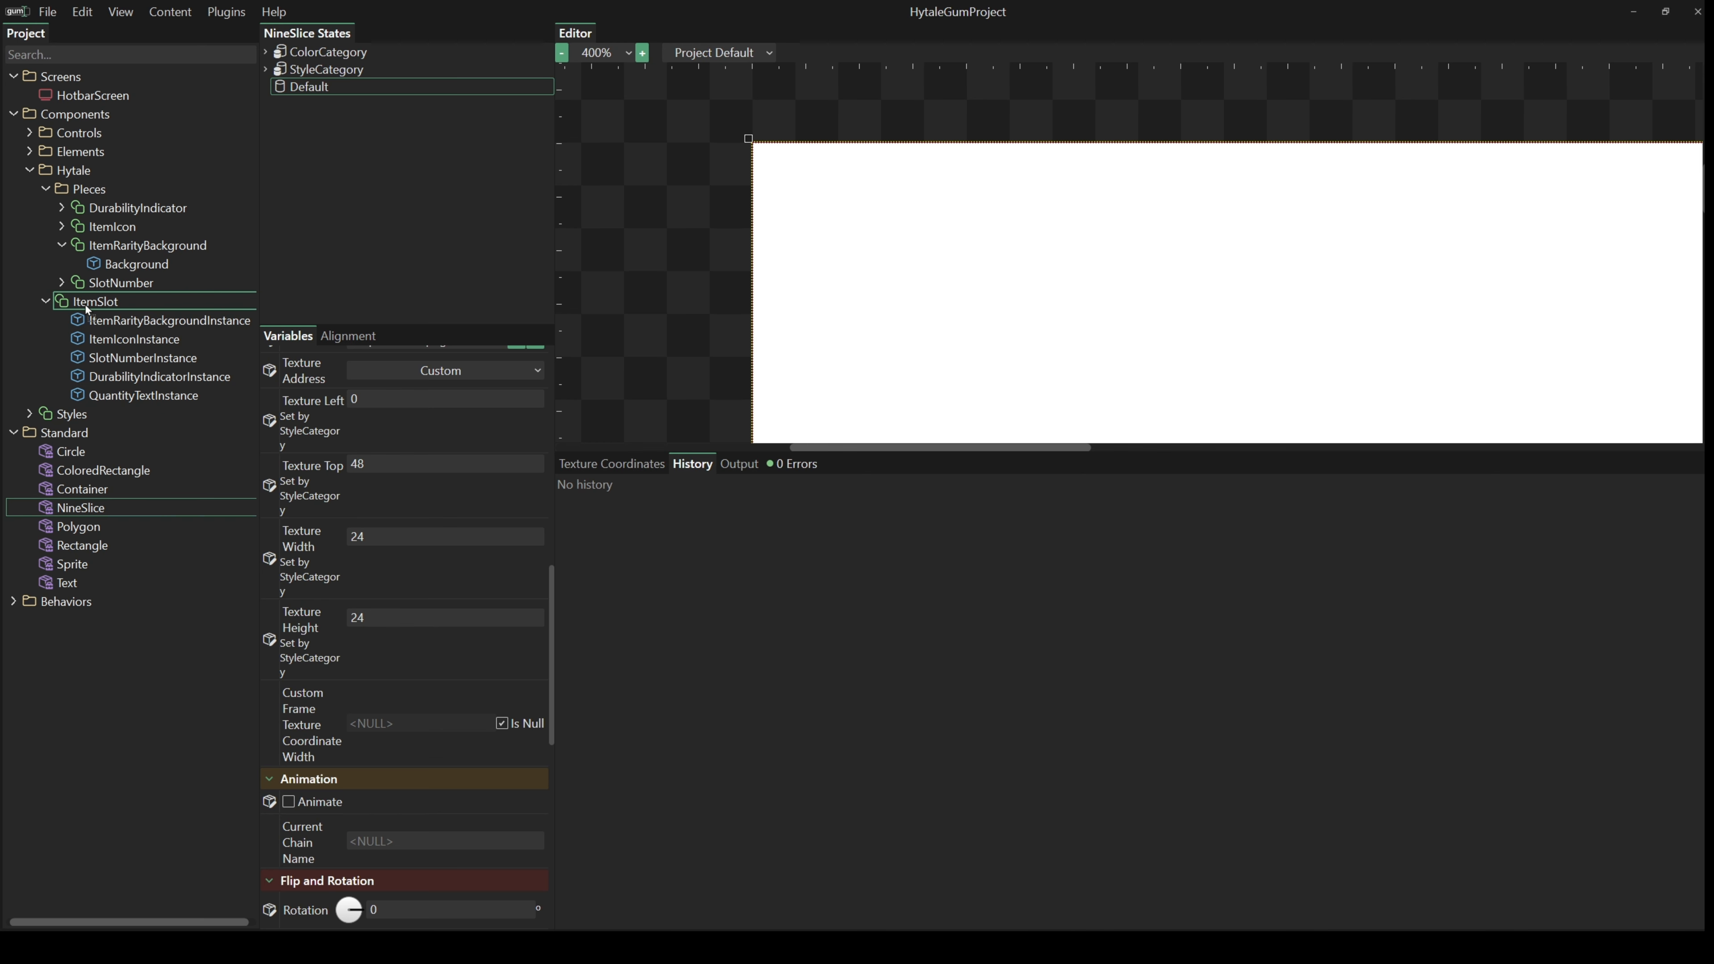
{"action": "left_click_drag", "start_coordinate": [106, 304], "coordinate": [106, 304]}
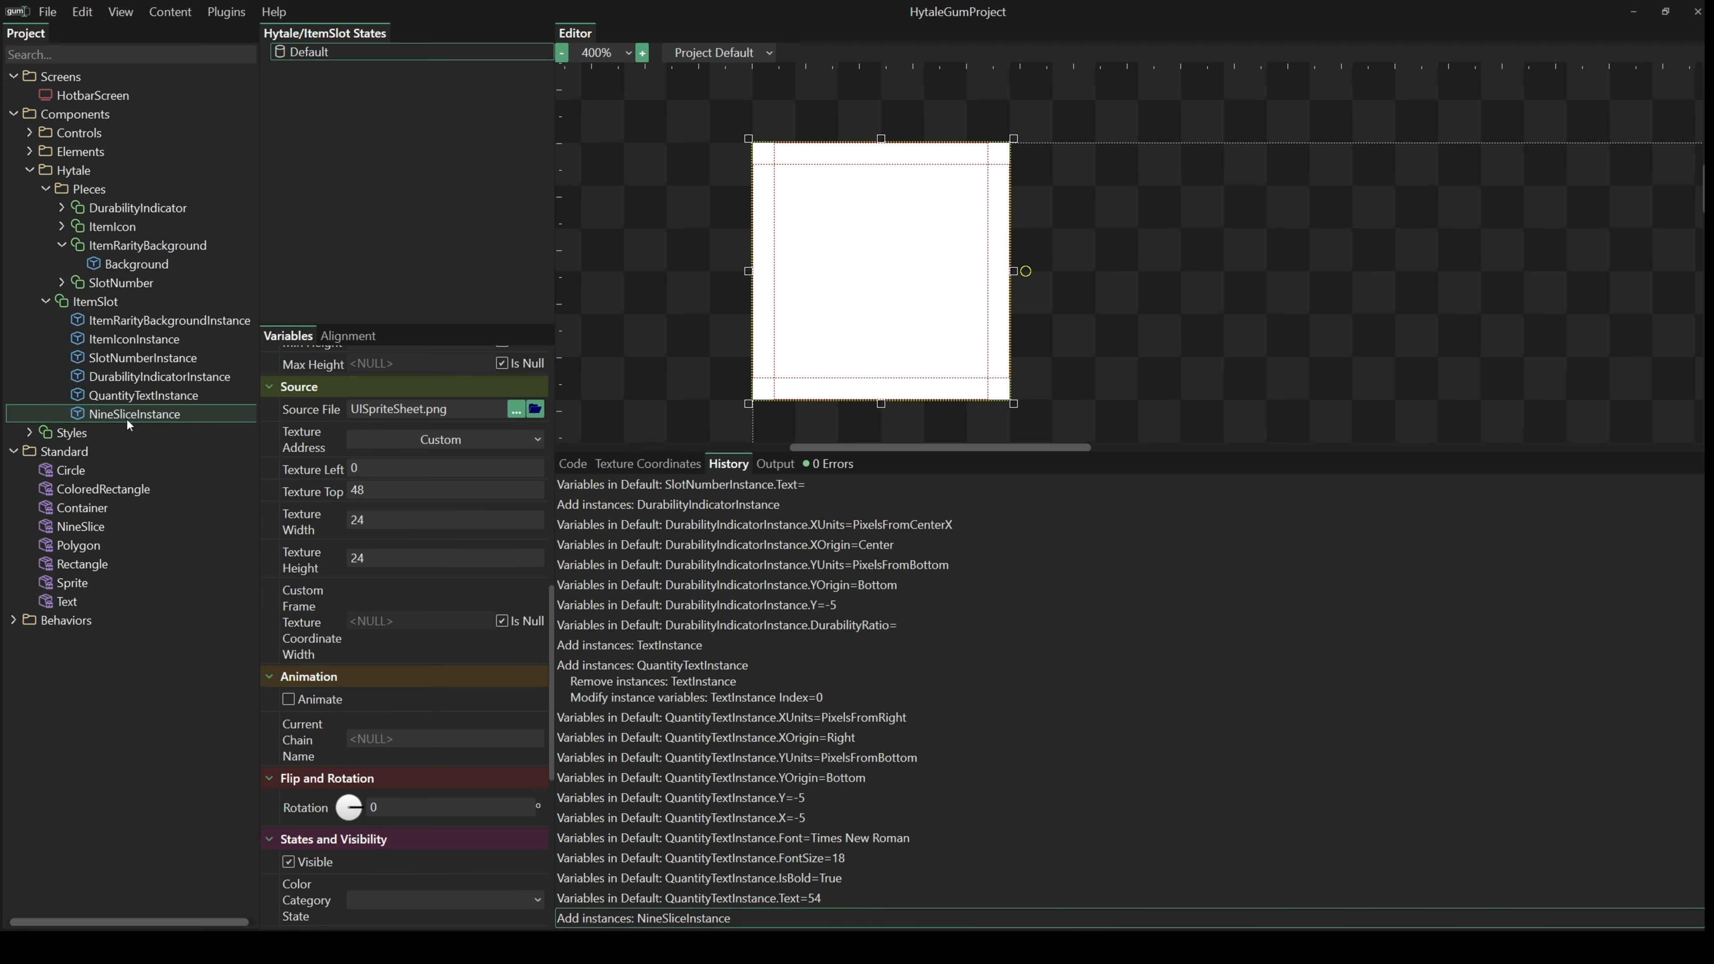
{"action": "key", "text": "F2"}
{"action": "type", "text": "Hig"}
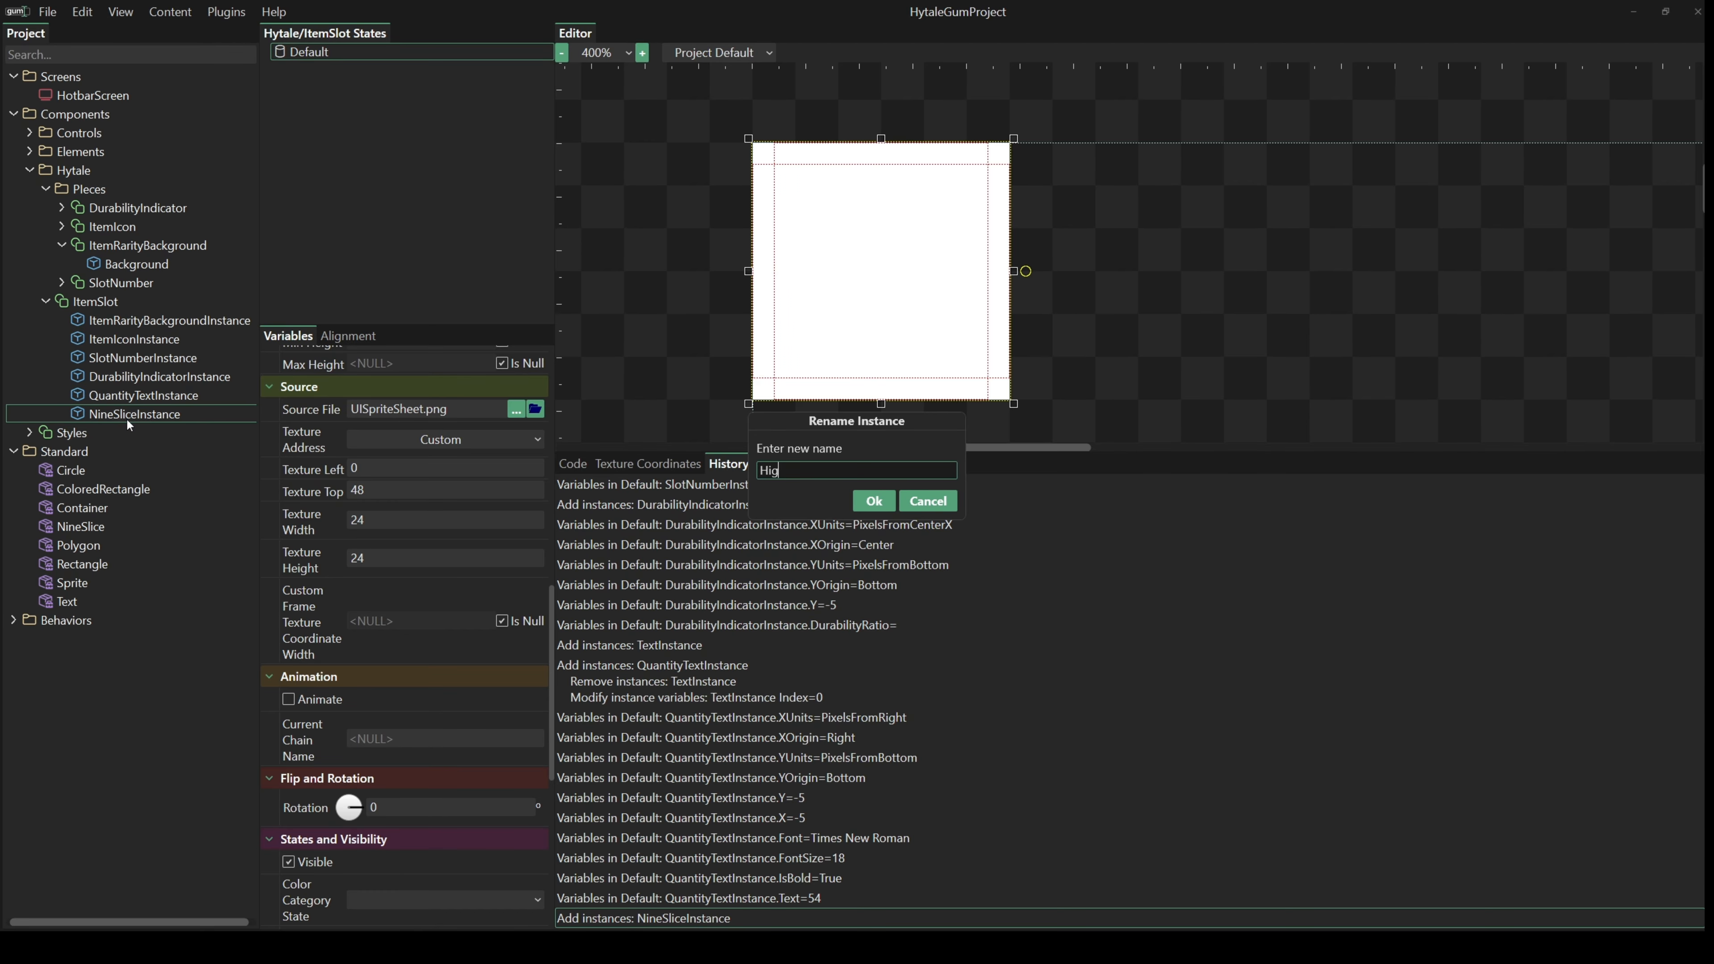
{"action": "type", "text": "hlightIndicator"}
{"action": "key", "text": "Return"}
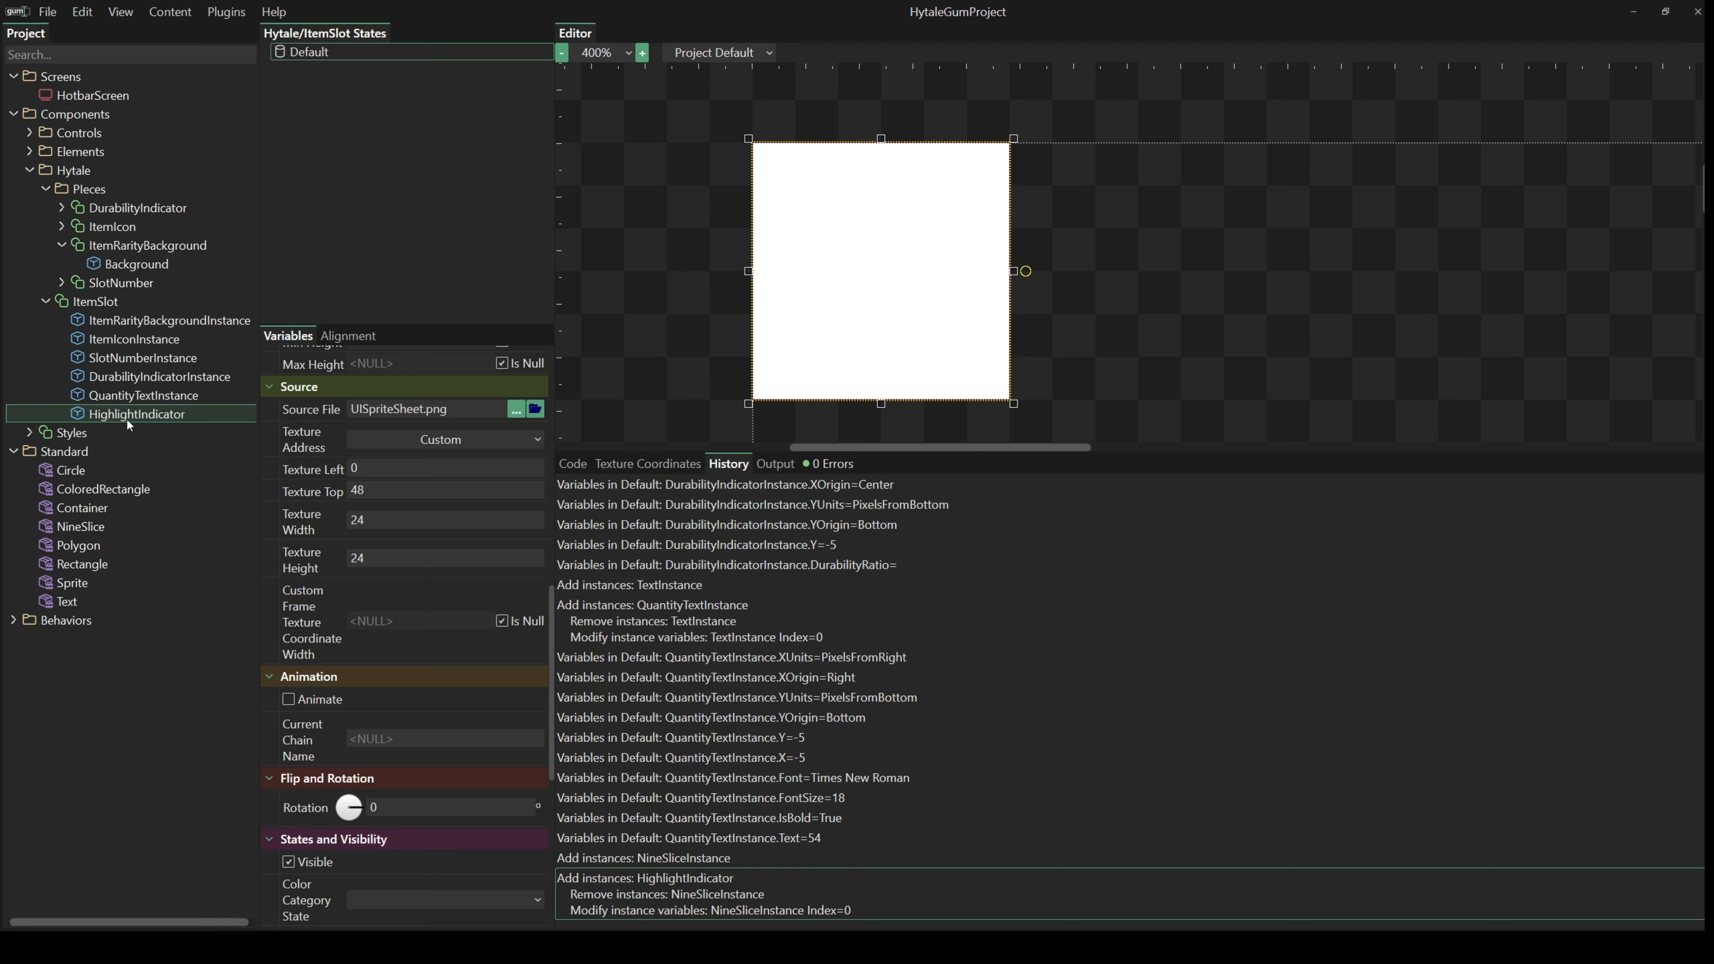
- Copy the source file path Components\Hytale\hytale.png from ItemRarityBackground's Background instance into HighlightIndicator's source file
{"action": "left_click", "coordinate": [122, 264]}
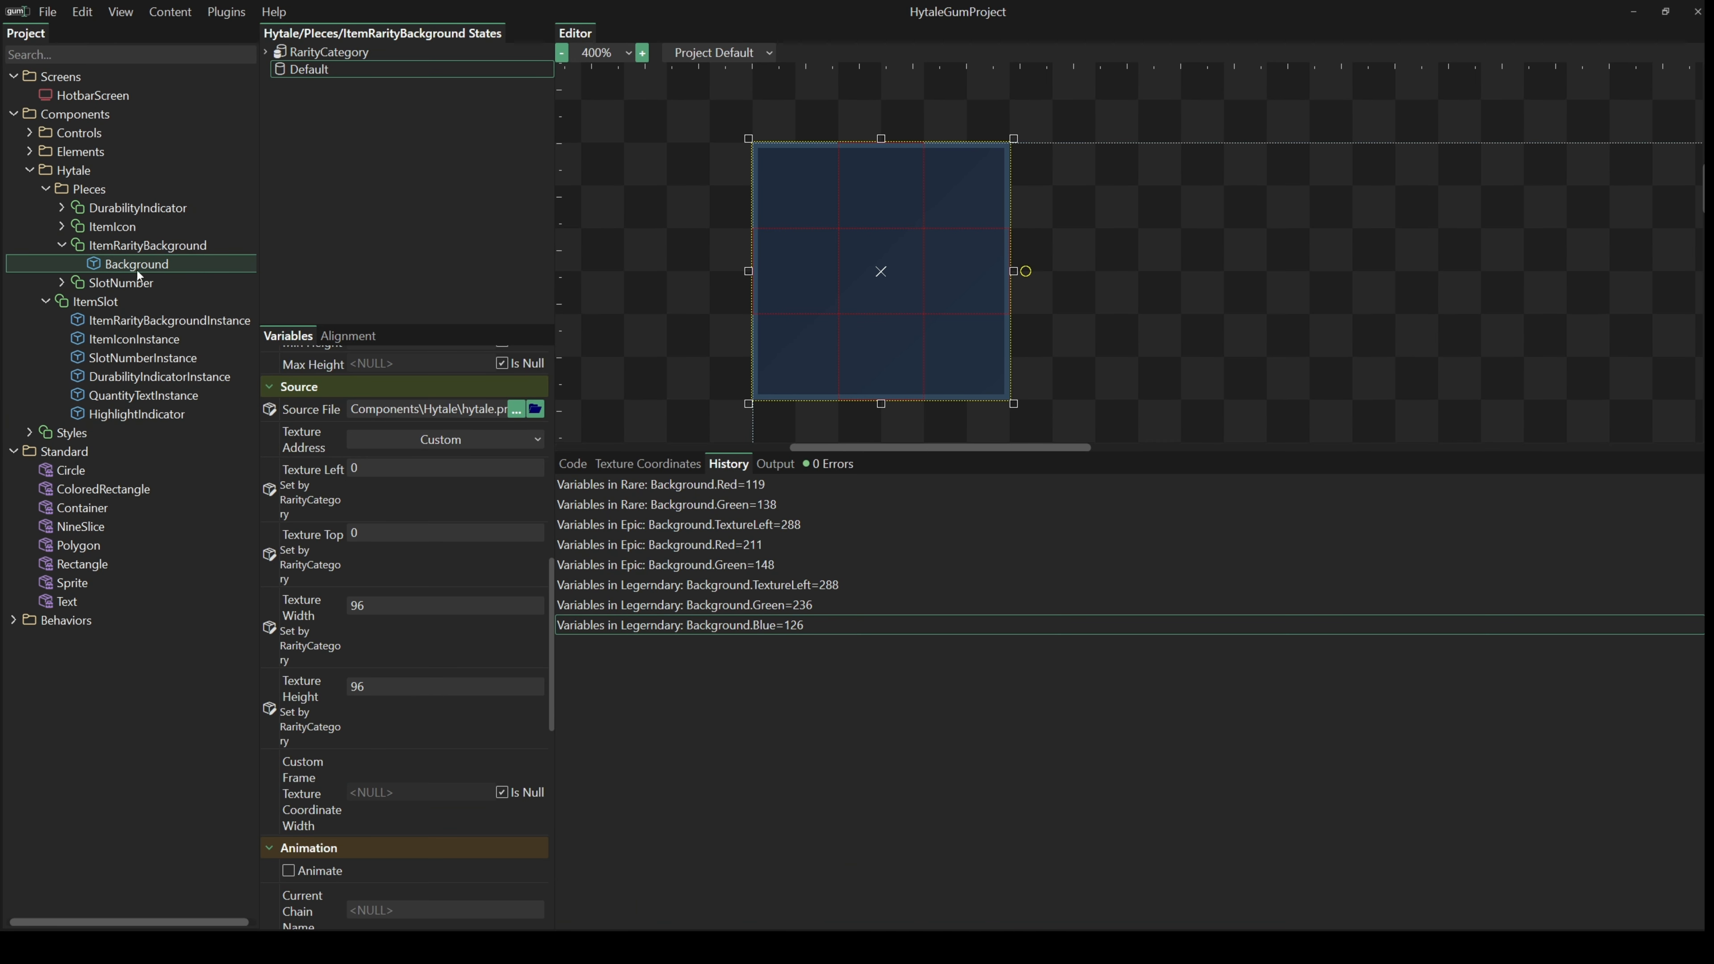
{"action": "scroll", "coordinate": [459, 614], "scroll_direction": "up", "scroll_amount": 3}
{"action": "left_click", "coordinate": [412, 506]}
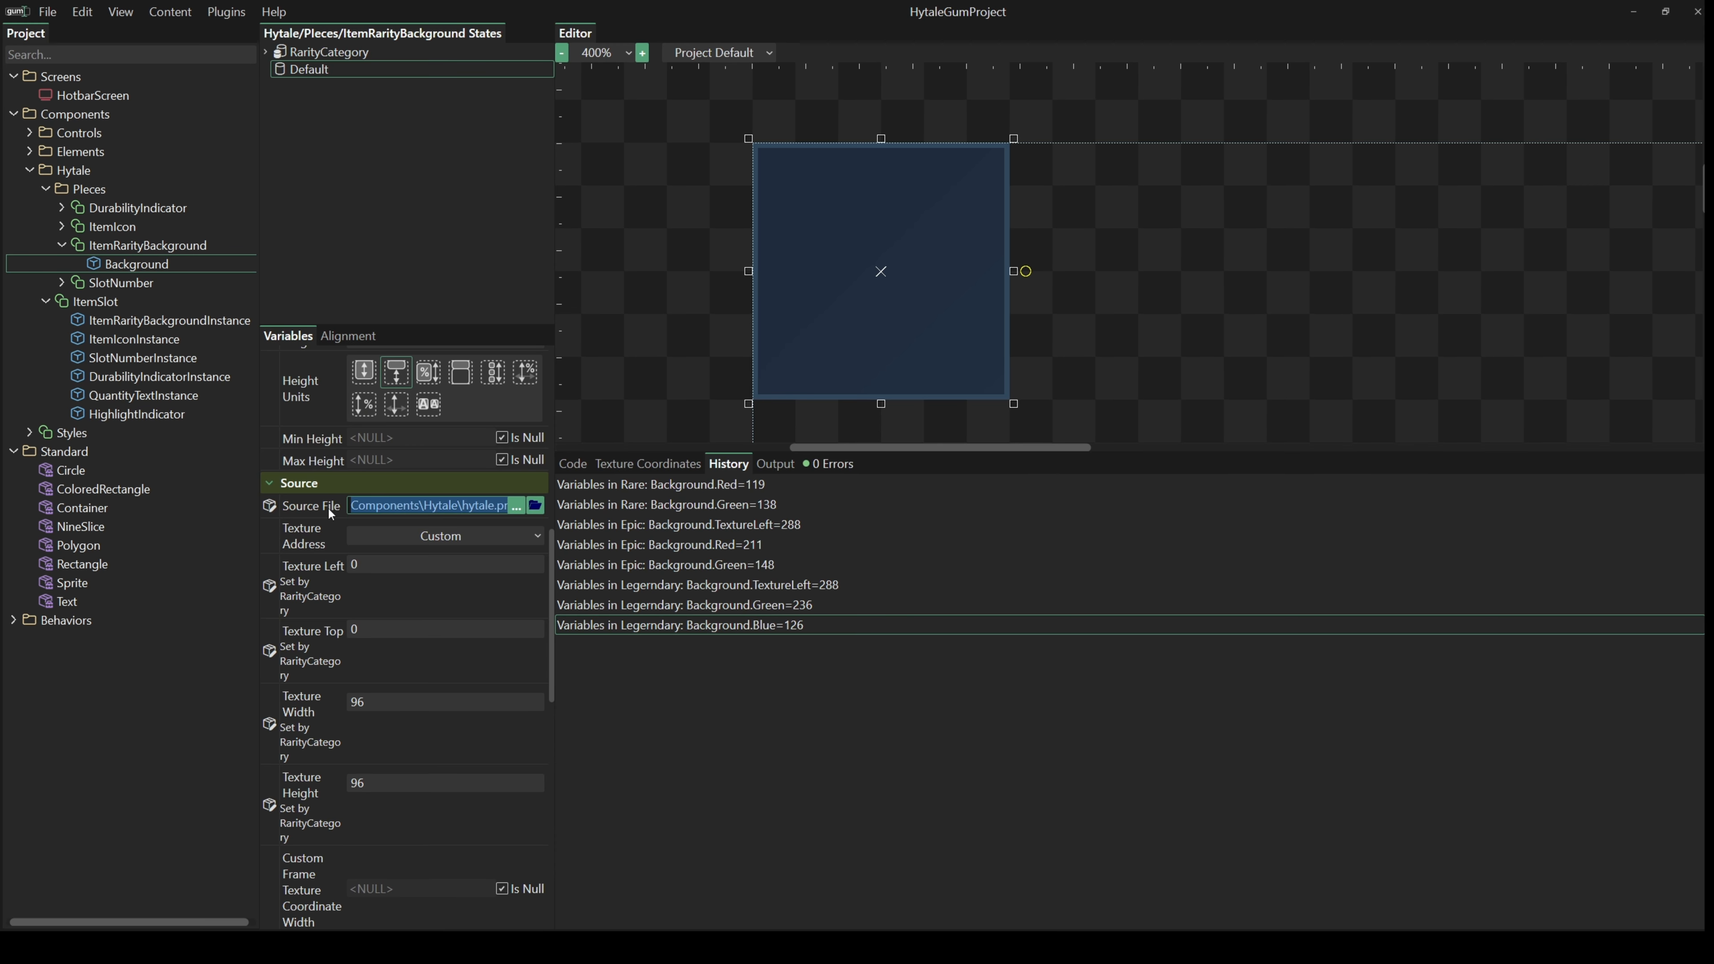
{"action": "left_click", "coordinate": [114, 413]}
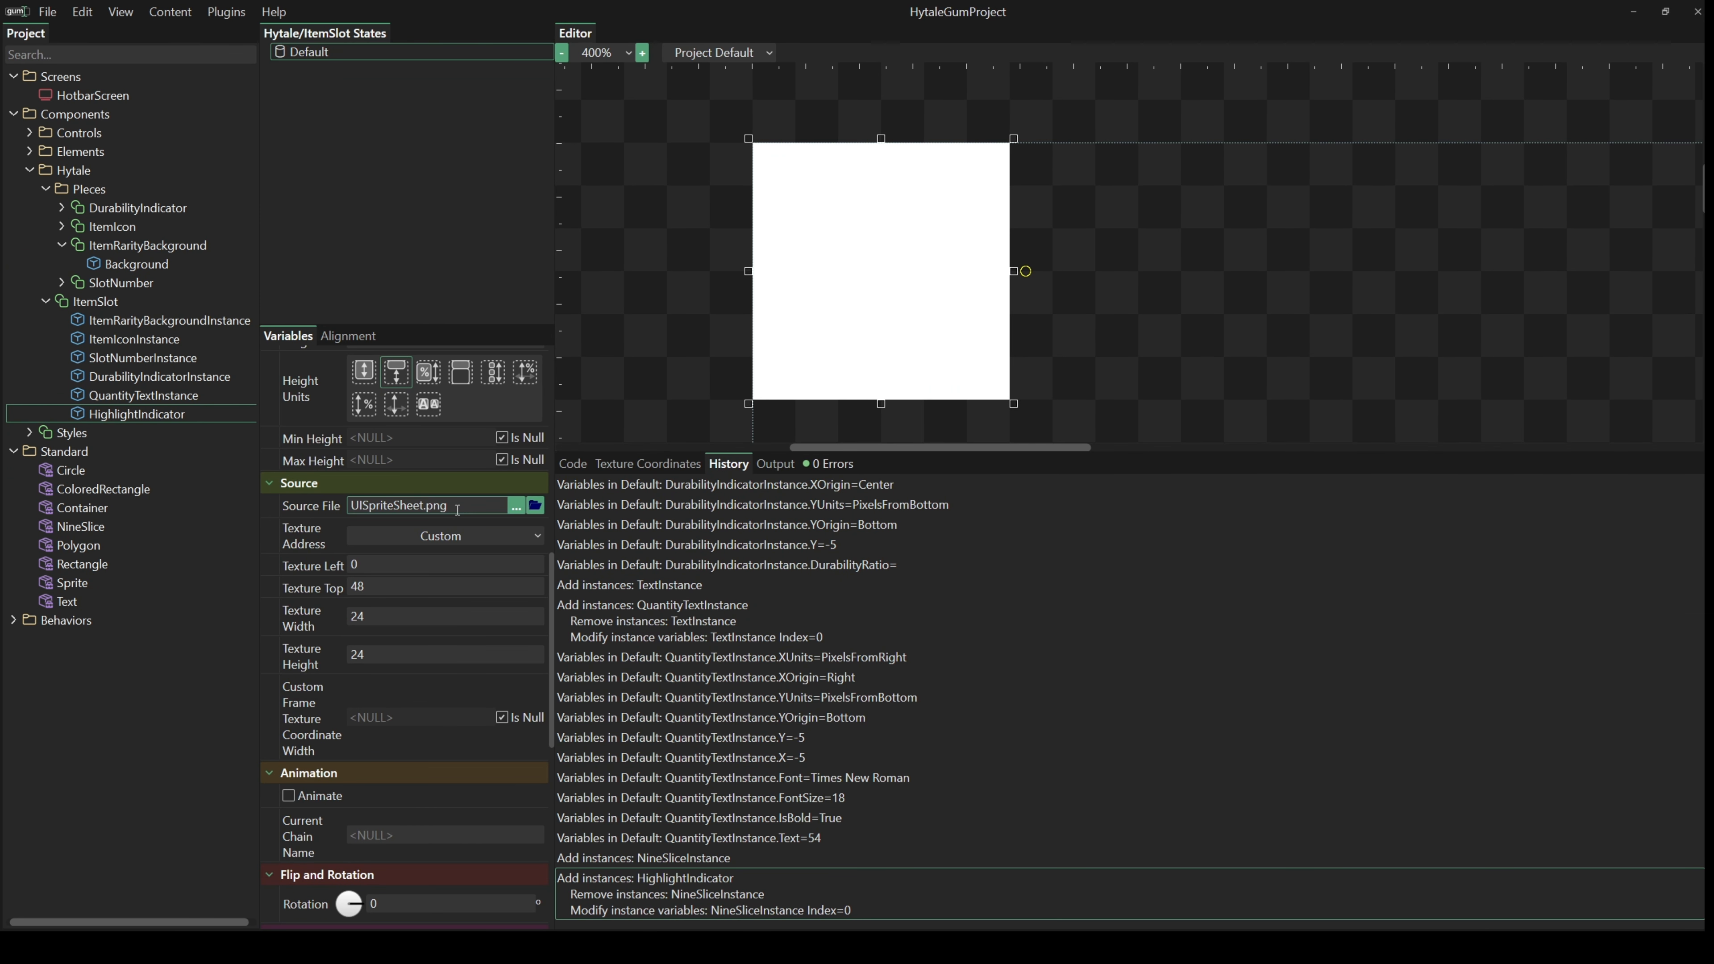
{"action": "left_click", "coordinate": [364, 506]}
{"action": "key", "text": "ctrl+v"}
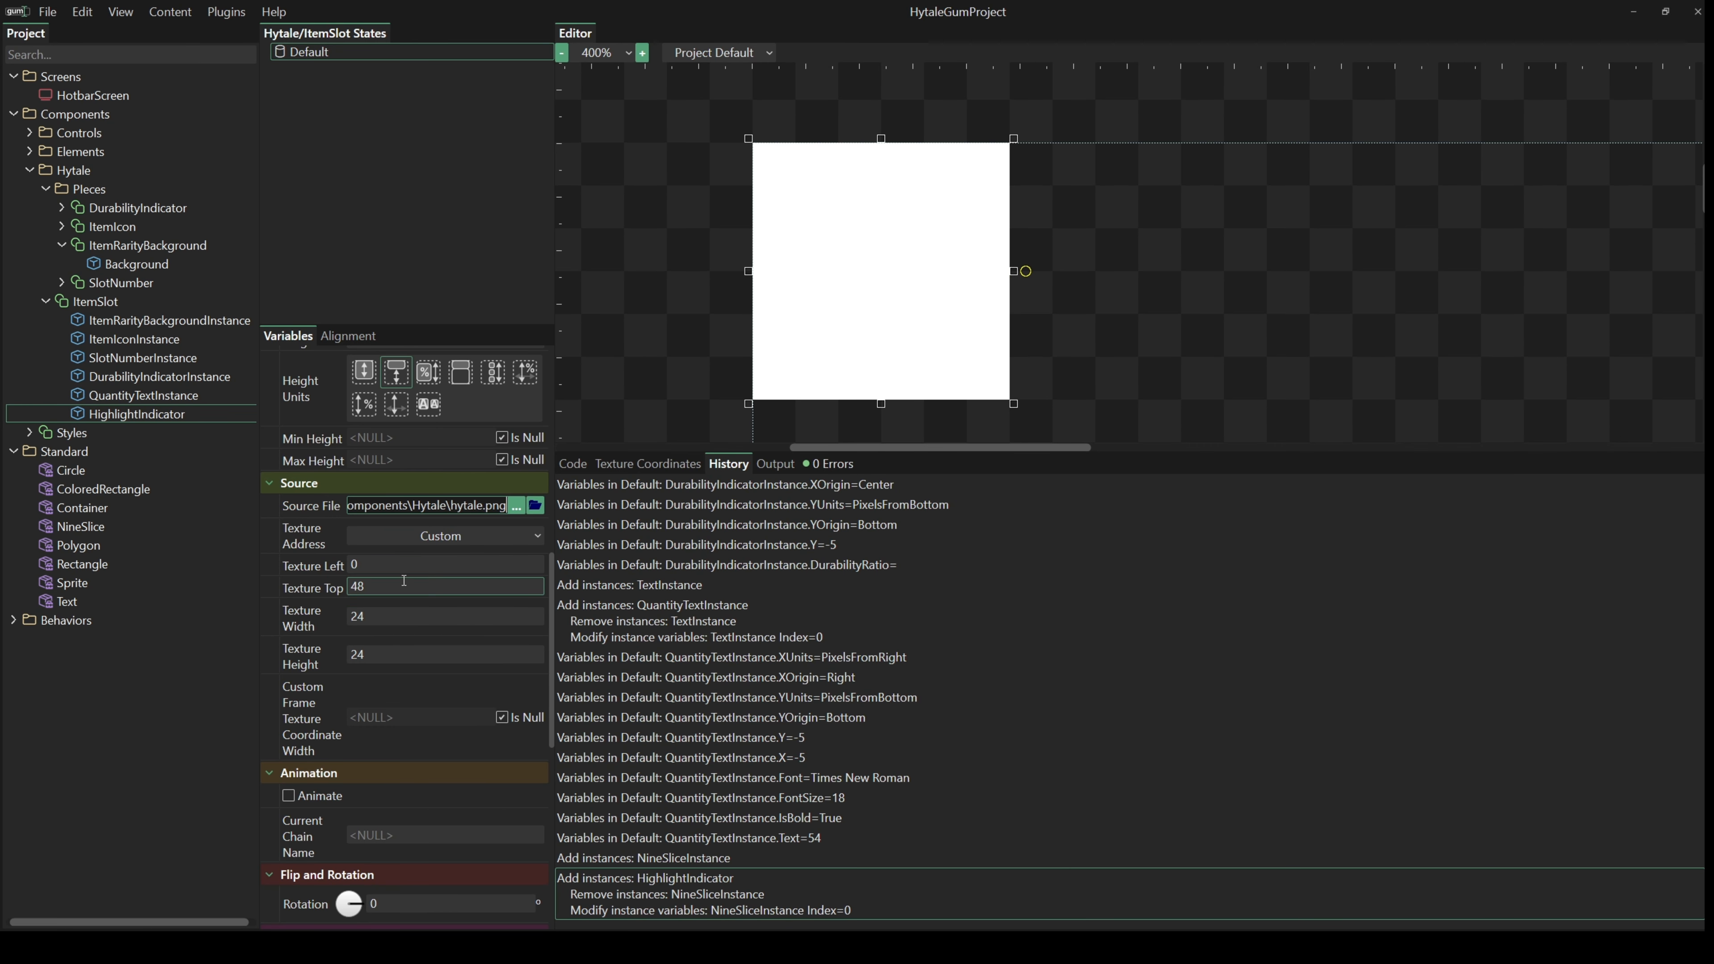
{"action": "left_click", "coordinate": [444, 594]}
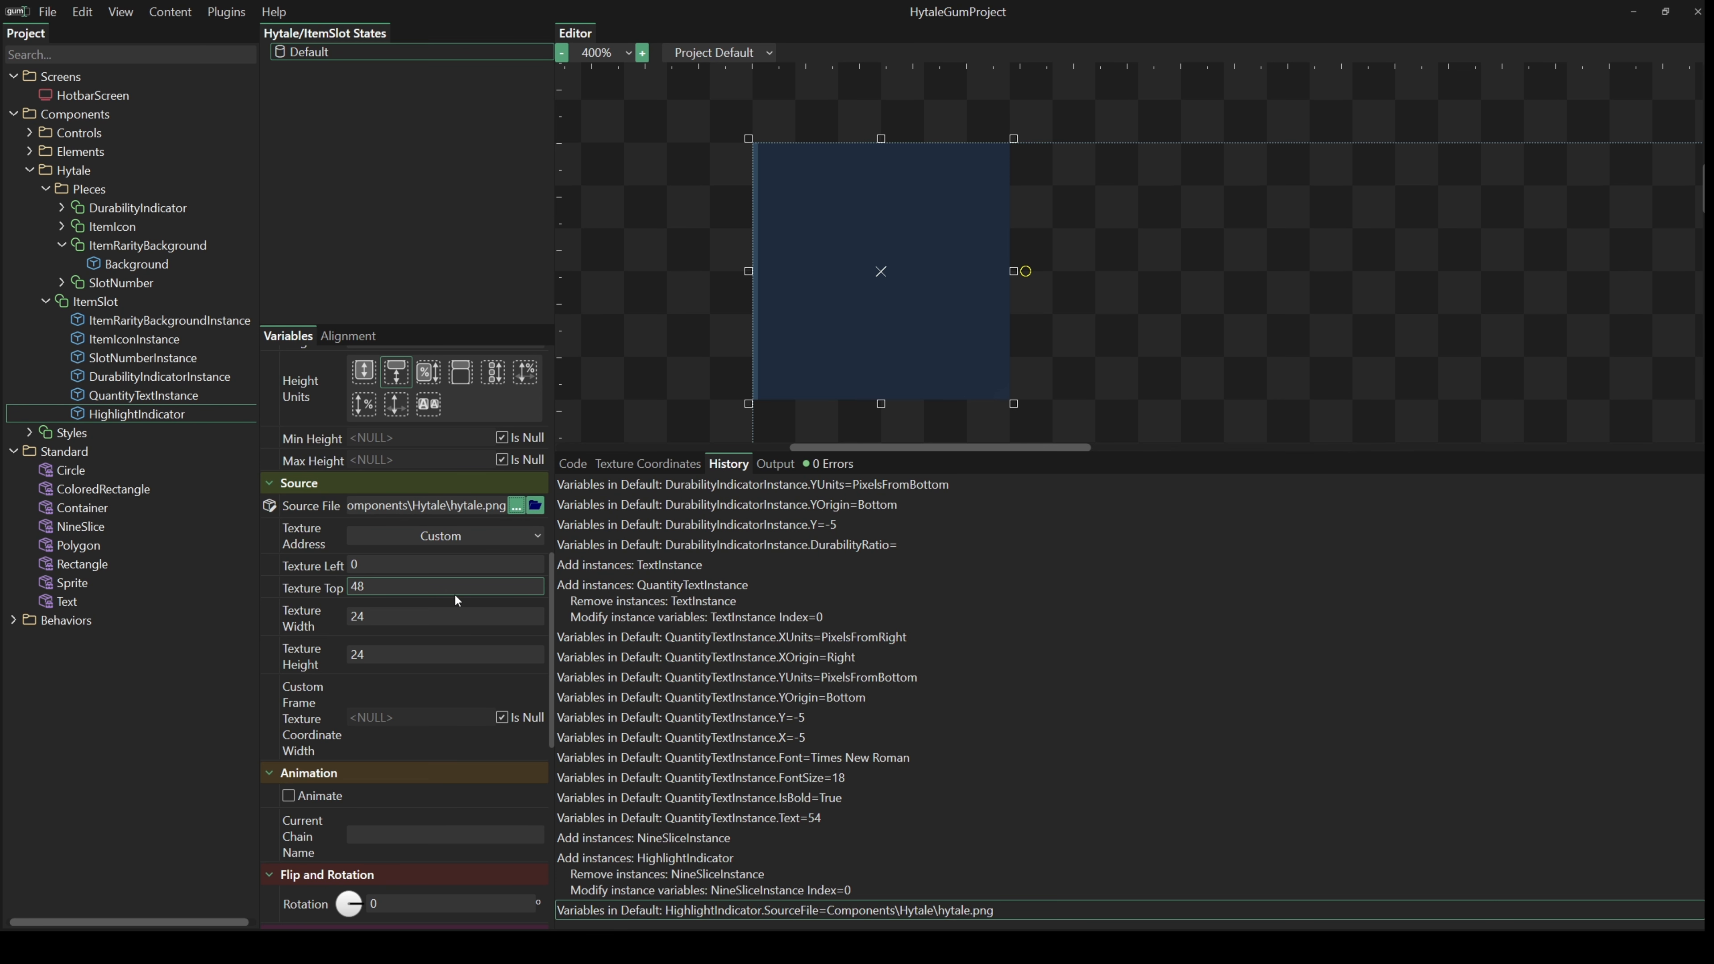
- Move HighlightIndicator's texture region onto the yellow frame in the sprite sheet, with texture left 240, top 0 and a 32 x 32 size
{"action": "left_click", "coordinate": [419, 610]}
{"action": "left_click", "coordinate": [641, 464]}
{"action": "left_click_drag", "start_coordinate": [1383, 618], "coordinate": [1032, 640]}
{"action": "left_click_drag", "start_coordinate": [777, 724], "coordinate": [1267, 662]}
{"action": "left_click_drag", "start_coordinate": [1425, 620], "coordinate": [1394, 674]}
{"action": "left_click_drag", "start_coordinate": [1224, 715], "coordinate": [1227, 689]}
- Disable grid snapping and shrink HighlightIndicator's texture region to the yellow frame, 24 wide and 23 high
{"action": "left_click", "coordinate": [640, 483]}
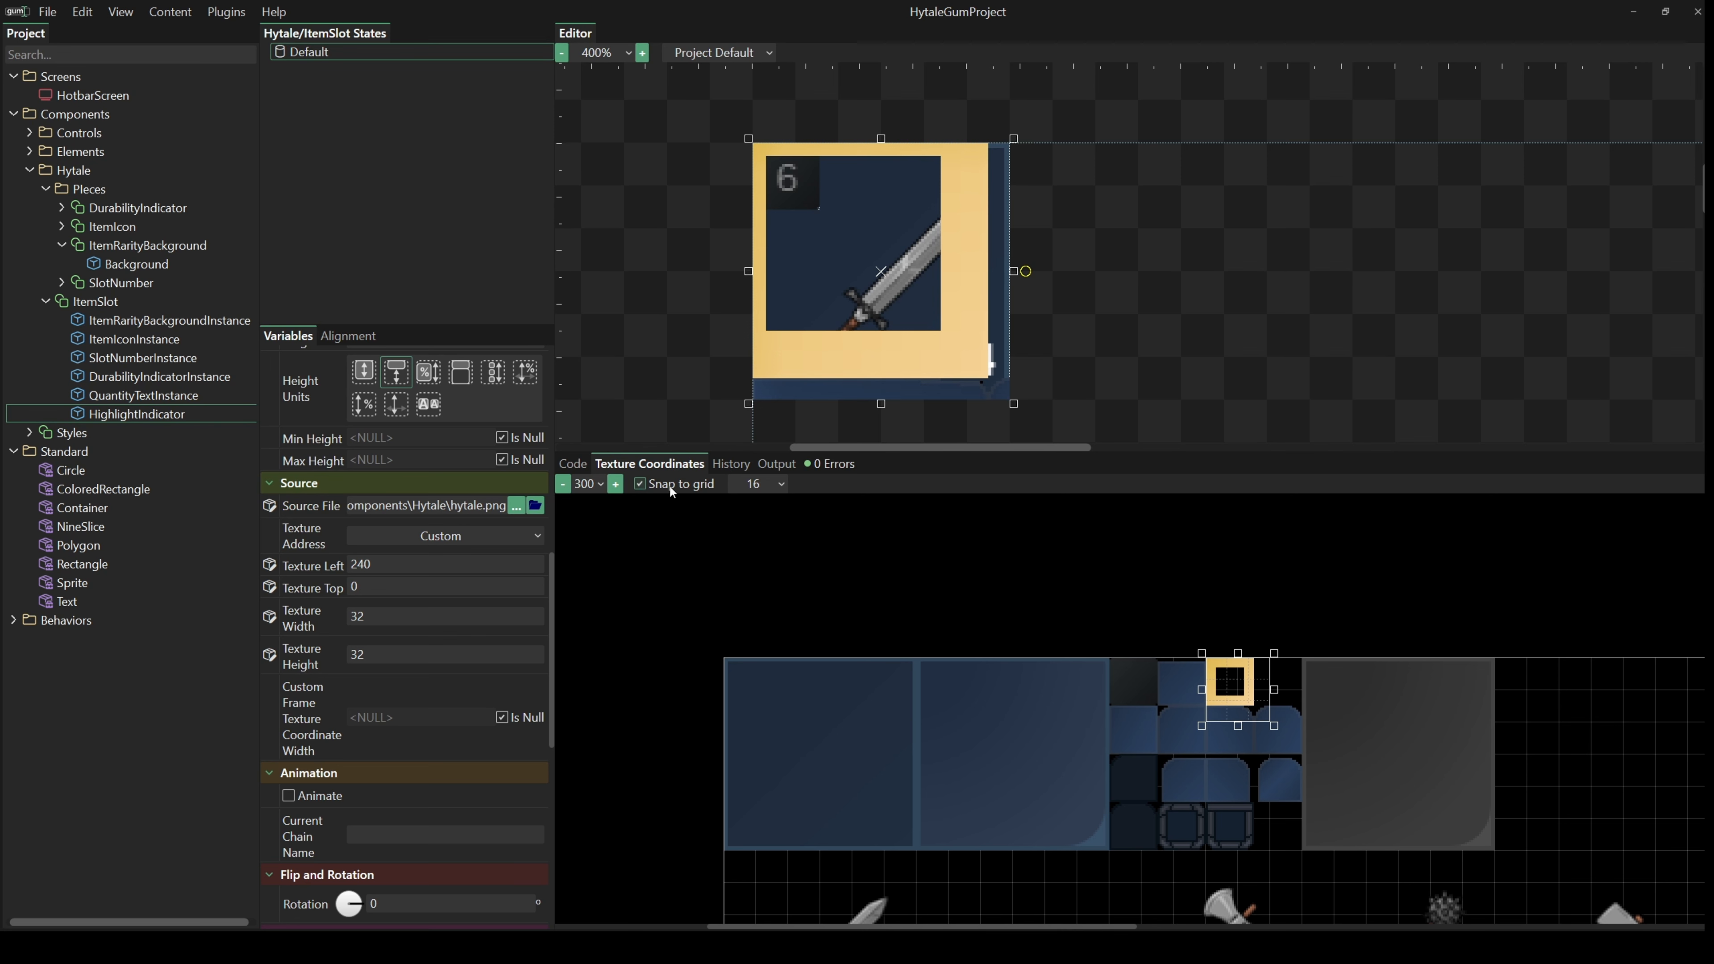
{"action": "scroll", "coordinate": [1292, 731], "scroll_direction": "up", "scroll_amount": 3}
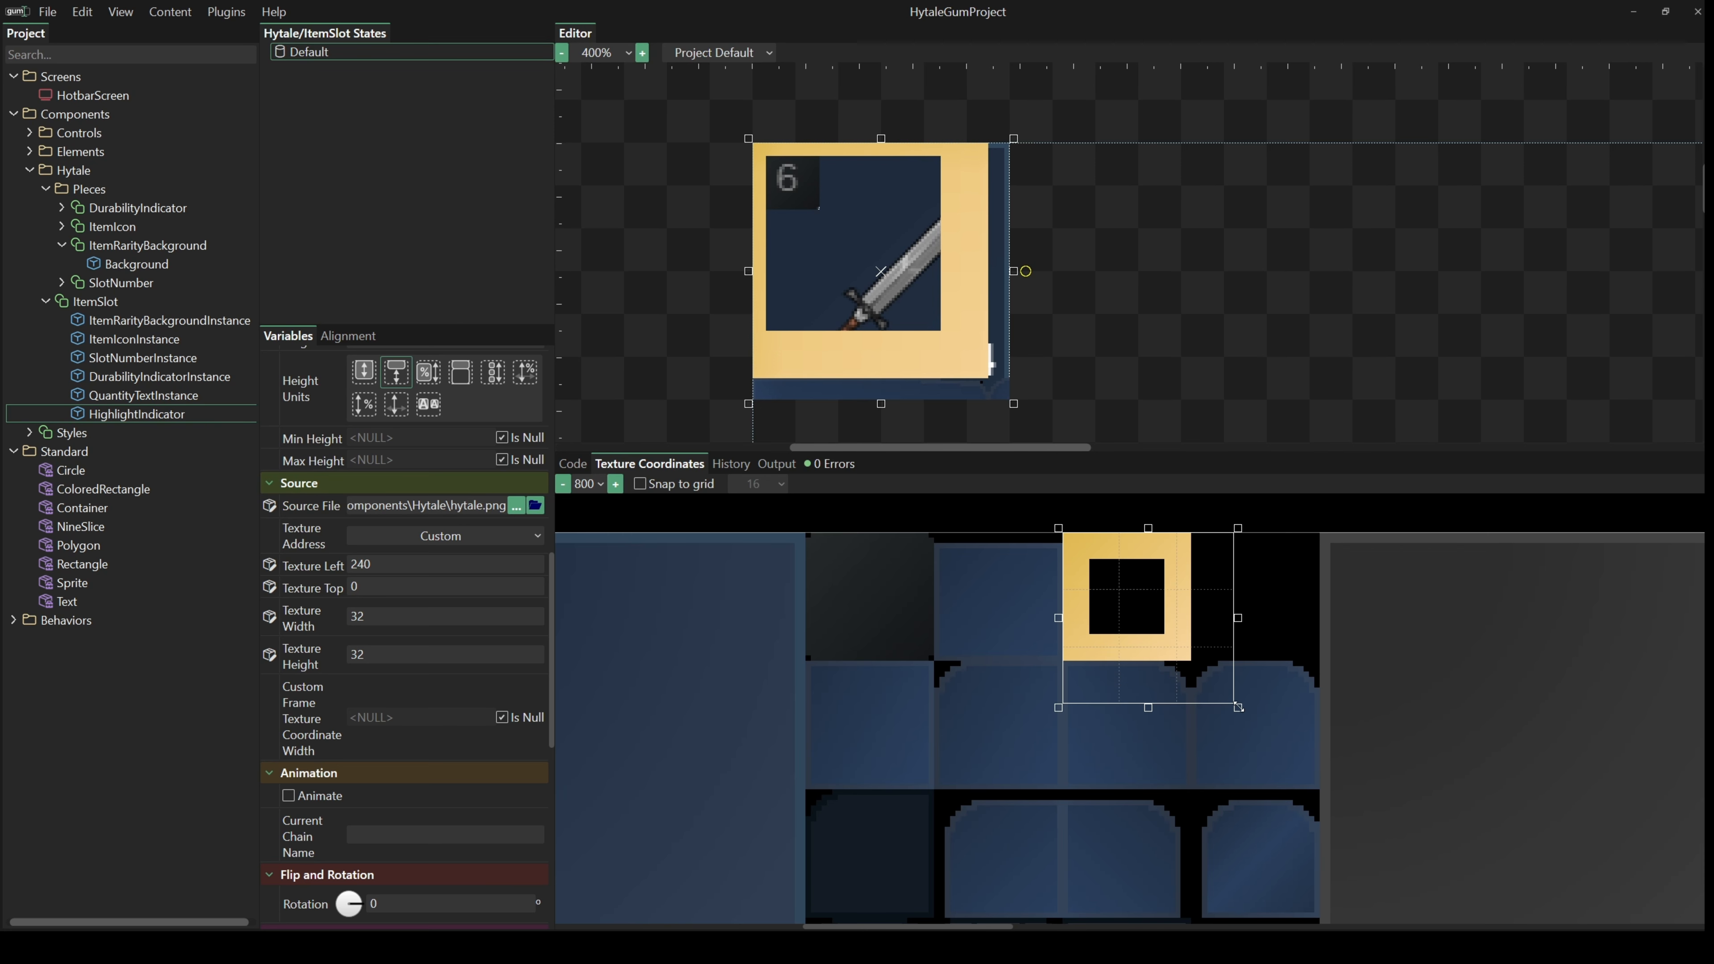
{"action": "left_click_drag", "start_coordinate": [1238, 707], "coordinate": [1193, 659]}
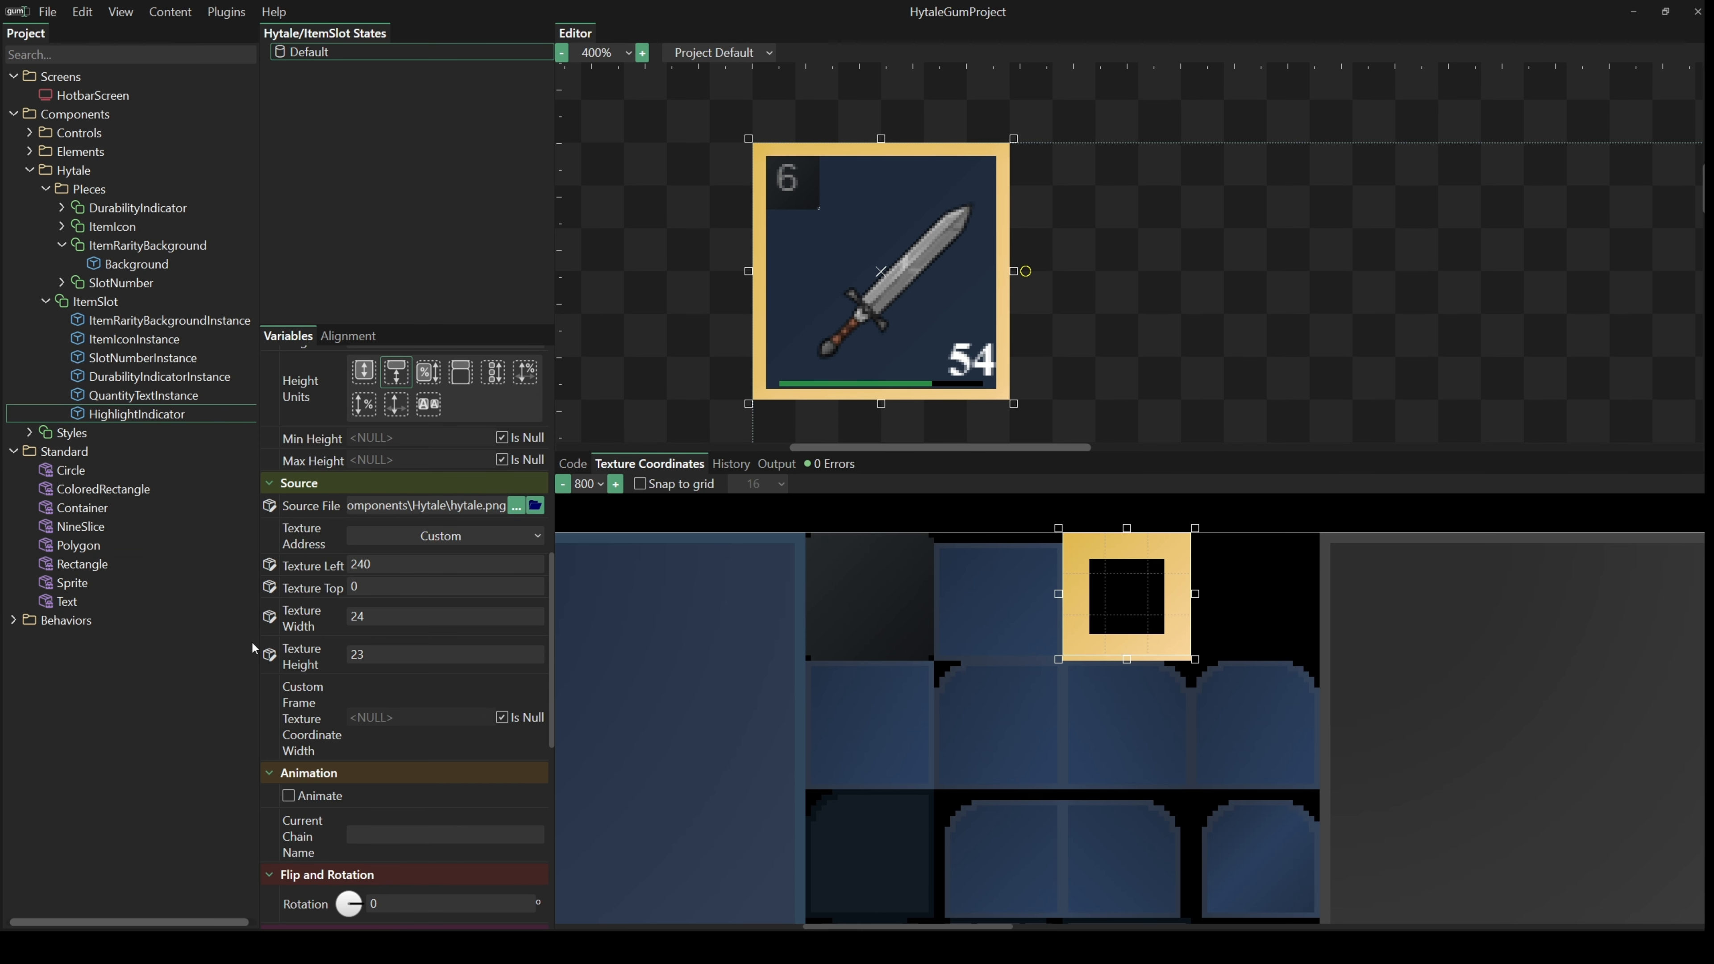
- Set HighlightIndicator's X units and origin to left, and its Y units and origin to top
{"action": "scroll", "coordinate": [387, 665], "scroll_direction": "up", "scroll_amount": 2}
{"action": "scroll", "coordinate": [386, 665], "scroll_direction": "up", "scroll_amount": 7}
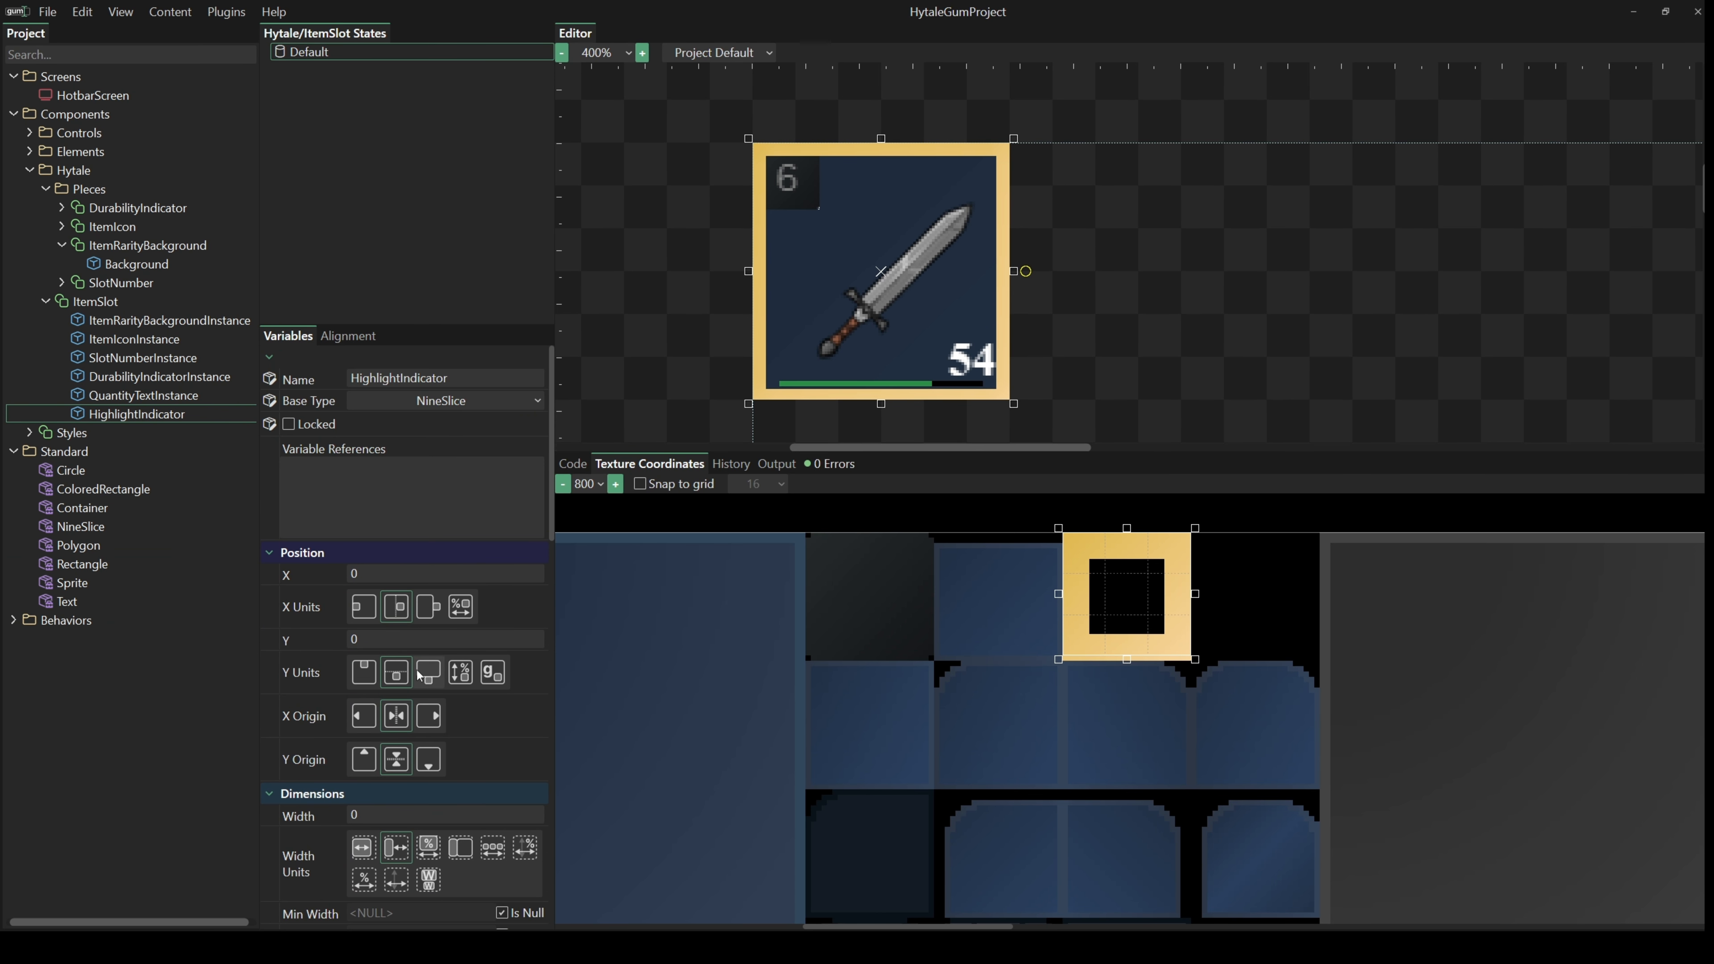
{"action": "left_click", "coordinate": [364, 606]}
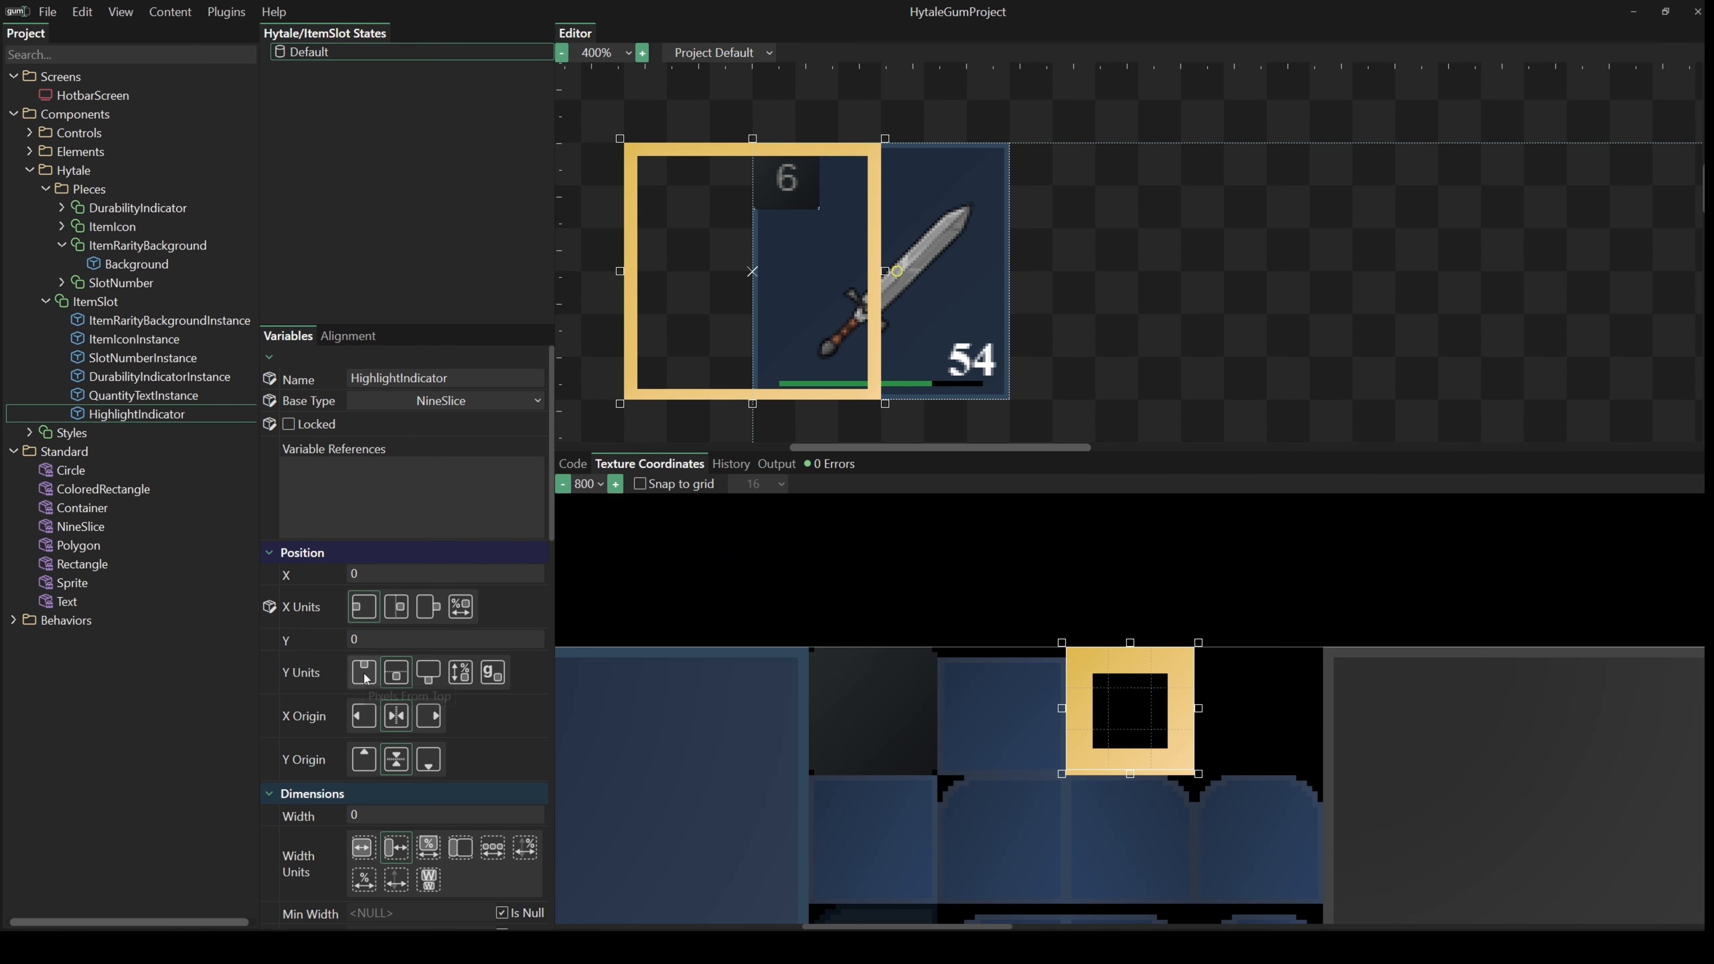
{"action": "left_click", "coordinate": [363, 724]}
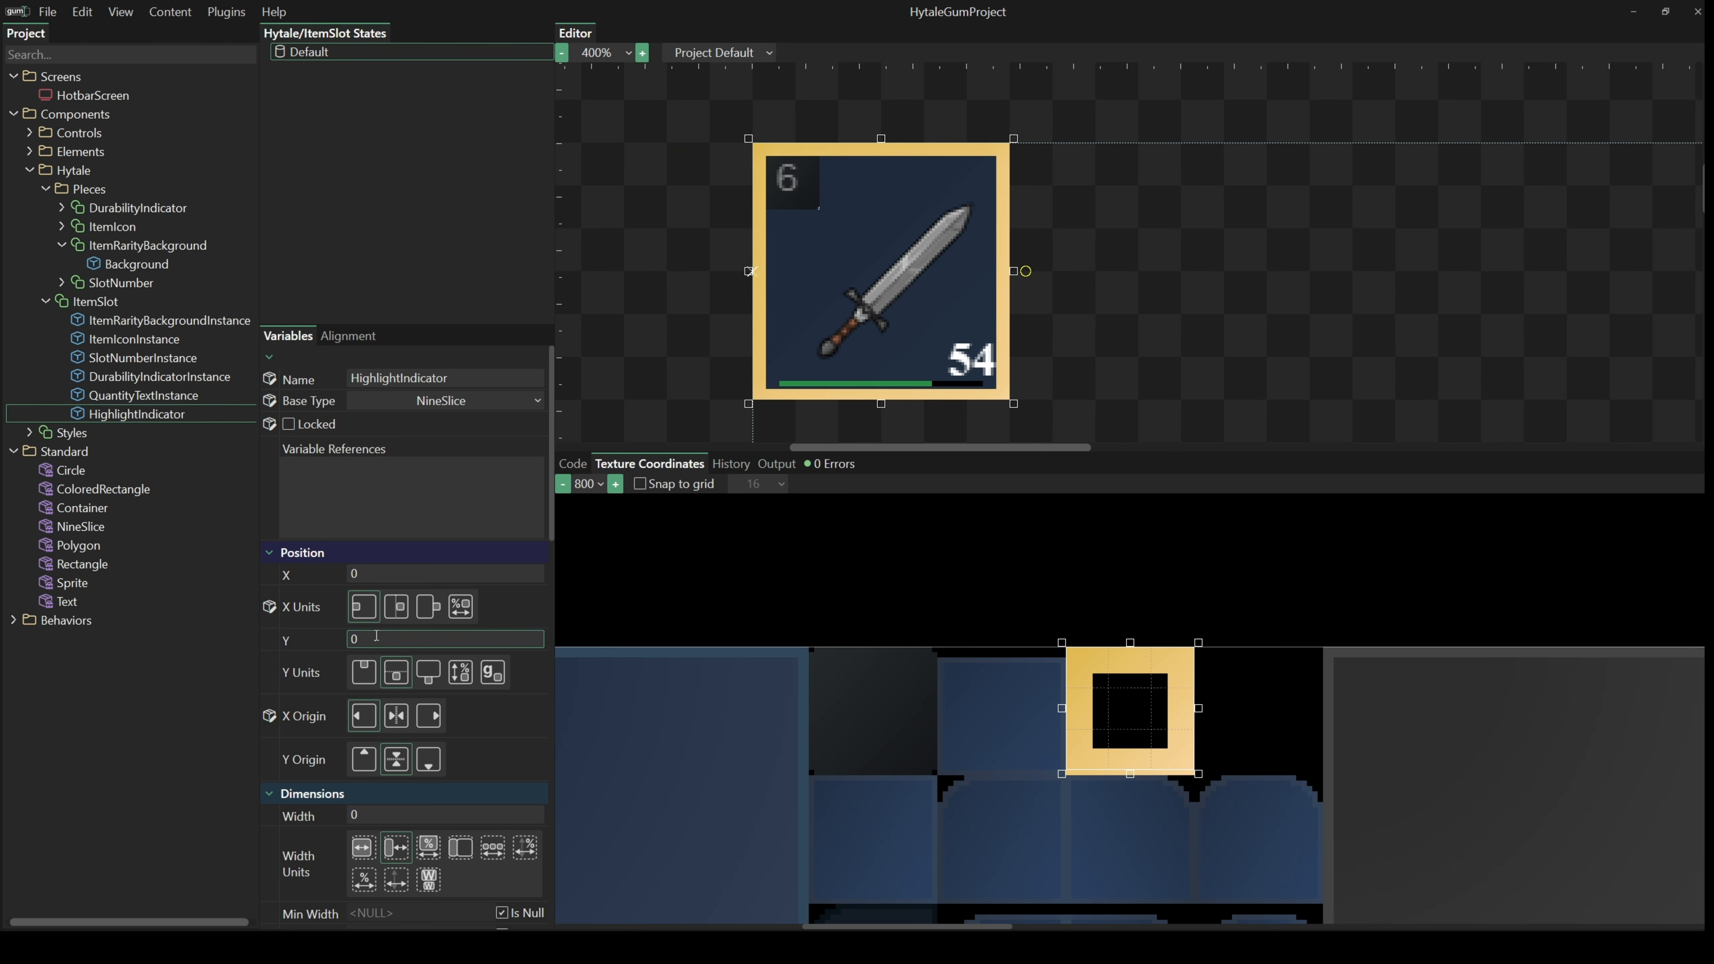
{"action": "left_click", "coordinate": [364, 671]}
{"action": "left_click", "coordinate": [365, 761]}
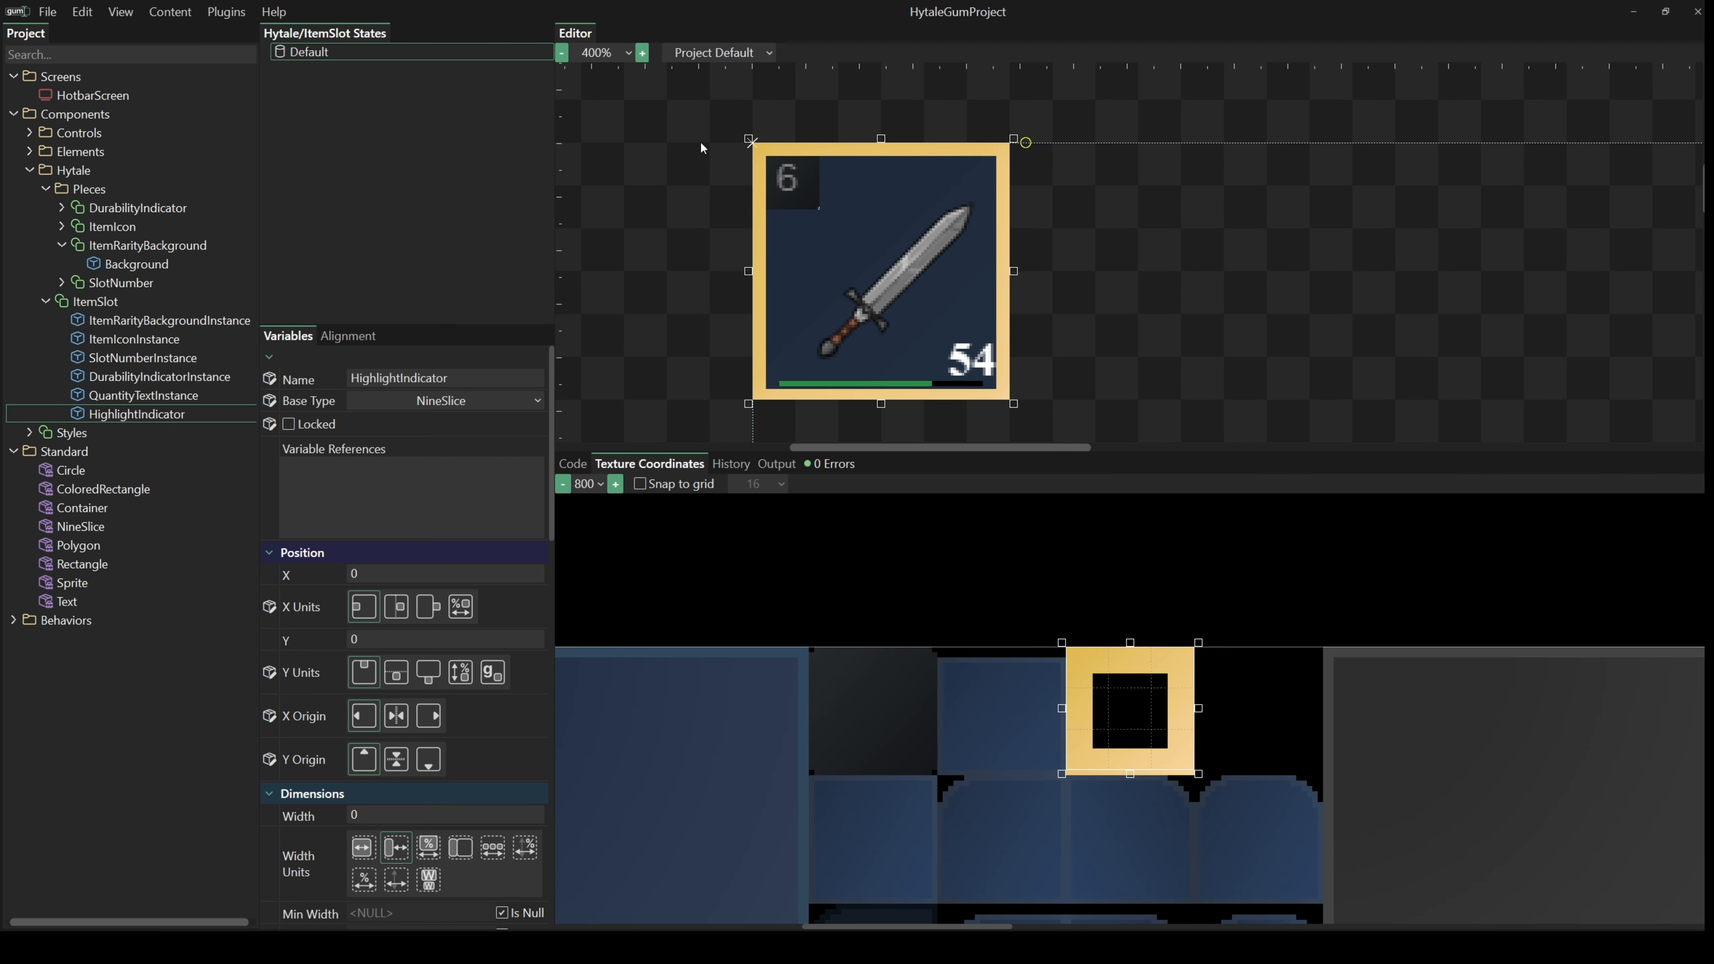
- Set HighlightIndicator's X and Y positions to -5
{"action": "left_click_drag", "start_coordinate": [404, 574], "coordinate": [191, 567]}
{"action": "type", "text": "-"}
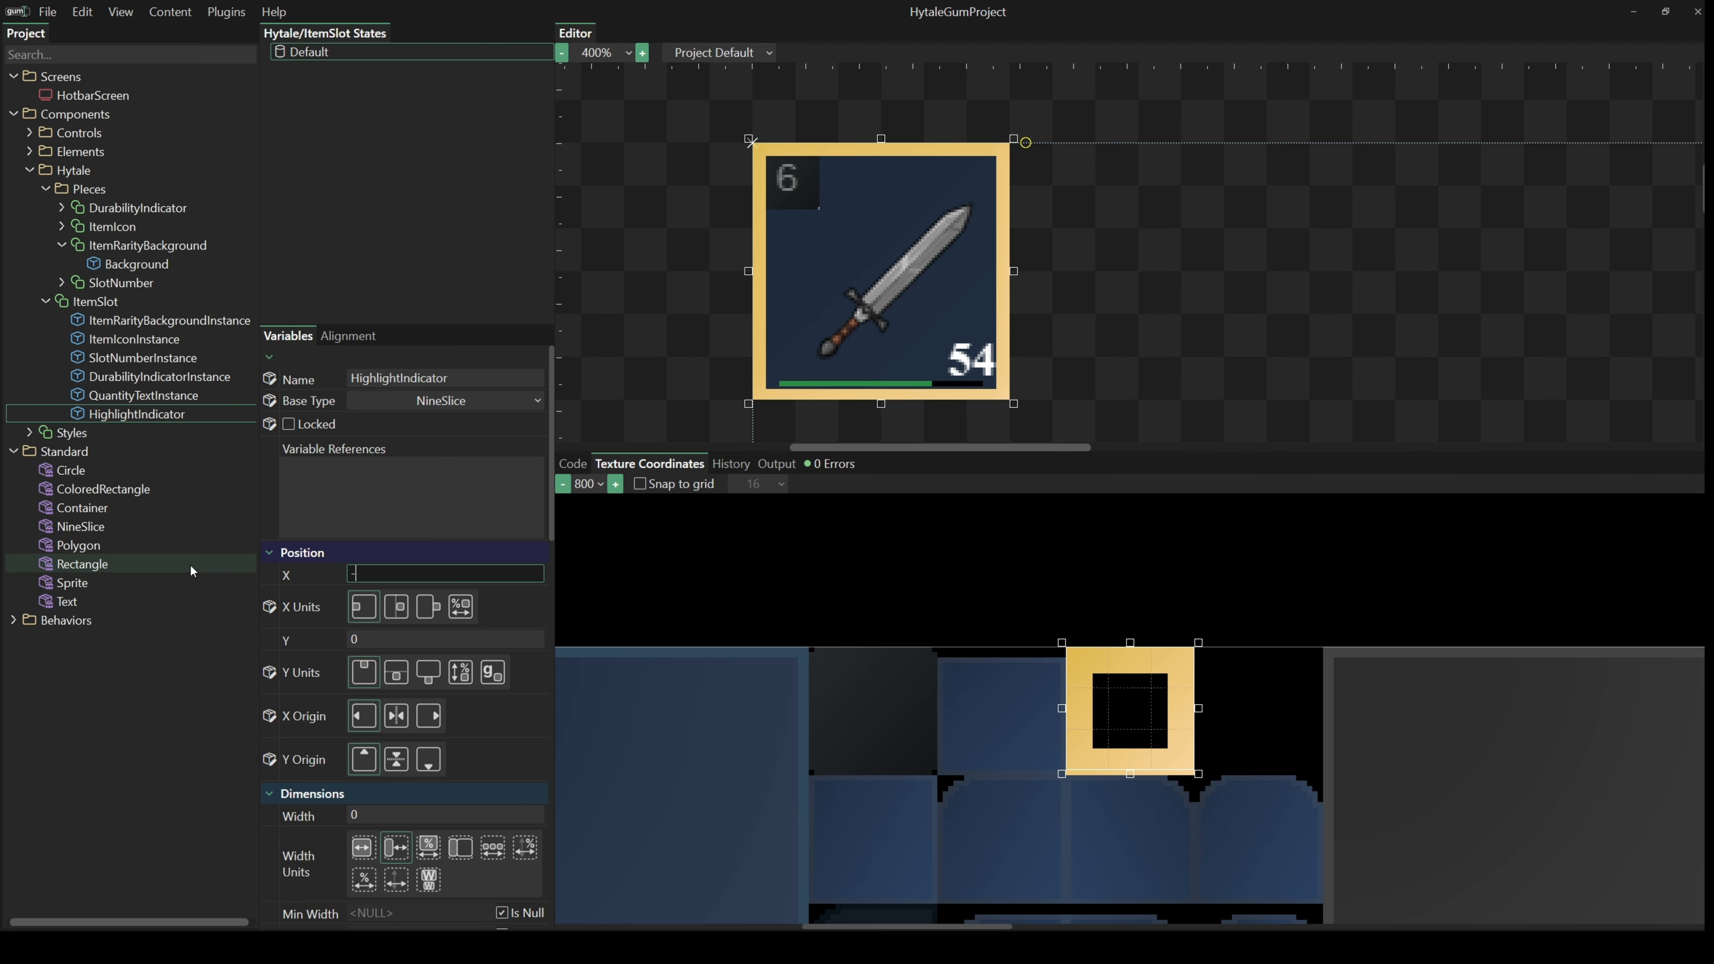
{"action": "type", "text": "5"}
{"action": "key", "text": "Tab"}
{"action": "type", "text": "-5"}
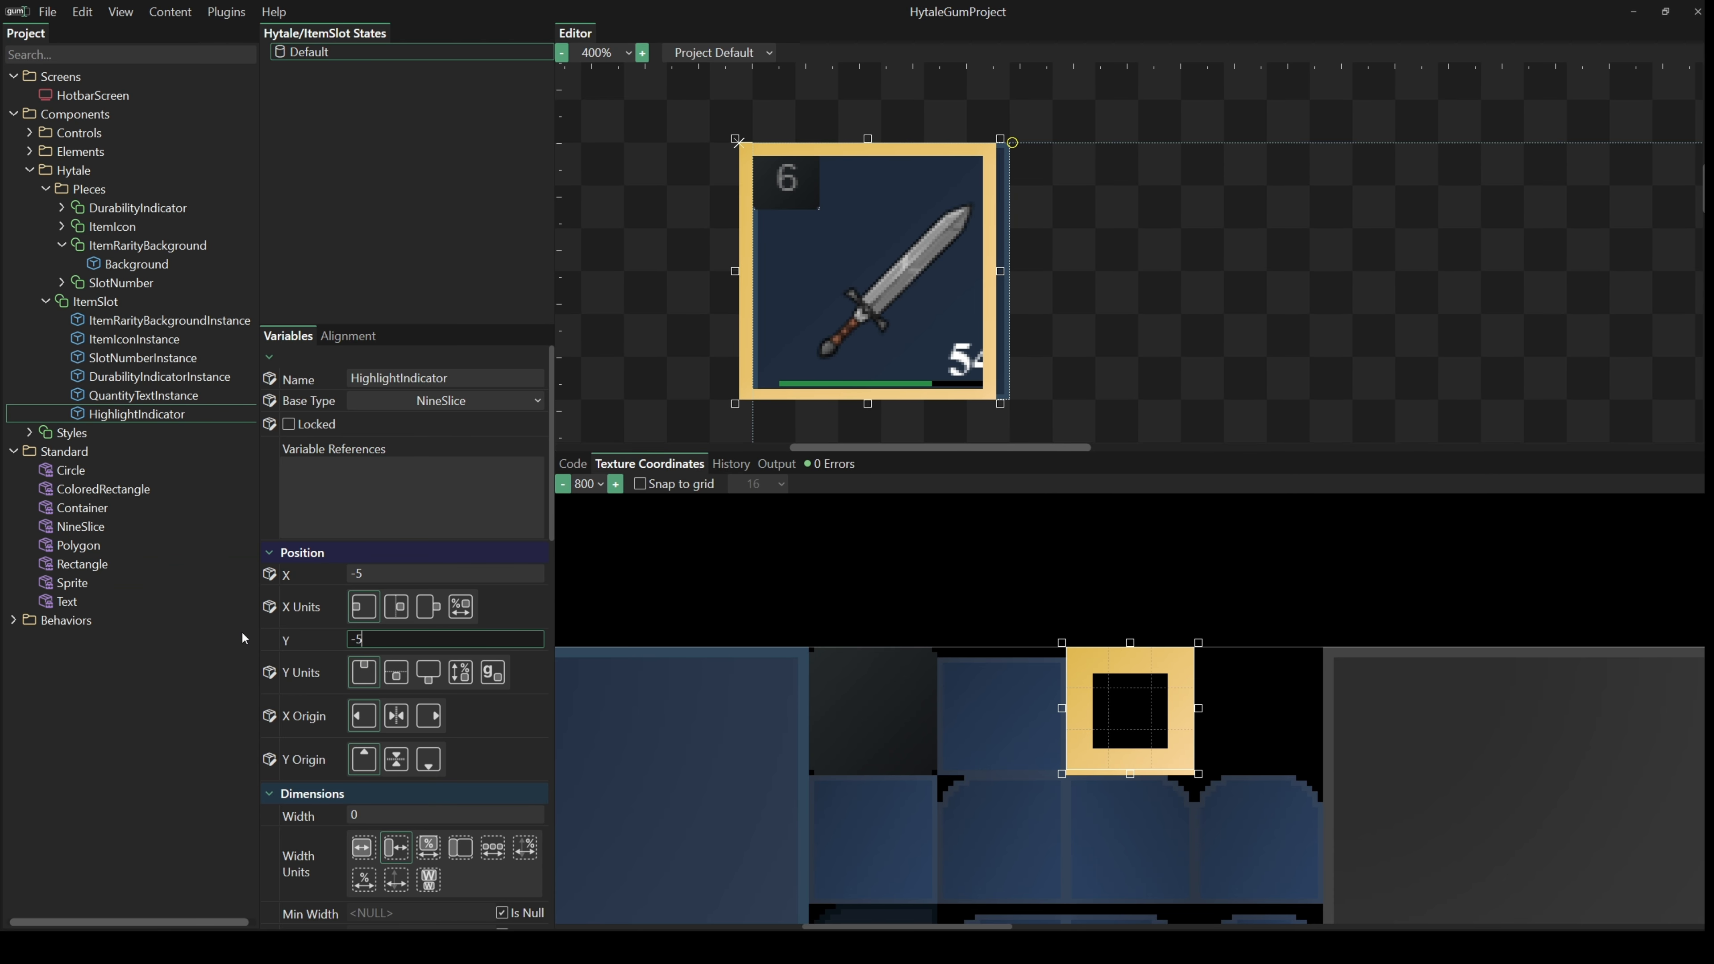
{"action": "left_click", "coordinate": [367, 574]}
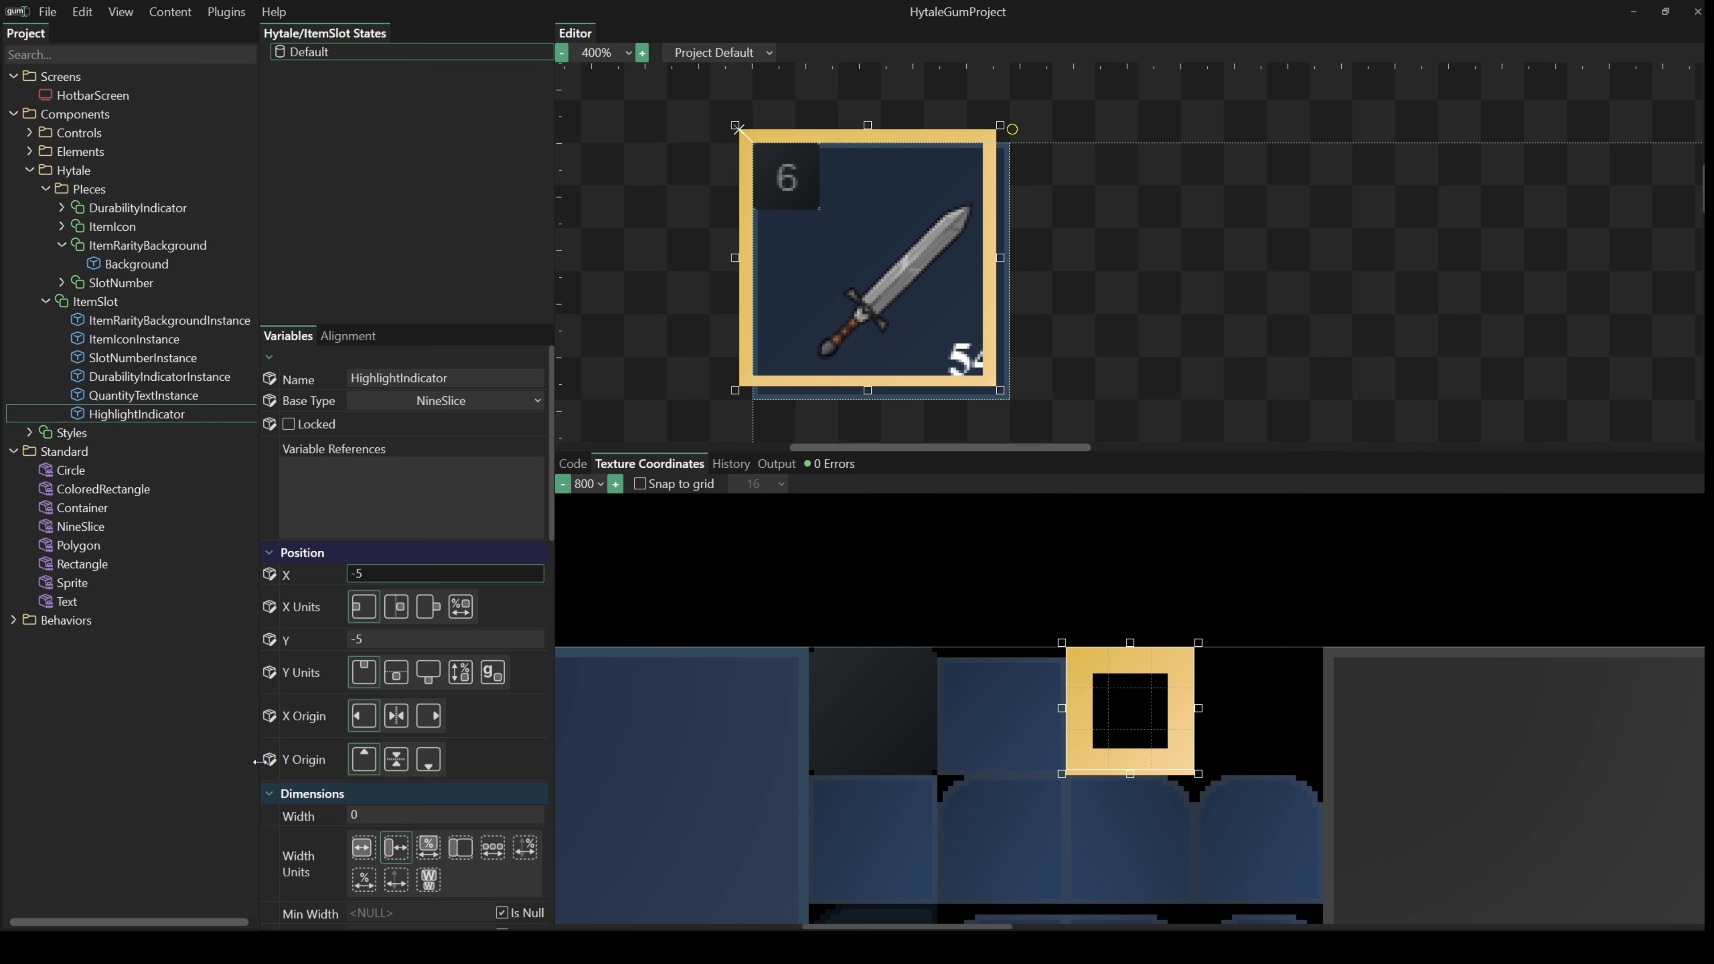
- Set HighlightIndicator's width and height to 10, keeping both relative to the parent container
{"action": "scroll", "coordinate": [517, 692], "scroll_direction": "down", "scroll_amount": 1}
{"action": "scroll", "coordinate": [500, 719], "scroll_direction": "down", "scroll_amount": 2}
{"action": "left_click", "coordinate": [501, 720]}
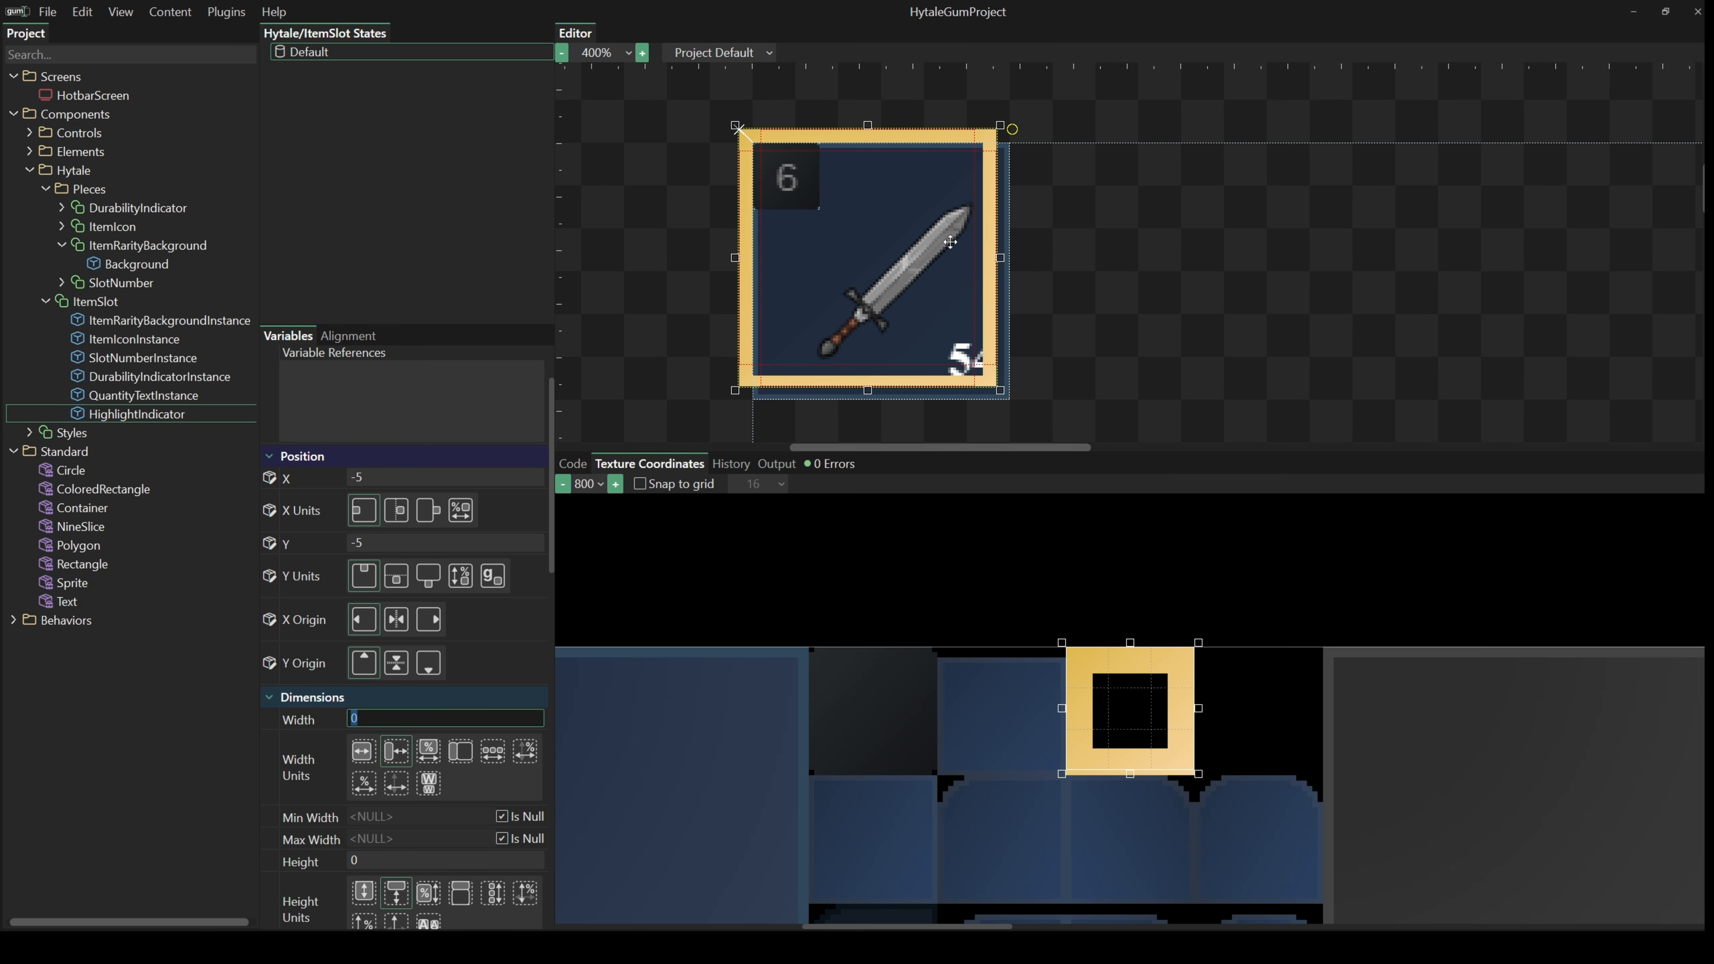
{"action": "type", "text": "10"}
{"action": "key", "text": "Tab"}
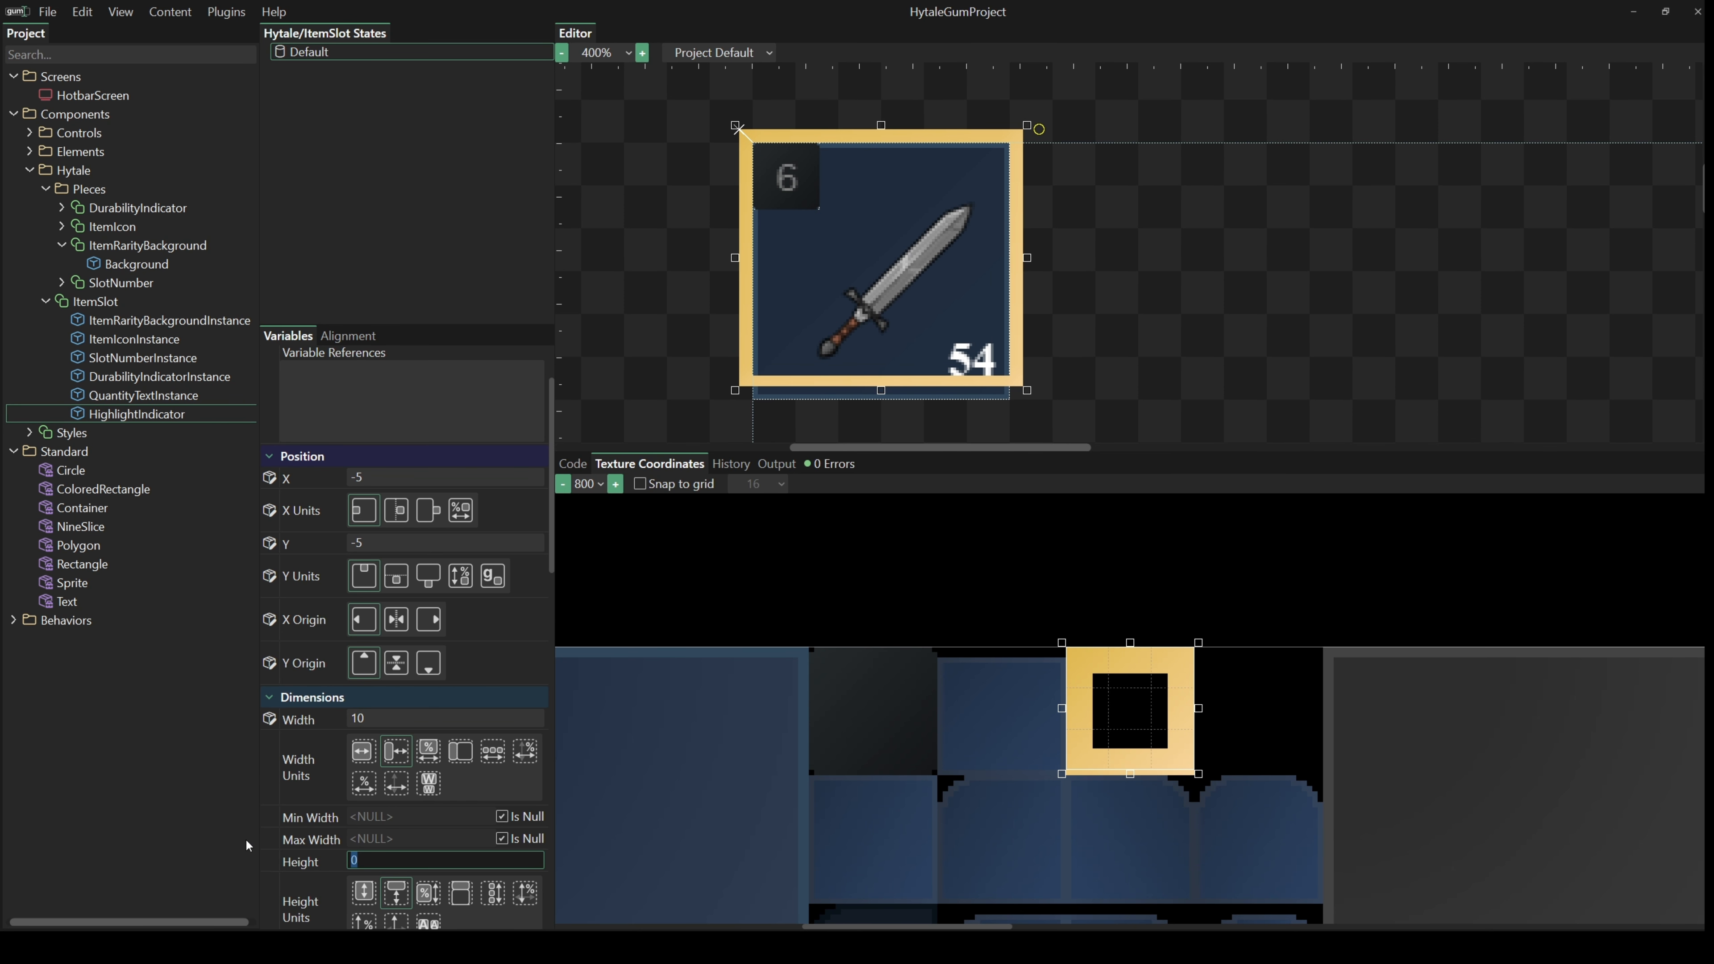
{"action": "type", "text": "10"}
{"action": "left_click", "coordinate": [389, 717]}
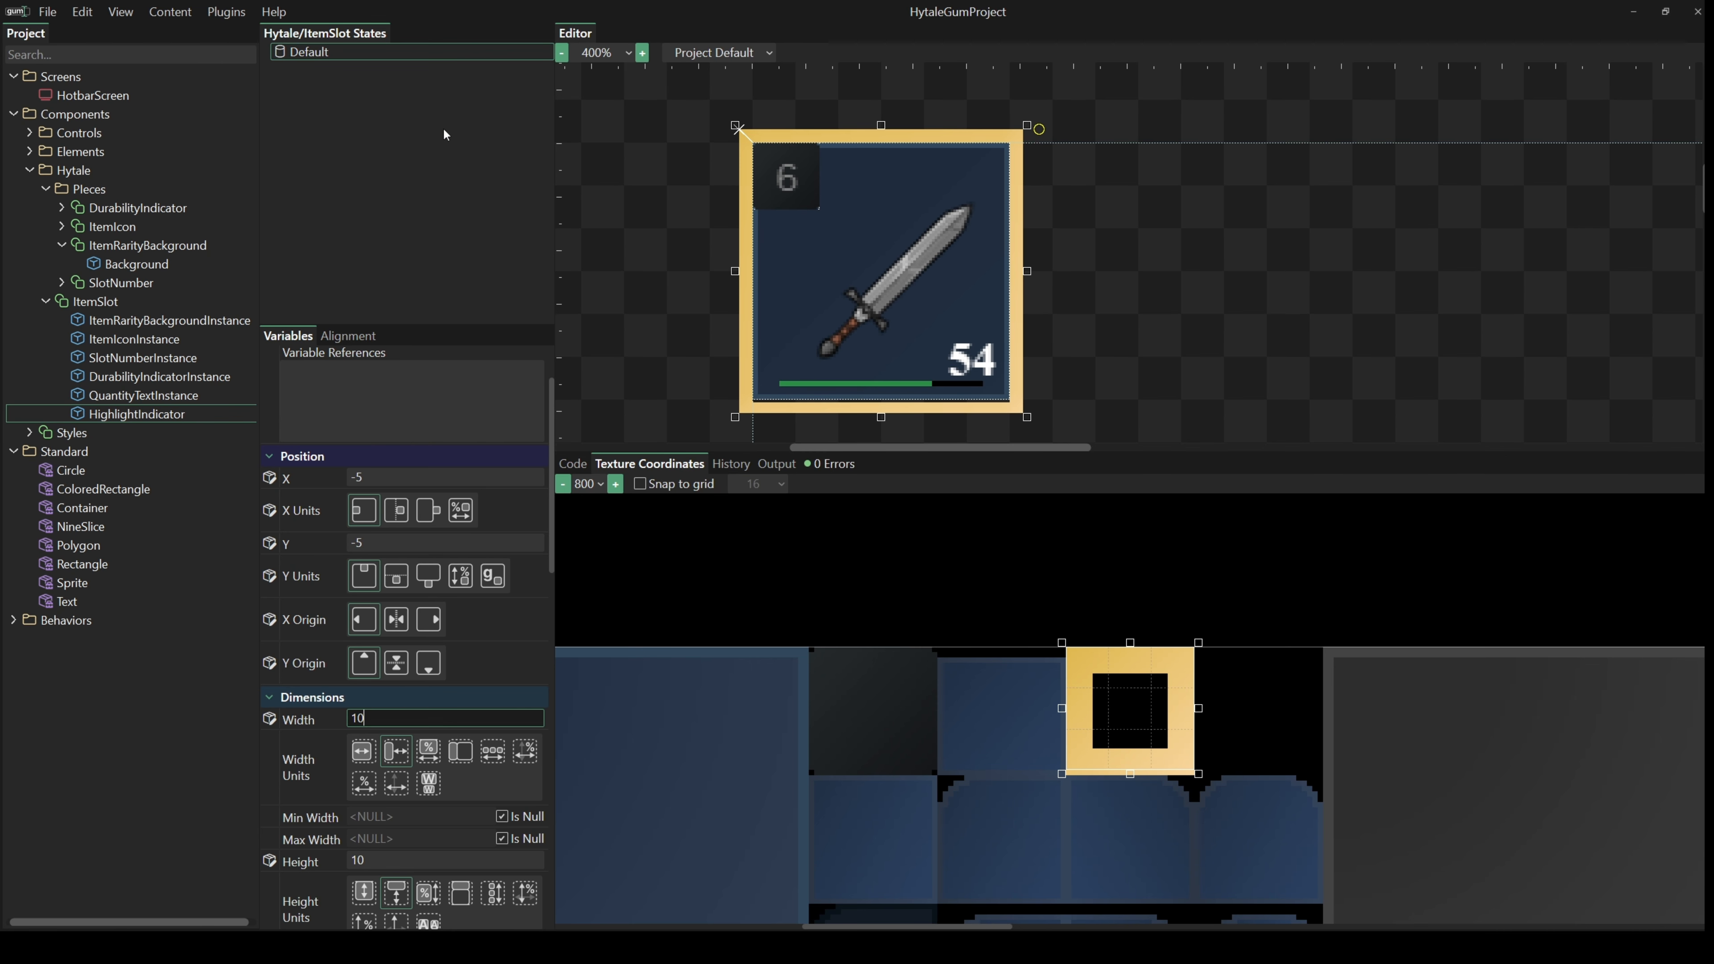
- Add two state categories named HasItem and HasDamage to the ItemSlot component
{"action": "right_click", "coordinate": [331, 140]}
{"action": "left_click", "coordinate": [385, 129]}
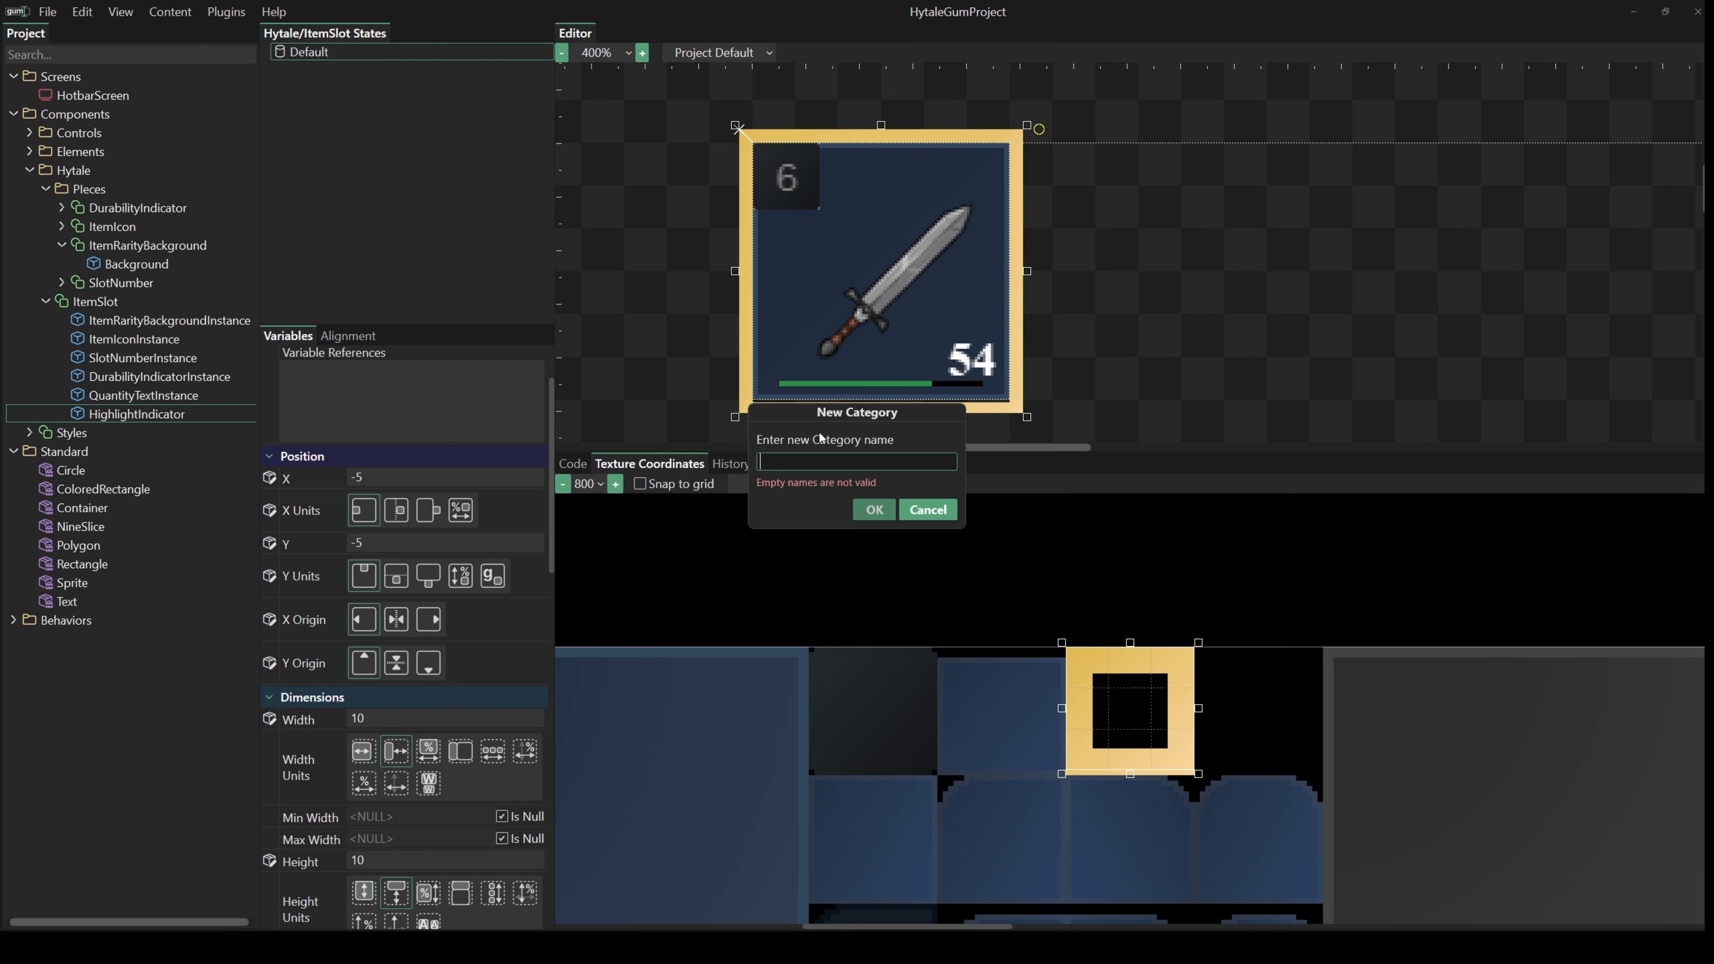
{"action": "type", "text": "Has"}
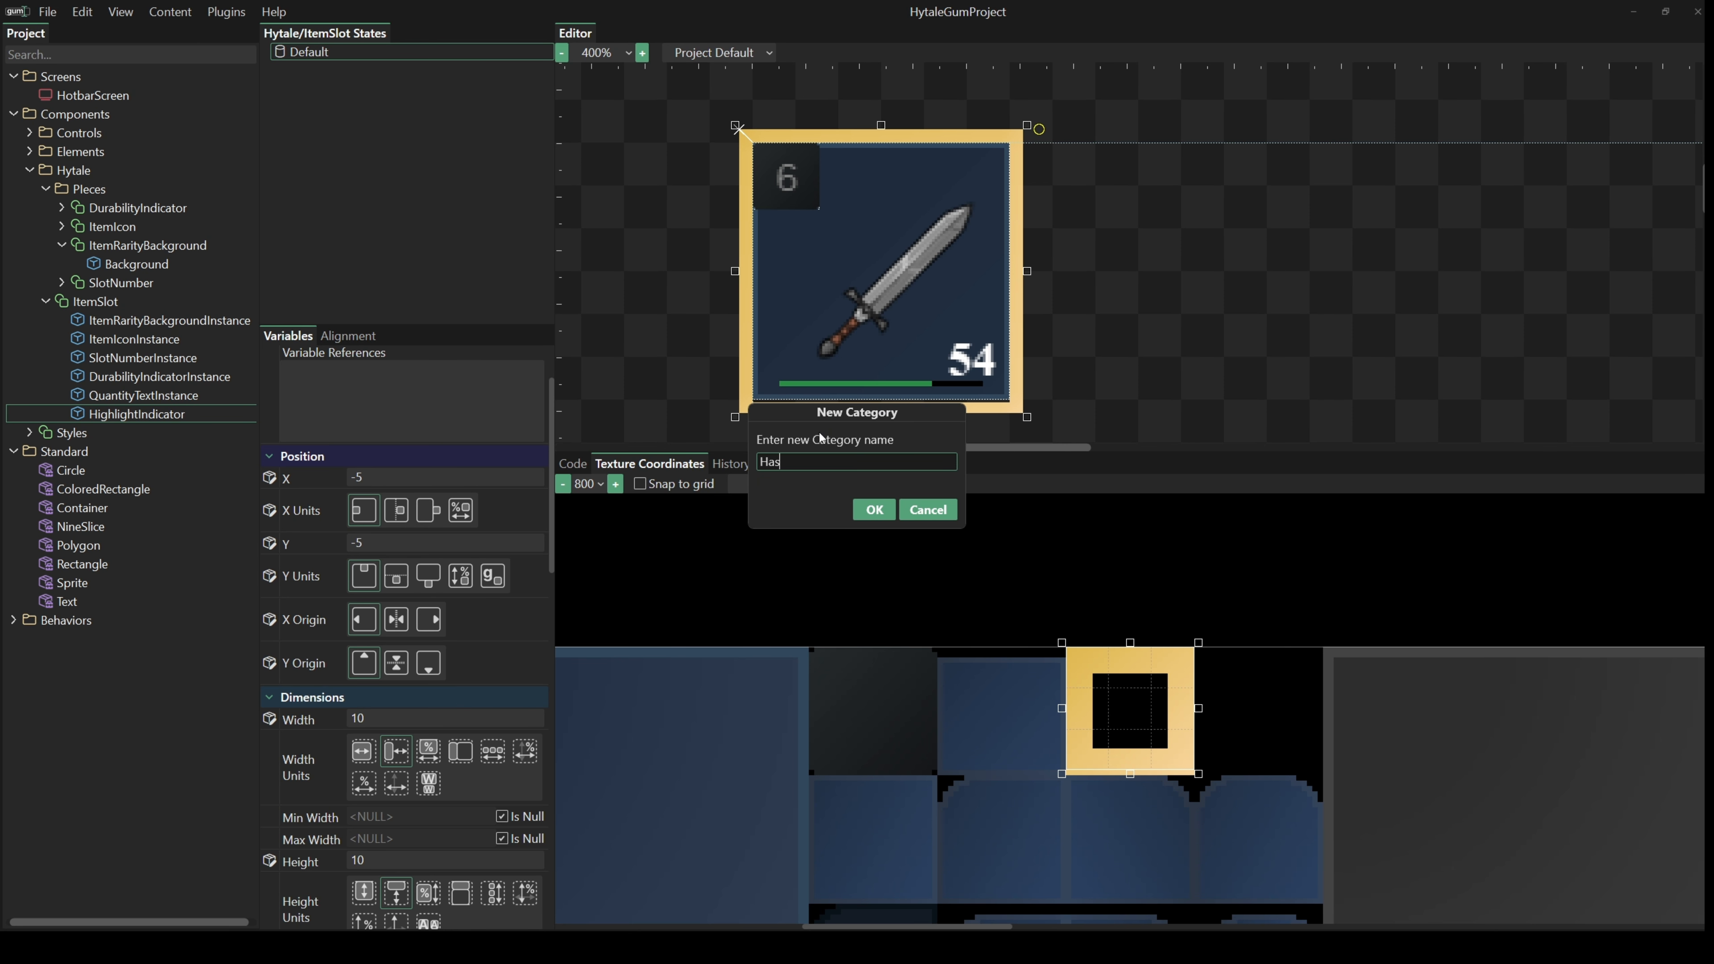
{"action": "type", "text": "Item"}
{"action": "key", "text": "Return"}
{"action": "right_click", "coordinate": [402, 166]}
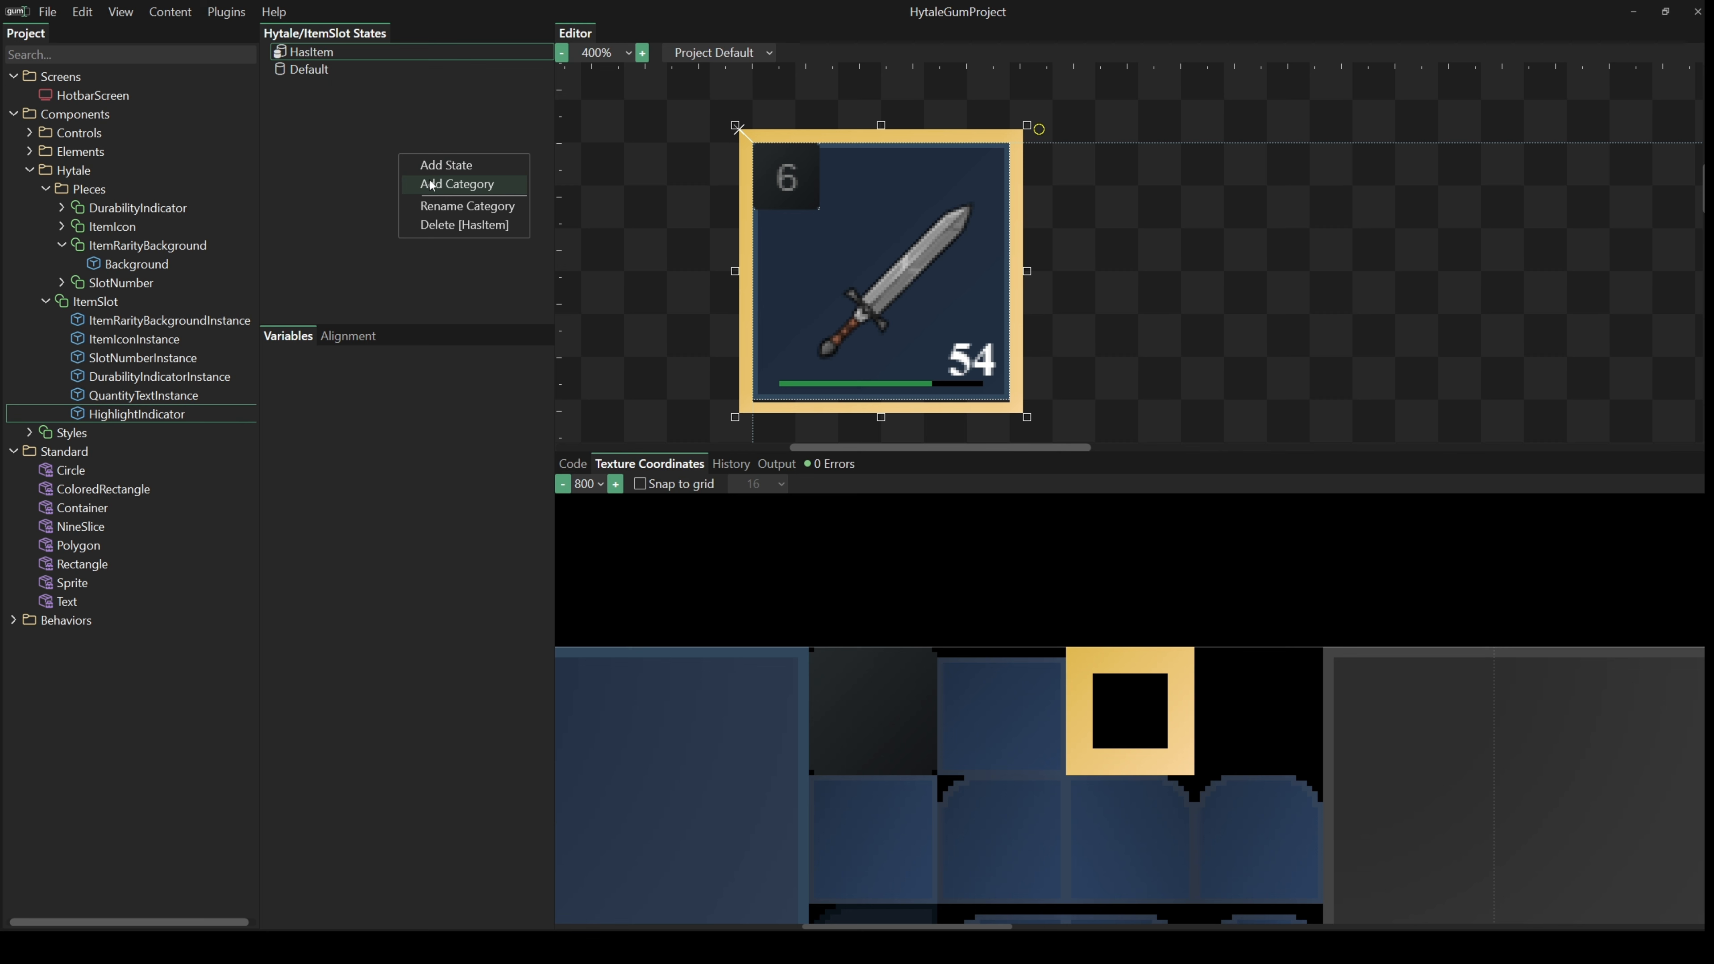
{"action": "left_click", "coordinate": [432, 183]}
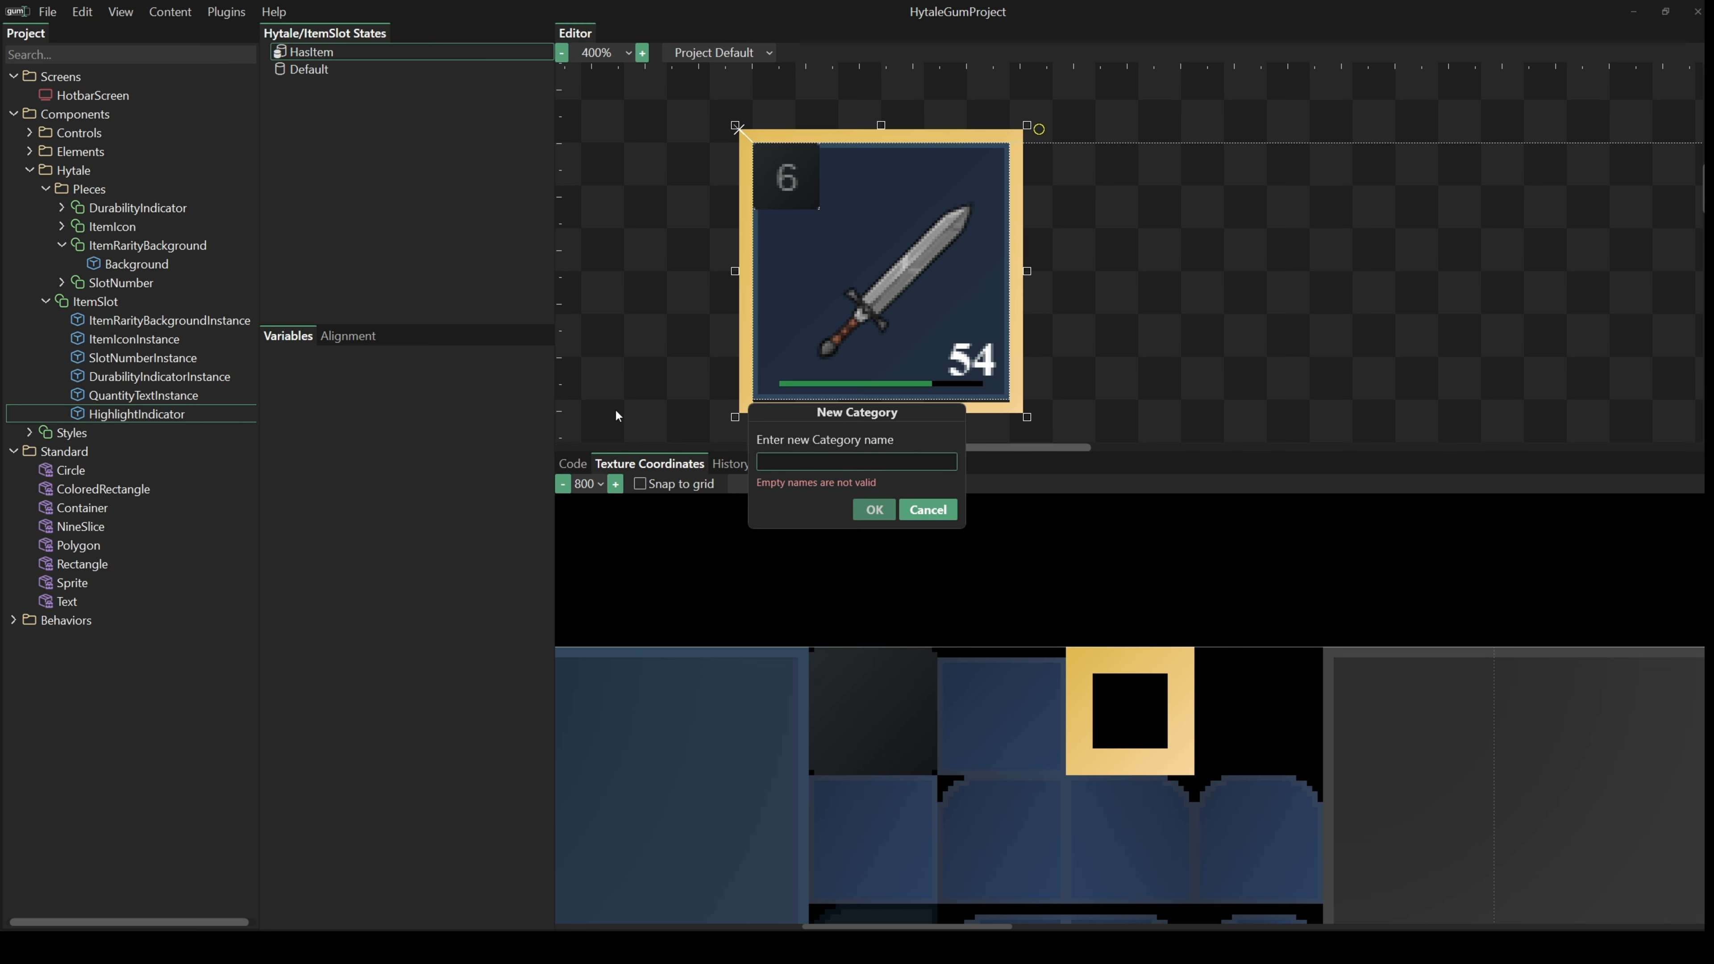
{"action": "type", "text": "HasDamage"}
{"action": "key", "text": "Return"}
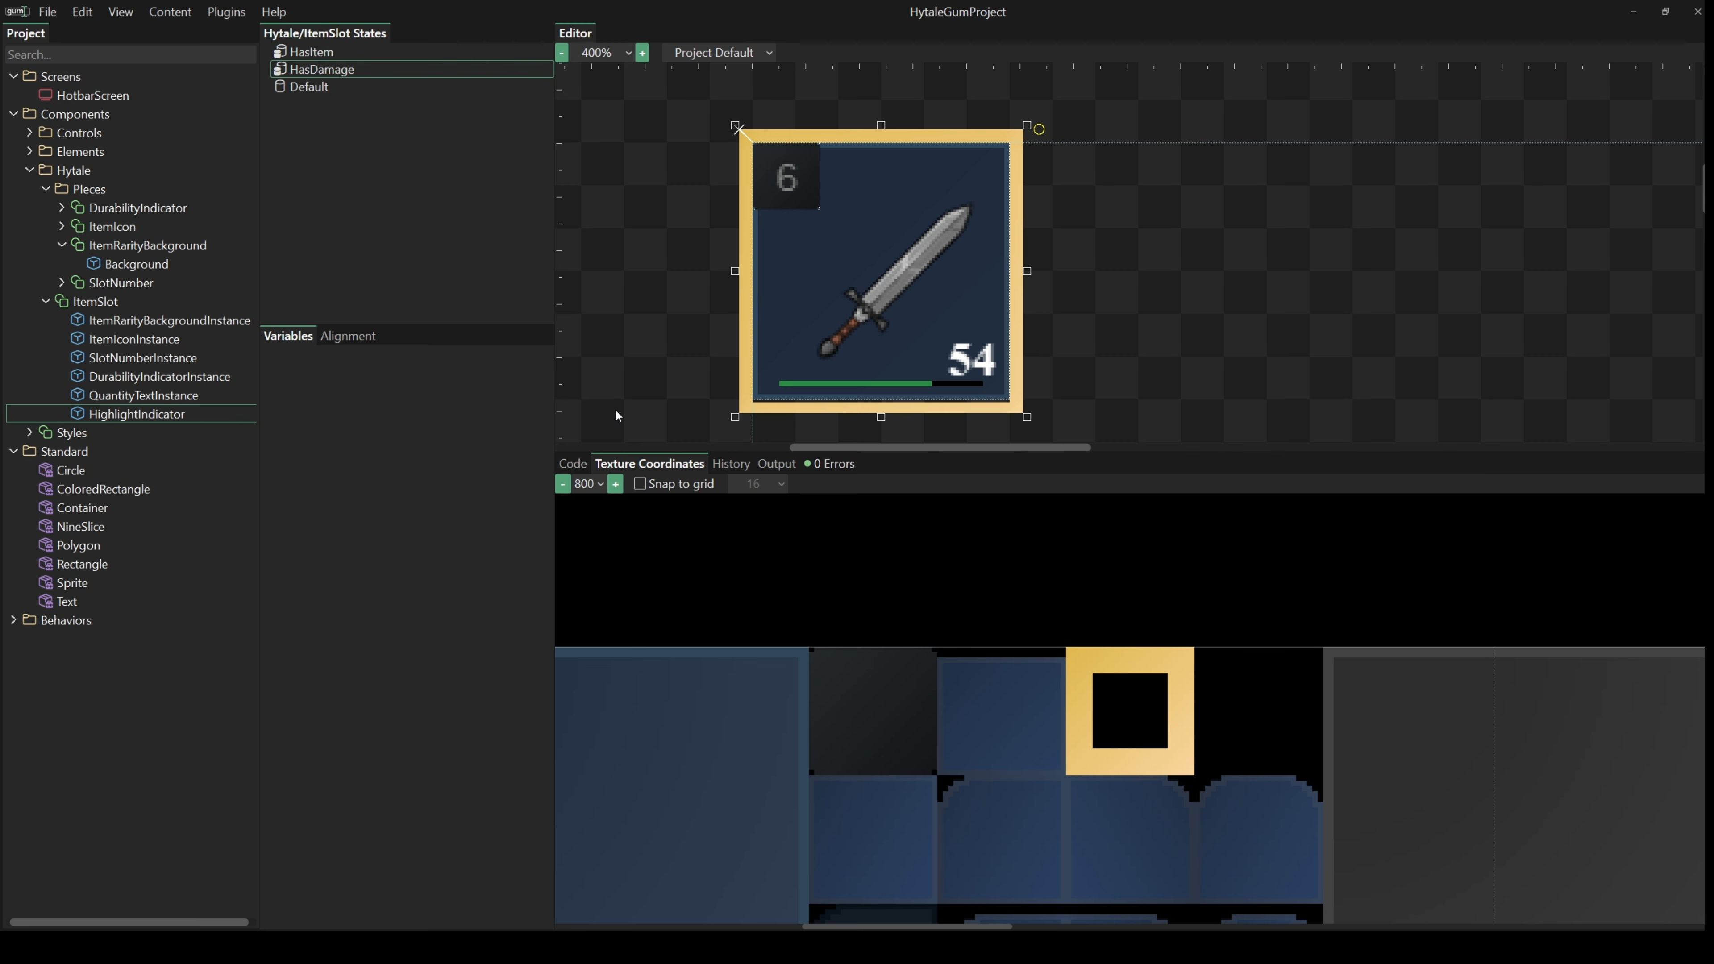
- Add two more state categories named HasQuantity and IsOnHotbar to the ItemSlot component
{"action": "right_click", "coordinate": [392, 158]}
{"action": "left_click", "coordinate": [425, 188]}
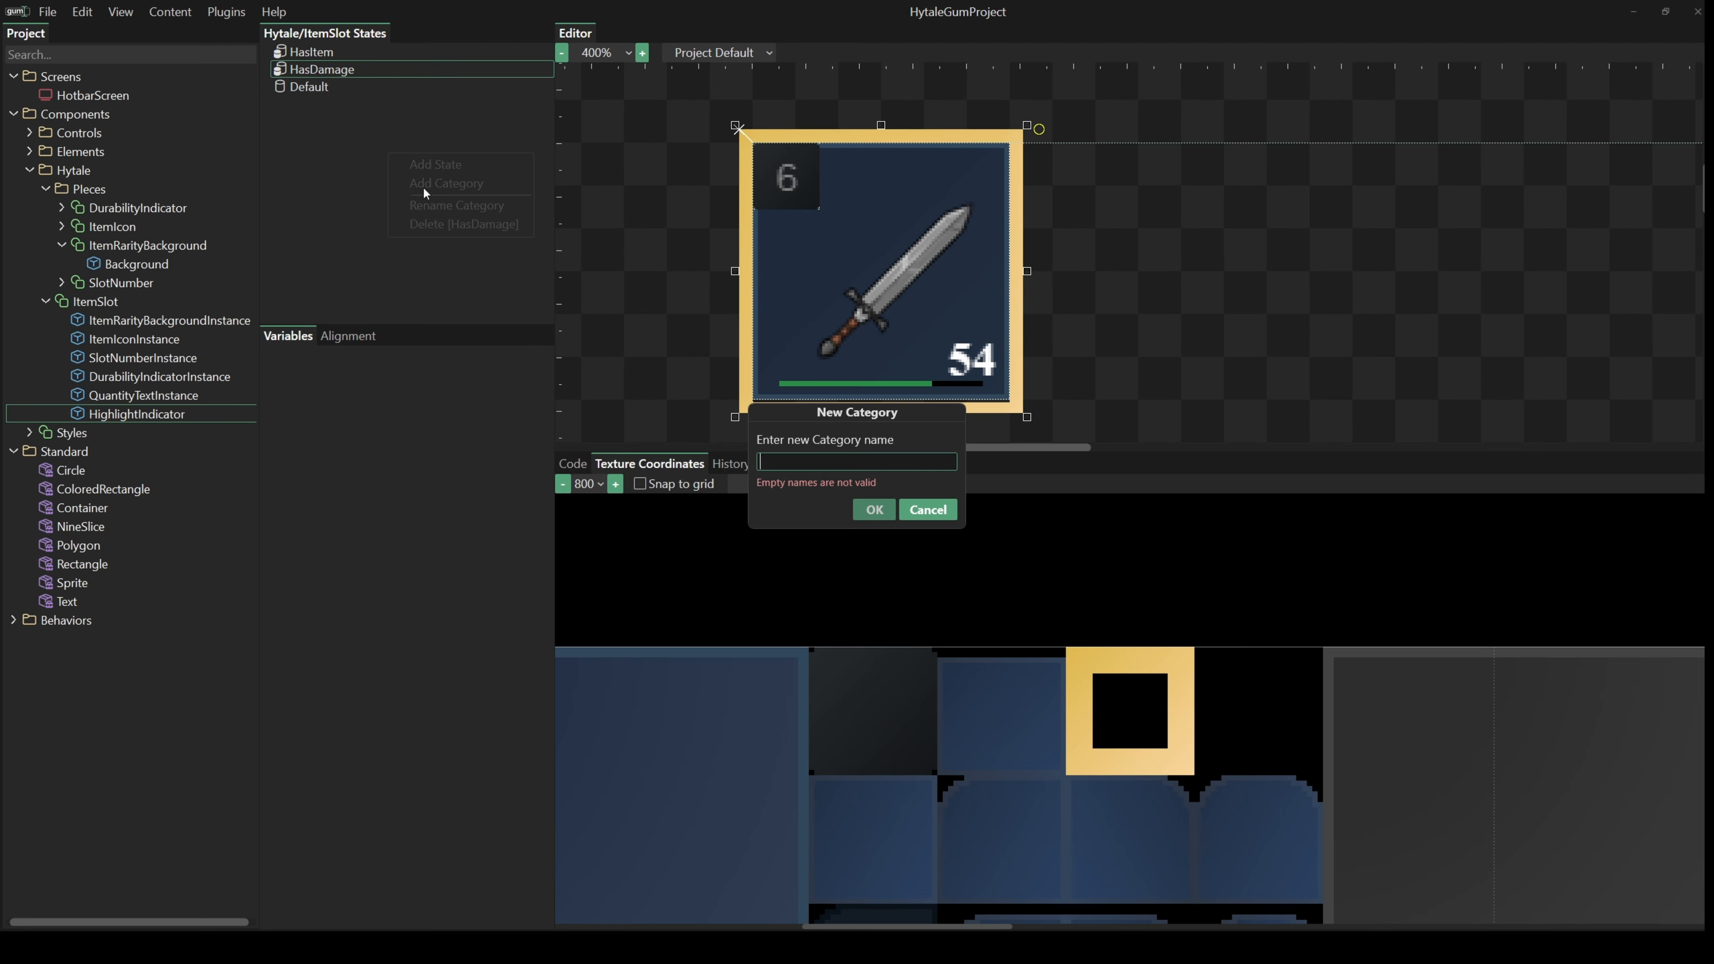
{"action": "type", "text": "HasQuan"}
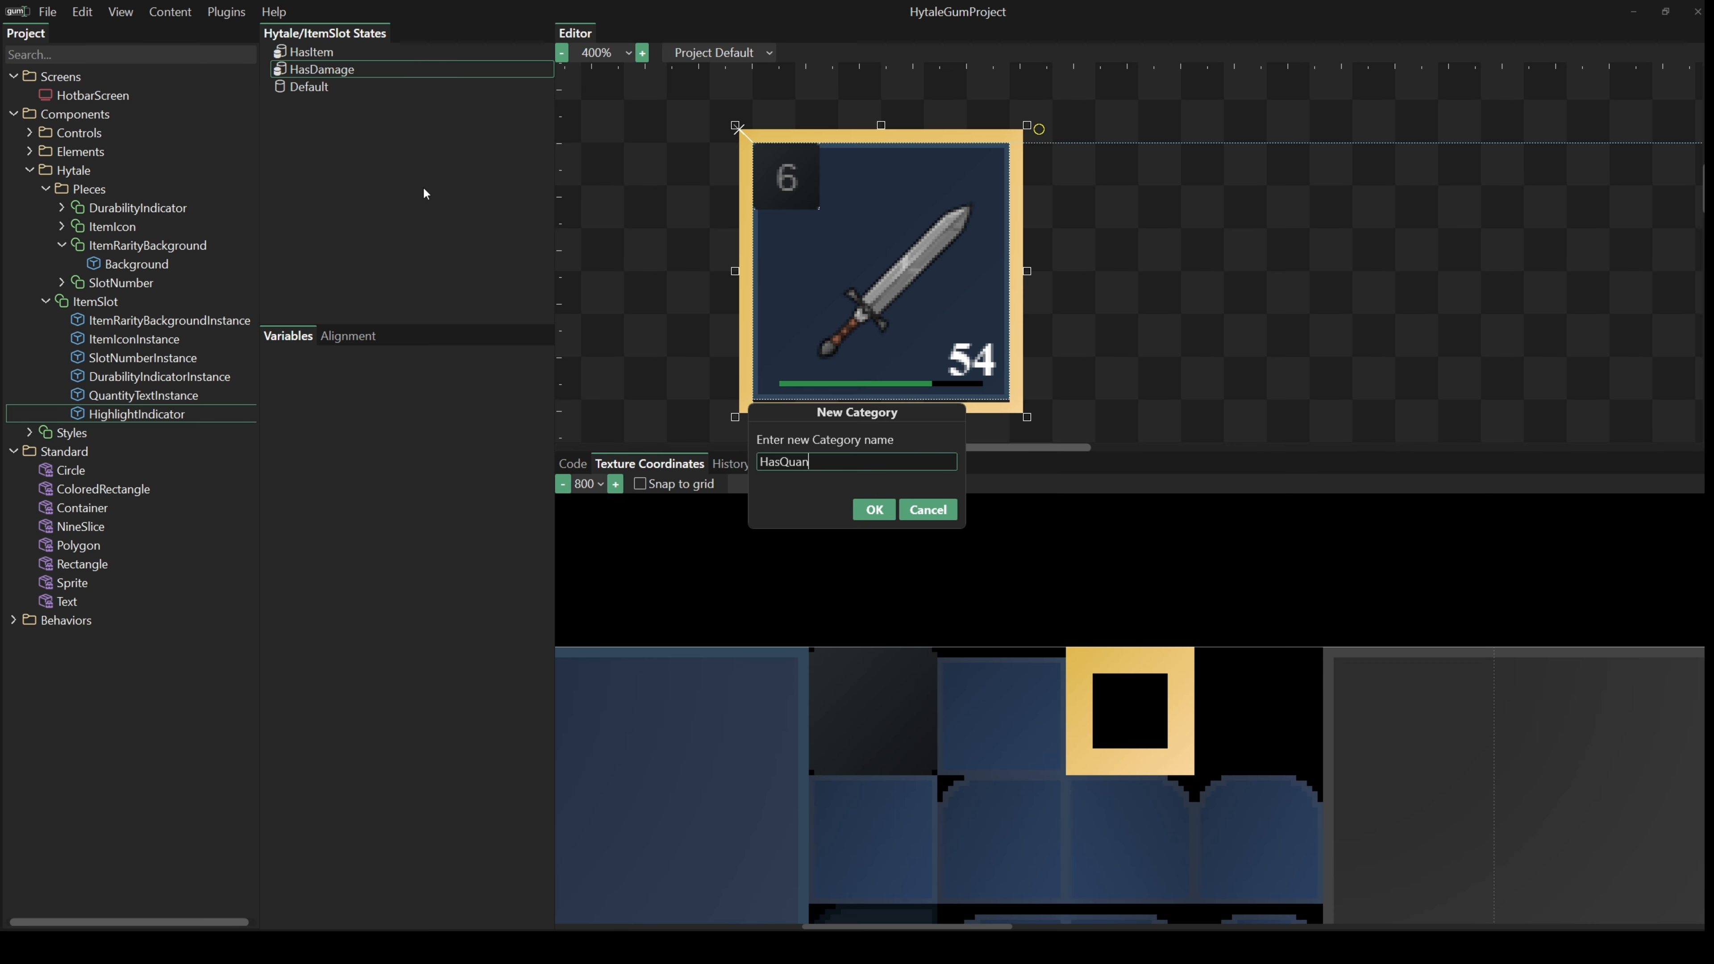
{"action": "type", "text": "tity"}
{"action": "key", "text": "Return"}
{"action": "right_click", "coordinate": [424, 194]}
{"action": "left_click", "coordinate": [512, 223]}
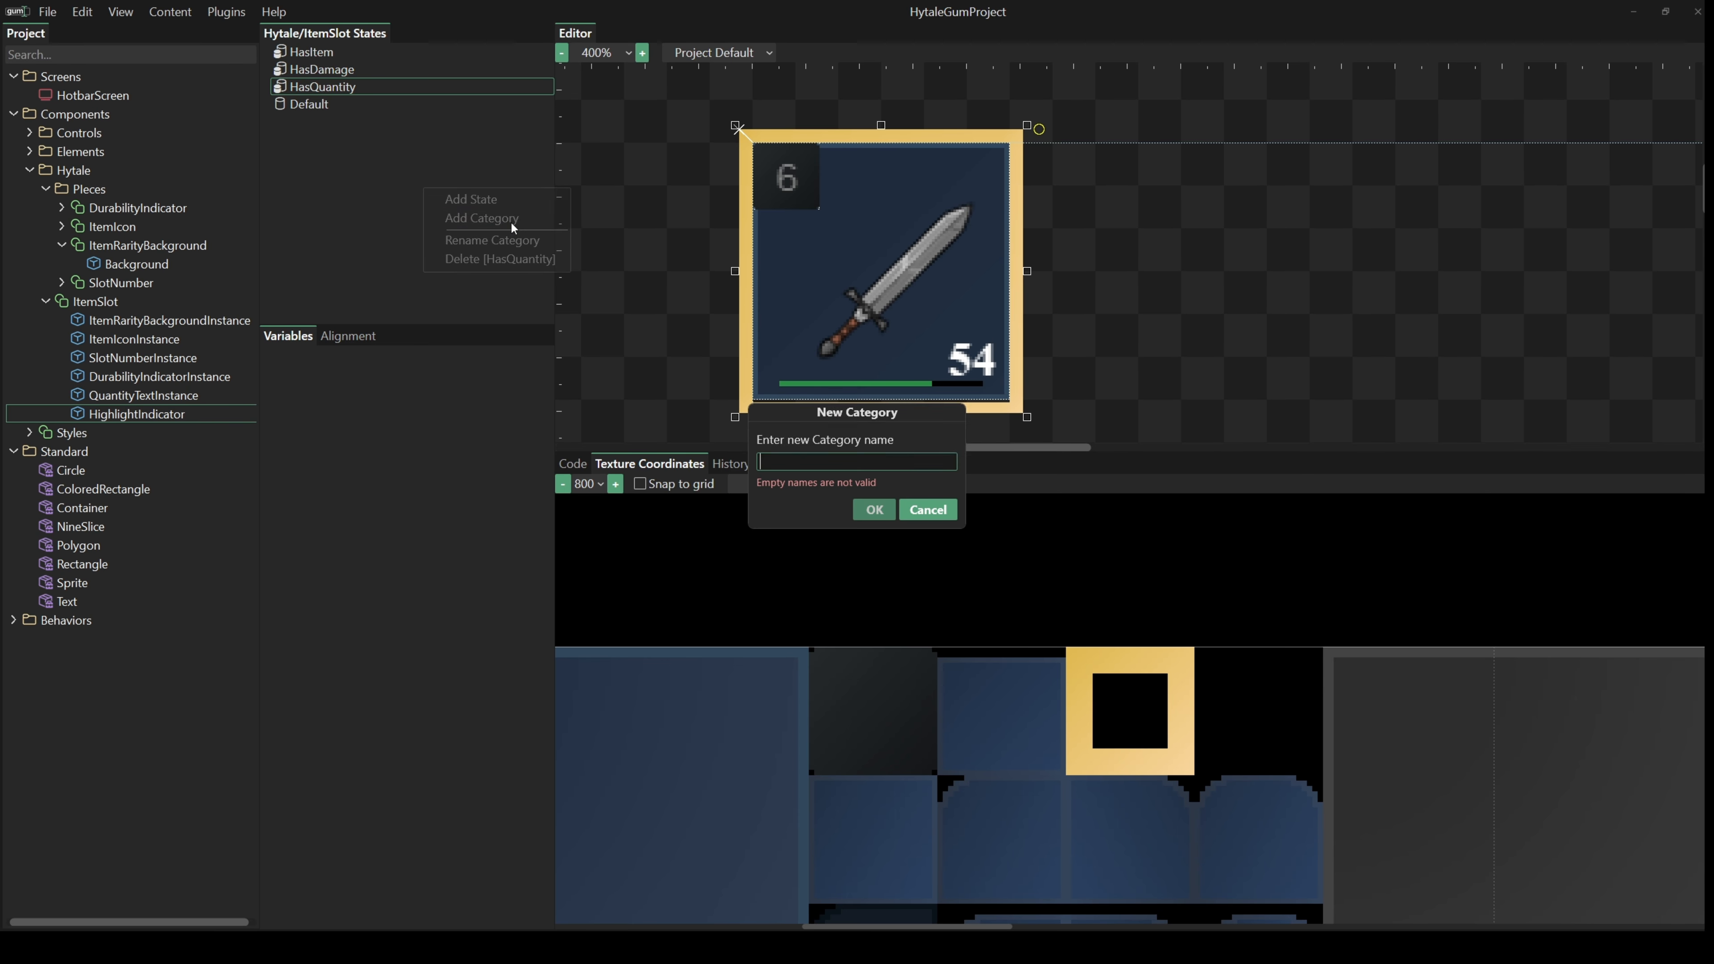
{"action": "type", "text": "IsOnHo"}
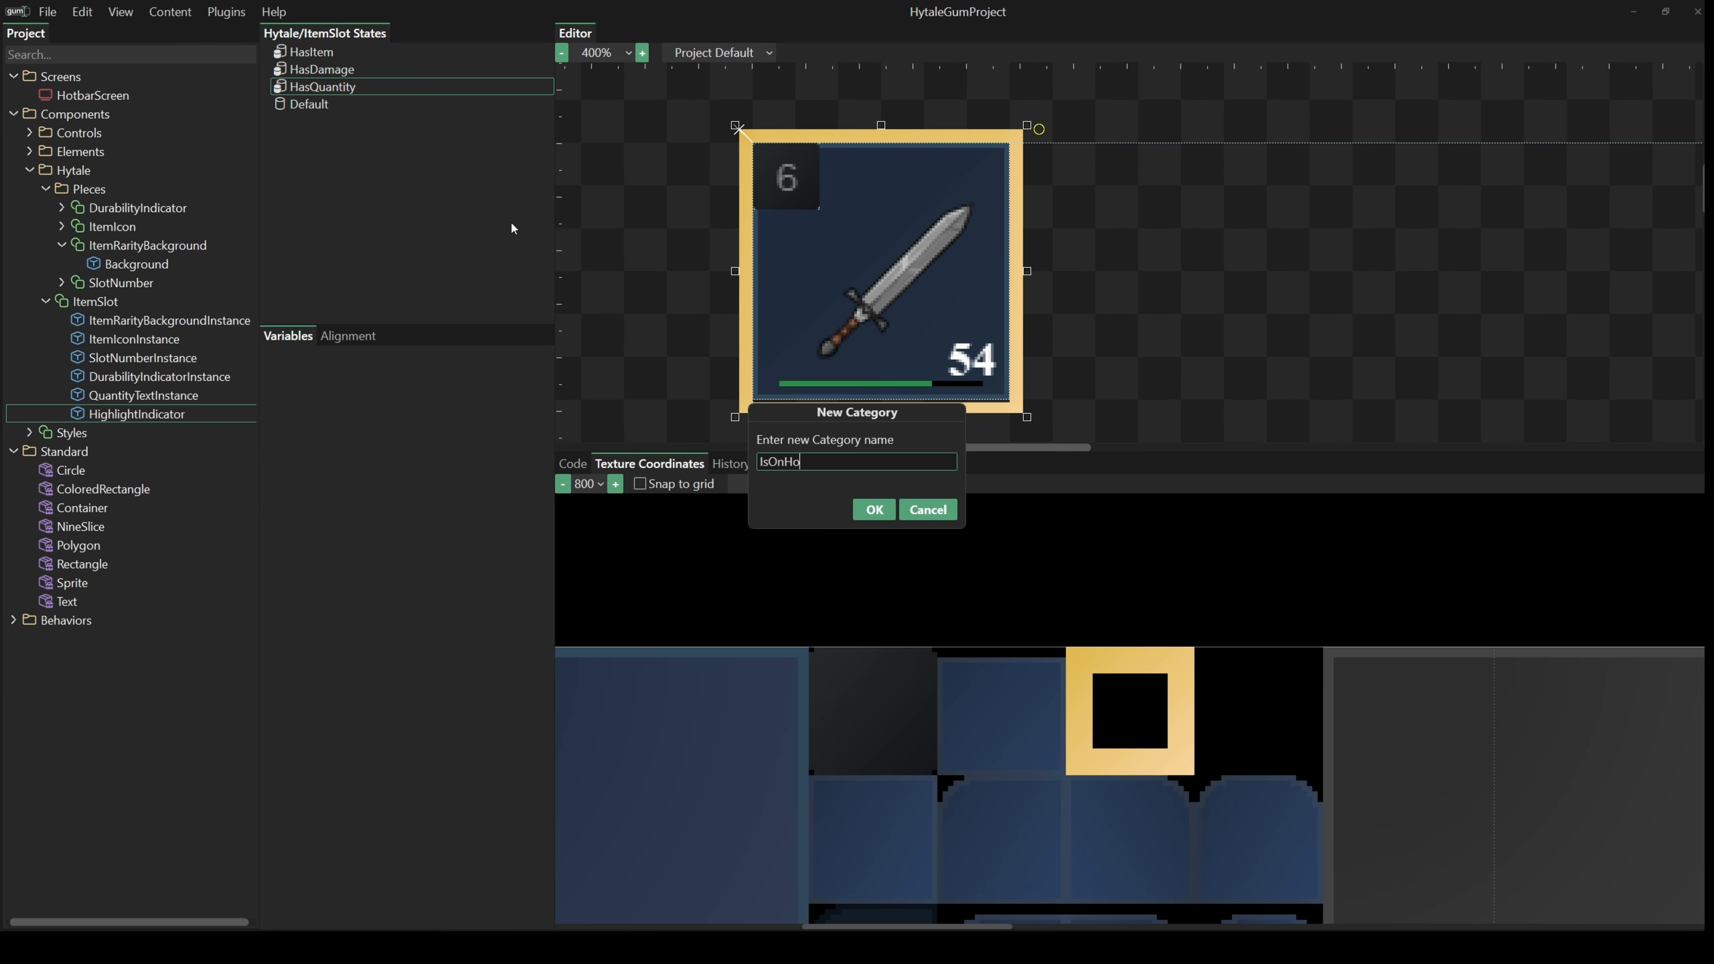
{"action": "type", "text": "tbar"}
{"action": "key", "text": "Return"}
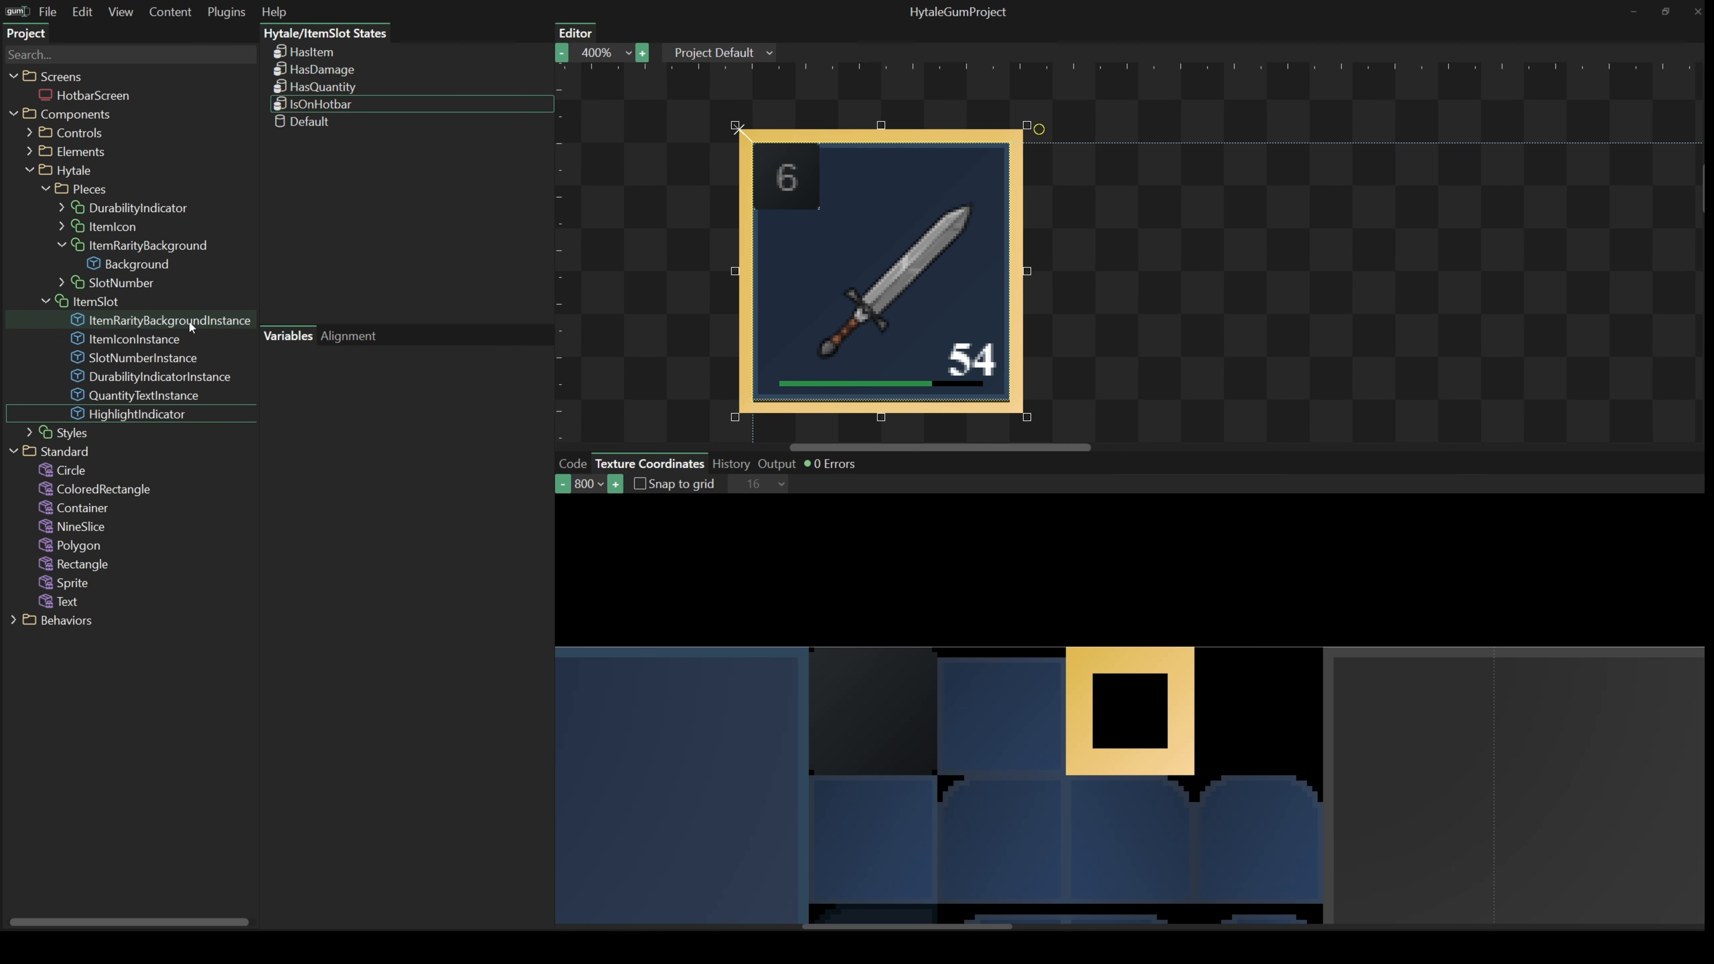
- Select ItemRarityBackgroundInstance and inspect the options offered for its Visible variable
{"action": "left_click", "coordinate": [169, 321]}
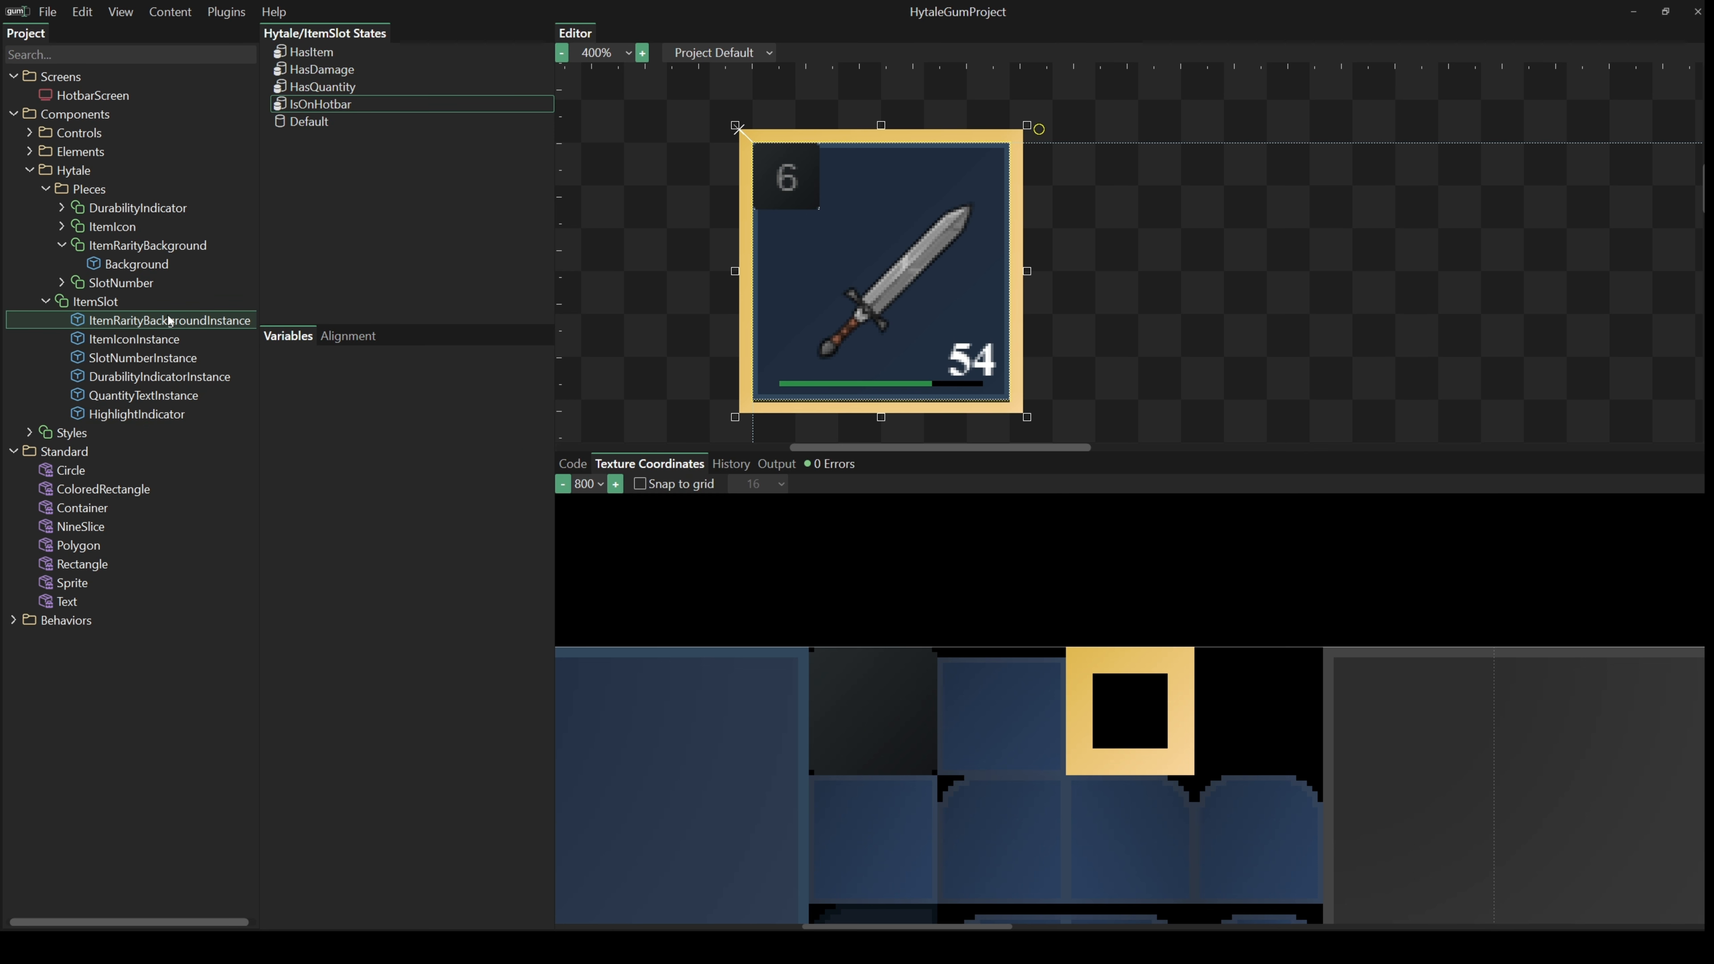
{"action": "scroll", "coordinate": [379, 694], "scroll_direction": "down", "scroll_amount": 5}
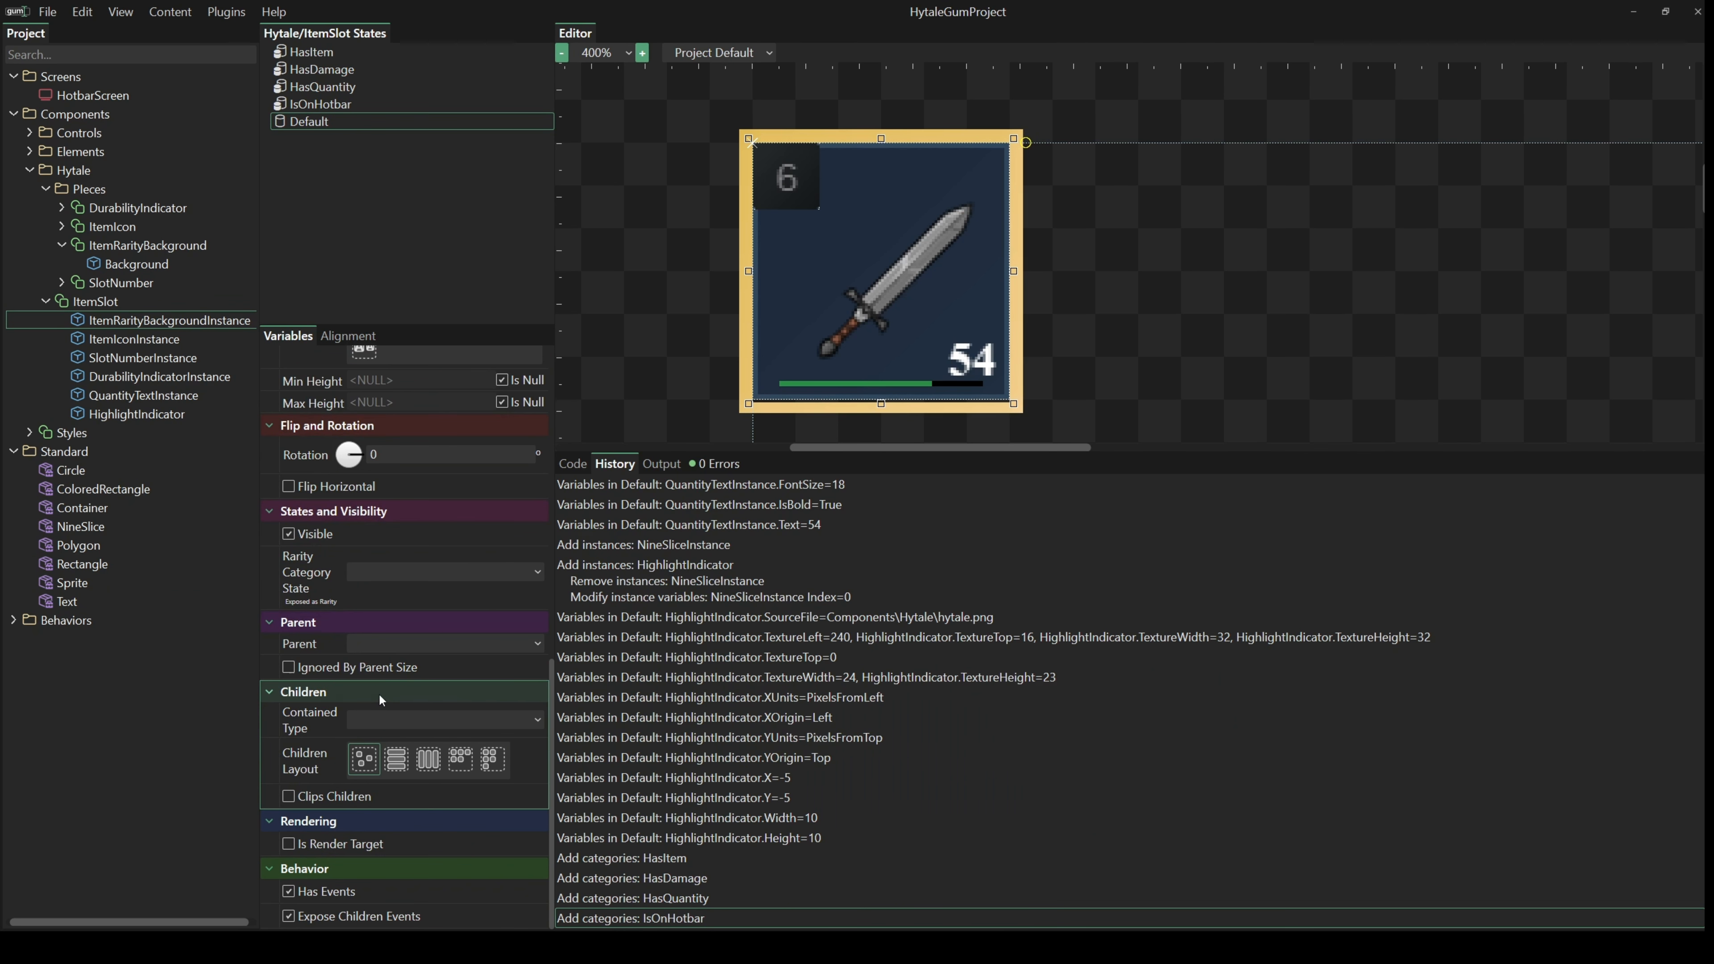
{"action": "right_click", "coordinate": [318, 541]}
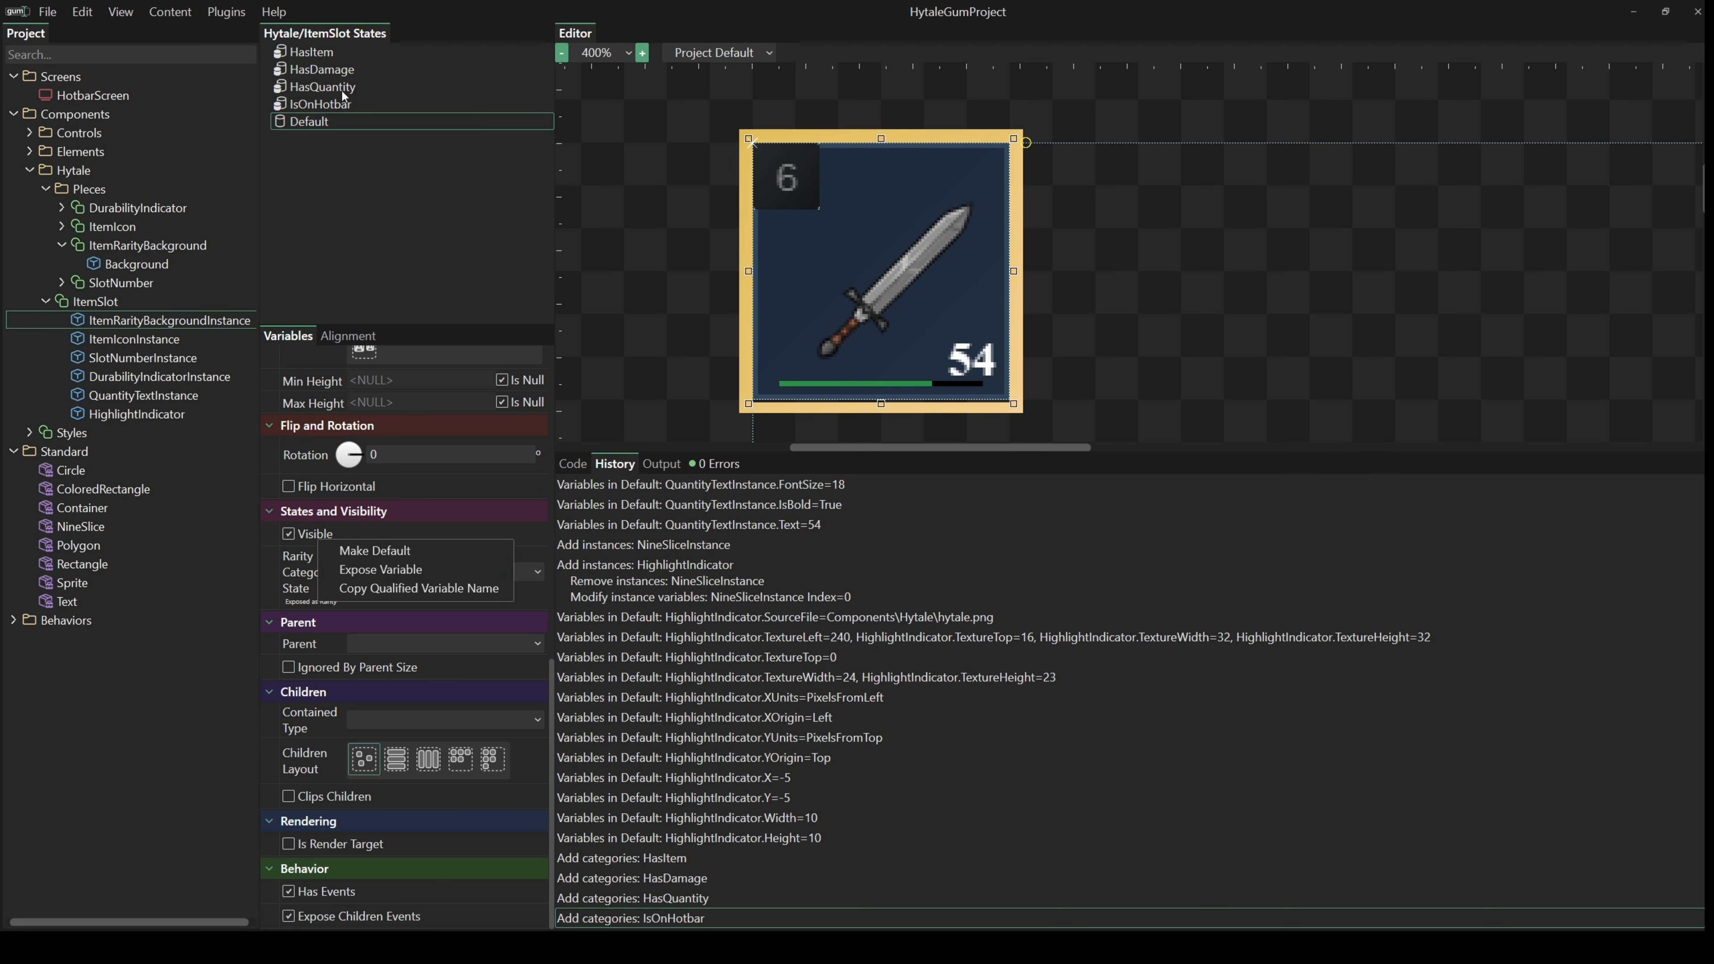
{"action": "left_click", "coordinate": [383, 192]}
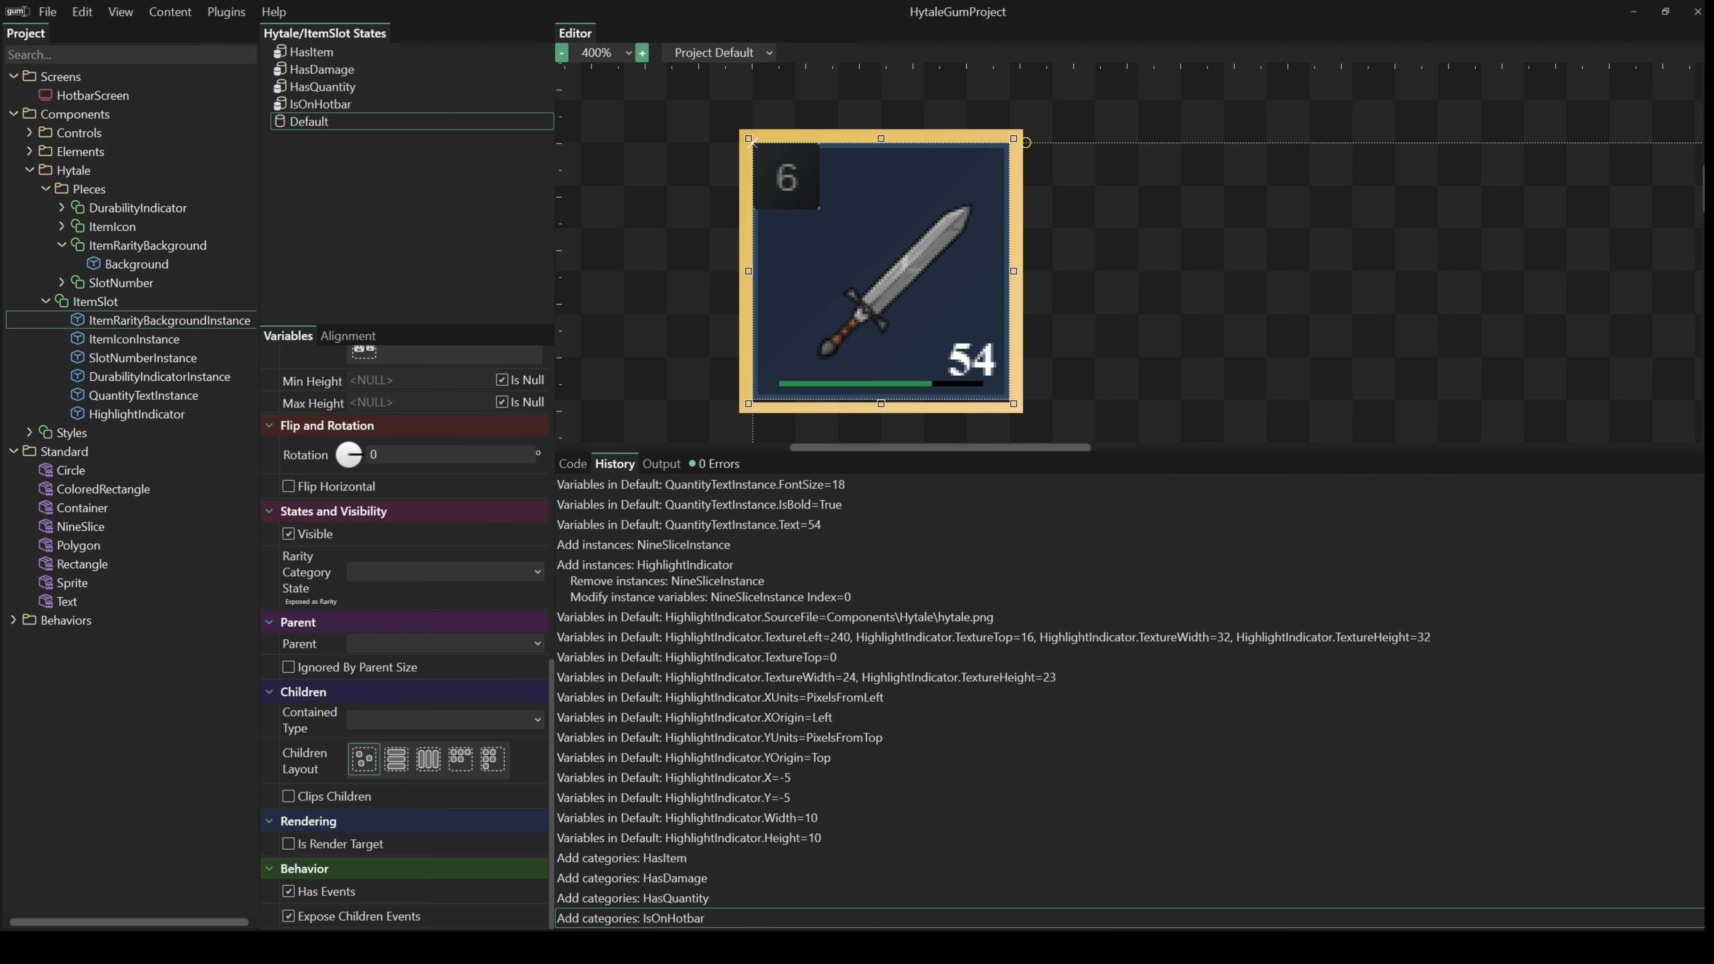
- Add the states True and False to the HasItem category
{"action": "left_click", "coordinate": [320, 60]}
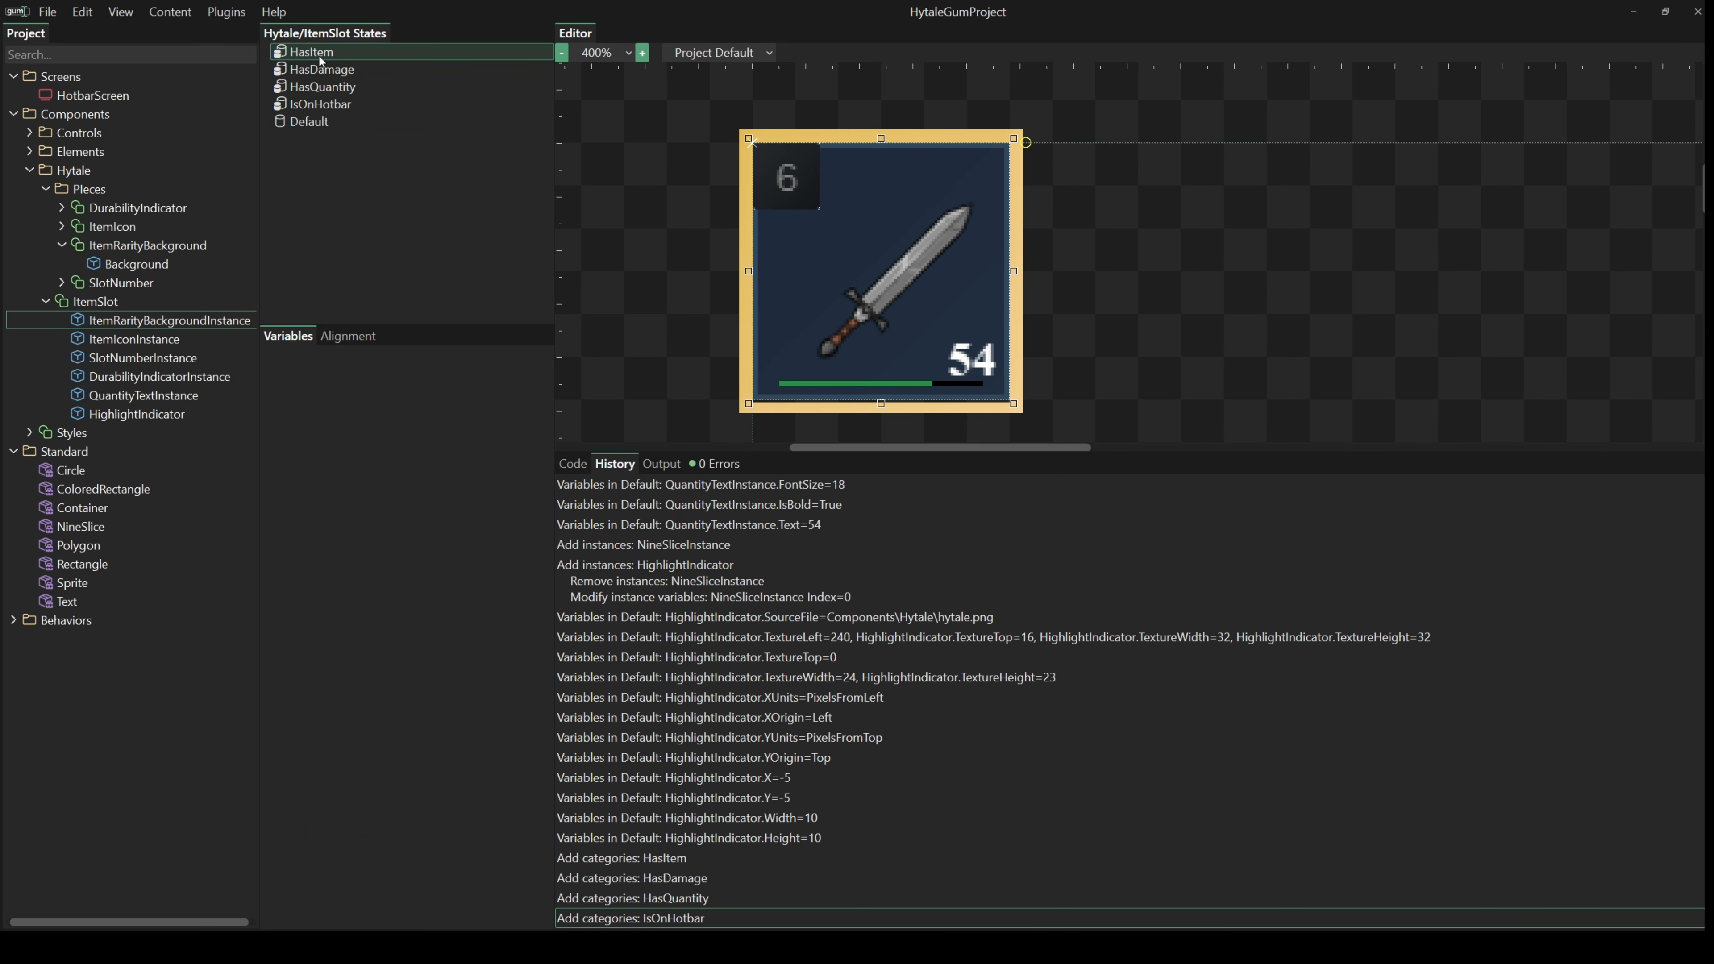
{"action": "right_click", "coordinate": [315, 53]}
{"action": "left_click", "coordinate": [355, 67]}
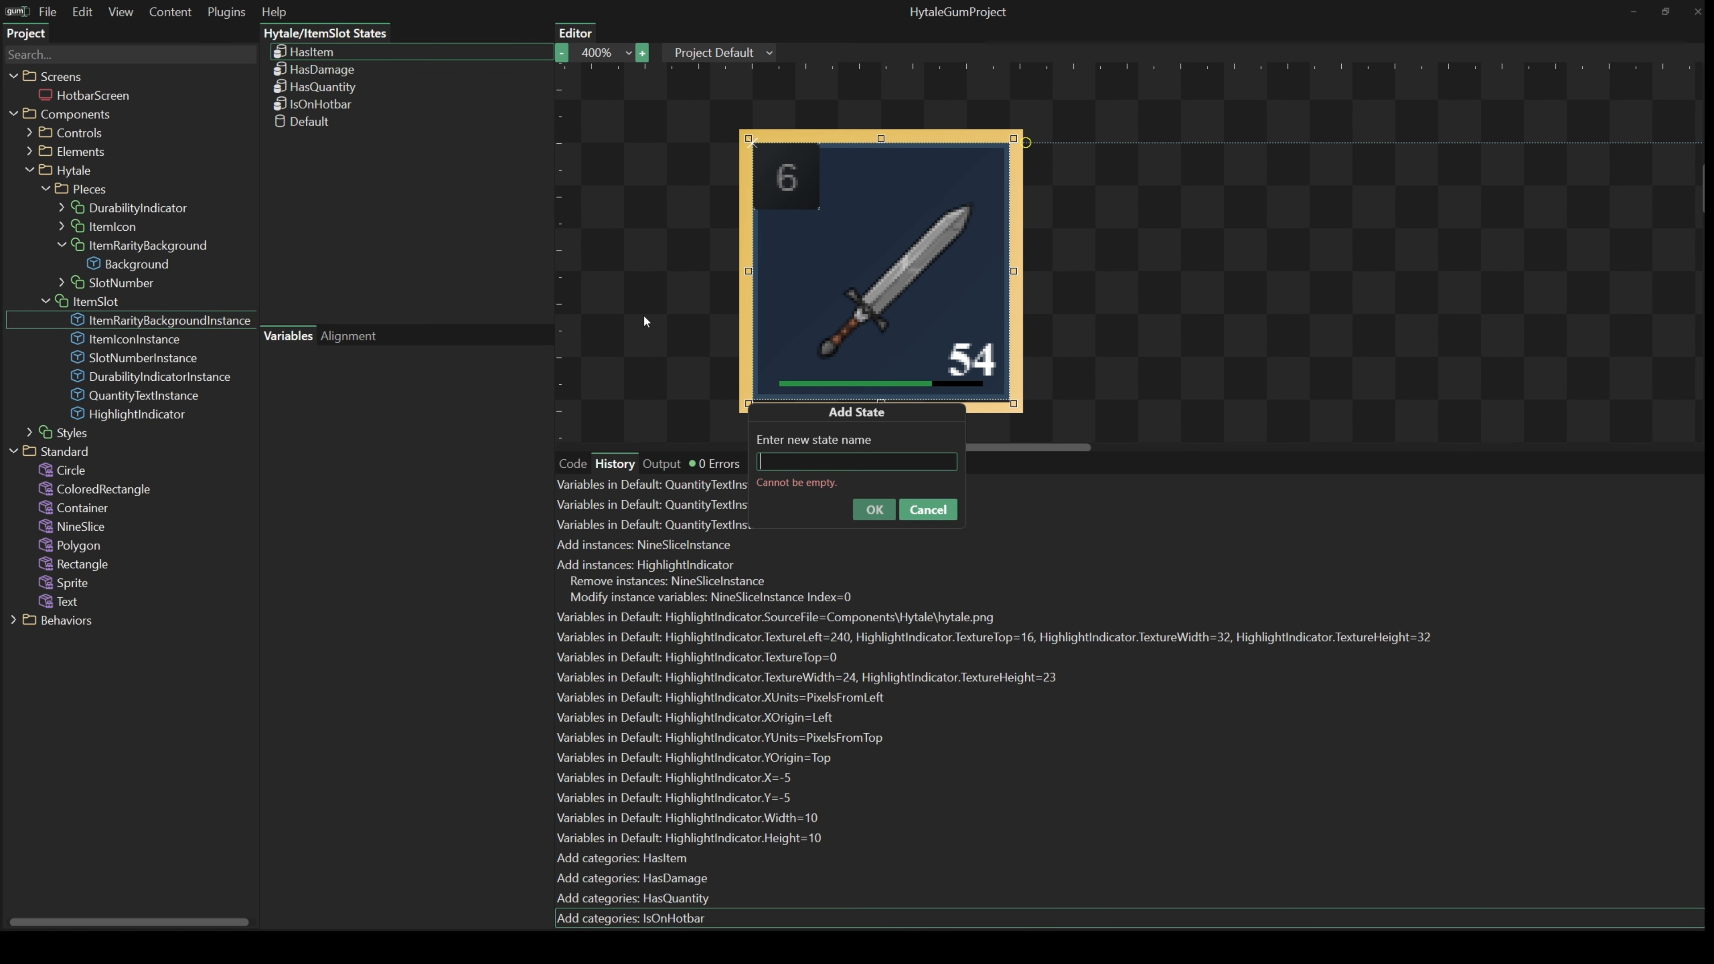
{"action": "type", "text": "True"}
{"action": "key", "text": "Return"}
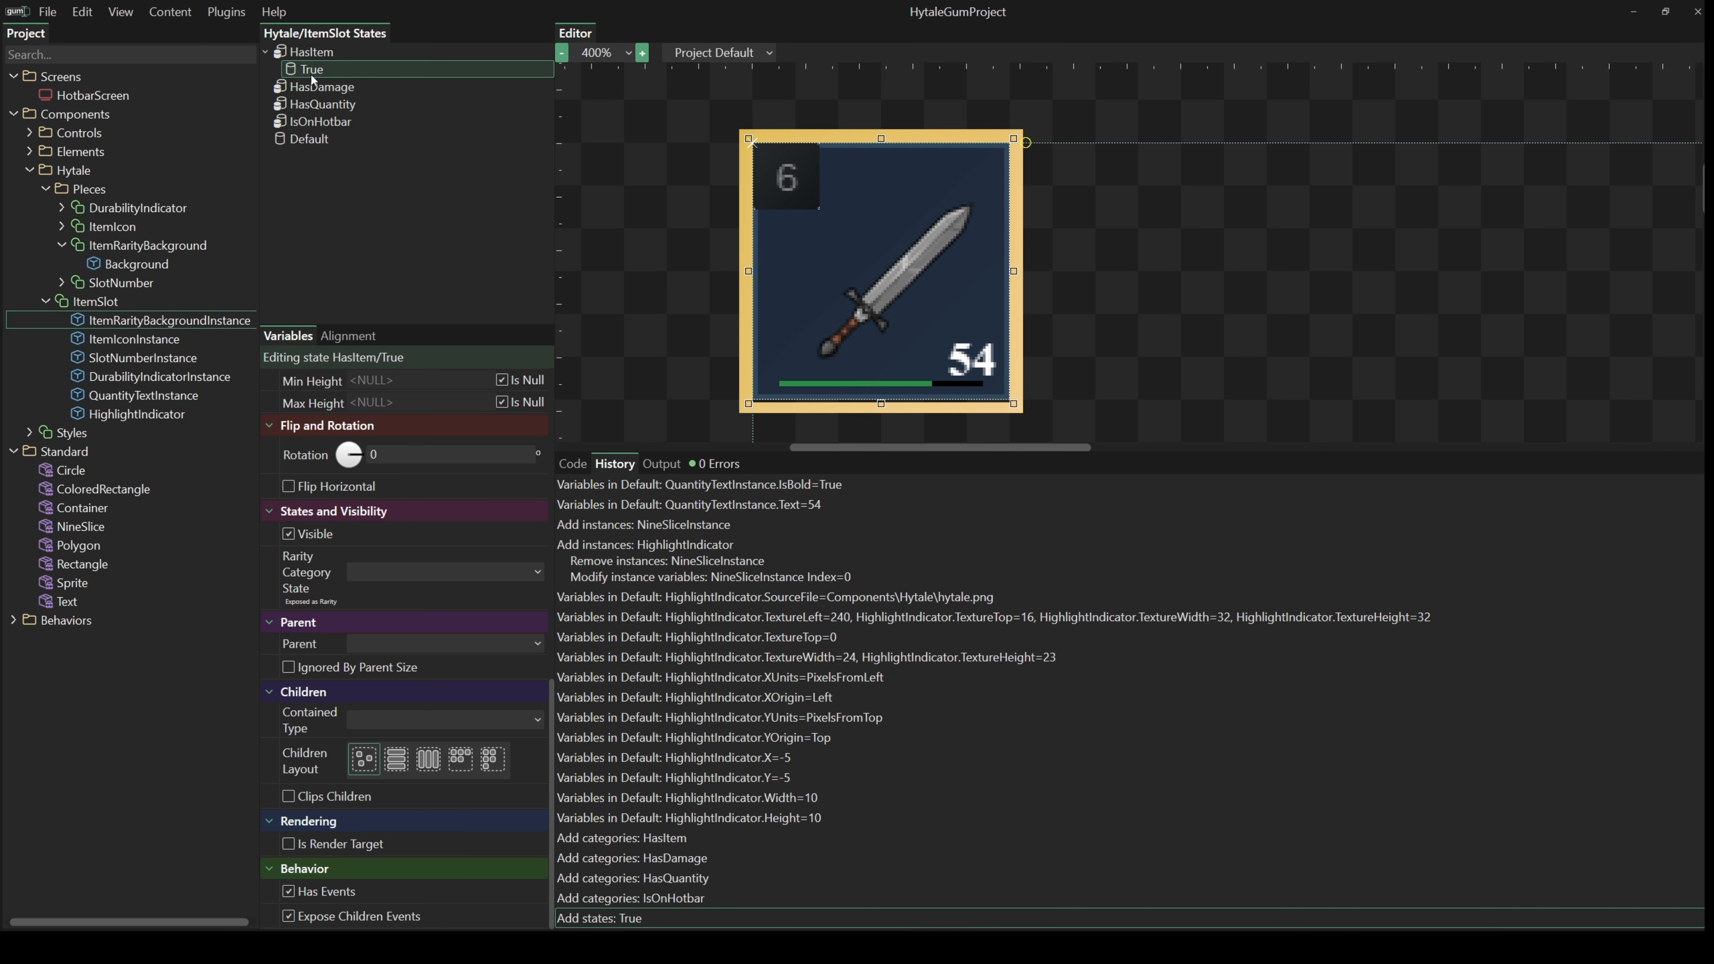
{"action": "right_click", "coordinate": [331, 56]}
{"action": "left_click", "coordinate": [341, 66]}
{"action": "type", "text": "False"}
{"action": "key", "text": "Return"}
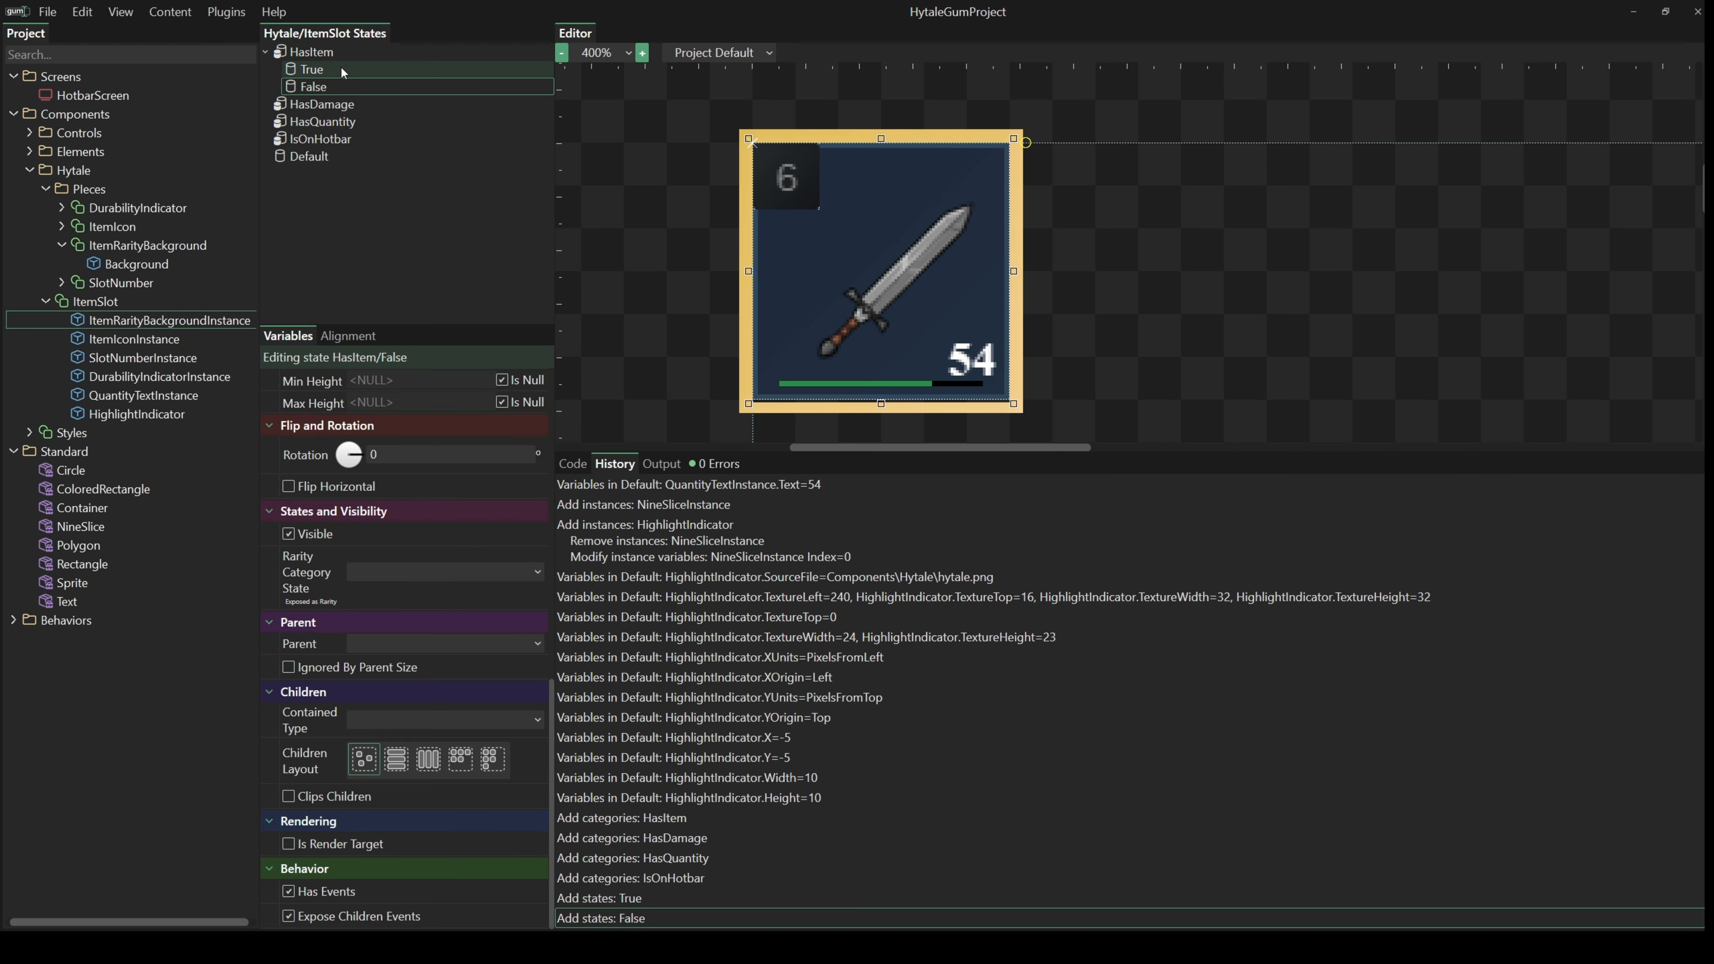
- Add the states True and False to the HasDamage category
{"action": "right_click", "coordinate": [337, 106]}
{"action": "left_click", "coordinate": [376, 132]}
{"action": "type", "text": "True"}
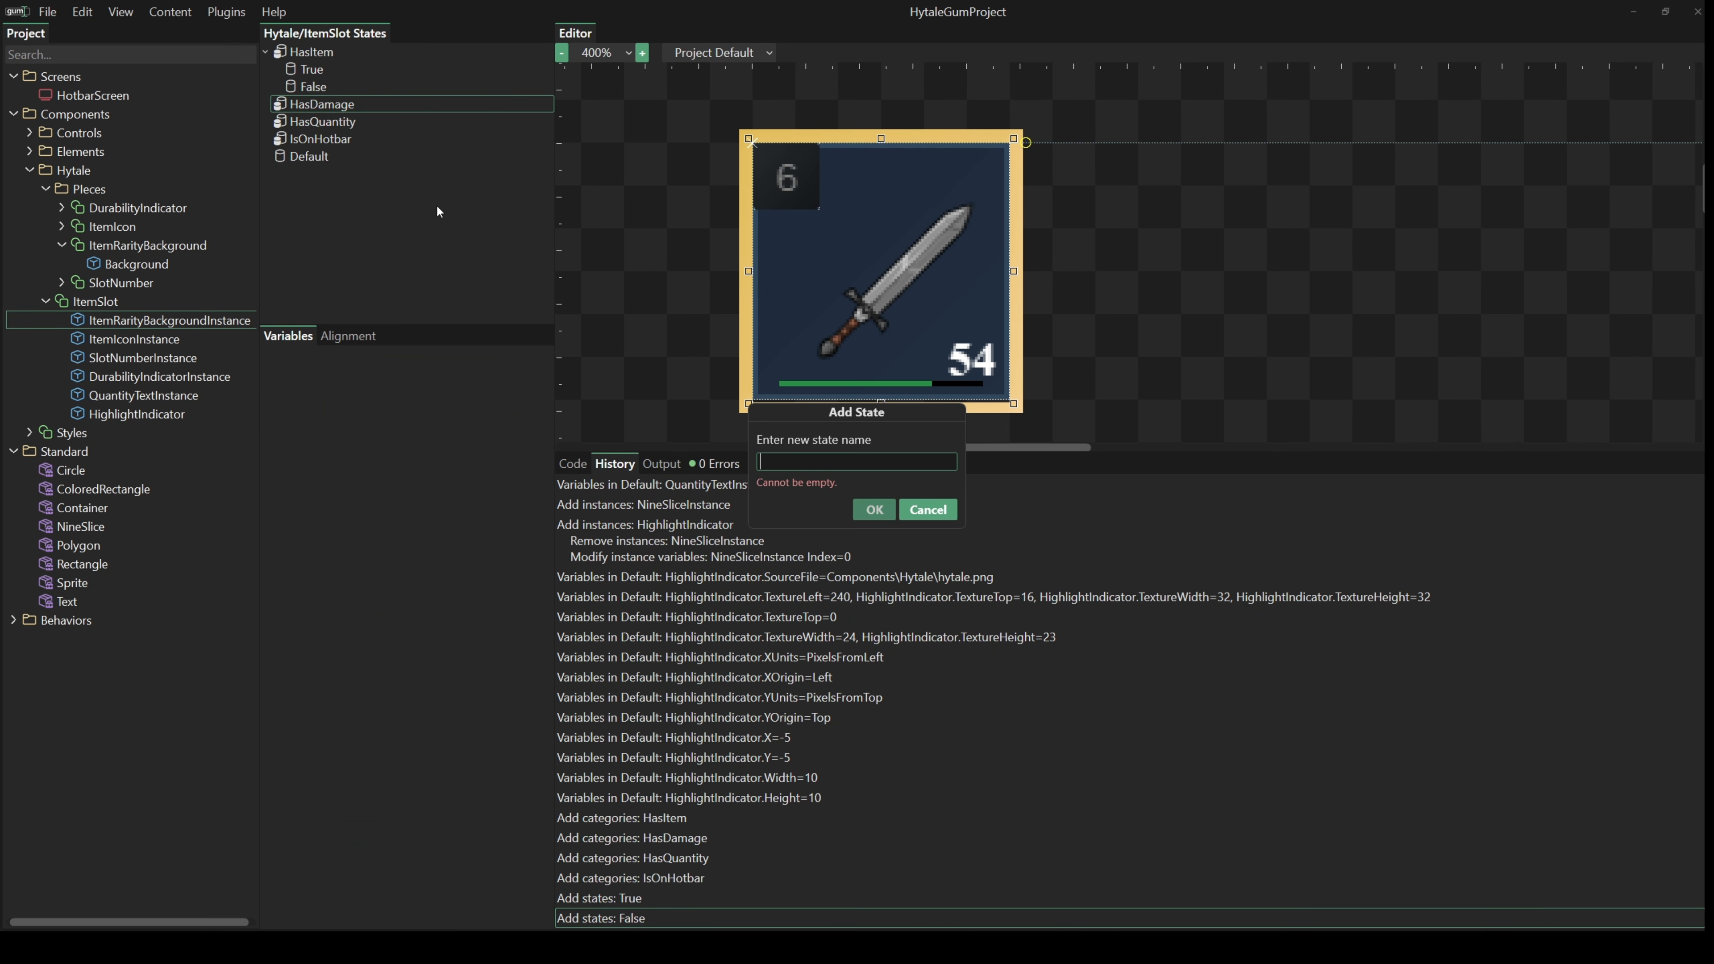
{"action": "key", "text": "Return"}
{"action": "right_click", "coordinate": [348, 104]}
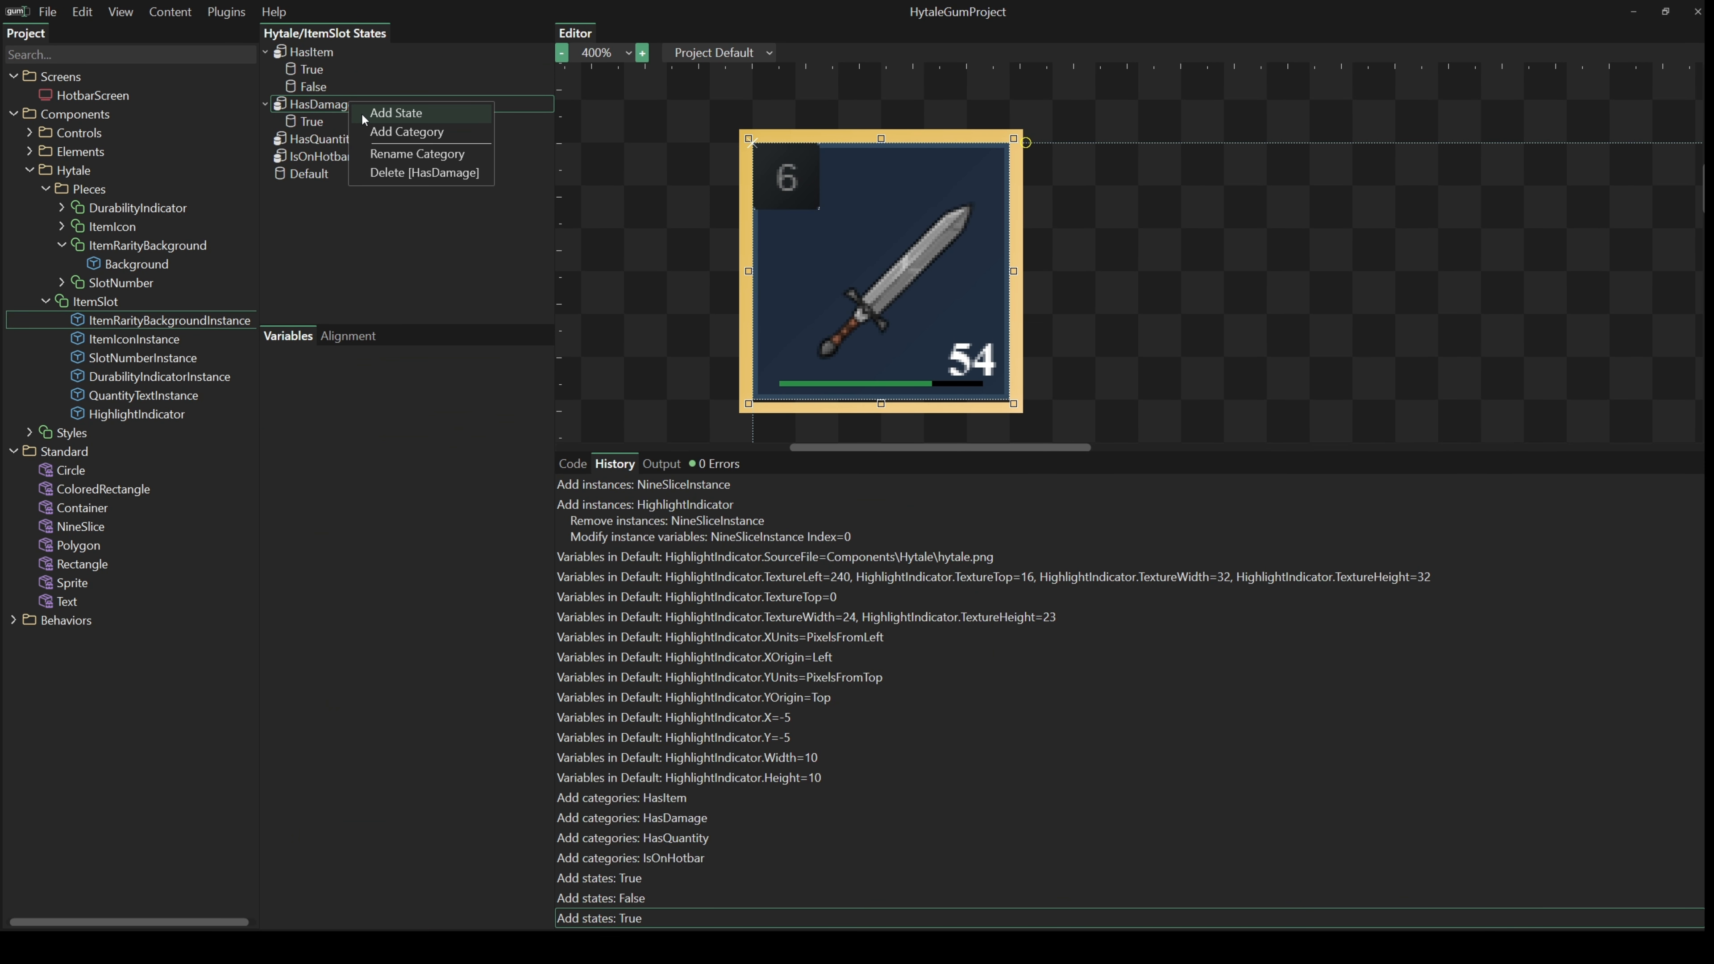
{"action": "left_click", "coordinate": [362, 113]}
{"action": "type", "text": "False"}
{"action": "key", "text": "Return"}
- Add the states True and False to the HasQuantity category
{"action": "right_click", "coordinate": [331, 161]}
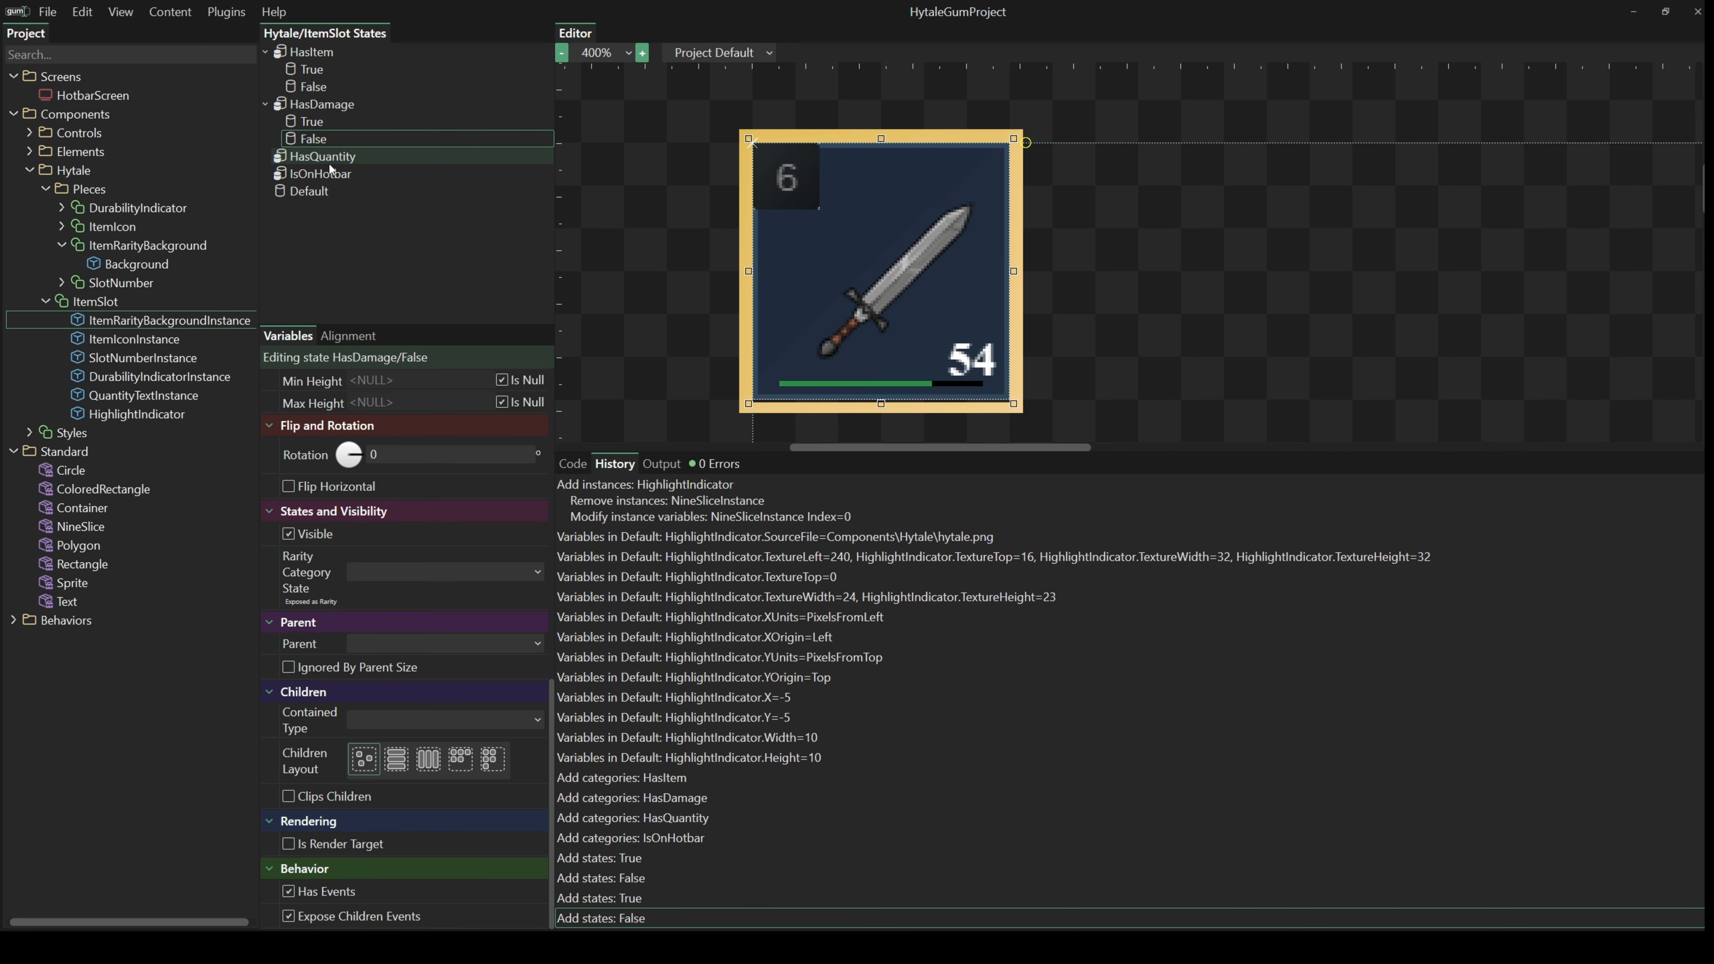
{"action": "left_click", "coordinate": [354, 175]}
{"action": "type", "text": "True"}
{"action": "key", "text": "Return"}
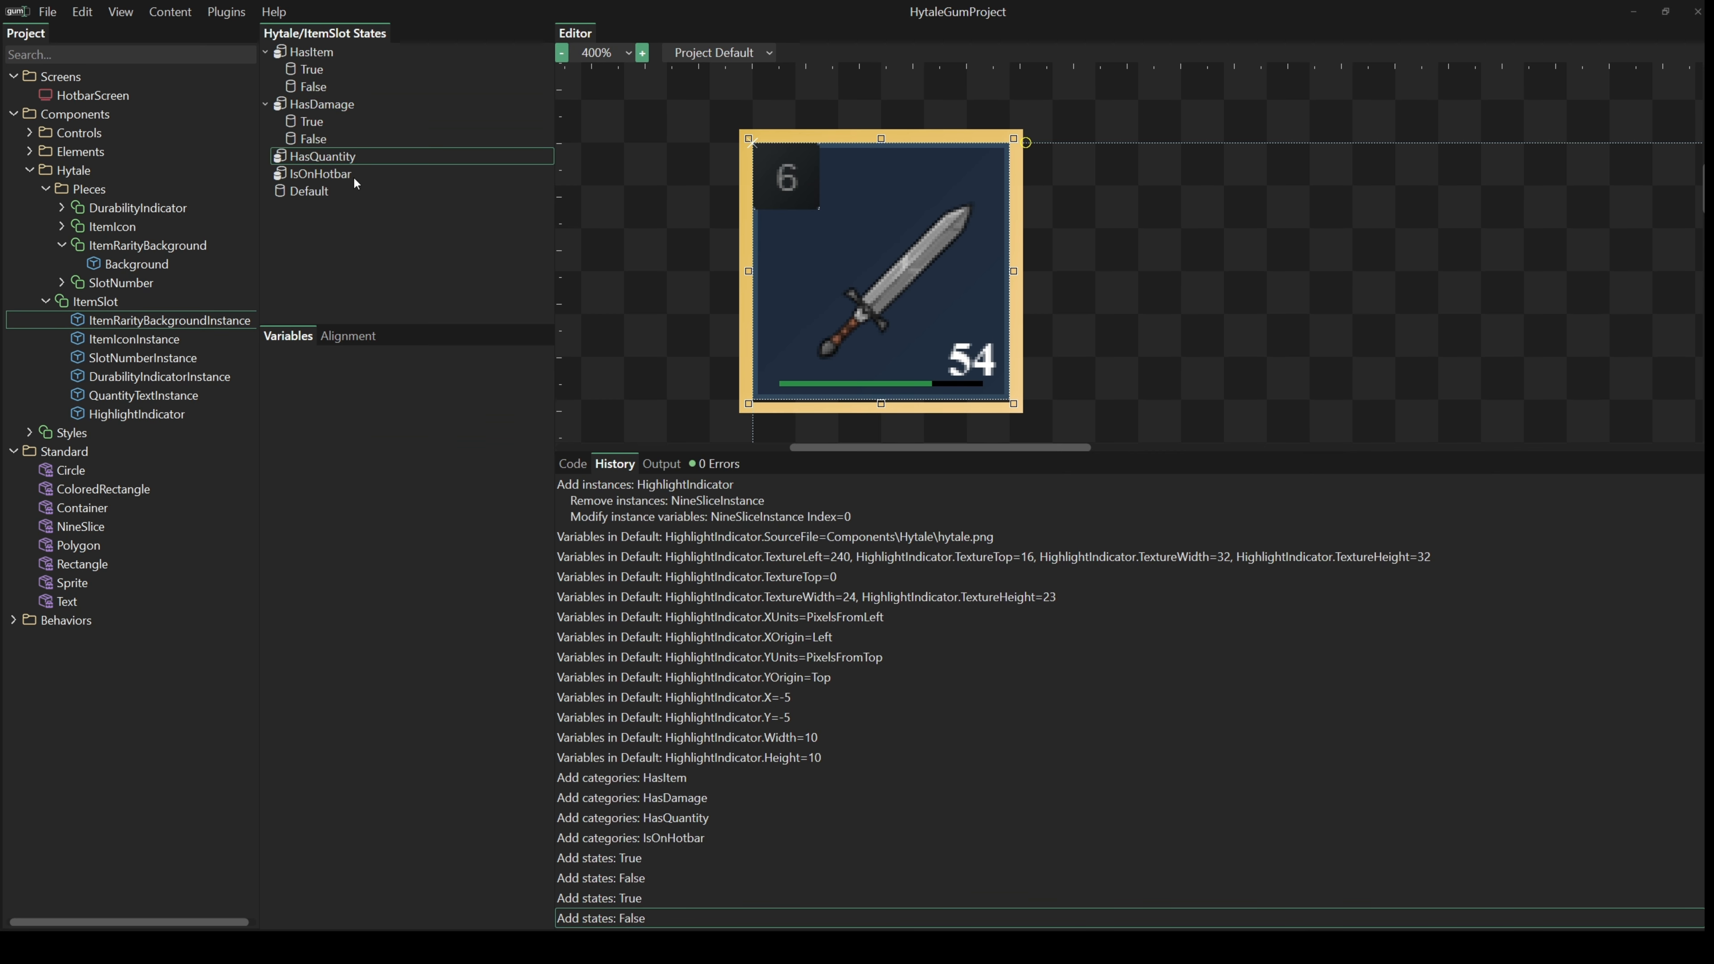
{"action": "right_click", "coordinate": [399, 161]}
{"action": "left_click", "coordinate": [397, 170]}
{"action": "type", "text": "False"}
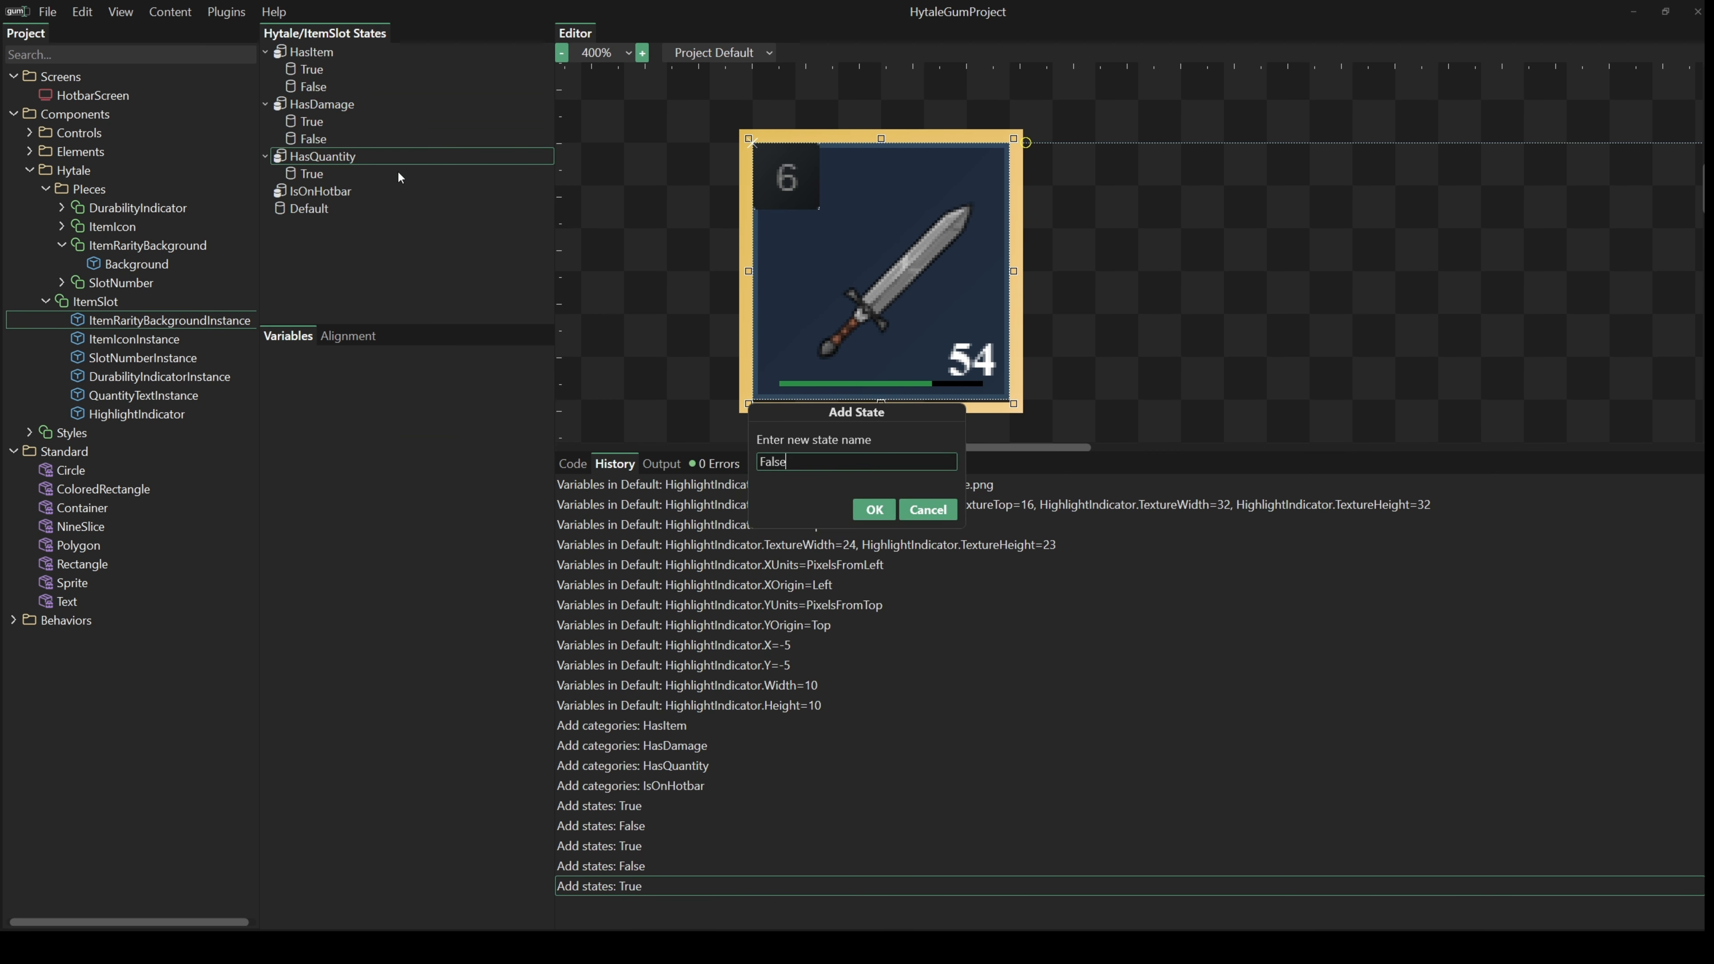
{"action": "key", "text": "Return"}
- Add the states True and False to the IsOnHotbar category
{"action": "right_click", "coordinate": [333, 210]}
{"action": "left_click", "coordinate": [356, 226]}
{"action": "type", "text": "True"}
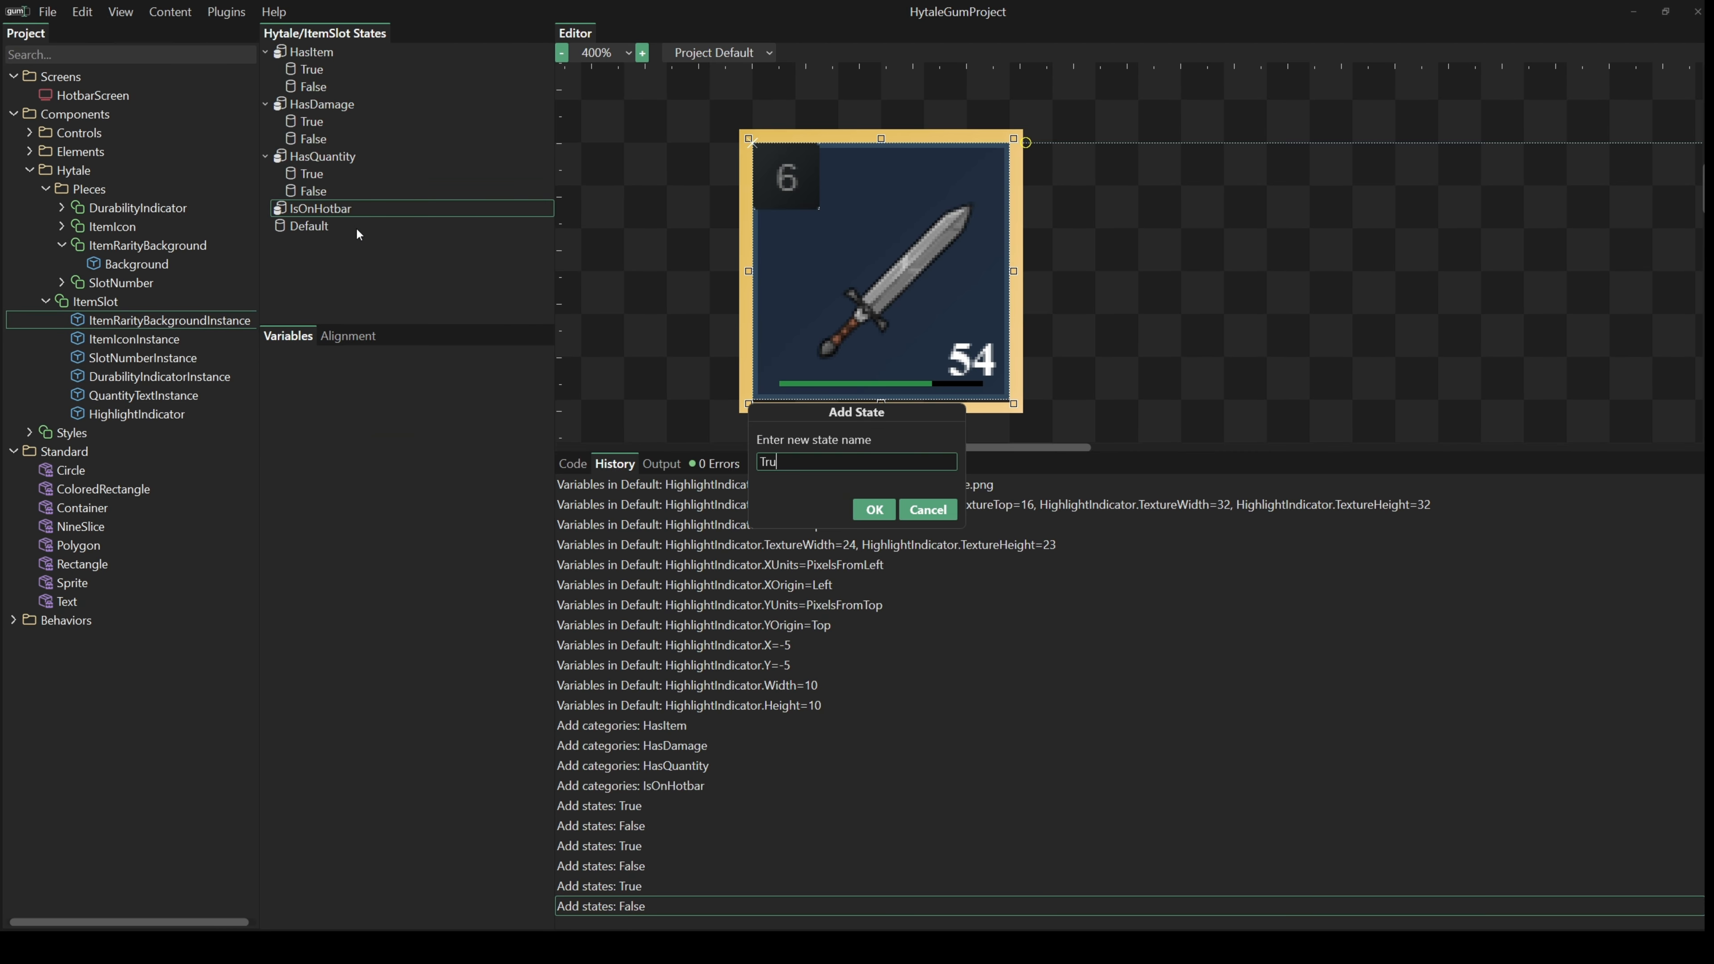
{"action": "key", "text": "Return"}
{"action": "right_click", "coordinate": [344, 208]}
{"action": "left_click", "coordinate": [364, 217]}
{"action": "type", "text": "False"}
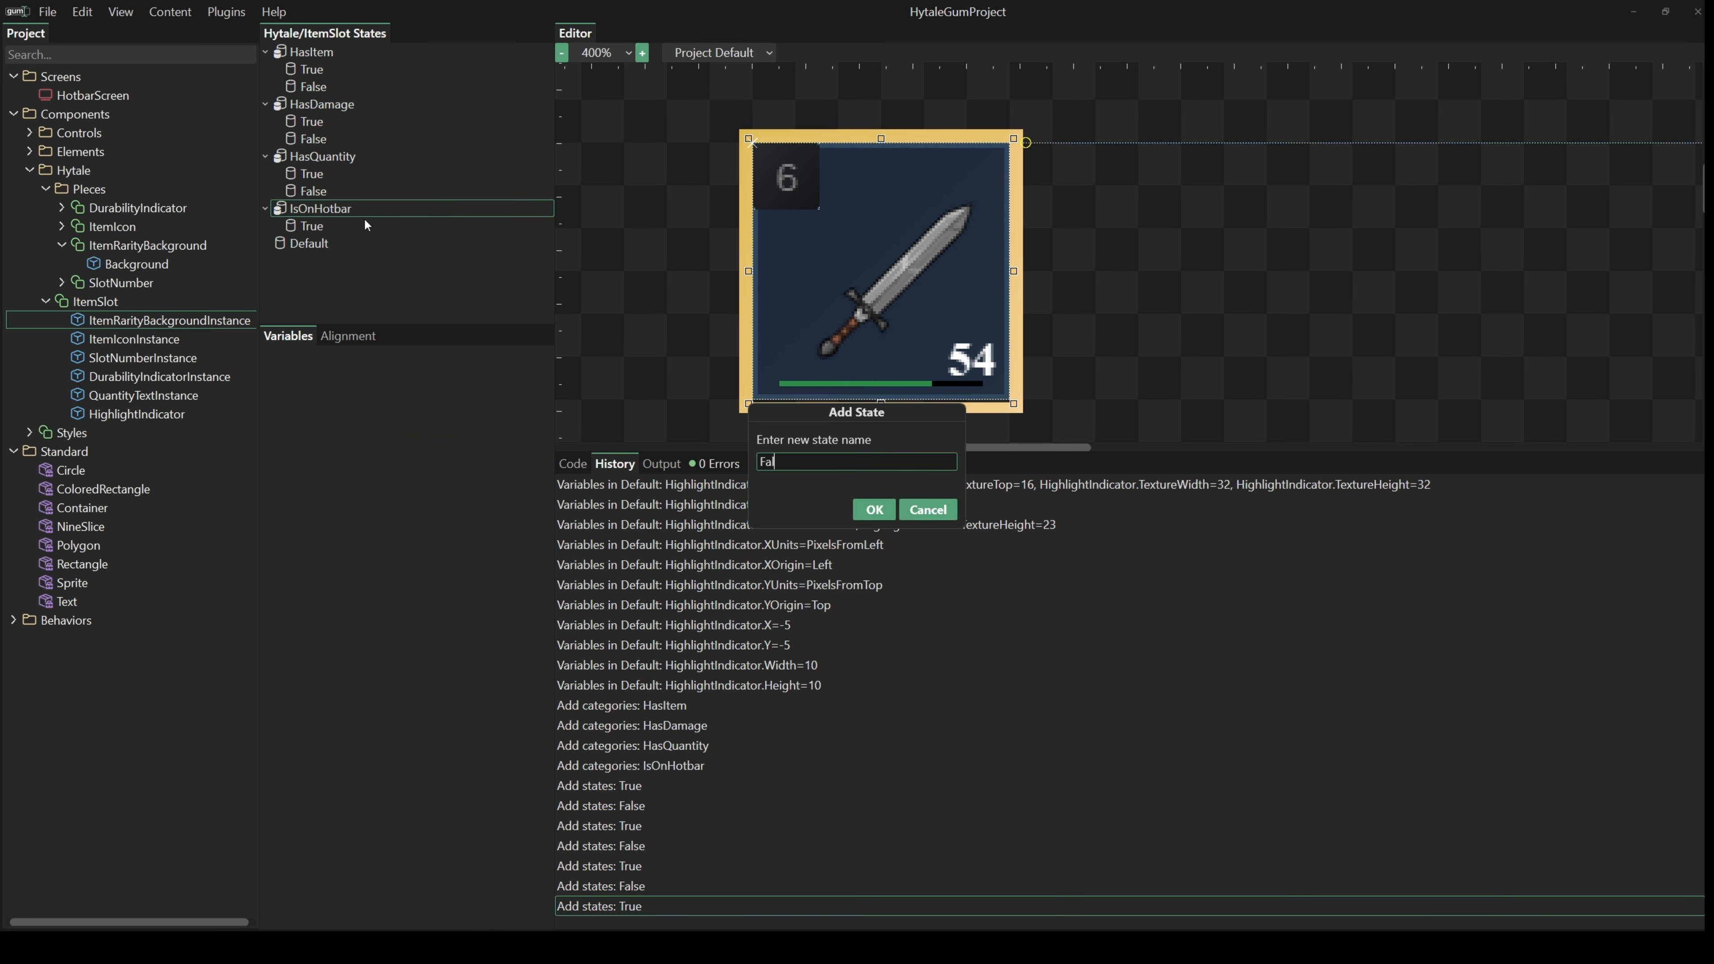
{"action": "key", "text": "Return"}
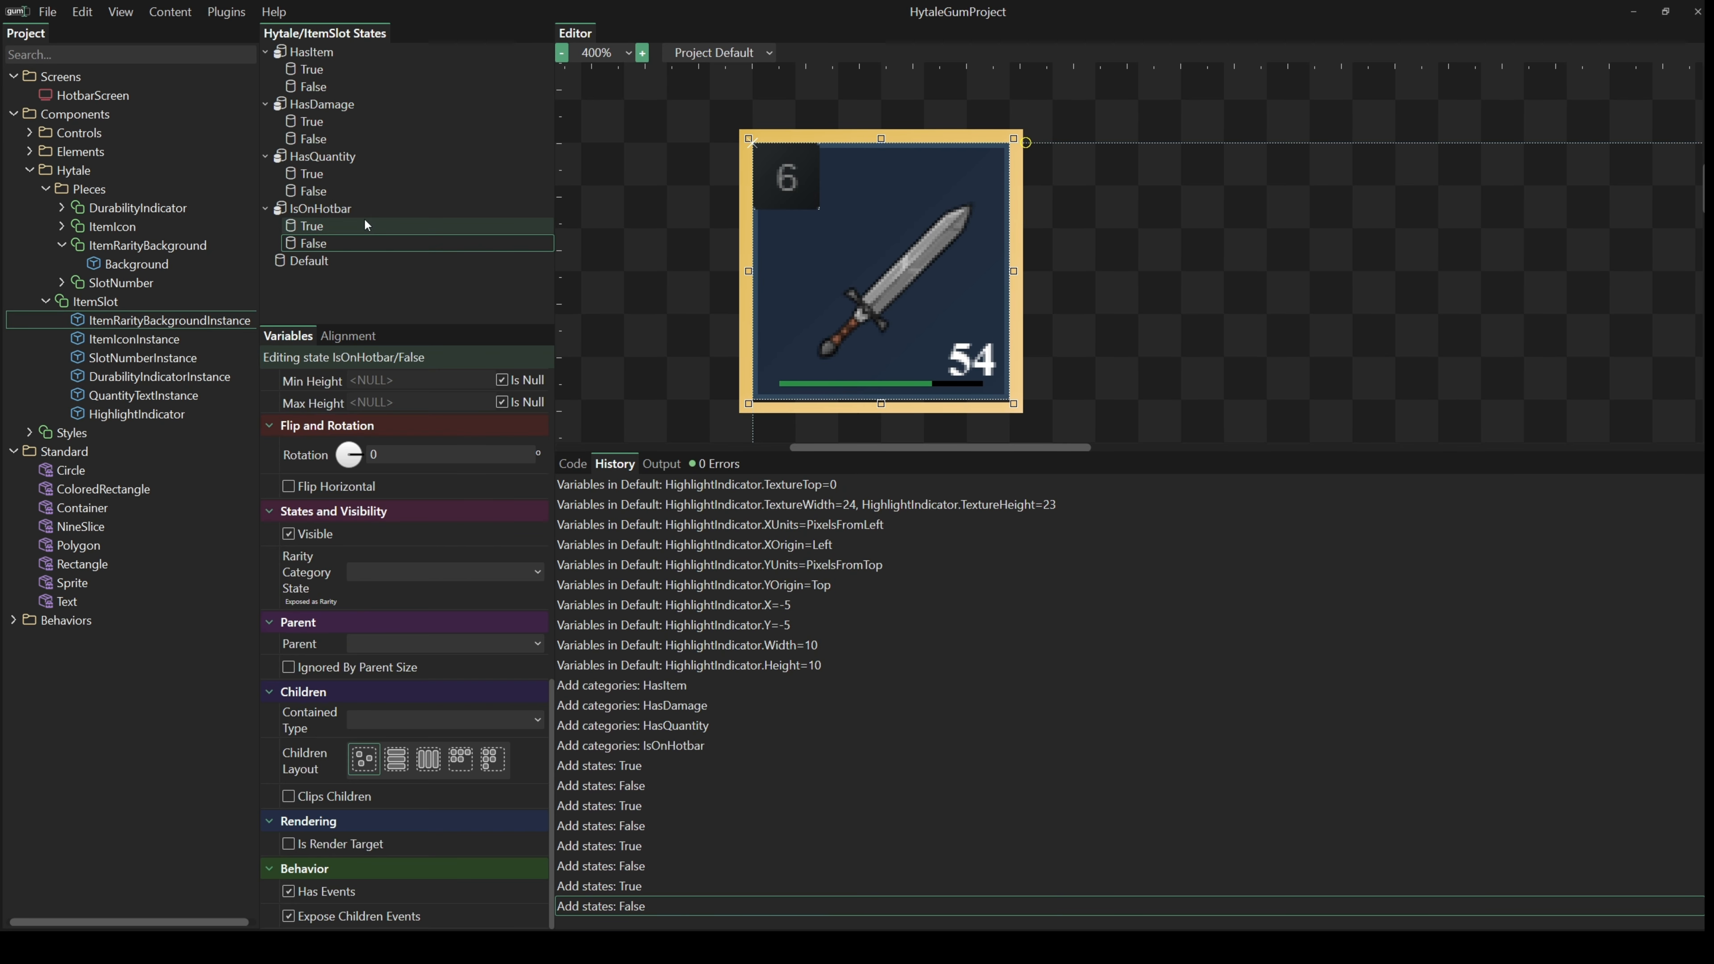
- Make ItemIconInstance invisible in the HasItem False state and compare it with the True state
{"action": "left_click", "coordinate": [328, 88]}
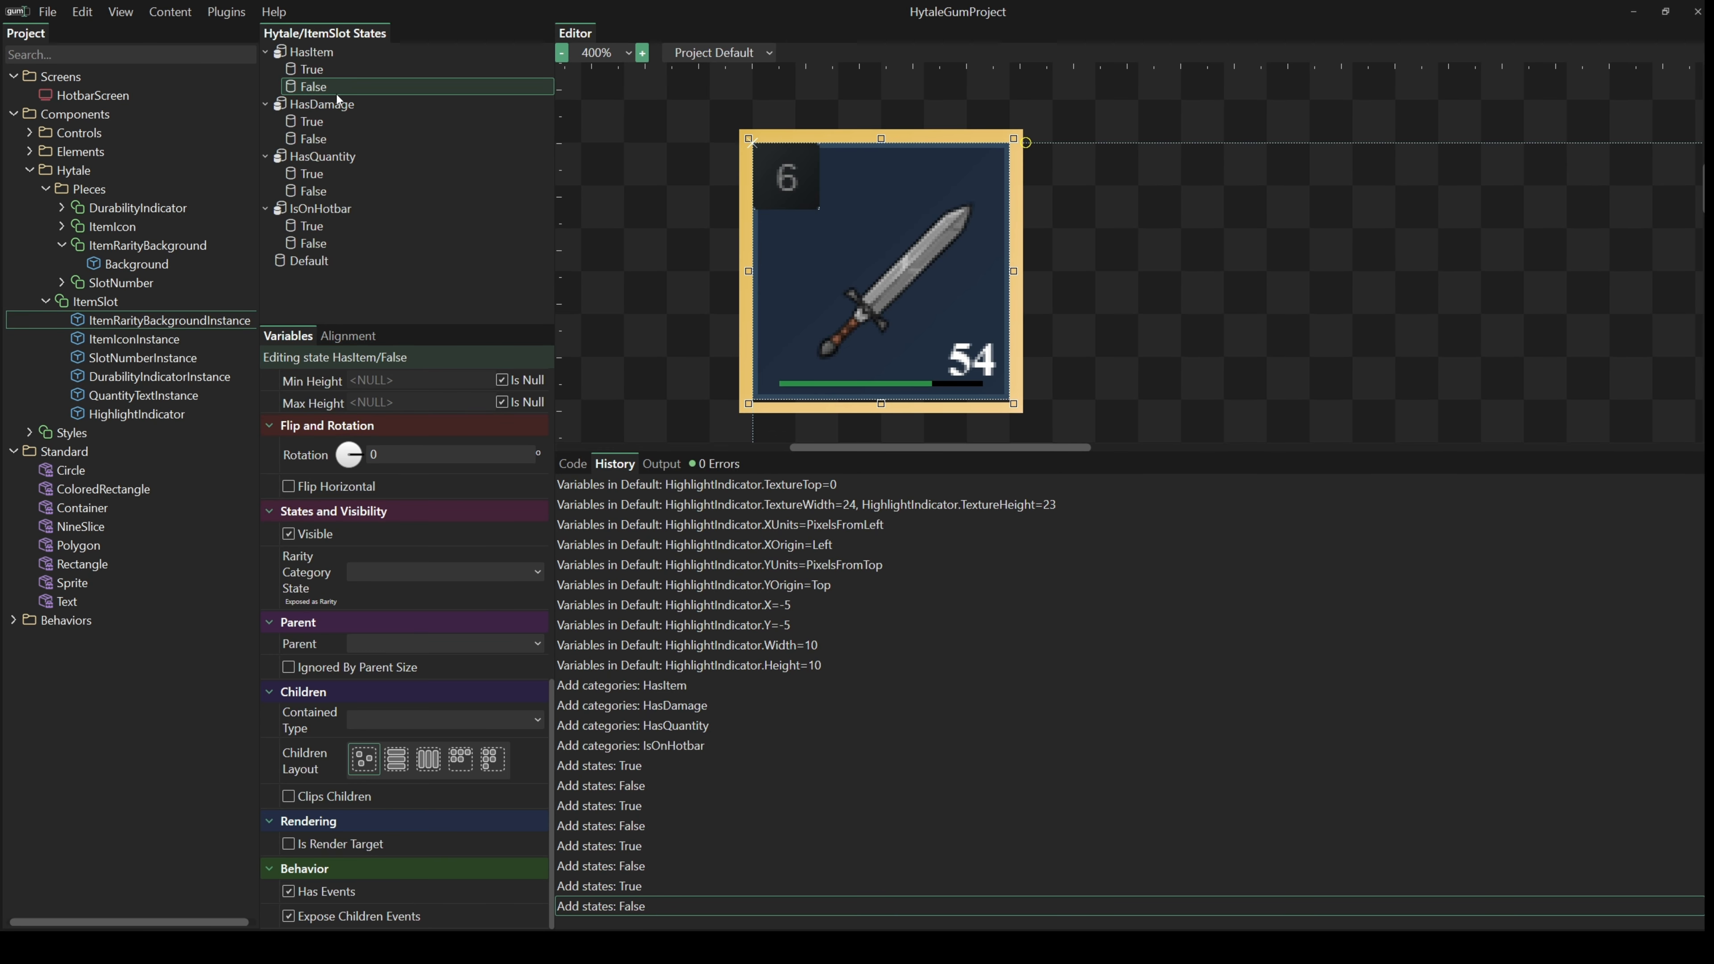
{"action": "left_click", "coordinate": [135, 343]}
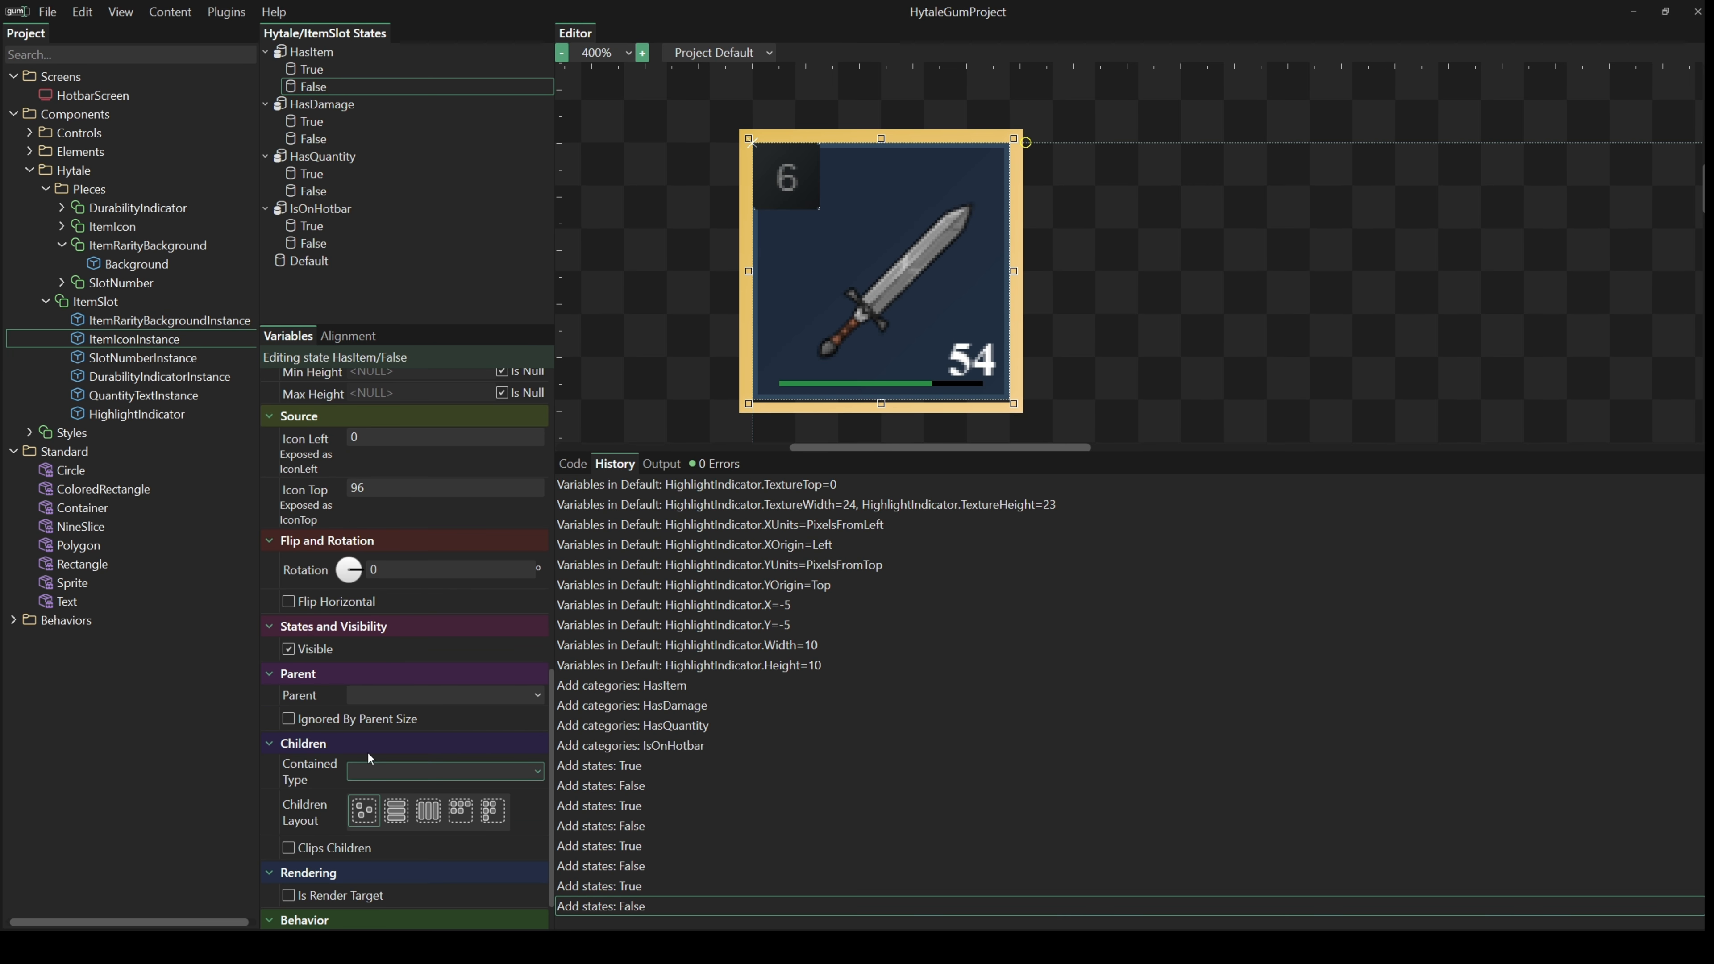
{"action": "left_click", "coordinate": [289, 649]}
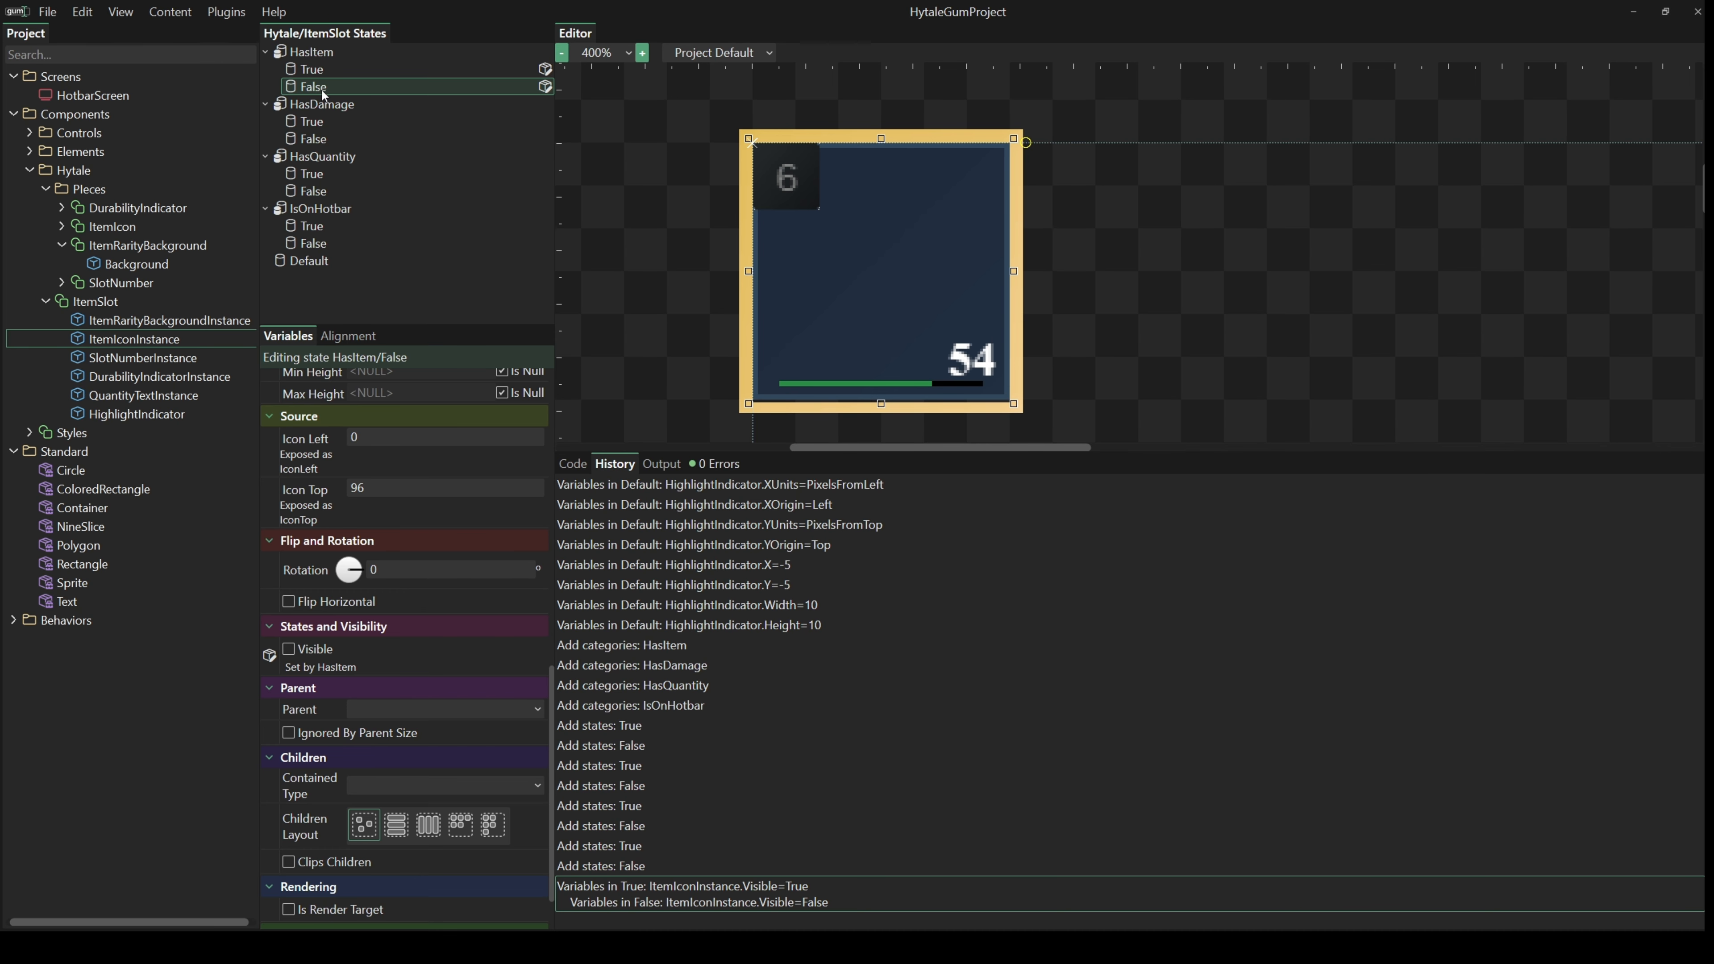
{"action": "key", "text": "Up"}
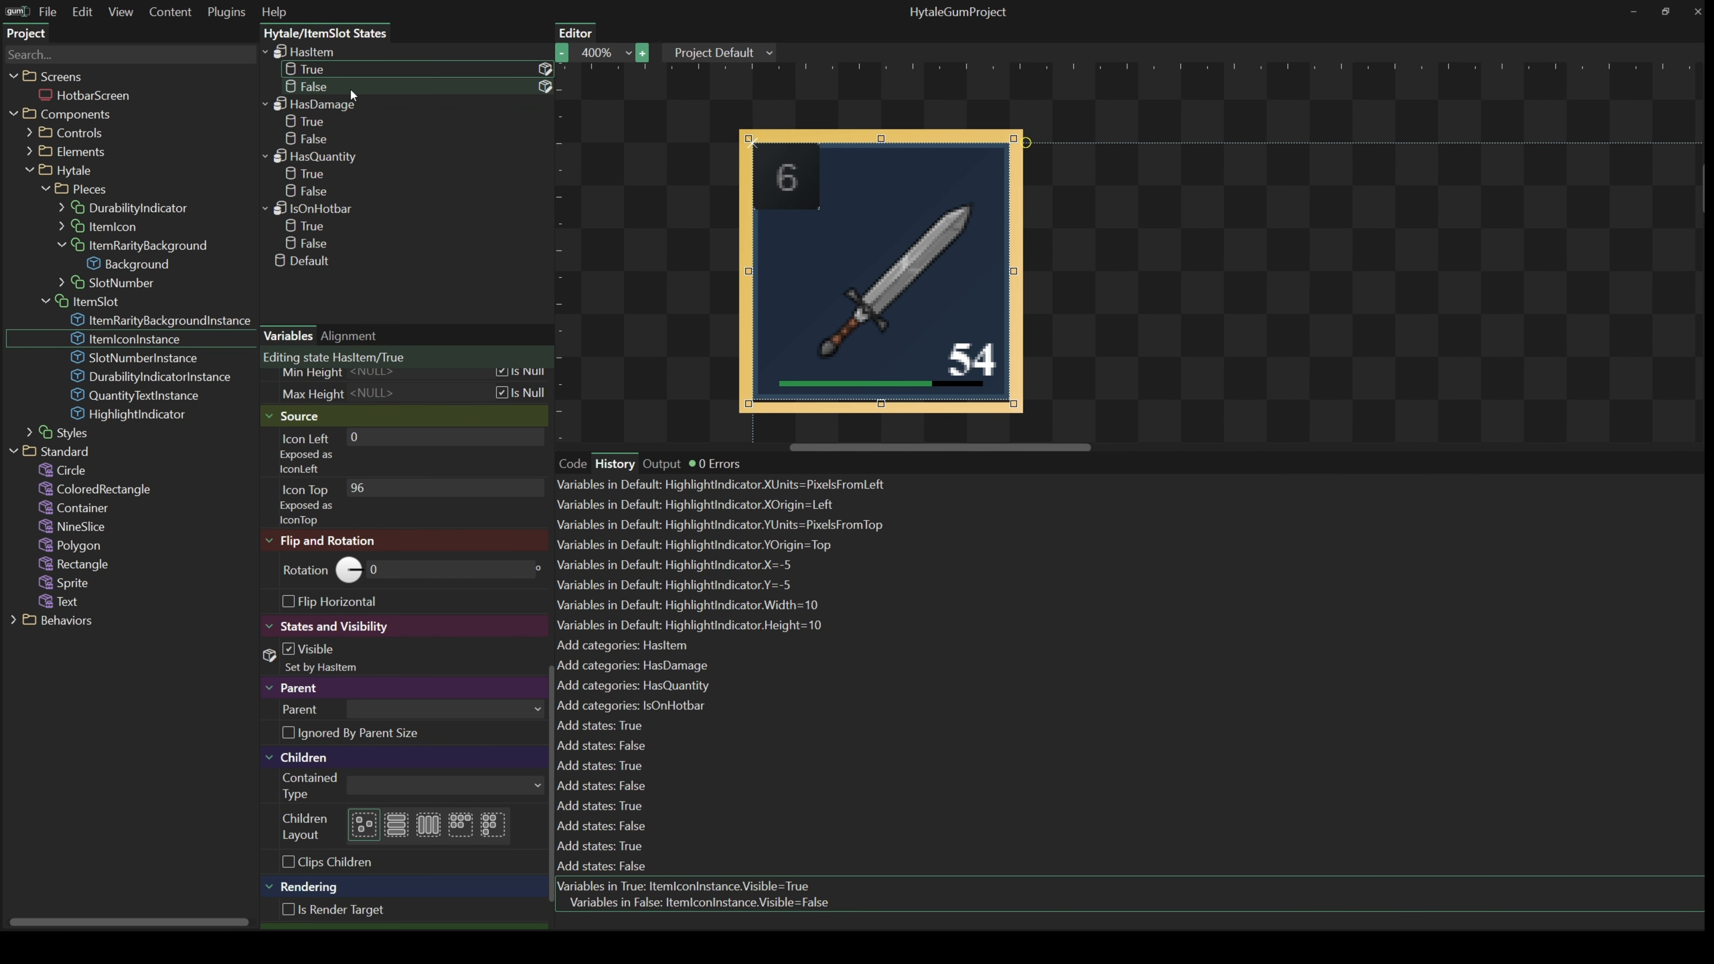
{"action": "left_click", "coordinate": [319, 88]}
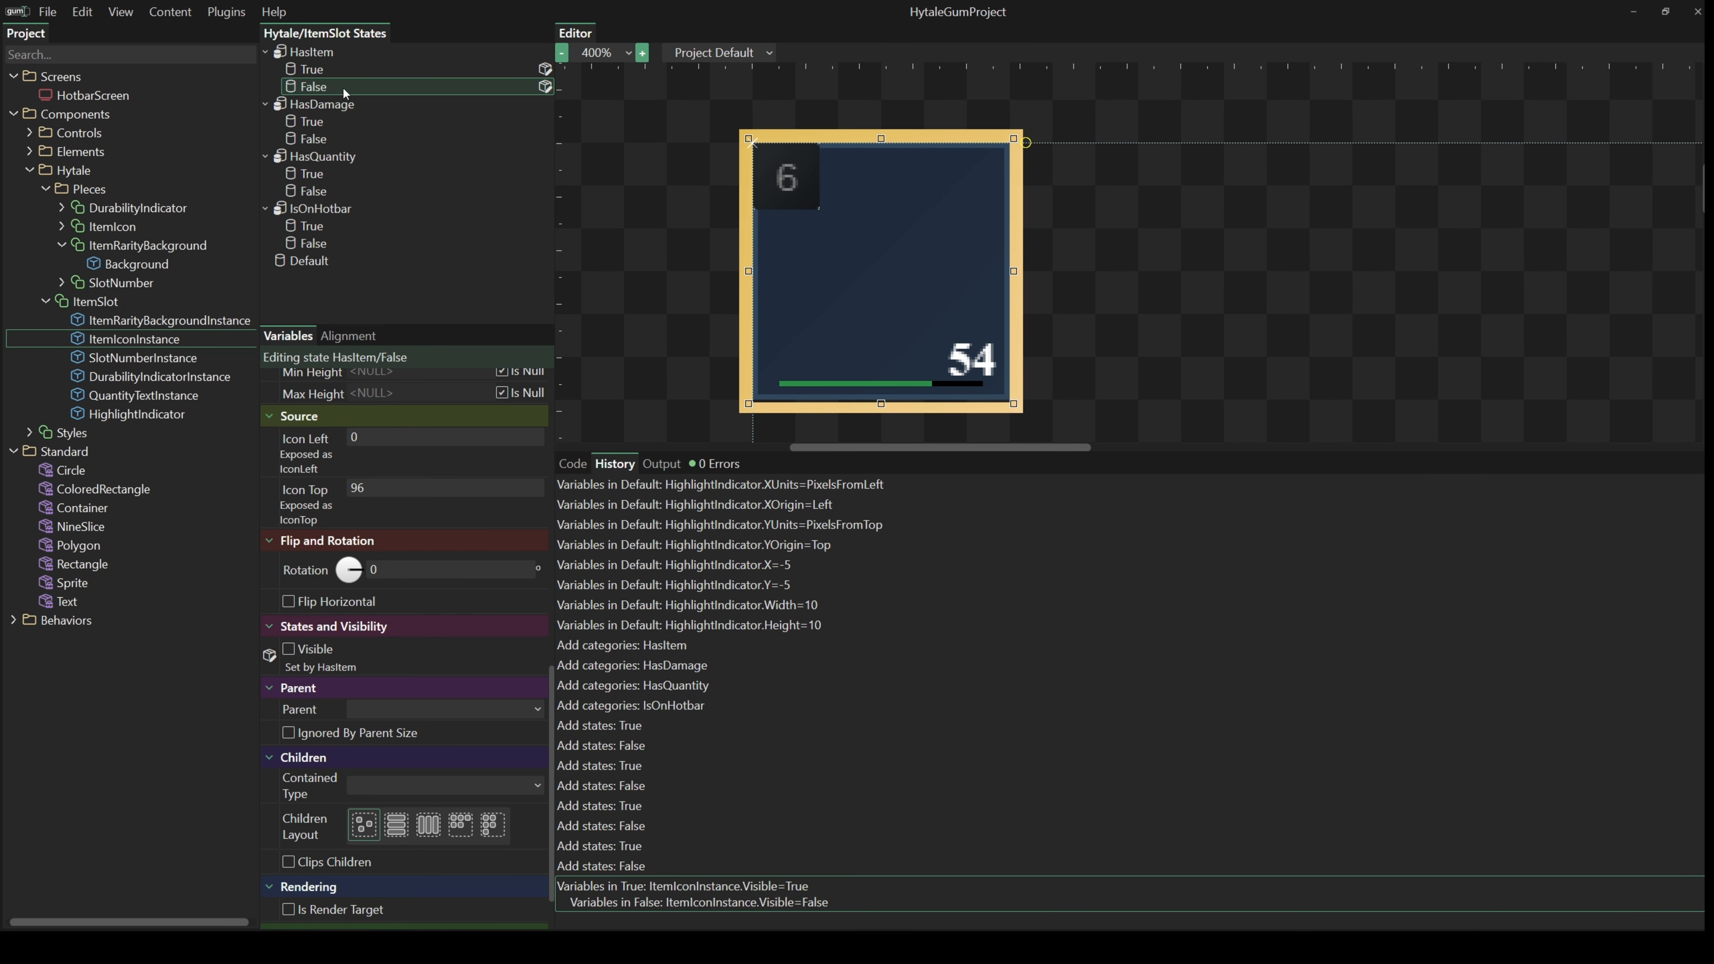
- Set the ItemSlot component's Rarity to None in the HasItem False state
{"action": "left_click", "coordinate": [102, 304]}
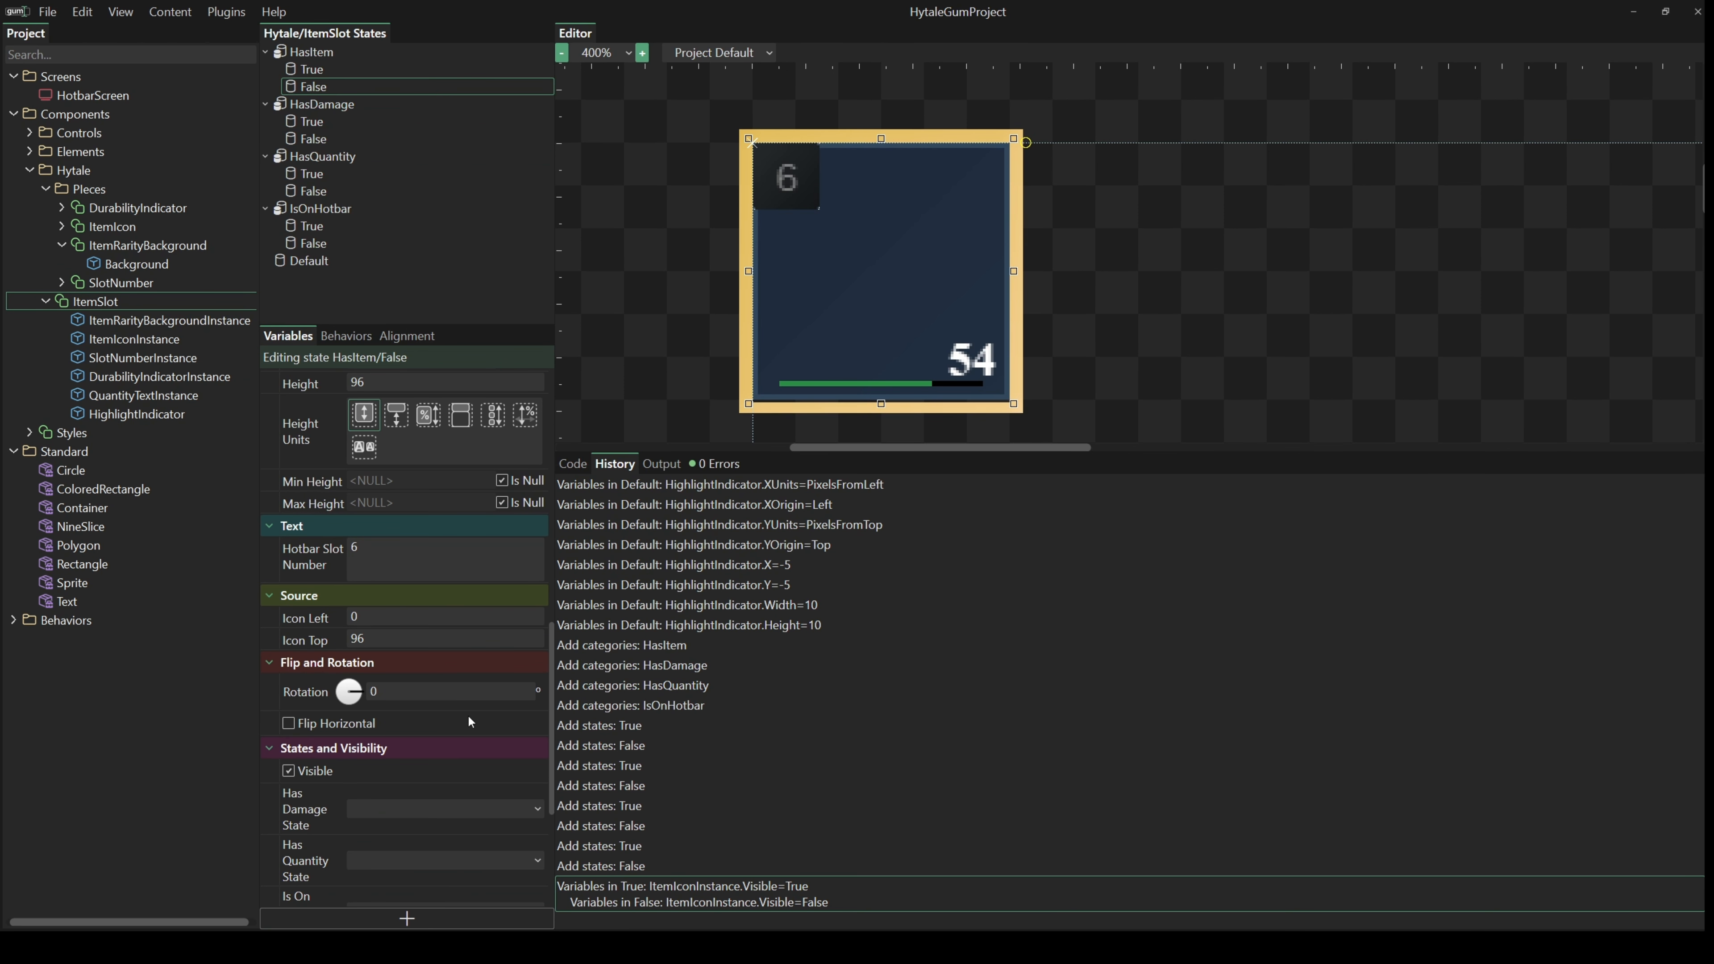
{"action": "scroll", "coordinate": [476, 729], "scroll_direction": "down", "scroll_amount": 2}
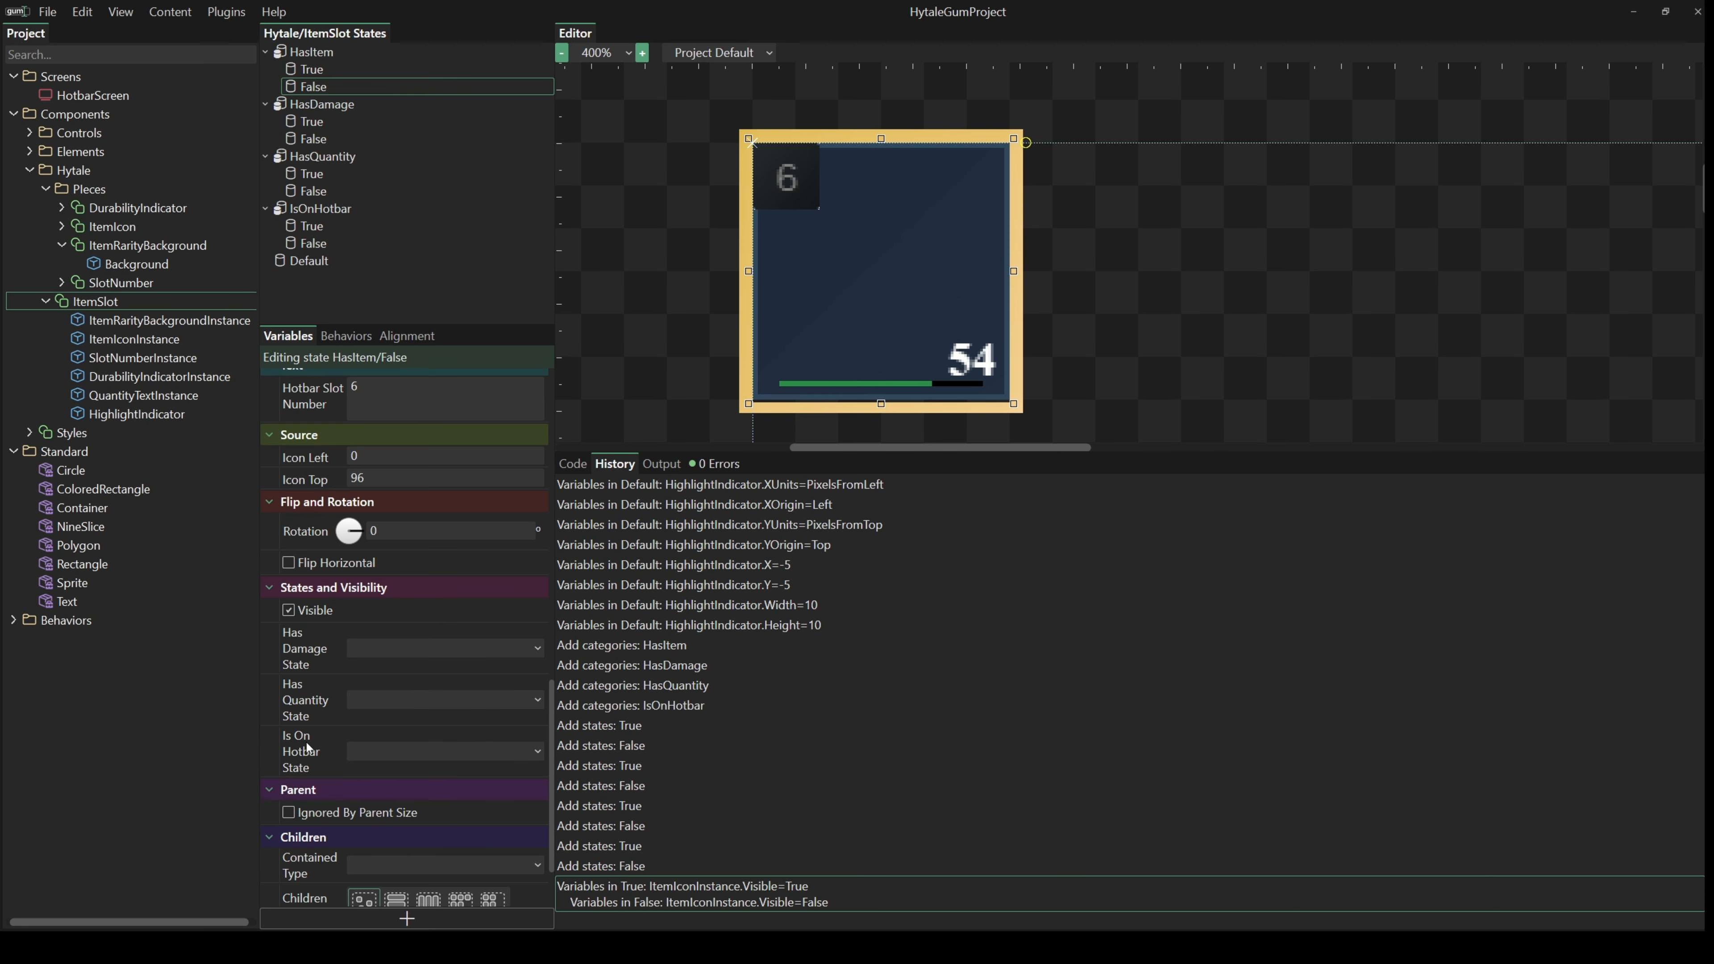
{"action": "scroll", "coordinate": [326, 769], "scroll_direction": "up", "scroll_amount": 10}
{"action": "left_click", "coordinate": [536, 623]}
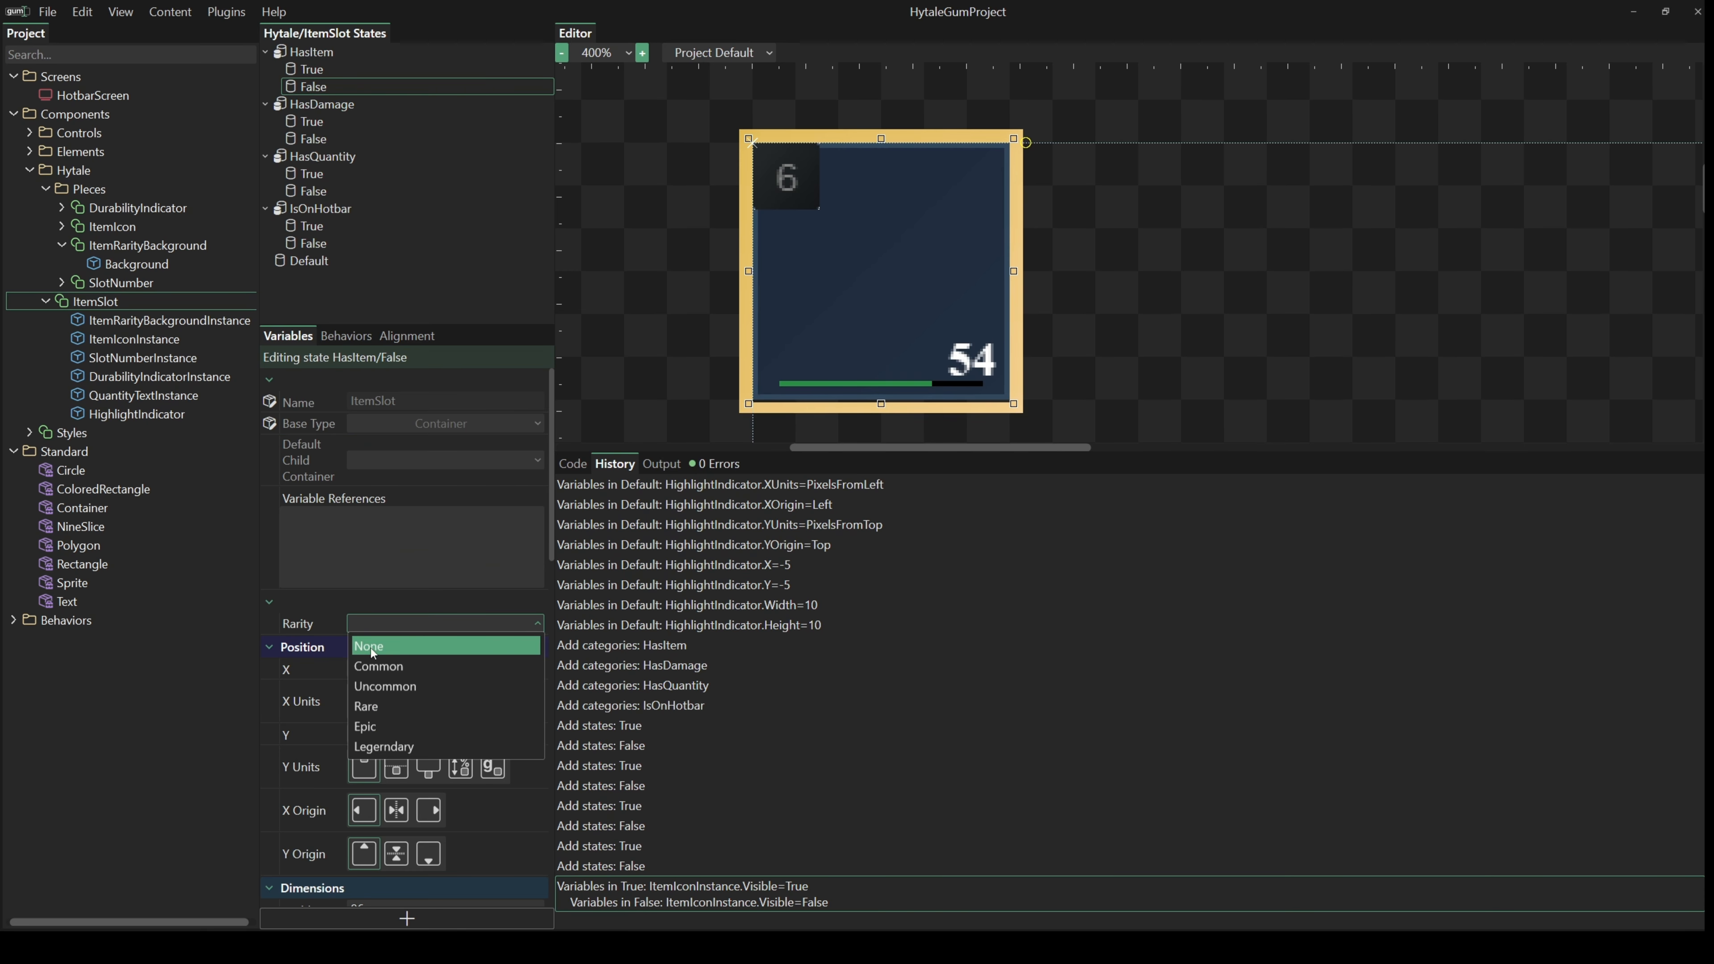
{"action": "left_click", "coordinate": [371, 650]}
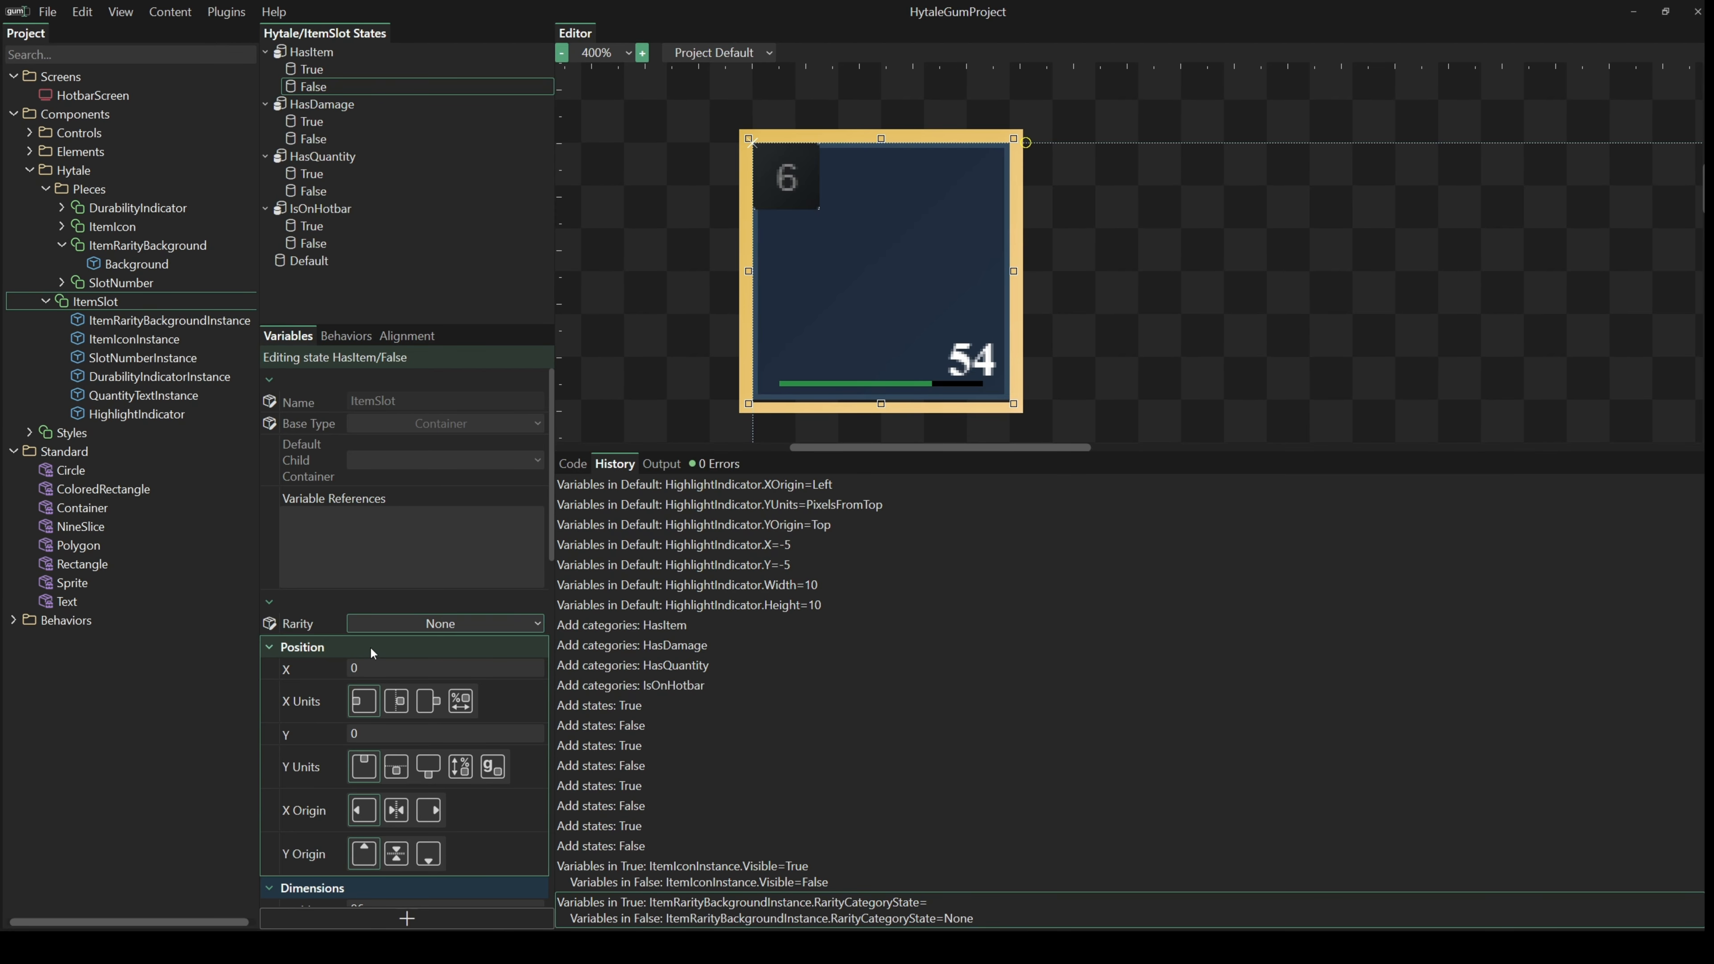
- Try the Rare and Common rarities in the HasItem False state, and return Rarity to None
{"action": "left_click", "coordinate": [540, 622]}
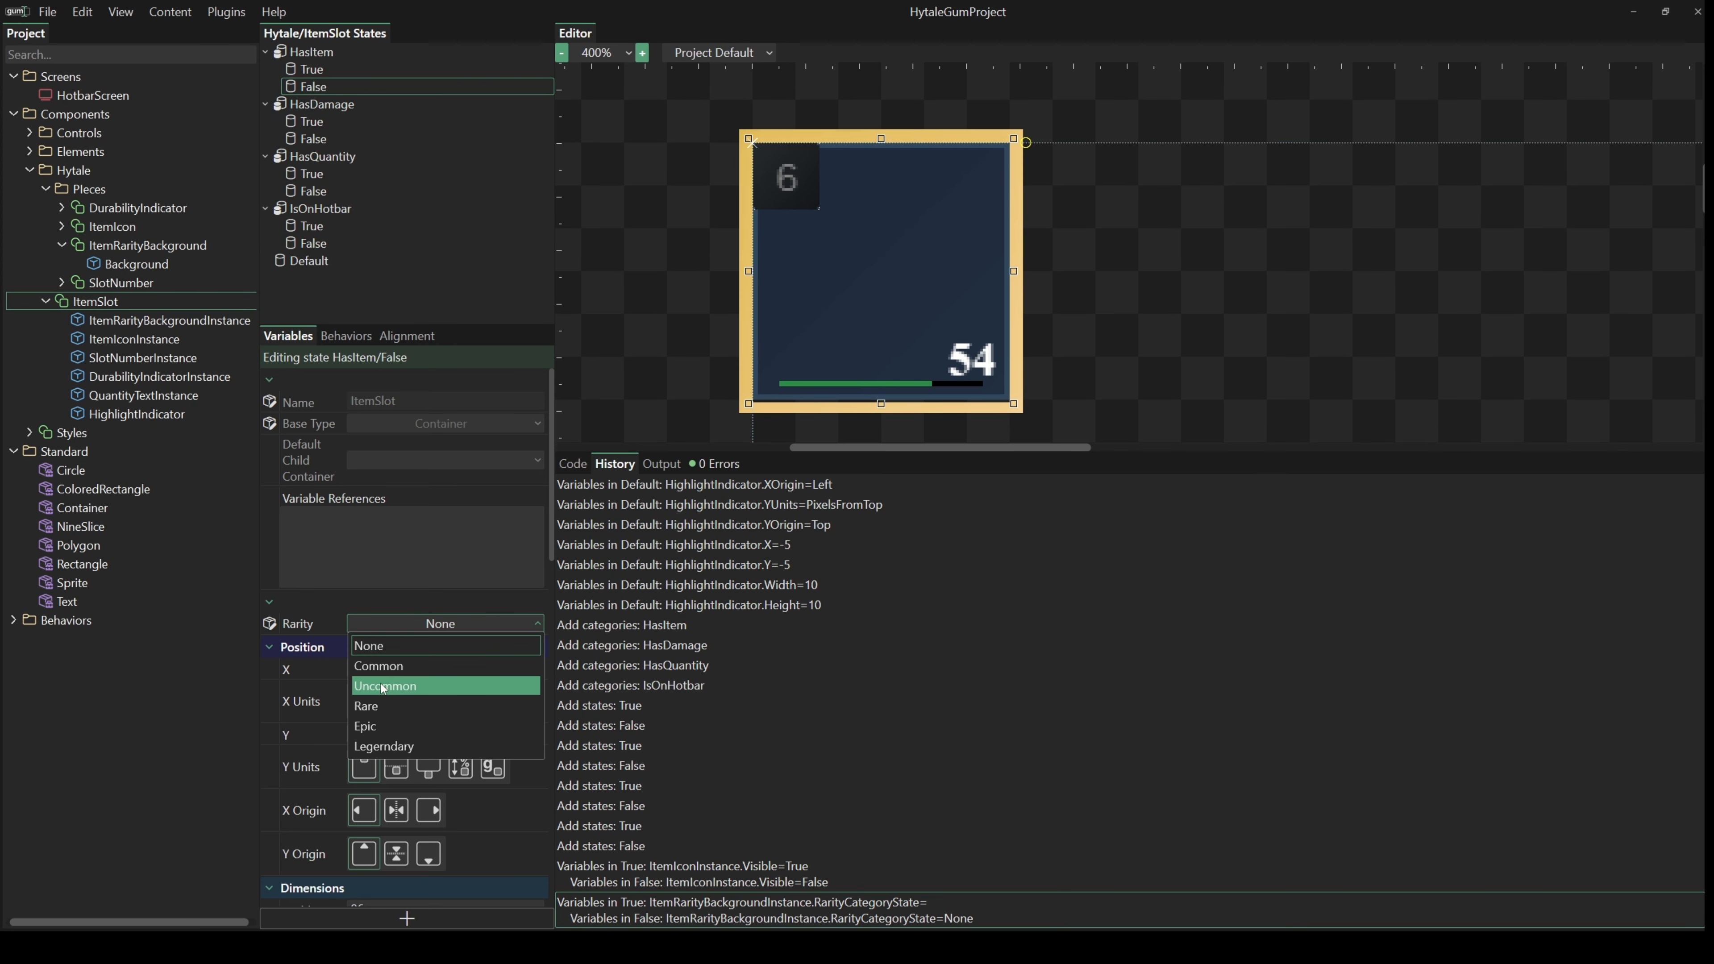
{"action": "left_click", "coordinate": [930, 493]}
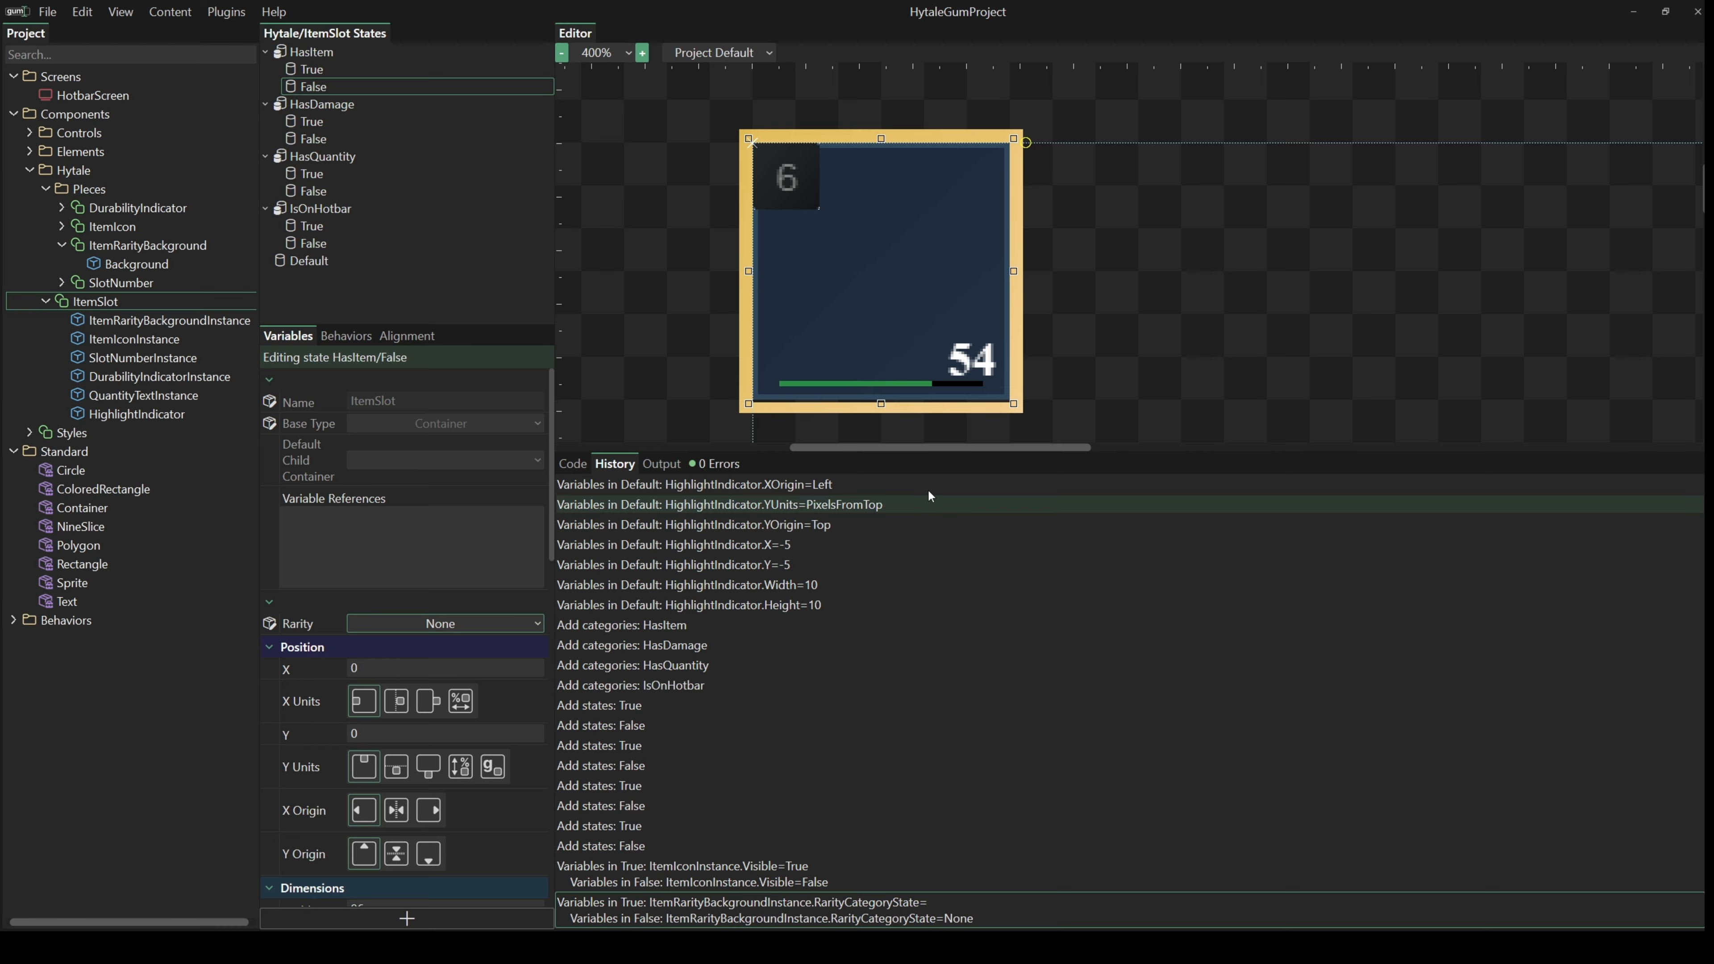
{"action": "left_click", "coordinate": [522, 626]}
{"action": "left_click", "coordinate": [447, 709]}
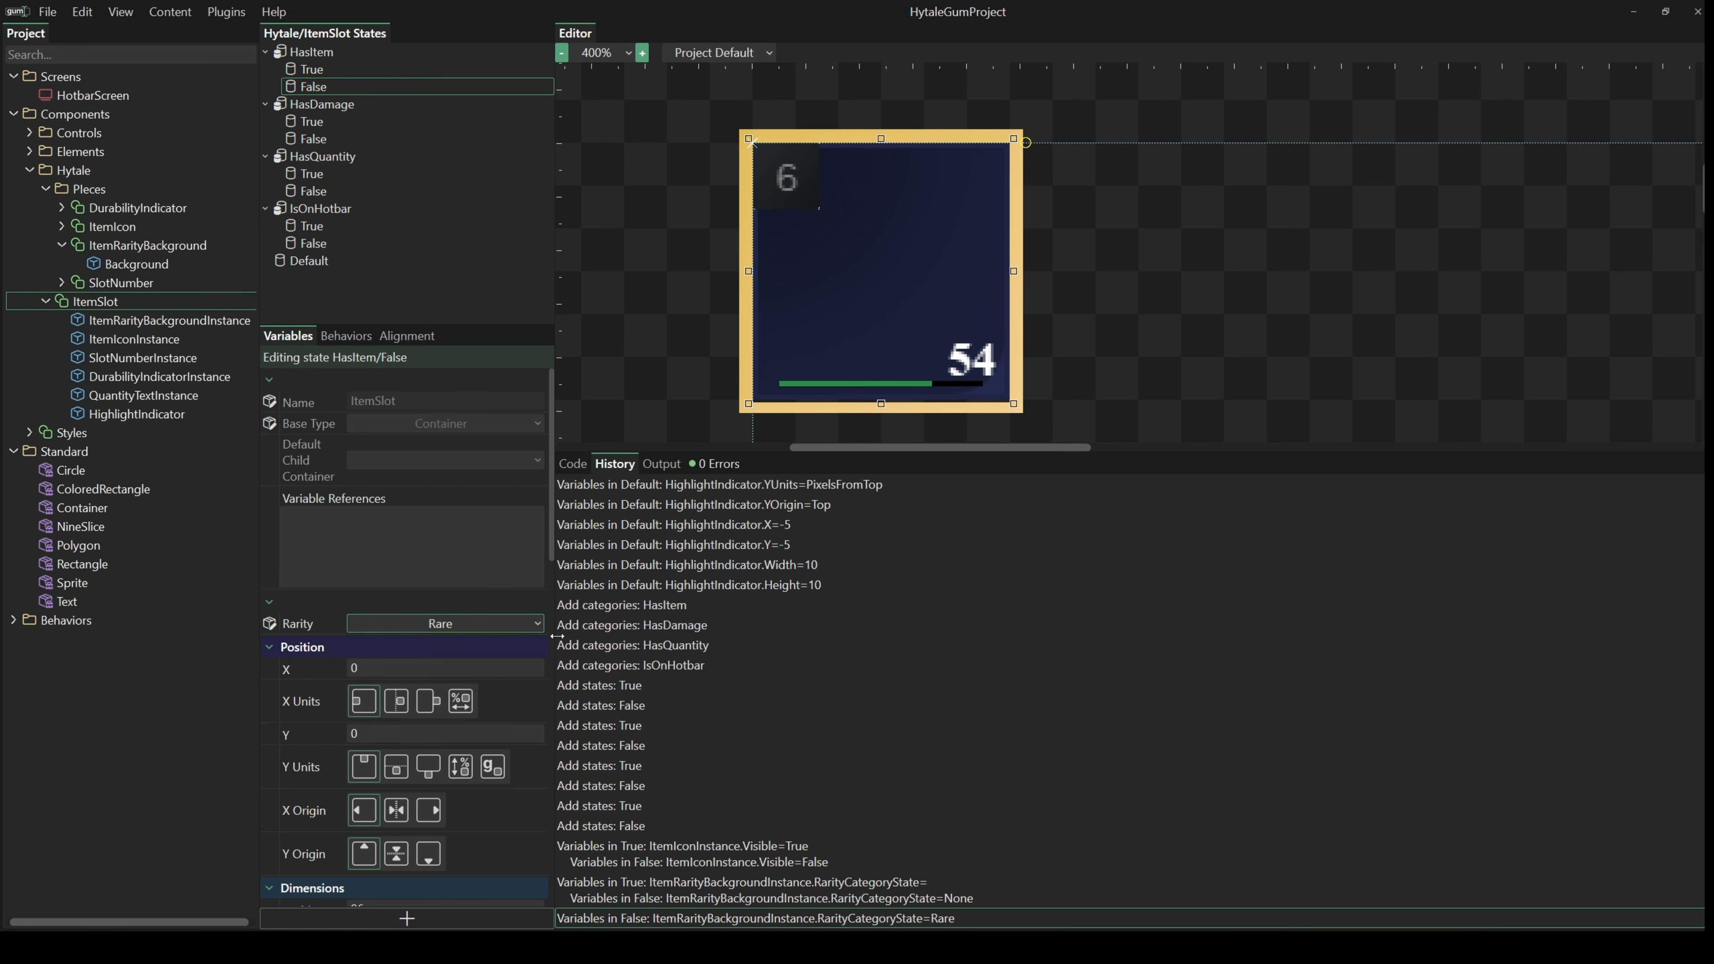
{"action": "left_click", "coordinate": [538, 628]}
{"action": "left_click", "coordinate": [443, 664]}
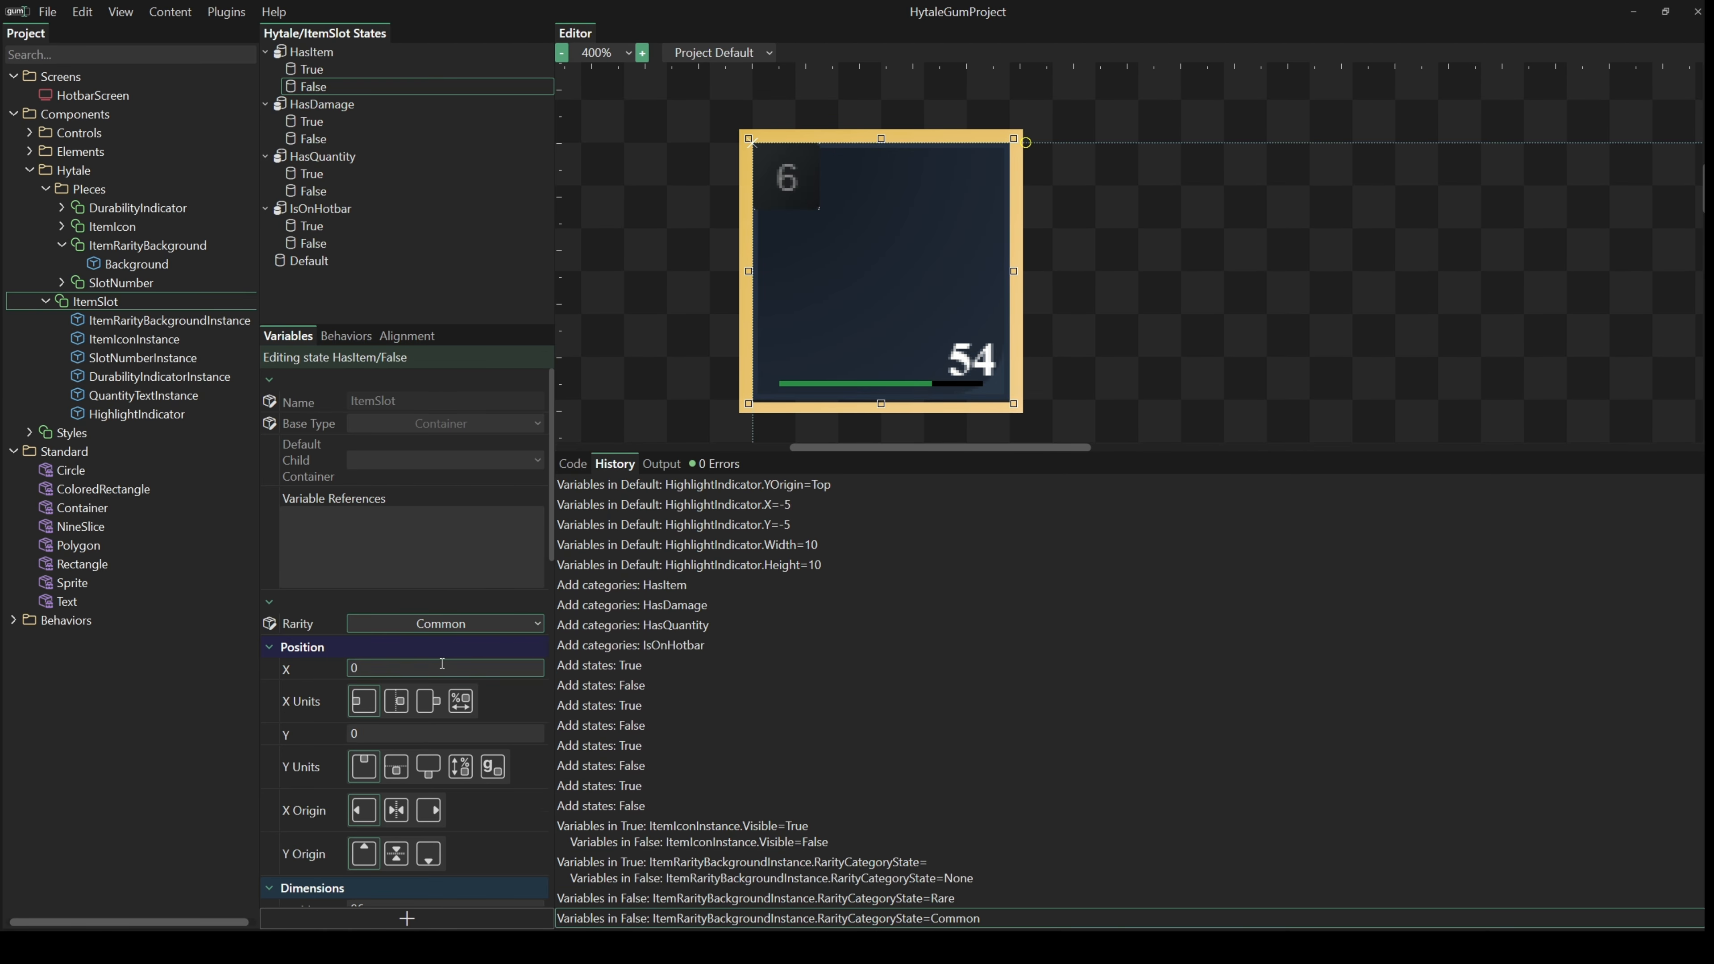
{"action": "left_click", "coordinate": [532, 627]}
{"action": "left_click", "coordinate": [385, 647]}
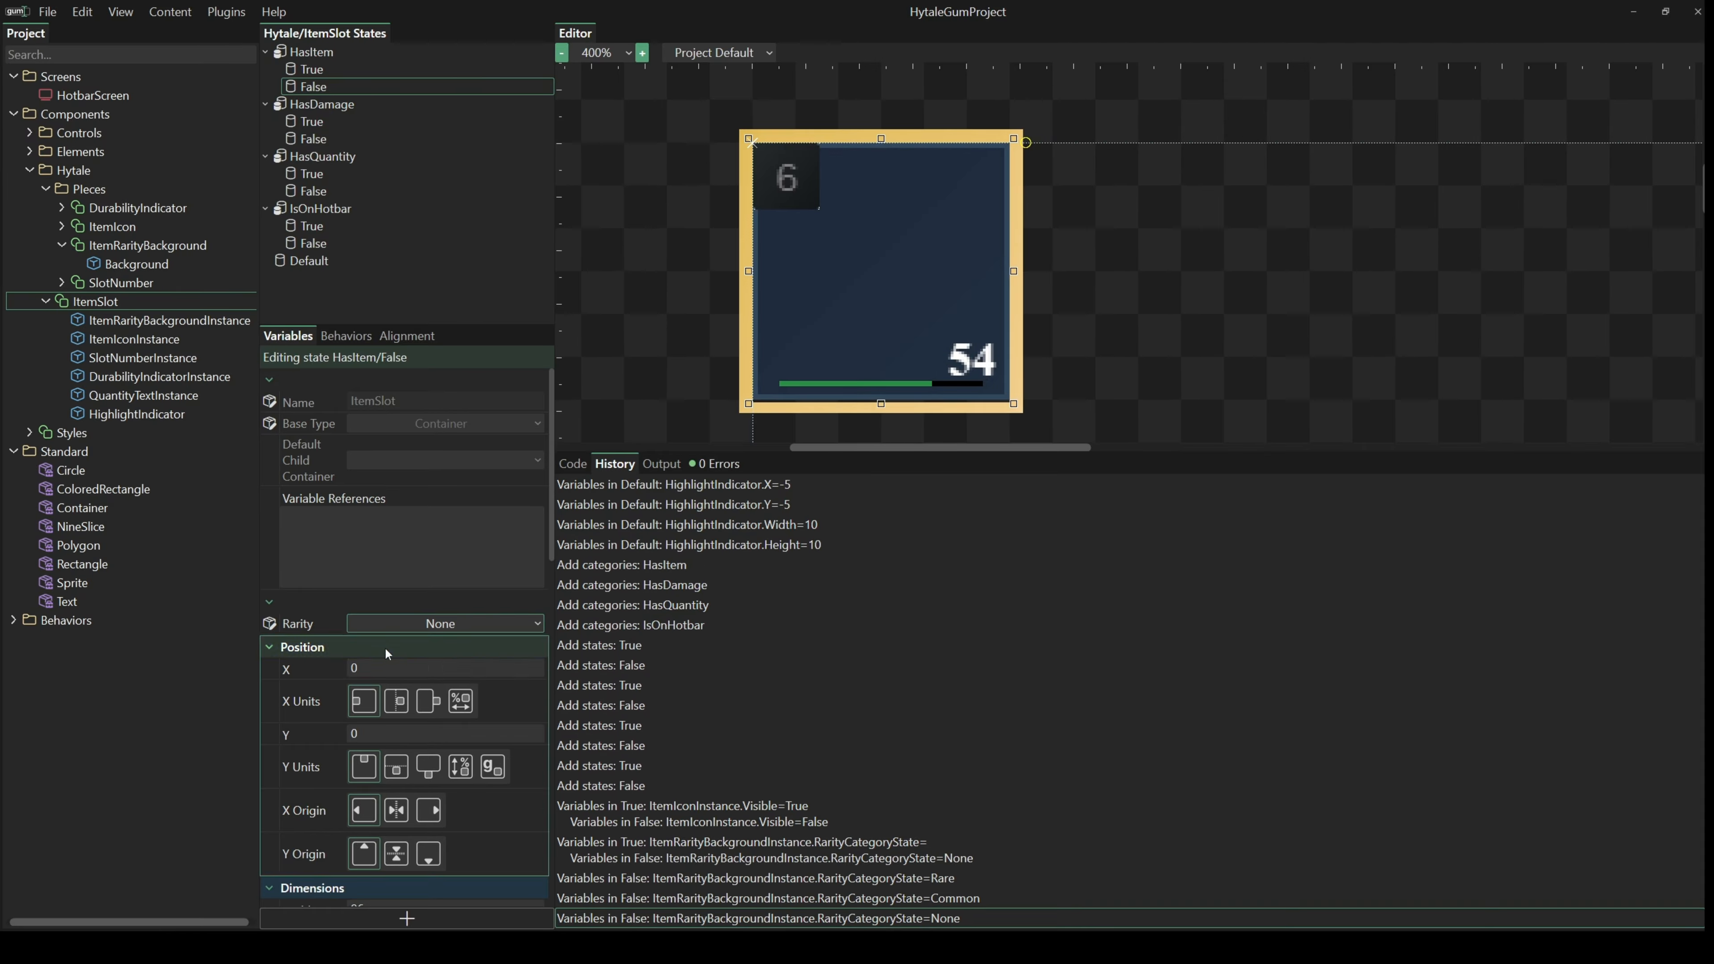
- Make DurabilityIndicatorInstance invisible in the HasDamage False state and compare it with the True state
{"action": "left_click", "coordinate": [316, 138]}
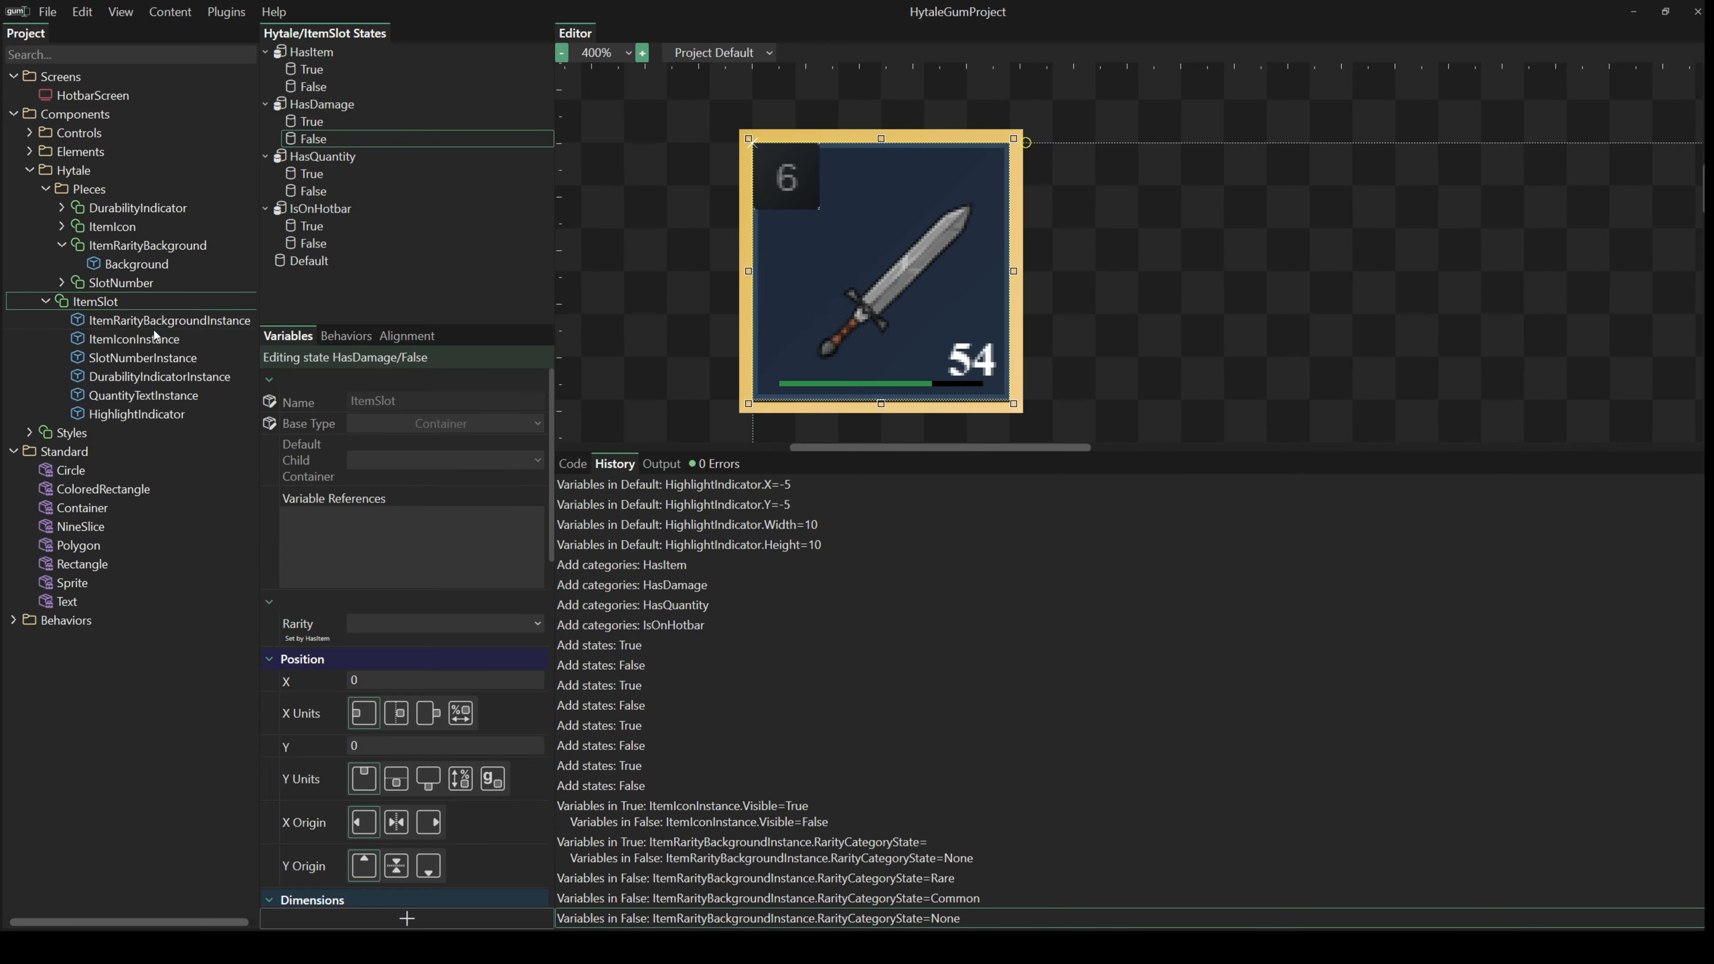
{"action": "left_click", "coordinate": [159, 376]}
{"action": "scroll", "coordinate": [377, 719], "scroll_direction": "down", "scroll_amount": 5}
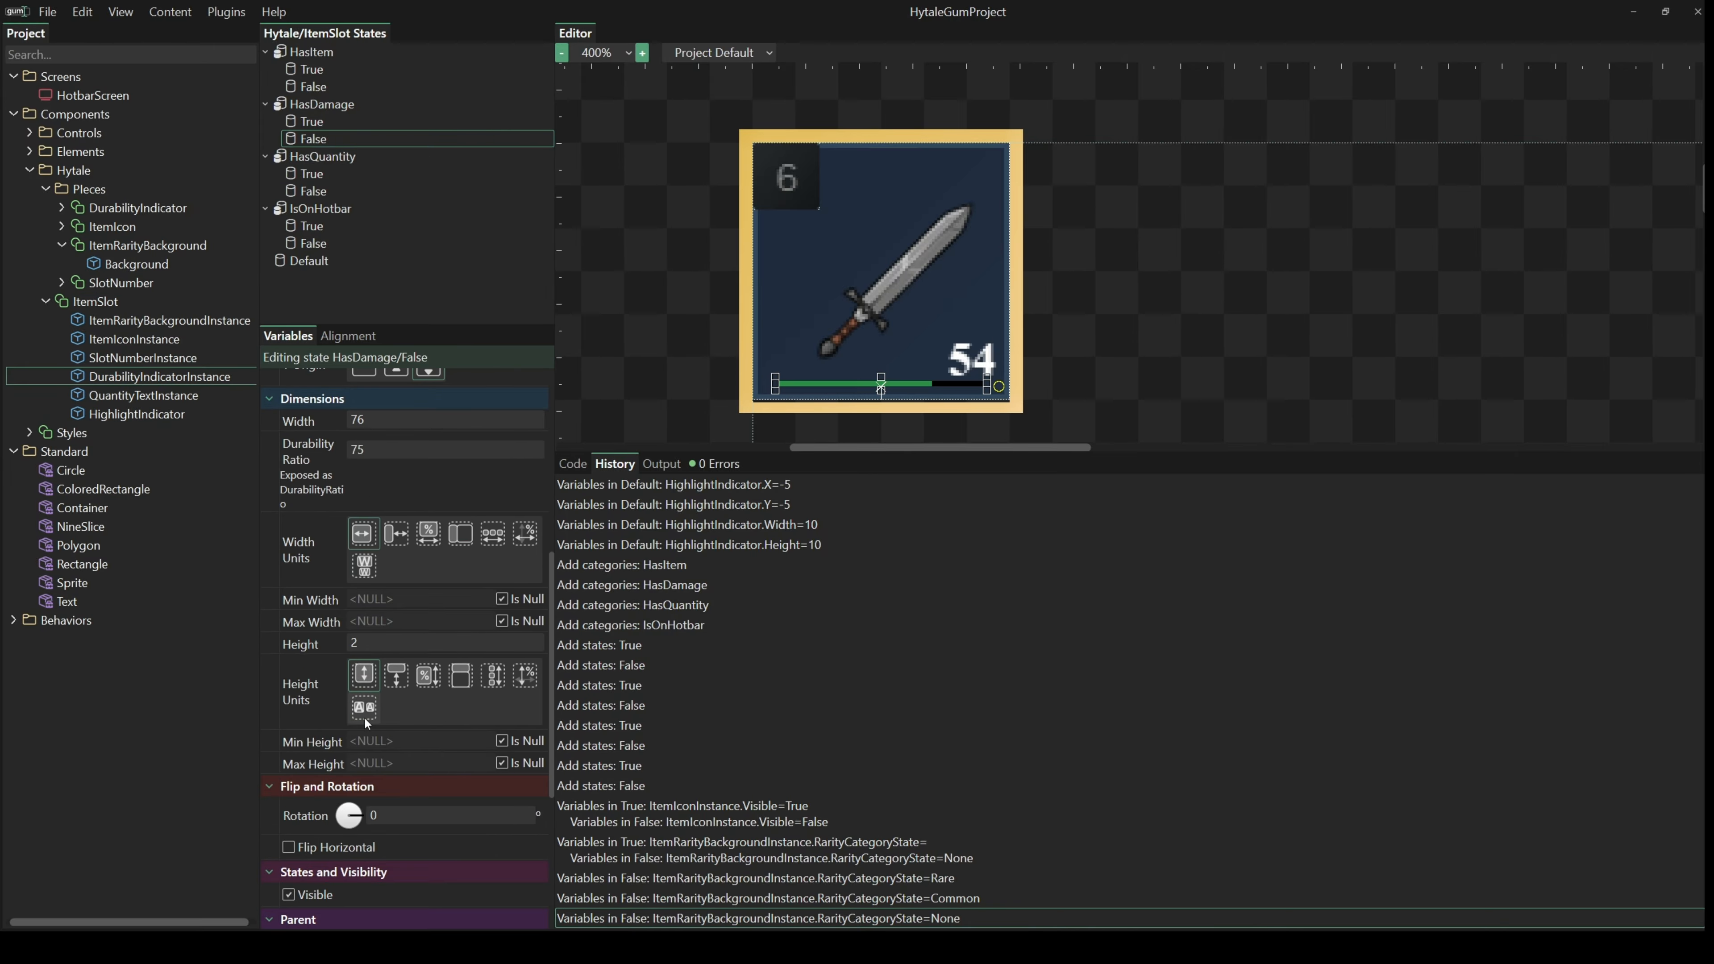
{"action": "left_click", "coordinate": [290, 736]}
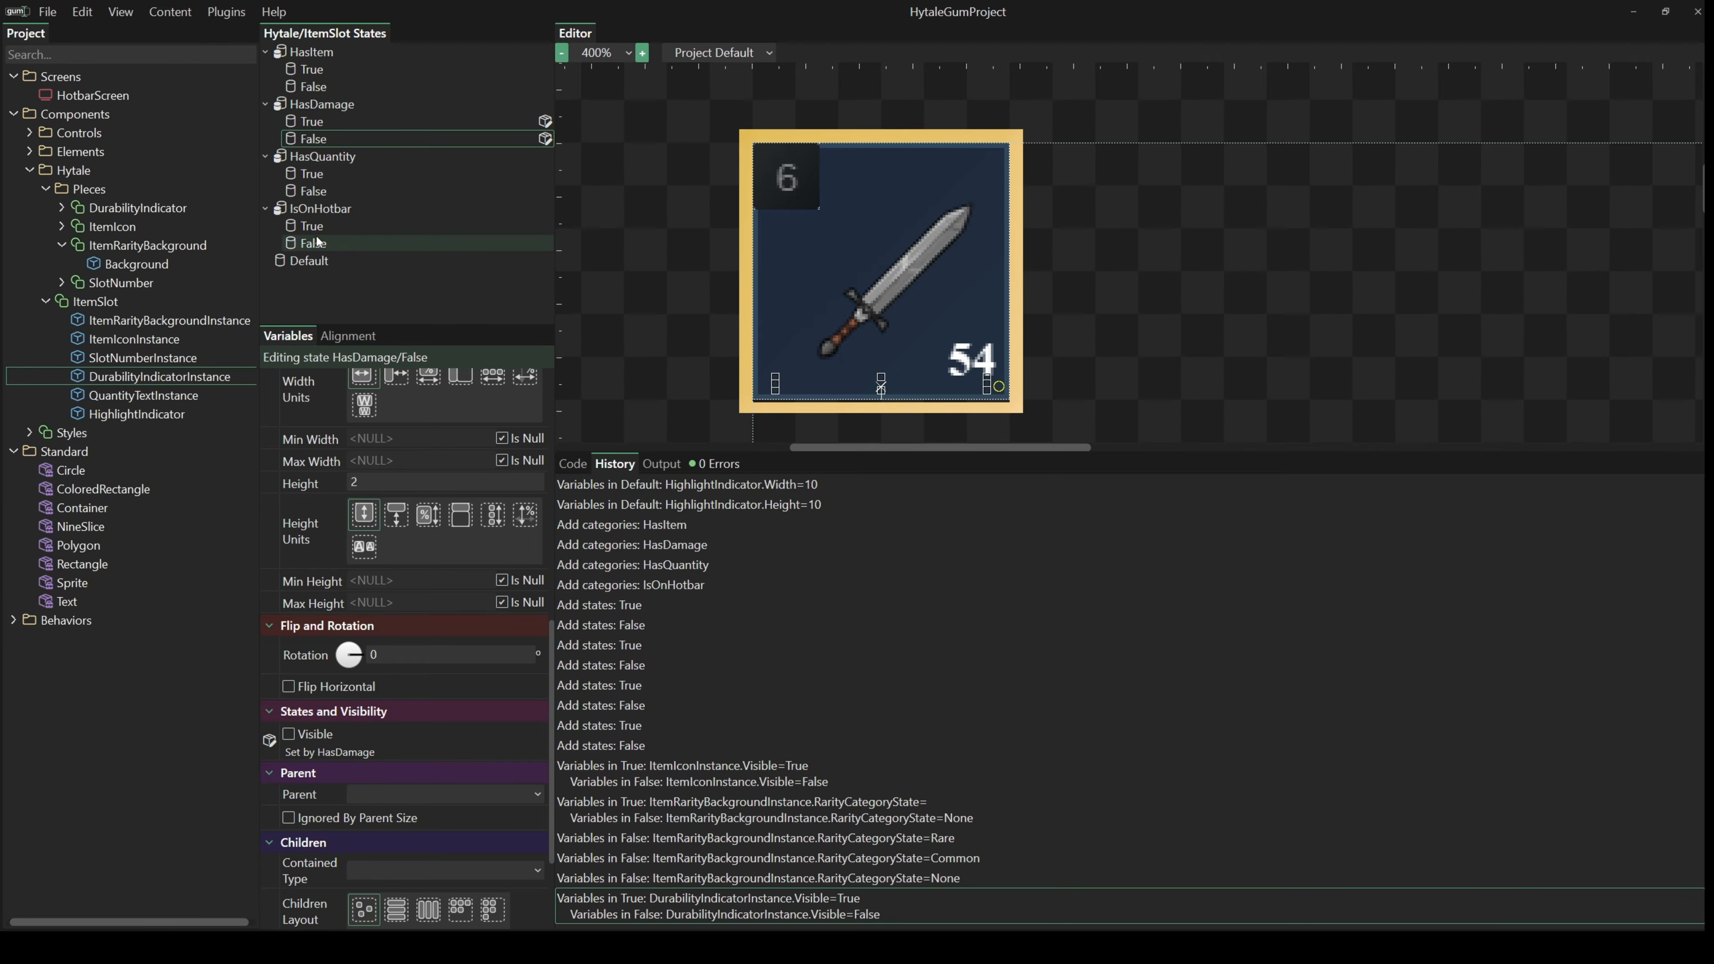
{"action": "left_click", "coordinate": [316, 120]}
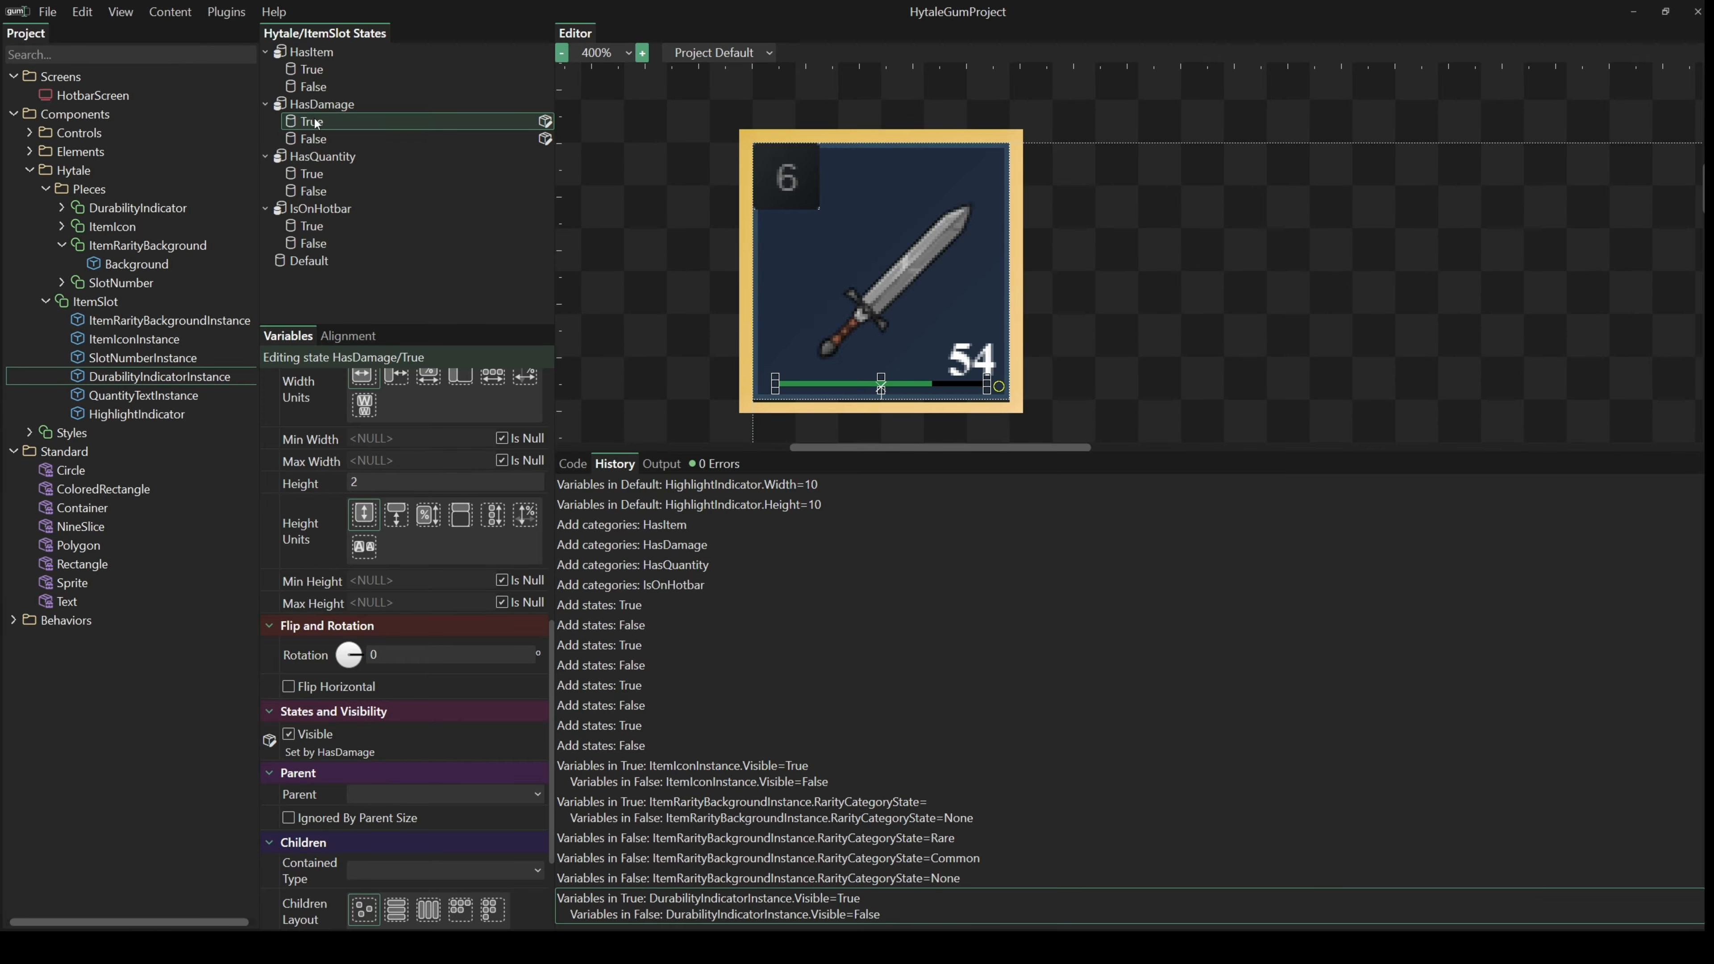
{"action": "left_click", "coordinate": [312, 138]}
- Make QuantityTextInstance invisible in the HasQuantity False state and compare it with the True state
{"action": "left_click", "coordinate": [319, 192]}
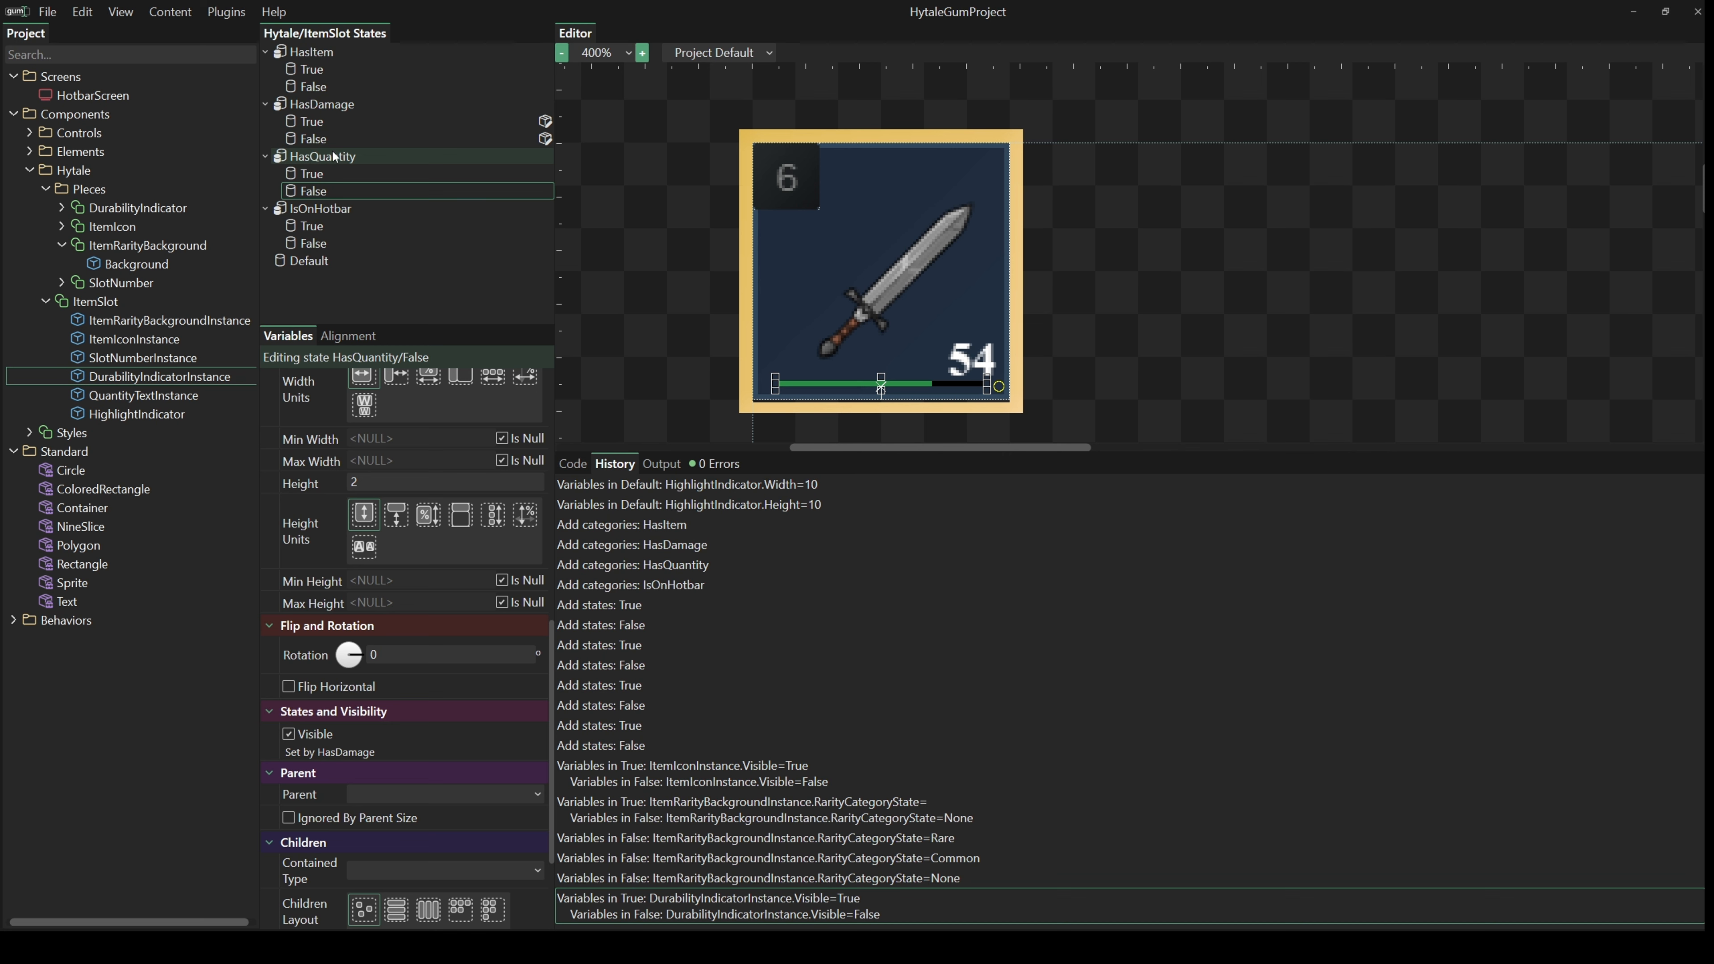
{"action": "left_click", "coordinate": [135, 396]}
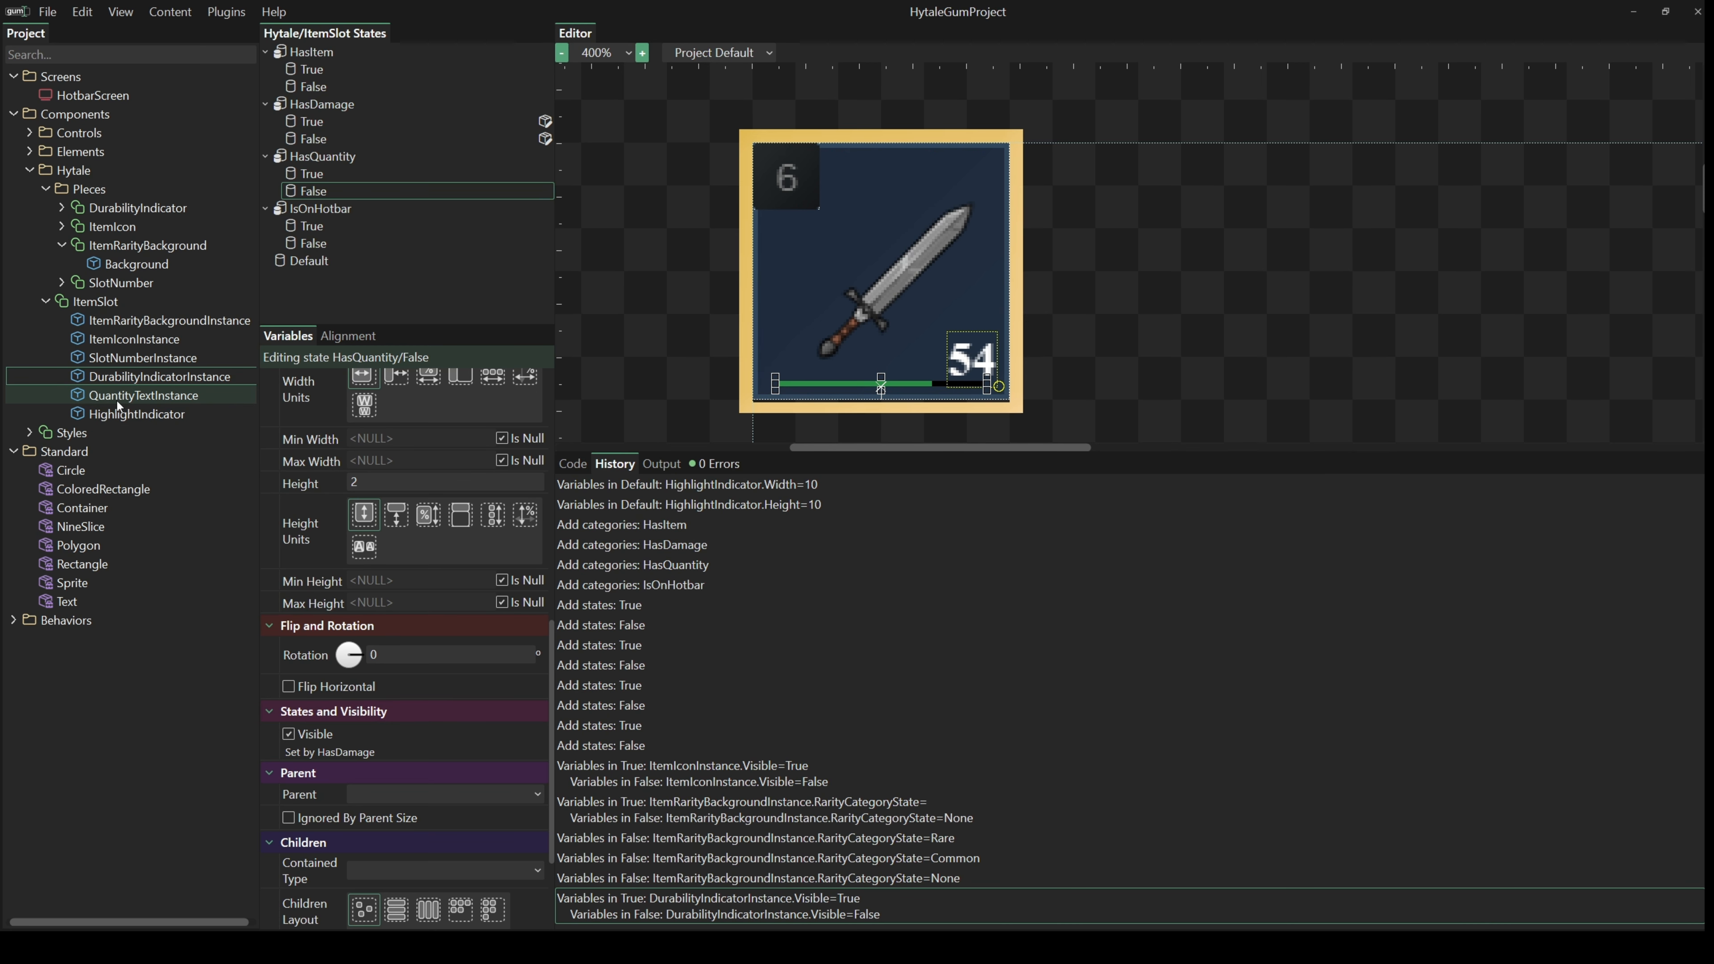
{"action": "scroll", "coordinate": [471, 758], "scroll_direction": "down", "scroll_amount": 5}
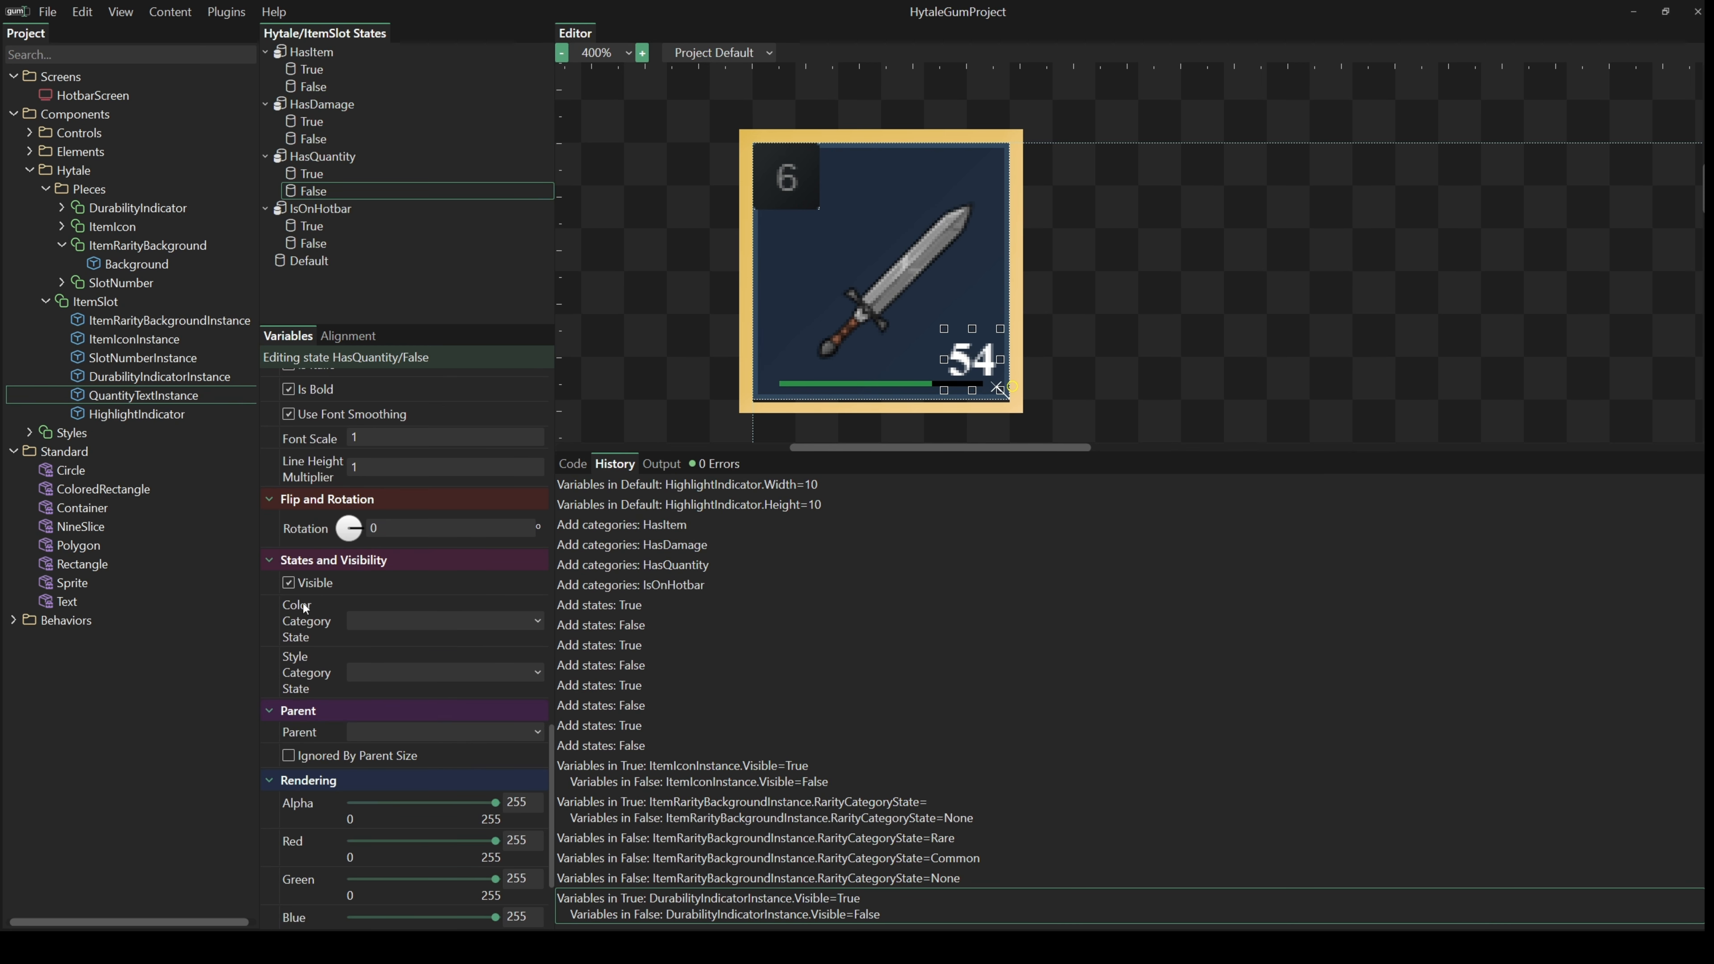
{"action": "left_click", "coordinate": [289, 583]}
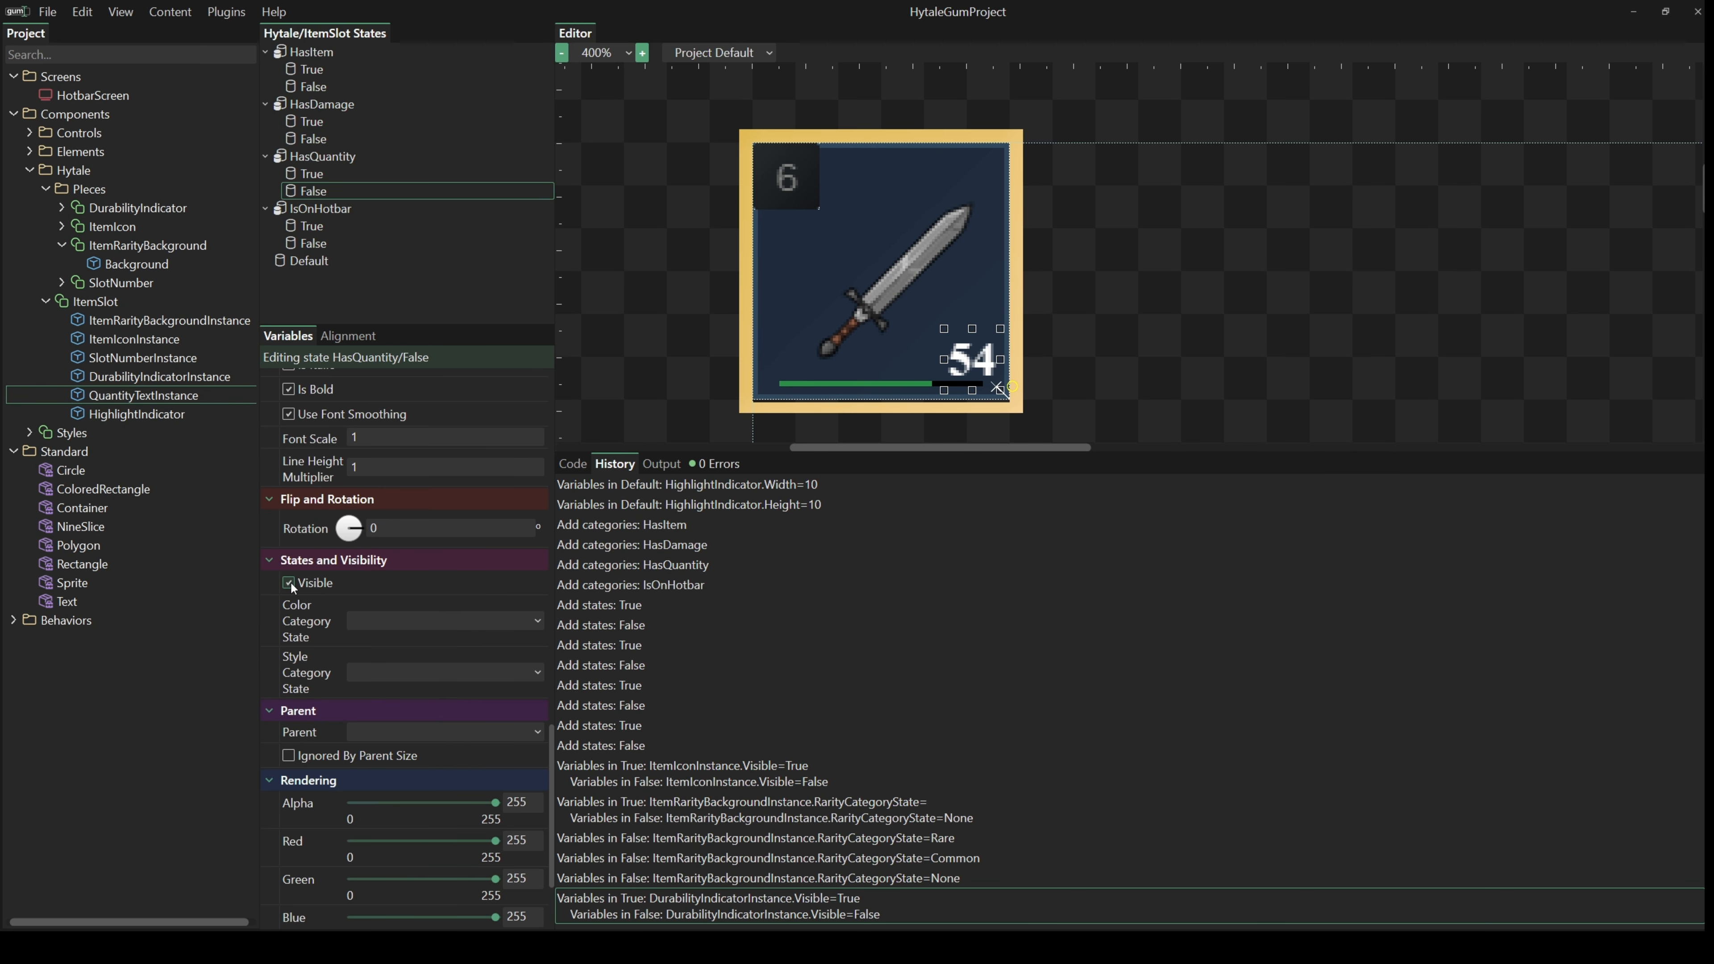
{"action": "left_click", "coordinate": [310, 171]}
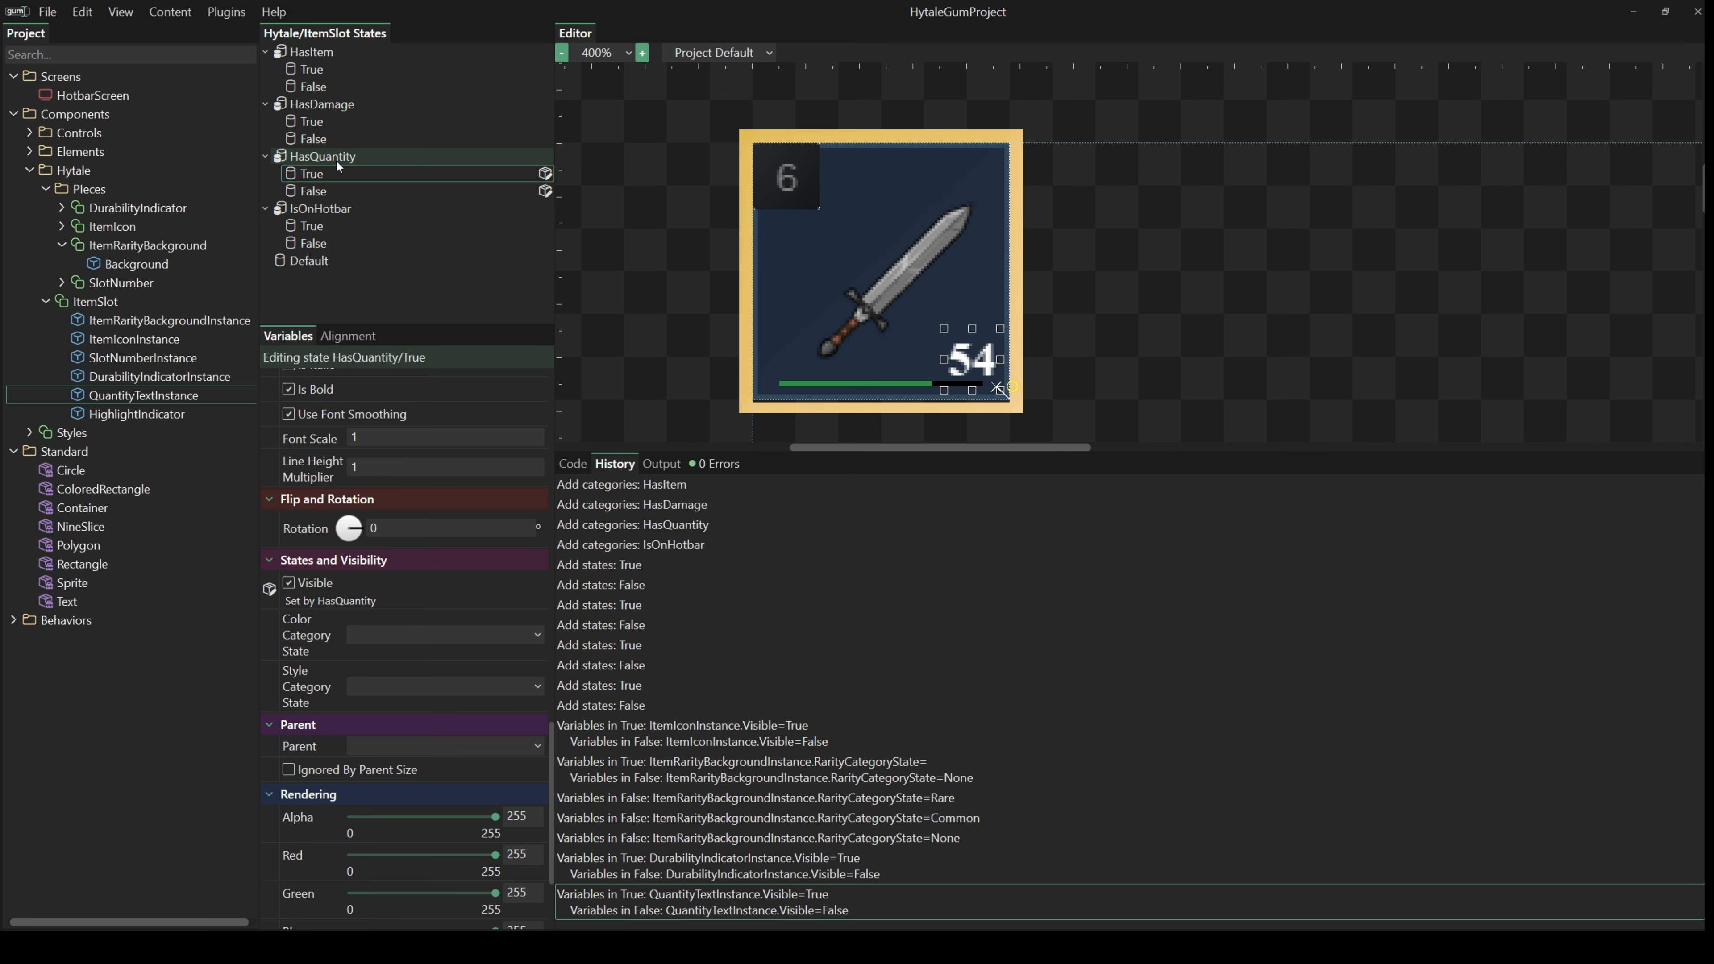
{"action": "left_click", "coordinate": [314, 192]}
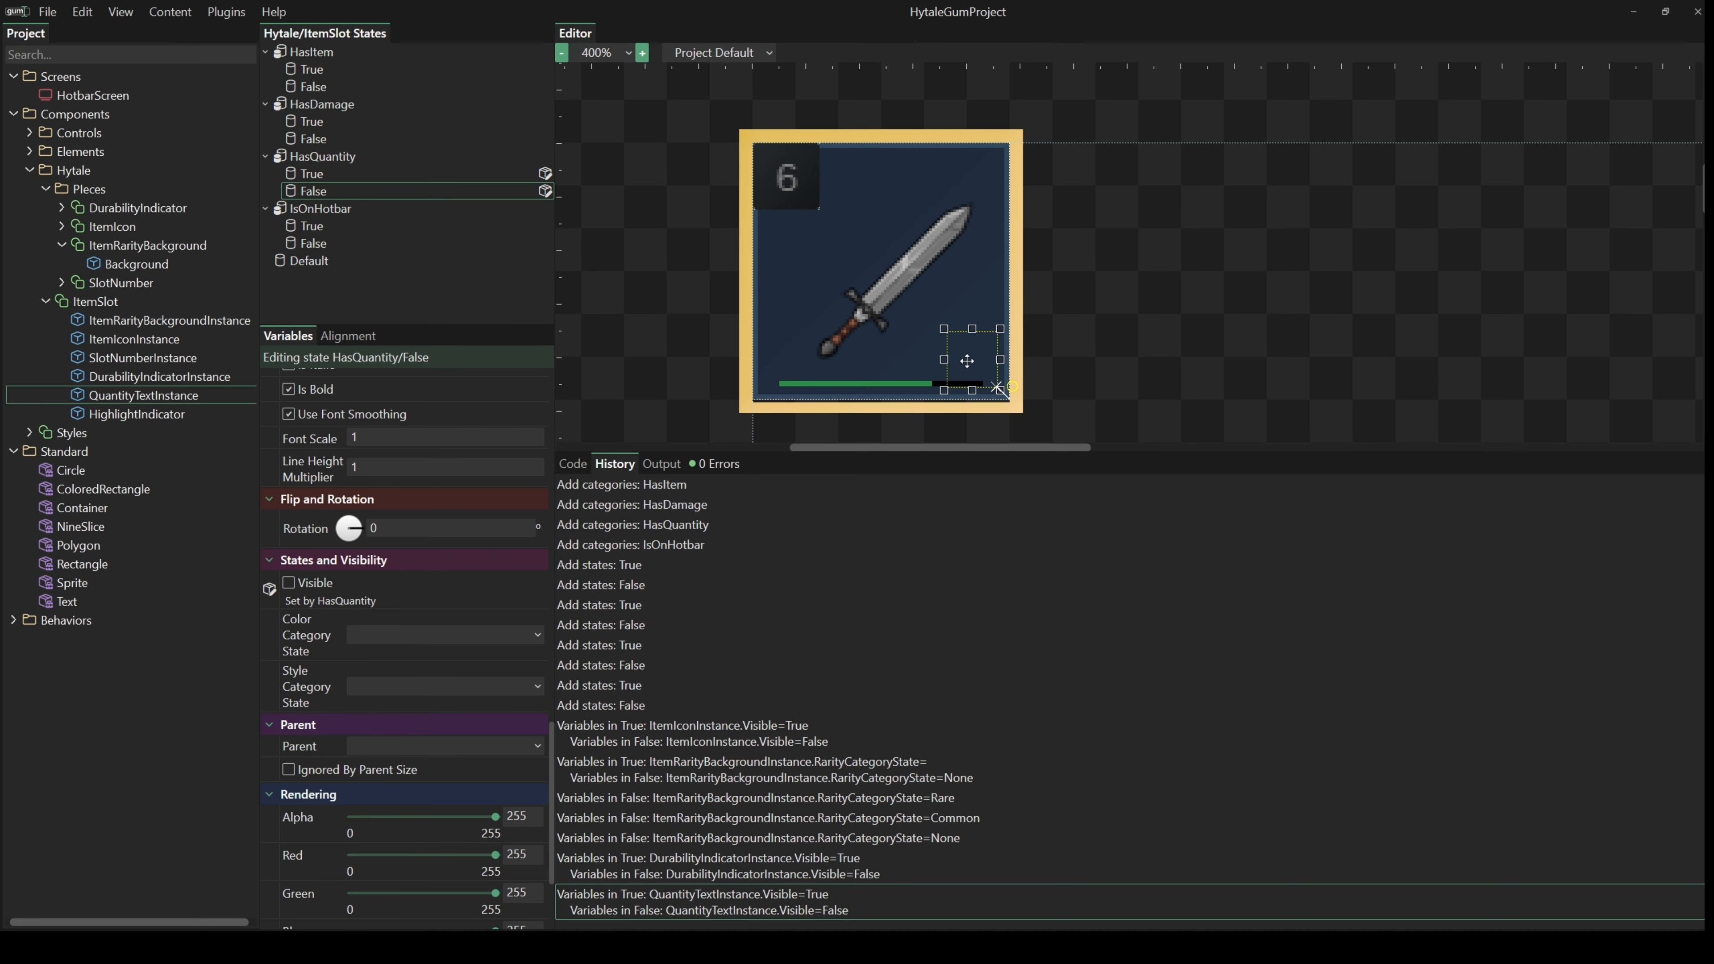
- Make SlotNumberInstance invisible in the IsOnHotbar False state and compare it with the True state
{"action": "left_click", "coordinate": [325, 227]}
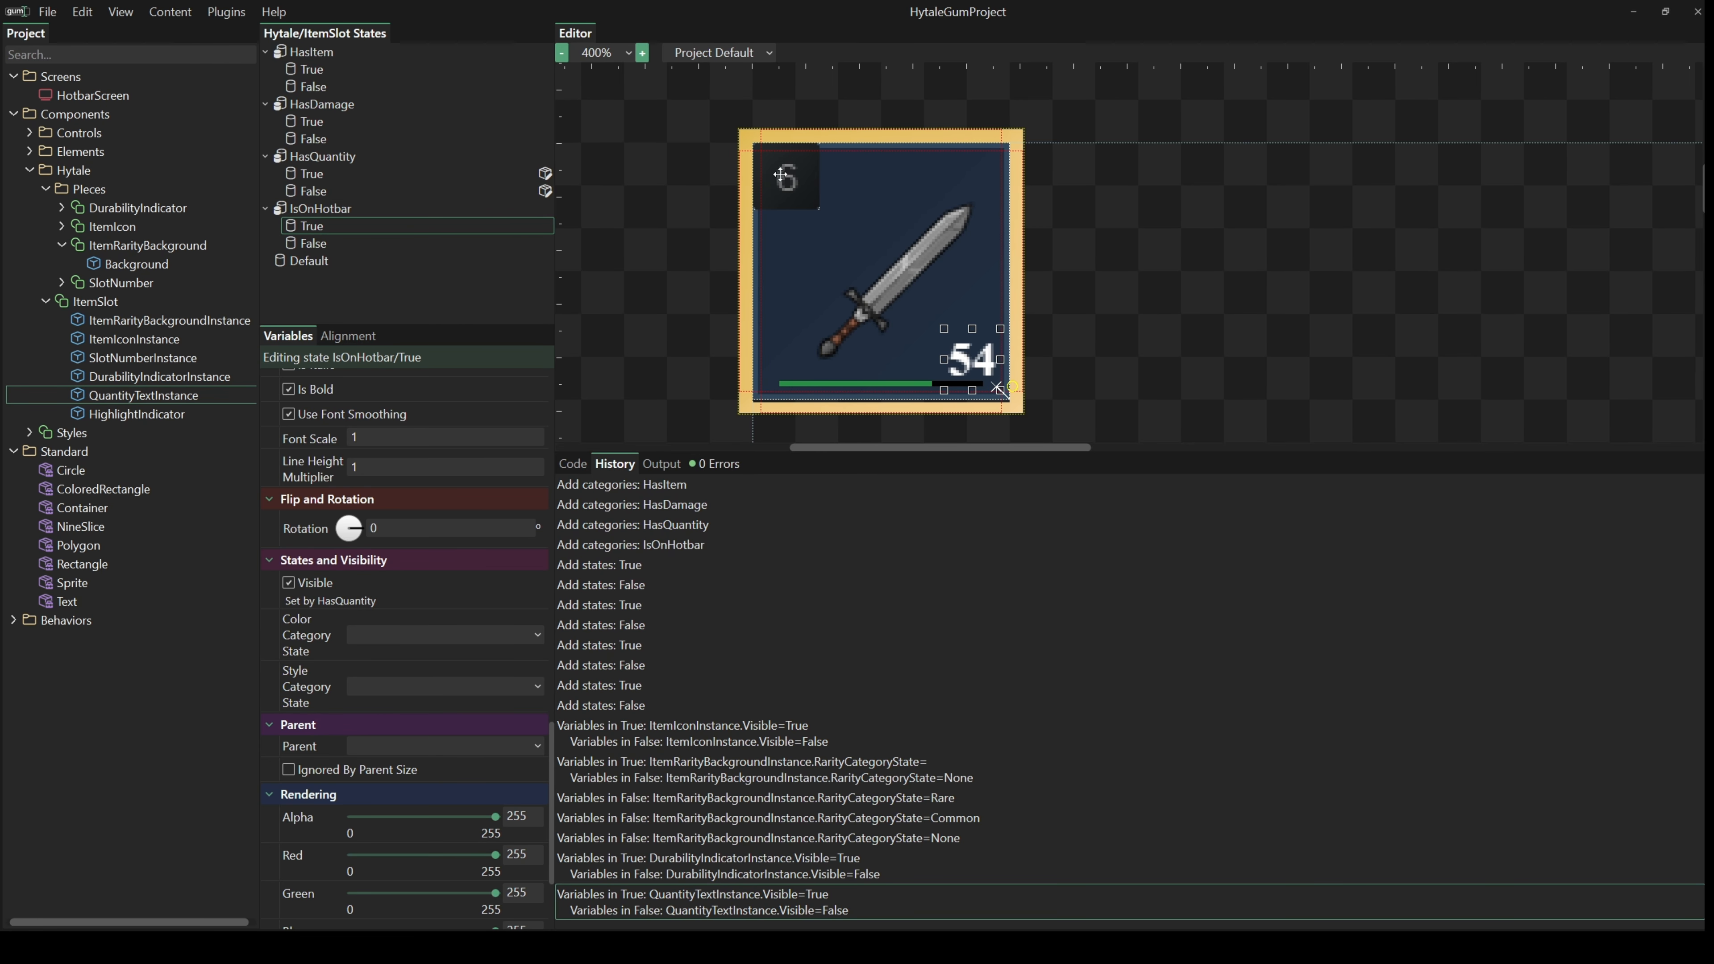
{"action": "left_click", "coordinate": [319, 244]}
{"action": "left_click", "coordinate": [141, 358]}
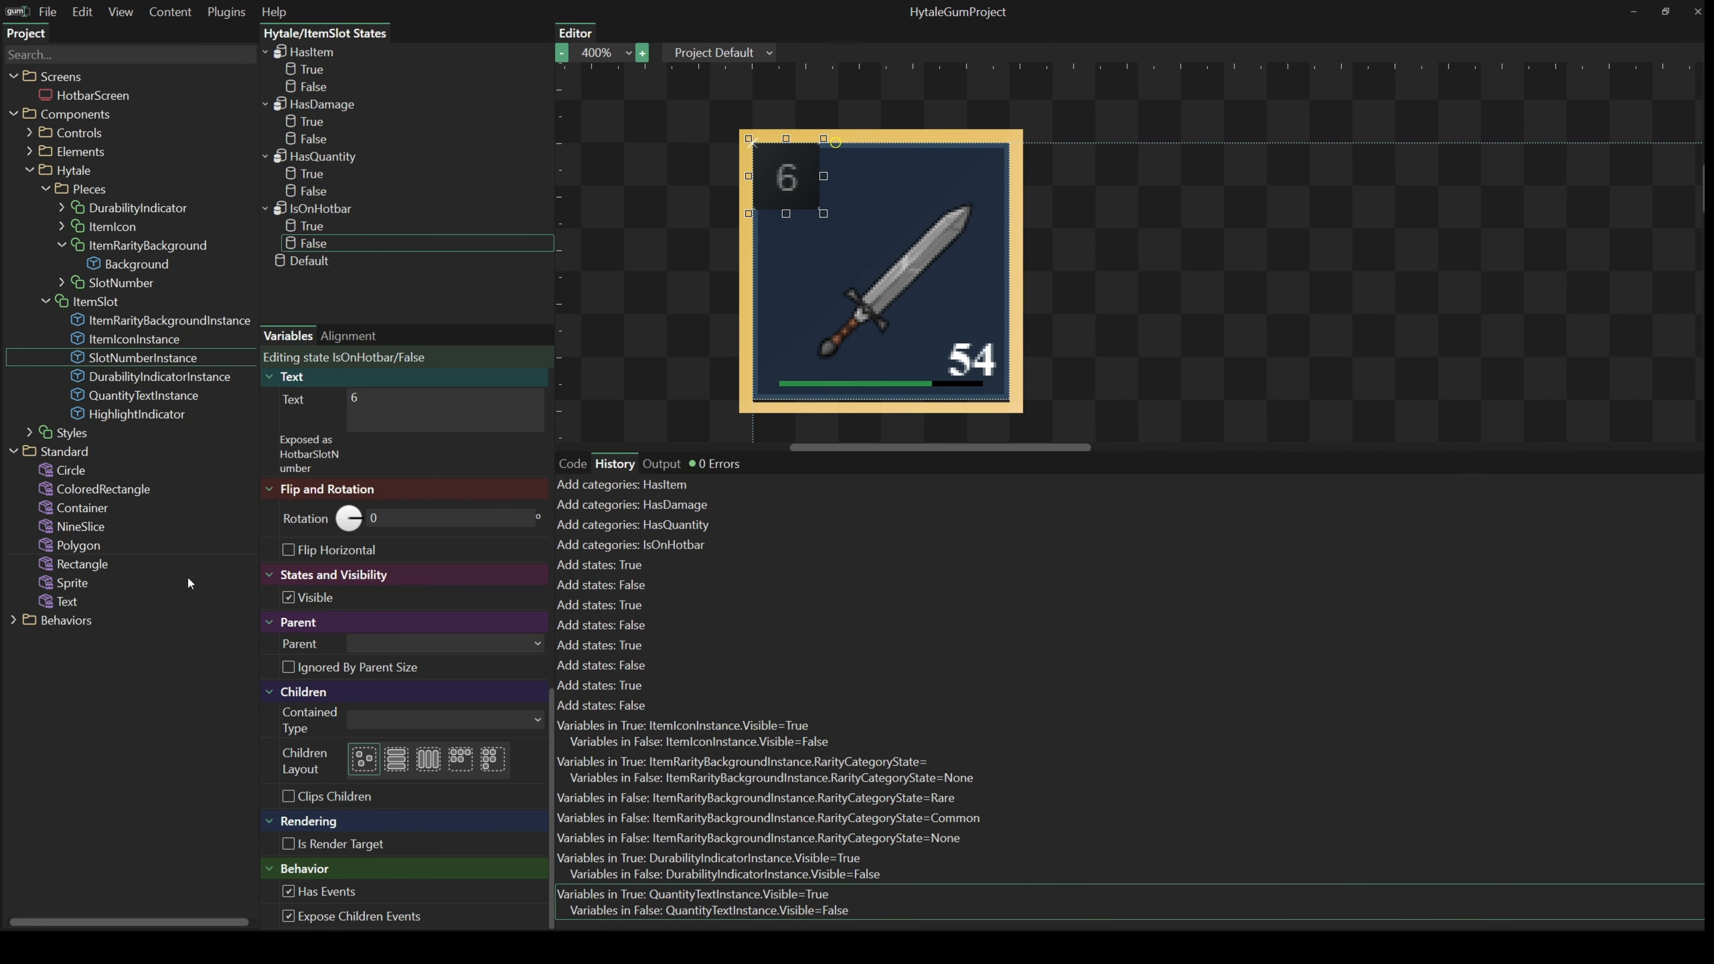
{"action": "left_click", "coordinate": [288, 597]}
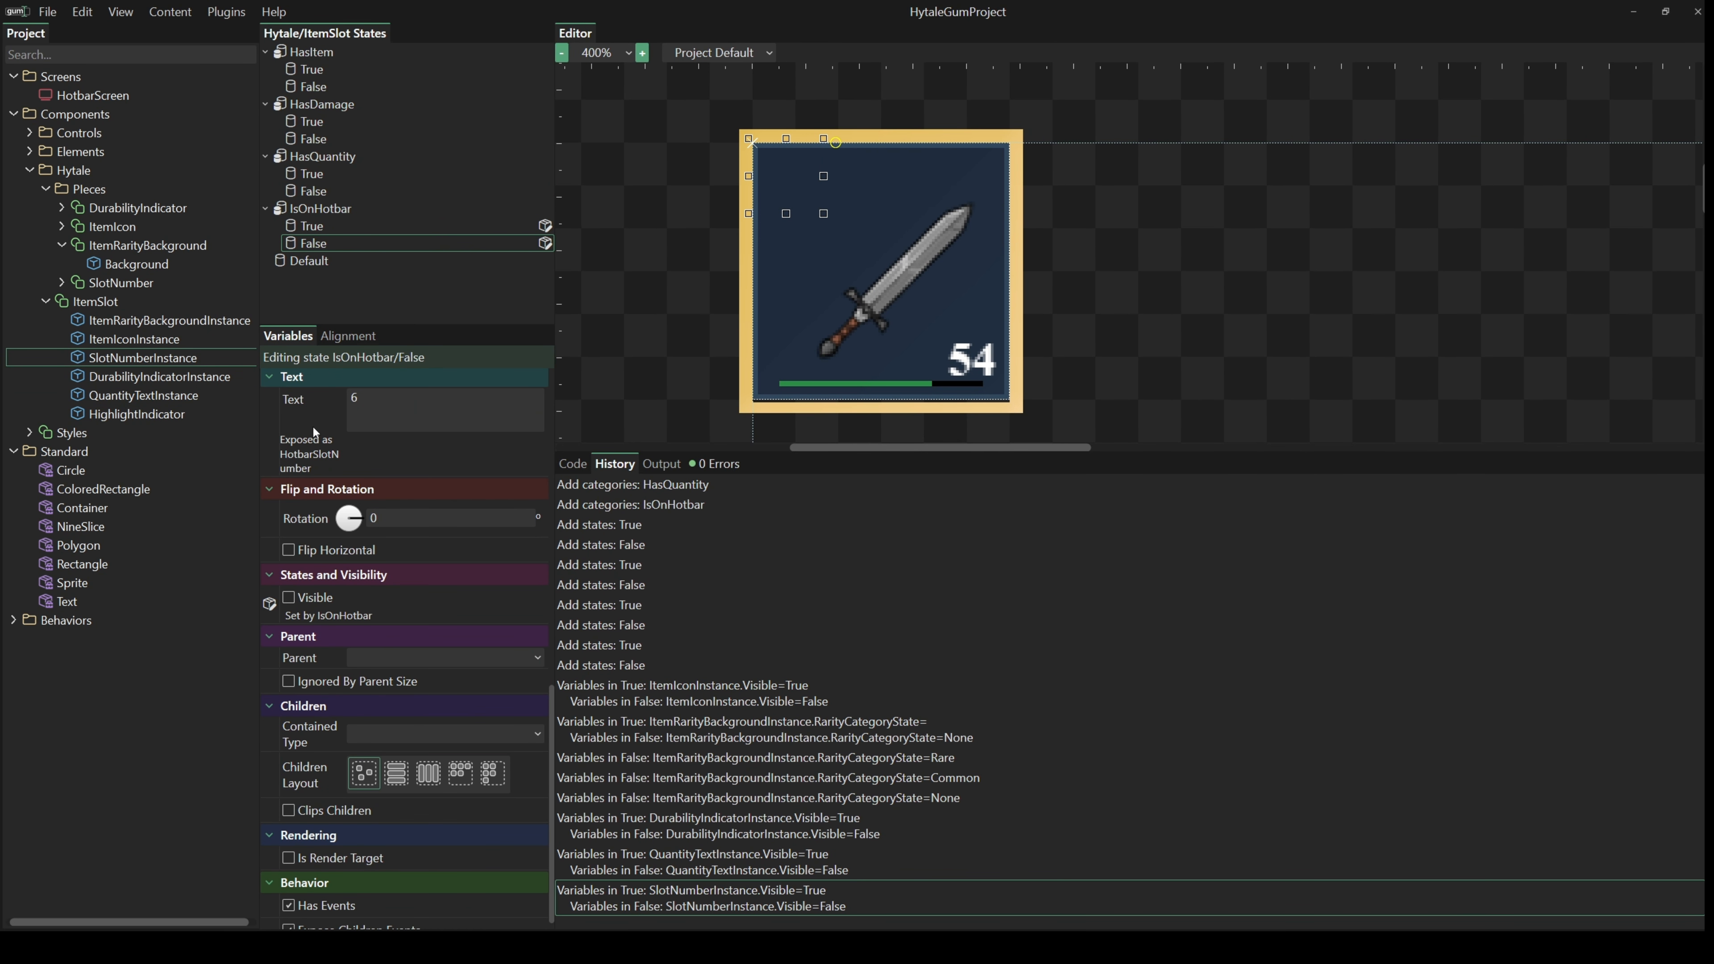
{"action": "left_click", "coordinate": [320, 225]}
{"action": "left_click", "coordinate": [318, 246]}
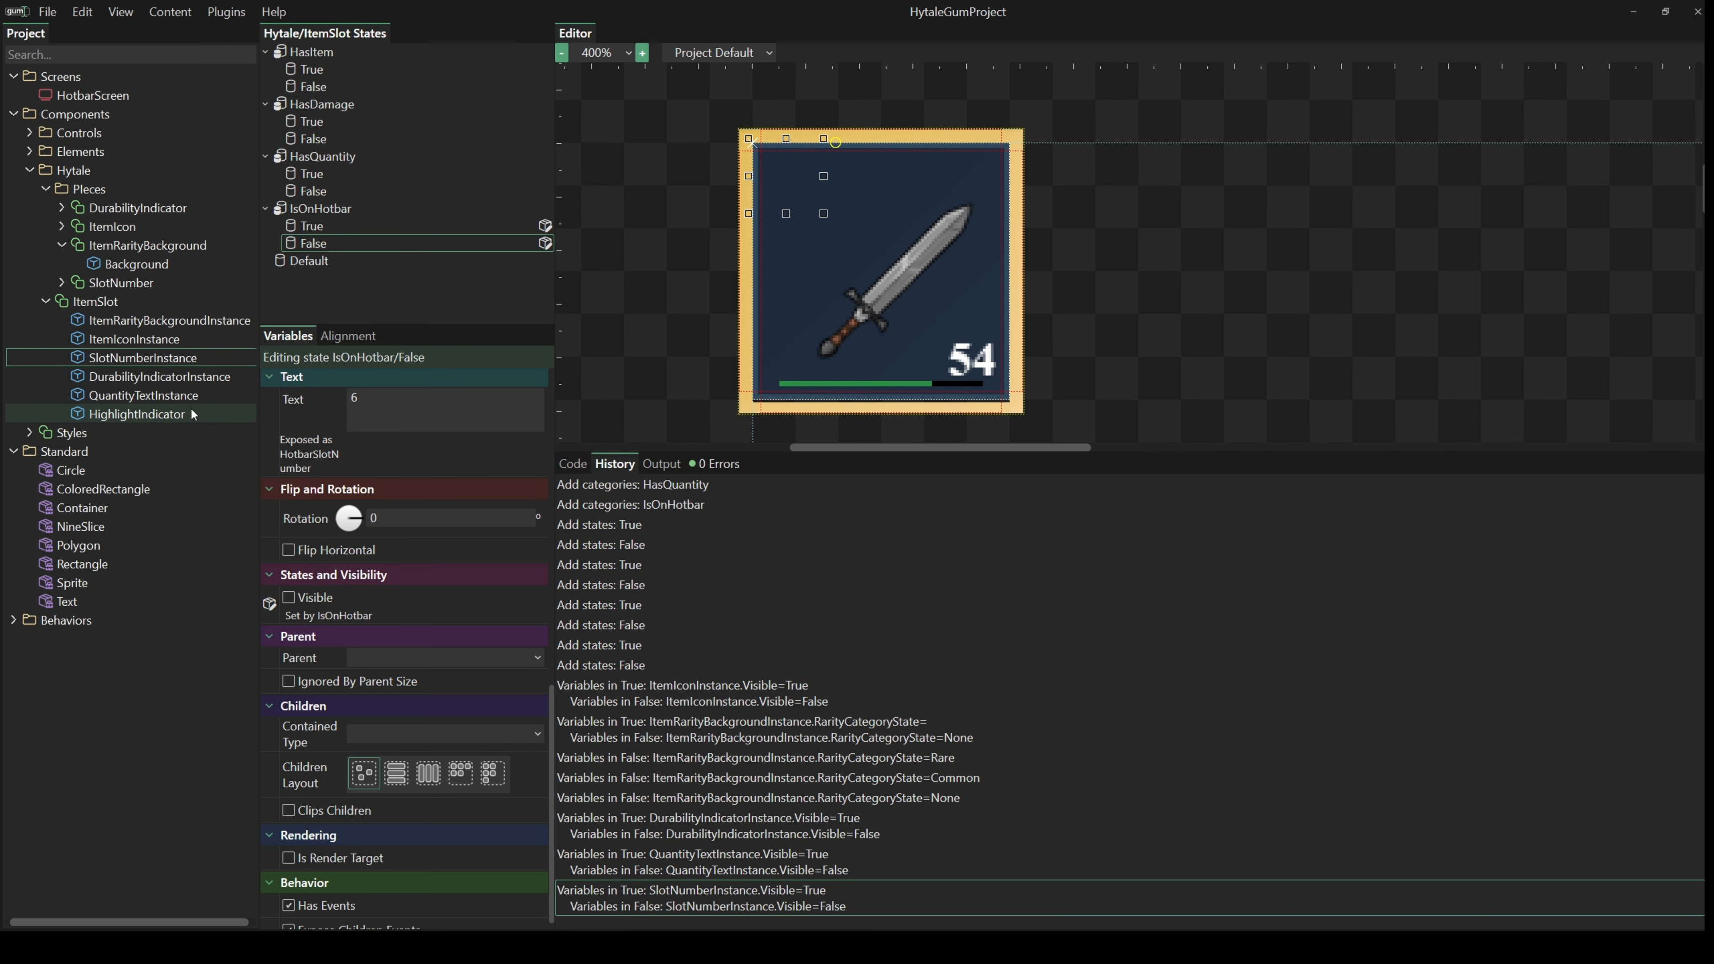
- Expose the HighlightIndicator's Visible variable under the name Selected
{"action": "left_click", "coordinate": [124, 414]}
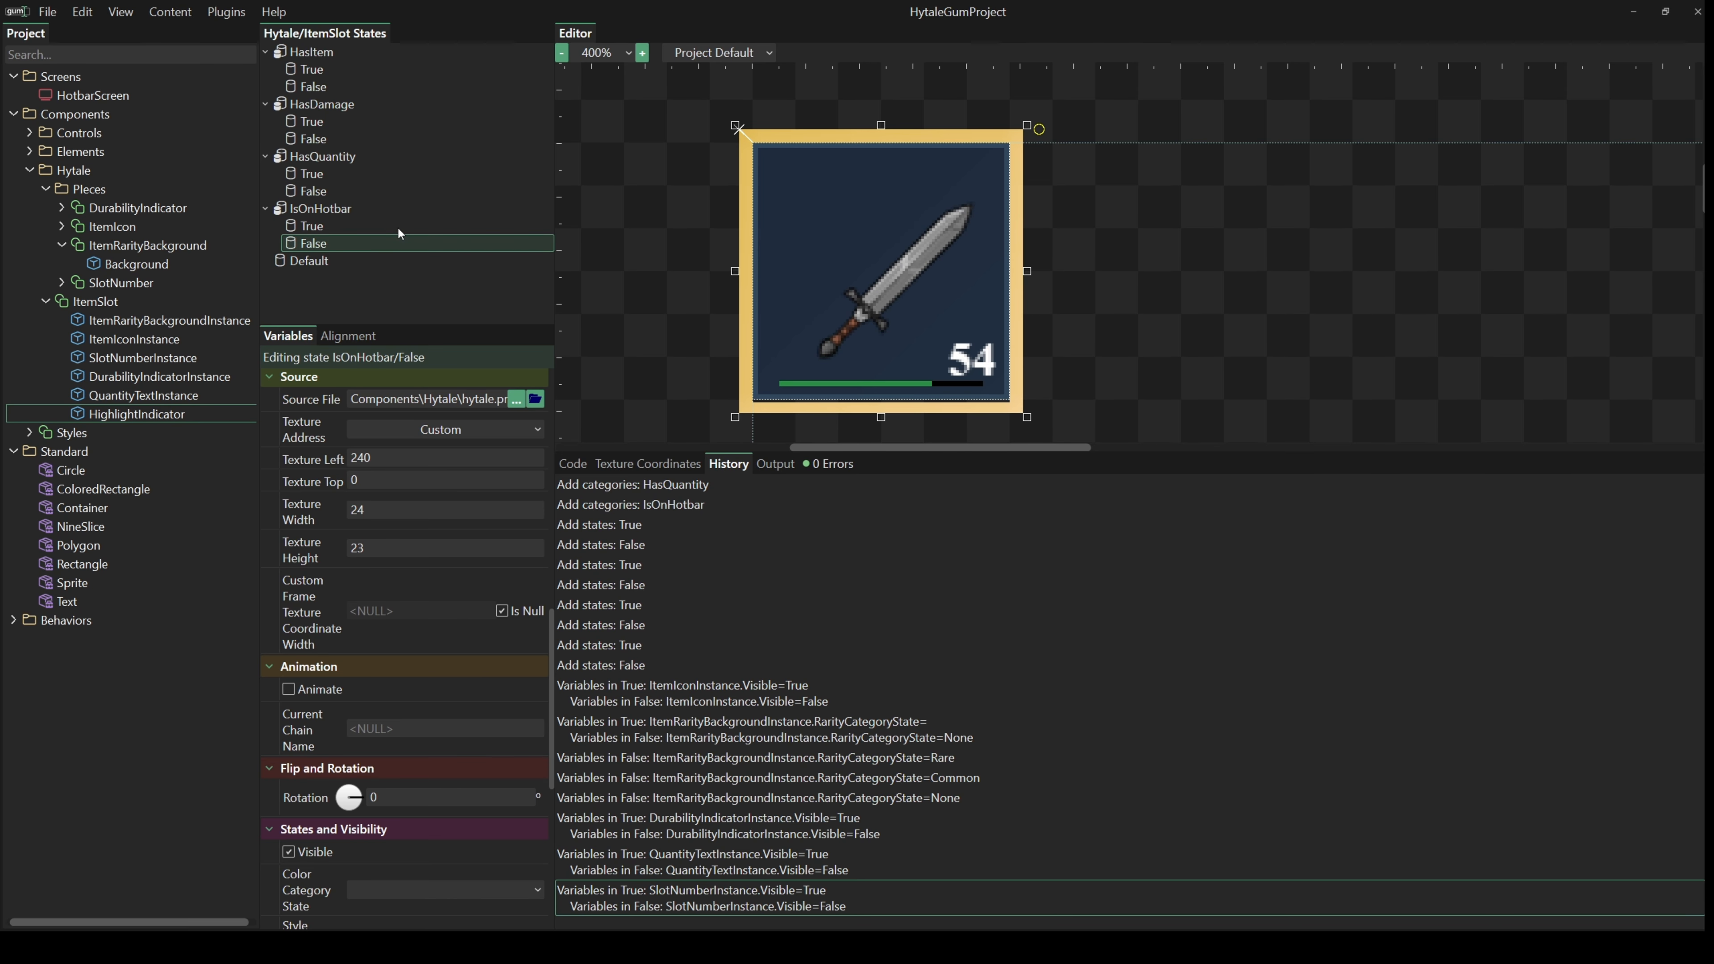
{"action": "scroll", "coordinate": [309, 456], "scroll_direction": "down", "scroll_amount": 6}
{"action": "scroll", "coordinate": [307, 692], "scroll_direction": "up", "scroll_amount": 2}
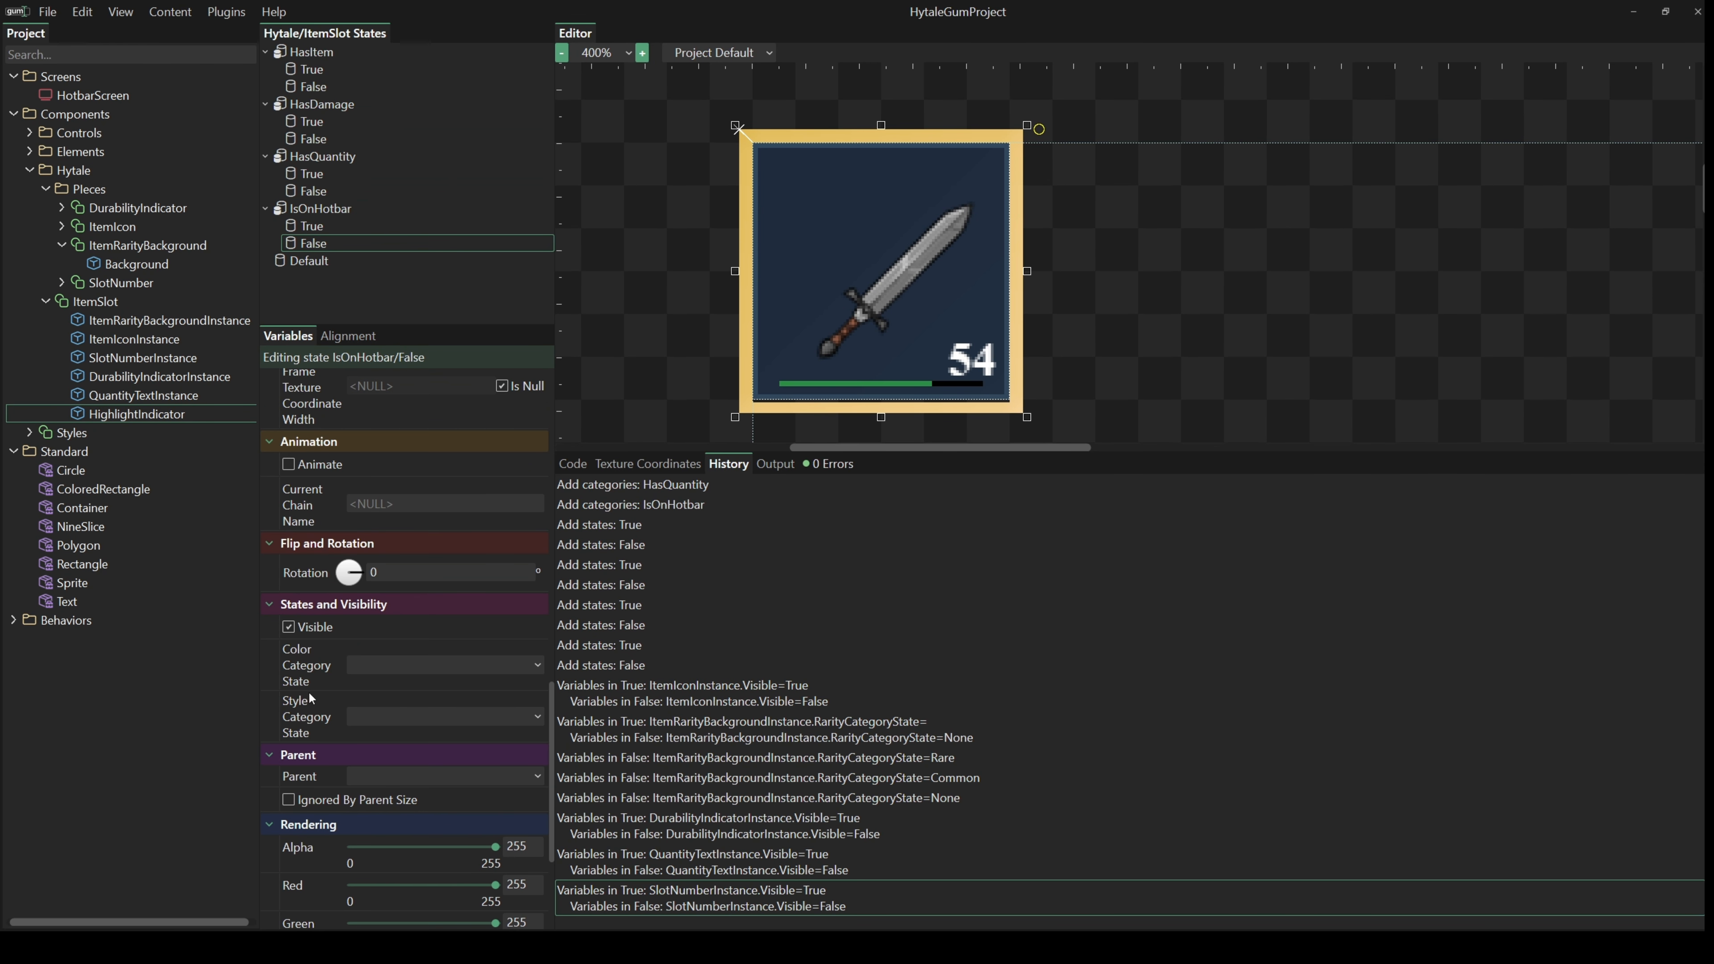
{"action": "right_click", "coordinate": [323, 627]}
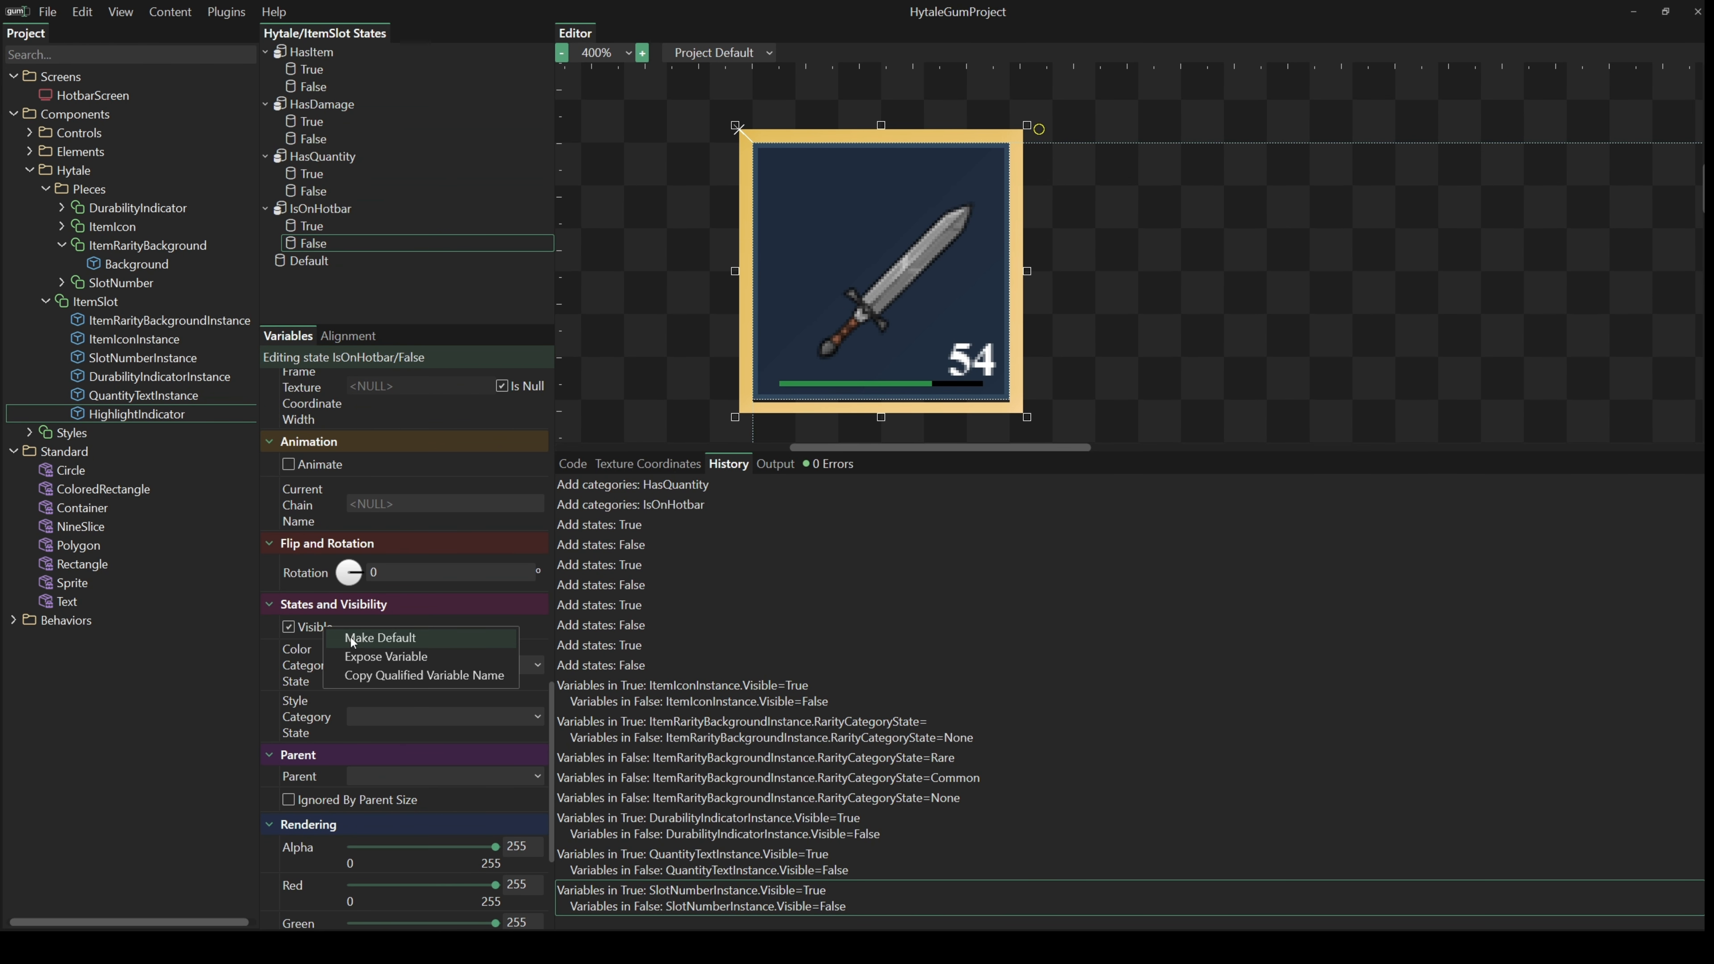
{"action": "left_click", "coordinate": [363, 658]}
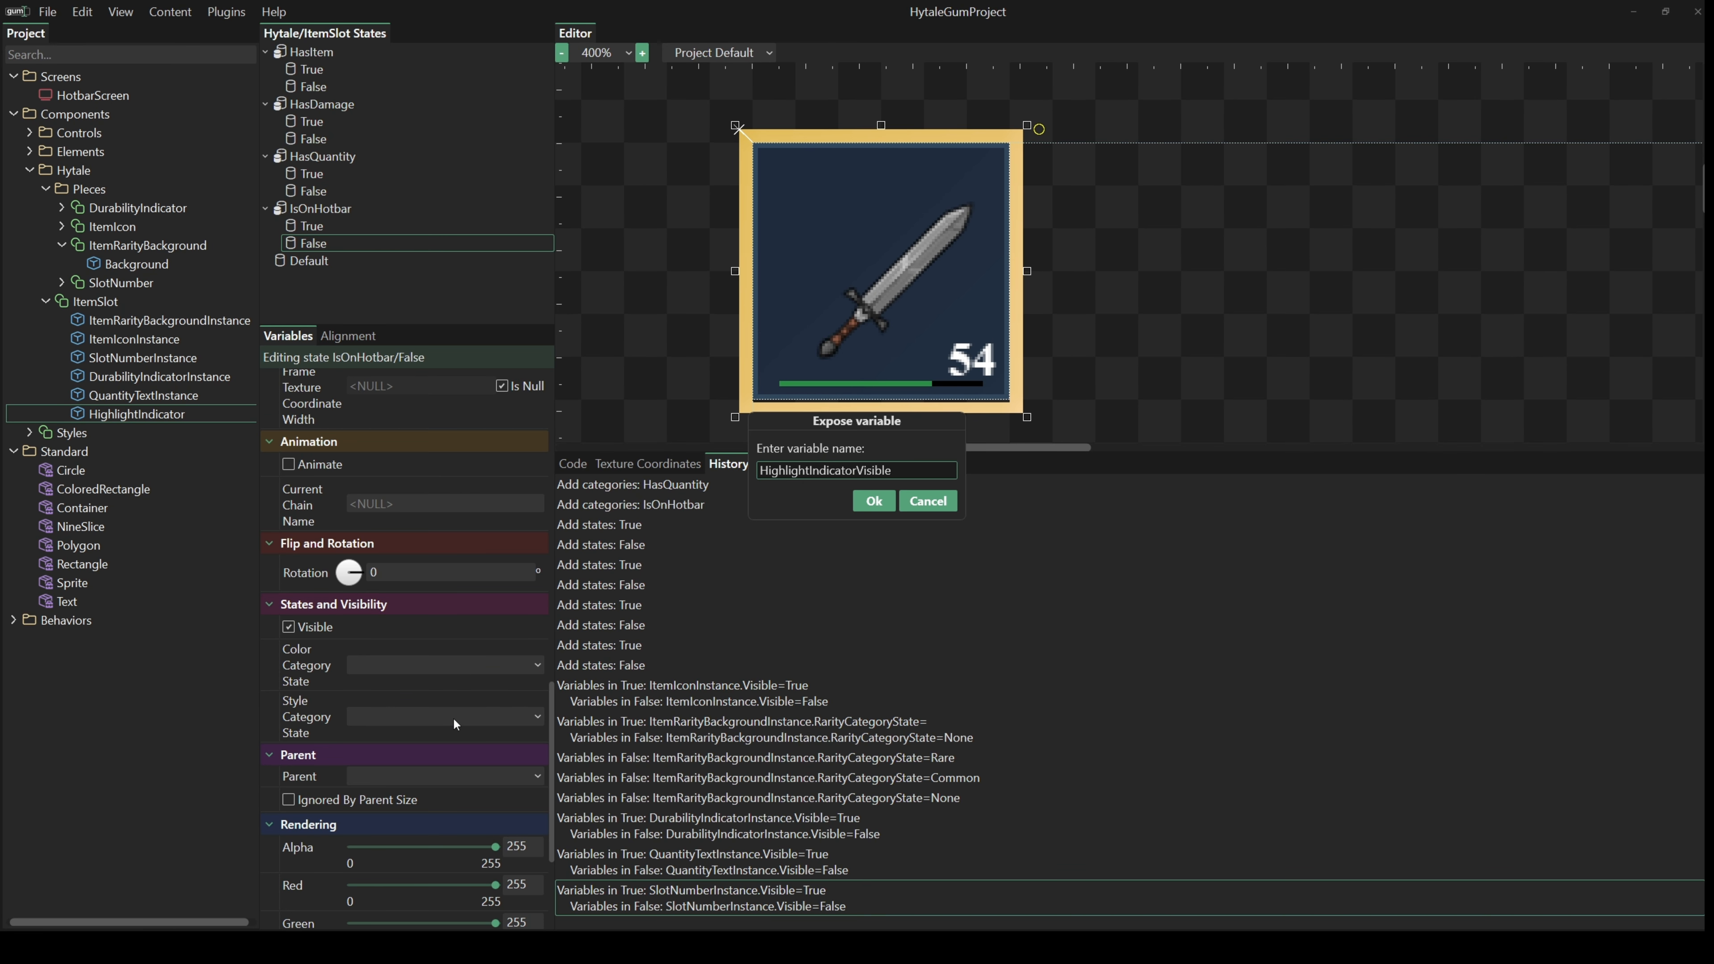
{"action": "key", "text": "BackSpace"}
{"action": "key", "text": "BackSpace"}
{"action": "key", "text": "BackSpace"}
{"action": "key", "text": "BackSpace"}
{"action": "key", "text": "BackSpace"}
{"action": "key", "text": "BackSpace"}
{"action": "key", "text": "BackSpace"}
{"action": "key", "text": "BackSpace"}
{"action": "key", "text": "BackSpace"}
{"action": "key", "text": "BackSpace"}
{"action": "key", "text": "BackSpace"}
{"action": "key", "text": "BackSpace"}
{"action": "key", "text": "BackSpace"}
{"action": "key", "text": "BackSpace"}
{"action": "key", "text": "BackSpace"}
{"action": "key", "text": "BackSpace"}
{"action": "key", "text": "BackSpace"}
{"action": "key", "text": "BackSpace"}
{"action": "key", "text": "BackSpace"}
{"action": "key", "text": "BackSpace"}
{"action": "key", "text": "BackSpace"}
{"action": "key", "text": "BackSpace"}
{"action": "key", "text": "BackSpace"}
{"action": "type", "text": "Selected"}
{"action": "left_click", "coordinate": [874, 500]}
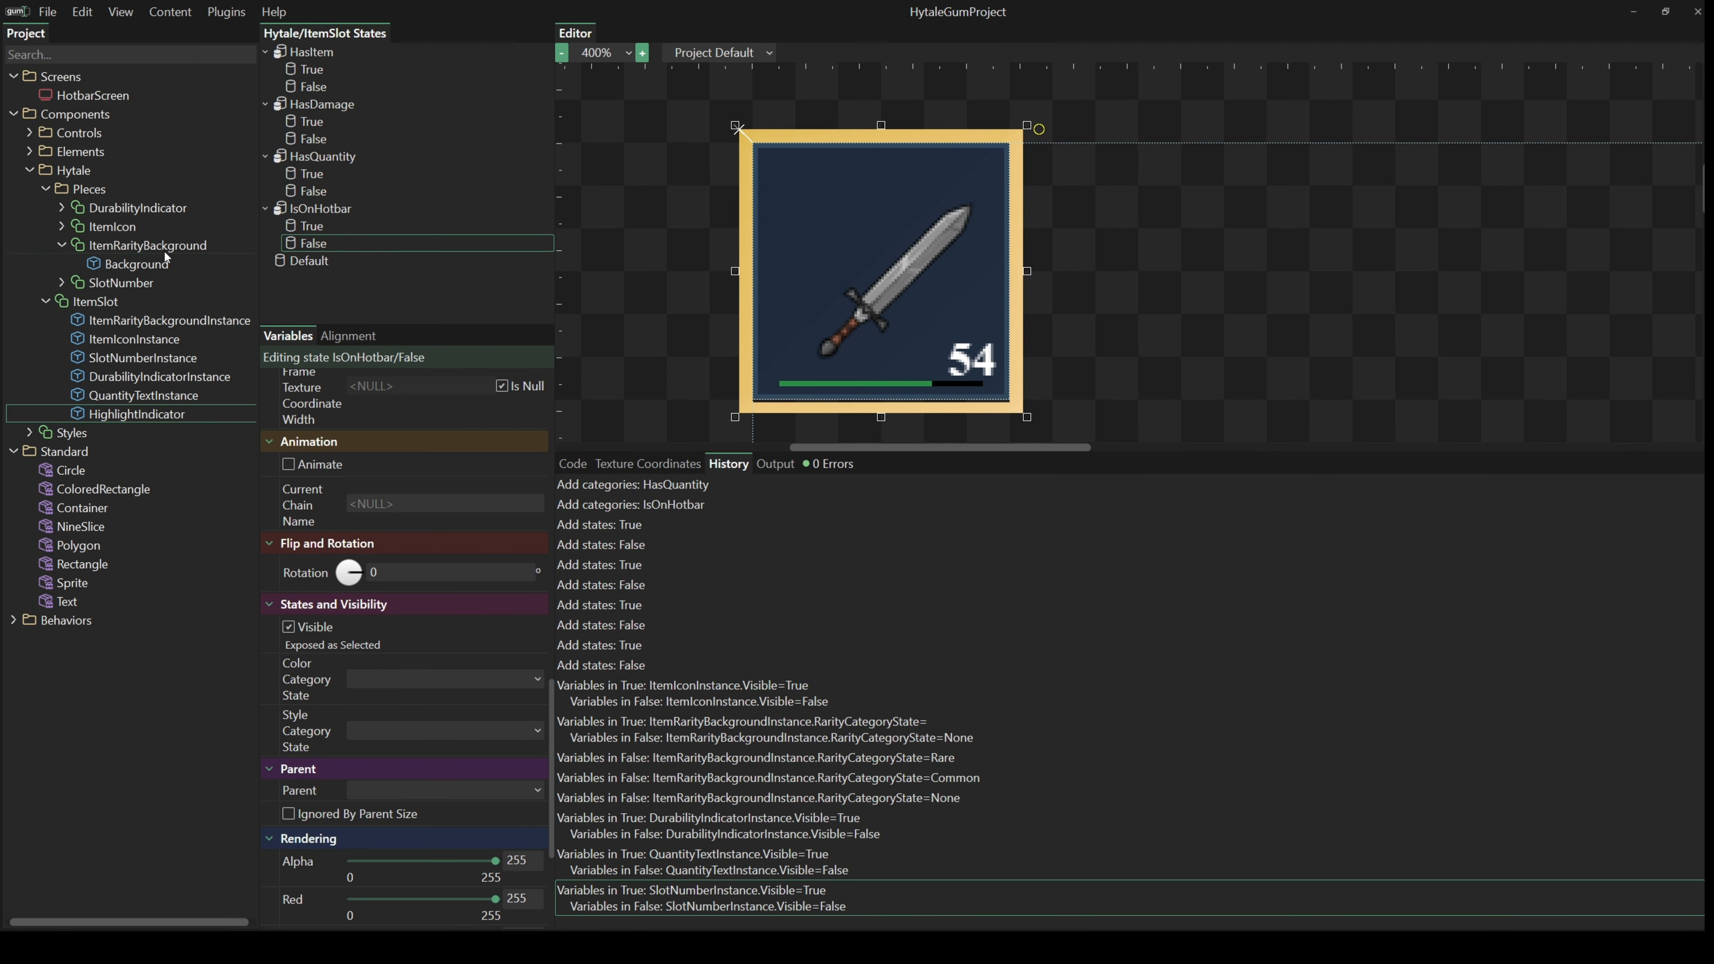
- Toggle ItemSlot's Selected variable off and on in the IsOnHotbar False state, leaving it off
{"action": "left_click", "coordinate": [85, 302]}
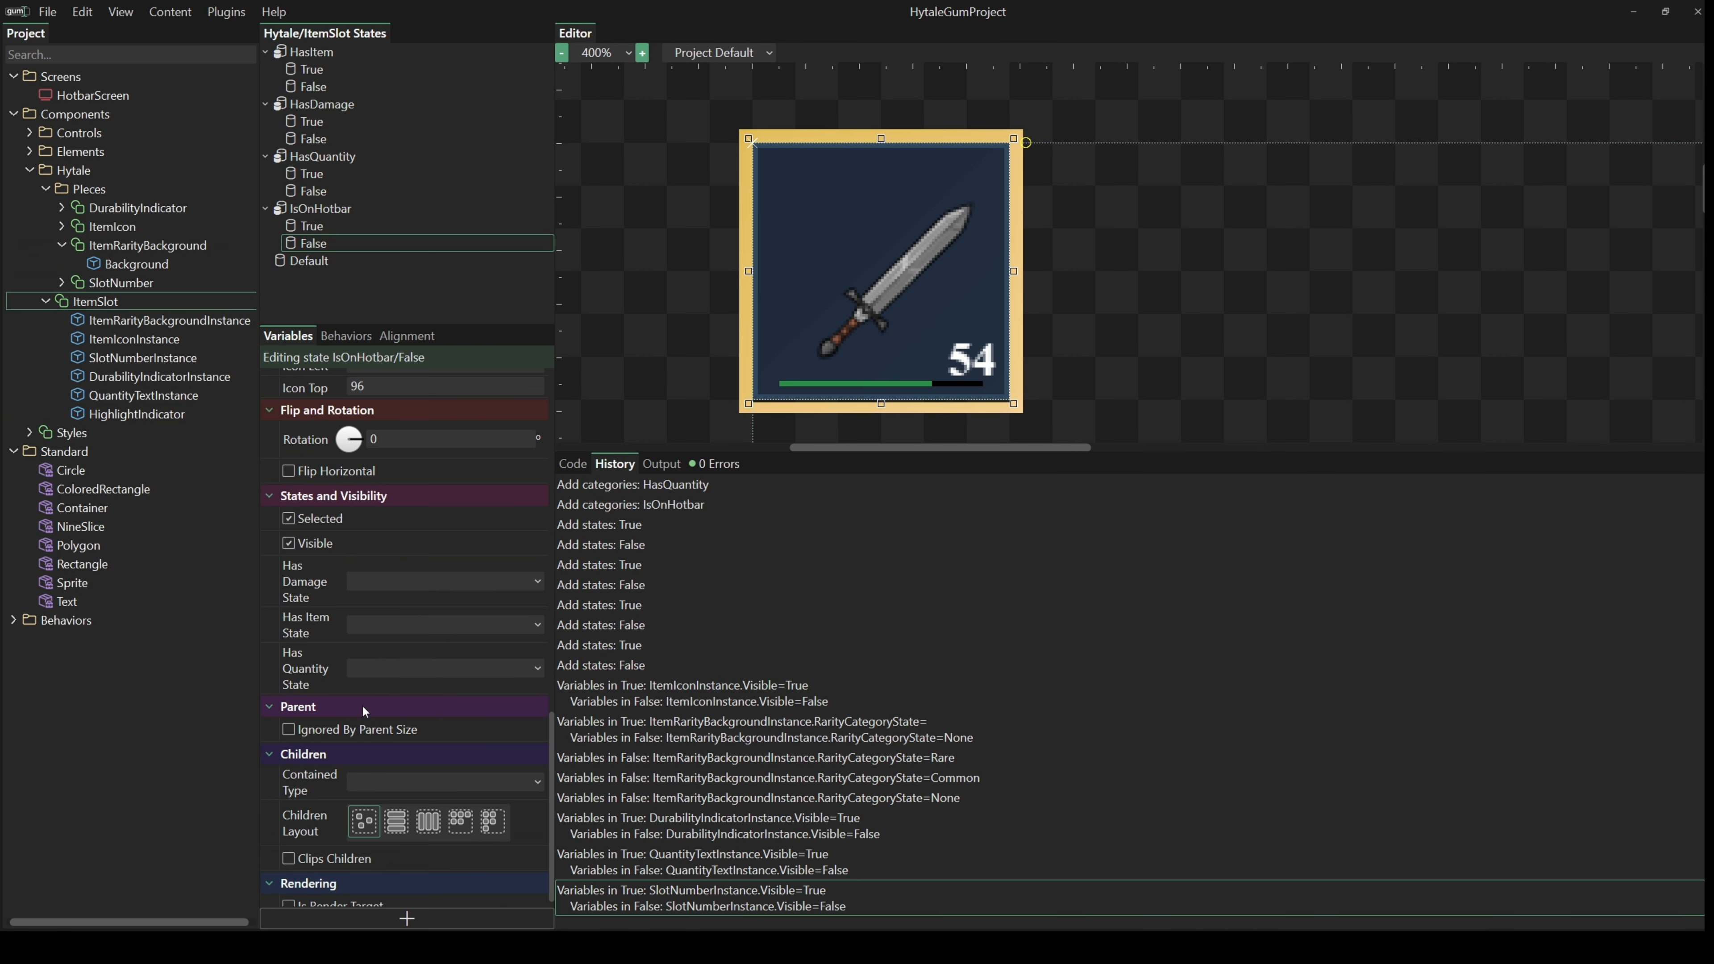
{"action": "scroll", "coordinate": [382, 799], "scroll_direction": "up", "scroll_amount": 3}
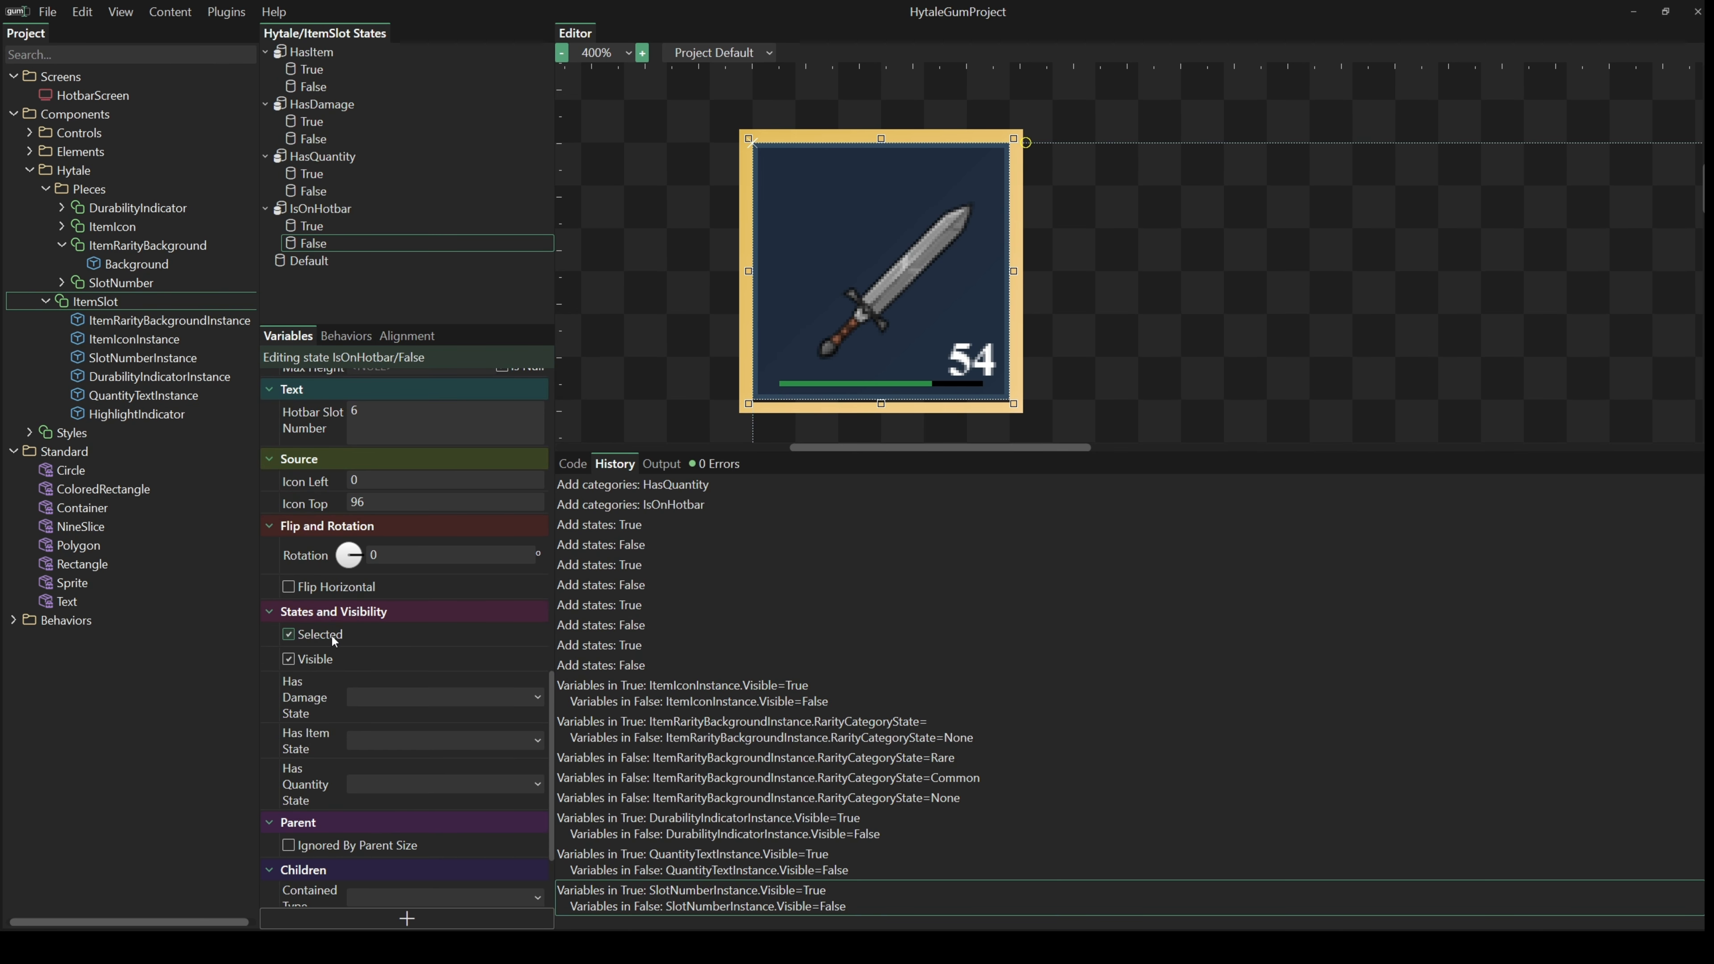
{"action": "left_click", "coordinate": [289, 635]}
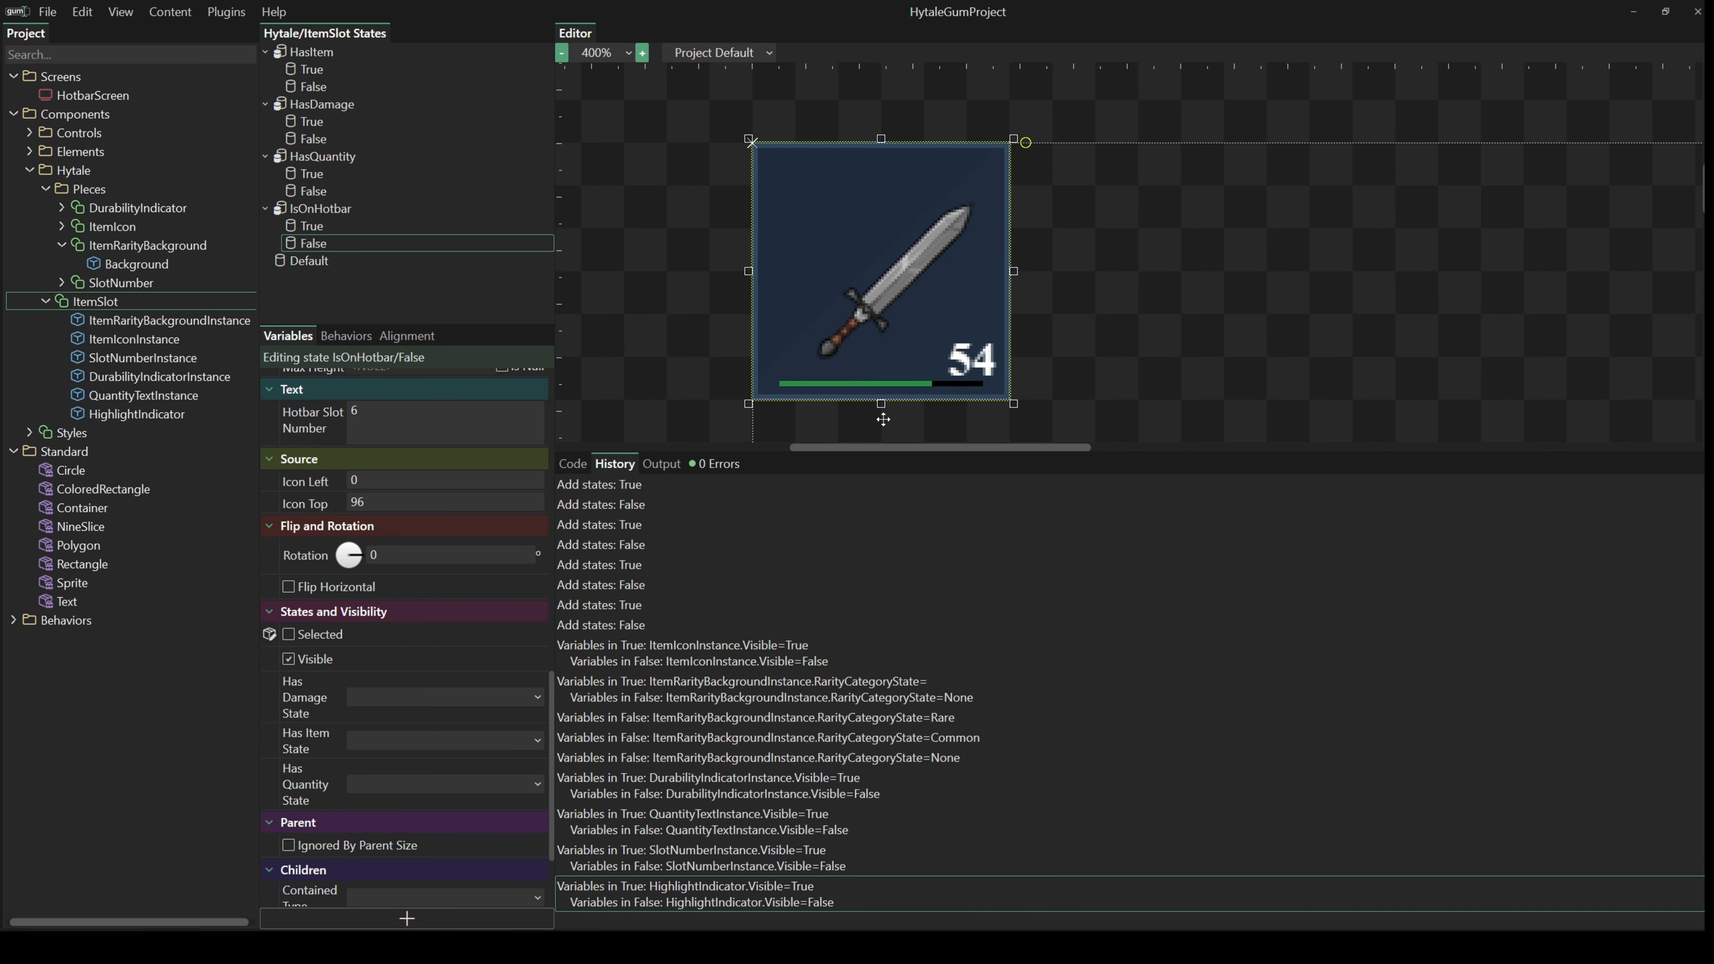
{"action": "left_click", "coordinate": [289, 636]}
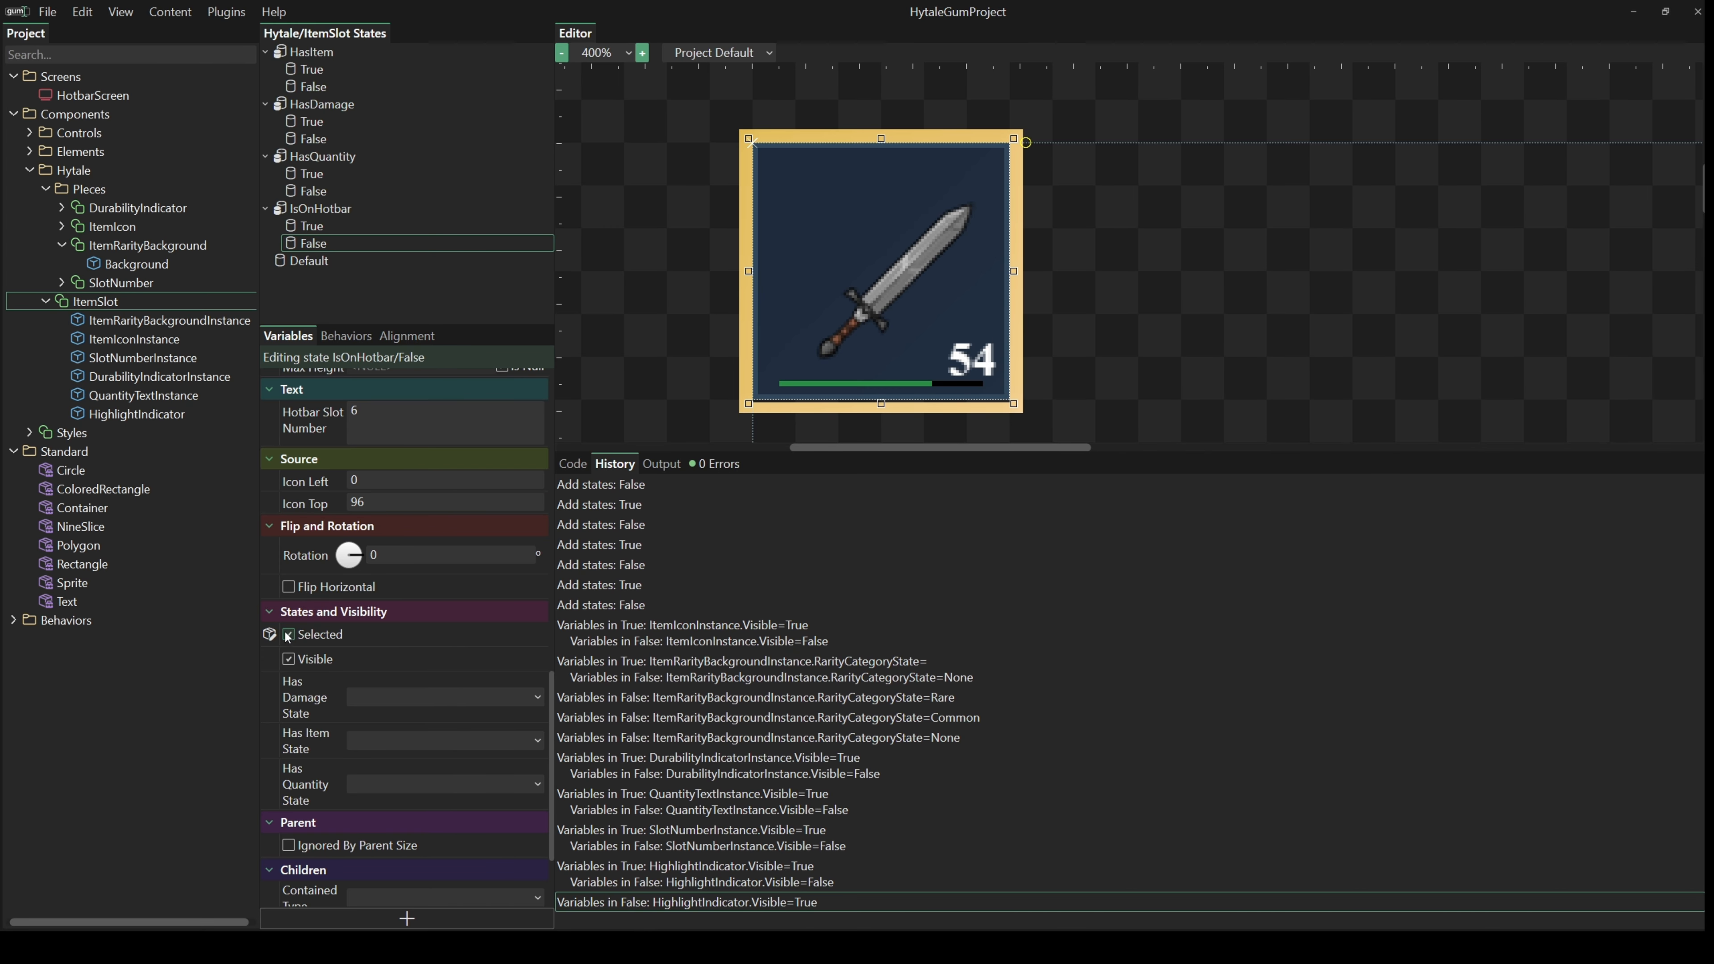
{"action": "left_click", "coordinate": [289, 634]}
{"action": "left_click", "coordinate": [289, 636]}
{"action": "left_click", "coordinate": [289, 634]}
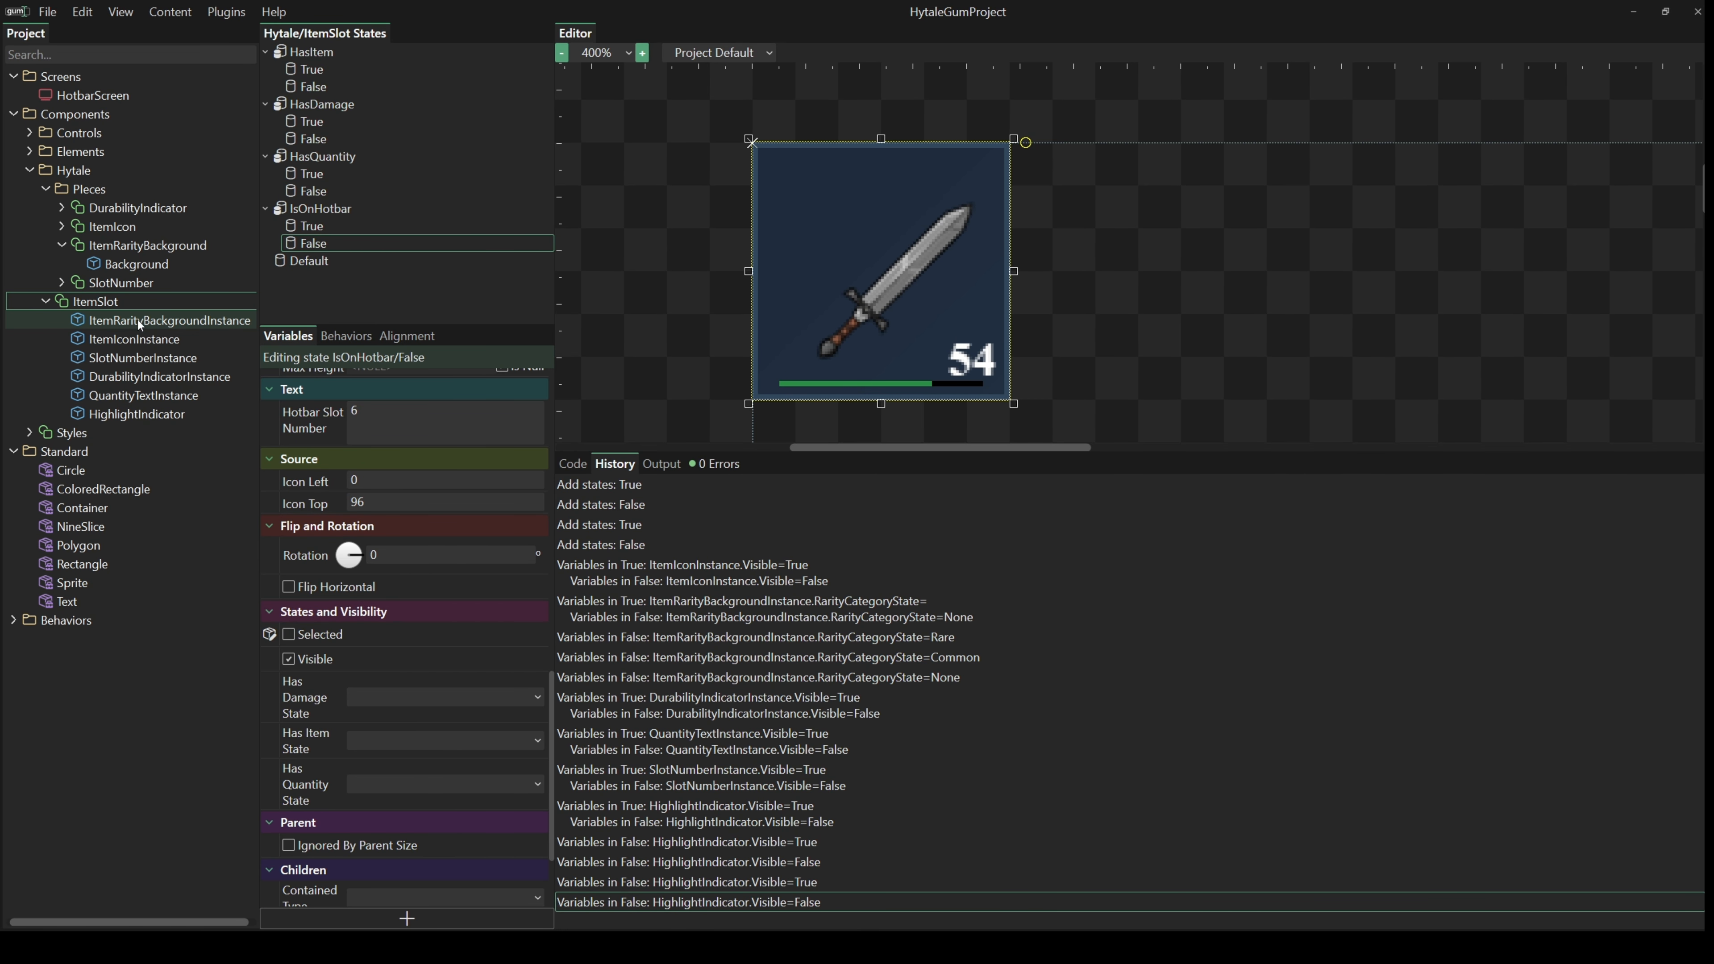
- Make HighlightIndicator invisible in ItemSlot's Default state
{"action": "left_click", "coordinate": [315, 264]}
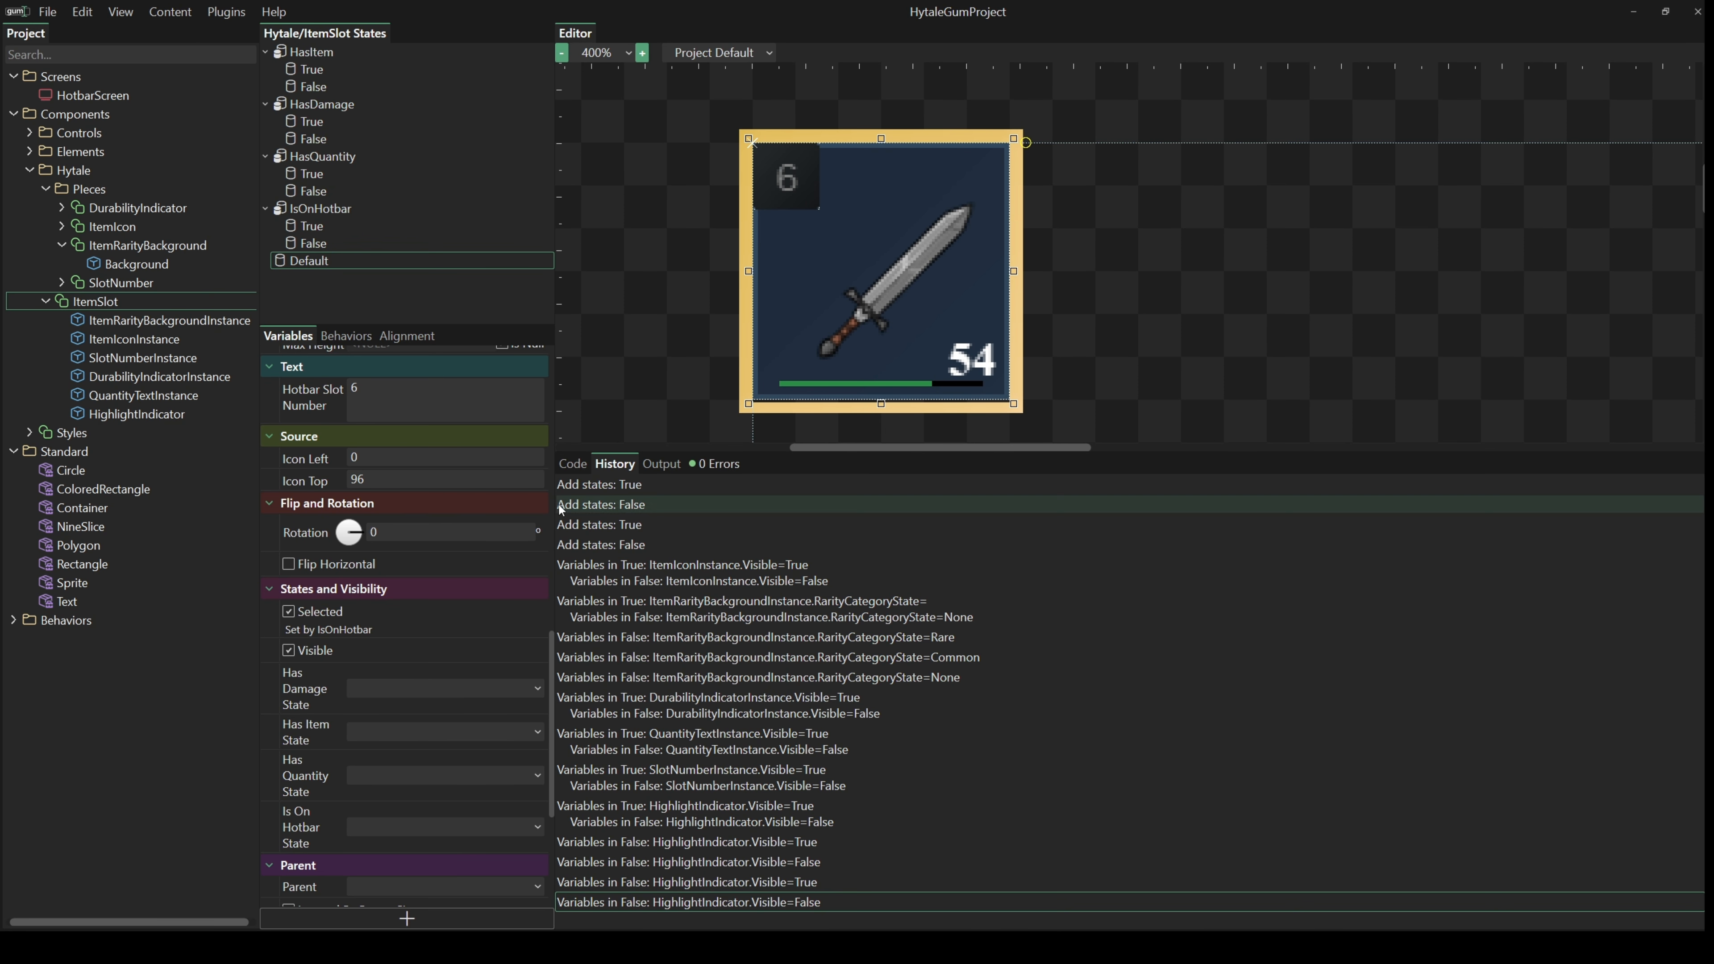
{"action": "left_click", "coordinate": [125, 420]}
{"action": "scroll", "coordinate": [302, 691], "scroll_direction": "down", "scroll_amount": 1}
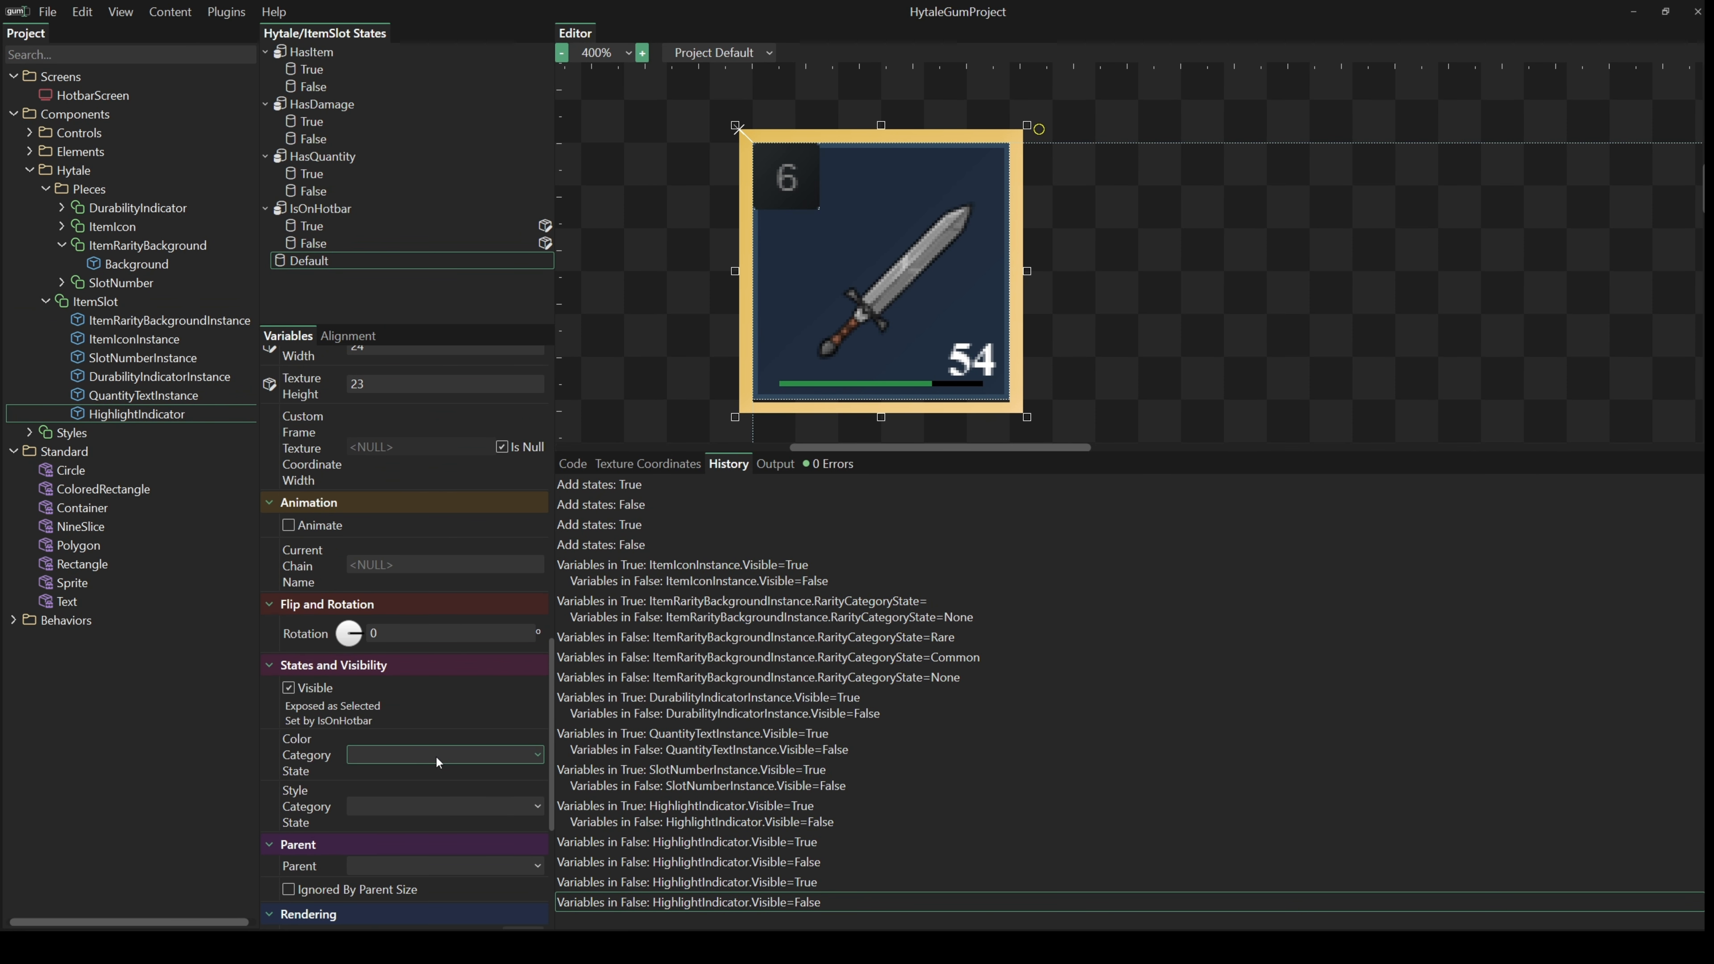
{"action": "left_click", "coordinate": [302, 692]}
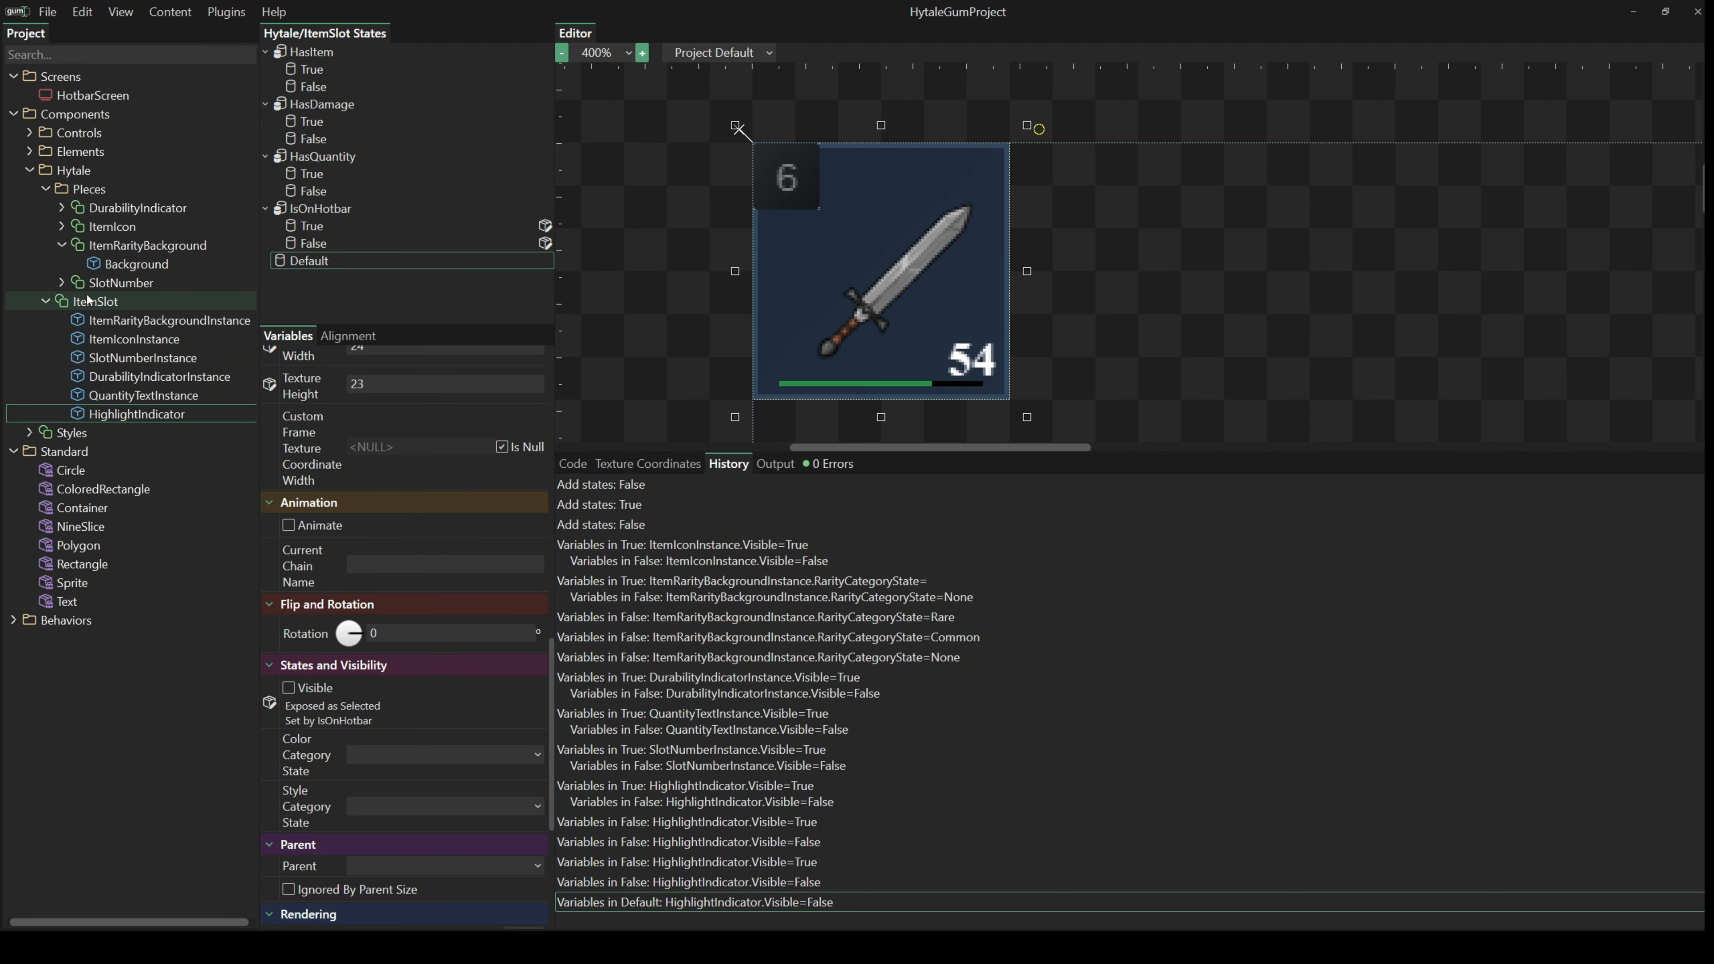
- Add a new component named Hotbar to the Hytale folder
{"action": "left_click", "coordinate": [46, 302]}
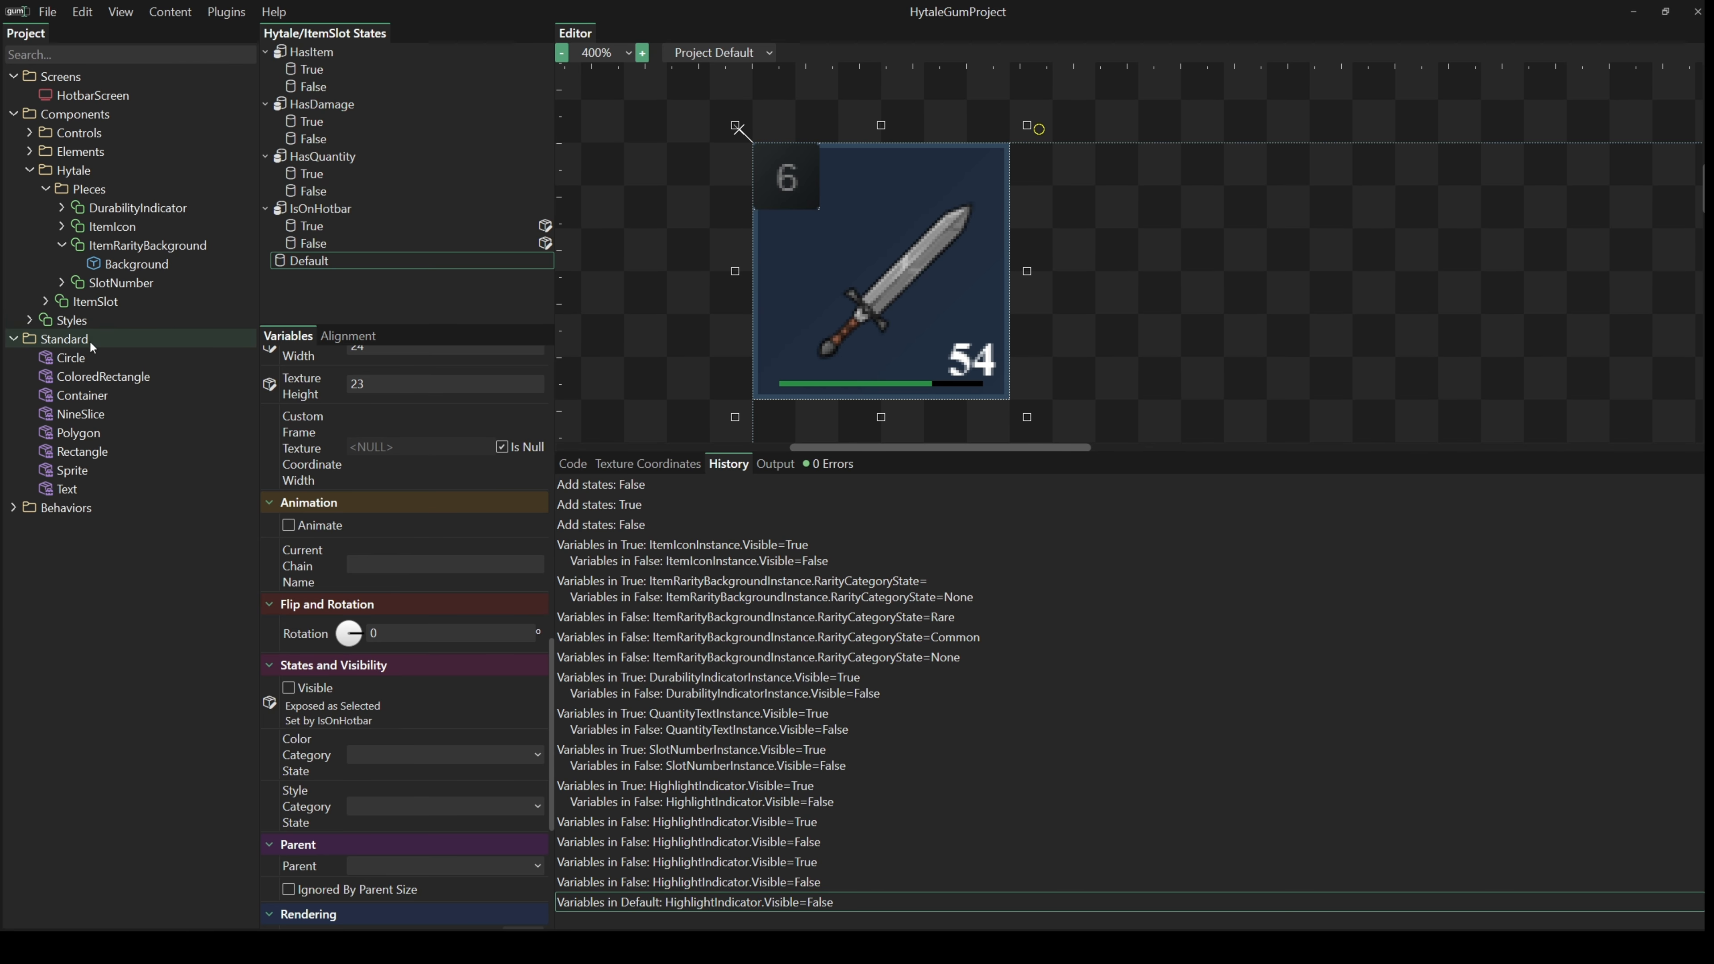
{"action": "right_click", "coordinate": [60, 169]}
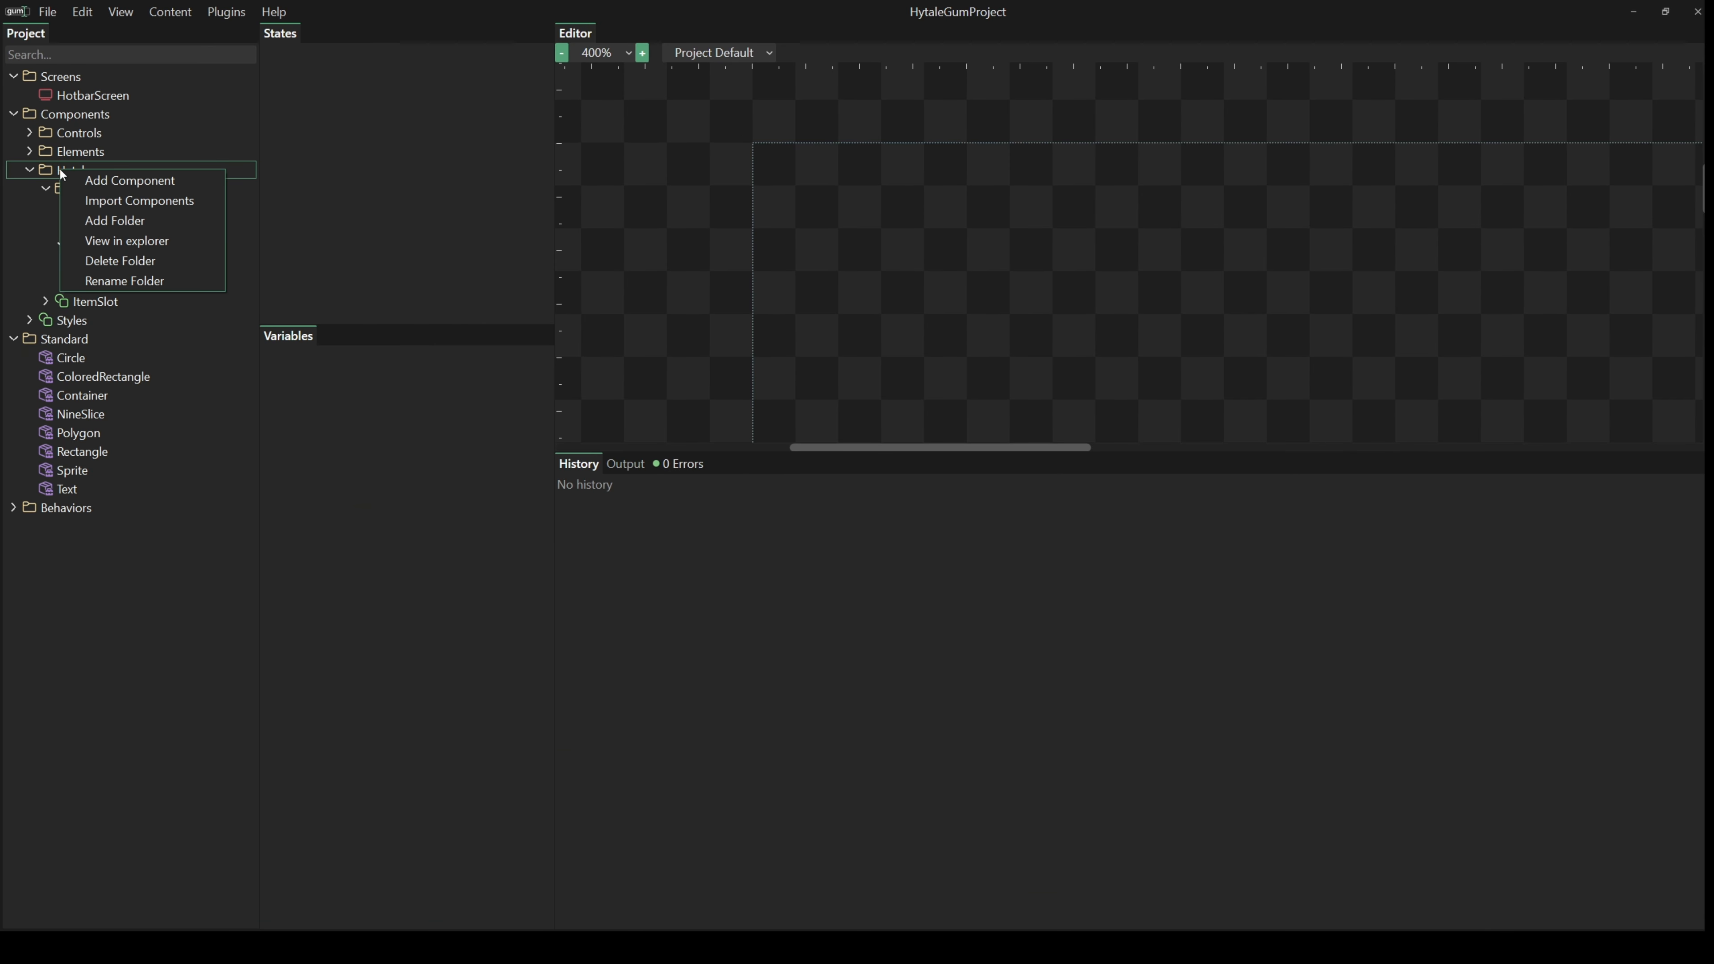
{"action": "left_click", "coordinate": [116, 182]}
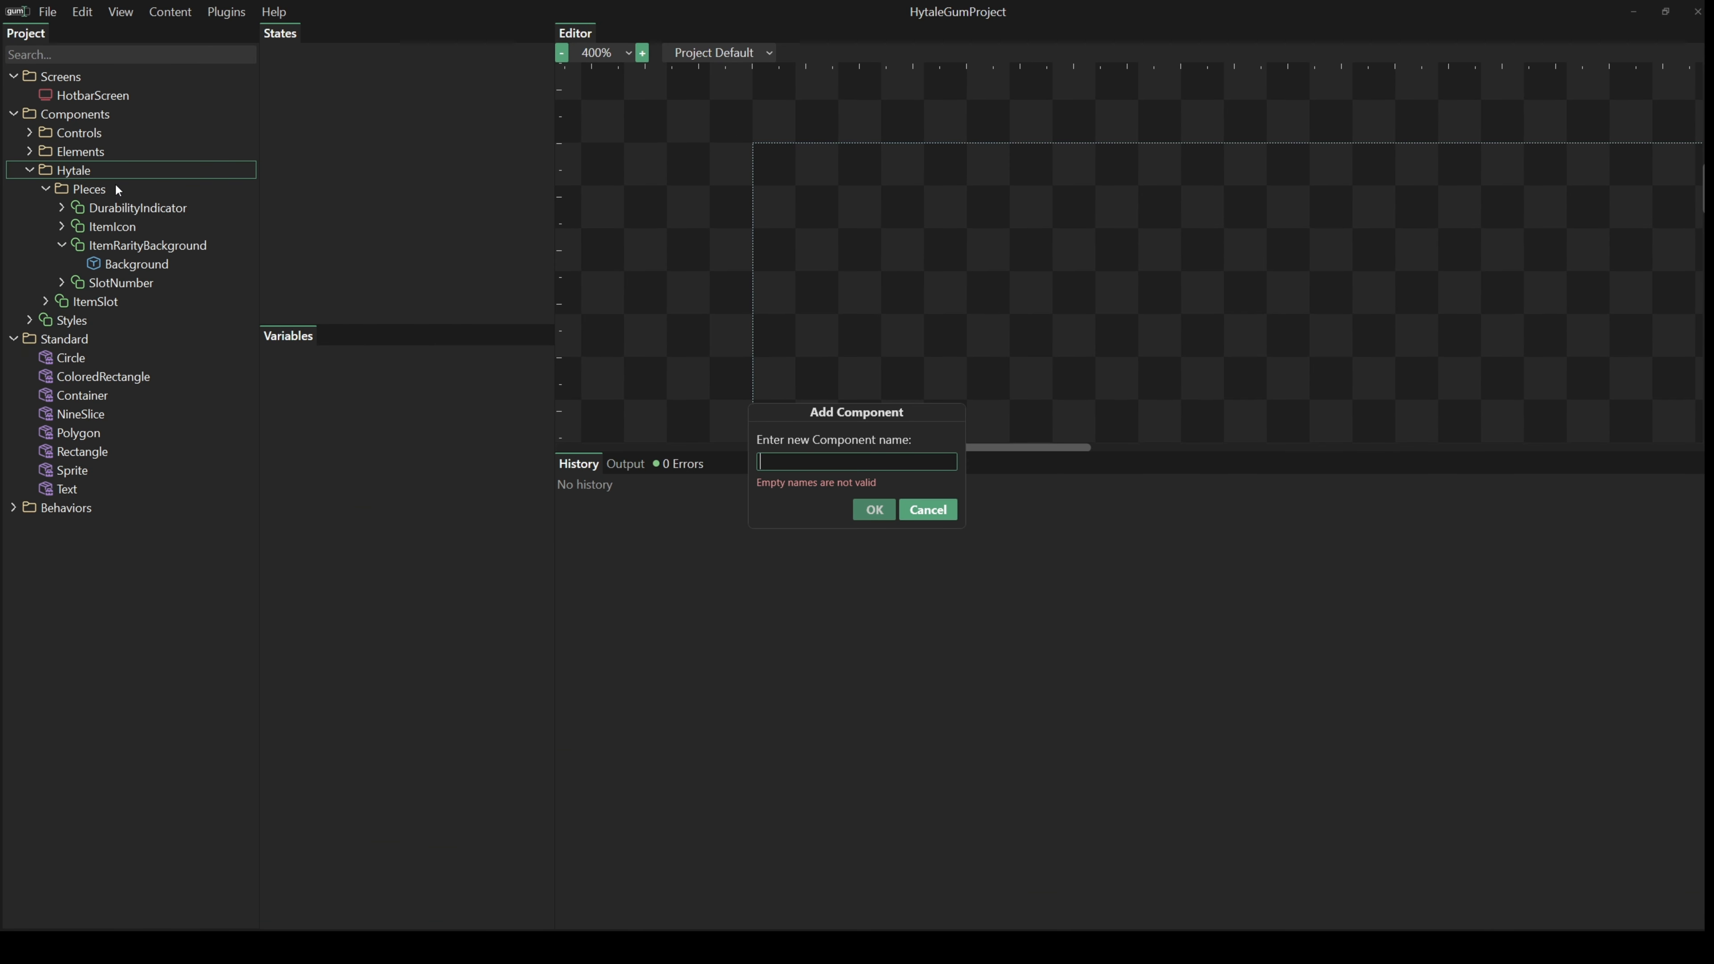
{"action": "type", "text": "Hotbar"}
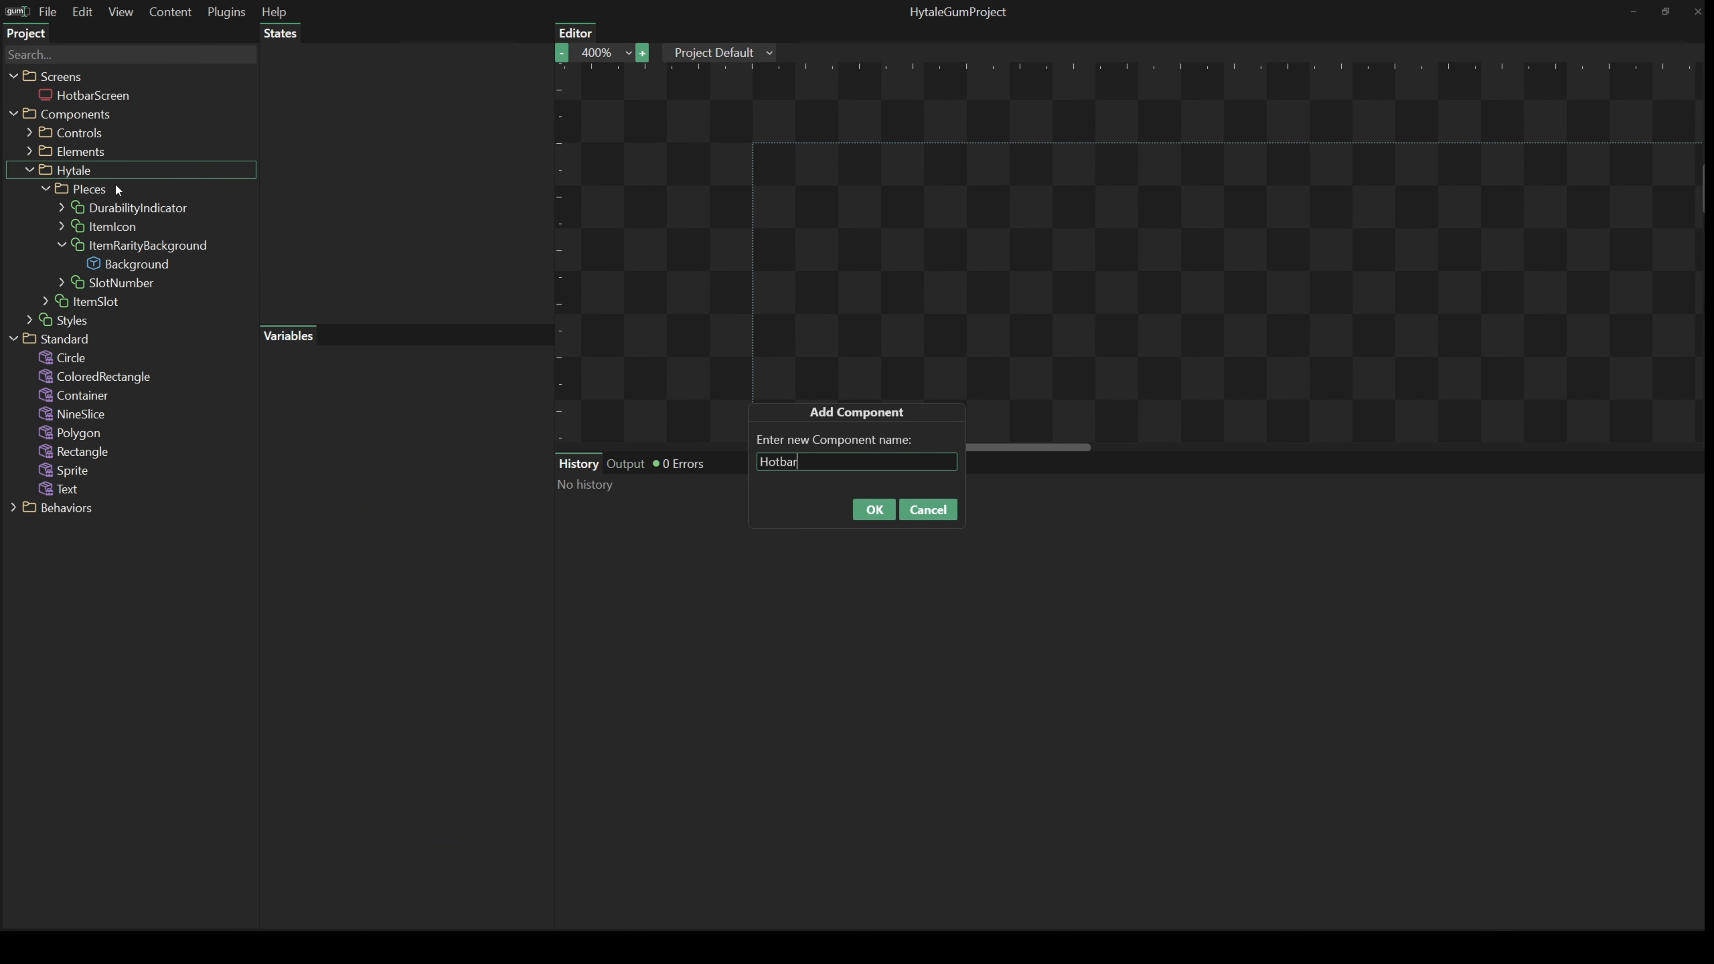
{"action": "key", "text": "Return"}
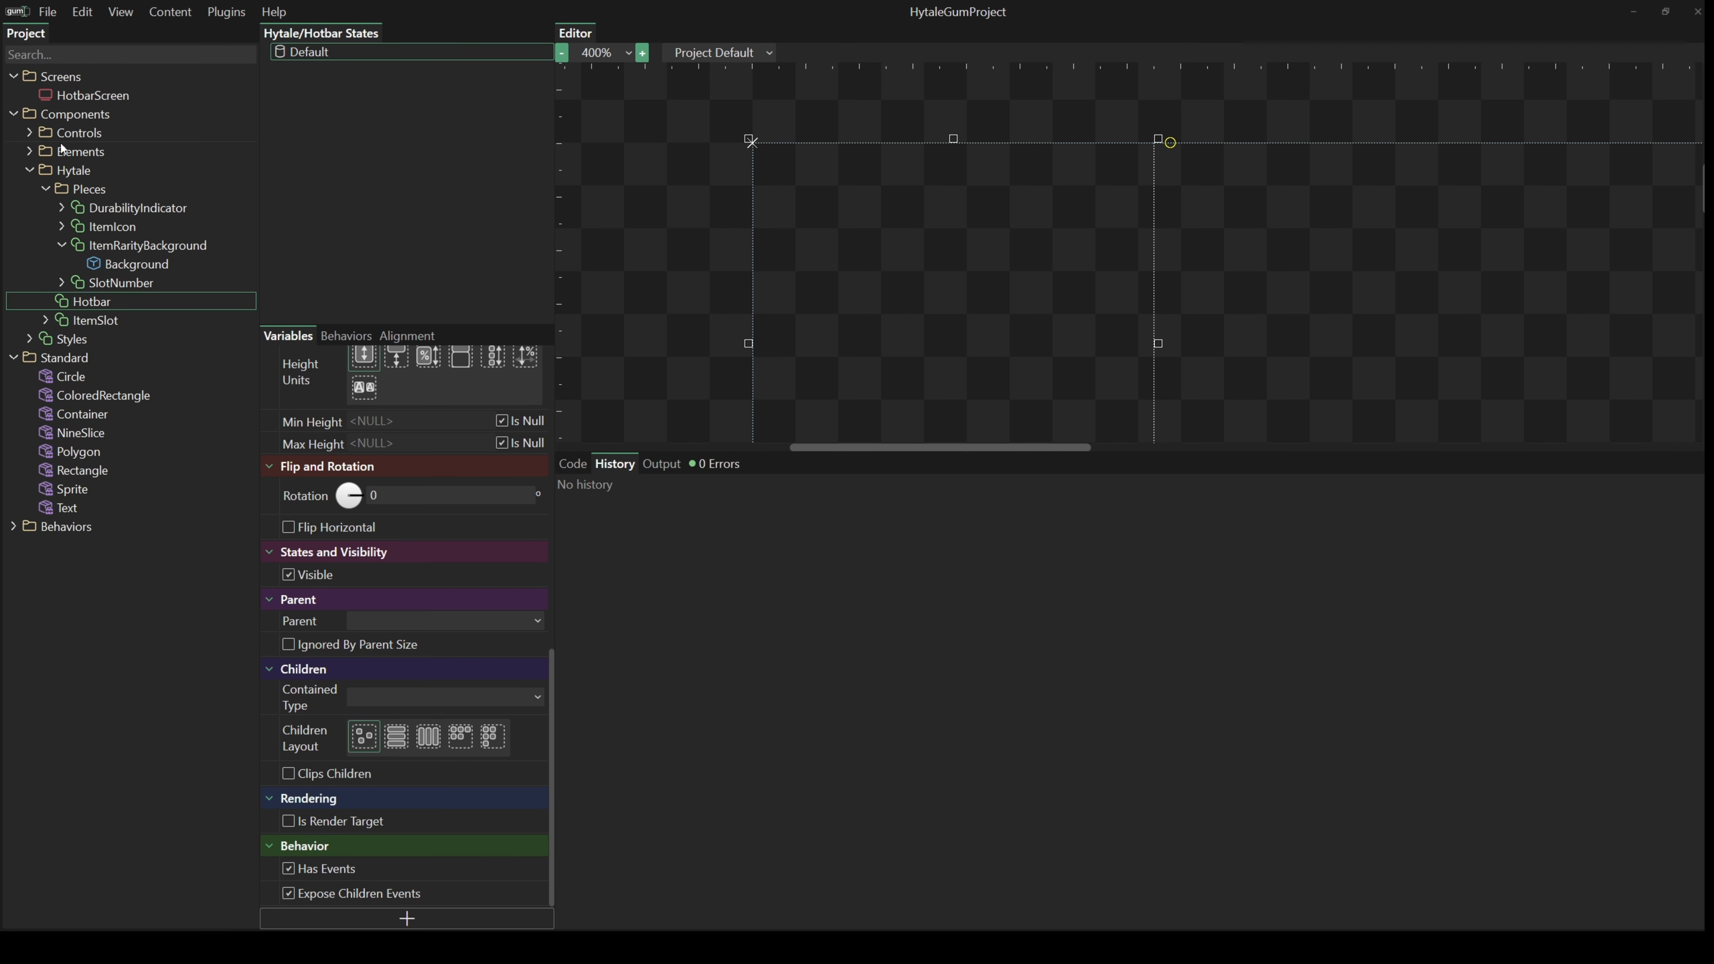
- Add a StackPanel instance from the Controls components to Hotbar and rename it InnerStackPanel
{"action": "left_click", "coordinate": [30, 134]}
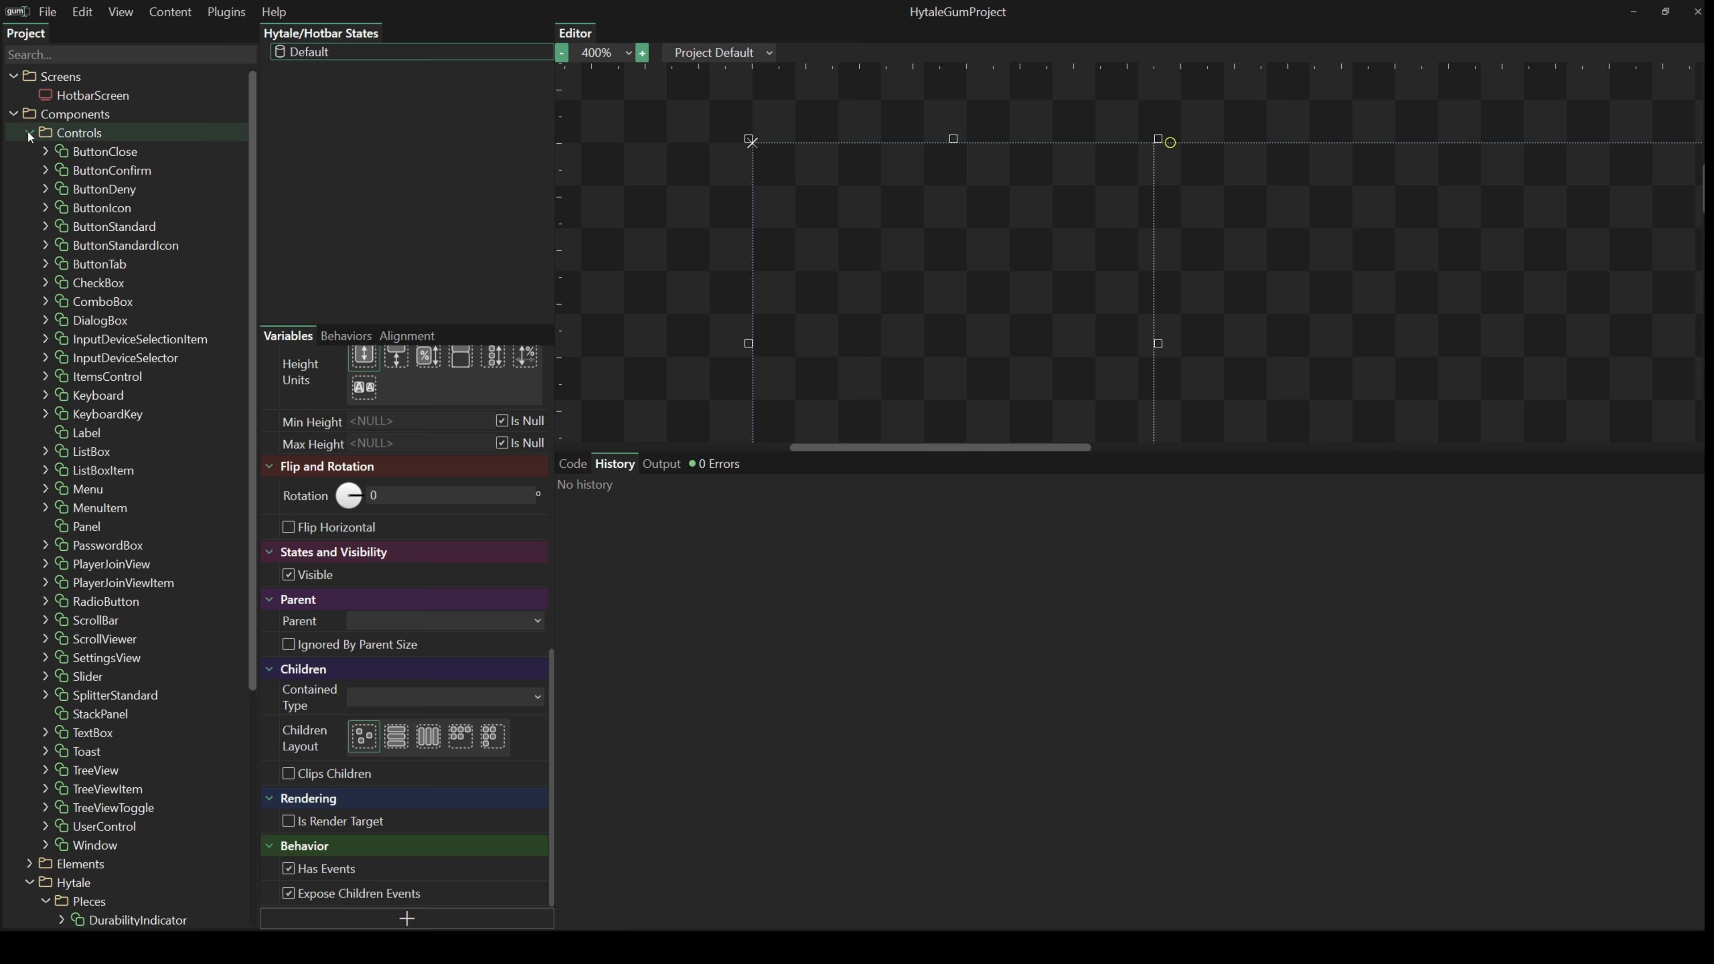
{"action": "scroll", "coordinate": [135, 338], "scroll_direction": "down", "scroll_amount": 2}
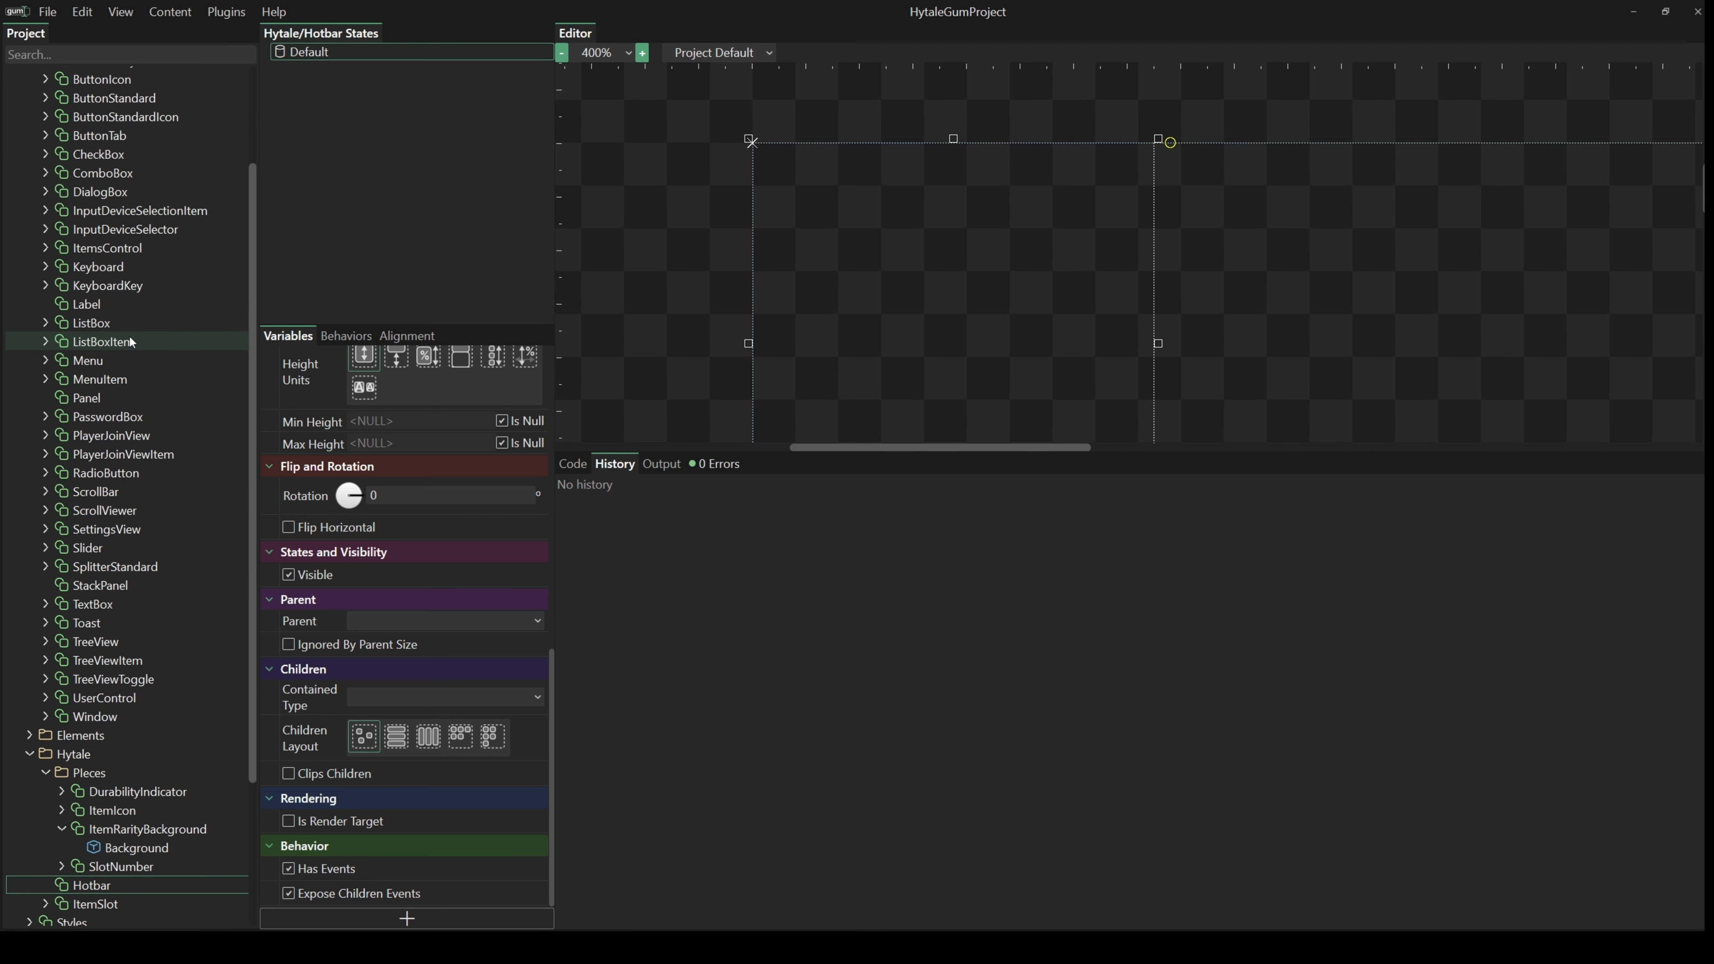
{"action": "scroll", "coordinate": [135, 473], "scroll_direction": "down", "scroll_amount": 3}
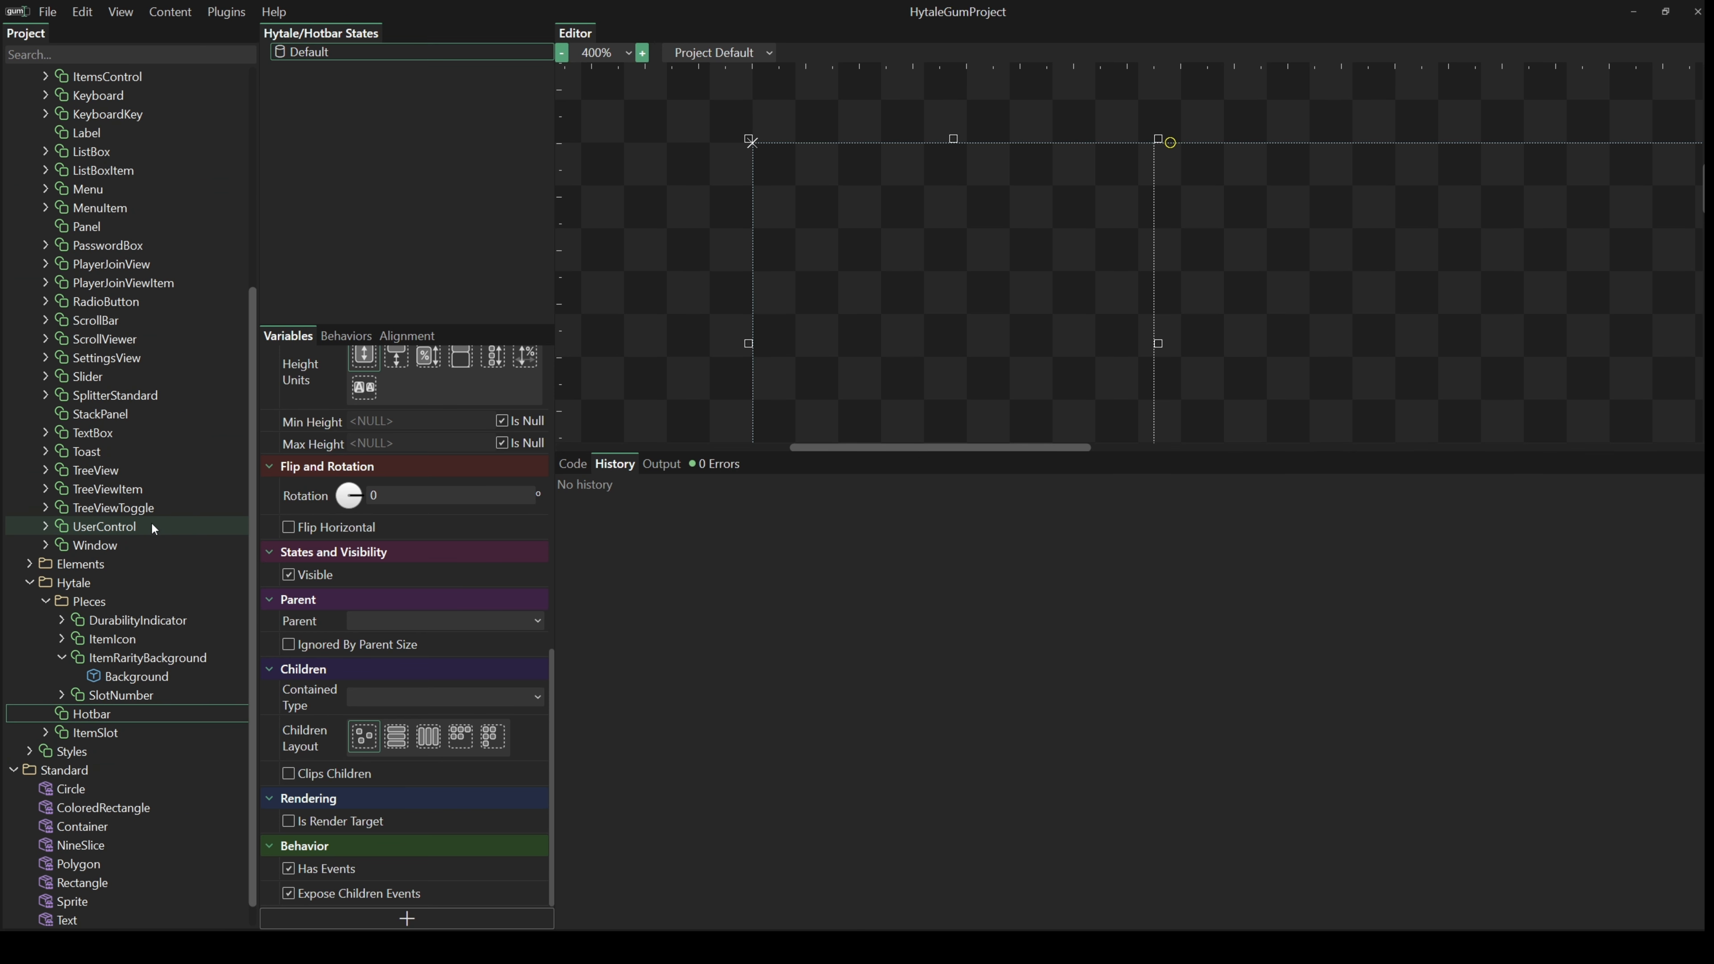
{"action": "left_click", "coordinate": [105, 413]}
{"action": "scroll", "coordinate": [107, 409], "scroll_direction": "down", "scroll_amount": 1}
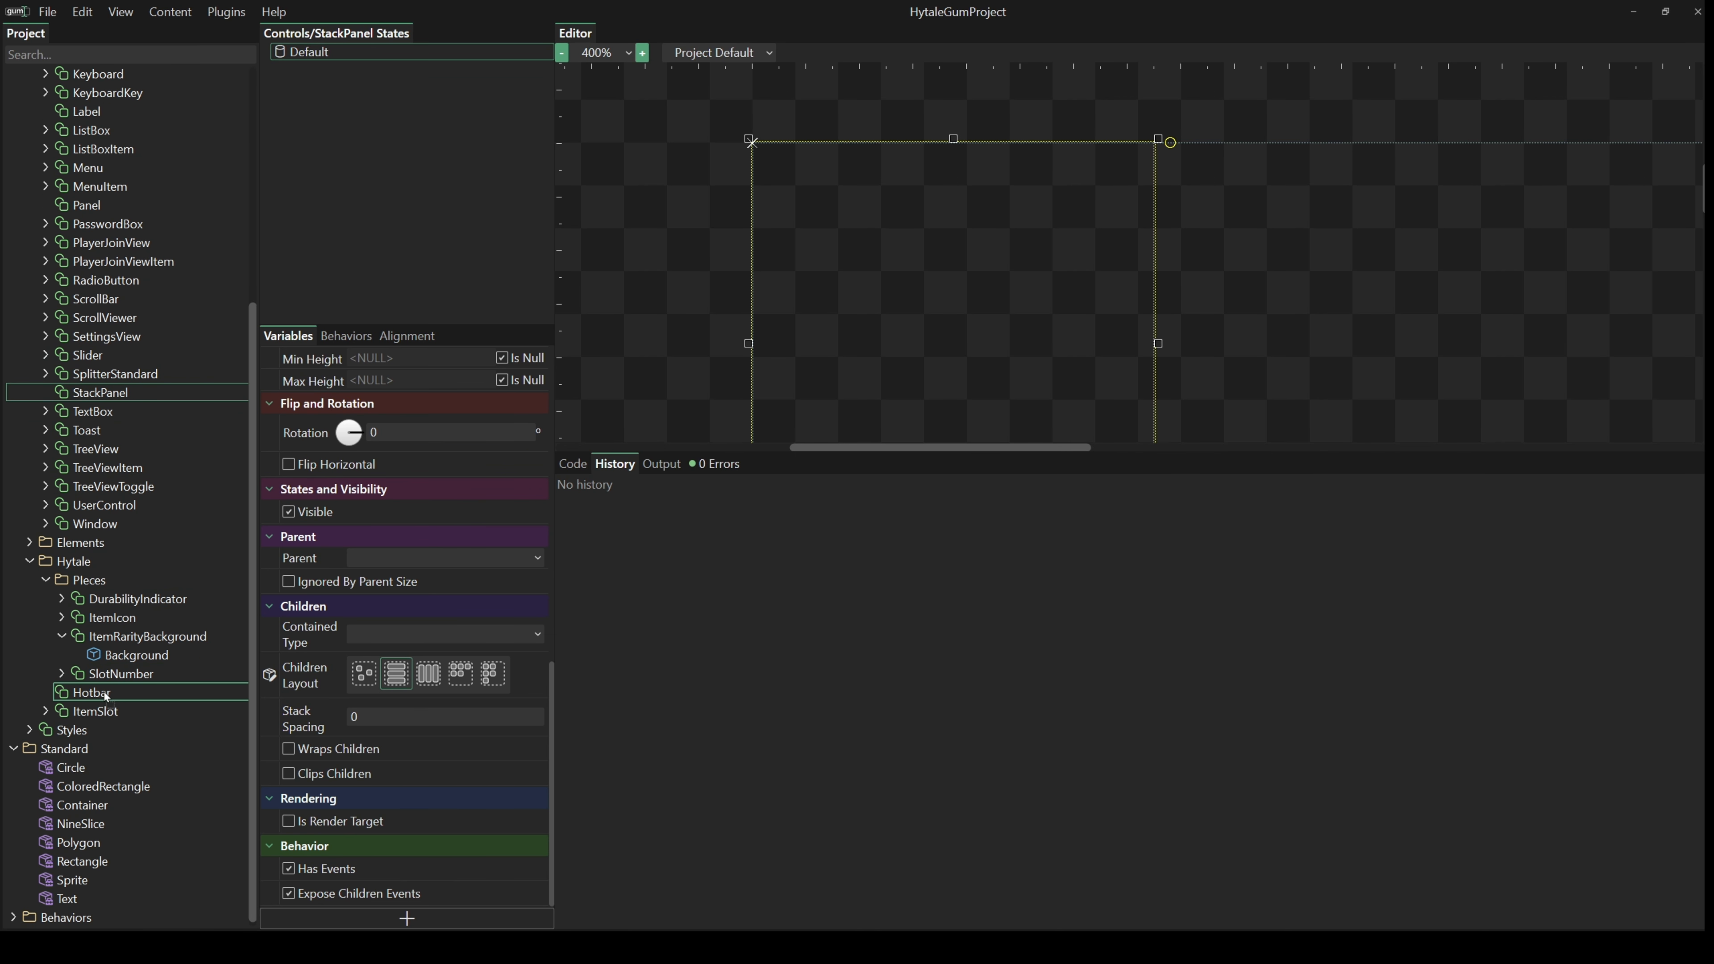
{"action": "left_click_drag", "start_coordinate": [99, 694], "coordinate": [99, 694]}
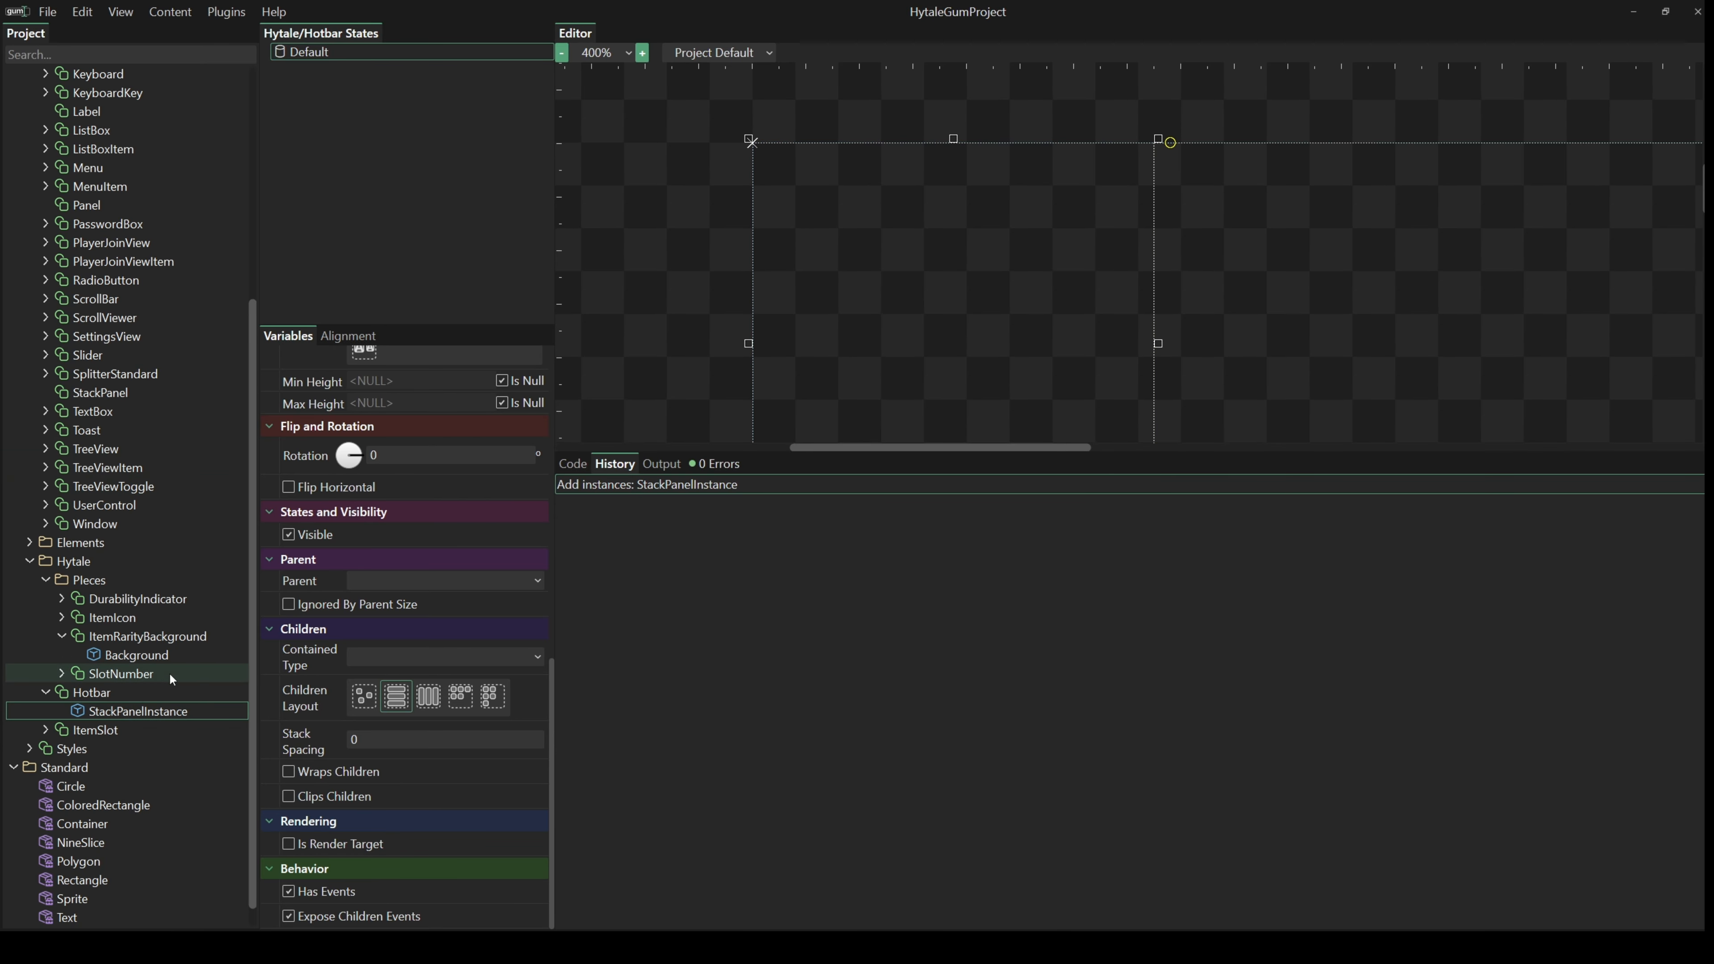
{"action": "key", "text": "F2"}
{"action": "type", "text": "InnerStackPanel"}
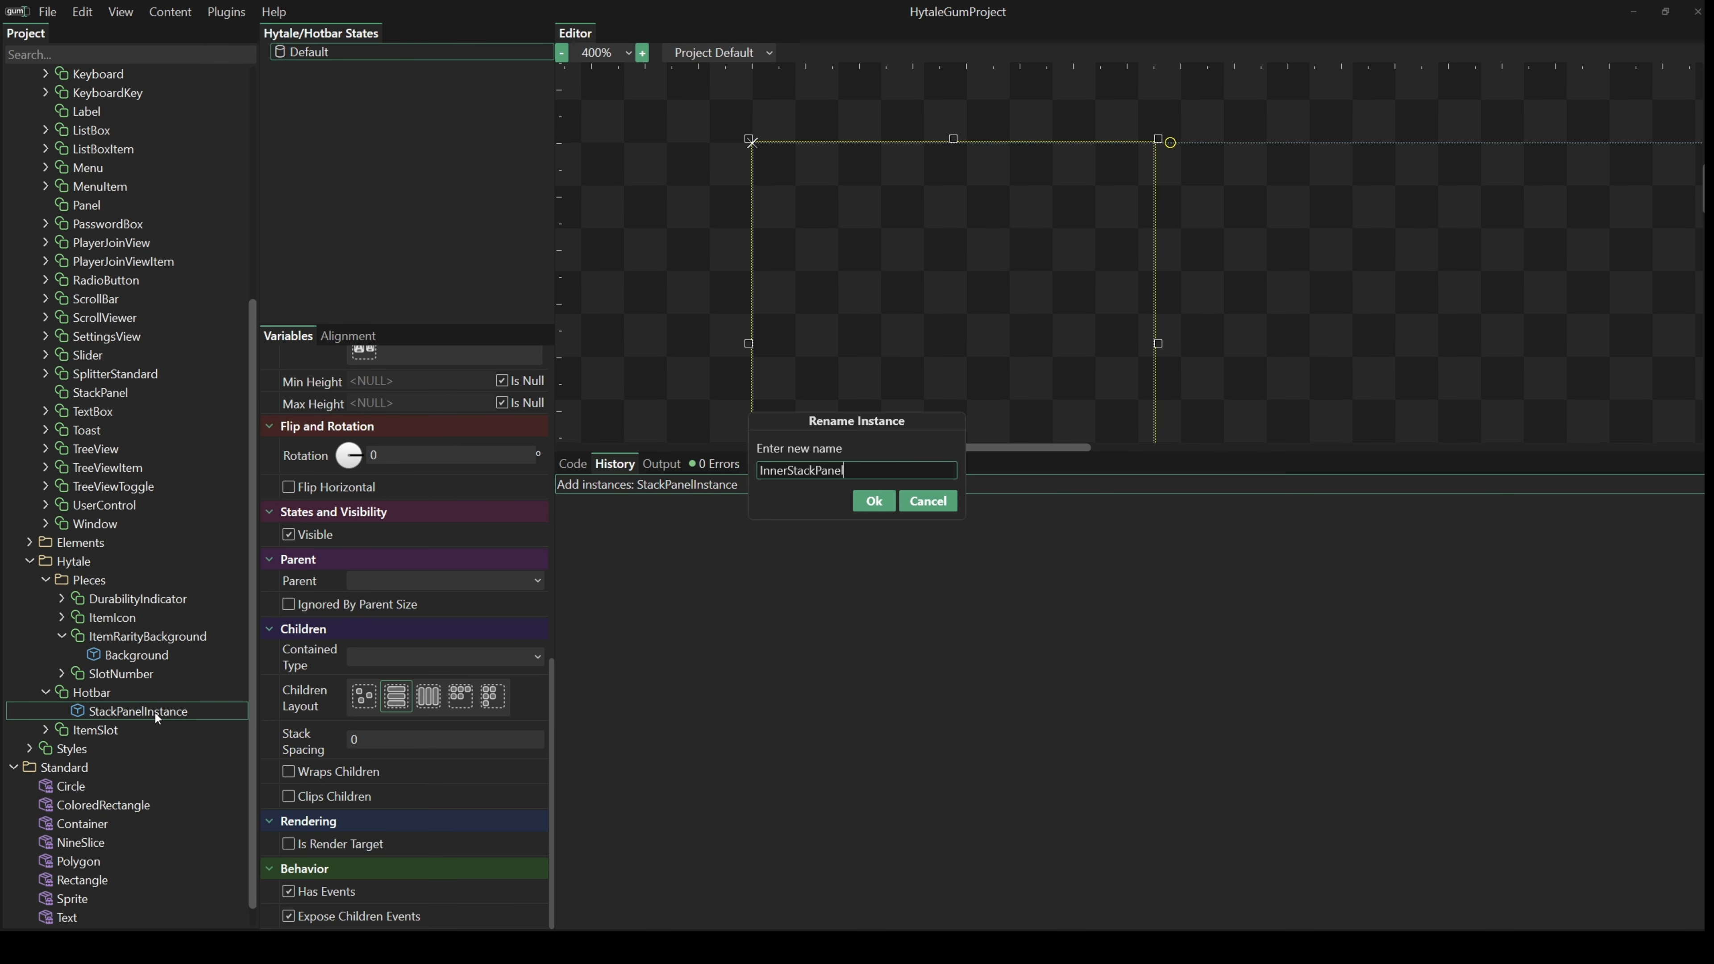
{"action": "key", "text": "Return"}
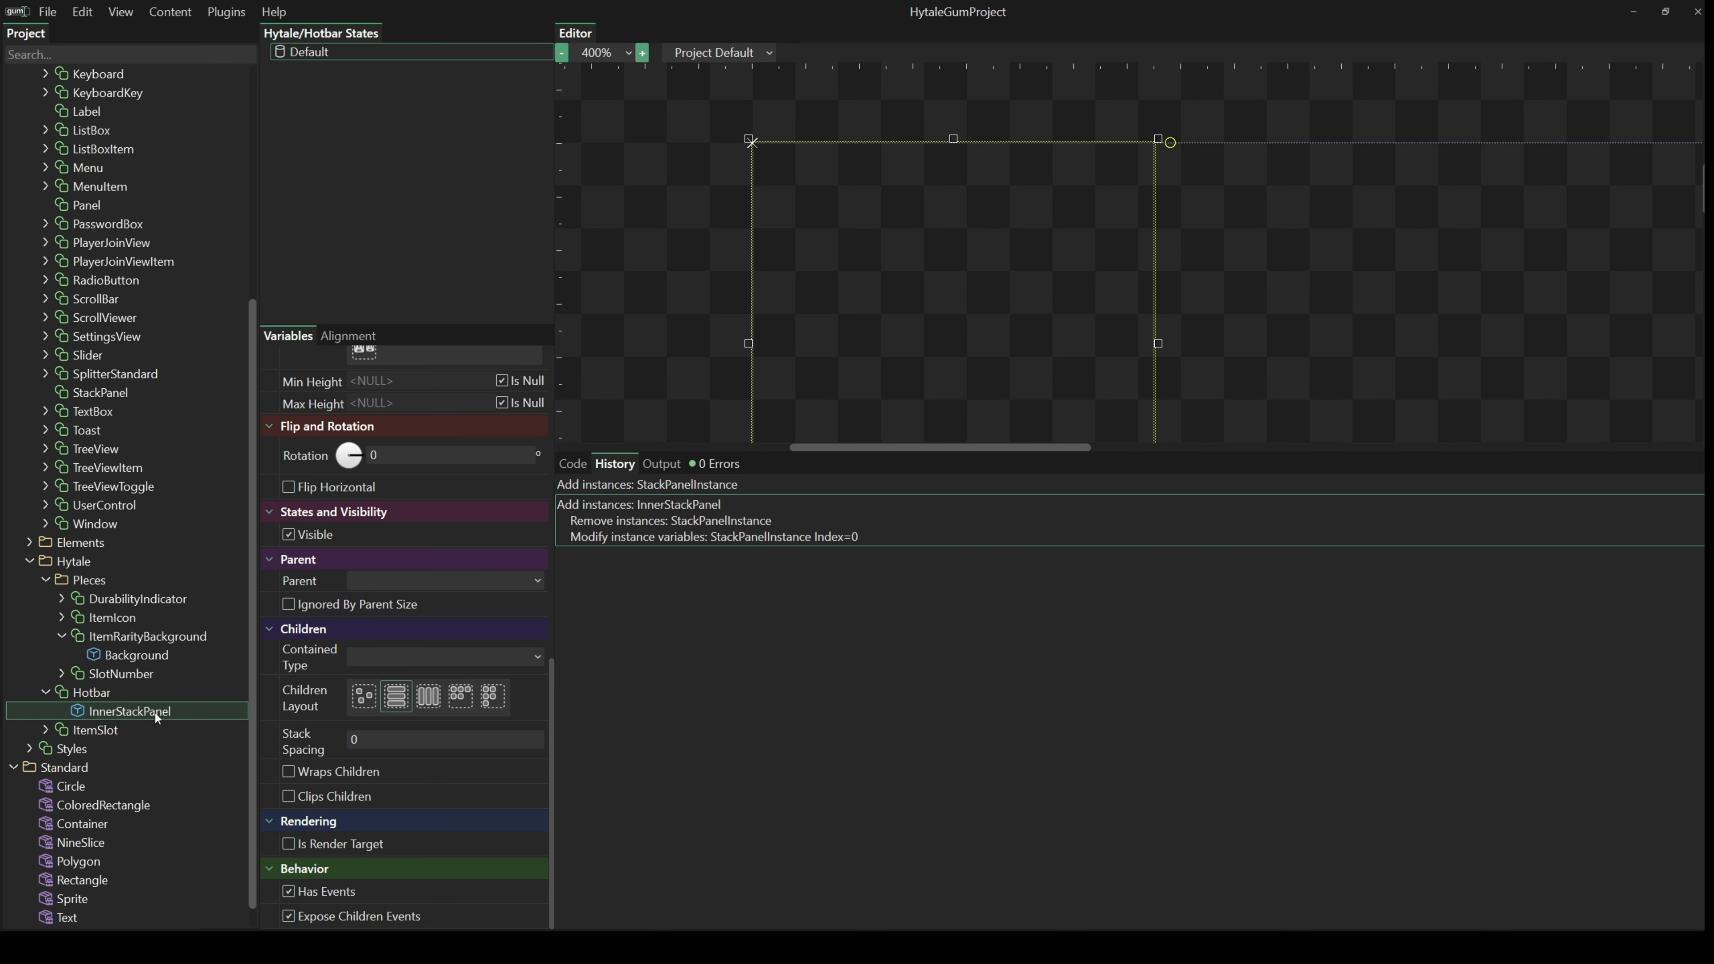
- Set InnerStackPanel's width and height to 0, with both units relative to children
{"action": "scroll", "coordinate": [328, 738], "scroll_direction": "up", "scroll_amount": 5}
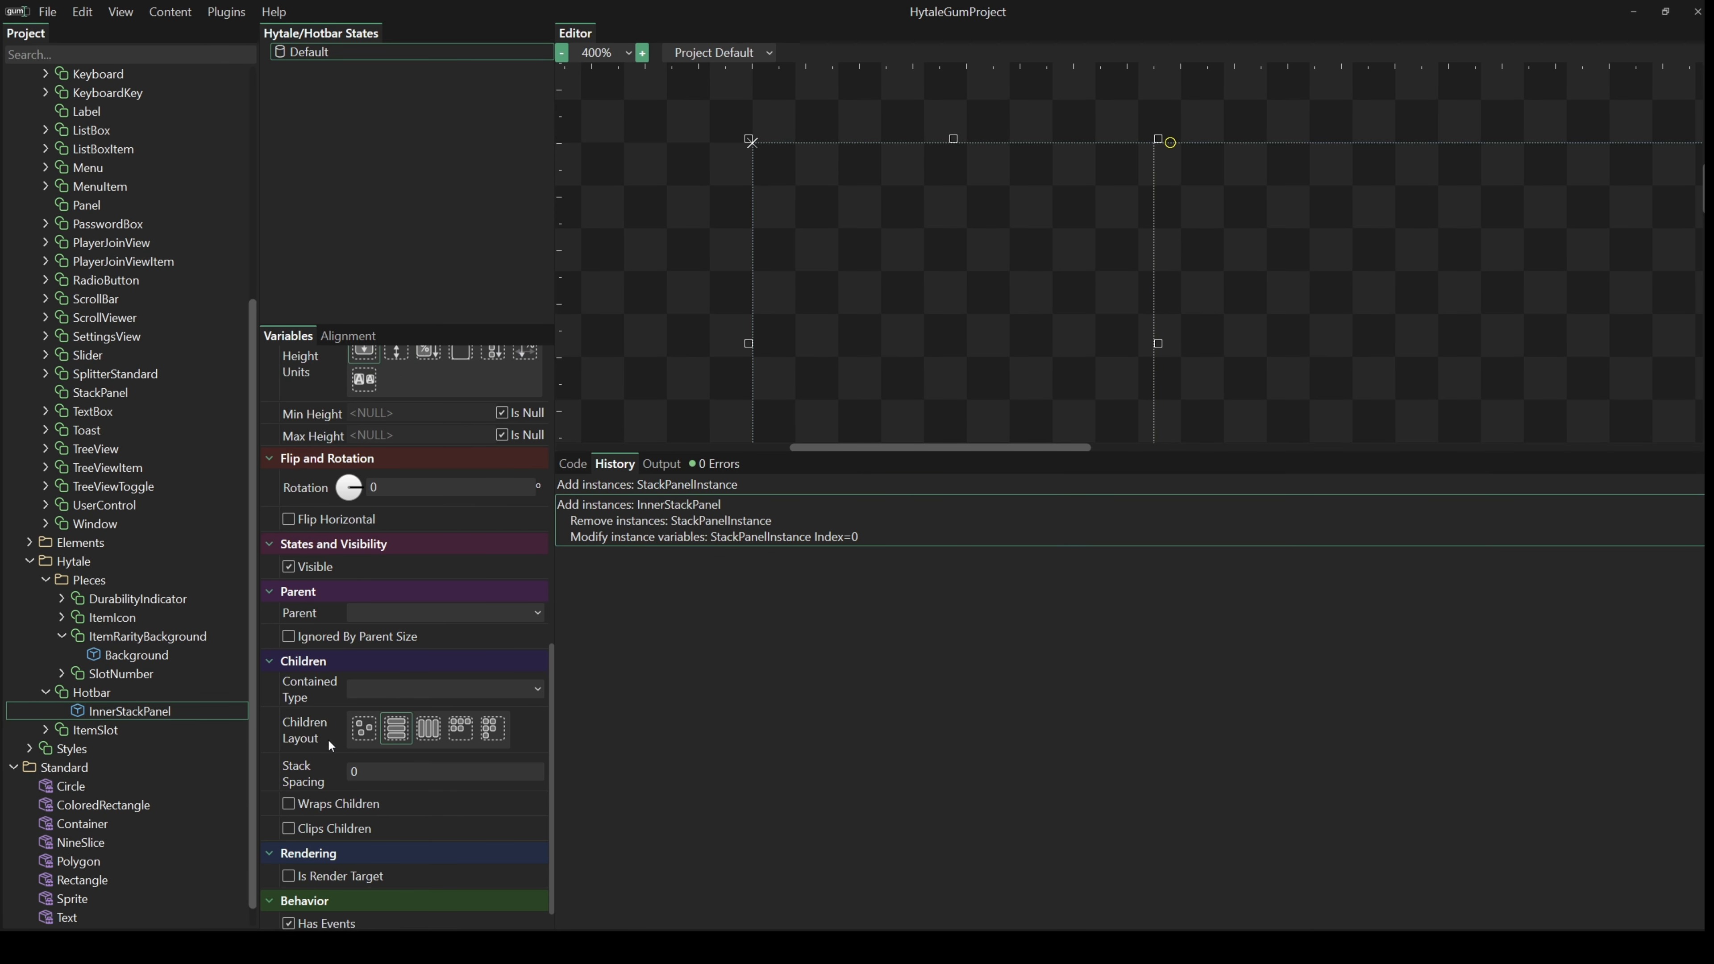
{"action": "type", "text": "0"}
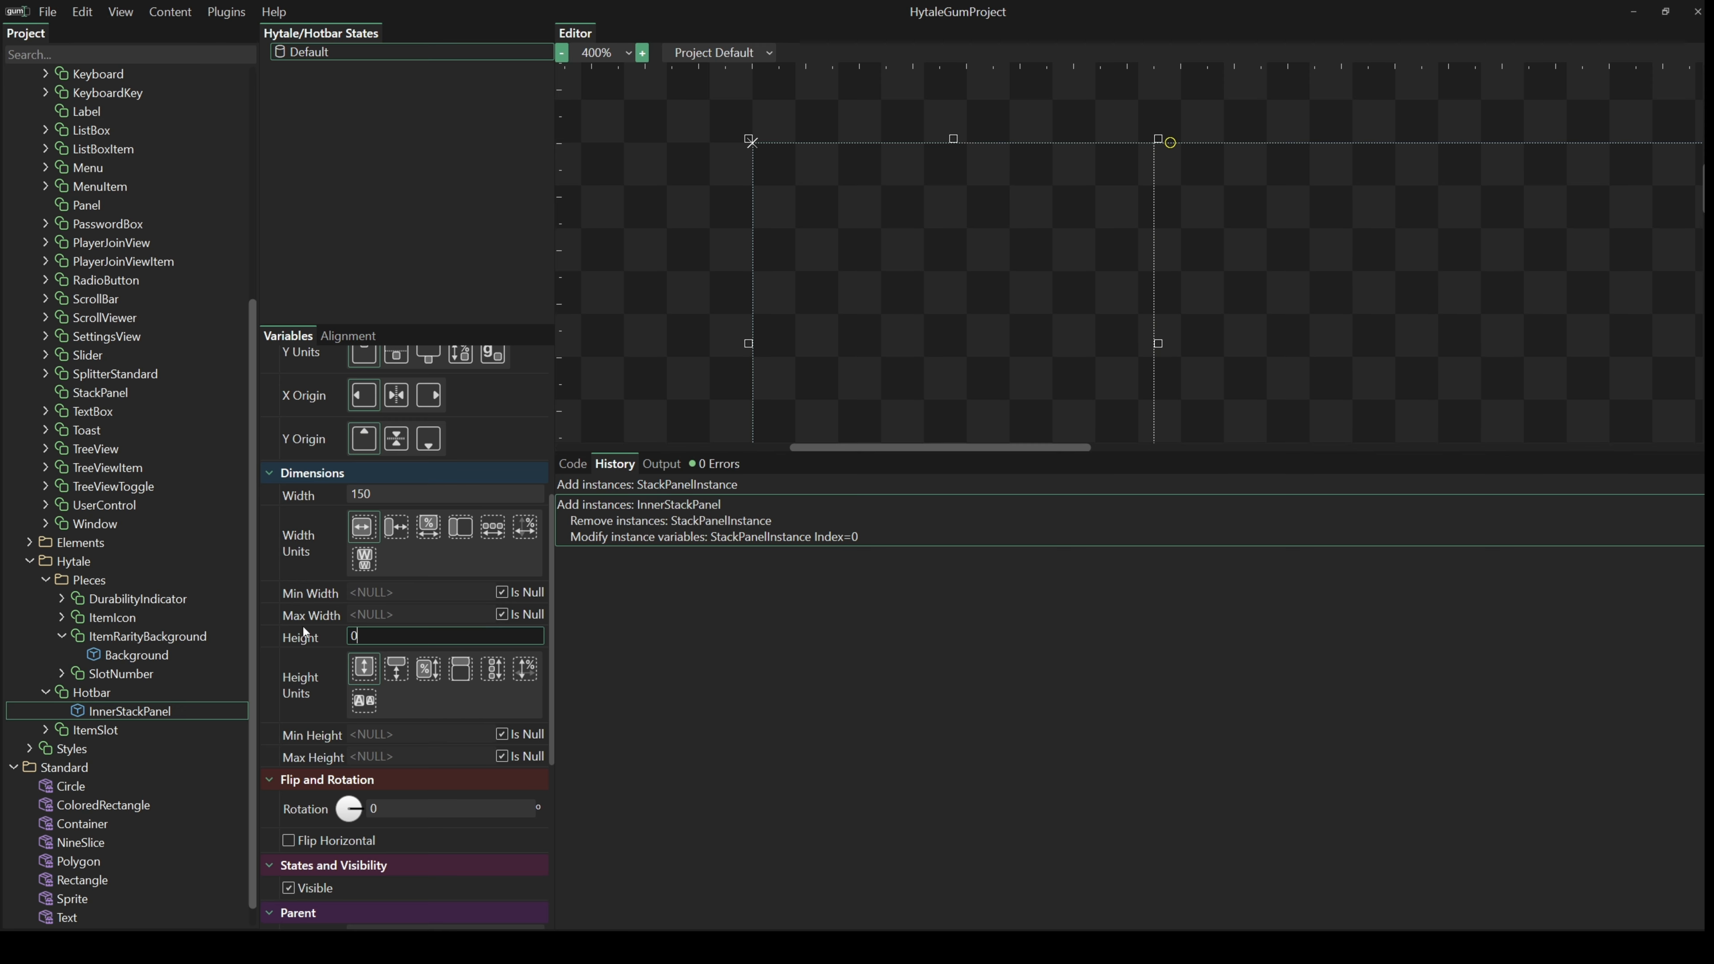
{"action": "left_click", "coordinate": [400, 677]}
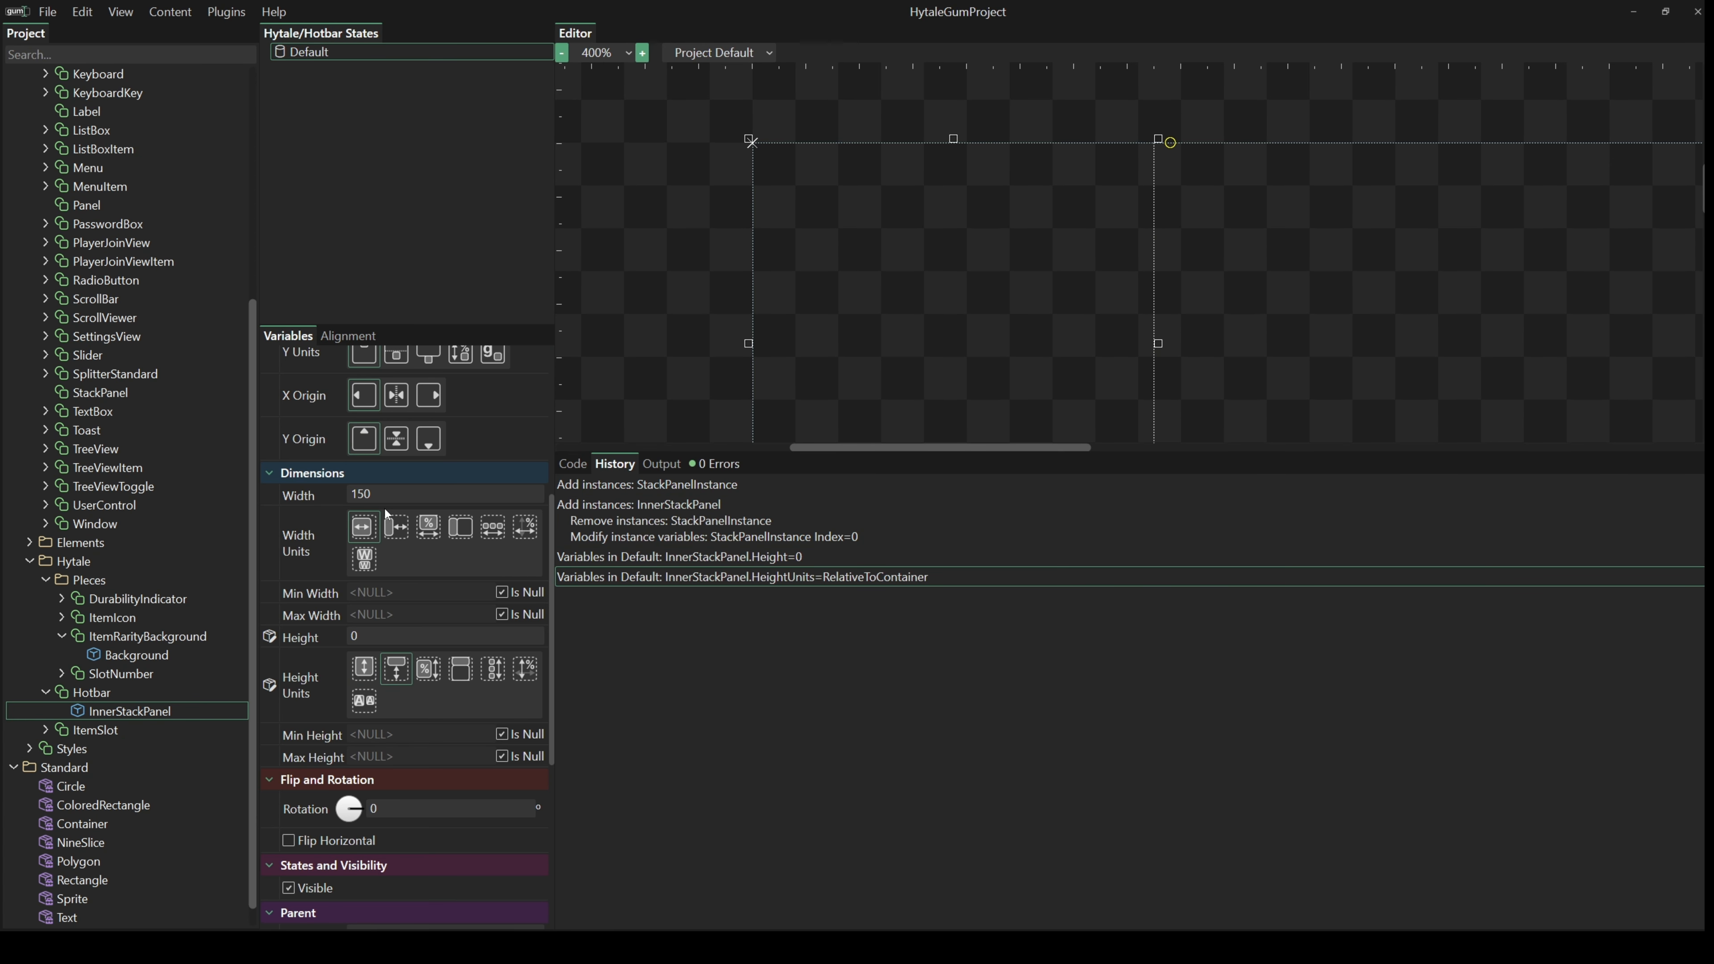
{"action": "left_click", "coordinate": [395, 494]}
{"action": "type", "text": "0"}
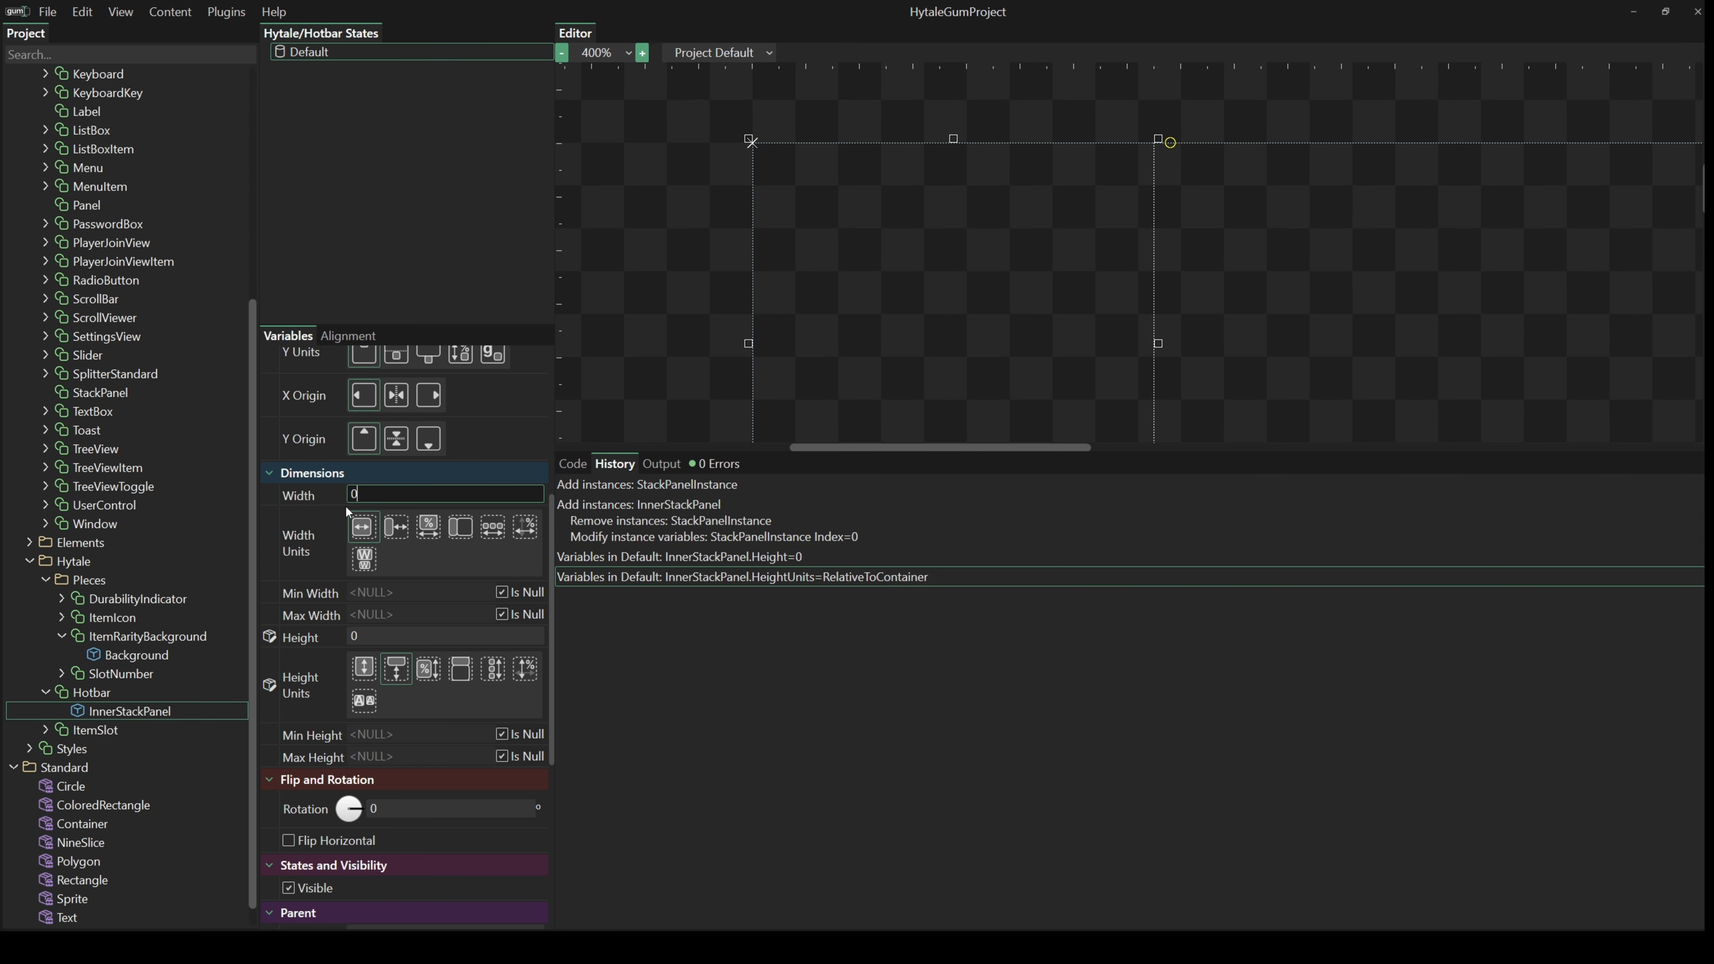
{"action": "left_click", "coordinate": [399, 531]}
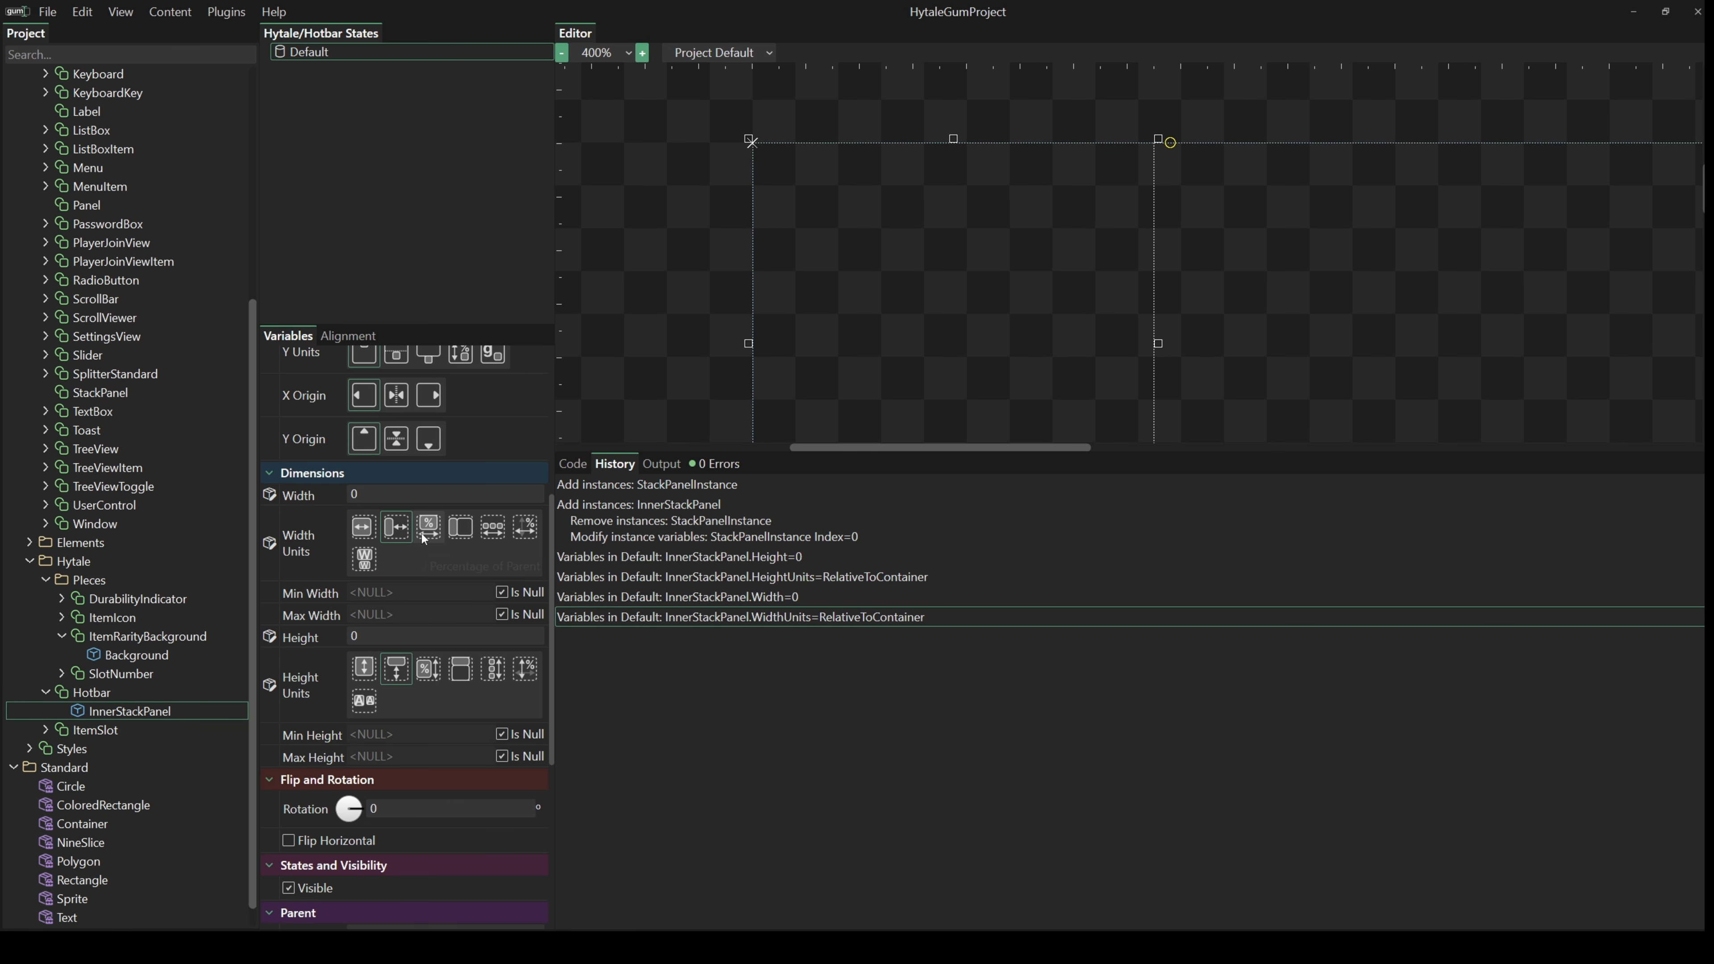
{"action": "left_click", "coordinate": [492, 535]}
{"action": "left_click", "coordinate": [494, 676]}
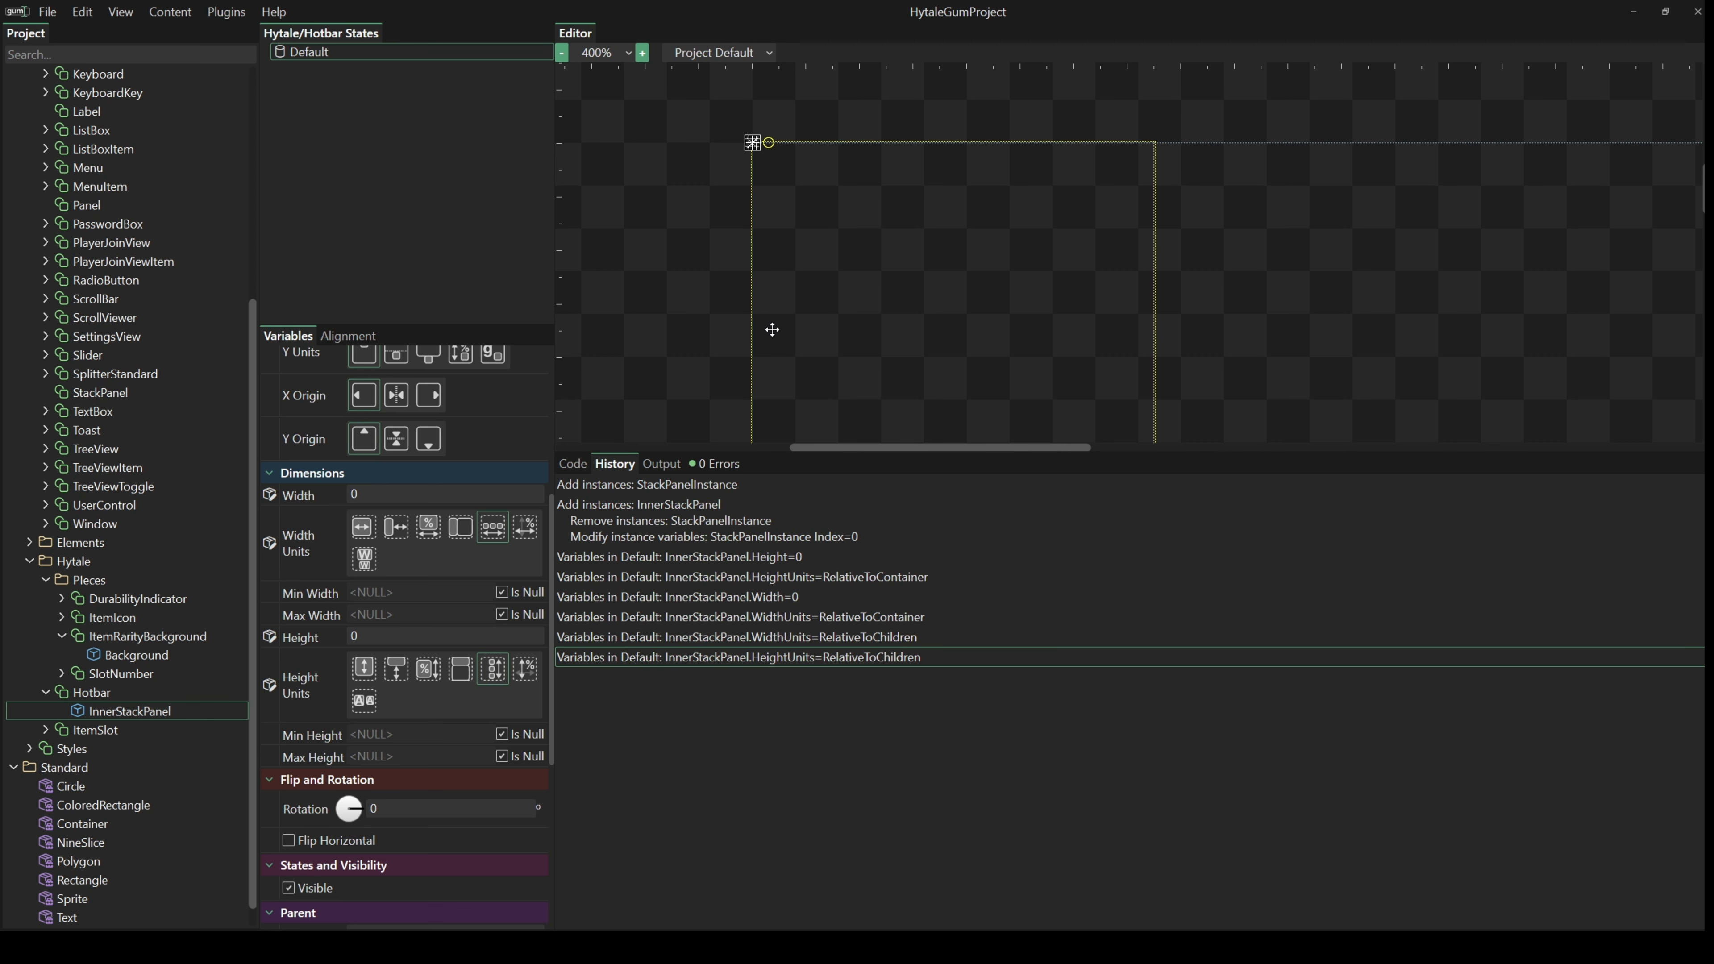
- Set InnerStackPanel's children layout to a left-to-right stack with a stack spacing of 7
{"action": "scroll", "coordinate": [428, 600], "scroll_direction": "down", "scroll_amount": 5}
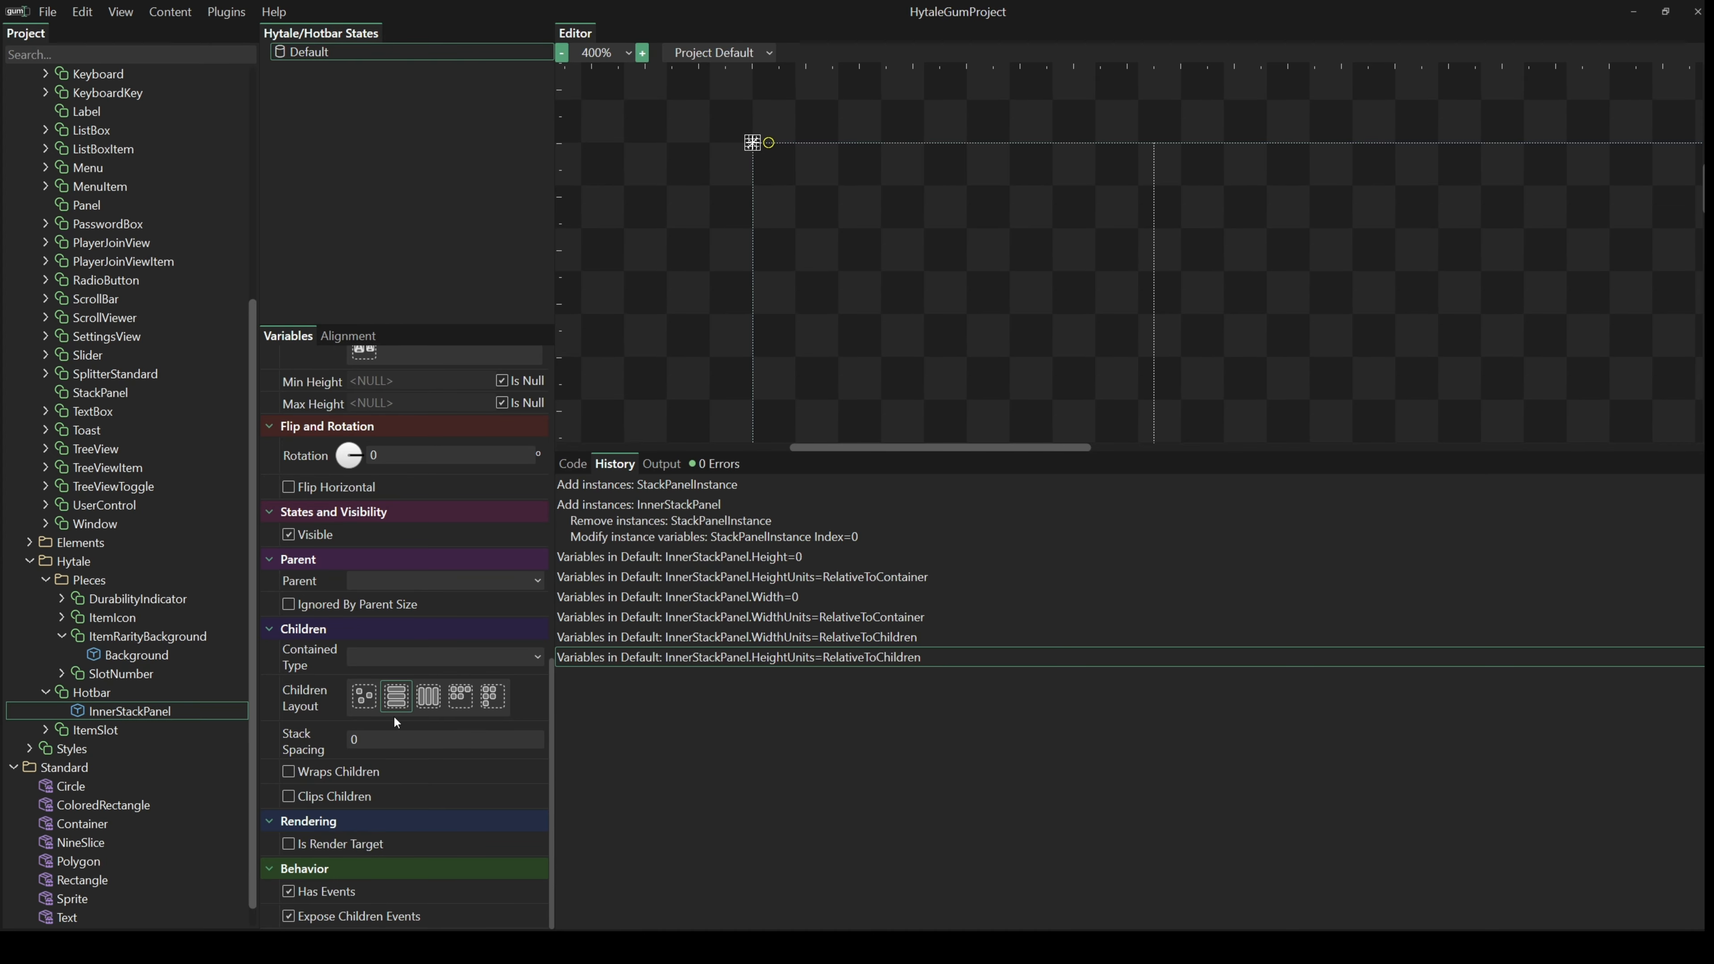
{"action": "scroll", "coordinate": [390, 745], "scroll_direction": "up", "scroll_amount": 3}
{"action": "scroll", "coordinate": [434, 649], "scroll_direction": "down", "scroll_amount": 3}
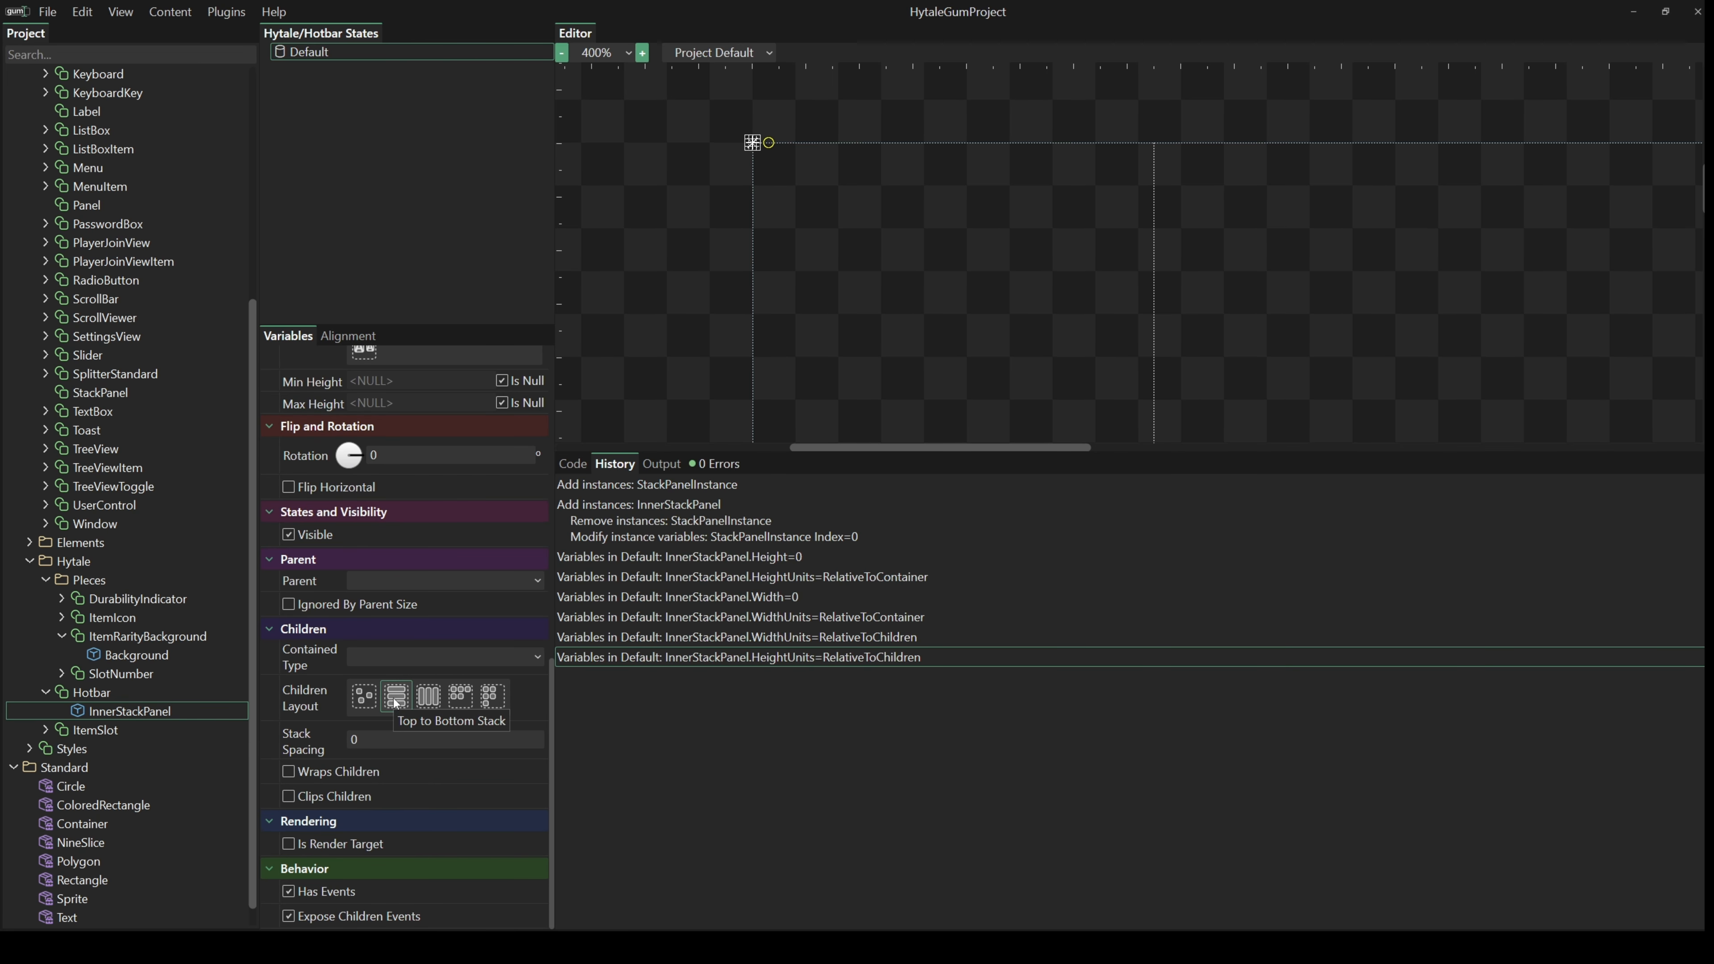
{"action": "left_click", "coordinate": [428, 699]}
{"action": "left_click", "coordinate": [298, 729]}
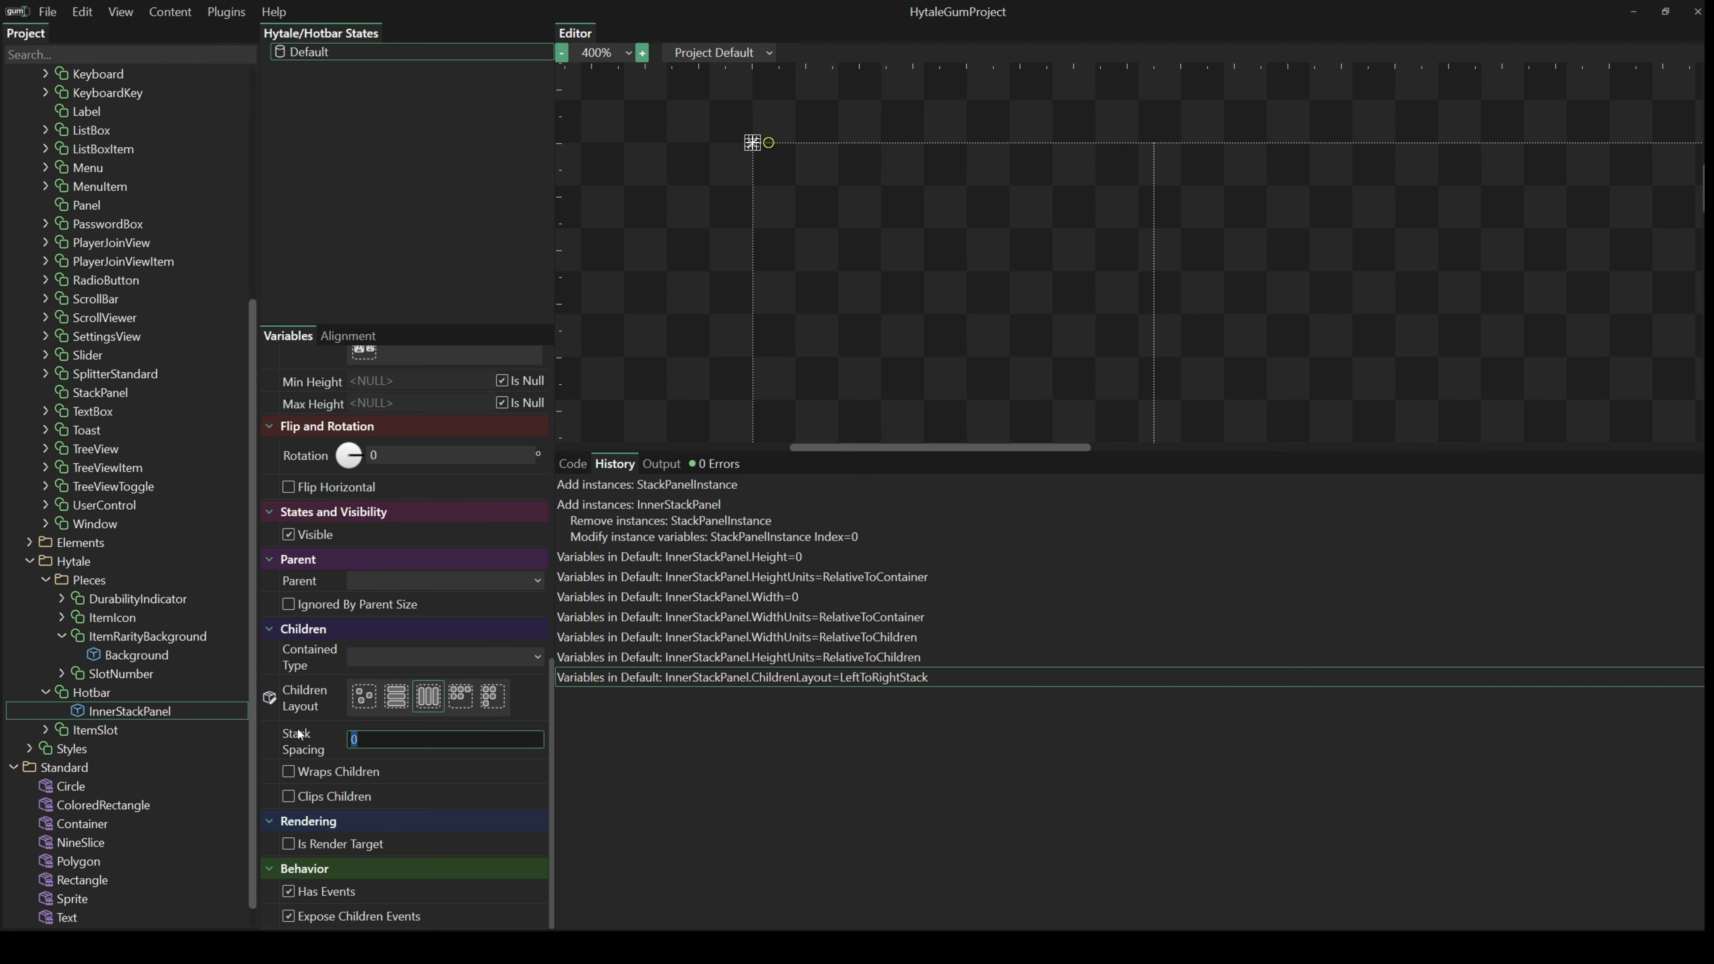
{"action": "type", "text": "7"}
{"action": "key", "text": "Return"}
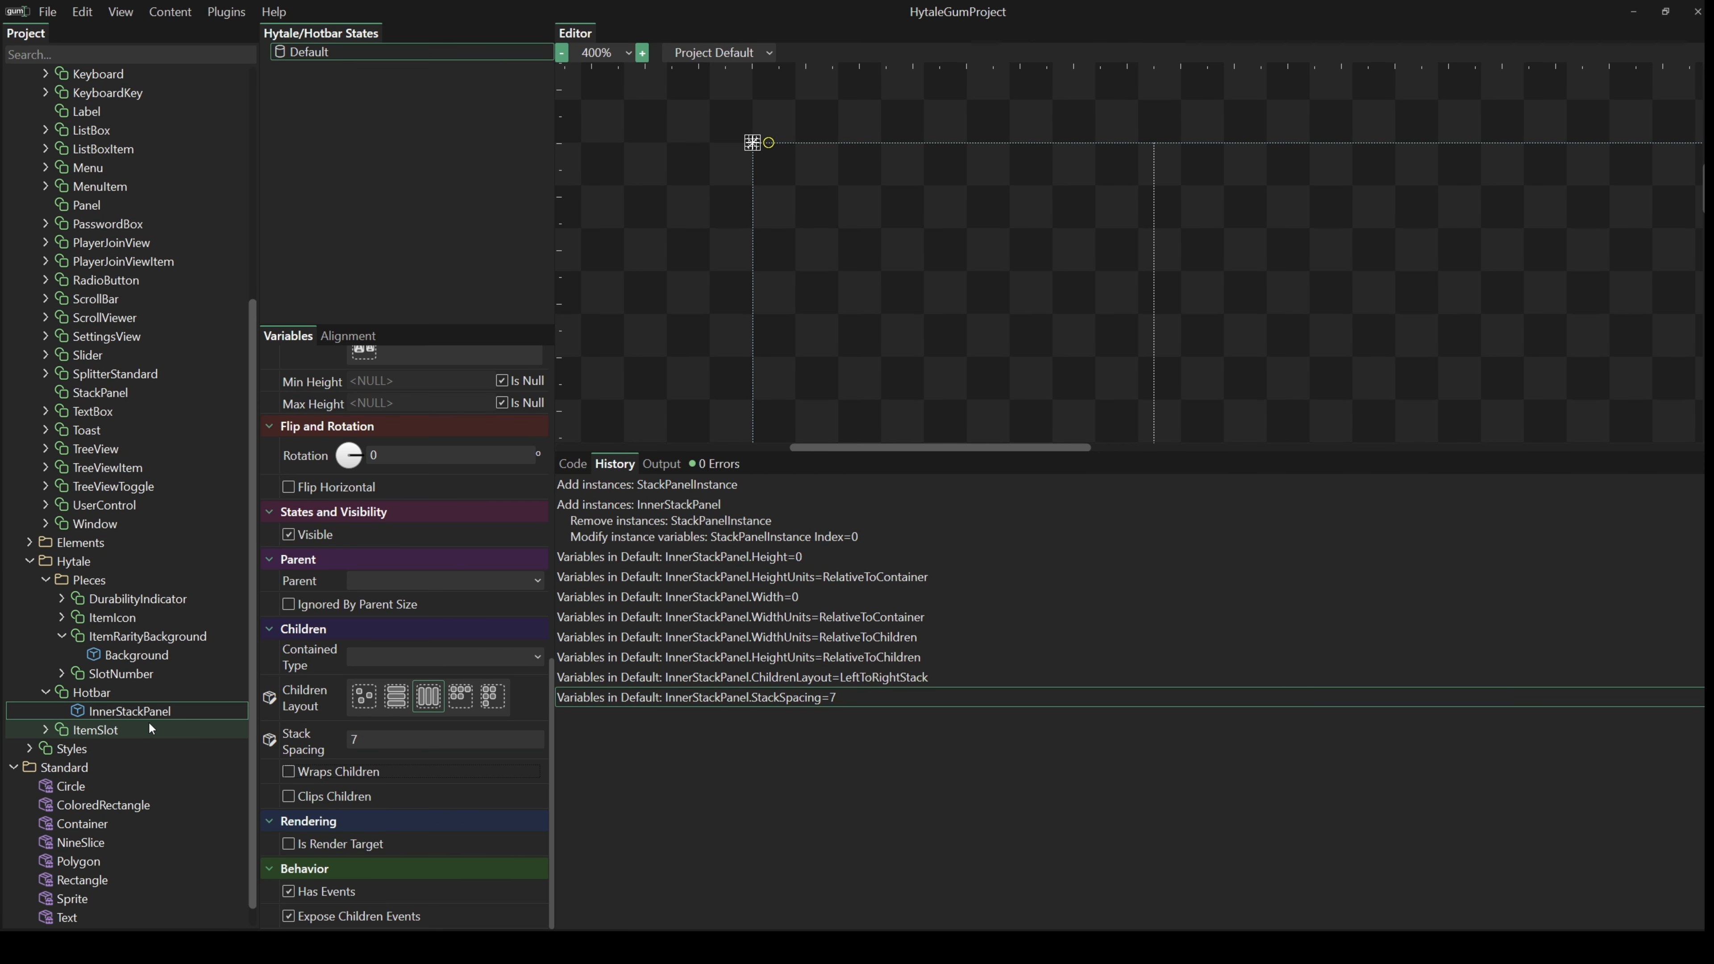
- Add ten ItemSlot instances inside the Hotbar component's InnerStackPanel
{"action": "left_click", "coordinate": [82, 733]}
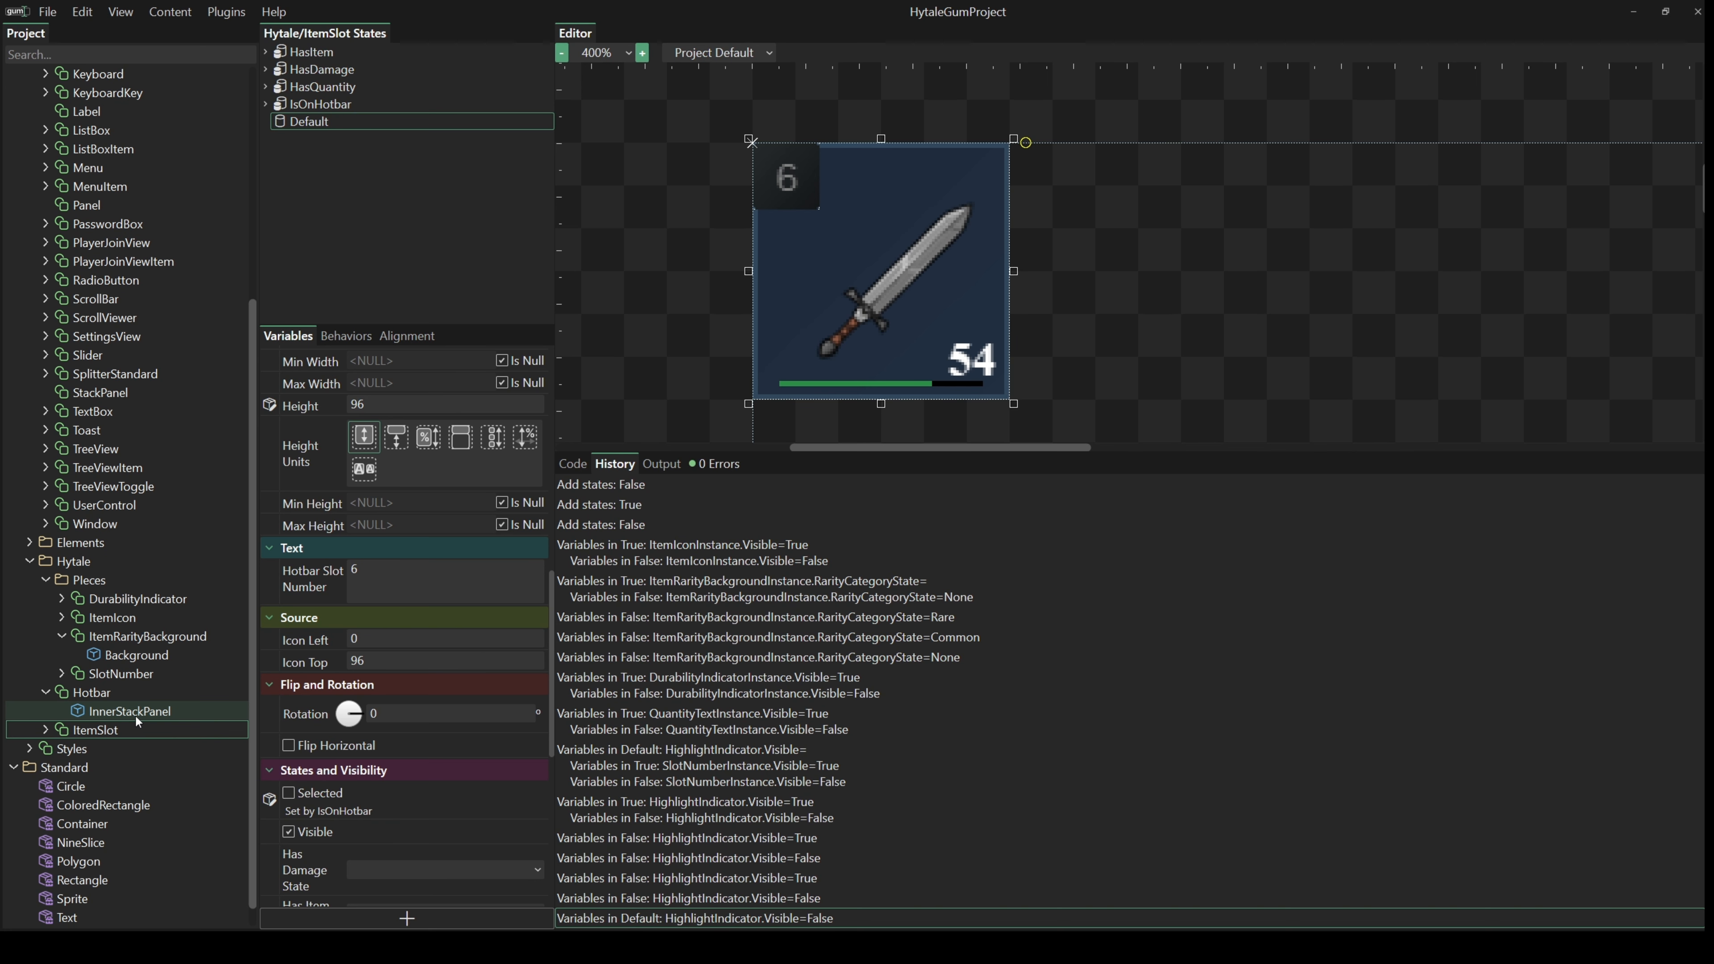
{"action": "mouse_move", "coordinate": [120, 733]}
{"action": "left_mouse_down"}
{"action": "mouse_move", "coordinate": [128, 702]}
{"action": "mouse_move", "coordinate": [102, 748]}
{"action": "mouse_move", "coordinate": [125, 716]}
{"action": "mouse_move", "coordinate": [116, 756]}
{"action": "mouse_move", "coordinate": [131, 712]}
{"action": "left_mouse_up"}
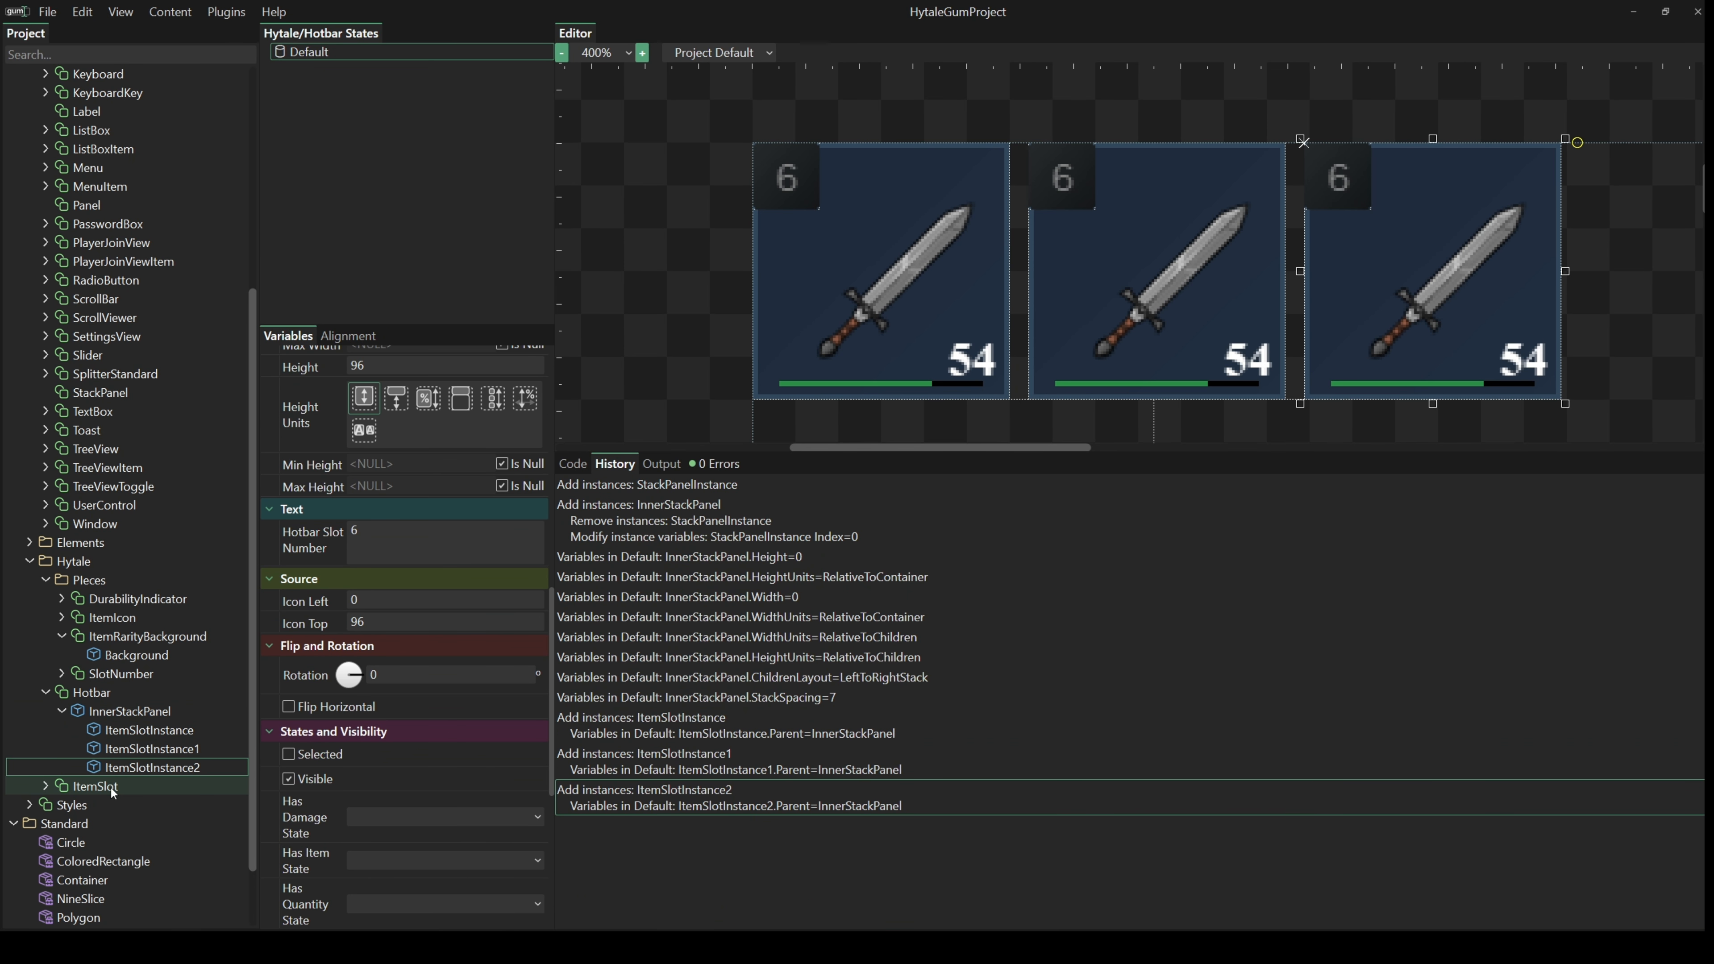
{"action": "left_click_drag", "start_coordinate": [111, 788], "coordinate": [140, 713]}
{"action": "left_click_drag", "start_coordinate": [111, 825], "coordinate": [146, 714]}
{"action": "left_click_drag", "start_coordinate": [102, 860], "coordinate": [138, 713]}
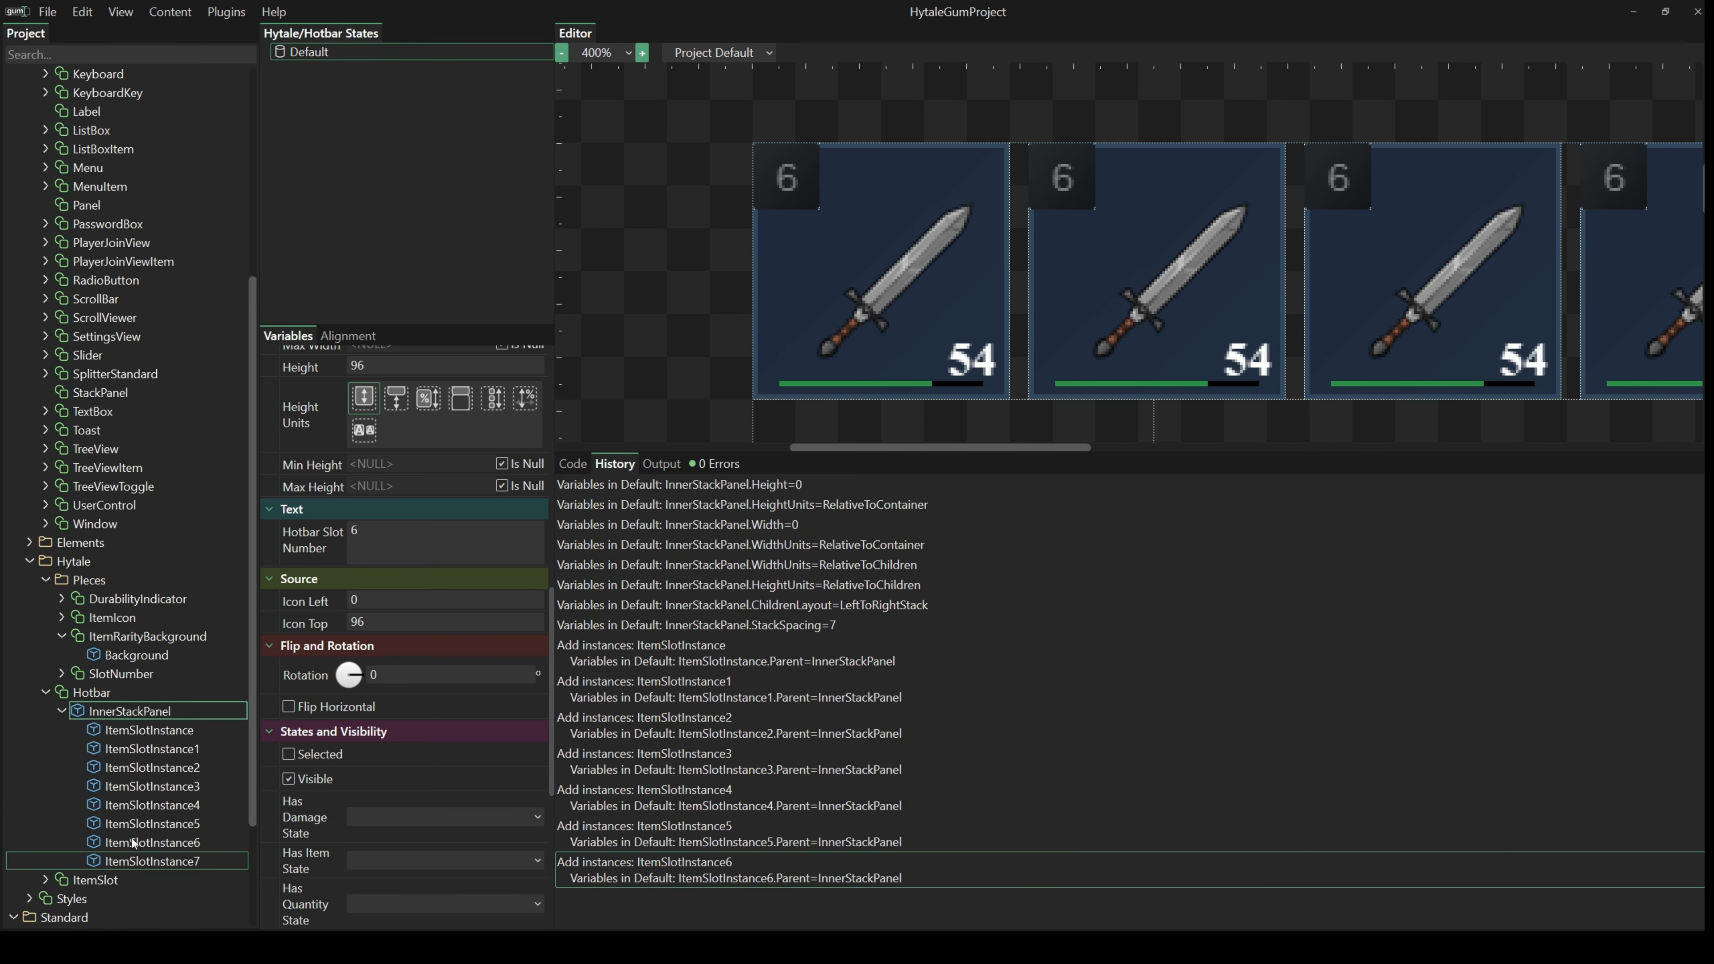
{"action": "left_click_drag", "start_coordinate": [113, 883], "coordinate": [138, 715]}
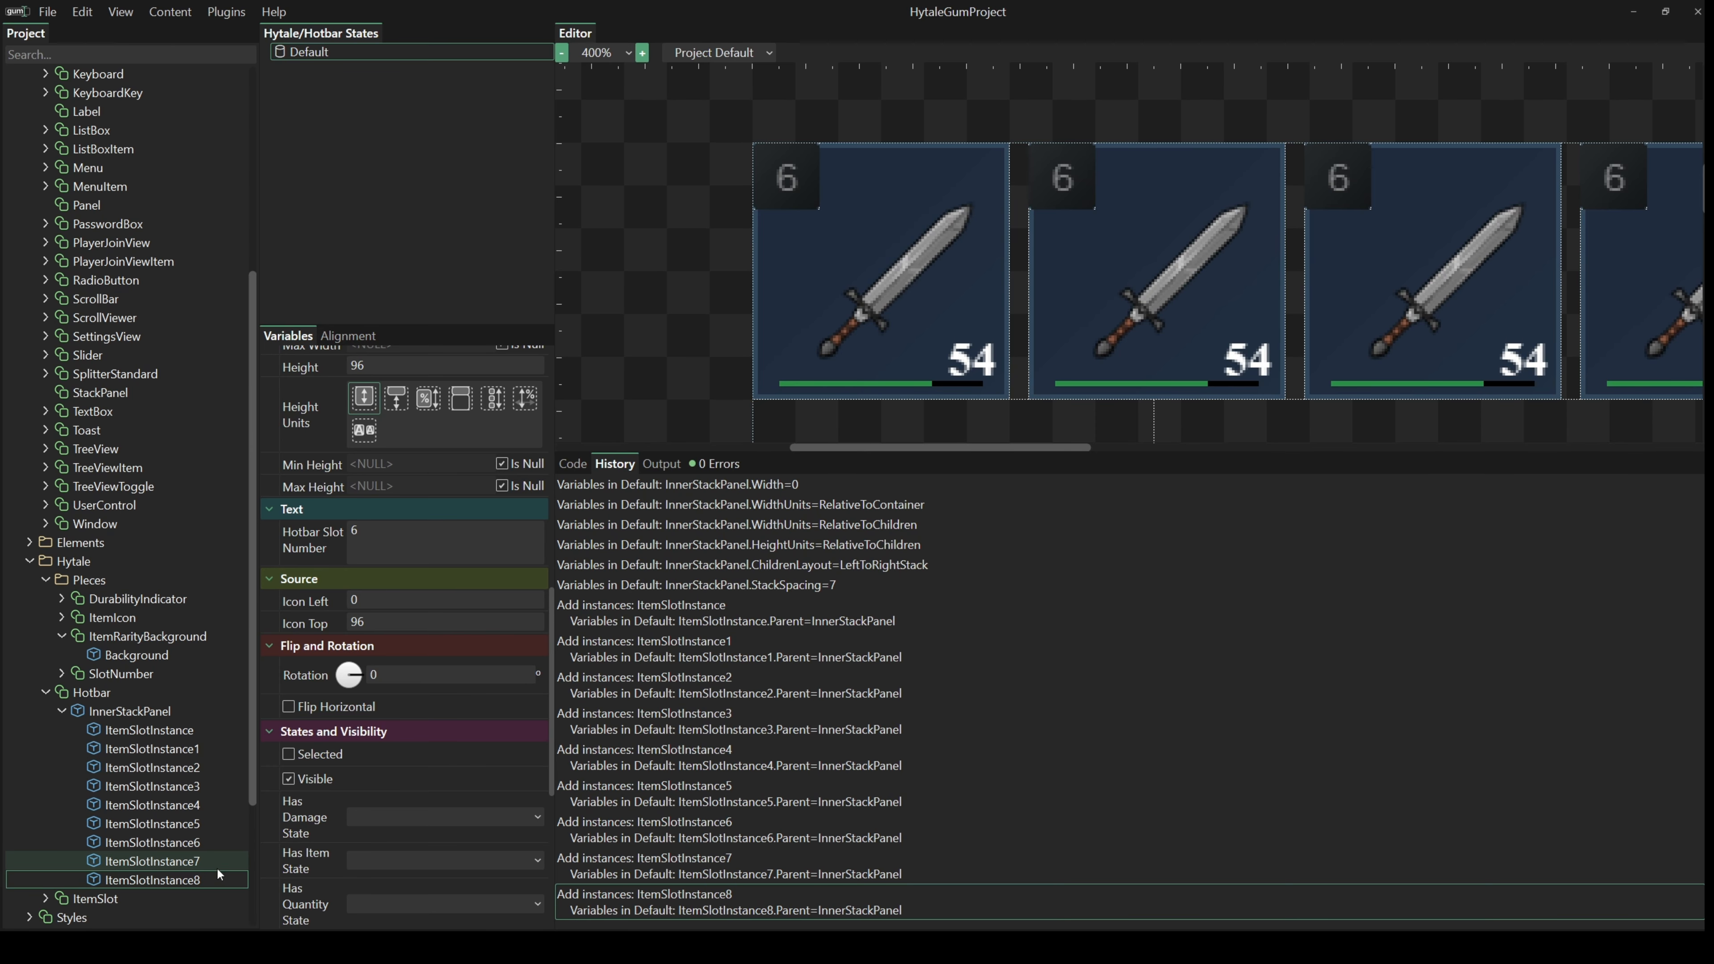
{"action": "scroll", "coordinate": [212, 854], "scroll_direction": "down", "scroll_amount": 2}
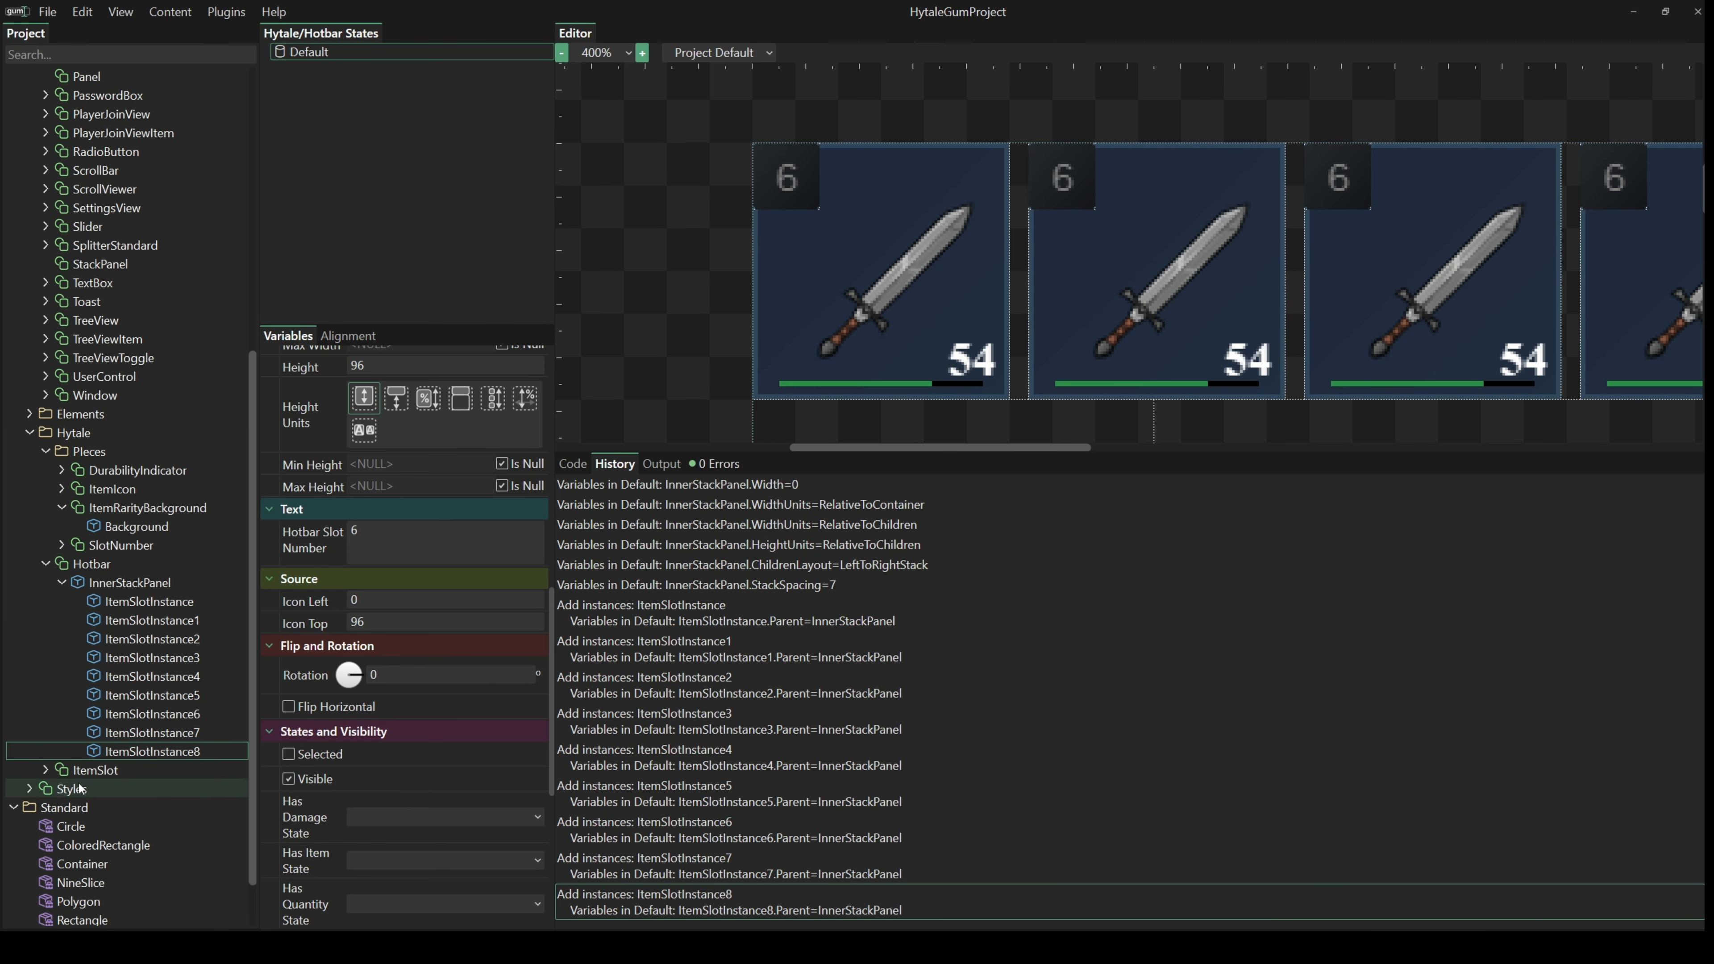
{"action": "left_click_drag", "start_coordinate": [99, 776], "coordinate": [131, 582]}
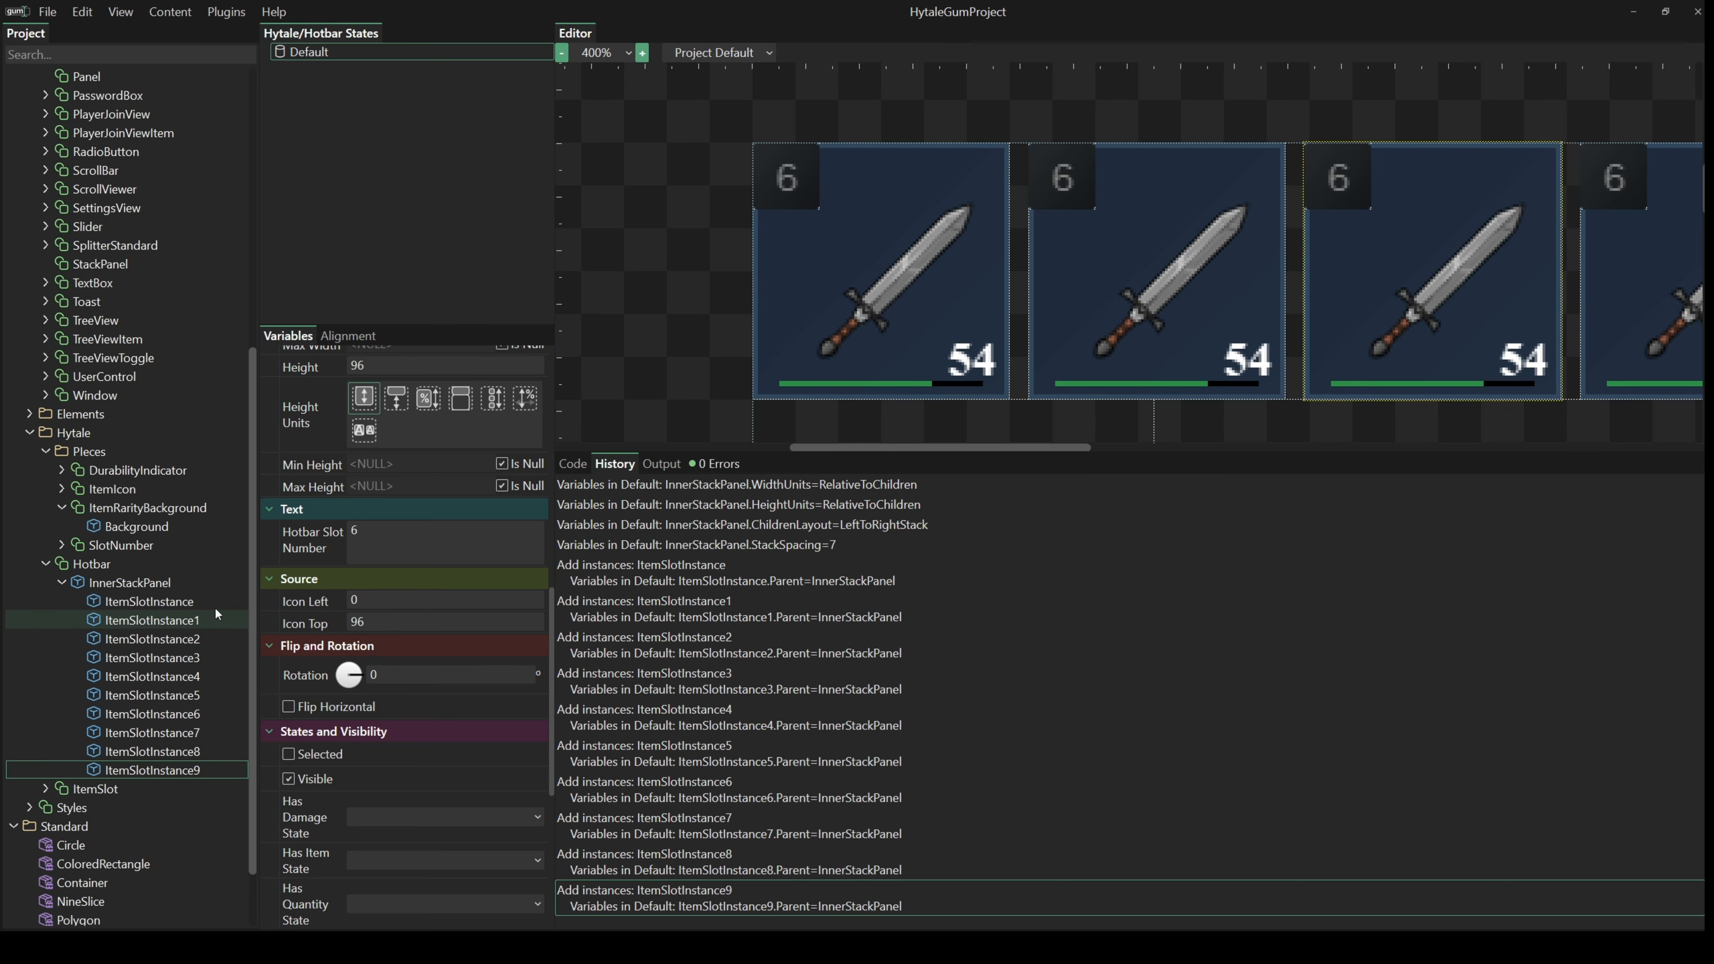
- Delete the first, unnumbered ItemSlotInstance from InnerStackPanel, keeping ItemSlotInstance1 through ItemSlotInstance9
{"action": "left_click", "coordinate": [140, 607]}
{"action": "key", "text": "Delete"}
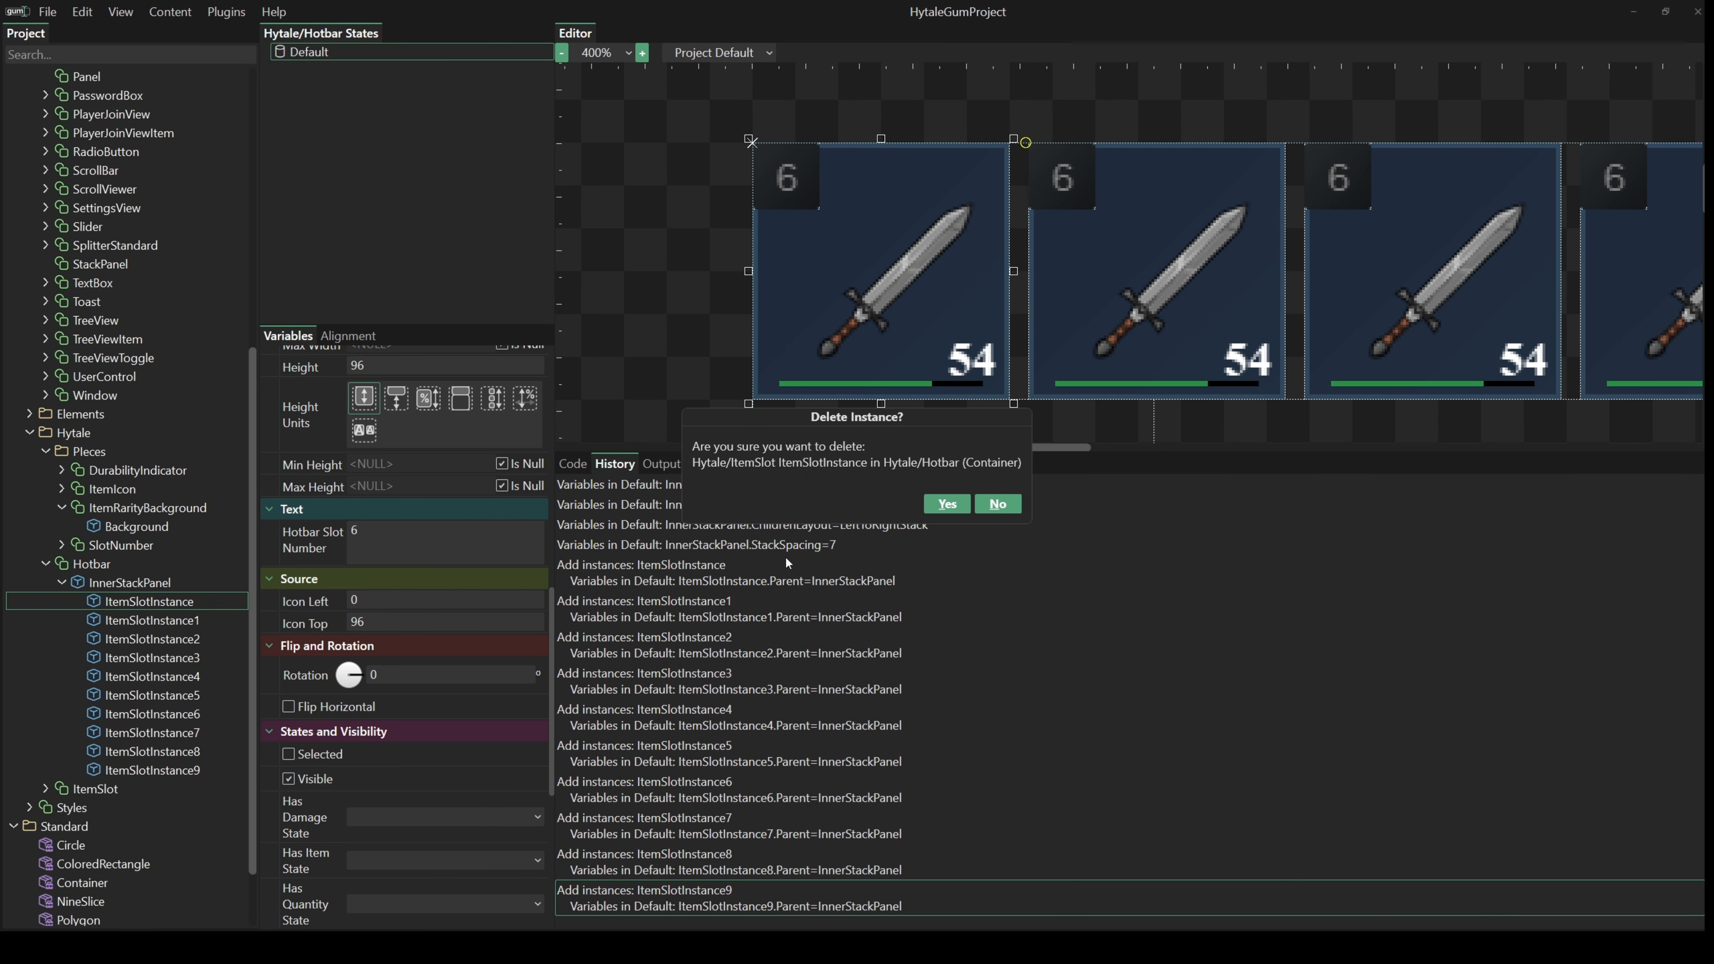
{"action": "left_click", "coordinate": [945, 504]}
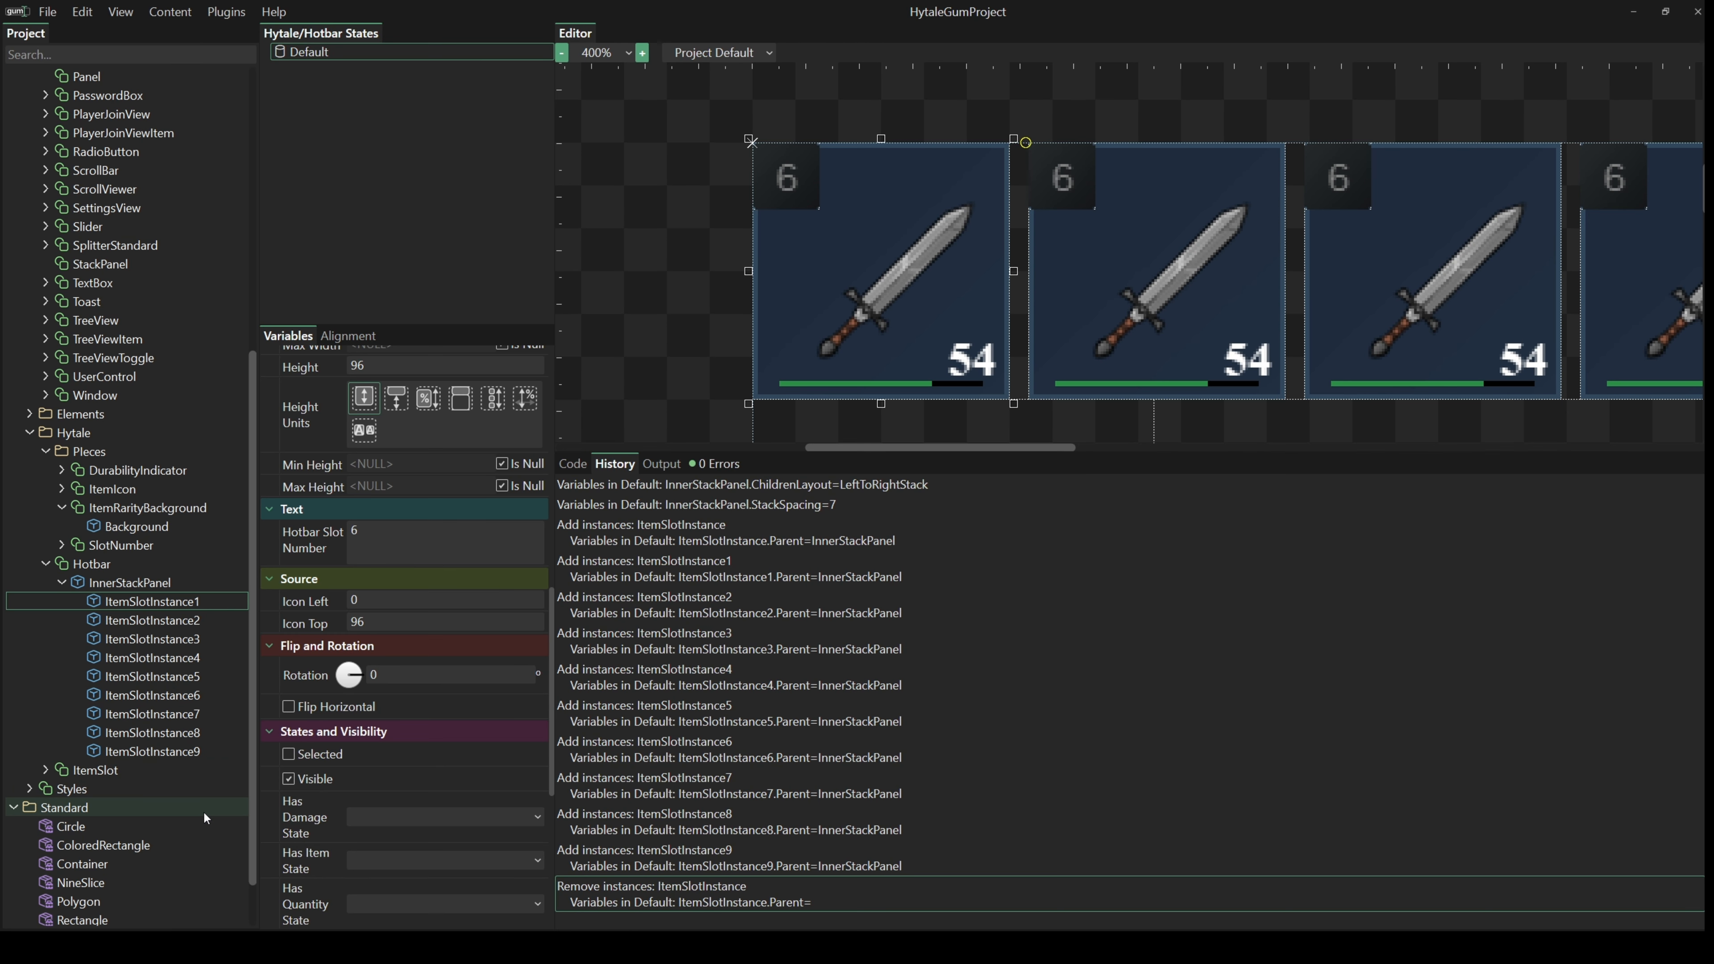
- Set the Hotbar component's width and height to 0, with both units relative to children
{"action": "left_click_drag", "start_coordinate": [944, 455], "coordinate": [945, 575]}
{"action": "scroll", "coordinate": [1174, 449], "scroll_direction": "down", "scroll_amount": 5}
{"action": "left_click_drag", "start_coordinate": [1609, 501], "coordinate": [1125, 444]}
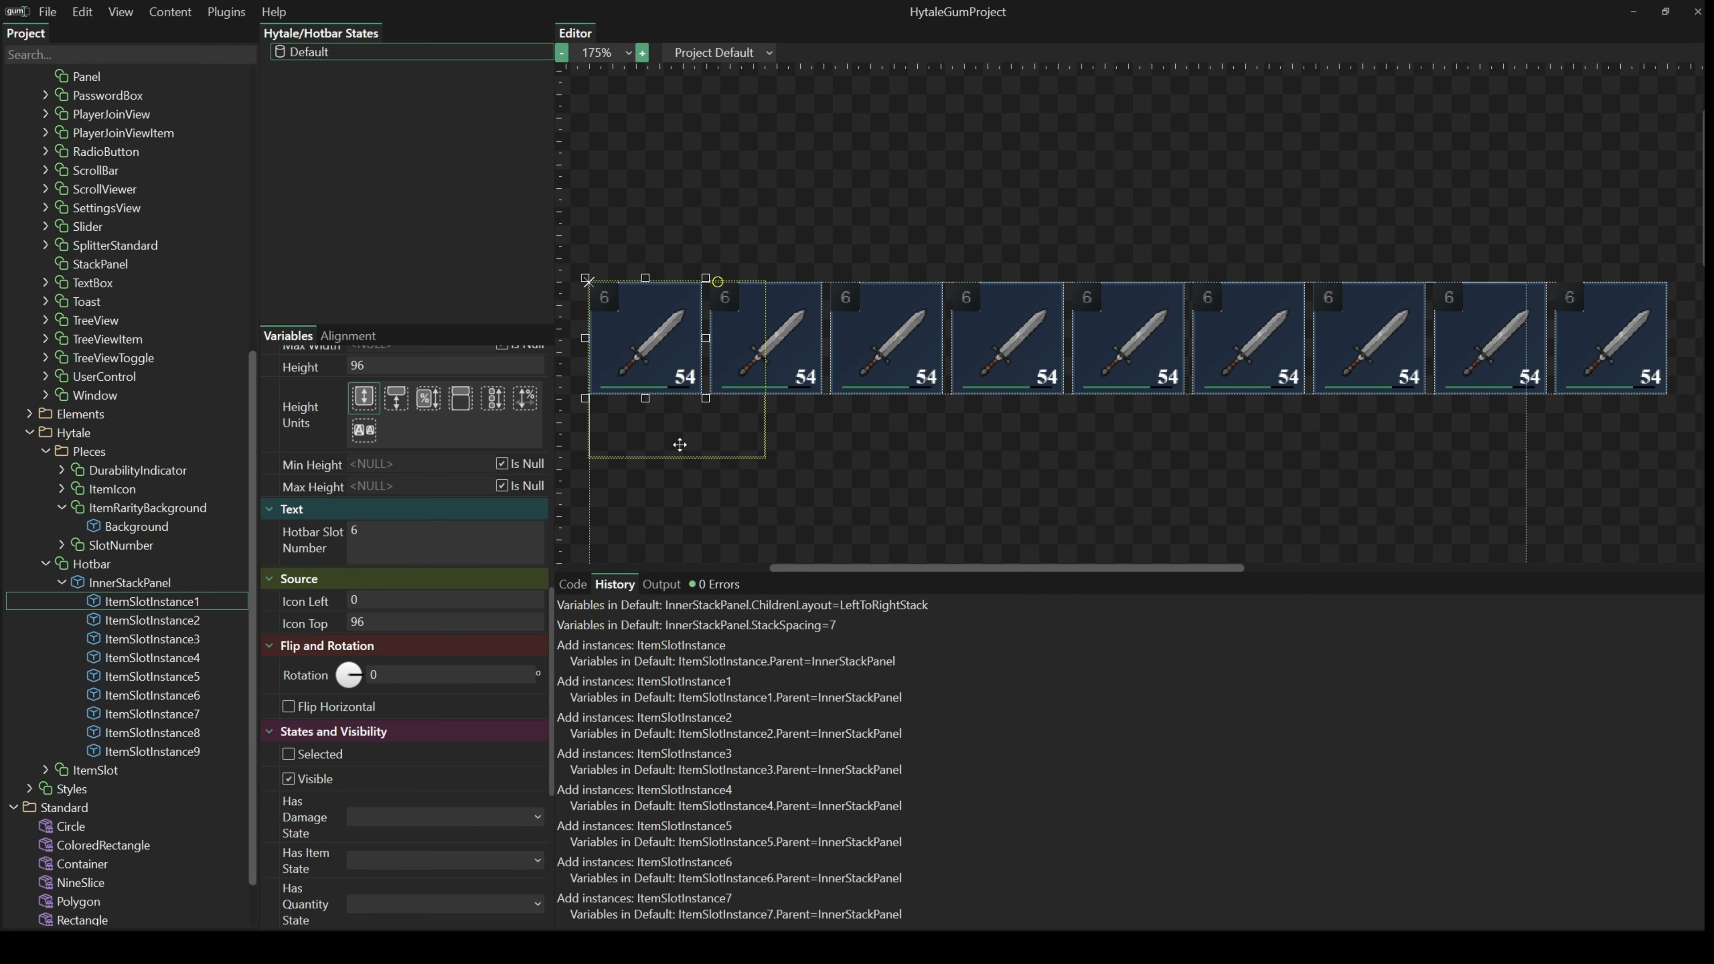
{"action": "left_click", "coordinate": [96, 565]}
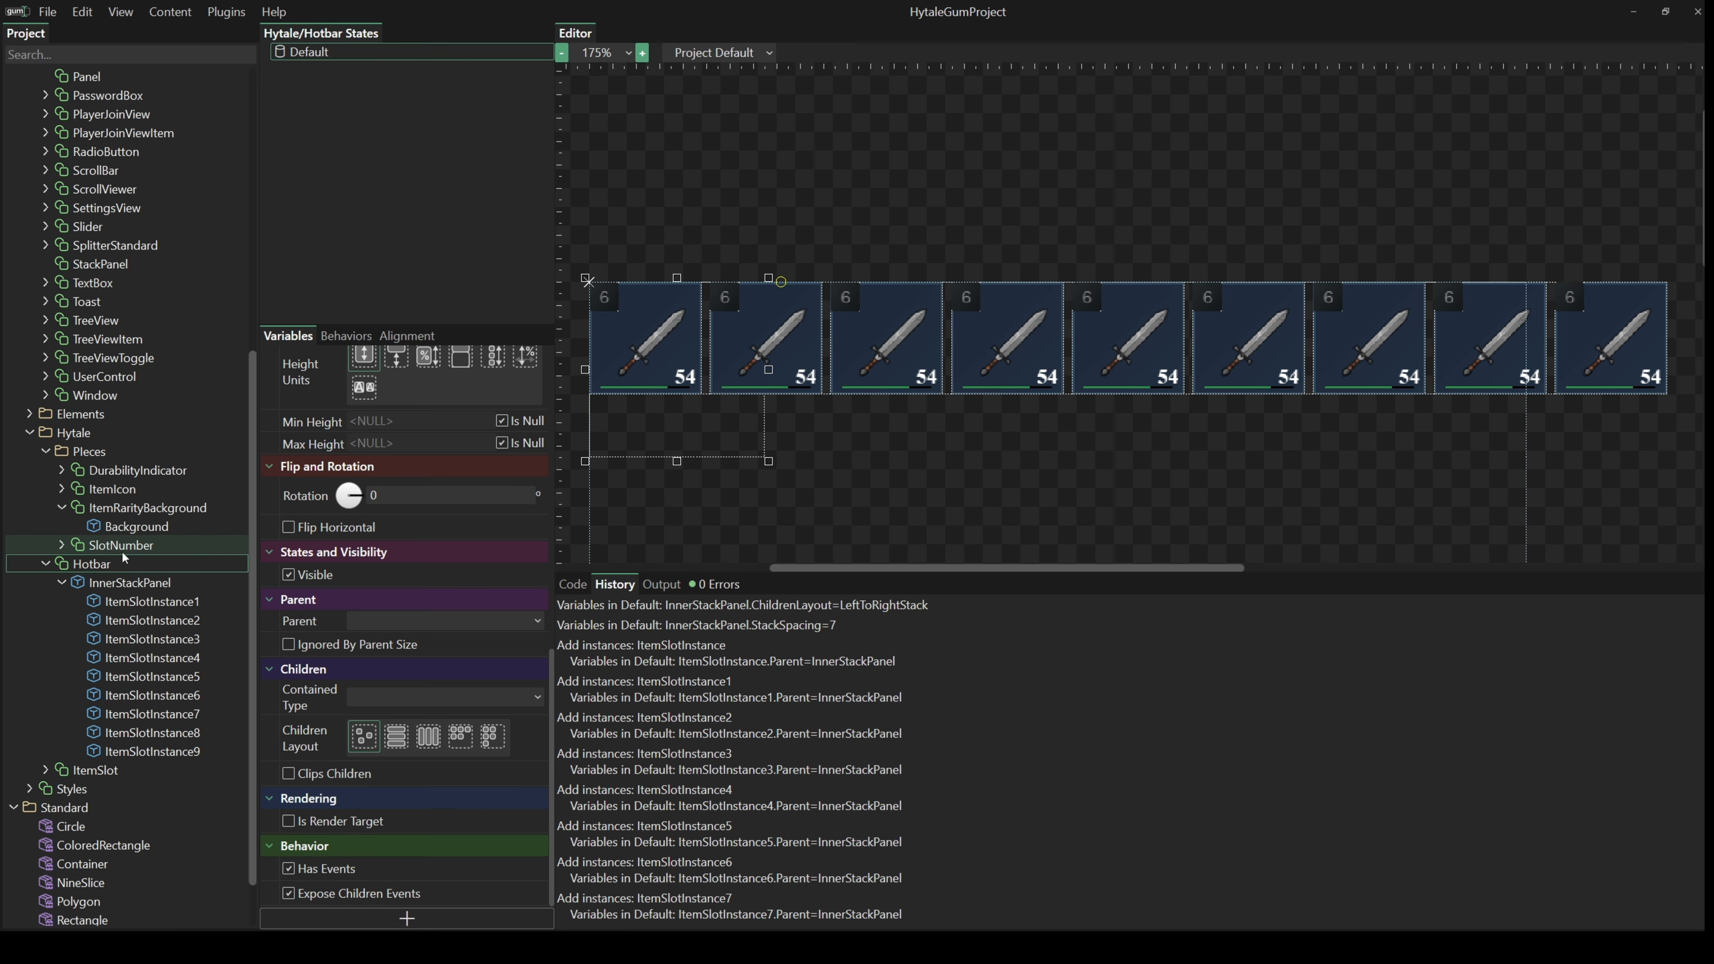
{"action": "scroll", "coordinate": [380, 680], "scroll_direction": "up", "scroll_amount": 10}
{"action": "left_click", "coordinate": [371, 600]}
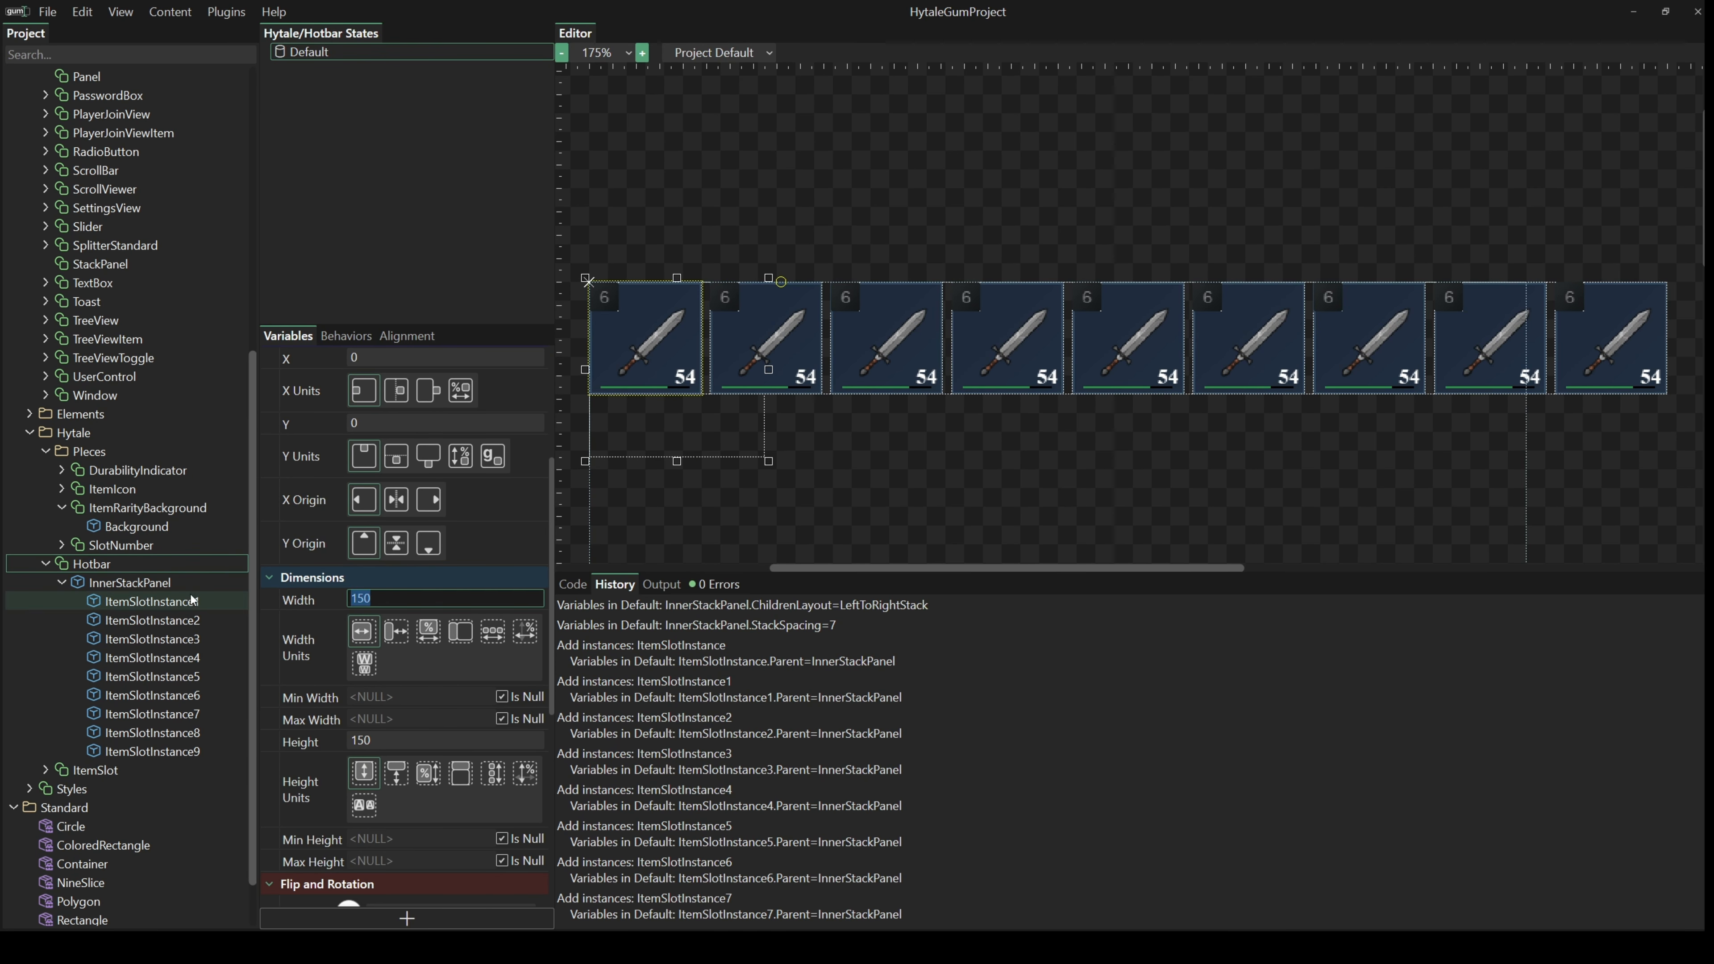
{"action": "type", "text": "0"}
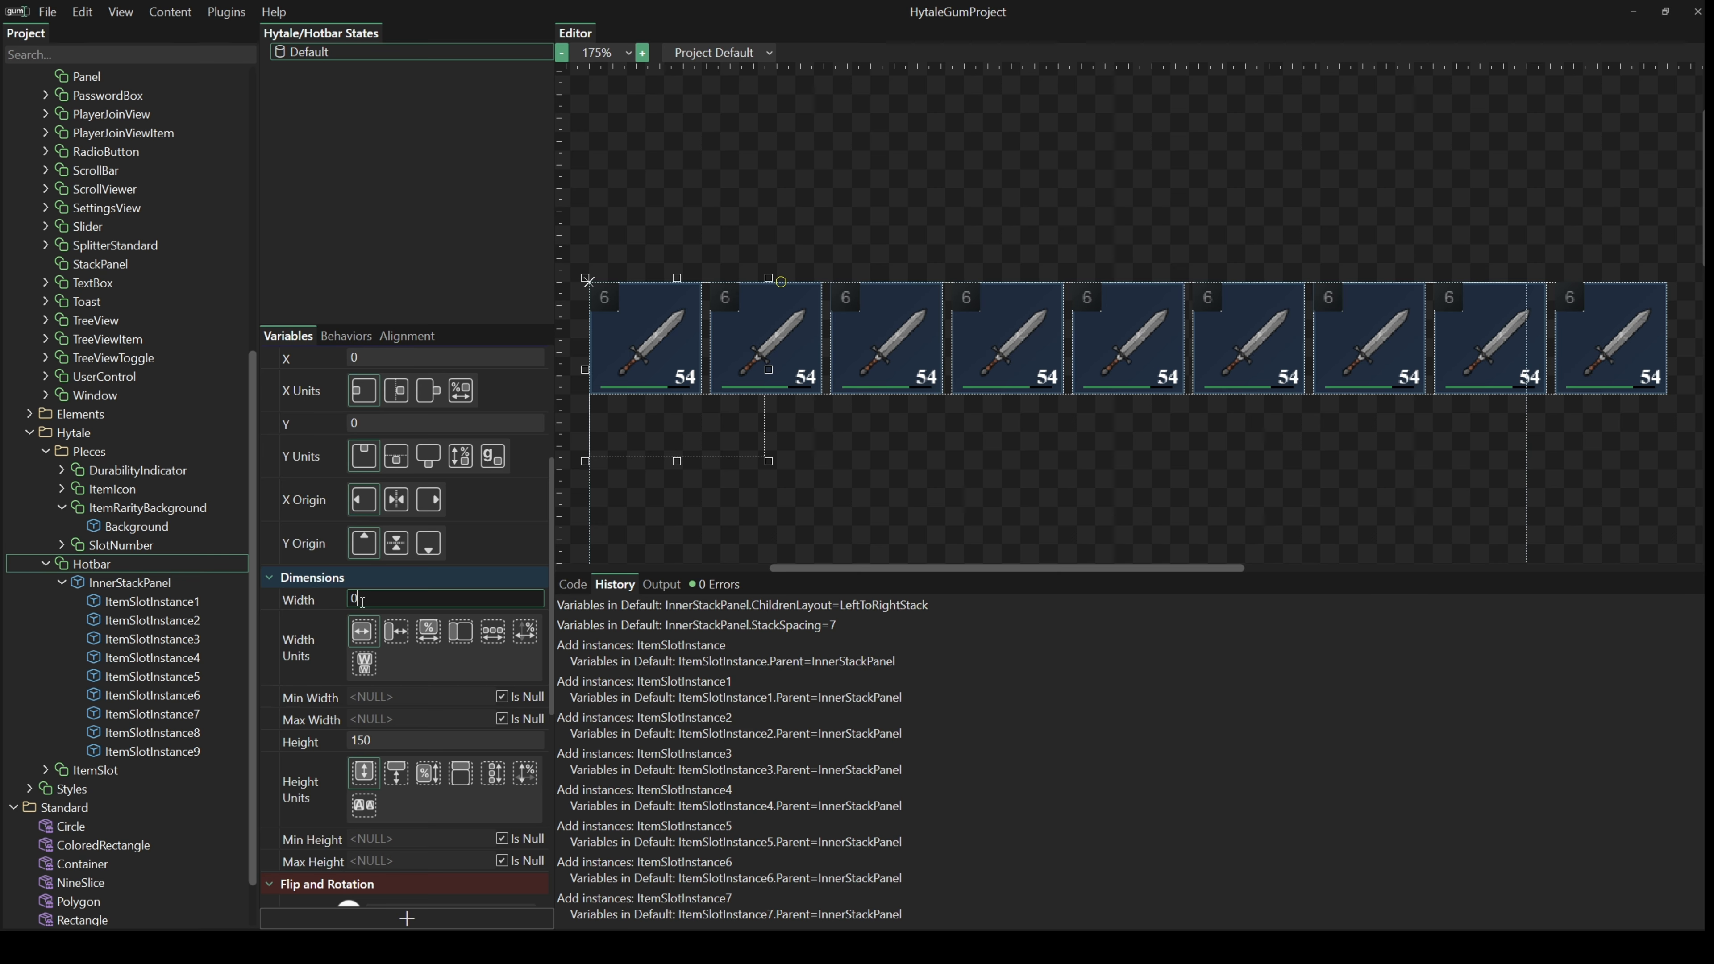
{"action": "left_click", "coordinate": [489, 640]}
{"action": "left_click", "coordinate": [383, 742]}
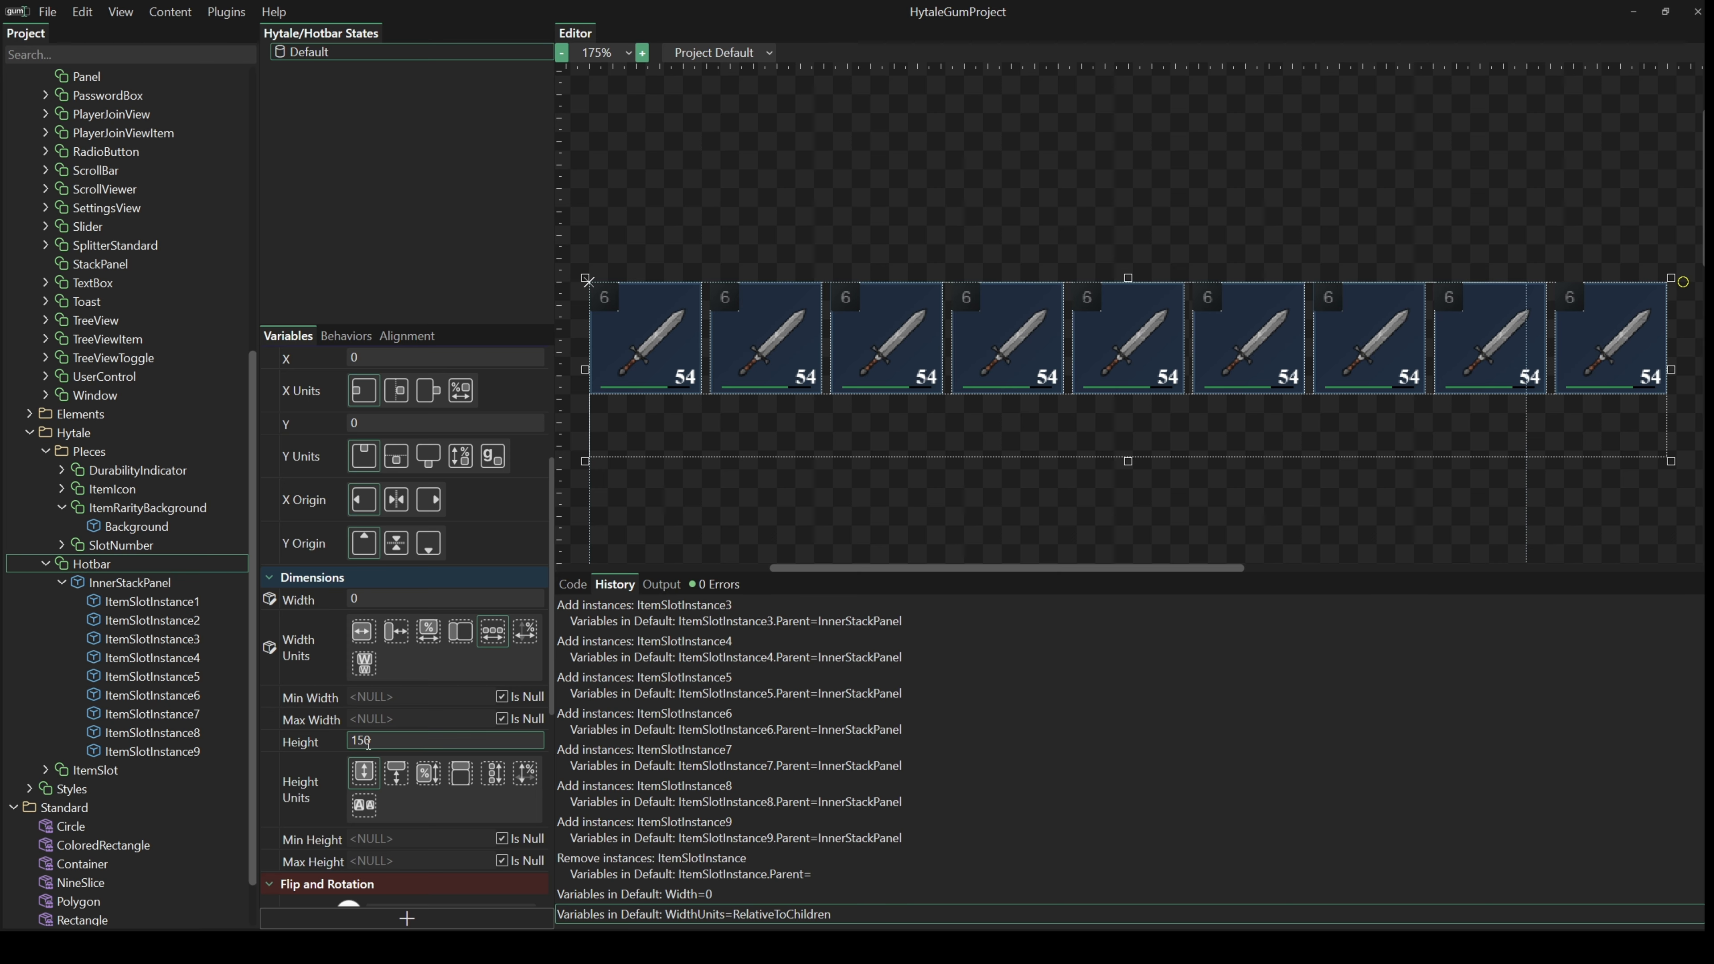
{"action": "type", "text": "0"}
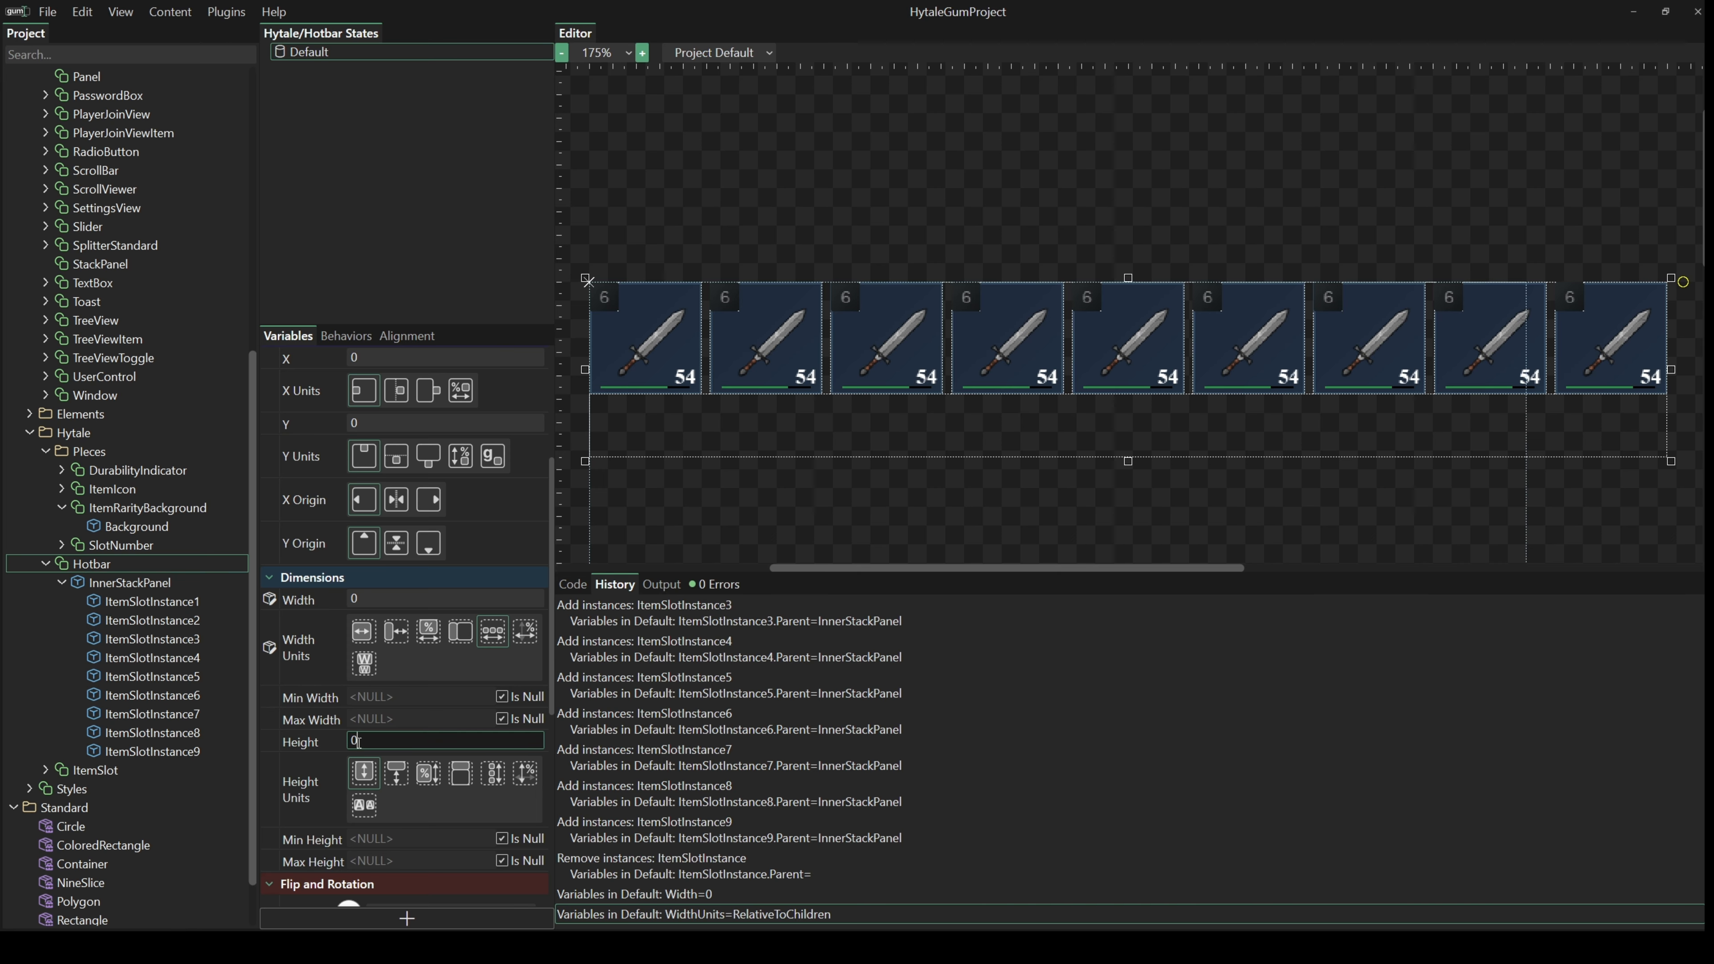
{"action": "left_click", "coordinate": [491, 778]}
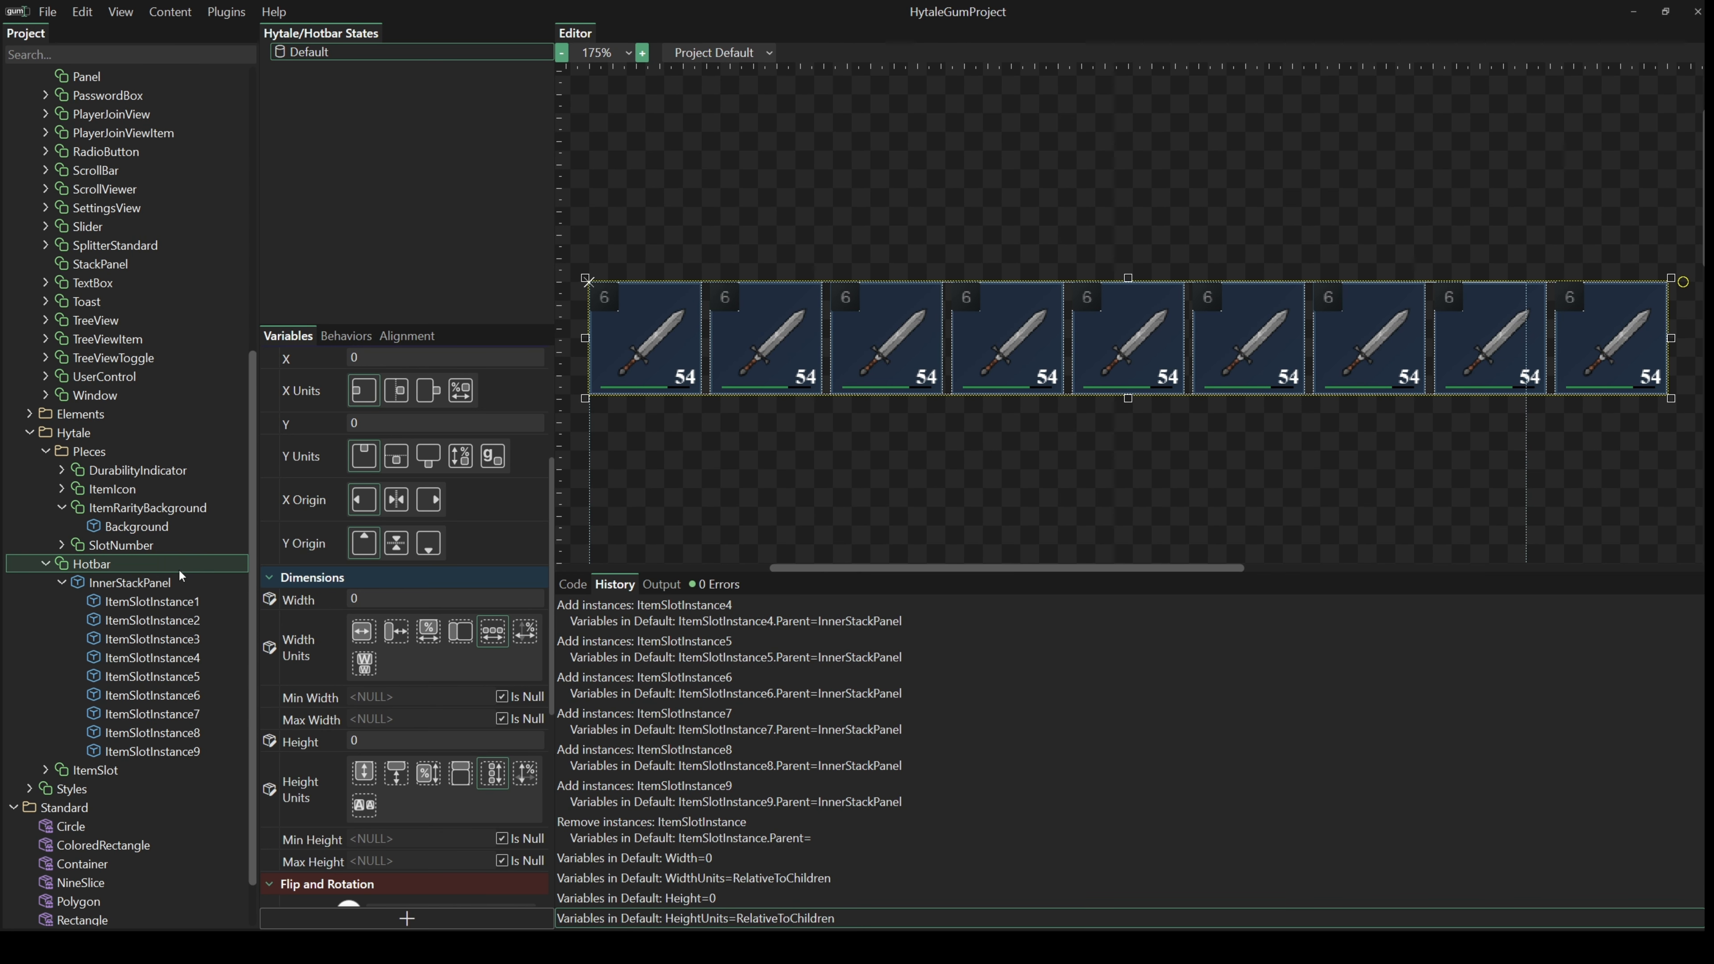
- Collapse the Controls, Pieces and Hotbar tree nodes and add a Hotbar instance to HotbarScreen
{"action": "left_click_drag", "start_coordinate": [748, 484], "coordinate": [958, 510]}
{"action": "scroll", "coordinate": [134, 378], "scroll_direction": "up", "scroll_amount": 8}
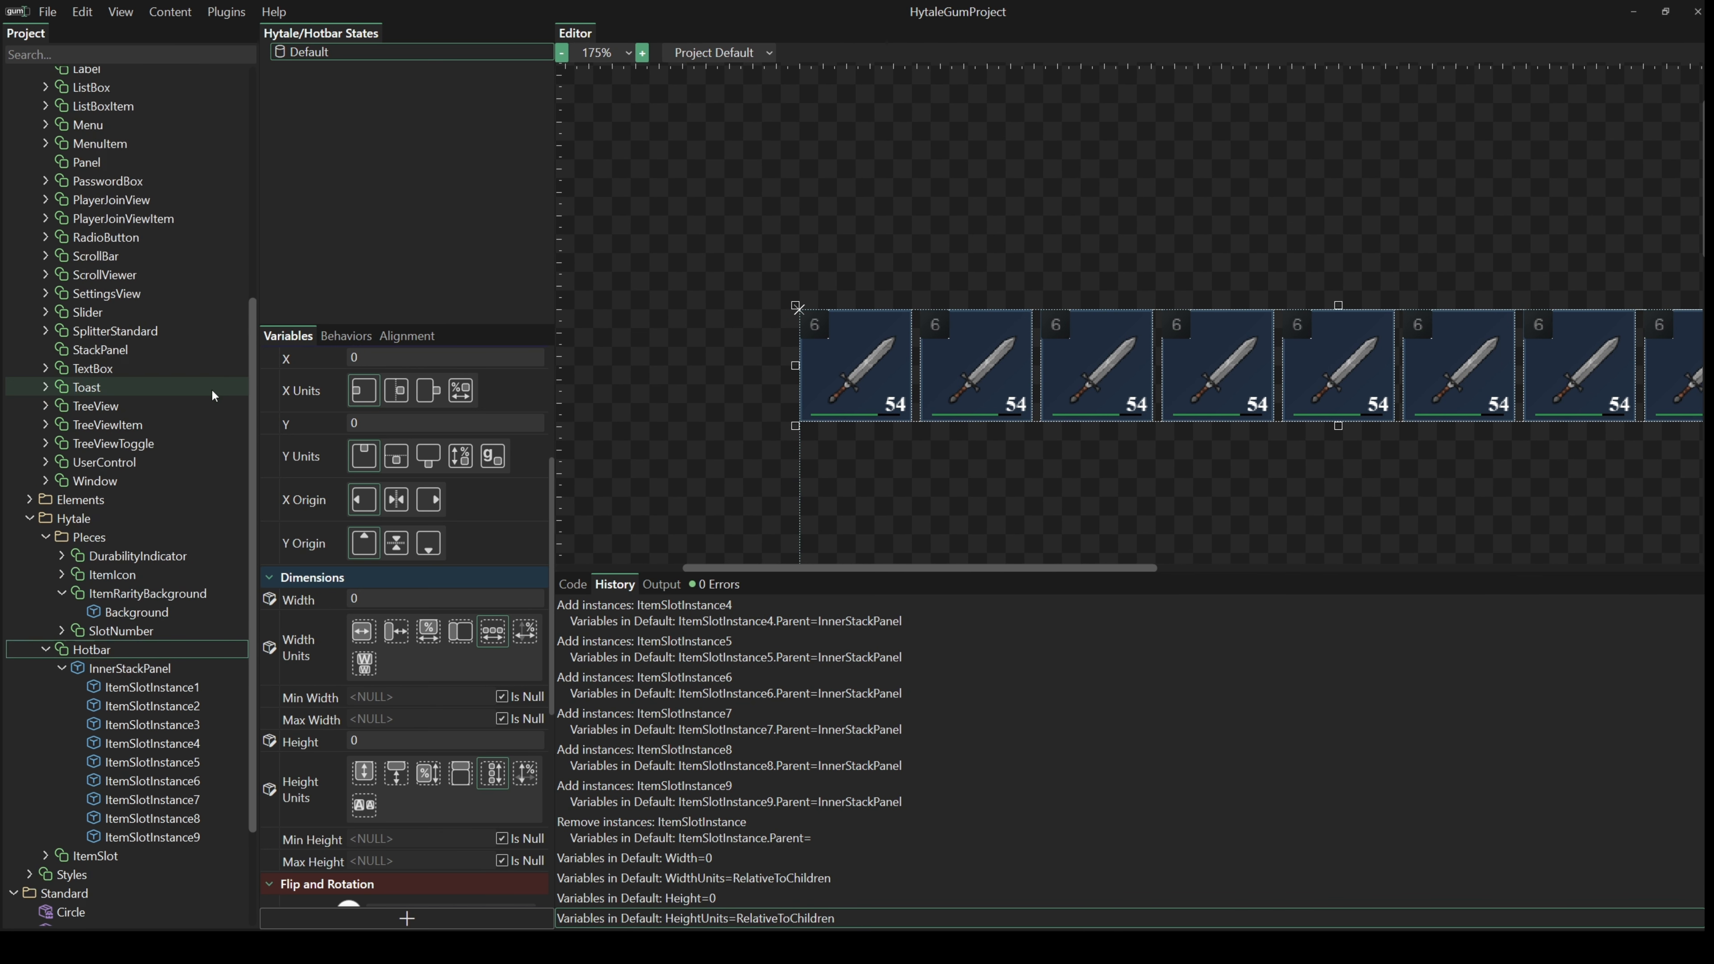
{"action": "left_click", "coordinate": [31, 133]}
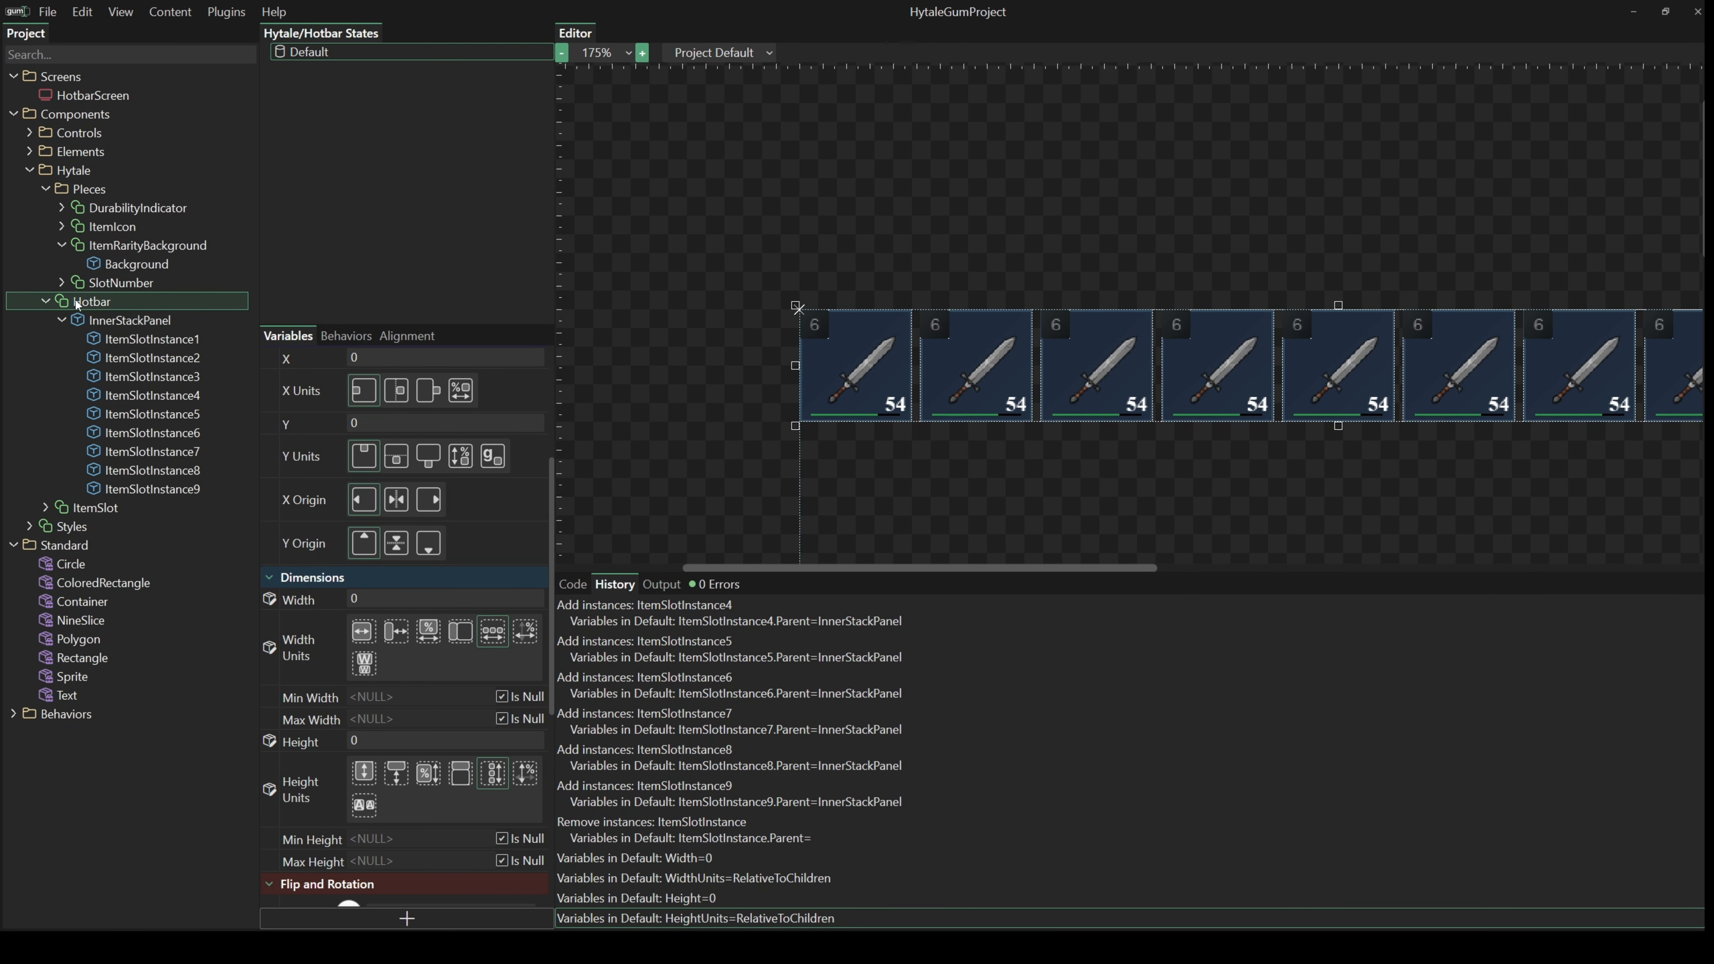
{"action": "left_click", "coordinate": [45, 189]}
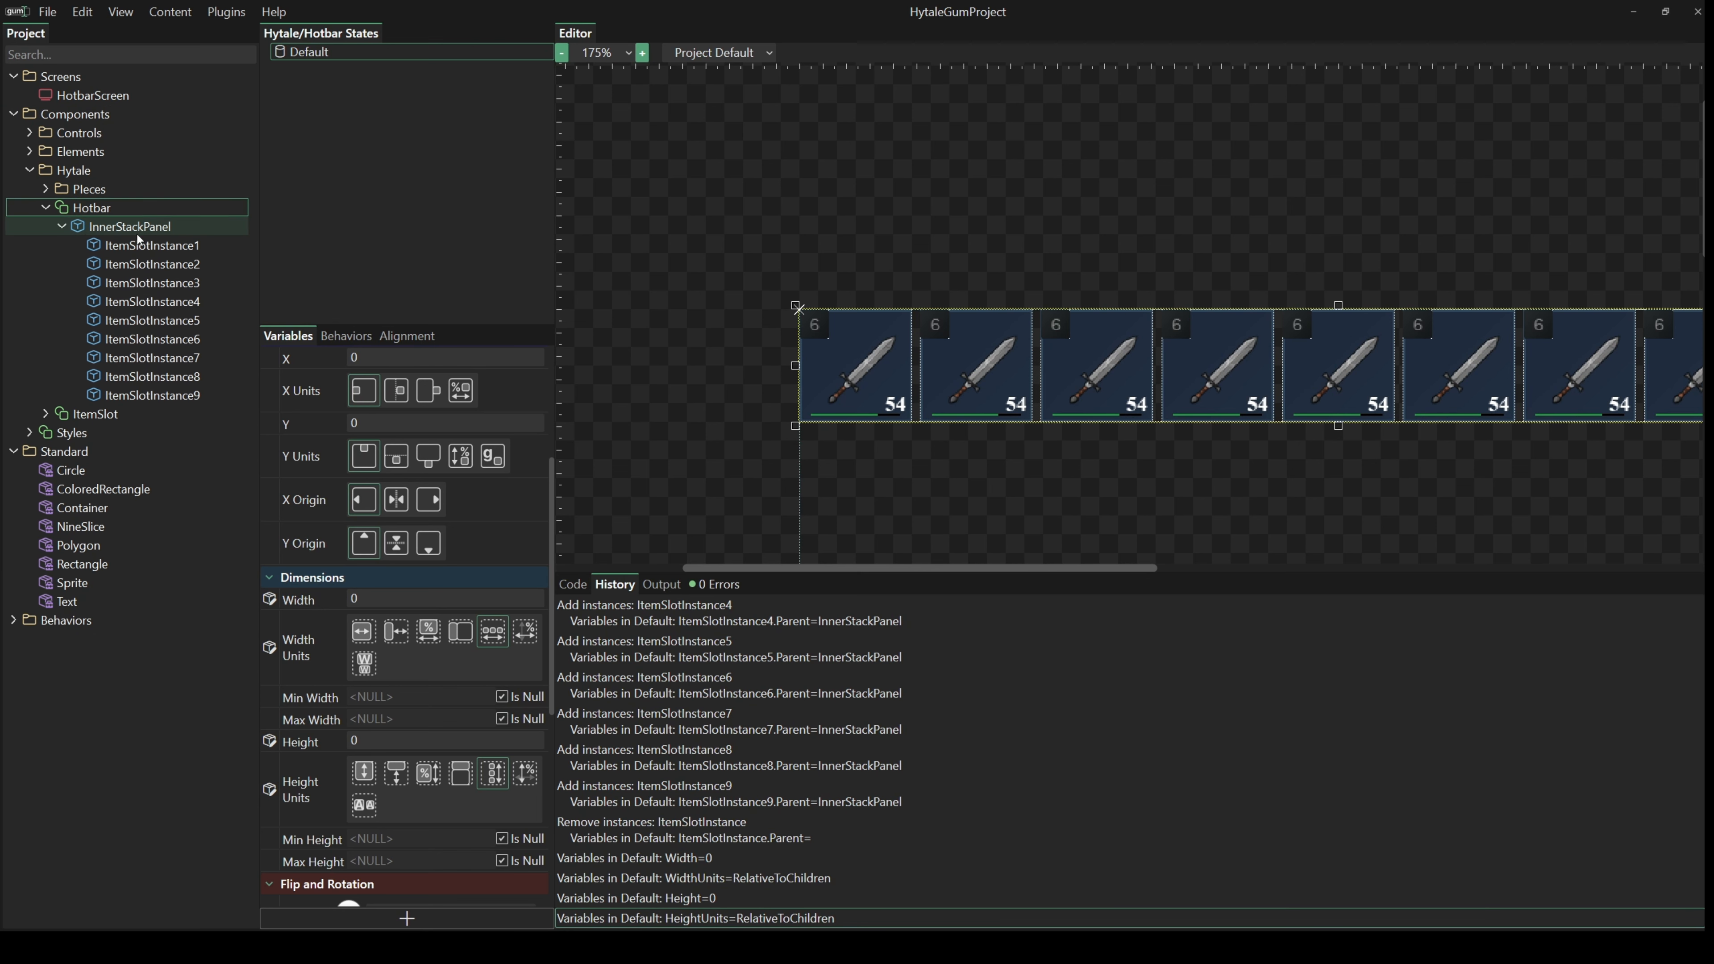
{"action": "left_click", "coordinate": [47, 209]}
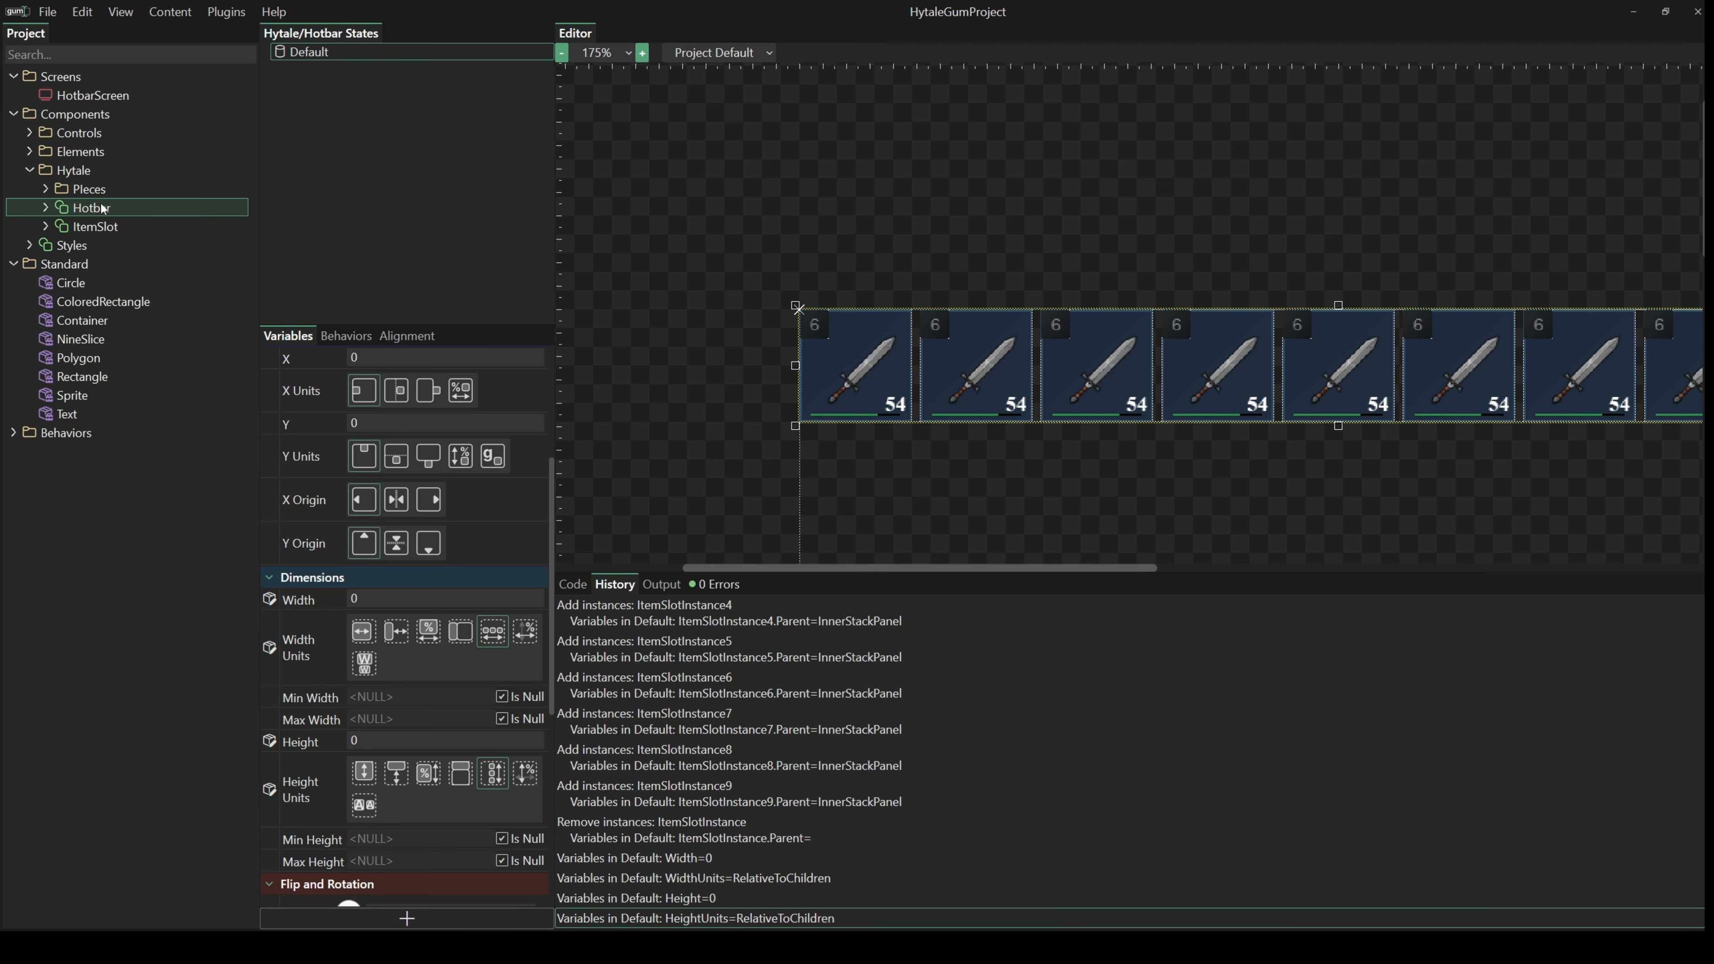
{"action": "left_click_drag", "start_coordinate": [97, 208], "coordinate": [108, 100]}
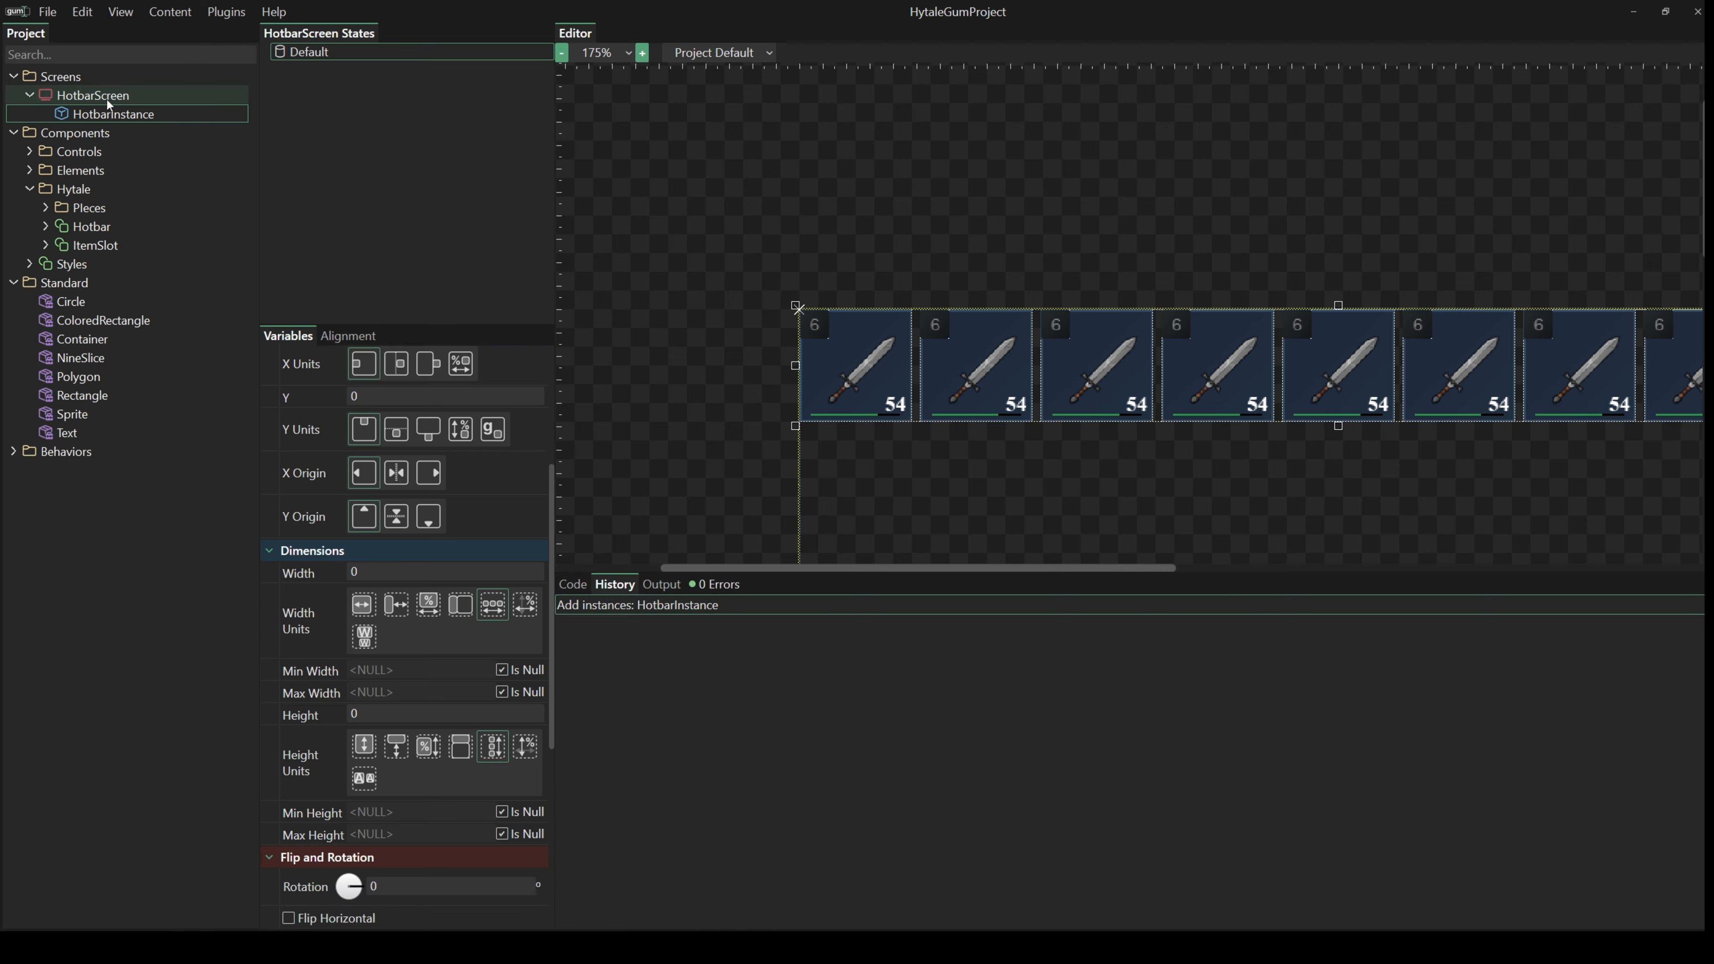
- Set the editor's preview resolution for HotbarScreen to 720p
{"action": "scroll", "coordinate": [1090, 429], "scroll_direction": "down", "scroll_amount": 3}
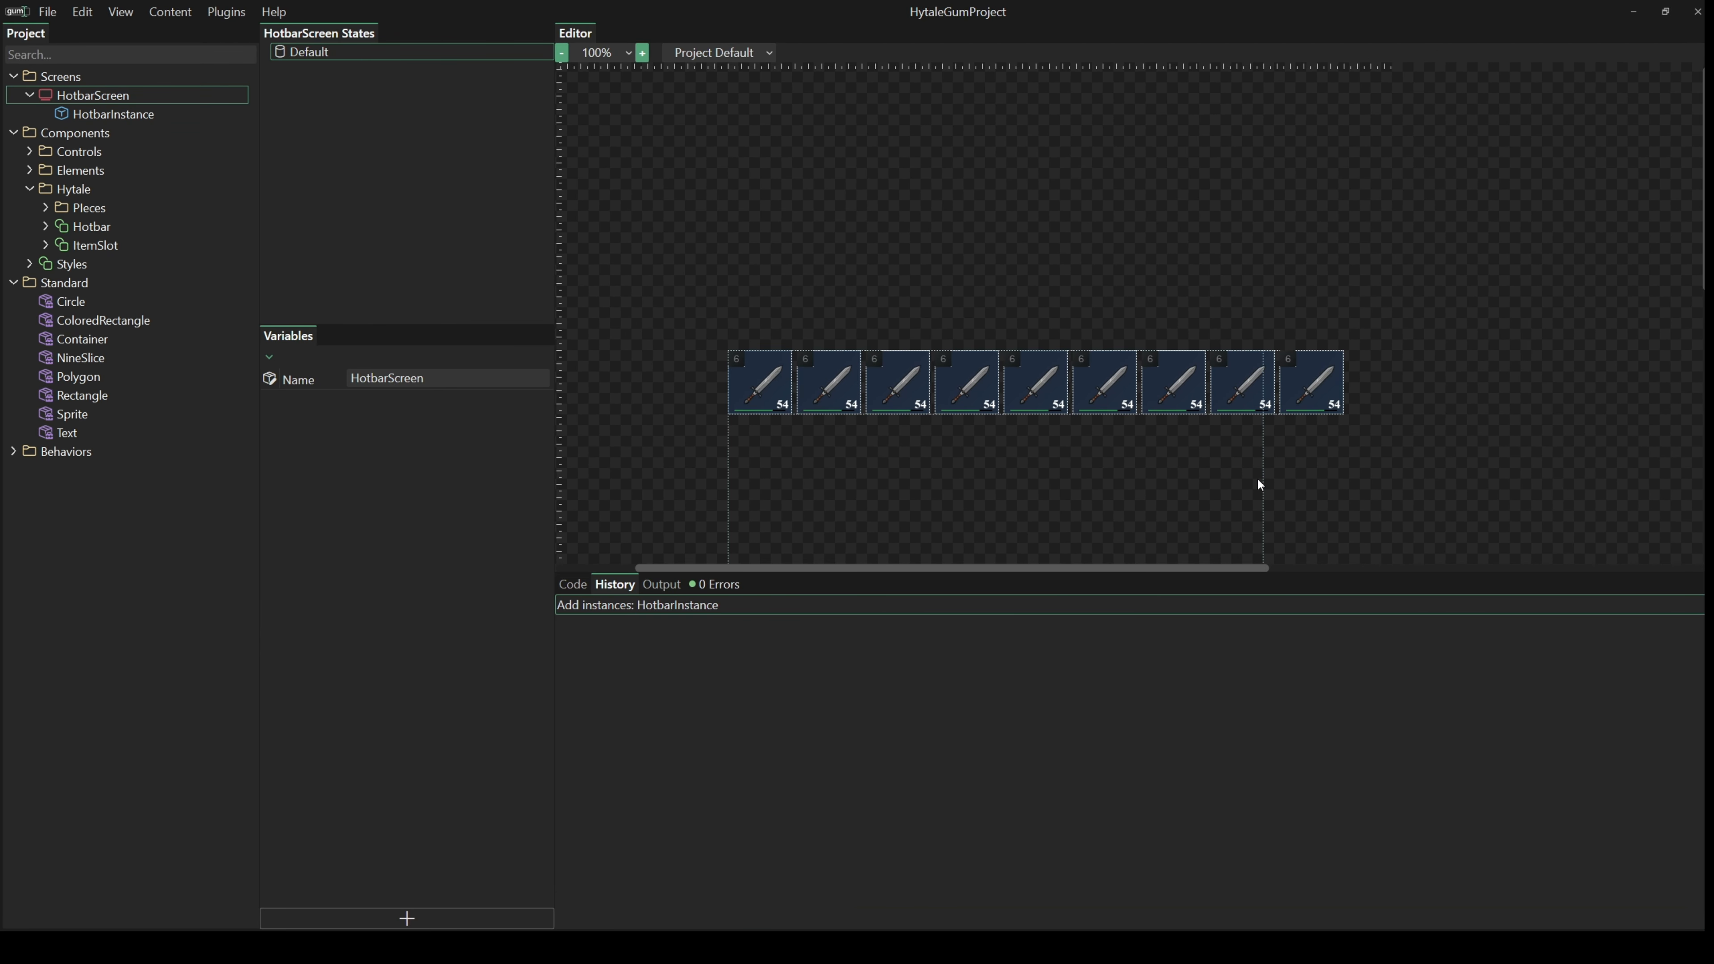
{"action": "left_click", "coordinate": [770, 52]}
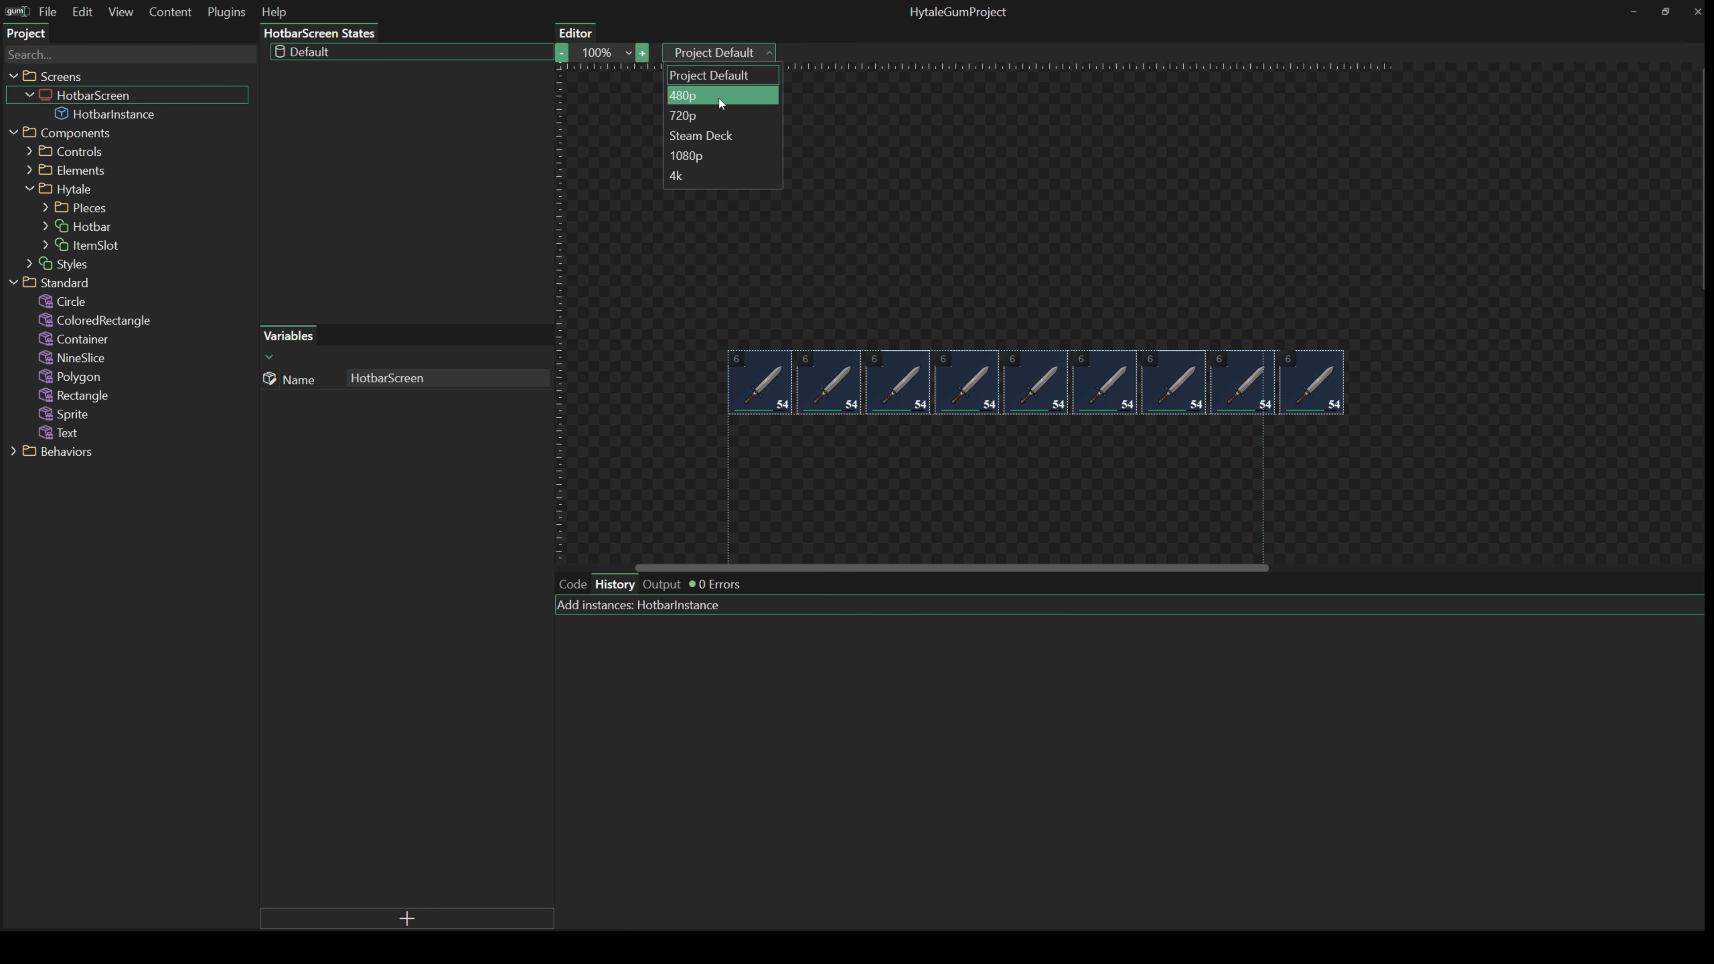
{"action": "left_click", "coordinate": [707, 114]}
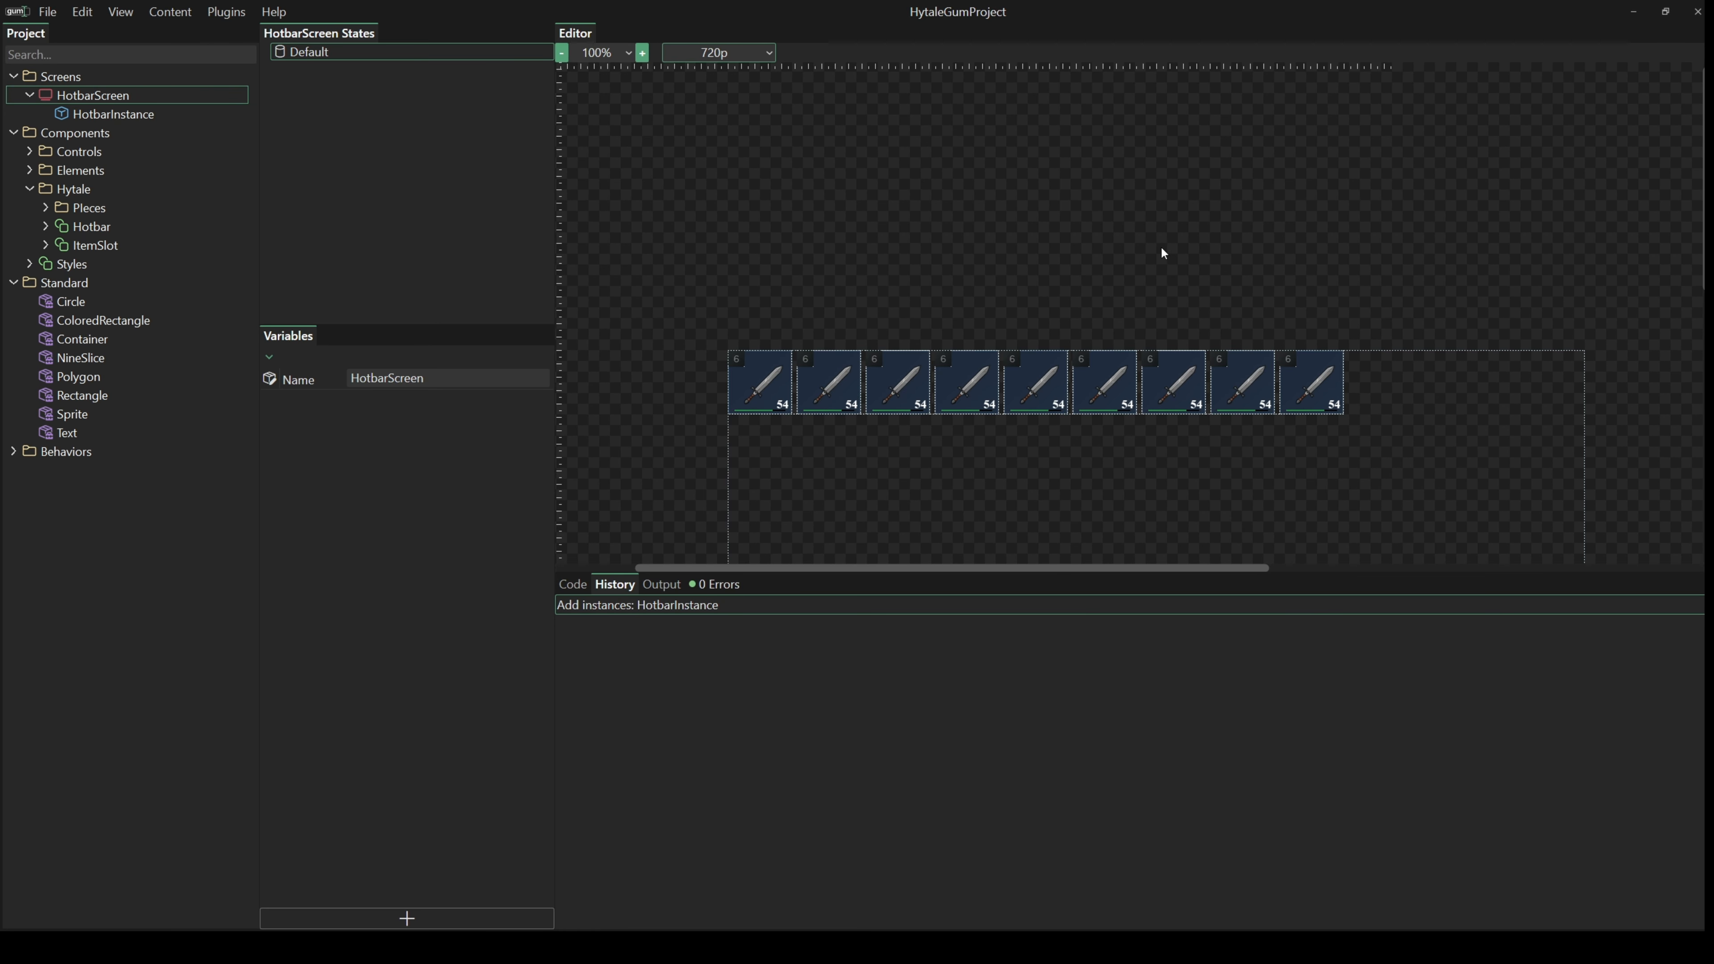
- Anchor HotbarInstance to the bottom center of HotbarScreen
{"action": "left_click_drag", "start_coordinate": [1092, 209], "coordinate": [1083, 118]}
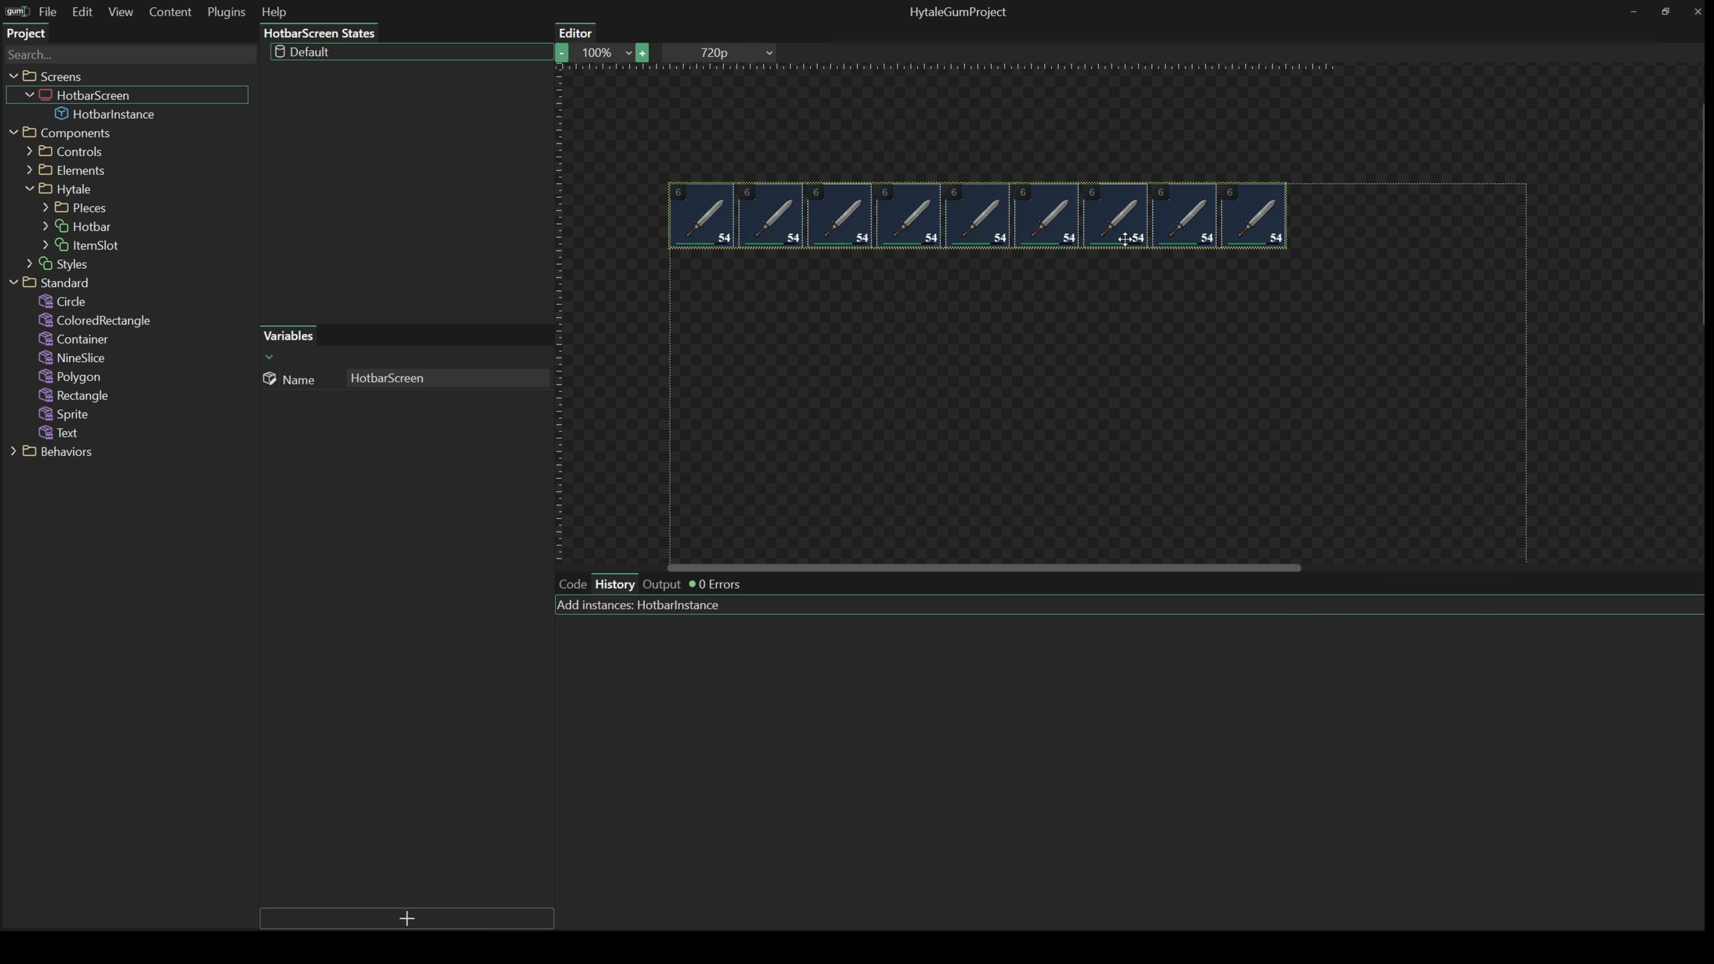
{"action": "left_click_drag", "start_coordinate": [1144, 575], "coordinate": [1144, 753]}
{"action": "left_click", "coordinate": [110, 113]}
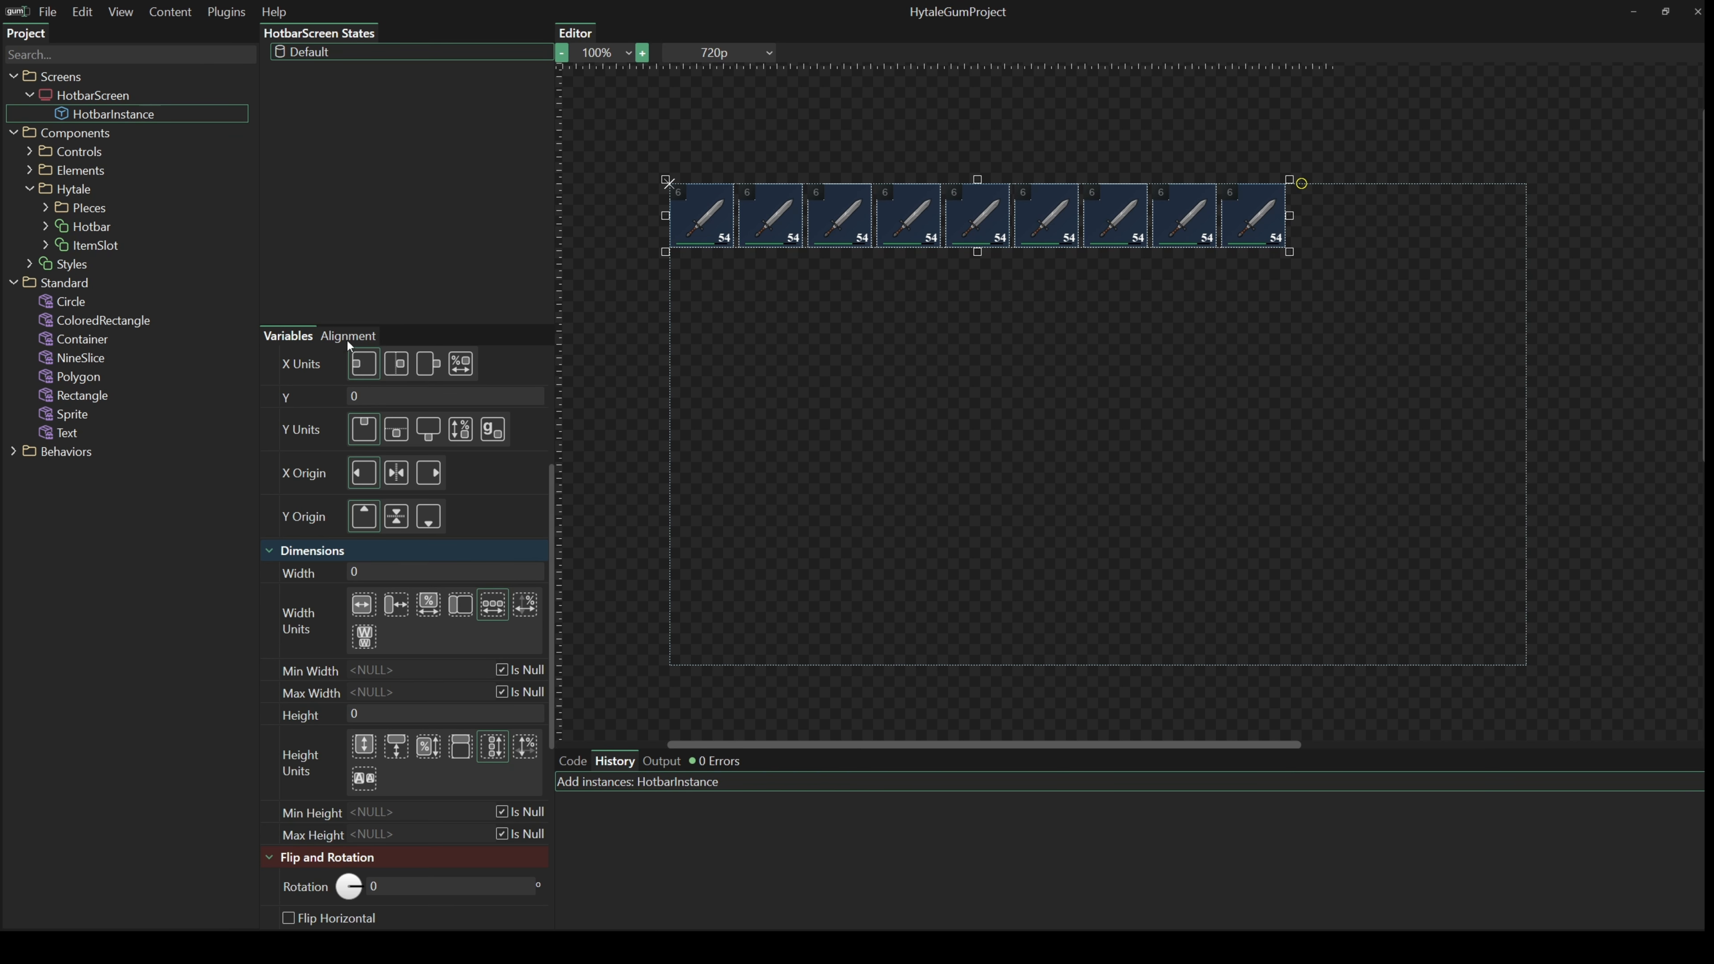
{"action": "left_click", "coordinate": [348, 338]}
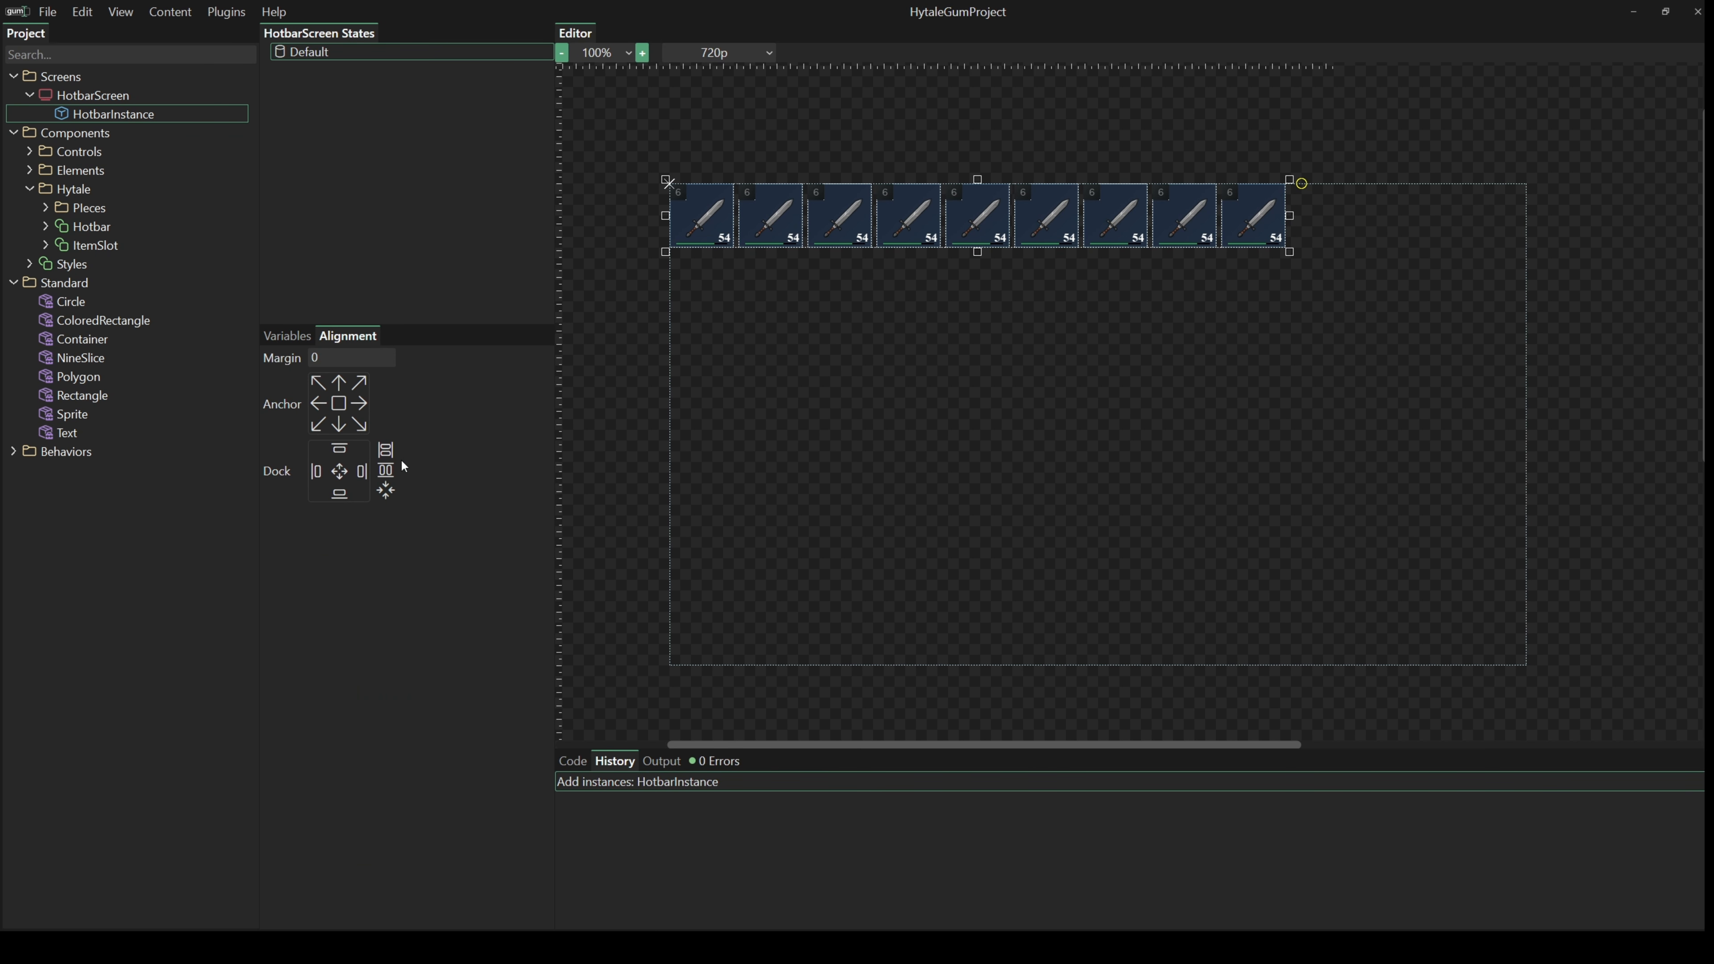
{"action": "left_click", "coordinate": [339, 426]}
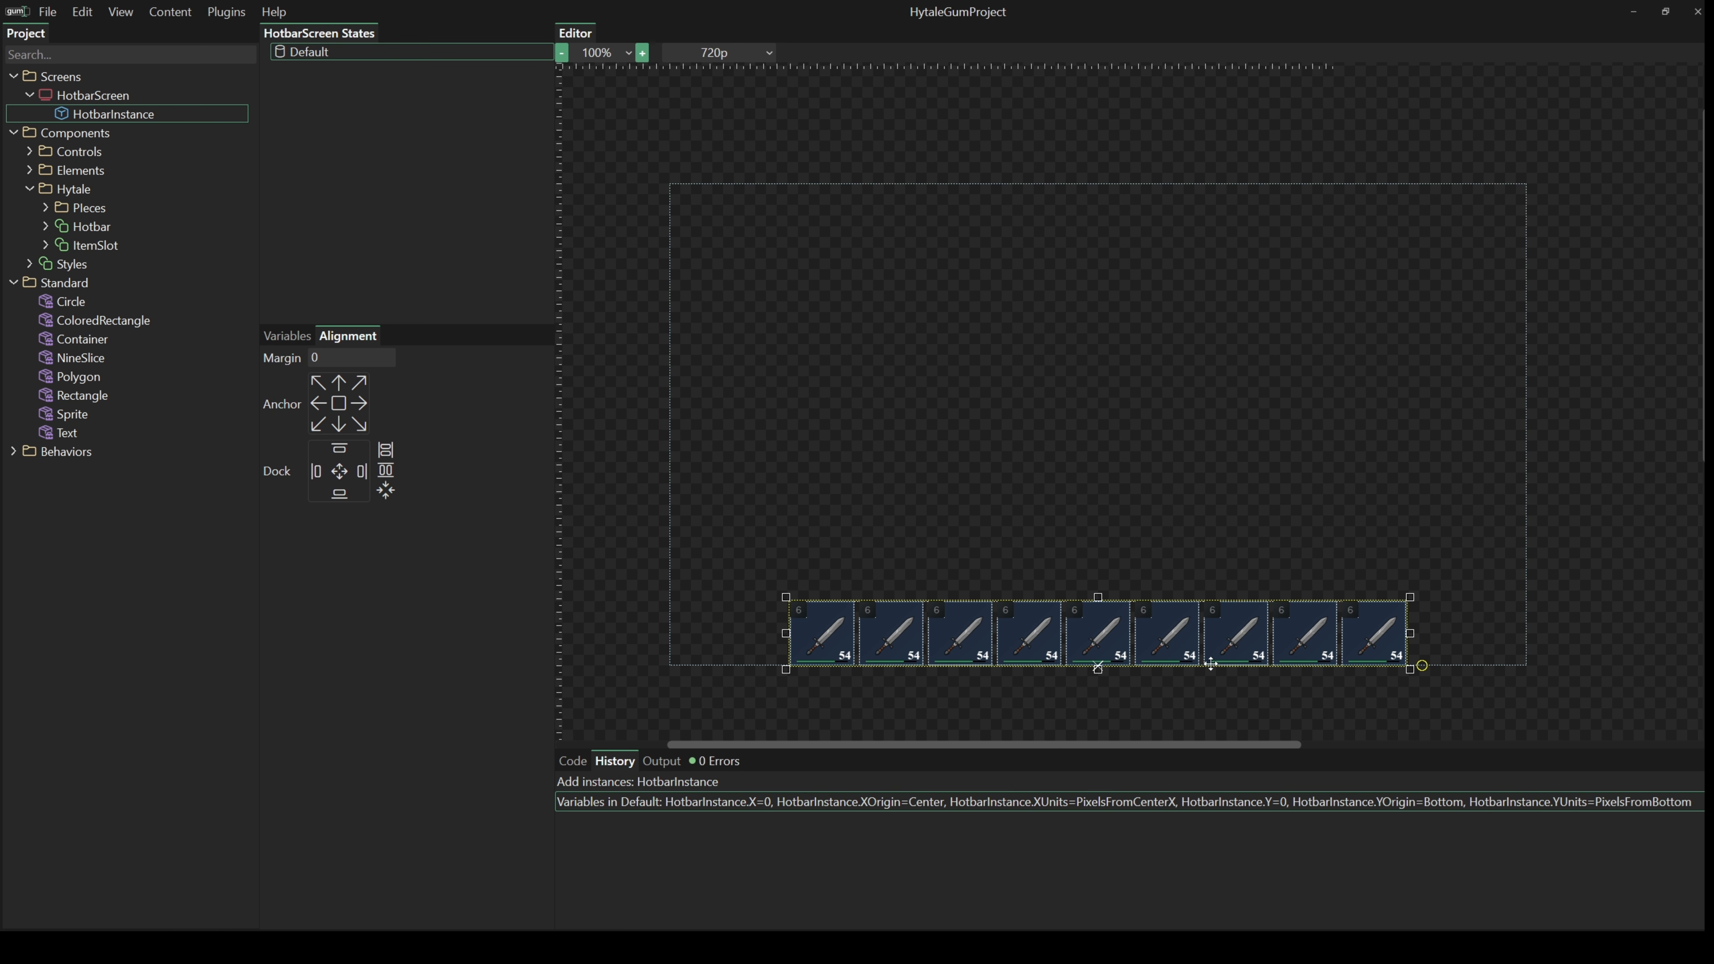
- Set HotbarInstance's Y position to -20 to lift it off the screen's bottom edge
{"action": "left_click", "coordinate": [288, 336]}
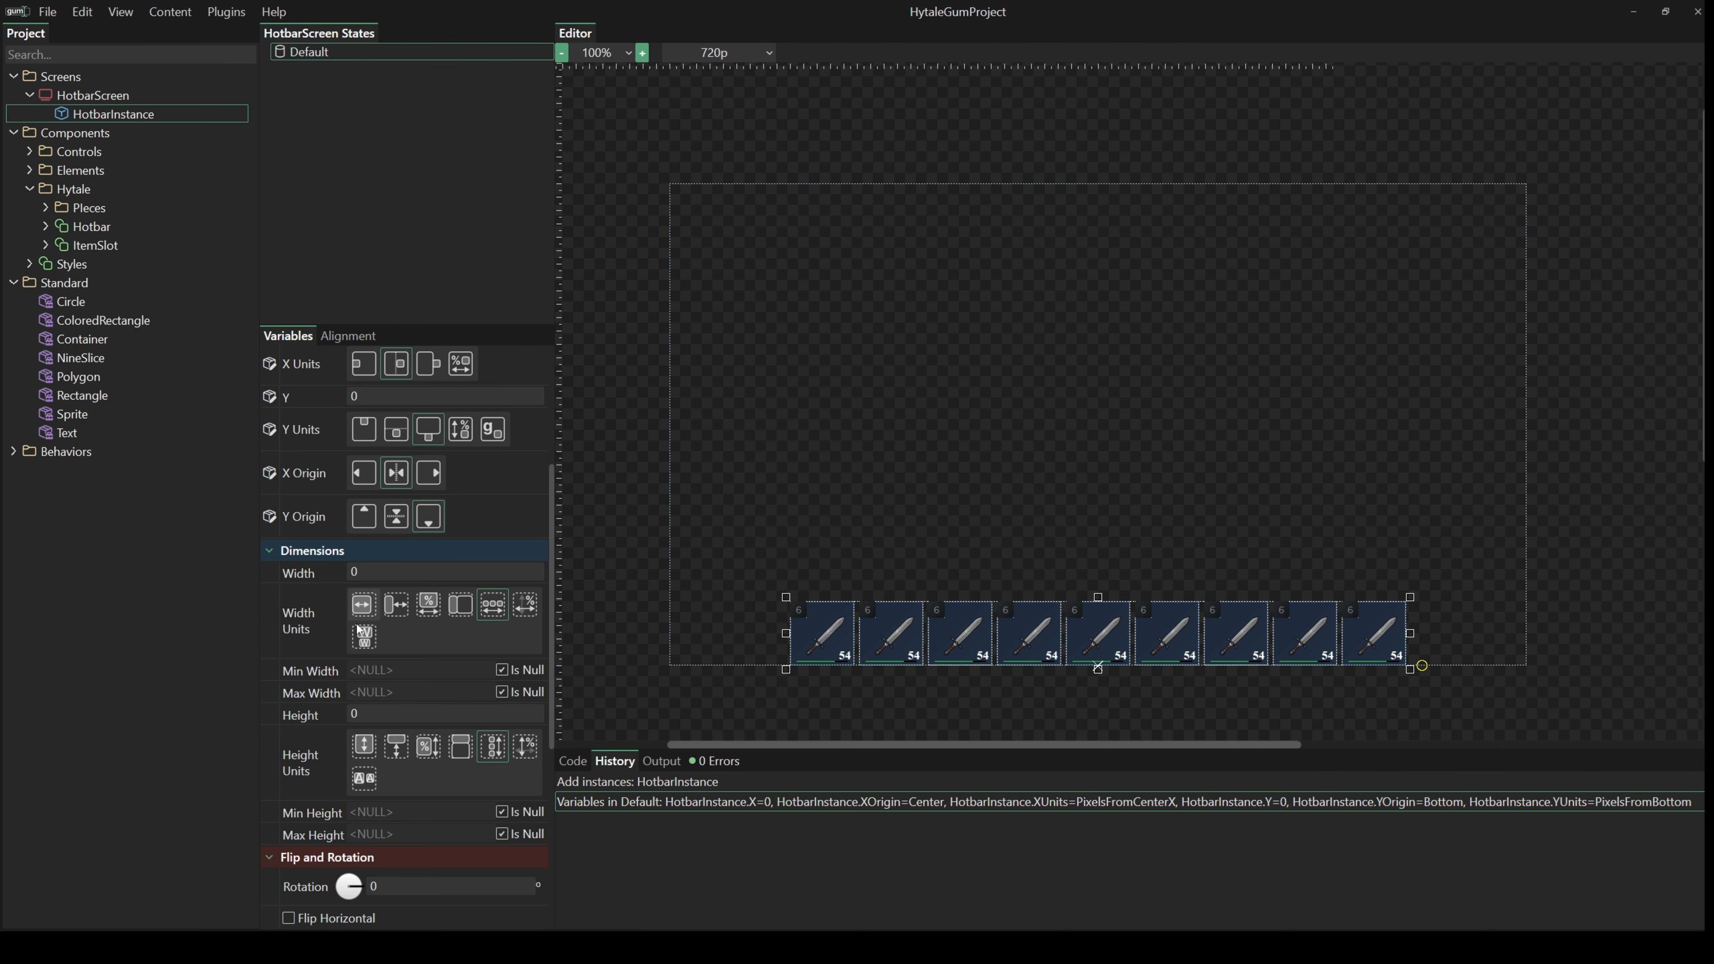
{"action": "scroll", "coordinate": [389, 547], "scroll_direction": "up", "scroll_amount": 3}
{"action": "left_click", "coordinate": [390, 525]}
{"action": "type", "text": "-20"}
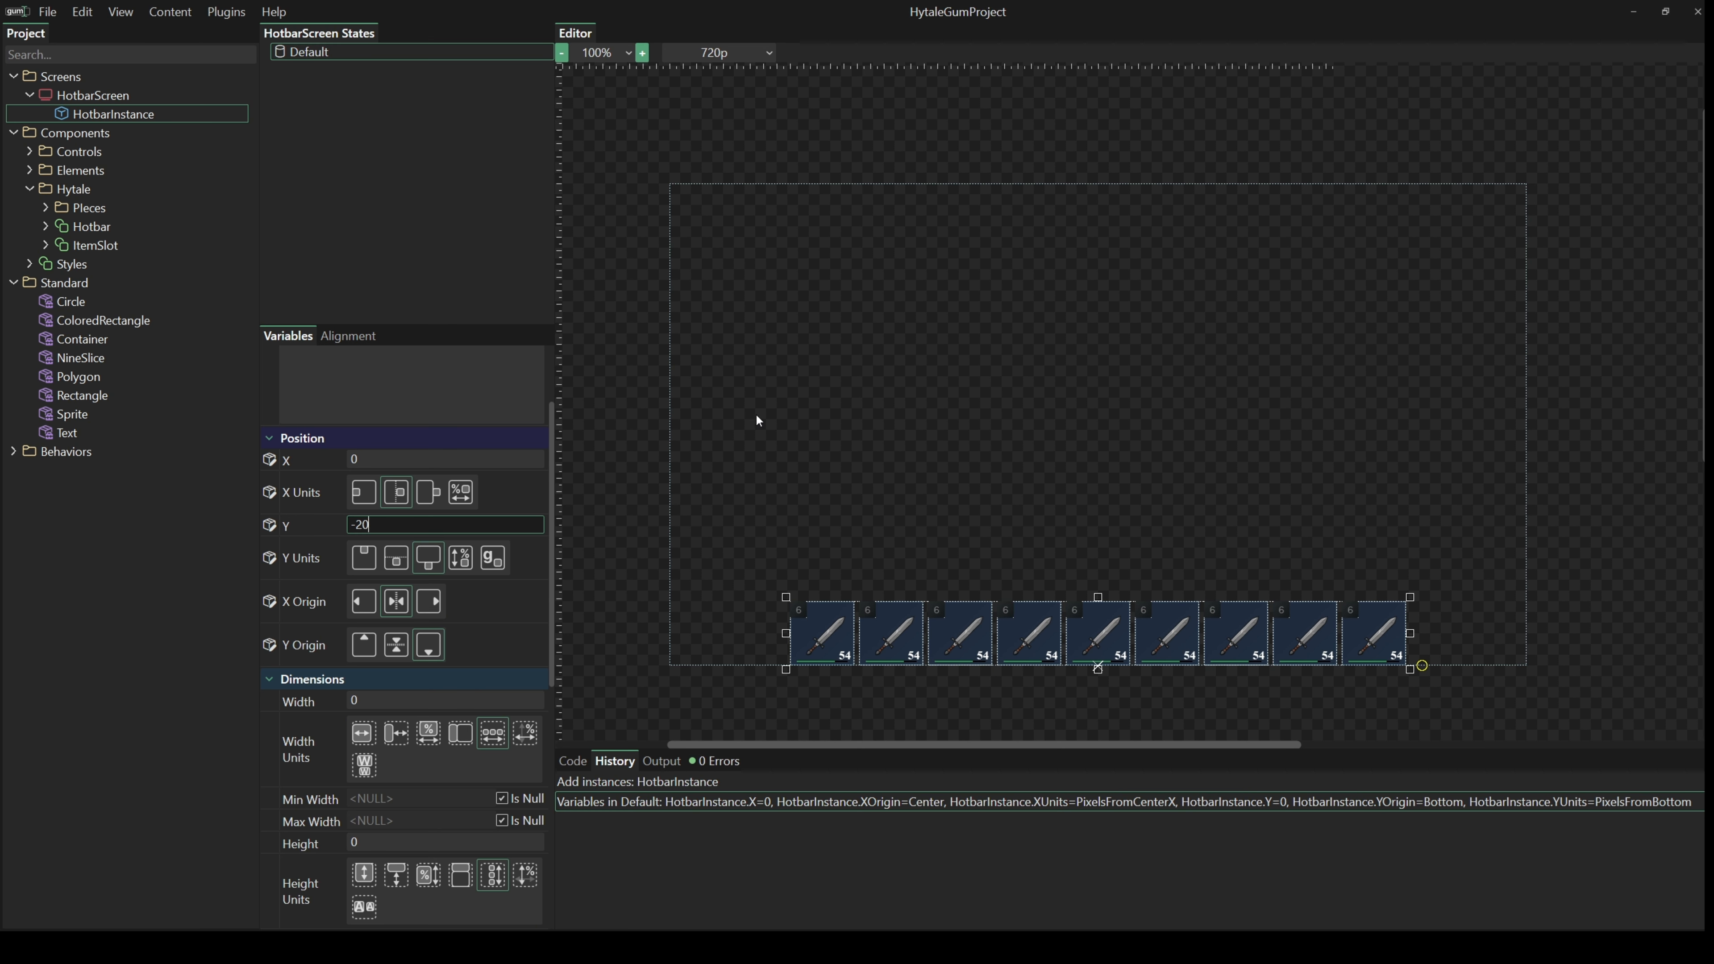
{"action": "left_click", "coordinate": [794, 485]}
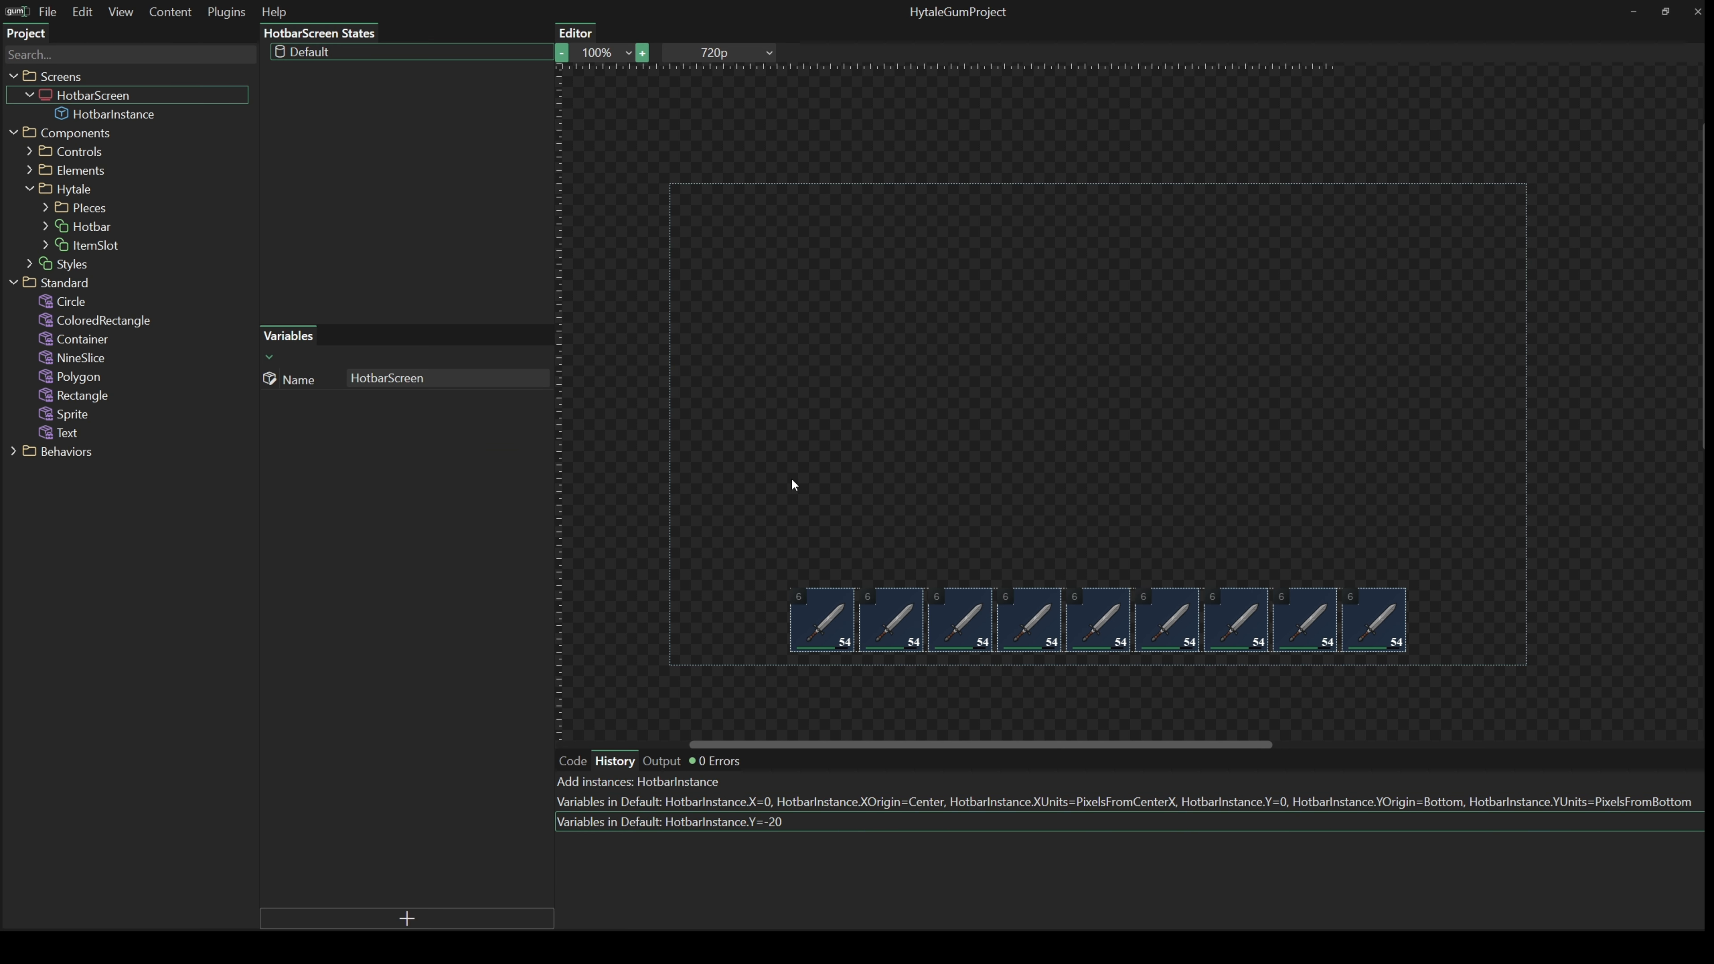
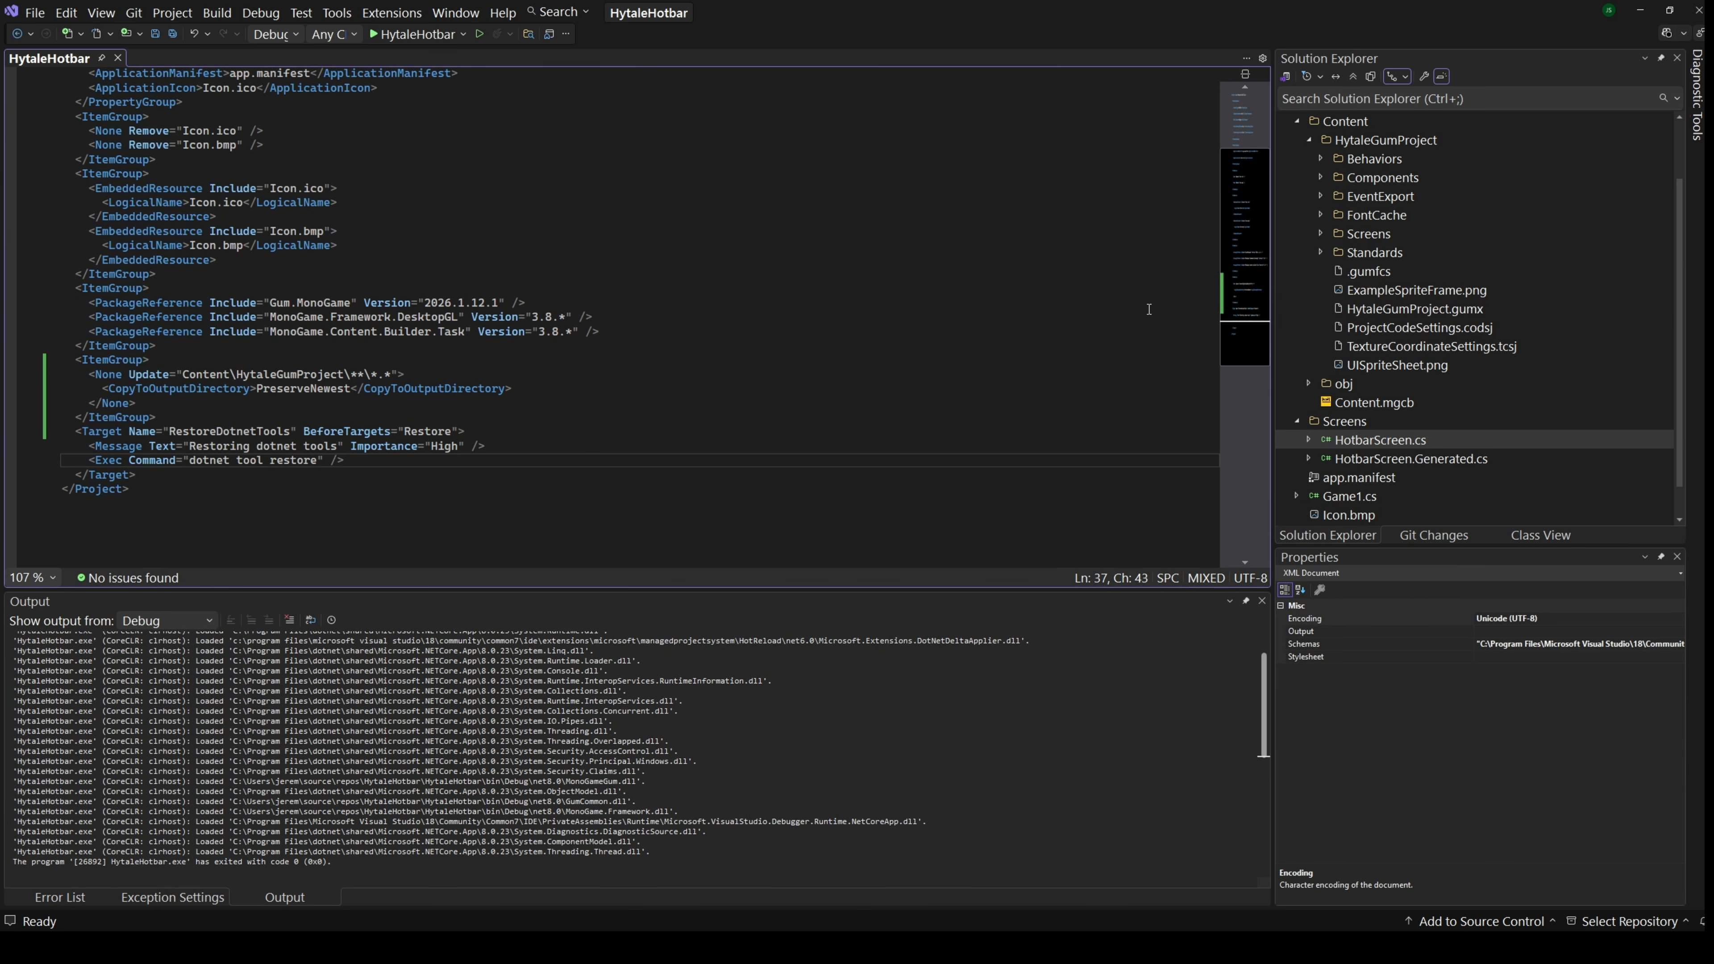
- In Visual Studio, collapse the HytaleHotbar project's Content folder and bring up the Gum initial setup notes in VS Code
{"action": "left_click_drag", "start_coordinate": [1303, 128], "coordinate": [1313, 216]}
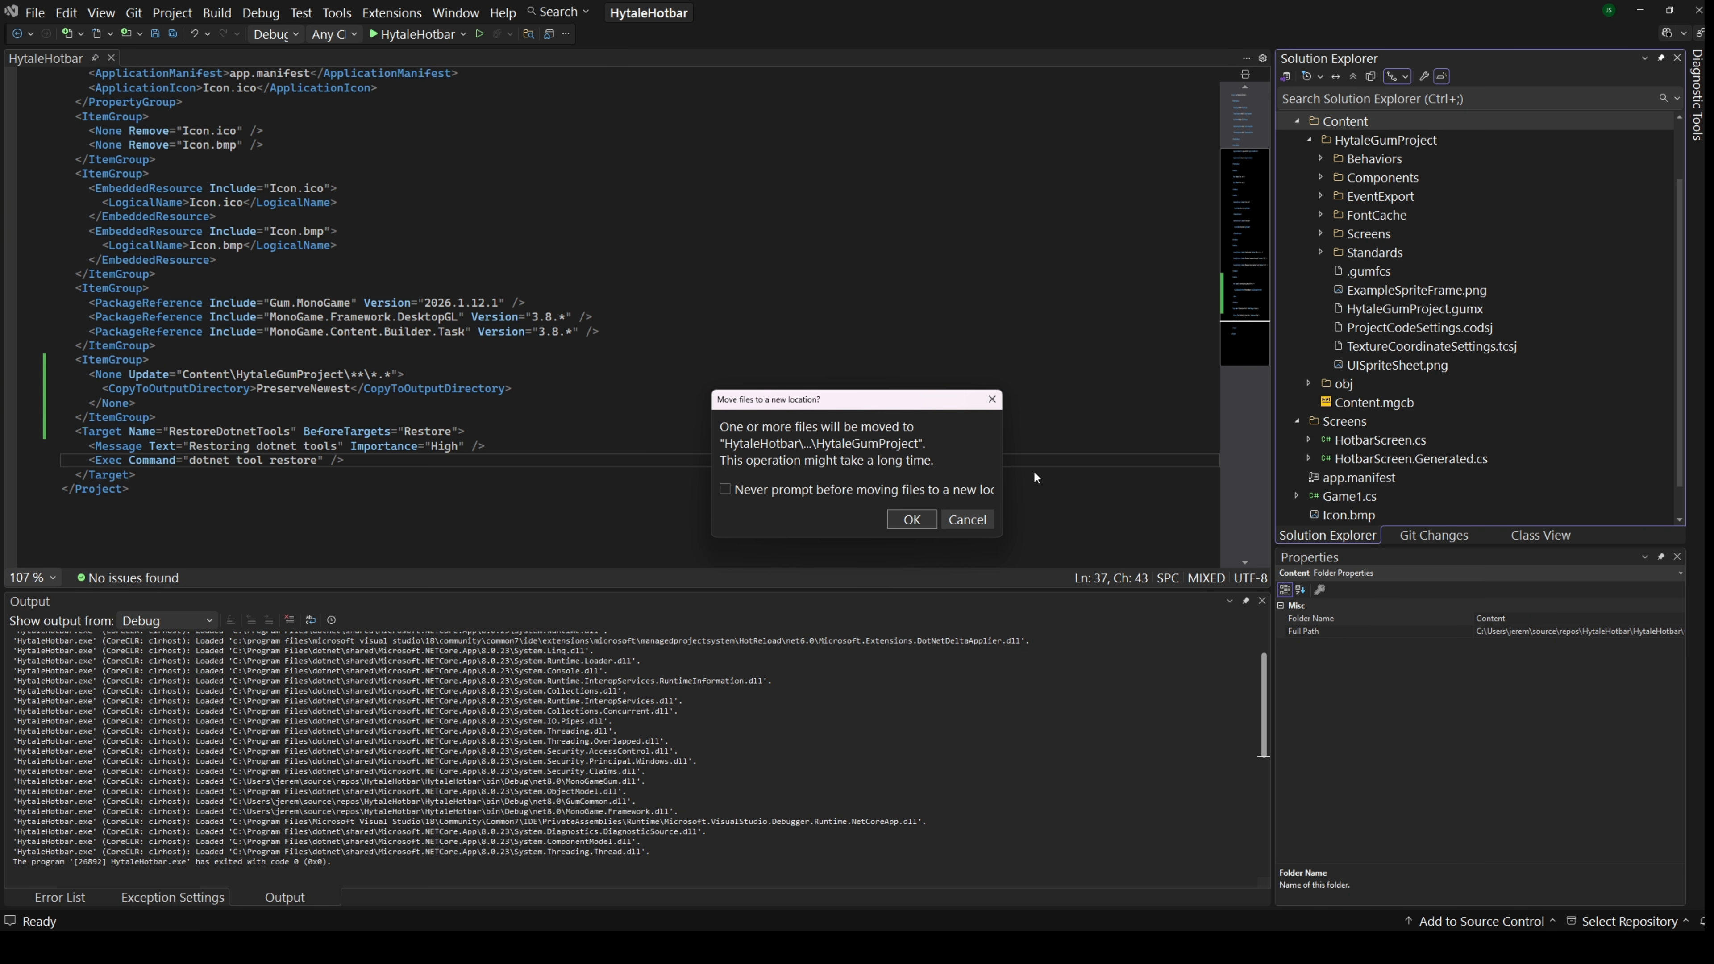
{"action": "left_click", "coordinate": [967, 520]}
{"action": "left_click", "coordinate": [1297, 122]}
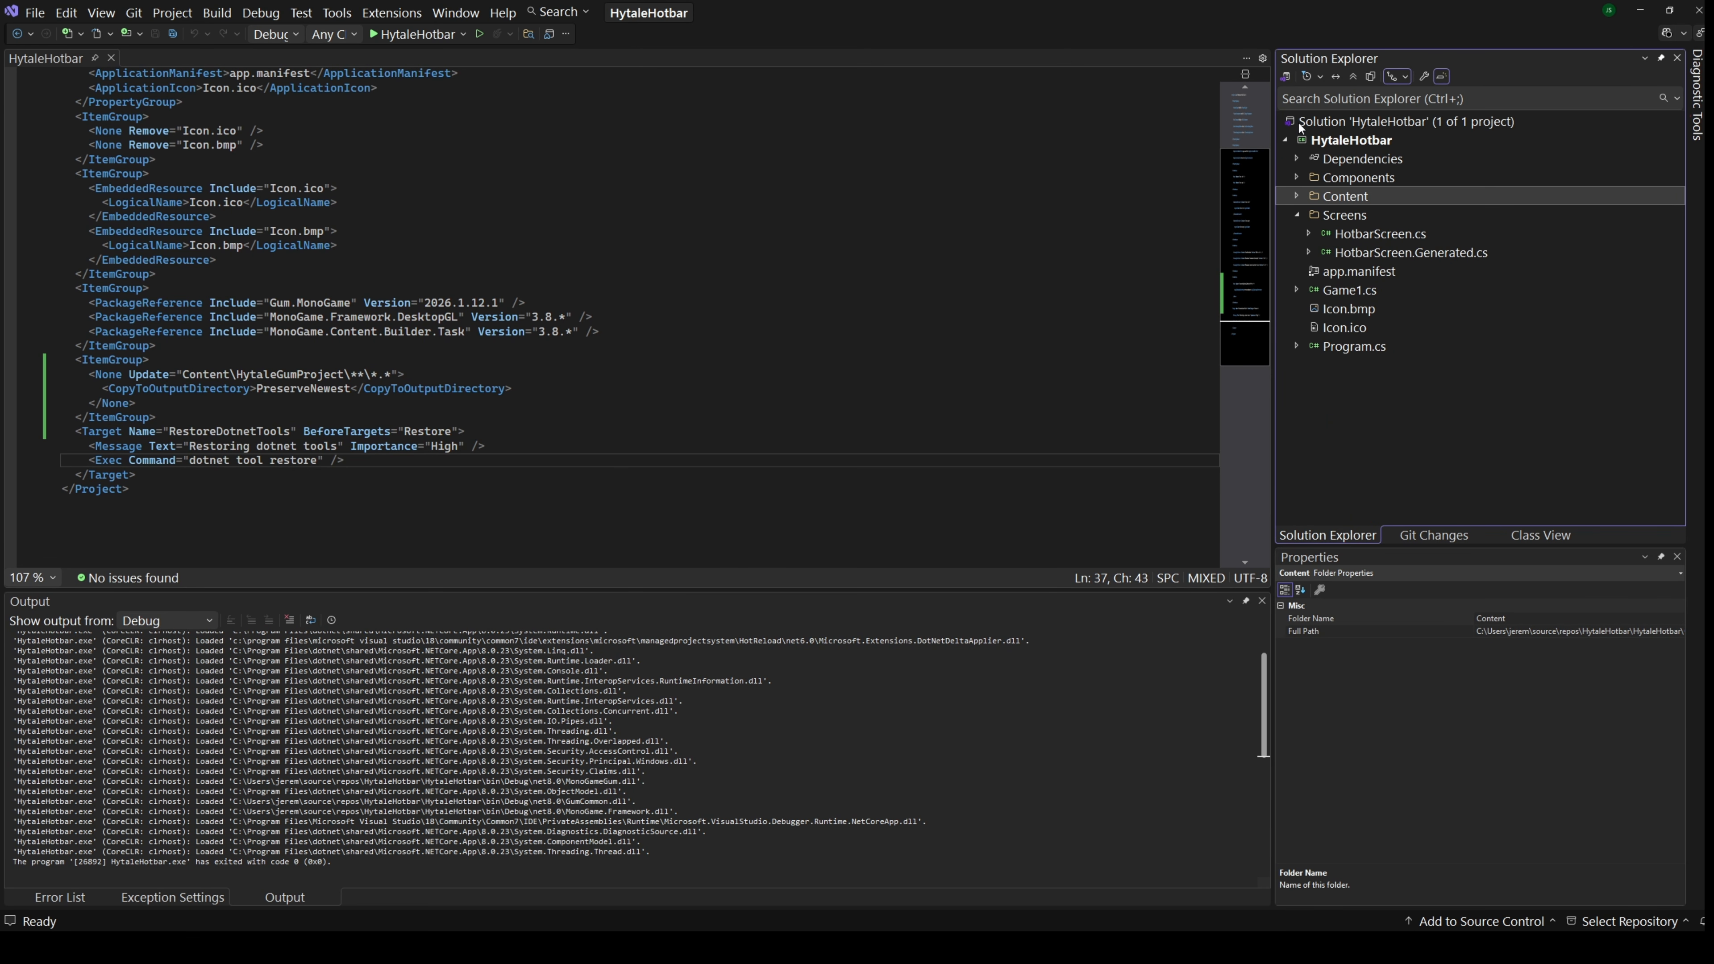
{"action": "left_click", "coordinate": [1313, 178]}
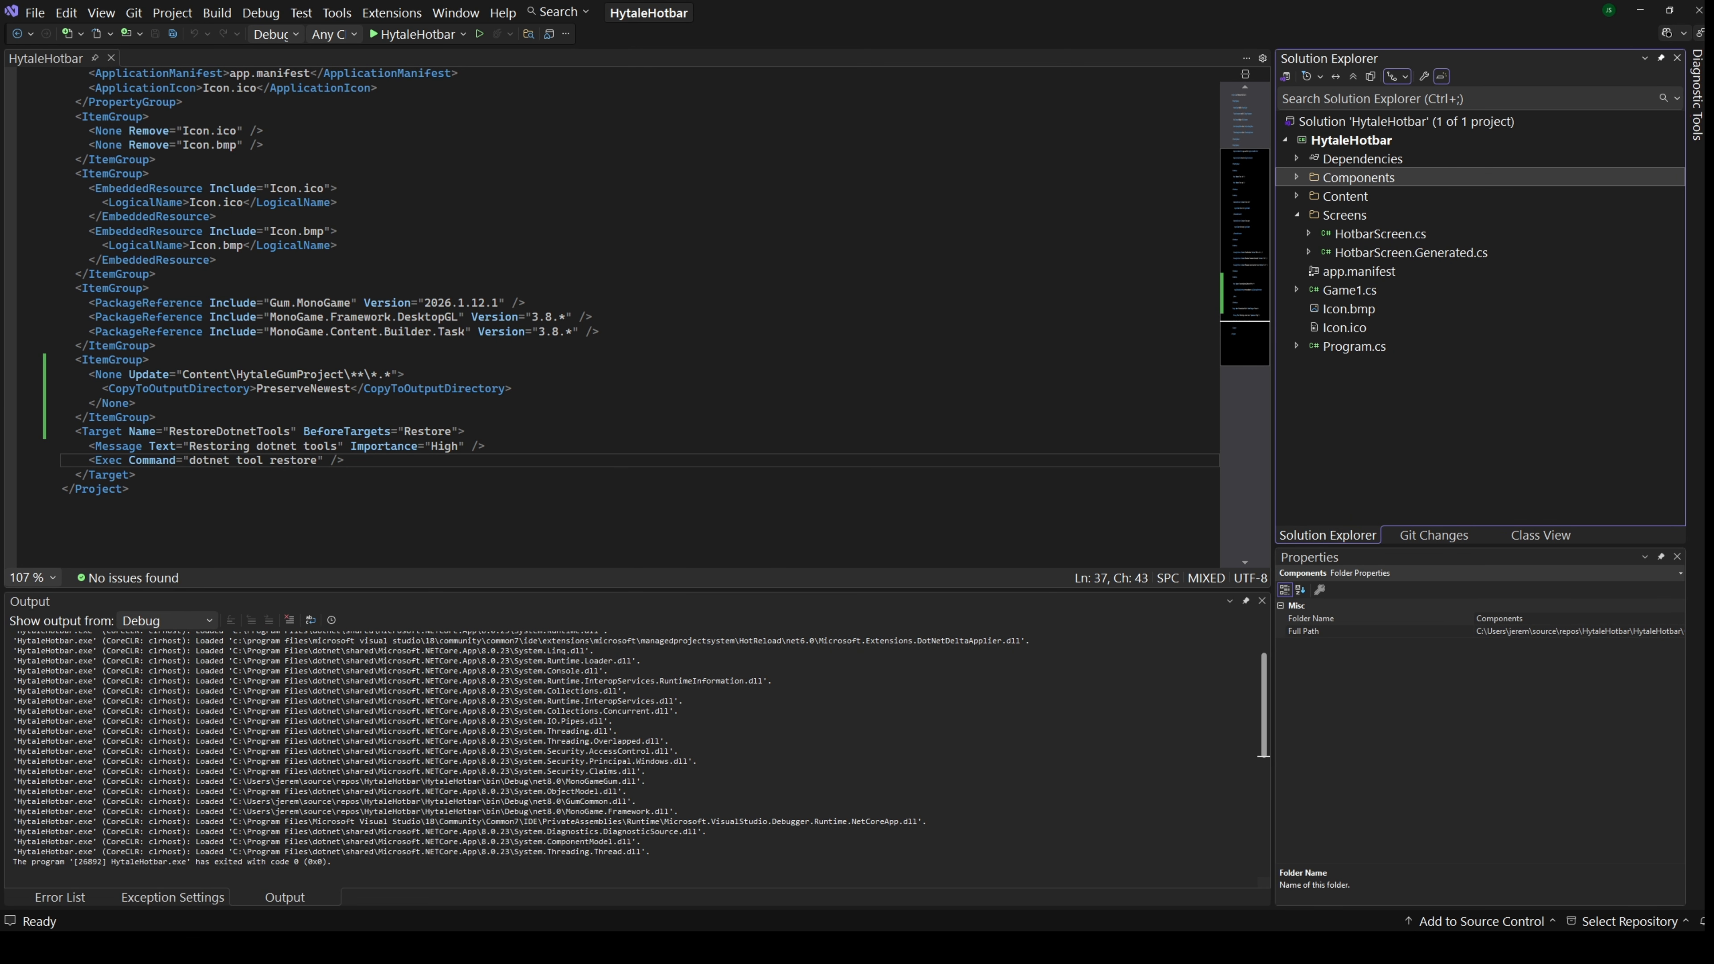
{"action": "left_click_drag", "start_coordinate": [0, 130], "coordinate": [959, 80]}
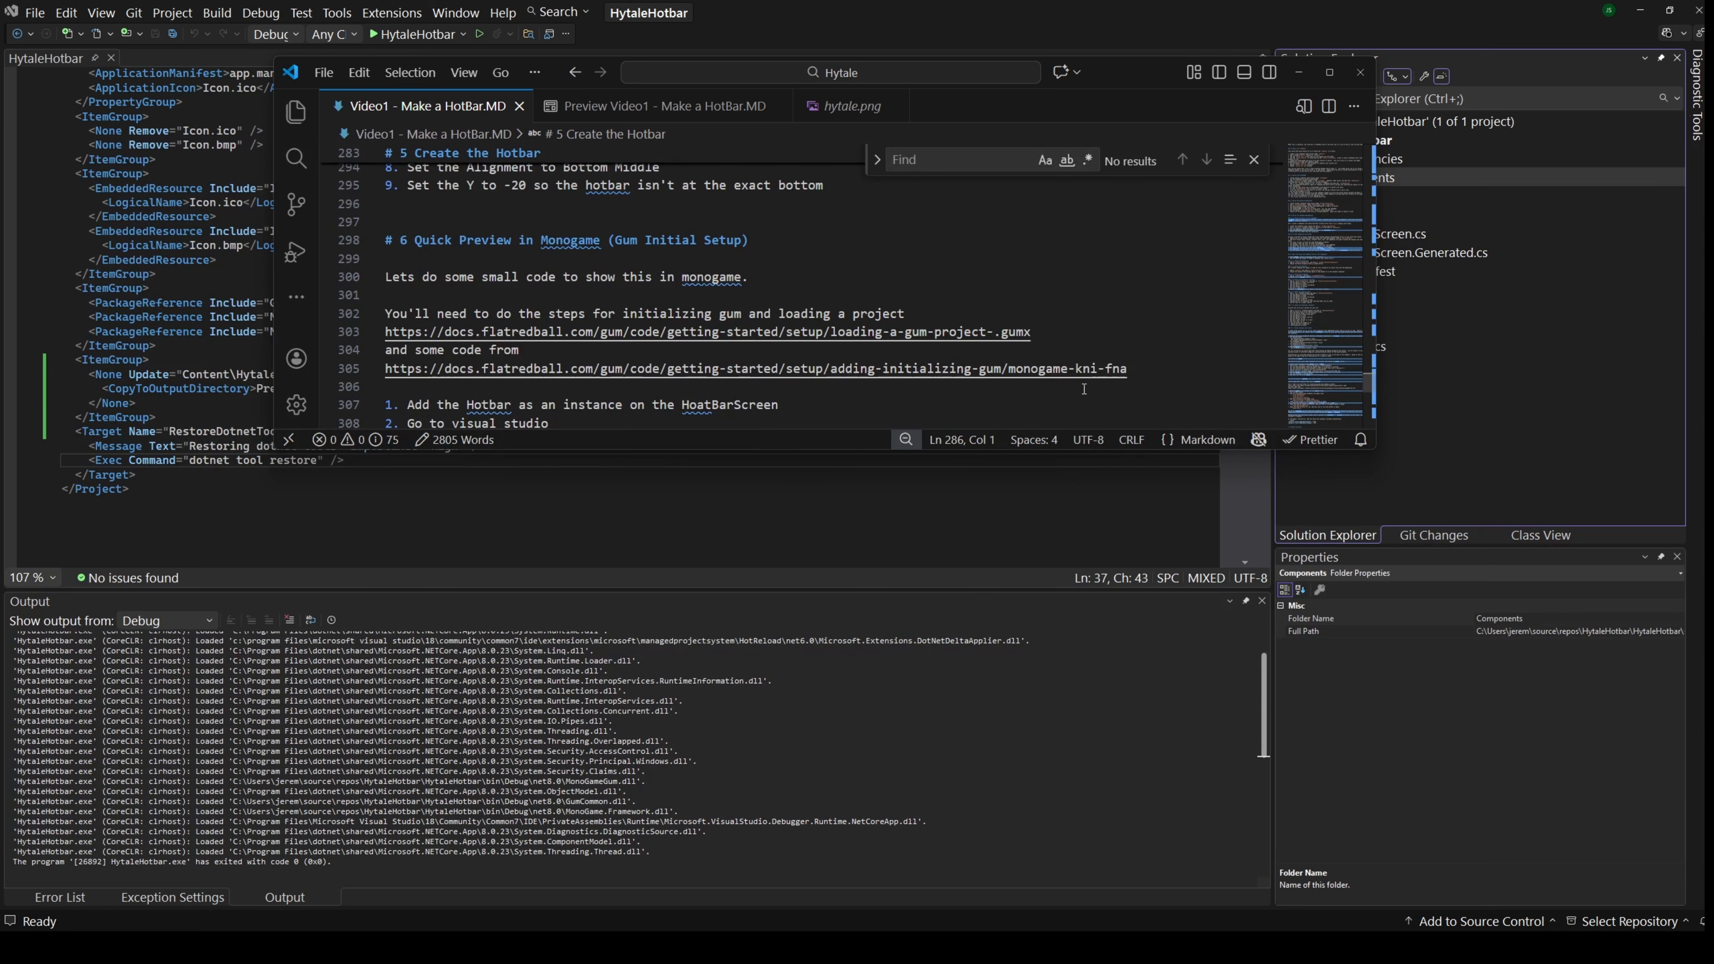
- In Visual Studio, add using directives for MonoGameGum, Gum.Forms and Gum.Forms.Controls to Game1.cs and save it
{"action": "left_click", "coordinate": [1152, 366]}
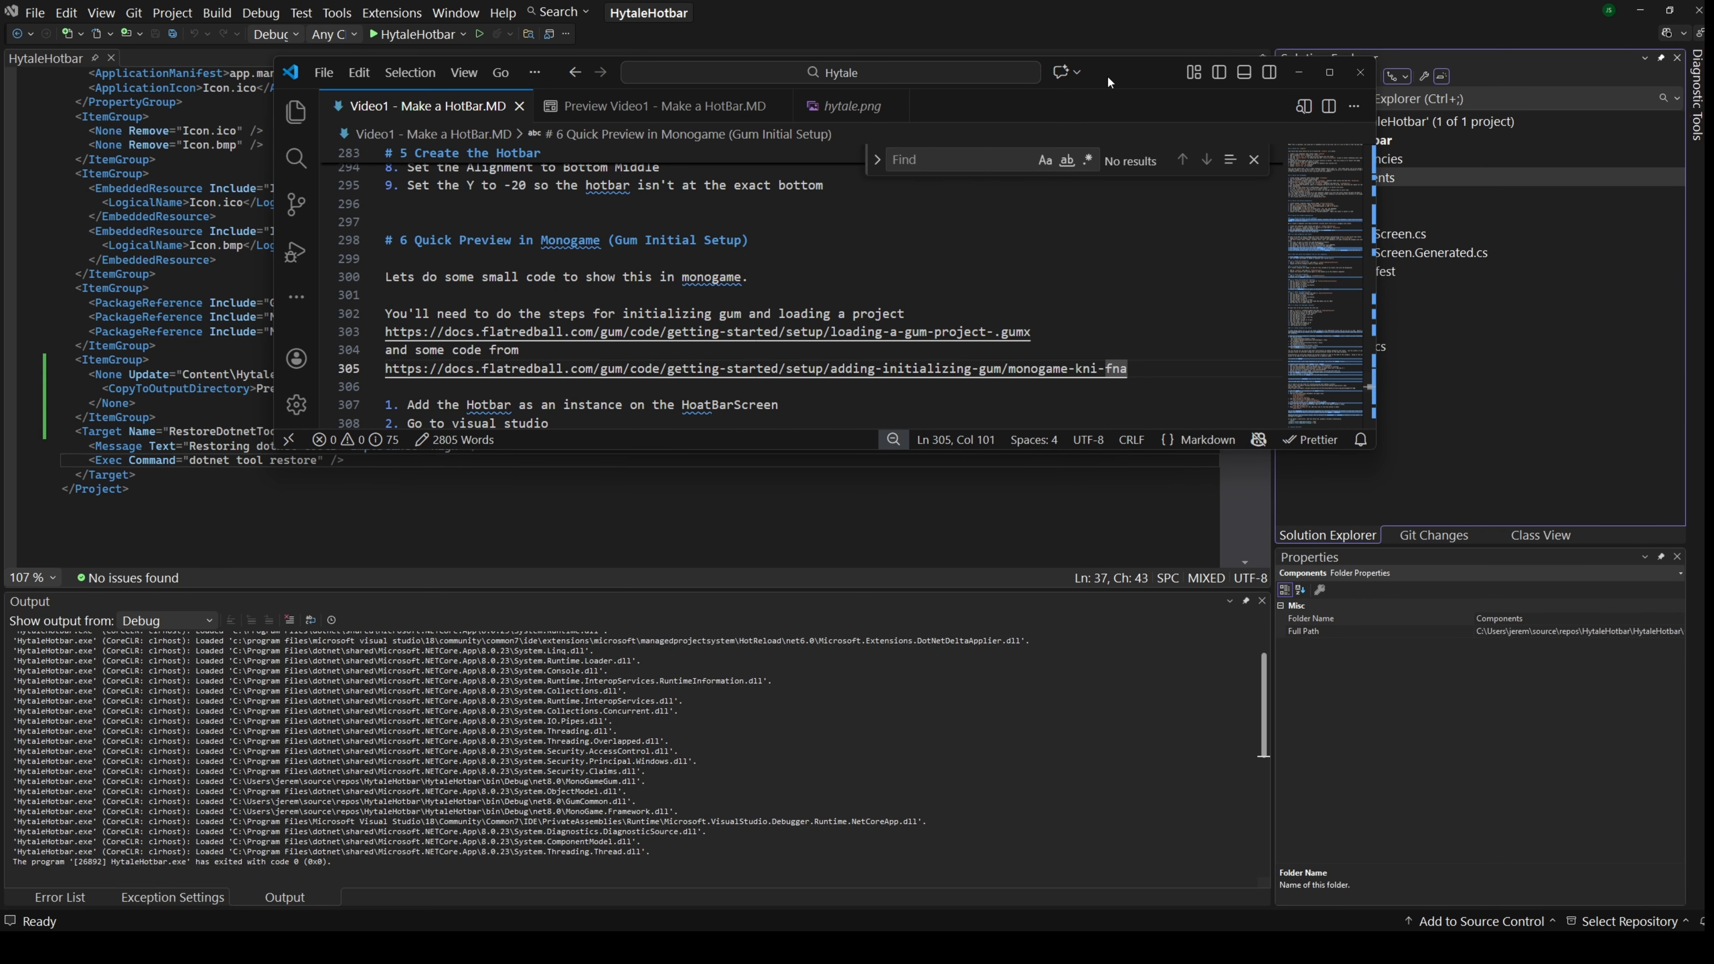
{"action": "left_click", "coordinate": [1298, 71]}
{"action": "double_click", "coordinate": [1350, 290]}
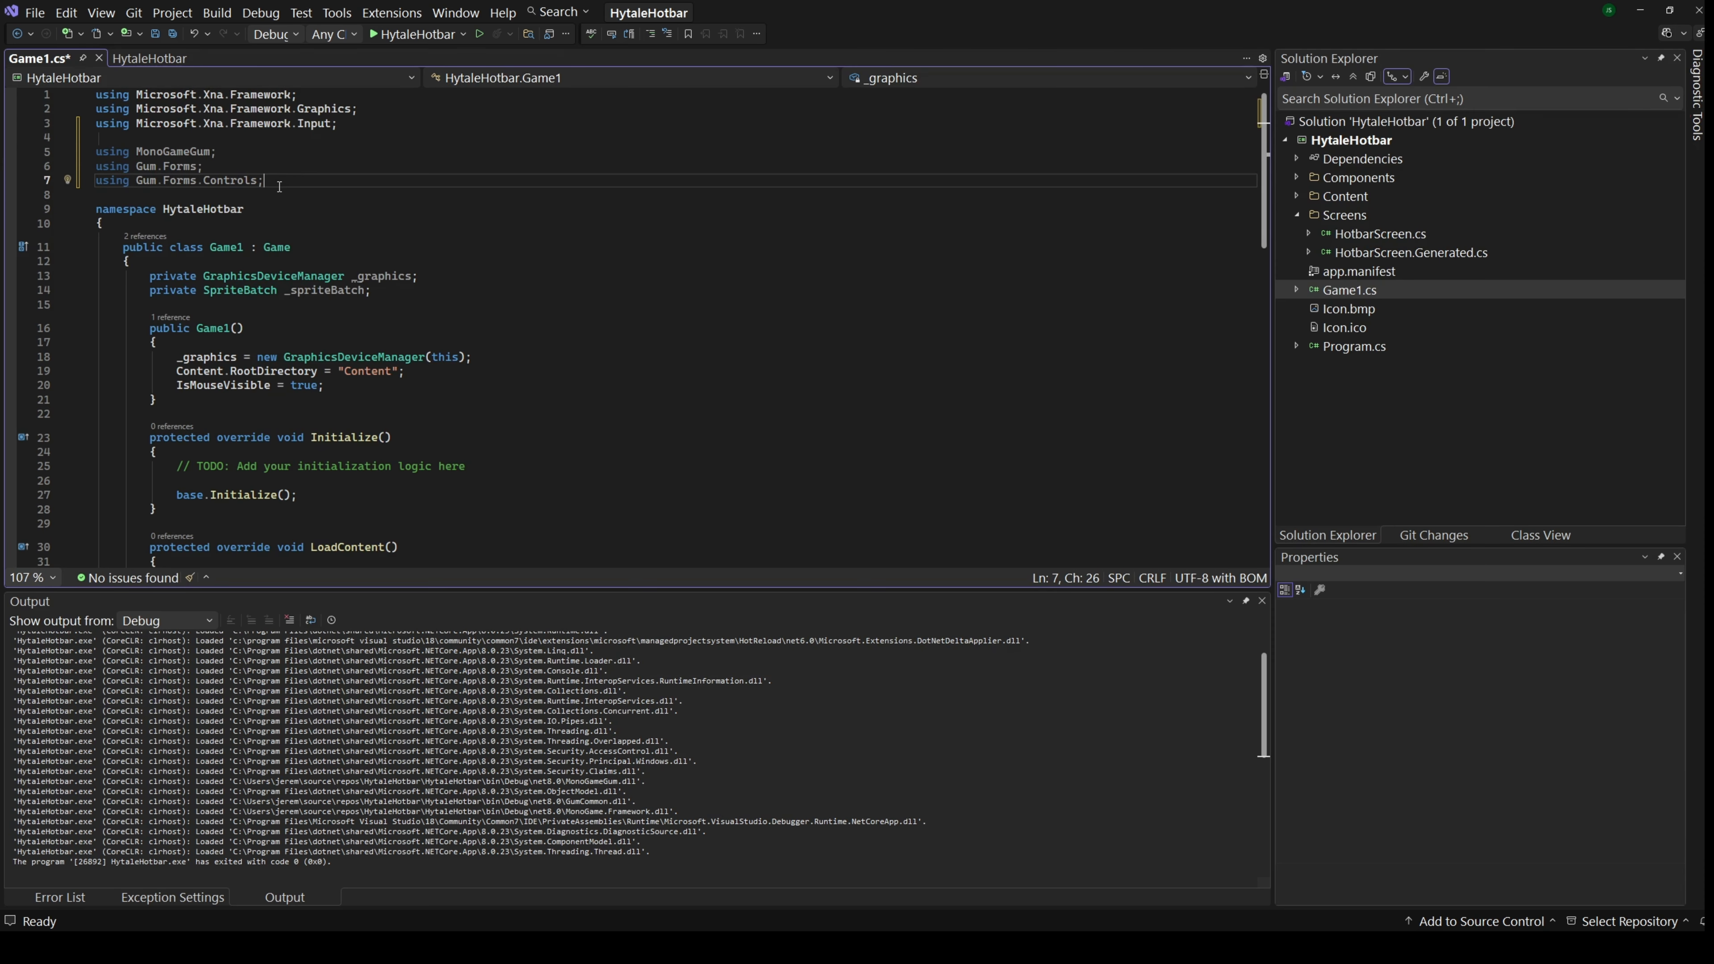
{"action": "key", "text": "Down"}
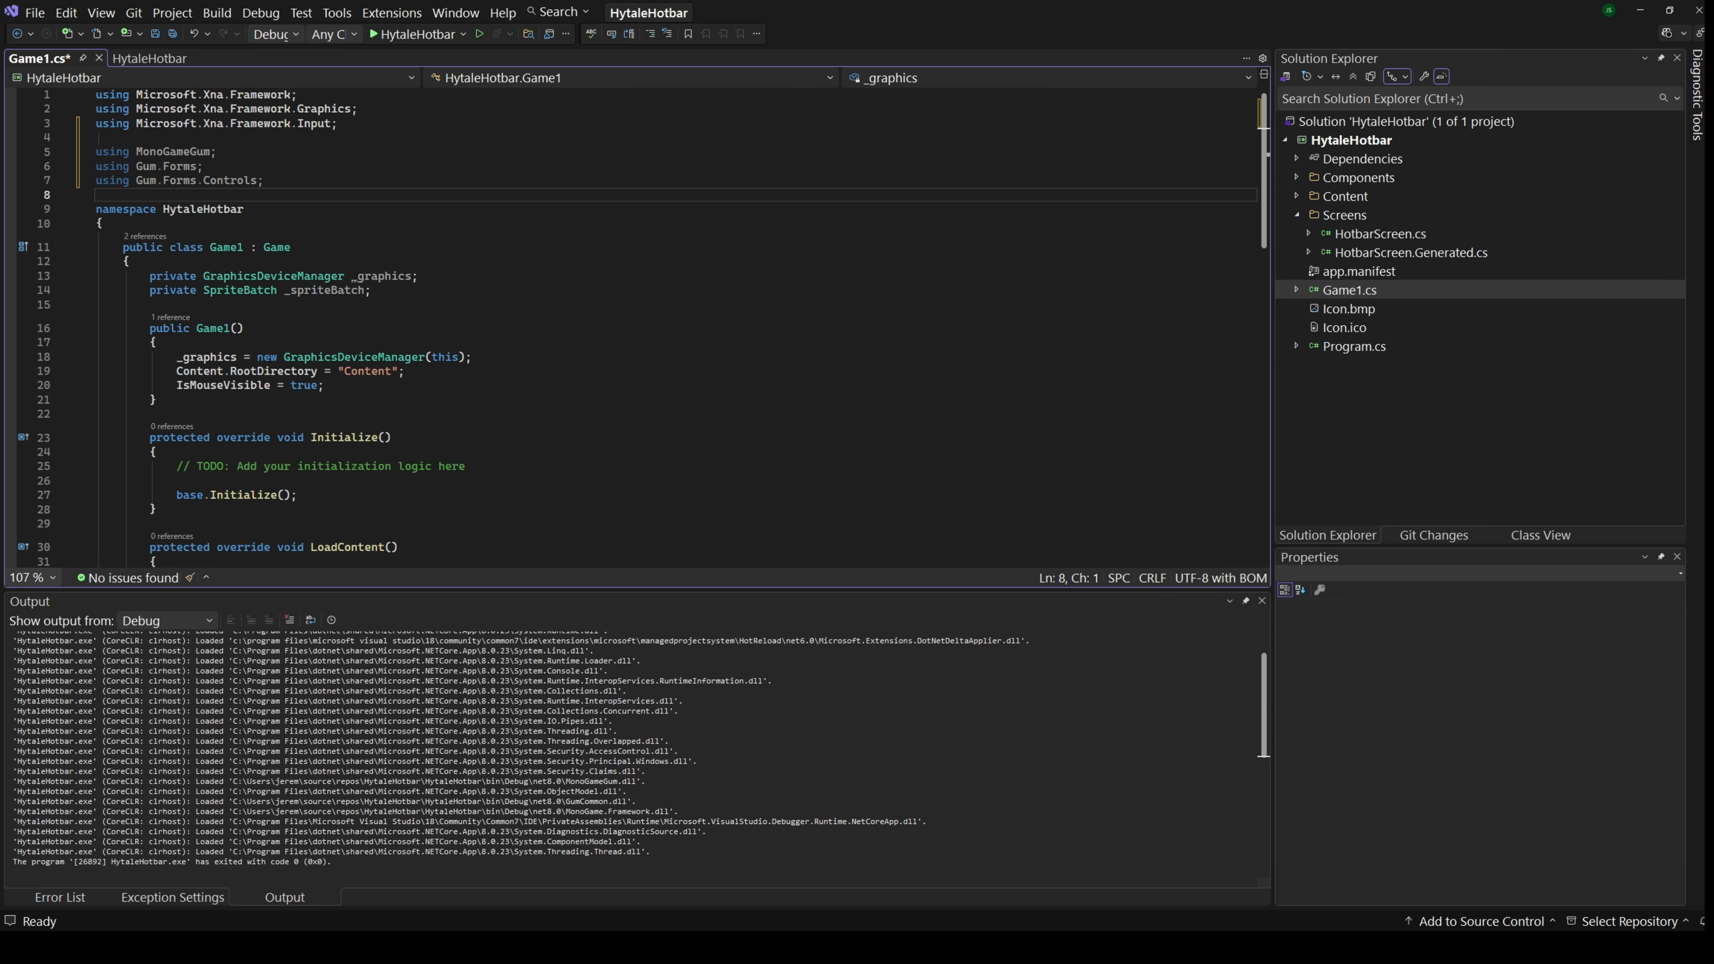
{"action": "key", "text": "ctrl+s"}
- Add the property "GumService GumUI => GumService.Default;" below the _spriteBatch field in Game1
{"action": "left_click", "coordinate": [428, 294]}
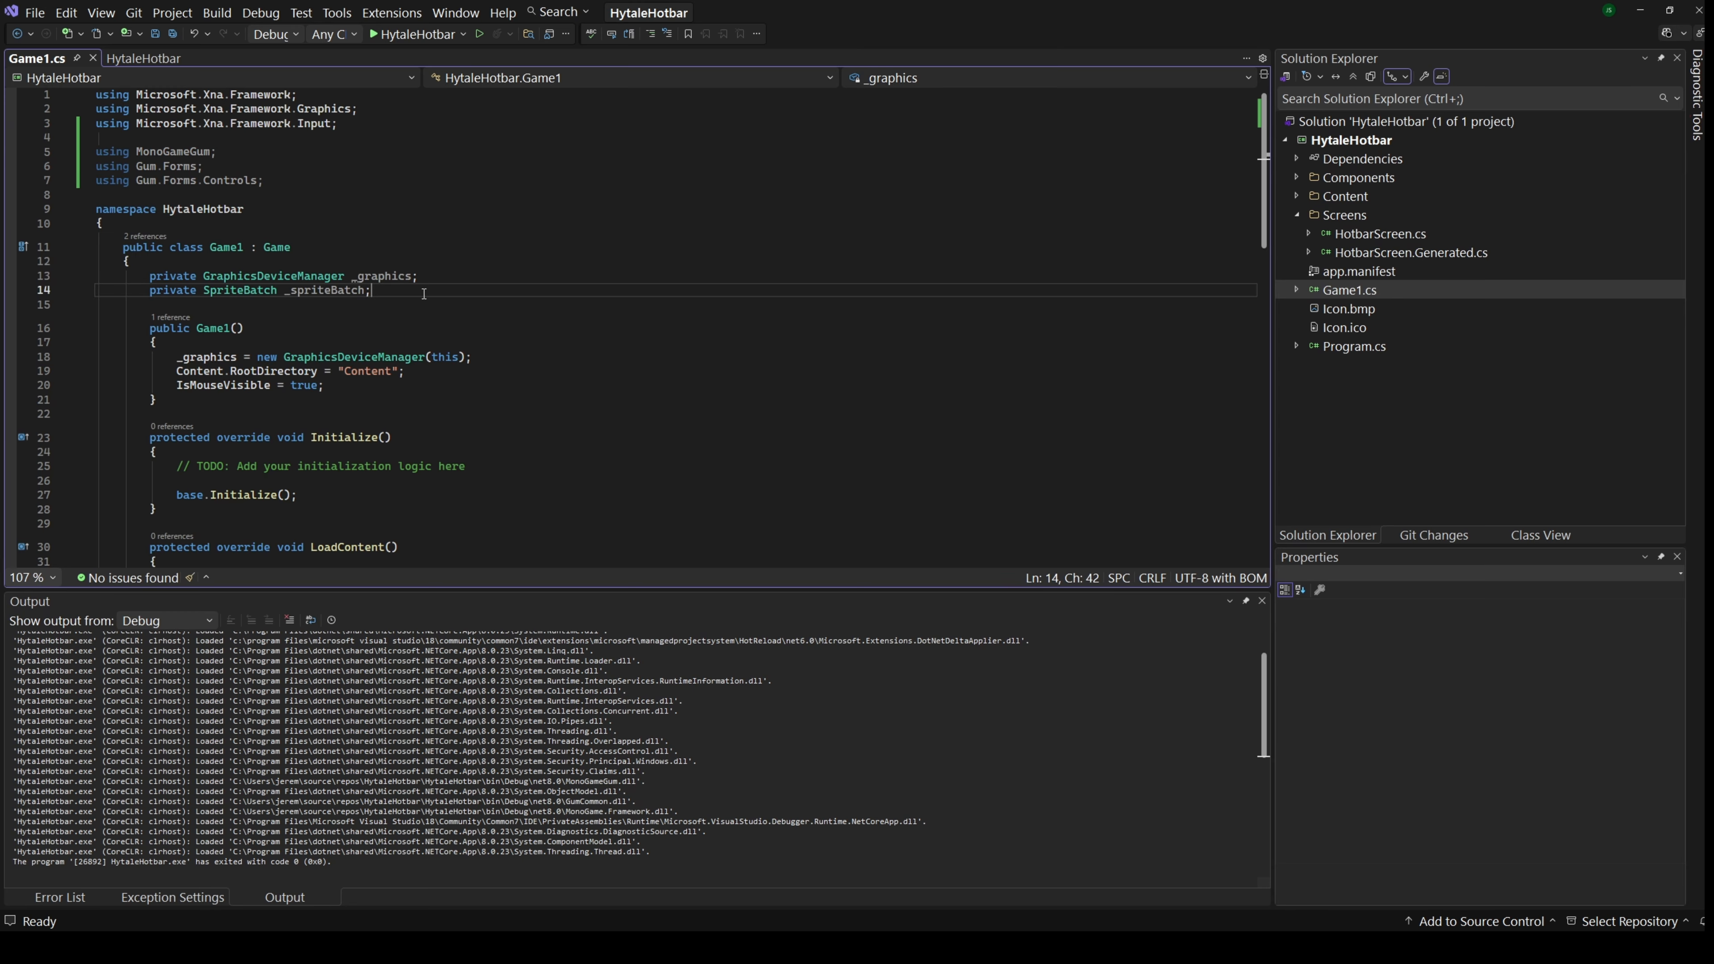
{"action": "key", "text": "Return"}
{"action": "key", "text": "Return"}
{"action": "key", "text": "Tab"}
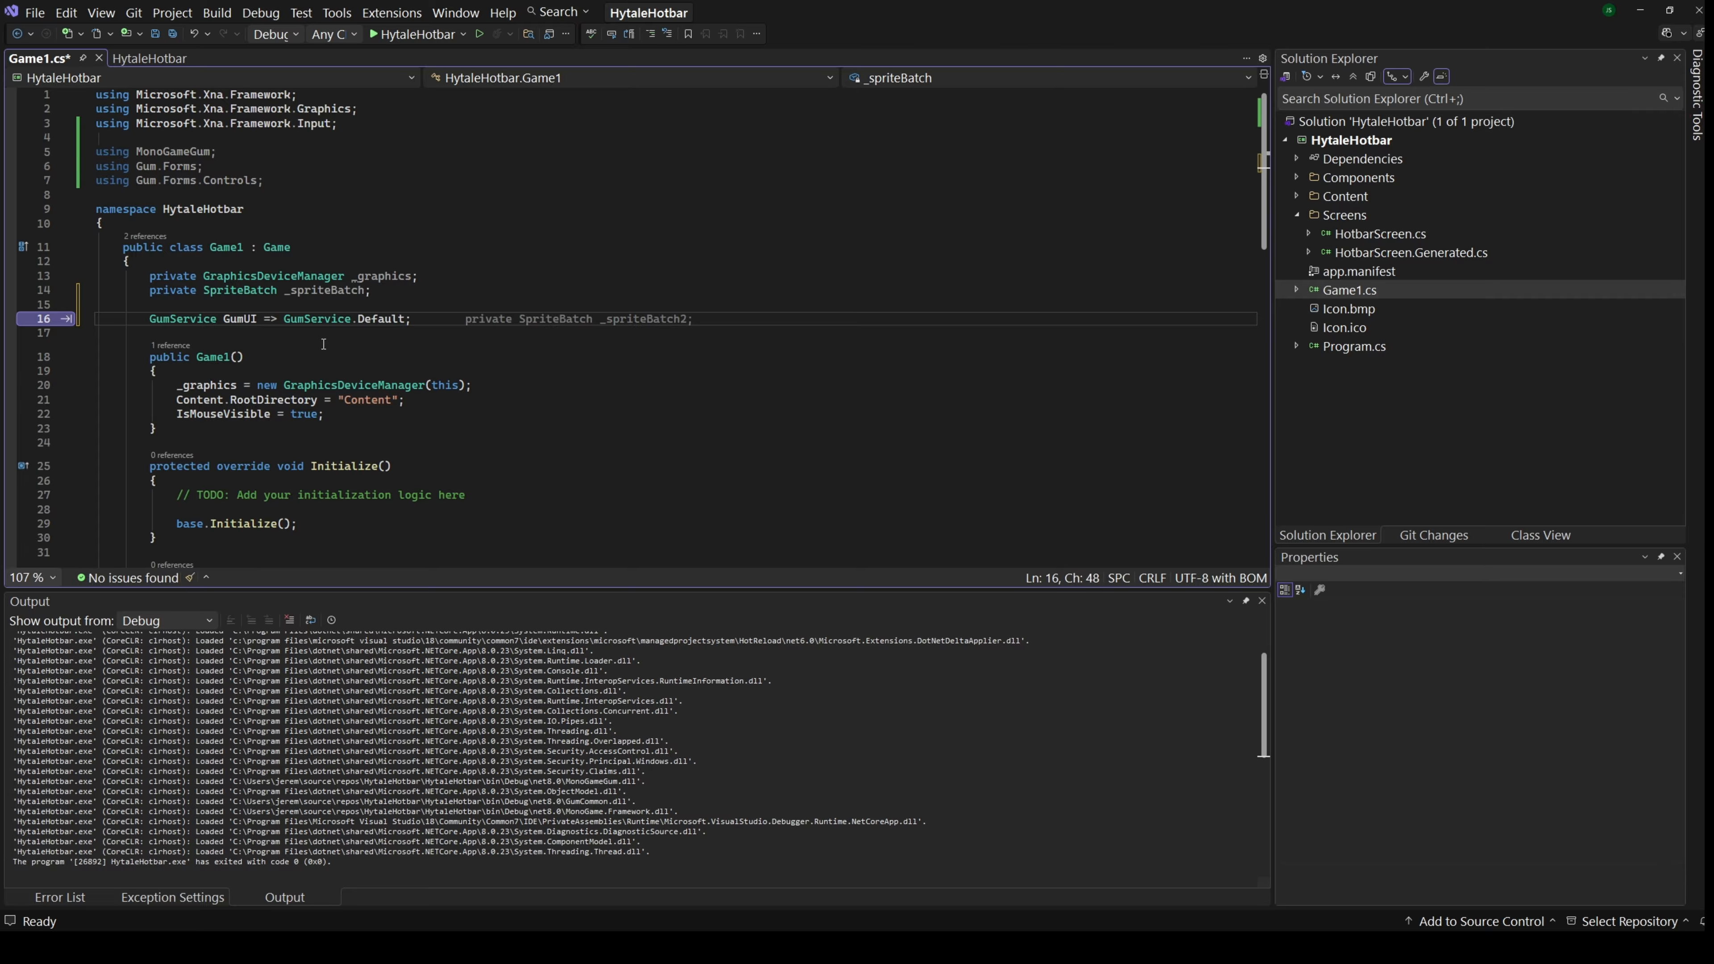
{"action": "key", "text": "Return"}
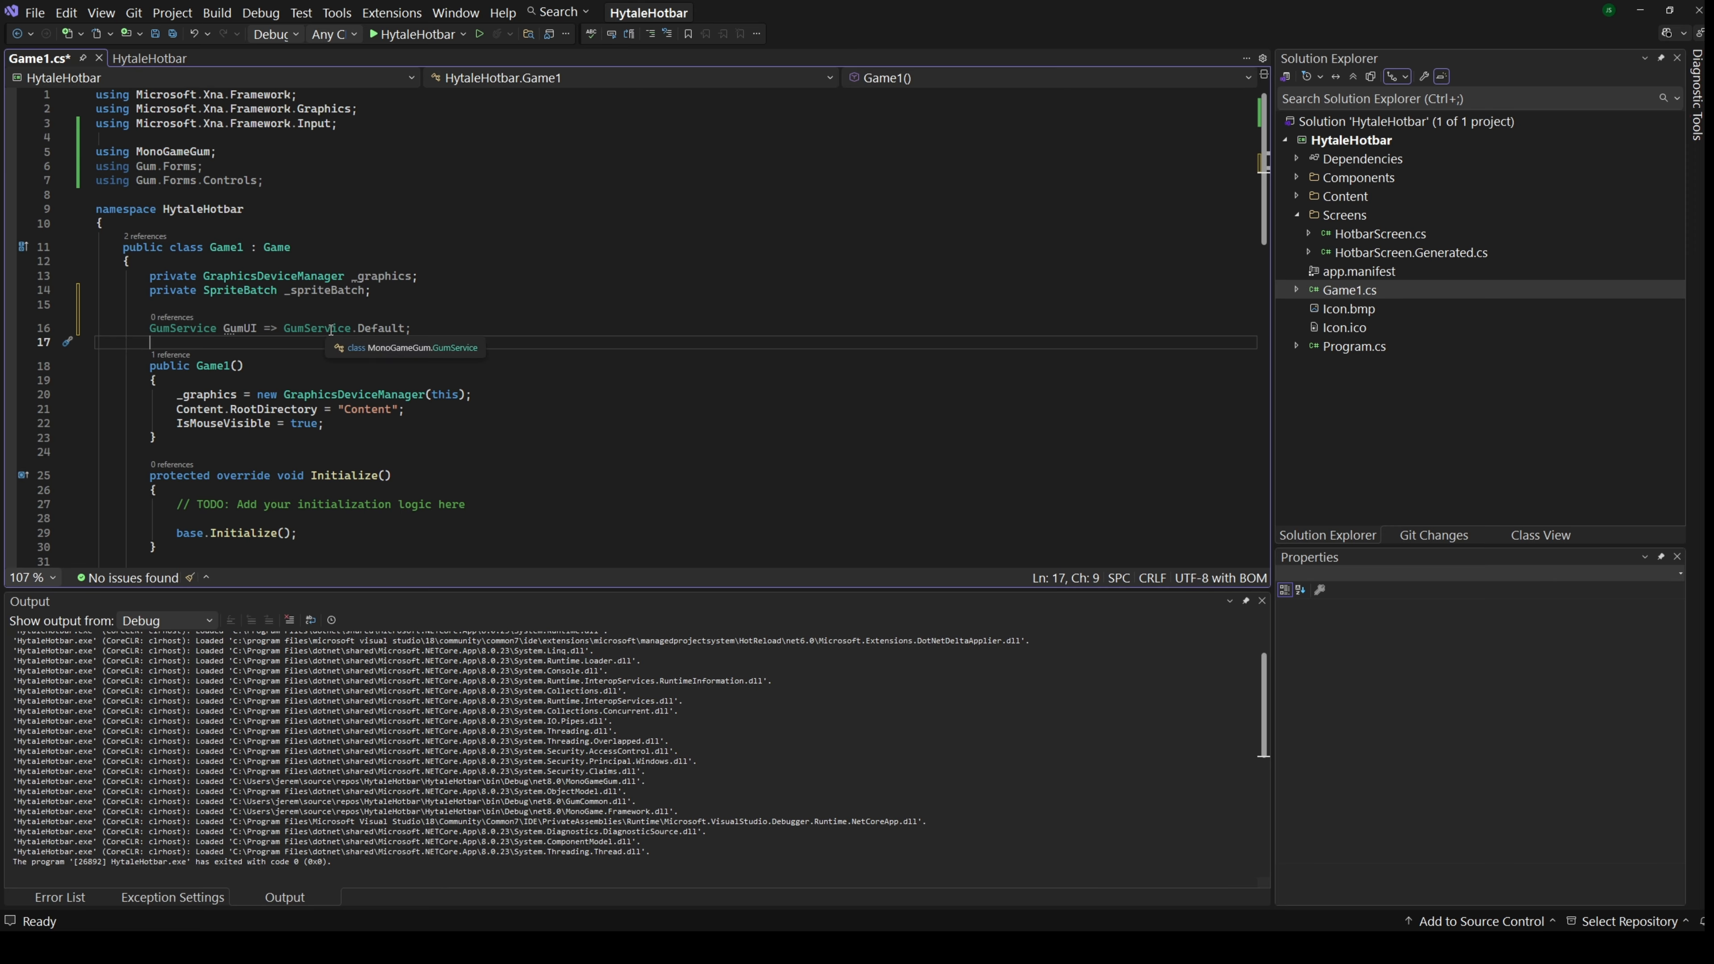
- Replace the TODO comment in Initialize with GumUI.Initialize(this, "HytaleGumProject/HytaleGumProject.gumx");
{"action": "scroll", "coordinate": [331, 329], "scroll_direction": "down", "scroll_amount": 4}
{"action": "left_click_drag", "start_coordinate": [97, 332], "coordinate": [466, 332]}
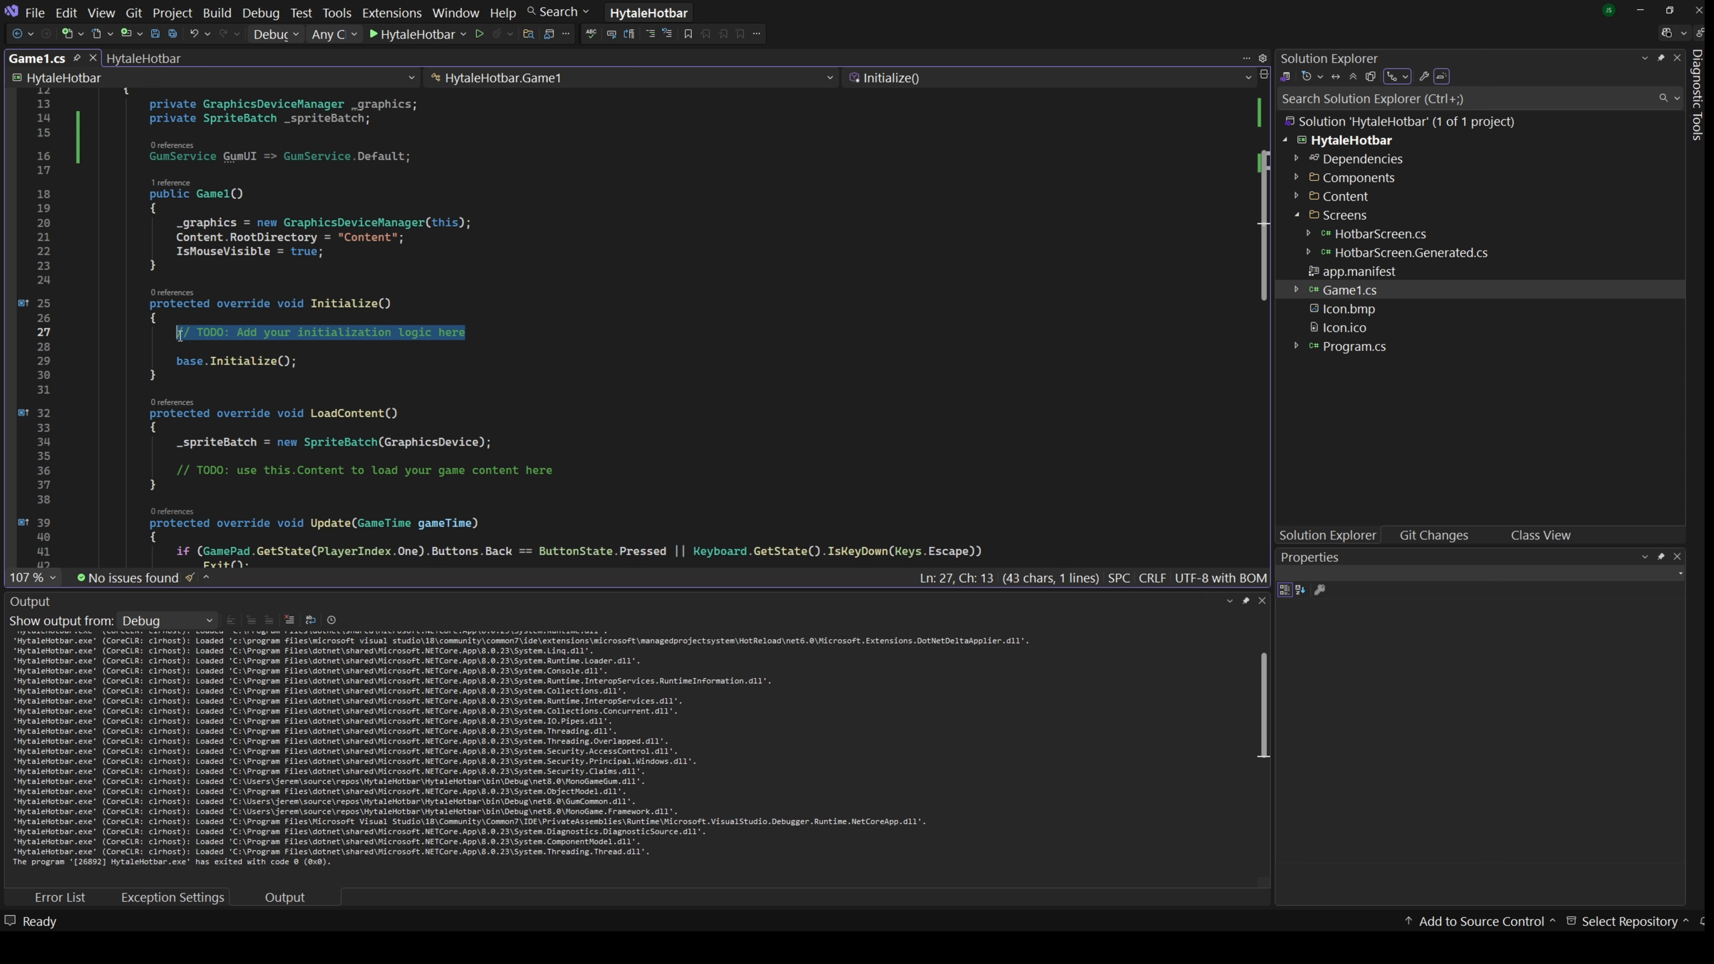
{"action": "type", "text": "GumUI.Initialize(this, \"HytaleGumProject/HytaleGumProject.gumx\");"}
{"action": "left_click", "coordinate": [397, 346]}
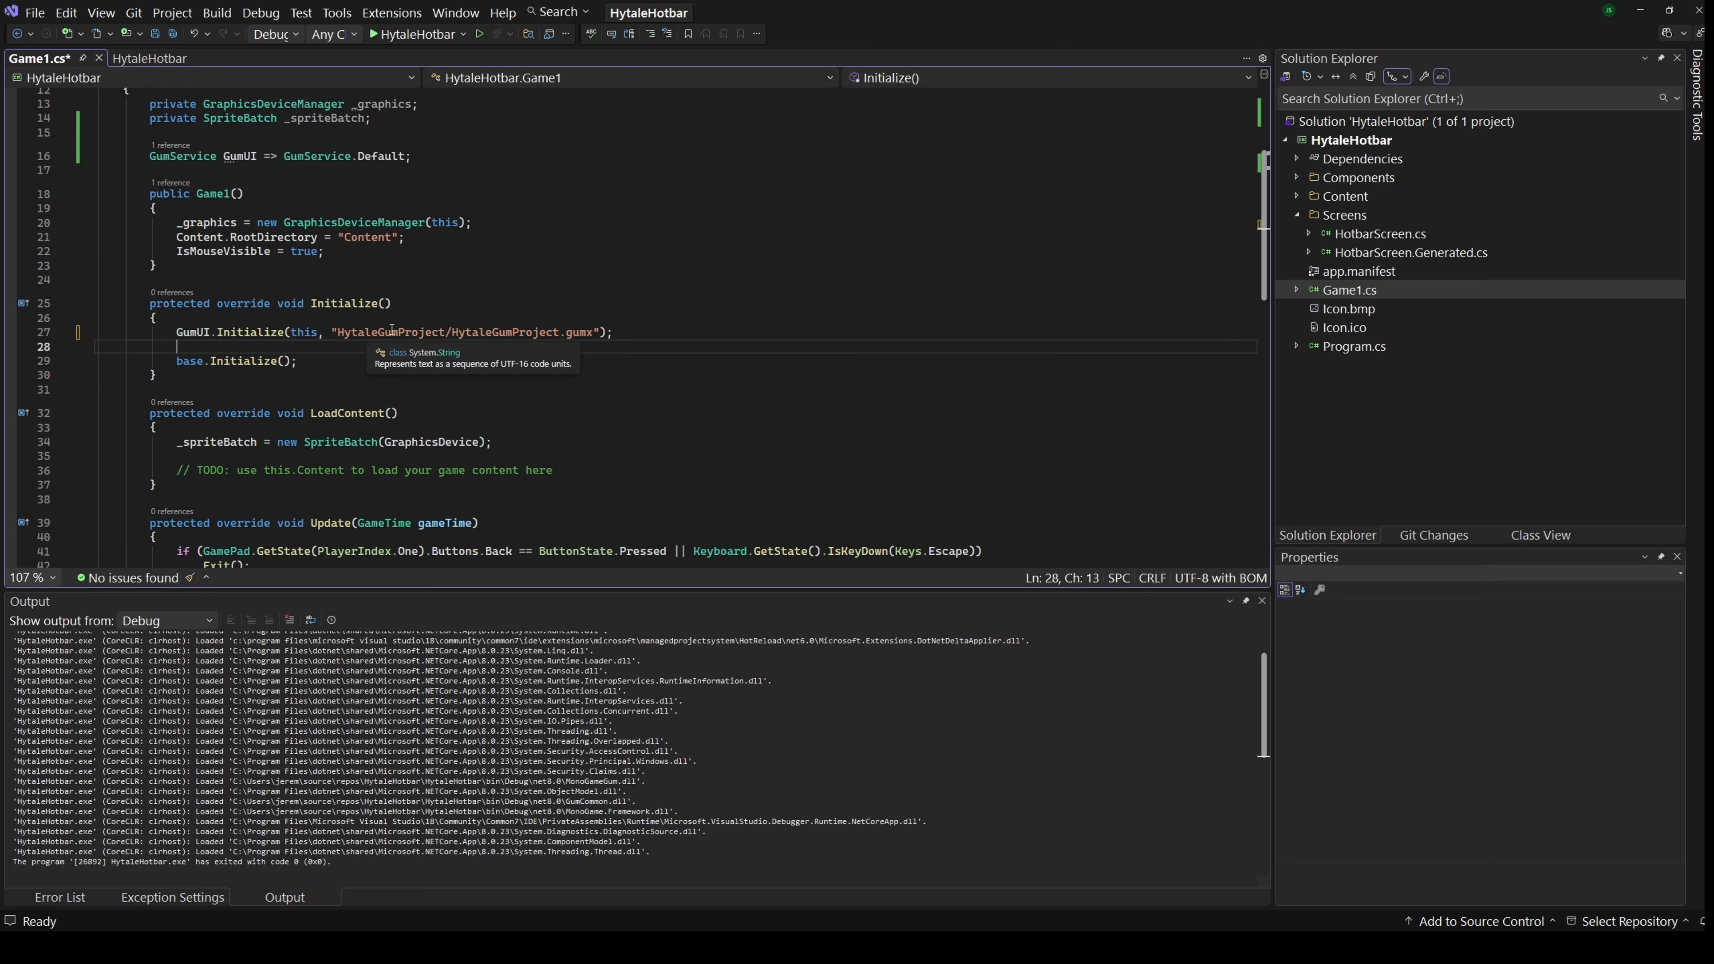
- Check the Gum project path against HytaleGumProject.gumx in the project's Content folder, and save Game1.cs
{"action": "double_click", "coordinate": [354, 333]}
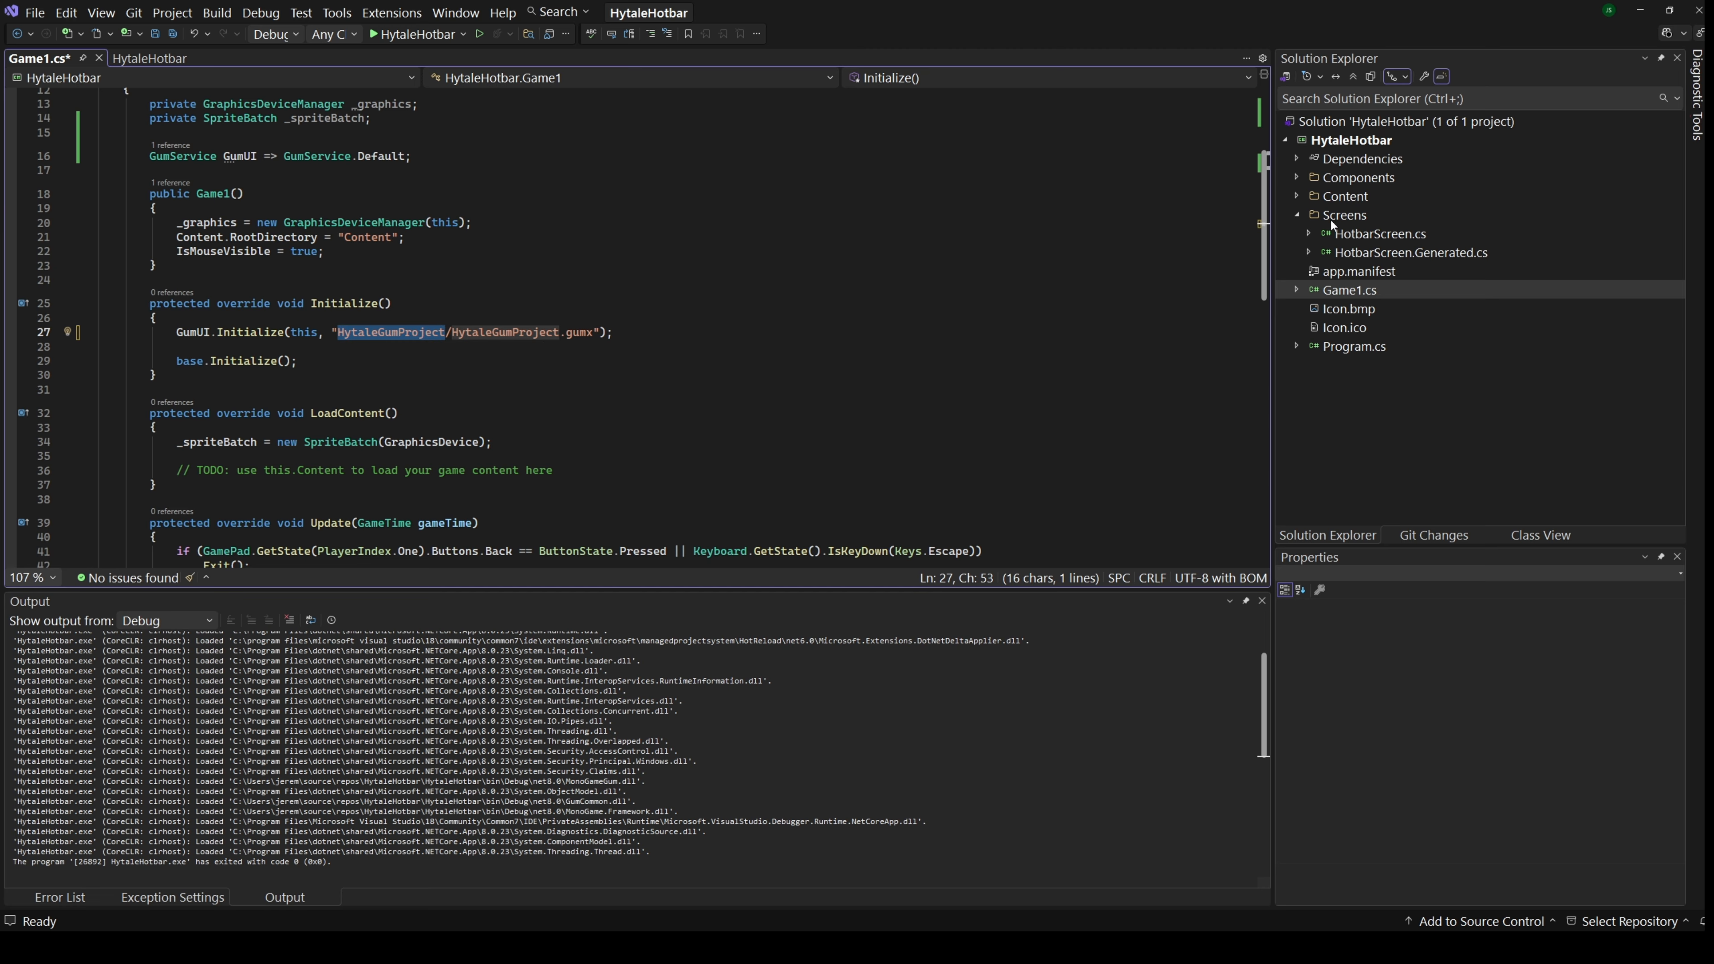
{"action": "left_click", "coordinate": [1298, 196]}
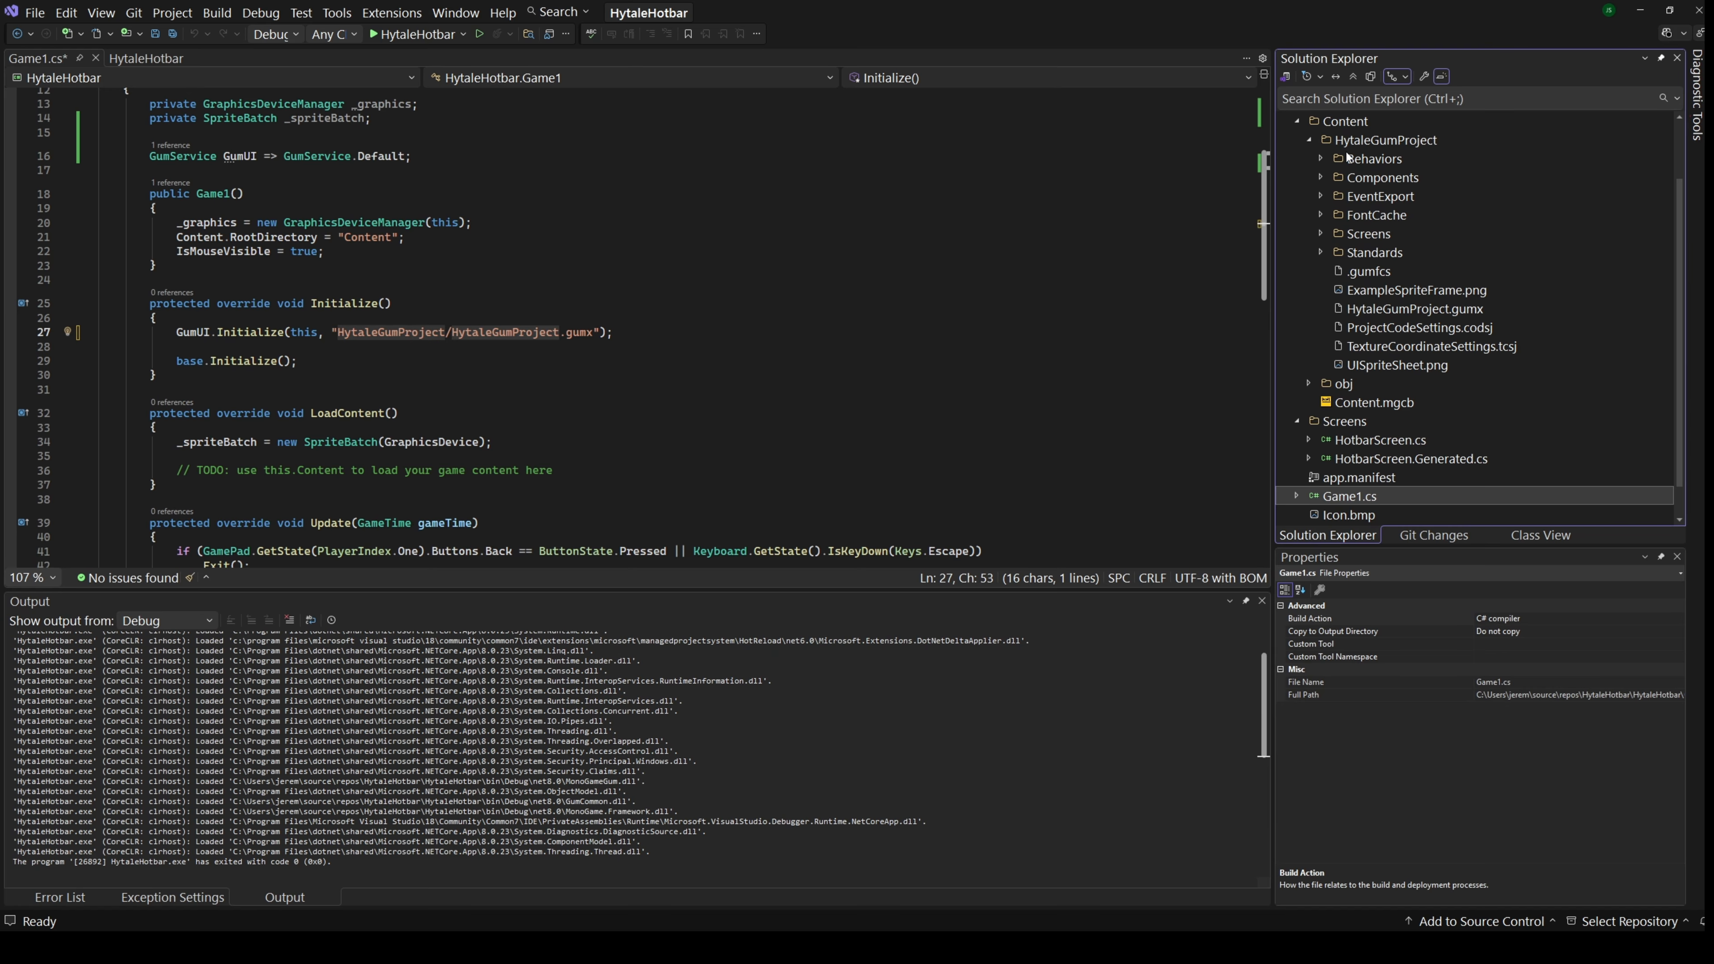
{"action": "left_click", "coordinate": [1370, 312]}
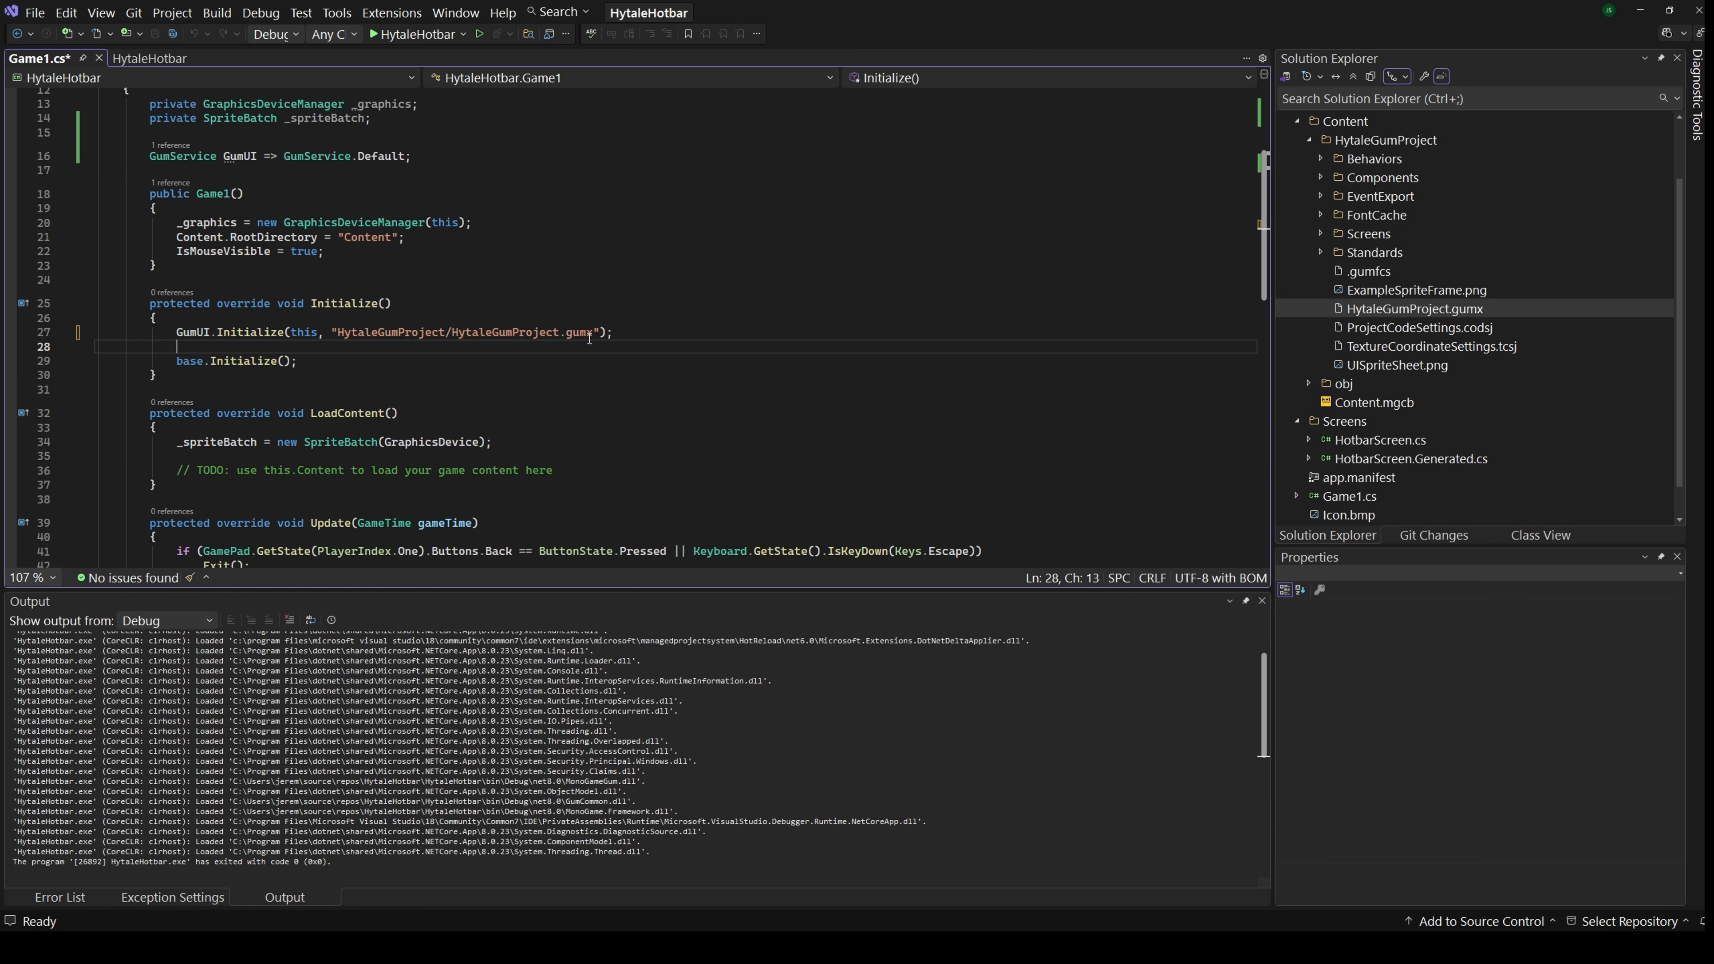
{"action": "left_click_drag", "start_coordinate": [594, 333], "coordinate": [346, 333]}
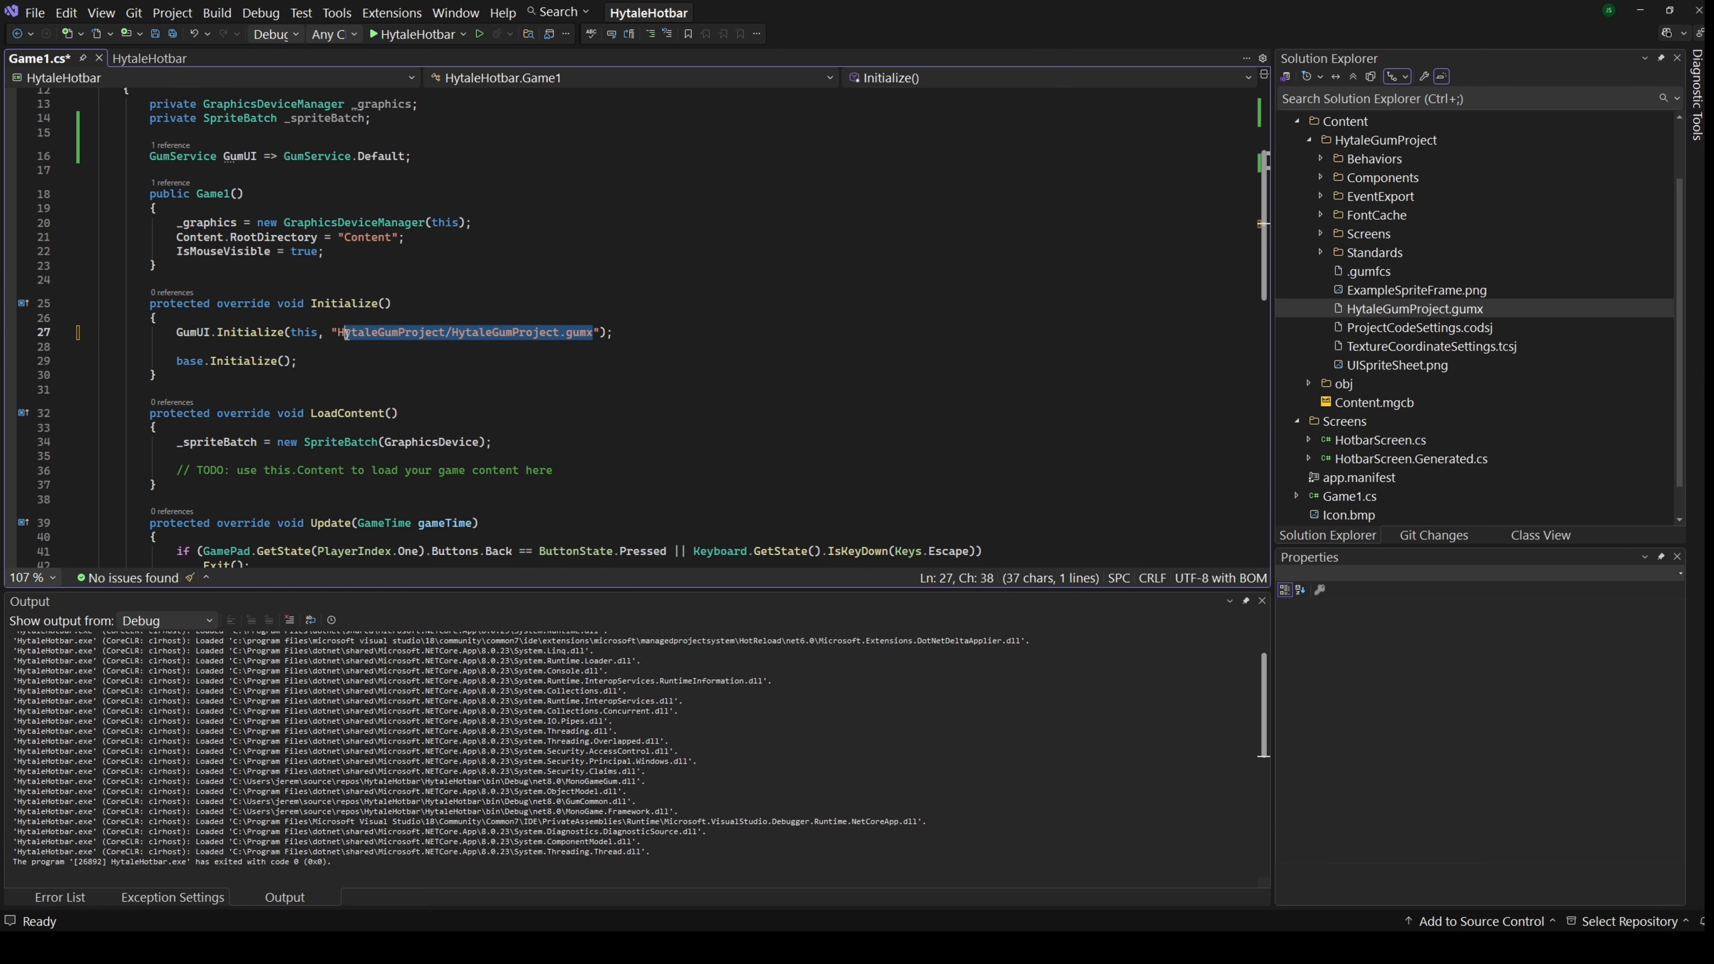
{"action": "left_click", "coordinate": [348, 372]}
{"action": "key", "text": "ctrl+s"}
- Replace the TODO comment in the Update method with GumUI.Update(gameTime); and save Game1.cs
{"action": "scroll", "coordinate": [378, 359], "scroll_direction": "down", "scroll_amount": 5}
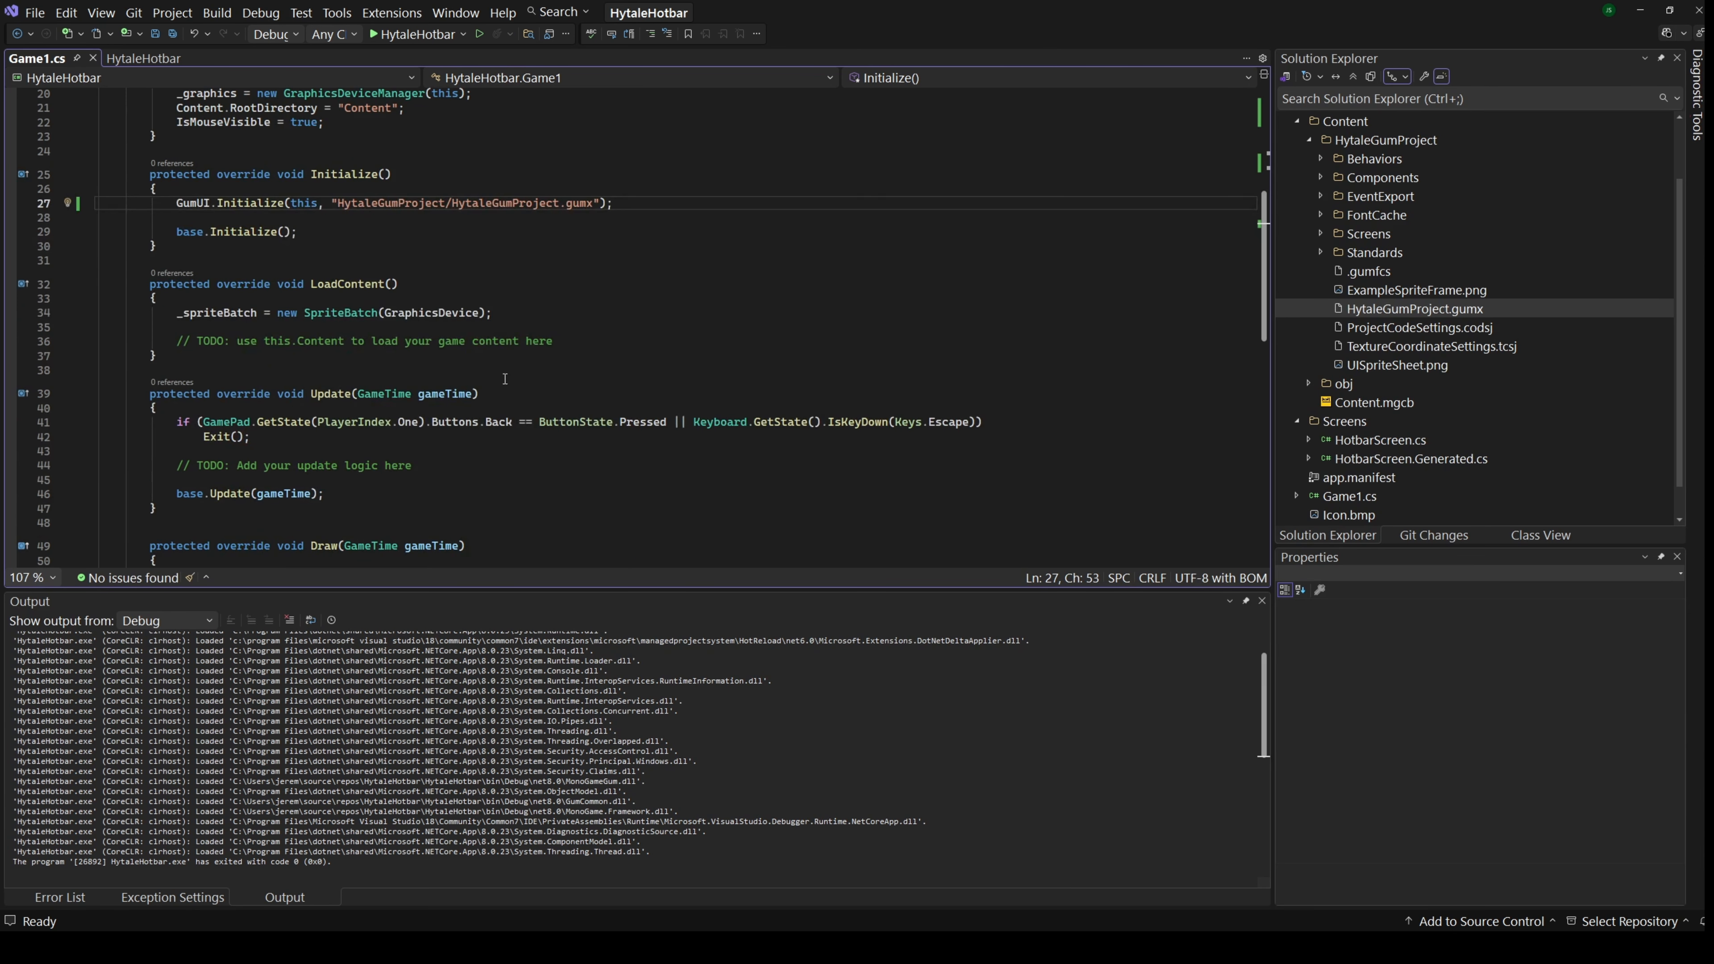
{"action": "left_click", "coordinate": [427, 336]}
{"action": "left_click_drag", "start_coordinate": [427, 336], "coordinate": [175, 336]}
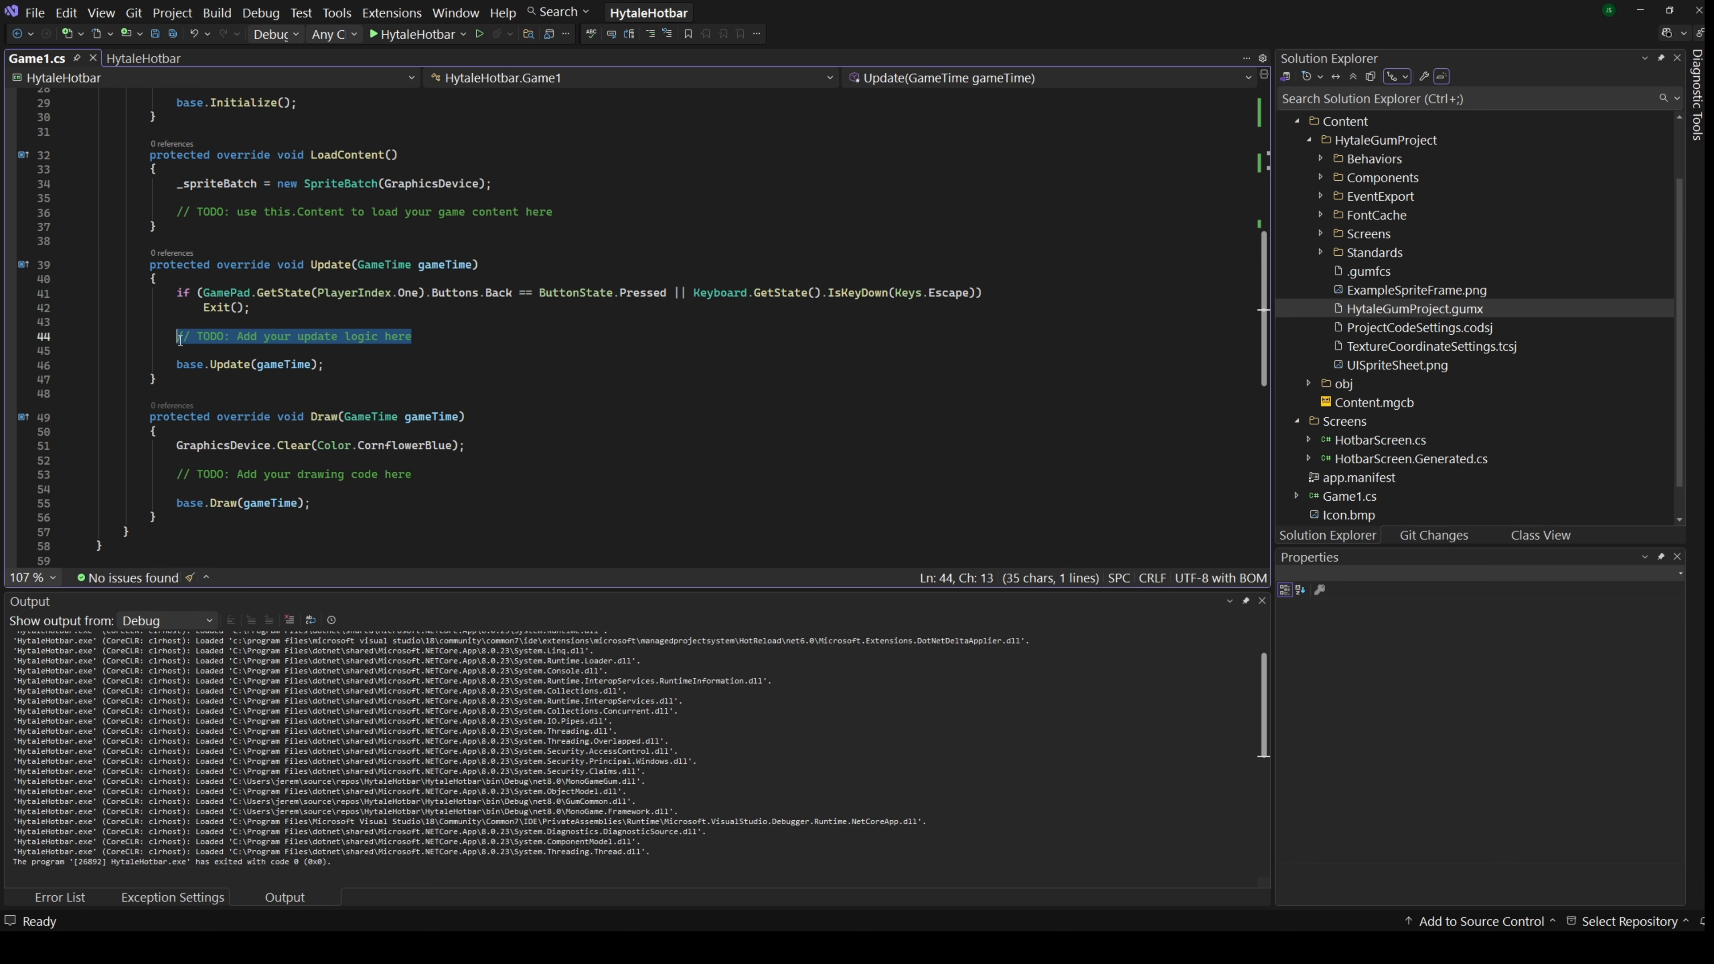
{"action": "type", "text": "GumUI.Update(gameTime);"}
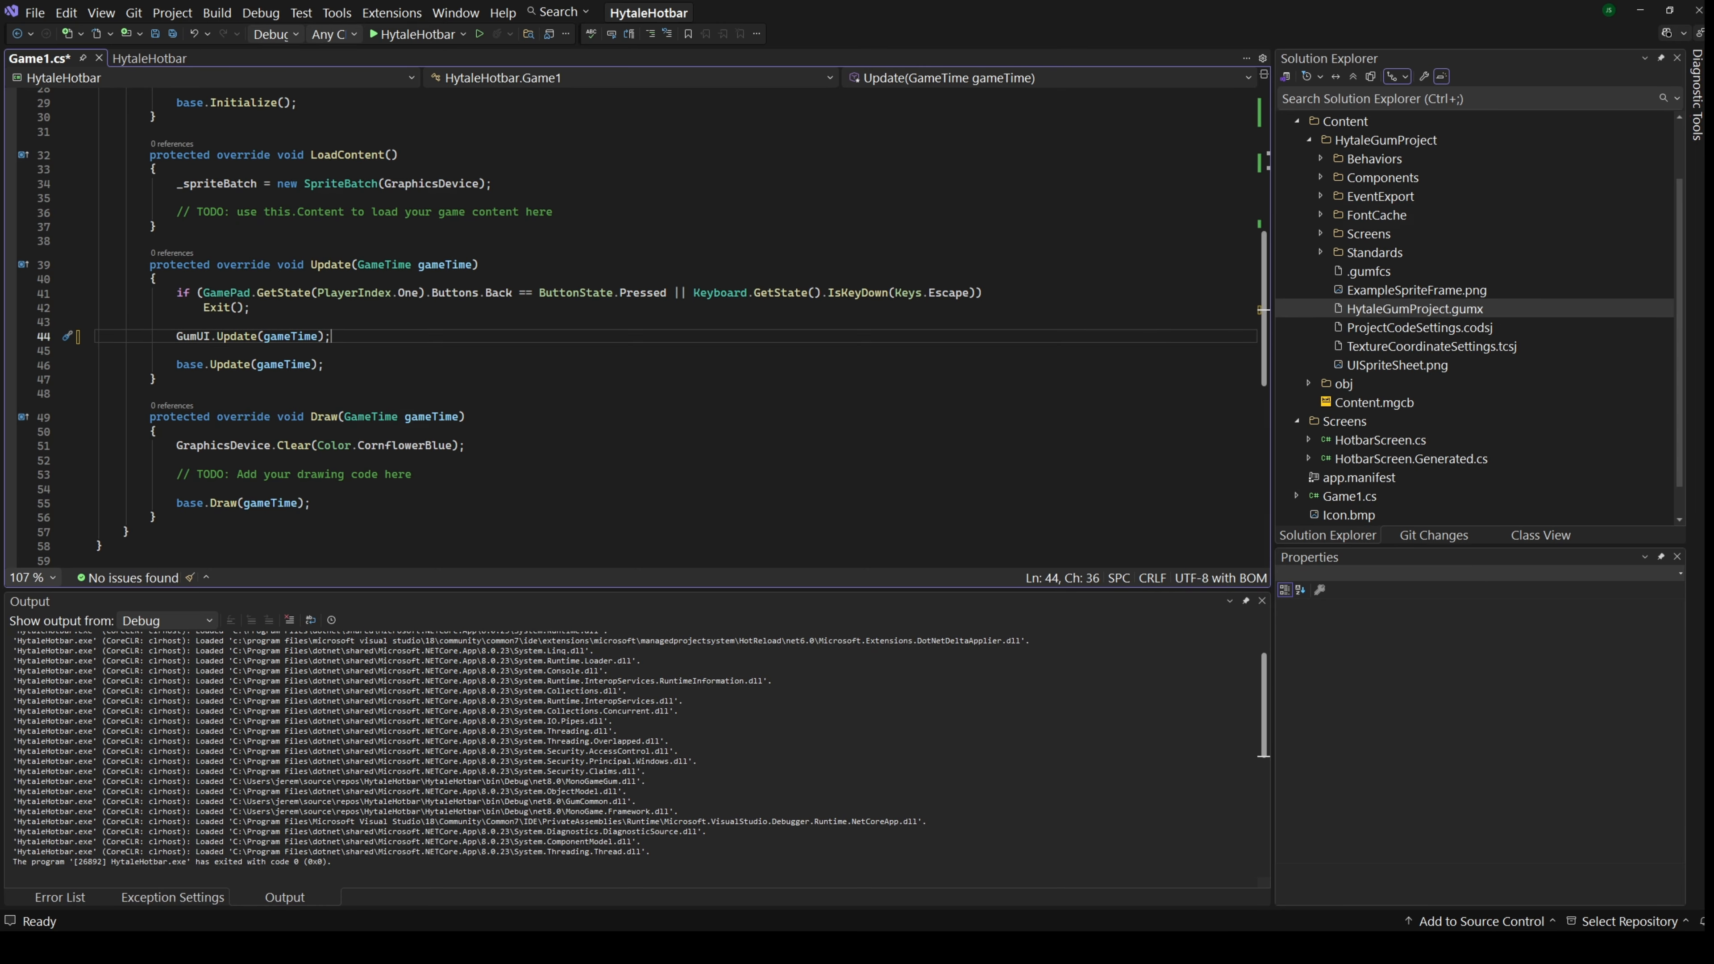
{"action": "key", "text": "ctrl+s"}
- Replace the TODO comment in the Draw method with GumUI.Draw();, then test-run the game and close its window
{"action": "left_click_drag", "start_coordinate": [413, 474], "coordinate": [174, 474]}
{"action": "type", "text": "GumUI.Draw();"}
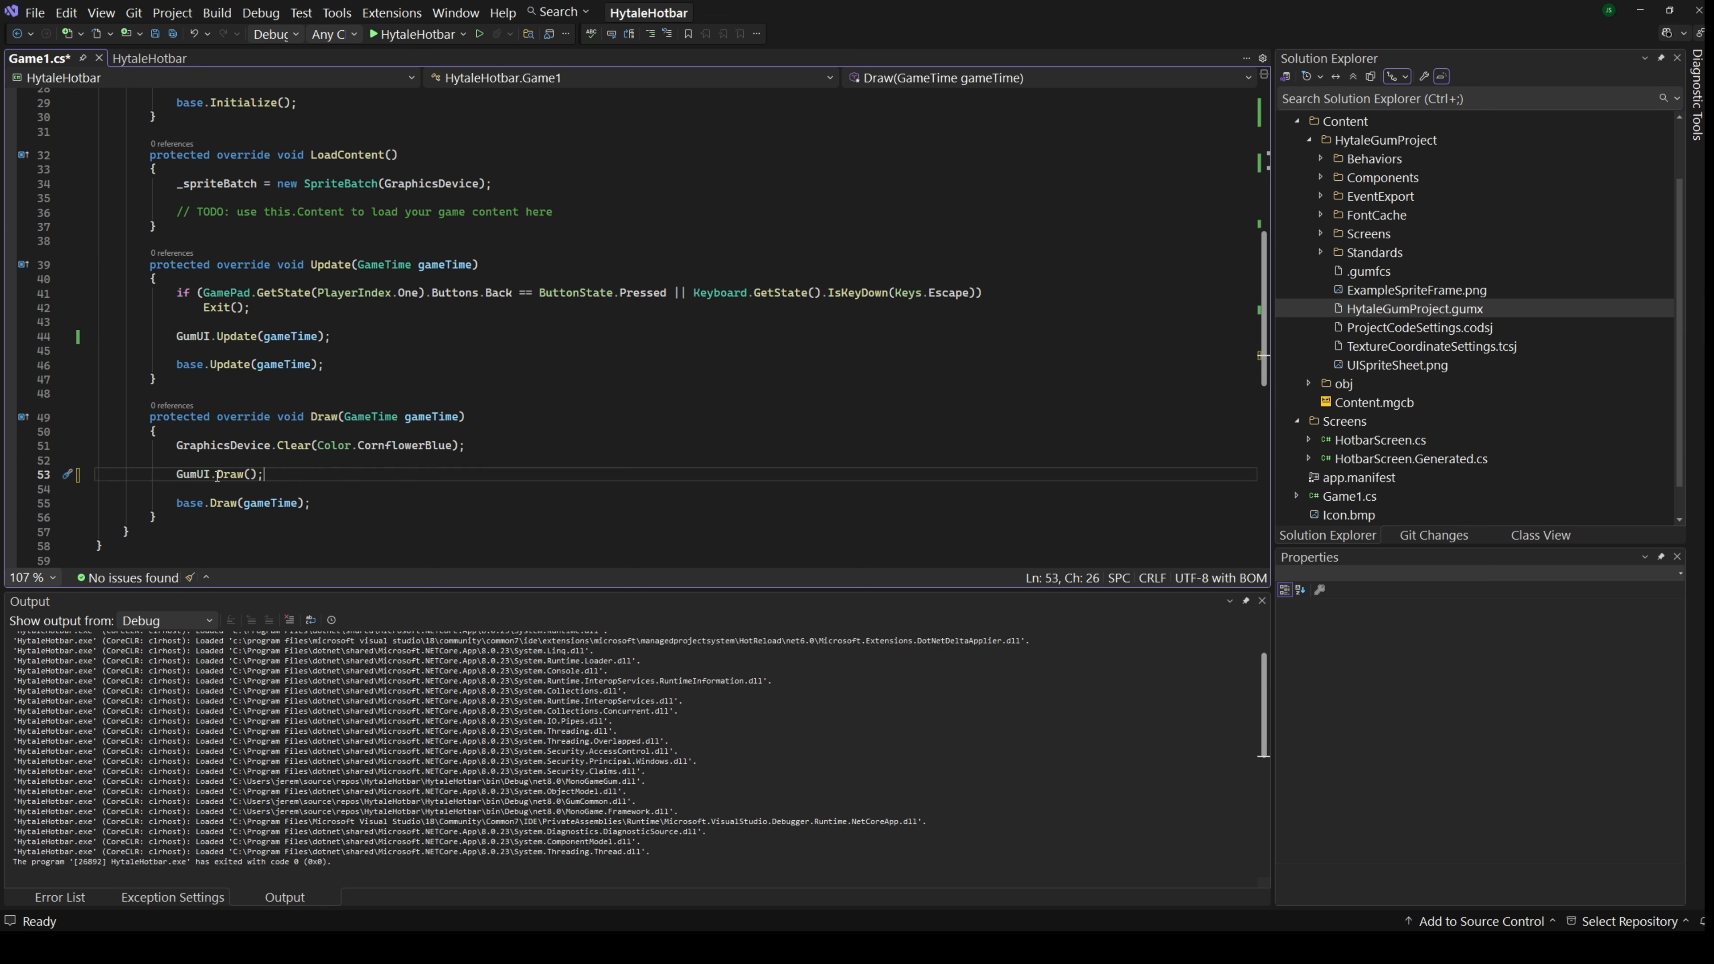
{"action": "left_click", "coordinate": [235, 489]}
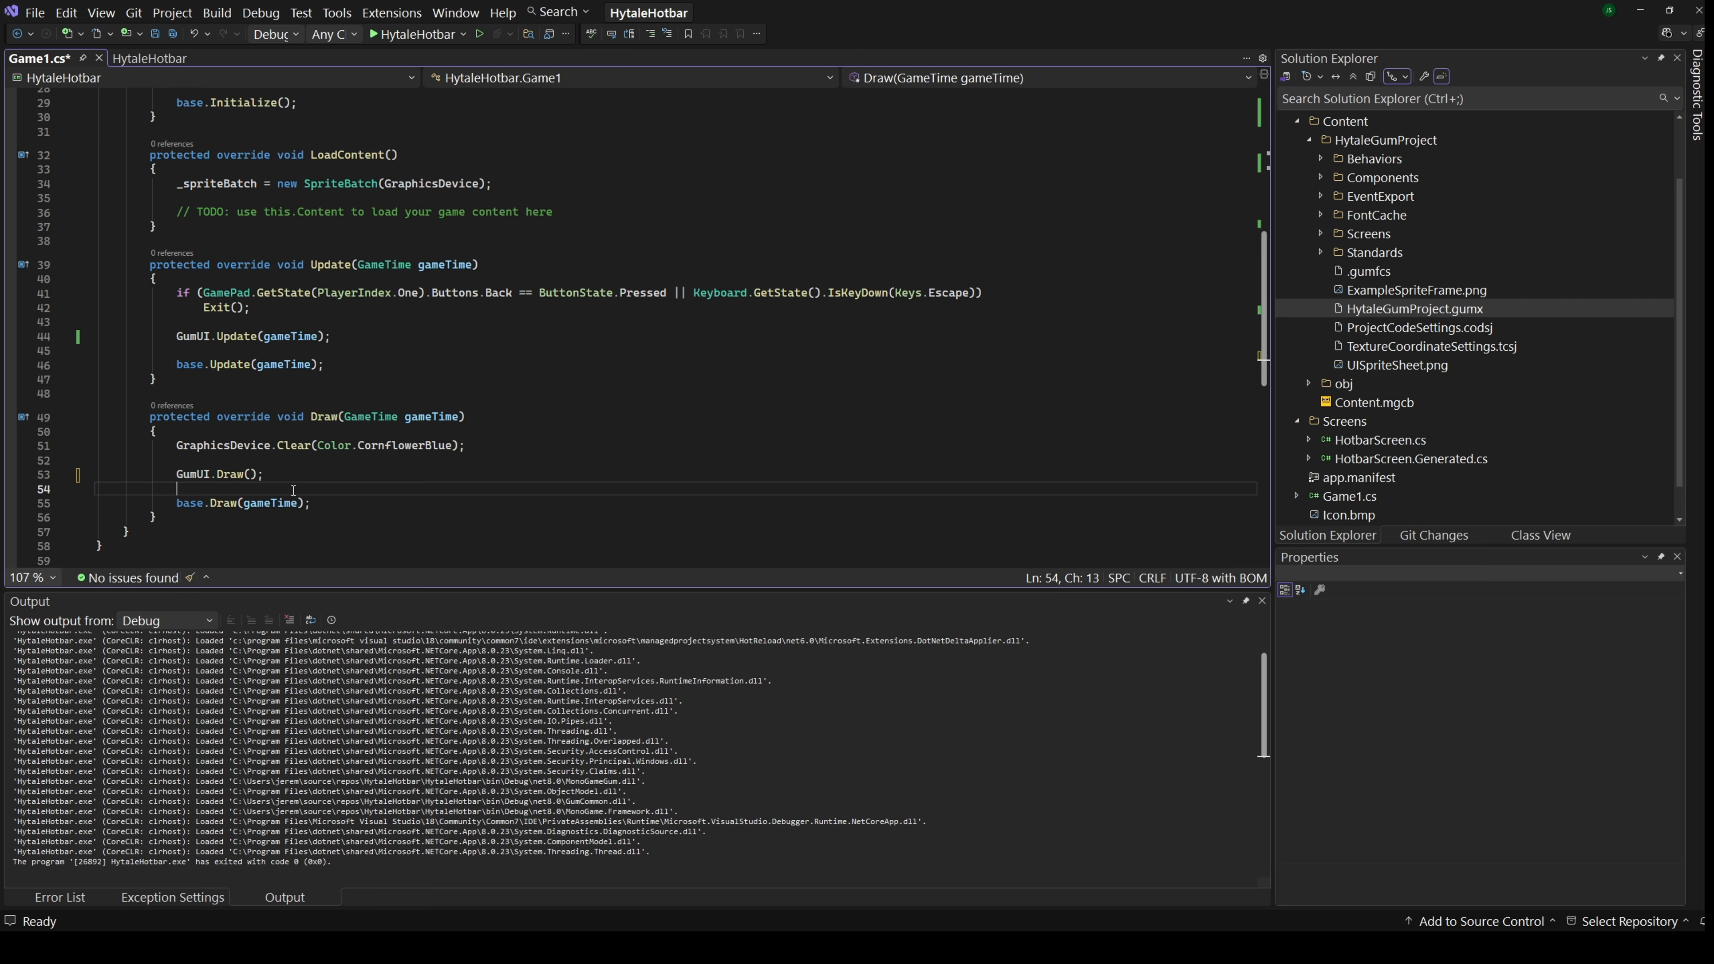
{"action": "left_click", "coordinate": [412, 33]}
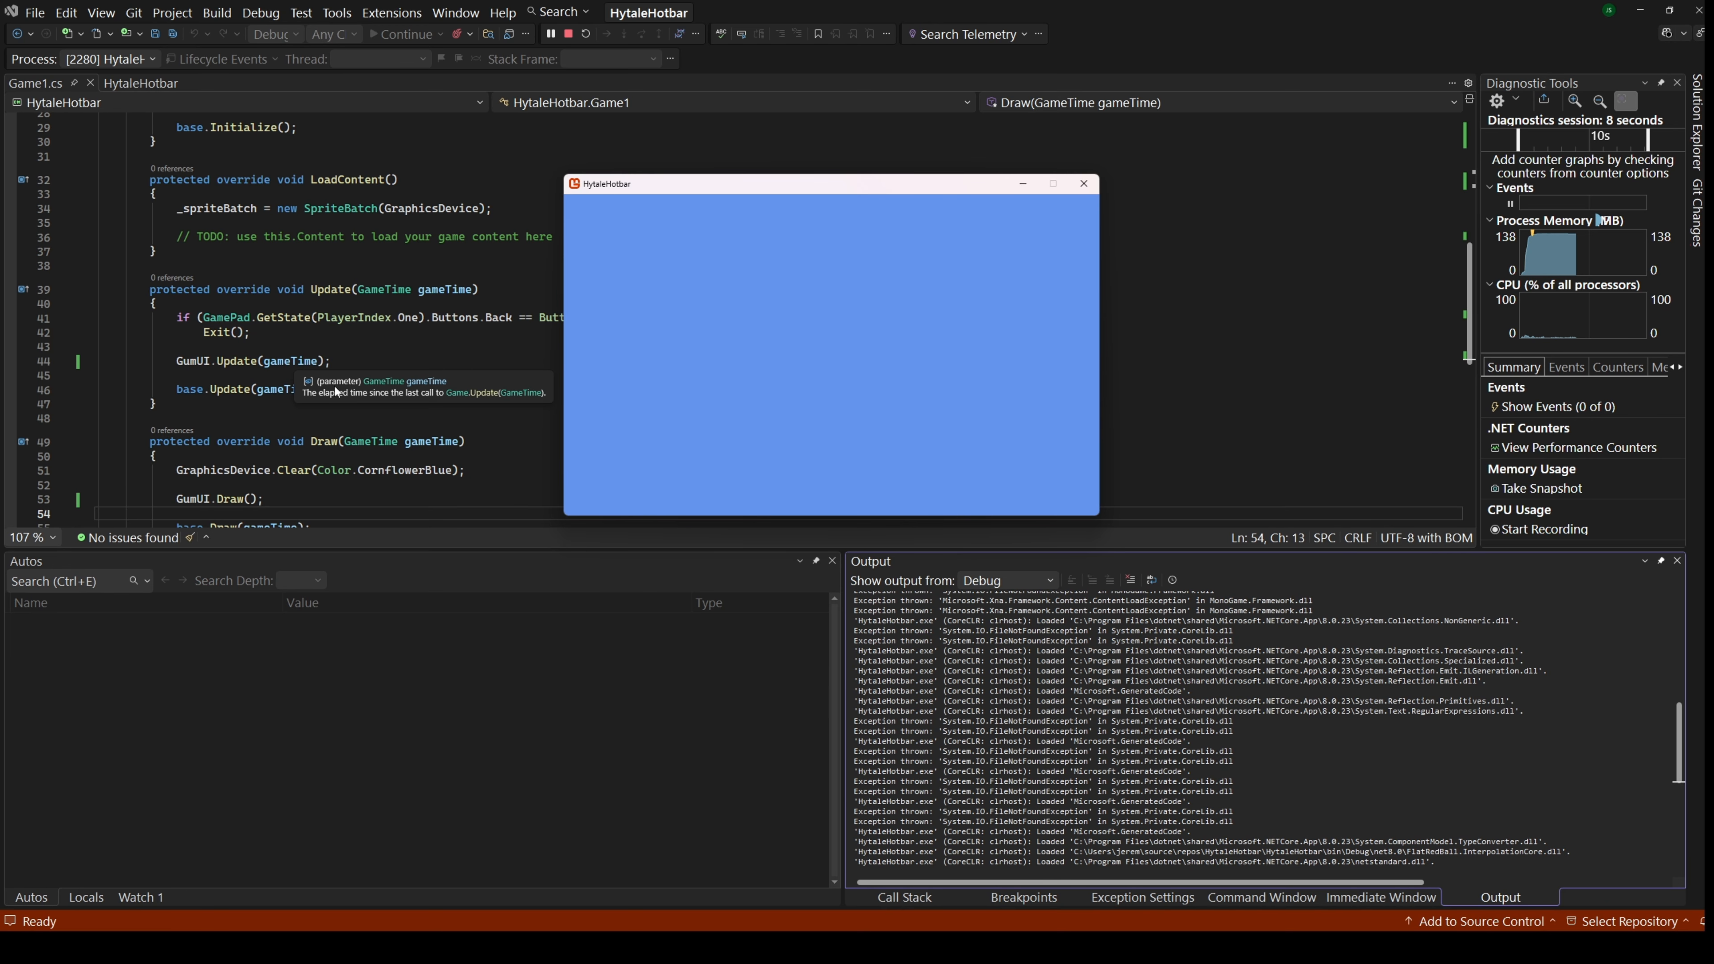
{"action": "left_click", "coordinate": [1097, 183]}
- Switch to the Gum documentation in the browser and copy the code from "var screen =" through "screen.AddToRoot();"
{"action": "key", "text": "alt+Tab"}
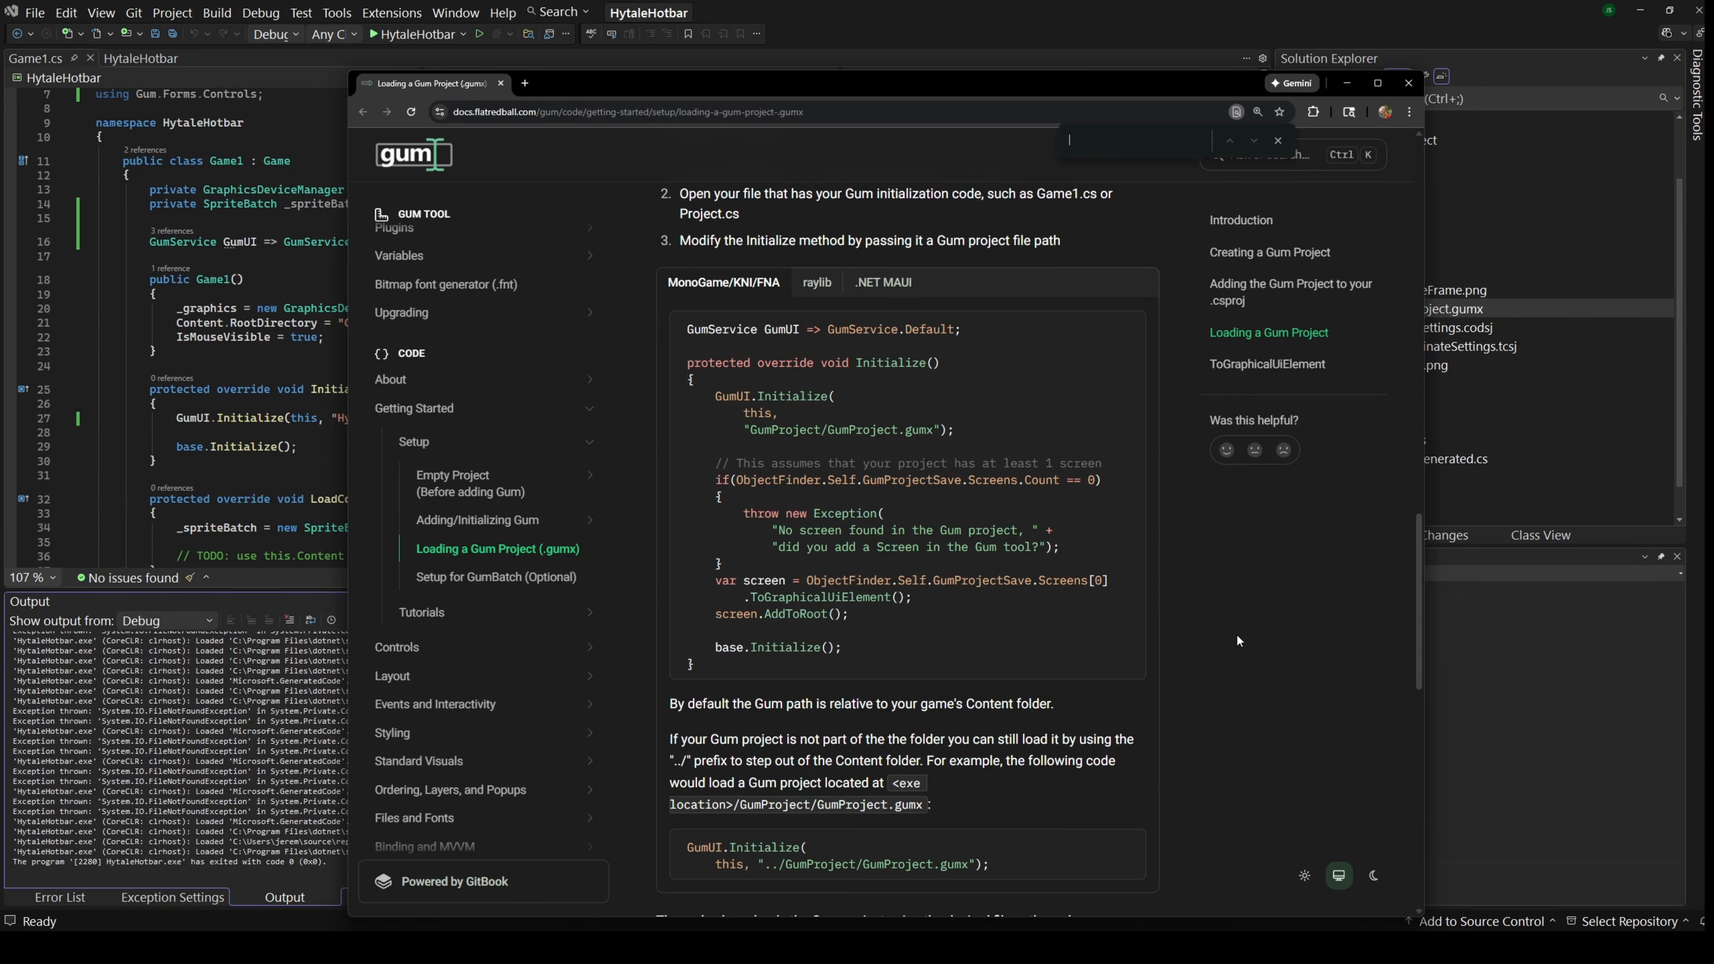
{"action": "mouse_move", "coordinate": [715, 581]}
{"action": "left_mouse_down"}
{"action": "mouse_move", "coordinate": [929, 587]}
{"action": "mouse_move", "coordinate": [745, 600]}
{"action": "mouse_move", "coordinate": [717, 582]}
{"action": "left_mouse_up"}
{"action": "left_click", "coordinate": [915, 614]}
{"action": "left_click", "coordinate": [876, 620]}
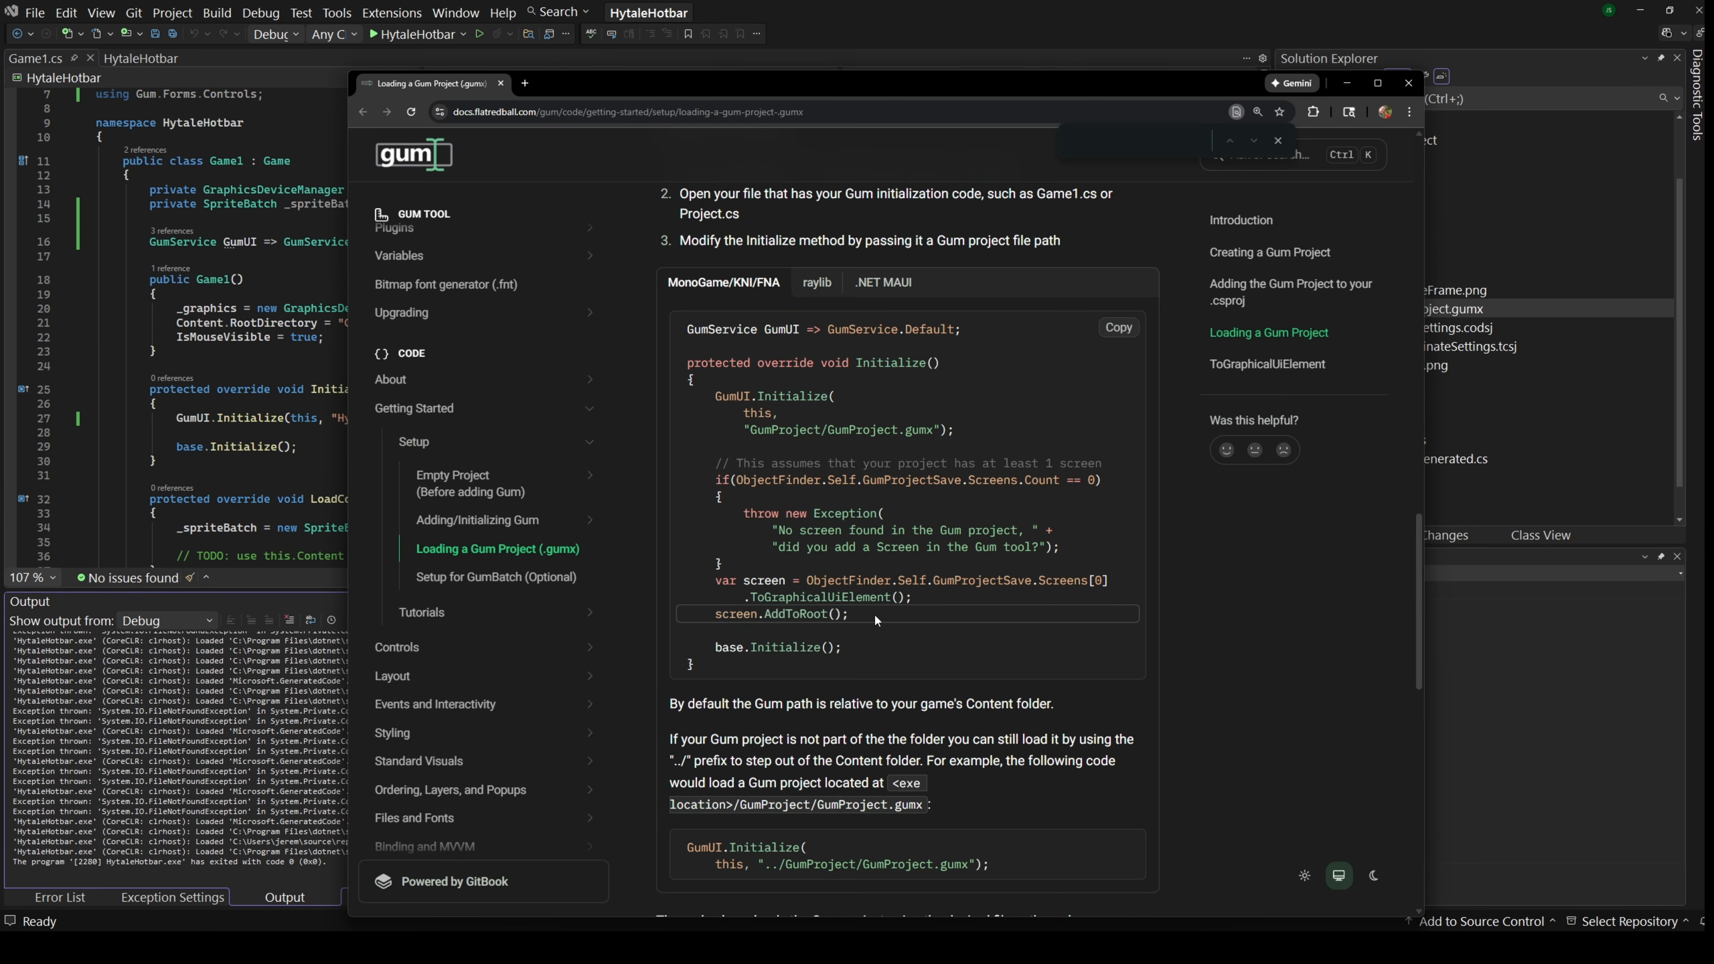
{"action": "left_click_drag", "start_coordinate": [875, 620], "coordinate": [714, 581]}
{"action": "key", "text": "ctrl+c"}
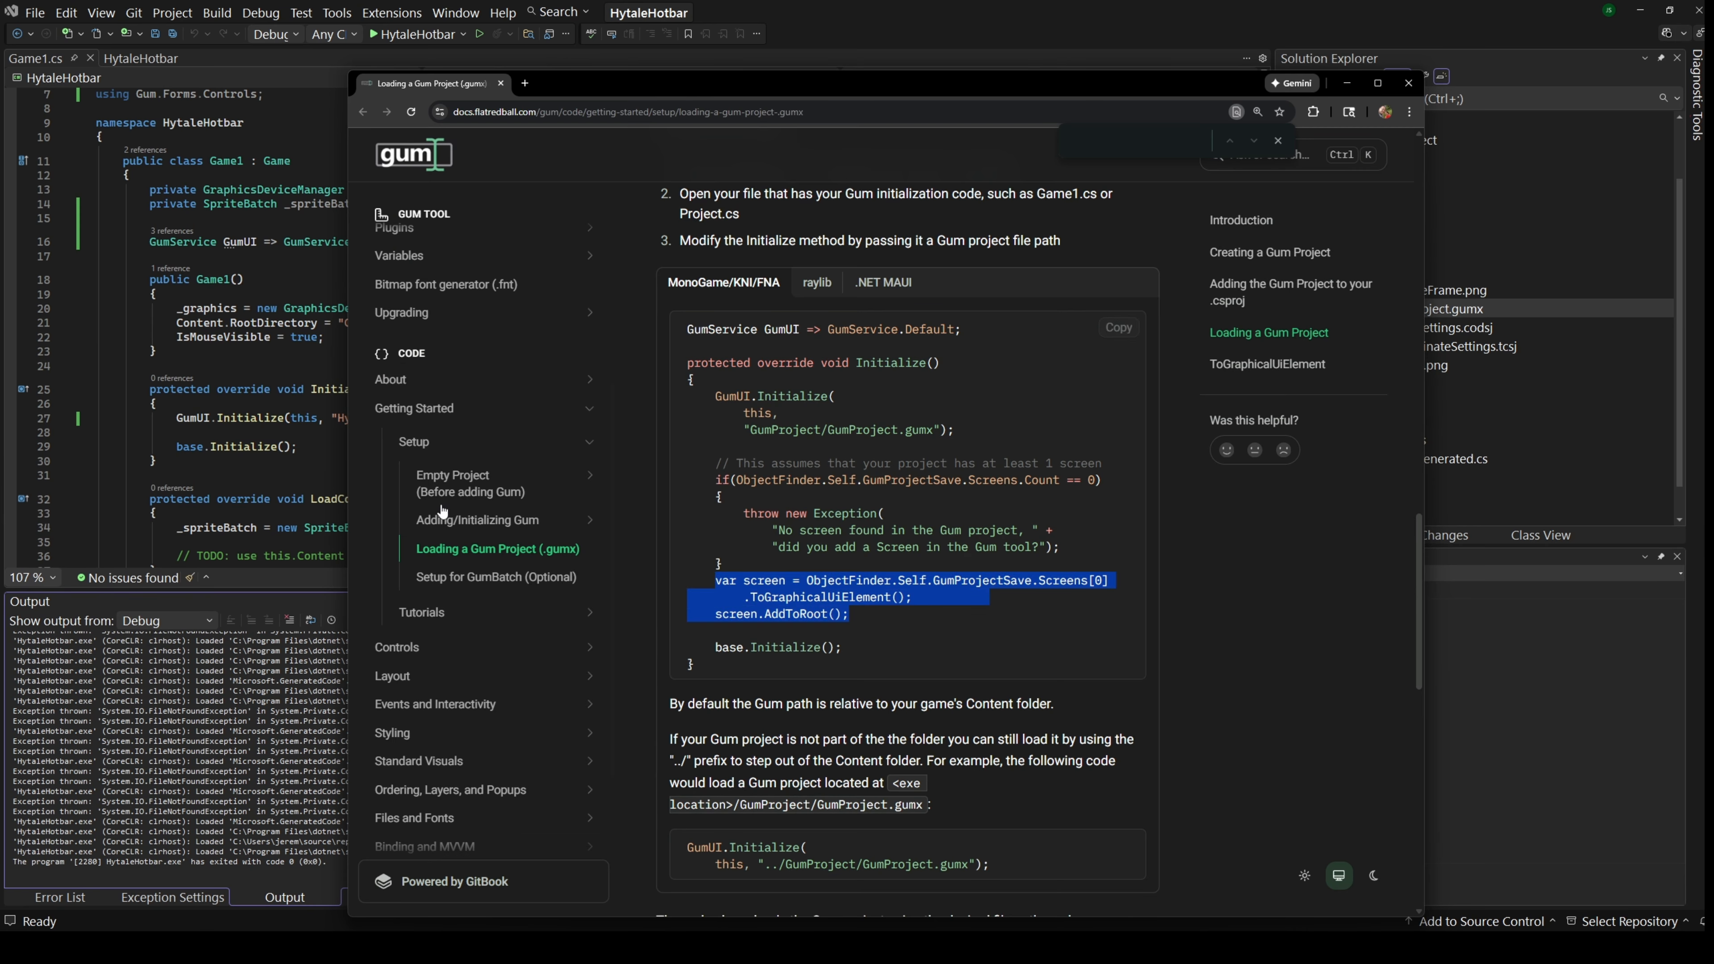
- Back in Visual Studio, paste the copied screen-loading code below the GumUI.Initialize call, separated by a blank line
{"action": "key", "text": "alt+Tab"}
{"action": "scroll", "coordinate": [445, 389], "scroll_direction": "down", "scroll_amount": 4}
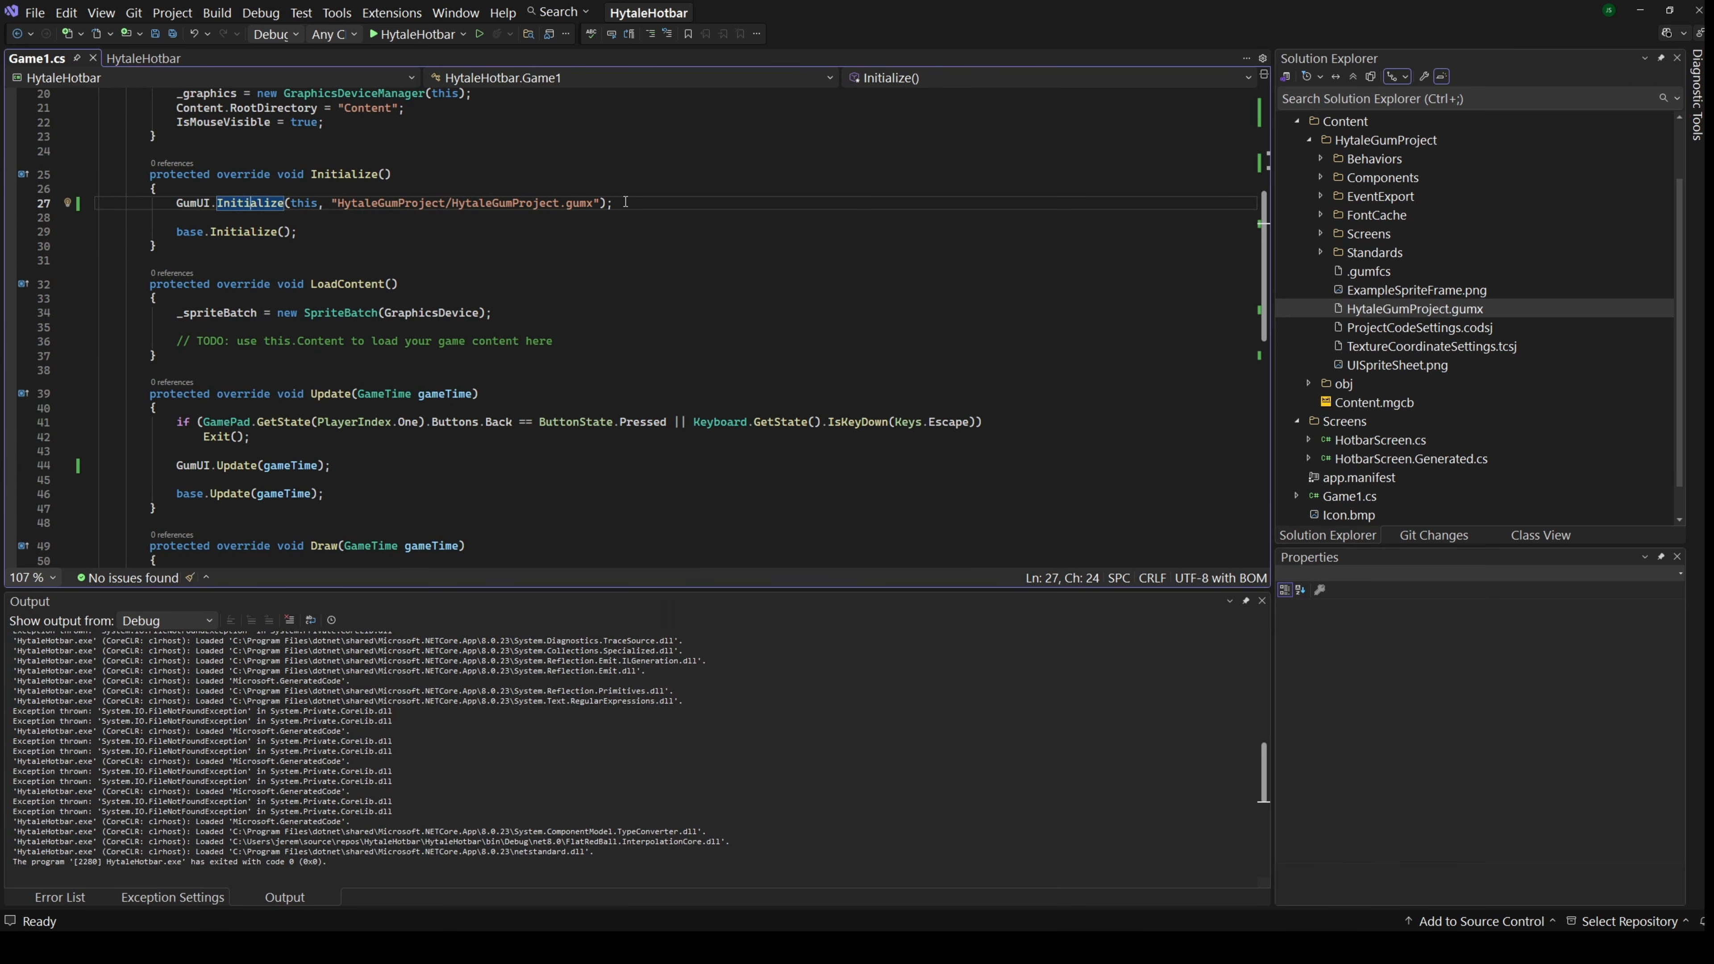
{"action": "left_click", "coordinate": [625, 202]}
{"action": "key", "text": "Return"}
{"action": "key", "text": "Return"}
{"action": "key", "text": "ctrl+v"}
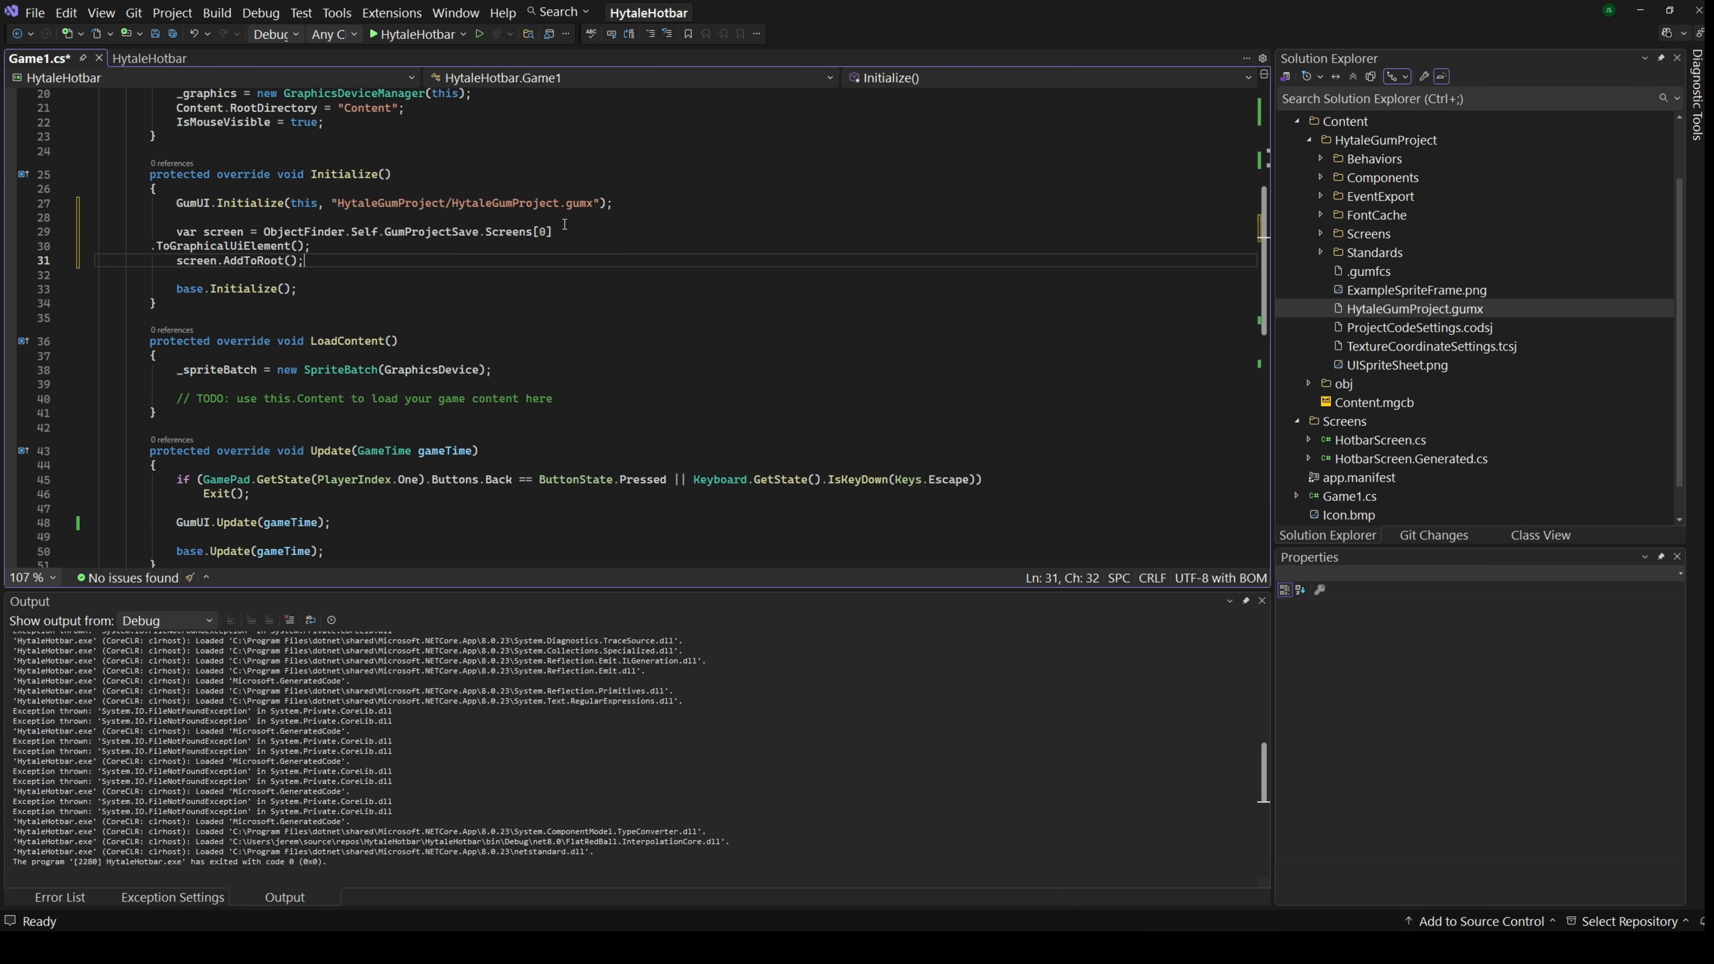
- Join the .ToGraphicalUiElement() call onto the same line as ObjectFinder.Self.GumProjectSave.Screens[0]
{"action": "left_click_drag", "start_coordinate": [152, 246], "coordinate": [556, 228]}
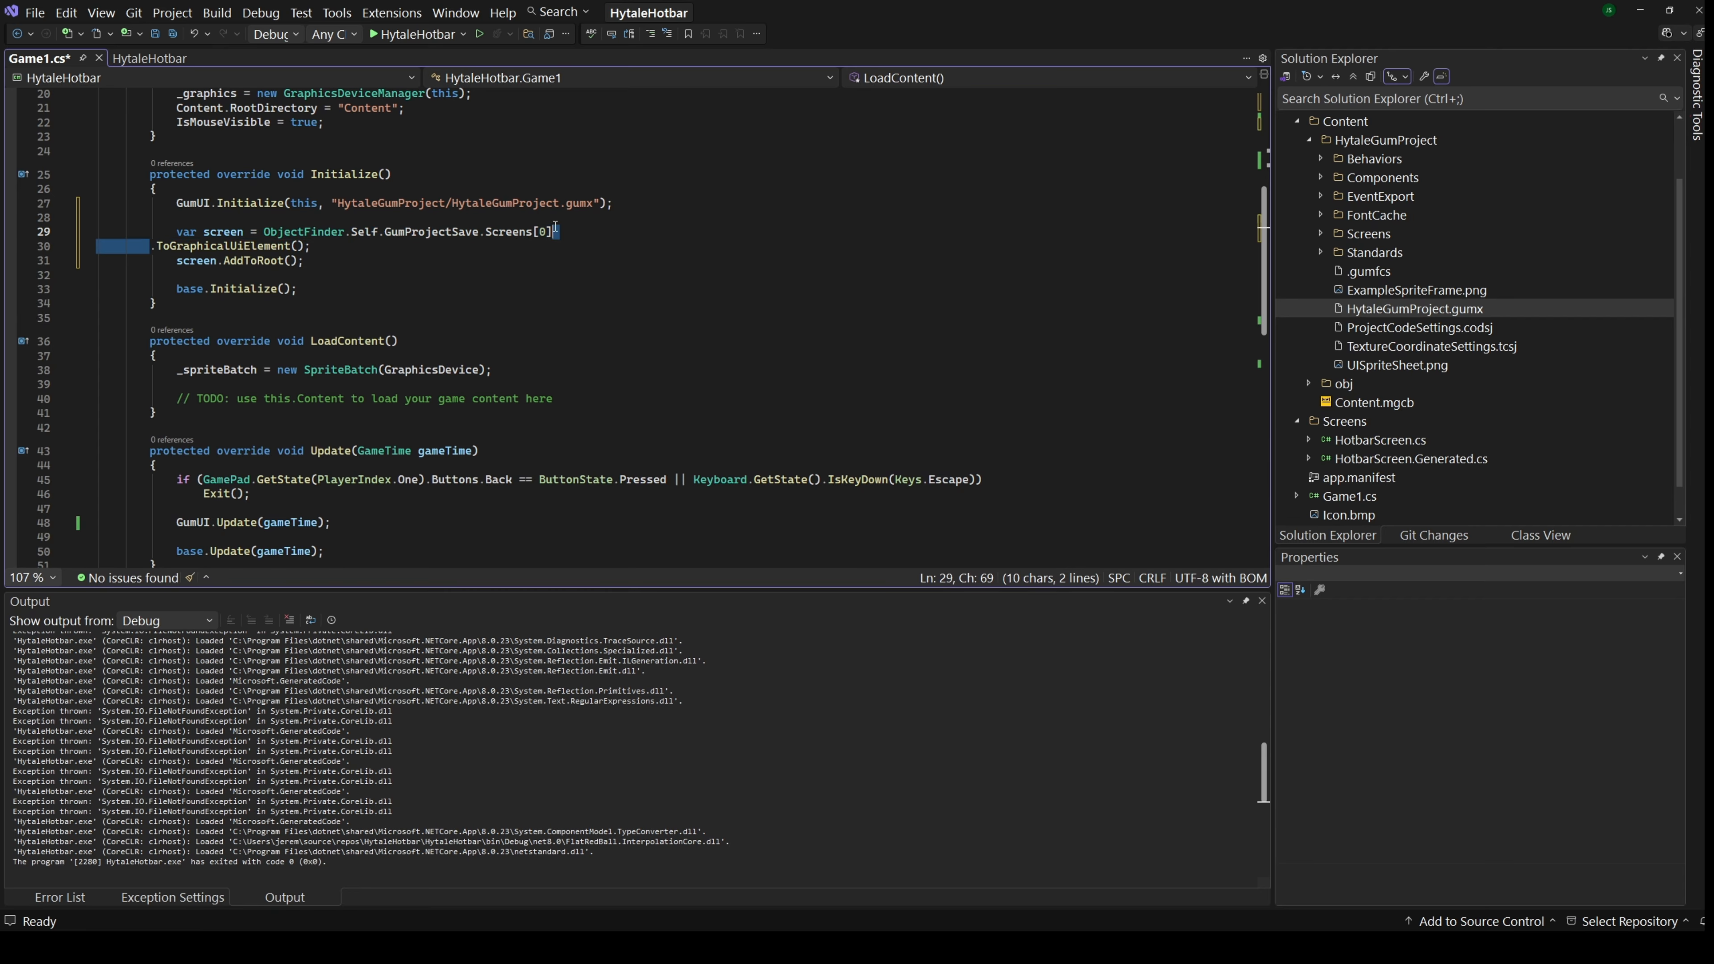
{"action": "key", "text": "BackSpace"}
{"action": "scroll", "coordinate": [358, 350], "scroll_direction": "up", "scroll_amount": 2}
{"action": "key", "text": "Down"}
- Enlarge the code text to 172 % and make the editor area taller, then save Game1.cs
{"action": "scroll", "coordinate": [538, 358], "scroll_direction": "up", "scroll_amount": 3}
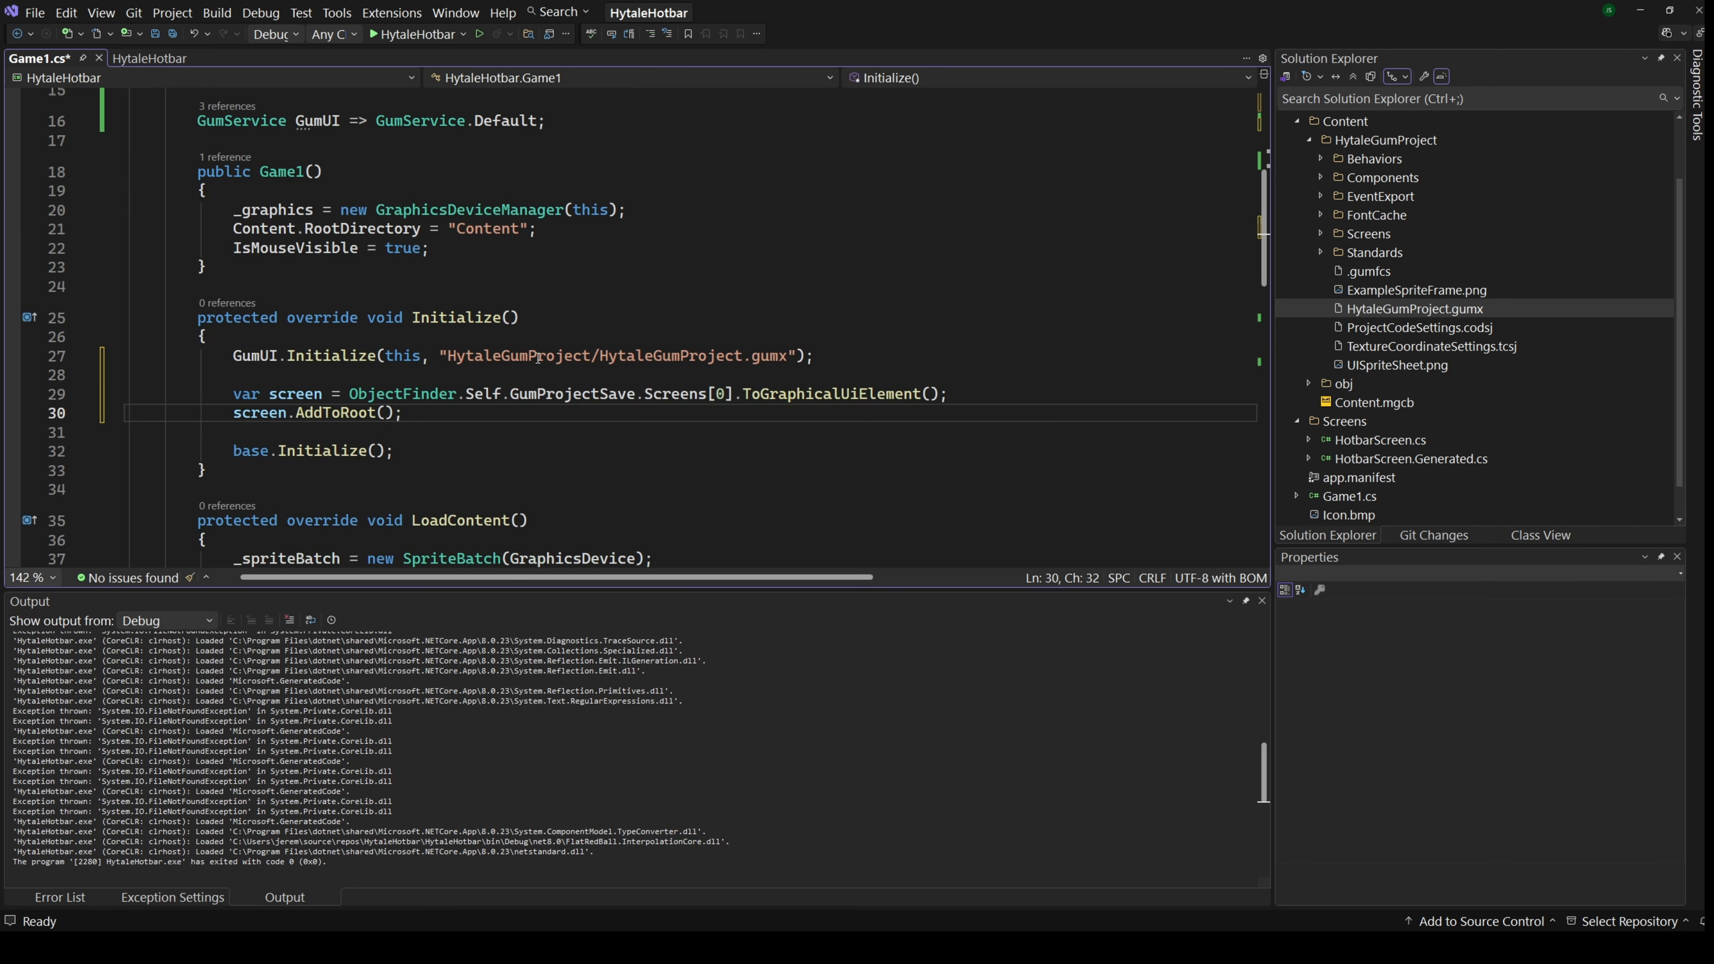
{"action": "scroll", "coordinate": [739, 435], "scroll_direction": "up", "scroll_amount": 1}
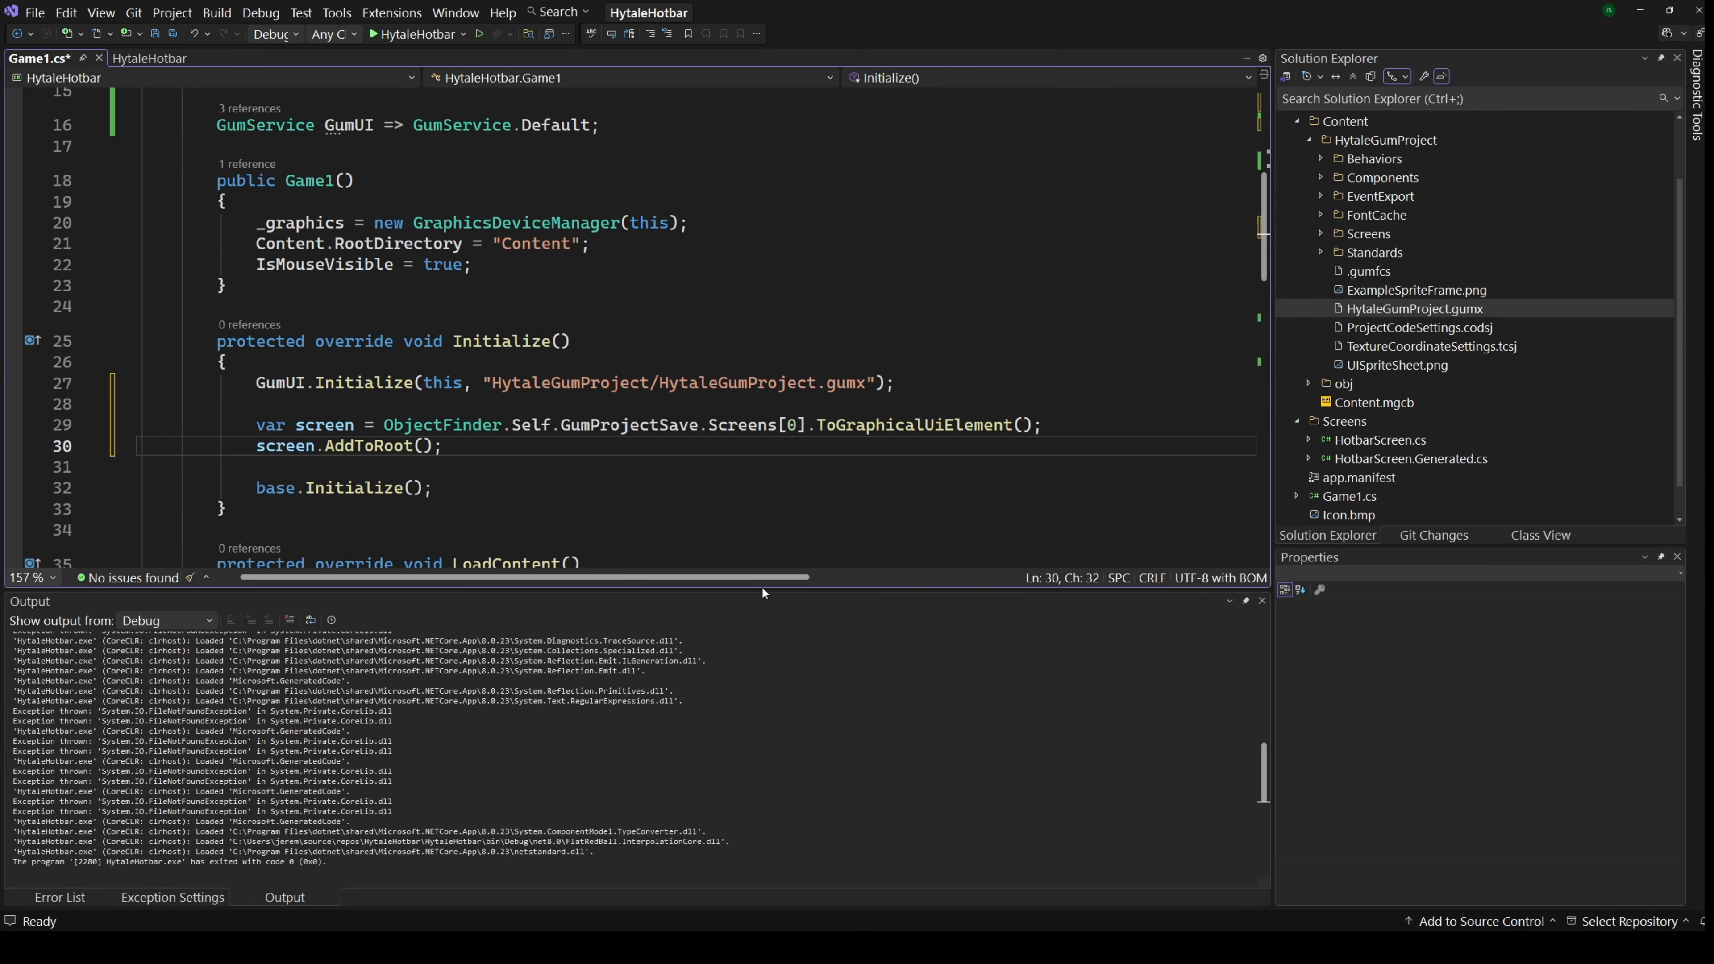
{"action": "left_click_drag", "start_coordinate": [762, 585], "coordinate": [762, 752]}
{"action": "scroll", "coordinate": [826, 544], "scroll_direction": "up", "scroll_amount": 2}
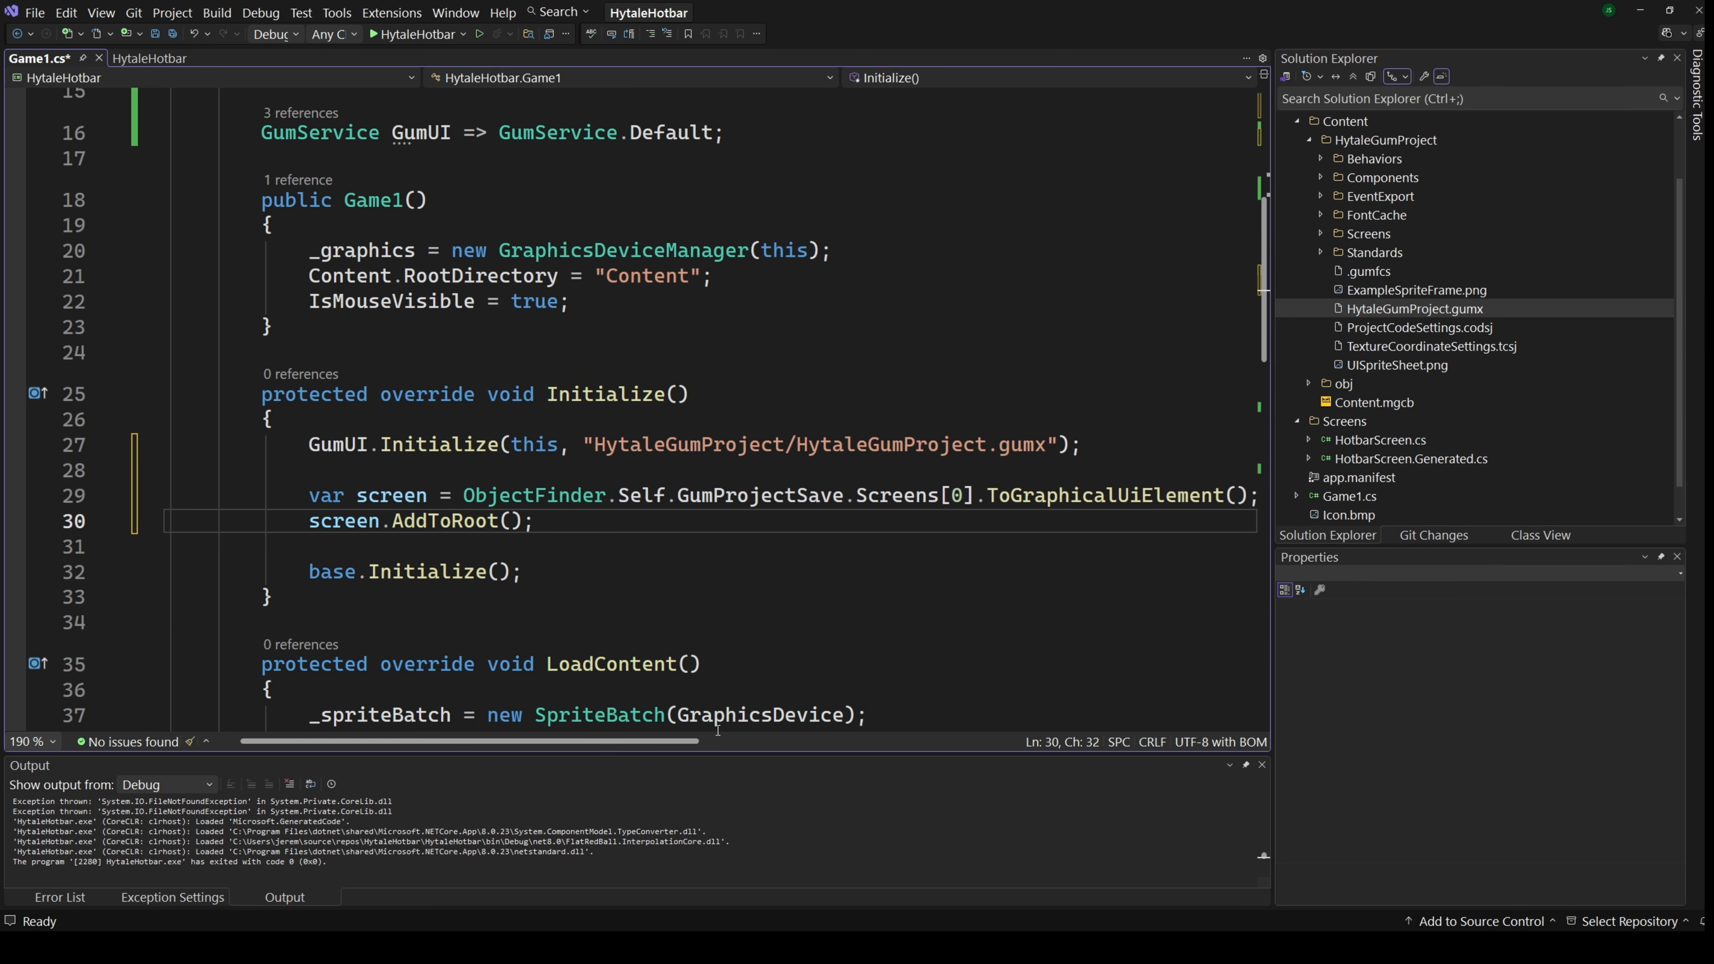
{"action": "scroll", "coordinate": [912, 489], "scroll_direction": "down", "scroll_amount": 1}
{"action": "double_click", "coordinate": [872, 460]}
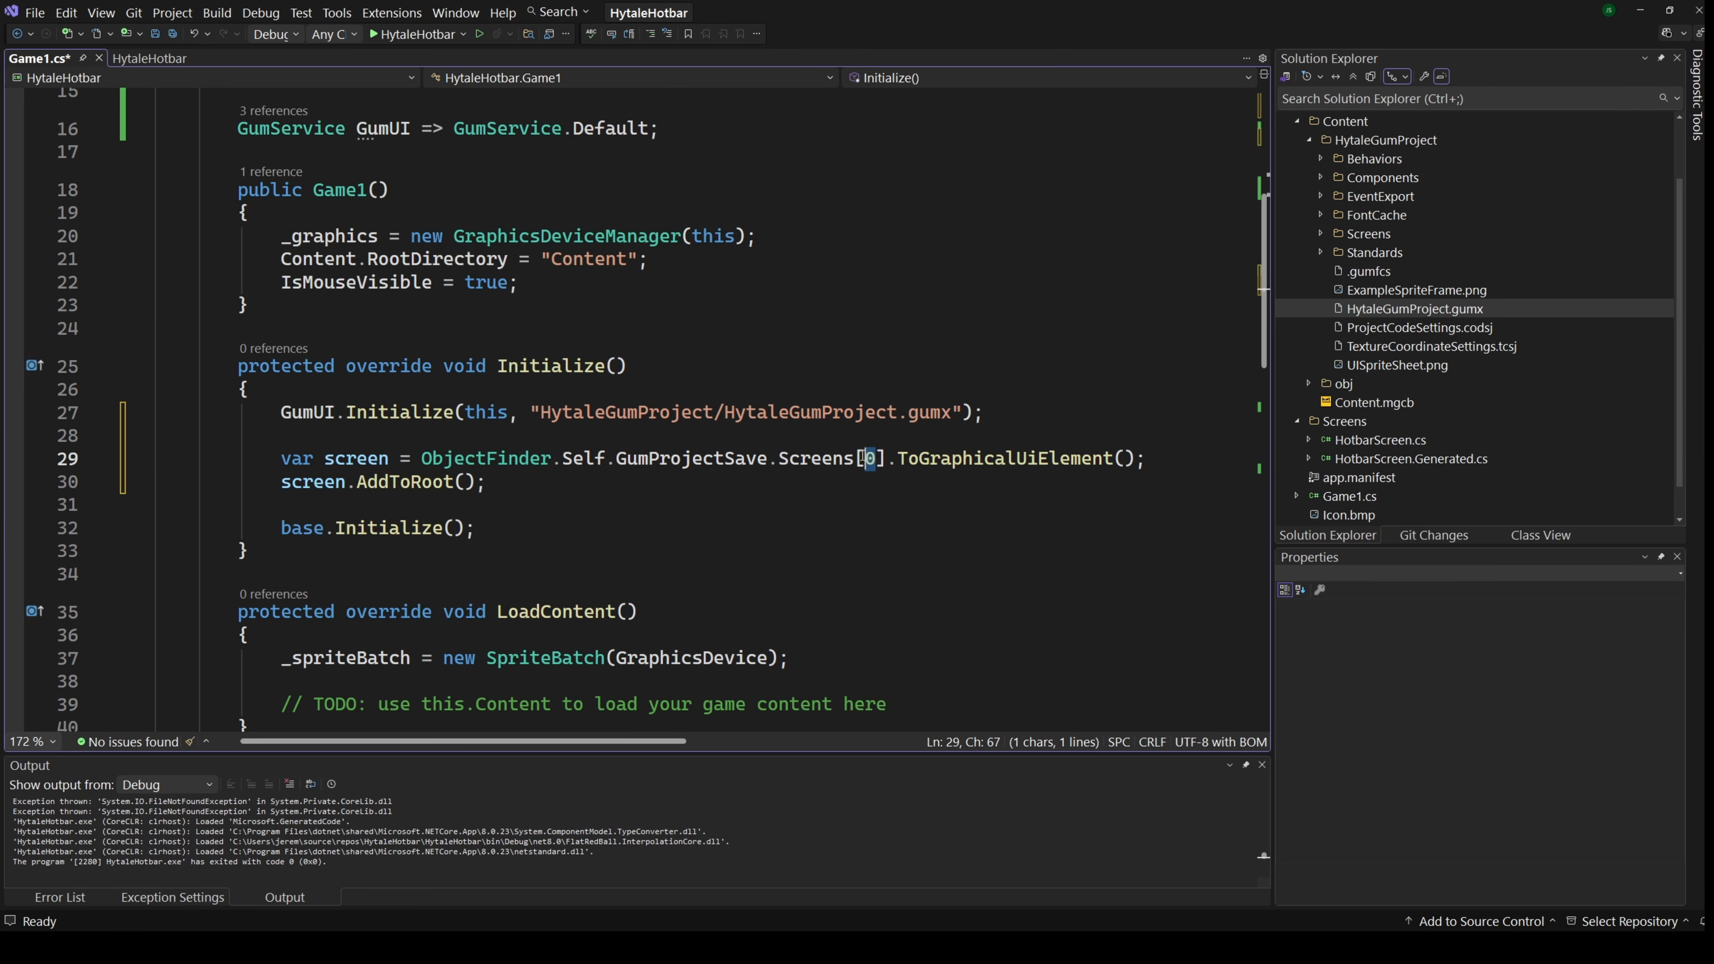
{"action": "left_click", "coordinate": [794, 487]}
{"action": "key", "text": "ctrl+s"}
- In the browser's Gum documentation, examine the Screens.Count check that throws an exception in the Initialize example
{"action": "key", "text": "alt+Tab"}
{"action": "key", "text": "ctrl+f"}
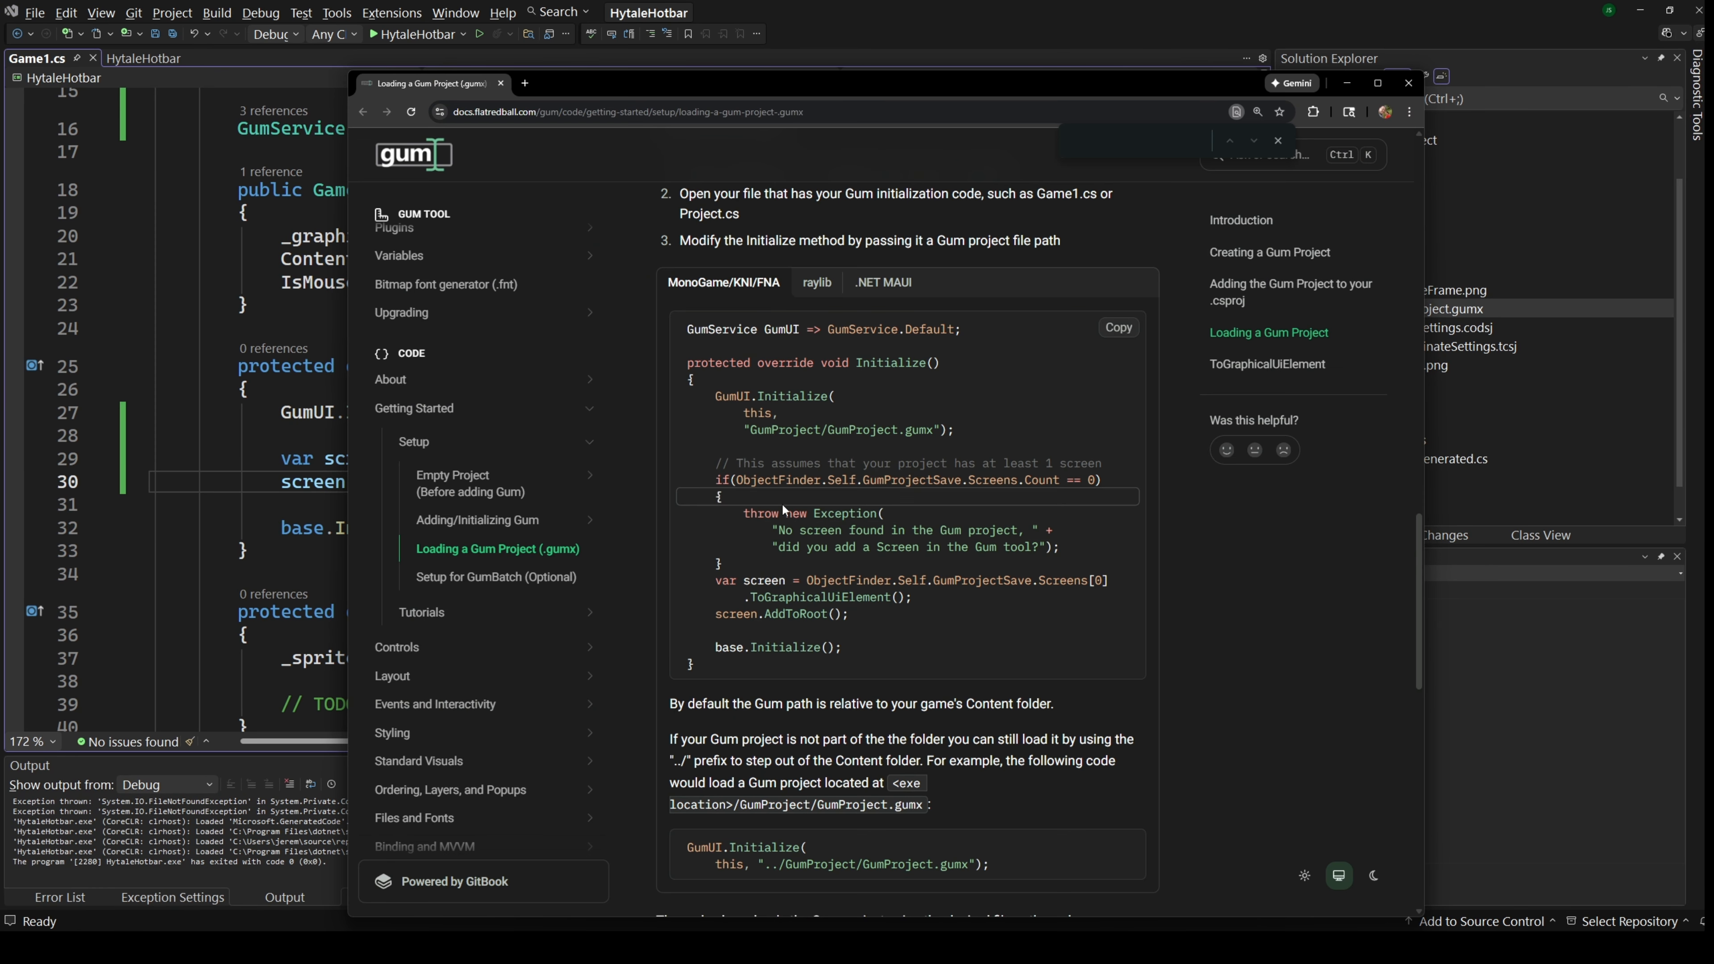
{"action": "left_click_drag", "start_coordinate": [714, 479], "coordinate": [738, 567]}
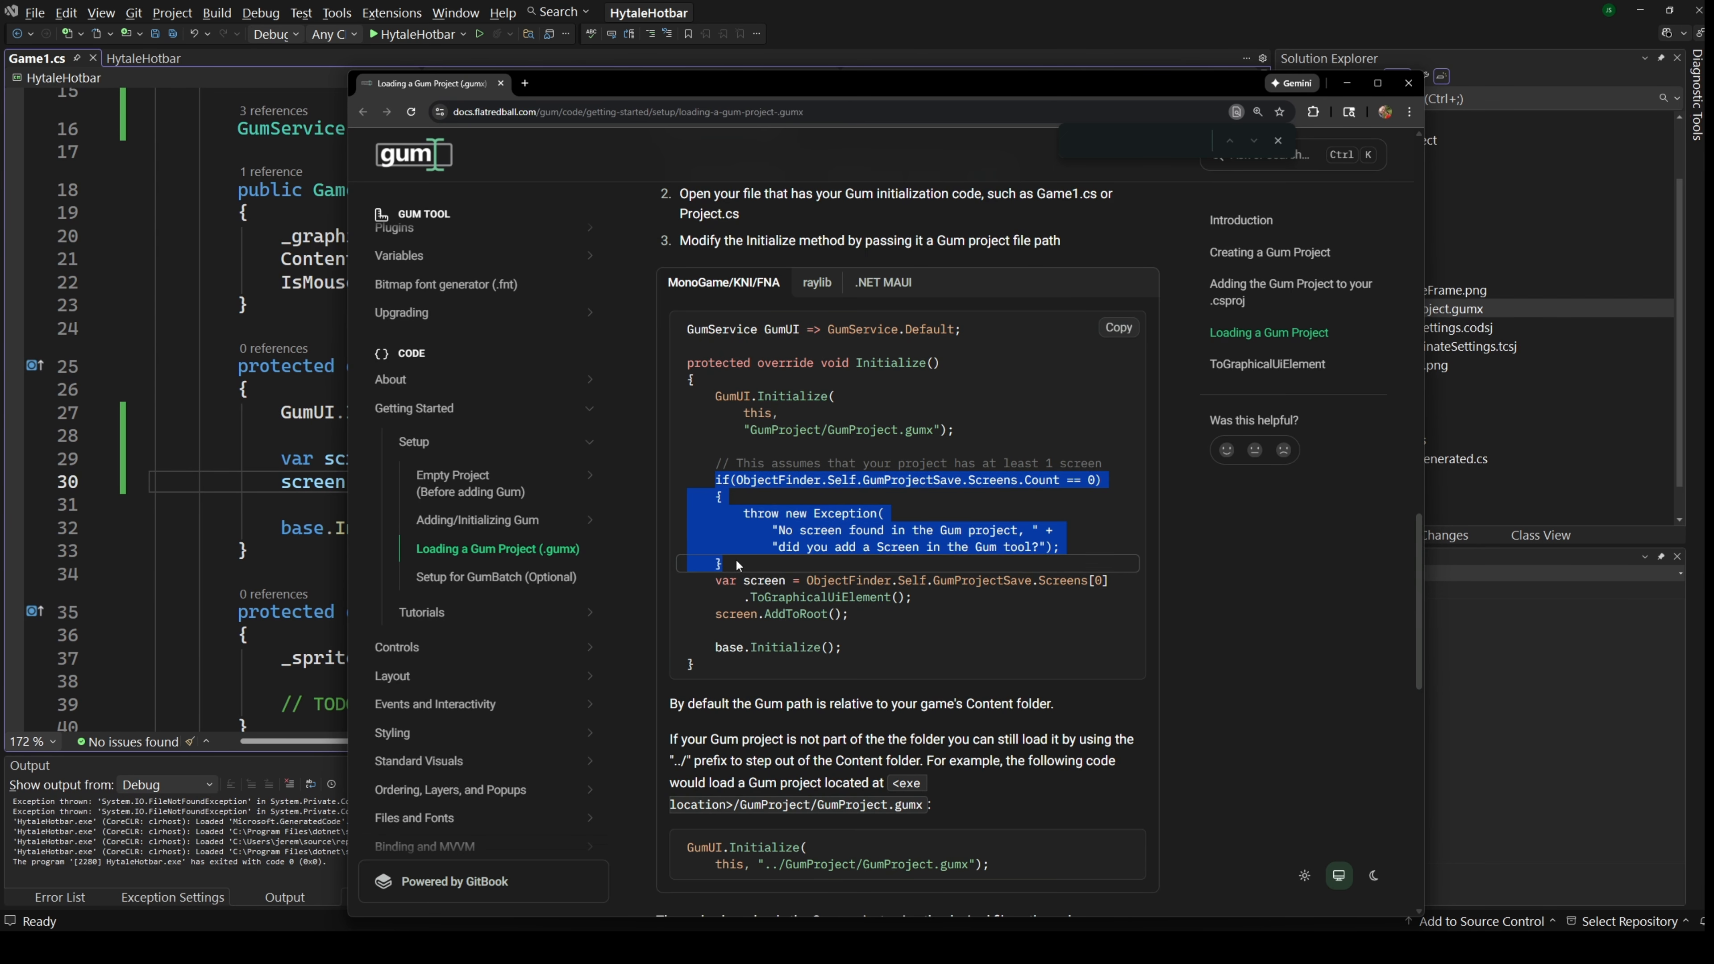
{"action": "left_click", "coordinate": [1259, 494]}
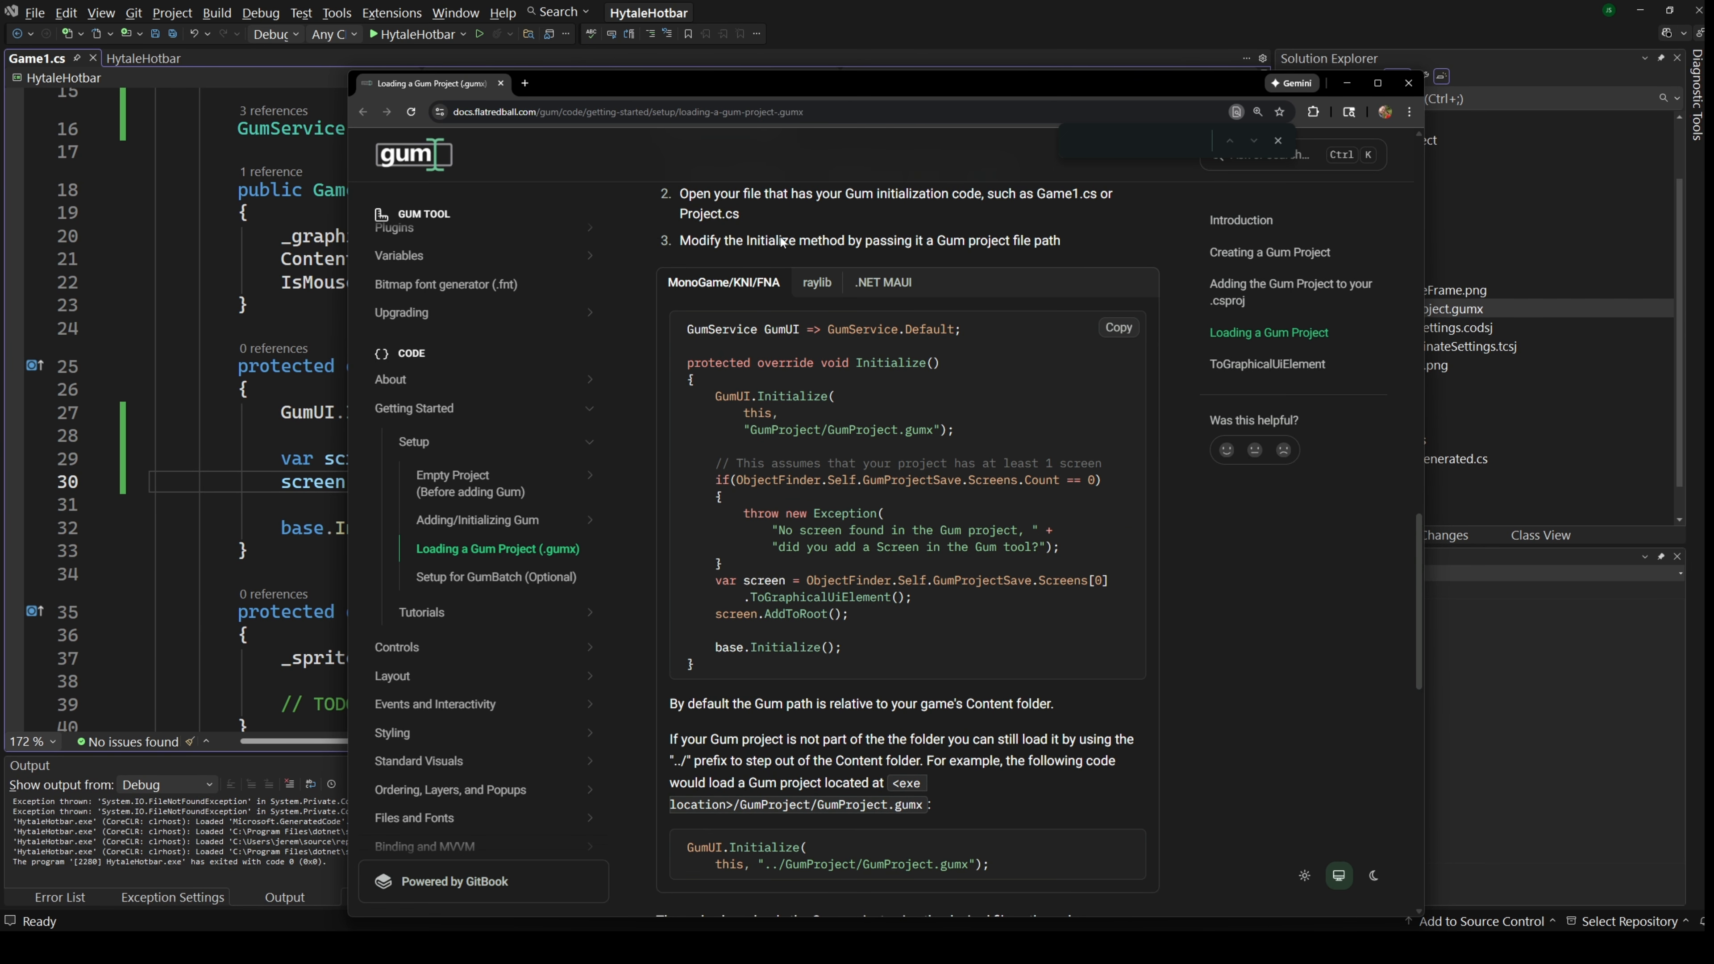
- Return to Visual Studio and examine the Screens[0] index and the screen variable in the Initialize method
{"action": "key", "text": "alt+Tab"}
{"action": "left_click", "coordinate": [512, 499]}
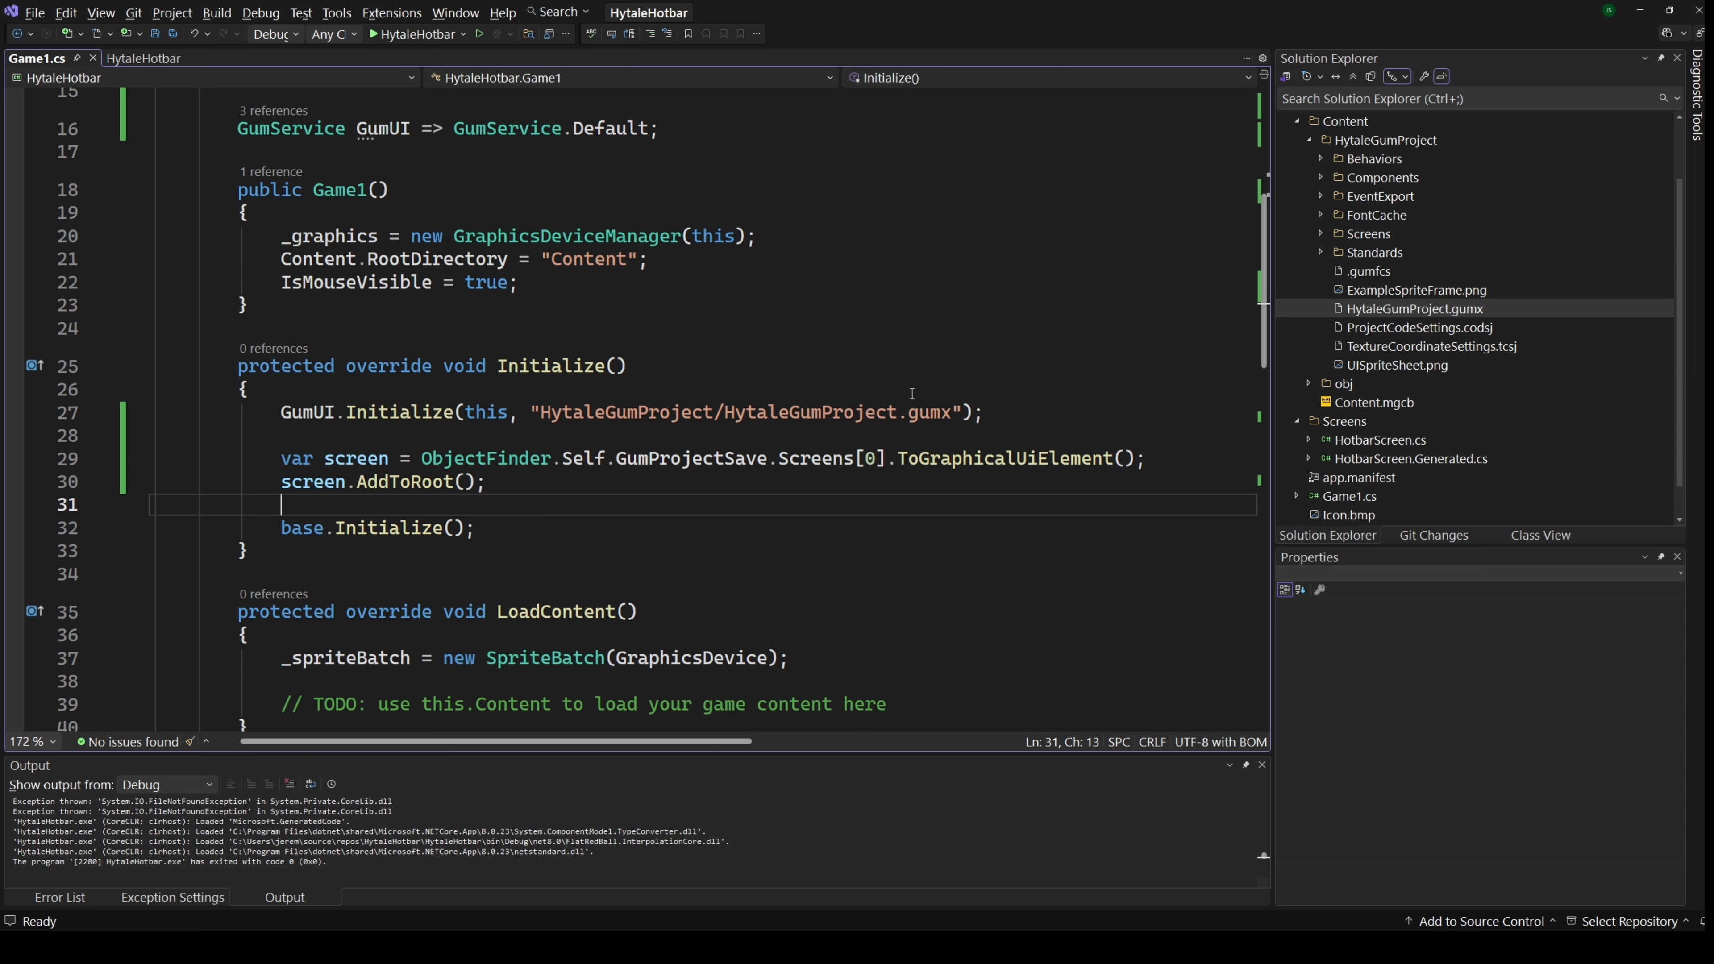
{"action": "left_click", "coordinate": [798, 437]}
{"action": "left_click_drag", "start_coordinate": [876, 459], "coordinate": [866, 458]}
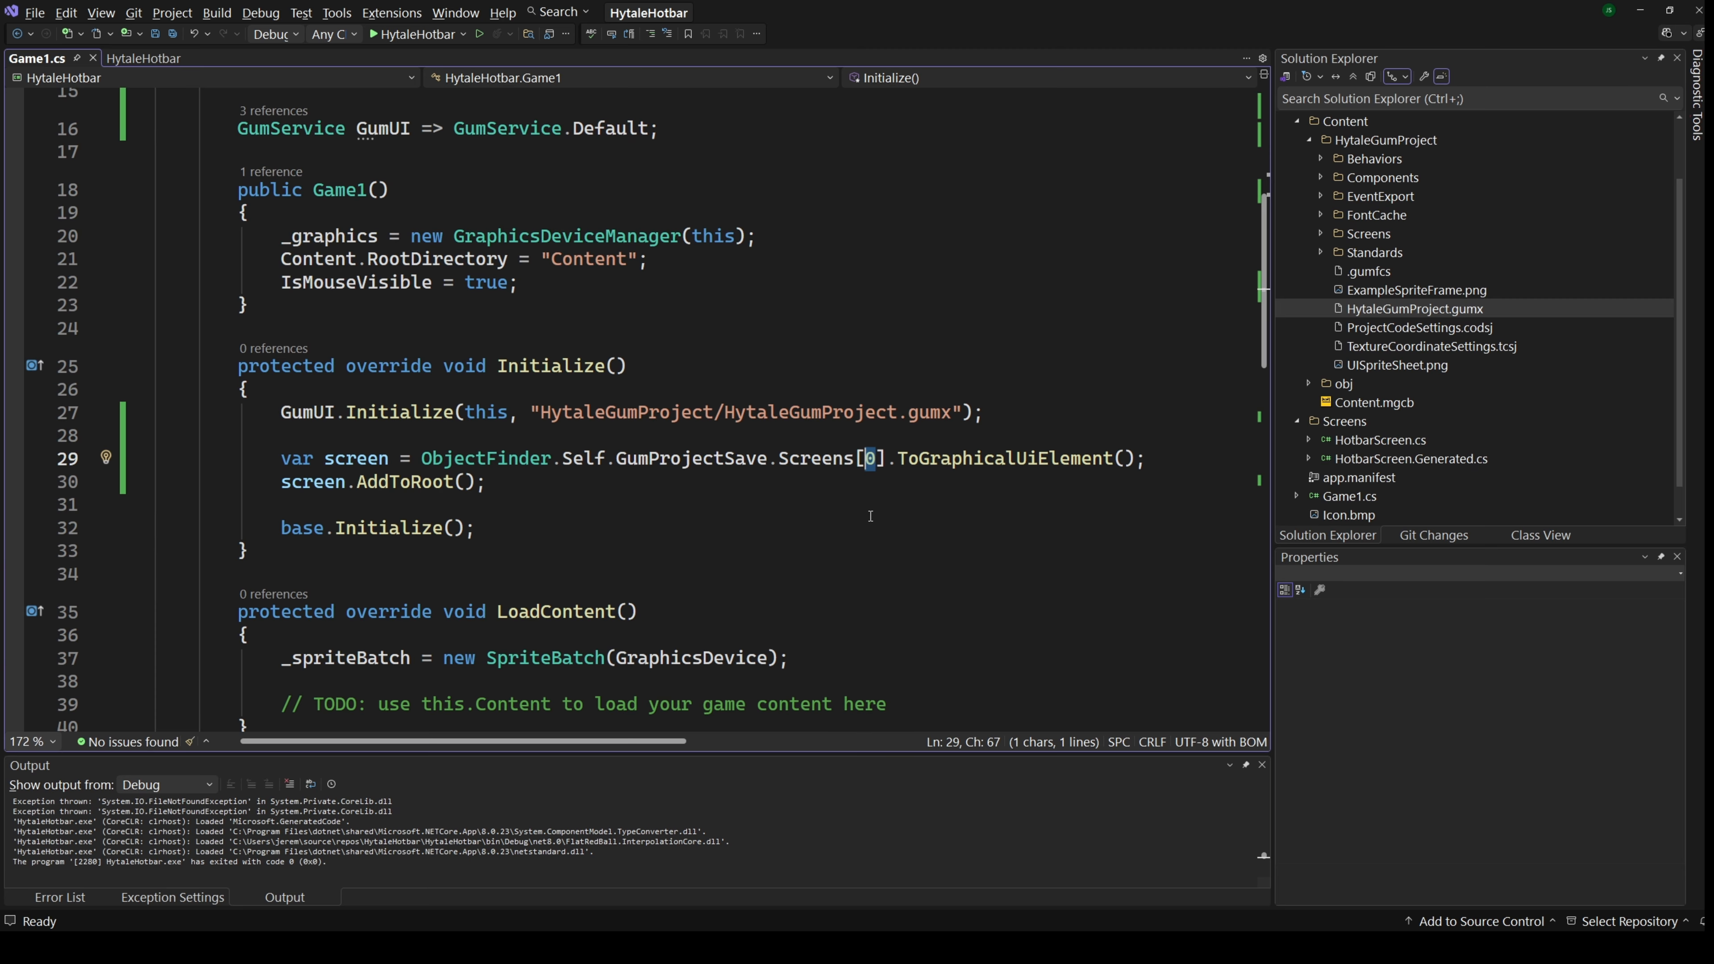
{"action": "double_click", "coordinate": [340, 461]}
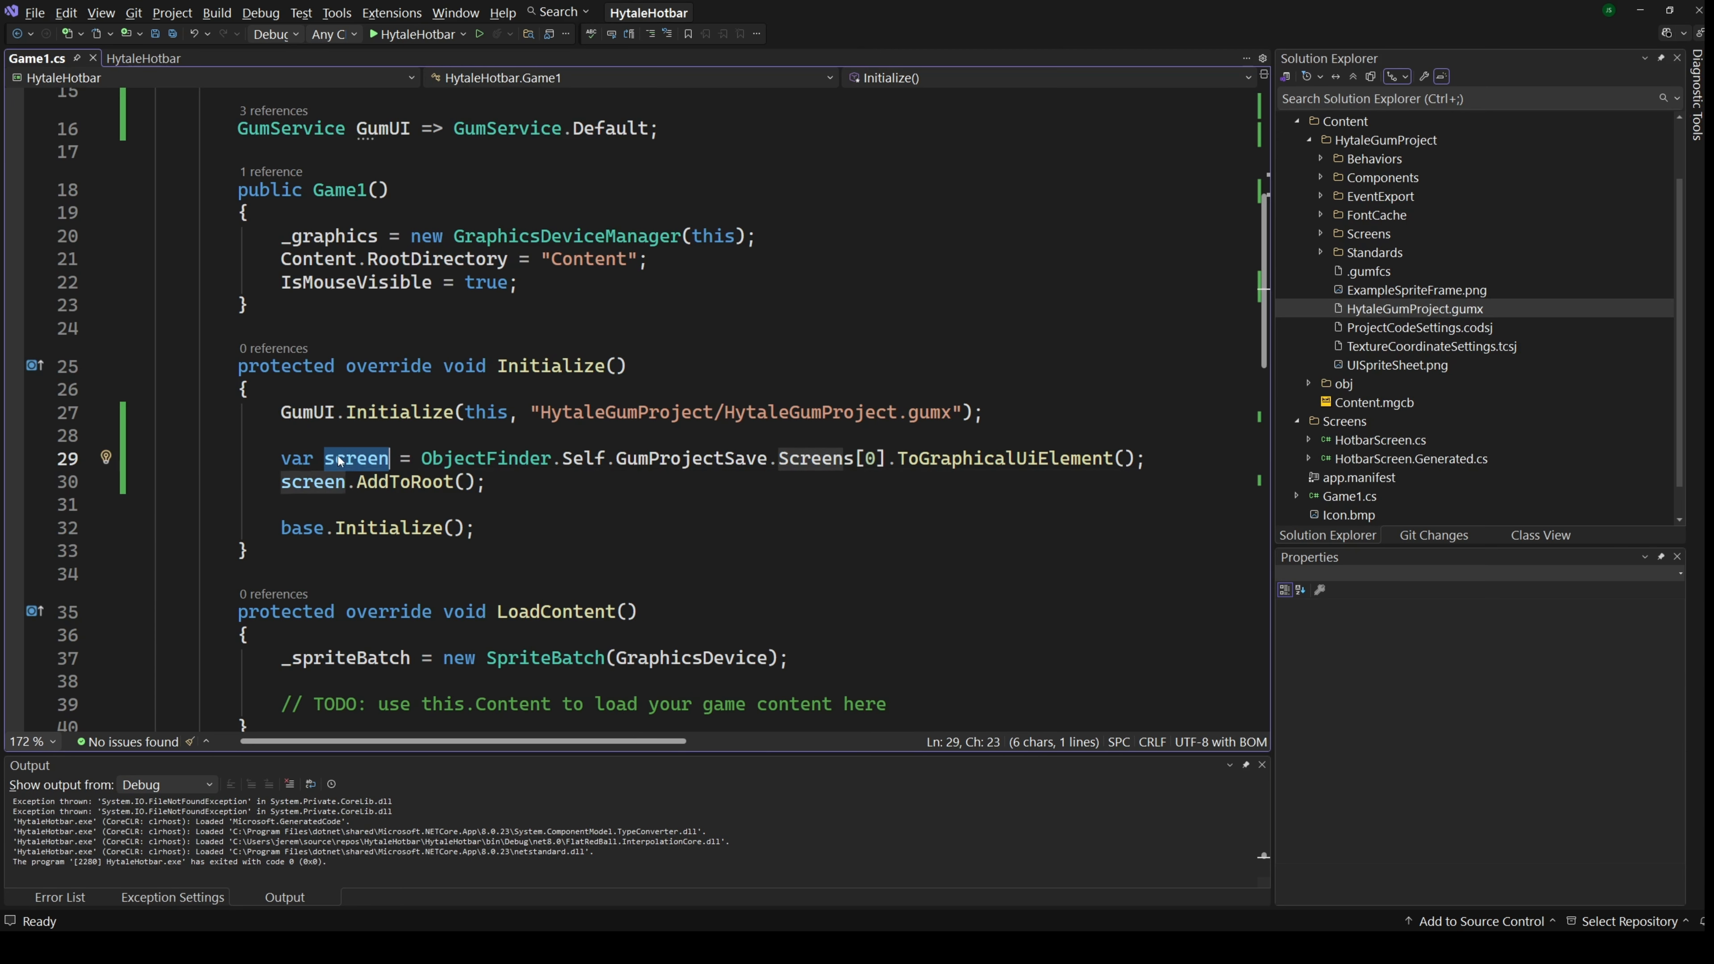
{"action": "left_click", "coordinate": [549, 513]}
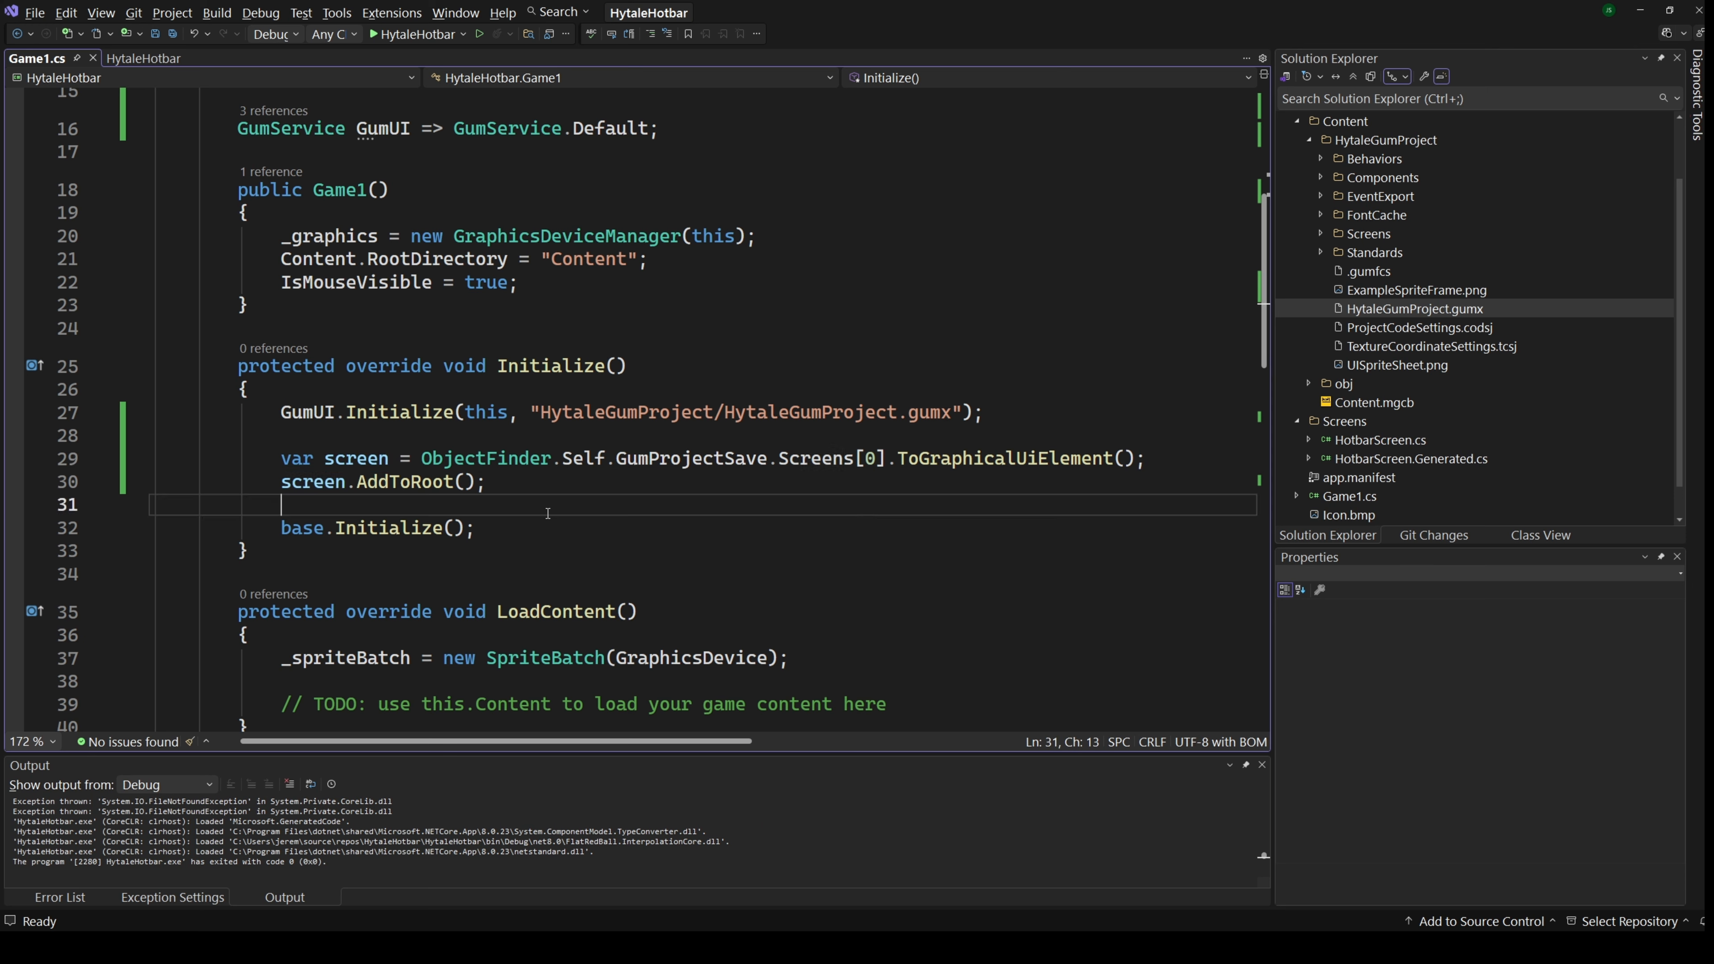
- Run the HytaleHotbar project to preview the hotbar in the game window, and close the game
{"action": "left_click", "coordinate": [407, 36]}
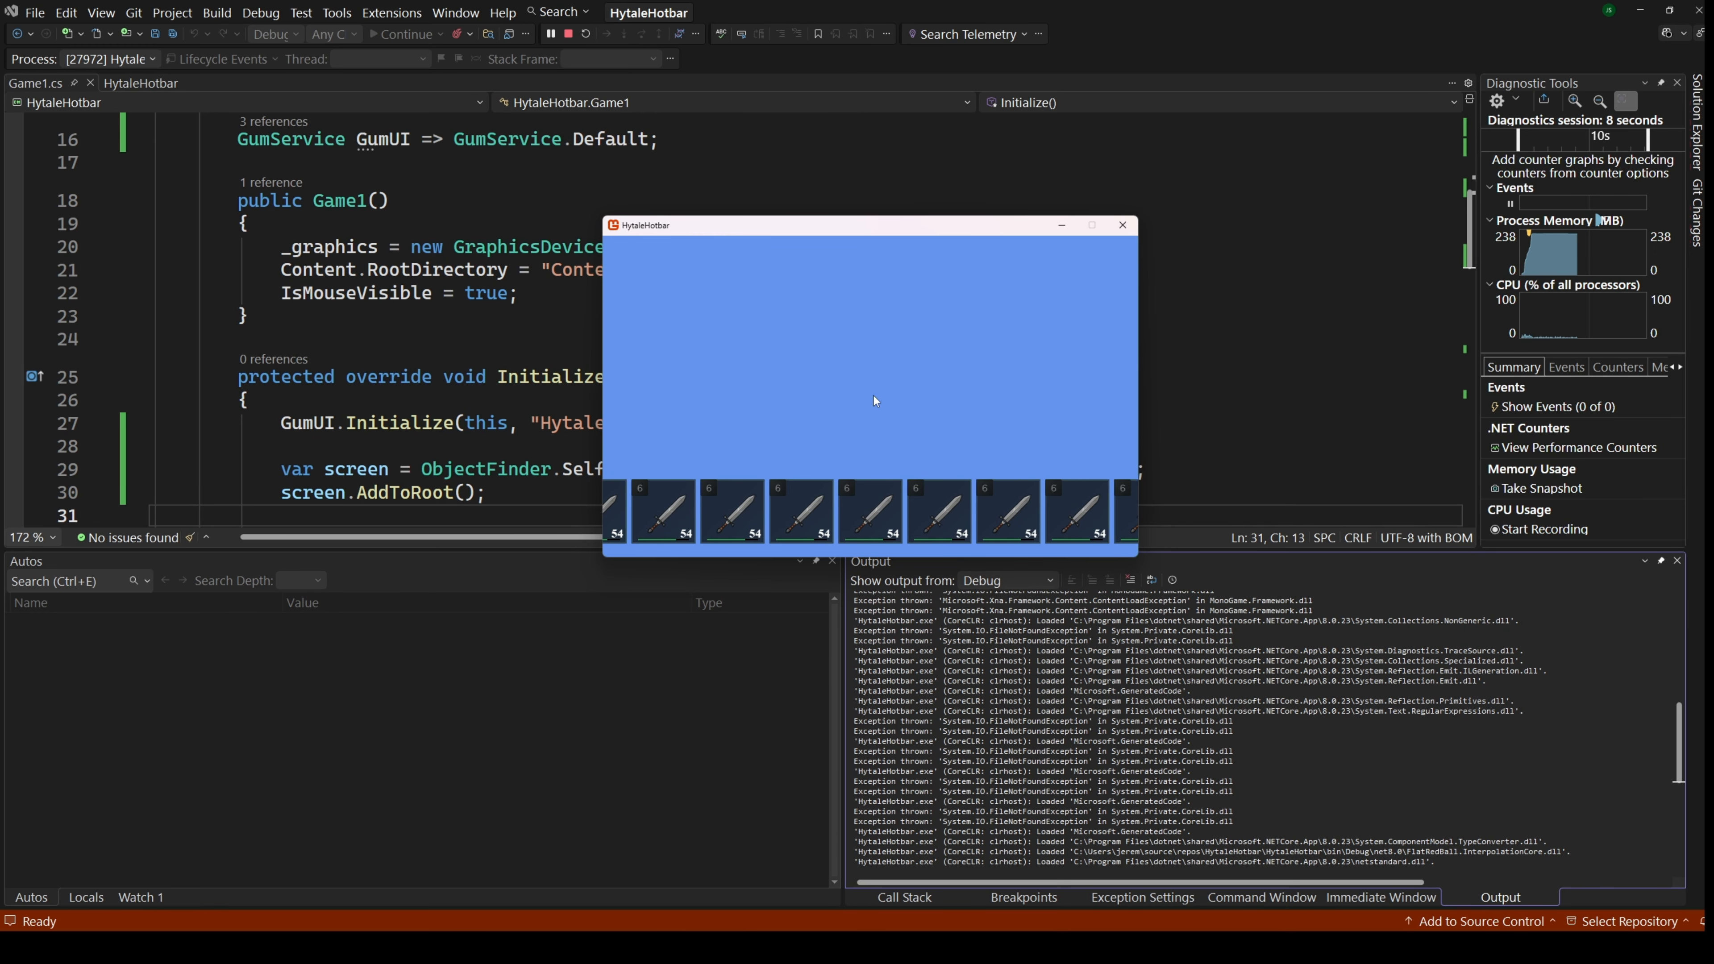
{"action": "left_click", "coordinate": [1122, 225]}
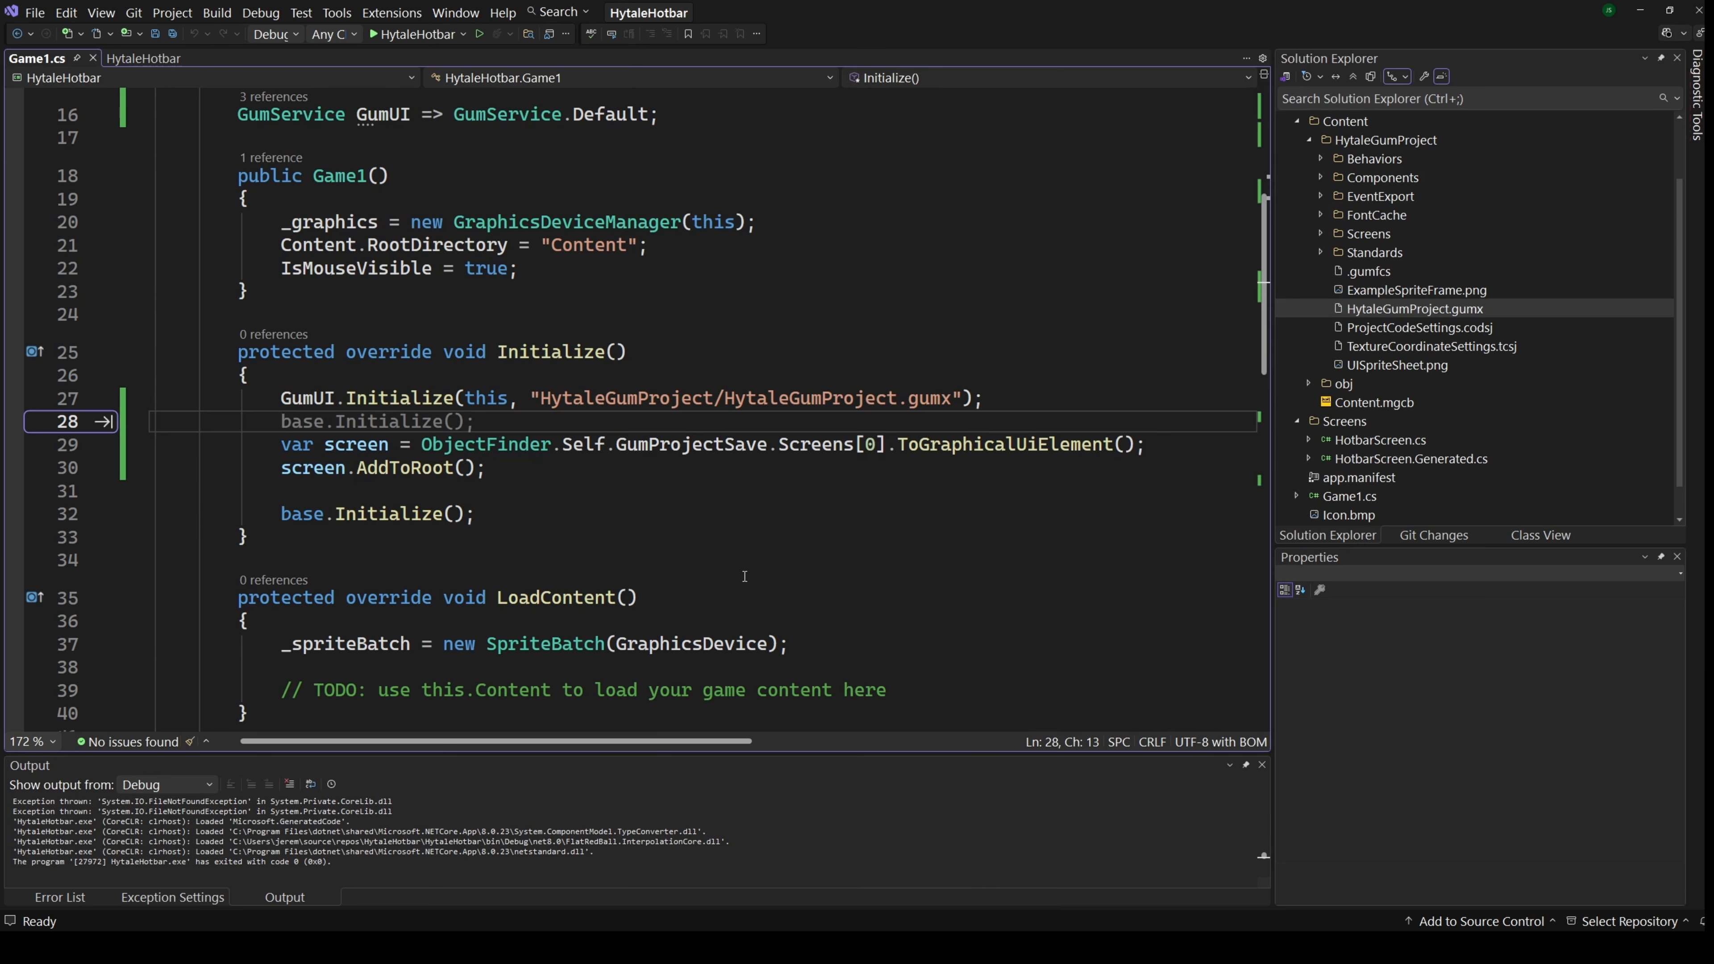
- In the Game1 constructor, set _graphics.PreferredBackBufferWidth to 1280 and _graphics.PreferredBackBufferHeight to 720 after the GraphicsDeviceManager line, and run the game again
{"action": "left_click", "coordinate": [794, 382]}
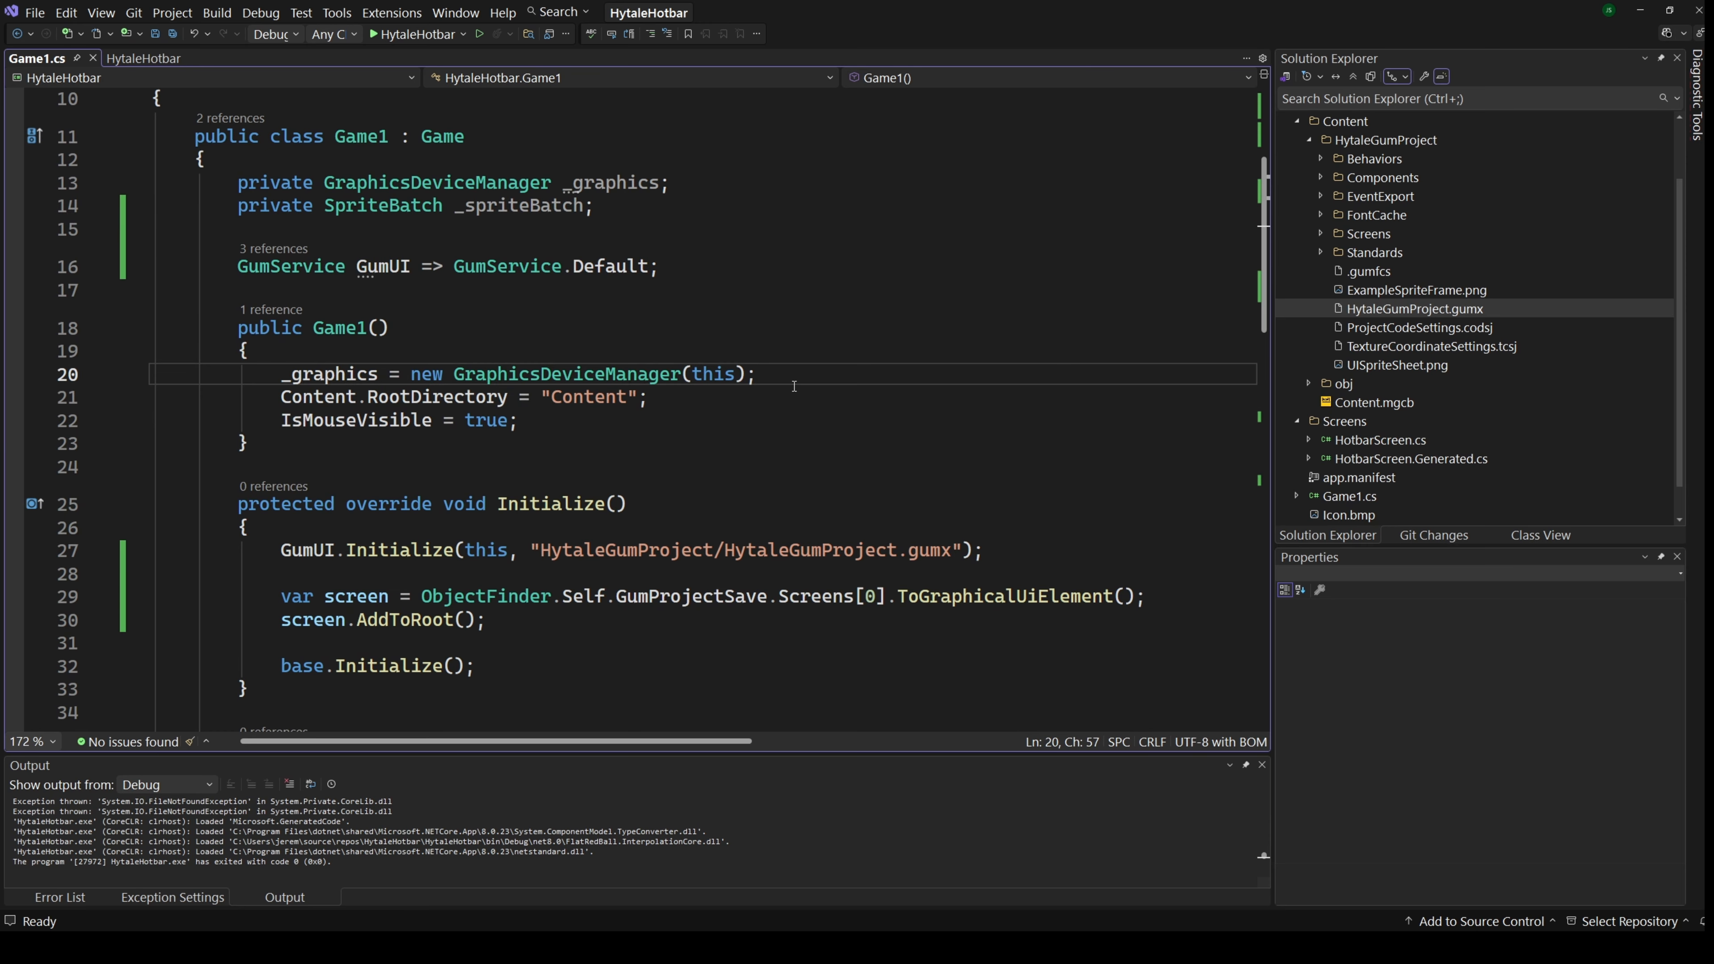
{"action": "type", "text": "_graphics.PreferredBackBufferWidth = 1280; _graphics.PreferredBackBufferHeight = 720;"}
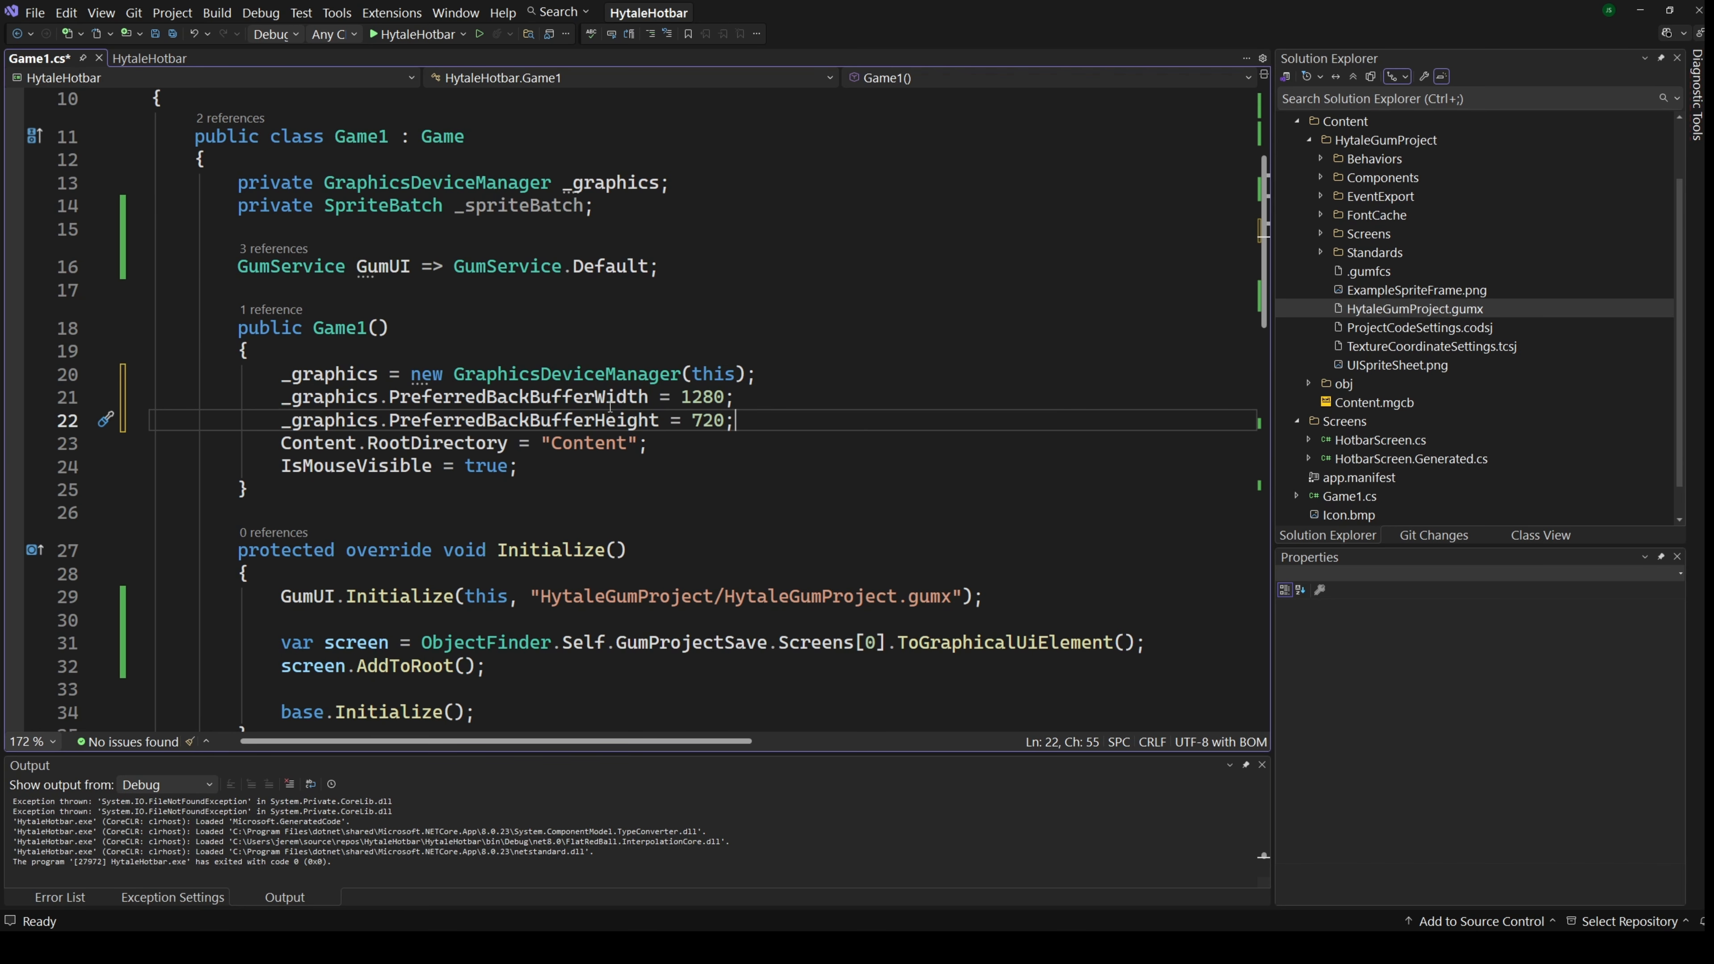
{"action": "key", "text": "Down"}
{"action": "key", "text": "Down"}
{"action": "key", "text": "Down"}
{"action": "key", "text": "Down"}
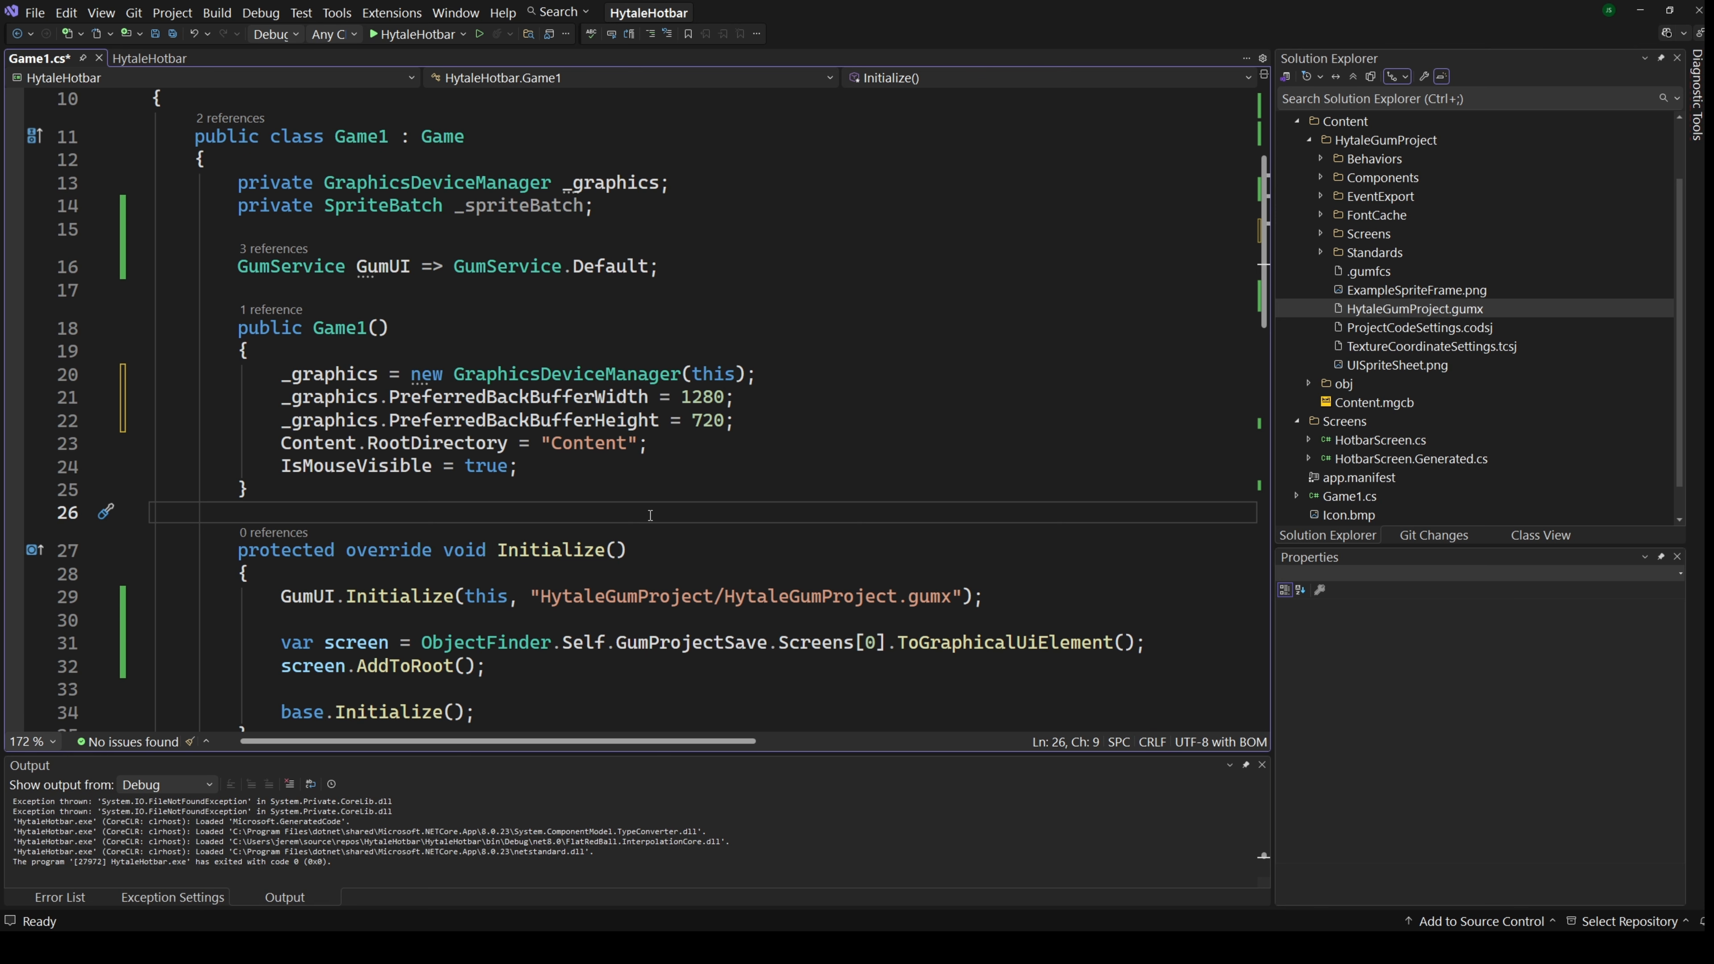
{"action": "key", "text": "F5"}
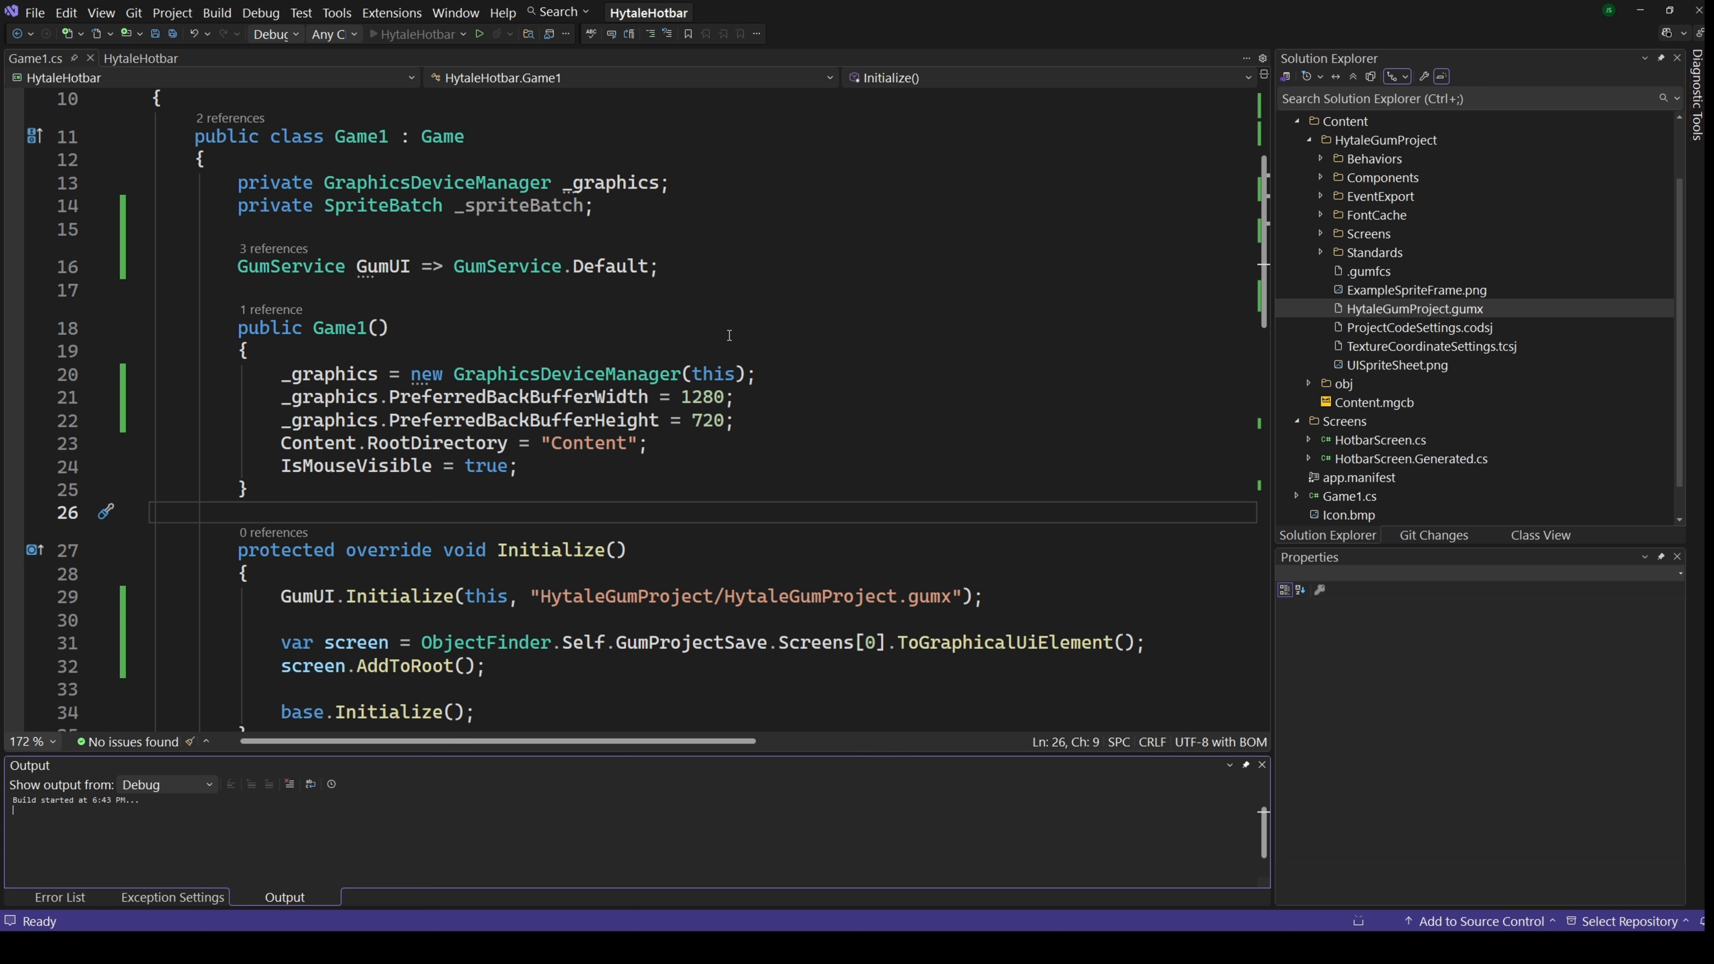